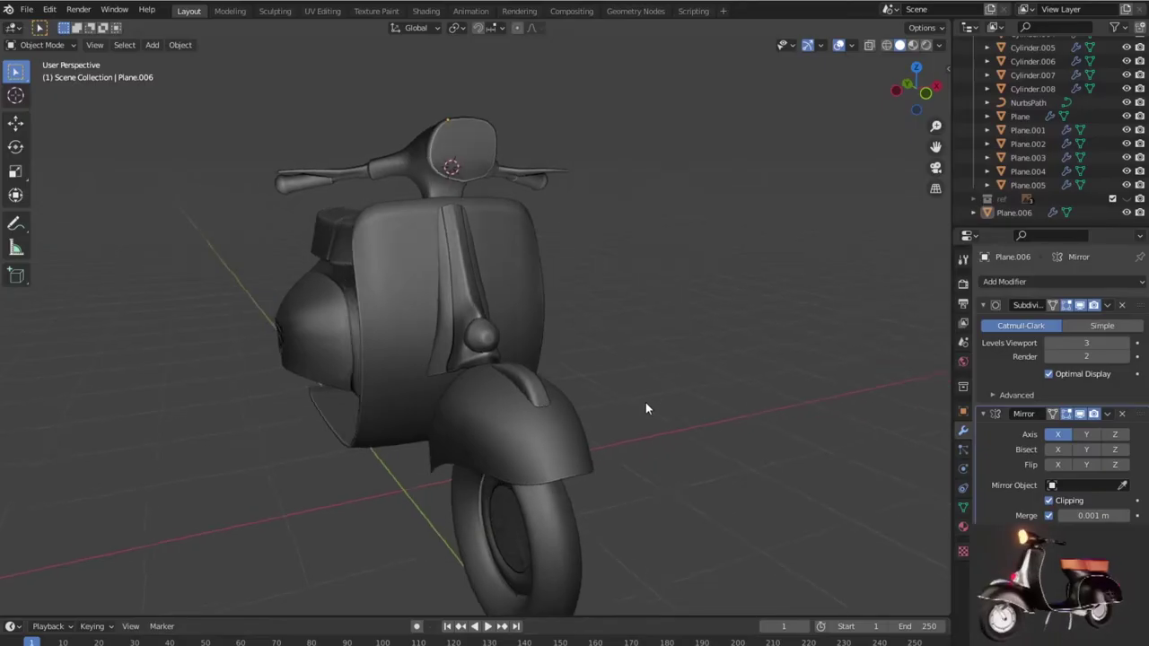
# Step: Orbit the scooter model to a three-quarter view
pyautogui.moveTo(645, 402); pyautogui.dragTo(551, 382, button='middle')
# Step: Select the front fender Plane.001 and frame it in Edit Mode
pyautogui.click(310, 388)
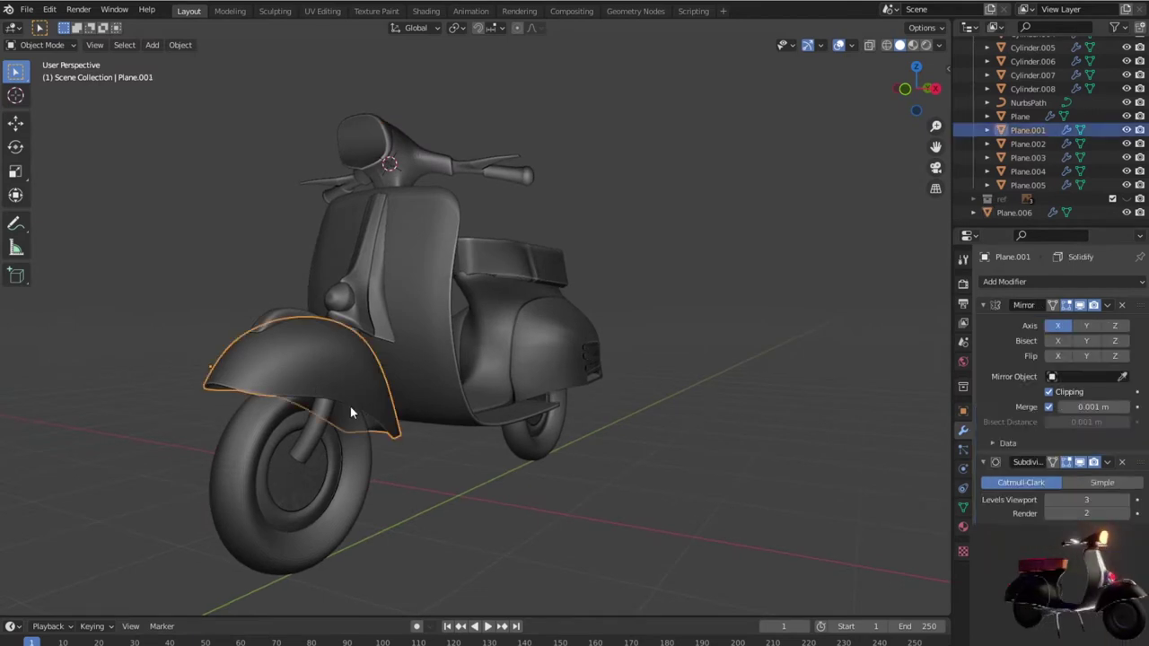
pyautogui.press('Tab')
pyautogui.moveTo(385, 457); pyautogui.dragTo(360, 459, button='middle')
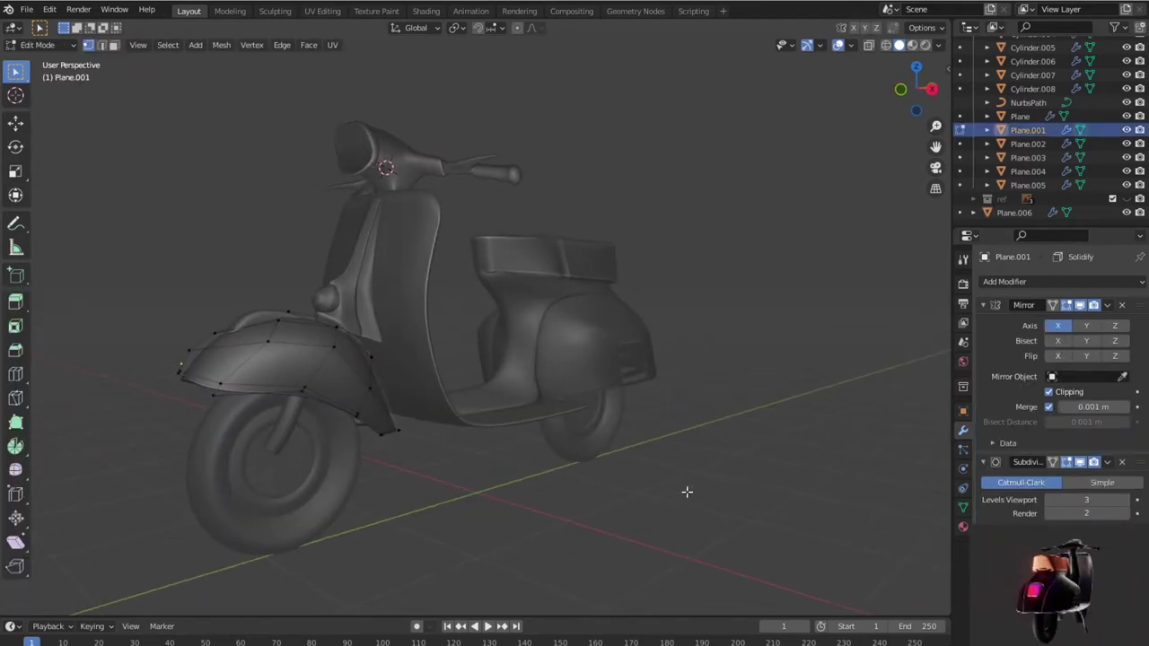
pyautogui.scroll(-1, 698, 486)
pyautogui.scroll(2, 700, 480)
pyautogui.moveTo(697, 479)
pyautogui.mouseDown(button='middle')
pyautogui.moveTo(479, 469)
pyautogui.moveTo(638, 410)
pyautogui.moveTo(563, 425)
pyautogui.mouseUp(button='middle')
pyautogui.scroll(2, 562, 425)
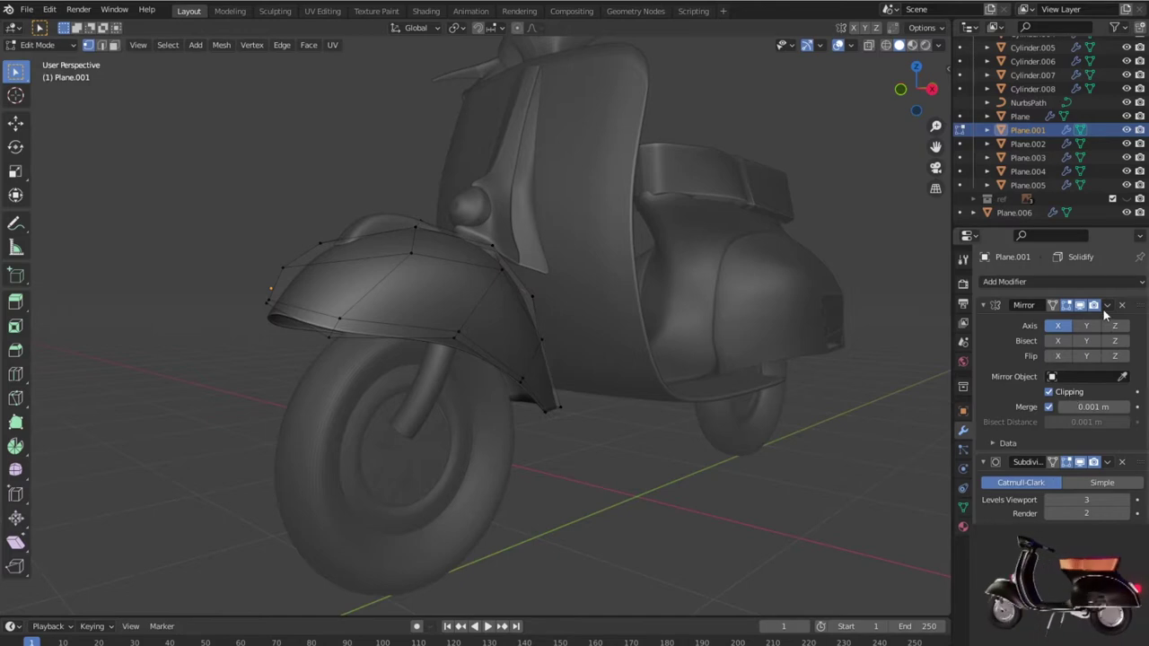
# Step: Collapse and review the fender's Mirror, Subdivision and Solidify modifier panels
pyautogui.click(1081, 282)
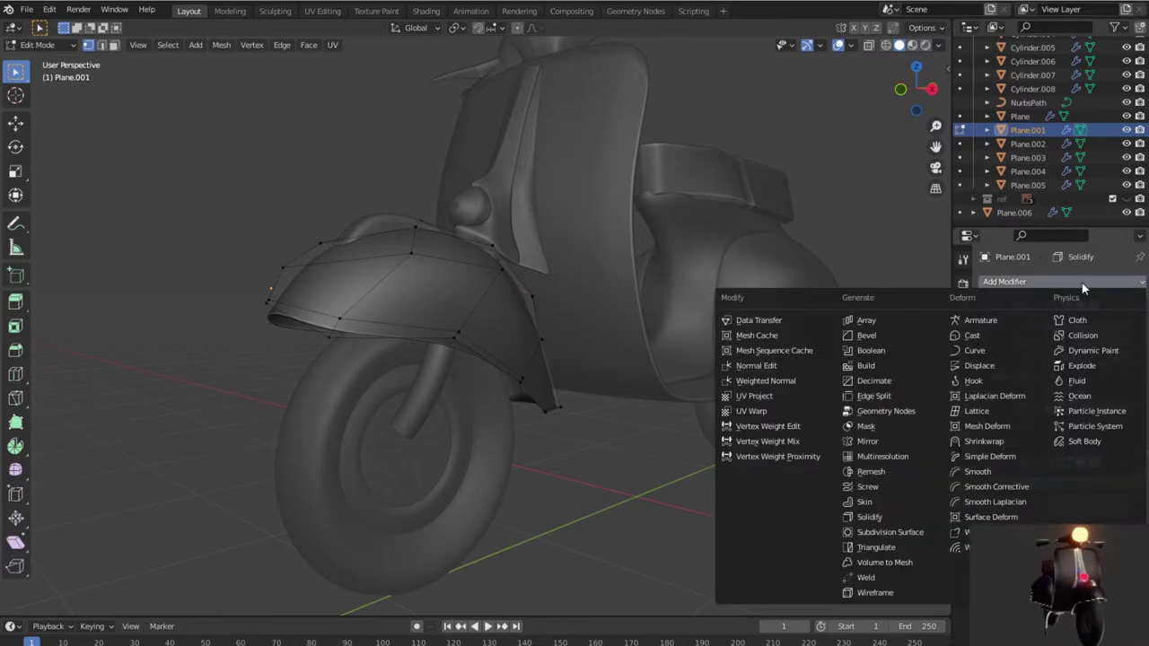
pyautogui.click(1081, 283)
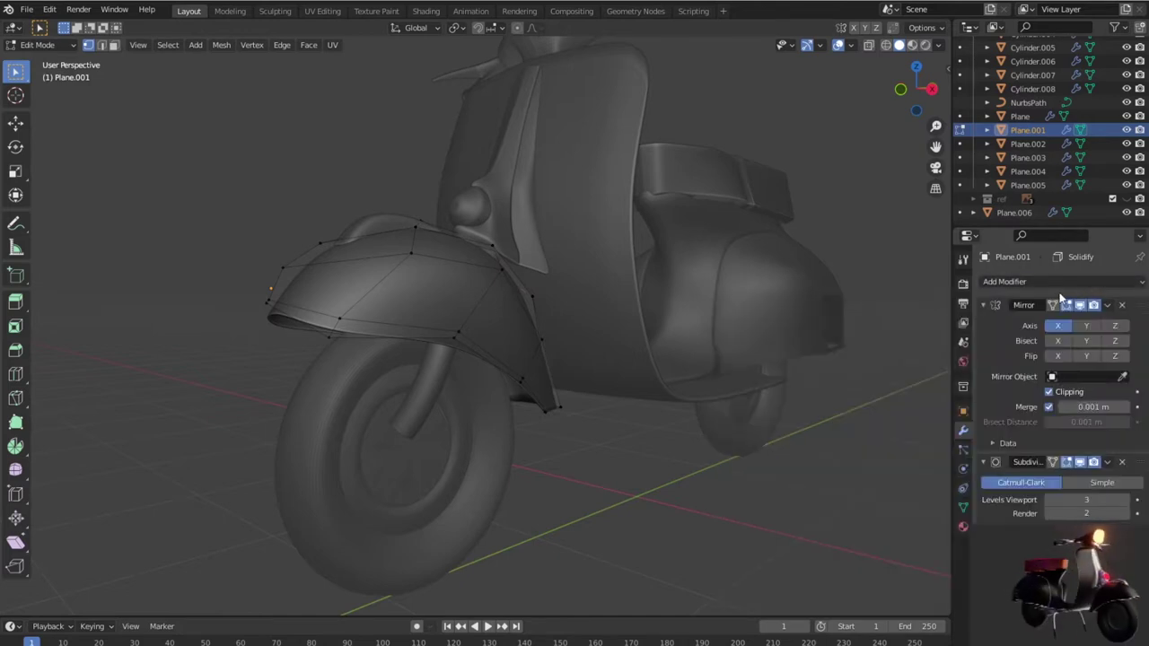
pyautogui.click(984, 306)
pyautogui.click(983, 324)
pyautogui.click(982, 344)
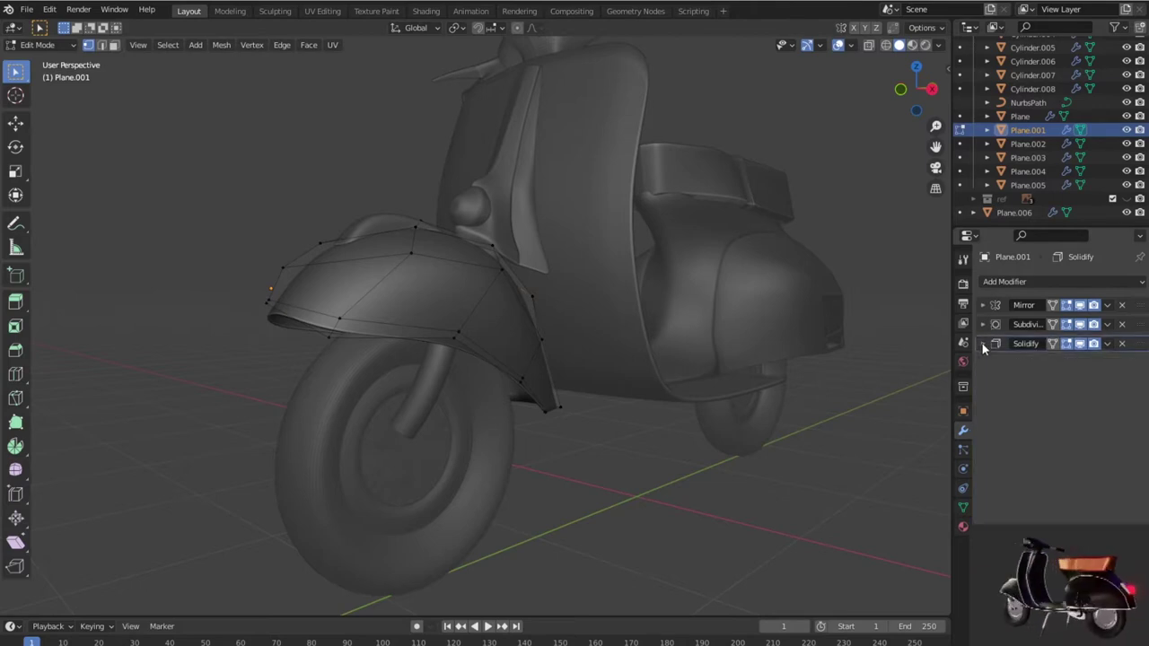
pyautogui.click(1107, 344)
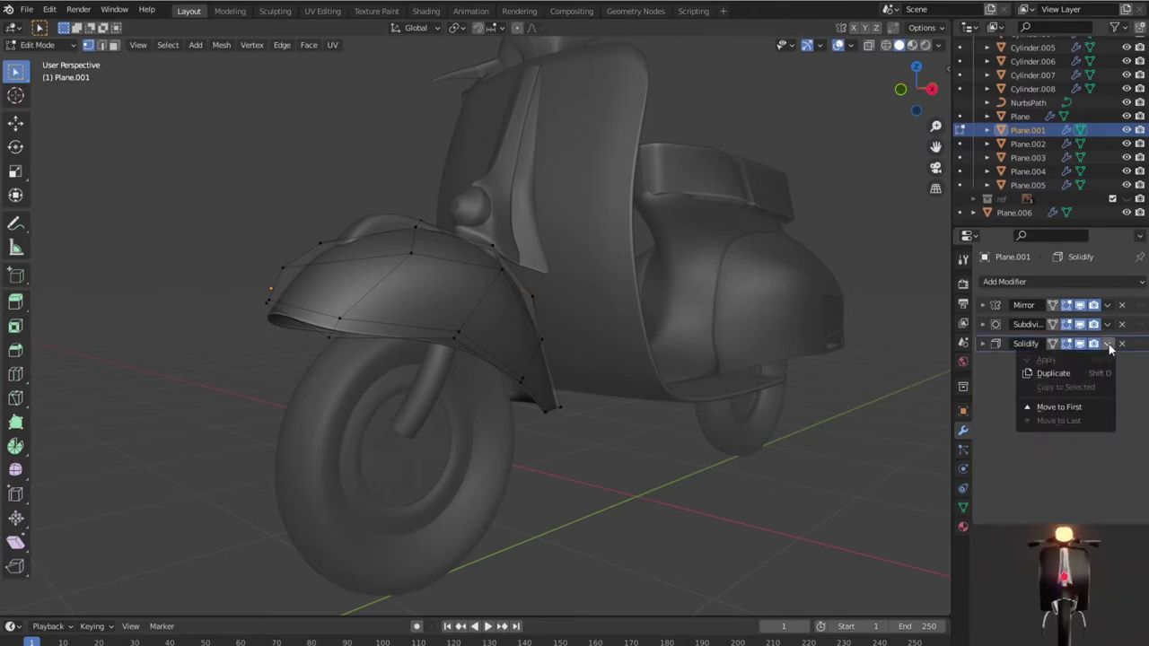
pyautogui.press('Escape')
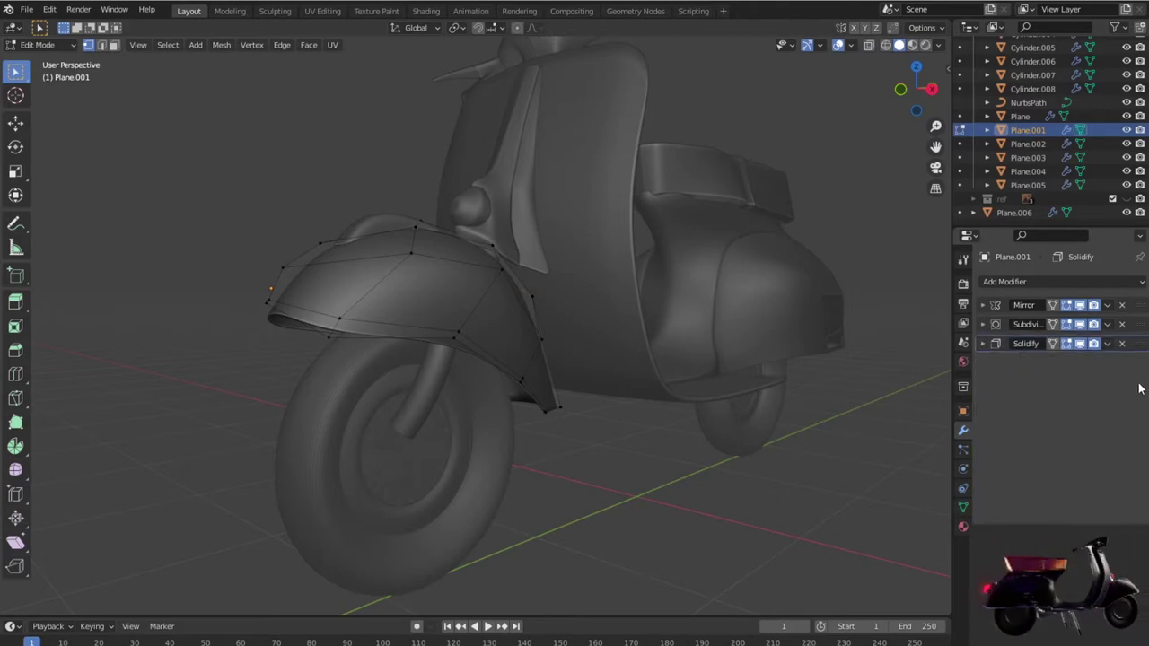
pyautogui.press('Tab')
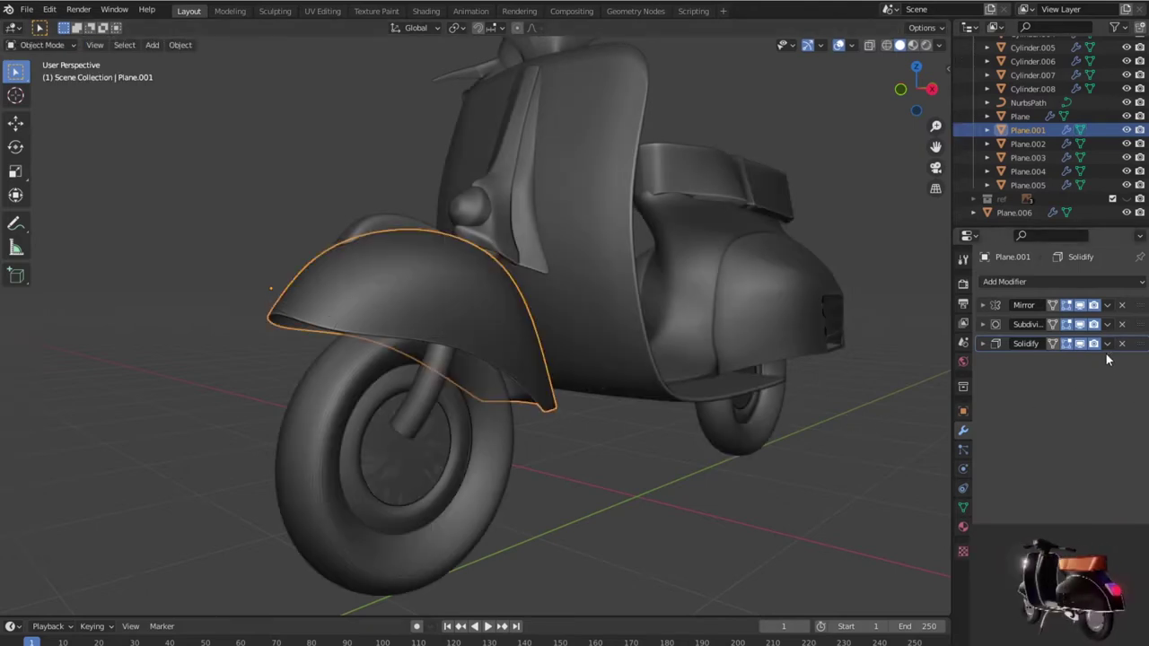
# Step: Apply the fender's Mirror, Subdivision and Solidify modifiers in order
pyautogui.click(1108, 306)
pyautogui.click(1083, 324)
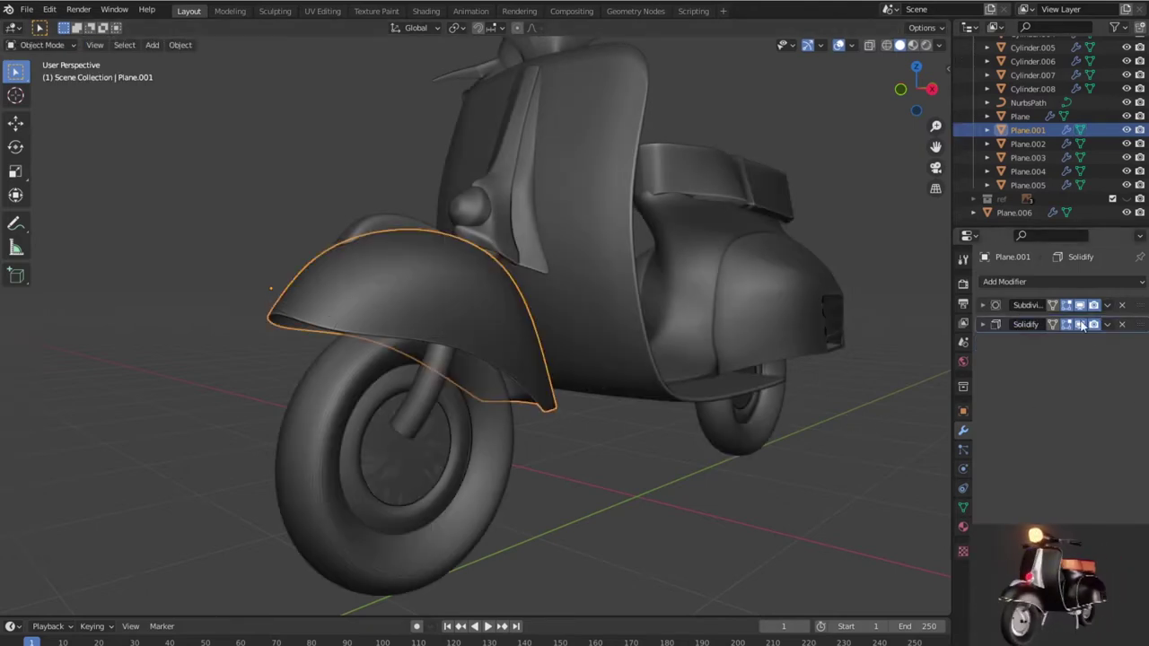
pyautogui.click(1107, 306)
pyautogui.click(1106, 321)
pyautogui.click(1109, 306)
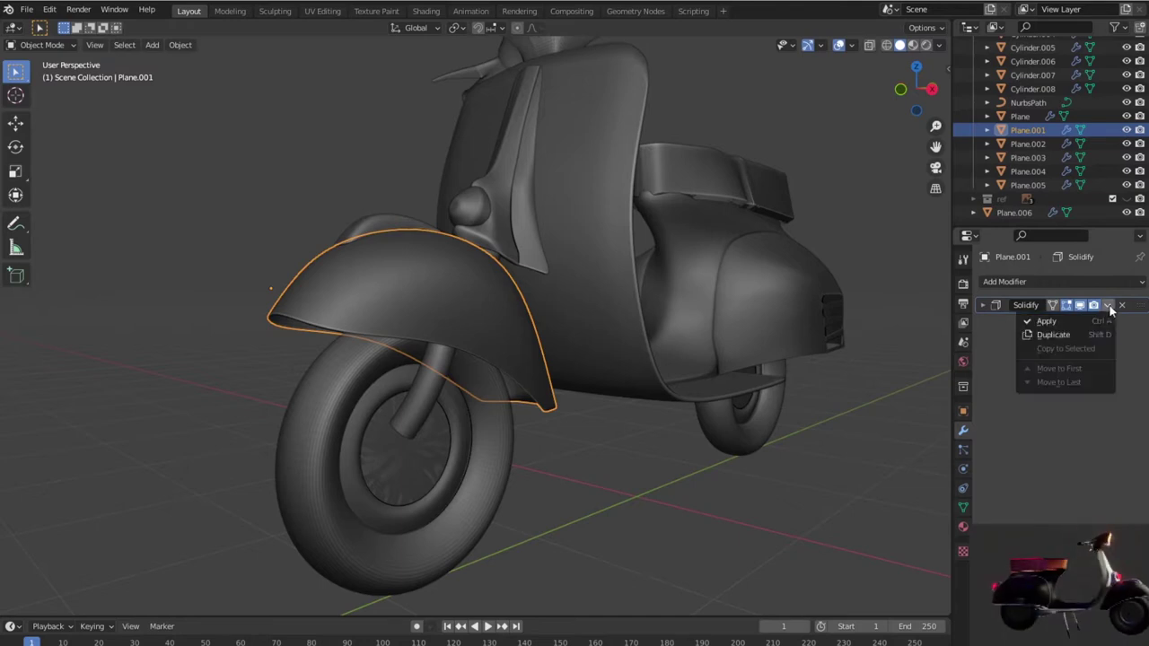
pyautogui.click(1056, 324)
pyautogui.press('Tab')
pyautogui.moveTo(649, 449)
pyautogui.mouseDown(button='middle')
pyautogui.moveTo(638, 474)
pyautogui.moveTo(656, 470)
pyautogui.moveTo(604, 446)
pyautogui.moveTo(631, 410)
pyautogui.moveTo(656, 418)
pyautogui.moveTo(625, 454)
pyautogui.moveTo(577, 464)
pyautogui.mouseUp(button='middle')
# Step: Zoom in on the fender and fork, then try face-loop selections on the fender
pyautogui.scroll(3, 575, 461)
pyautogui.scroll(2, 574, 452)
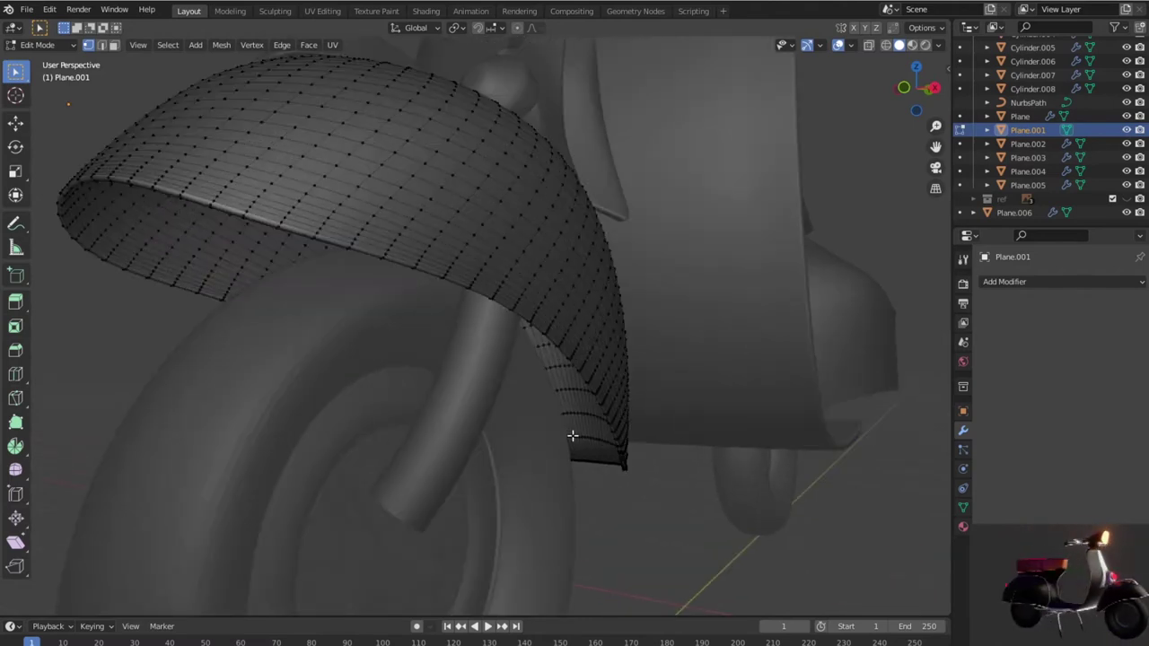
pyautogui.press('Tab')
pyautogui.moveTo(541, 424); pyautogui.dragTo(522, 396, button='middle')
pyautogui.press('Tab')
pyautogui.scroll(3, 537, 334)
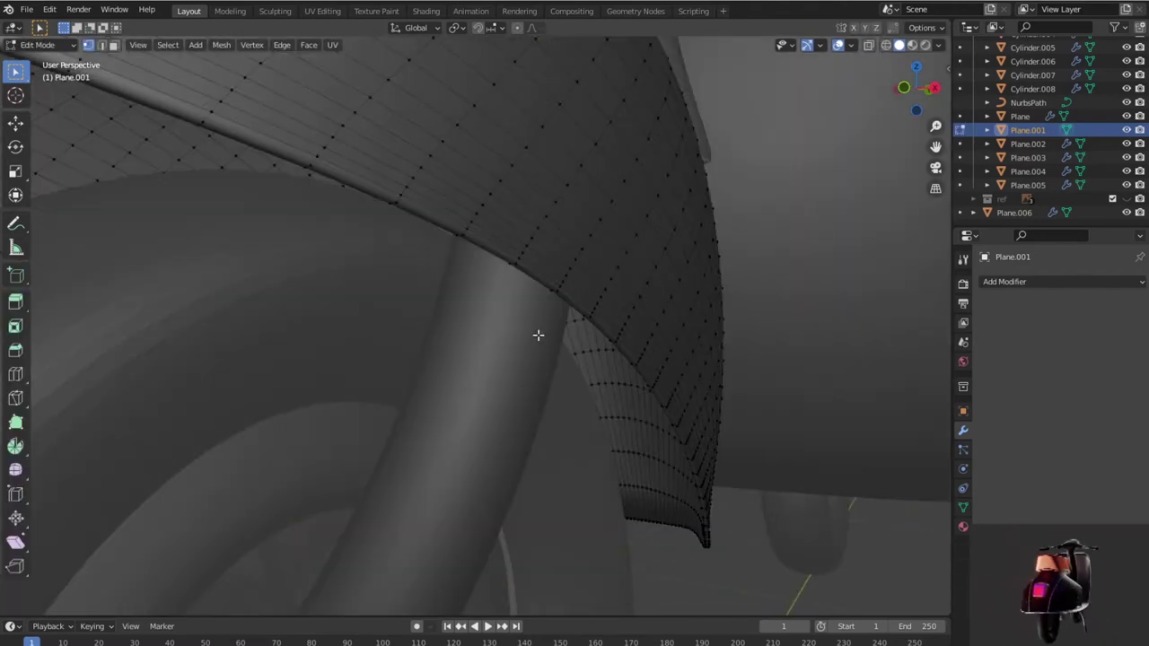
pyautogui.scroll(2, 526, 312)
pyautogui.scroll(-2, 542, 305)
pyautogui.scroll(-2, 544, 301)
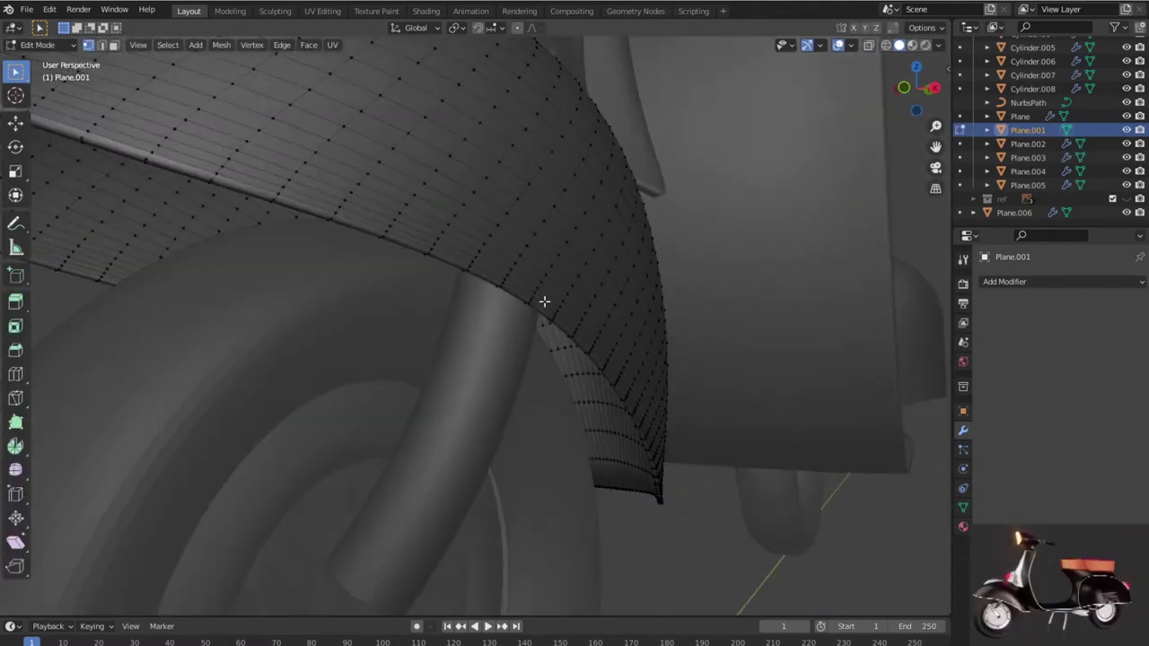
pyautogui.press('3')
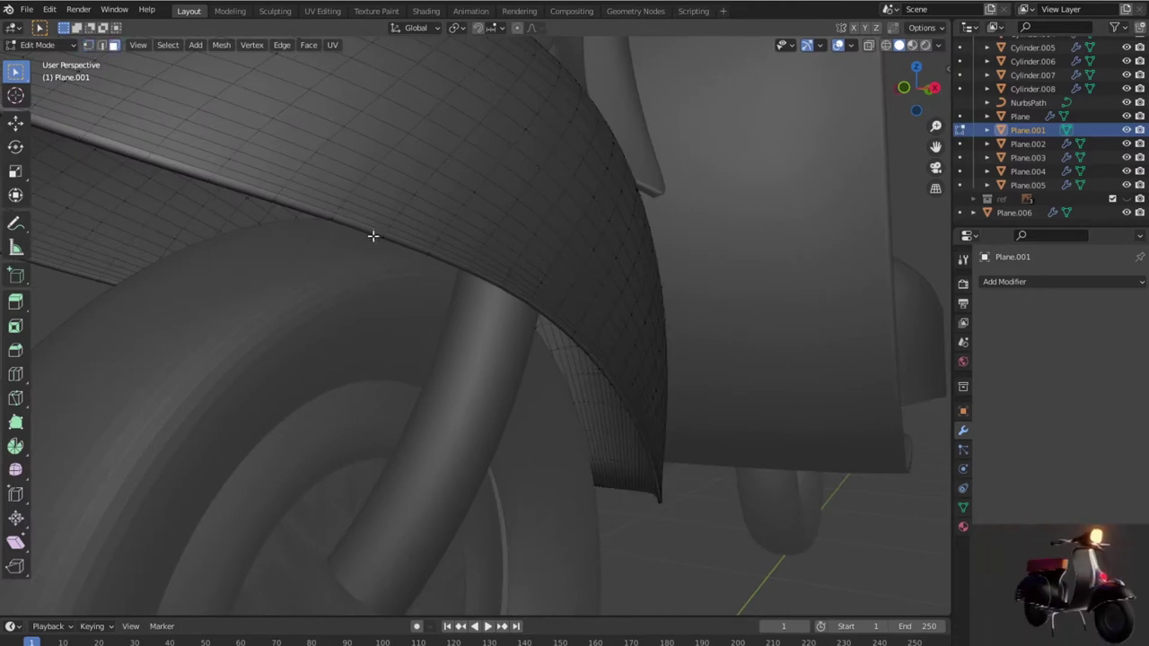
pyautogui.keyDown('alt'); pyautogui.click(409, 242); pyautogui.keyUp('alt')
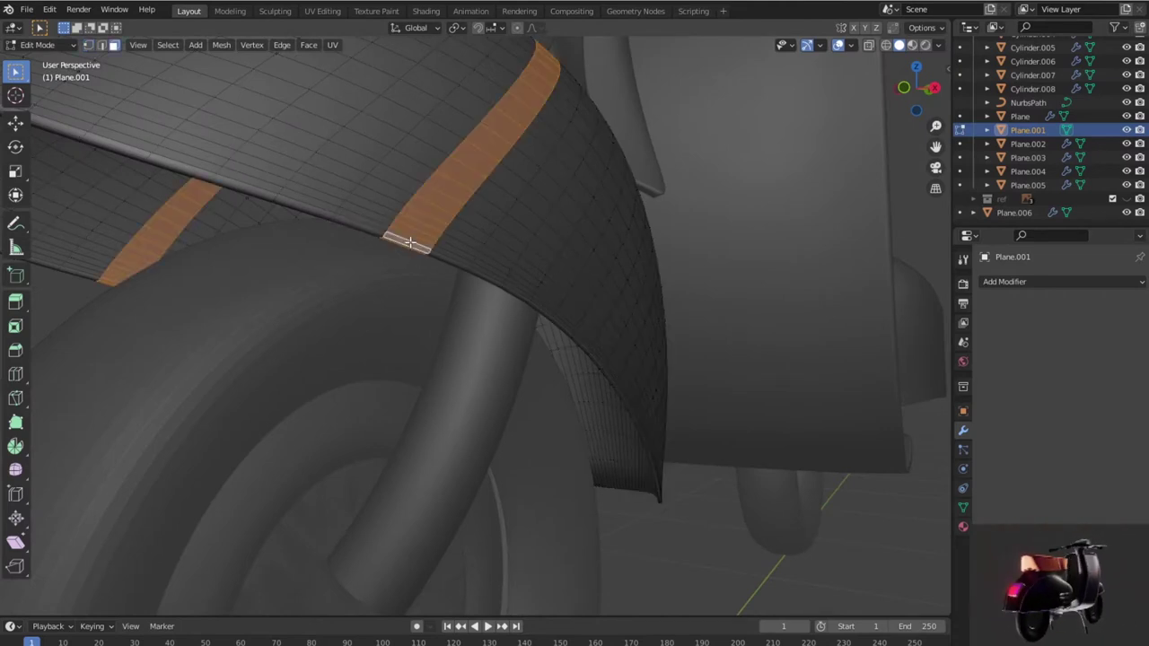
pyautogui.click(432, 257)
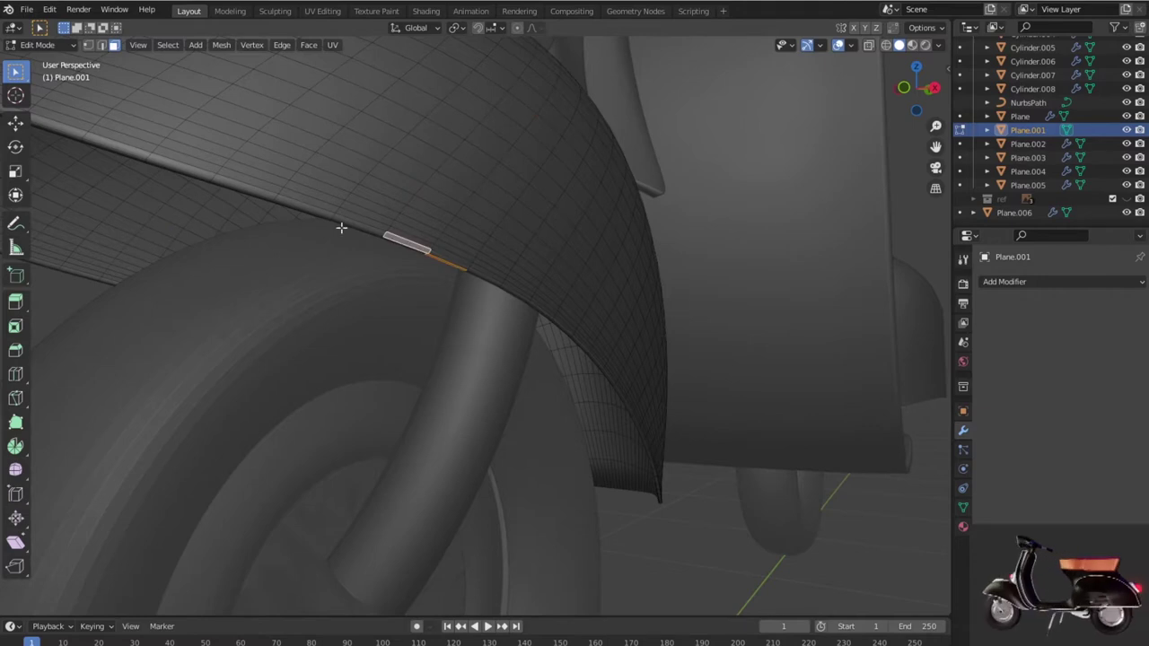
# Step: Select the fender's outer boundary edge loop along the rim
pyautogui.keyDown('alt'); pyautogui.click(232, 183); pyautogui.keyUp('alt')
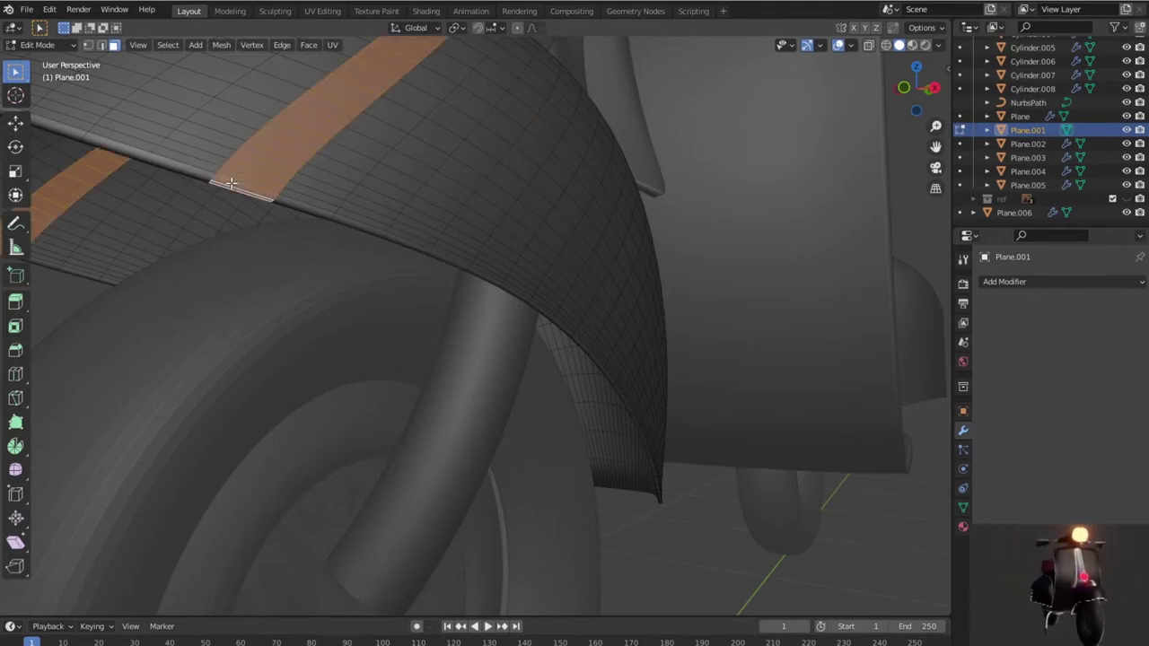
pyautogui.click(288, 203)
pyautogui.scroll(2, 296, 208)
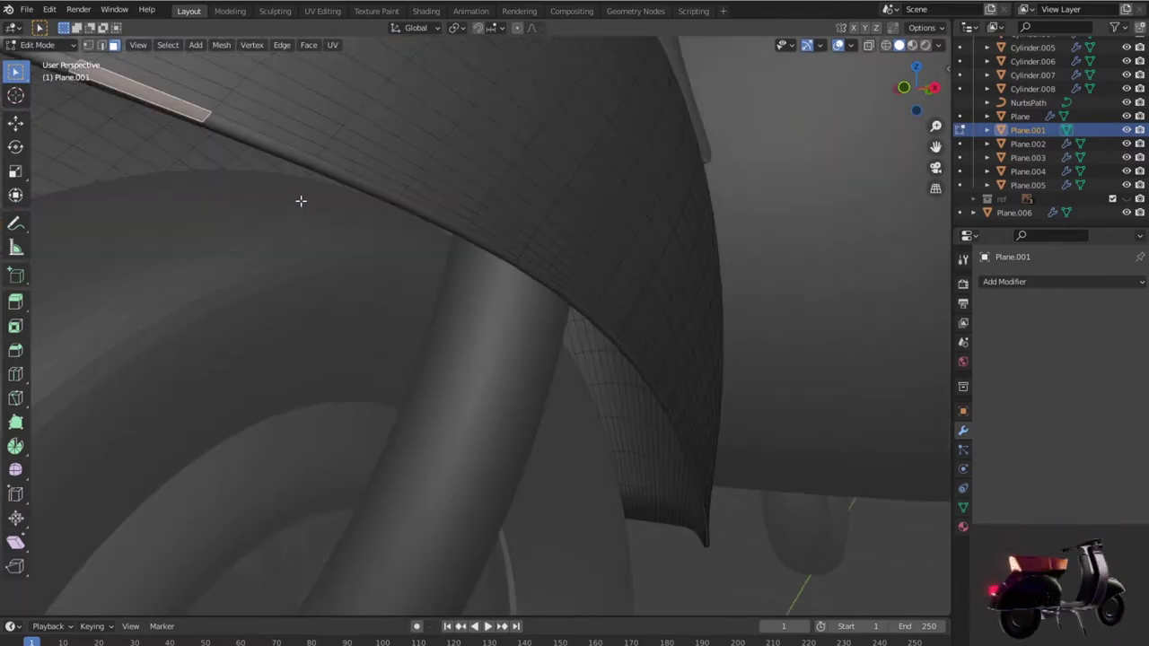
pyautogui.scroll(-2, 300, 200)
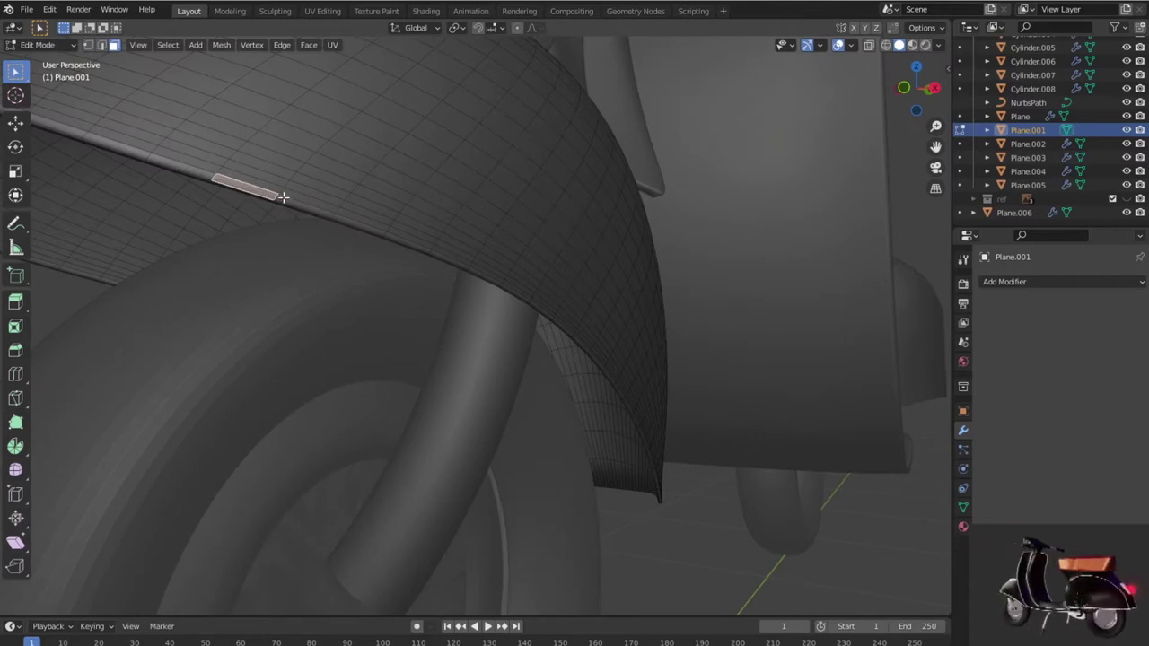
pyautogui.keyDown('alt'); pyautogui.click(297, 201); pyautogui.keyUp('alt')
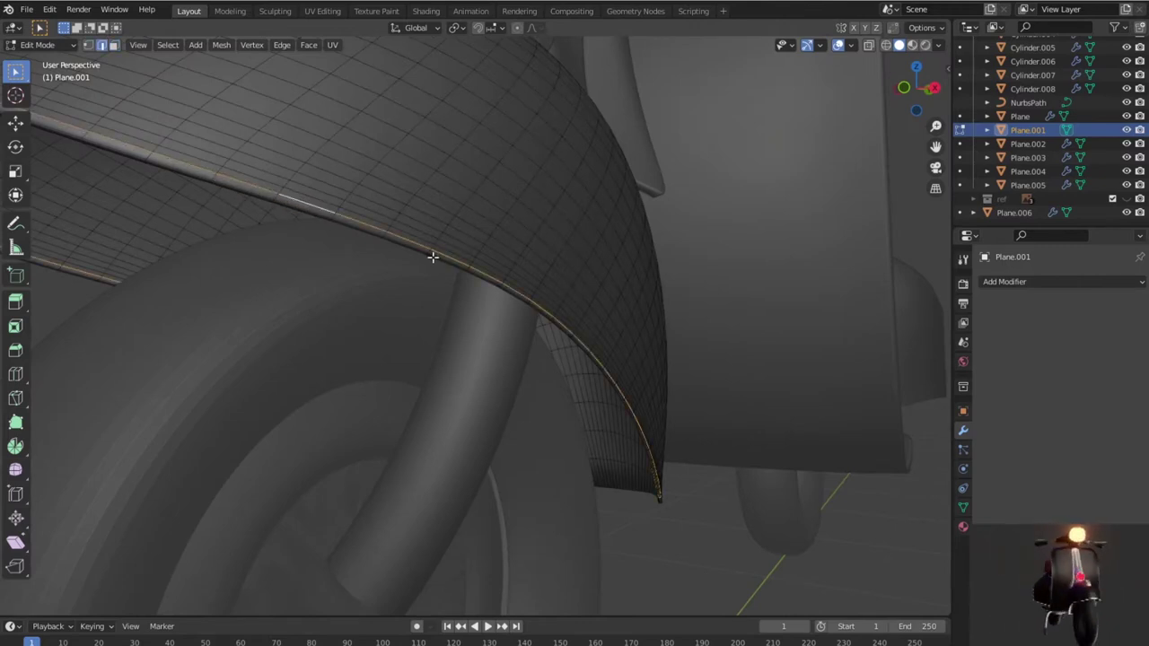
pyautogui.scroll(-5, 431, 257)
pyautogui.moveTo(469, 266)
pyautogui.mouseDown(button='middle')
pyautogui.moveTo(590, 267)
pyautogui.moveTo(682, 242)
pyautogui.moveTo(628, 180)
pyautogui.moveTo(548, 151)
pyautogui.moveTo(432, 207)
pyautogui.moveTo(607, 302)
pyautogui.mouseUp(button='middle')
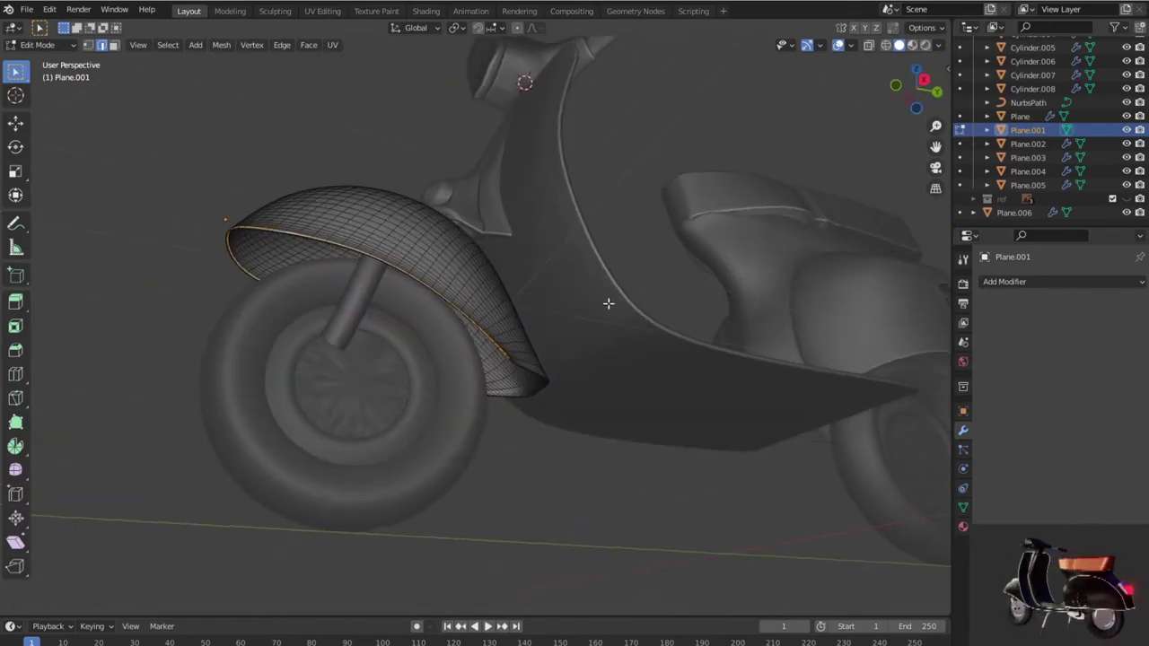
pyautogui.scroll(5, 545, 403)
pyautogui.moveTo(546, 403); pyautogui.dragTo(508, 380, button='middle')
pyautogui.scroll(4, 508, 380)
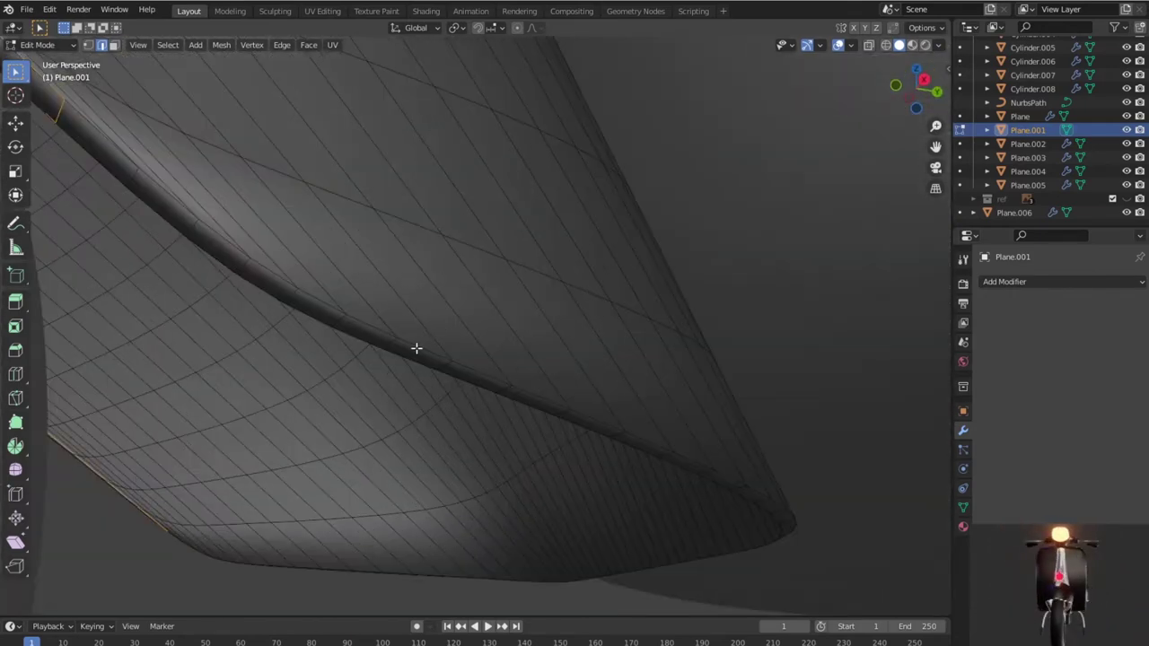
pyautogui.scroll(-3, 415, 348)
# Step: Extend the rim loop selection along the diagonal edge at the fender tip
pyautogui.scroll(1, 405, 336)
pyautogui.scroll(4, 428, 351)
pyautogui.scroll(-3, 421, 354)
pyautogui.moveTo(399, 352); pyautogui.dragTo(406, 352, button='middle')
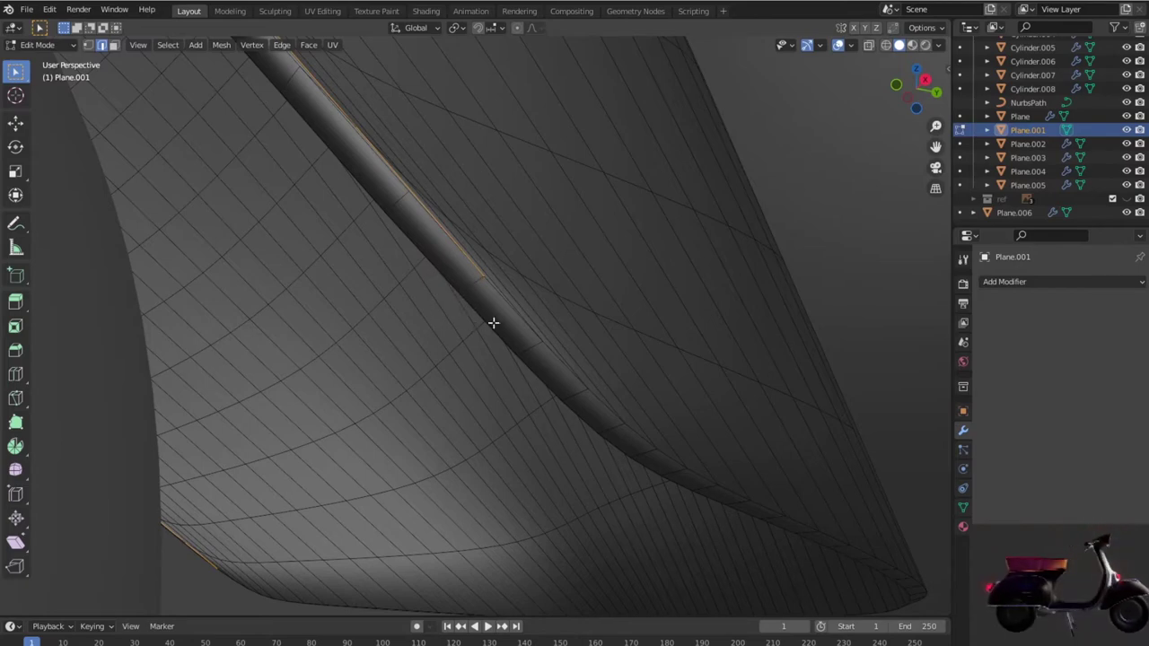
pyautogui.scroll(-2, 523, 338)
pyautogui.moveTo(526, 343)
pyautogui.mouseDown(button='middle')
pyautogui.moveTo(700, 367)
pyautogui.moveTo(717, 357)
pyautogui.mouseUp(button='middle')
pyautogui.scroll(2, 713, 356)
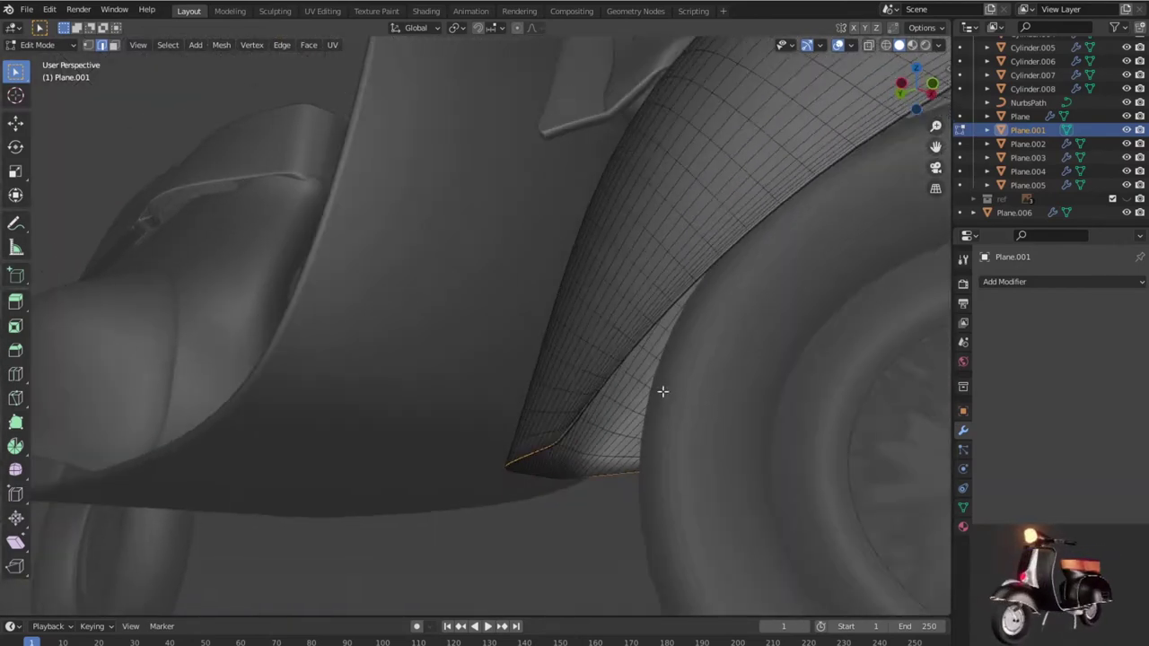
pyautogui.scroll(4, 661, 389)
pyautogui.scroll(-2, 714, 499)
pyautogui.scroll(-2, 691, 511)
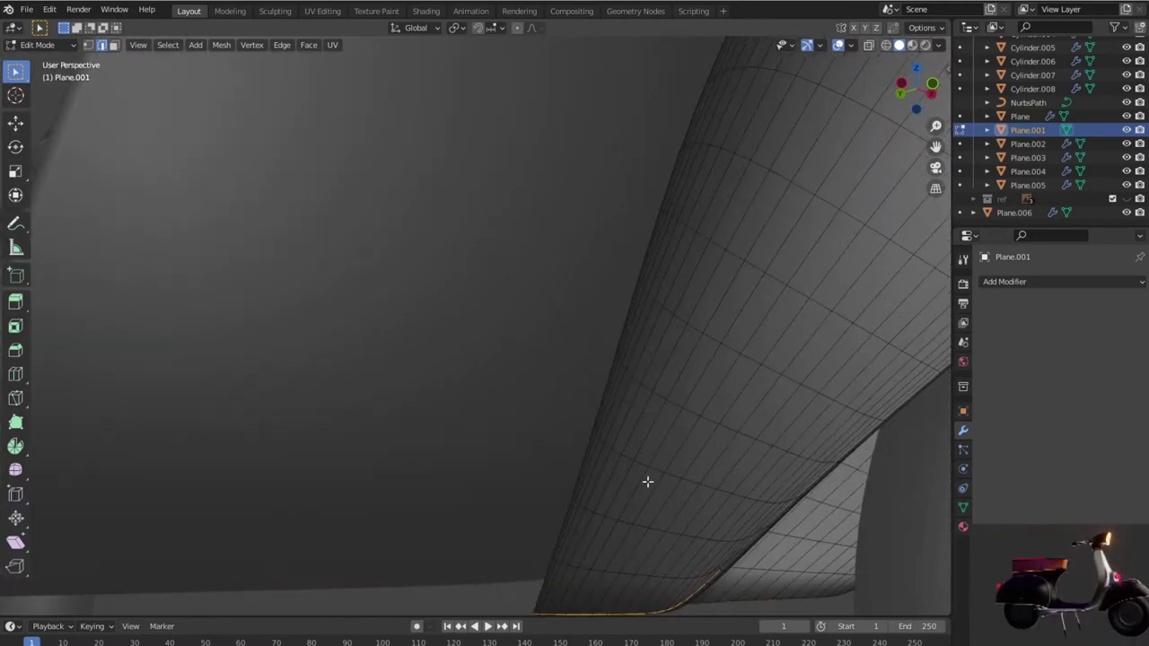
pyautogui.scroll(-2, 583, 431)
pyautogui.moveTo(532, 386); pyautogui.dragTo(525, 379, button='middle')
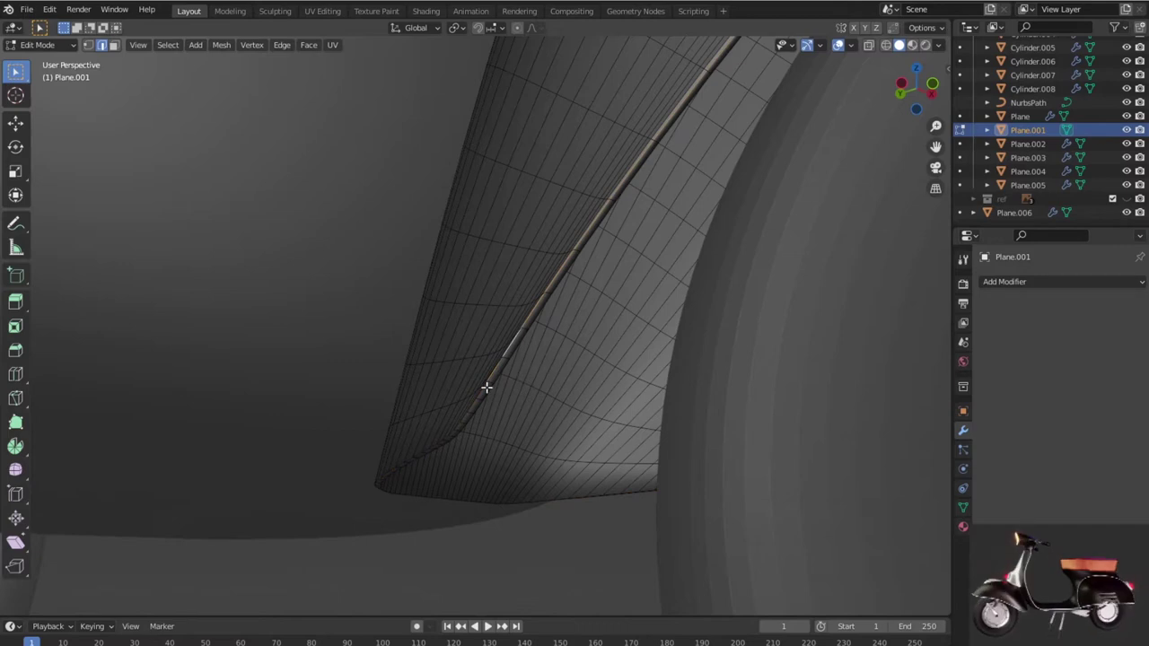
pyautogui.keyDown('alt'); pyautogui.click(516, 397); pyautogui.keyUp('alt')
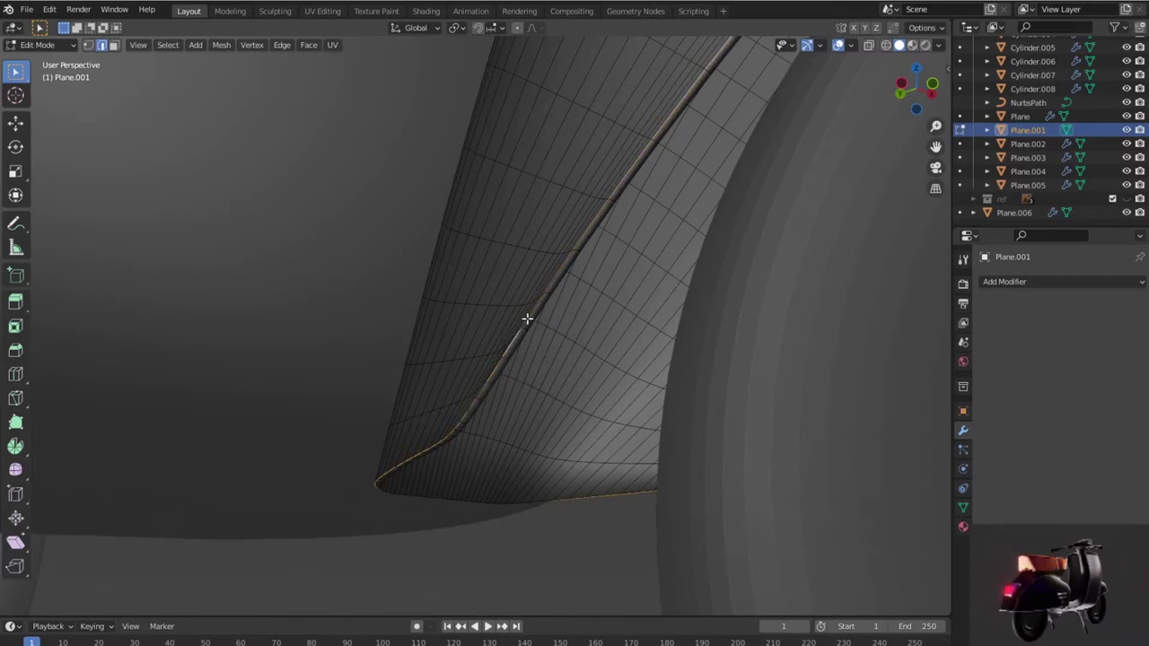
pyautogui.scroll(-5, 583, 369)
pyautogui.moveTo(577, 380)
pyautogui.mouseDown(button='middle')
pyautogui.moveTo(511, 410)
pyautogui.moveTo(533, 405)
pyautogui.moveTo(425, 418)
pyautogui.moveTo(449, 422)
pyautogui.mouseUp(button='middle')
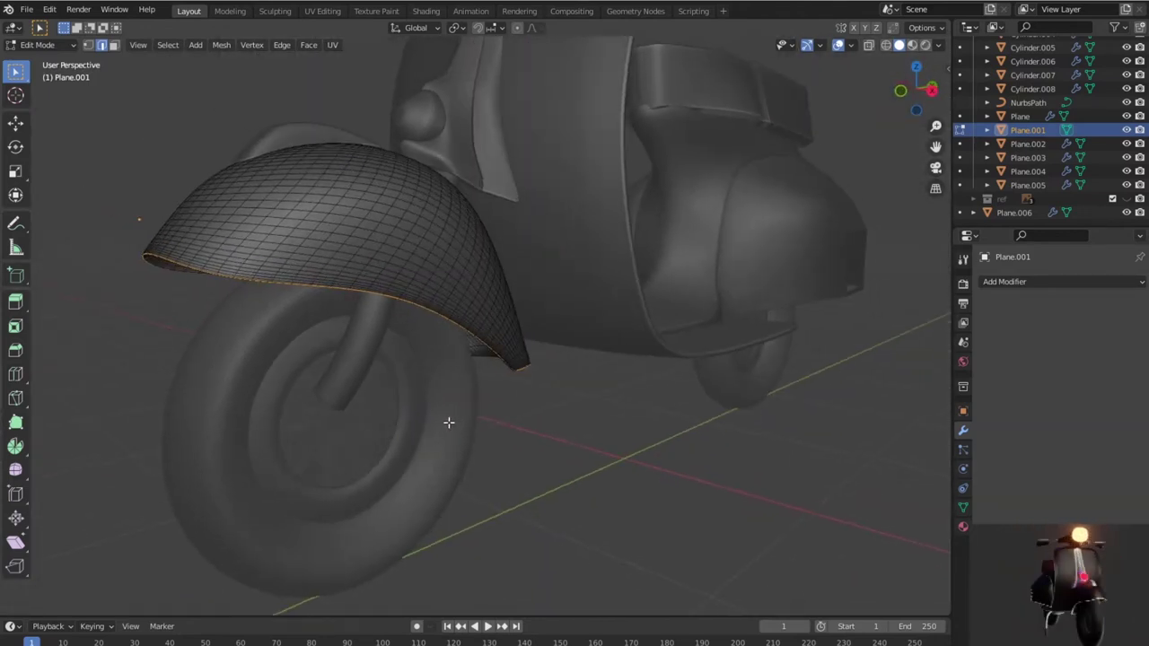
pyautogui.scroll(2, 506, 406)
pyautogui.moveTo(515, 400); pyautogui.dragTo(519, 401, button='middle')
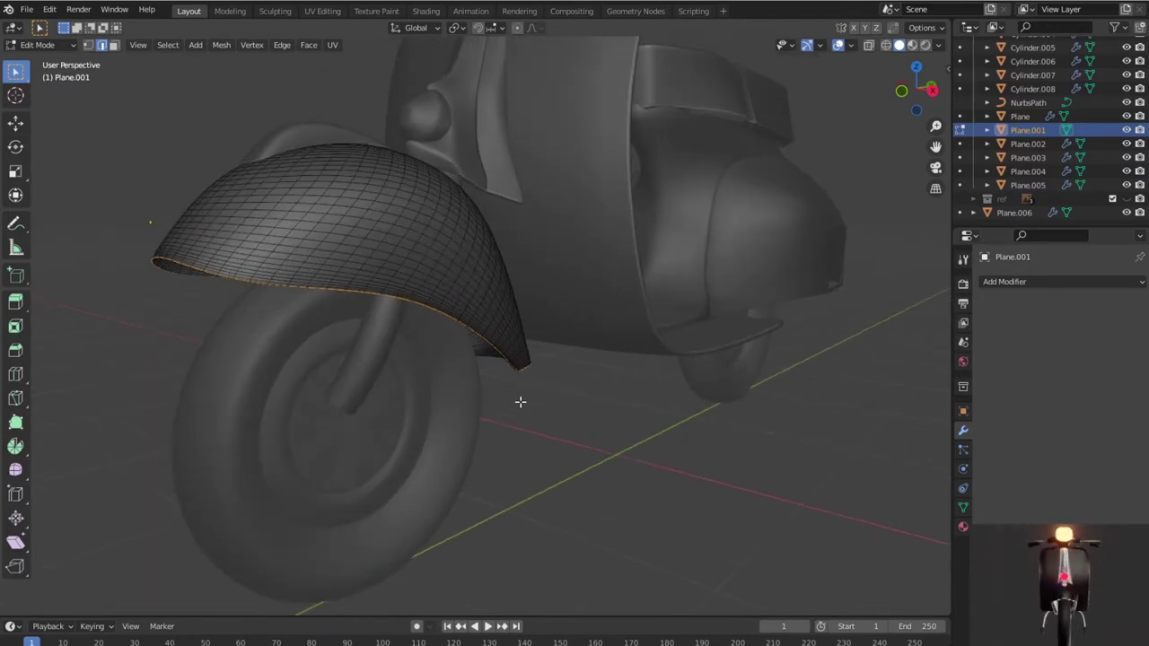
# Step: Separate the selected rim edges into a new object, Plane.007
pyautogui.press('p')
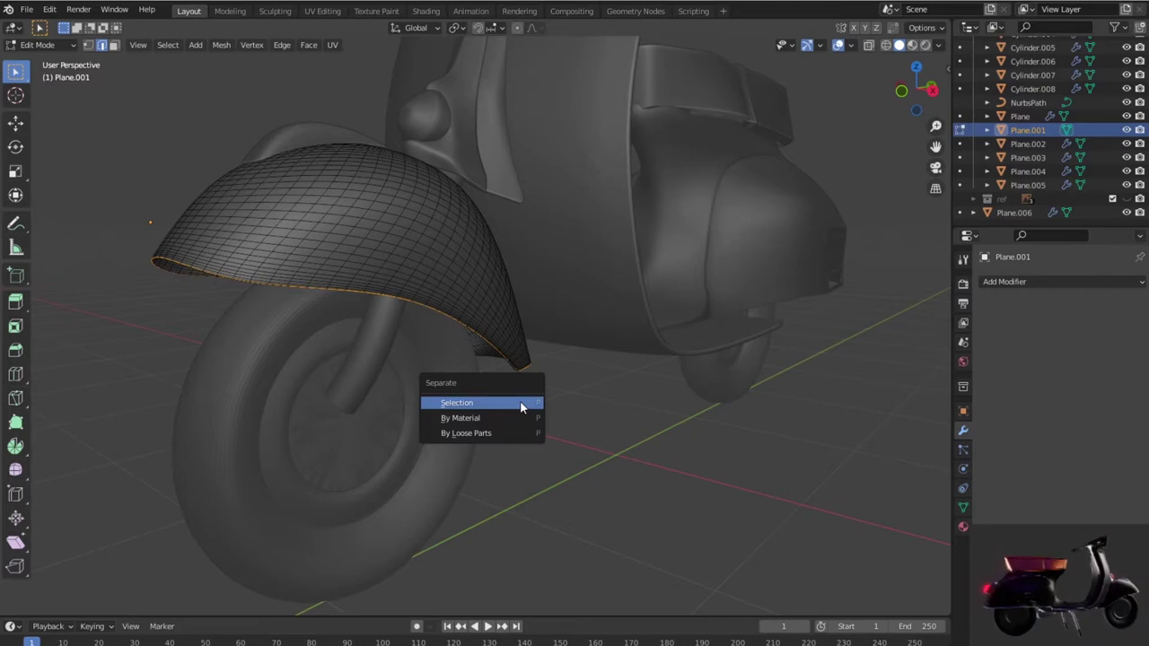
pyautogui.click(521, 403)
pyautogui.scroll(-4, 520, 402)
pyautogui.moveTo(523, 403)
pyautogui.mouseDown(button='middle')
pyautogui.moveTo(640, 404)
pyautogui.moveTo(544, 415)
pyautogui.mouseUp(button='middle')
pyautogui.press('Tab')
pyautogui.scroll(3, 543, 415)
# Step: Select the separated edge strip Plane.007 and browse its data, material and texture properties
pyautogui.click(585, 456)
pyautogui.moveTo(586, 456); pyautogui.dragTo(508, 348, button='middle')
pyautogui.click(505, 330)
pyautogui.click(505, 330)
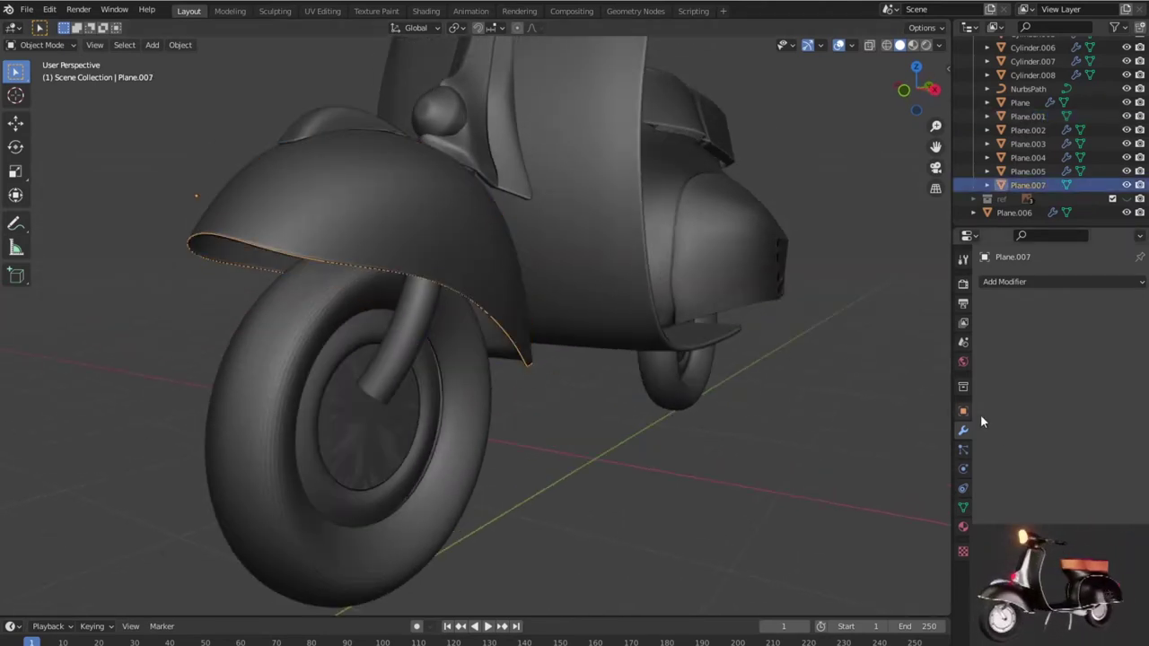
pyautogui.click(963, 508)
pyautogui.click(963, 527)
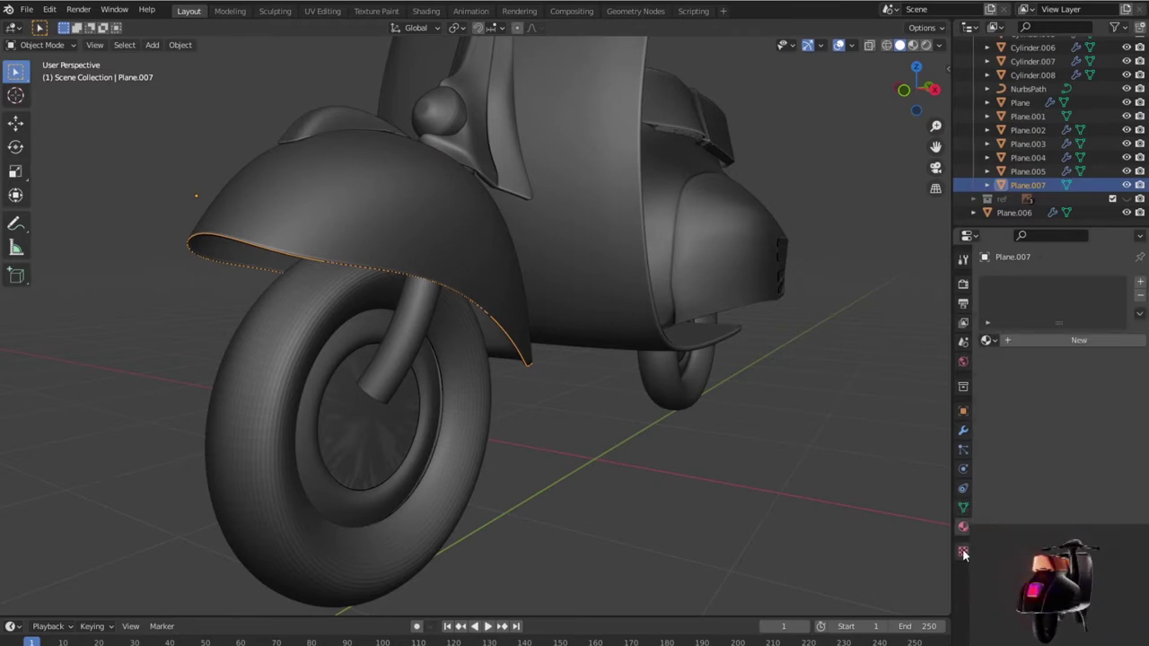
pyautogui.click(963, 549)
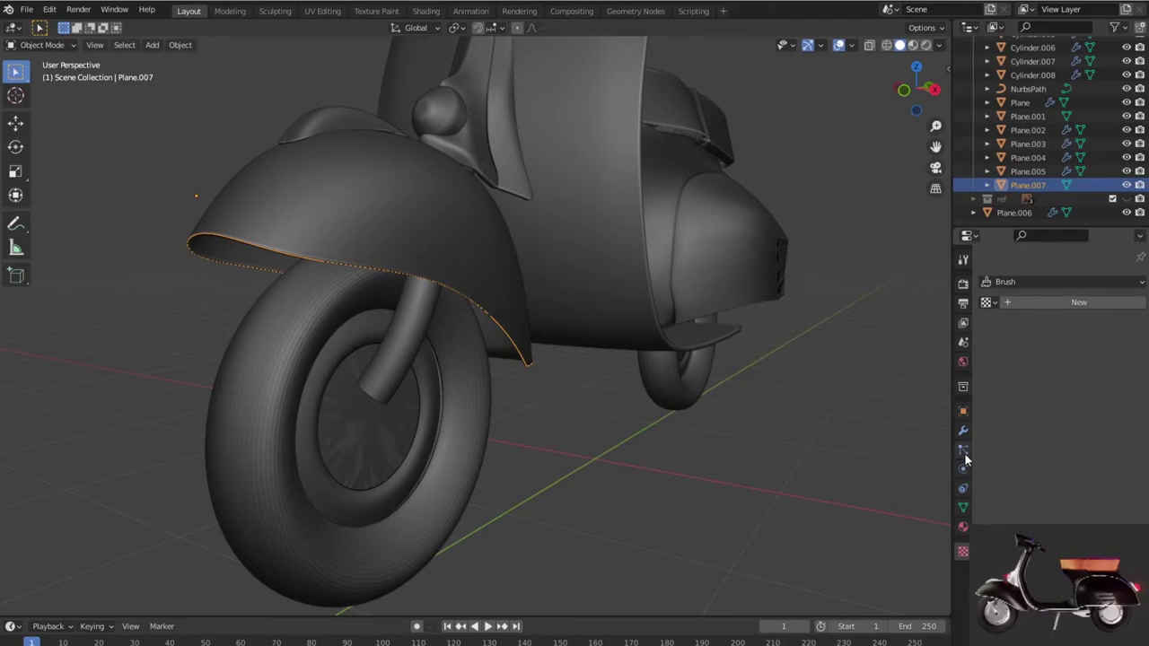
# Step: Convert Plane.007 into a curve and show its curve data settings
pyautogui.scroll(2, 668, 462)
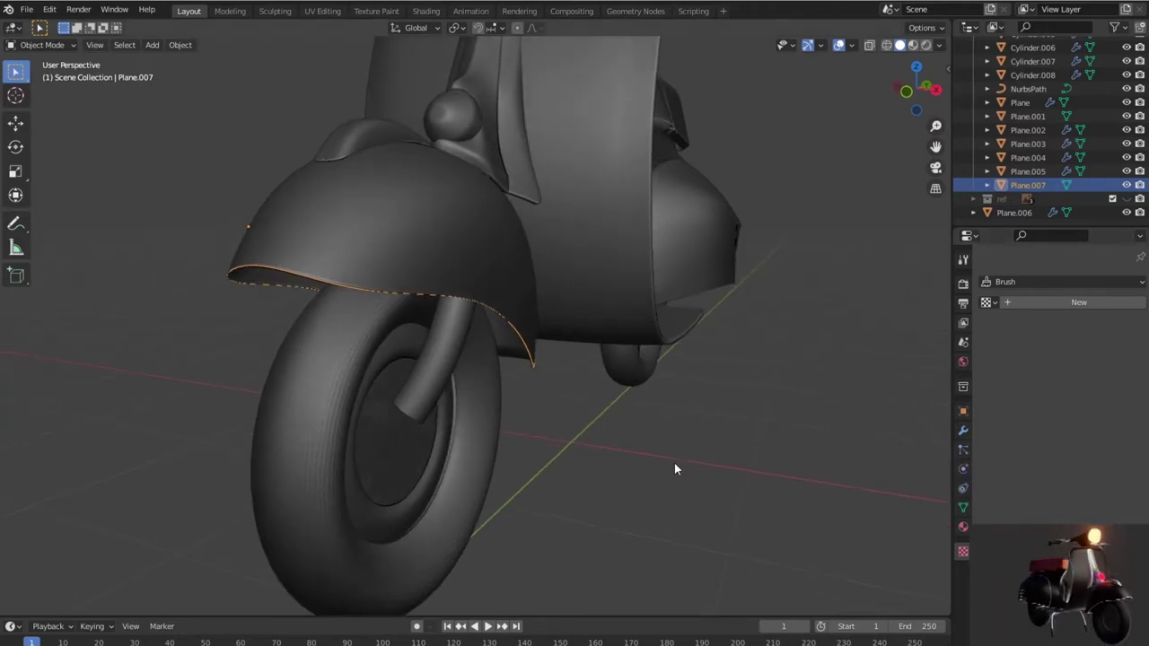
pyautogui.scroll(2, 628, 422)
pyautogui.rightClick(533, 337)
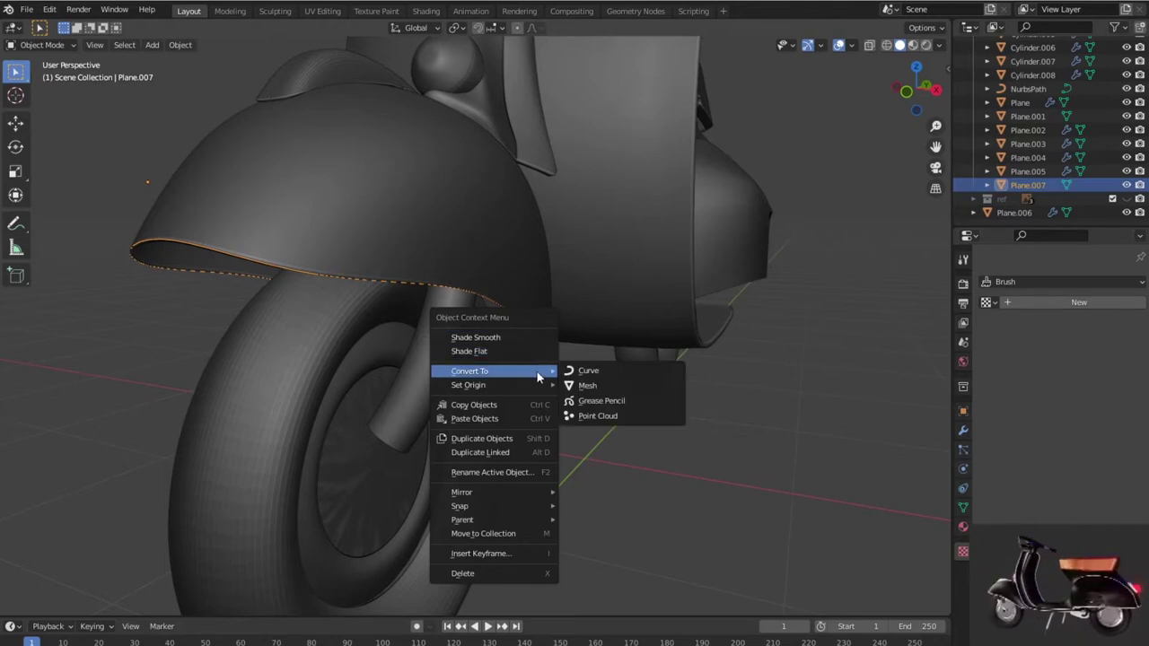
pyautogui.click(592, 370)
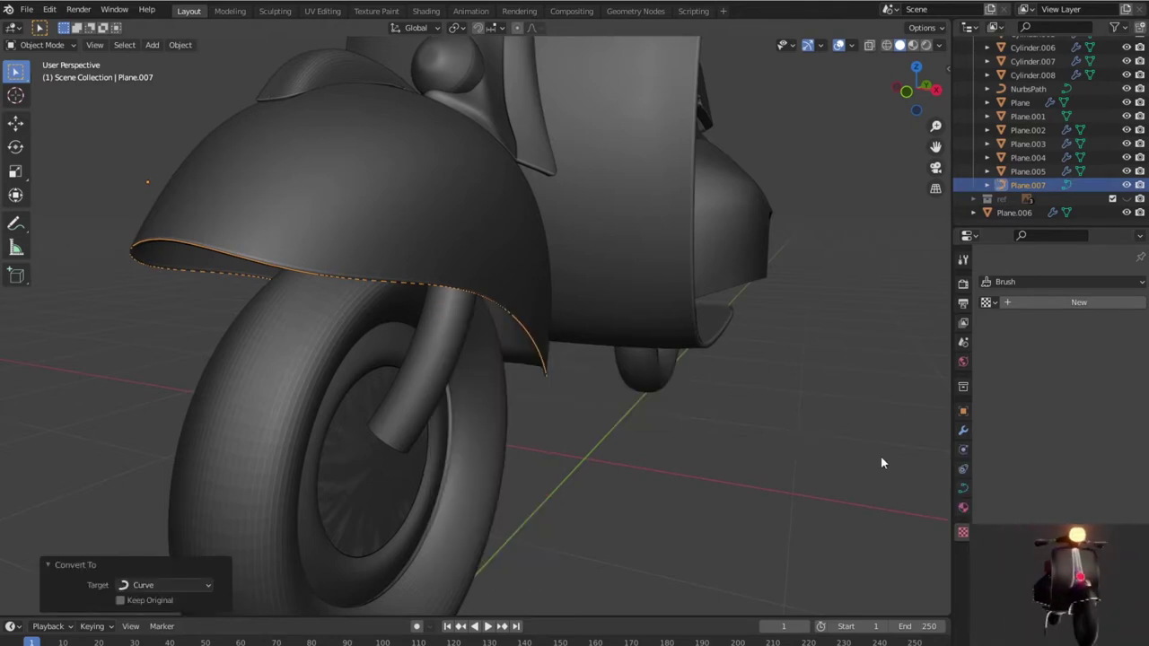
pyautogui.click(962, 488)
# Step: Give the fender-edge curve a round bevel of about 0.03 m and check it in wireframe
pyautogui.scroll(-5, 1054, 504)
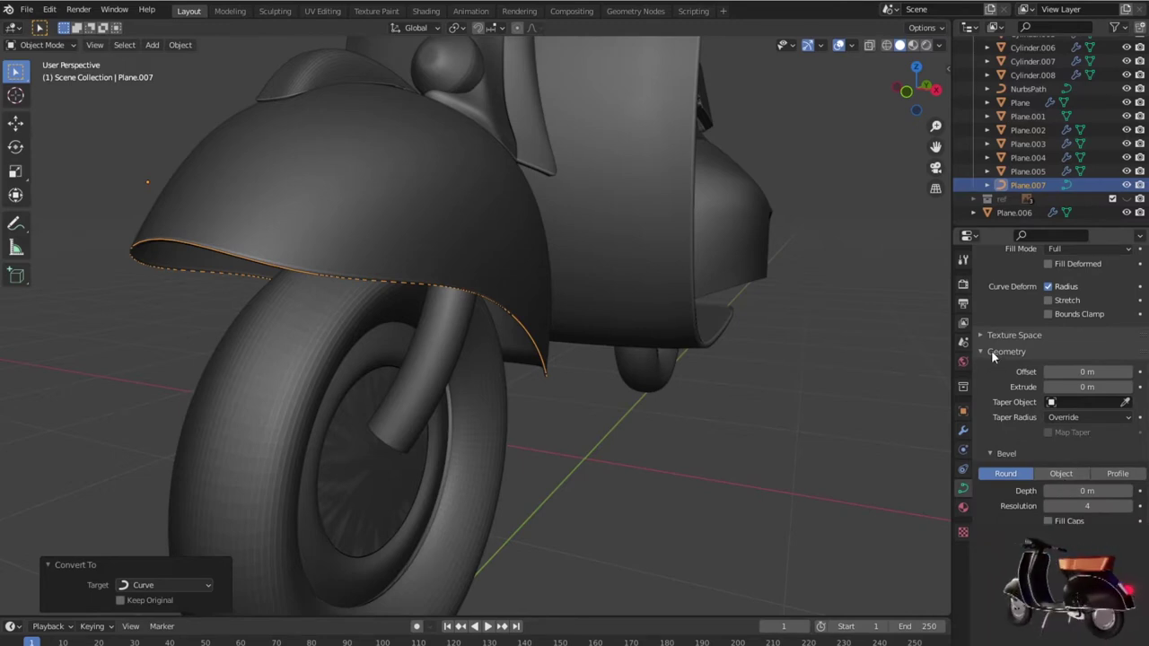
pyautogui.click(1133, 490)
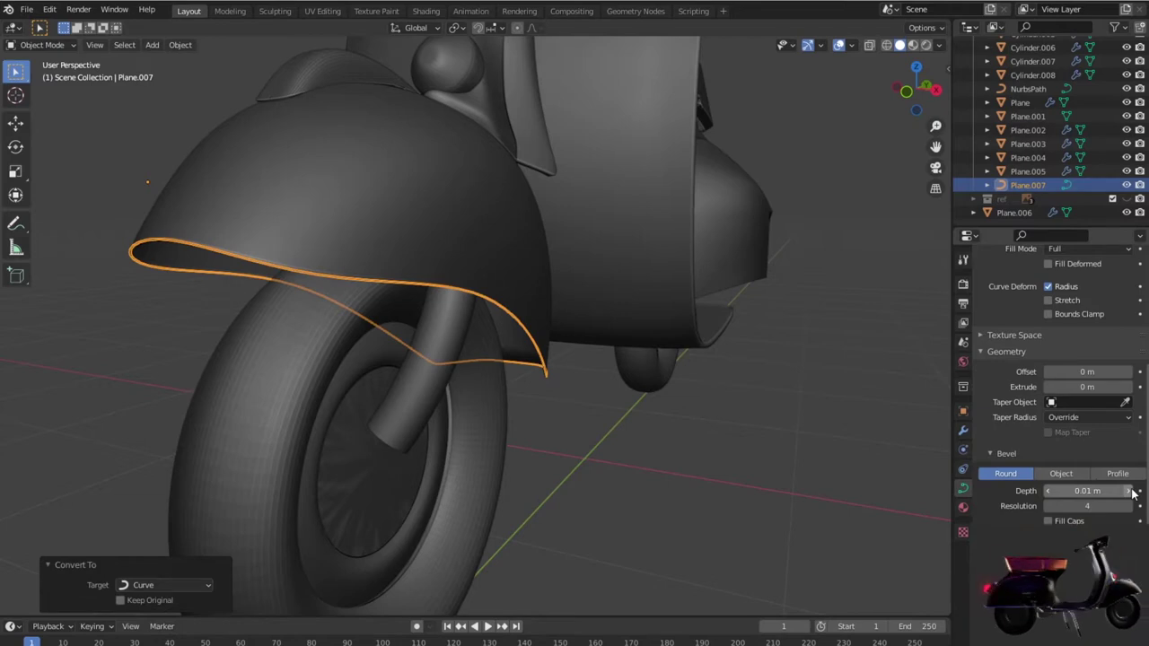
pyautogui.click(1132, 490)
pyautogui.click(1133, 491)
pyautogui.moveTo(700, 431); pyautogui.dragTo(622, 442, button='middle')
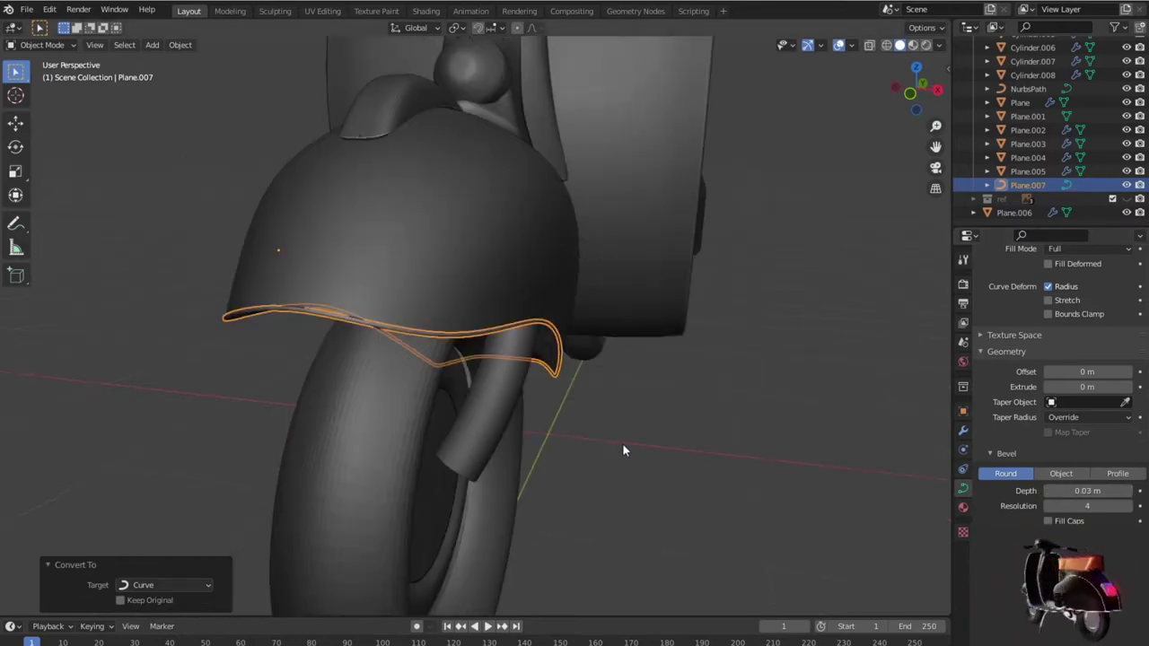
pyautogui.hotkey('shift', 'z')
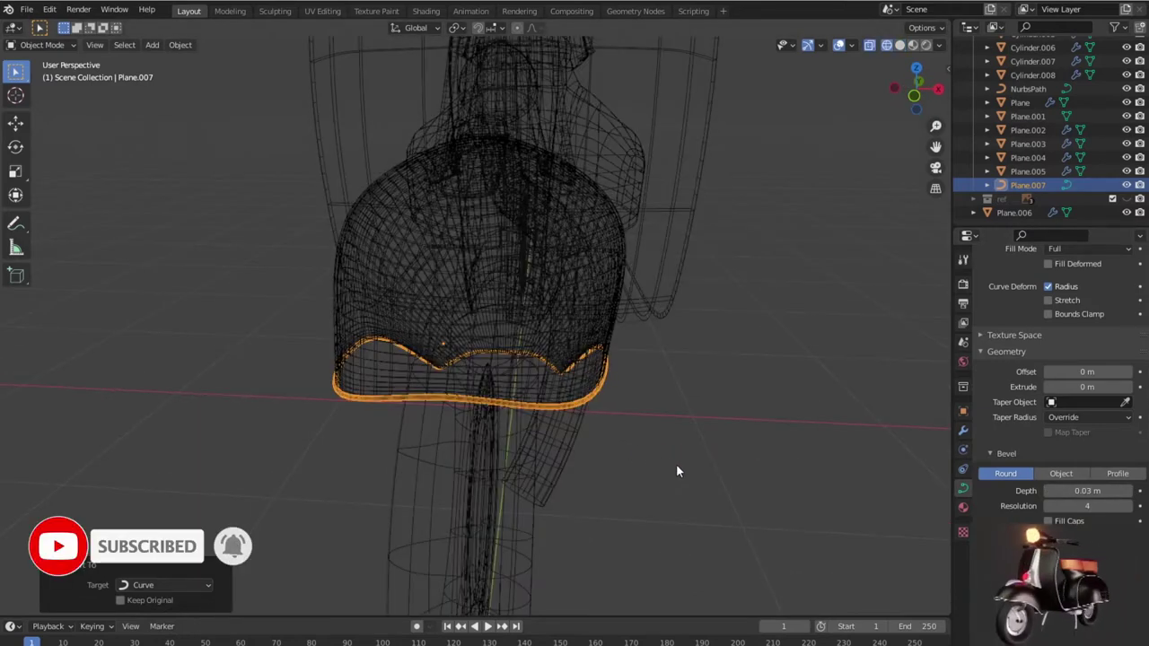
pyautogui.hotkey('shift', 'z')
pyautogui.press('Tab')
pyautogui.press('Tab')
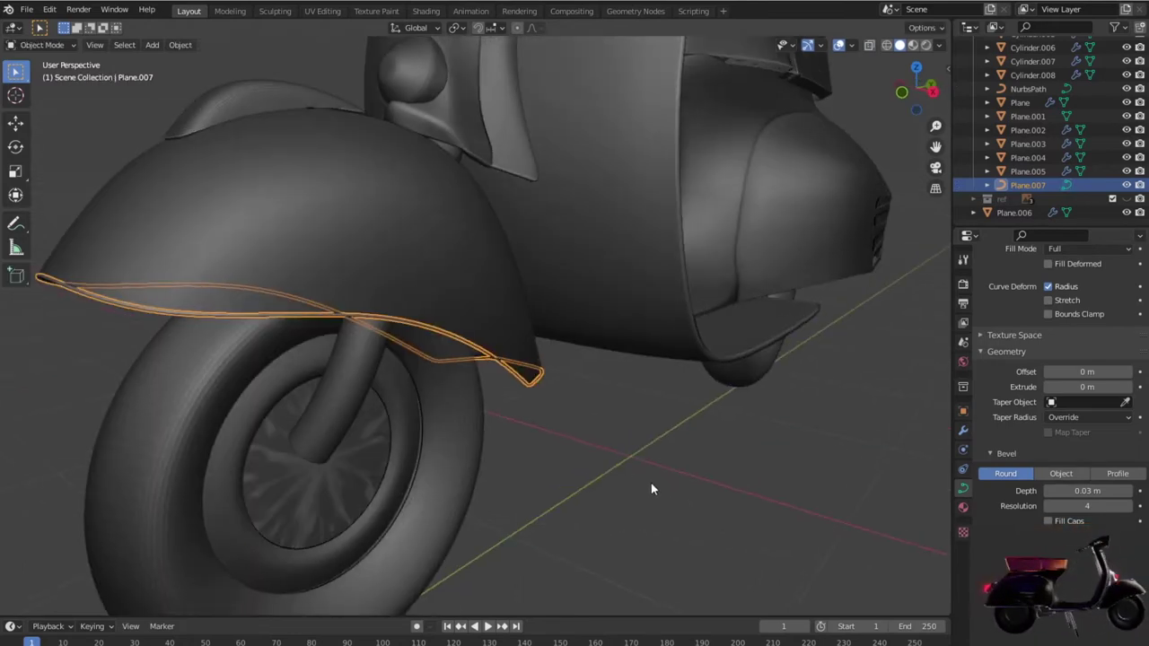
# Step: Inspect the trim up close and increase its bevel depth to 0.04 m
pyautogui.click(645, 483)
pyautogui.moveTo(645, 484)
pyautogui.mouseDown(button='middle')
pyautogui.moveTo(624, 466)
pyautogui.moveTo(650, 481)
pyautogui.mouseUp(button='middle')
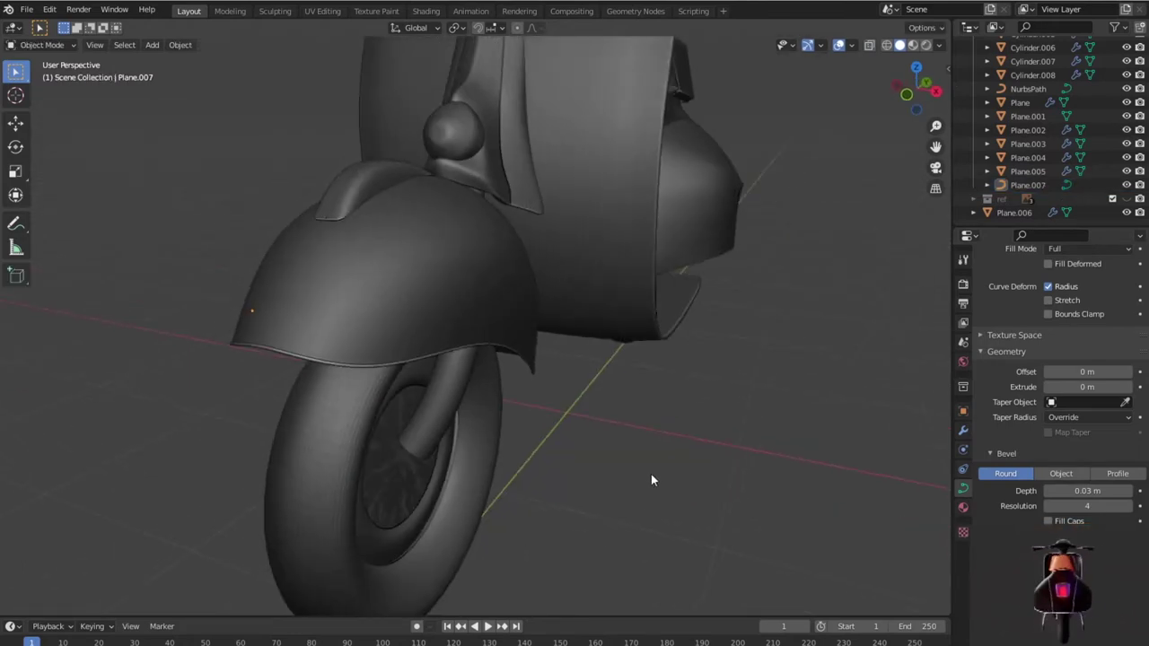
pyautogui.scroll(2, 652, 475)
pyautogui.scroll(4, 619, 465)
pyautogui.scroll(1, 588, 427)
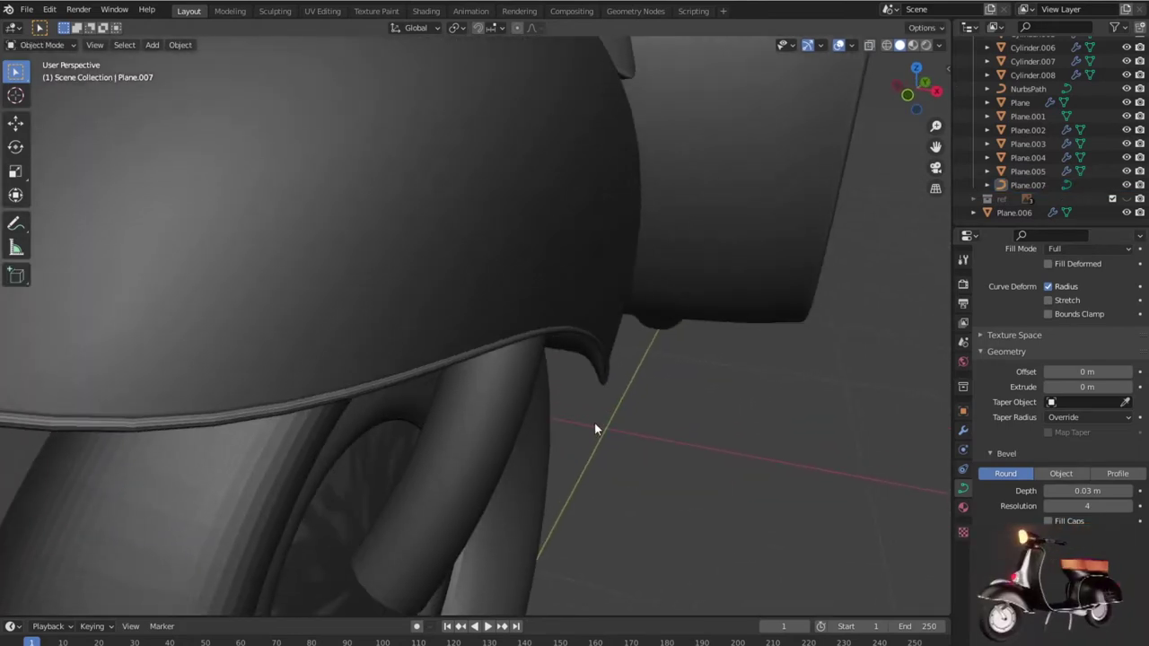
pyautogui.scroll(-2, 603, 428)
pyautogui.scroll(-2, 617, 427)
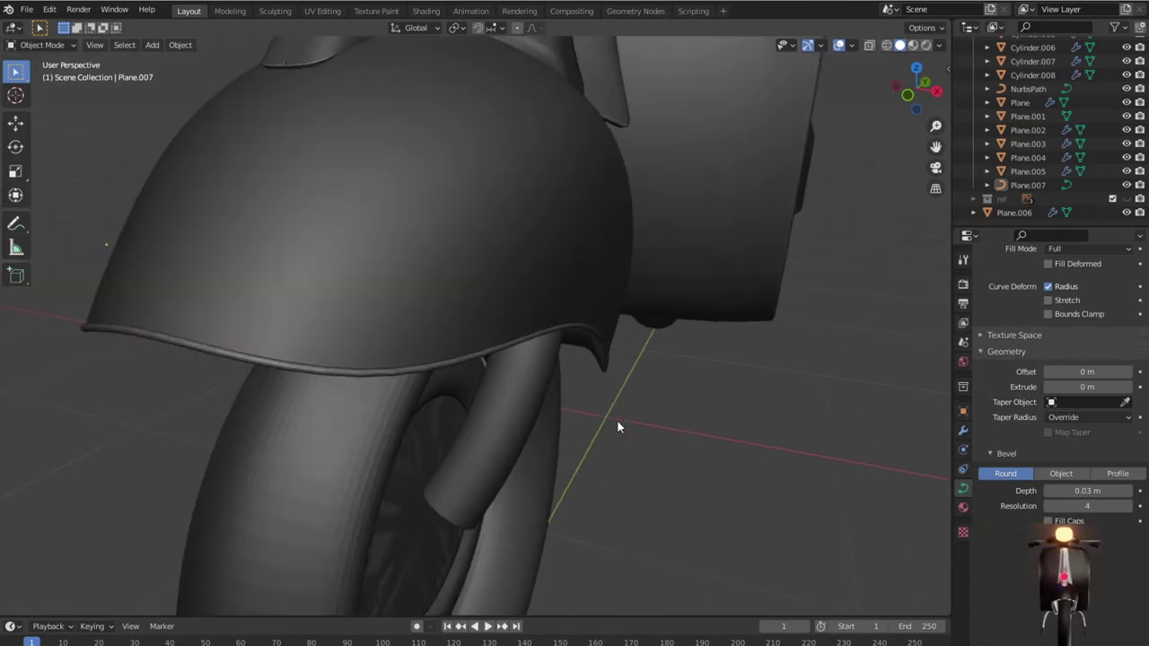
pyautogui.click(440, 366)
pyautogui.click(1127, 491)
pyautogui.click(787, 505)
pyautogui.scroll(-3, 723, 496)
pyautogui.moveTo(701, 489)
pyautogui.mouseDown(button='middle')
pyautogui.moveTo(577, 470)
pyautogui.moveTo(516, 412)
pyautogui.moveTo(515, 380)
pyautogui.moveTo(565, 380)
pyautogui.moveTo(728, 472)
pyautogui.moveTo(868, 469)
pyautogui.mouseUp(button='middle')
# Step: Save a copy of the file under a new file name
pyautogui.click(28, 11)
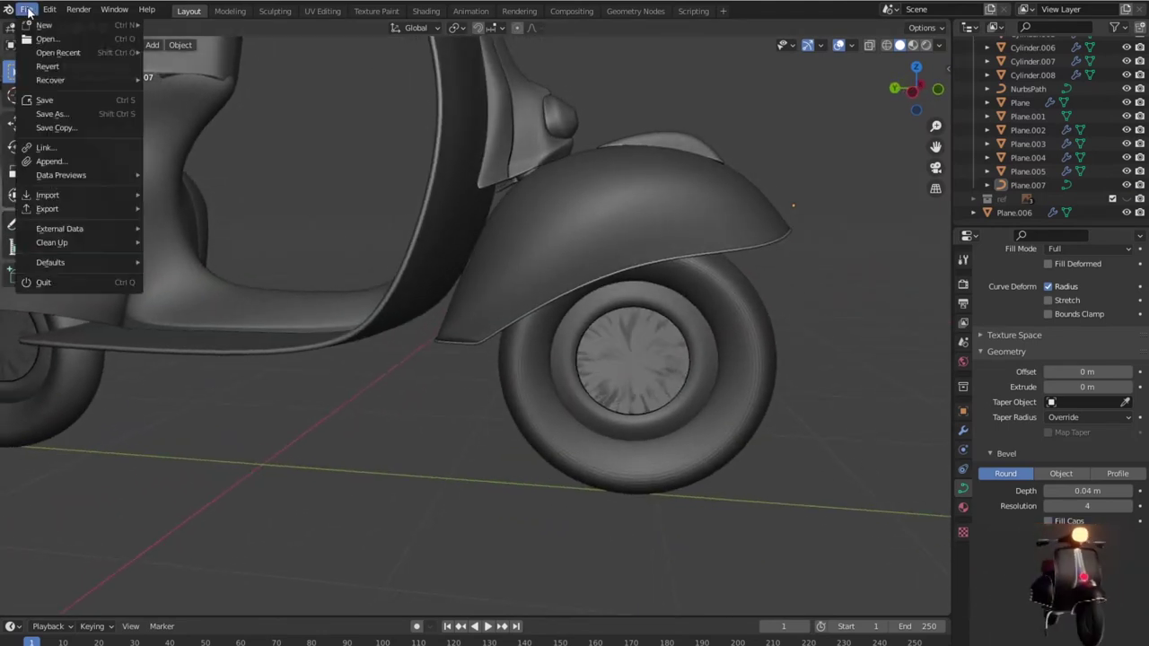
pyautogui.click(79, 131)
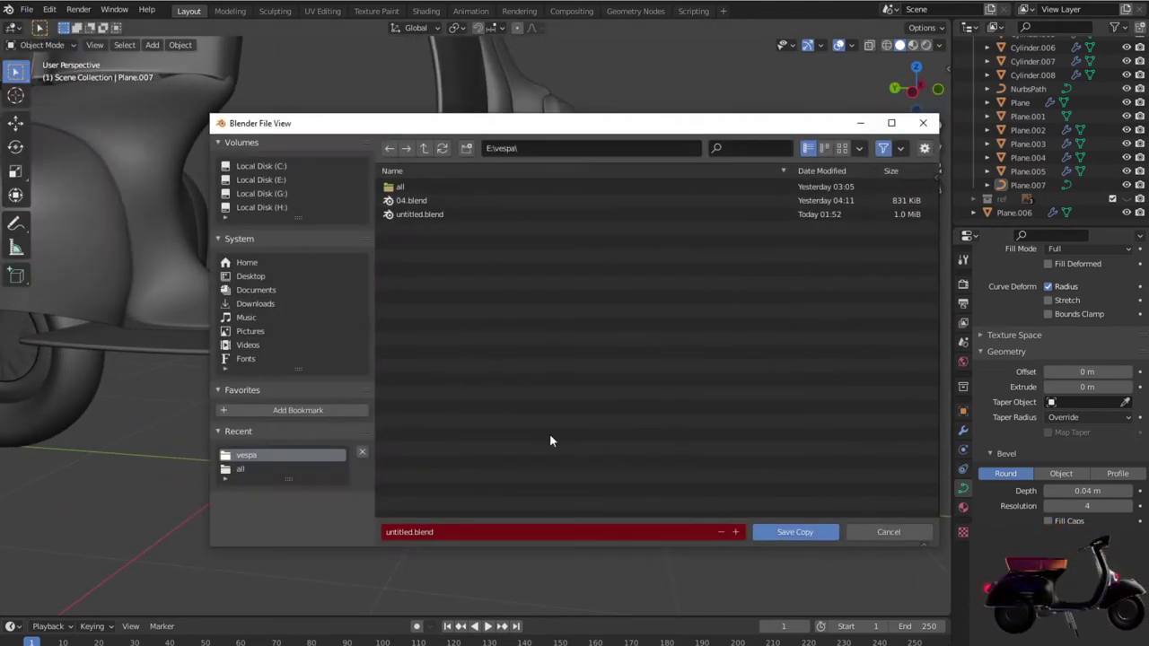
pyautogui.click(736, 532)
pyautogui.click(538, 532)
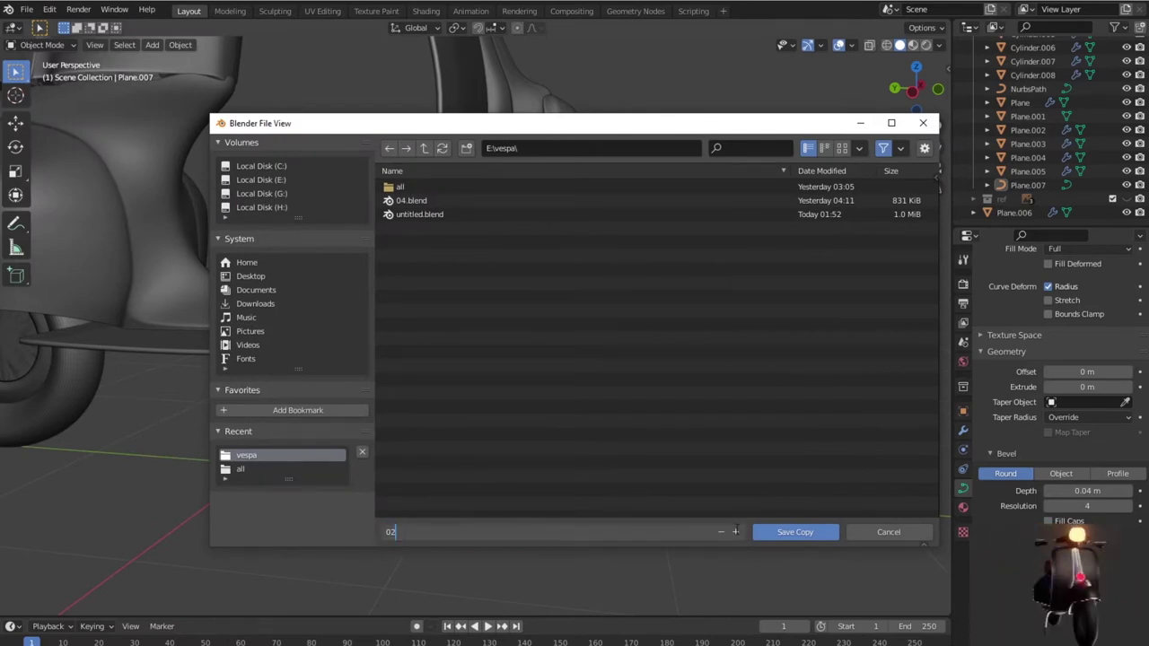
pyautogui.press('Return')
pyautogui.click(795, 532)
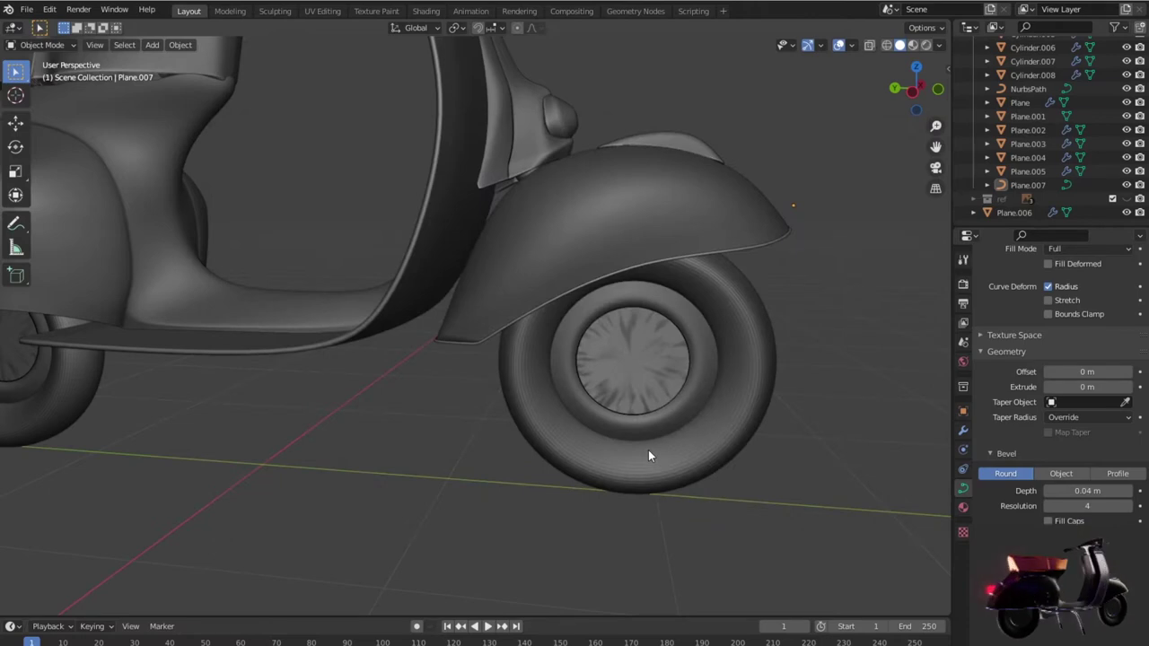
# Step: Inspect the fender trim up close and browse the viewport MatCap options
pyautogui.moveTo(684, 463)
pyautogui.mouseDown(button='middle')
pyautogui.moveTo(505, 451)
pyautogui.moveTo(427, 464)
pyautogui.moveTo(461, 476)
pyautogui.moveTo(467, 466)
pyautogui.mouseUp(button='middle')
pyautogui.scroll(4, 468, 468)
pyautogui.scroll(2, 579, 458)
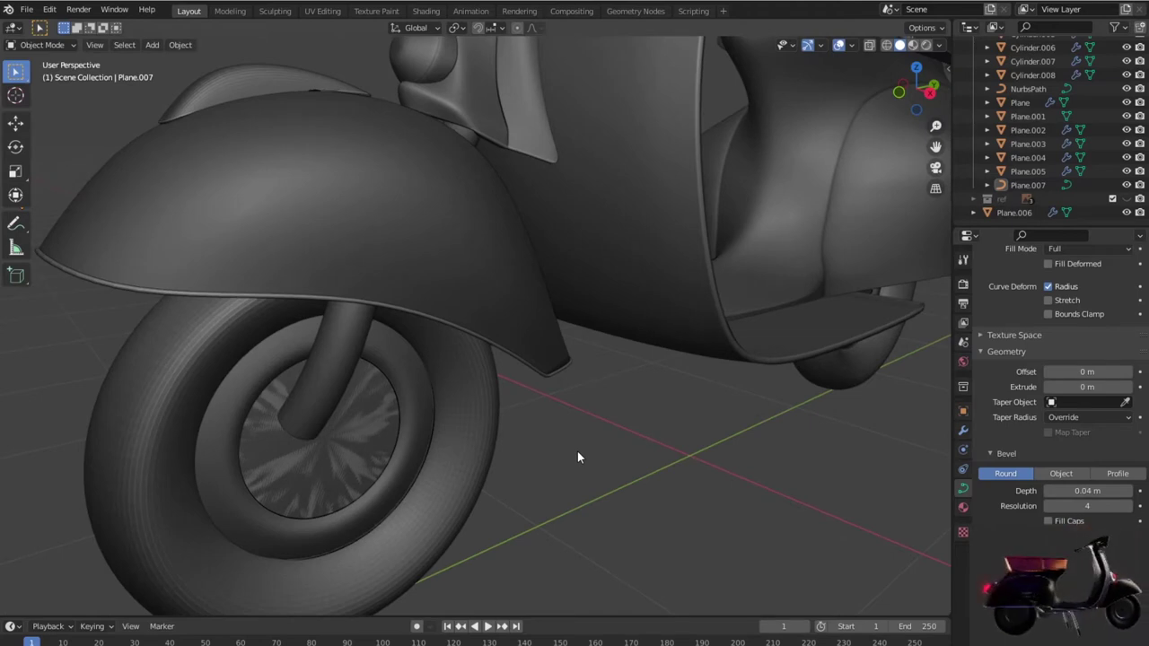
pyautogui.scroll(-1, 578, 452)
pyautogui.moveTo(580, 454); pyautogui.dragTo(624, 508, button='middle')
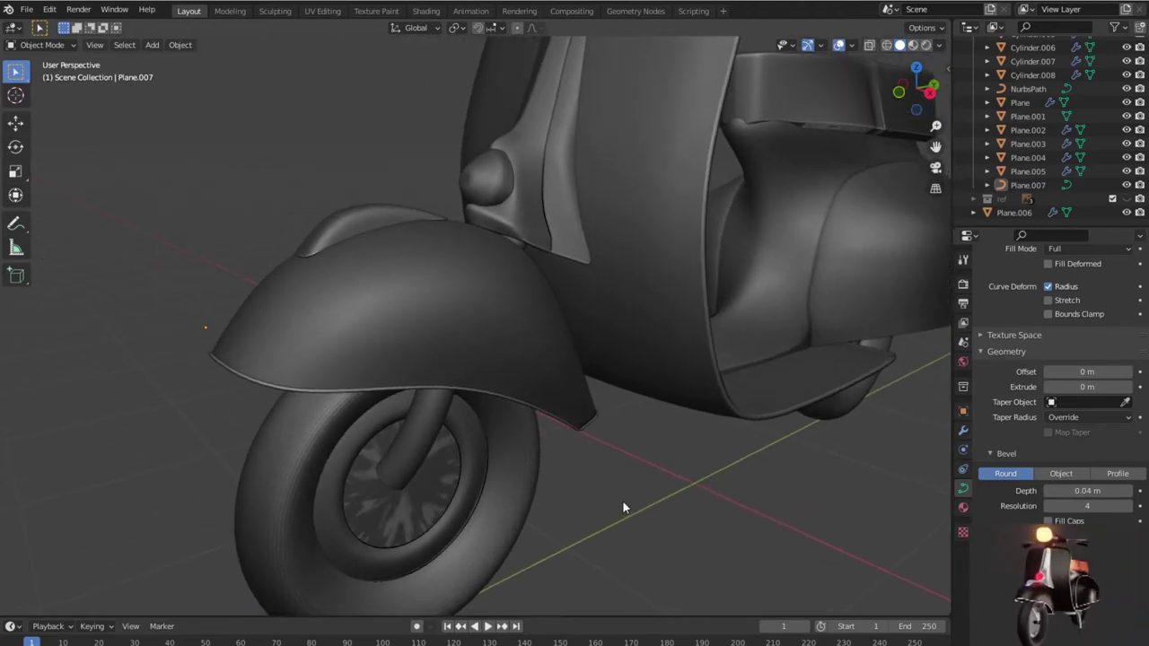
pyautogui.click(584, 428)
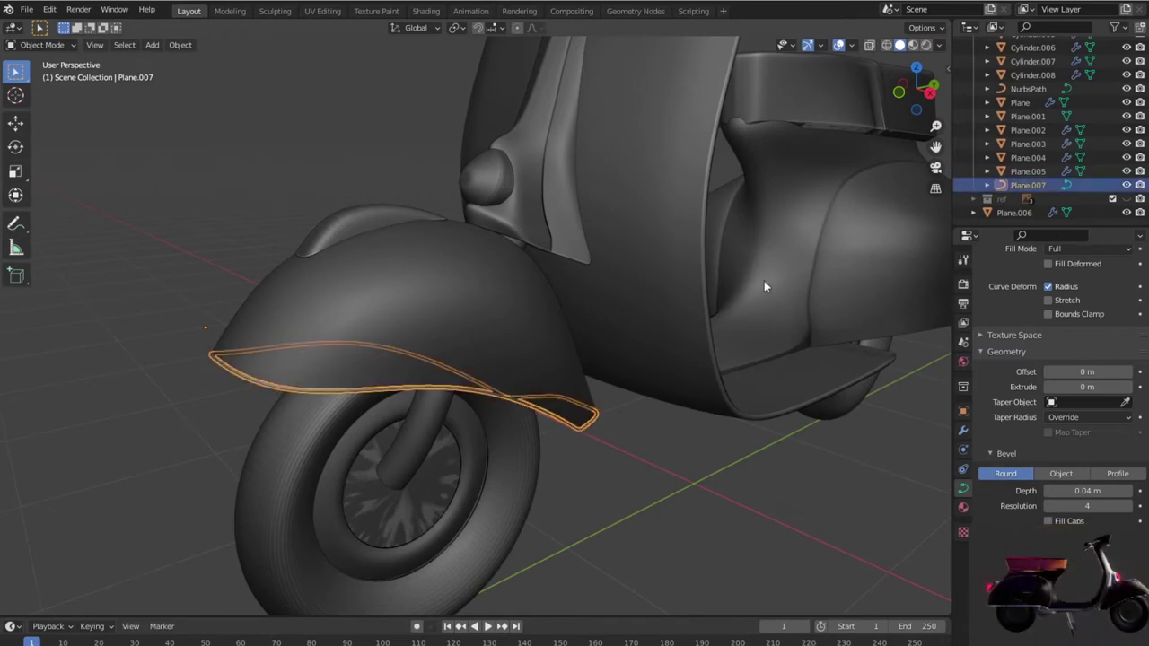
pyautogui.click(939, 44)
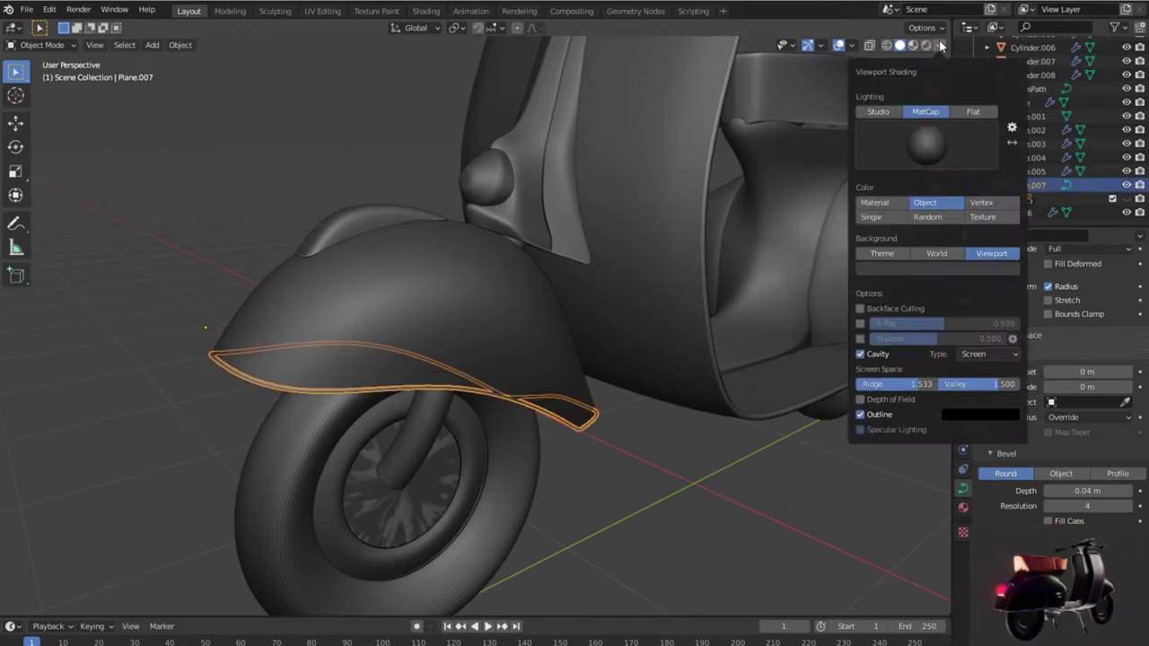
pyautogui.click(951, 143)
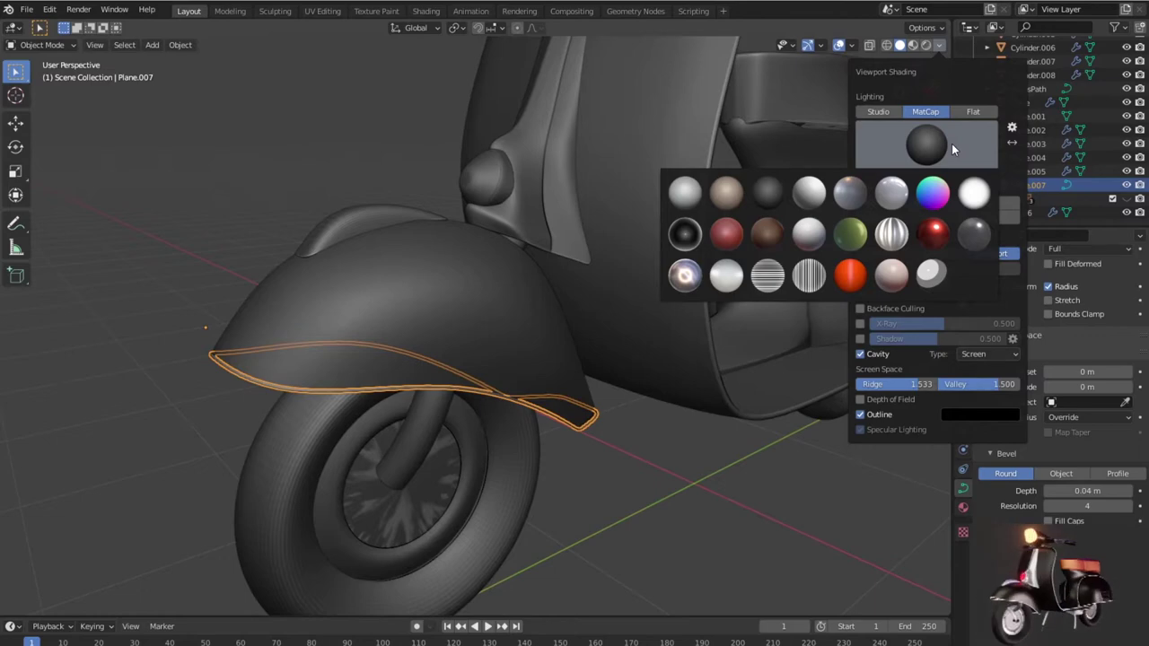
pyautogui.click(951, 143)
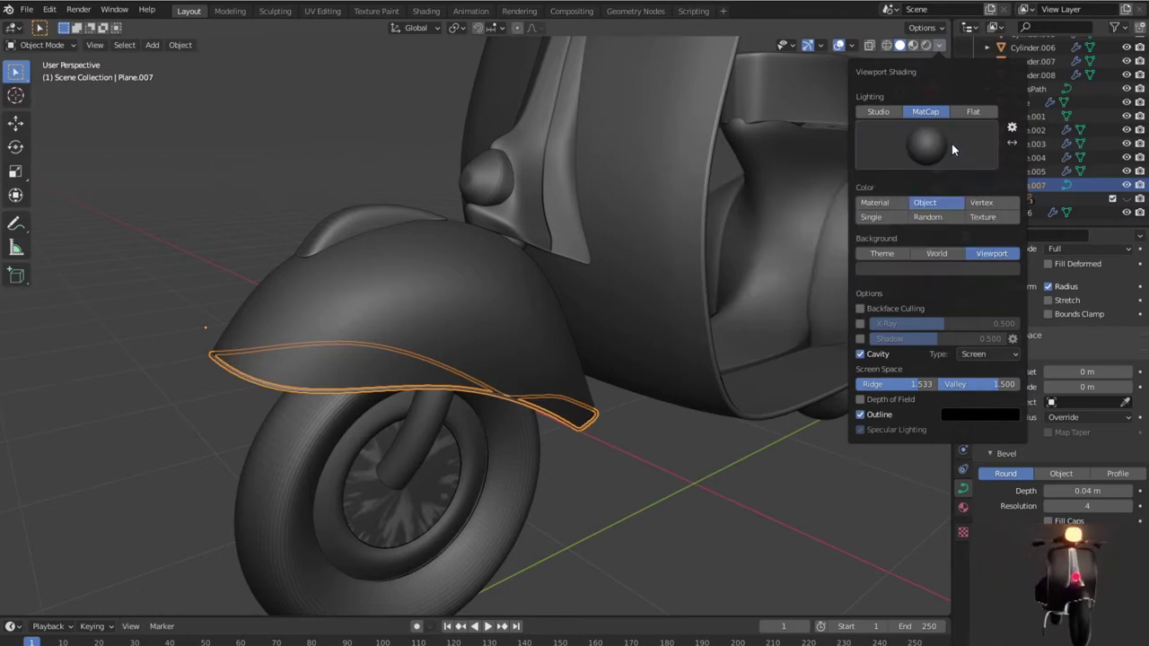
pyautogui.click(676, 479)
# Step: Orbit and zoom around the fender to check the trim from the side and front
pyautogui.moveTo(677, 483)
pyautogui.mouseDown(button='middle')
pyautogui.moveTo(624, 441)
pyautogui.moveTo(823, 432)
pyautogui.moveTo(862, 475)
pyautogui.mouseUp(button='middle')
pyautogui.scroll(2, 479, 416)
pyautogui.scroll(5, 423, 403)
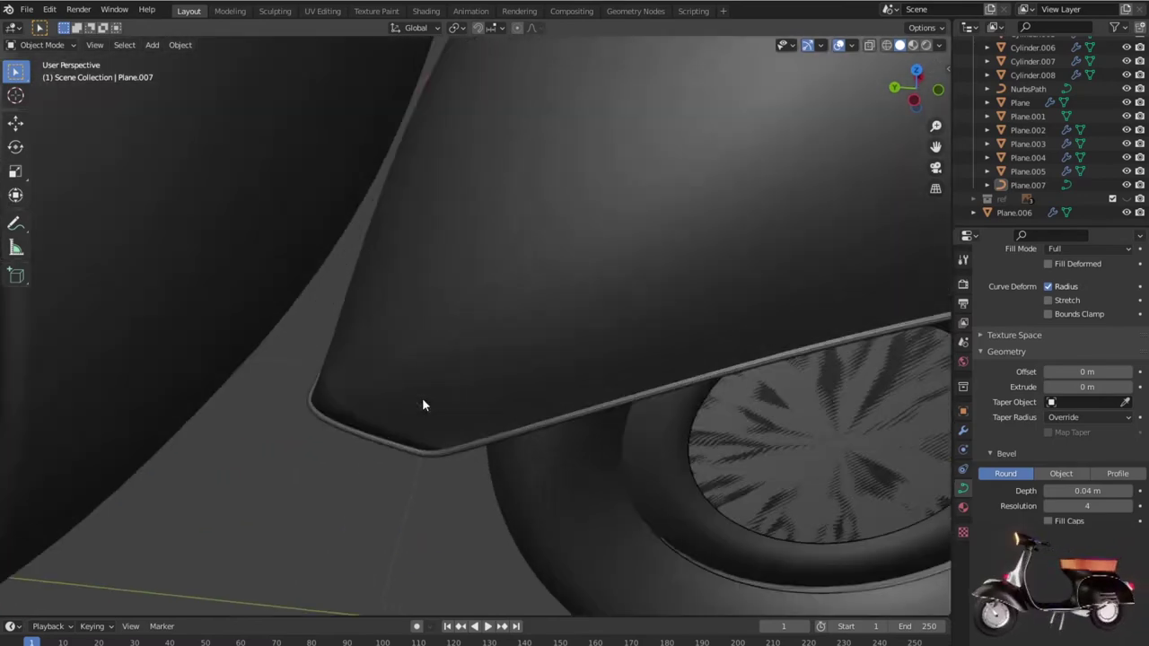
pyautogui.scroll(2, 415, 407)
pyautogui.scroll(-2, 415, 406)
pyautogui.scroll(-3, 407, 392)
pyautogui.scroll(-2, 423, 398)
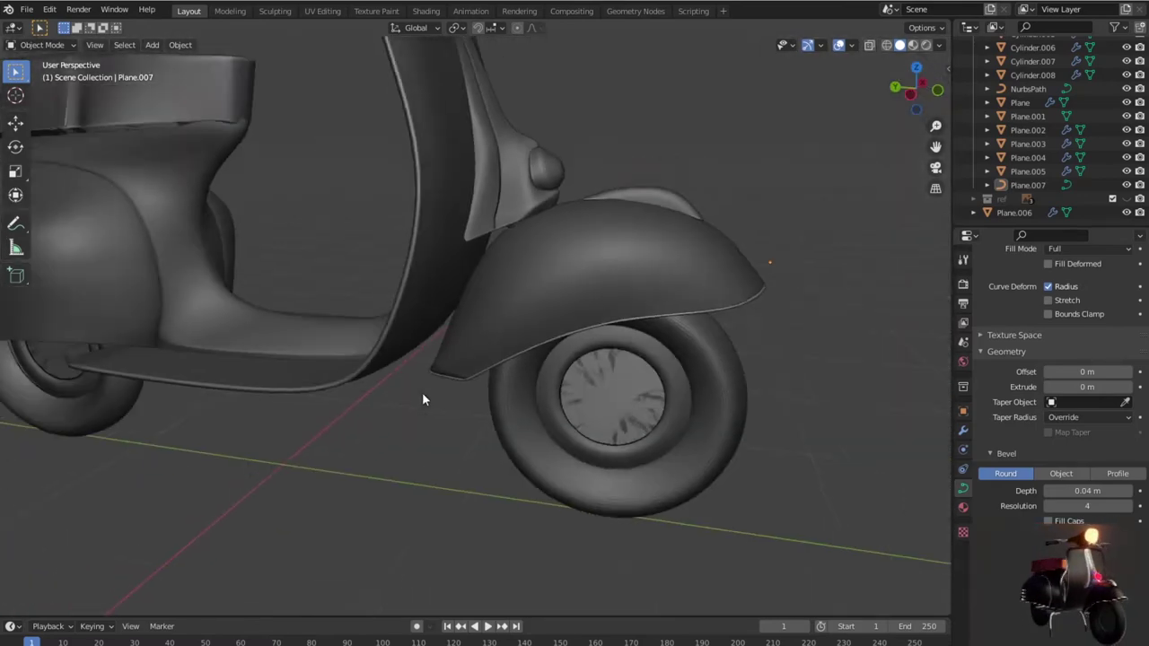
pyautogui.moveTo(582, 424)
pyautogui.mouseDown(button='middle')
pyautogui.moveTo(420, 410)
pyautogui.moveTo(359, 436)
pyautogui.moveTo(500, 419)
pyautogui.mouseUp(button='middle')
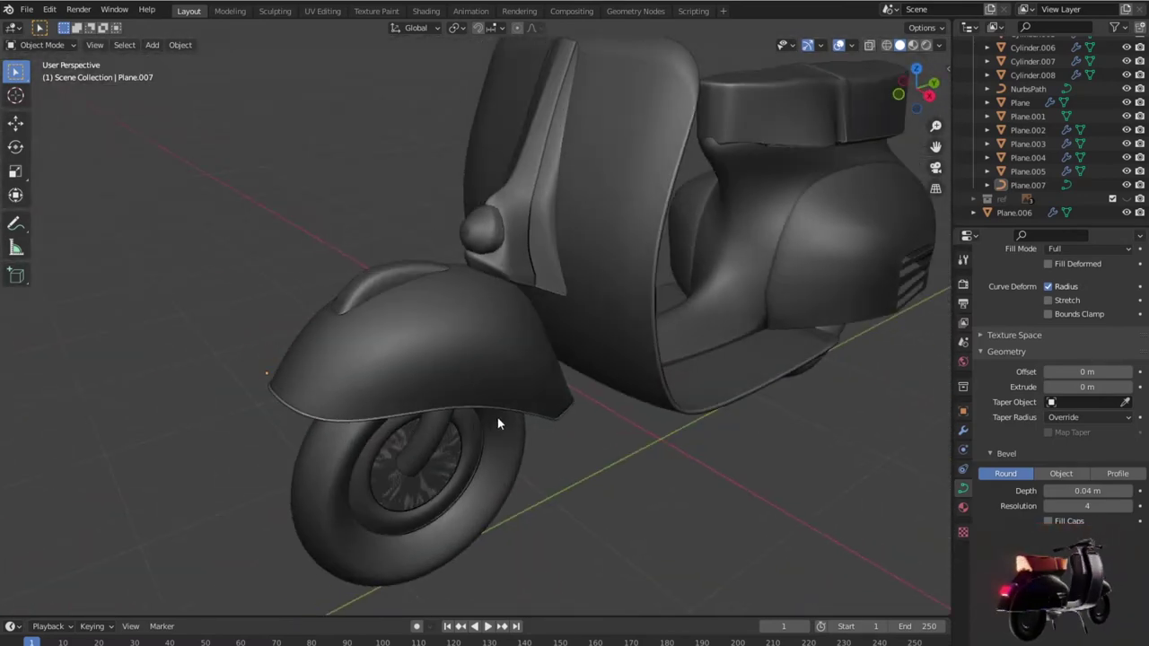
pyautogui.scroll(3, 479, 359)
pyautogui.moveTo(478, 360)
pyautogui.mouseDown(button='middle')
pyautogui.moveTo(546, 494)
pyautogui.moveTo(408, 410)
pyautogui.moveTo(522, 387)
pyautogui.mouseUp(button='middle')
pyautogui.scroll(-2, 546, 490)
# Step: Select the fender's crest ridge Plane.003 and briefly enter and leave Edit Mode
pyautogui.click(446, 427)
pyautogui.press('Tab')
pyautogui.scroll(2, 426, 405)
pyautogui.scroll(1, 419, 392)
pyautogui.press('Tab')
pyautogui.scroll(-2, 741, 355)
pyautogui.moveTo(741, 355)
pyautogui.mouseDown(button='middle')
pyautogui.moveTo(646, 355)
pyautogui.moveTo(893, 427)
pyautogui.mouseUp(button='middle')
pyautogui.scroll(-2, 646, 356)
# Step: Apply the Mirror, Subdivision and Solidify modifiers on Plane.003's crest ornament
pyautogui.click(961, 432)
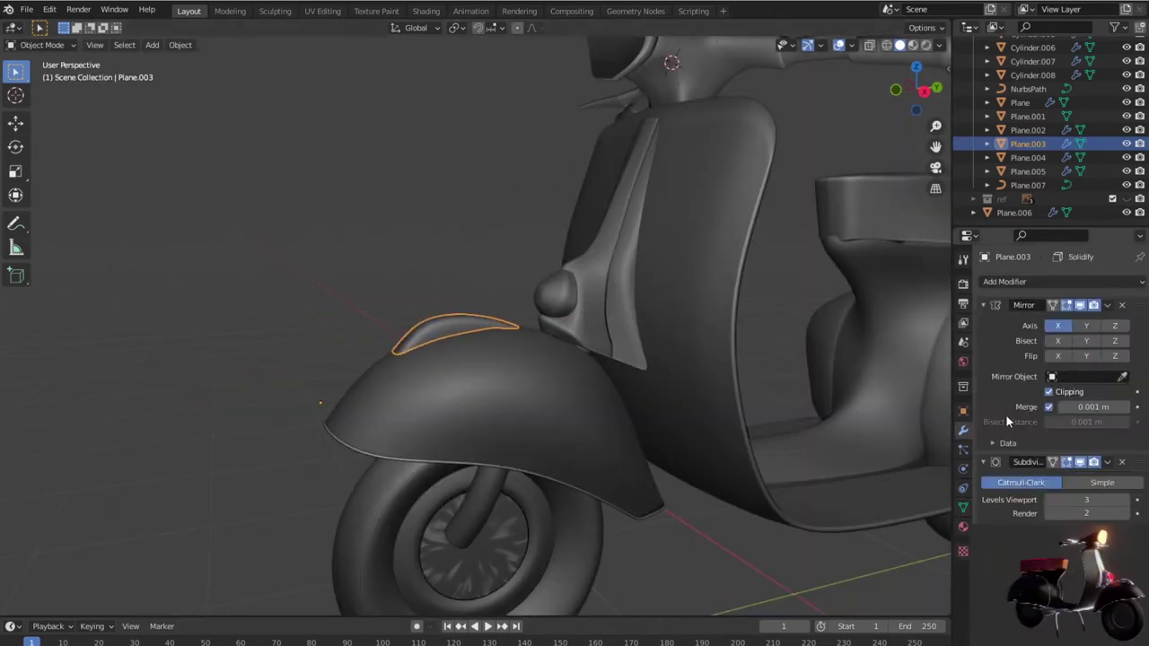
pyautogui.click(1107, 306)
pyautogui.click(1095, 322)
pyautogui.click(1107, 306)
pyautogui.click(1100, 322)
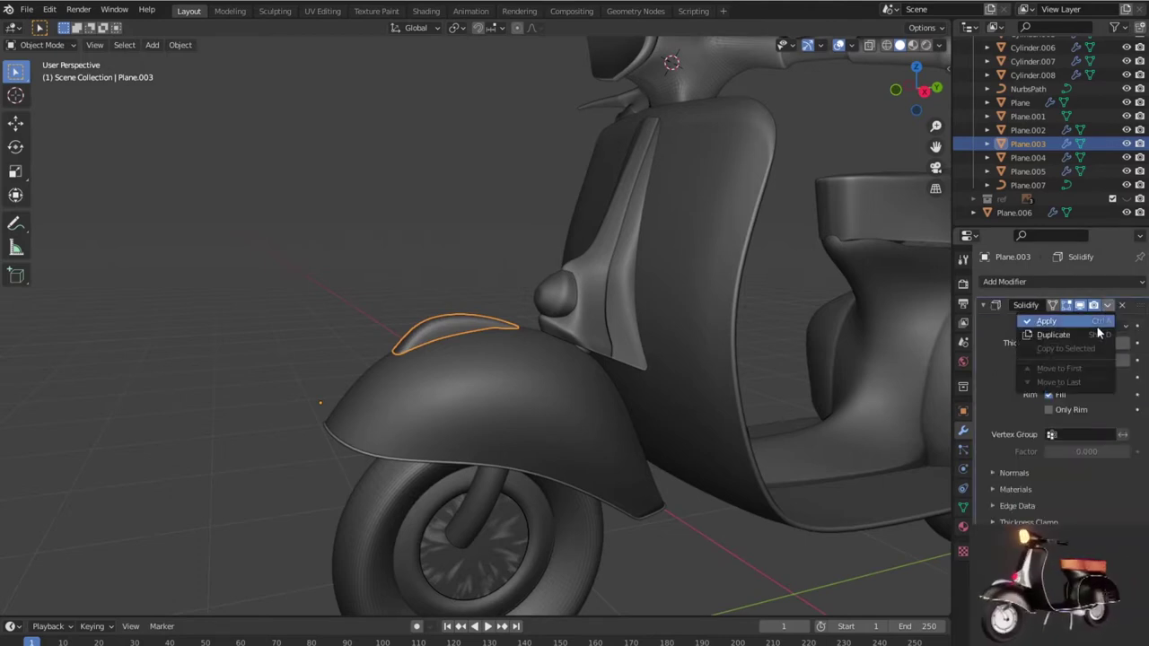
pyautogui.click(1097, 327)
pyautogui.scroll(-3, 515, 414)
pyautogui.scroll(8, 488, 388)
# Step: Inspect the ridge mesh close-up in Edit Mode, then return to Object Mode
pyautogui.press('Tab')
pyautogui.scroll(5, 455, 382)
pyautogui.moveTo(436, 379); pyautogui.dragTo(517, 337, button='middle')
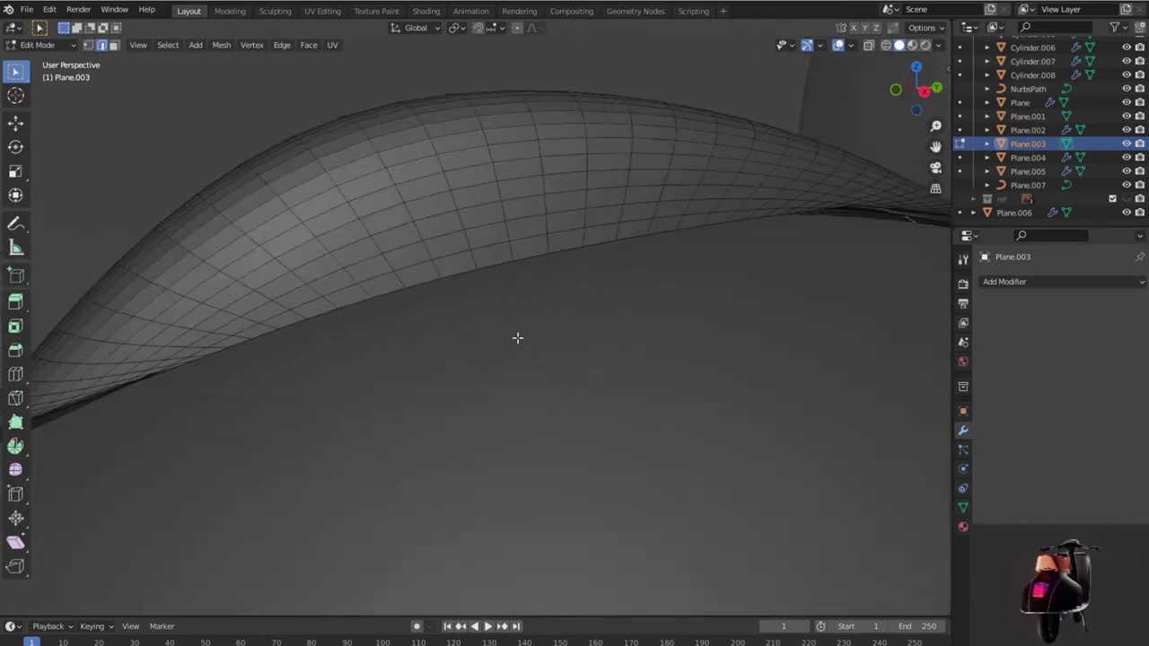
pyautogui.scroll(-2, 530, 334)
pyautogui.scroll(-3, 392, 377)
pyautogui.scroll(-3, 392, 375)
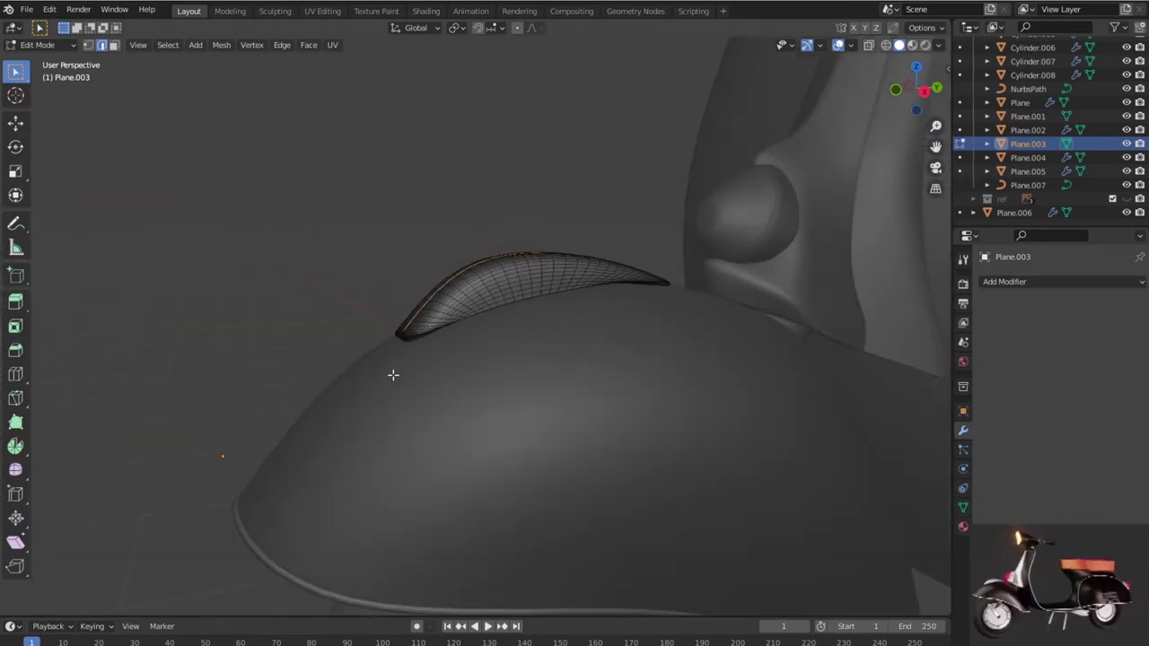
pyautogui.press('Tab')
# Step: Frame the fender trim and inspect its curvature in Edit Mode from the front and above
pyautogui.moveTo(393, 373)
pyautogui.mouseDown(button='middle')
pyautogui.moveTo(447, 373)
pyautogui.moveTo(521, 402)
pyautogui.moveTo(447, 381)
pyautogui.mouseUp(button='middle')
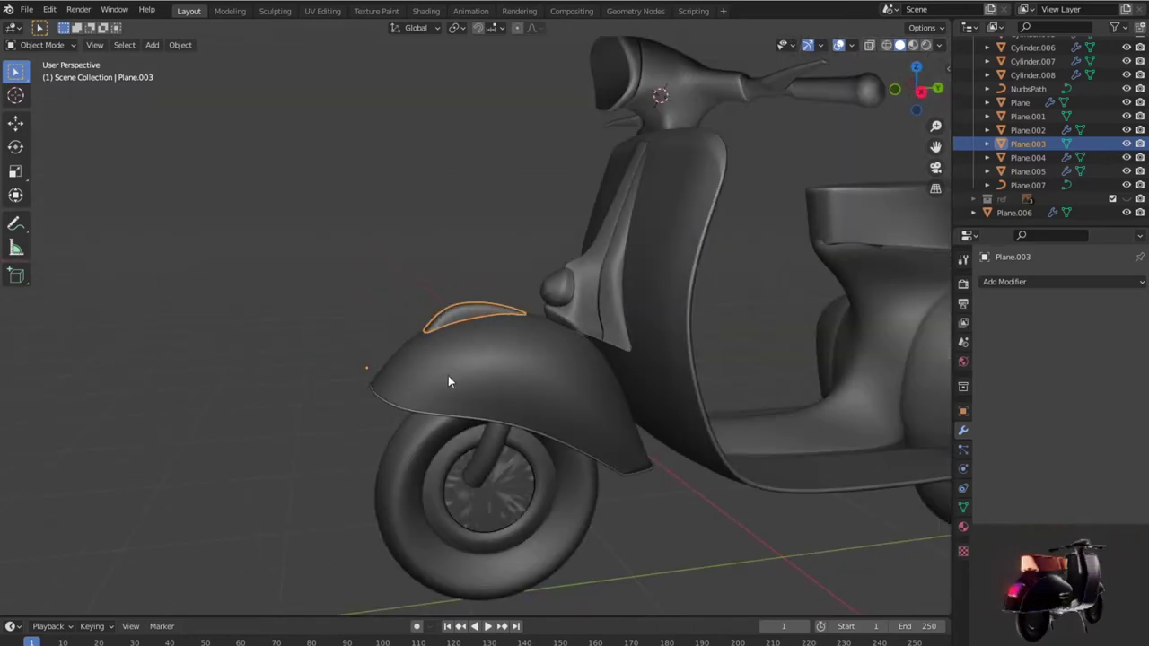
pyautogui.press('KP_Decimal')
pyautogui.press('Tab')
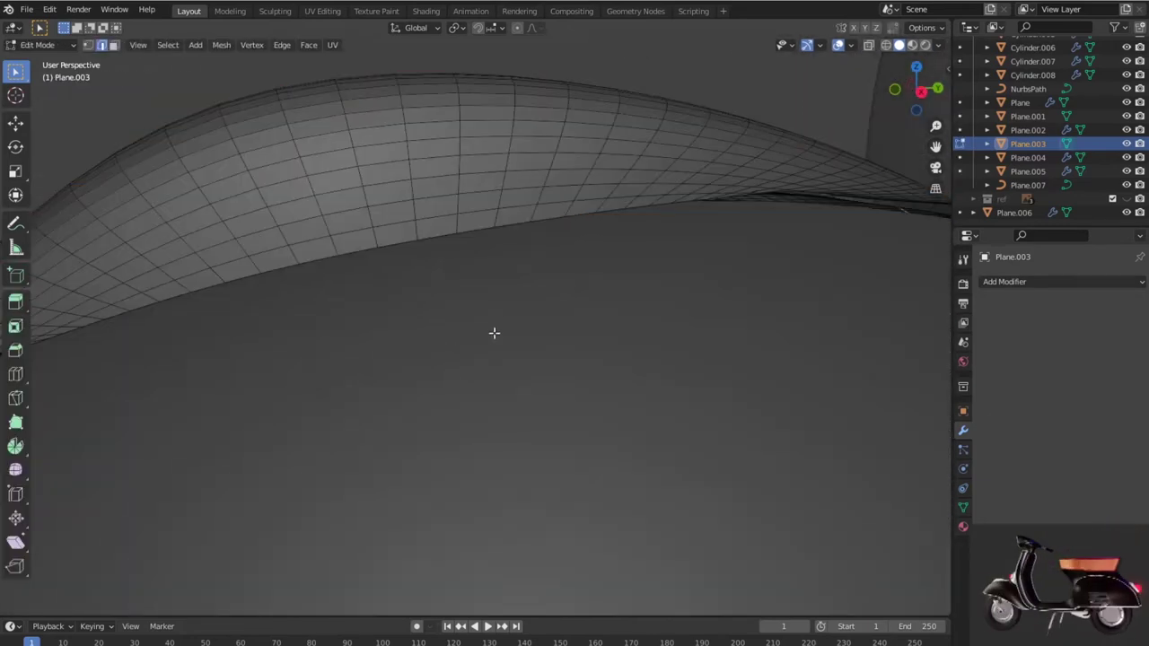
pyautogui.scroll(-5, 489, 334)
pyautogui.scroll(-8, 514, 317)
pyautogui.scroll(10, 514, 318)
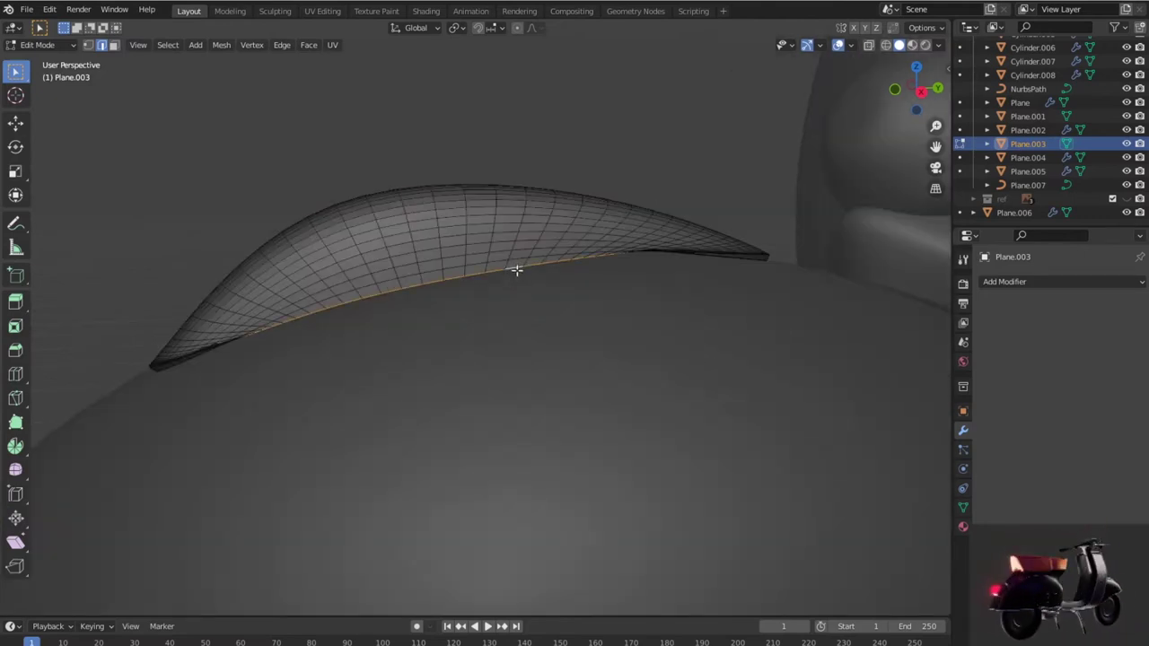
pyautogui.moveTo(518, 292)
pyautogui.mouseDown(button='middle')
pyautogui.moveTo(492, 300)
pyautogui.moveTo(697, 313)
pyautogui.moveTo(708, 303)
pyautogui.moveTo(590, 295)
pyautogui.moveTo(508, 259)
pyautogui.moveTo(504, 271)
pyautogui.mouseUp(button='middle')
pyautogui.scroll(-4, 491, 299)
pyautogui.scroll(3, 708, 302)
pyautogui.scroll(-3, 708, 302)
pyautogui.scroll(3, 520, 272)
pyautogui.scroll(3, 505, 260)
pyautogui.scroll(-3, 506, 262)
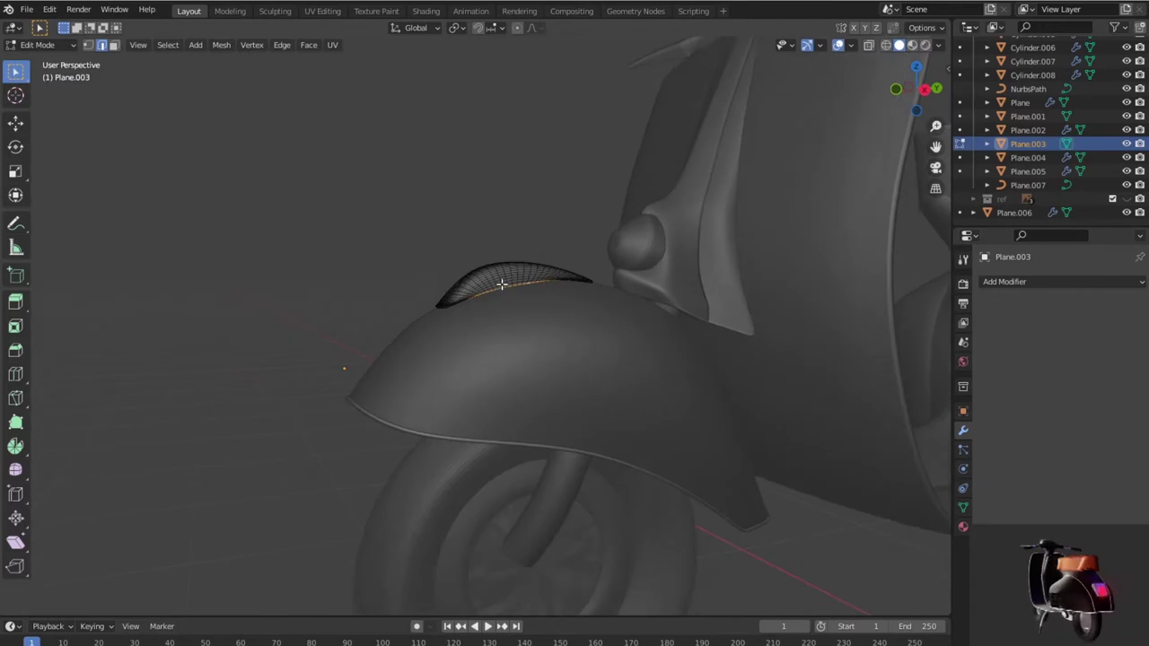
pyautogui.scroll(4, 503, 271)
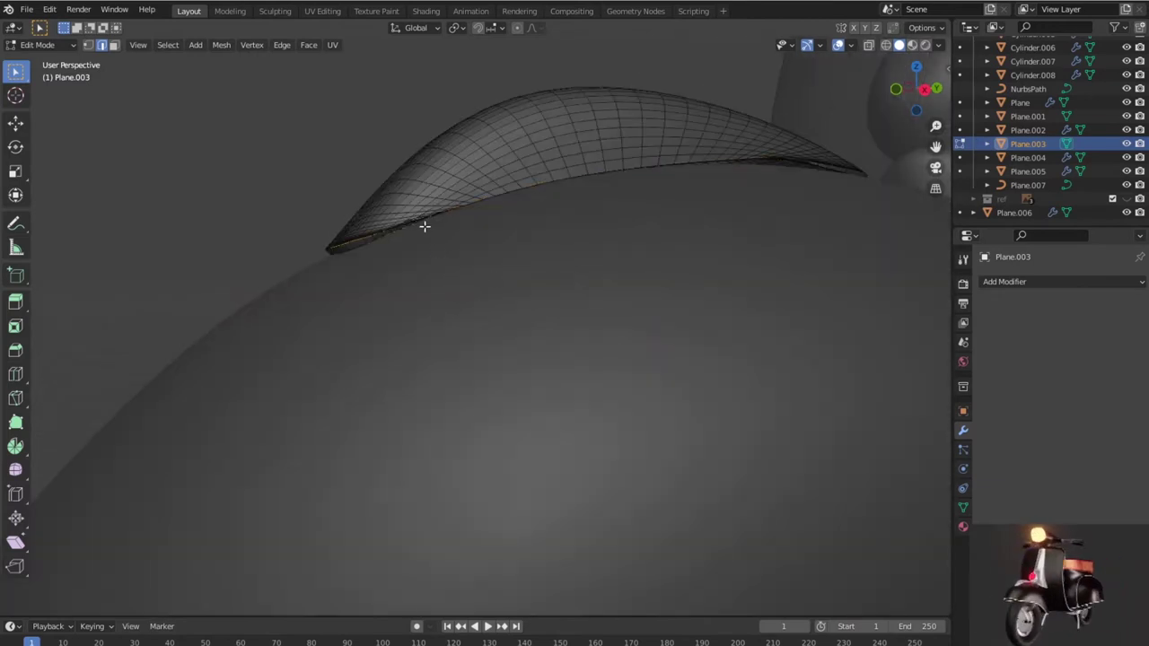
pyautogui.moveTo(440, 247); pyautogui.dragTo(431, 241, button='middle')
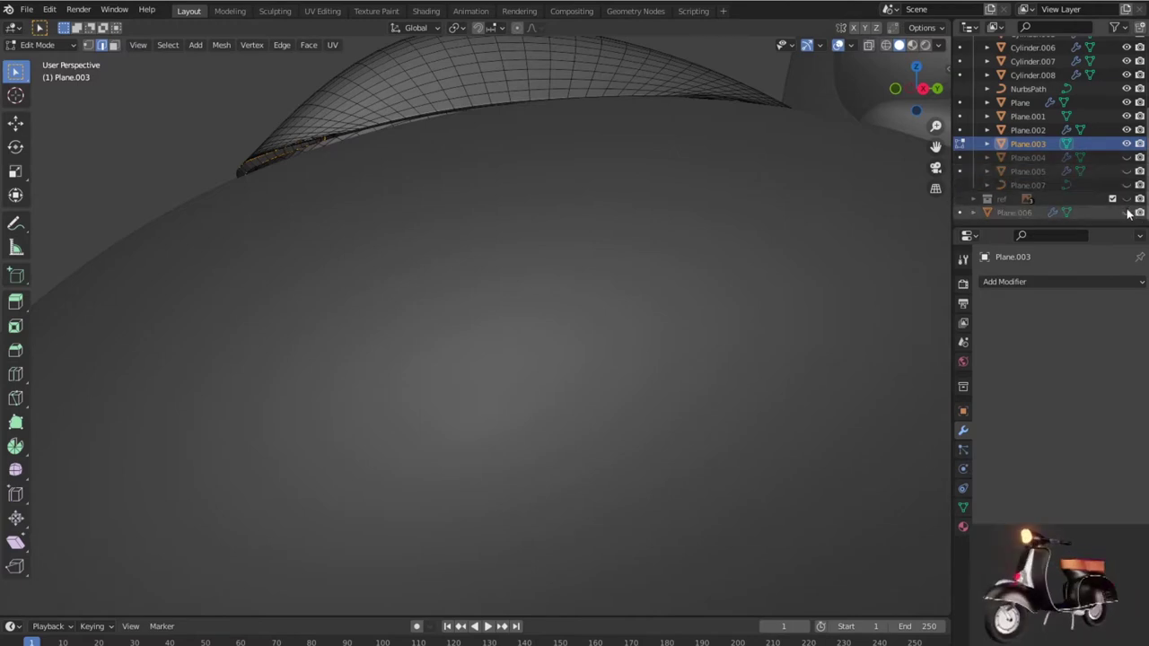
# Step: Hide Plane.001 and Plane in the outliner and frame the view on the trim
pyautogui.click(1127, 116)
pyautogui.click(1127, 102)
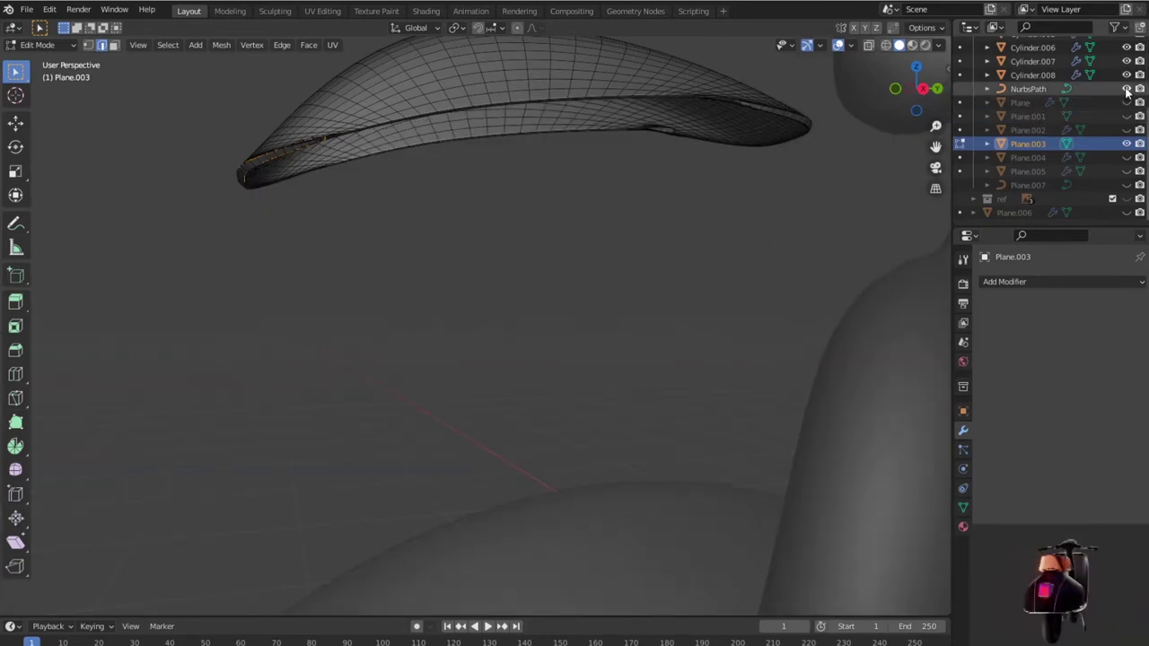
pyautogui.moveTo(725, 225)
pyautogui.mouseDown(button='middle')
pyautogui.moveTo(726, 214)
pyautogui.moveTo(744, 249)
pyautogui.moveTo(682, 213)
pyautogui.moveTo(687, 205)
pyautogui.moveTo(722, 279)
pyautogui.mouseUp(button='middle')
pyautogui.press('KP_Decimal')
pyautogui.moveTo(613, 275)
pyautogui.mouseDown(button='middle')
pyautogui.moveTo(620, 329)
pyautogui.moveTo(566, 330)
pyautogui.moveTo(605, 308)
pyautogui.moveTo(614, 316)
pyautogui.moveTo(585, 295)
pyautogui.moveTo(636, 333)
pyautogui.moveTo(595, 277)
pyautogui.moveTo(595, 213)
pyautogui.moveTo(574, 289)
pyautogui.mouseUp(button='middle')
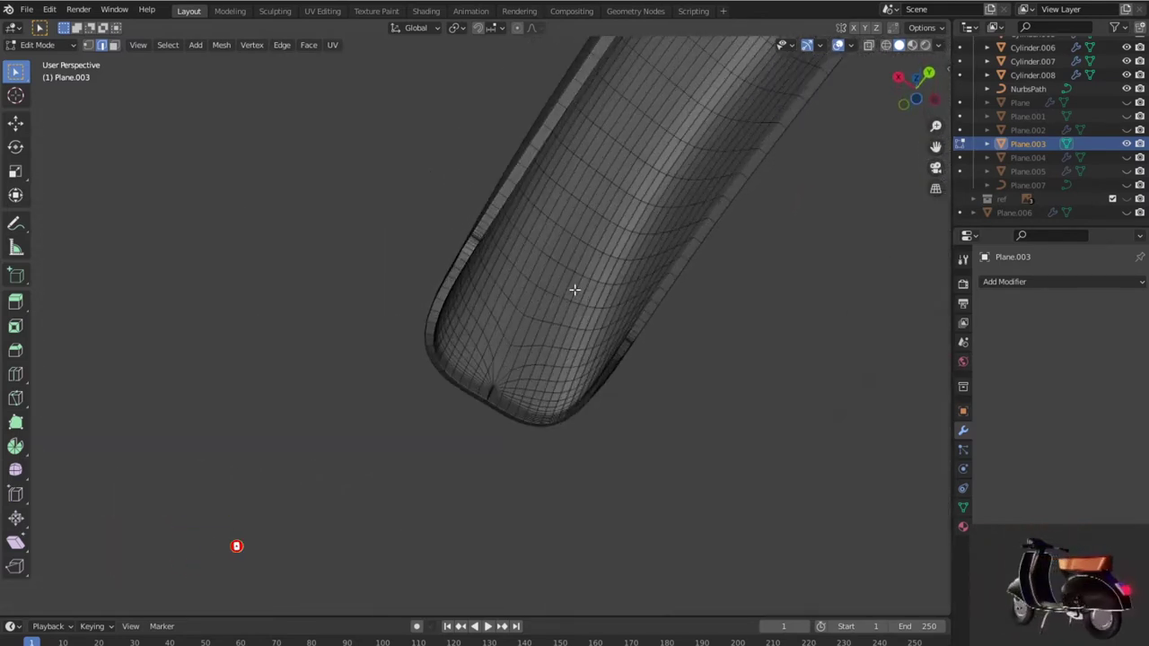
# Step: Look over the trim's flat top and rounded end, then return to Object Mode
pyautogui.scroll(2, 574, 289)
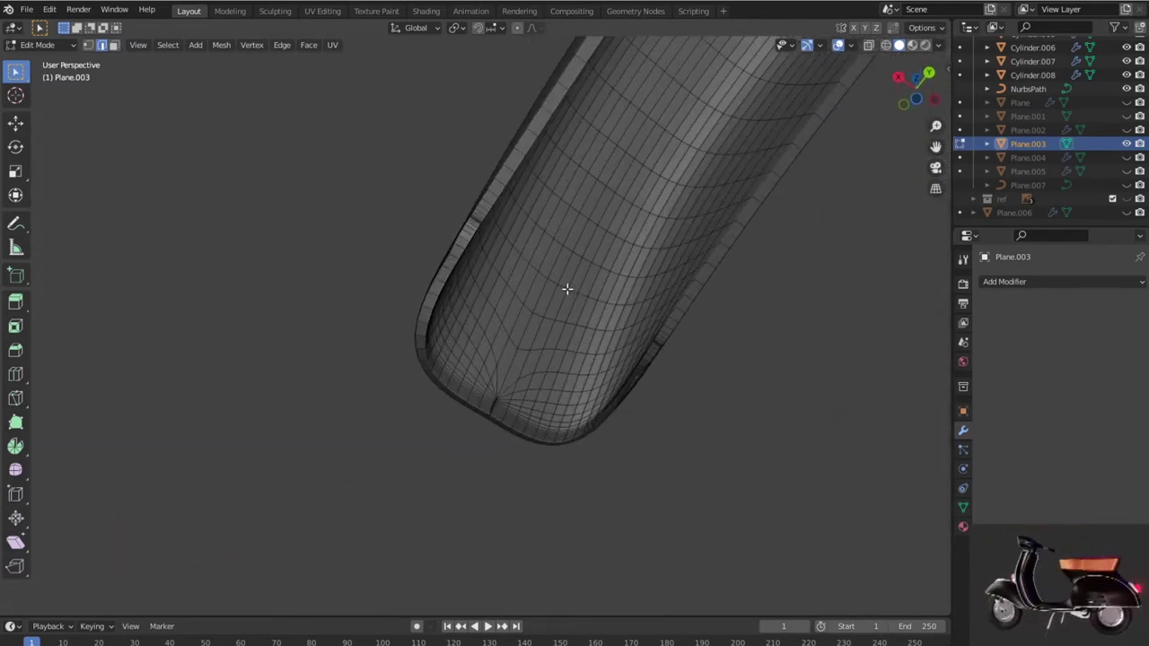
pyautogui.scroll(2, 449, 303)
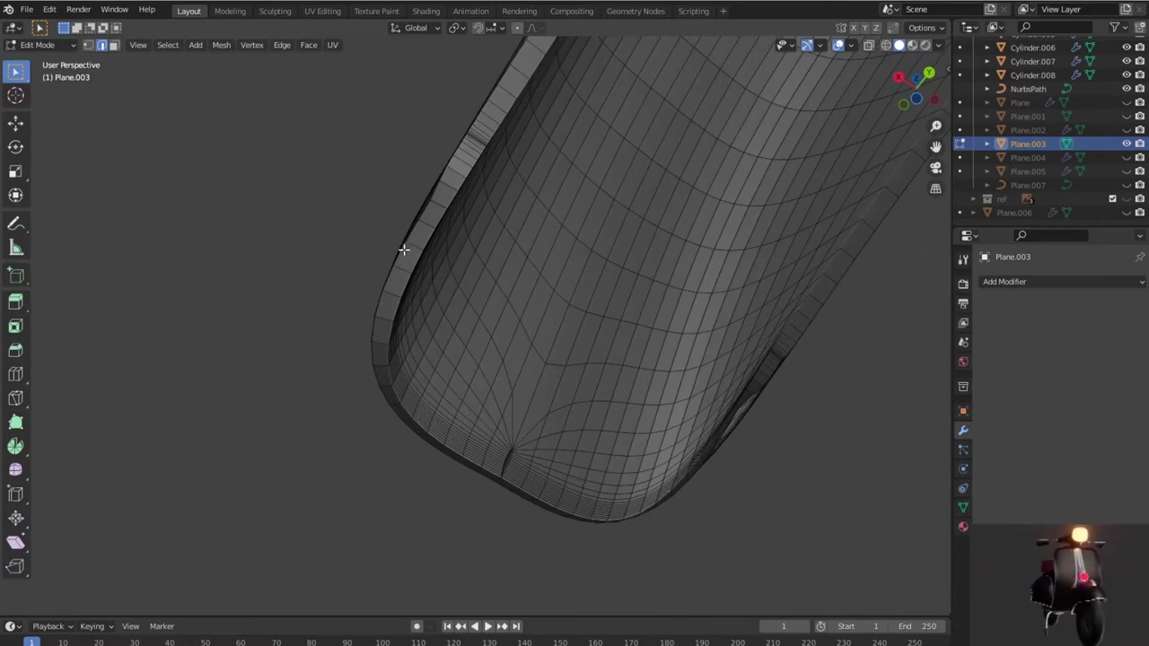
pyautogui.scroll(2, 403, 249)
pyautogui.scroll(2, 364, 253)
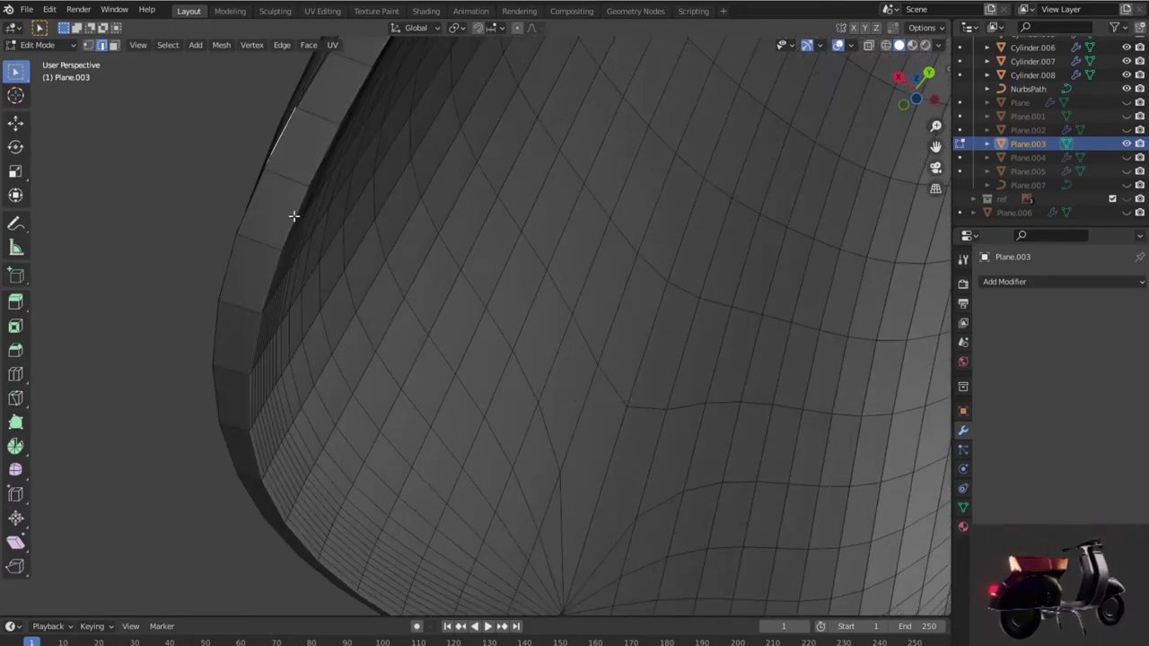
pyautogui.scroll(-3, 386, 255)
pyautogui.scroll(-2, 418, 274)
pyautogui.scroll(1, 502, 305)
pyautogui.scroll(2, 667, 354)
pyautogui.scroll(-2, 667, 355)
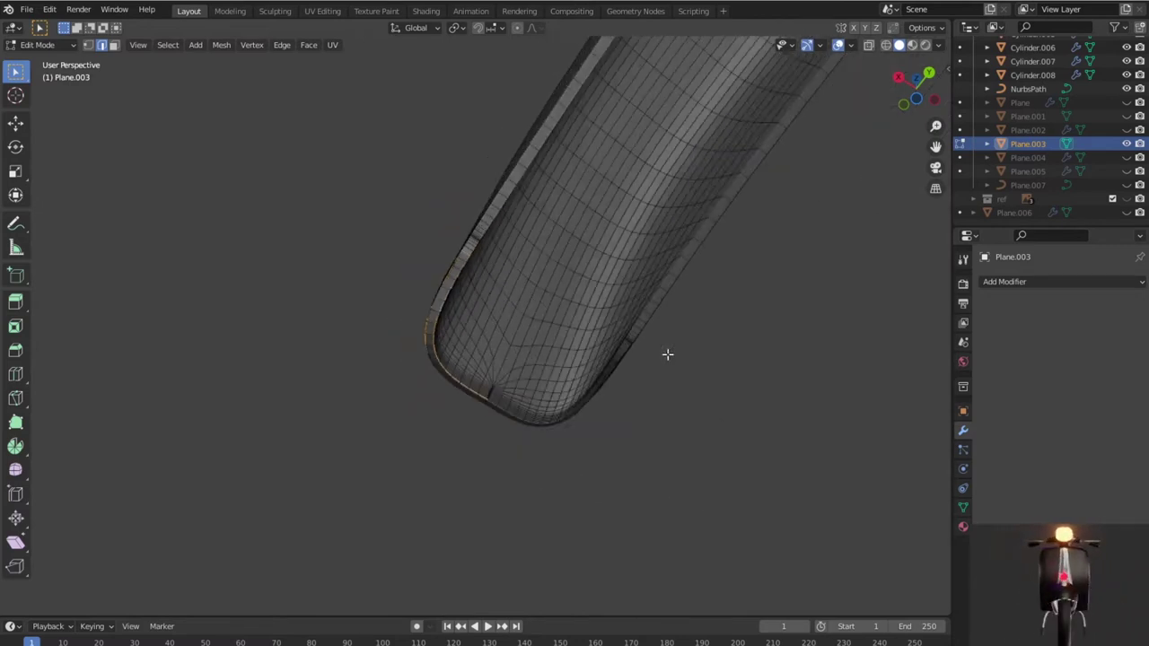
pyautogui.moveTo(667, 354); pyautogui.dragTo(780, 489, button='middle')
pyautogui.scroll(3, 644, 348)
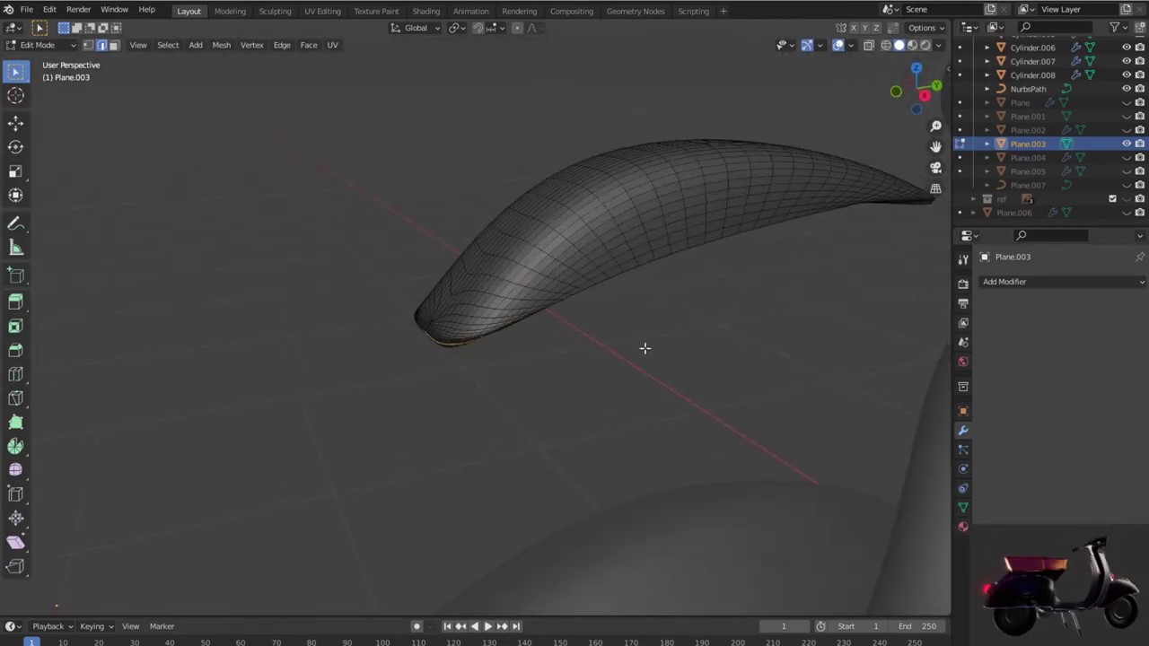
pyautogui.moveTo(591, 331)
pyautogui.mouseDown(button='middle')
pyautogui.moveTo(705, 353)
pyautogui.moveTo(507, 377)
pyautogui.mouseUp(button='middle')
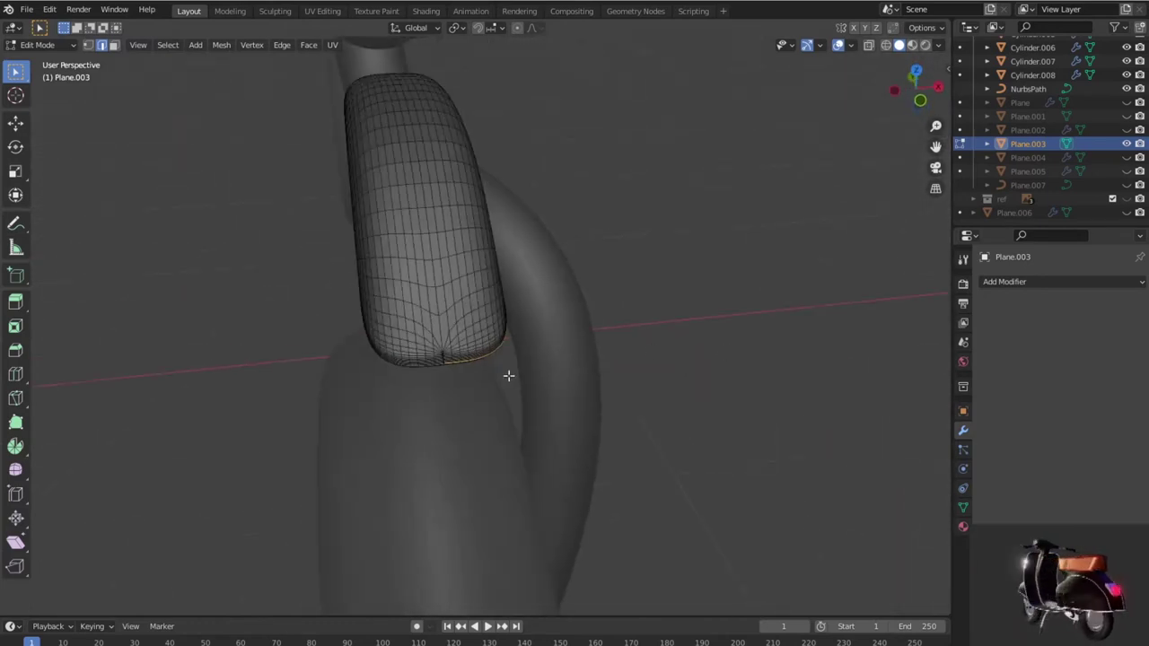
pyautogui.scroll(2, 482, 380)
pyautogui.scroll(2, 452, 412)
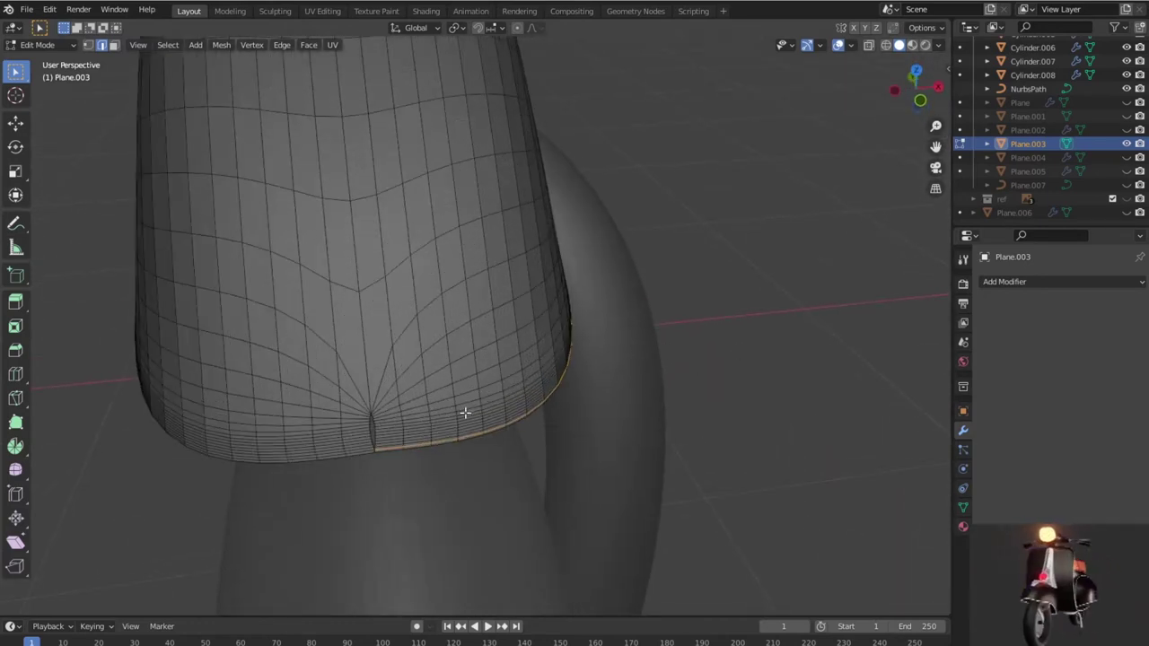
pyautogui.moveTo(467, 412); pyautogui.dragTo(463, 408, button='middle')
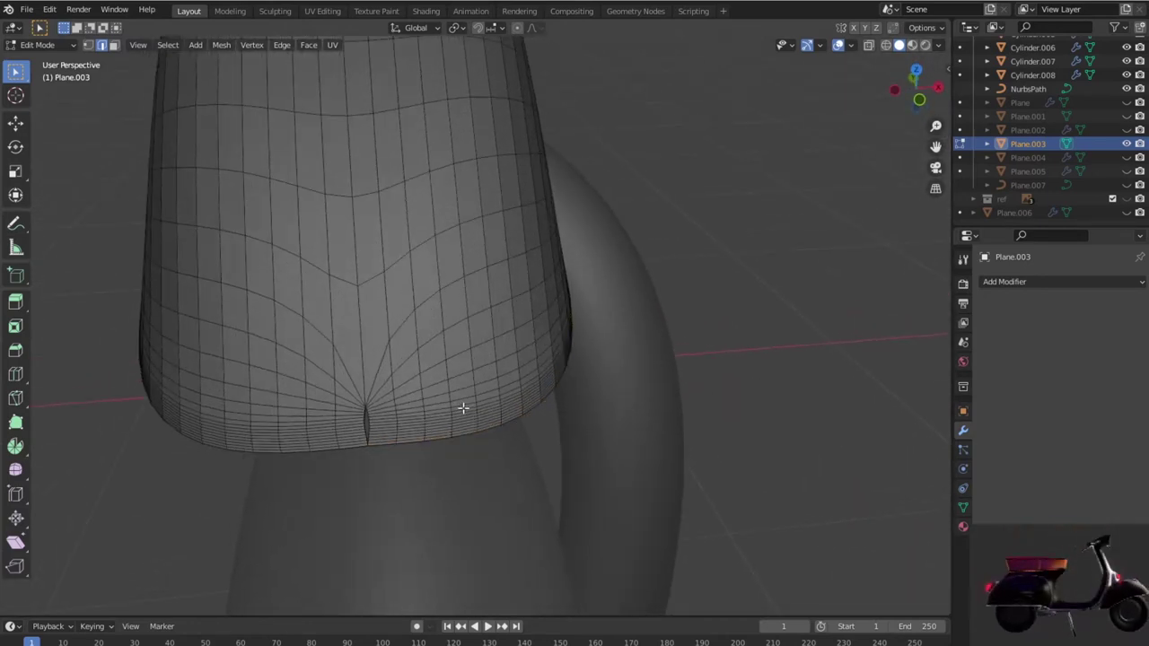
pyautogui.press('Tab')
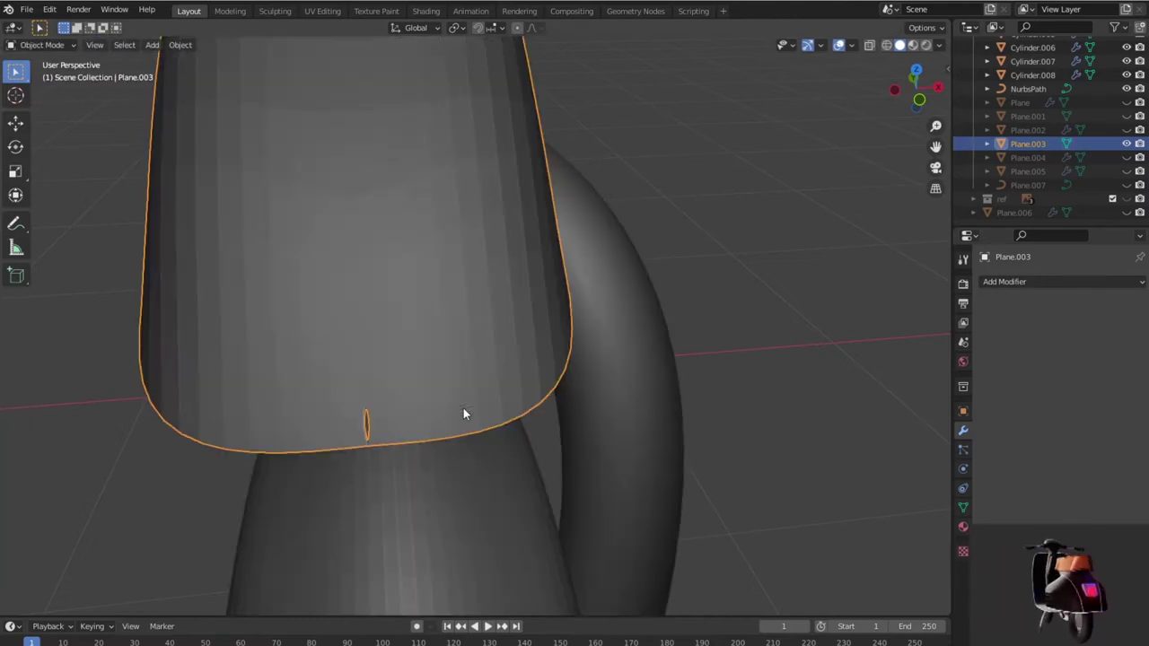
# Step: Re-enter Edit Mode on the trim with vertex select and X-ray enabled
pyautogui.press('Tab')
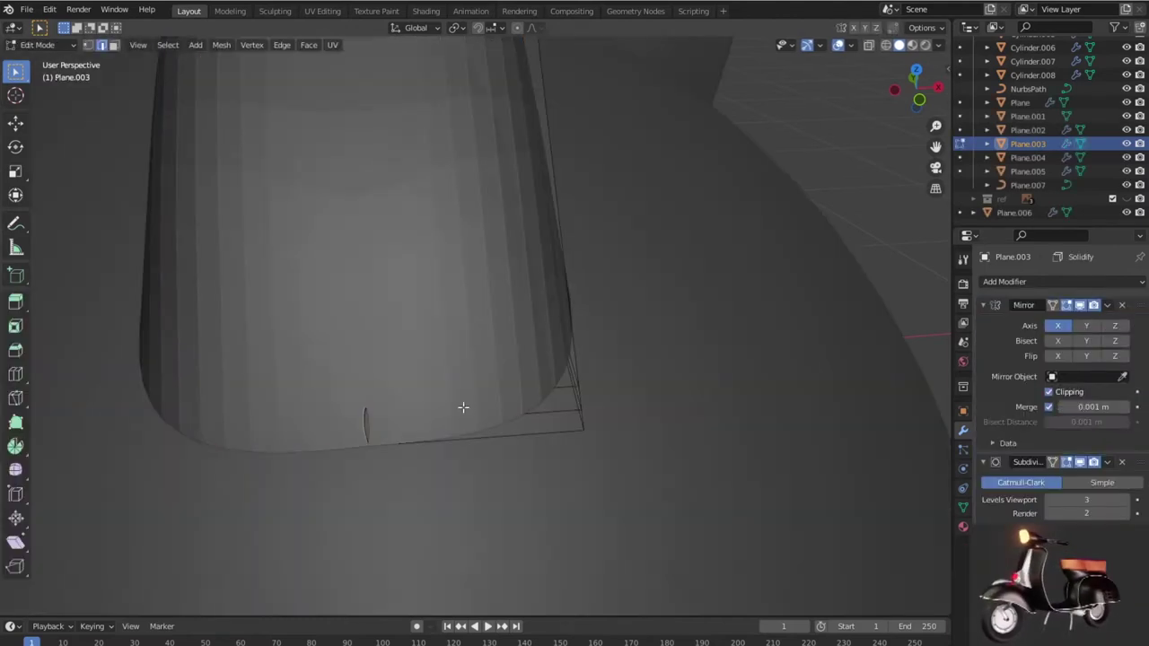
pyautogui.scroll(-5, 470, 409)
pyautogui.moveTo(482, 410); pyautogui.dragTo(418, 397, button='middle')
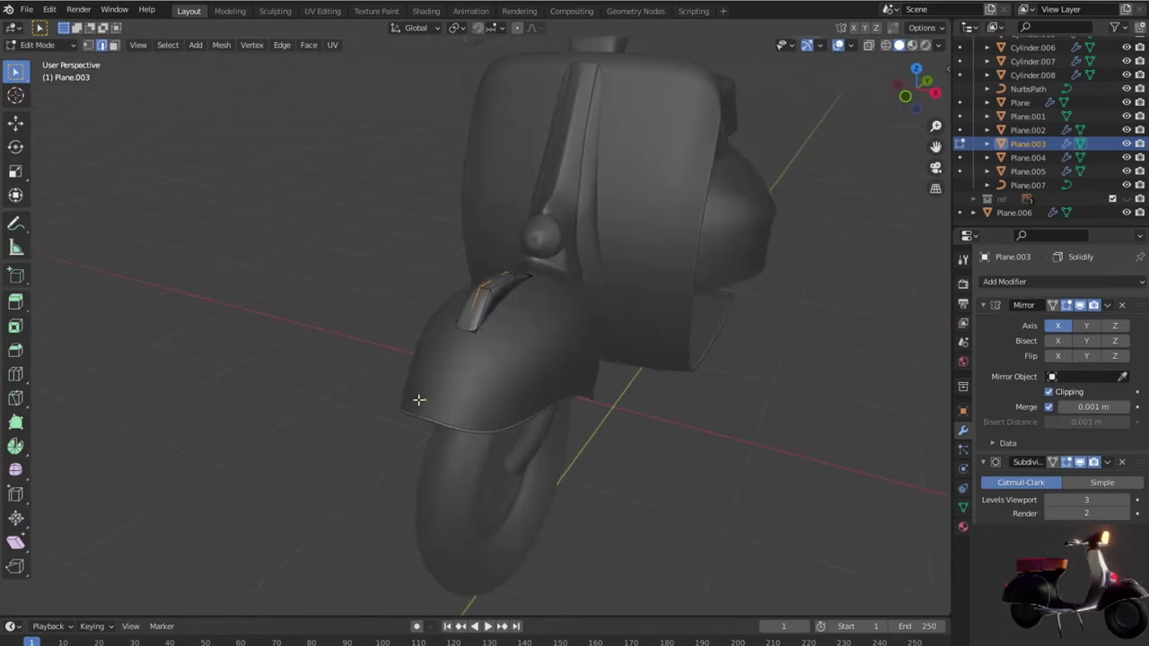
pyautogui.scroll(4, 475, 325)
pyautogui.press('Tab')
pyautogui.moveTo(476, 325)
pyautogui.mouseDown(button='middle')
pyautogui.moveTo(610, 318)
pyautogui.moveTo(491, 343)
pyautogui.mouseUp(button='middle')
pyautogui.press('Tab')
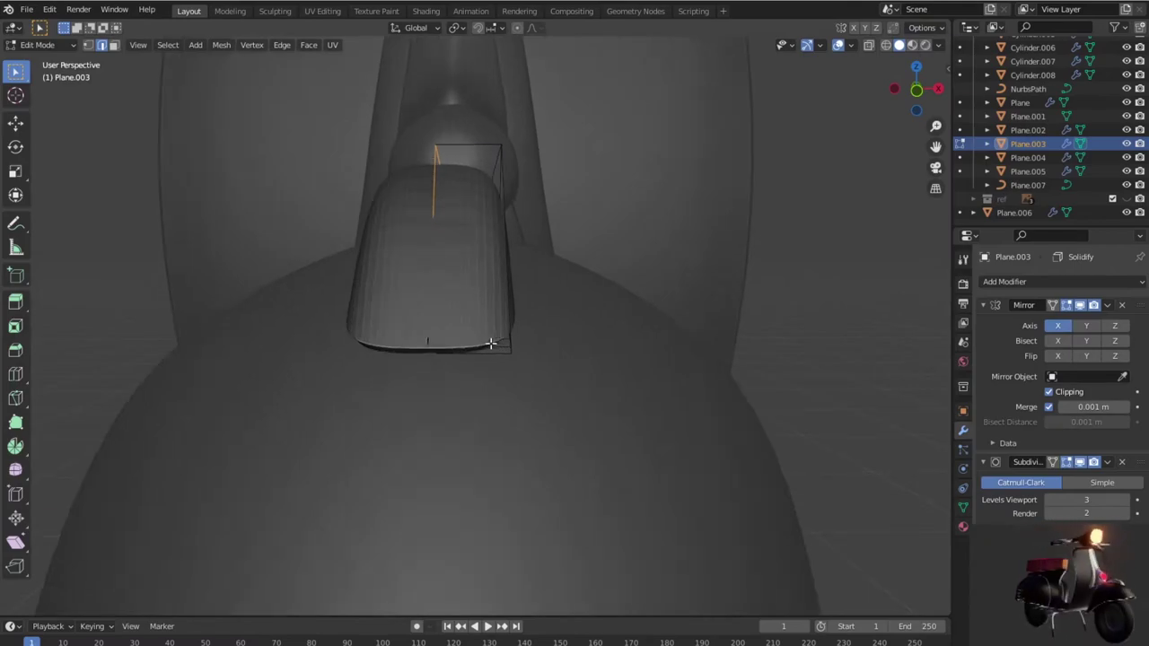
pyautogui.press('1')
pyautogui.scroll(1, 489, 346)
pyautogui.scroll(1, 476, 350)
pyautogui.hotkey('alt', 'z')
pyautogui.moveTo(464, 358)
pyautogui.mouseDown(button='middle')
pyautogui.moveTo(487, 354)
pyautogui.moveTo(398, 392)
pyautogui.moveTo(411, 387)
pyautogui.mouseUp(button='middle')
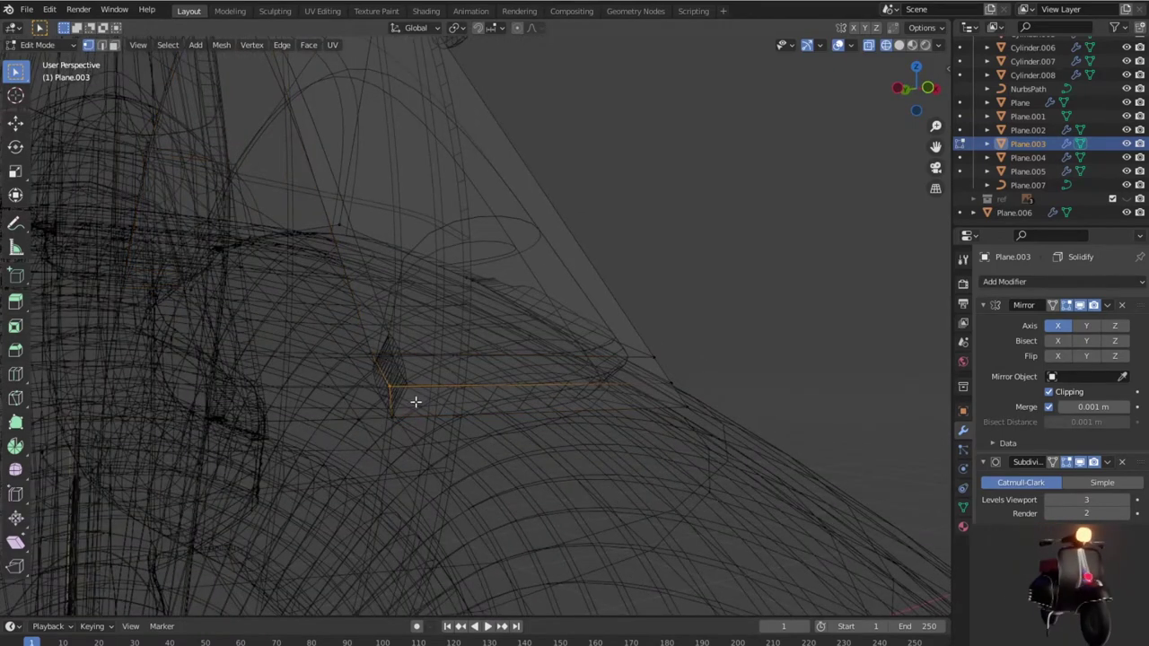
# Step: Move the trim's end edge -0.006 m along X in front view, then deselect the trim
pyautogui.press('KP_1')
pyautogui.press('g')
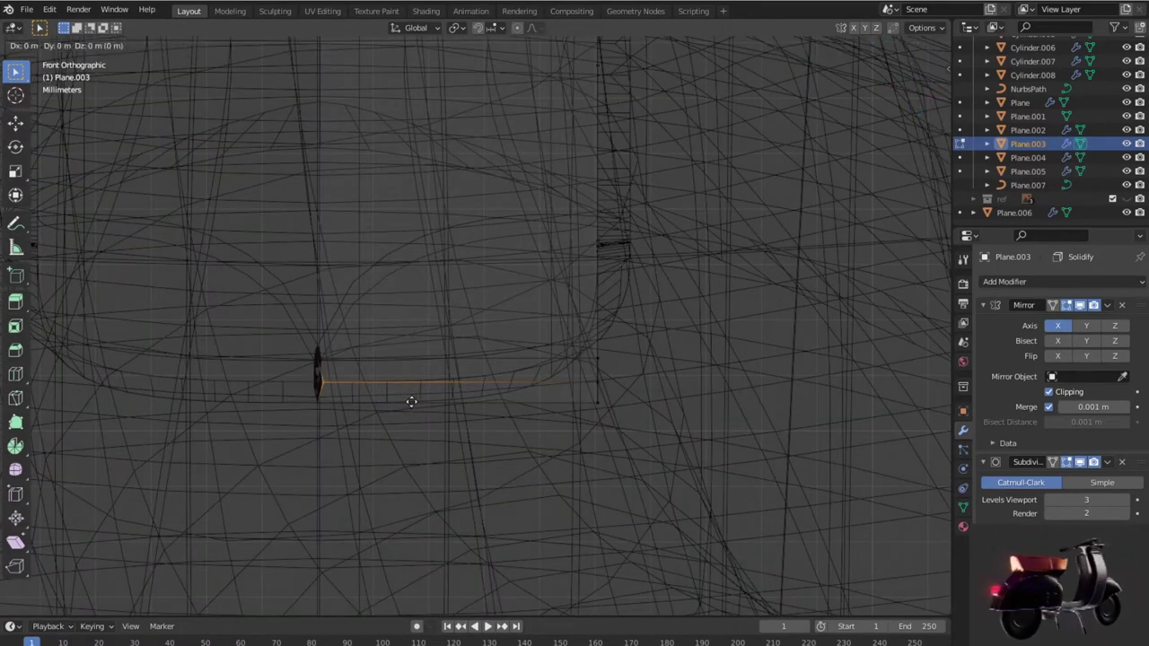
pyautogui.click(382, 401)
pyautogui.hotkey('shift', 'z')
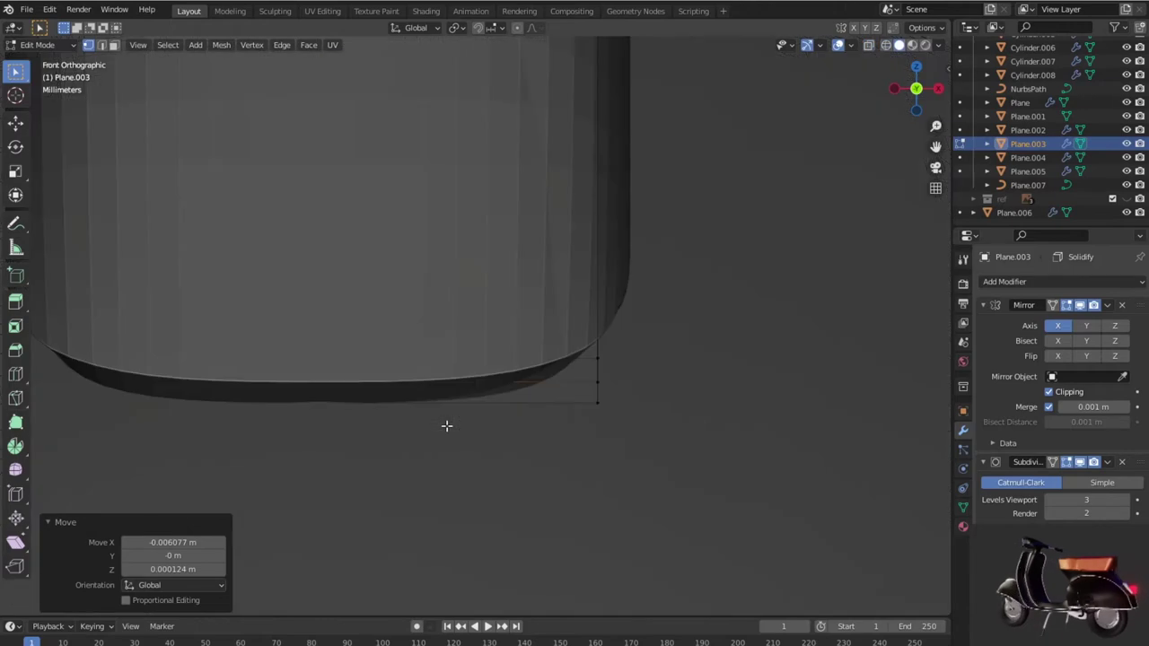
pyautogui.press('Tab')
pyautogui.scroll(-3, 444, 424)
pyautogui.moveTo(443, 425)
pyautogui.mouseDown(button='middle')
pyautogui.moveTo(368, 410)
pyautogui.moveTo(317, 377)
pyautogui.moveTo(320, 397)
pyautogui.moveTo(541, 418)
pyautogui.moveTo(607, 403)
pyautogui.moveTo(626, 421)
pyautogui.moveTo(556, 437)
pyautogui.moveTo(613, 471)
pyautogui.moveTo(326, 443)
pyautogui.moveTo(551, 418)
pyautogui.moveTo(626, 458)
pyautogui.mouseUp(button='middle')
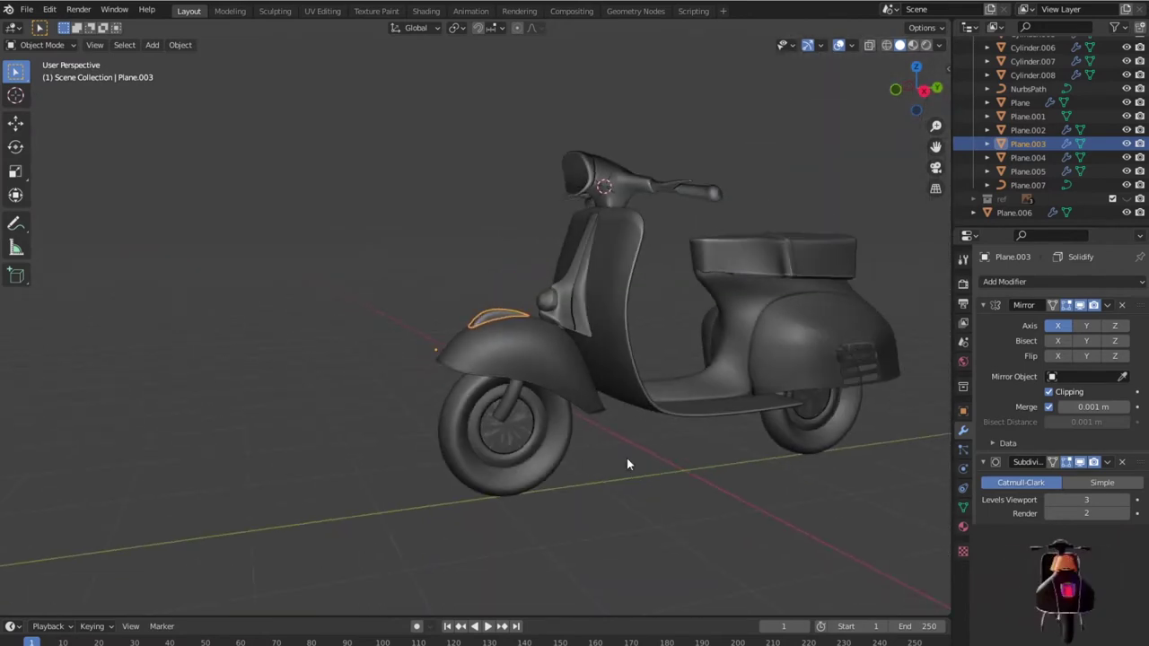
pyautogui.click(635, 471)
# Step: Select the Plane leg-shield panel and enter Edit Mode
pyautogui.scroll(3, 641, 469)
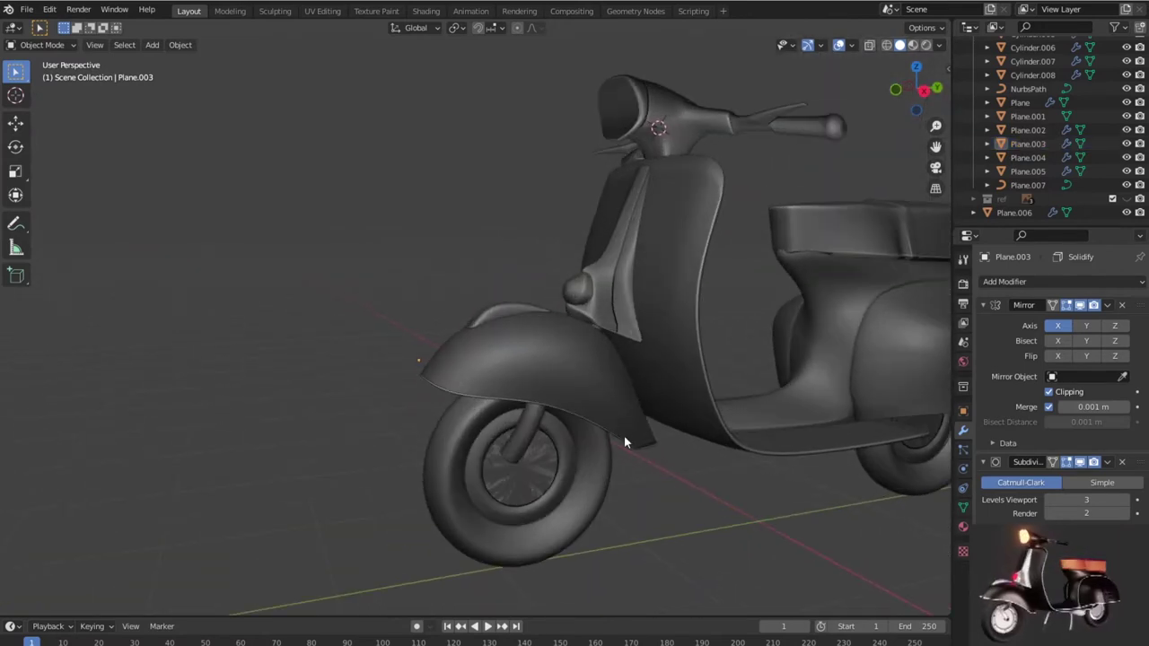
pyautogui.moveTo(623, 436); pyautogui.dragTo(462, 461, button='middle')
pyautogui.scroll(4, 484, 467)
pyautogui.click(553, 466)
pyautogui.scroll(-5, 556, 472)
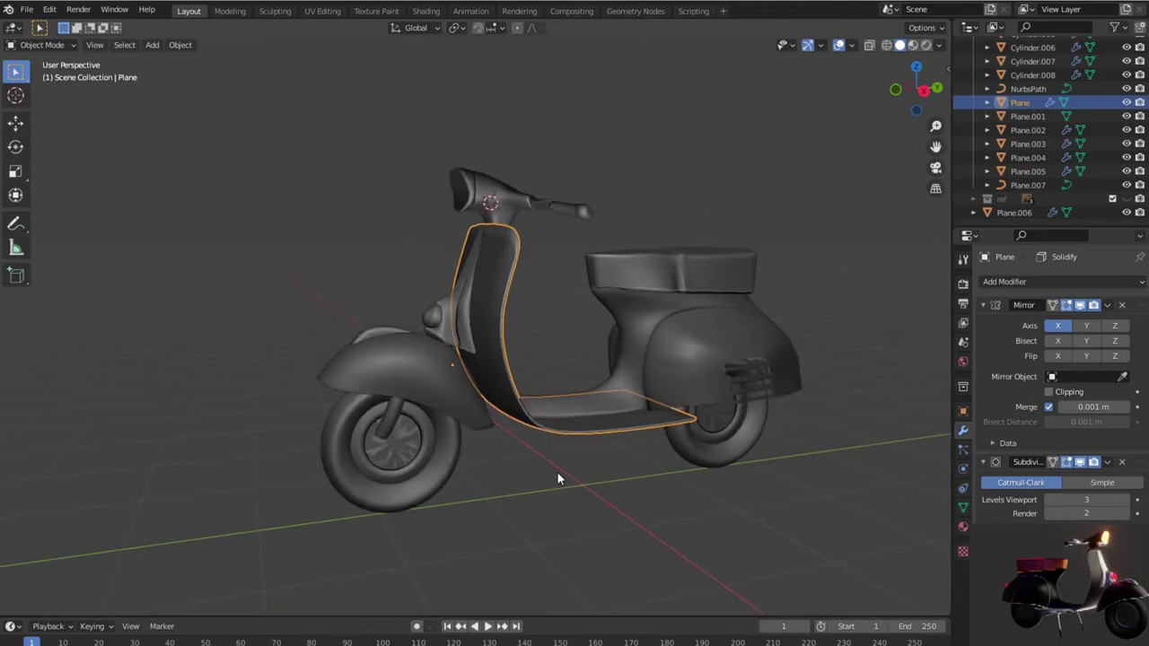
pyautogui.press('Tab')
# Step: Navigate around the leg-shield, ending in the front and right-side views
pyautogui.scroll(3, 494, 475)
pyautogui.scroll(2, 457, 462)
pyautogui.moveTo(457, 461); pyautogui.dragTo(456, 451, button='middle')
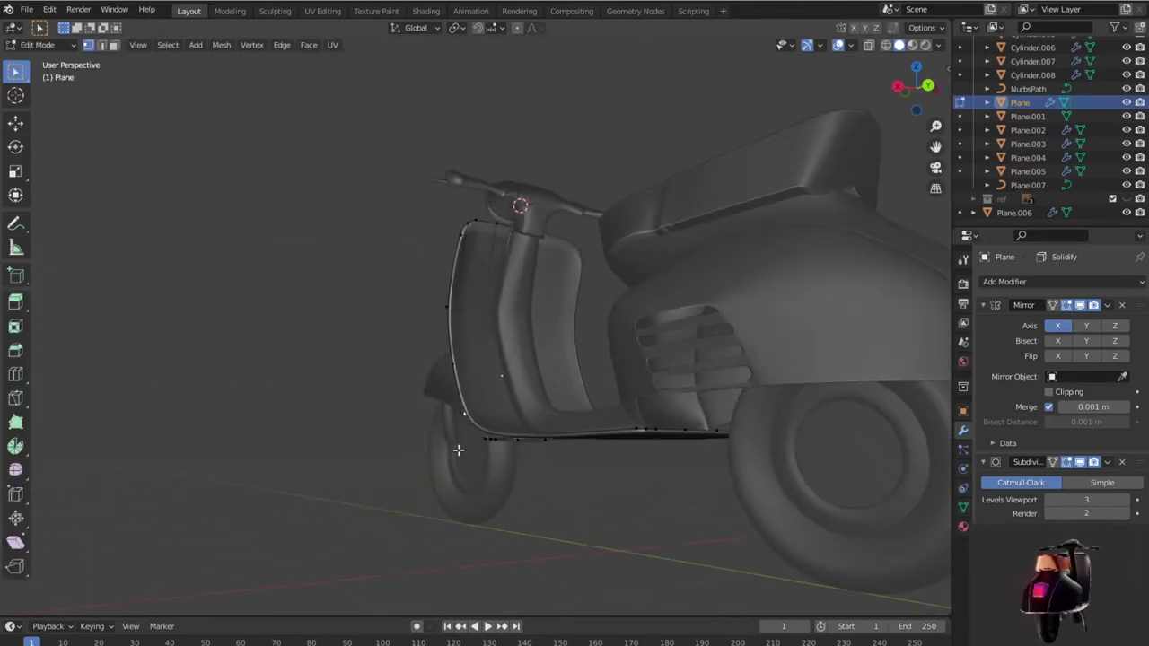
pyautogui.scroll(2, 613, 479)
pyautogui.scroll(2, 800, 482)
pyautogui.scroll(2, 636, 429)
pyautogui.scroll(-2, 635, 428)
pyautogui.scroll(-2, 795, 418)
pyautogui.scroll(-1, 789, 410)
pyautogui.scroll(-2, 662, 420)
pyautogui.moveTo(661, 421); pyautogui.dragTo(740, 447, button='middle')
pyautogui.scroll(3, 740, 447)
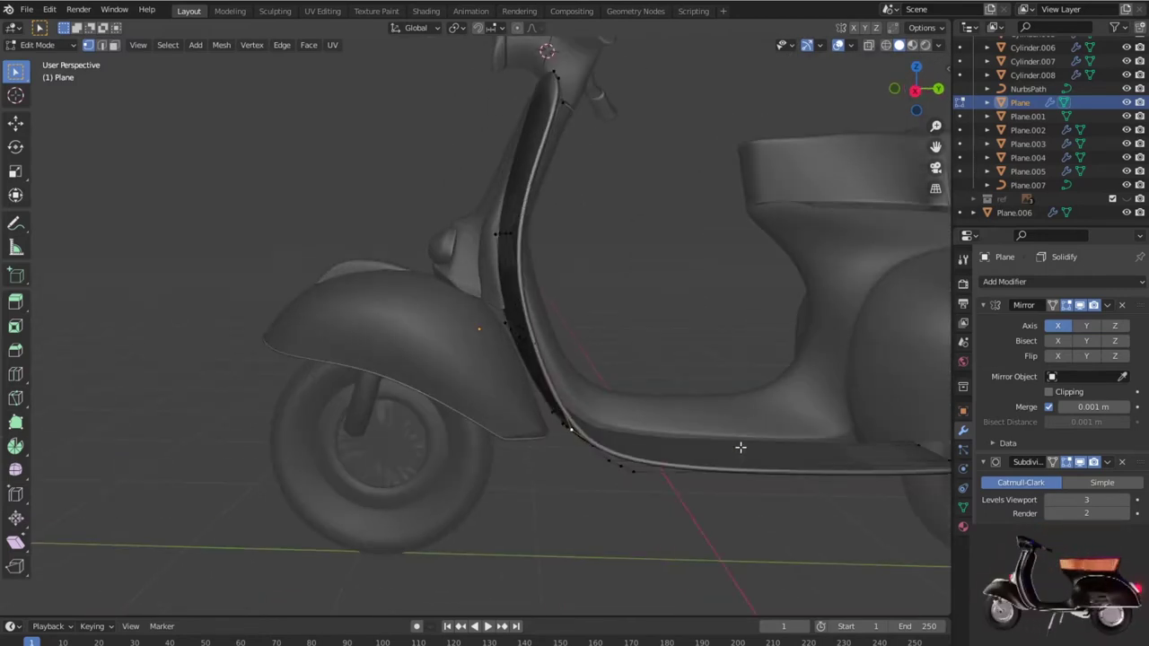
pyautogui.scroll(-1, 740, 447)
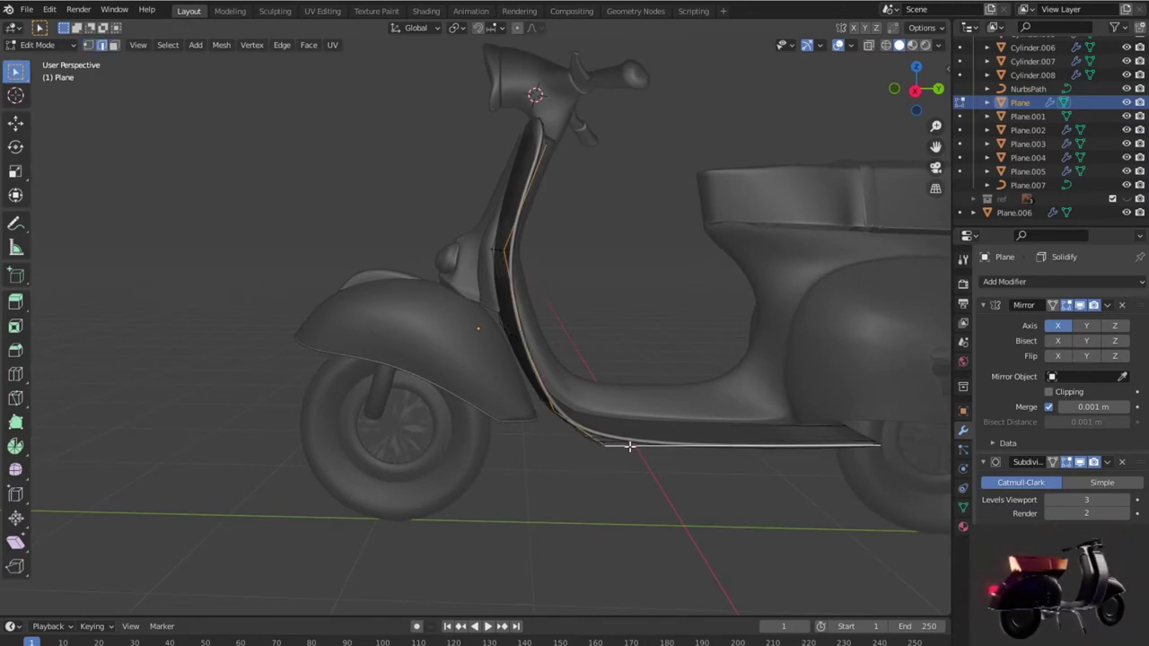
pyautogui.scroll(-3, 630, 446)
pyautogui.moveTo(644, 449)
pyautogui.mouseDown(button='middle')
pyautogui.moveTo(541, 431)
pyautogui.moveTo(646, 420)
pyautogui.moveTo(803, 446)
pyautogui.mouseUp(button='middle')
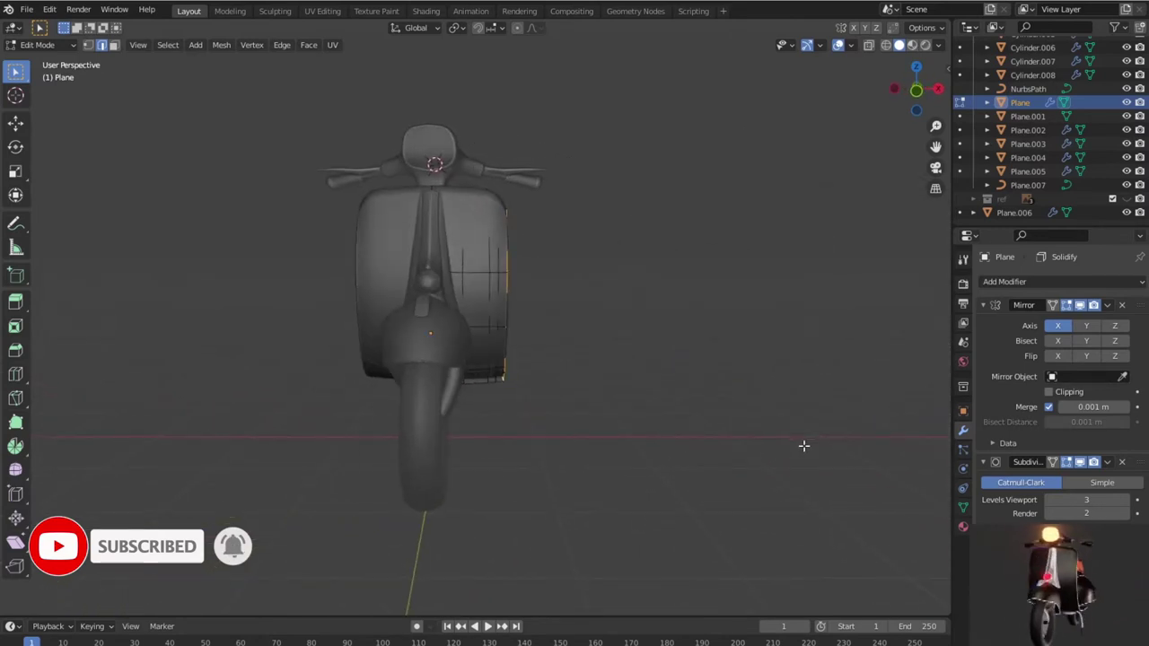
pyautogui.press('KP_1')
pyautogui.scroll(4, 804, 439)
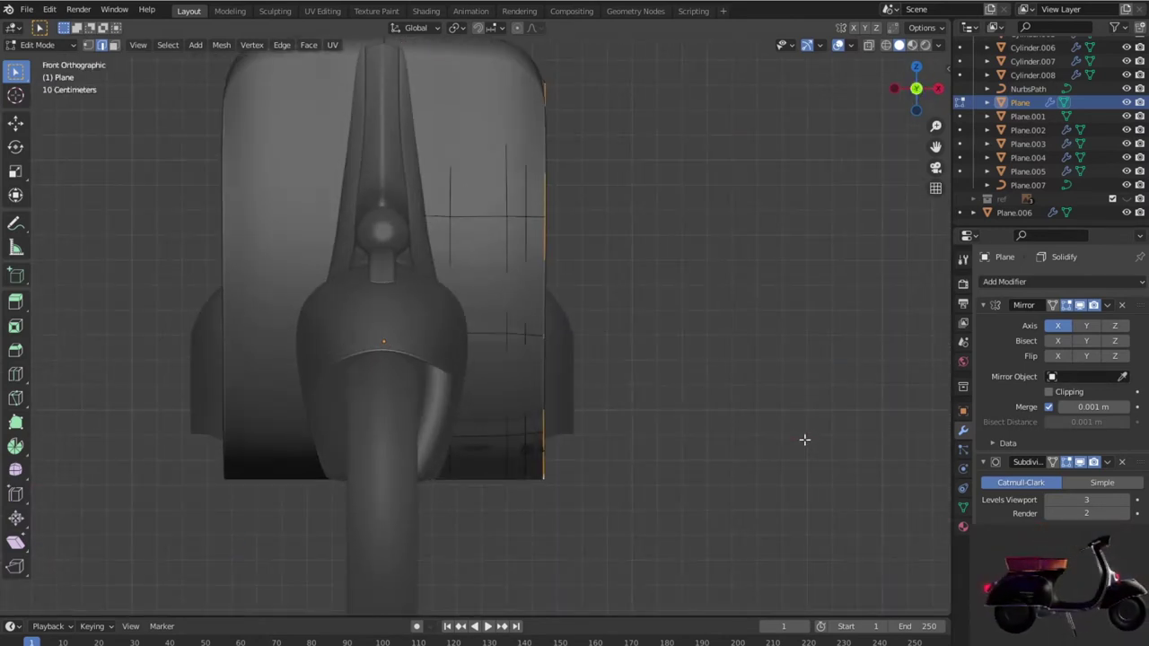
pyautogui.press('KP_3')
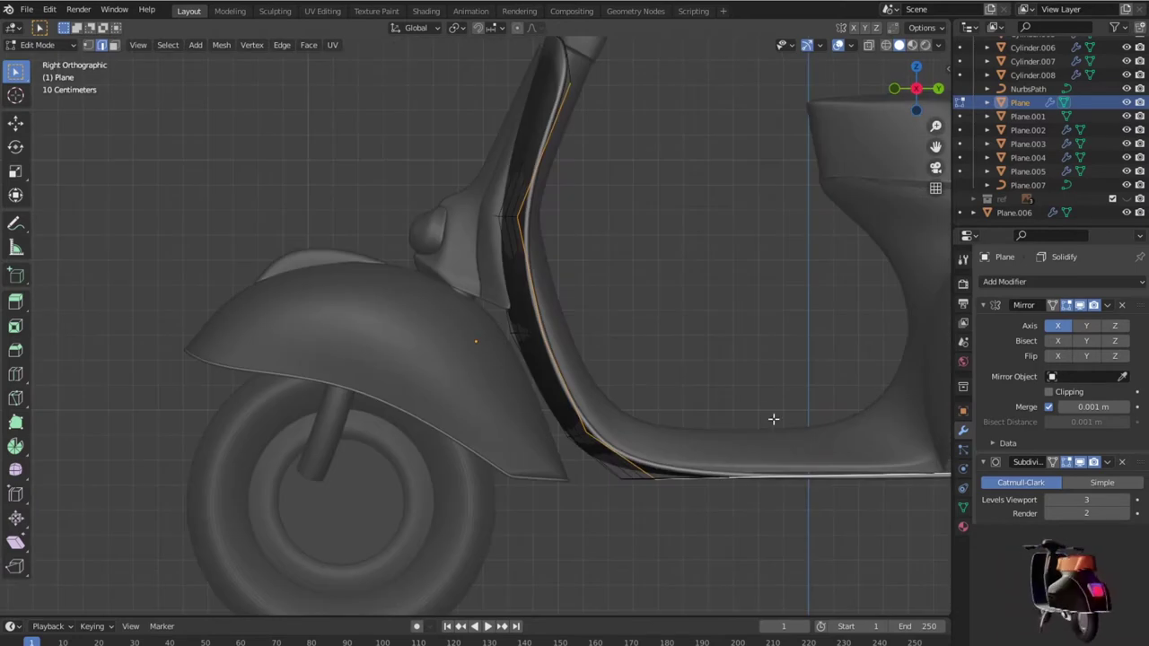
pyautogui.scroll(3, 685, 339)
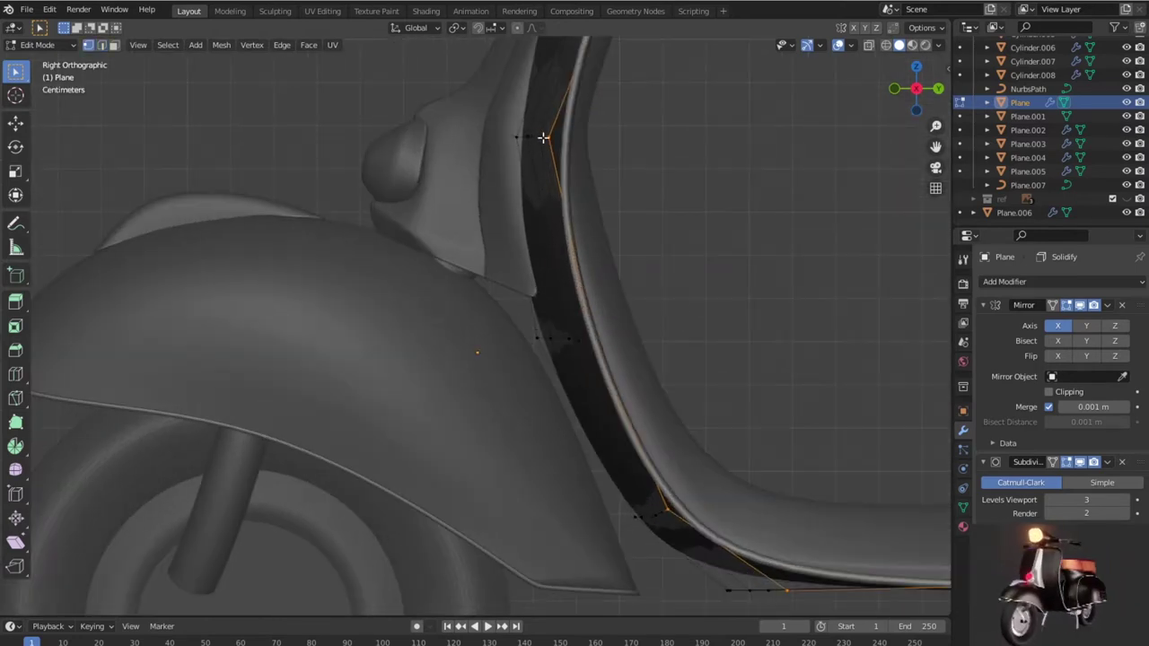
# Step: Move the leg-shield vertex -0.035031 m along Y and 0.028662 m along Z
pyautogui.press('g')
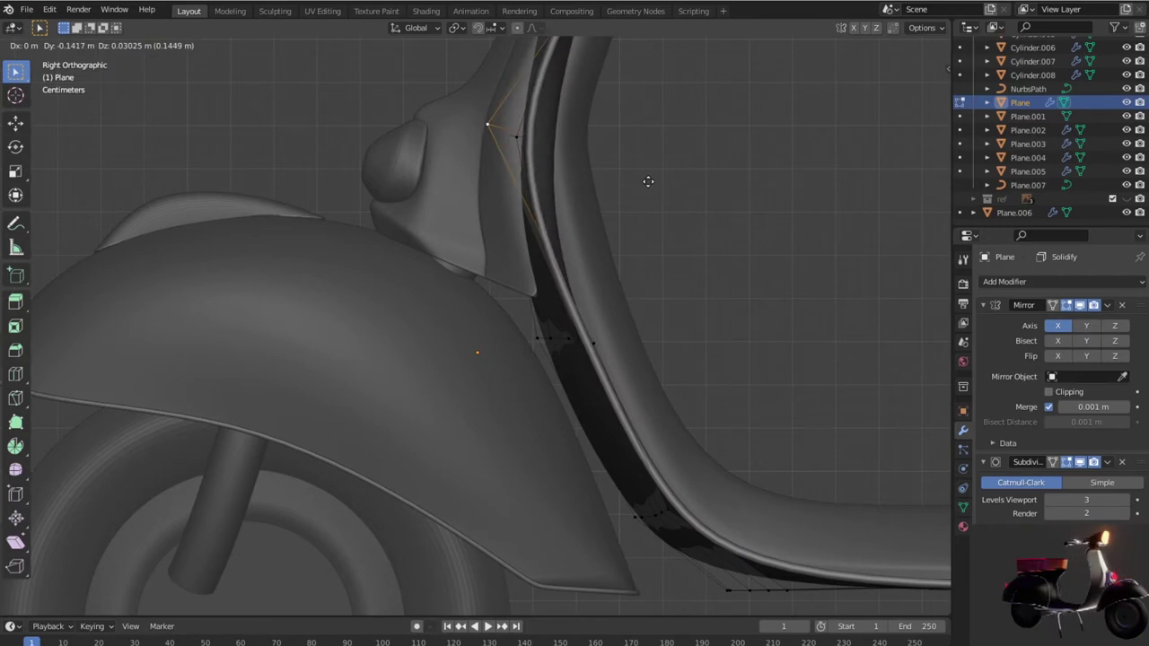
pyautogui.click(690, 182)
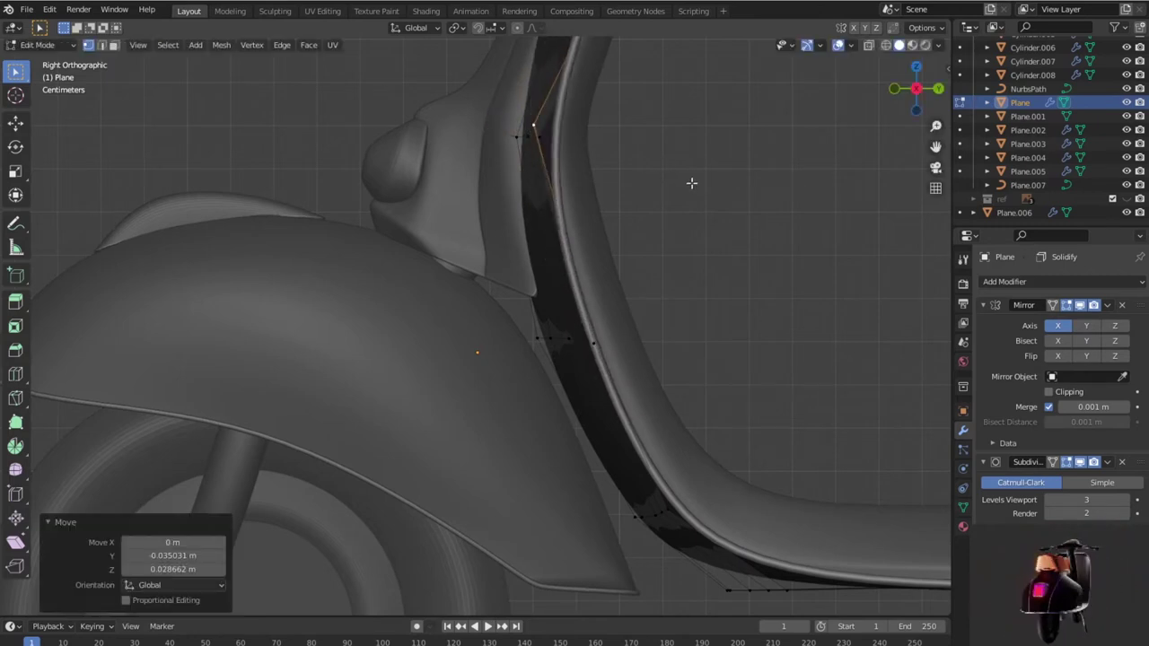
pyautogui.scroll(-3, 700, 215)
pyautogui.moveTo(700, 215)
pyautogui.mouseDown(button='middle')
pyautogui.moveTo(638, 249)
pyautogui.moveTo(734, 311)
pyautogui.mouseUp(button='middle')
pyautogui.scroll(2, 609, 245)
pyautogui.scroll(-2, 609, 246)
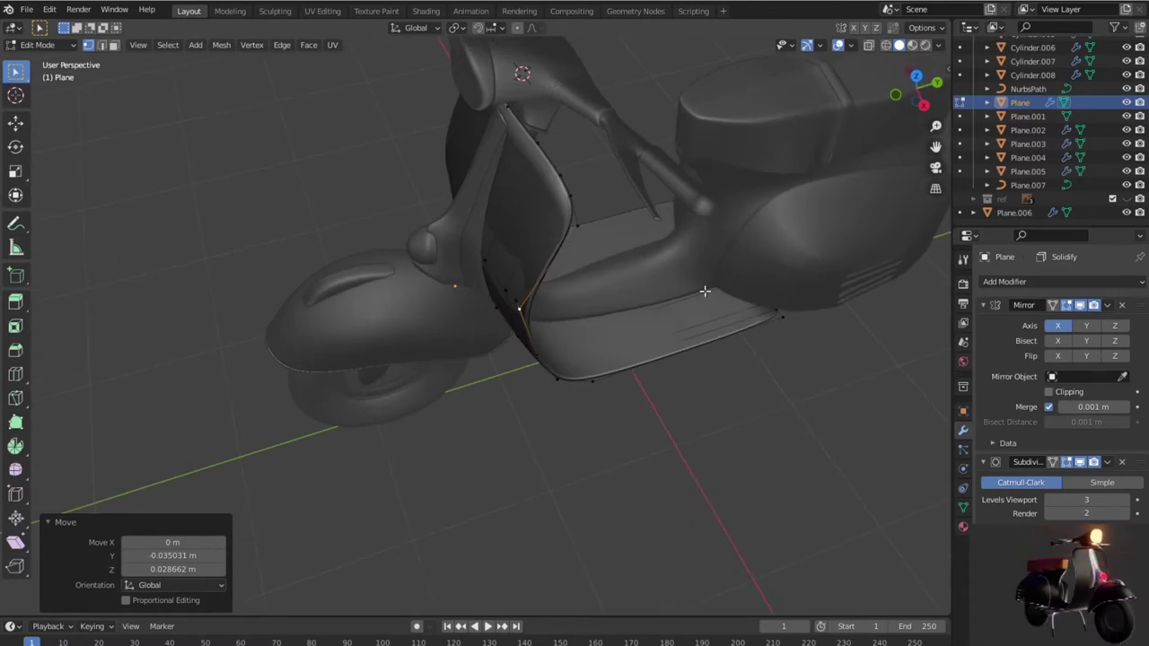
pyautogui.scroll(1, 644, 259)
pyautogui.moveTo(634, 242); pyautogui.dragTo(620, 249, button='middle')
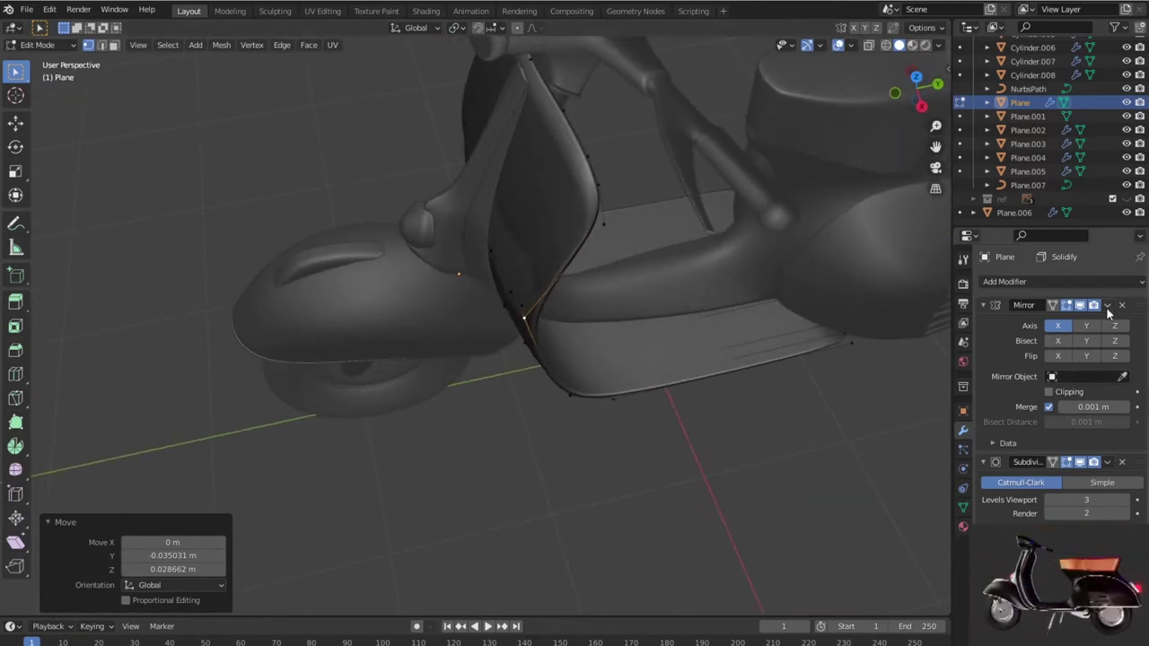
# Step: Check the Mirror modifier's options and return to Object Mode
pyautogui.click(1108, 306)
pyautogui.click(999, 341)
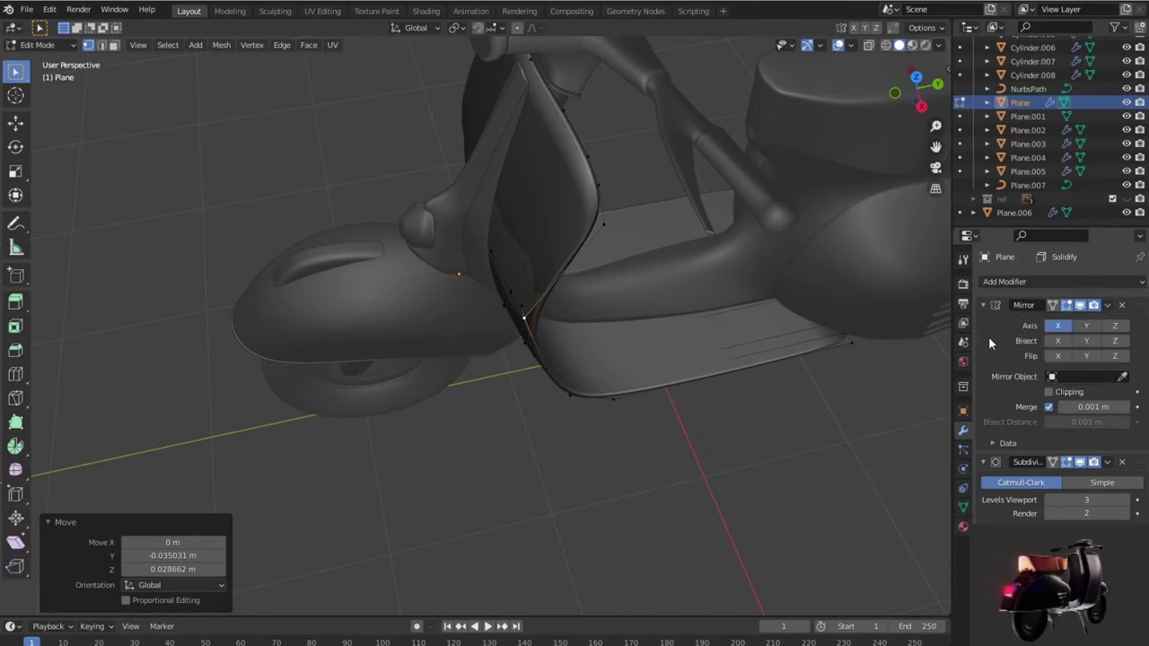
pyautogui.press('Tab')
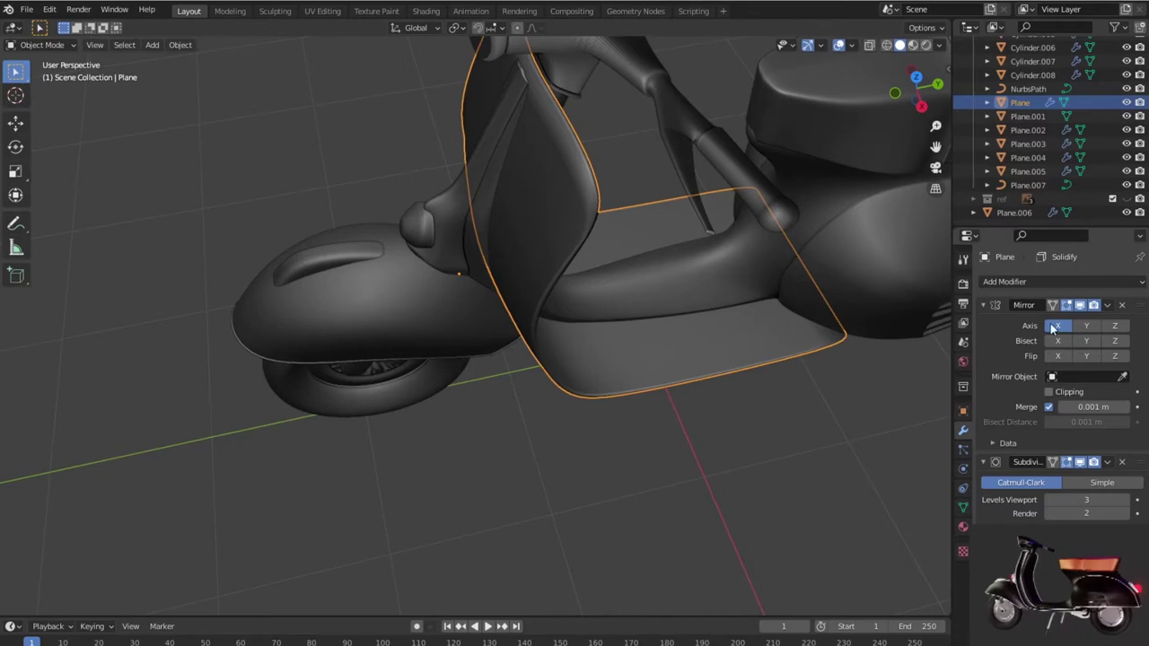
# Step: Apply the strip's Mirror, Subdivision and Solidify modifiers
pyautogui.click(1110, 306)
pyautogui.click(1083, 326)
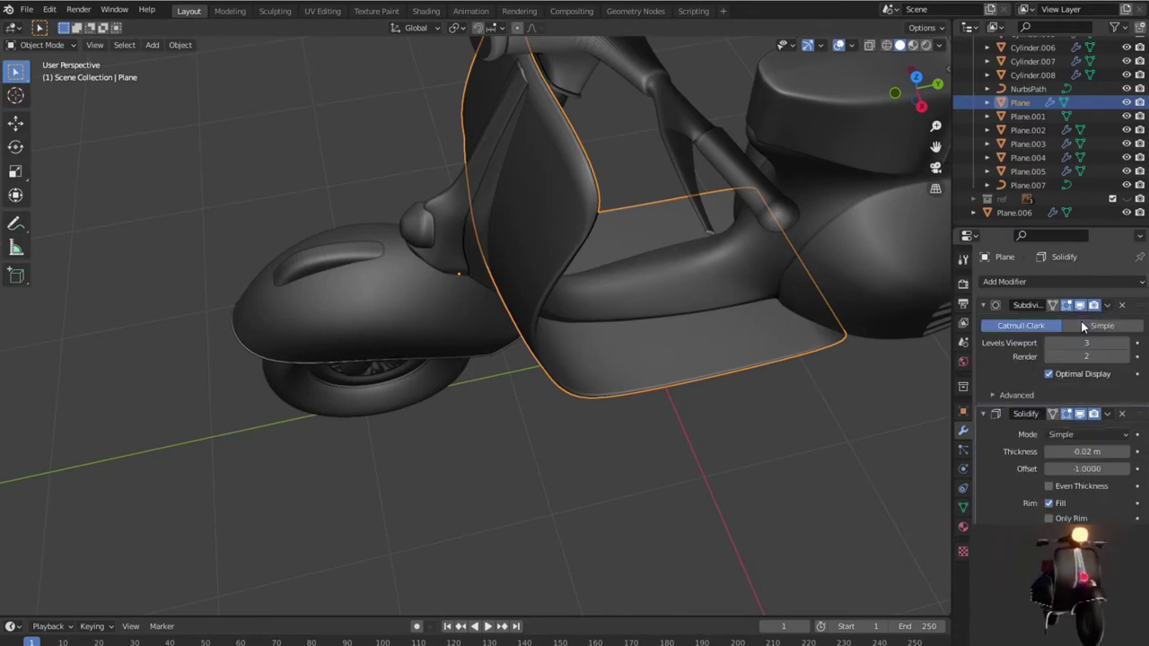
pyautogui.click(1109, 306)
pyautogui.click(1080, 326)
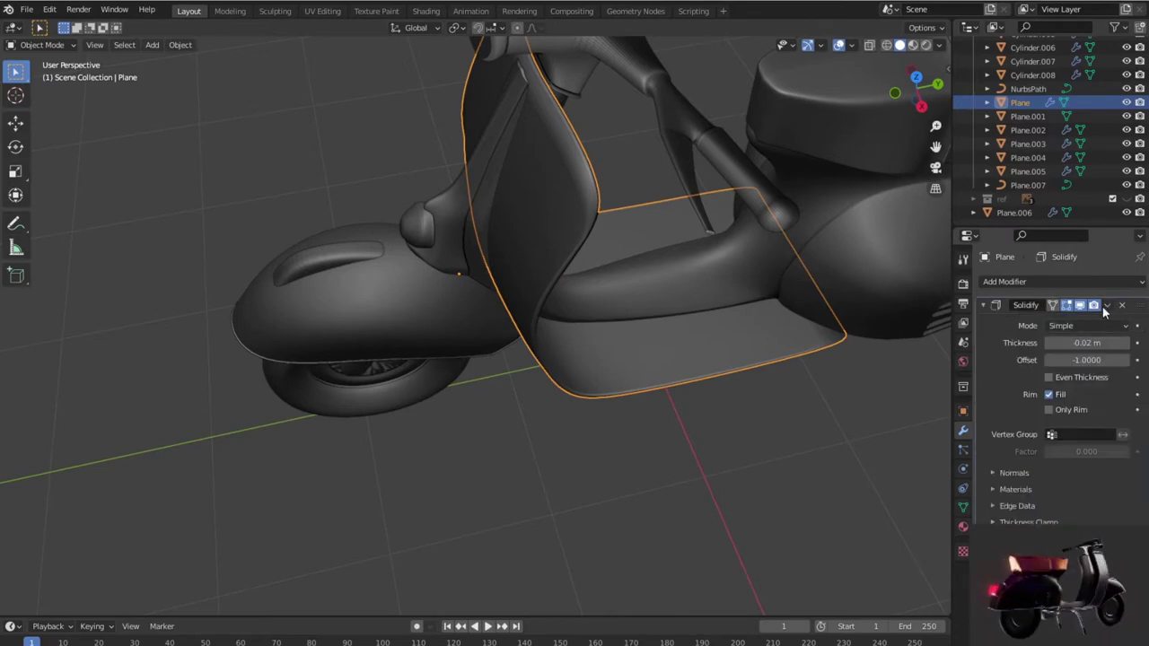
pyautogui.click(1107, 306)
pyautogui.click(1067, 323)
# Step: Enter Edit Mode and inspect the strip's mesh around the floorboard edge
pyautogui.press('Tab')
pyautogui.moveTo(714, 377)
pyautogui.mouseDown(button='middle')
pyautogui.moveTo(643, 349)
pyautogui.moveTo(610, 409)
pyautogui.moveTo(562, 359)
pyautogui.moveTo(681, 375)
pyautogui.moveTo(685, 397)
pyautogui.moveTo(584, 379)
pyautogui.moveTo(616, 457)
pyautogui.moveTo(428, 323)
pyautogui.moveTo(613, 415)
pyautogui.moveTo(533, 392)
pyautogui.mouseUp(button='middle')
pyautogui.scroll(3, 679, 377)
pyautogui.scroll(-3, 680, 375)
pyautogui.scroll(3, 551, 412)
pyautogui.scroll(2, 557, 408)
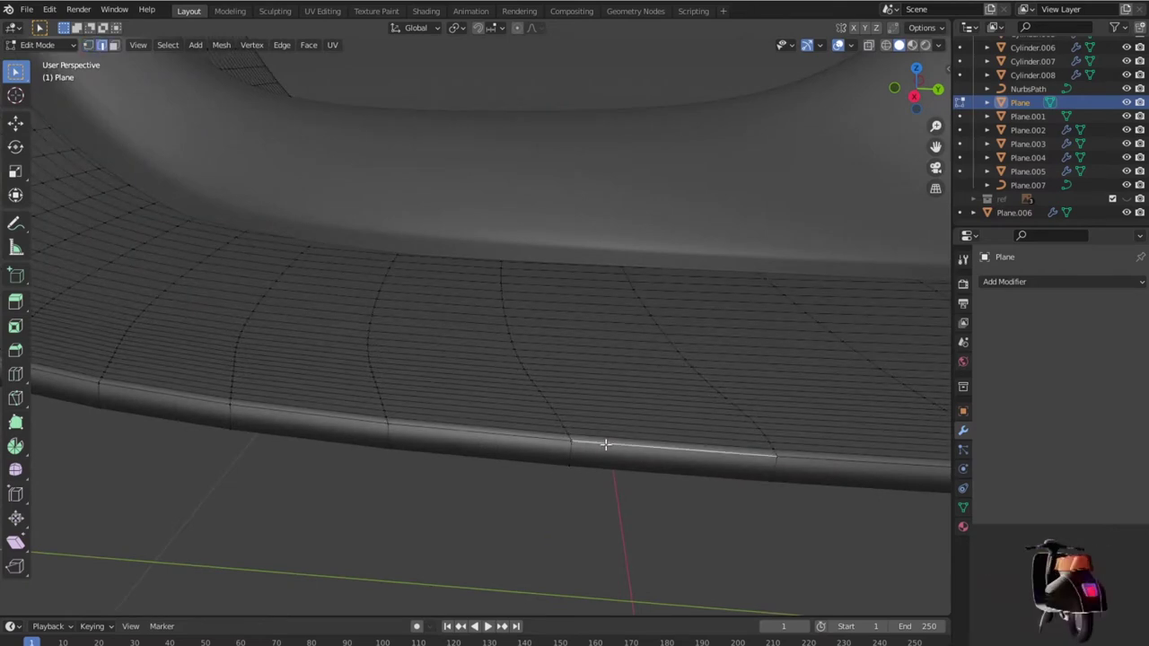
pyautogui.scroll(-3, 613, 445)
pyautogui.scroll(-3, 616, 445)
pyautogui.scroll(-3, 616, 446)
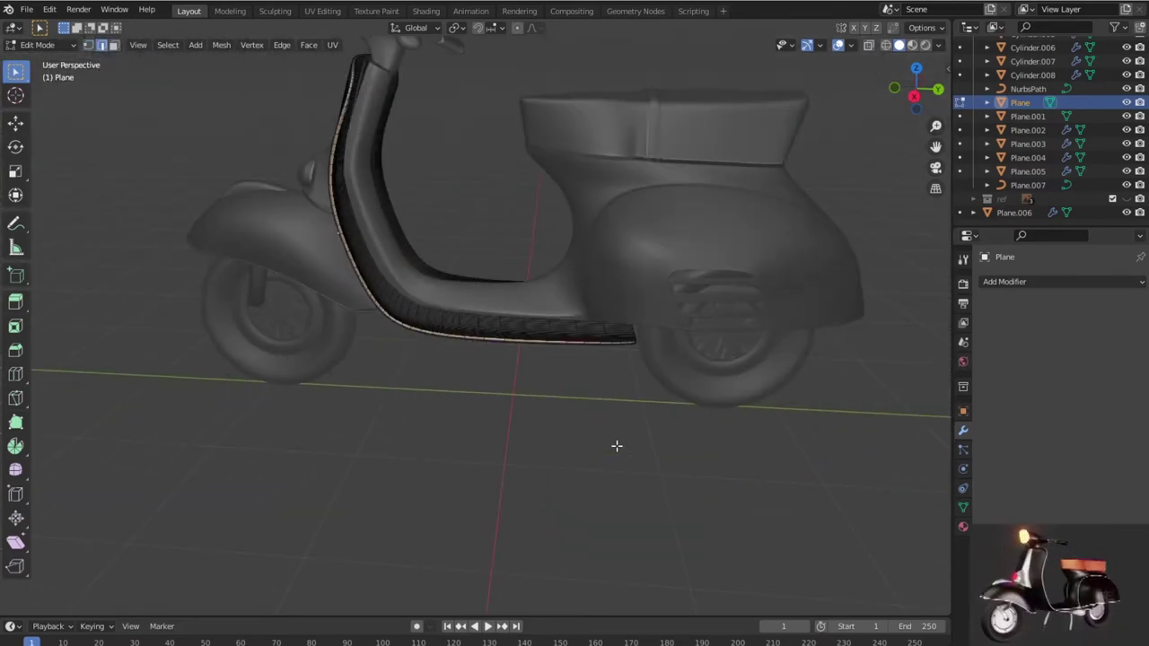
pyautogui.scroll(3, 579, 393)
pyautogui.moveTo(651, 392)
pyautogui.mouseDown(button='middle')
pyautogui.moveTo(736, 422)
pyautogui.moveTo(490, 405)
pyautogui.mouseUp(button='middle')
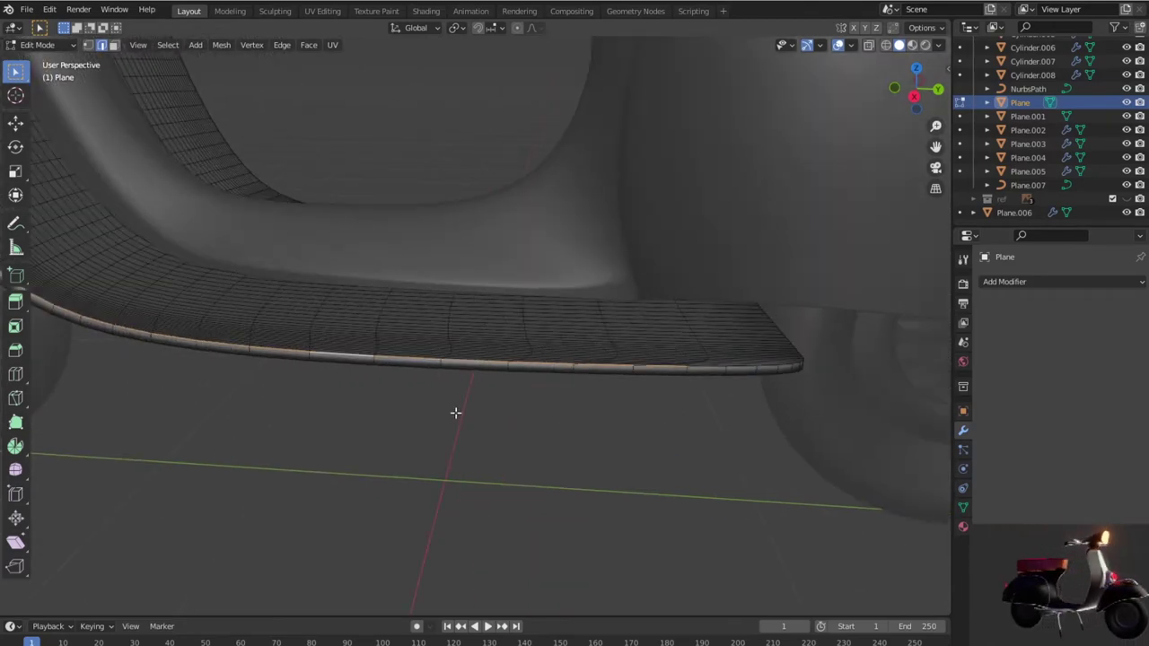
pyautogui.scroll(2, 597, 380)
pyautogui.scroll(2, 597, 379)
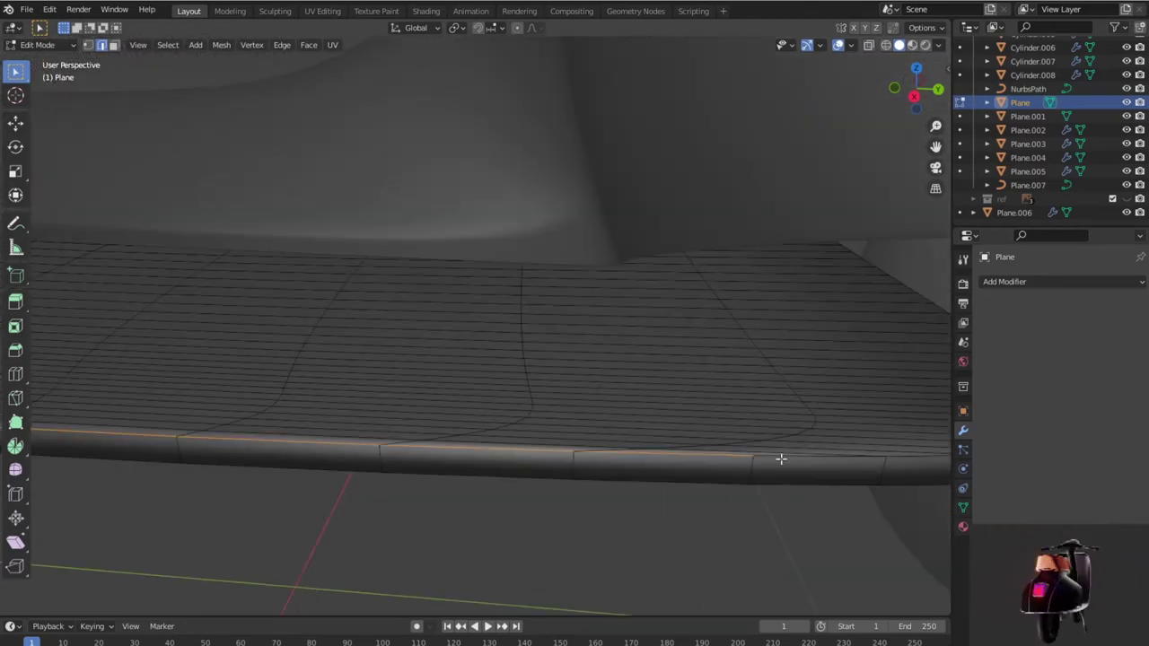
pyautogui.scroll(-3, 773, 477)
pyautogui.scroll(-3, 729, 465)
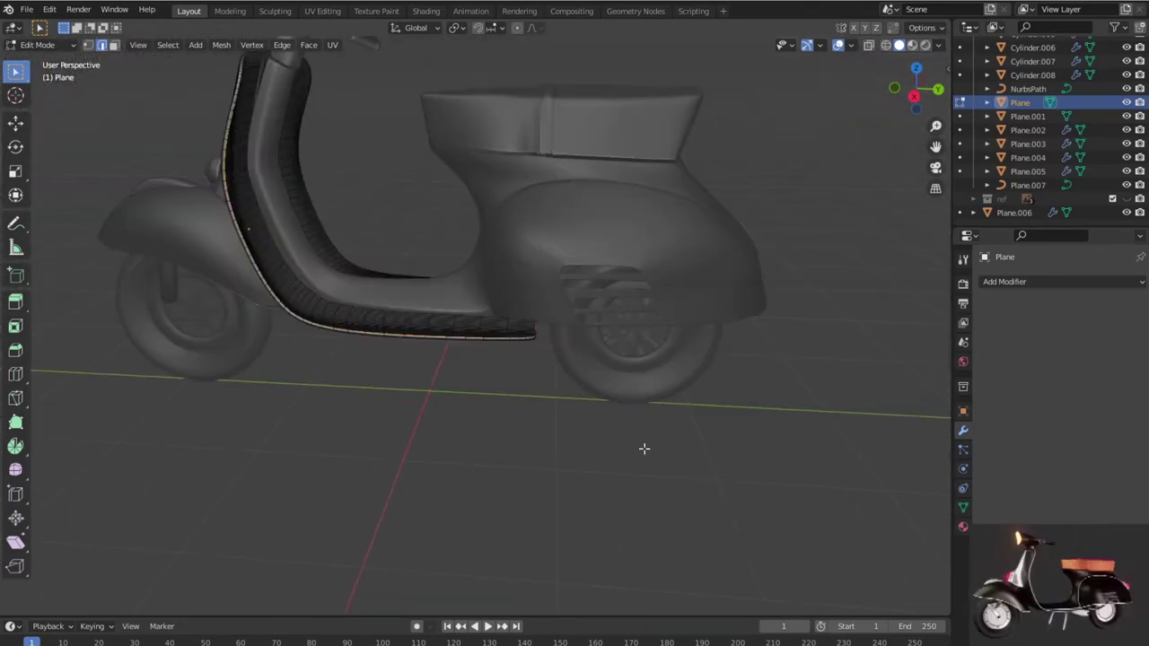
pyautogui.scroll(-3, 629, 440)
pyautogui.scroll(-2, 560, 424)
pyautogui.scroll(5, 539, 408)
# Step: Orbit to view the leg shield edge-on, from inside, and from above
pyautogui.moveTo(652, 458)
pyautogui.mouseDown(button='middle')
pyautogui.moveTo(677, 476)
pyautogui.moveTo(608, 440)
pyautogui.moveTo(620, 428)
pyautogui.moveTo(464, 418)
pyautogui.moveTo(431, 398)
pyautogui.moveTo(499, 329)
pyautogui.moveTo(512, 341)
pyautogui.moveTo(559, 335)
pyautogui.moveTo(636, 431)
pyautogui.moveTo(595, 488)
pyautogui.moveTo(566, 461)
pyautogui.moveTo(602, 407)
pyautogui.moveTo(646, 395)
pyautogui.mouseUp(button='middle')
pyautogui.scroll(-5, 677, 439)
pyautogui.scroll(5, 646, 394)
pyautogui.moveTo(444, 512)
pyautogui.mouseDown(button='middle')
pyautogui.moveTo(505, 389)
pyautogui.moveTo(484, 321)
pyautogui.moveTo(497, 300)
pyautogui.moveTo(523, 313)
pyautogui.mouseUp(button='middle')
pyautogui.scroll(-3, 525, 316)
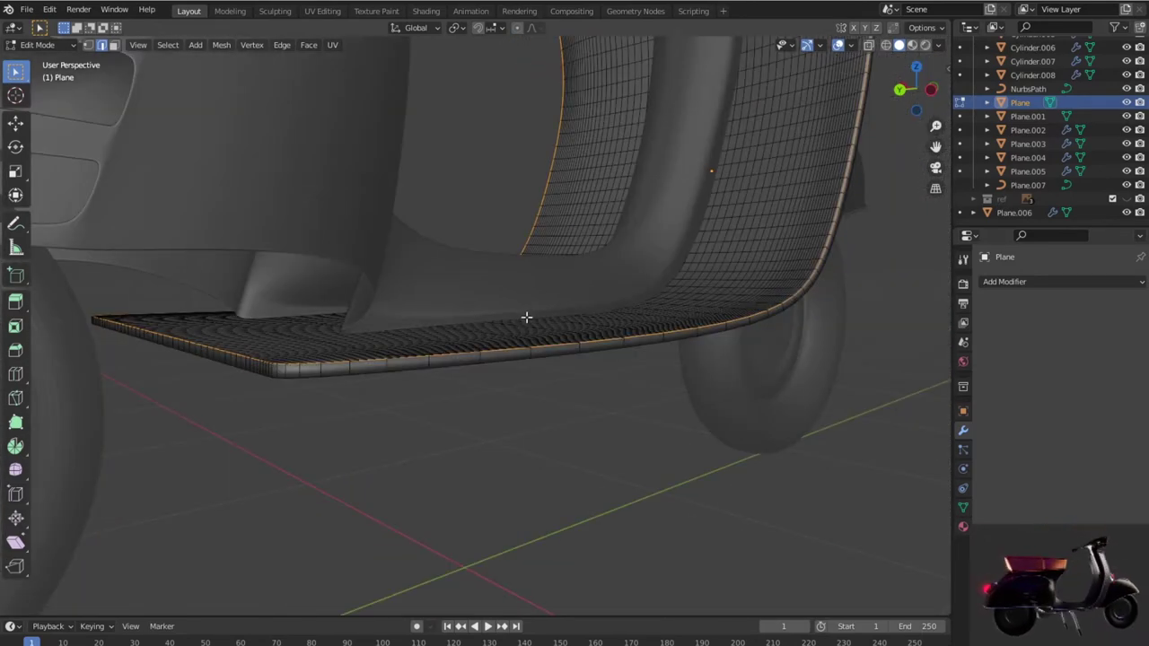
pyautogui.scroll(-3, 526, 317)
pyautogui.scroll(-3, 530, 329)
pyautogui.moveTo(592, 343)
pyautogui.mouseDown(button='middle')
pyautogui.moveTo(550, 390)
pyautogui.moveTo(565, 320)
pyautogui.mouseUp(button='middle')
pyautogui.scroll(5, 543, 278)
pyautogui.scroll(-4, 546, 286)
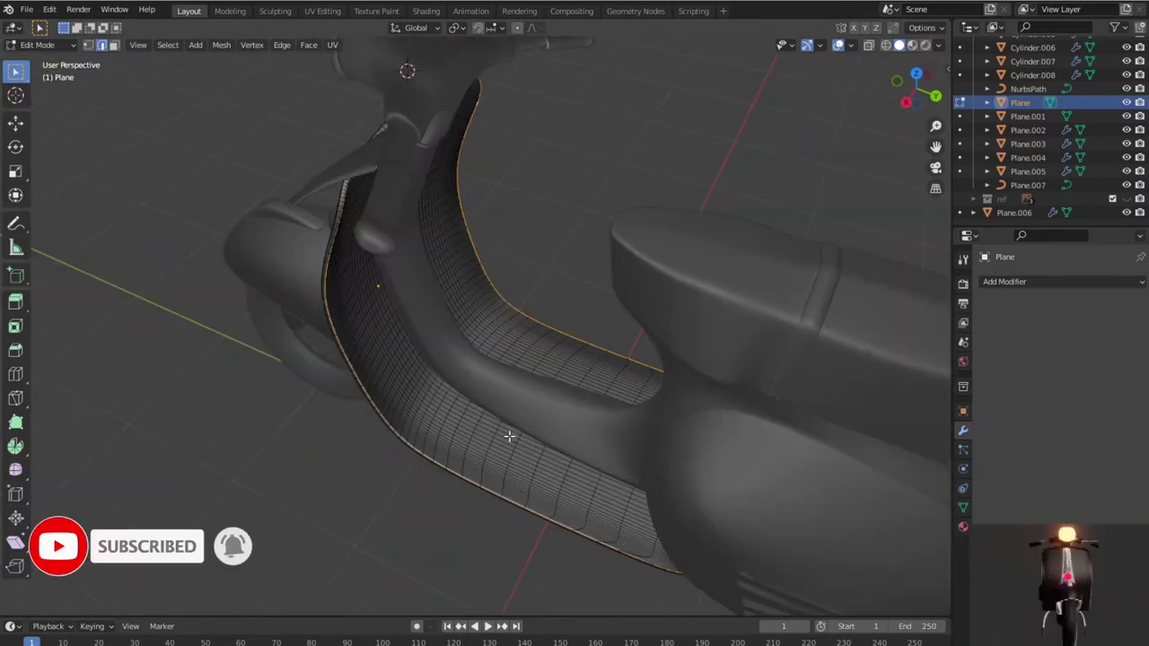
pyautogui.moveTo(510, 436); pyautogui.dragTo(497, 423, button='middle')
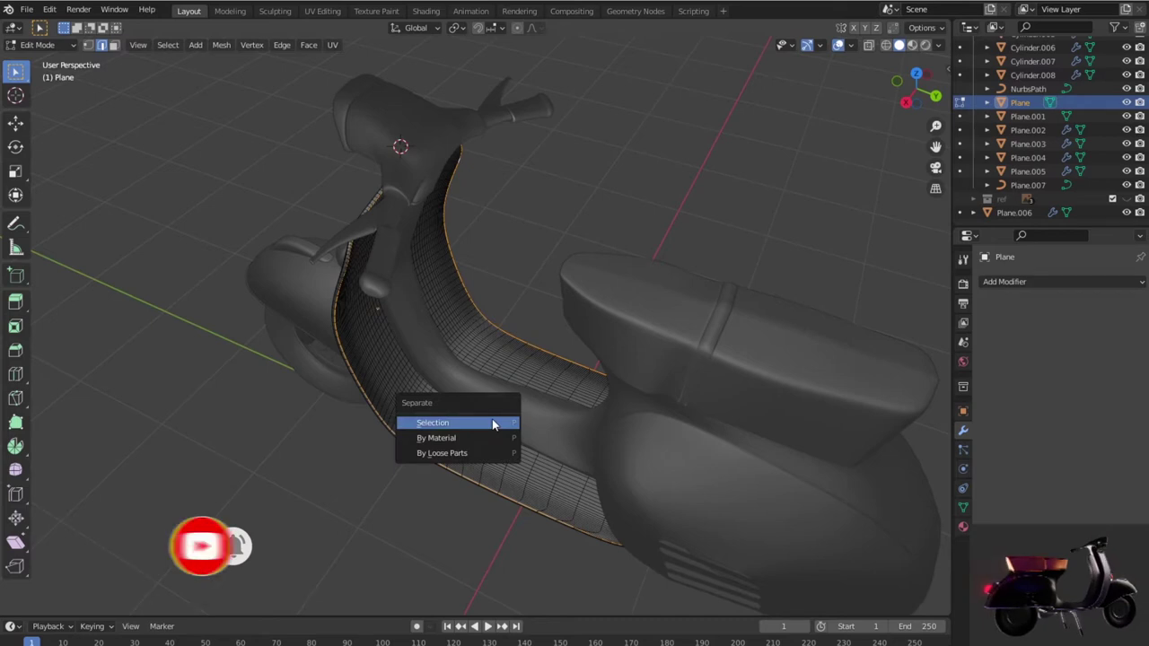
# Step: Separate the selected border edges into Plane.008 and convert it to a curve
pyautogui.click(492, 418)
pyautogui.press('Tab')
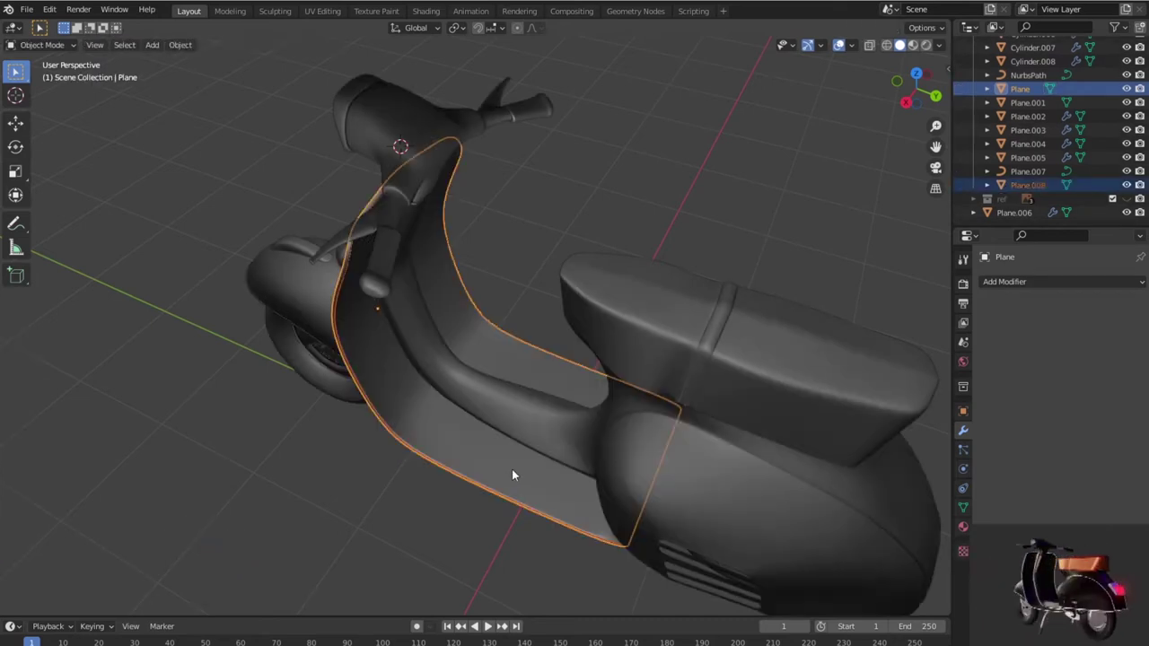
pyautogui.click(486, 489)
pyautogui.moveTo(481, 490); pyautogui.dragTo(533, 470, button='middle')
pyautogui.rightClick(542, 468)
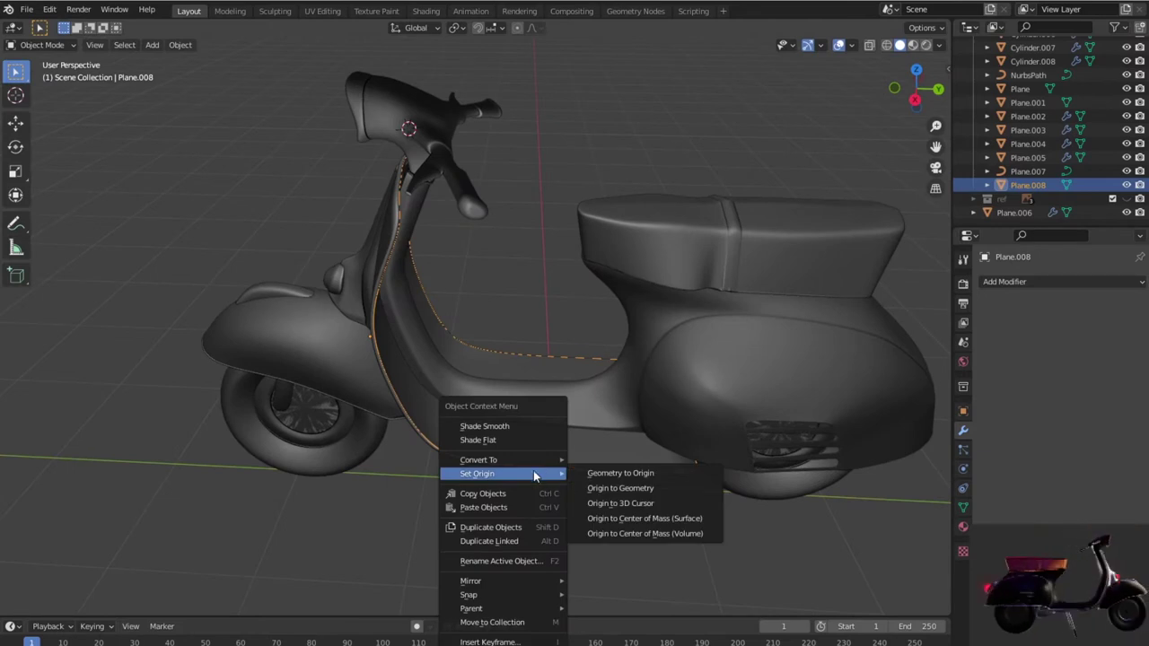
pyautogui.click(605, 461)
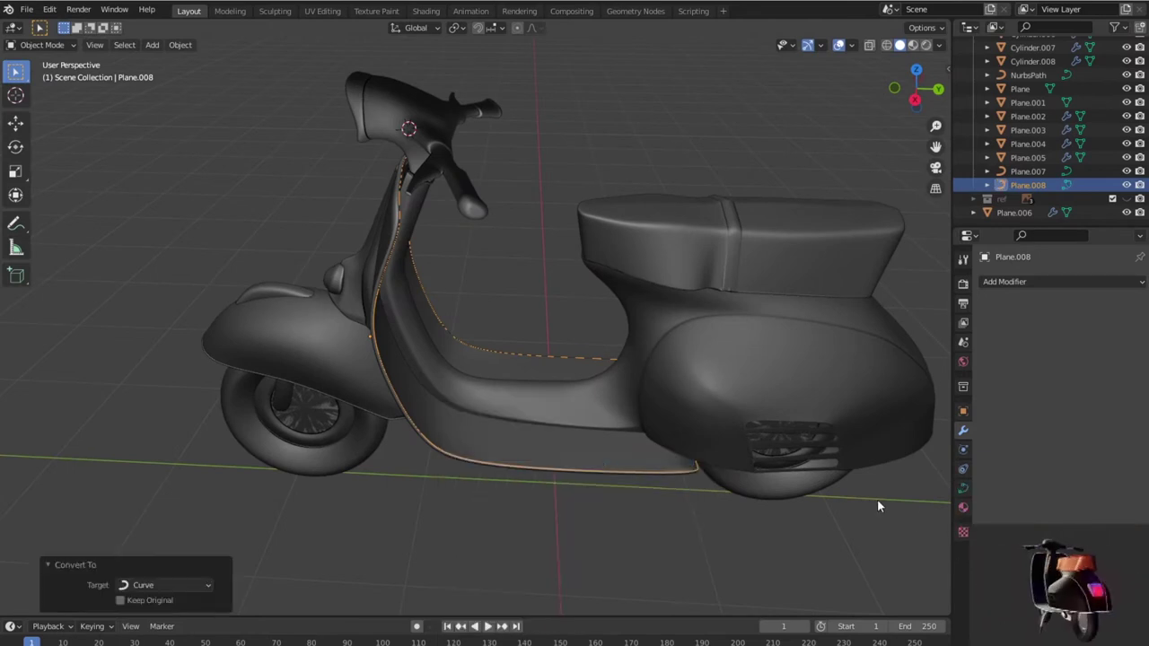
pyautogui.click(965, 486)
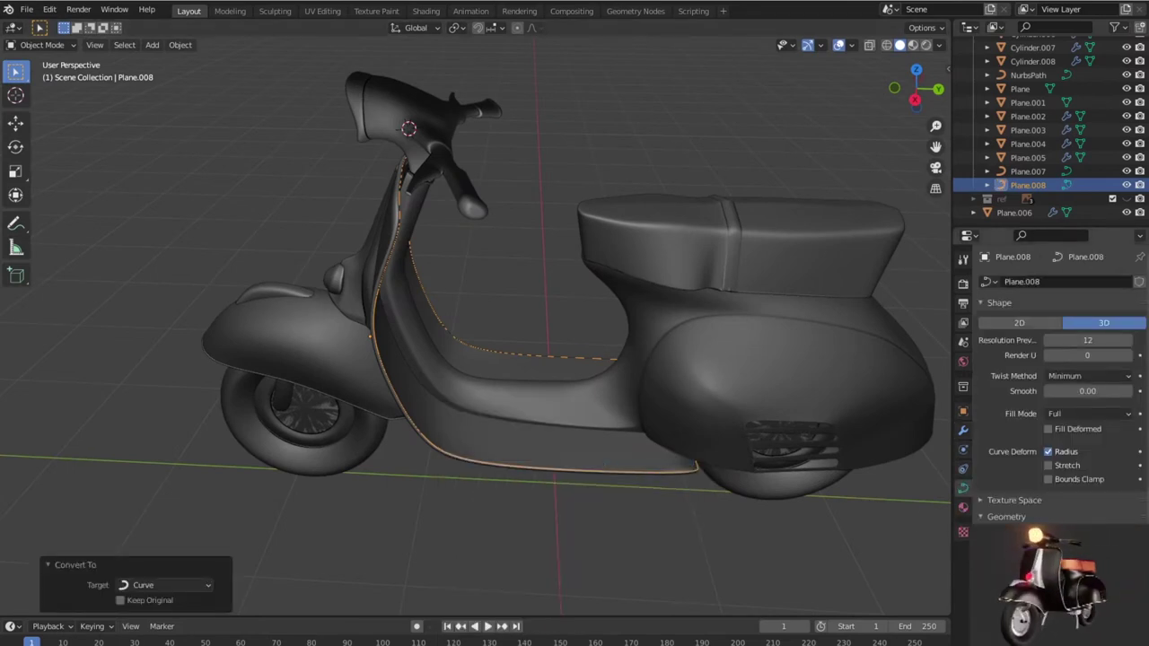
# Step: Give the new curve a 0.01 m round bevel and review the trim
pyautogui.scroll(-3, 1050, 386)
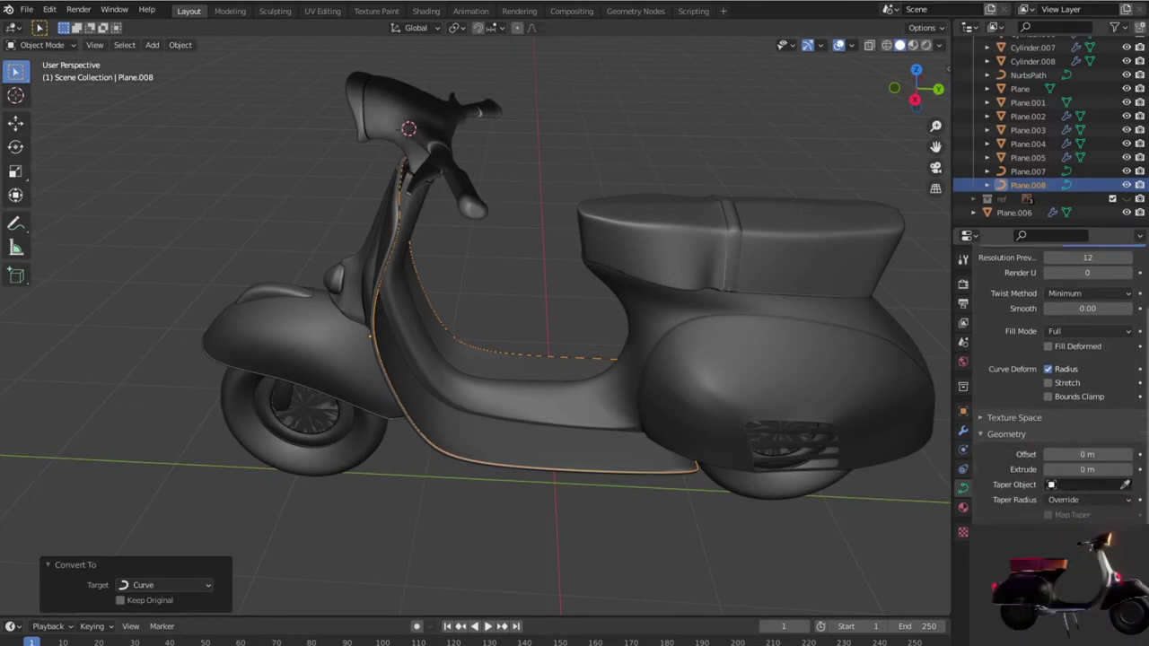
pyautogui.scroll(-2, 1050, 385)
pyautogui.click(1128, 519)
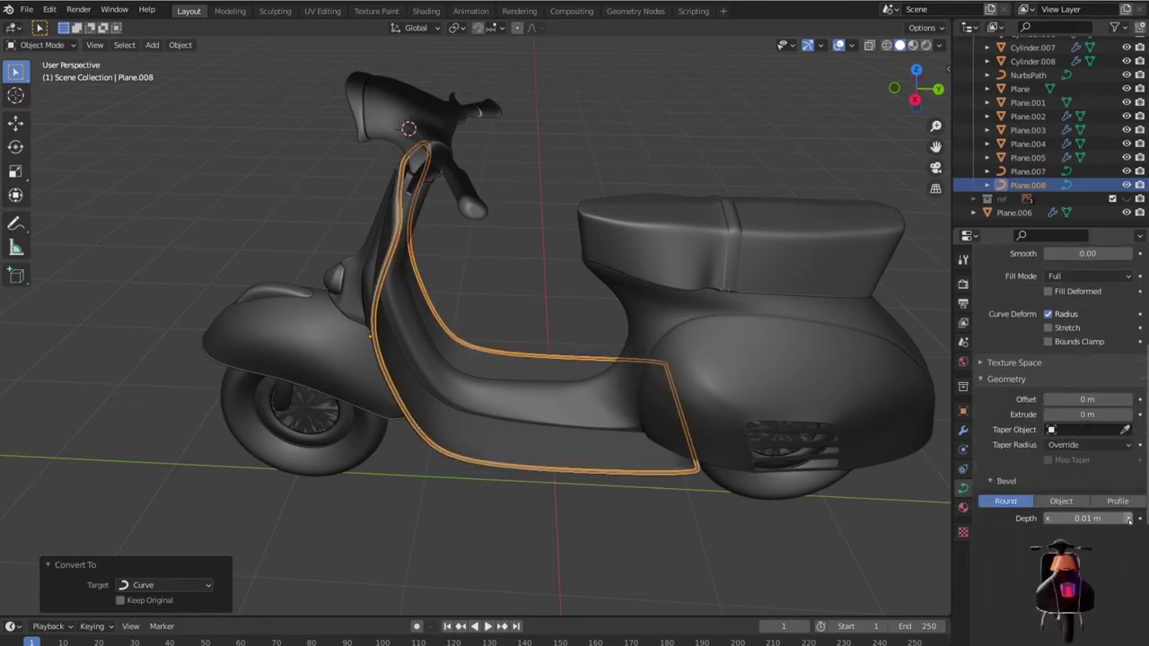
pyautogui.moveTo(578, 476)
pyautogui.mouseDown(button='middle')
pyautogui.moveTo(631, 449)
pyautogui.moveTo(629, 436)
pyautogui.moveTo(618, 485)
pyautogui.moveTo(531, 500)
pyautogui.moveTo(615, 500)
pyautogui.moveTo(626, 515)
pyautogui.mouseUp(button='middle')
pyautogui.click(641, 508)
pyautogui.scroll(1, 616, 499)
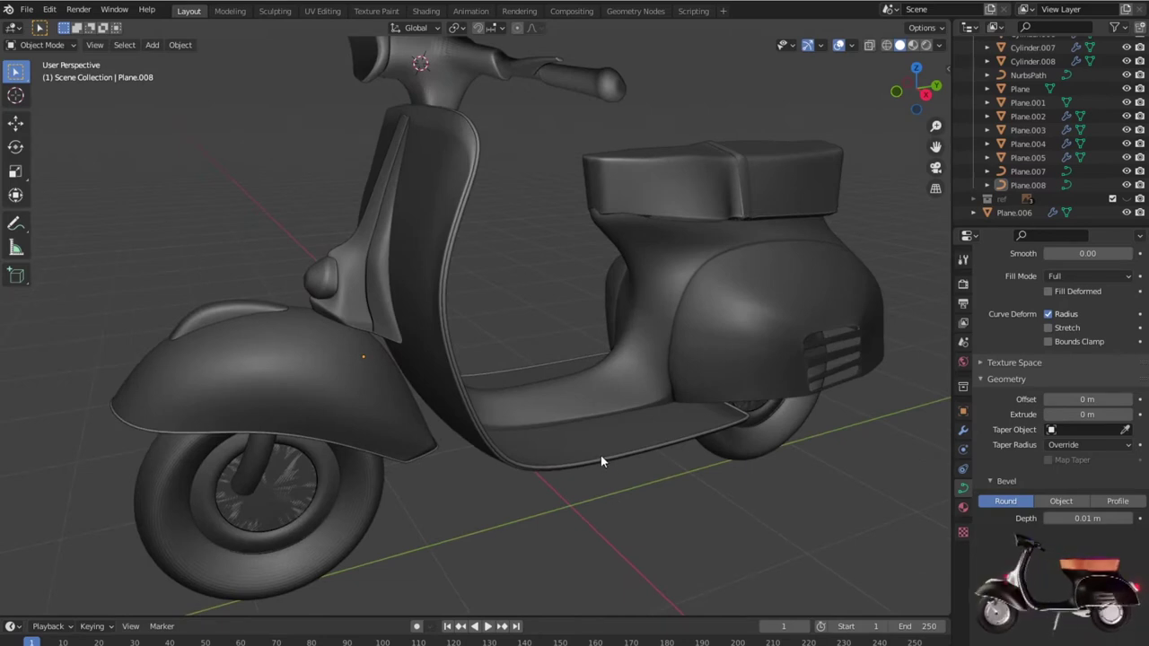
pyautogui.click(602, 457)
# Step: Raise the Plane.008 trim's bevel depth to 0.02 m
pyautogui.click(1129, 518)
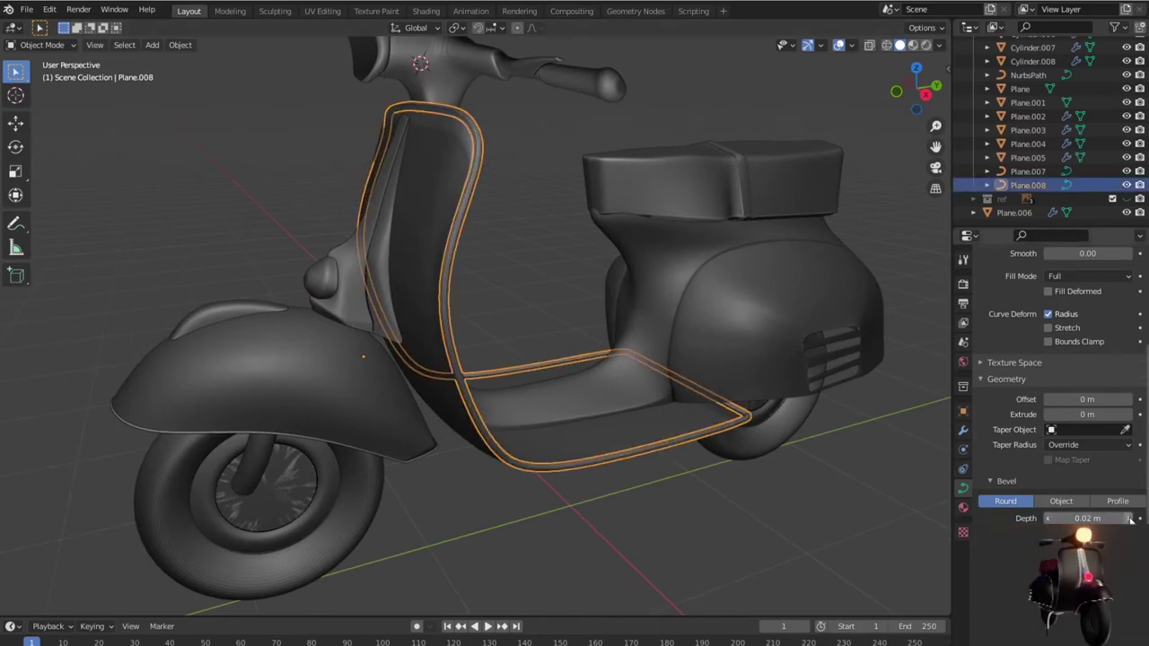
pyautogui.click(821, 513)
pyautogui.scroll(-3, 718, 506)
pyautogui.moveTo(698, 502)
pyautogui.mouseDown(button='middle')
pyautogui.moveTo(583, 511)
pyautogui.moveTo(566, 493)
pyautogui.moveTo(614, 457)
pyautogui.moveTo(712, 483)
pyautogui.mouseUp(button='middle')
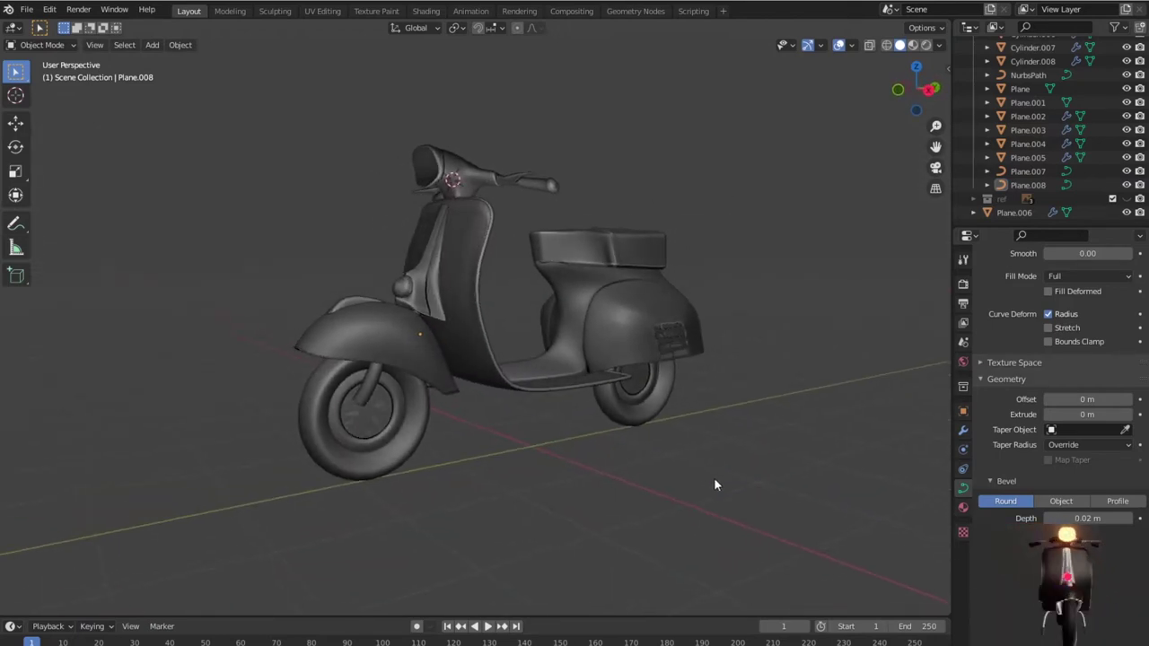
pyautogui.scroll(3, 557, 504)
pyautogui.scroll(2, 441, 485)
pyautogui.click(433, 478)
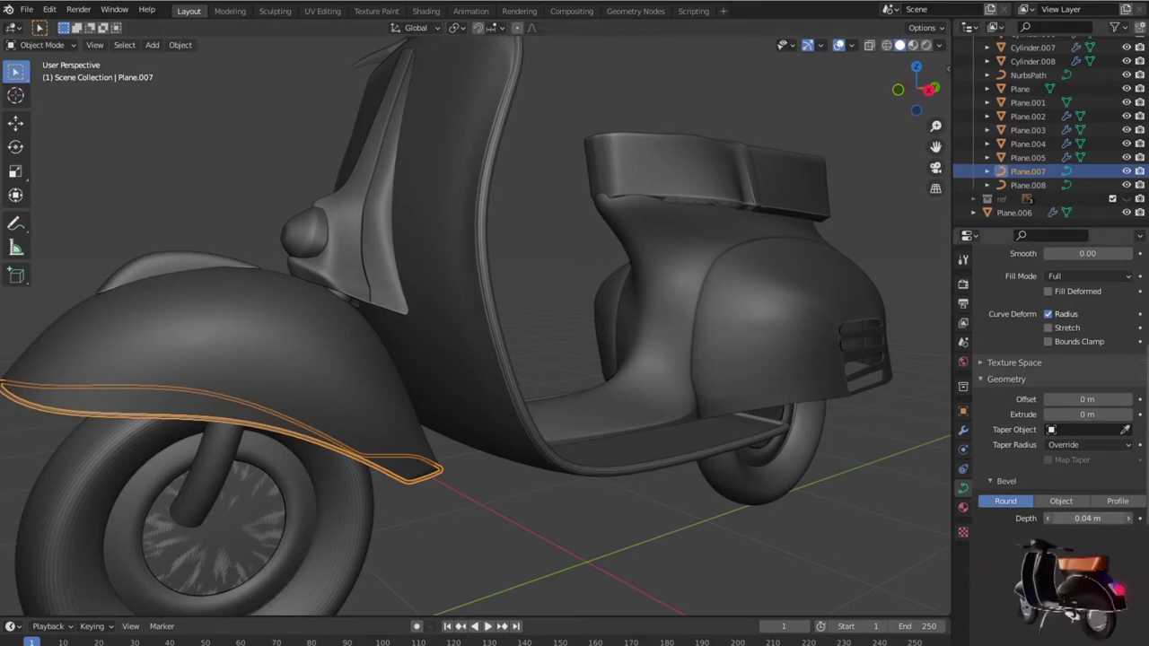
# Step: Raise the fender trim Plane.007's bevel depth from 0.04 m to 0.12 m
pyautogui.moveTo(1087, 518); pyautogui.dragTo(1113, 517)
pyautogui.click(762, 535)
pyautogui.scroll(-4, 736, 529)
pyautogui.moveTo(704, 517)
pyautogui.mouseDown(button='middle')
pyautogui.moveTo(785, 529)
pyautogui.moveTo(827, 519)
pyautogui.moveTo(807, 516)
pyautogui.mouseUp(button='middle')
pyautogui.scroll(1, 705, 514)
pyautogui.scroll(4, 717, 494)
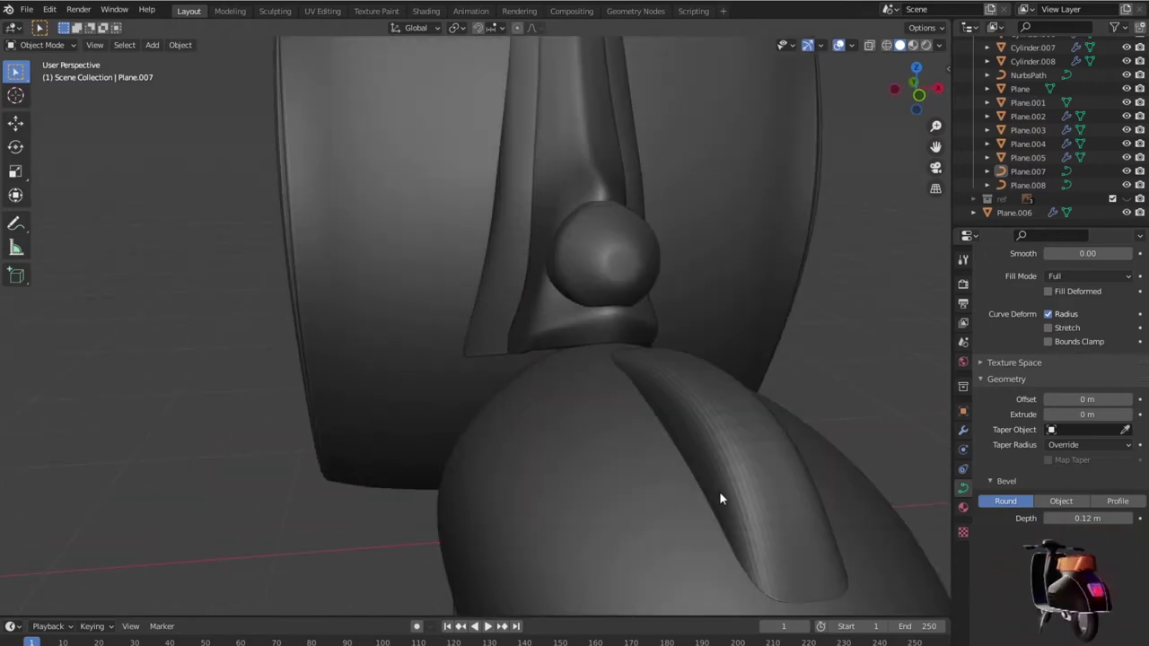
pyautogui.scroll(-4, 632, 452)
# Step: Orbit around the scooter to review the fender and leg-shield trims
pyautogui.moveTo(632, 452)
pyautogui.mouseDown(button='middle')
pyautogui.moveTo(619, 422)
pyautogui.moveTo(515, 438)
pyautogui.mouseUp(button='middle')
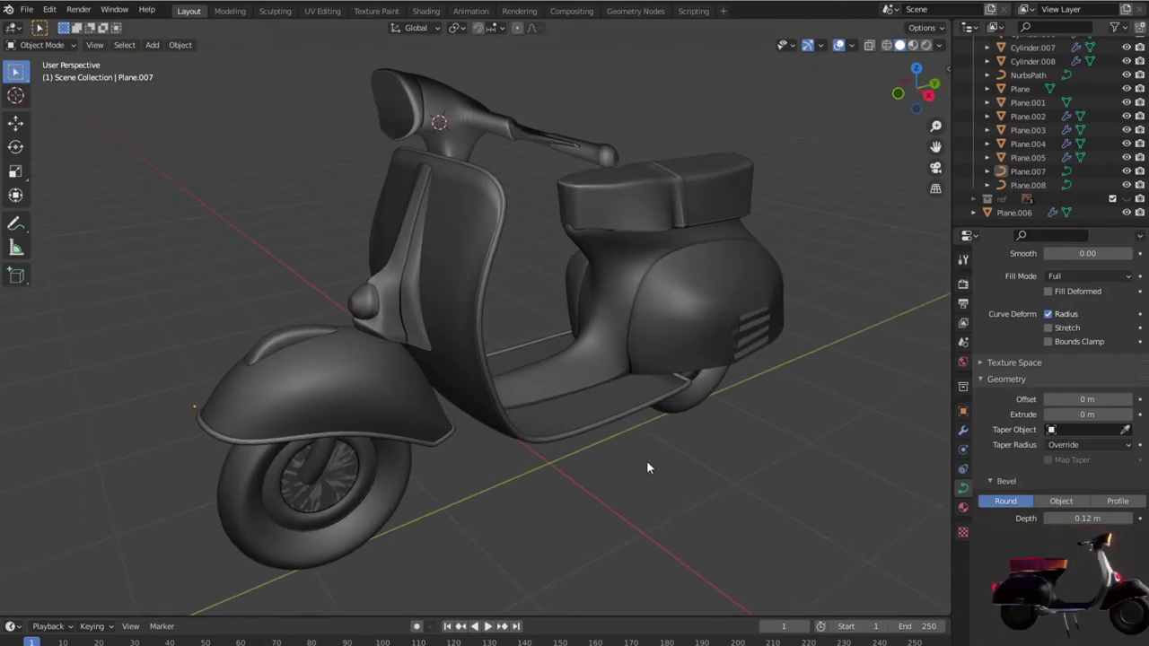
pyautogui.moveTo(649, 469); pyautogui.dragTo(575, 467, button='middle')
pyautogui.scroll(2, 557, 446)
pyautogui.moveTo(537, 431)
pyautogui.mouseDown(button='middle')
pyautogui.moveTo(500, 404)
pyautogui.moveTo(554, 436)
pyautogui.moveTo(569, 465)
pyautogui.moveTo(512, 469)
pyautogui.moveTo(656, 464)
pyautogui.moveTo(647, 457)
pyautogui.mouseUp(button='middle')
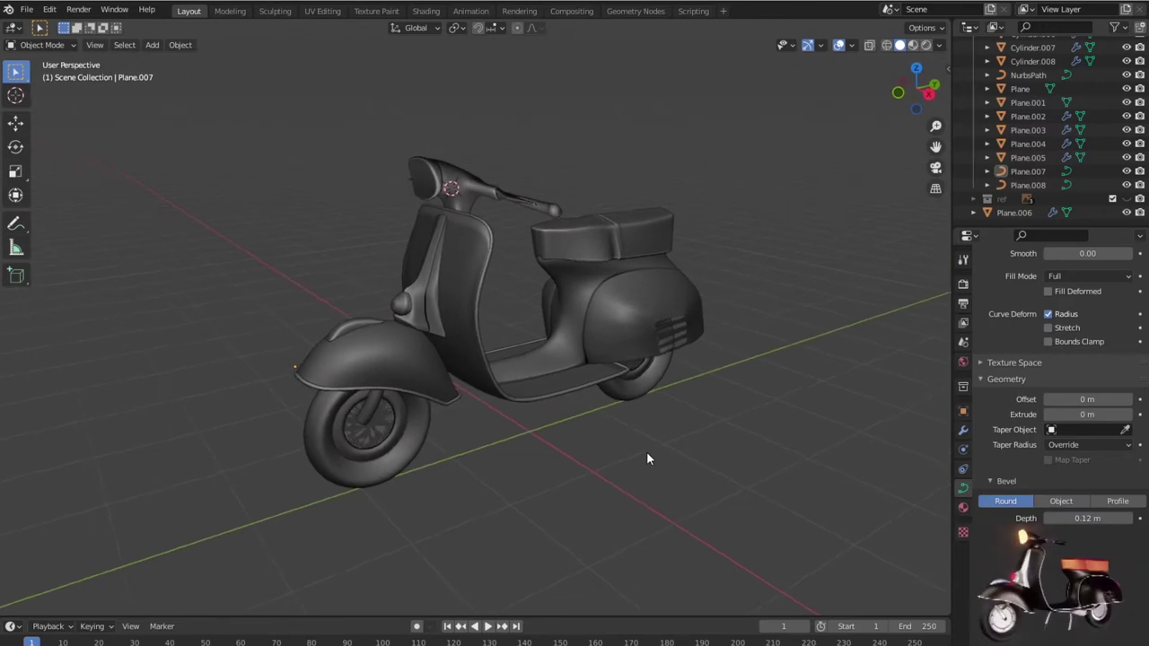
pyautogui.scroll(2, 645, 451)
pyautogui.scroll(2, 582, 464)
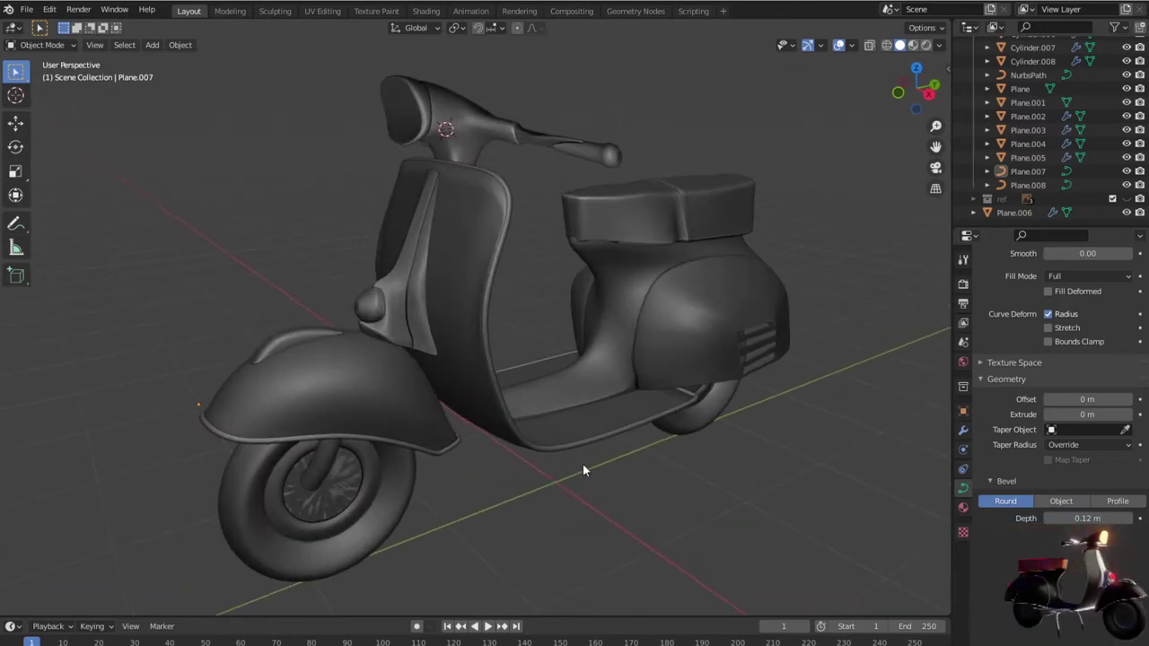
pyautogui.scroll(3, 514, 425)
pyautogui.scroll(3, 514, 422)
# Step: Put Plane.002 into Edit Mode and orbit to view the steering column
pyautogui.click(519, 424)
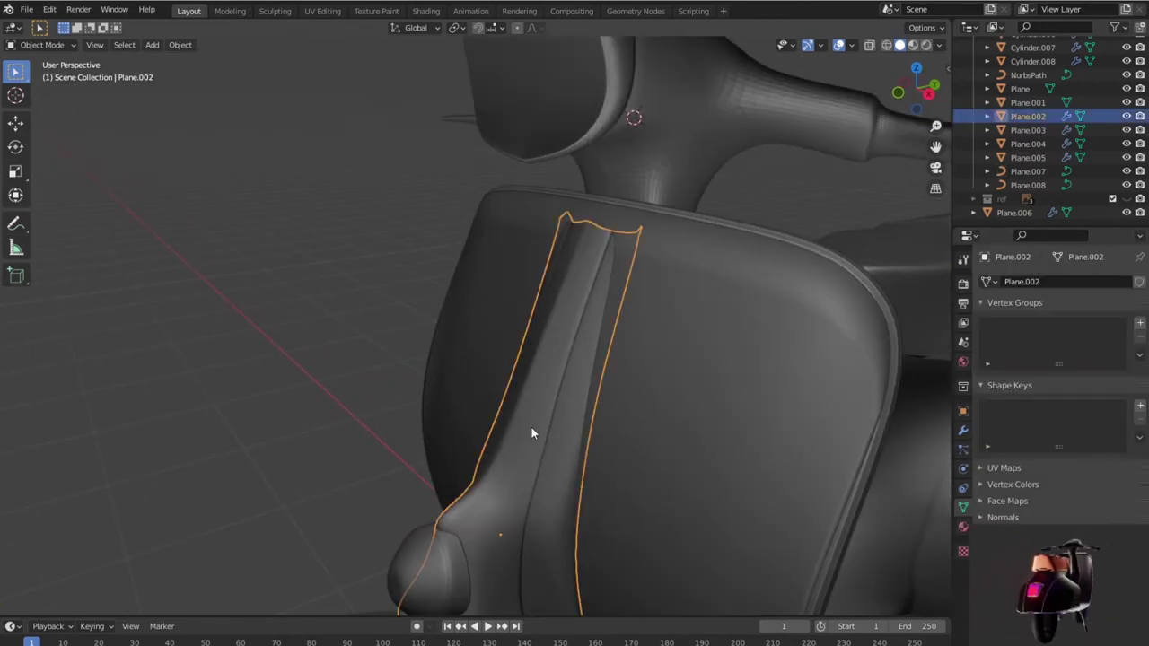
pyautogui.press('Tab')
pyautogui.scroll(-4, 543, 422)
pyautogui.moveTo(543, 422)
pyautogui.mouseDown(button='middle')
pyautogui.moveTo(505, 403)
pyautogui.moveTo(539, 380)
pyautogui.moveTo(569, 403)
pyautogui.moveTo(541, 392)
pyautogui.mouseUp(button='middle')
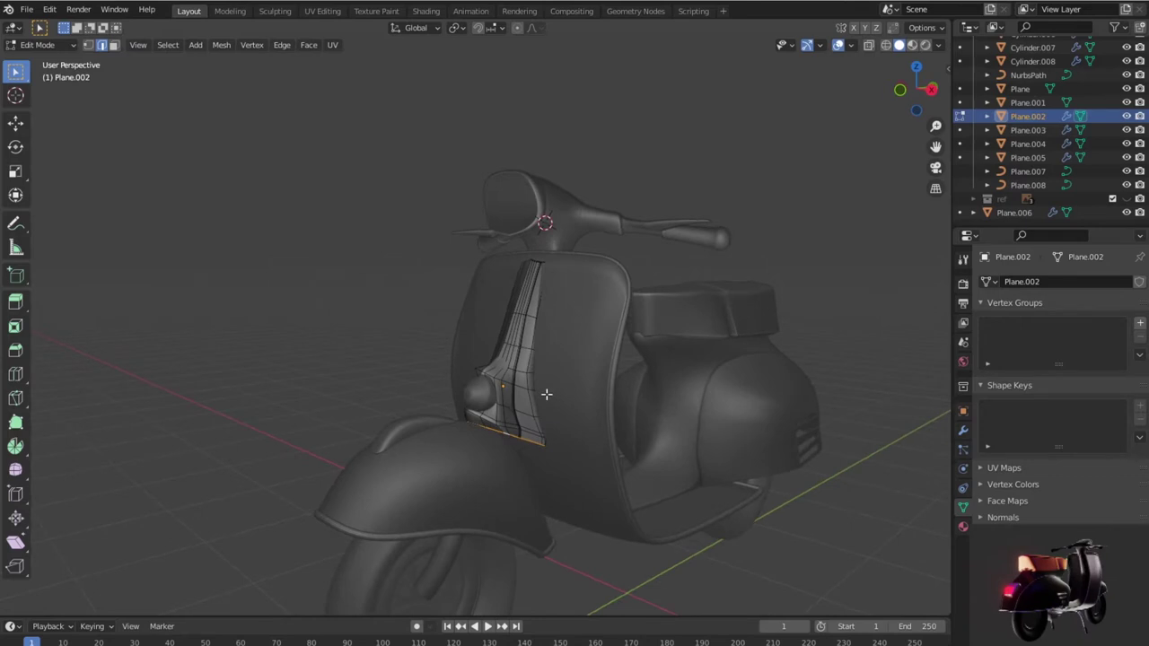
pyautogui.scroll(4, 538, 391)
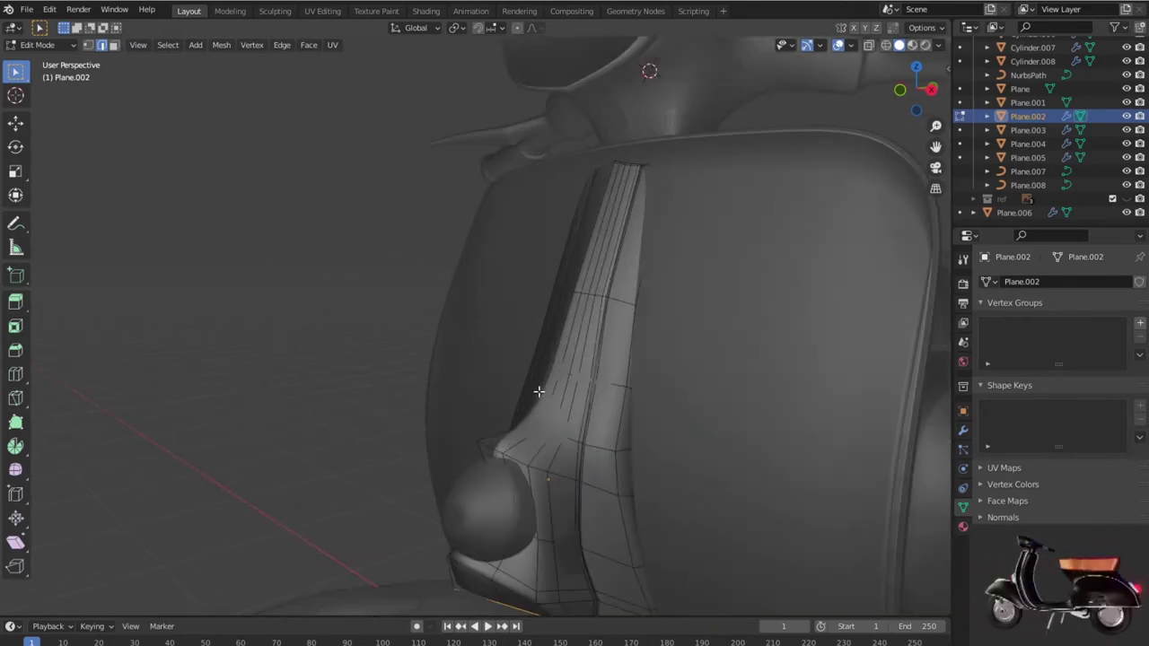
pyautogui.scroll(-2, 538, 392)
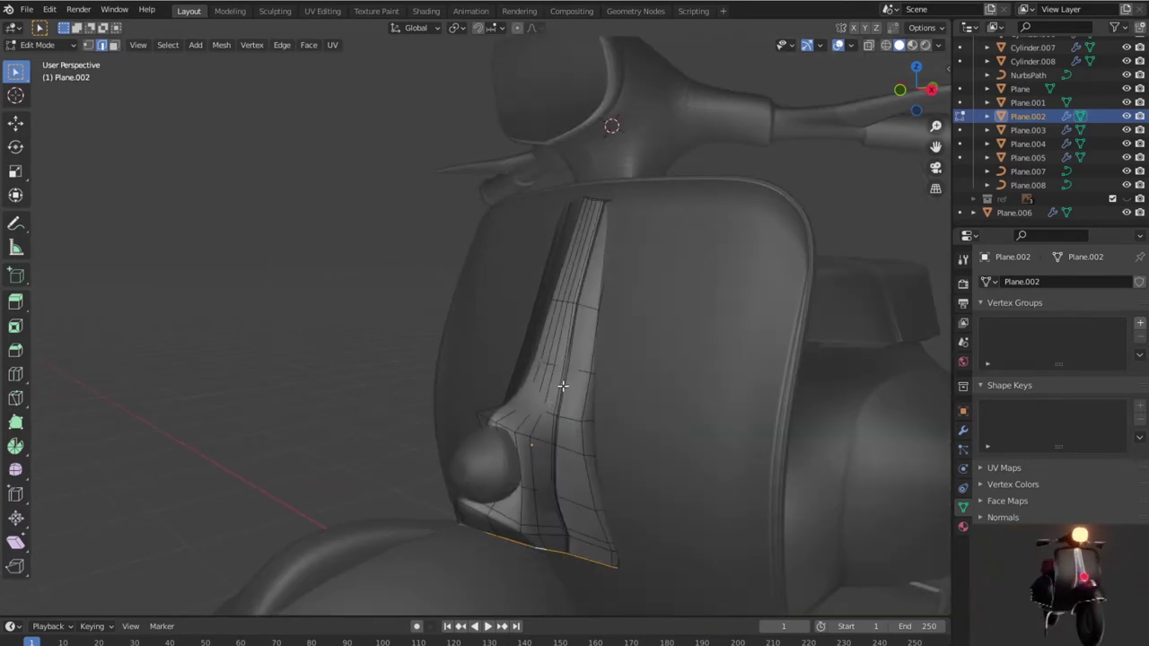
pyautogui.scroll(2, 562, 386)
pyautogui.scroll(2, 679, 453)
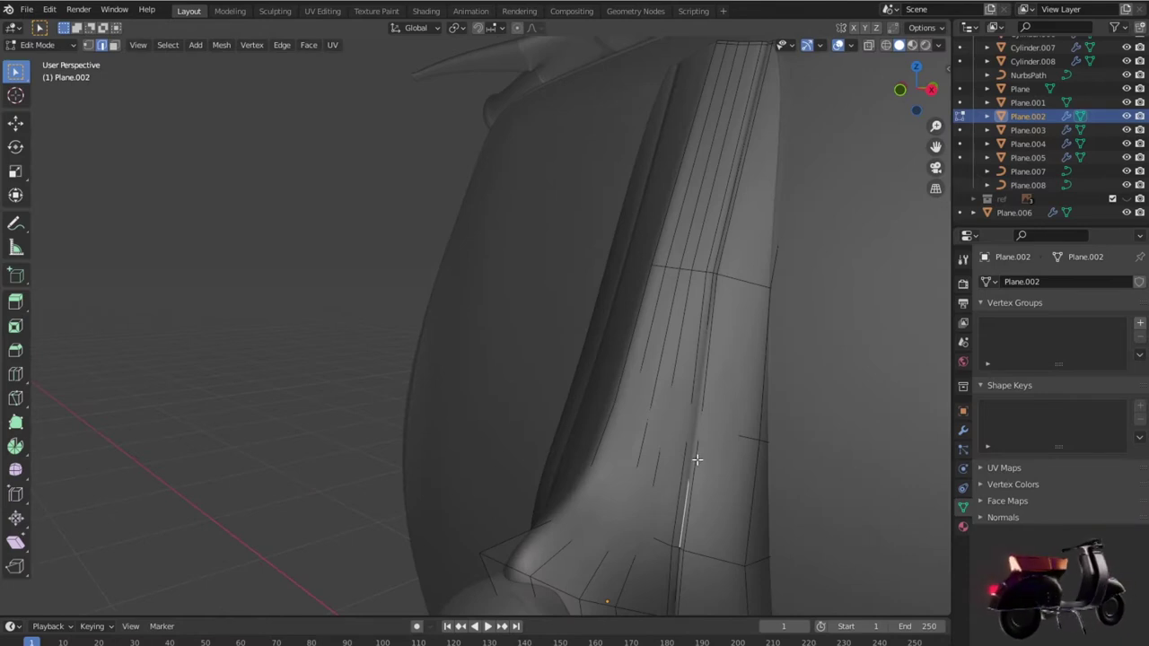
pyautogui.scroll(-4, 697, 459)
pyautogui.moveTo(605, 440); pyautogui.dragTo(705, 461, button='middle')
pyautogui.scroll(3, 687, 423)
pyautogui.scroll(-3, 689, 424)
pyautogui.moveTo(689, 424); pyautogui.dragTo(556, 418, button='middle')
pyautogui.scroll(2, 562, 419)
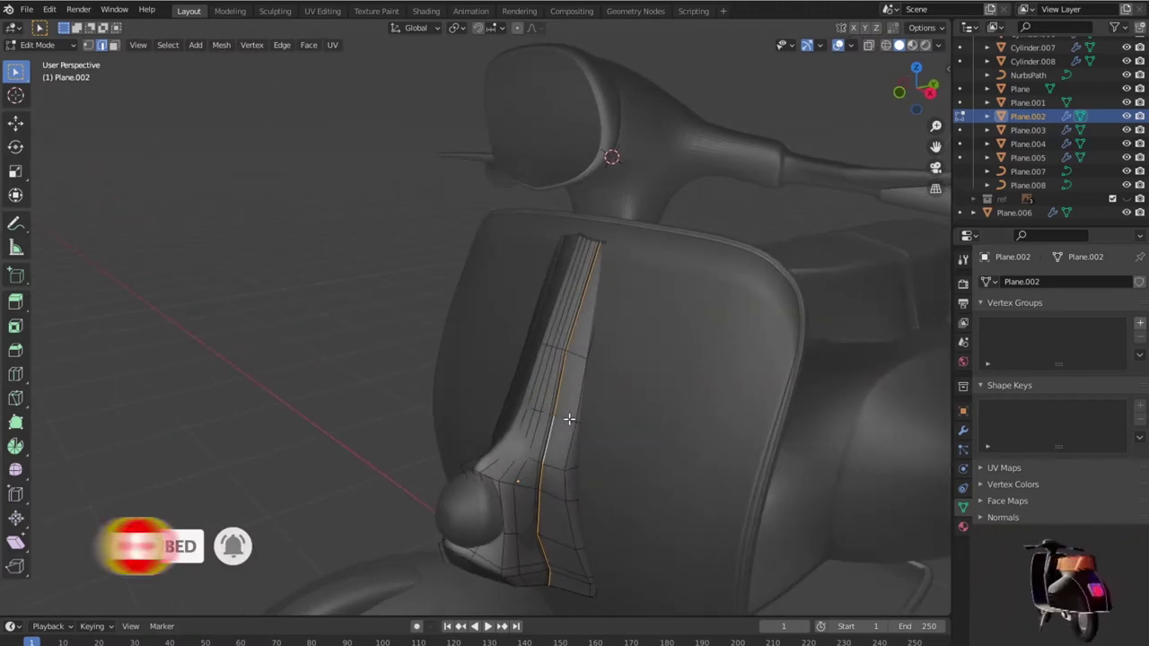
pyautogui.moveTo(569, 415)
pyautogui.mouseDown(button='middle')
pyautogui.moveTo(570, 440)
pyautogui.moveTo(525, 417)
pyautogui.mouseUp(button='middle')
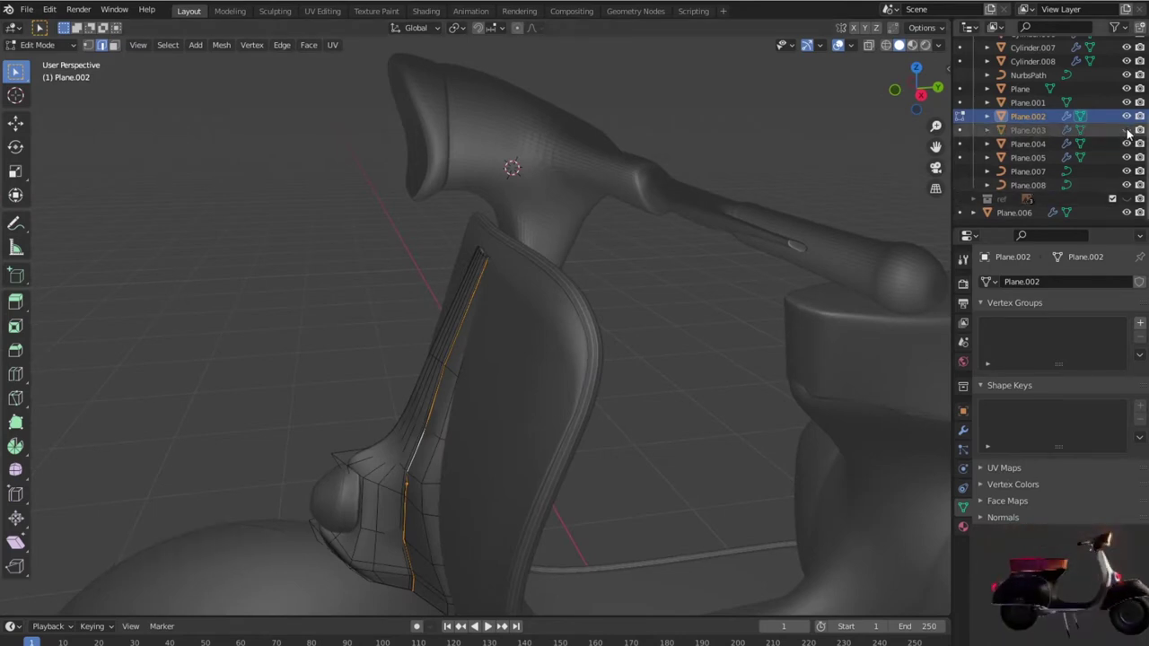
# Step: Hide Plane.004, Plane.008, Plane.001 and Plane, then leave Edit Mode
pyautogui.click(1126, 144)
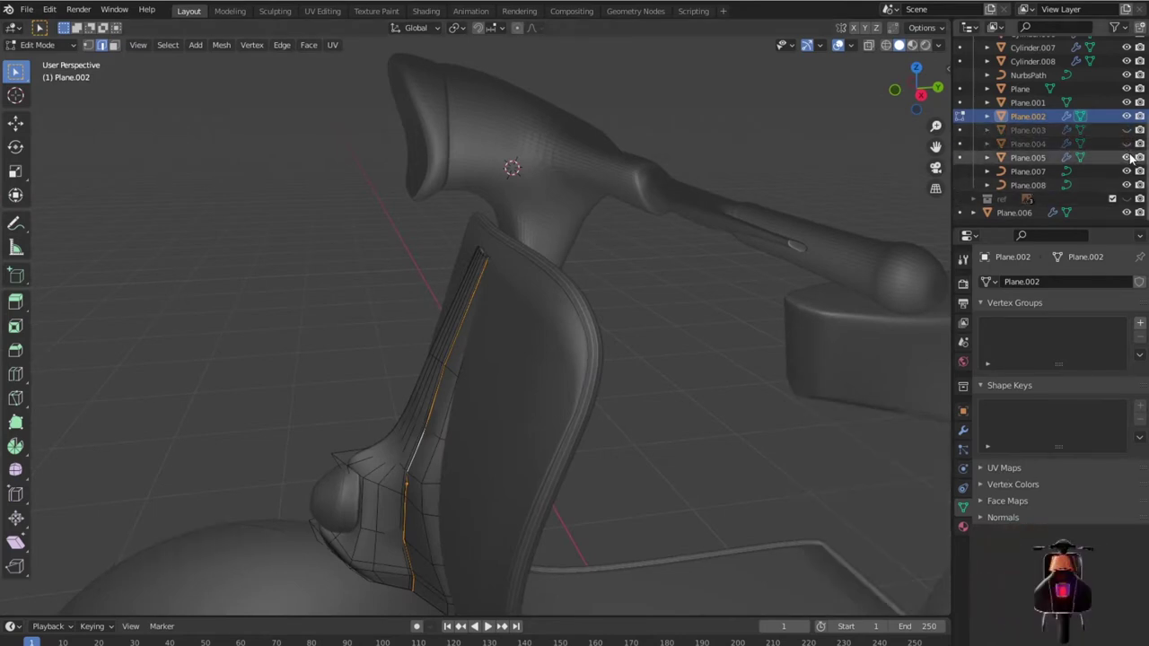
pyautogui.click(1126, 185)
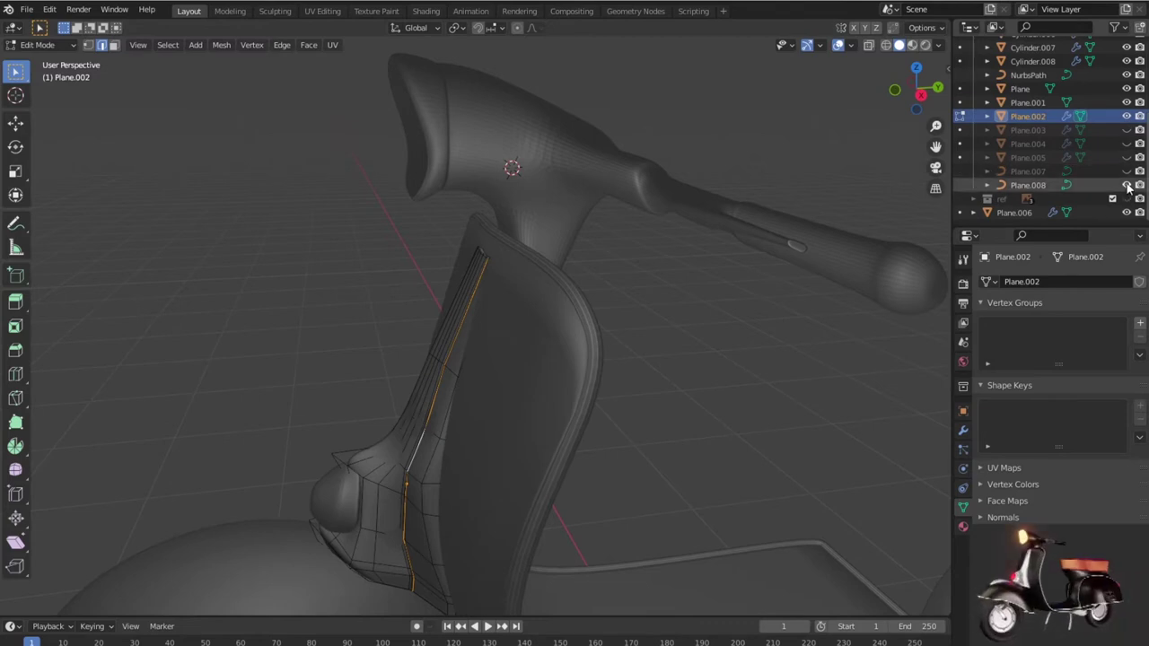
pyautogui.click(1126, 102)
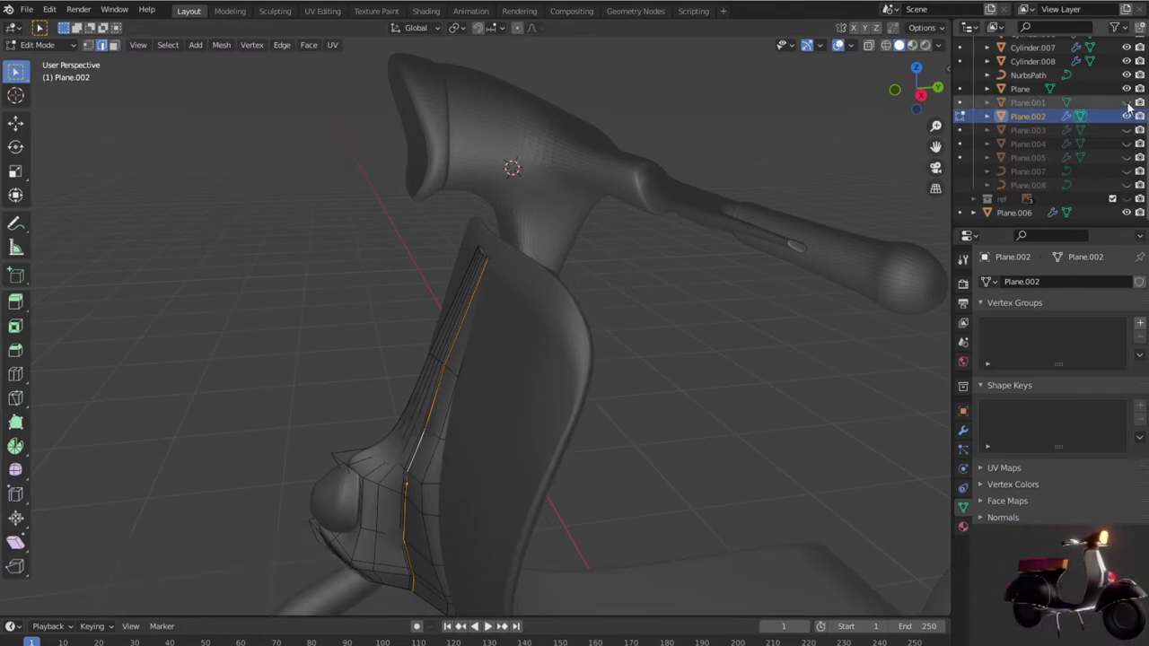
pyautogui.click(1126, 89)
pyautogui.moveTo(608, 377)
pyautogui.mouseDown(button='middle')
pyautogui.moveTo(500, 321)
pyautogui.moveTo(466, 318)
pyautogui.moveTo(593, 333)
pyautogui.mouseUp(button='middle')
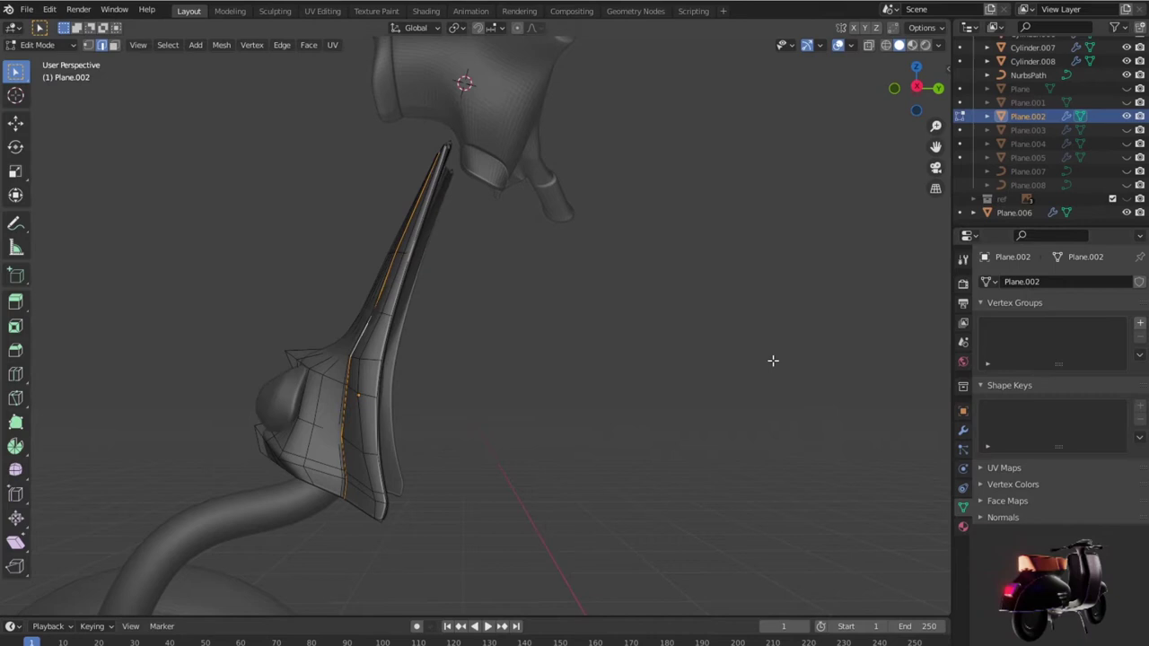
pyautogui.press('Tab')
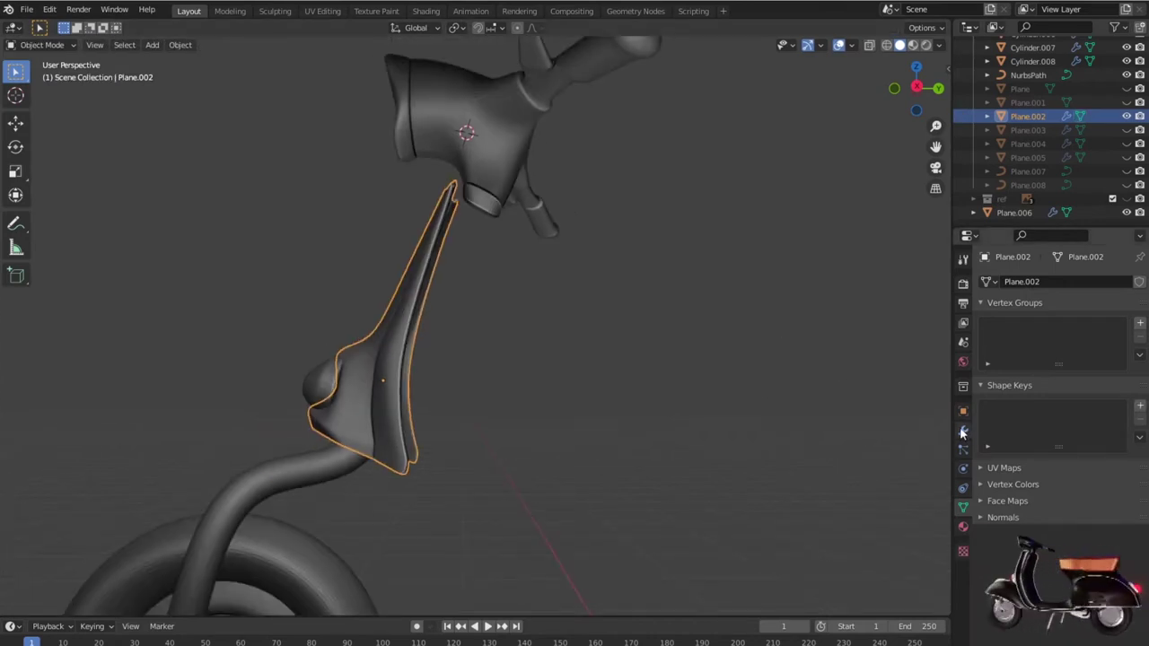
# Step: Move Mirror to the end of Plane.002's stack and apply Subdivision and Solidify
pyautogui.click(963, 430)
pyautogui.click(1110, 307)
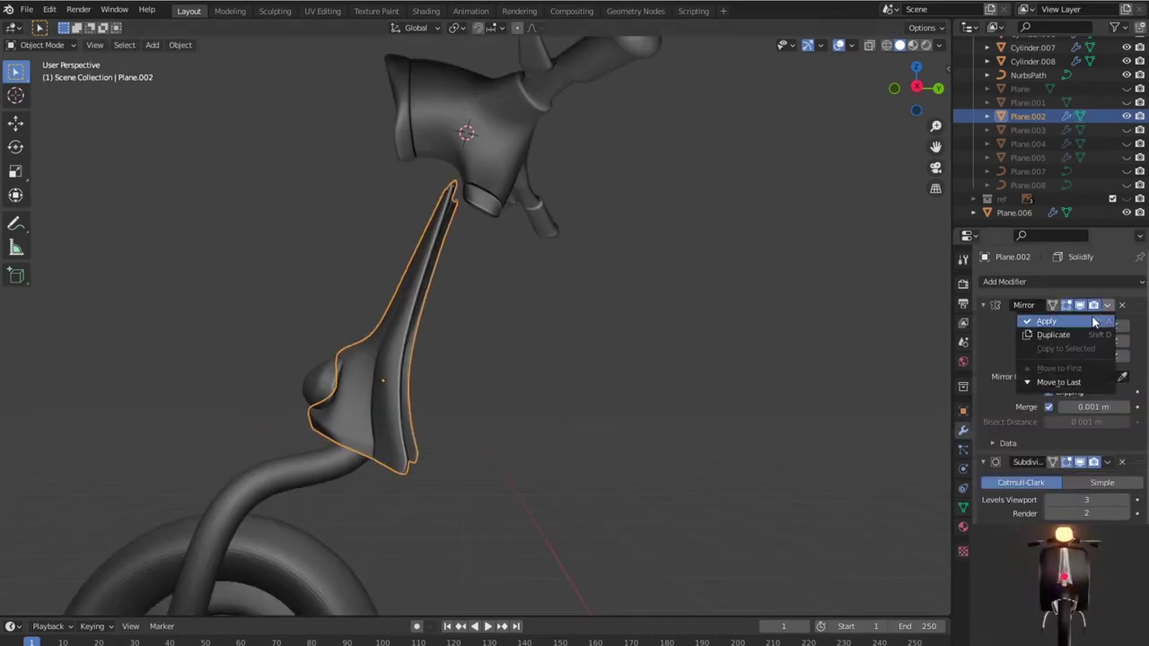
pyautogui.click(1059, 382)
pyautogui.click(1110, 307)
pyautogui.click(1093, 321)
pyautogui.click(1109, 305)
pyautogui.click(1091, 321)
# Step: Enter Edit Mode on the steering-column shell and inspect its seam edges
pyautogui.moveTo(475, 469)
pyautogui.mouseDown(button='middle')
pyautogui.moveTo(544, 484)
pyautogui.moveTo(526, 472)
pyautogui.moveTo(613, 467)
pyautogui.moveTo(536, 446)
pyautogui.moveTo(592, 450)
pyautogui.moveTo(657, 480)
pyautogui.moveTo(580, 462)
pyautogui.moveTo(723, 454)
pyautogui.moveTo(720, 392)
pyautogui.moveTo(674, 353)
pyautogui.moveTo(682, 487)
pyautogui.moveTo(628, 479)
pyautogui.moveTo(603, 434)
pyautogui.moveTo(631, 377)
pyautogui.moveTo(602, 403)
pyautogui.moveTo(674, 405)
pyautogui.moveTo(751, 432)
pyautogui.mouseUp(button='middle')
pyautogui.press('Tab')
pyautogui.scroll(4, 579, 460)
pyautogui.scroll(-3, 632, 444)
pyautogui.scroll(1, 751, 432)
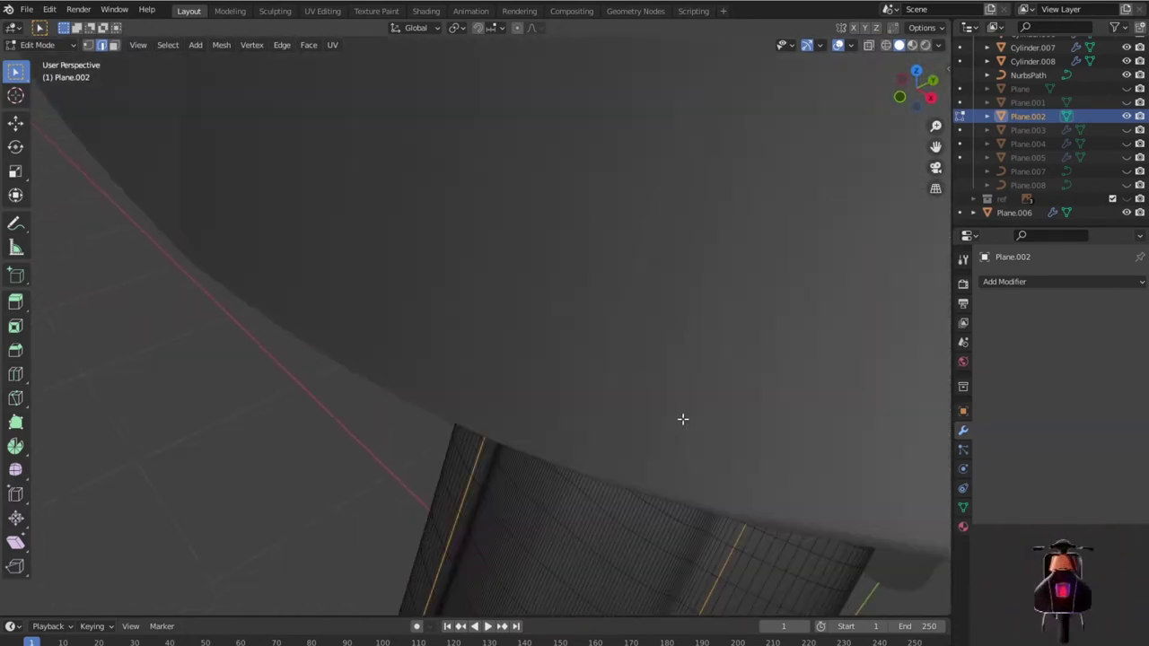
pyautogui.scroll(-2, 682, 418)
pyautogui.scroll(-2, 674, 403)
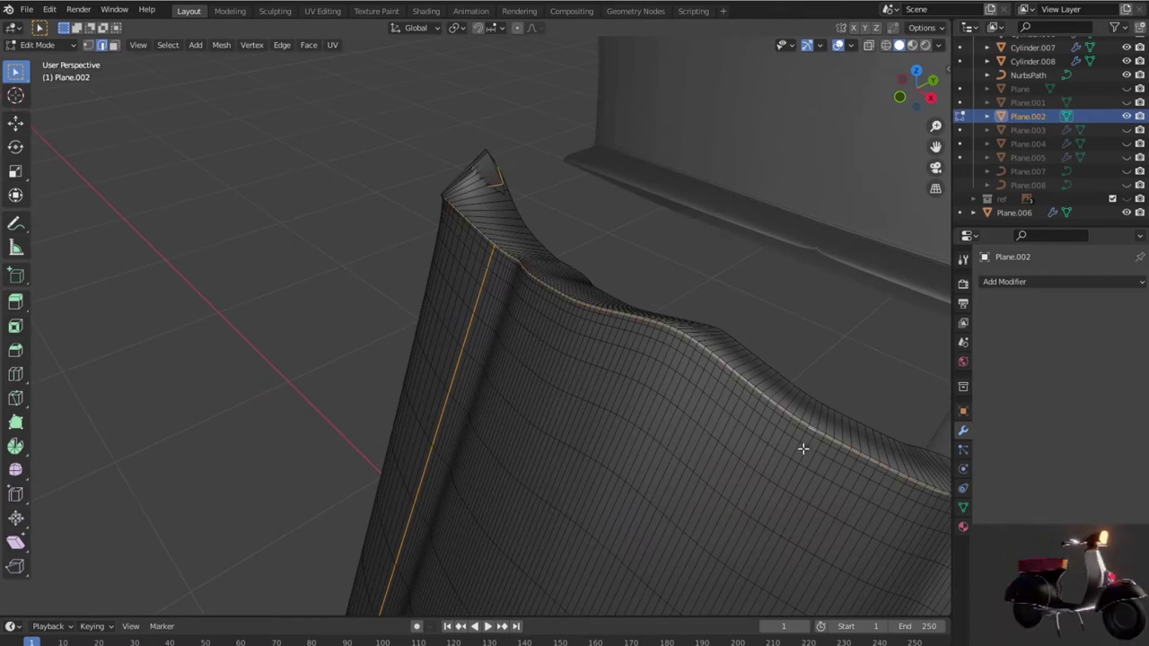
pyautogui.scroll(-3, 802, 448)
pyautogui.scroll(5, 675, 422)
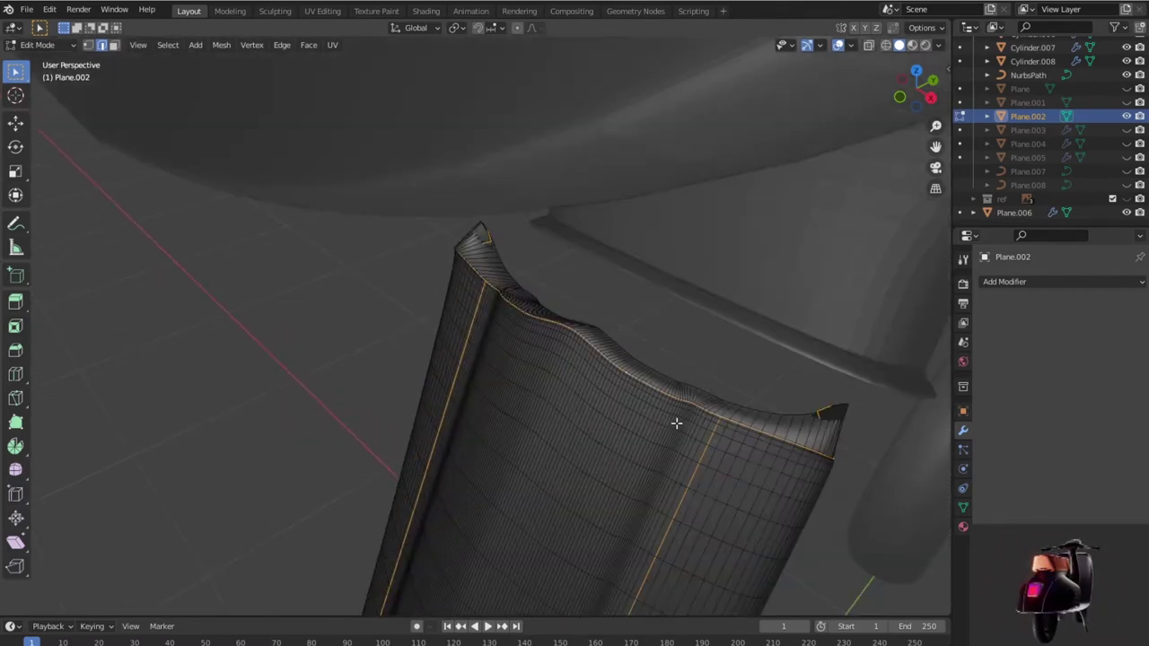
pyautogui.scroll(2, 719, 431)
pyautogui.scroll(-2, 719, 431)
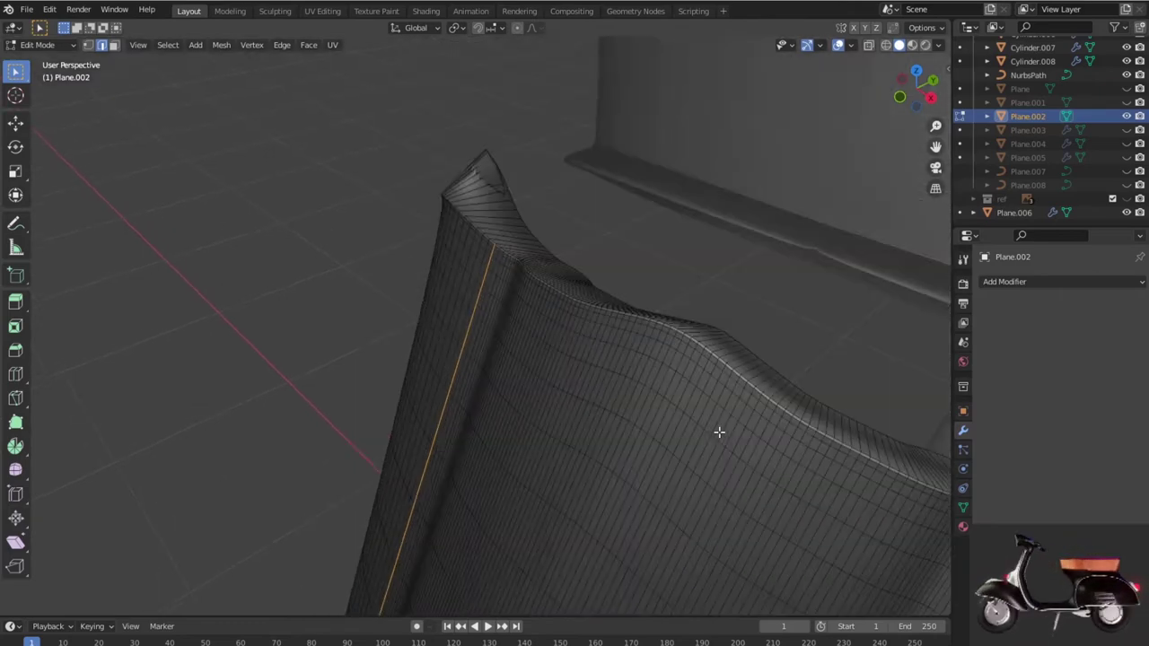
pyautogui.scroll(-2, 719, 431)
pyautogui.scroll(-3, 718, 431)
pyautogui.scroll(-4, 575, 474)
pyautogui.scroll(1, 569, 457)
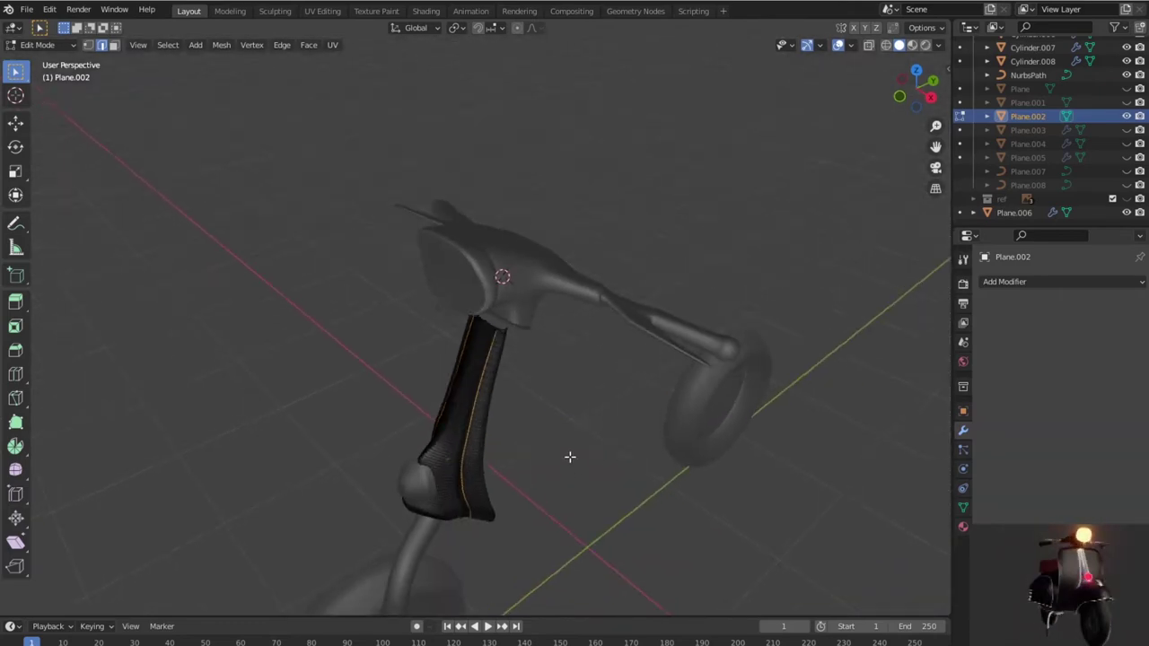
pyautogui.scroll(2, 566, 441)
pyautogui.scroll(1, 567, 442)
pyautogui.scroll(1, 568, 442)
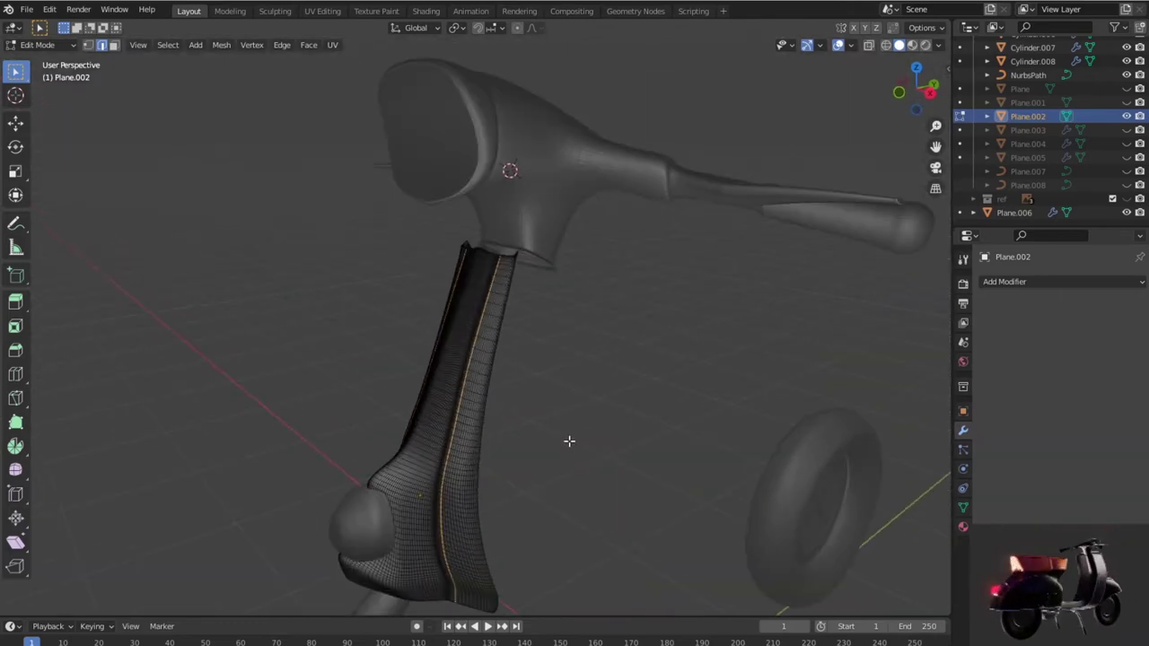
# Step: Separate the selected seam strips into a new object, Plane.009, and exit Edit Mode
pyautogui.press('p')
pyautogui.click(568, 440)
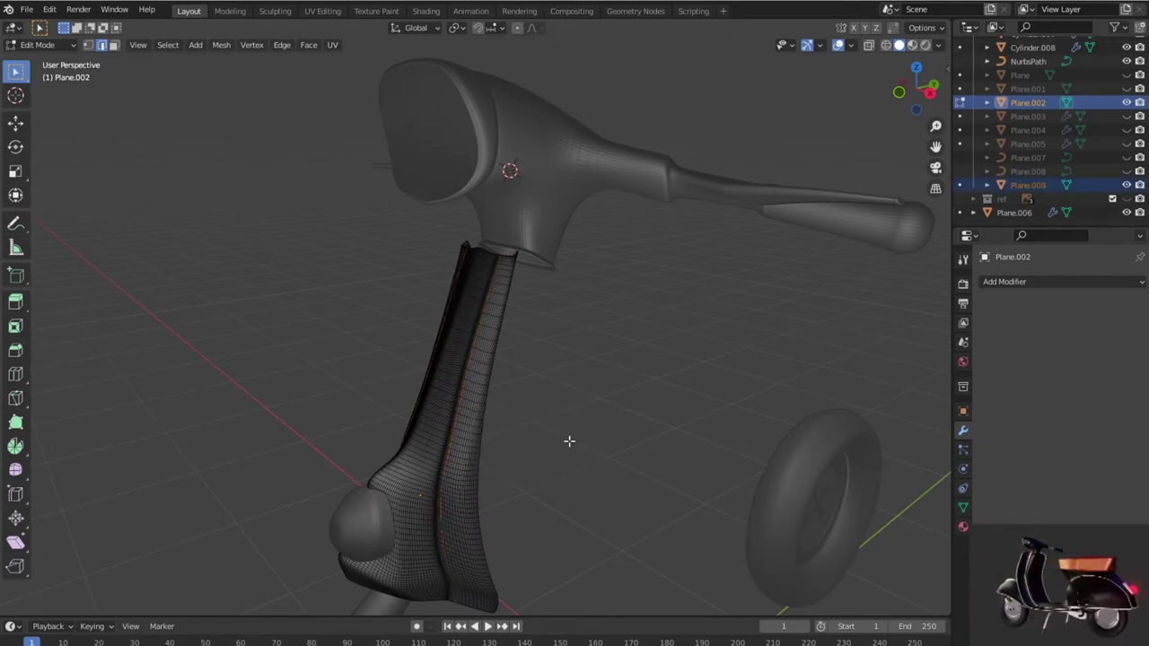
pyautogui.scroll(2, 569, 441)
pyautogui.press('Tab')
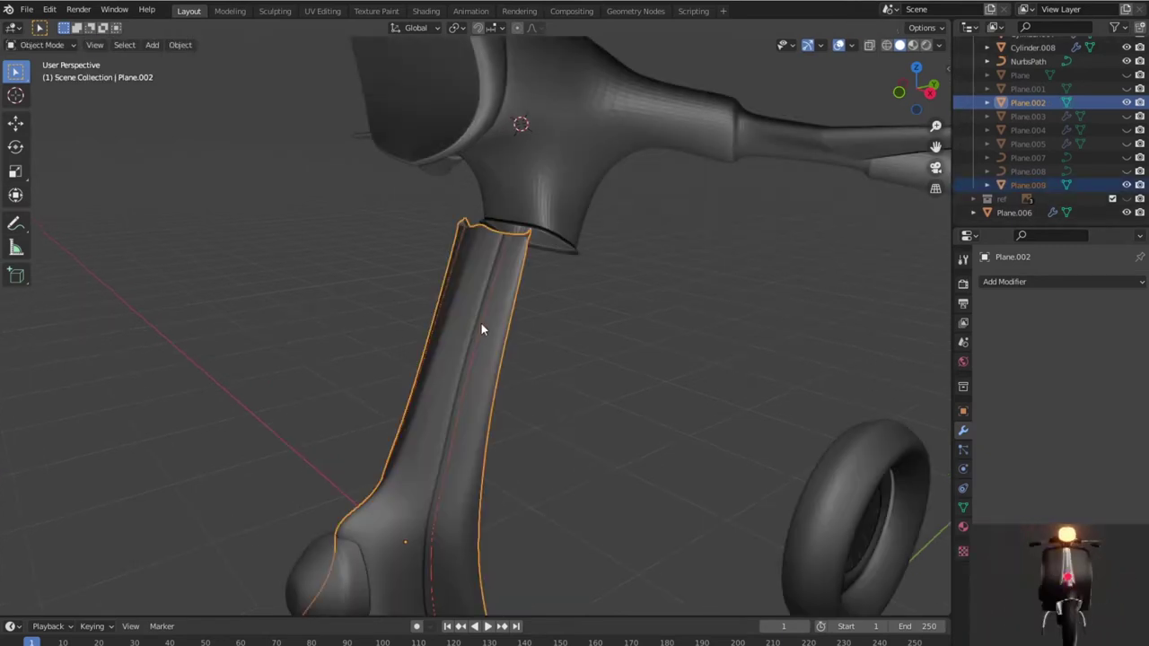
# Step: Convert the Plane.009 seam strips to a curve with a 0.01 m bevel depth
pyautogui.click(481, 328)
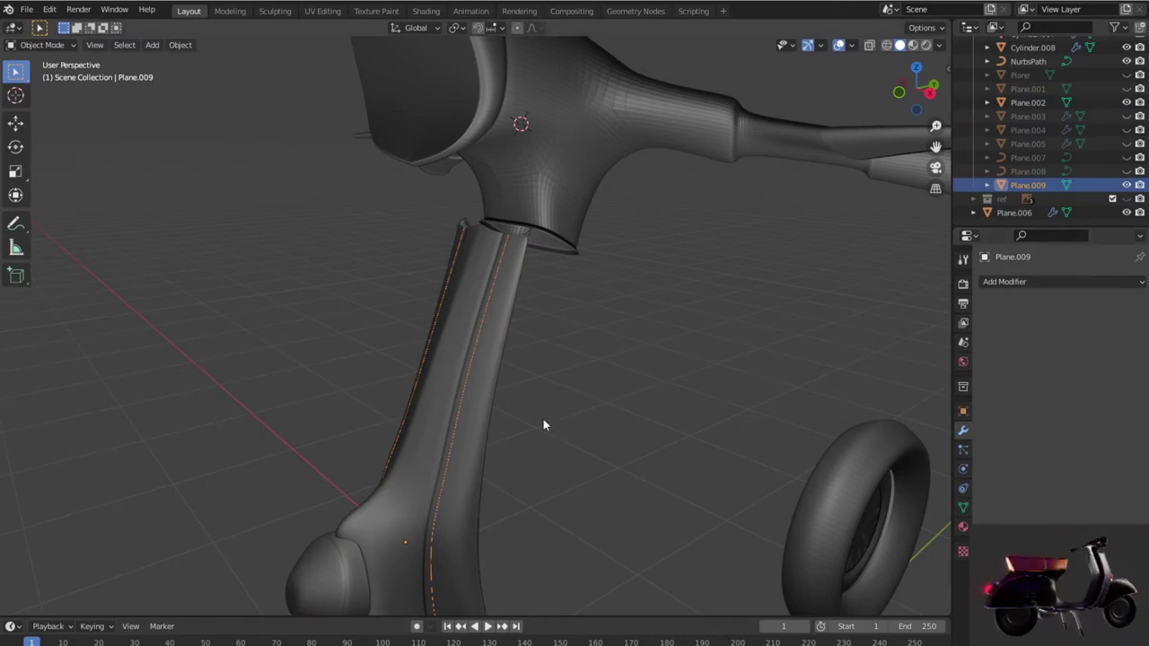
pyautogui.rightClick(464, 370)
pyautogui.click(525, 368)
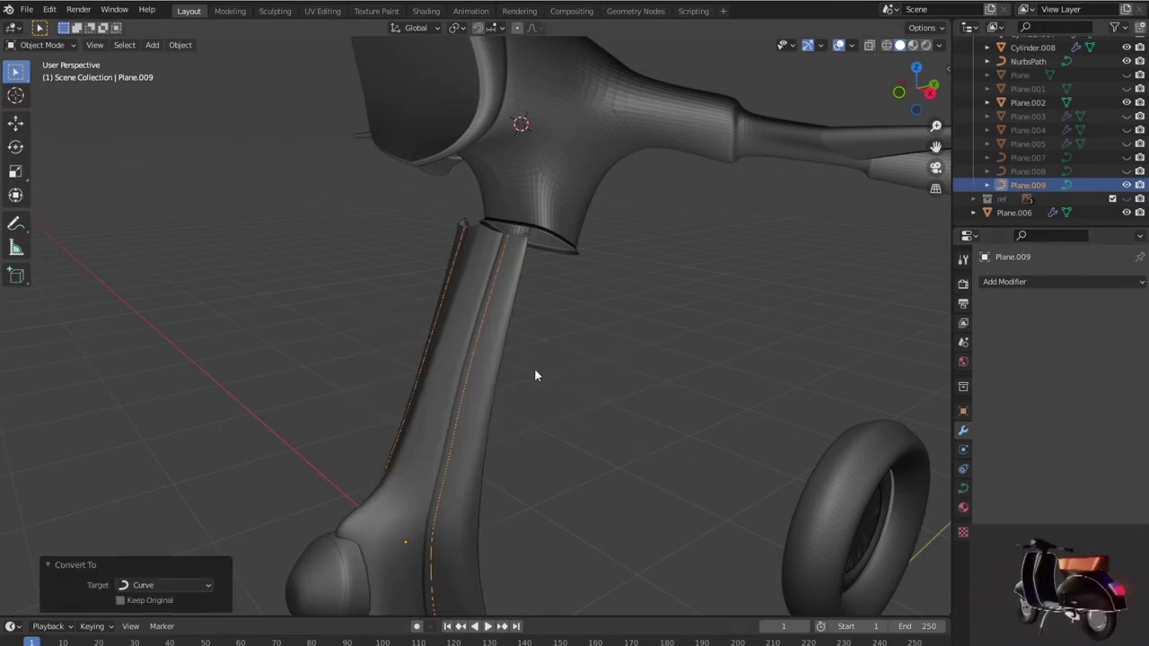
pyautogui.click(962, 489)
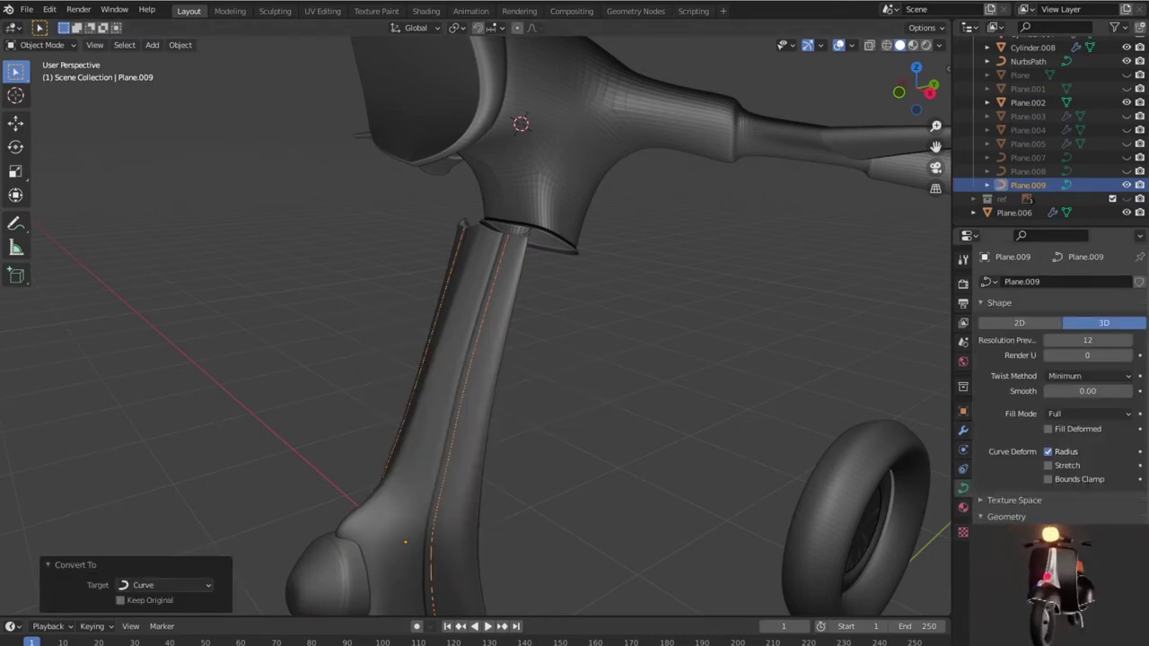
pyautogui.scroll(-4, 1050, 404)
pyautogui.click(1128, 518)
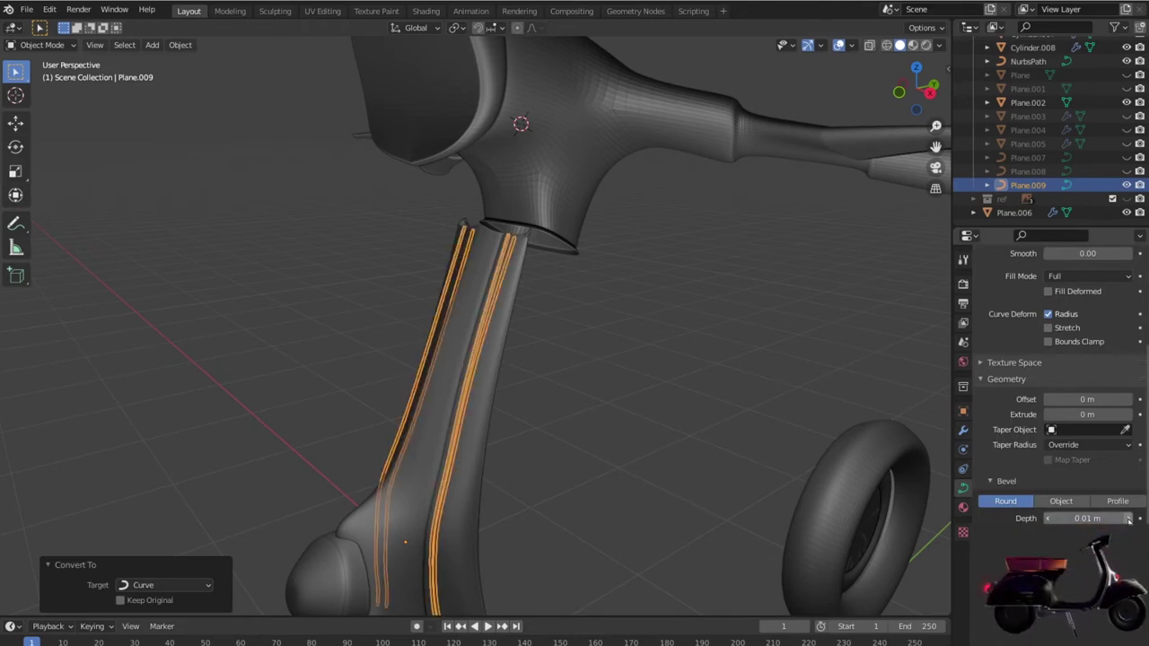
# Step: Inspect the steering-column piping and raise its bevel depth to 0.03 m
pyautogui.scroll(-3, 653, 432)
pyautogui.scroll(-2, 639, 433)
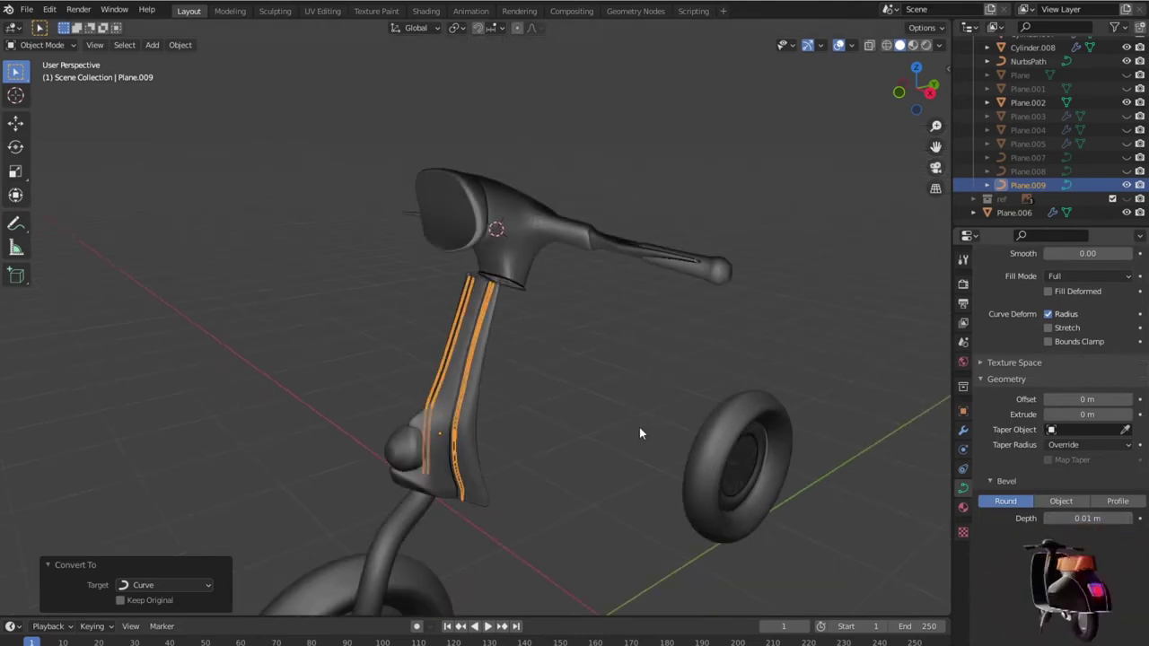
pyautogui.click(639, 433)
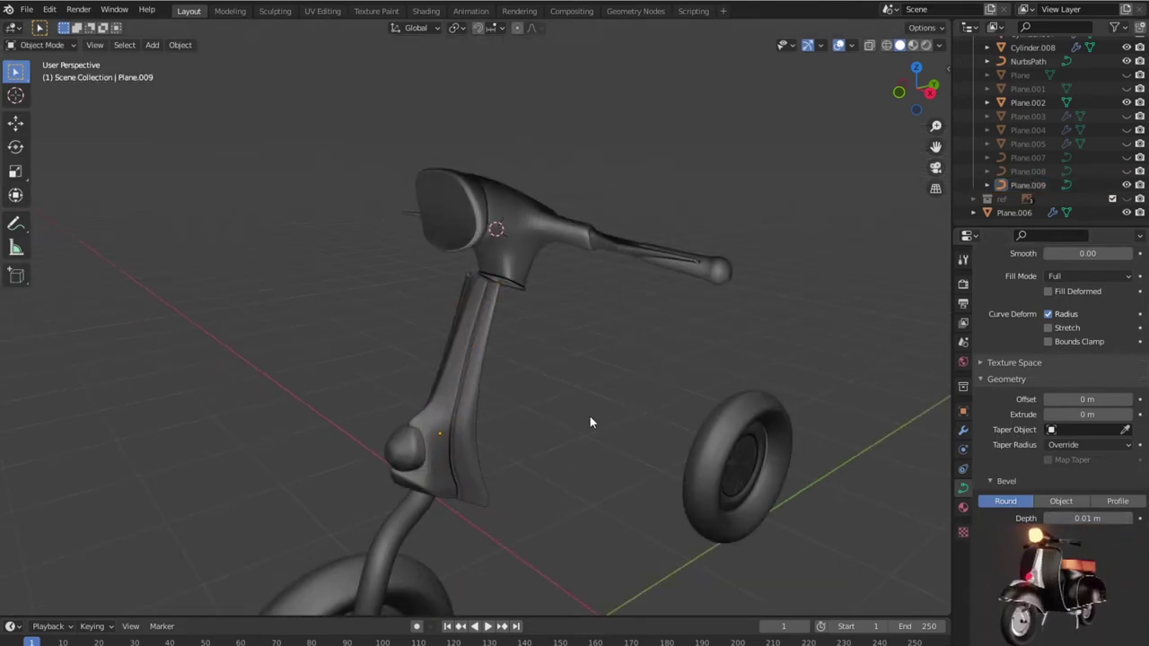
pyautogui.moveTo(579, 408); pyautogui.dragTo(615, 410, button='middle')
pyautogui.scroll(1, 613, 410)
pyautogui.scroll(3, 614, 406)
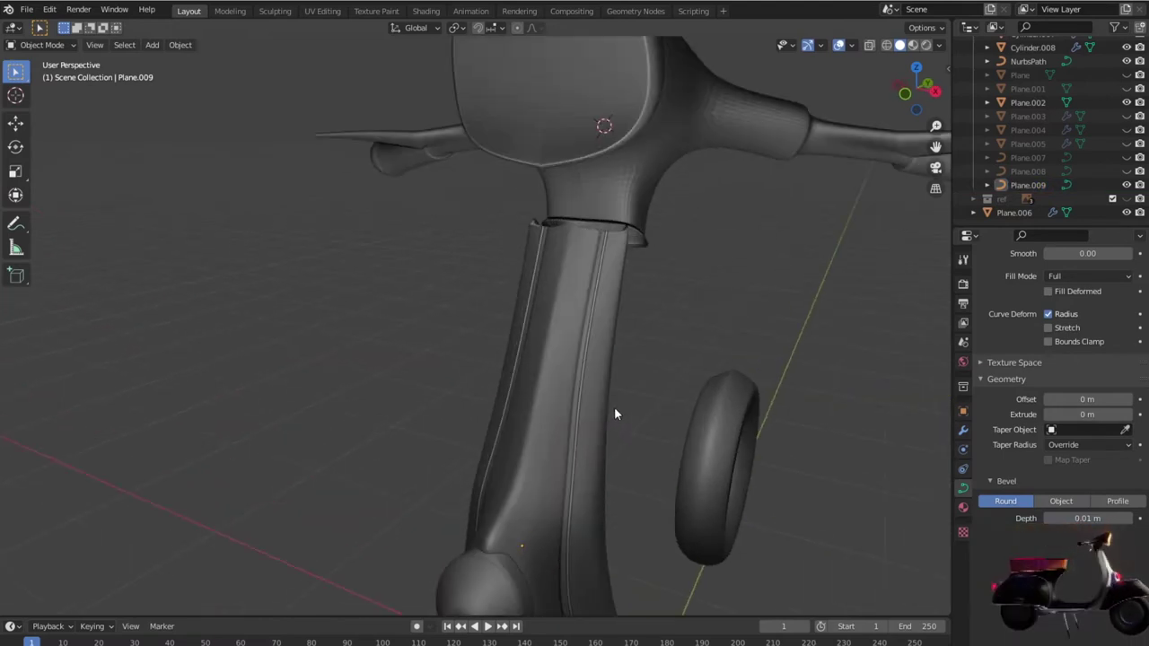
pyautogui.click(581, 388)
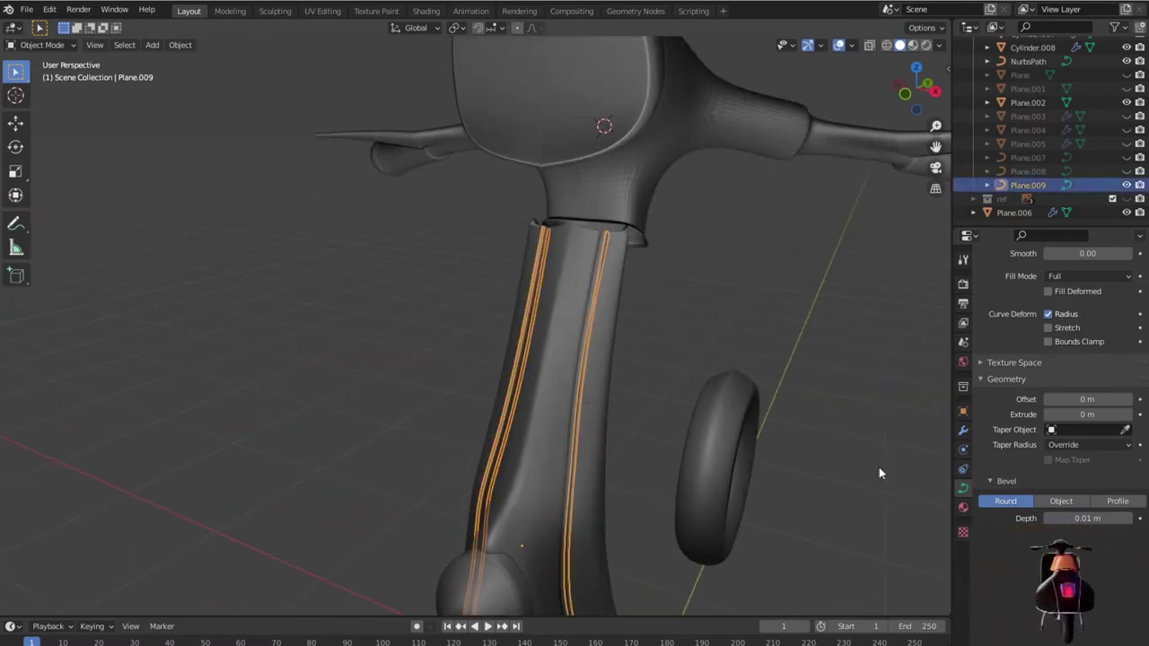
pyautogui.click(1128, 519)
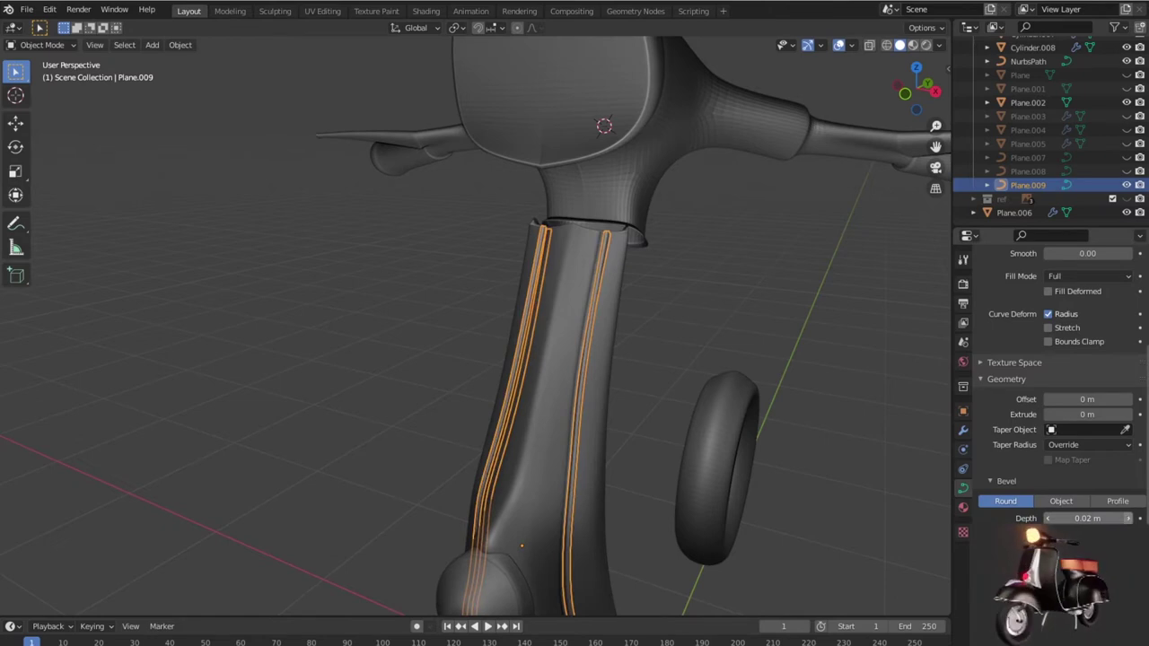
pyautogui.click(1129, 519)
# Step: Deselect the curves and orbit around the scooter to check the piping
pyautogui.click(670, 304)
pyautogui.scroll(-3, 643, 389)
pyautogui.moveTo(643, 389)
pyautogui.mouseDown(button='middle')
pyautogui.moveTo(590, 377)
pyautogui.moveTo(772, 389)
pyautogui.moveTo(656, 354)
pyautogui.moveTo(527, 368)
pyautogui.moveTo(442, 361)
pyautogui.moveTo(432, 349)
pyautogui.moveTo(466, 329)
pyautogui.moveTo(675, 386)
pyautogui.mouseUp(button='middle')
pyautogui.scroll(-3, 590, 378)
pyautogui.scroll(1, 628, 413)
pyautogui.scroll(3, 602, 429)
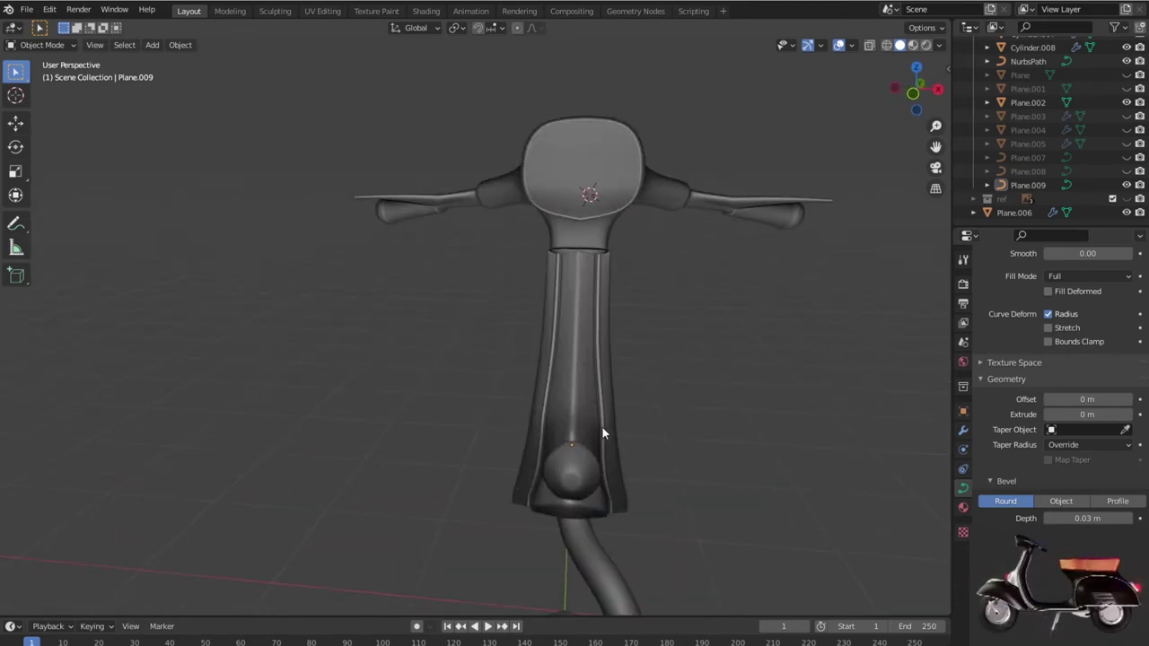
# Step: Unhide the Plane.008 frame curve, Plane.005 side panels and the Plane leg shield
pyautogui.scroll(2, 602, 429)
pyautogui.click(1126, 198)
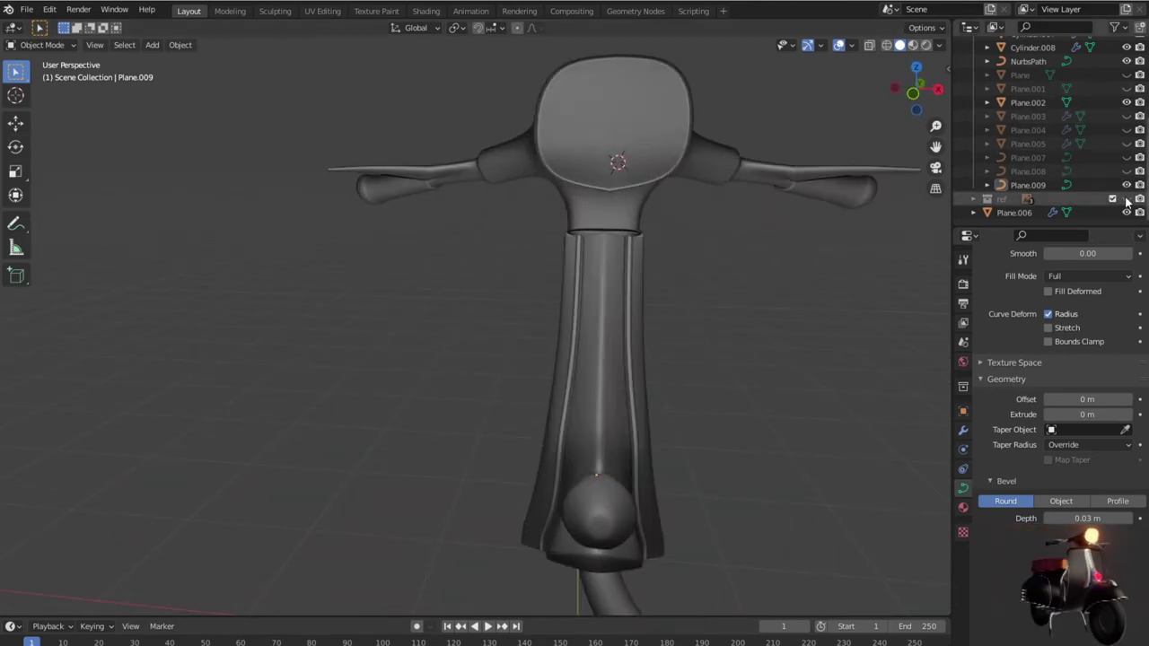
pyautogui.click(1126, 199)
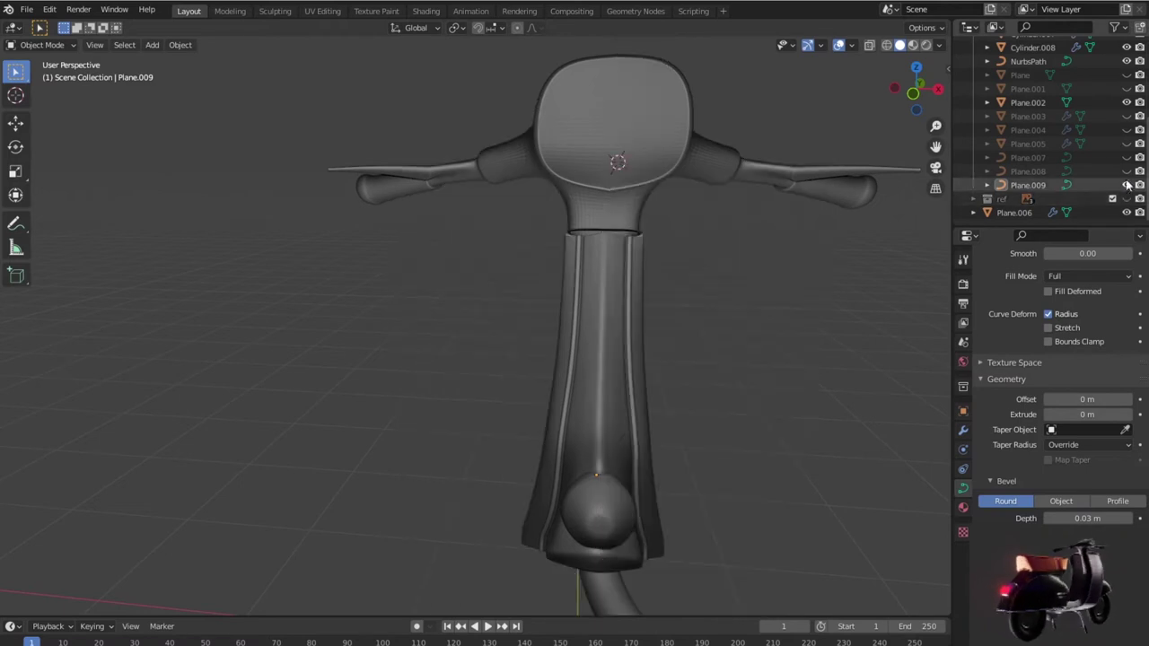
pyautogui.click(1126, 171)
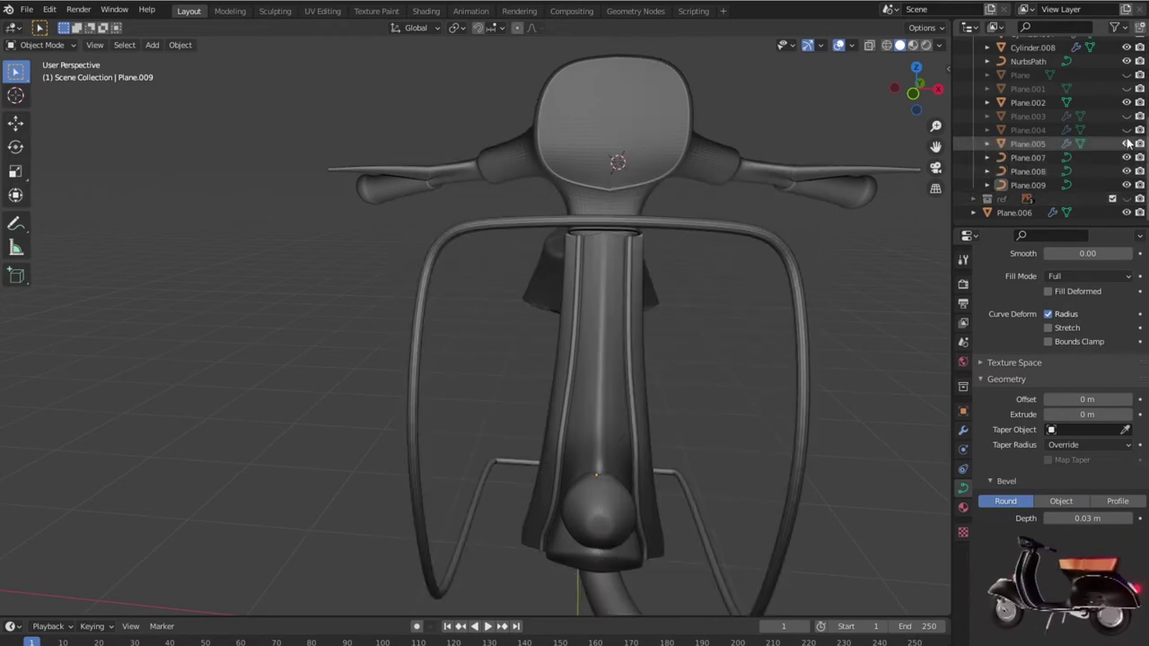
pyautogui.click(1126, 144)
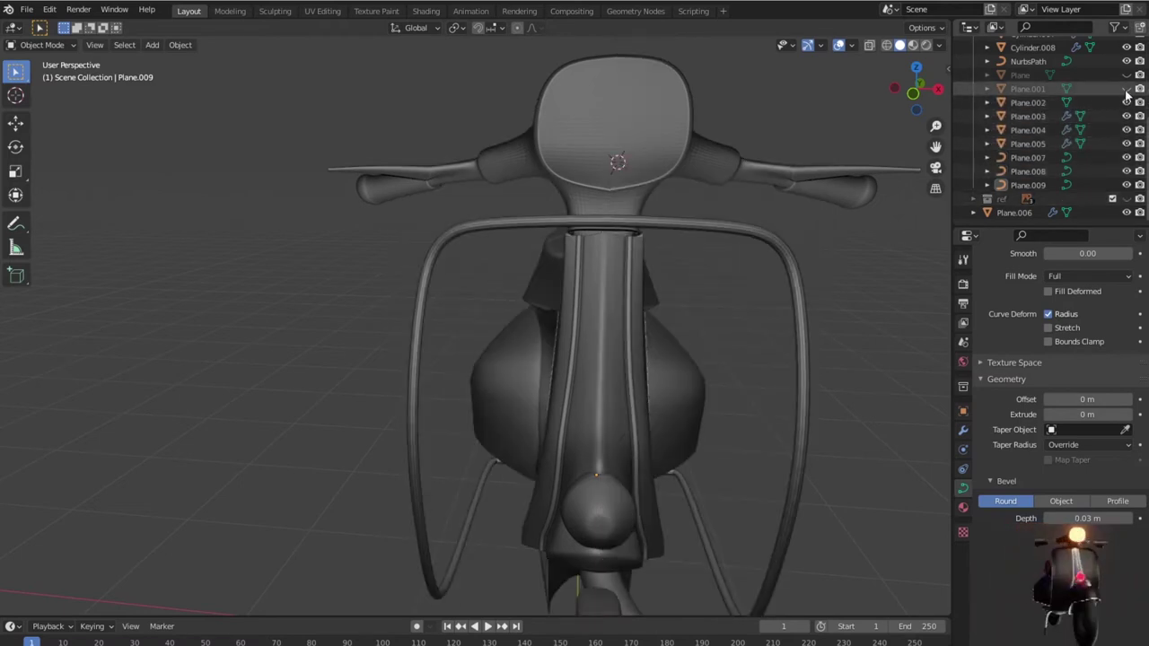
pyautogui.click(1126, 75)
pyautogui.scroll(-3, 811, 300)
pyautogui.scroll(-2, 758, 342)
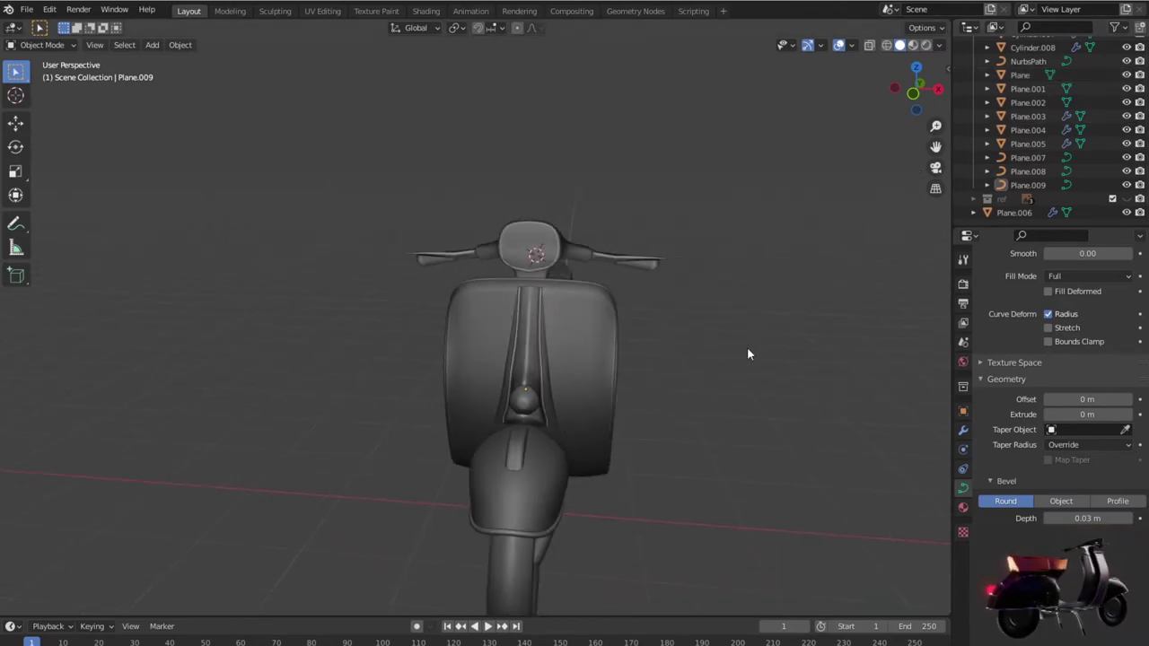
# Step: Orbit over the scooter, then put the handlebar Plane.006 into Edit Mode
pyautogui.moveTo(714, 414)
pyautogui.mouseDown(button='middle')
pyautogui.moveTo(598, 390)
pyautogui.moveTo(625, 376)
pyautogui.moveTo(607, 372)
pyautogui.moveTo(619, 377)
pyautogui.mouseUp(button='middle')
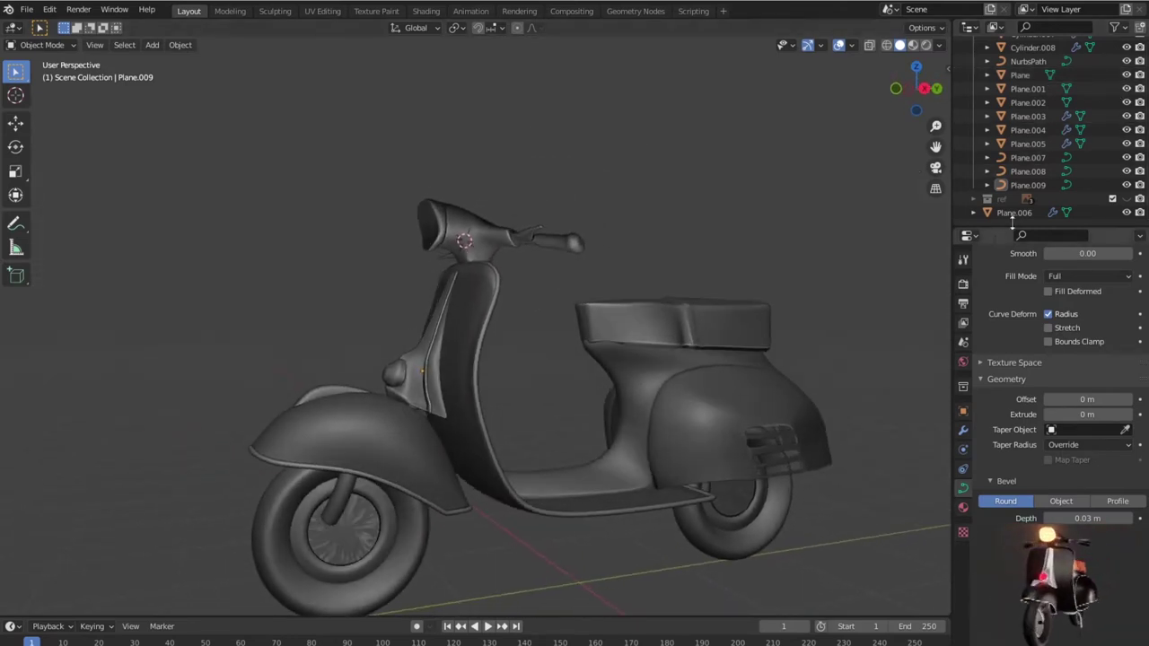
pyautogui.click(1112, 198)
pyautogui.click(1112, 199)
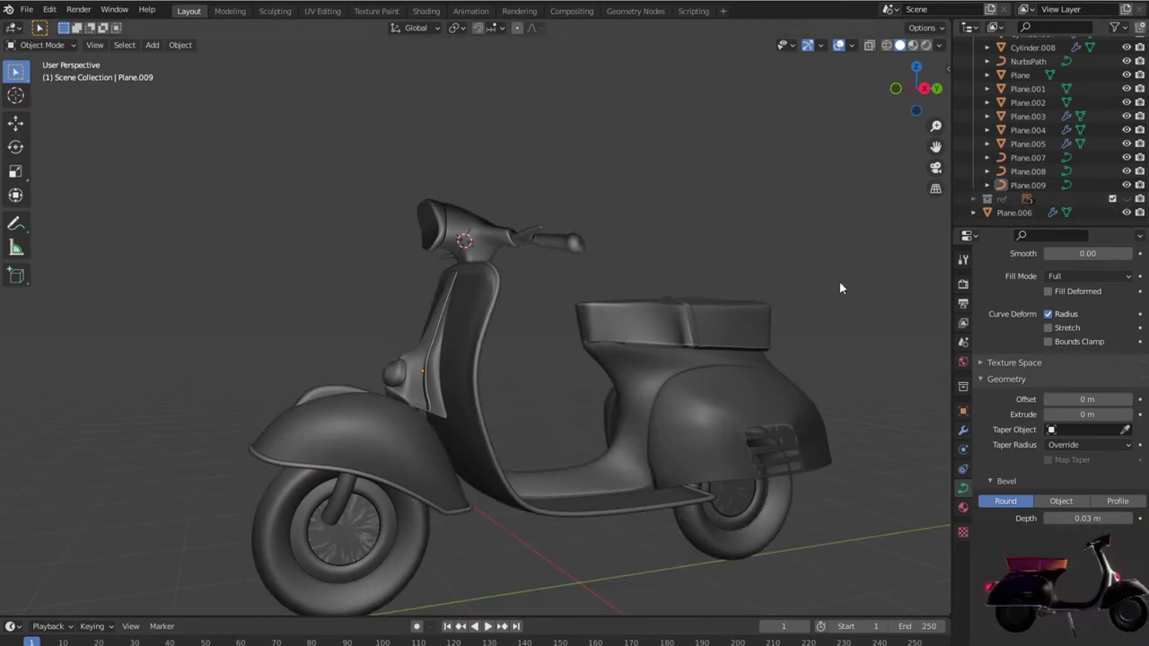
pyautogui.scroll(-1, 734, 312)
pyautogui.moveTo(636, 359)
pyautogui.mouseDown(button='middle')
pyautogui.moveTo(667, 385)
pyautogui.moveTo(577, 333)
pyautogui.moveTo(602, 344)
pyautogui.moveTo(594, 362)
pyautogui.mouseUp(button='middle')
pyautogui.click(594, 360)
pyautogui.press('Tab')
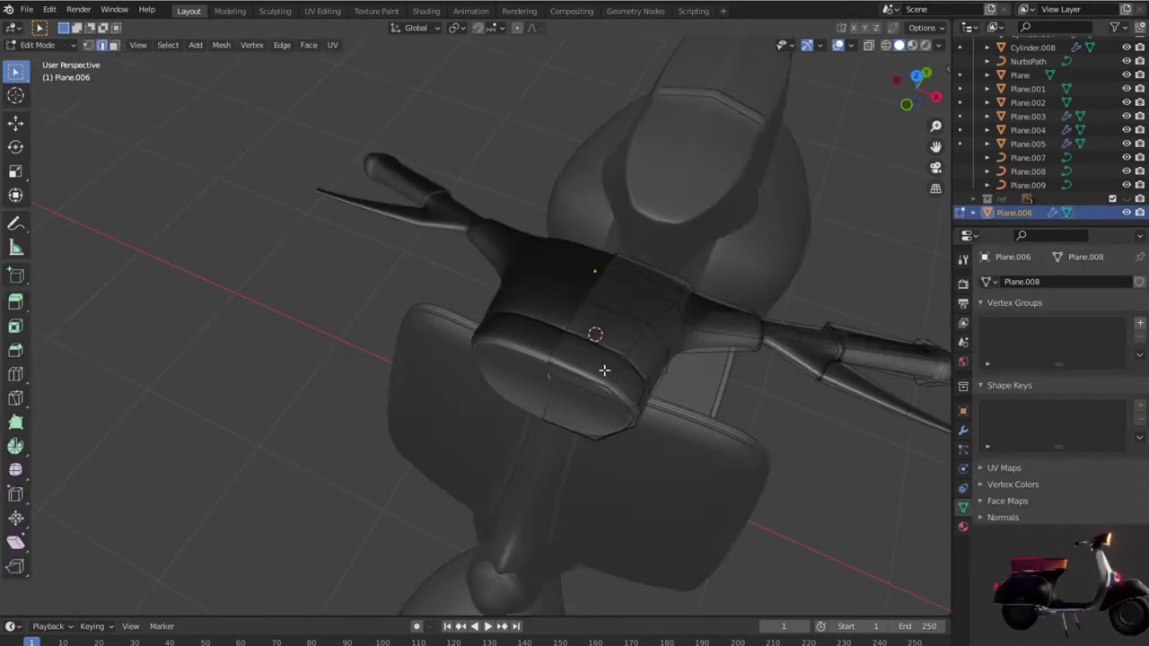
# Step: View the handlebar from the top with reference images shown, in wireframe
pyautogui.scroll(2, 607, 368)
pyautogui.moveTo(630, 371)
pyautogui.mouseDown(button='middle')
pyautogui.moveTo(531, 323)
pyautogui.moveTo(535, 351)
pyautogui.moveTo(559, 367)
pyautogui.moveTo(558, 397)
pyautogui.mouseUp(button='middle')
pyautogui.press('KP_7')
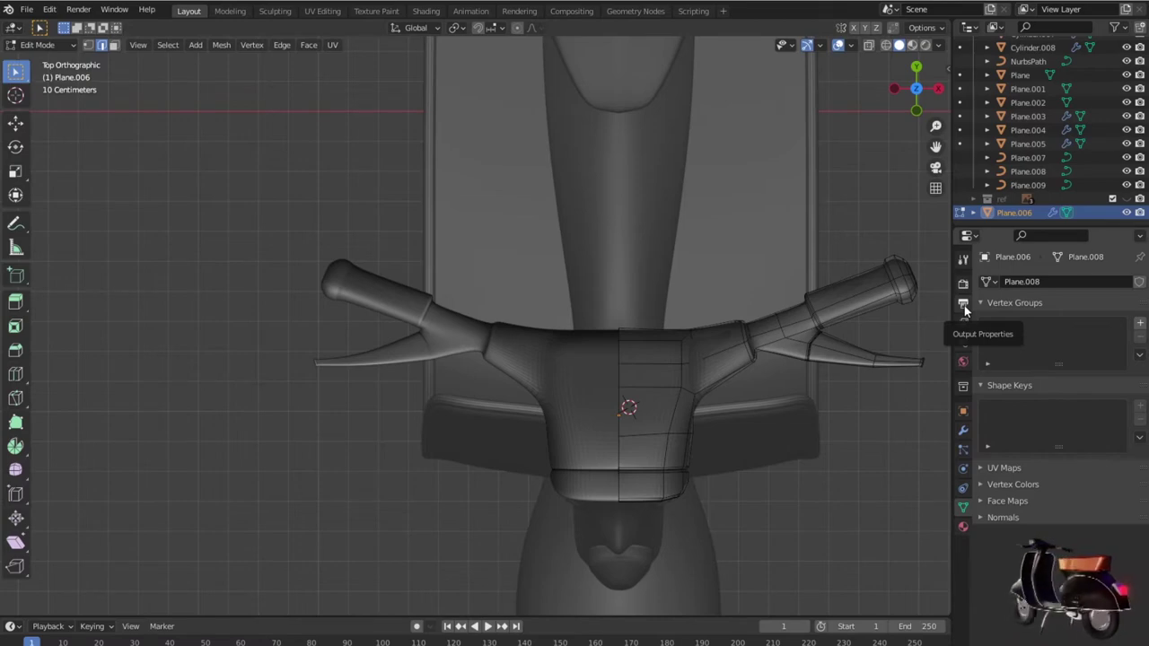
pyautogui.click(1127, 199)
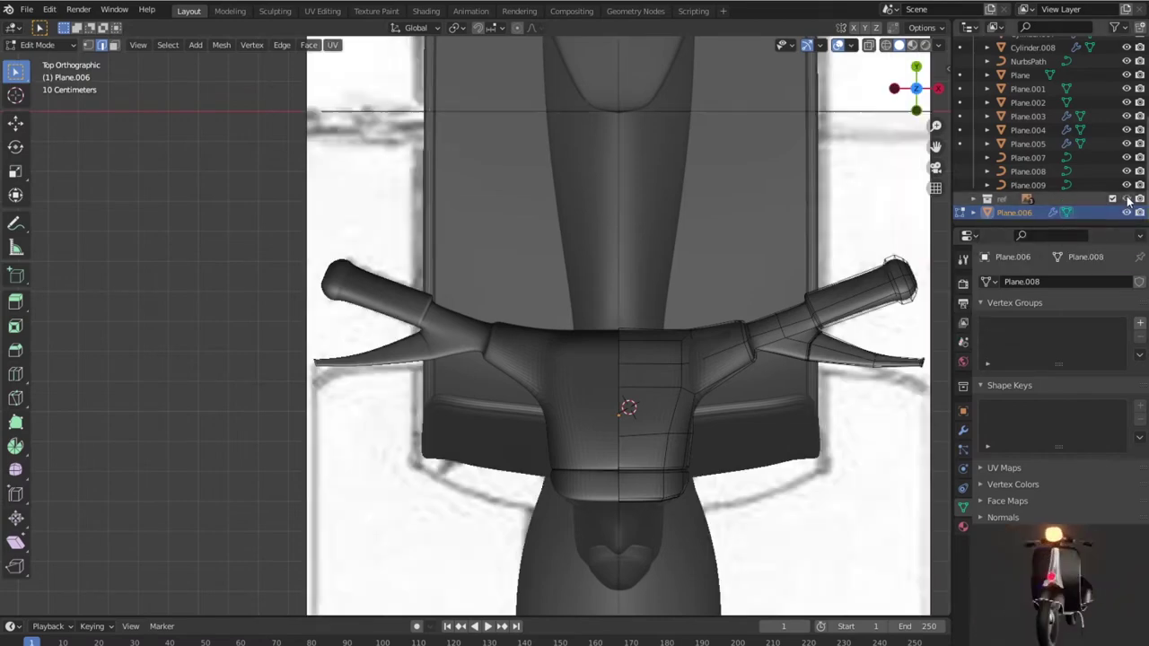
pyautogui.hotkey('shift', 'z')
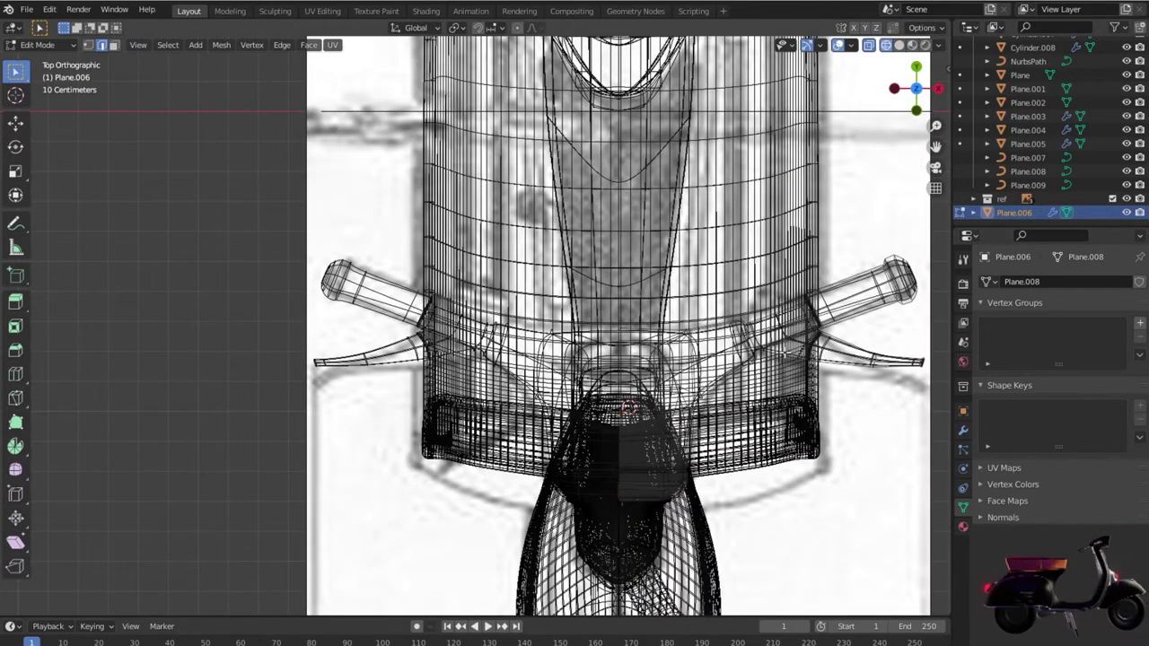
# Step: Return to solid shading, show the handlebar's modifiers and switch back to Object Mode
pyautogui.scroll(-3, 786, 352)
pyautogui.moveTo(792, 353)
pyautogui.mouseDown(button='middle')
pyautogui.moveTo(722, 308)
pyautogui.moveTo(705, 236)
pyautogui.mouseUp(button='middle')
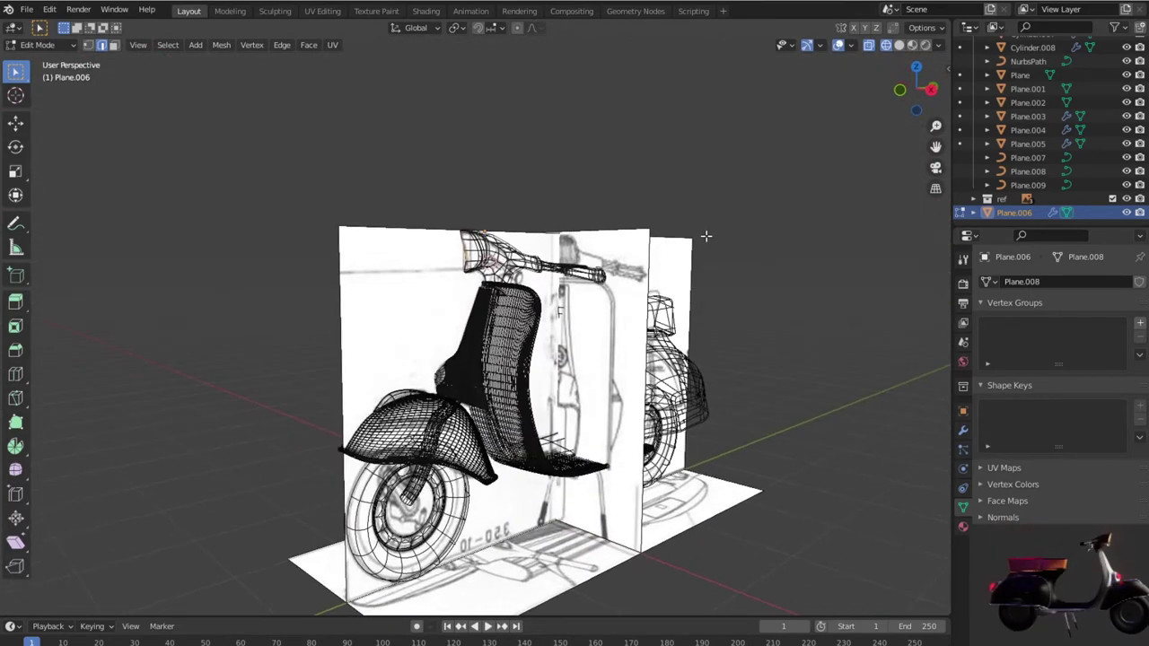
pyautogui.hotkey('shift', 'z')
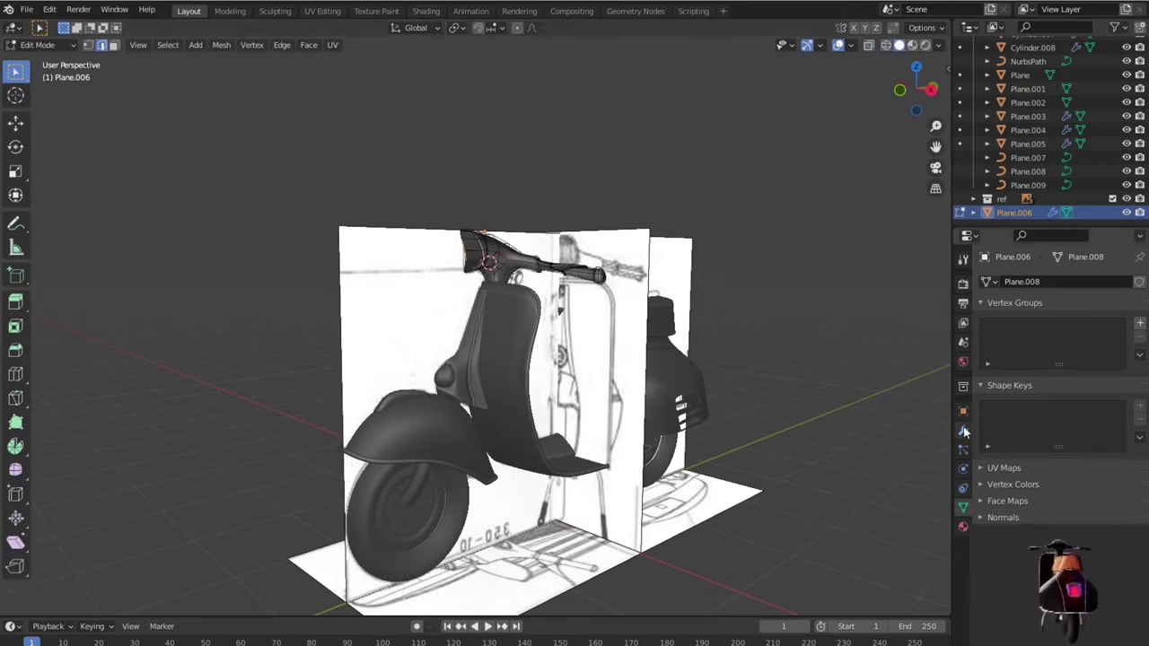
pyautogui.click(963, 430)
pyautogui.moveTo(628, 409); pyautogui.dragTo(734, 412, button='middle')
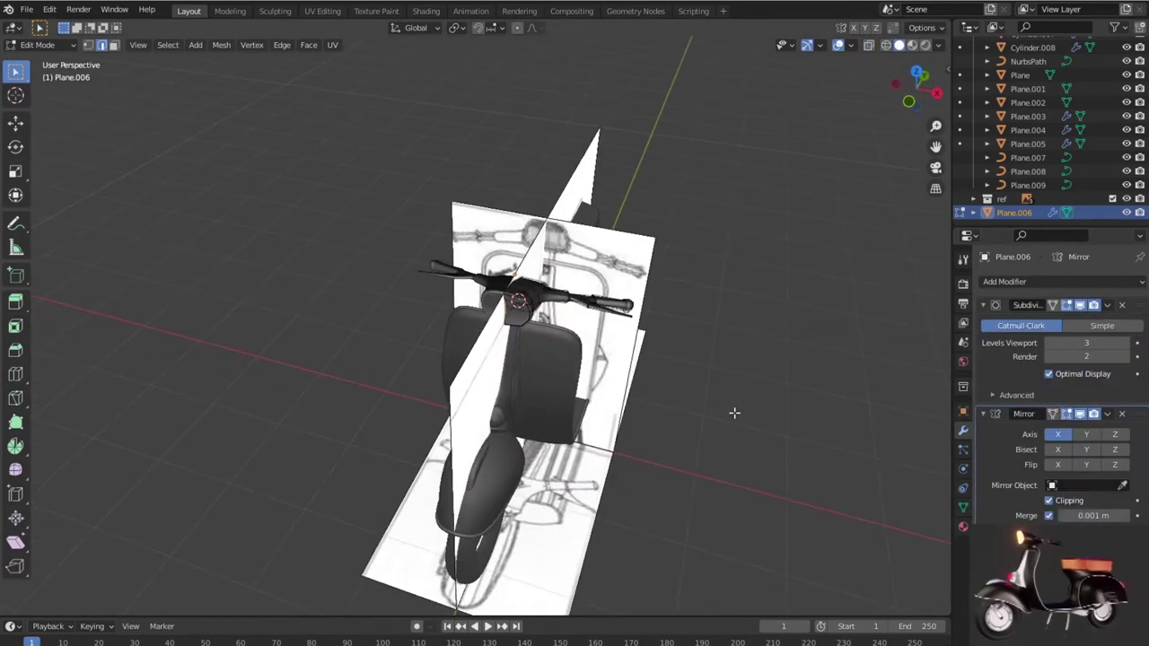
pyautogui.press('Tab')
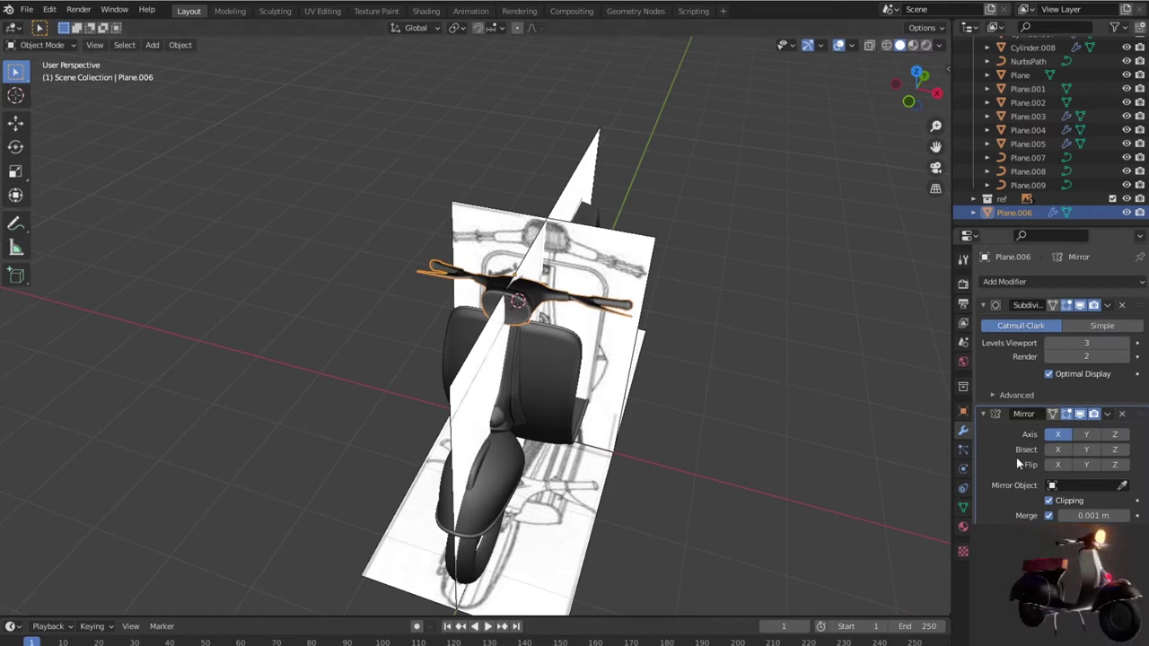
# Step: Delete the handlebar's Subdivision modifier and apply its Mirror modifier
pyautogui.click(1121, 306)
pyautogui.click(1107, 306)
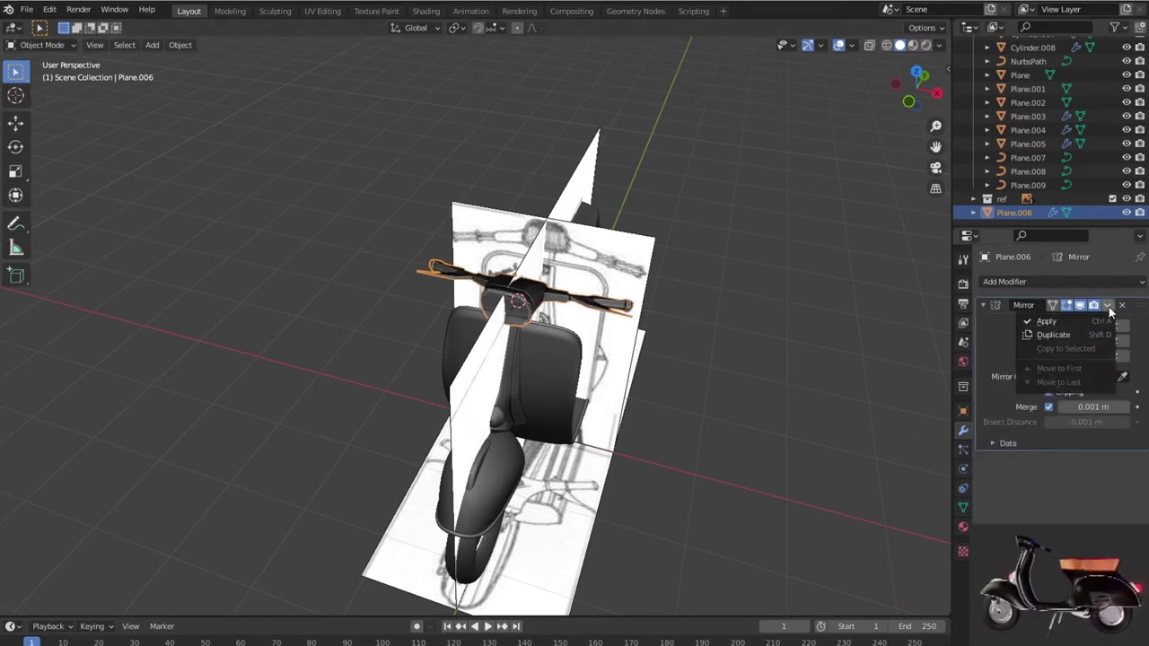
pyautogui.click(1089, 323)
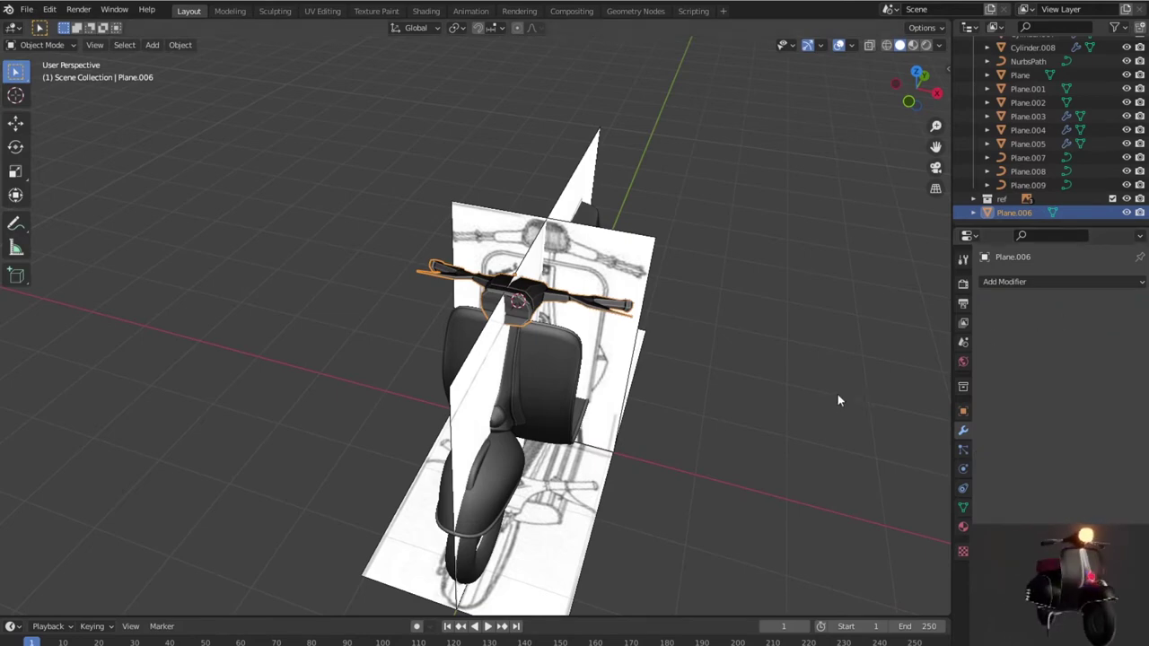
pyautogui.click(728, 429)
pyautogui.moveTo(729, 432); pyautogui.dragTo(674, 441, button='middle')
pyautogui.scroll(4, 574, 363)
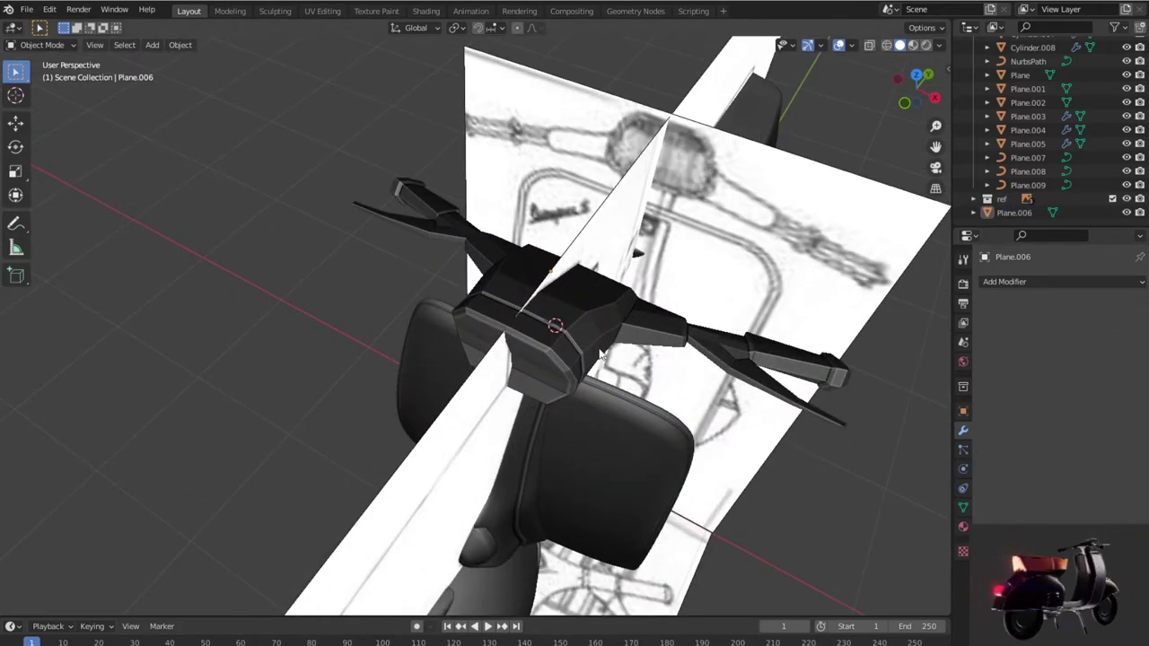
# Step: Briefly enter and leave Edit Mode on the handlebar to check its mesh
pyautogui.click(599, 354)
pyautogui.press('Tab')
pyautogui.moveTo(606, 357)
pyautogui.mouseDown(button='middle')
pyautogui.moveTo(676, 336)
pyautogui.moveTo(622, 373)
pyautogui.moveTo(607, 354)
pyautogui.mouseUp(button='middle')
pyautogui.press('Tab')
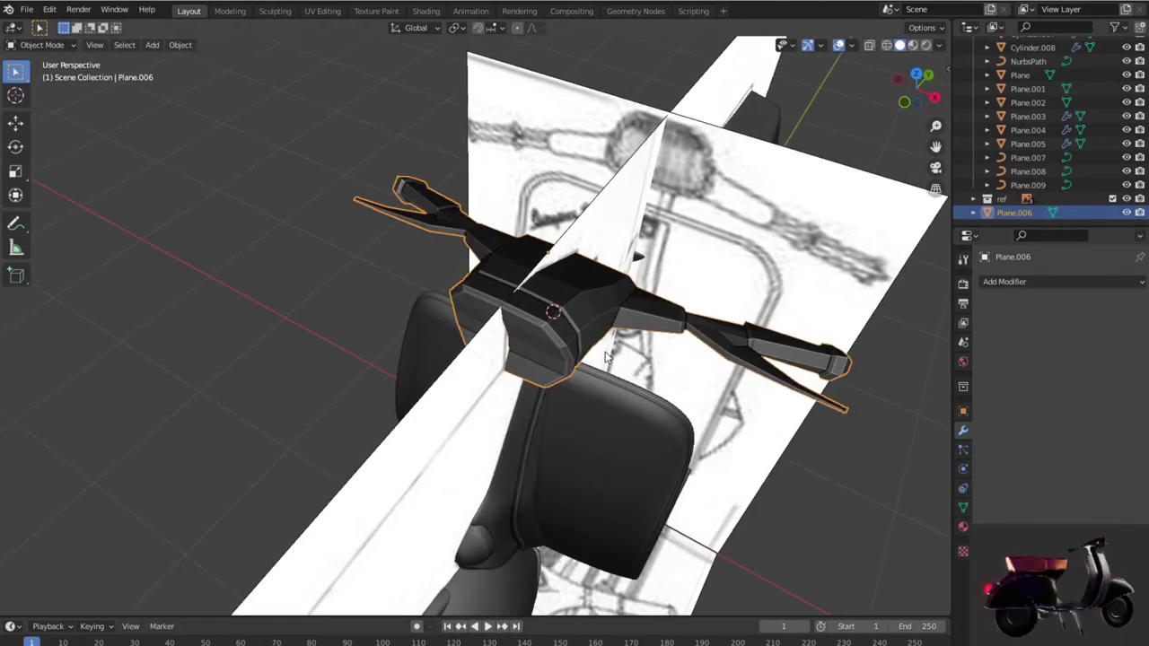
pyautogui.press('Tab')
pyautogui.press('Tab')
pyautogui.hotkey('alt', 'a')
pyautogui.hotkey('ctrl', 'z')
# Step: Add an X-axis Mirror and a level-2 Subdivision Surface to the handlebar
pyautogui.hotkey('ctrl', 'shift', 'm')
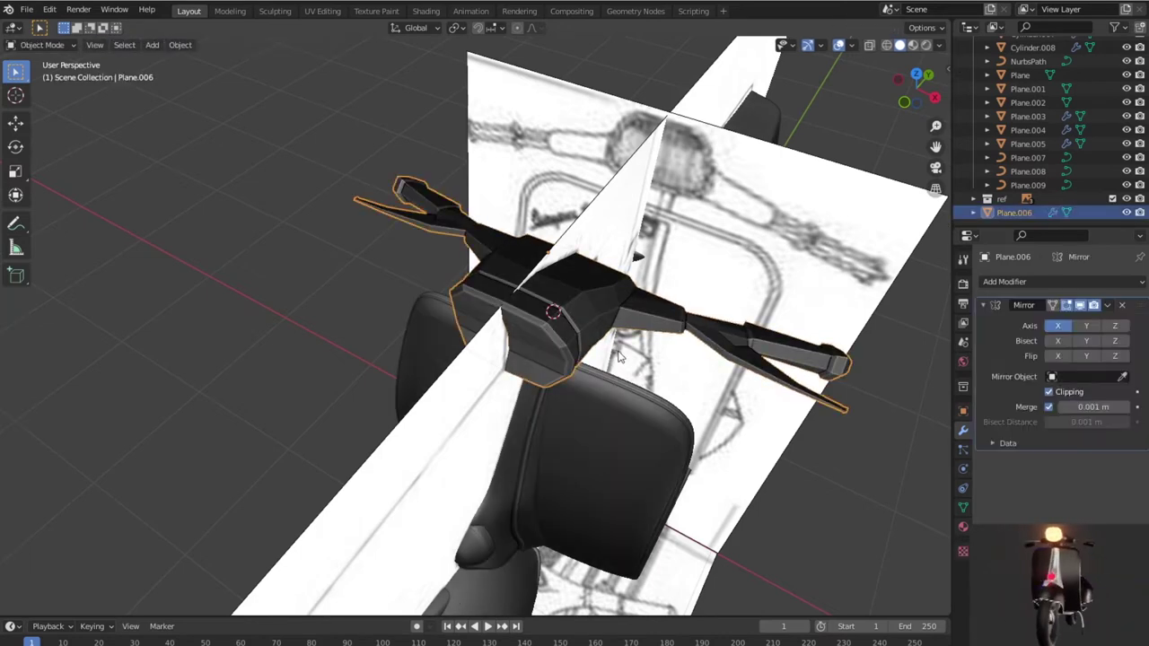
pyautogui.click(1025, 283)
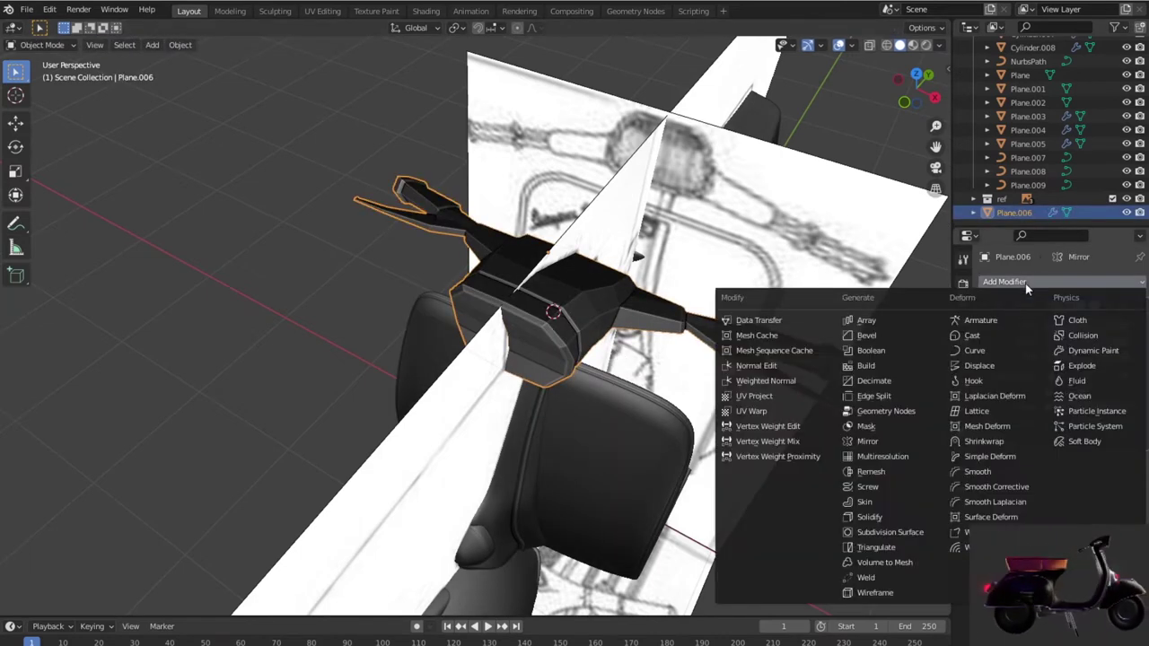
pyautogui.click(902, 535)
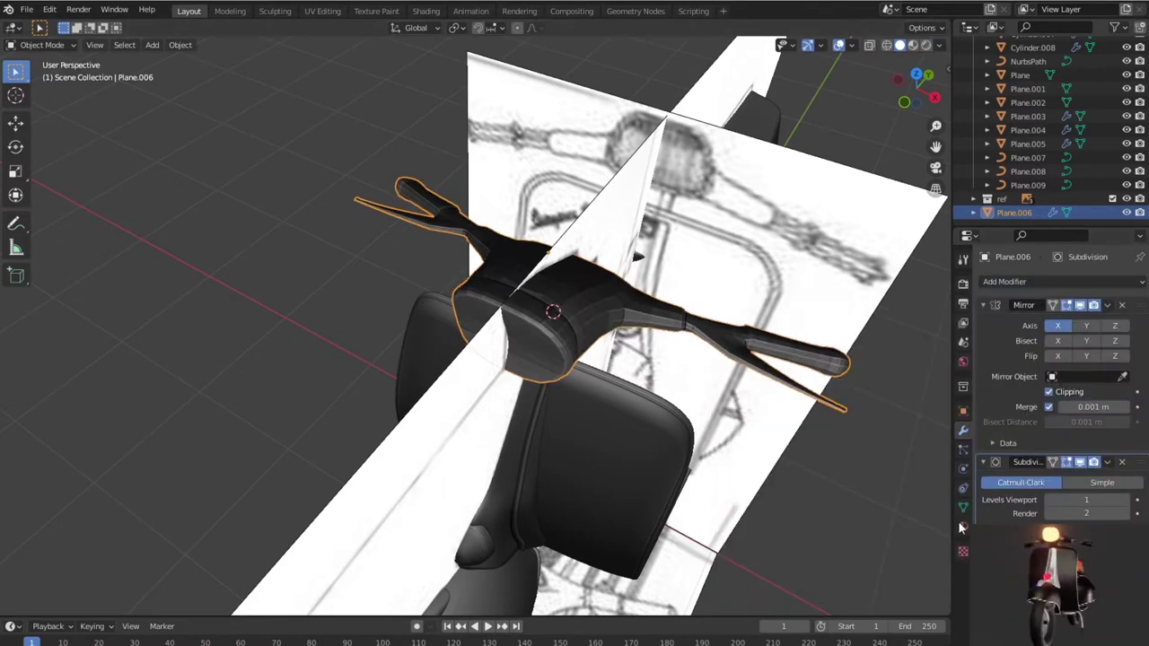
pyautogui.hotkey('ctrl', '2')
pyautogui.moveTo(880, 470)
pyautogui.mouseDown(button='middle')
pyautogui.moveTo(823, 415)
pyautogui.moveTo(849, 415)
pyautogui.moveTo(834, 380)
pyautogui.moveTo(737, 368)
pyautogui.moveTo(735, 385)
pyautogui.mouseUp(button='middle')
pyautogui.scroll(-4, 735, 385)
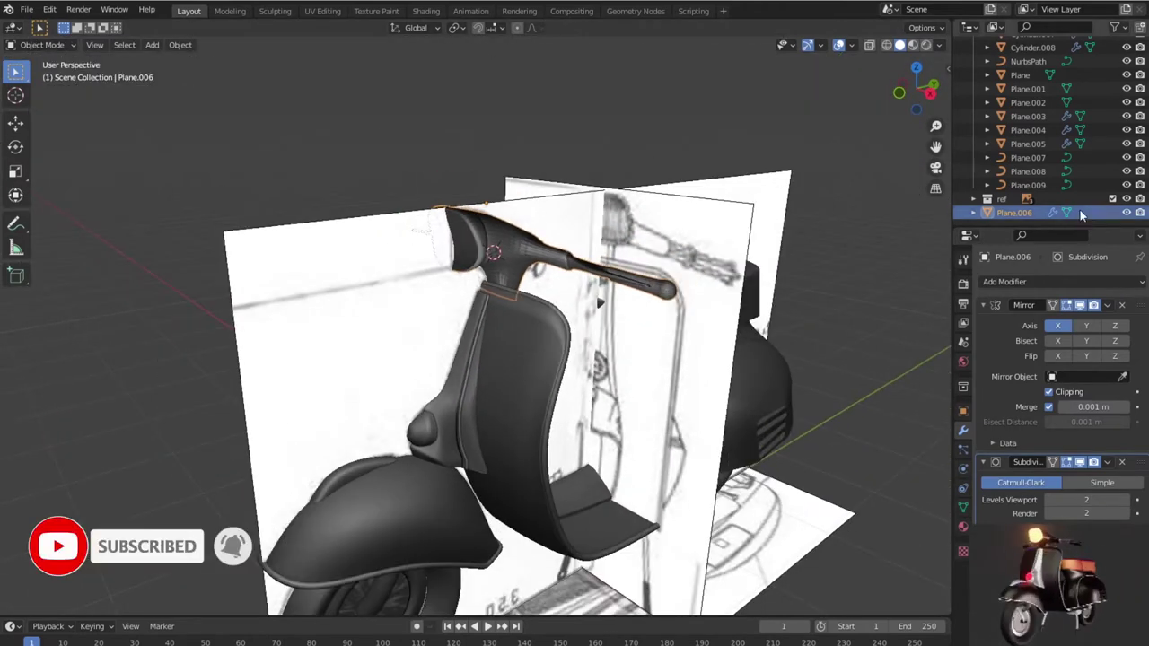
# Step: Hide the reference images and apply the Subdivision and Mirror modifiers
pyautogui.click(1126, 199)
pyautogui.moveTo(709, 359)
pyautogui.mouseDown(button='middle')
pyautogui.moveTo(802, 325)
pyautogui.moveTo(823, 266)
pyautogui.moveTo(810, 333)
pyautogui.moveTo(714, 383)
pyautogui.mouseUp(button='middle')
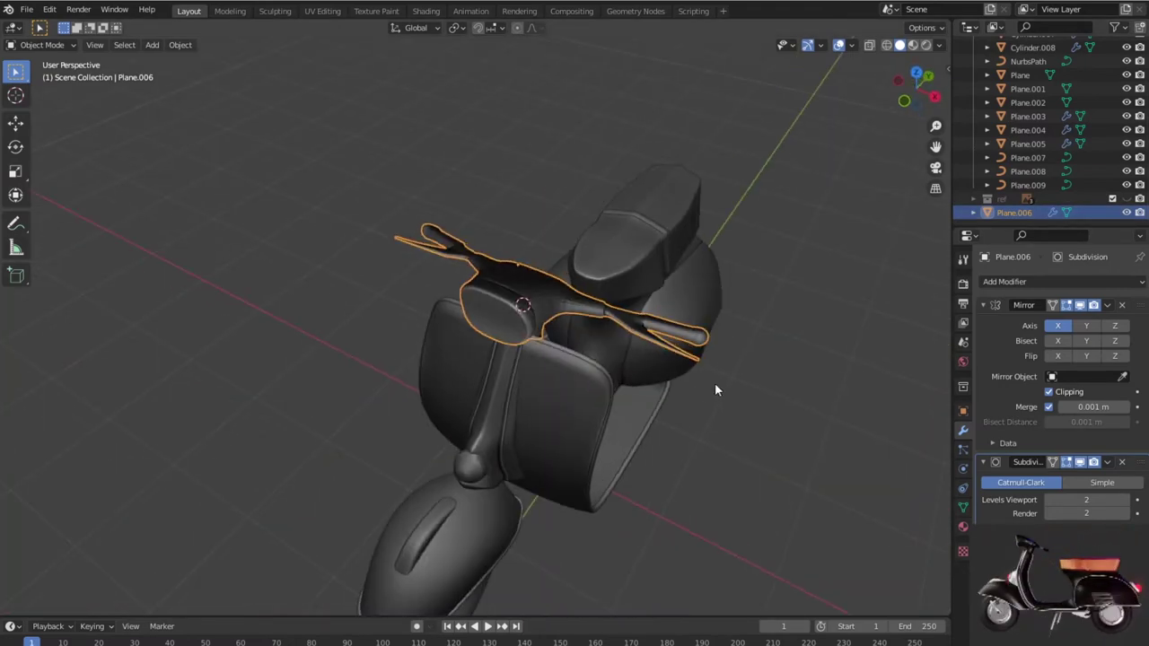
pyautogui.click(1107, 461)
pyautogui.click(1047, 477)
pyautogui.click(1109, 305)
pyautogui.click(1084, 320)
pyautogui.moveTo(862, 385)
pyautogui.mouseDown(button='middle')
pyautogui.moveTo(762, 428)
pyautogui.moveTo(715, 418)
pyautogui.mouseUp(button='middle')
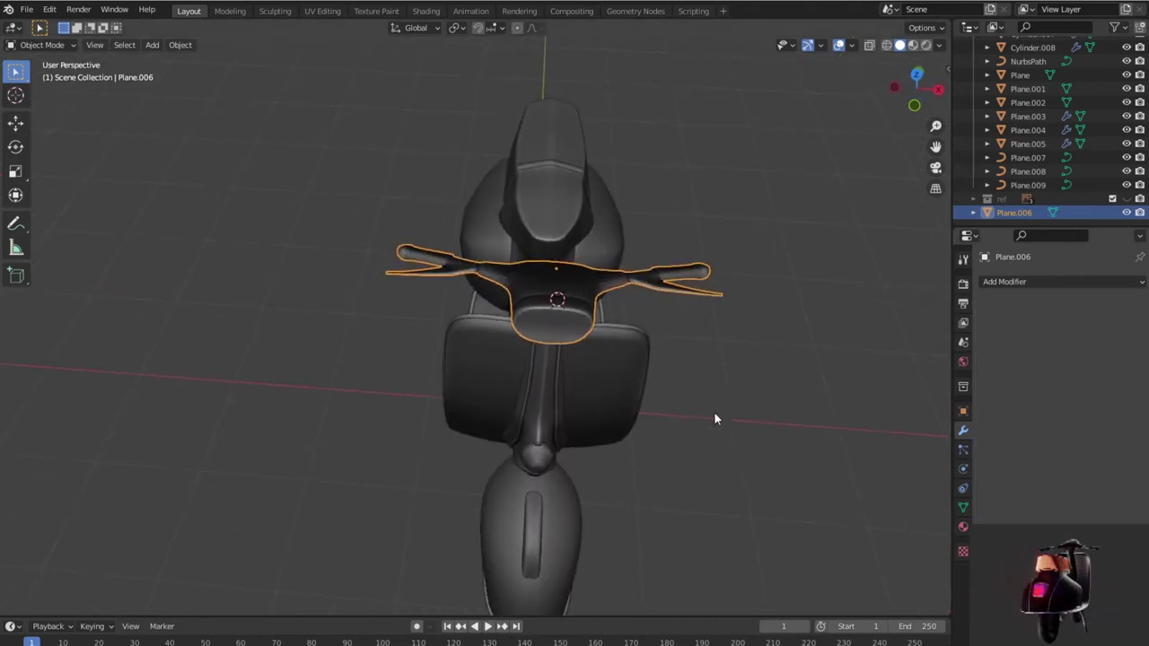
# Step: Frame the headlight in front view and enter Edit Mode on the handlebar
pyautogui.press('KP_1')
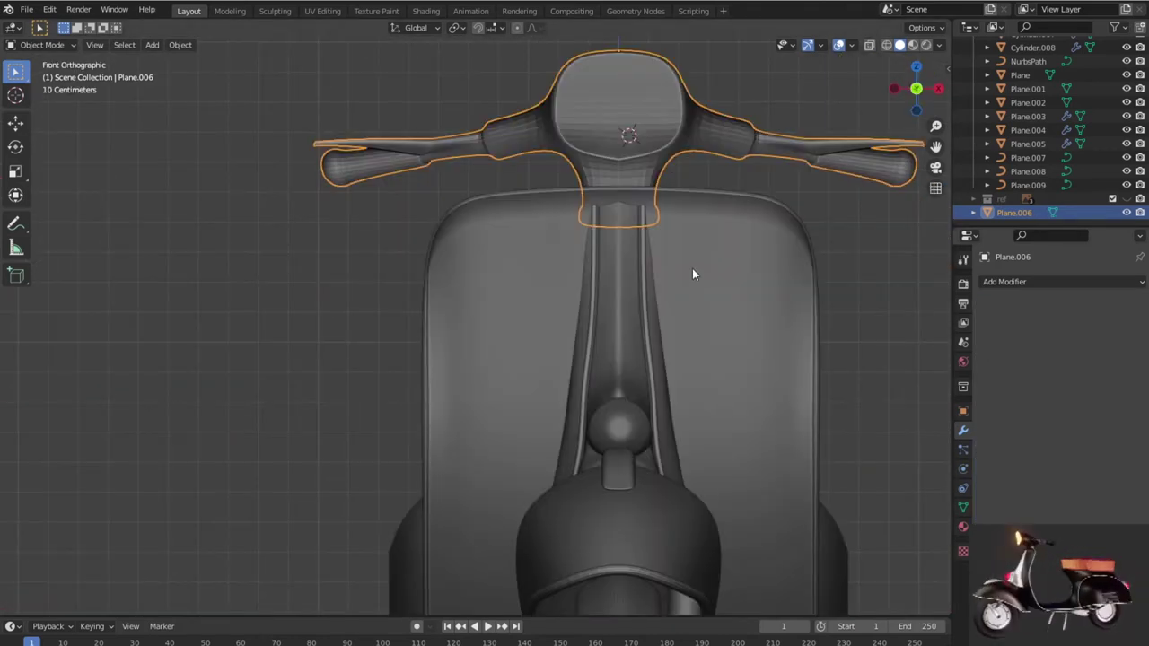
pyautogui.keyDown('shift'); pyautogui.moveTo(692, 268); pyautogui.dragTo(629, 533, button='middle'); pyautogui.keyUp('shift')
pyautogui.scroll(3, 637, 502)
pyautogui.press('Tab')
pyautogui.keyDown('shift'); pyautogui.moveTo(692, 470); pyautogui.dragTo(586, 487, button='middle'); pyautogui.keyUp('shift')
pyautogui.scroll(2, 530, 474)
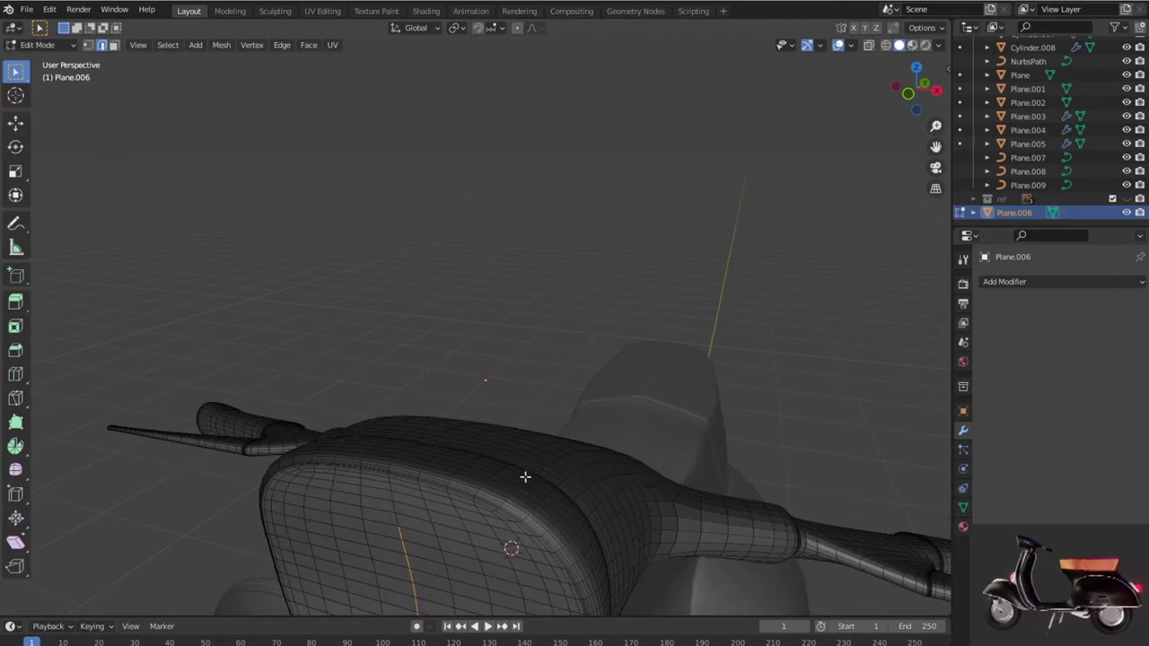
pyautogui.scroll(2, 454, 548)
pyautogui.moveTo(450, 563)
pyautogui.mouseDown(button='middle')
pyautogui.moveTo(539, 559)
pyautogui.moveTo(550, 483)
pyautogui.mouseUp(button='middle')
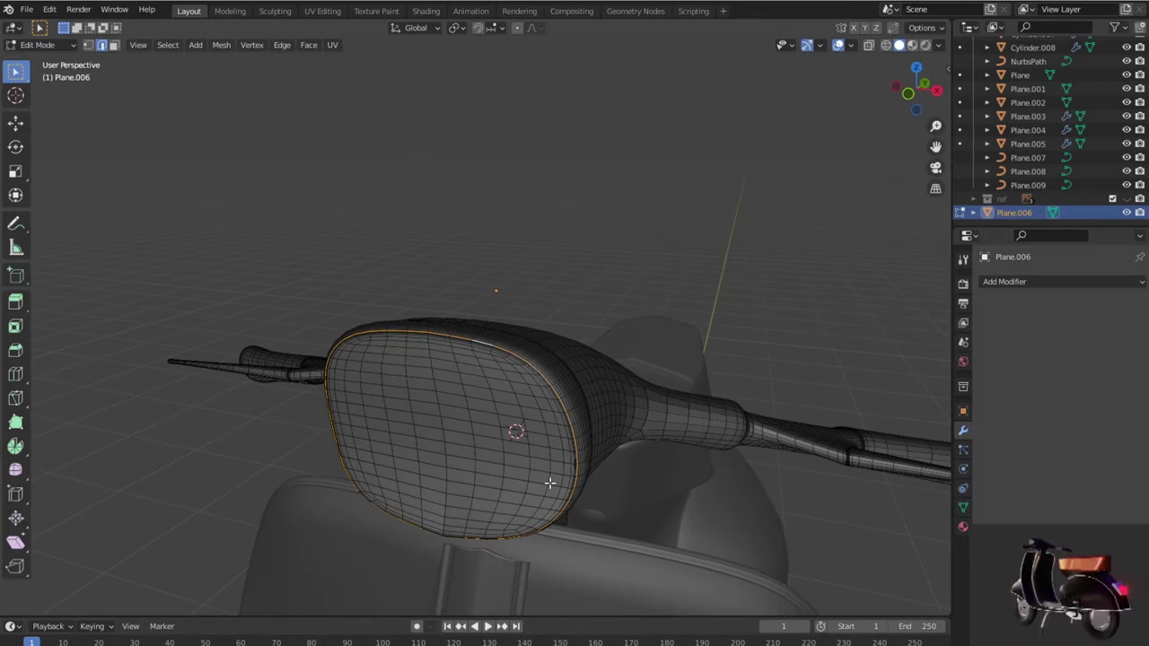
# Step: Separate the headlight edge ring into Plane.010 and convert it to a curve
pyautogui.press('p')
pyautogui.click(551, 485)
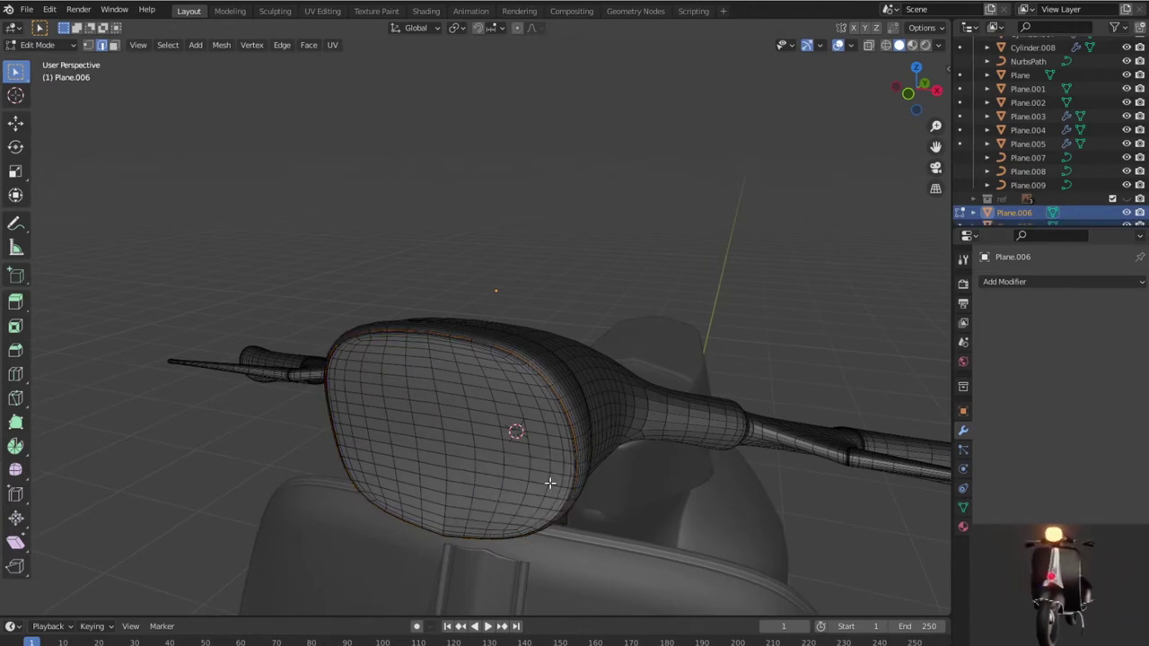
pyautogui.press('Tab')
pyautogui.scroll(1, 577, 431)
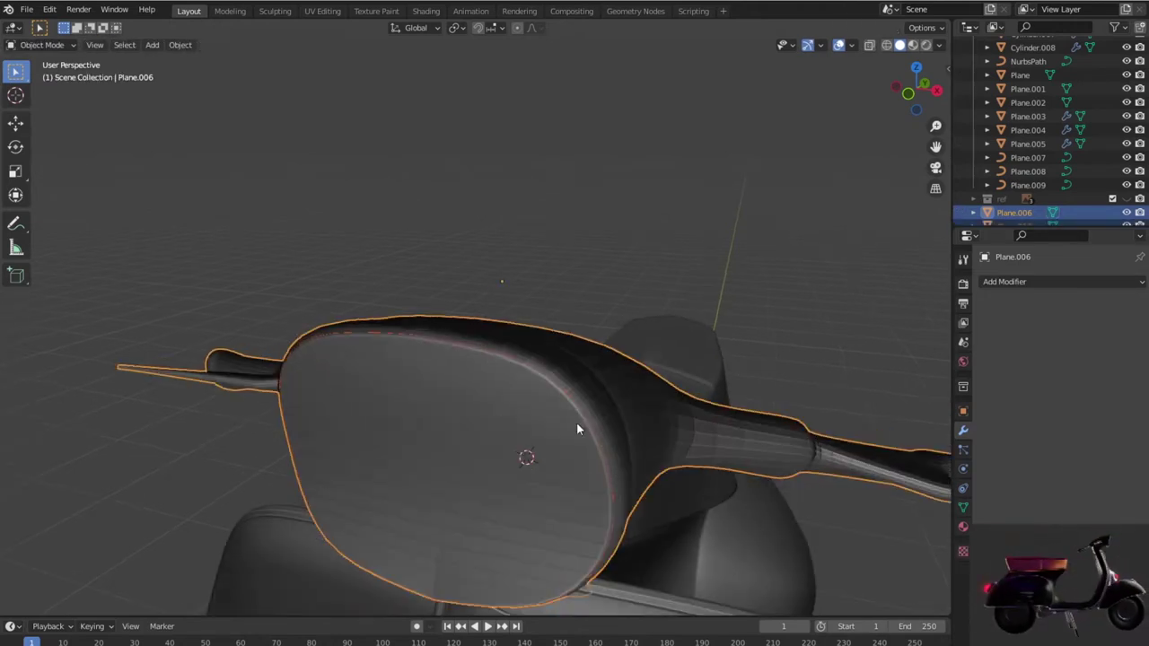
pyautogui.click(580, 408)
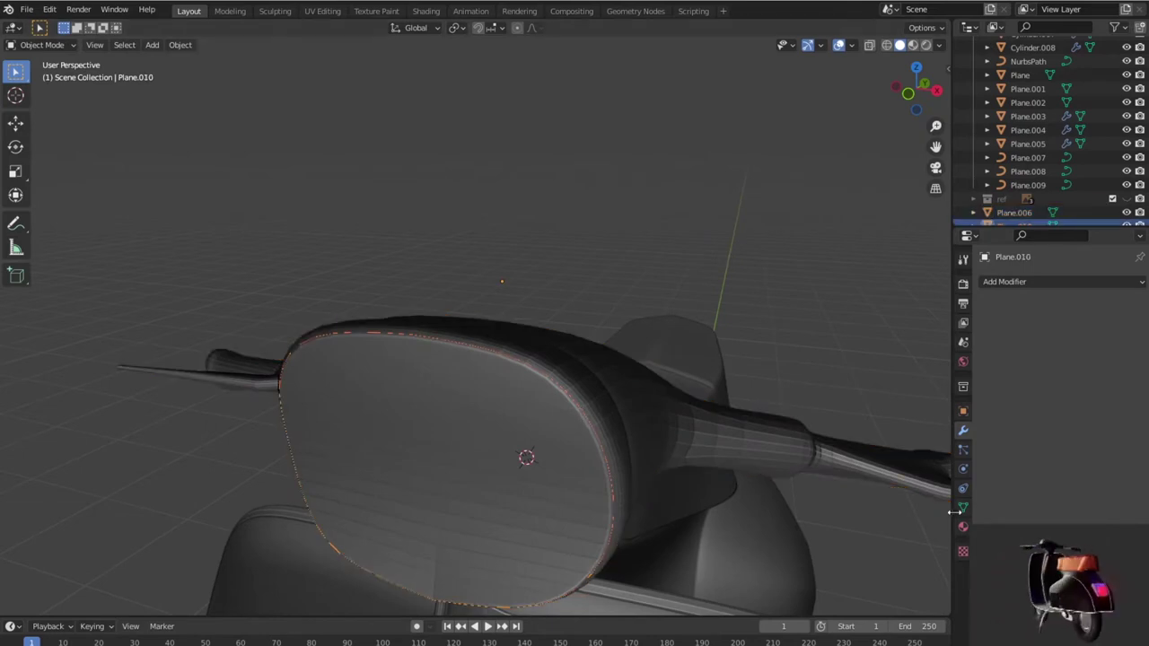
pyautogui.rightClick(544, 440)
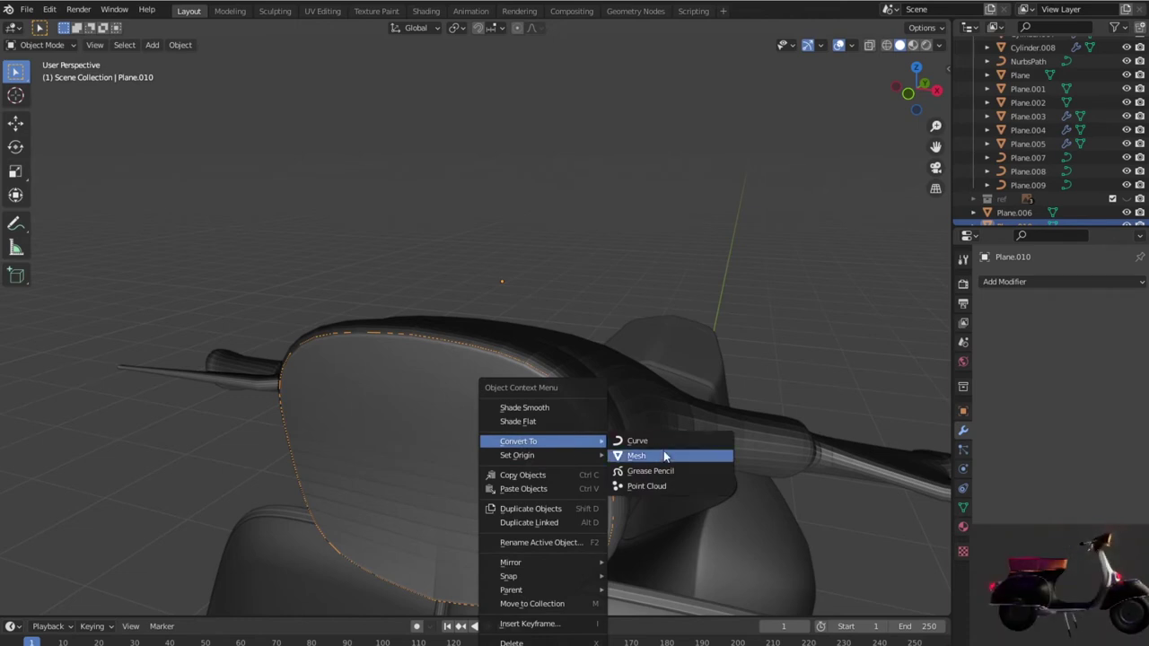
pyautogui.click(664, 443)
# Step: Give the headlight ring curve a 0.05 m bevel depth
pyautogui.click(964, 490)
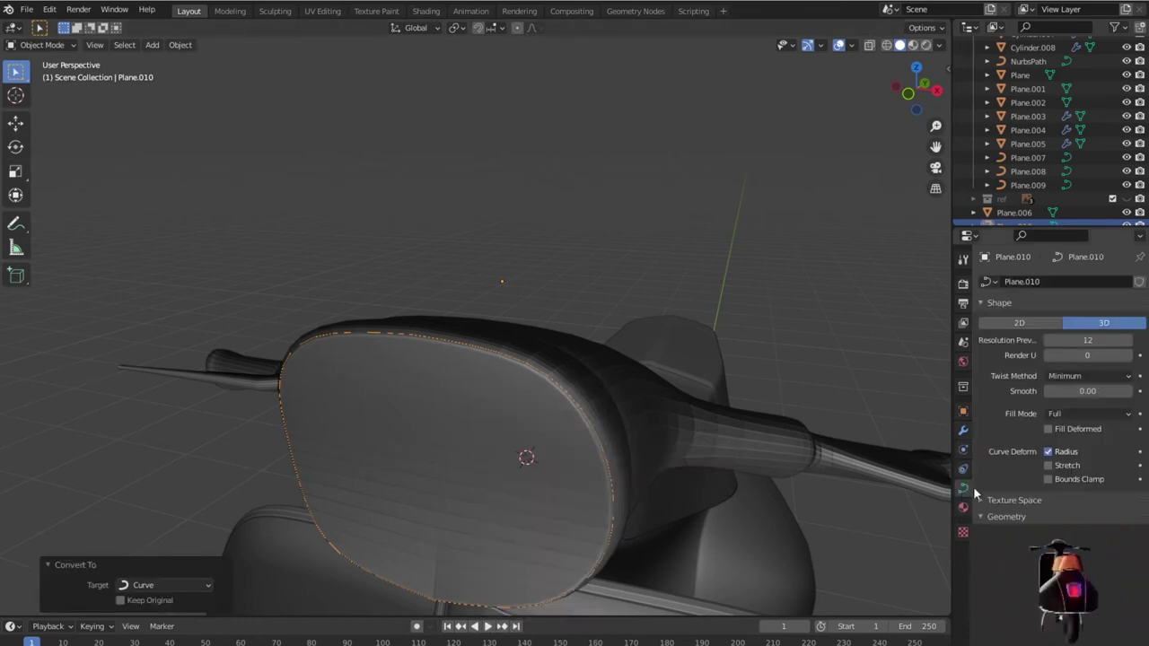
pyautogui.scroll(-4, 1059, 422)
pyautogui.click(1130, 518)
pyautogui.click(1130, 519)
pyautogui.click(1130, 519)
pyautogui.click(1129, 518)
pyautogui.click(1130, 519)
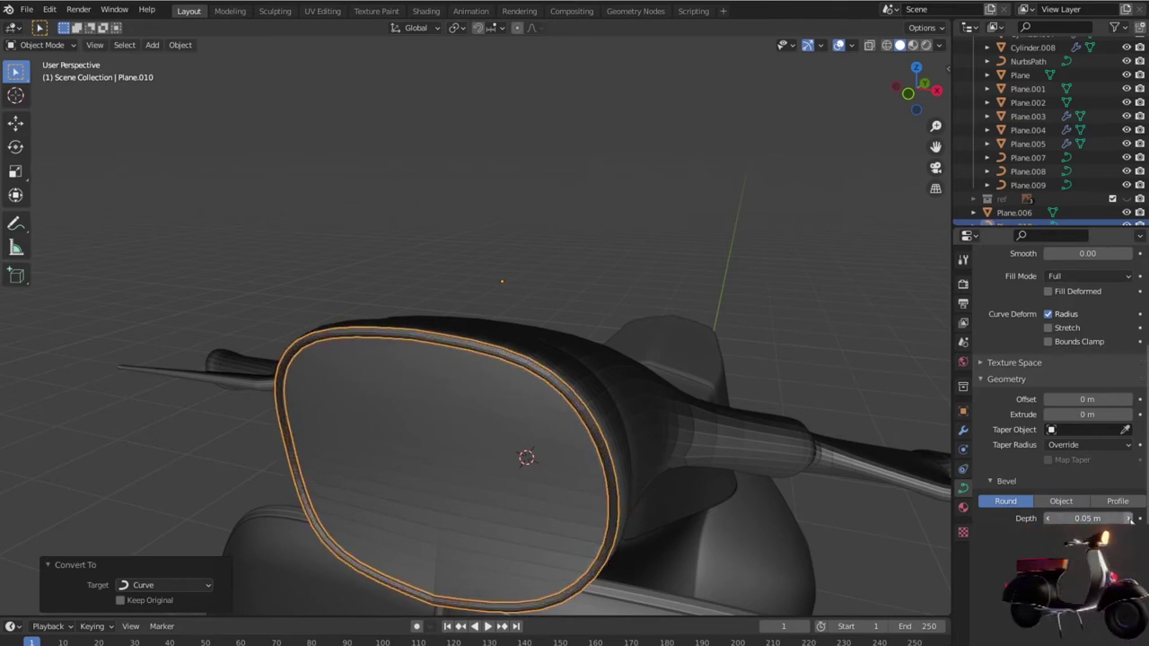
pyautogui.click(1130, 519)
pyautogui.click(1130, 519)
pyautogui.scroll(-4, 713, 475)
pyautogui.scroll(-3, 700, 480)
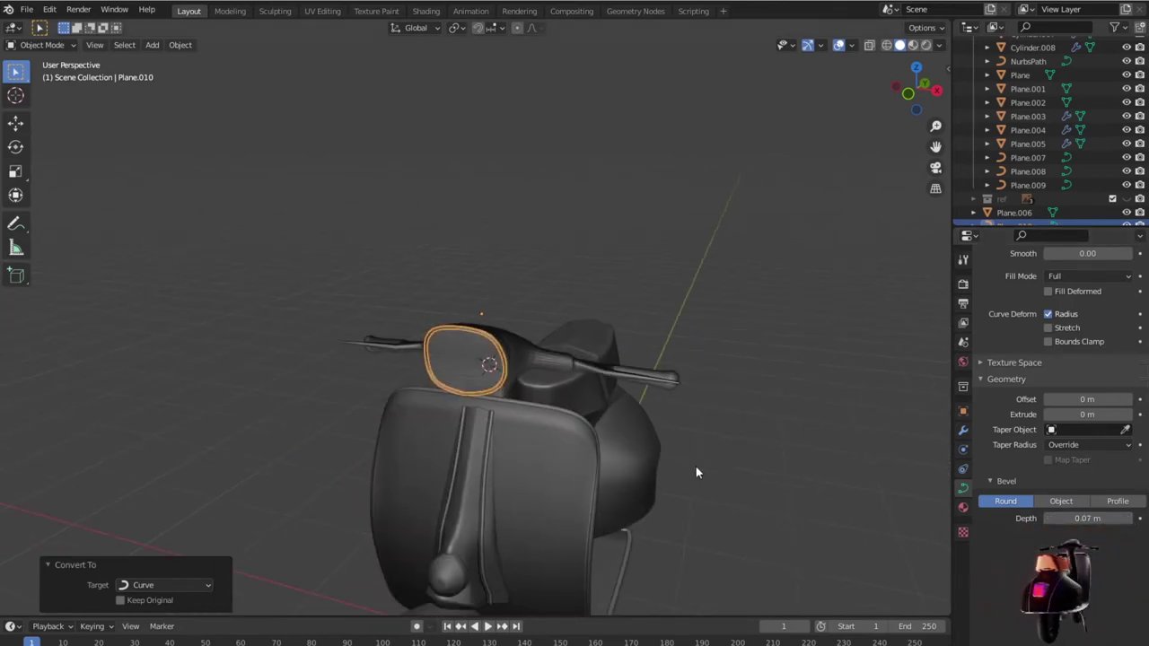
# Step: Orbit around the scooter to inspect the new headlight rim trim
pyautogui.moveTo(689, 479); pyautogui.dragTo(611, 491, button='middle')
pyautogui.press('Tab')
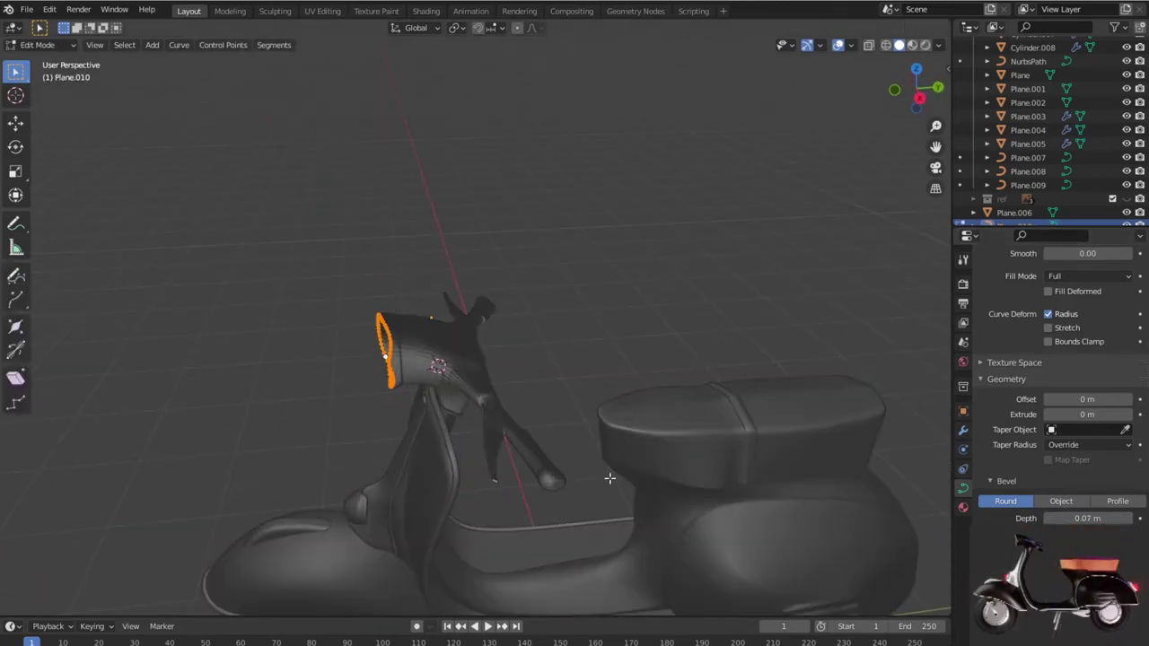
pyautogui.press('Tab')
pyautogui.moveTo(587, 324)
pyautogui.mouseDown(button='middle')
pyautogui.moveTo(578, 360)
pyautogui.moveTo(741, 327)
pyautogui.moveTo(793, 386)
pyautogui.mouseUp(button='middle')
pyautogui.scroll(3, 687, 406)
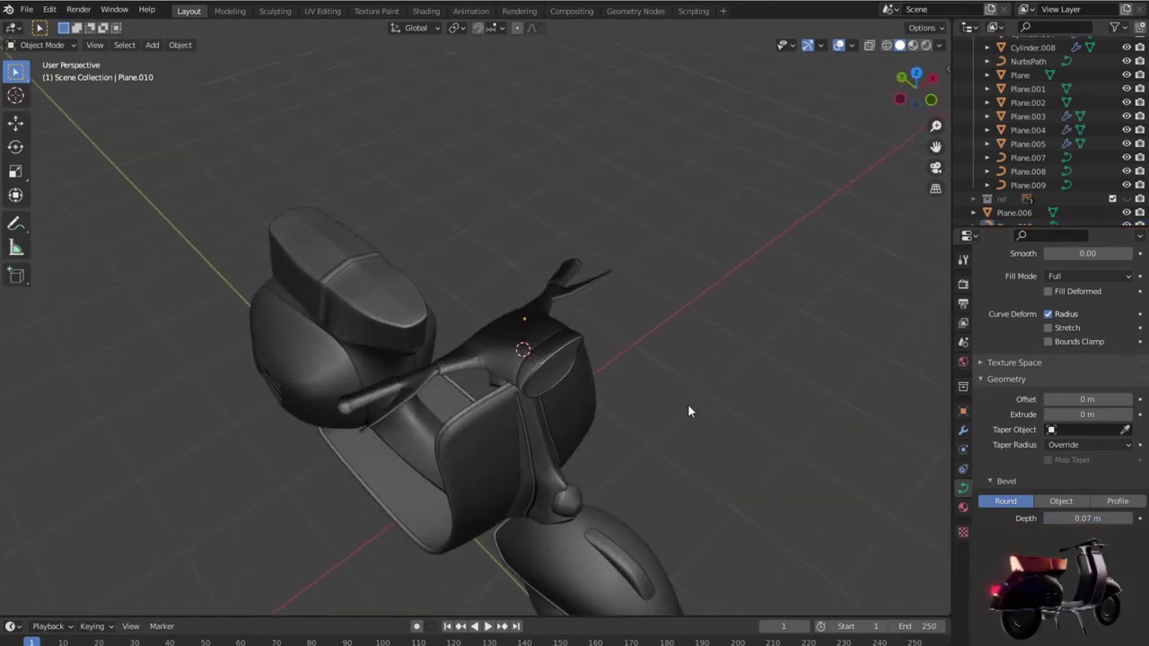
pyautogui.scroll(3, 688, 409)
pyautogui.scroll(2, 687, 409)
pyautogui.moveTo(685, 410); pyautogui.dragTo(655, 373, button='middle')
pyautogui.scroll(1, 655, 373)
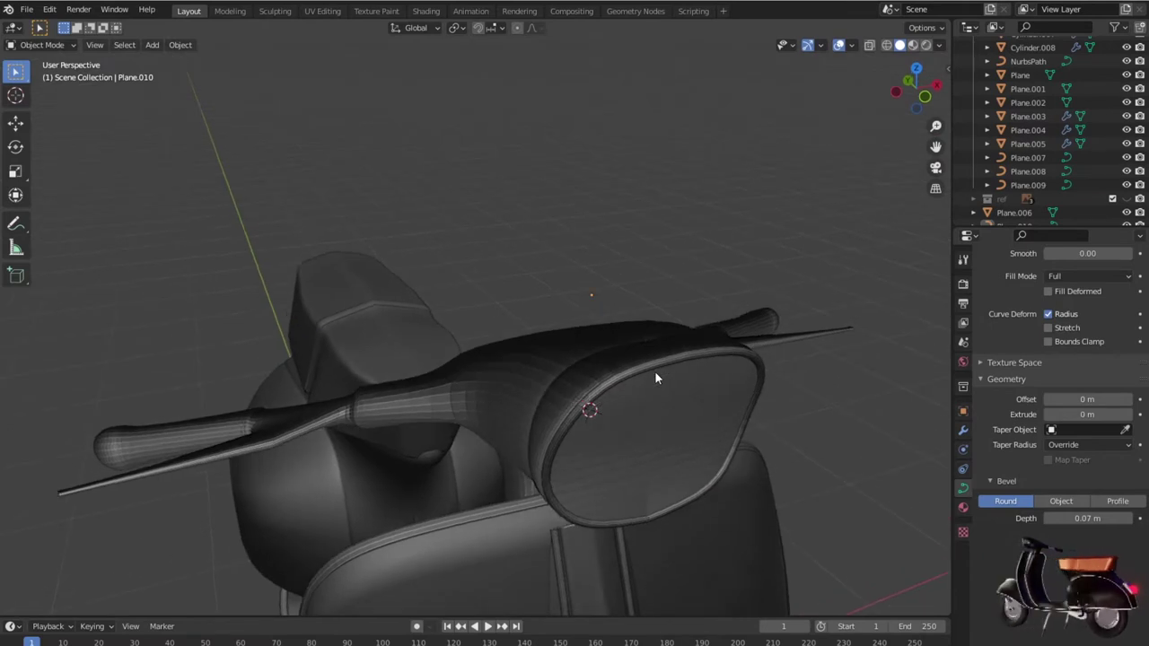
# Step: Raise the headlight rim's bevel depth to 0.09 m
pyautogui.click(663, 362)
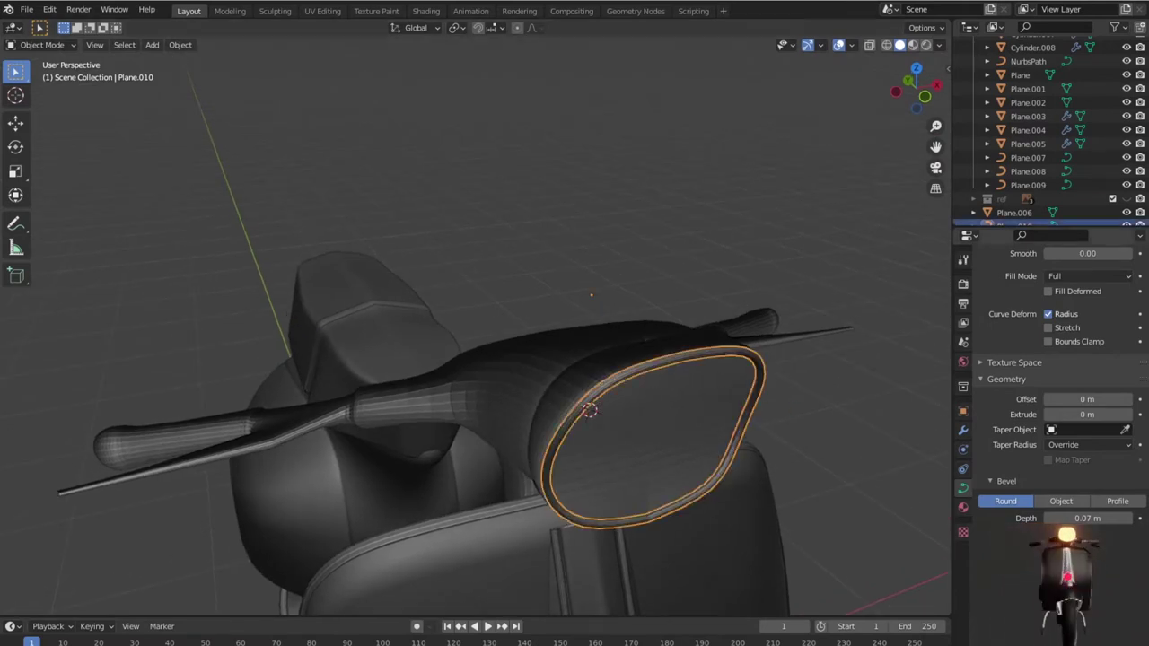
pyautogui.click(1130, 517)
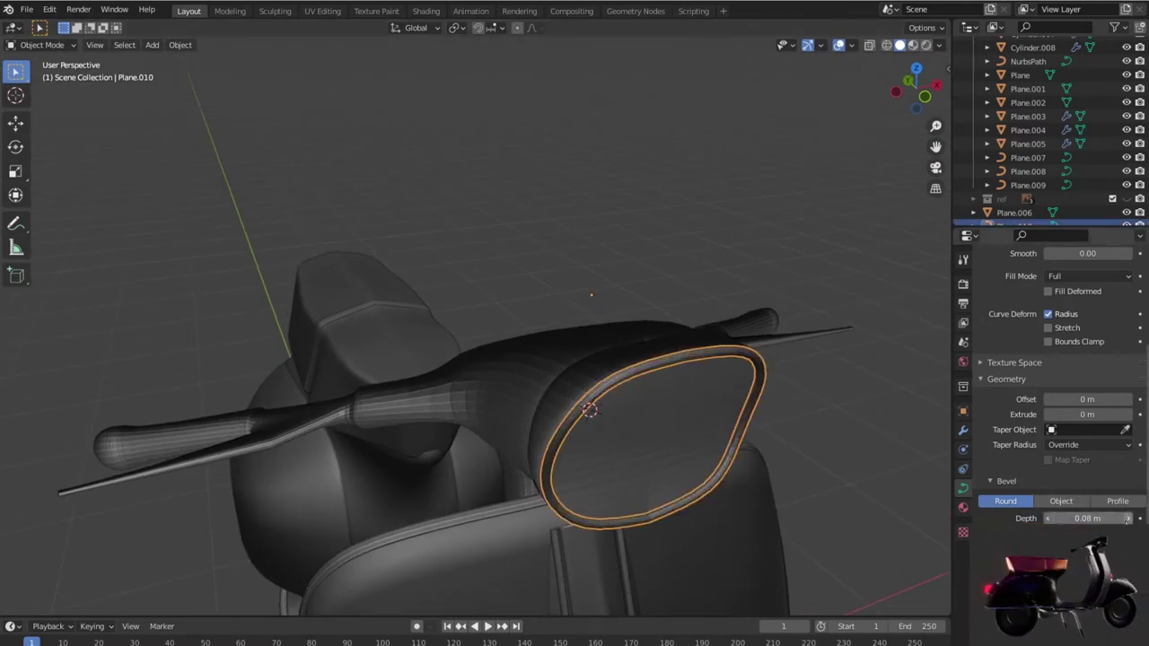
pyautogui.click(1128, 517)
pyautogui.scroll(-2, 855, 468)
pyautogui.moveTo(855, 467); pyautogui.dragTo(806, 446, button='middle')
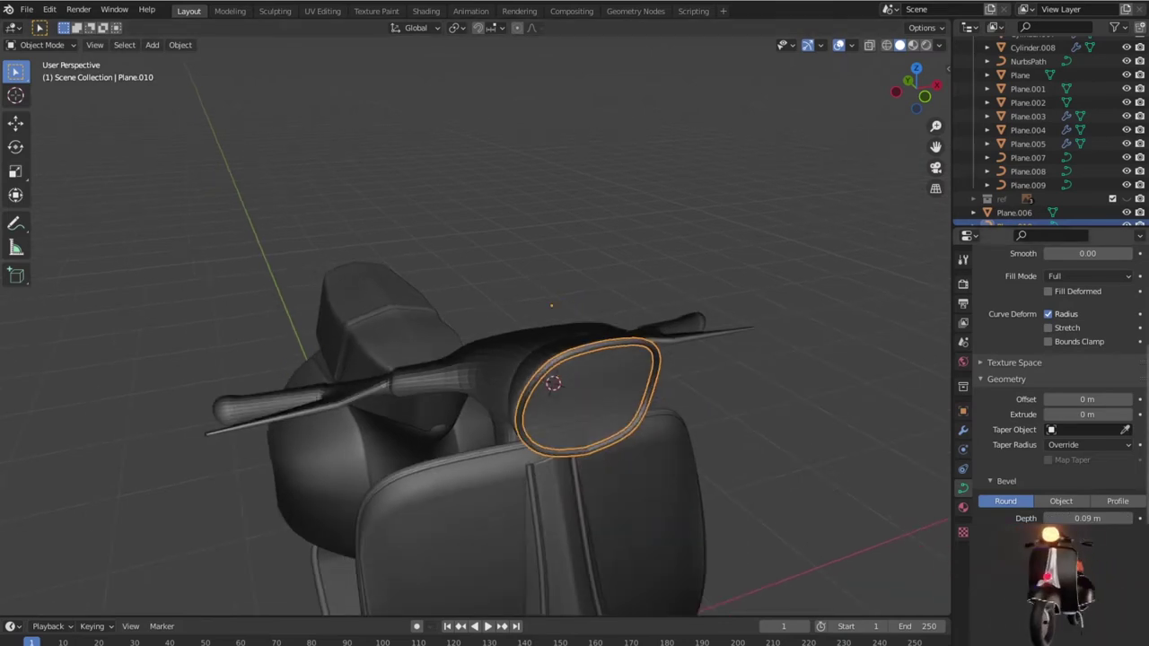
# Step: Deselect the rim and orbit to a rear three-quarter view of the scooter
pyautogui.click(819, 473)
pyautogui.moveTo(811, 474); pyautogui.dragTo(651, 433, button='middle')
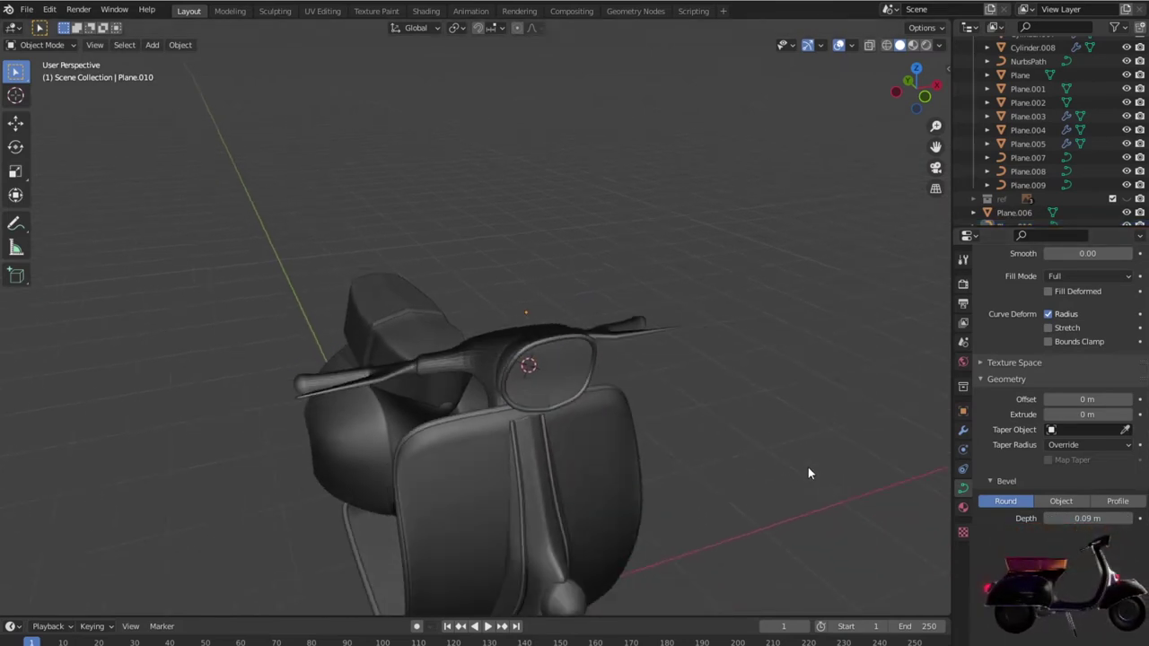
pyautogui.scroll(-3, 651, 432)
pyautogui.moveTo(635, 426)
pyautogui.mouseDown(button='middle')
pyautogui.moveTo(800, 453)
pyautogui.moveTo(680, 431)
pyautogui.moveTo(475, 433)
pyautogui.moveTo(570, 446)
pyautogui.moveTo(630, 475)
pyautogui.mouseUp(button='middle')
pyautogui.scroll(2, 682, 489)
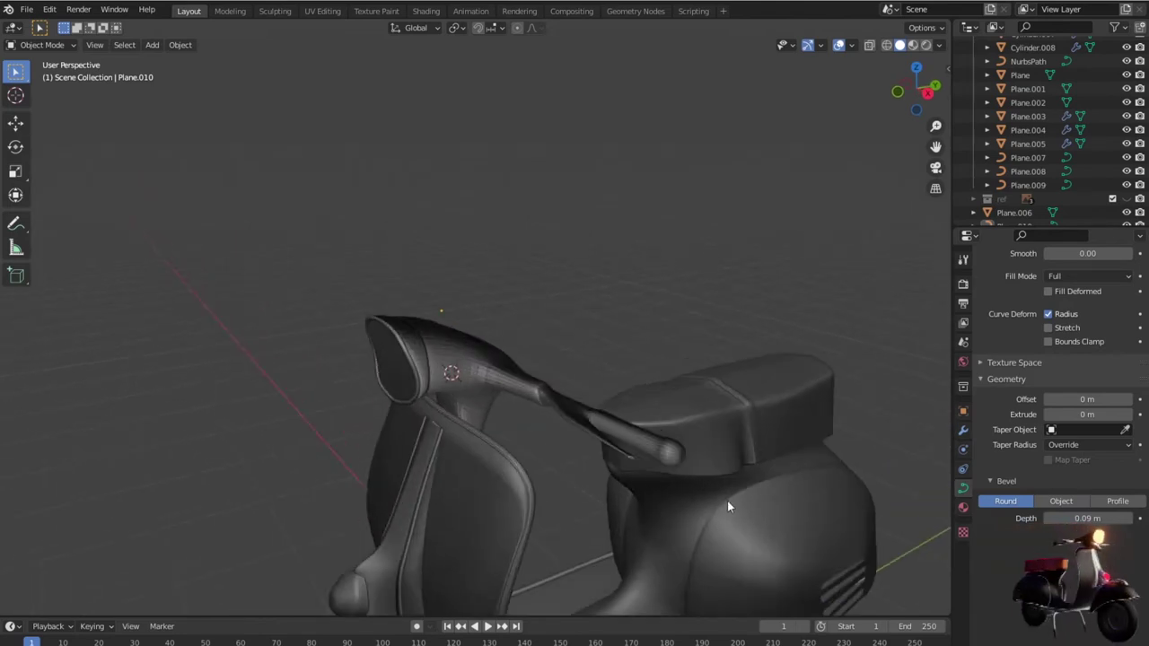
# Step: Select the rear body panel Plane.004 and display its modifier stack in Object Mode
pyautogui.scroll(2, 574, 430)
pyautogui.scroll(2, 556, 422)
pyautogui.click(649, 474)
pyautogui.press('Tab')
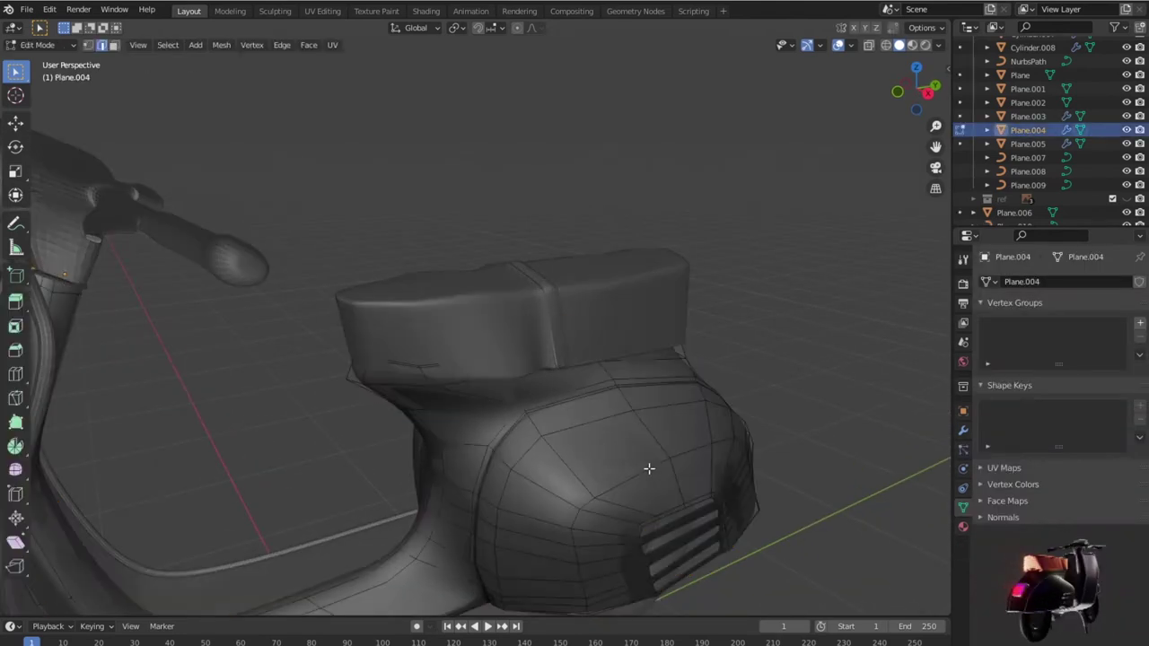
pyautogui.moveTo(648, 467); pyautogui.dragTo(666, 464, button='middle')
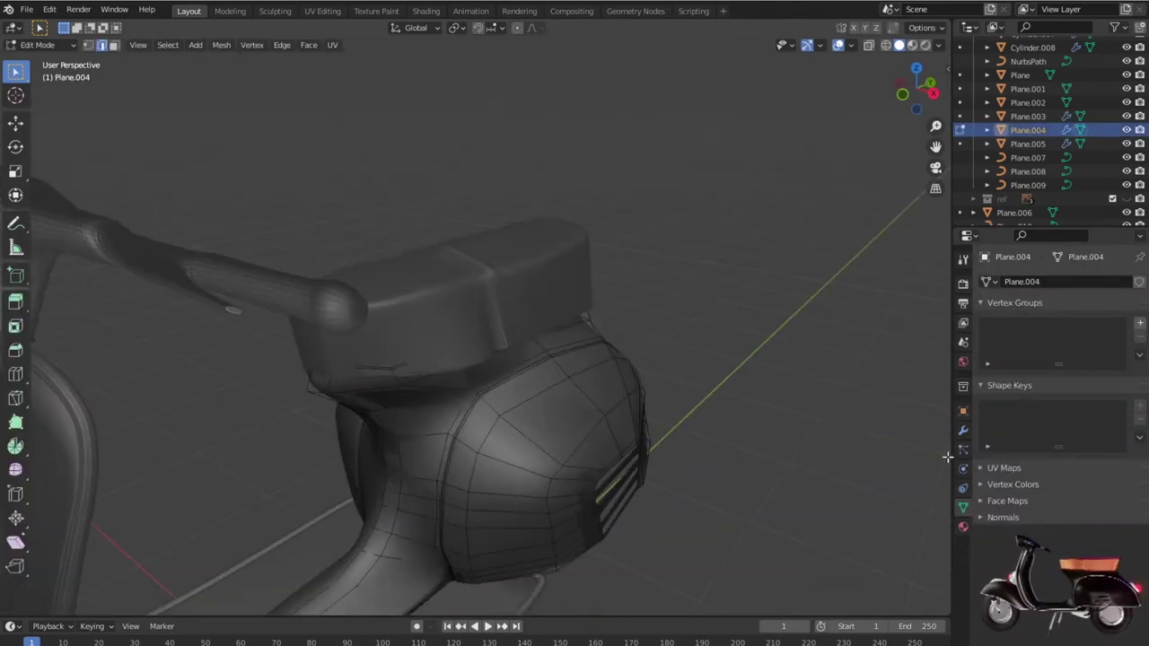
pyautogui.click(962, 433)
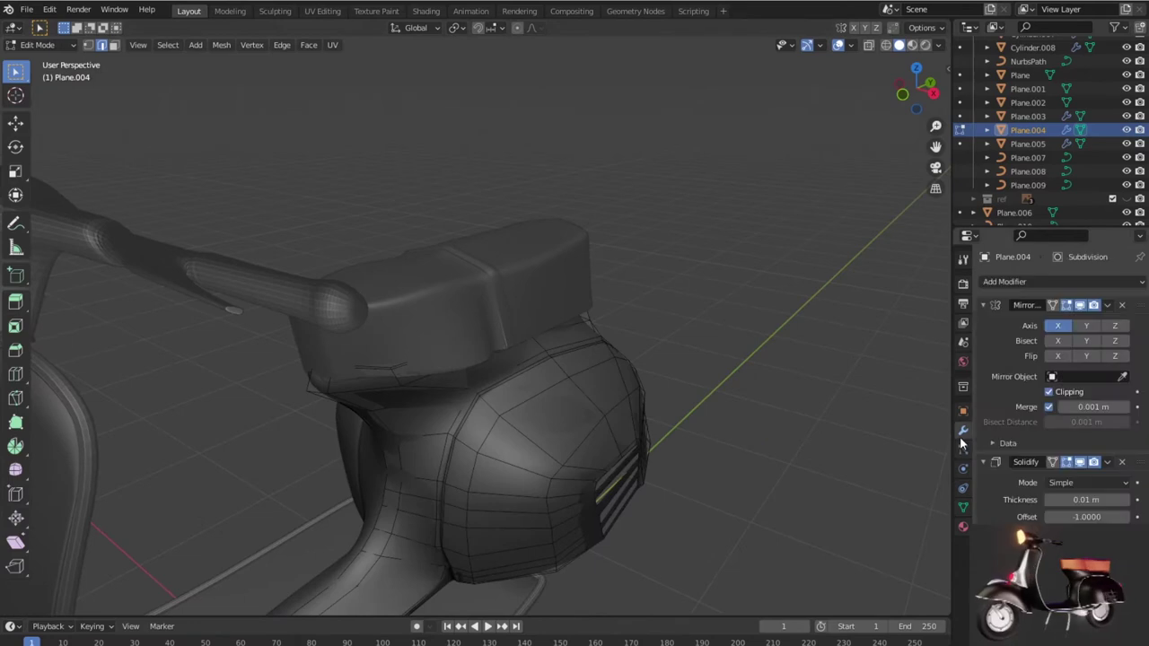
pyautogui.click(1107, 306)
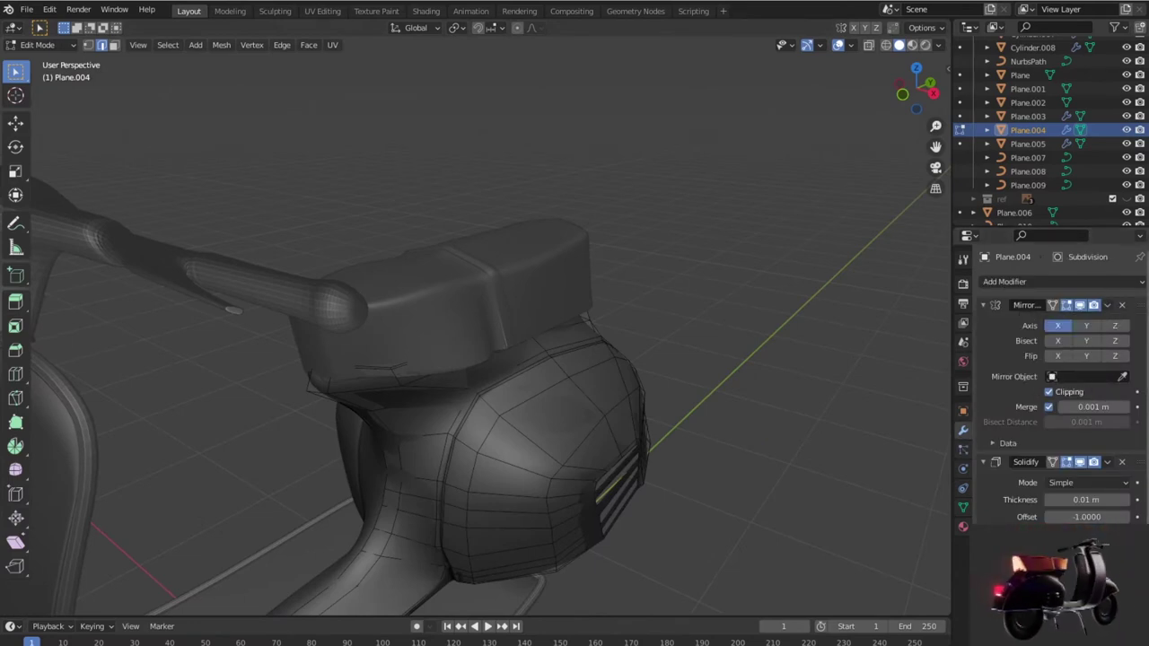
pyautogui.press('Tab')
# Step: Apply Plane.004's Mirror, Solidify and Subdivision modifiers, then enter Edit Mode
pyautogui.click(1111, 306)
pyautogui.click(1096, 325)
pyautogui.click(1108, 306)
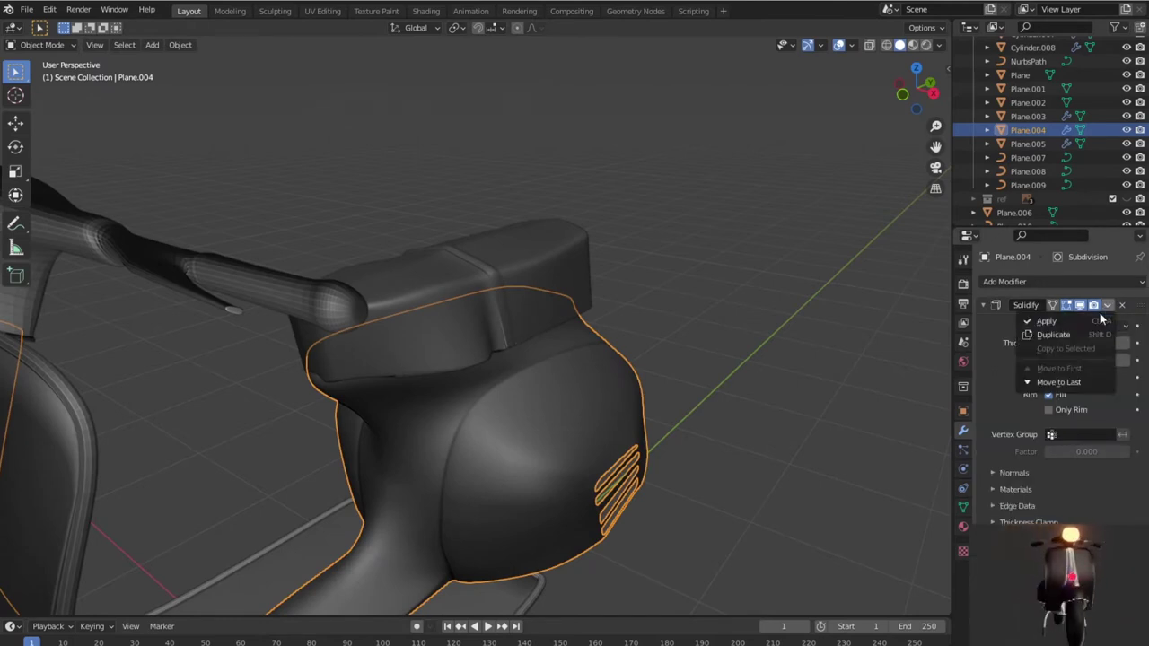
pyautogui.click(1091, 325)
pyautogui.click(1107, 306)
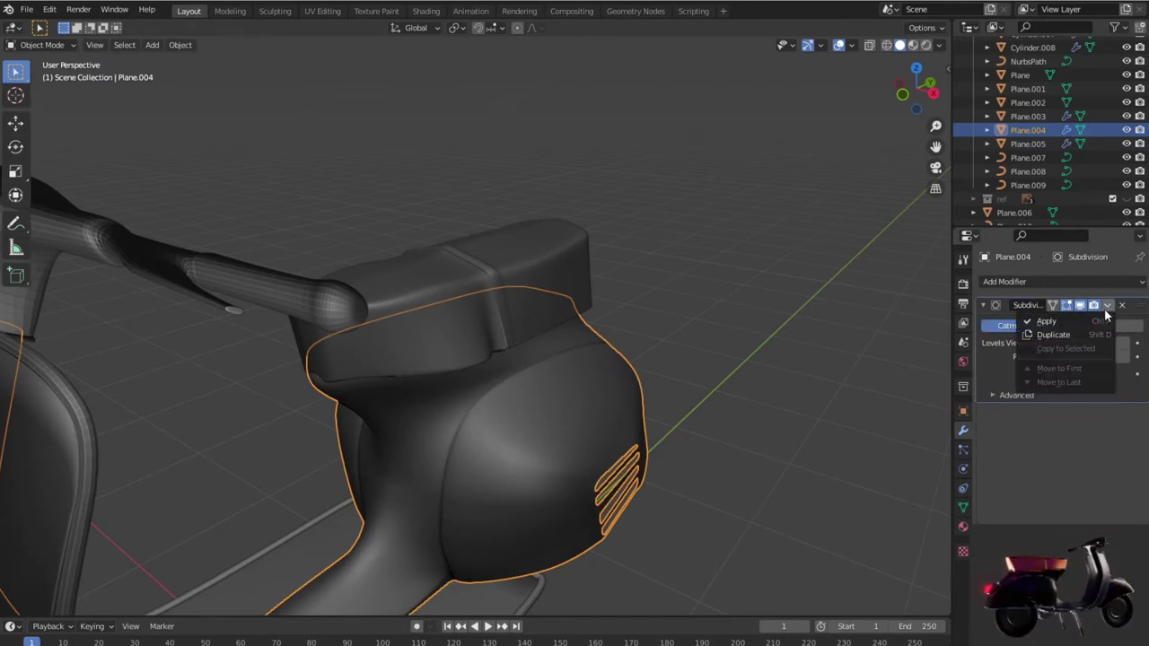
pyautogui.click(1086, 323)
pyautogui.press('Tab')
# Step: Orbit and zoom around Plane.004 to inspect the rear body panel's seam loops from several angles
pyautogui.moveTo(742, 453)
pyautogui.mouseDown(button='middle')
pyautogui.moveTo(583, 490)
pyautogui.moveTo(569, 461)
pyautogui.moveTo(608, 485)
pyautogui.moveTo(611, 440)
pyautogui.mouseUp(button='middle')
pyautogui.scroll(5, 569, 461)
pyautogui.scroll(-3, 575, 458)
pyautogui.scroll(3, 618, 479)
pyautogui.scroll(-1, 618, 479)
pyautogui.scroll(-2, 618, 479)
pyautogui.scroll(3, 625, 477)
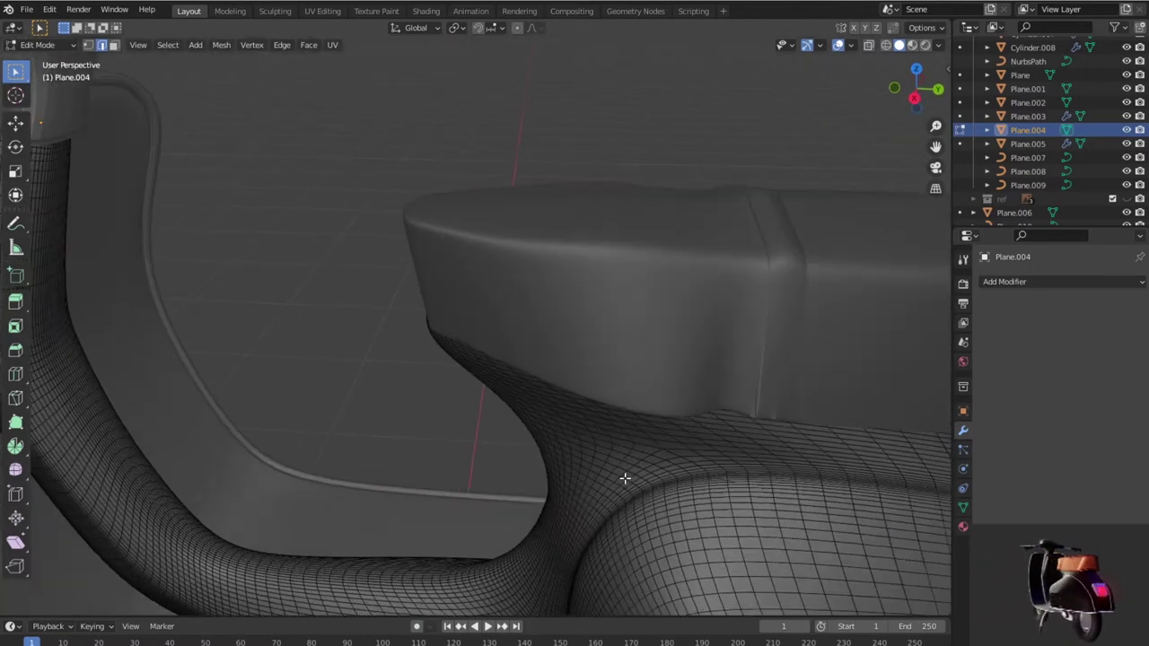
pyautogui.scroll(-1, 617, 477)
pyautogui.moveTo(659, 505)
pyautogui.mouseDown(button='middle')
pyautogui.moveTo(616, 477)
pyautogui.moveTo(682, 489)
pyautogui.moveTo(682, 462)
pyautogui.moveTo(526, 431)
pyautogui.moveTo(495, 431)
pyautogui.moveTo(498, 442)
pyautogui.mouseUp(button='middle')
pyautogui.scroll(-4, 615, 477)
pyautogui.scroll(2, 536, 433)
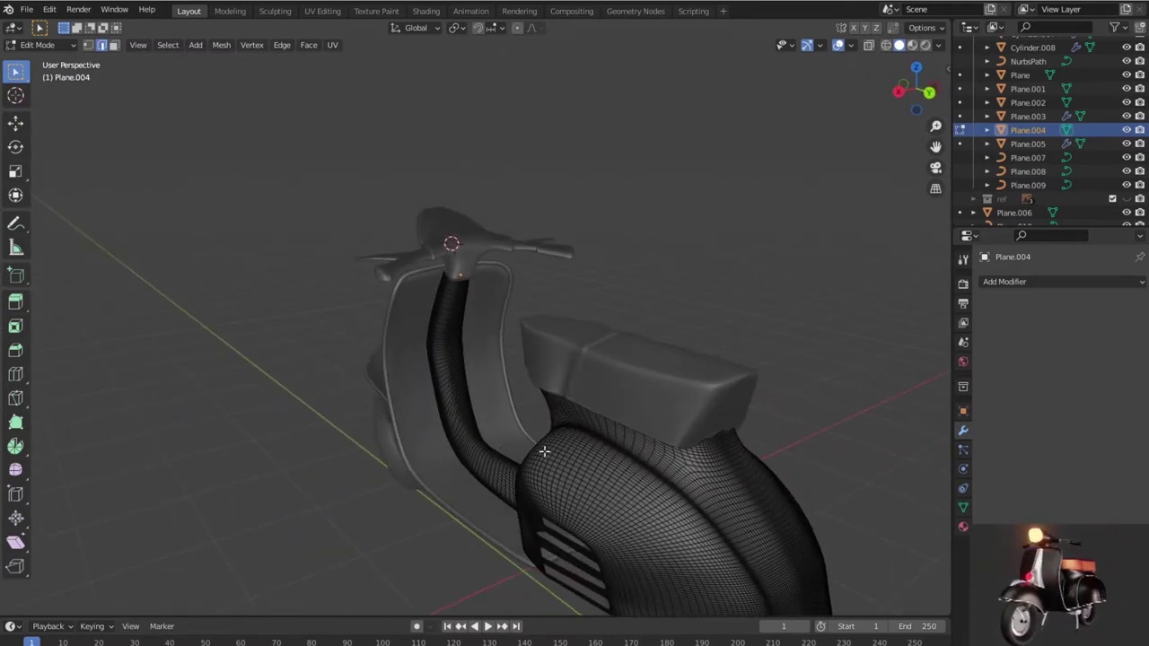
pyautogui.scroll(1, 637, 479)
pyautogui.scroll(1, 697, 505)
pyautogui.scroll(1, 528, 405)
pyautogui.scroll(2, 566, 463)
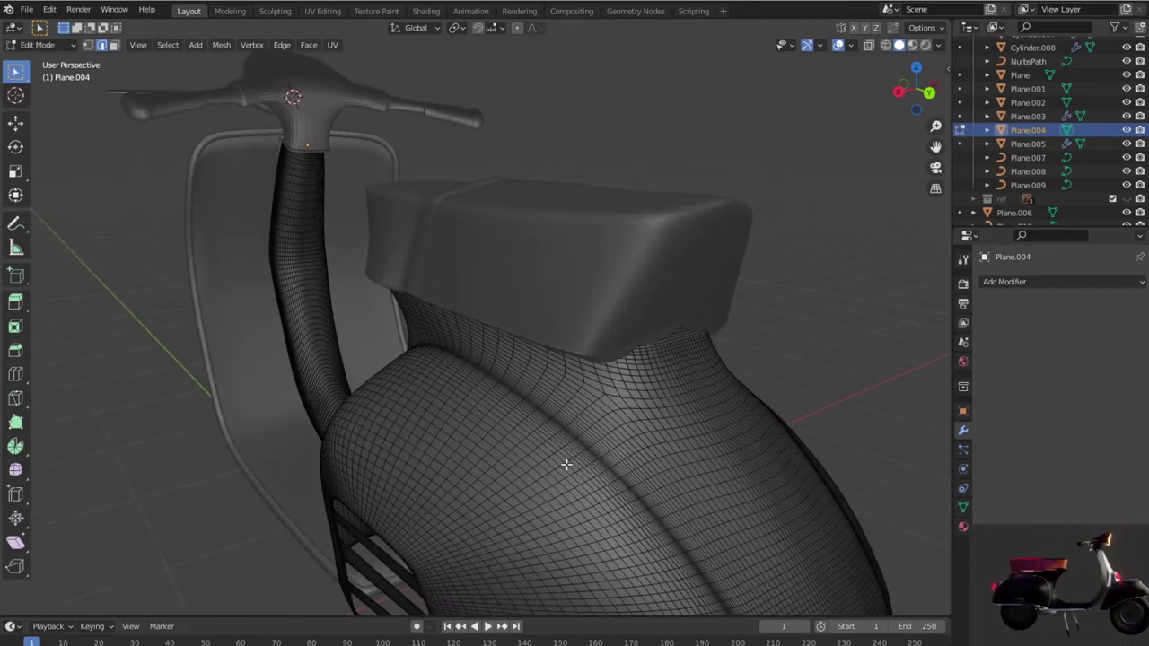
pyautogui.scroll(2, 566, 464)
pyautogui.scroll(1, 562, 469)
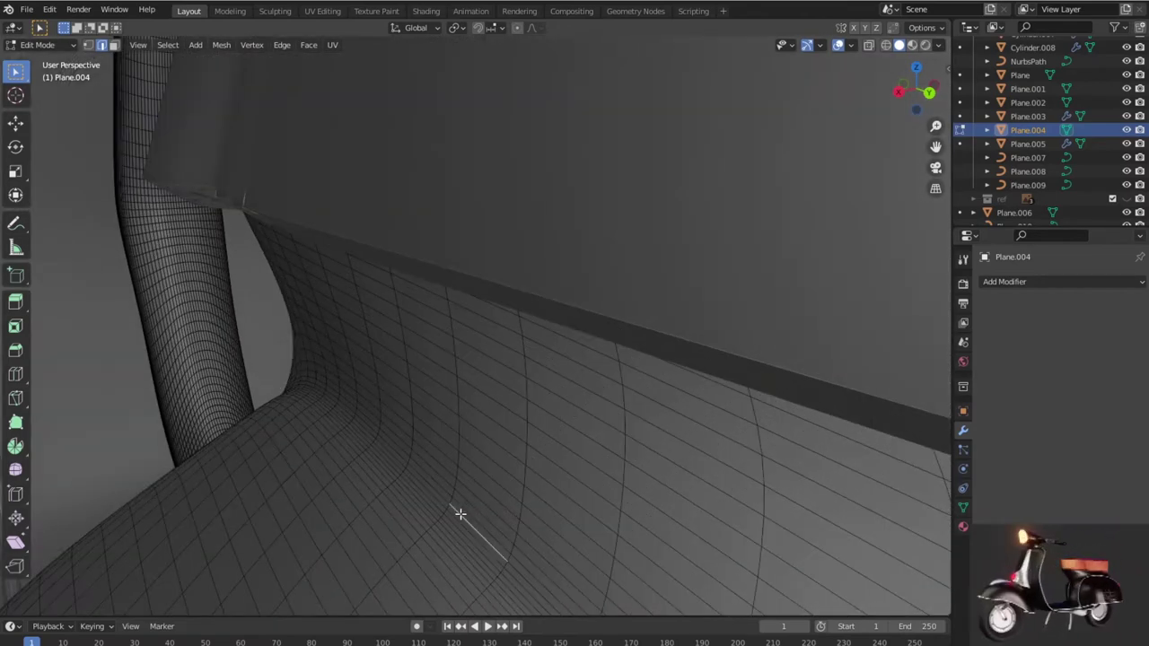
pyautogui.scroll(-4, 460, 513)
pyautogui.scroll(-4, 520, 521)
pyautogui.scroll(-1, 529, 521)
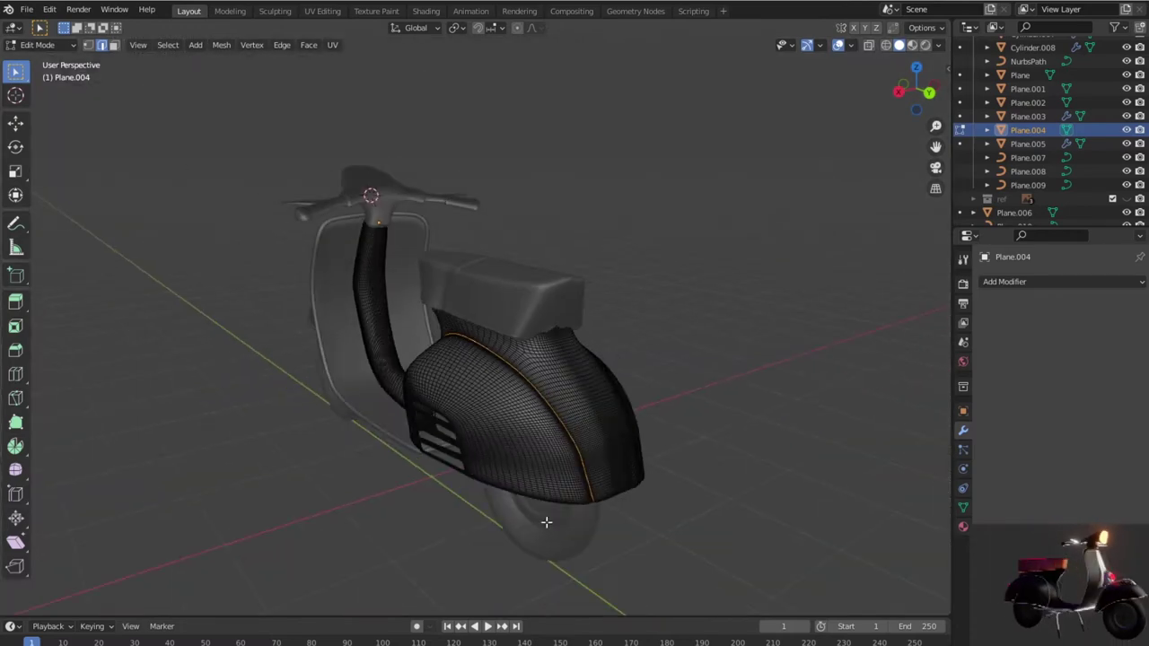
pyautogui.moveTo(652, 526)
pyautogui.mouseDown(button='middle')
pyautogui.moveTo(740, 498)
pyautogui.moveTo(467, 521)
pyautogui.moveTo(476, 530)
pyautogui.mouseUp(button='middle')
pyautogui.scroll(3, 476, 528)
pyautogui.scroll(2, 580, 541)
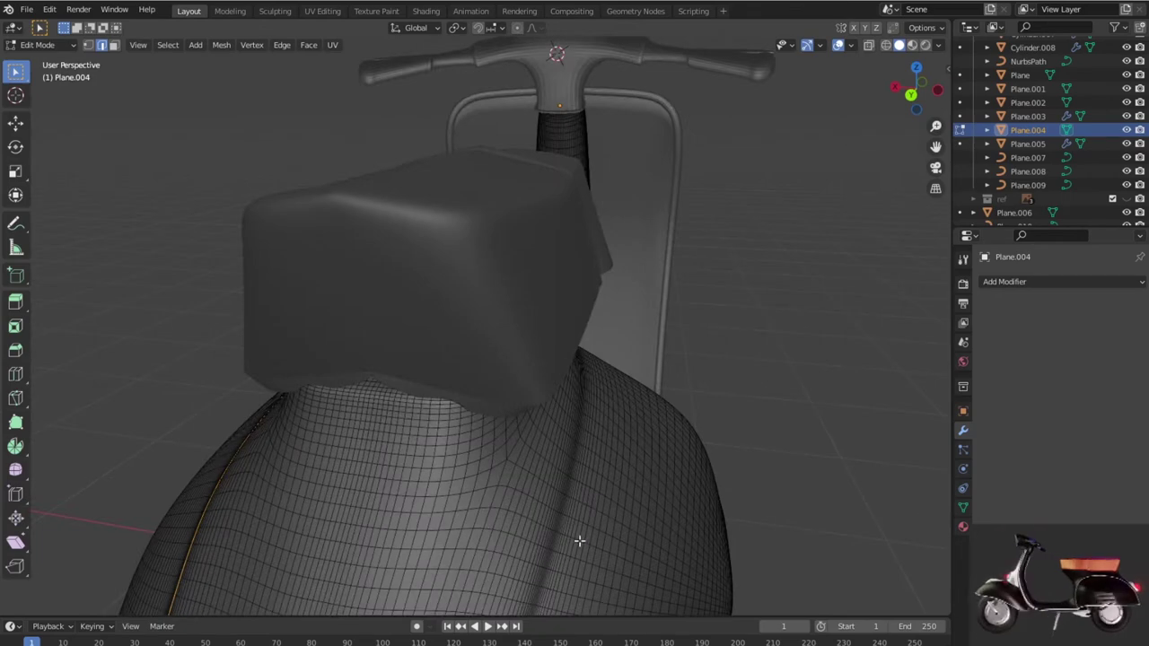
pyautogui.scroll(2, 586, 533)
pyautogui.scroll(2, 628, 534)
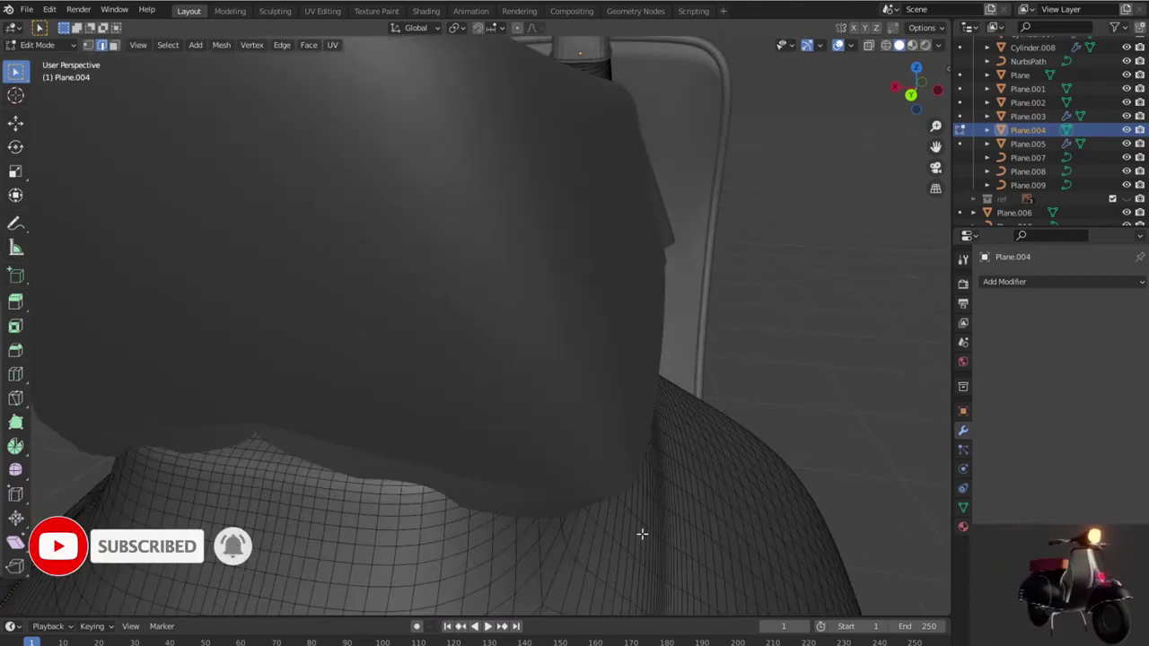
pyautogui.scroll(2, 583, 500)
pyautogui.scroll(2, 567, 456)
pyautogui.scroll(2, 457, 467)
pyautogui.scroll(2, 453, 468)
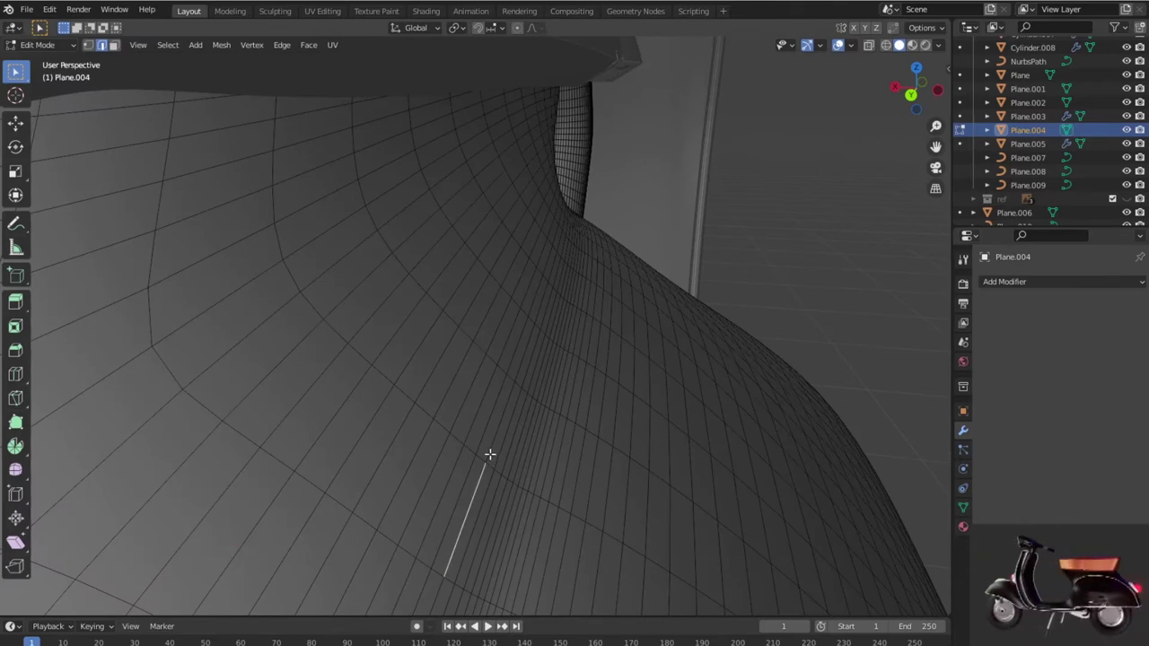
pyautogui.scroll(-6, 506, 484)
pyautogui.moveTo(505, 484); pyautogui.dragTo(726, 519, button='middle')
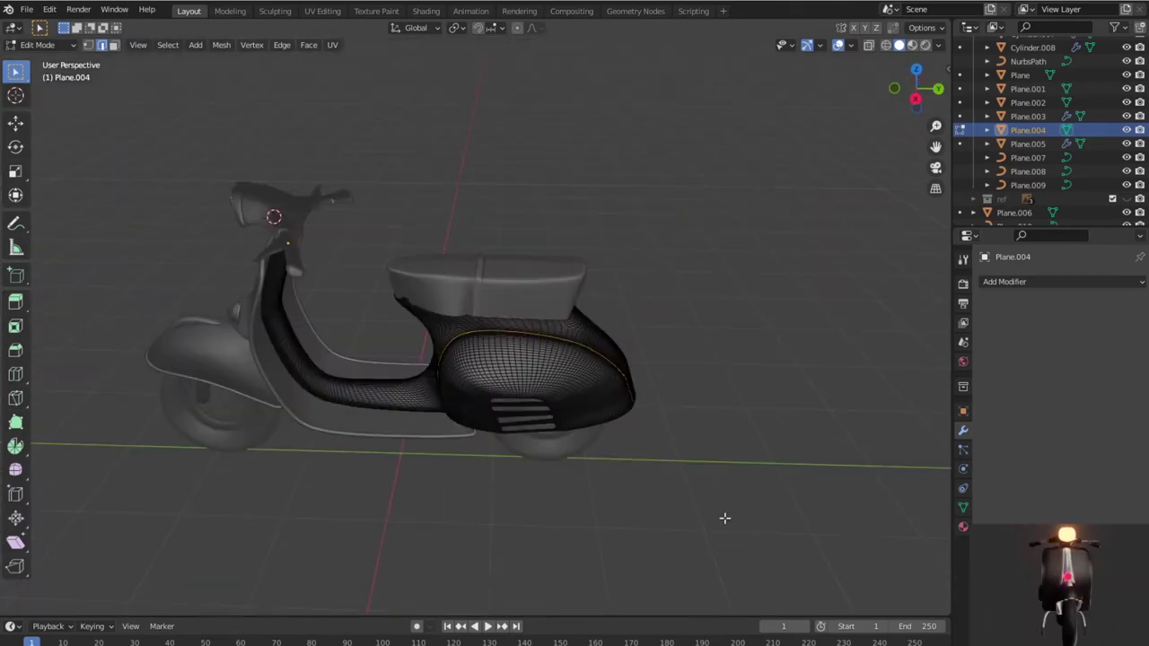
pyautogui.scroll(4, 726, 518)
# Step: Separate the selected seam edges into a new object and return to Object Mode
pyautogui.press('p')
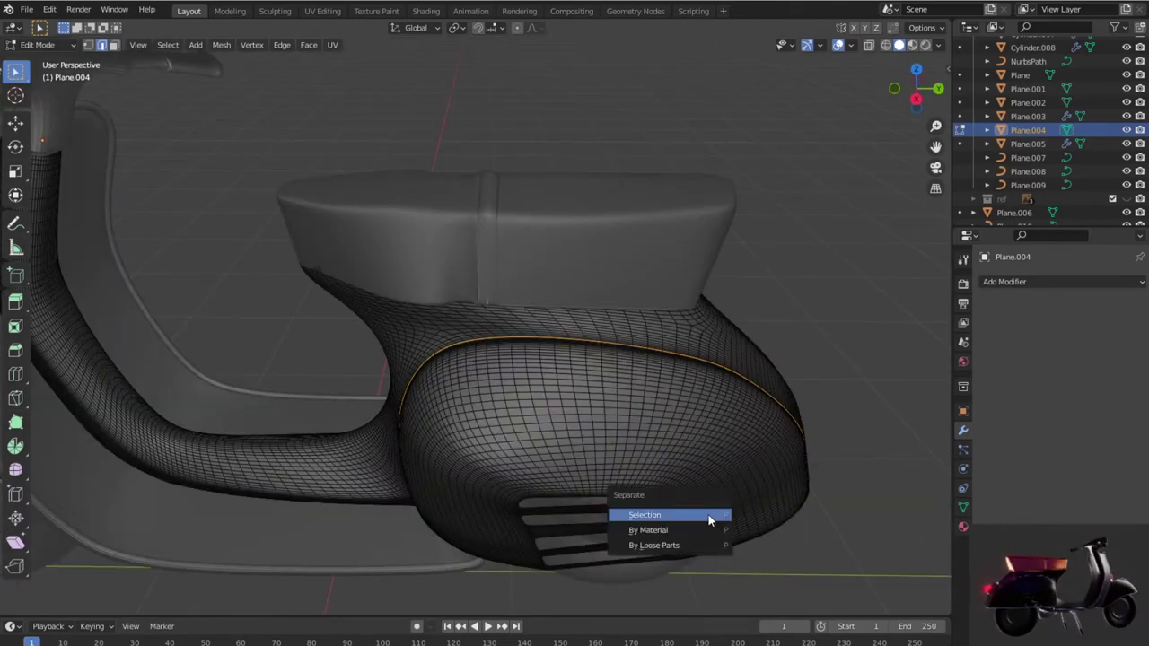
pyautogui.click(707, 514)
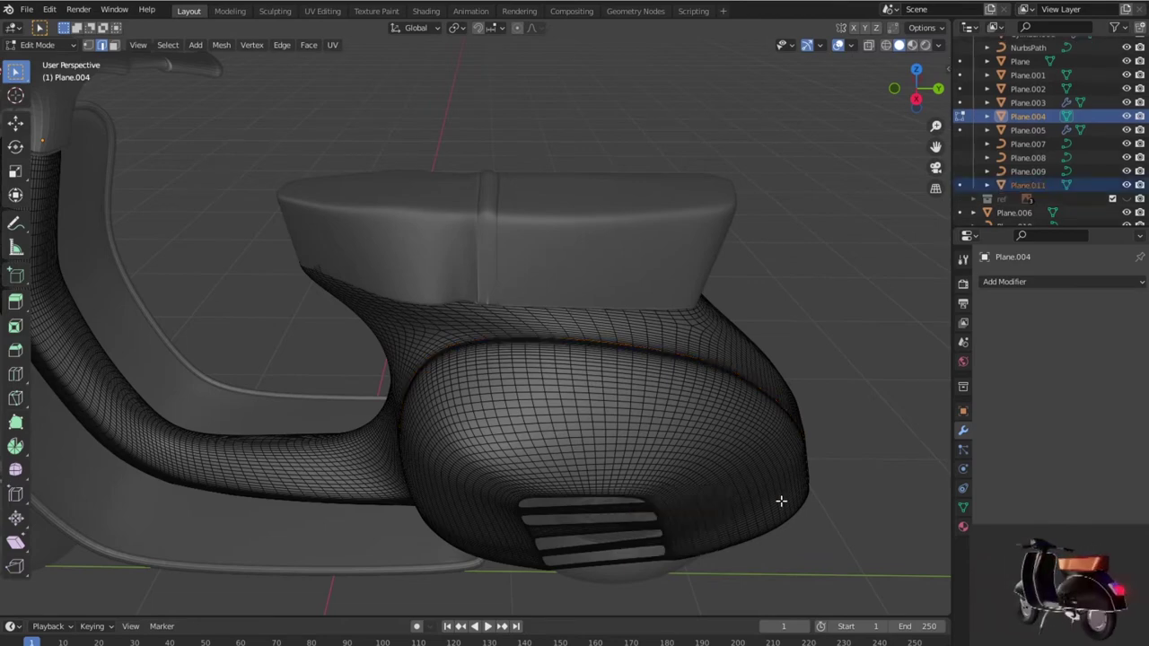
pyautogui.press('Tab')
pyautogui.scroll(-2, 780, 501)
pyautogui.click(797, 498)
# Step: Select the new seam strip Plane.011 and convert it to a curve
pyautogui.moveTo(797, 499)
pyautogui.mouseDown(button='middle')
pyautogui.moveTo(698, 505)
pyautogui.moveTo(616, 490)
pyautogui.mouseUp(button='middle')
pyautogui.click(561, 480)
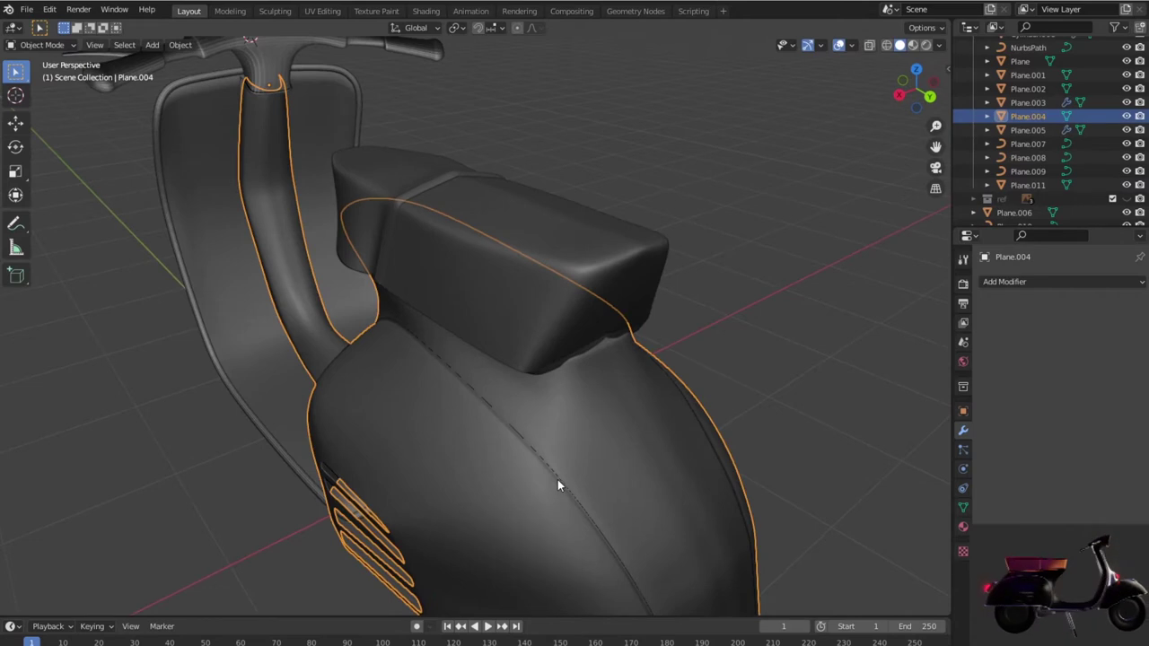
pyautogui.click(558, 480)
pyautogui.rightClick(617, 497)
pyautogui.moveTo(552, 459)
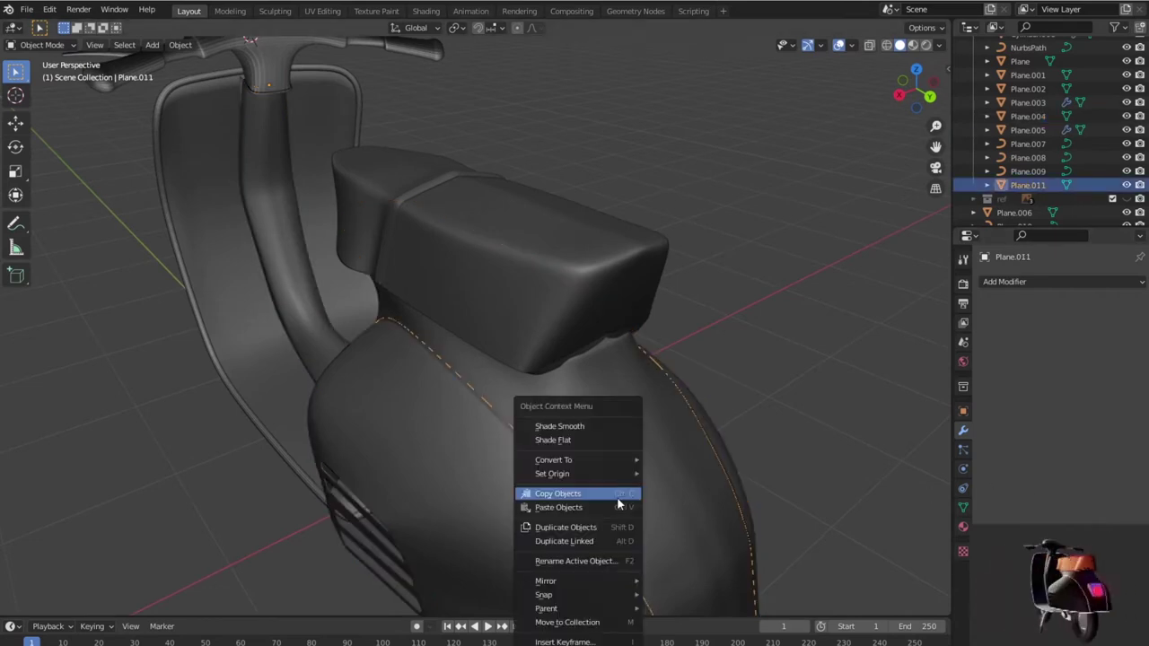
pyautogui.click(664, 461)
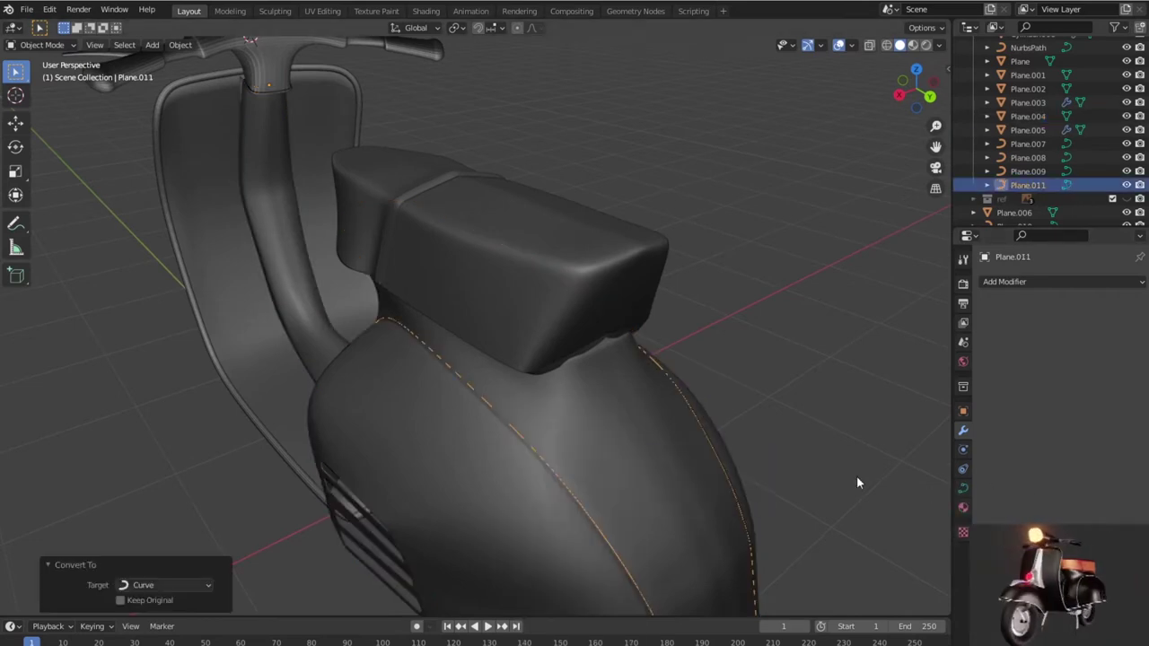
pyautogui.click(963, 489)
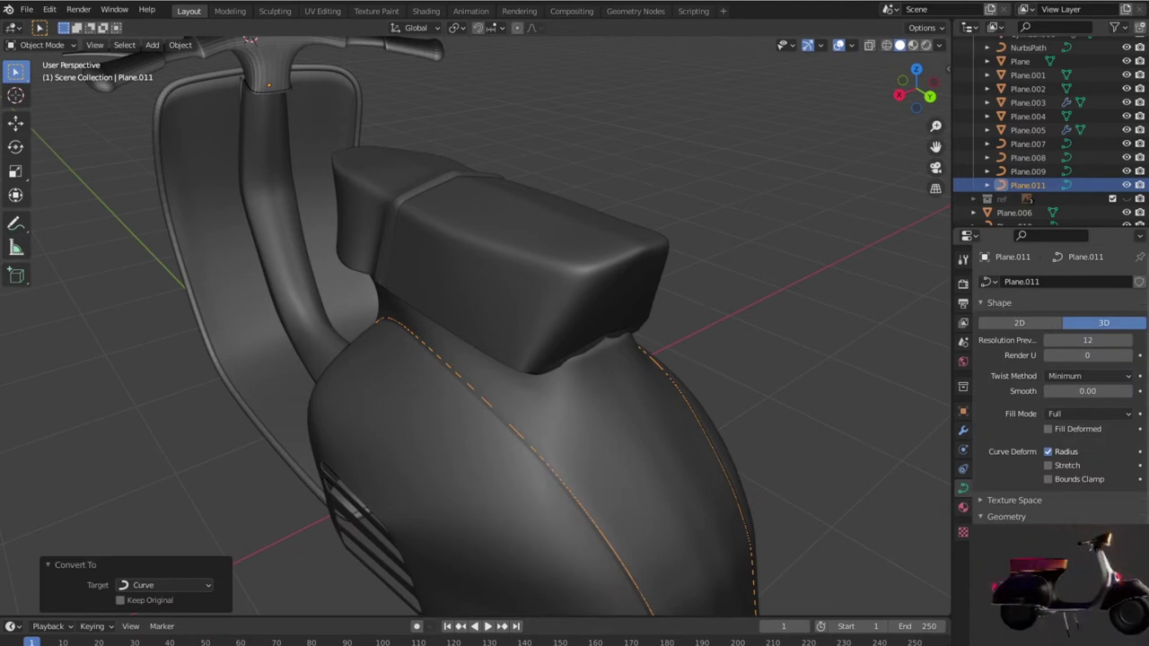
# Step: Raise Plane.011's curve bevel depth step by step to 0.06 m and review the whole scooter
pyautogui.click(1006, 516)
pyautogui.scroll(-5, 1050, 404)
pyautogui.click(1130, 491)
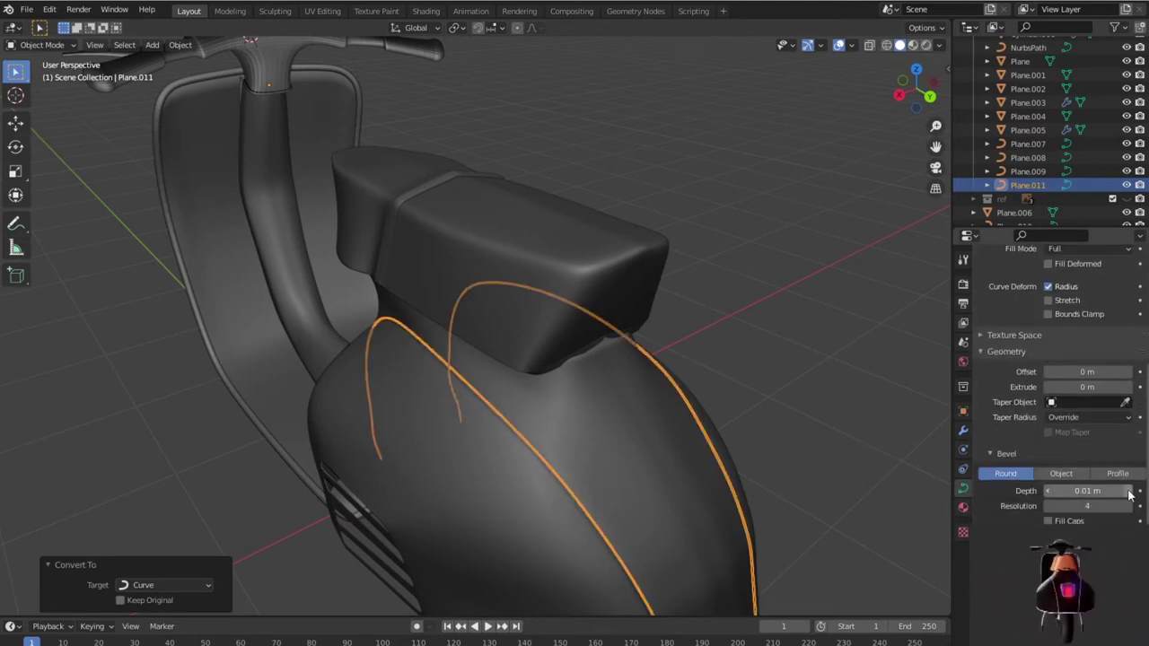
pyautogui.click(1130, 492)
pyautogui.click(1129, 492)
pyautogui.click(1130, 492)
pyautogui.click(1129, 492)
pyautogui.click(1130, 492)
pyautogui.scroll(-3, 763, 467)
pyautogui.moveTo(764, 468)
pyautogui.mouseDown(button='middle')
pyautogui.moveTo(742, 464)
pyautogui.moveTo(772, 487)
pyautogui.moveTo(897, 459)
pyautogui.moveTo(585, 477)
pyautogui.moveTo(446, 461)
pyautogui.moveTo(760, 485)
pyautogui.moveTo(843, 469)
pyautogui.moveTo(884, 478)
pyautogui.mouseUp(button='middle')
pyautogui.click(742, 464)
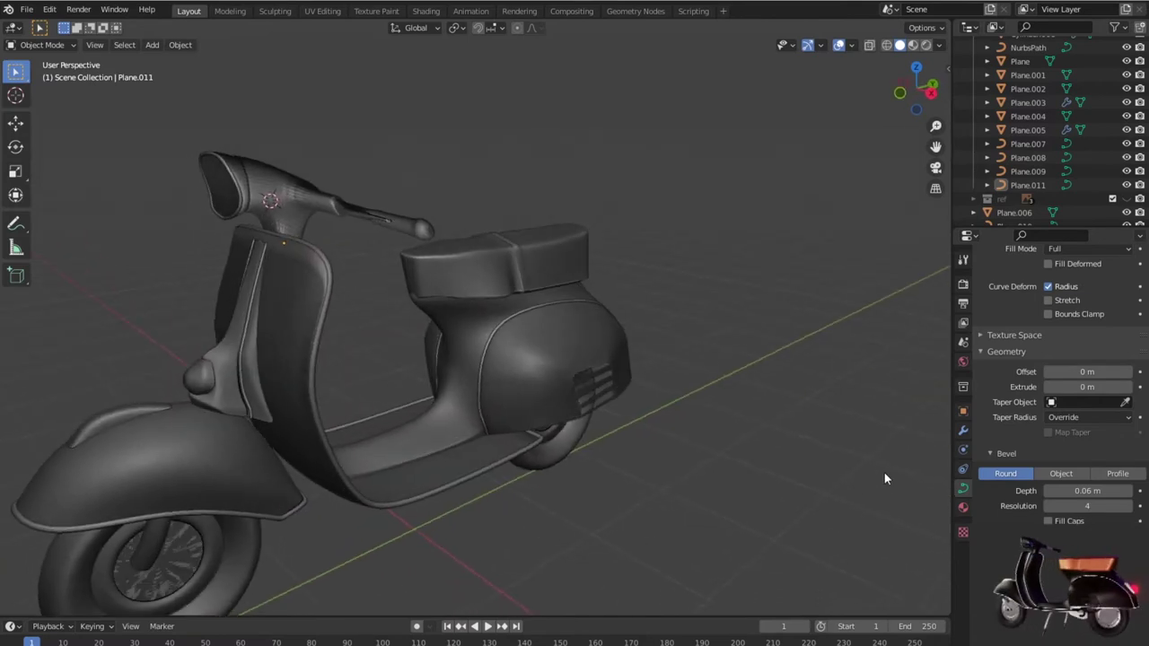
# Step: Orbit and zoom to inspect the thicker seam piping on the rear body from the side
pyautogui.scroll(-2, 764, 488)
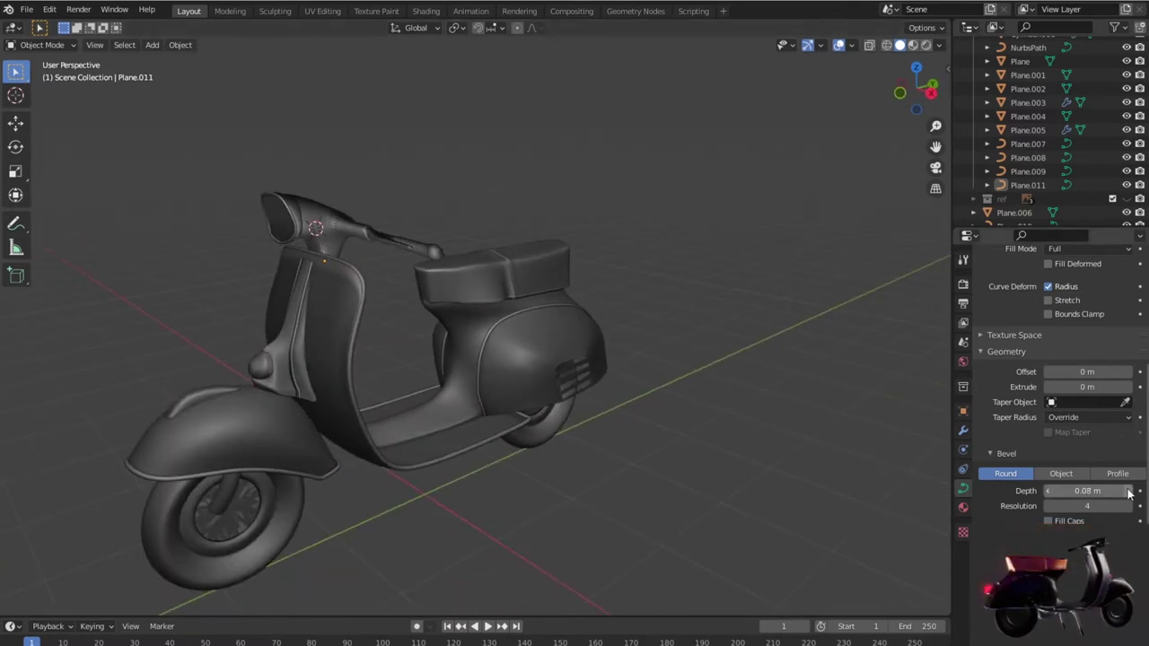
pyautogui.moveTo(806, 474)
pyautogui.mouseDown(button='middle')
pyautogui.moveTo(755, 456)
pyautogui.moveTo(642, 451)
pyautogui.moveTo(712, 466)
pyautogui.moveTo(741, 494)
pyautogui.moveTo(613, 475)
pyautogui.moveTo(587, 418)
pyautogui.moveTo(727, 453)
pyautogui.mouseUp(button='middle')
pyautogui.scroll(4, 728, 448)
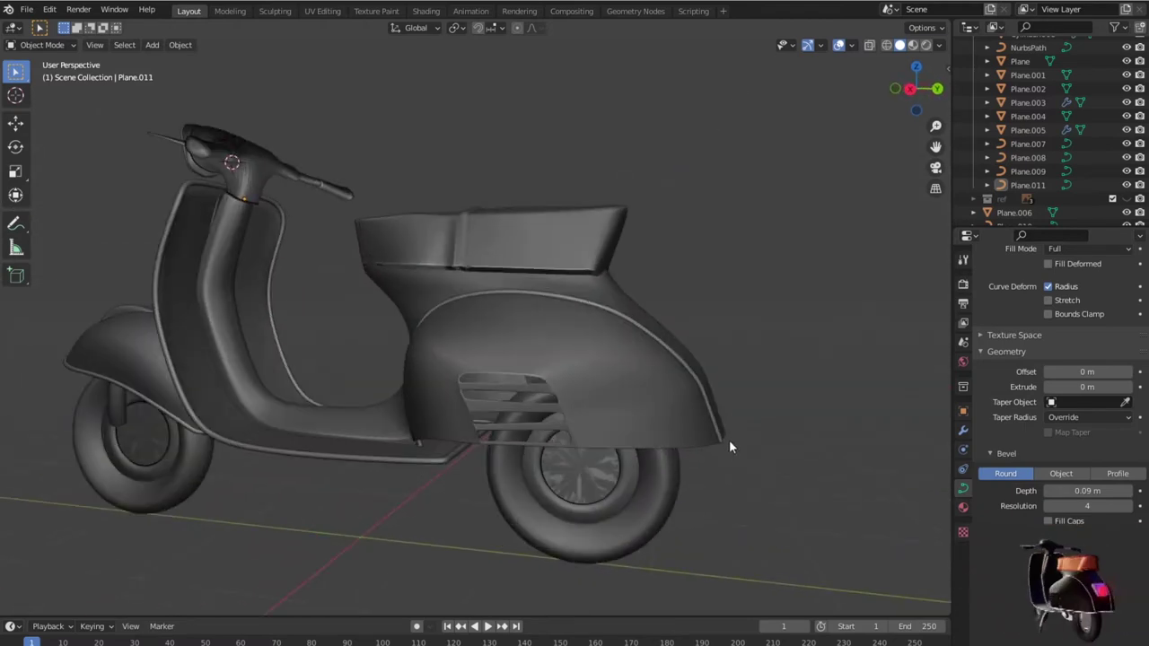
pyautogui.moveTo(721, 507)
pyautogui.mouseDown(button='middle')
pyautogui.moveTo(766, 520)
pyautogui.moveTo(692, 469)
pyautogui.mouseUp(button='middle')
# Step: Put the body panel Plane.004 into Edit Mode and zoom in on its seam edges
pyautogui.click(745, 368)
pyautogui.press('Tab')
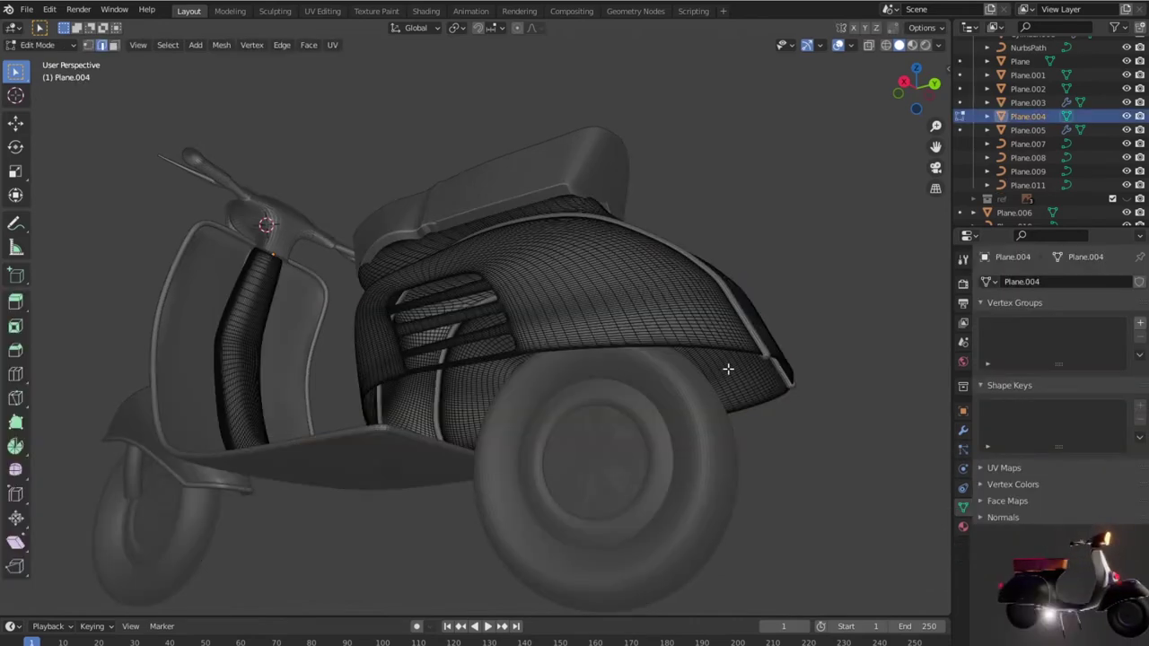
pyautogui.scroll(5, 714, 368)
pyautogui.moveTo(708, 361)
pyautogui.mouseDown(button='middle')
pyautogui.moveTo(689, 345)
pyautogui.moveTo(672, 403)
pyautogui.moveTo(692, 467)
pyautogui.moveTo(482, 531)
pyautogui.moveTo(541, 475)
pyautogui.mouseUp(button='middle')
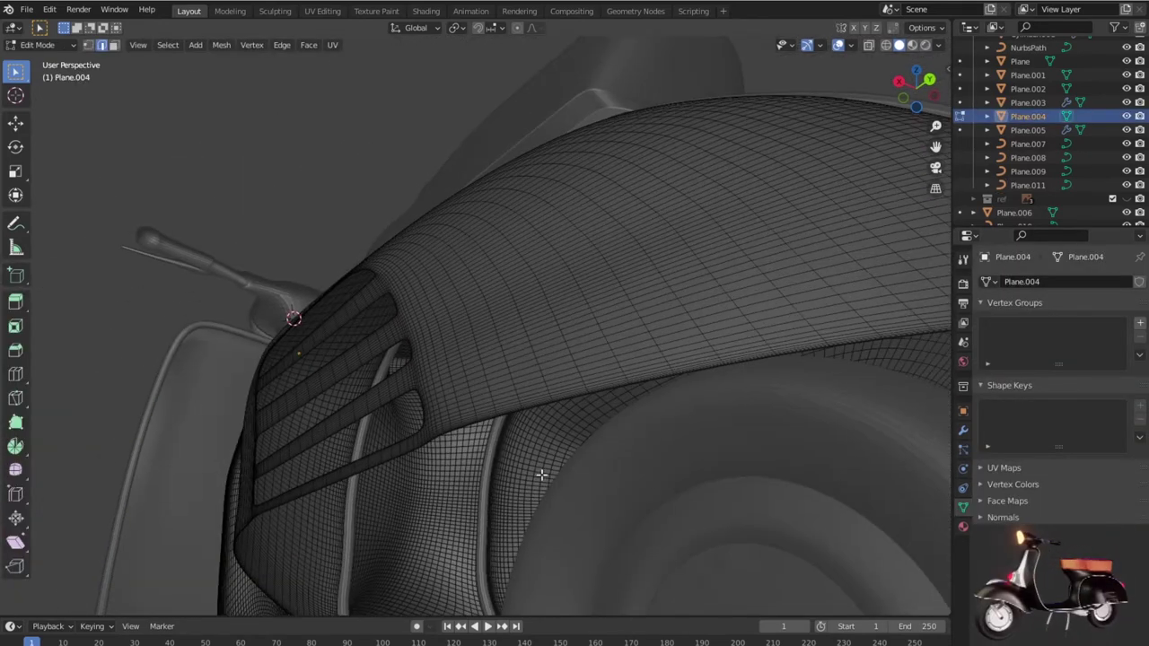
pyautogui.scroll(3, 485, 470)
pyautogui.scroll(2, 470, 457)
pyautogui.scroll(2, 466, 453)
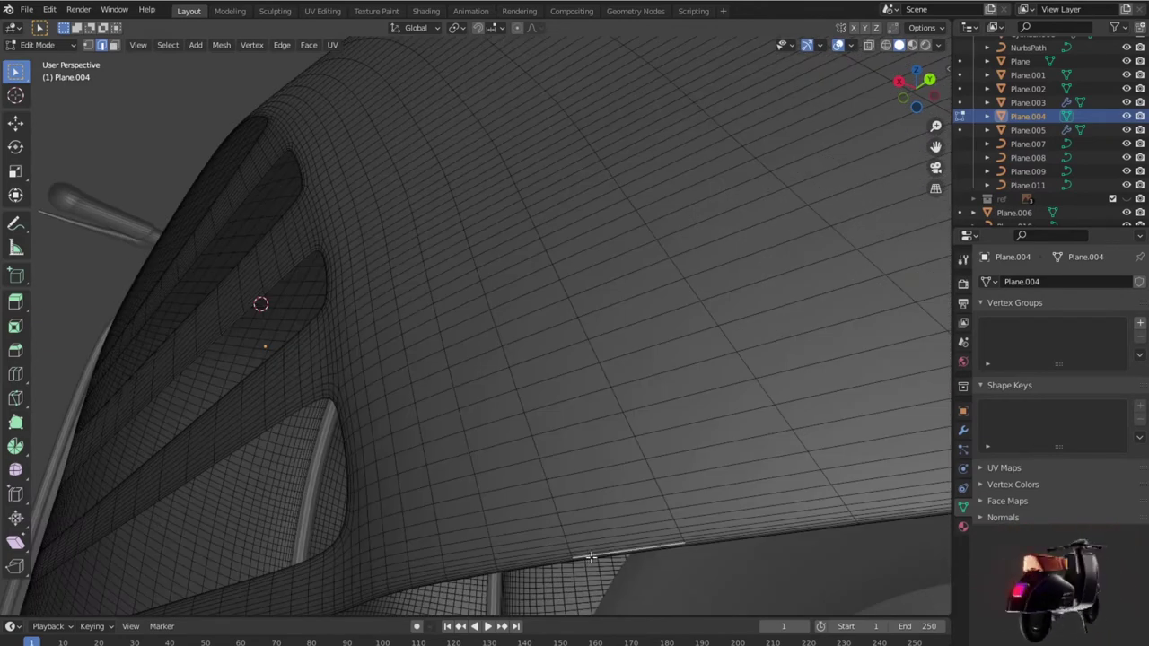
pyautogui.scroll(-8, 604, 560)
pyautogui.moveTo(611, 550)
pyautogui.mouseDown(button='middle')
pyautogui.moveTo(439, 561)
pyautogui.moveTo(372, 584)
pyautogui.moveTo(682, 582)
pyautogui.moveTo(608, 481)
pyautogui.mouseUp(button='middle')
# Step: Separate the selected seam edges into new object Plane.012 and select it in Object Mode
pyautogui.press('p')
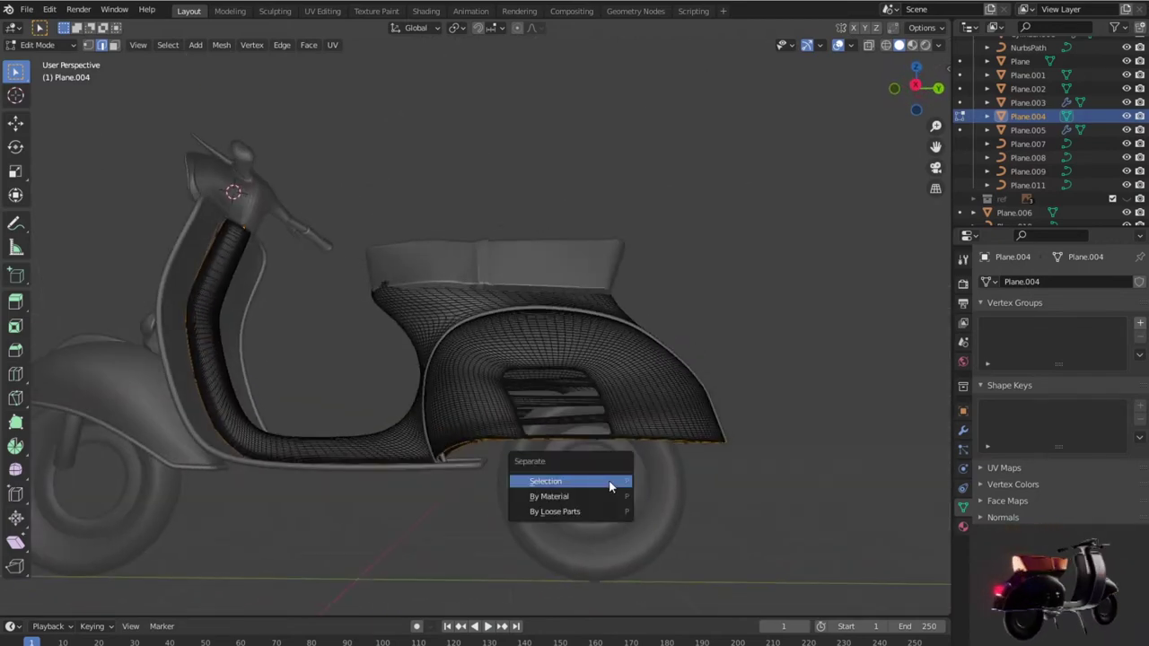
pyautogui.click(609, 485)
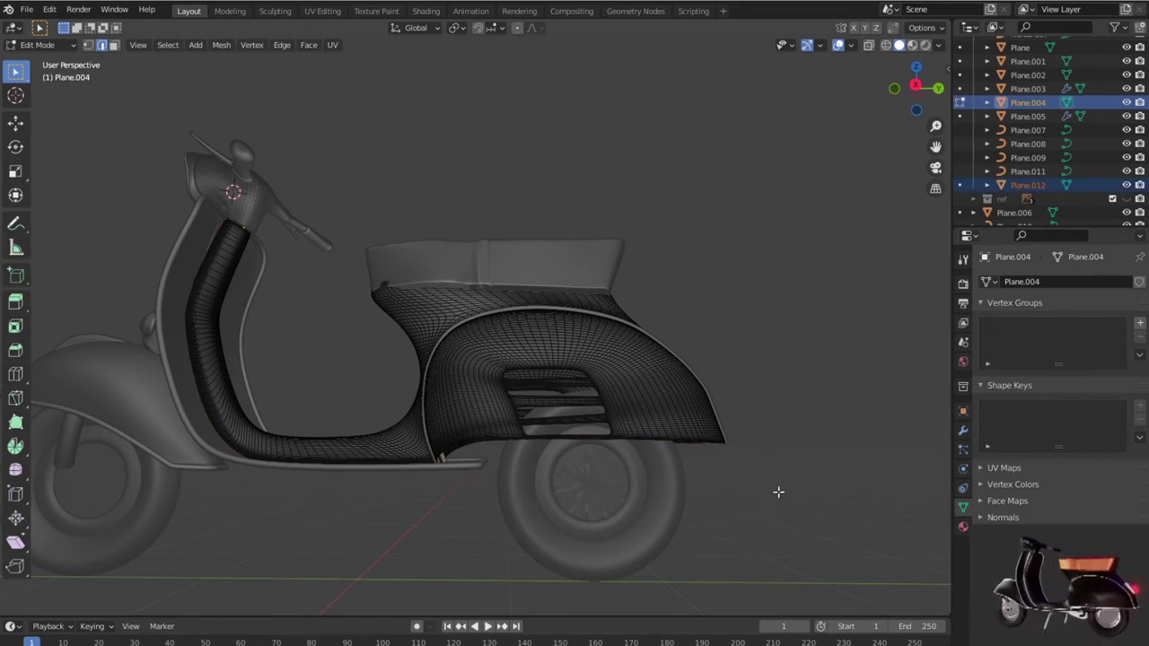
pyautogui.press('Tab')
pyautogui.moveTo(739, 487); pyautogui.dragTo(732, 464, button='middle')
pyautogui.click(702, 393)
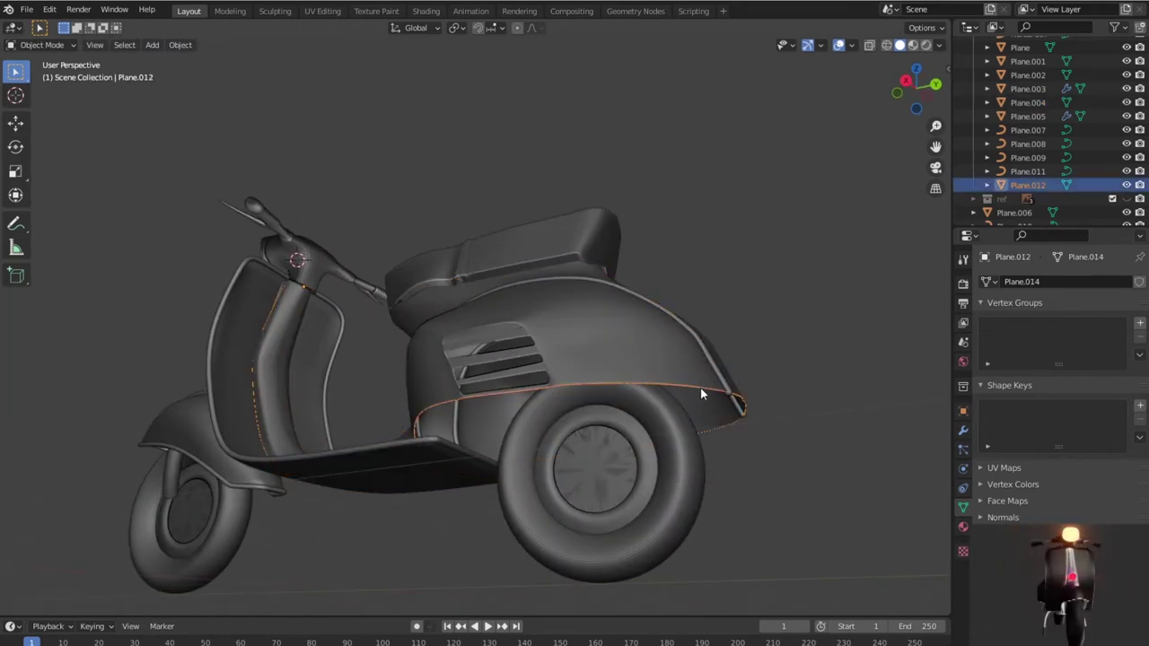
# Step: Convert Plane.012 to a curve and raise its bevel depth to 0.06 m
pyautogui.rightClick(672, 380)
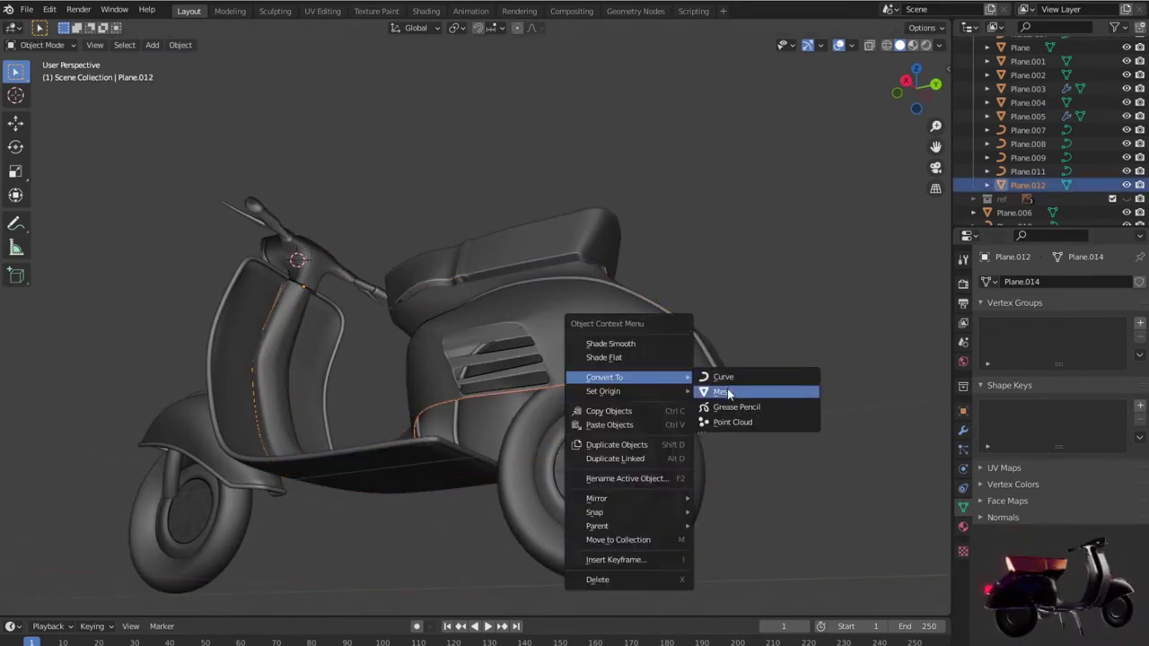
pyautogui.click(725, 378)
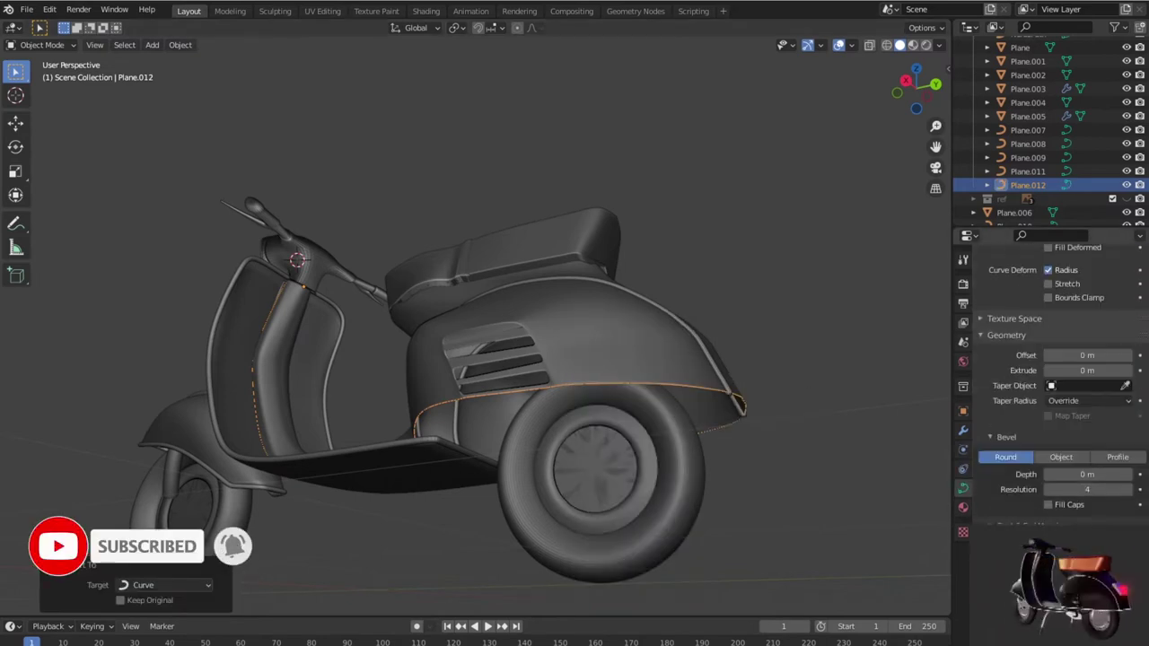
pyautogui.moveTo(1100, 474); pyautogui.dragTo(1113, 473)
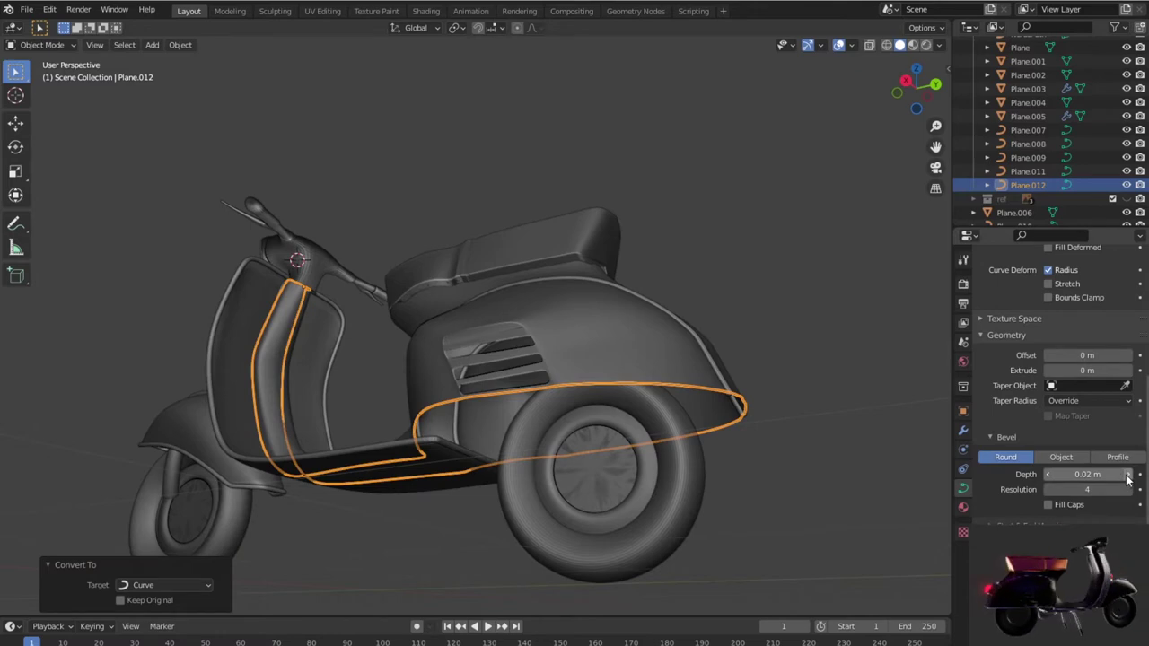
pyautogui.moveTo(1128, 474); pyautogui.dragTo(1144, 474)
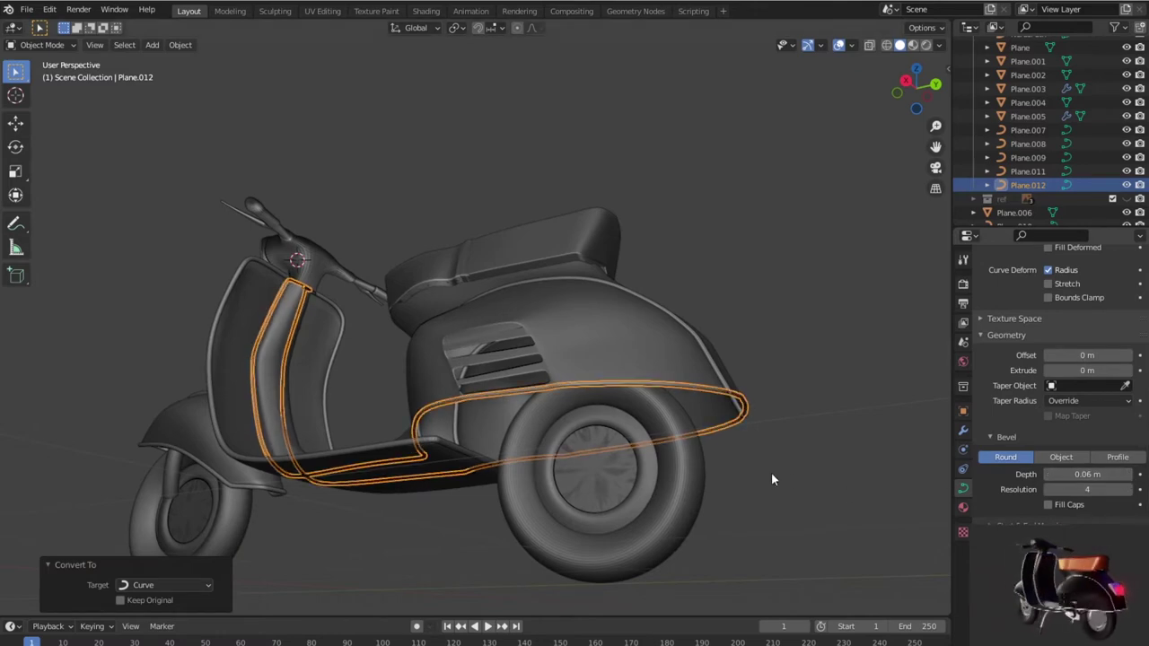
# Step: Review the trims from the front and side, thinning their bevel depth back down
pyautogui.click(796, 475)
pyautogui.moveTo(797, 476)
pyautogui.mouseDown(button='middle')
pyautogui.moveTo(645, 521)
pyautogui.moveTo(592, 523)
pyautogui.moveTo(774, 548)
pyautogui.moveTo(814, 541)
pyautogui.moveTo(557, 513)
pyautogui.mouseUp(button='middle')
pyautogui.scroll(3, 557, 512)
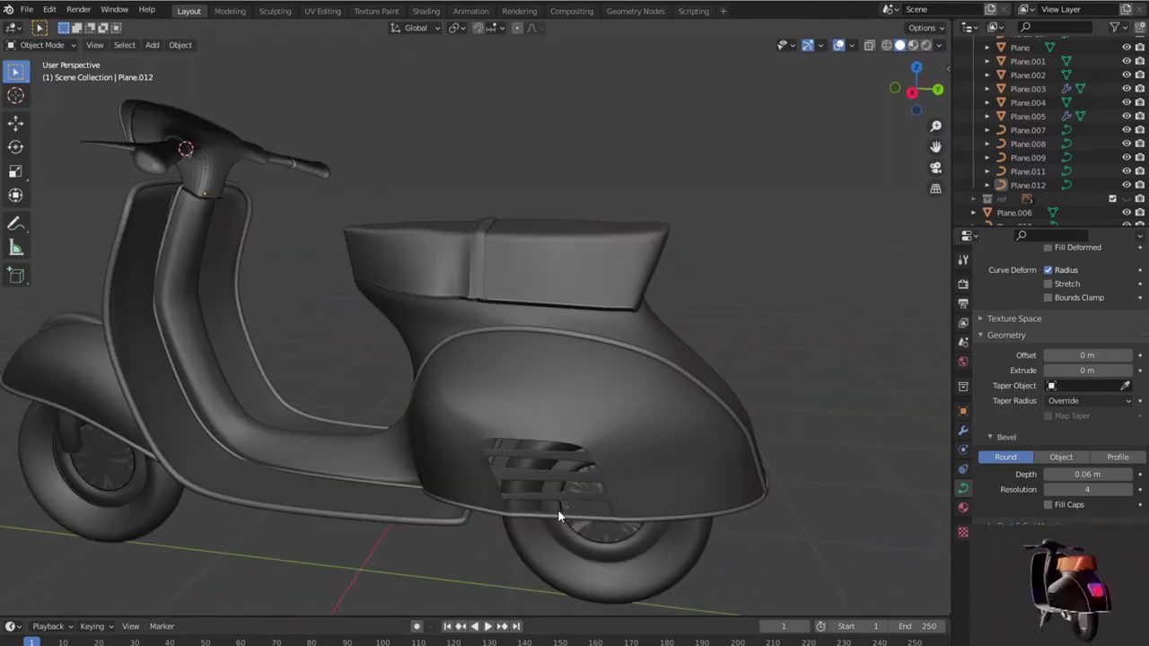
pyautogui.scroll(-2, 557, 508)
pyautogui.moveTo(557, 507)
pyautogui.mouseDown(button='middle')
pyautogui.moveTo(322, 517)
pyautogui.moveTo(889, 530)
pyautogui.mouseUp(button='middle')
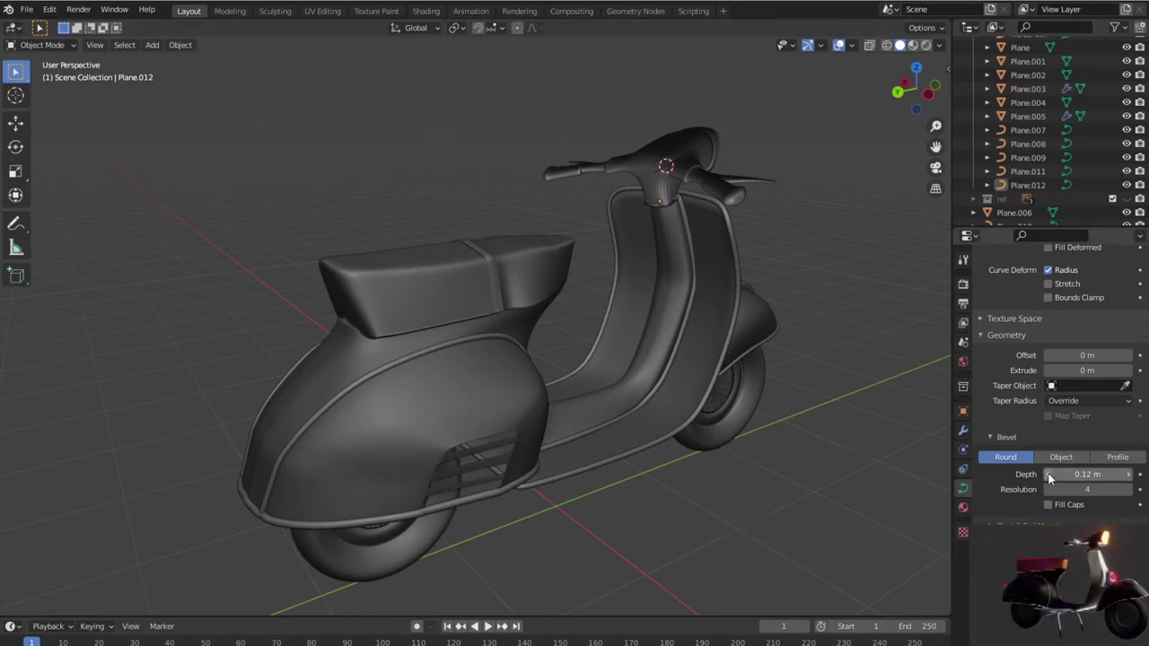
pyautogui.moveTo(1047, 472)
pyautogui.mouseDown()
pyautogui.moveTo(1137, 482)
pyautogui.moveTo(946, 519)
pyautogui.mouseUp()
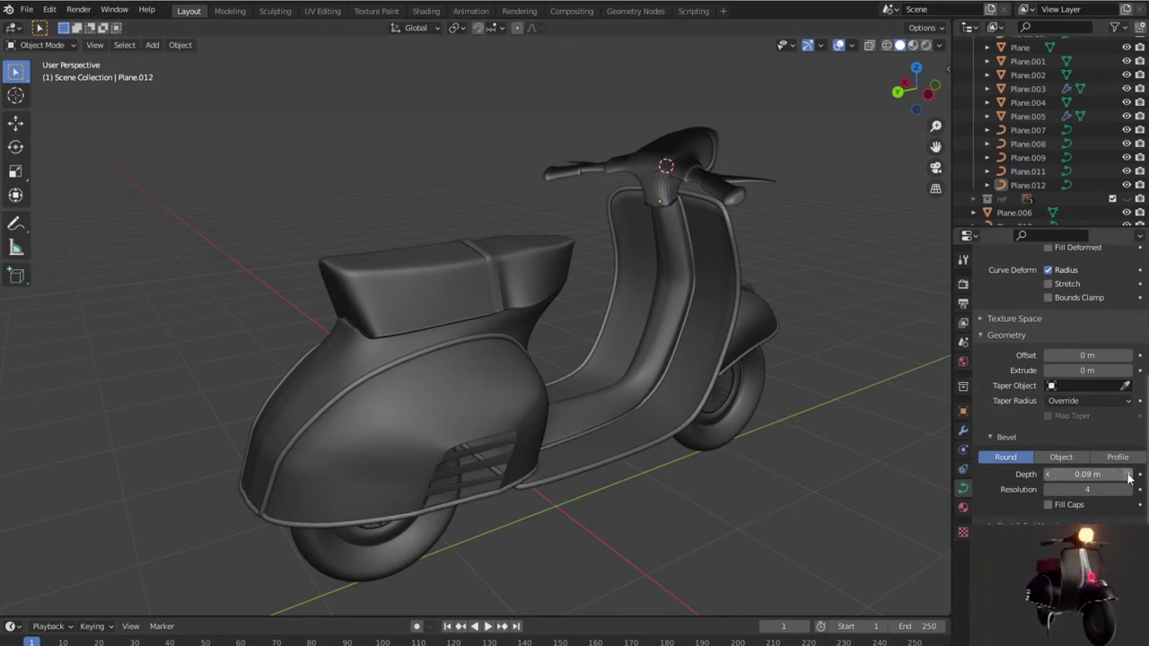
pyautogui.scroll(-4, 724, 480)
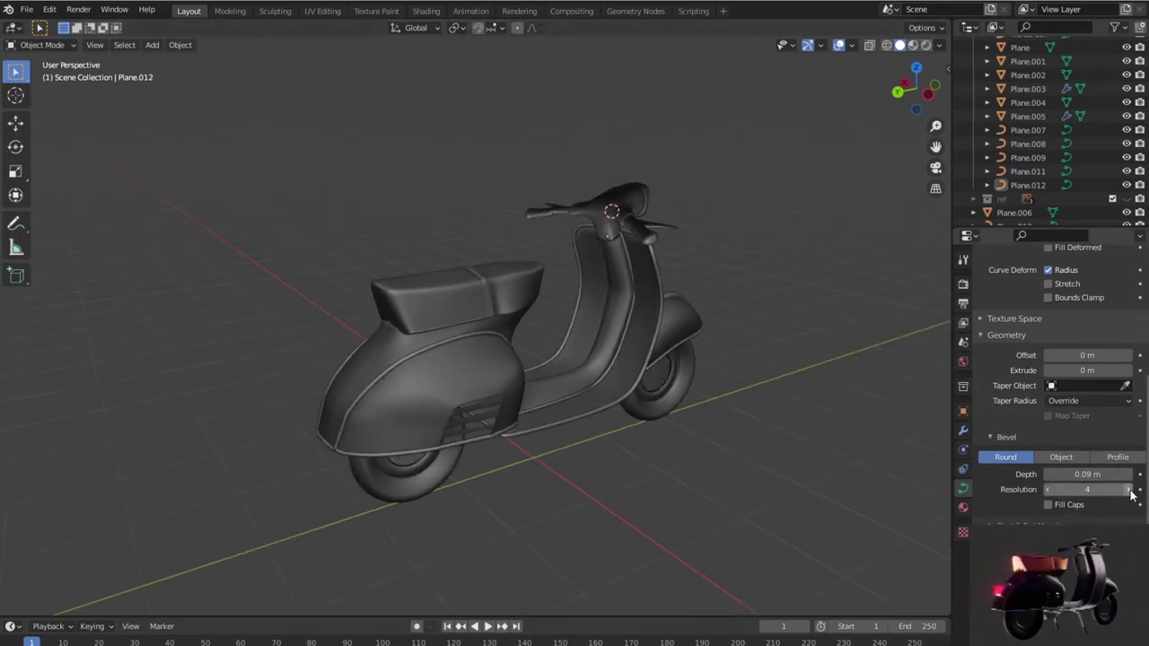
pyautogui.moveTo(722, 484)
pyautogui.mouseDown(button='middle')
pyautogui.moveTo(697, 479)
pyautogui.moveTo(750, 465)
pyautogui.moveTo(694, 465)
pyautogui.moveTo(873, 441)
pyautogui.moveTo(774, 430)
pyautogui.moveTo(754, 414)
pyautogui.moveTo(571, 452)
pyautogui.moveTo(185, 460)
pyautogui.mouseUp(button='middle')
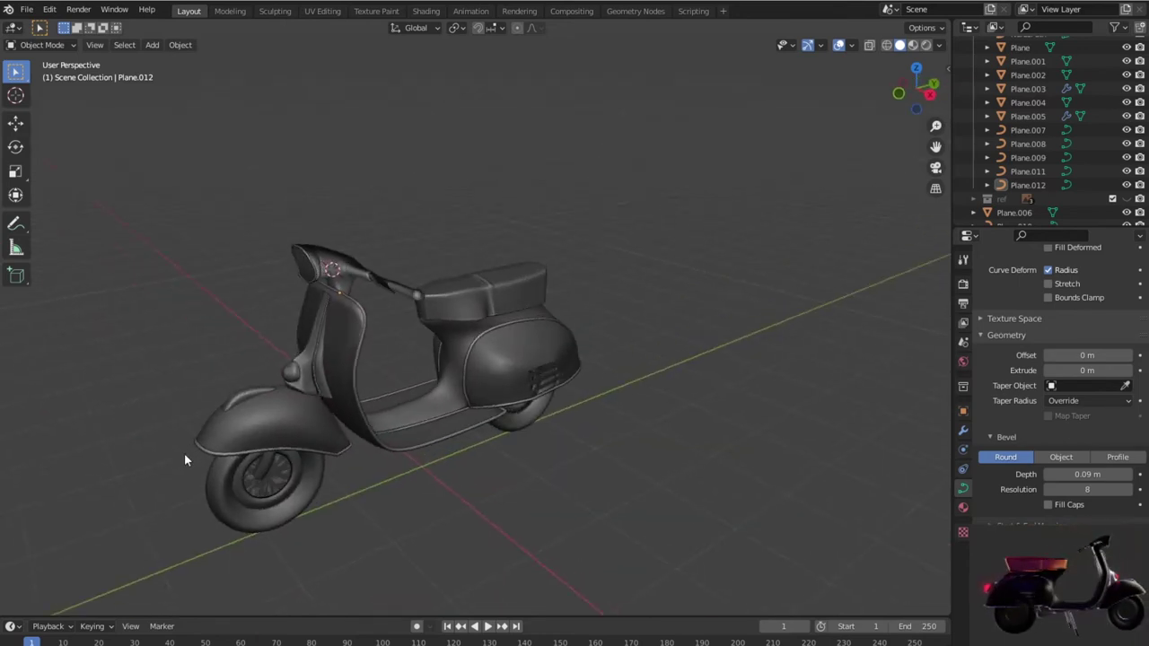
pyautogui.scroll(4, 522, 269)
# Step: Select the seat Plane.005 and briefly check its mesh in Edit Mode
pyautogui.scroll(2, 522, 269)
pyautogui.scroll(-1, 529, 273)
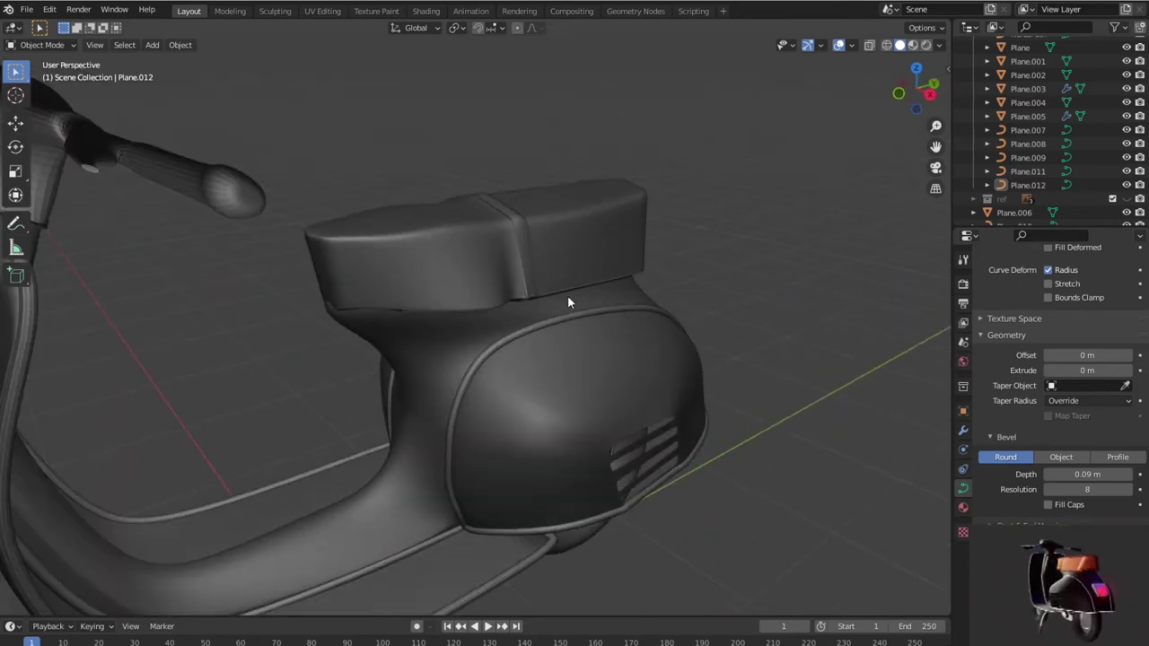
pyautogui.scroll(2, 518, 299)
pyautogui.scroll(2, 538, 297)
pyautogui.click(547, 294)
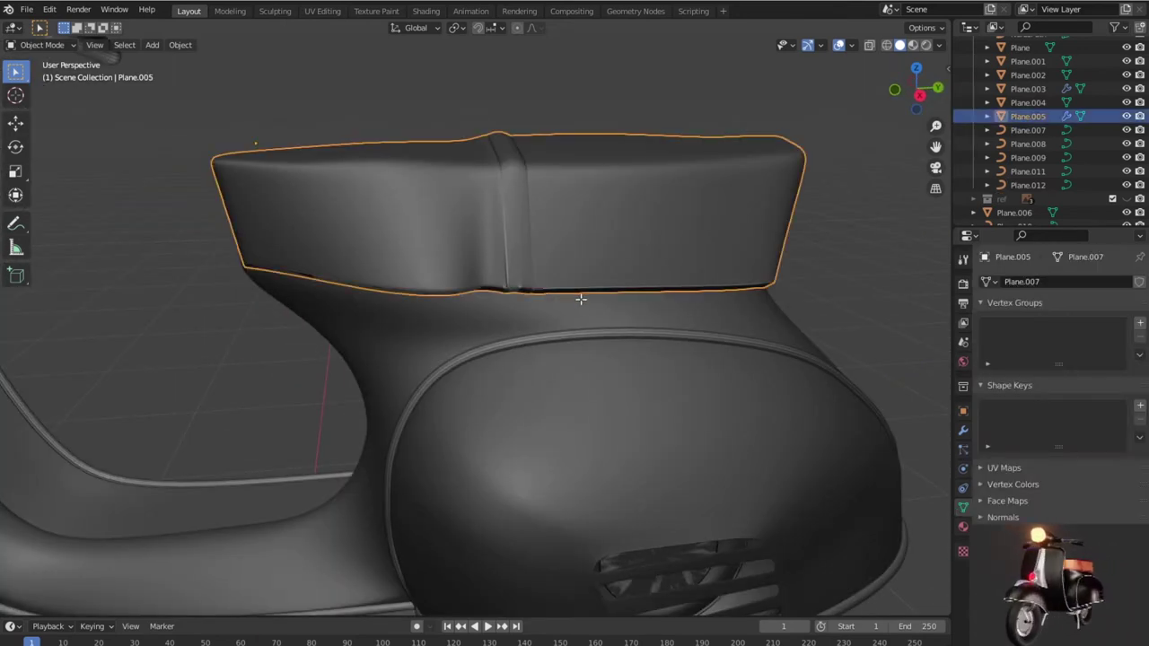
pyautogui.press('Tab')
pyautogui.press('Tab')
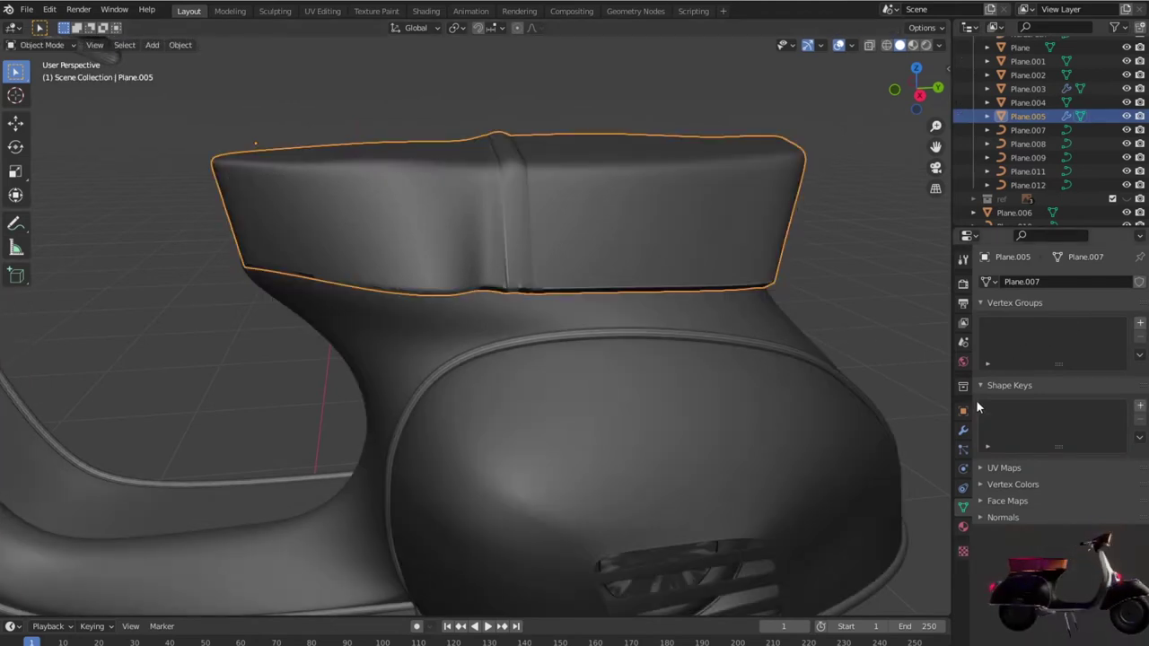
# Step: Apply the seat's Subdivision and Mirror modifiers, then enter Edit Mode on the dense mesh
pyautogui.click(964, 431)
pyautogui.click(1107, 305)
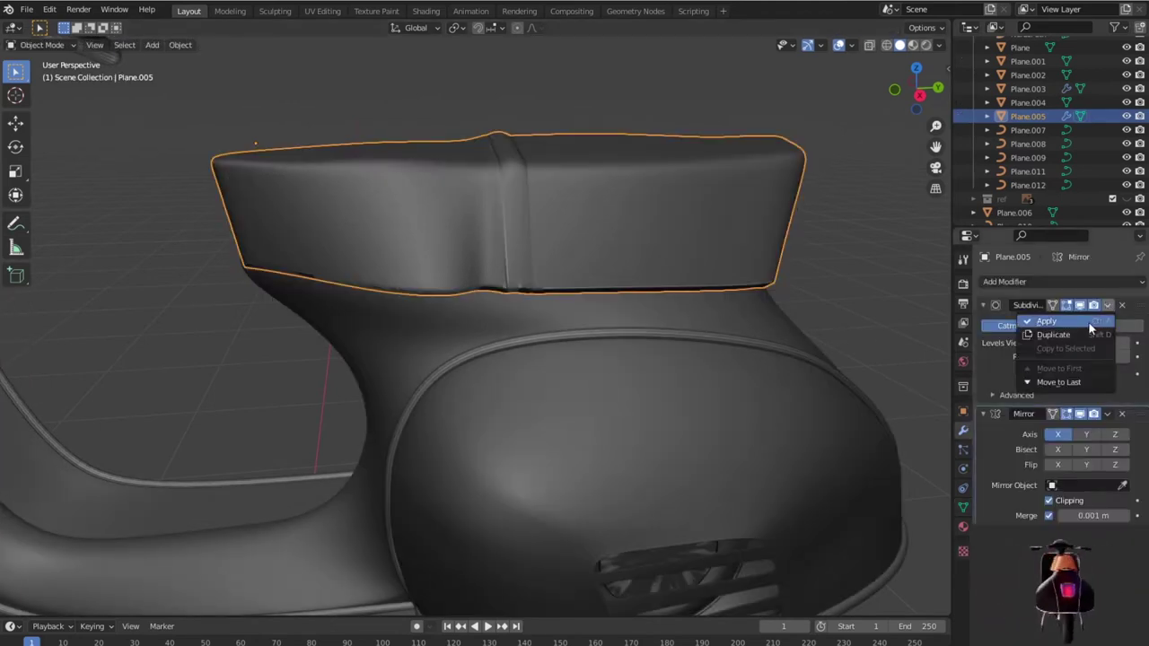
pyautogui.click(1090, 321)
pyautogui.click(1107, 305)
pyautogui.click(1090, 320)
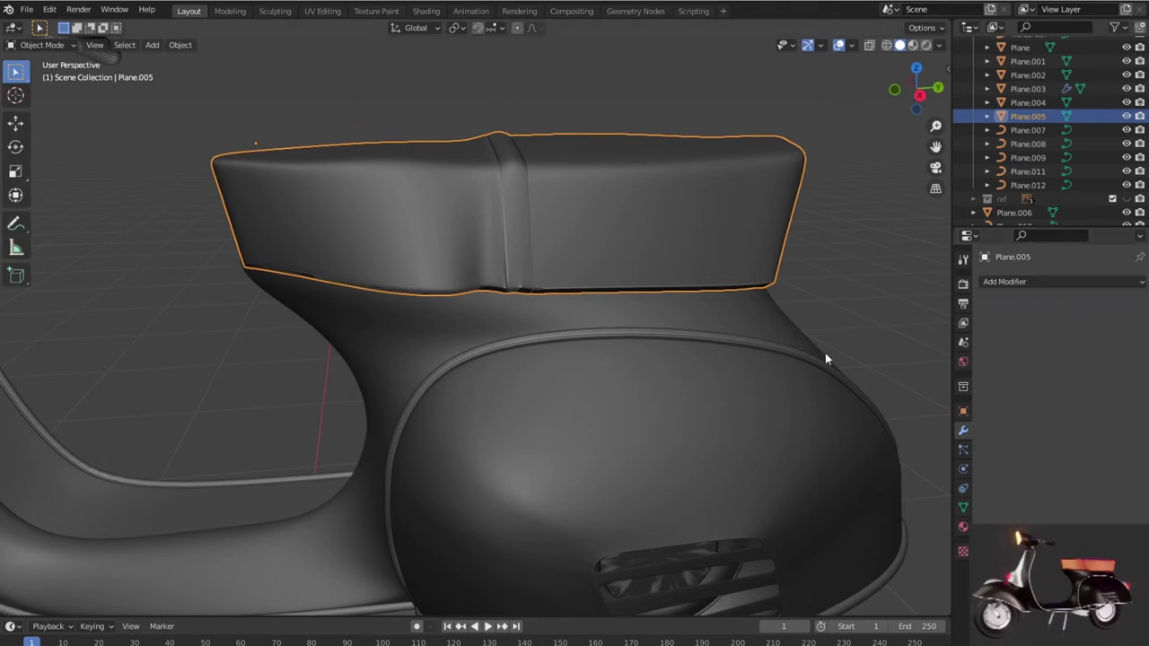
pyautogui.press('Tab')
pyautogui.scroll(1, 650, 280)
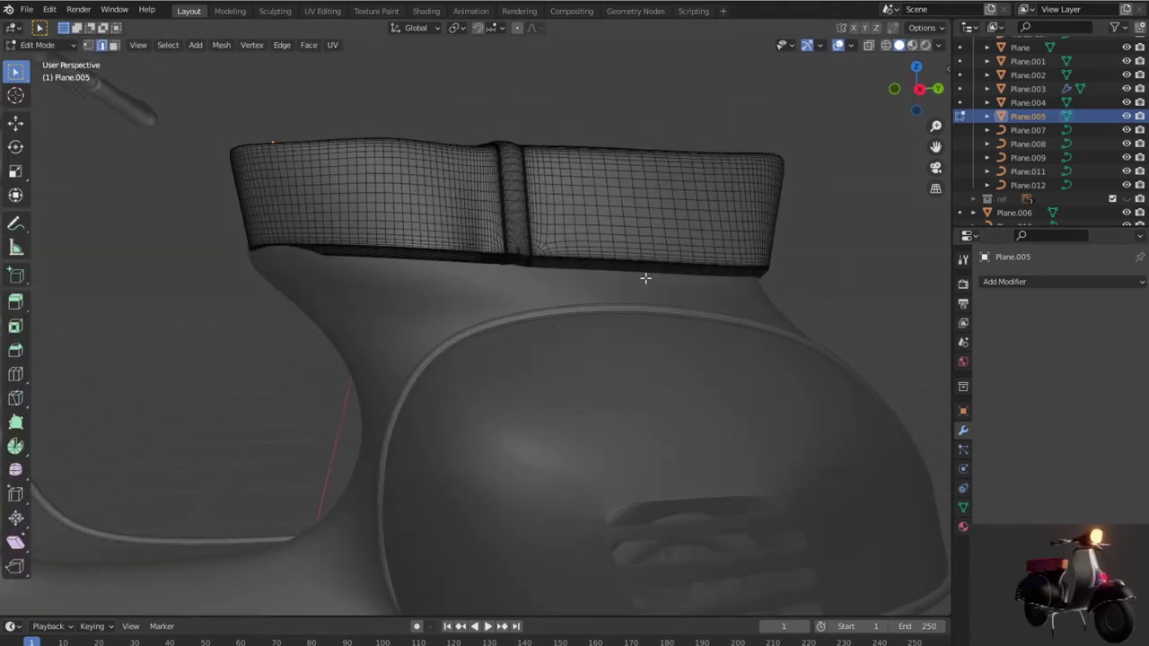
# Step: Zoom and orbit to look down onto the seat's rim edges
pyautogui.scroll(1, 641, 275)
pyautogui.scroll(1, 639, 274)
pyautogui.scroll(1, 634, 276)
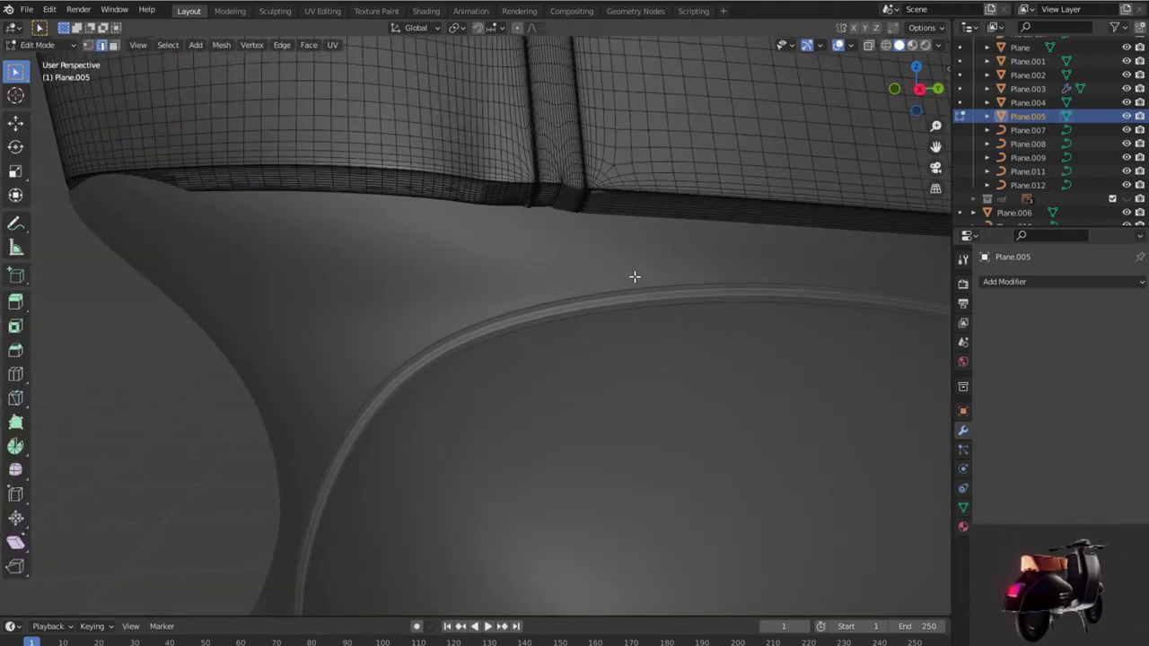
pyautogui.scroll(2, 634, 277)
pyautogui.scroll(-1, 634, 277)
pyautogui.scroll(-2, 634, 276)
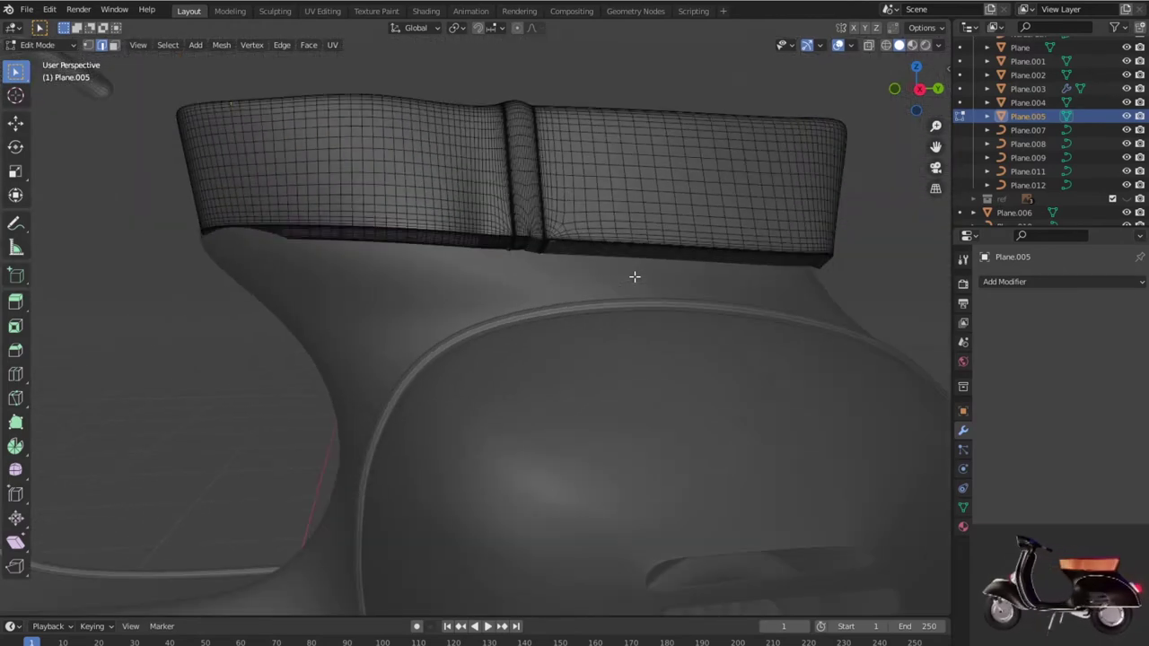
pyautogui.scroll(-2, 635, 276)
pyautogui.scroll(-1, 580, 291)
pyautogui.moveTo(579, 292)
pyautogui.mouseDown(button='middle')
pyautogui.moveTo(538, 359)
pyautogui.moveTo(526, 351)
pyautogui.mouseUp(button='middle')
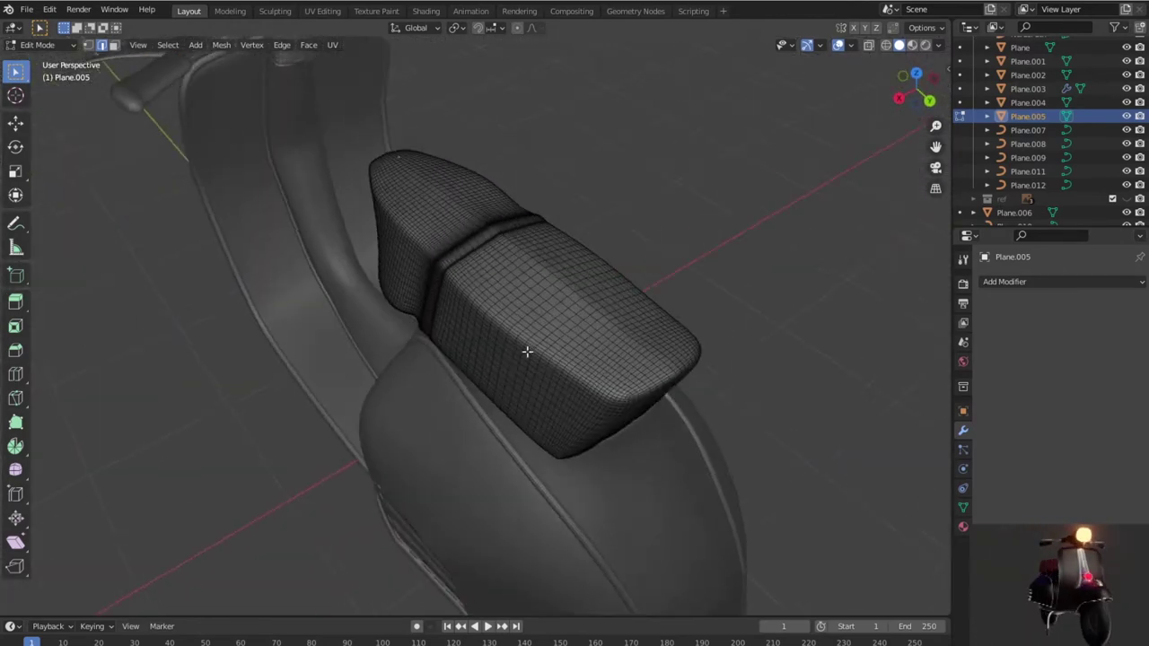
pyautogui.scroll(3, 507, 342)
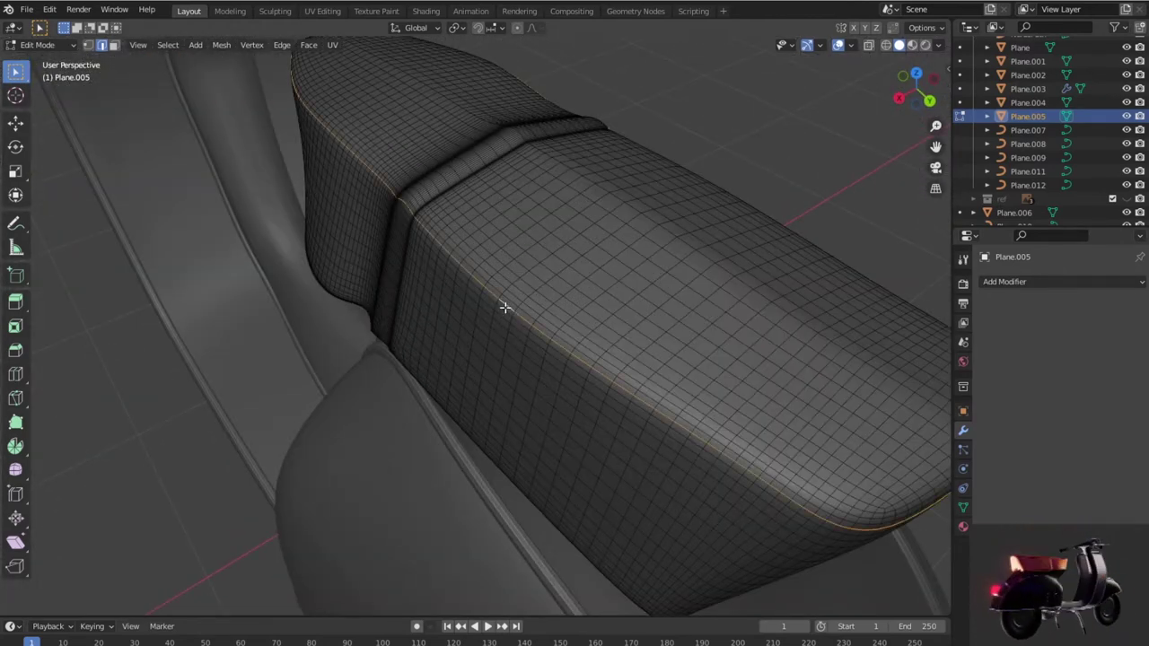
pyautogui.scroll(-3, 505, 307)
pyautogui.moveTo(608, 349)
pyautogui.mouseDown(button='middle')
pyautogui.moveTo(515, 341)
pyautogui.moveTo(503, 328)
pyautogui.moveTo(437, 386)
pyautogui.mouseUp(button='middle')
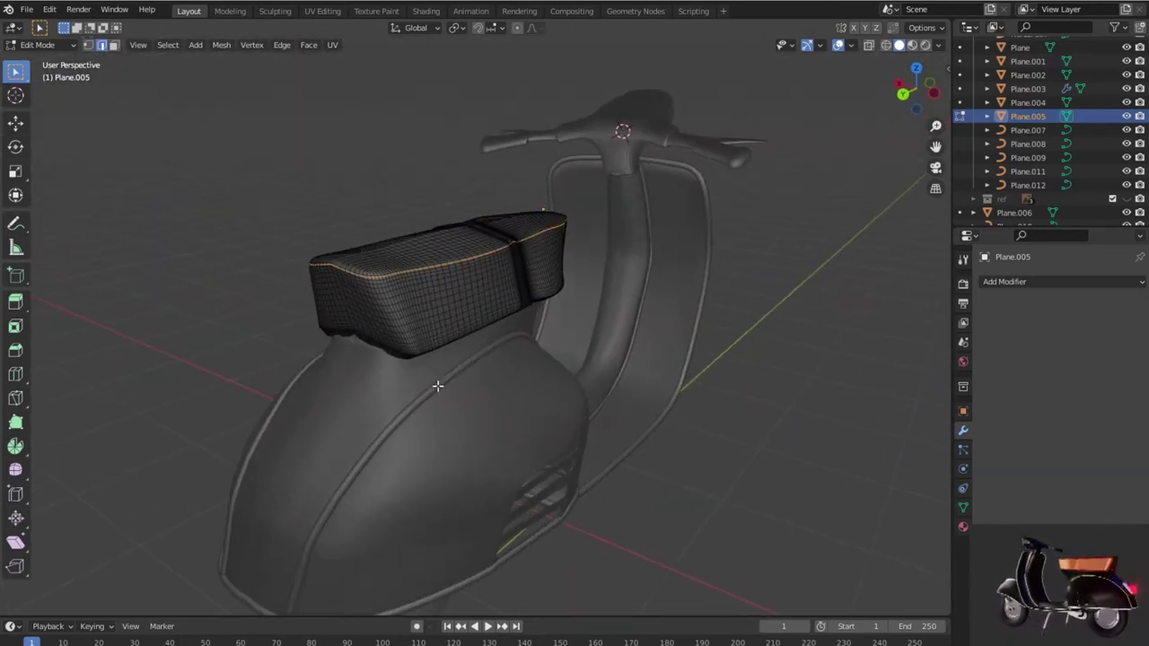
# Step: From a side view, separate the selected seat rim edges into new object Plane.013
pyautogui.scroll(3, 437, 384)
pyautogui.scroll(2, 431, 377)
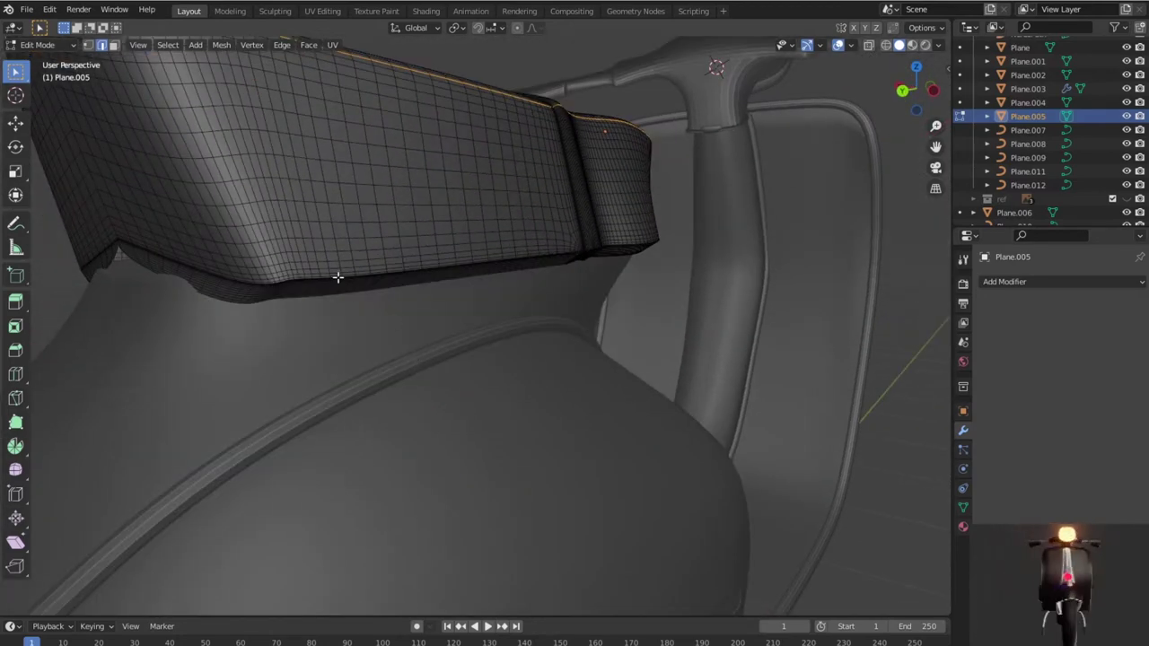
pyautogui.moveTo(429, 317)
pyautogui.mouseDown(button='middle')
pyautogui.moveTo(418, 326)
pyautogui.moveTo(315, 300)
pyautogui.moveTo(464, 290)
pyautogui.moveTo(652, 324)
pyautogui.moveTo(622, 287)
pyautogui.moveTo(679, 346)
pyautogui.moveTo(663, 342)
pyautogui.moveTo(640, 384)
pyautogui.mouseUp(button='middle')
pyautogui.scroll(-2, 661, 341)
pyautogui.scroll(-1, 656, 338)
pyautogui.scroll(-2, 661, 339)
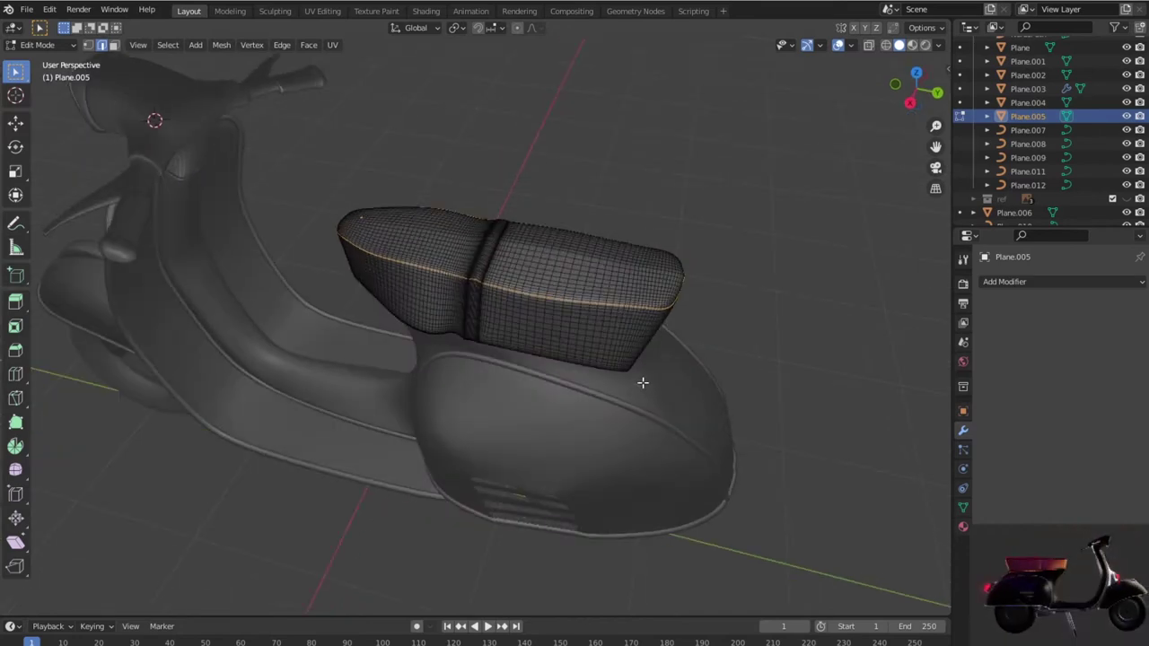
pyautogui.press('p')
pyautogui.click(643, 382)
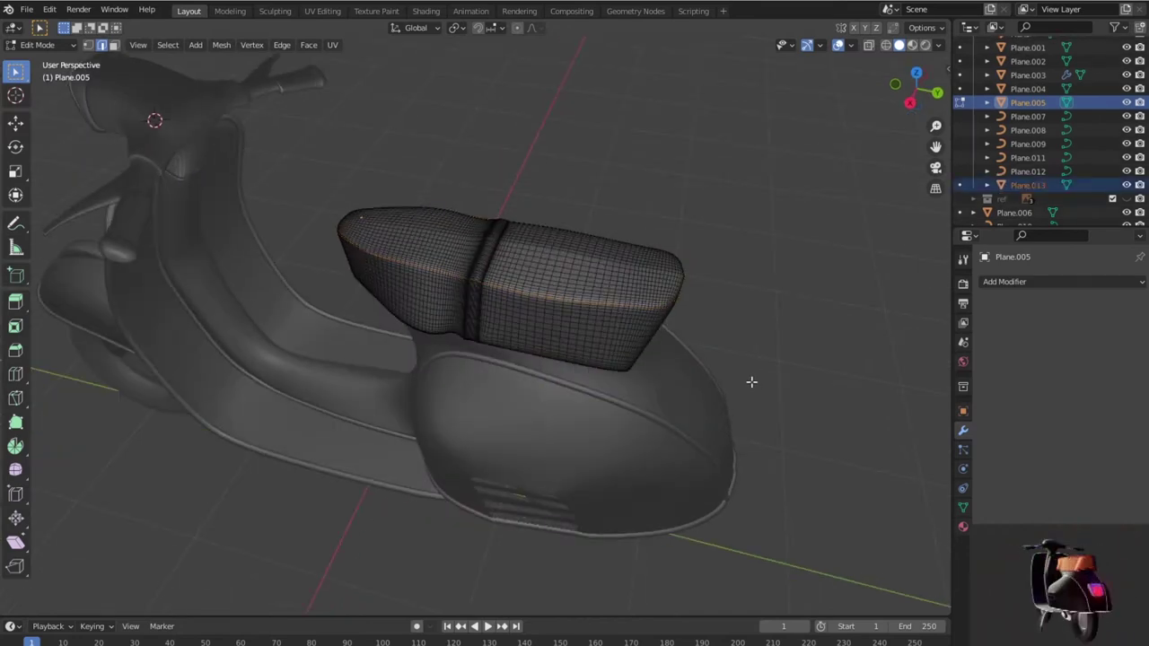
# Step: Back in Object Mode, convert the seat edge object Plane.013 to a curve
pyautogui.press('Tab')
pyautogui.click(626, 303)
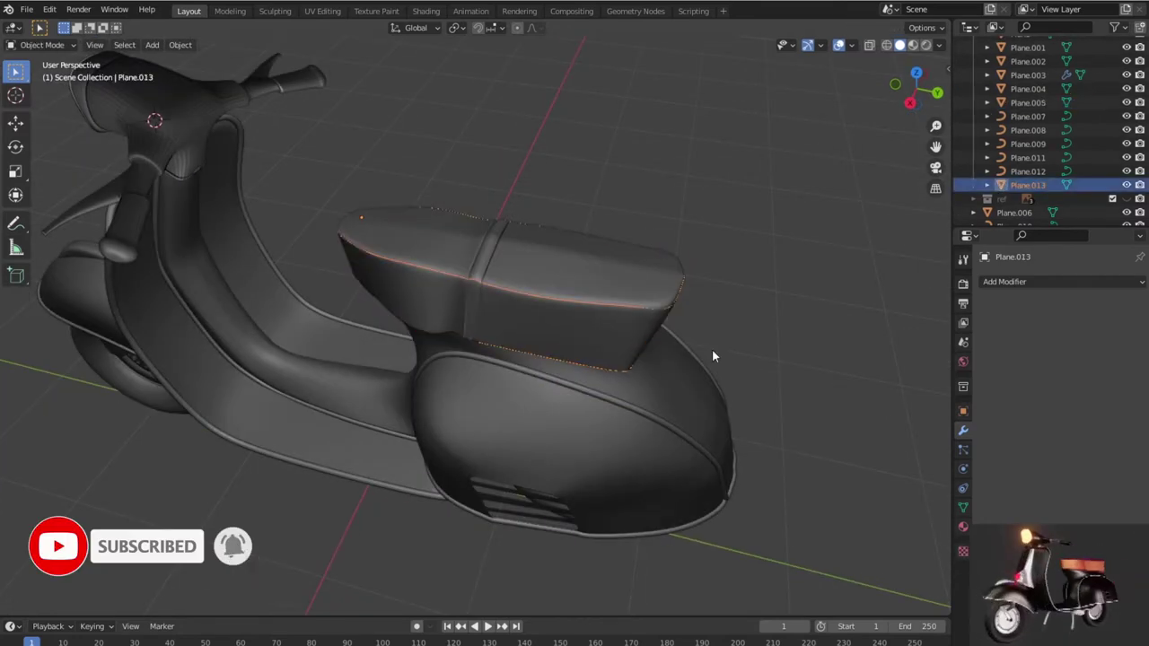
pyautogui.rightClick(651, 315)
pyautogui.click(718, 310)
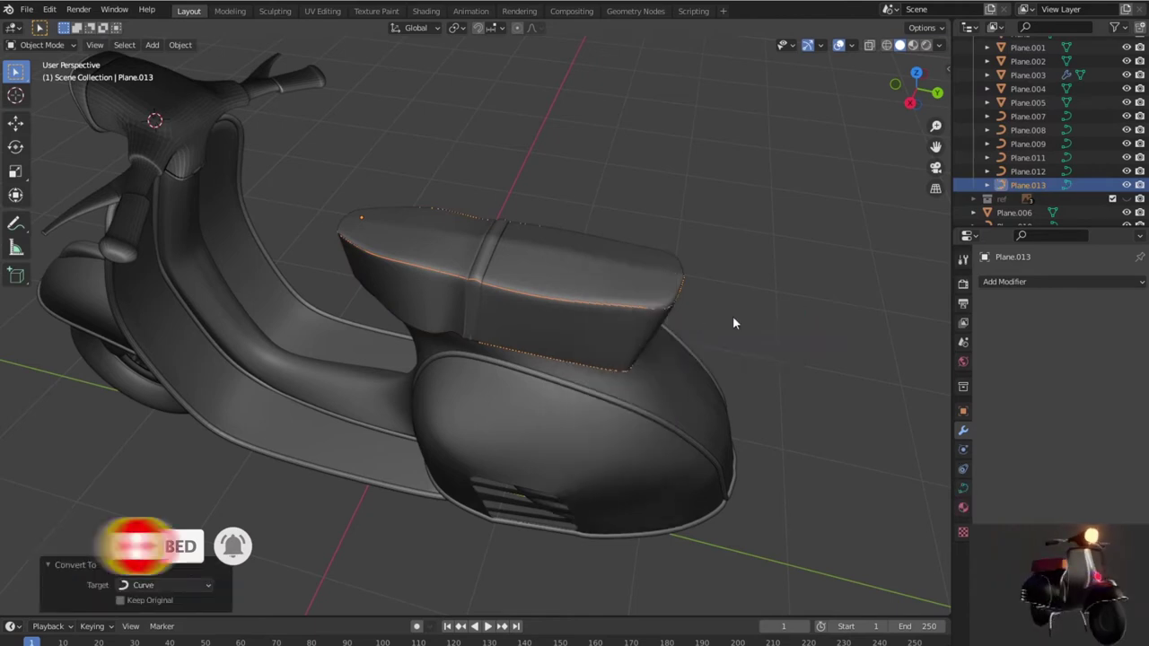
pyautogui.click(964, 487)
pyautogui.scroll(-5, 1077, 476)
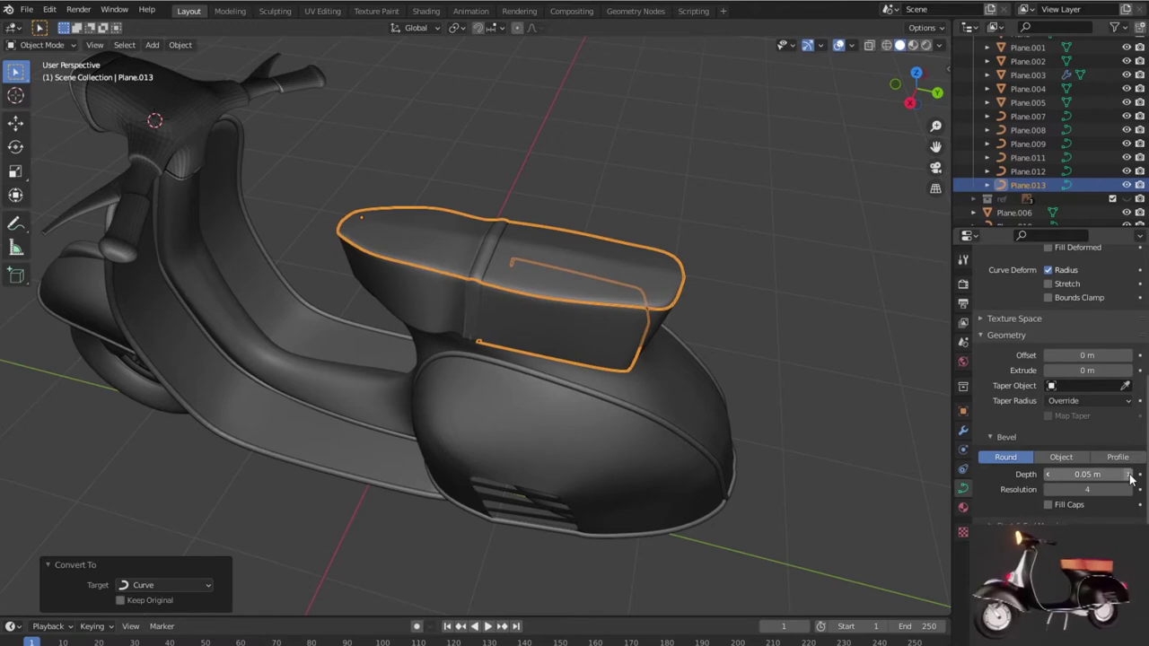
# Step: Set the seat piping bevel depth to 0.1 m and raise its bevel resolution
pyautogui.click(1129, 475)
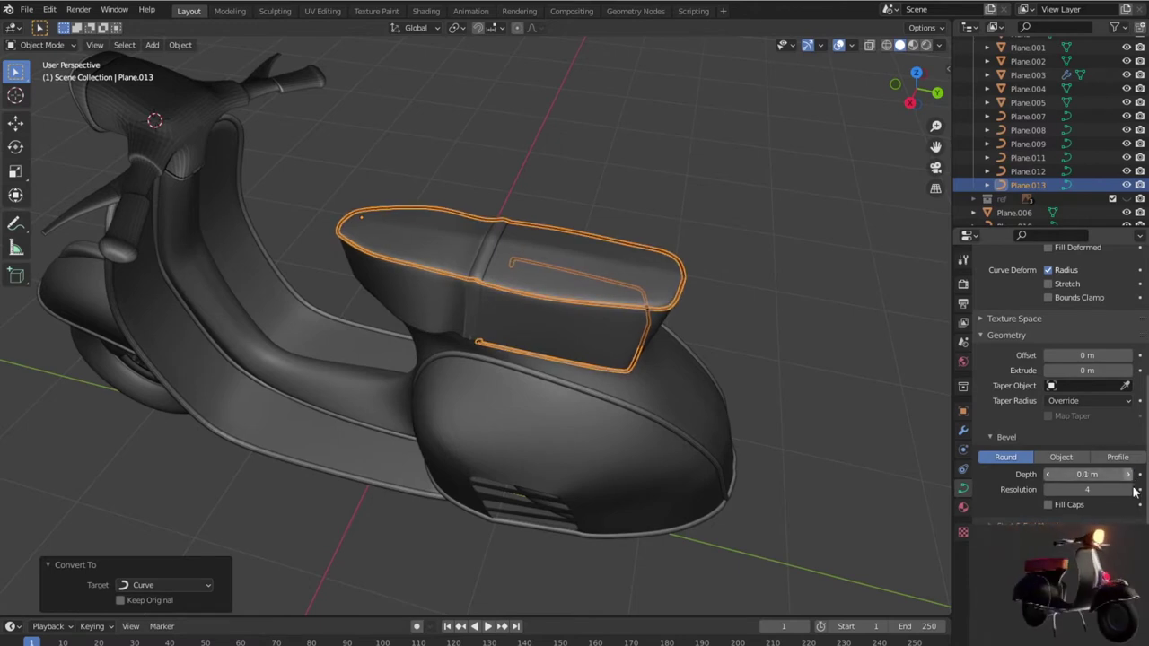
pyautogui.click(1130, 490)
pyautogui.click(836, 428)
pyautogui.moveTo(835, 428)
pyautogui.mouseDown(button='middle')
pyautogui.moveTo(660, 412)
pyautogui.moveTo(636, 389)
pyautogui.moveTo(761, 404)
pyautogui.mouseUp(button='middle')
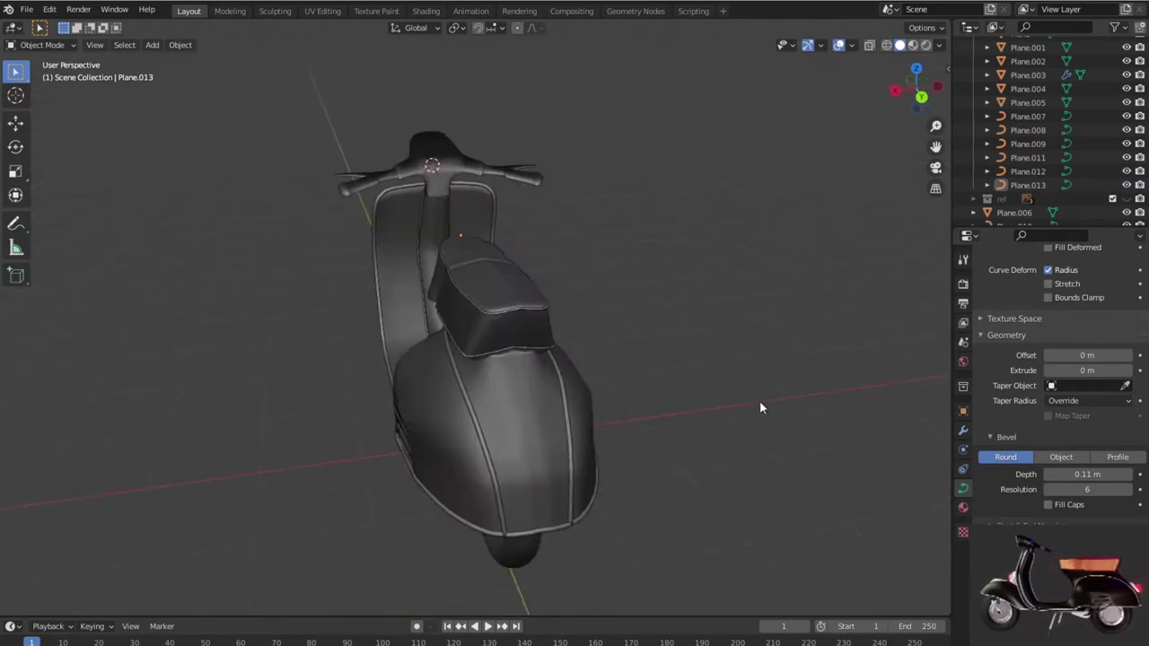
pyautogui.scroll(3, 744, 404)
pyautogui.scroll(3, 744, 404)
# Step: Reselect the seat piping and increase its bevel depth to 0.14 m
pyautogui.click(805, 311)
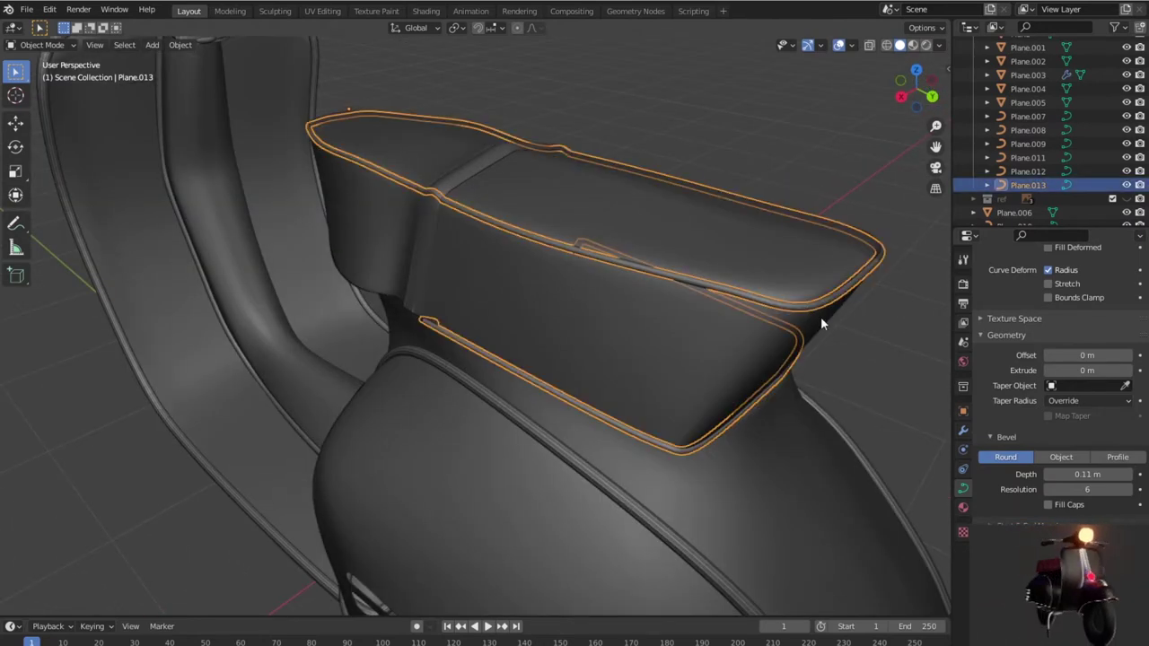
pyautogui.click(1129, 476)
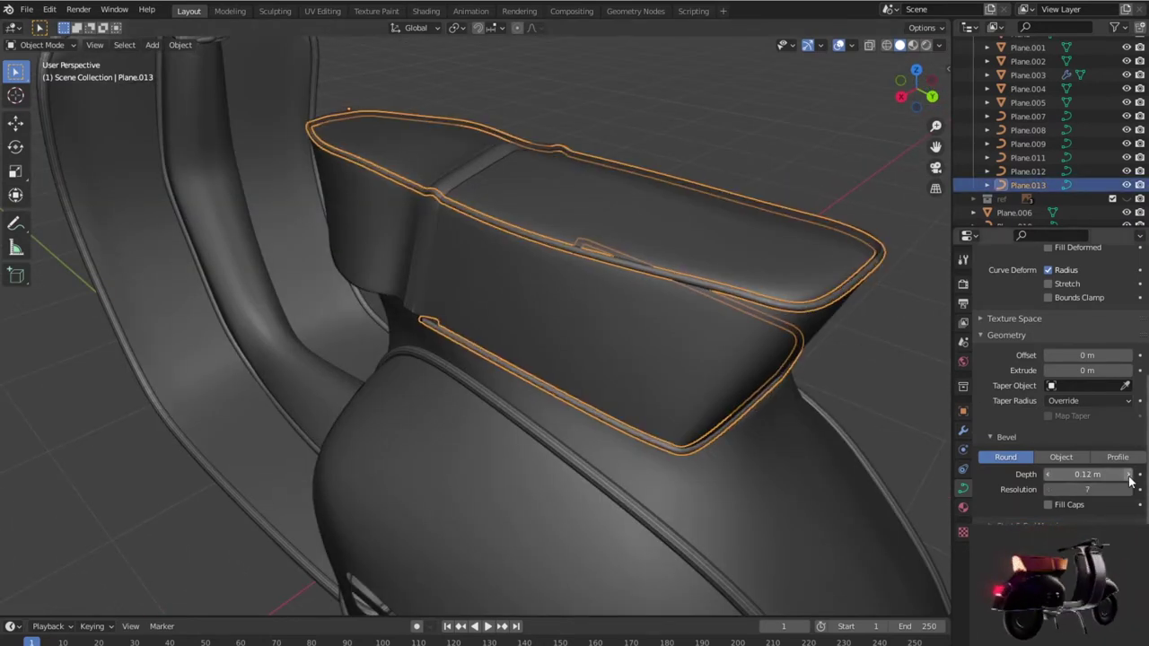
pyautogui.click(1129, 475)
pyautogui.click(1129, 475)
pyautogui.click(794, 402)
pyautogui.scroll(-5, 792, 402)
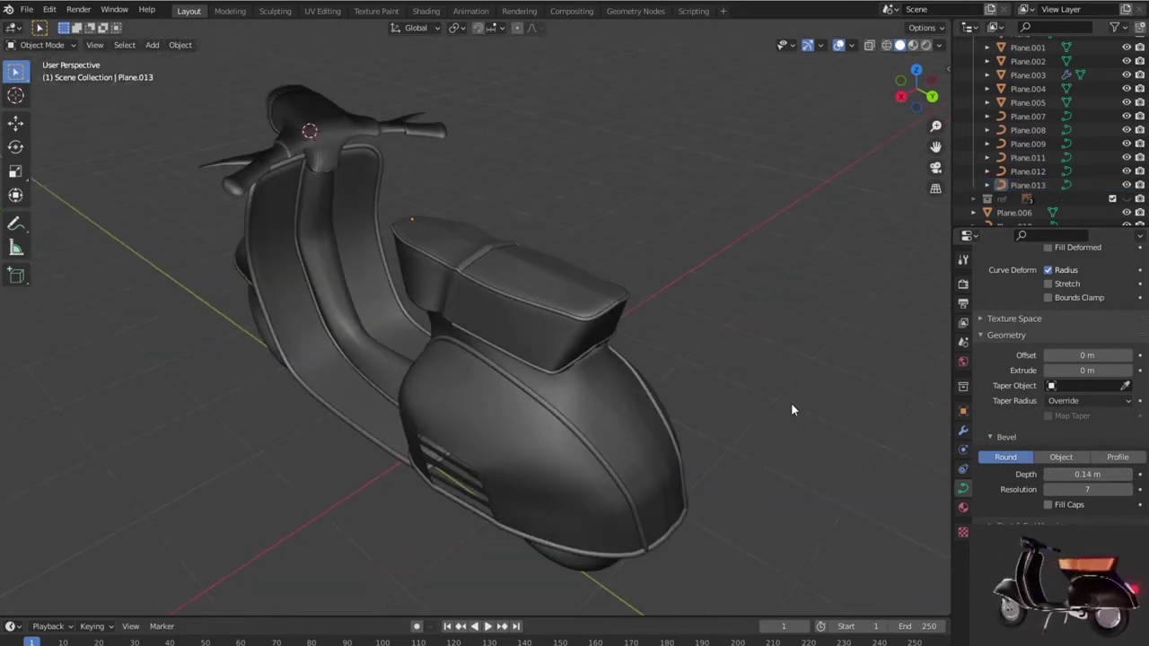
pyautogui.moveTo(792, 431)
pyautogui.mouseDown(button='middle')
pyautogui.moveTo(738, 437)
pyautogui.moveTo(739, 403)
pyautogui.moveTo(764, 398)
pyautogui.moveTo(715, 380)
pyautogui.moveTo(710, 353)
pyautogui.moveTo(759, 335)
pyautogui.moveTo(786, 349)
pyautogui.moveTo(802, 443)
pyautogui.moveTo(557, 430)
pyautogui.moveTo(513, 370)
pyautogui.moveTo(567, 352)
pyautogui.moveTo(774, 359)
pyautogui.moveTo(682, 367)
pyautogui.moveTo(692, 409)
pyautogui.moveTo(701, 381)
pyautogui.mouseUp(button='middle')
pyautogui.scroll(3, 589, 362)
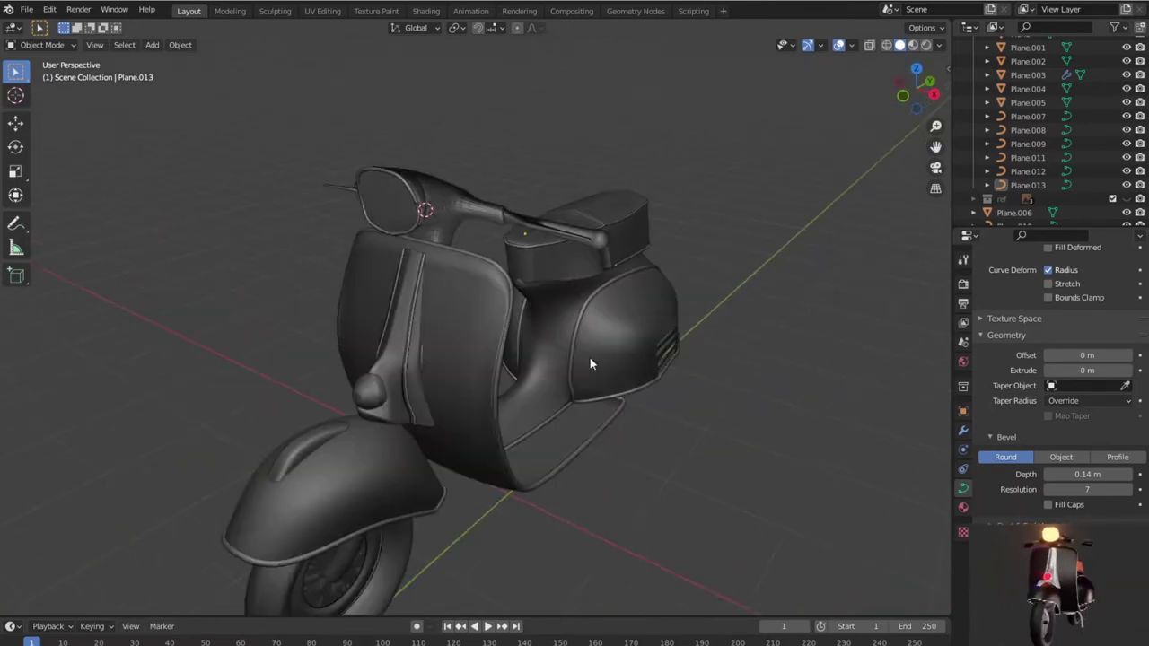
# Step: Look down on the scooter from above and select the handlebar headset mesh Plane.006
pyautogui.scroll(3, 589, 362)
pyautogui.moveTo(589, 355); pyautogui.dragTo(597, 384, button='middle')
pyautogui.scroll(2, 597, 384)
pyautogui.scroll(3, 423, 410)
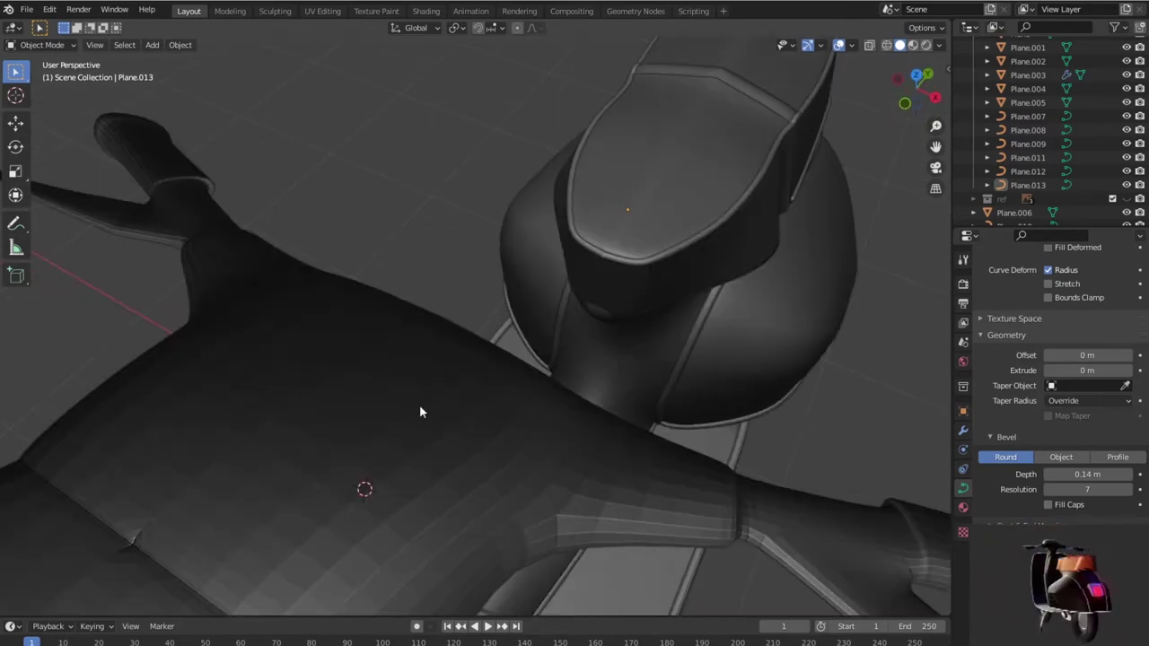
pyautogui.scroll(3, 472, 380)
pyautogui.scroll(-3, 749, 300)
pyautogui.scroll(-2, 697, 304)
pyautogui.scroll(-1, 610, 325)
pyautogui.click(577, 320)
# Step: Inspect the headset mesh in Edit Mode with see-through wireframe shading from a side view
pyautogui.scroll(4, 578, 320)
pyautogui.scroll(-2, 646, 322)
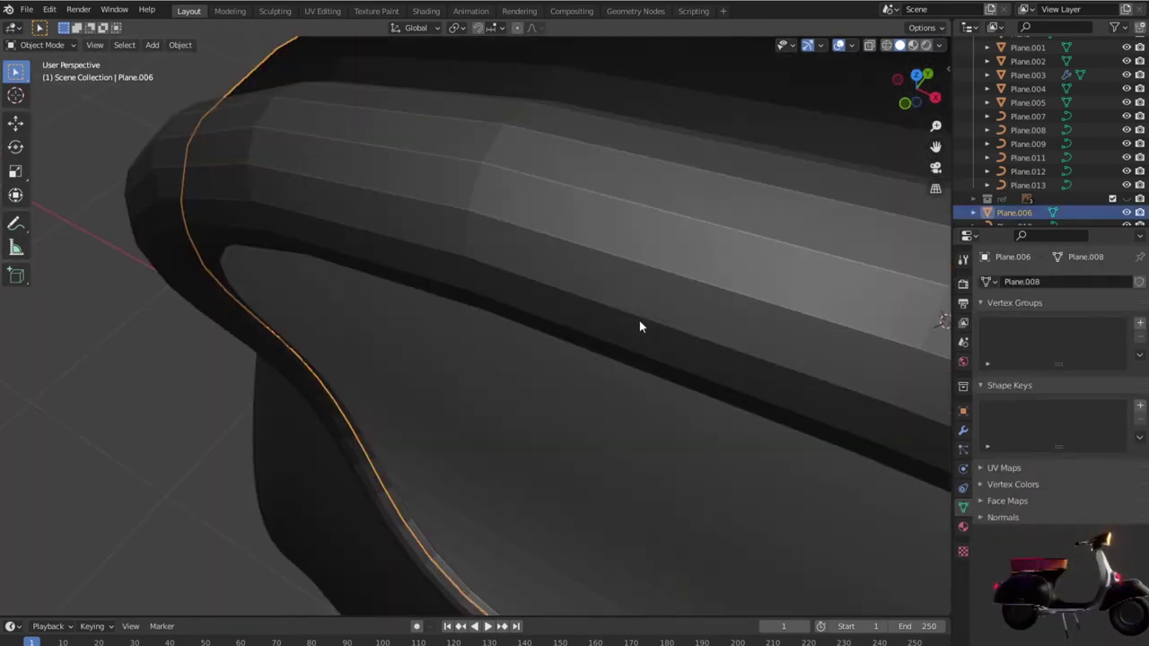
pyautogui.scroll(-2, 637, 318)
pyautogui.scroll(-1, 633, 322)
pyautogui.press('Tab')
pyautogui.scroll(3, 628, 376)
pyautogui.scroll(2, 673, 398)
pyautogui.scroll(-1, 677, 398)
pyautogui.scroll(-5, 685, 397)
pyautogui.scroll(2, 678, 396)
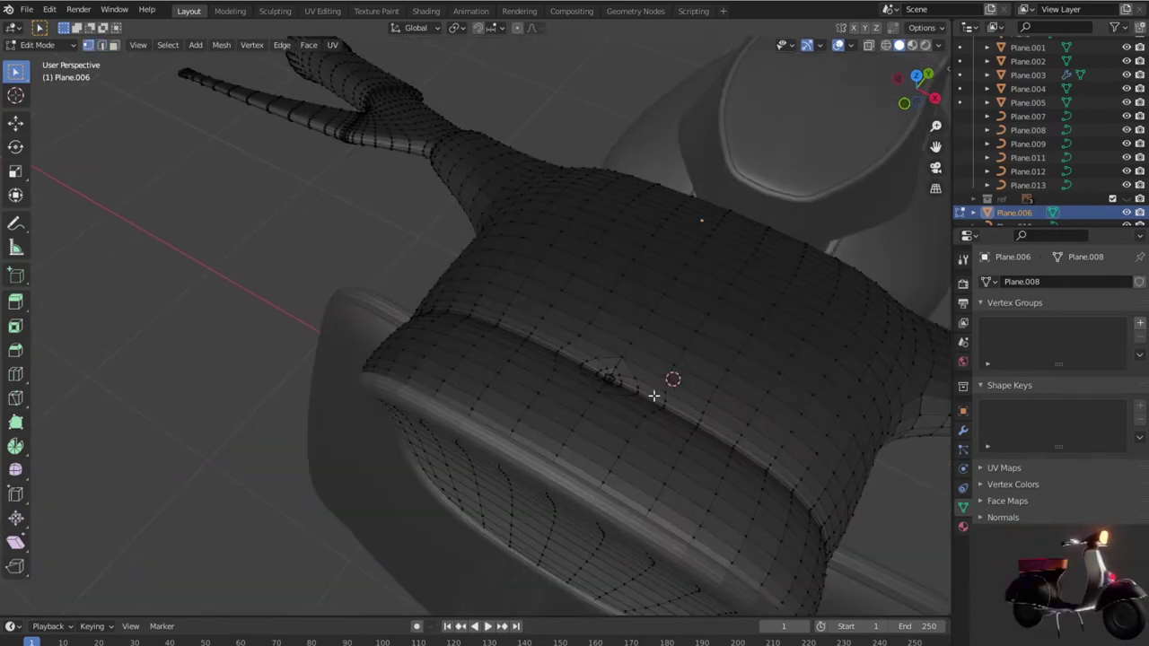
pyautogui.hotkey('shift', 'z')
pyautogui.scroll(-3, 653, 394)
pyautogui.moveTo(651, 392)
pyautogui.mouseDown(button='middle')
pyautogui.moveTo(584, 333)
pyautogui.moveTo(543, 326)
pyautogui.moveTo(589, 311)
pyautogui.mouseUp(button='middle')
# Step: Restore solid shading, return the headset to Object Mode and clear the selection
pyautogui.press('Tab')
pyautogui.scroll(-1, 597, 323)
pyautogui.scroll(-3, 601, 324)
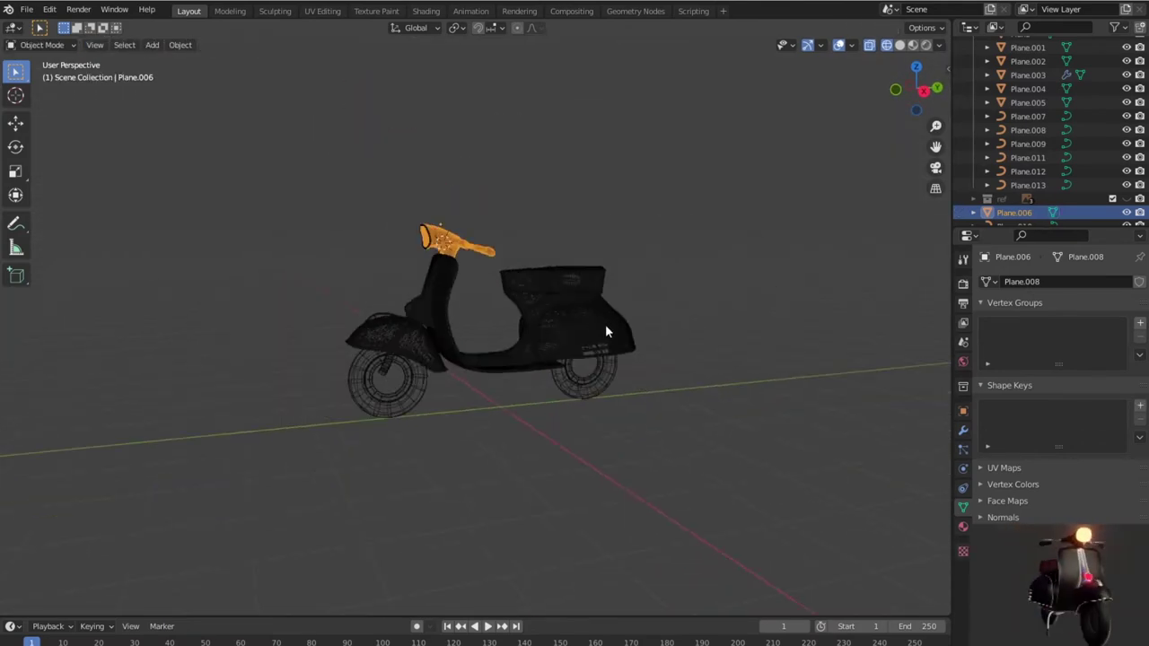
pyautogui.press('Tab')
pyautogui.press('Tab')
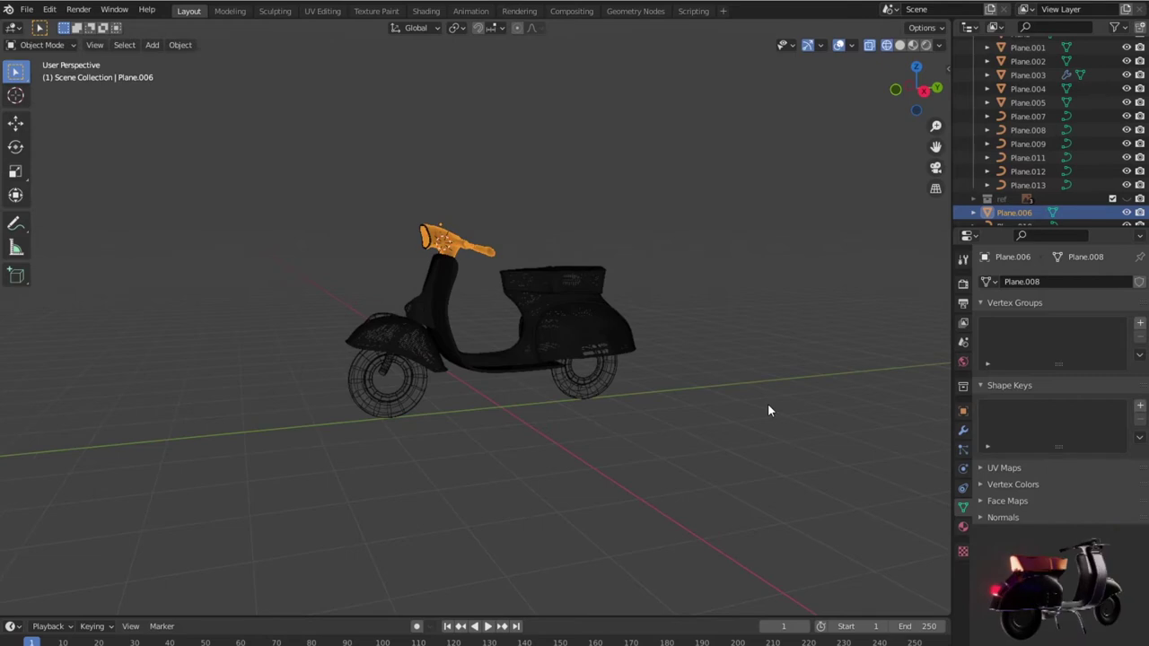
pyautogui.hotkey('shift', 'z')
pyautogui.press('Tab')
pyautogui.moveTo(768, 406); pyautogui.dragTo(791, 440)
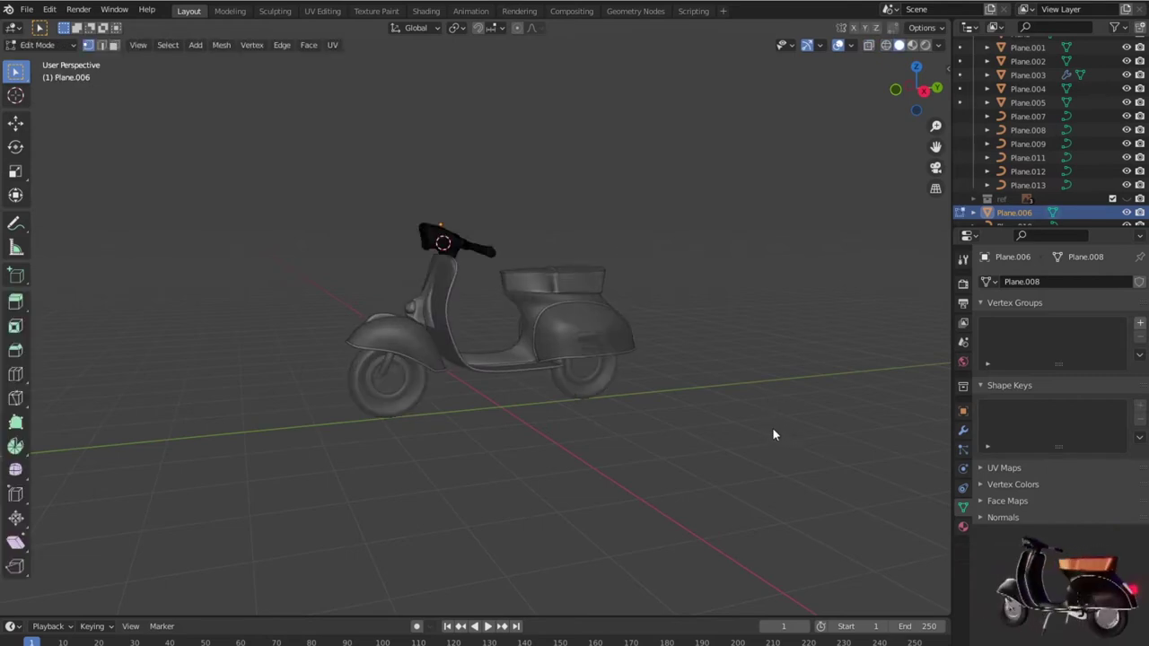
pyautogui.press('Tab')
pyautogui.click(784, 449)
# Step: Orbit to a rear three-quarter view and select the seat body mesh Plane.005
pyautogui.moveTo(702, 430)
pyautogui.mouseDown(button='middle')
pyautogui.moveTo(818, 429)
pyautogui.moveTo(550, 434)
pyautogui.mouseUp(button='middle')
pyautogui.keyDown('shift'); pyautogui.rightClick(791, 420); pyautogui.keyUp('shift')
pyautogui.scroll(3, 559, 430)
pyautogui.scroll(2, 559, 422)
pyautogui.scroll(2, 559, 428)
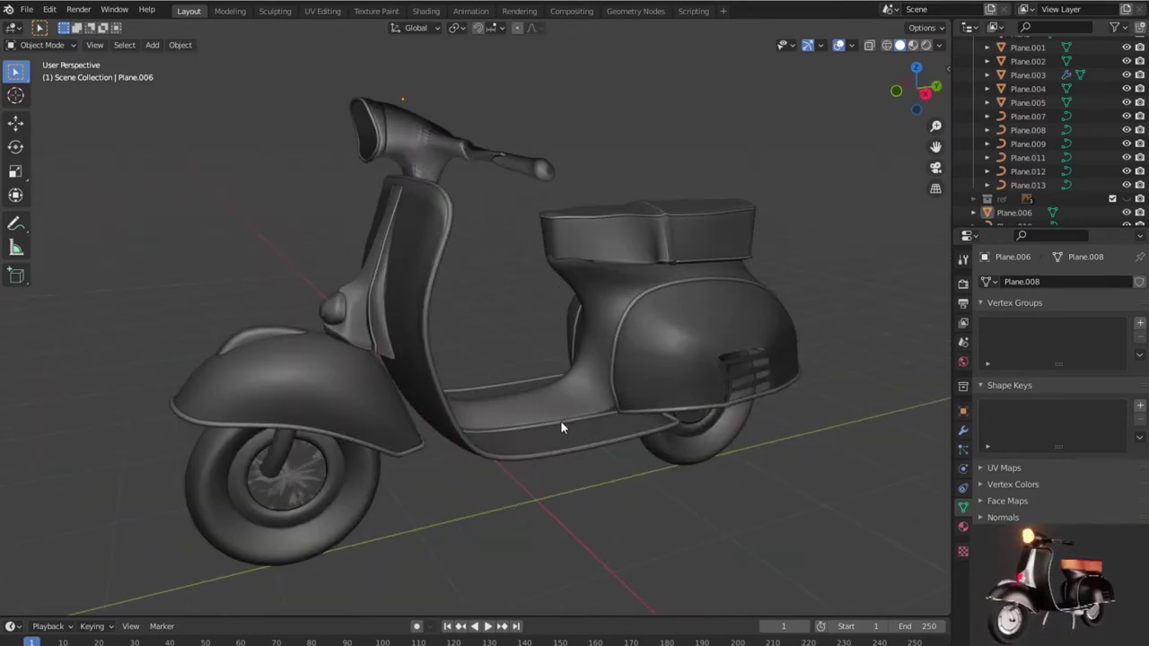
pyautogui.scroll(3, 628, 410)
pyautogui.scroll(2, 549, 490)
pyautogui.moveTo(549, 490)
pyautogui.mouseDown(button='middle')
pyautogui.moveTo(511, 512)
pyautogui.moveTo(353, 510)
pyautogui.moveTo(616, 443)
pyautogui.moveTo(257, 415)
pyautogui.moveTo(228, 402)
pyautogui.moveTo(257, 438)
pyautogui.mouseUp(button='middle')
pyautogui.scroll(4, 677, 356)
pyautogui.click(786, 334)
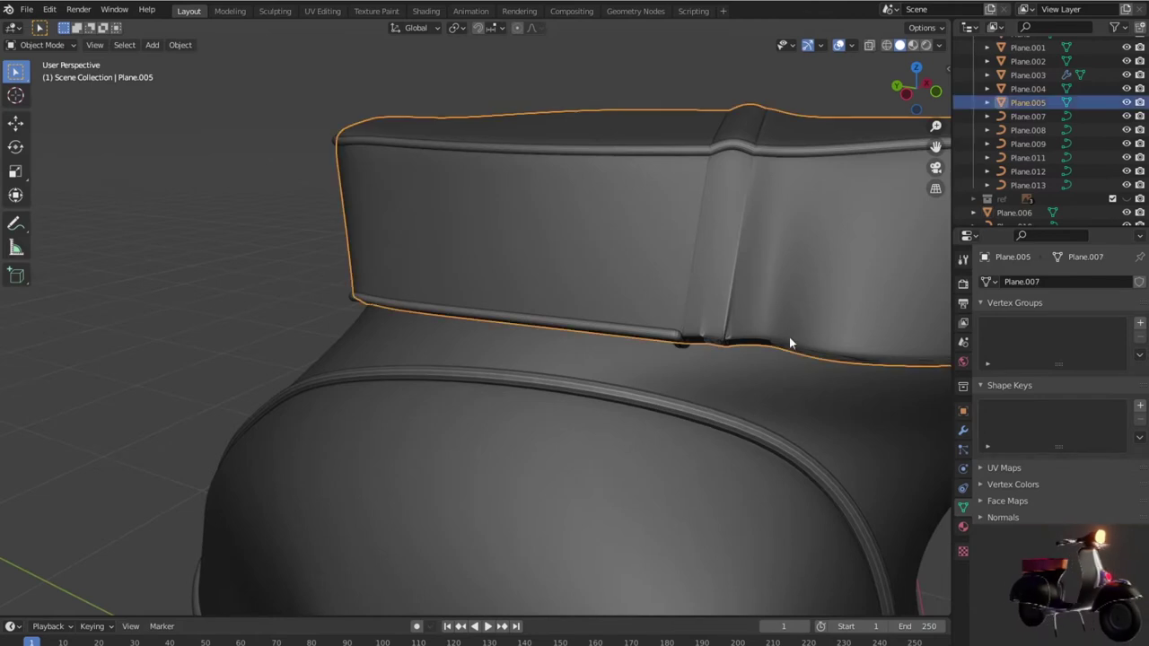
# Step: Select the seat's bottom edge loop in Edit Mode using edge selection
pyautogui.moveTo(836, 364); pyautogui.dragTo(584, 335, button='middle')
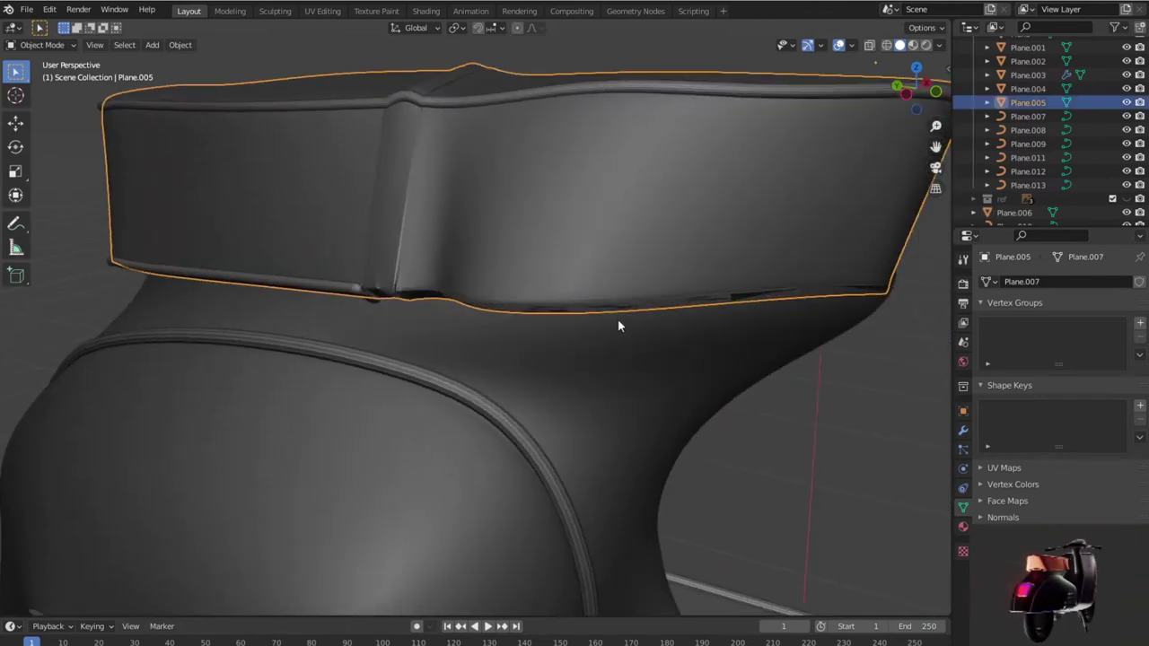
pyautogui.press('Tab')
pyautogui.scroll(3, 538, 315)
pyautogui.scroll(1, 509, 306)
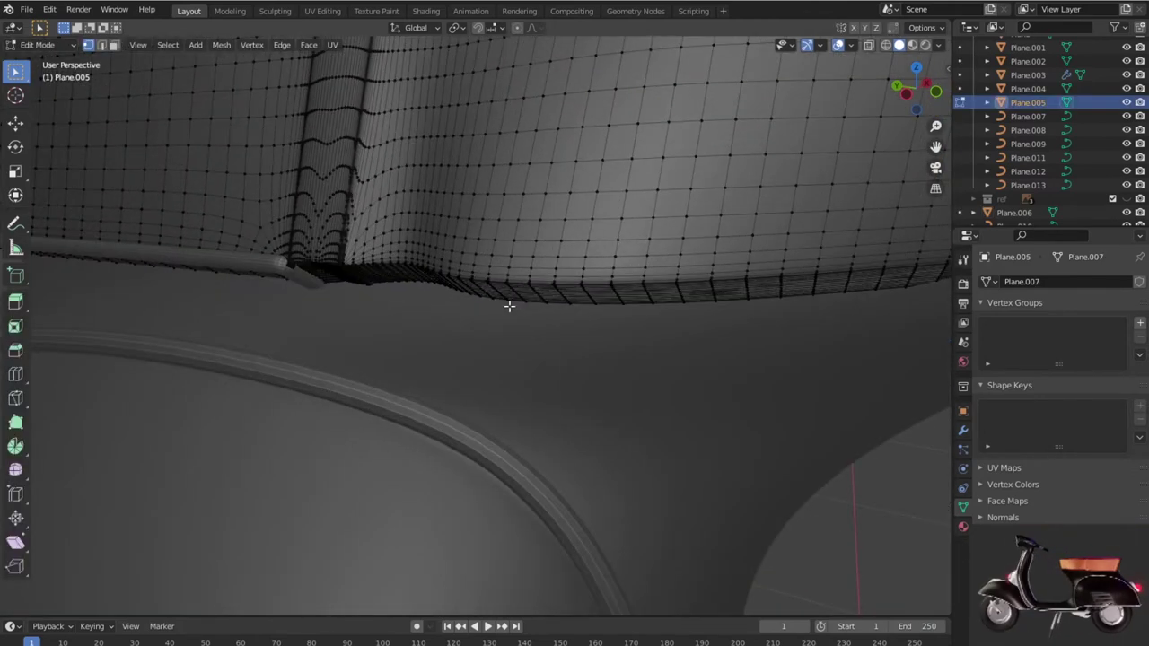
pyautogui.moveTo(571, 325); pyautogui.dragTo(571, 301, button='middle')
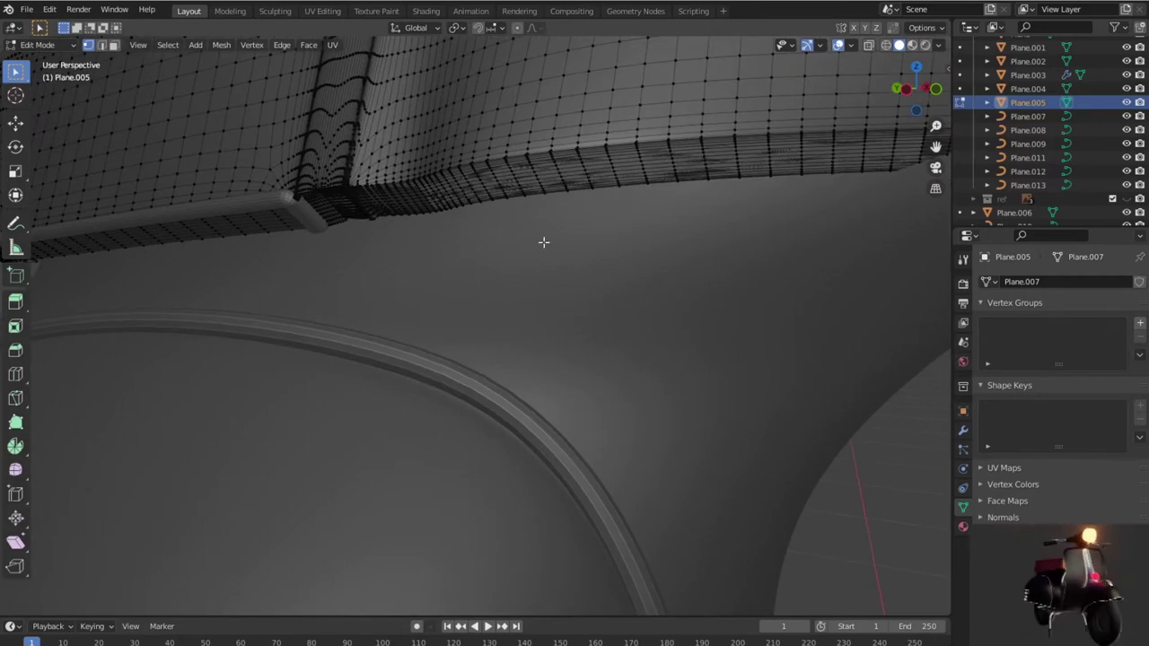
pyautogui.press('2')
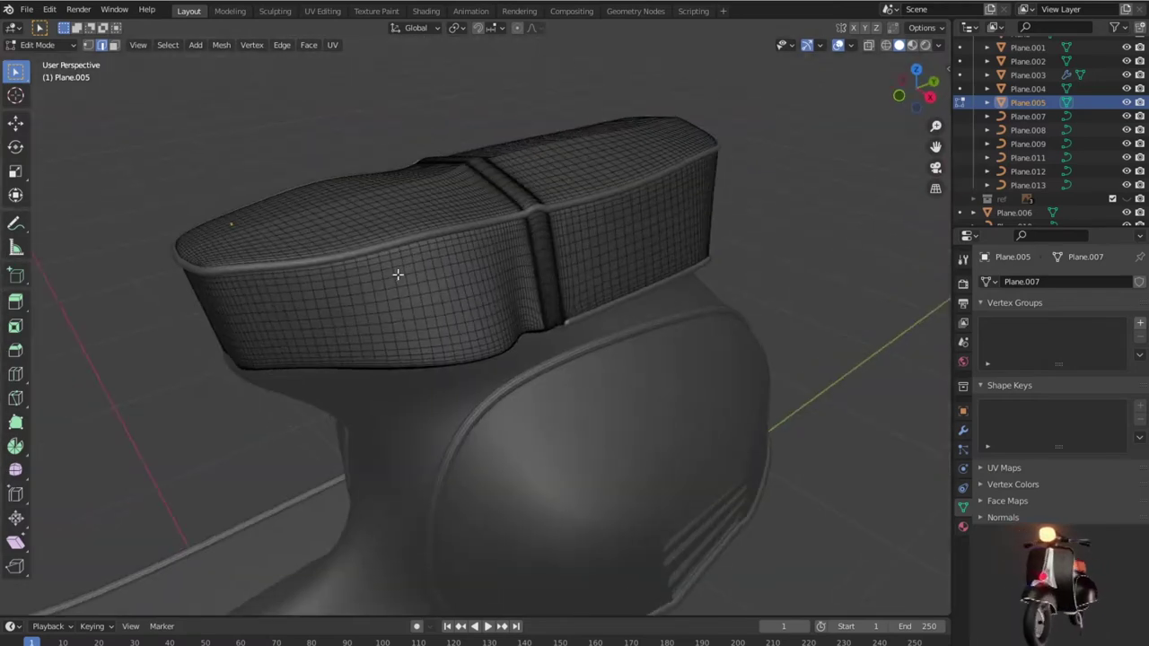
pyautogui.moveTo(397, 274)
pyautogui.mouseDown(button='middle')
pyautogui.moveTo(384, 249)
pyautogui.moveTo(423, 233)
pyautogui.moveTo(461, 239)
pyautogui.moveTo(386, 309)
pyautogui.mouseUp(button='middle')
pyautogui.scroll(2, 386, 309)
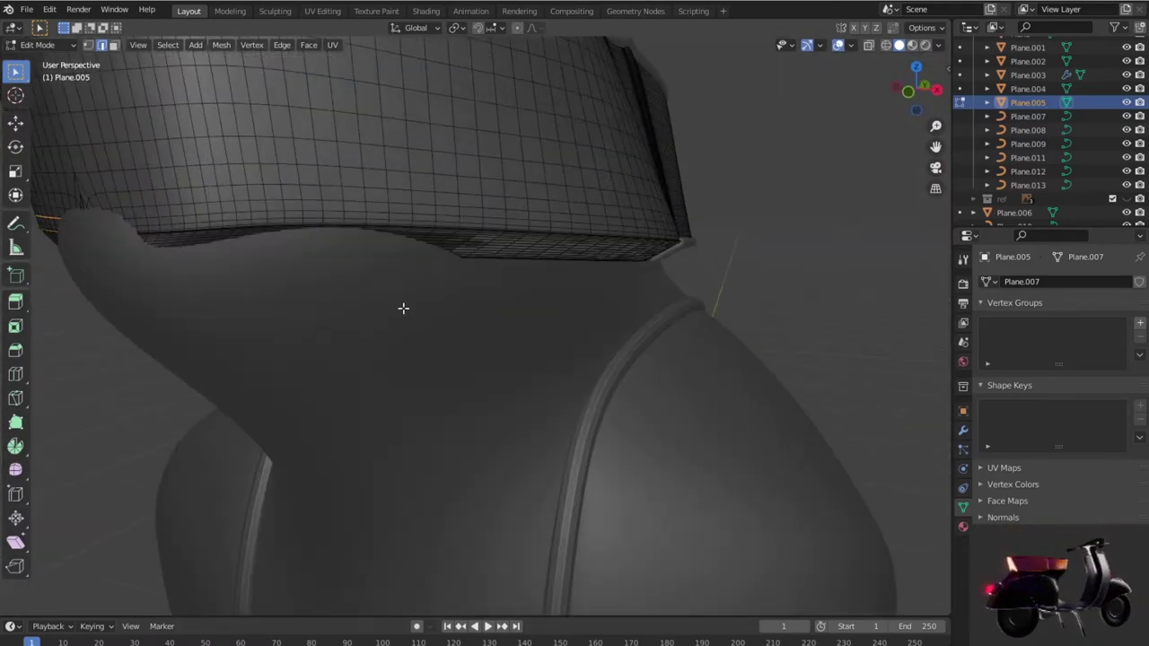
pyautogui.scroll(3, 403, 308)
pyautogui.scroll(2, 418, 320)
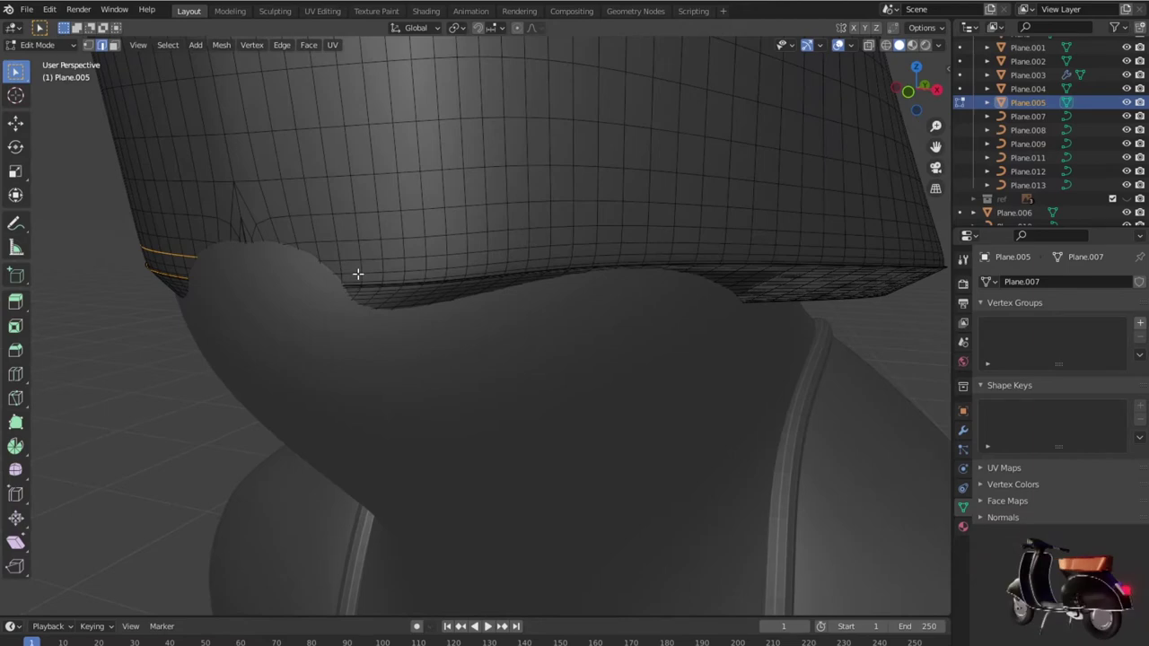
pyautogui.moveTo(511, 330)
pyautogui.mouseDown(button='middle')
pyautogui.moveTo(395, 310)
pyautogui.moveTo(423, 287)
pyautogui.moveTo(618, 347)
pyautogui.mouseUp(button='middle')
pyautogui.scroll(-3, 622, 348)
# Step: Separate the edge loop into new object Plane.014 and convert it to a curve
pyautogui.press('p')
pyautogui.click(622, 348)
pyautogui.press('Tab')
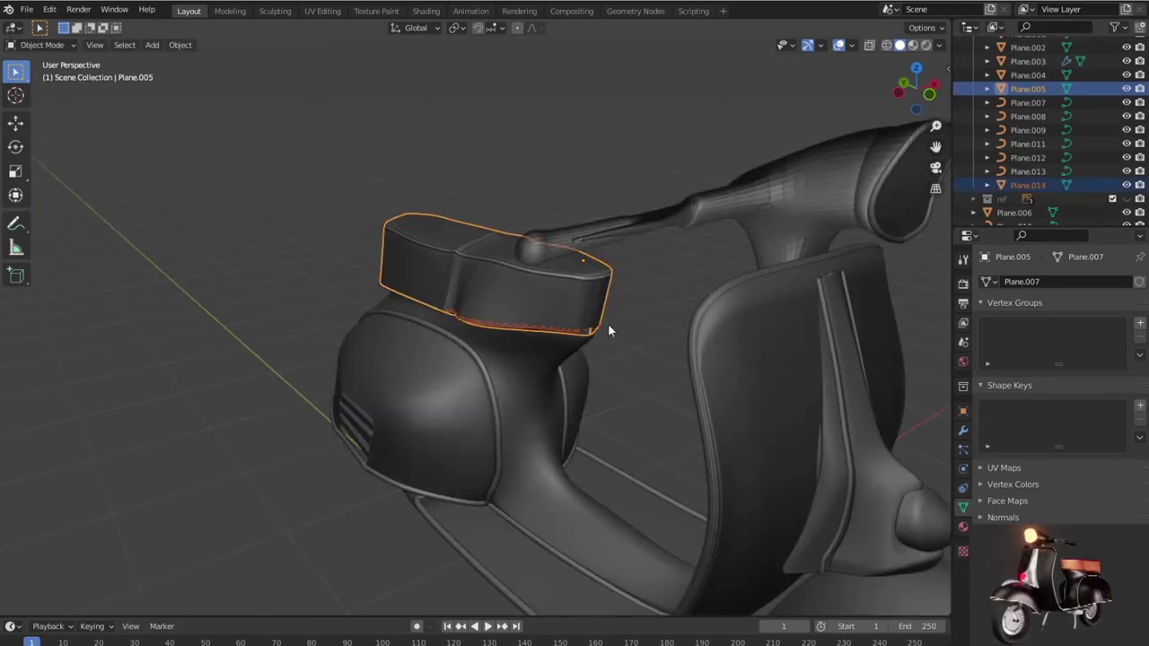
pyautogui.click(564, 330)
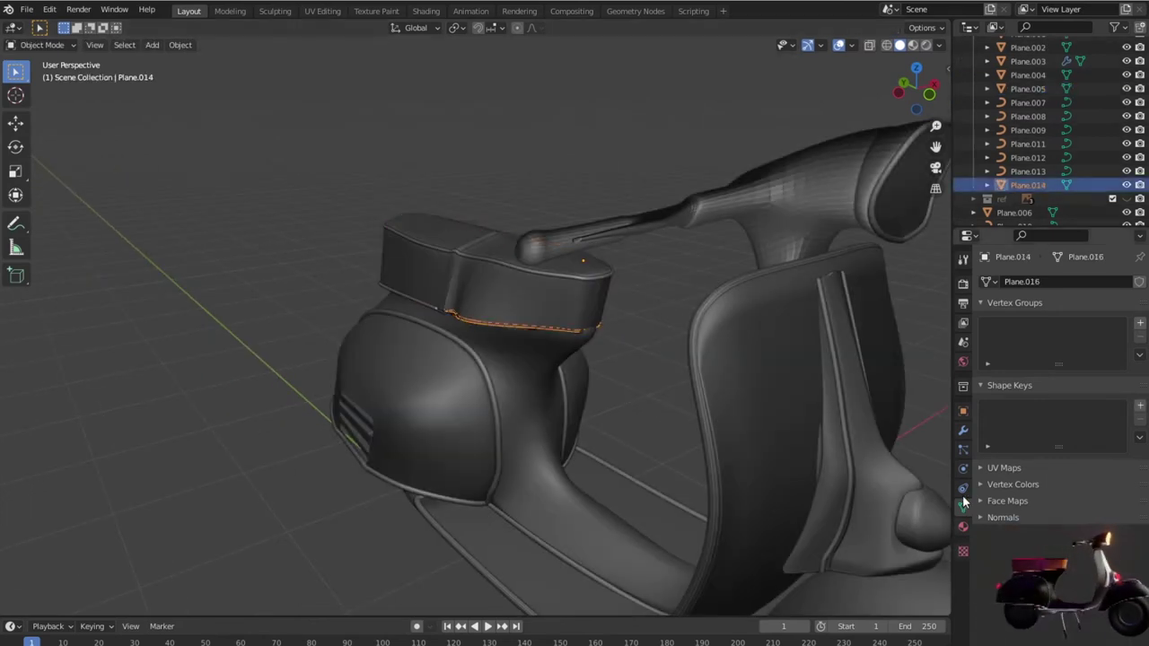
pyautogui.rightClick(569, 313)
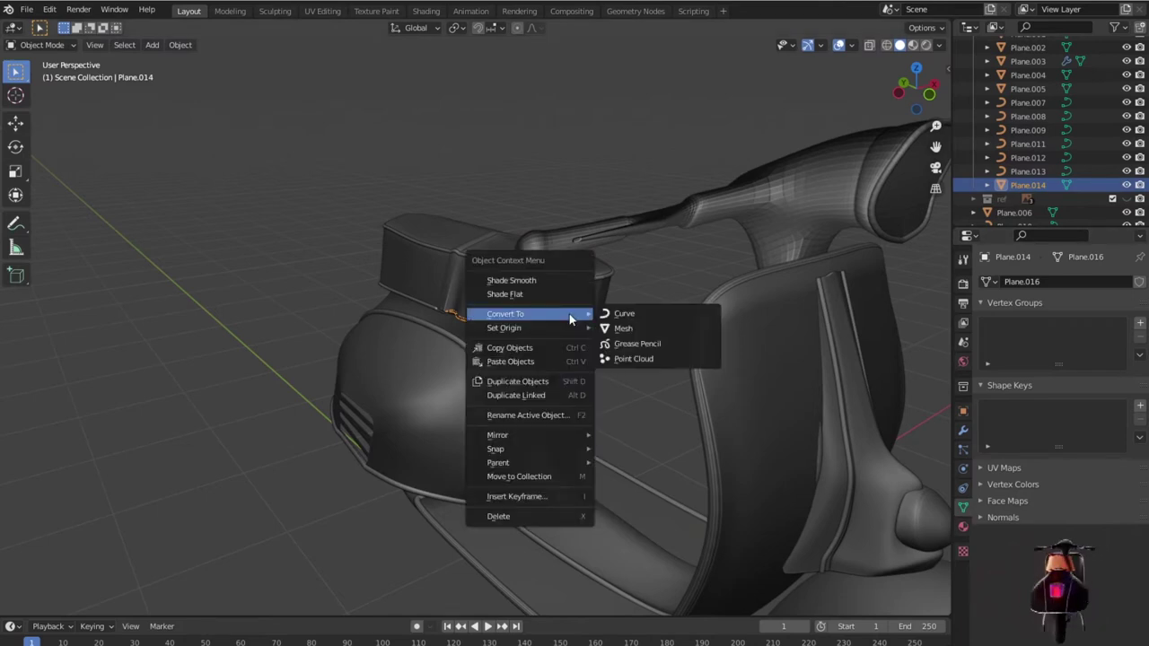
pyautogui.click(639, 316)
pyautogui.click(1006, 516)
pyautogui.scroll(-5, 1058, 403)
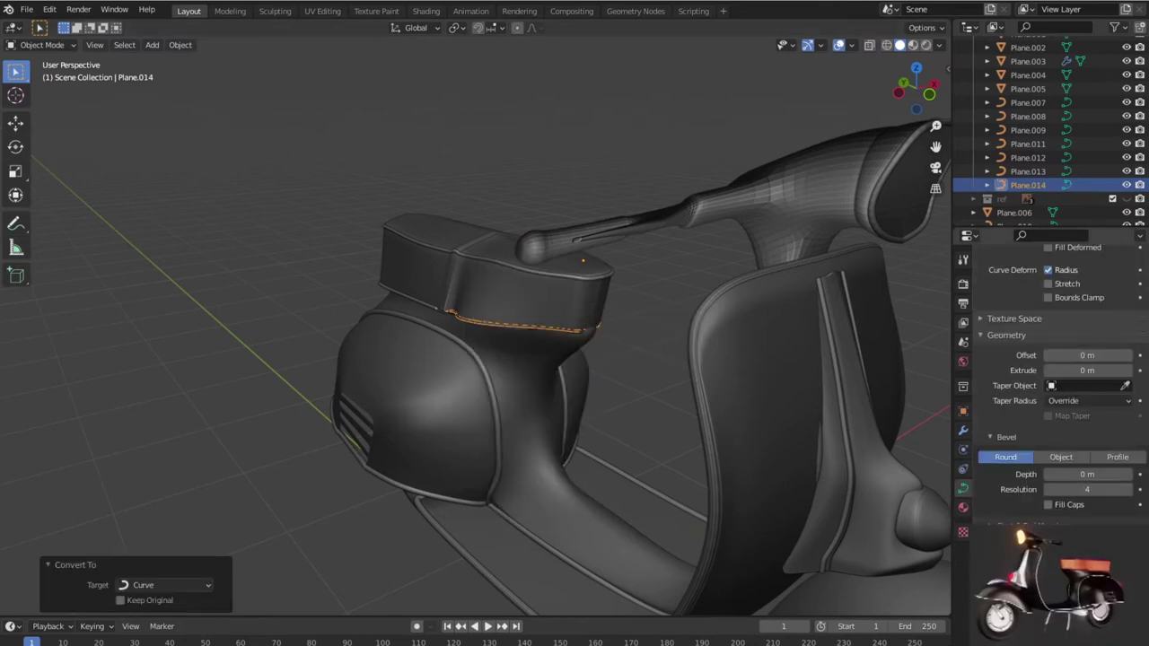
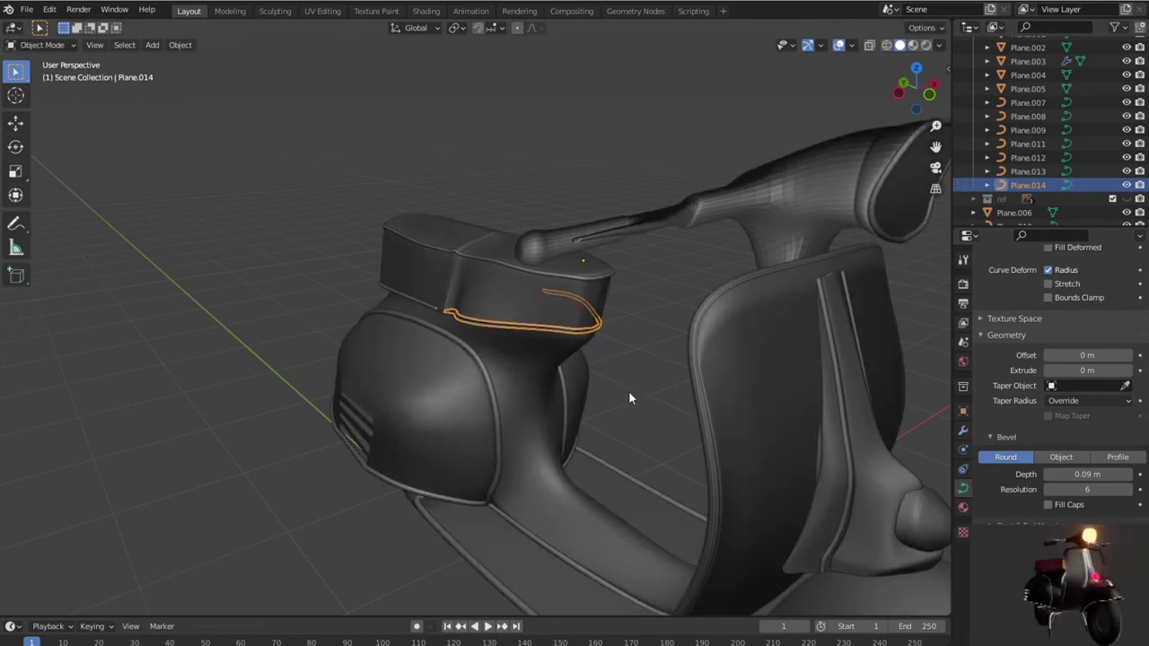
# Step: Deselect the seat-base trim curve and orbit to a three-quarter view of the scooter
pyautogui.click(628, 389)
pyautogui.scroll(-4, 628, 396)
pyautogui.moveTo(661, 404); pyautogui.dragTo(459, 387, button='middle')
pyautogui.scroll(3, 460, 386)
pyautogui.moveTo(502, 351); pyautogui.dragTo(514, 467, button='middle')
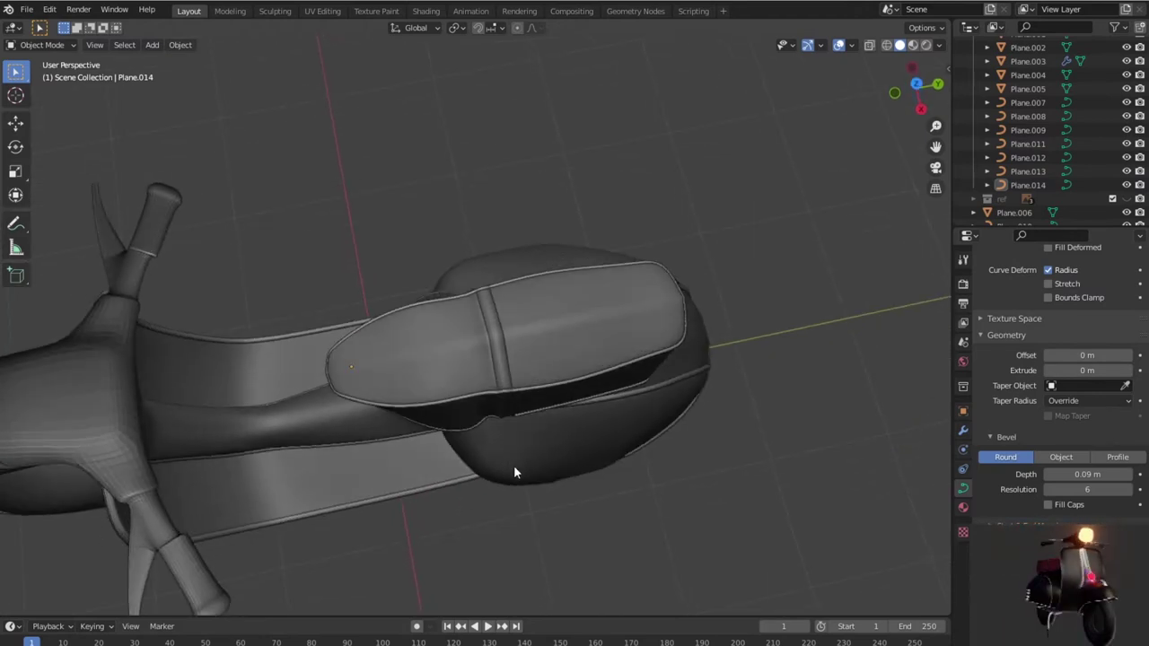
pyautogui.scroll(2, 495, 354)
pyautogui.scroll(2, 494, 352)
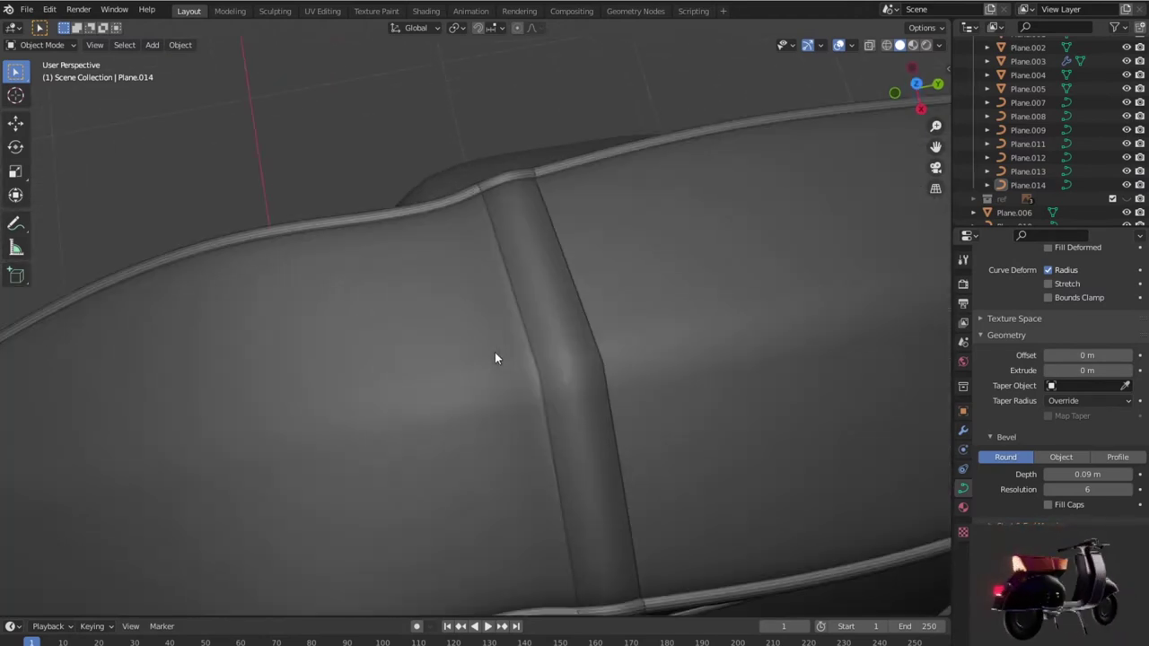
pyautogui.scroll(-3, 495, 357)
pyautogui.scroll(-3, 495, 357)
pyautogui.moveTo(528, 394)
pyautogui.mouseDown(button='middle')
pyautogui.moveTo(420, 345)
pyautogui.moveTo(248, 313)
pyautogui.moveTo(254, 297)
pyautogui.moveTo(290, 293)
pyautogui.moveTo(556, 324)
pyautogui.moveTo(620, 308)
pyautogui.moveTo(613, 401)
pyautogui.moveTo(731, 326)
pyautogui.mouseUp(button='middle')
pyautogui.scroll(3, 617, 397)
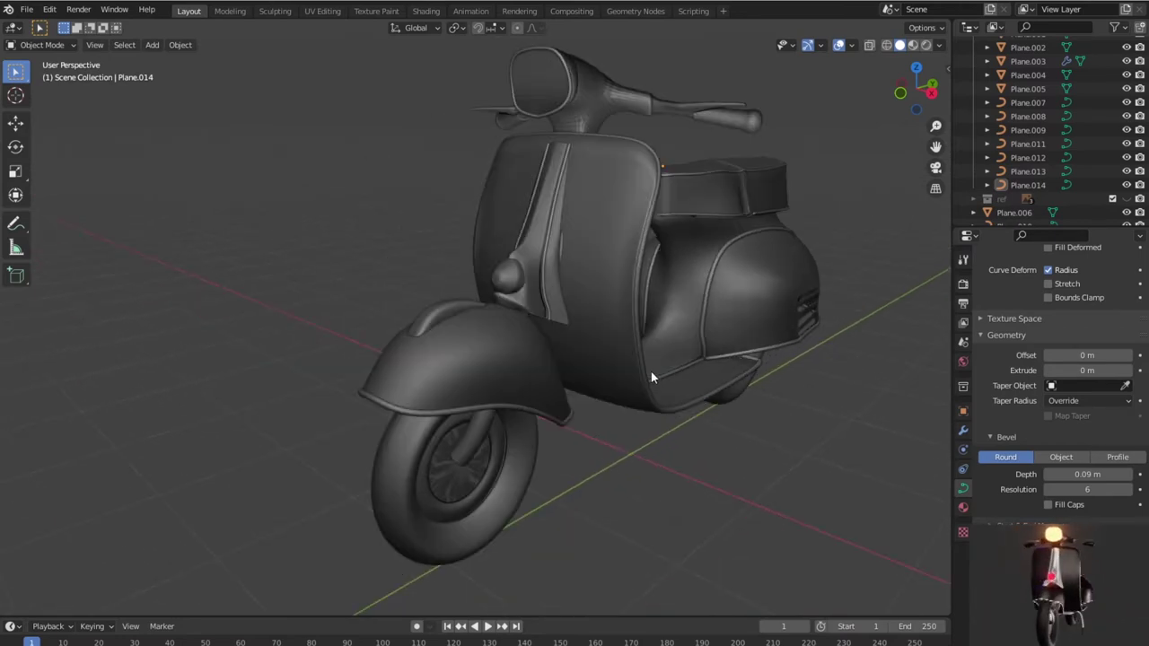
pyautogui.scroll(2, 652, 373)
pyautogui.scroll(3, 417, 316)
# Step: Select the front fender ridge piece, Plane.003, and enter Edit Mode
pyautogui.click(400, 305)
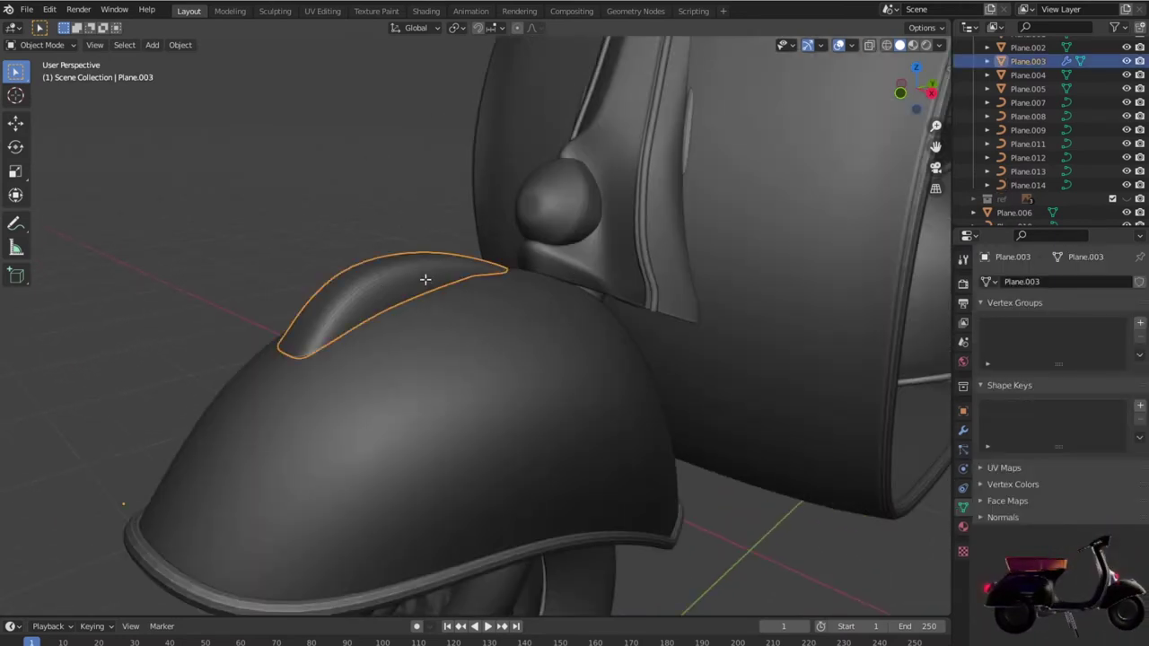
pyautogui.press('Tab')
pyautogui.scroll(2, 385, 372)
pyautogui.moveTo(376, 354)
pyautogui.mouseDown(button='middle')
pyautogui.moveTo(413, 336)
pyautogui.moveTo(405, 364)
pyautogui.moveTo(375, 359)
pyautogui.mouseUp(button='middle')
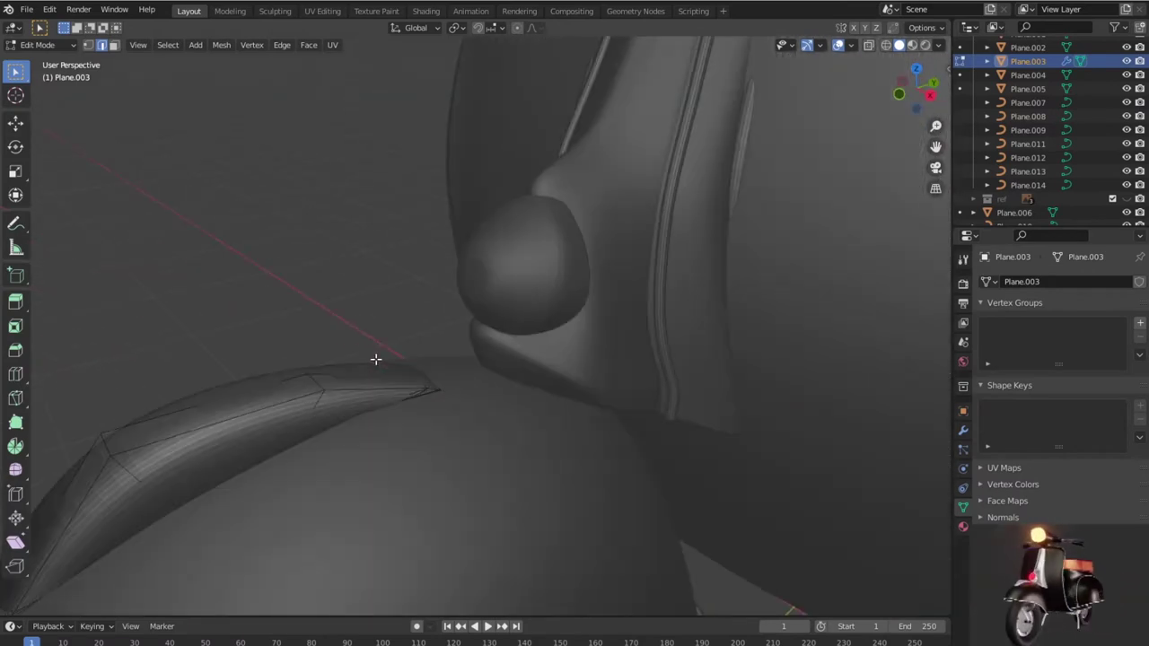
# Step: Hide Plane.002, Plane.004–Plane.011, the handlebar, headlamp ring and Cylinder.006 tire in the outliner
pyautogui.moveTo(1126, 74); pyautogui.dragTo(1126, 144)
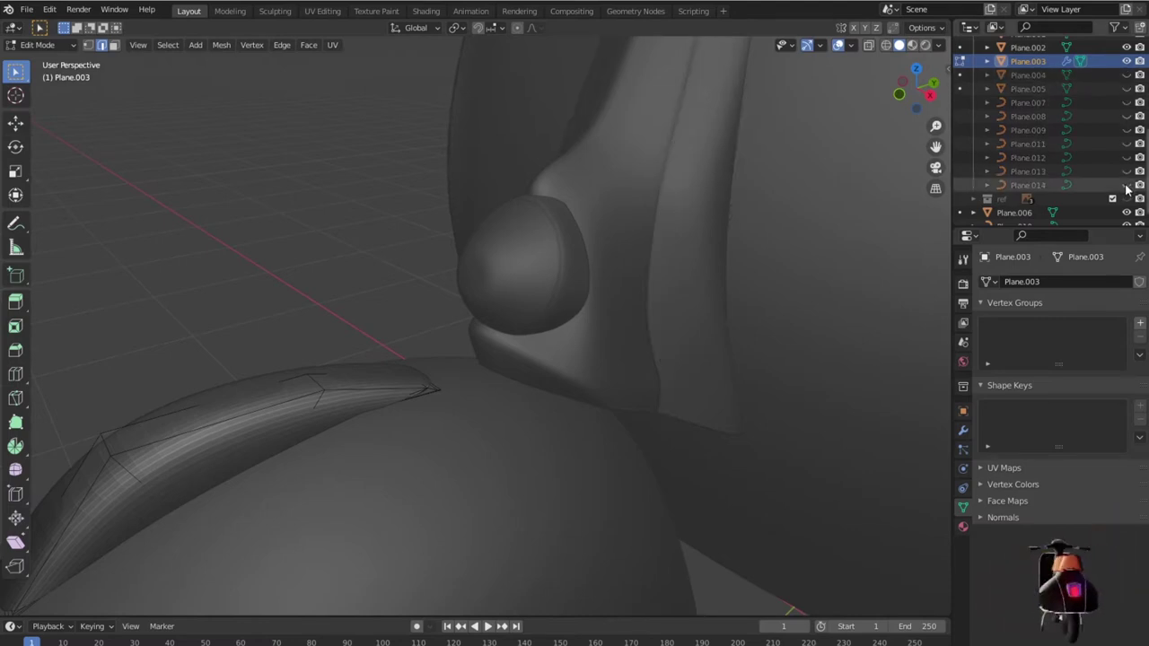
pyautogui.click(1126, 47)
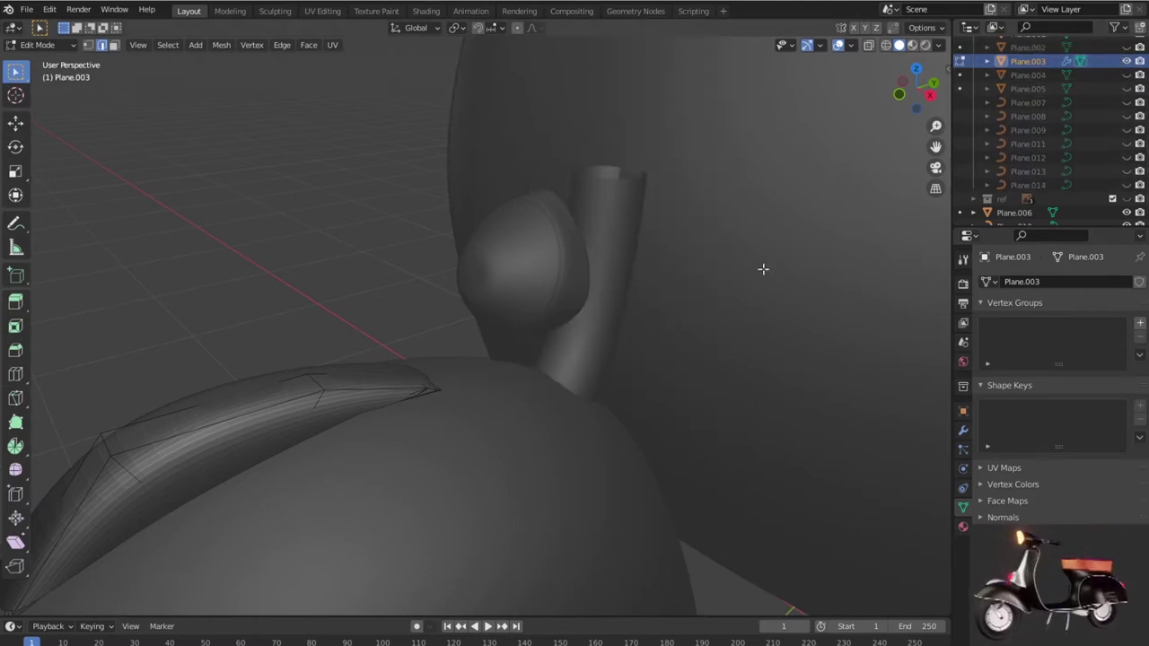
pyautogui.scroll(-6, 611, 326)
pyautogui.scroll(-1, 1059, 135)
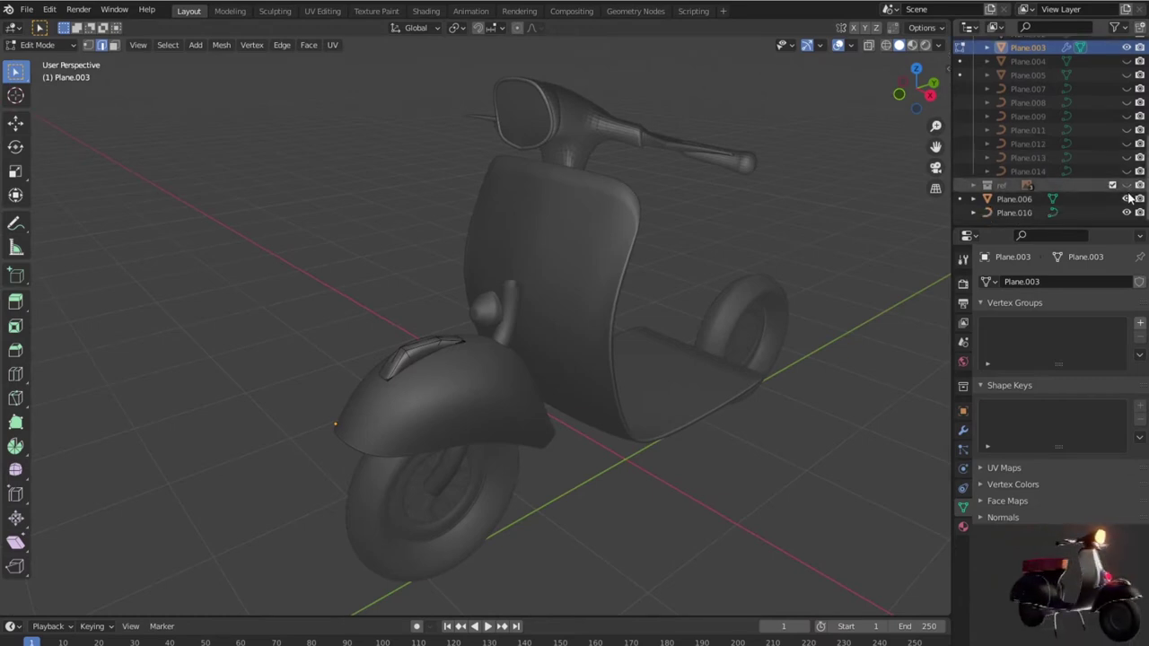
pyautogui.click(1126, 198)
pyautogui.click(1126, 212)
pyautogui.scroll(4, 1121, 216)
pyautogui.scroll(1, 1123, 208)
pyautogui.scroll(1, 1123, 202)
pyautogui.scroll(-4, 1123, 202)
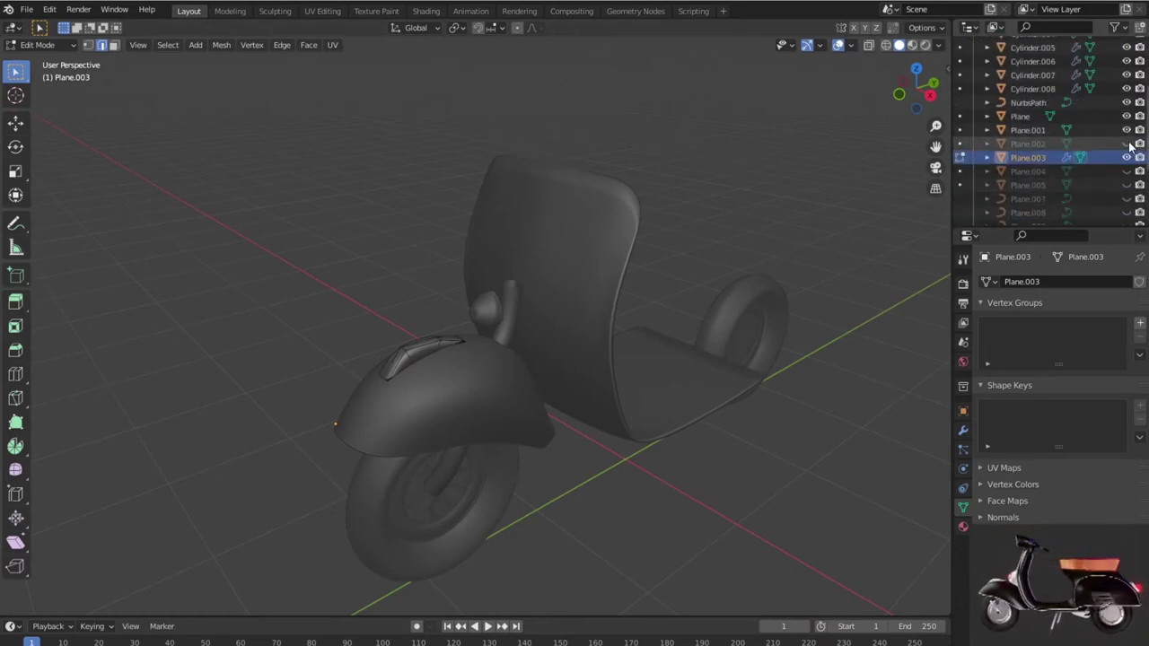
pyautogui.moveTo(1126, 130); pyautogui.dragTo(1127, 59)
pyautogui.click(1126, 61)
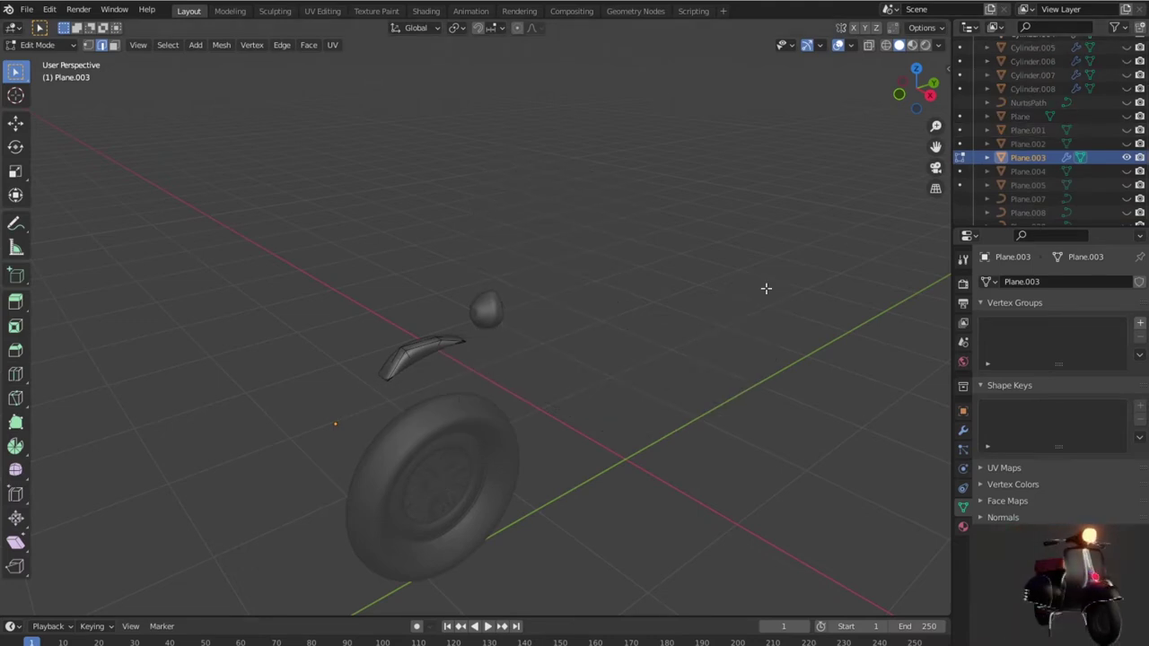
pyautogui.scroll(5, 467, 396)
# Step: View Plane.003 straight from the front, frame it, and return to Edit Mode
pyautogui.moveTo(460, 388); pyautogui.dragTo(392, 419, button='middle')
pyautogui.scroll(-3, 443, 415)
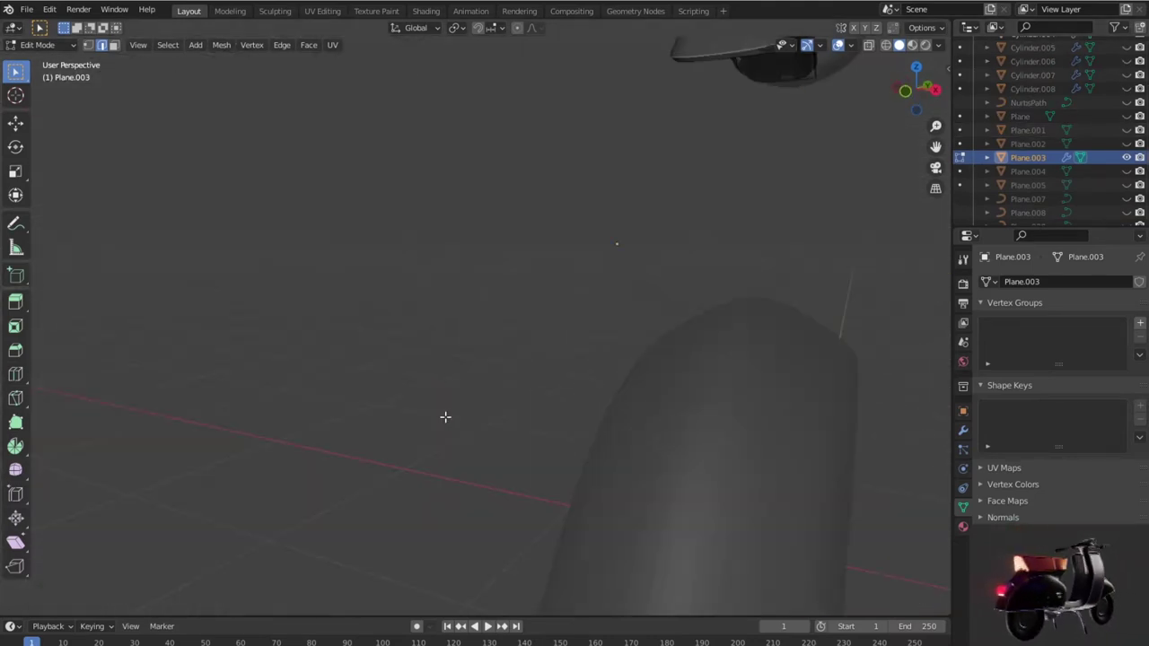
pyautogui.scroll(-2, 449, 416)
pyautogui.scroll(-2, 468, 410)
pyautogui.moveTo(469, 410); pyautogui.dragTo(422, 391, button='middle')
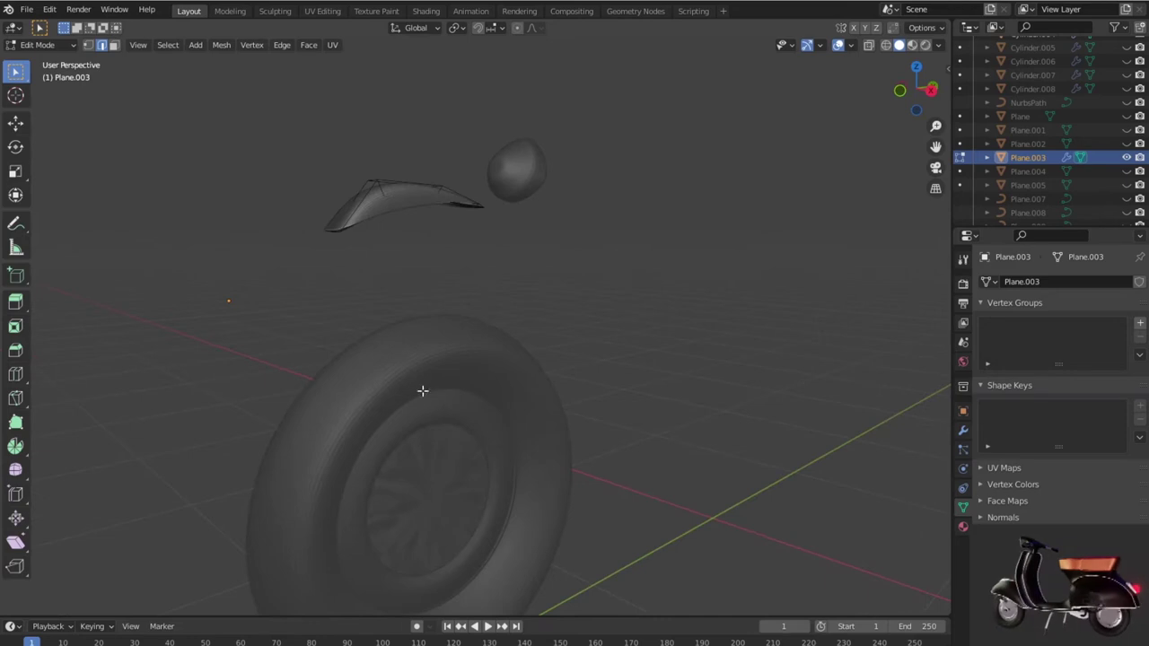
pyautogui.press('Tab')
pyautogui.moveTo(380, 312)
pyautogui.mouseDown(button='middle')
pyautogui.moveTo(333, 287)
pyautogui.moveTo(323, 305)
pyautogui.mouseUp(button='middle')
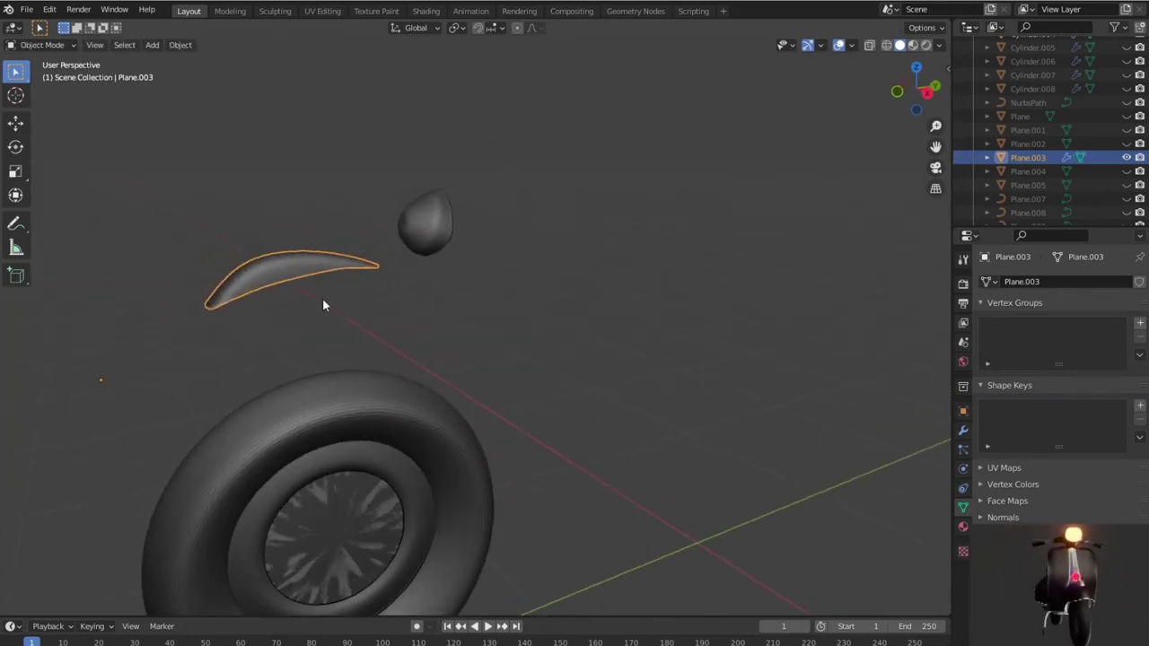
pyautogui.press('KP_1')
pyautogui.press('KP_Decimal')
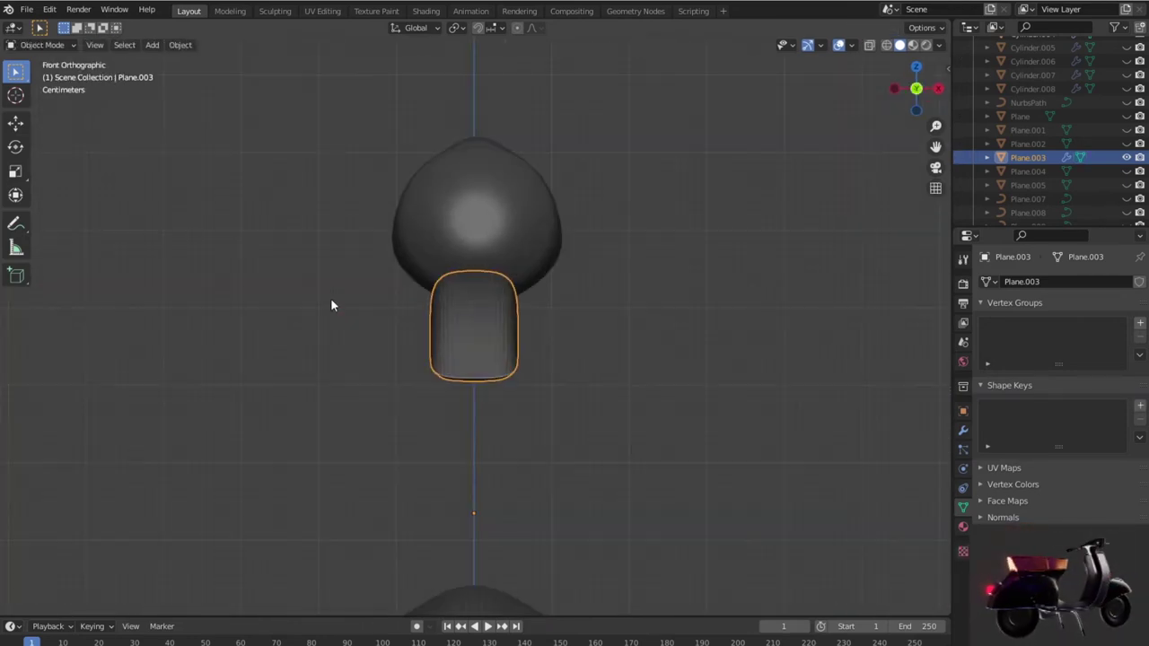
pyautogui.press('Tab')
pyautogui.moveTo(572, 328)
pyautogui.mouseDown(button='middle')
pyautogui.moveTo(512, 333)
pyautogui.moveTo(456, 297)
pyautogui.moveTo(437, 246)
pyautogui.moveTo(637, 376)
pyautogui.moveTo(586, 416)
pyautogui.moveTo(584, 434)
pyautogui.moveTo(577, 405)
pyautogui.moveTo(586, 395)
pyautogui.moveTo(617, 425)
pyautogui.moveTo(605, 464)
pyautogui.moveTo(593, 439)
pyautogui.moveTo(873, 446)
pyautogui.mouseUp(button='middle')
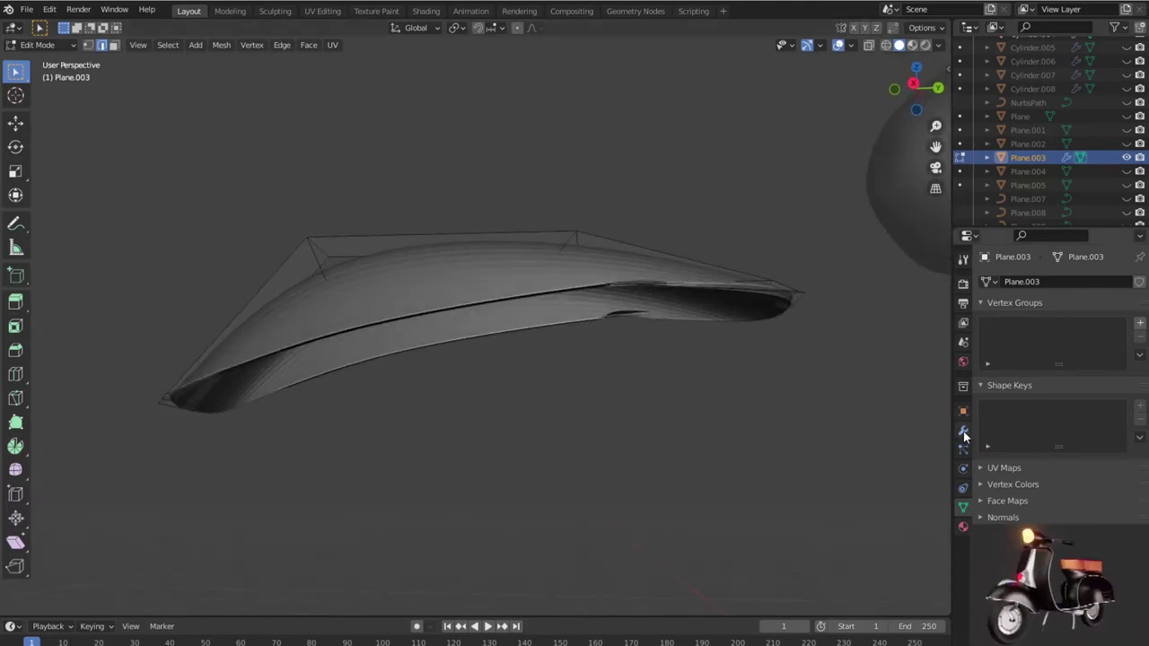
# Step: Disable the Subdivision modifier's viewport display on Plane.003
pyautogui.click(963, 430)
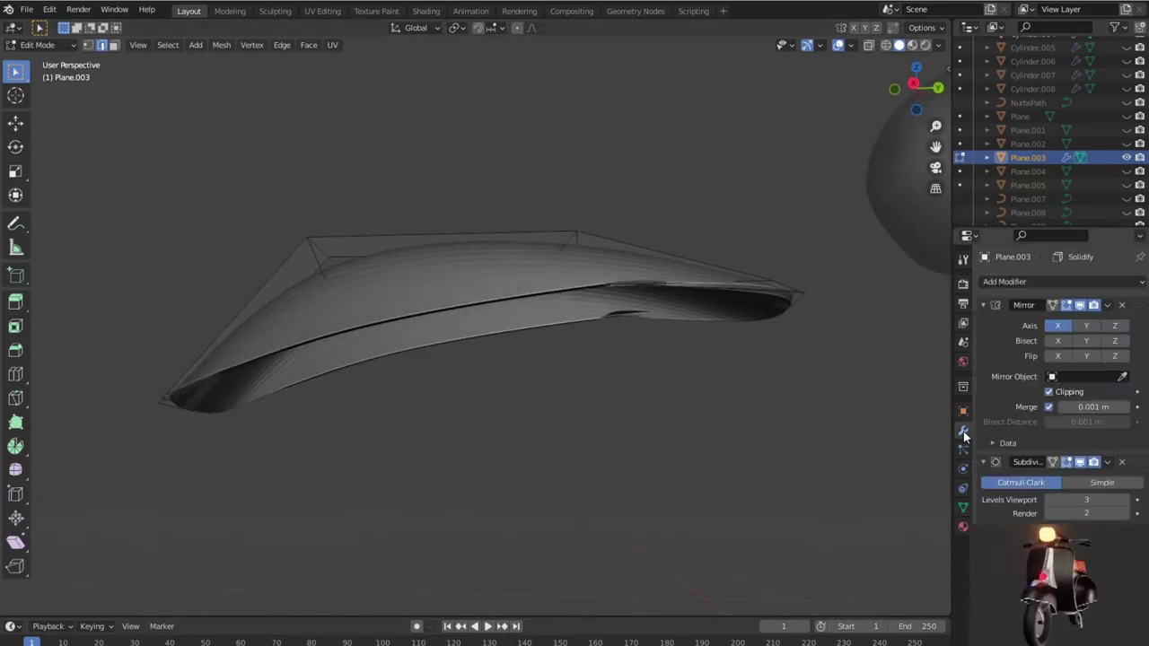
pyautogui.click(1074, 462)
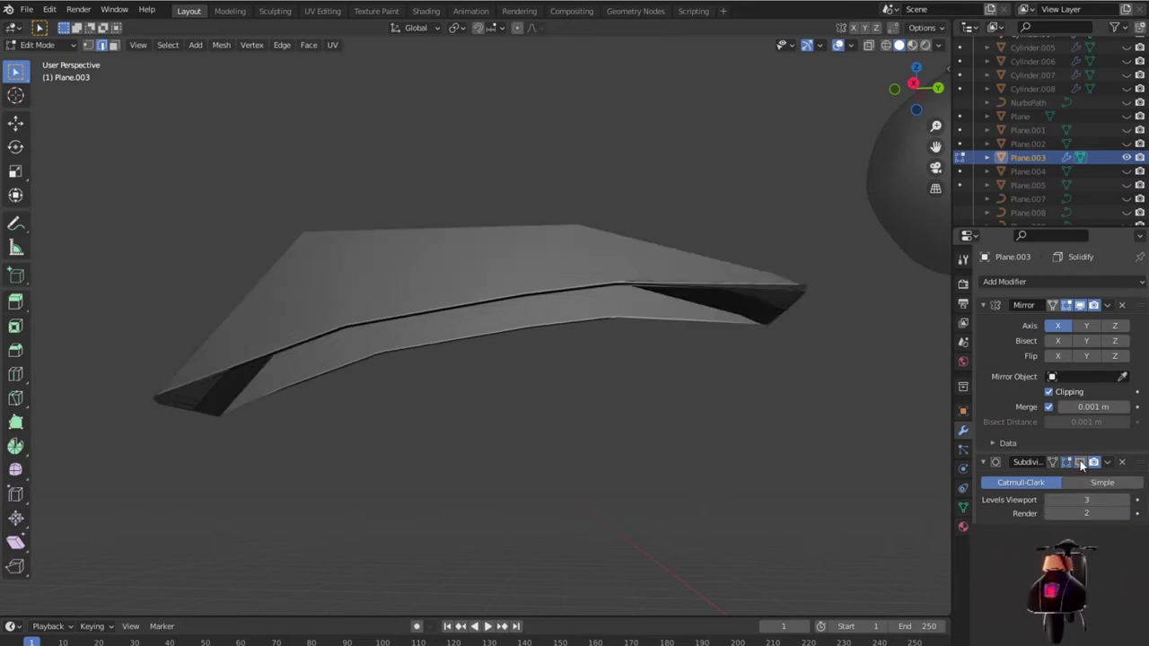
pyautogui.moveTo(713, 356)
pyautogui.mouseDown(button='middle')
pyautogui.moveTo(697, 323)
pyautogui.moveTo(739, 292)
pyautogui.mouseUp(button='middle')
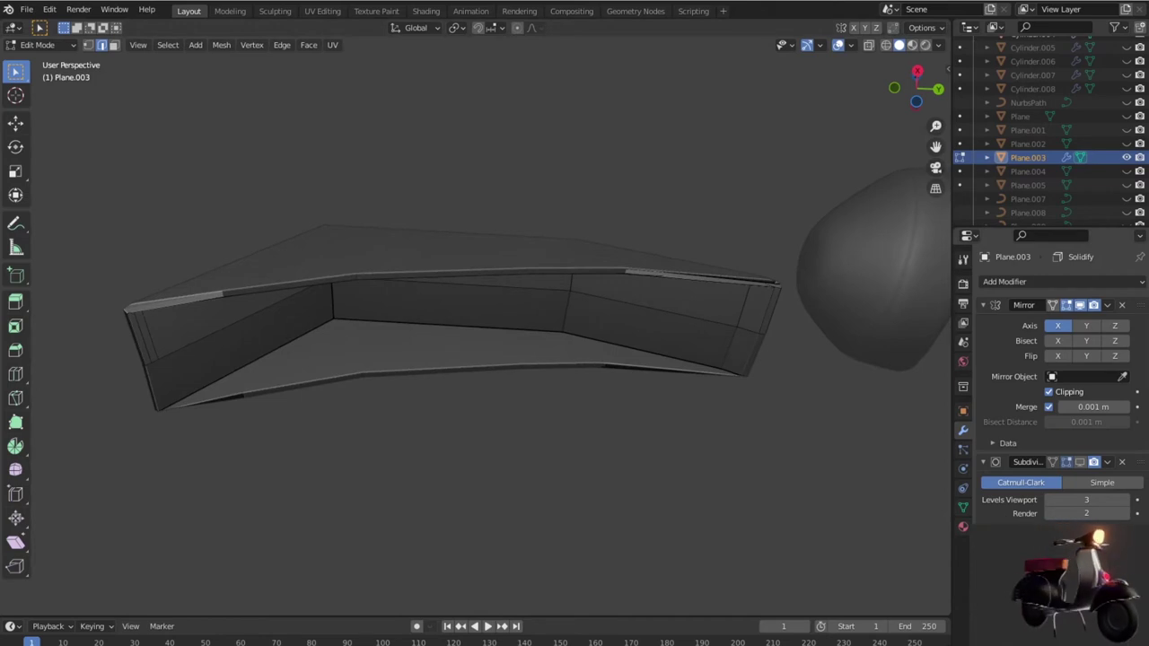
pyautogui.moveTo(739, 293)
pyautogui.mouseDown(button='middle')
pyautogui.moveTo(685, 403)
pyautogui.moveTo(703, 476)
pyautogui.moveTo(660, 505)
pyautogui.mouseUp(button='middle')
pyautogui.scroll(3, 689, 419)
pyautogui.scroll(3, 689, 410)
# Step: Extrude a new strip of faces from the selected ridge edge
pyautogui.press('Tab')
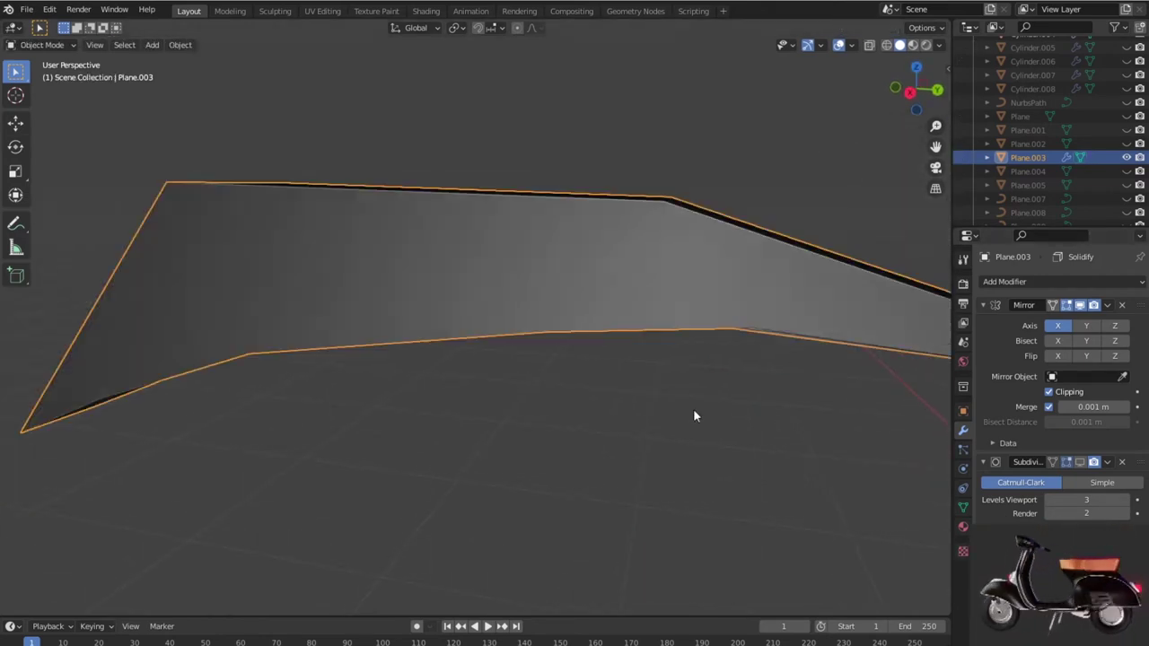
pyautogui.moveTo(705, 376)
pyautogui.mouseDown(button='middle')
pyautogui.moveTo(695, 362)
pyautogui.moveTo(710, 407)
pyautogui.moveTo(749, 429)
pyautogui.moveTo(697, 351)
pyautogui.moveTo(691, 367)
pyautogui.moveTo(613, 418)
pyautogui.mouseUp(button='middle')
pyautogui.press('Tab')
pyautogui.scroll(5, 613, 418)
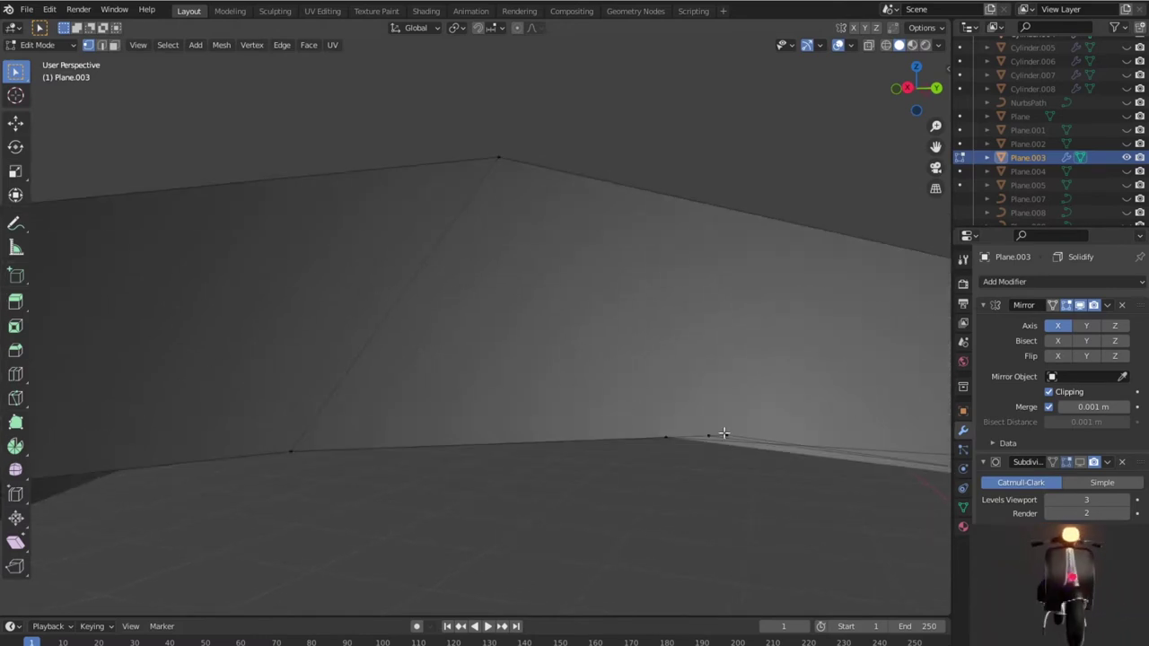
pyautogui.press('e')
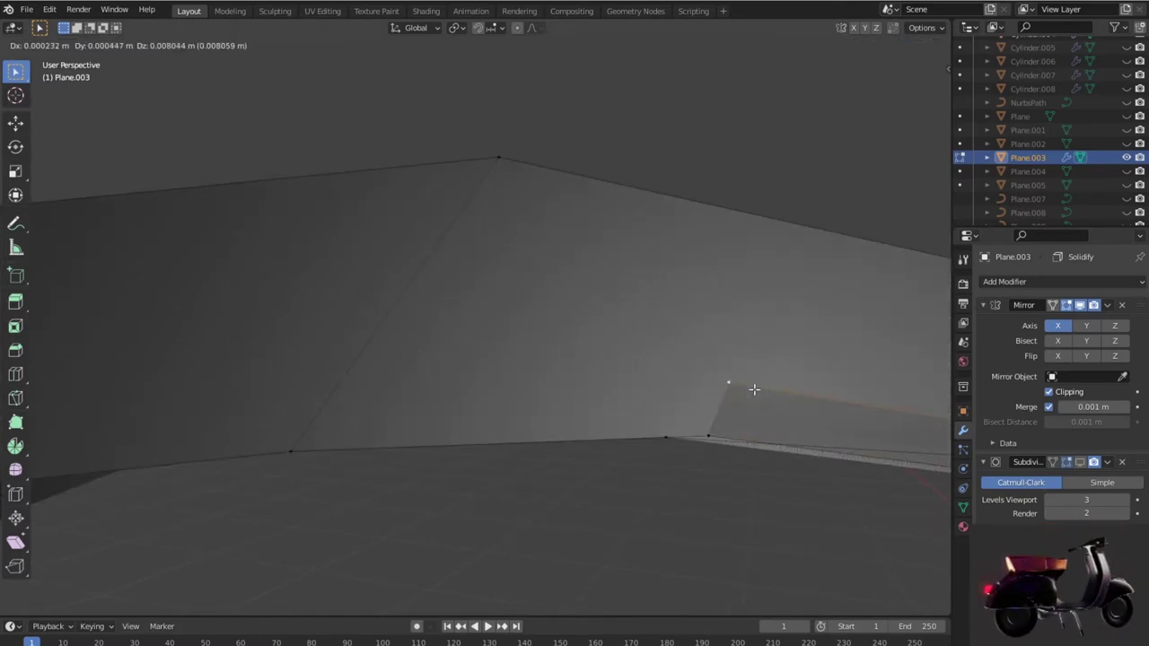
pyautogui.click(769, 444)
# Step: Show the mesh as wireframe and check the strip in front and right orthographic views
pyautogui.press('KP_1')
pyautogui.scroll(-5, 808, 444)
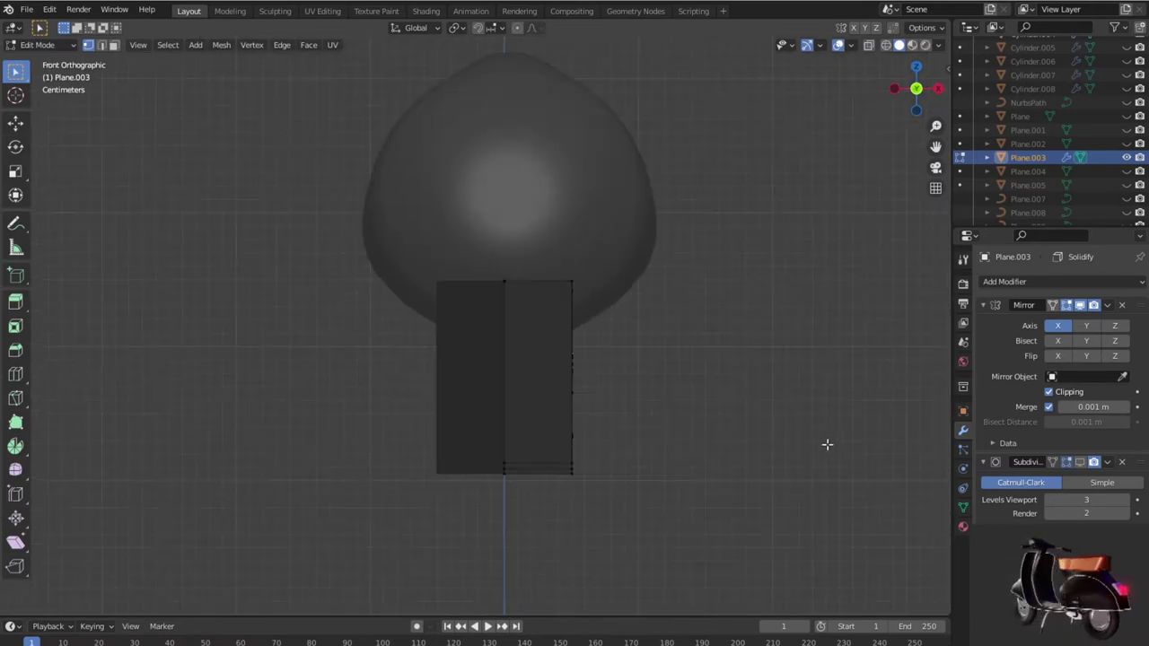
pyautogui.hotkey('shift', 'z')
pyautogui.scroll(3, 827, 444)
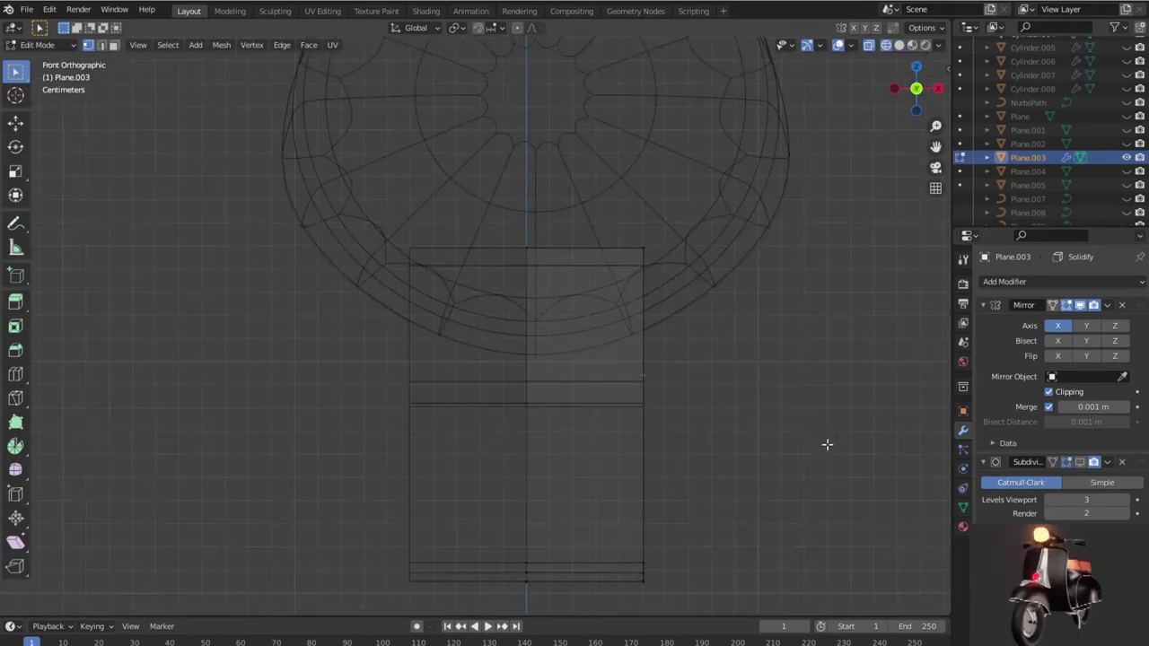
pyautogui.press('KP_3')
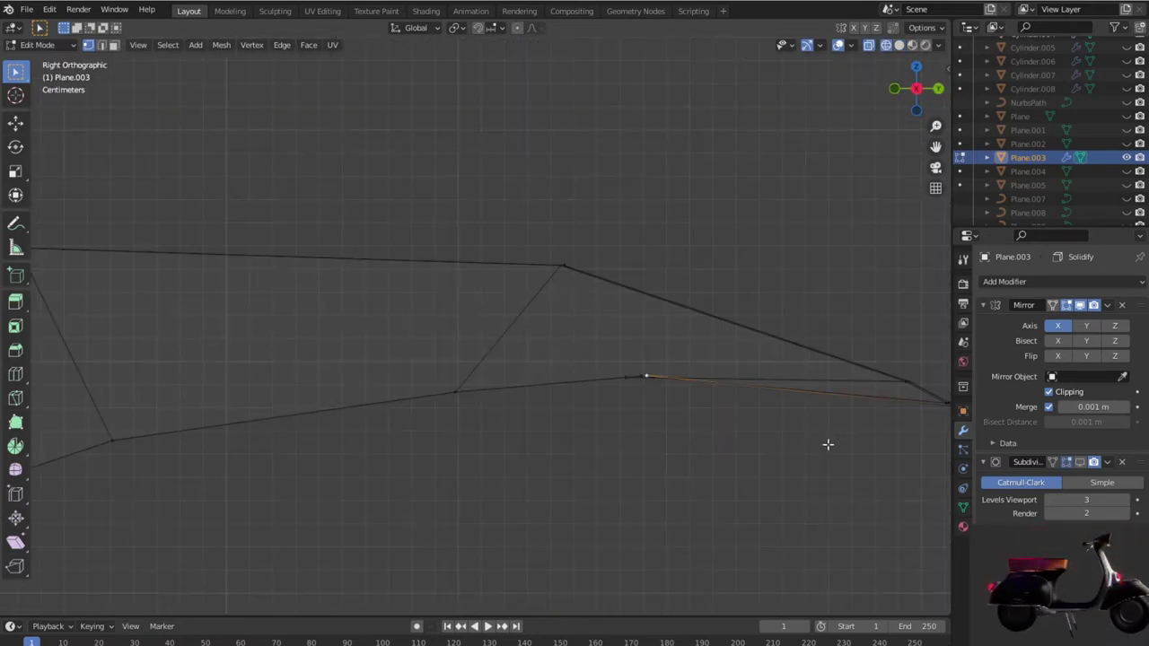
pyautogui.scroll(-3, 830, 441)
pyautogui.keyDown('shift'); pyautogui.moveTo(307, 495); pyautogui.dragTo(568, 423, button='middle'); pyautogui.keyUp('shift')
pyautogui.scroll(3, 567, 423)
pyautogui.moveTo(454, 448)
pyautogui.mouseDown(button='middle')
pyautogui.moveTo(445, 406)
pyautogui.moveTo(526, 459)
pyautogui.moveTo(416, 476)
pyautogui.moveTo(448, 415)
pyautogui.moveTo(490, 392)
pyautogui.moveTo(558, 445)
pyautogui.mouseUp(button='middle')
pyautogui.scroll(-3, 445, 406)
pyautogui.scroll(1, 558, 445)
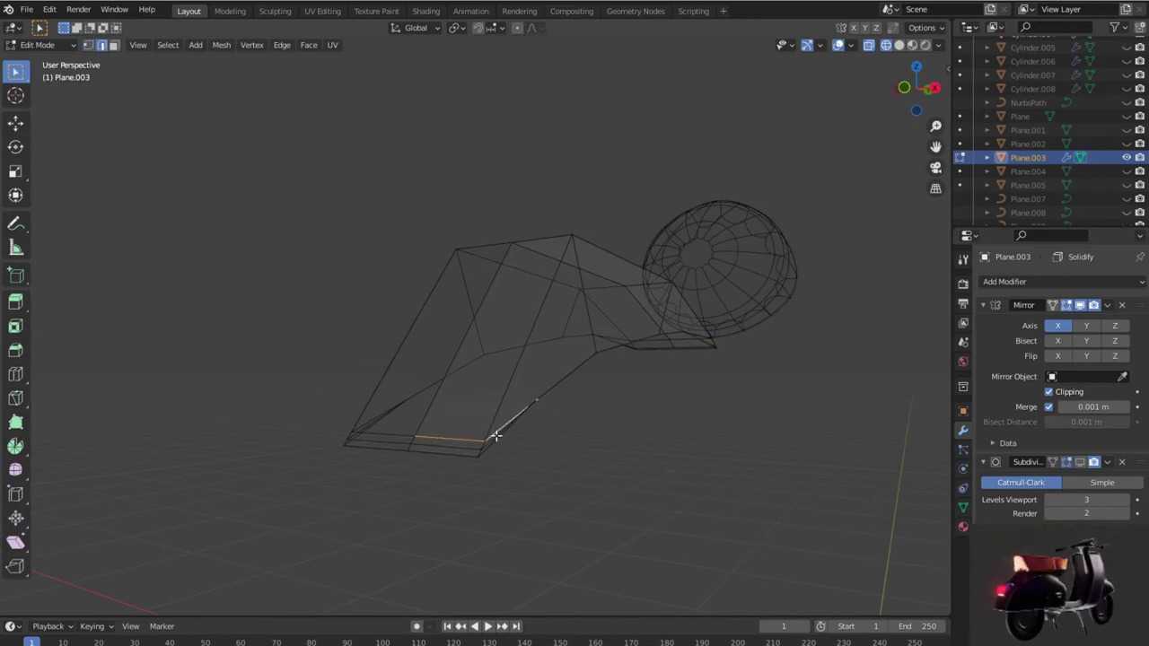
# Step: Delete the first stray edges near the panel's pointed tip
pyautogui.press('x')
pyautogui.click(491, 435)
pyautogui.moveTo(507, 460)
pyautogui.mouseDown(button='middle')
pyautogui.moveTo(462, 457)
pyautogui.moveTo(481, 458)
pyautogui.mouseUp(button='middle')
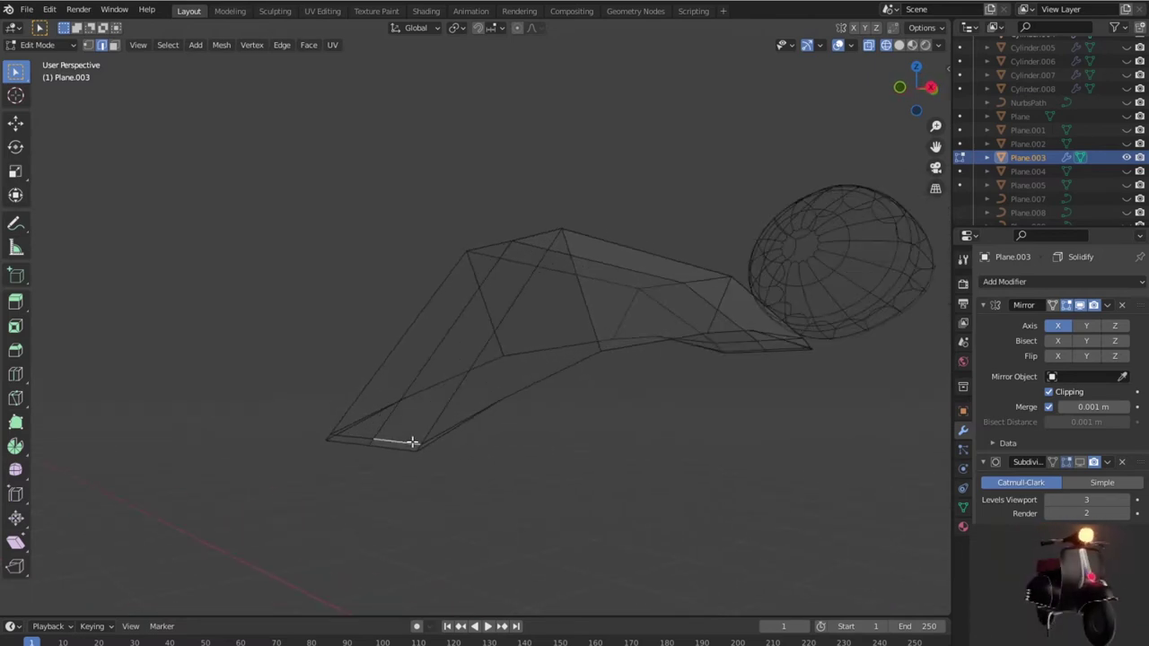
pyautogui.press('x')
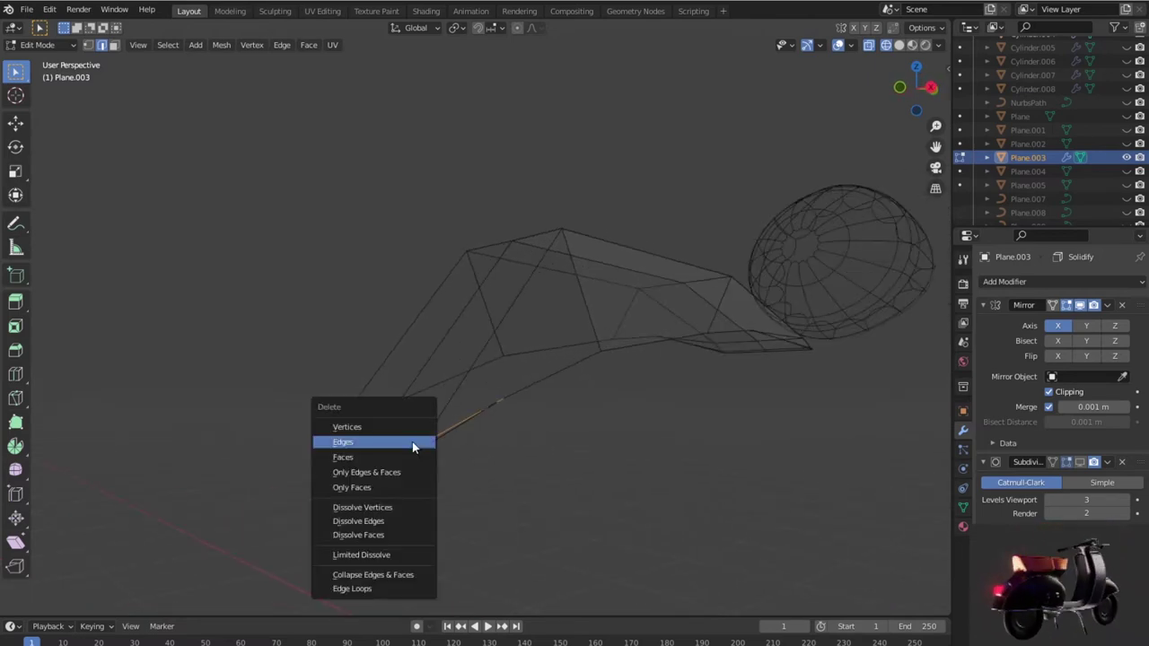
pyautogui.click(412, 441)
pyautogui.moveTo(543, 473)
pyautogui.mouseDown(button='middle')
pyautogui.moveTo(584, 474)
pyautogui.moveTo(484, 474)
pyautogui.moveTo(692, 474)
pyautogui.moveTo(526, 484)
pyautogui.moveTo(566, 481)
pyautogui.moveTo(616, 505)
pyautogui.moveTo(664, 471)
pyautogui.mouseUp(button='middle')
pyautogui.press('x')
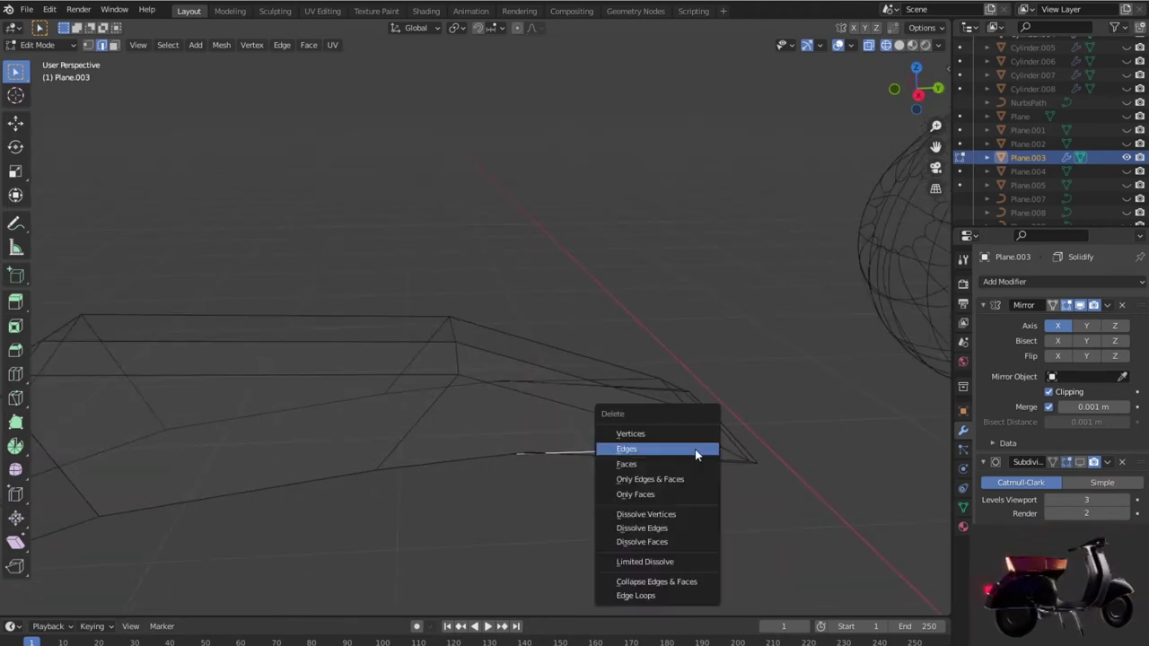
pyautogui.click(694, 455)
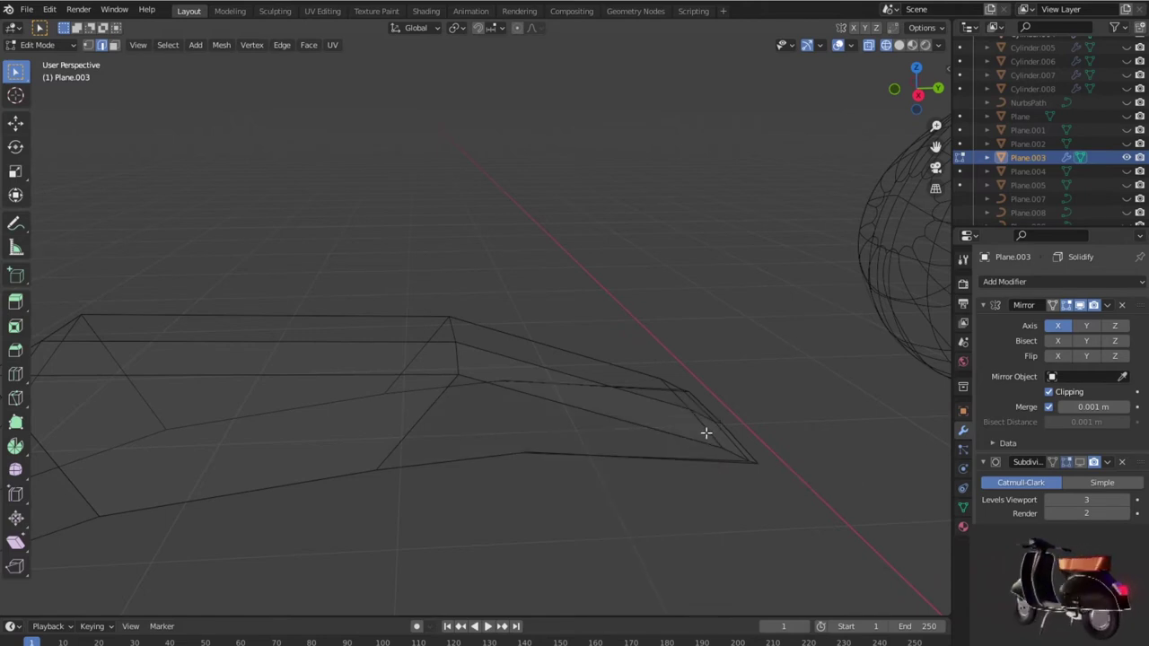
# Step: Delete the remaining stray edges along Plane.003's lower rim
pyautogui.press('x')
pyautogui.click(706, 433)
pyautogui.moveTo(705, 439)
pyautogui.mouseDown(button='middle')
pyautogui.moveTo(662, 457)
pyautogui.moveTo(641, 434)
pyautogui.mouseUp(button='middle')
pyautogui.press('x')
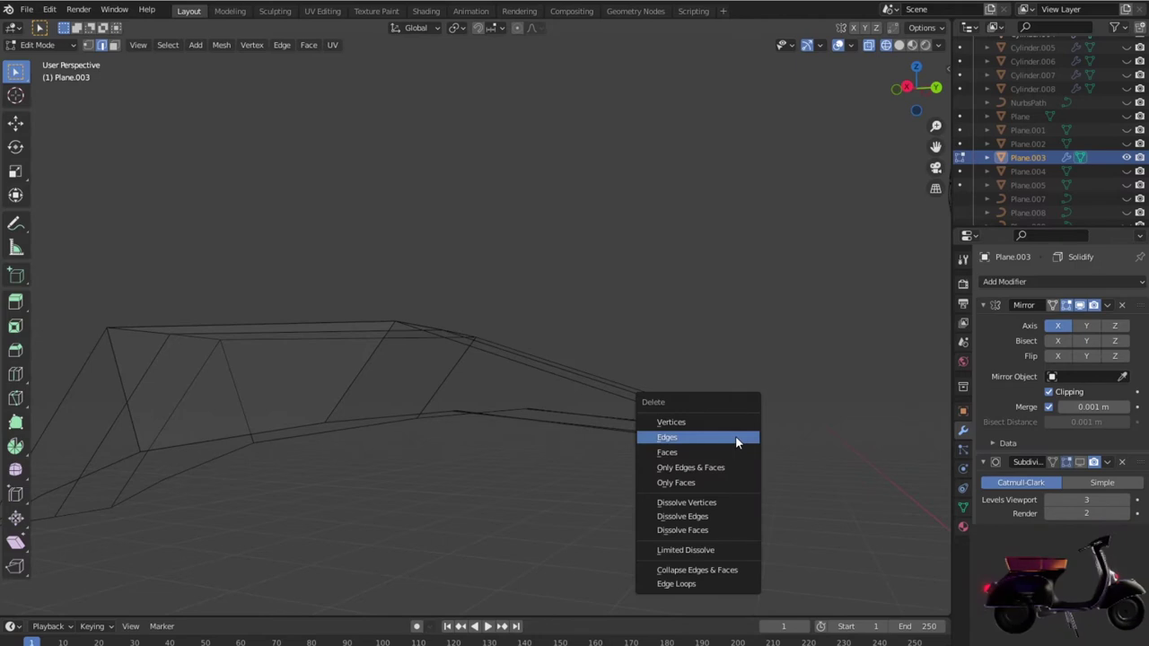
pyautogui.click(734, 440)
pyautogui.press('x')
pyautogui.click(719, 439)
pyautogui.moveTo(719, 440)
pyautogui.mouseDown(button='middle')
pyautogui.moveTo(741, 514)
pyautogui.moveTo(736, 500)
pyautogui.moveTo(579, 444)
pyautogui.mouseUp(button='middle')
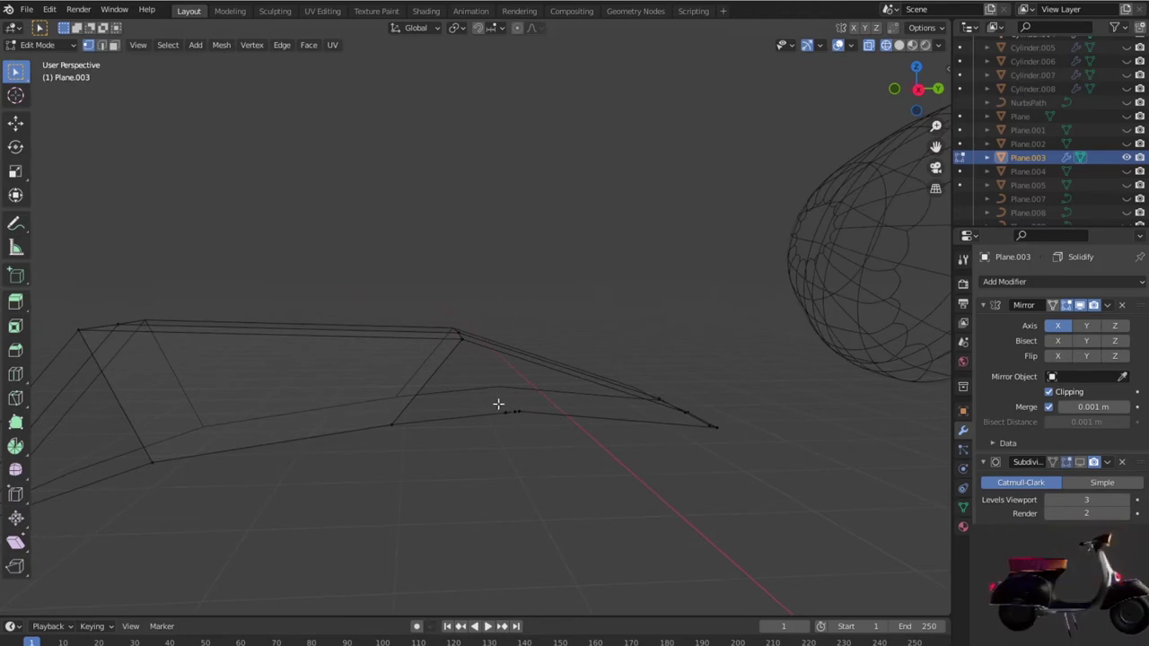
pyautogui.rightClick(542, 442)
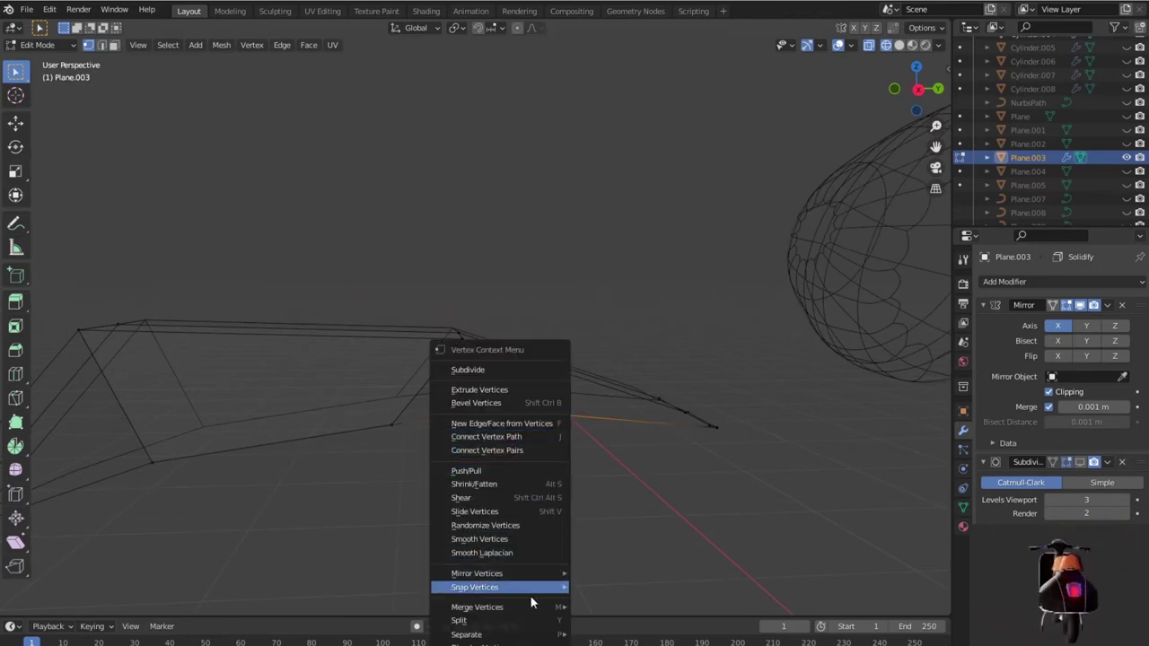
# Step: Dissolve the selected vertices and the extra vertices near the panel's tip
pyautogui.click(535, 645)
pyautogui.moveTo(574, 550)
pyautogui.mouseDown(button='middle')
pyautogui.moveTo(582, 518)
pyautogui.moveTo(480, 529)
pyautogui.mouseUp(button='middle')
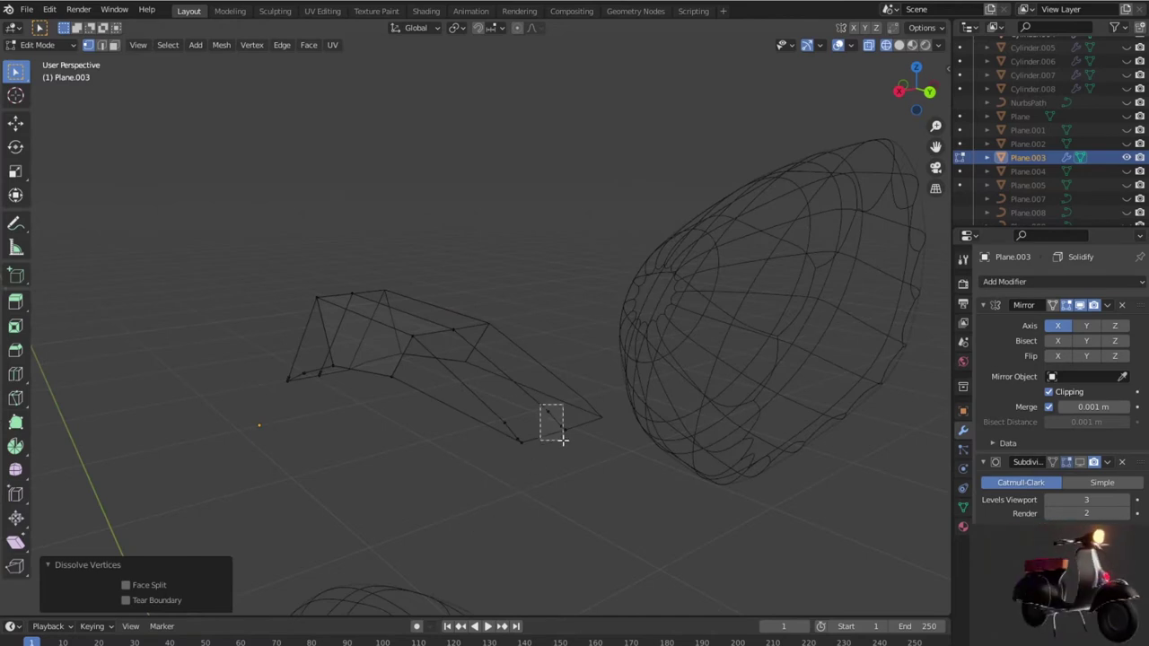
pyautogui.moveTo(563, 428); pyautogui.dragTo(571, 429)
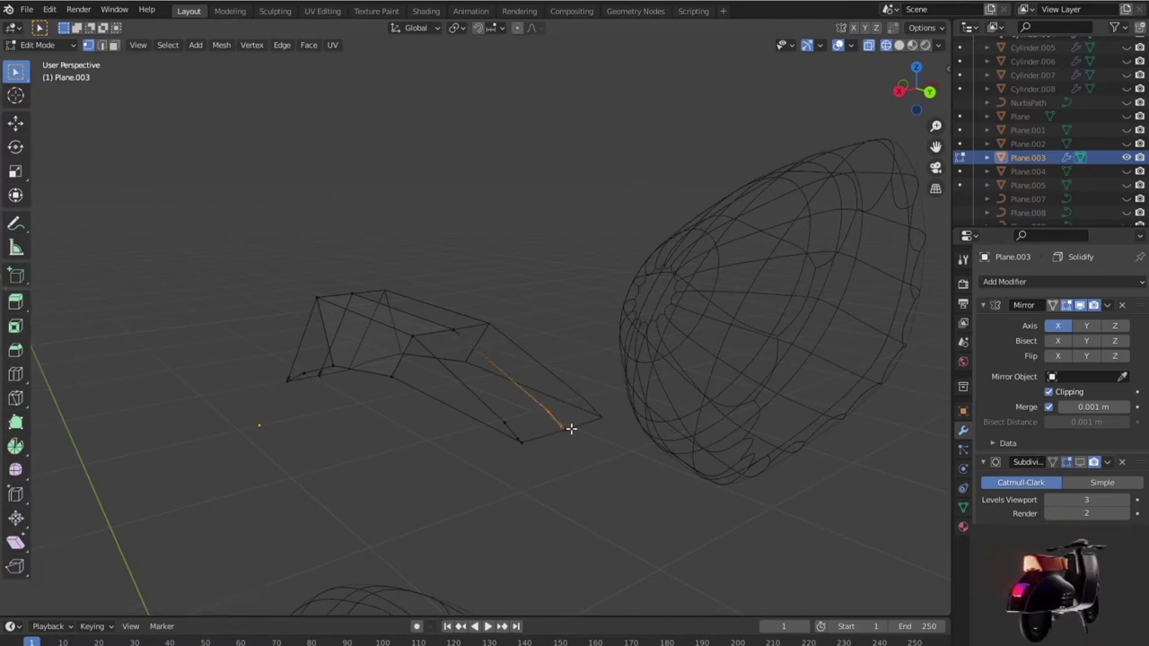
pyautogui.rightClick(571, 428)
pyautogui.click(571, 430)
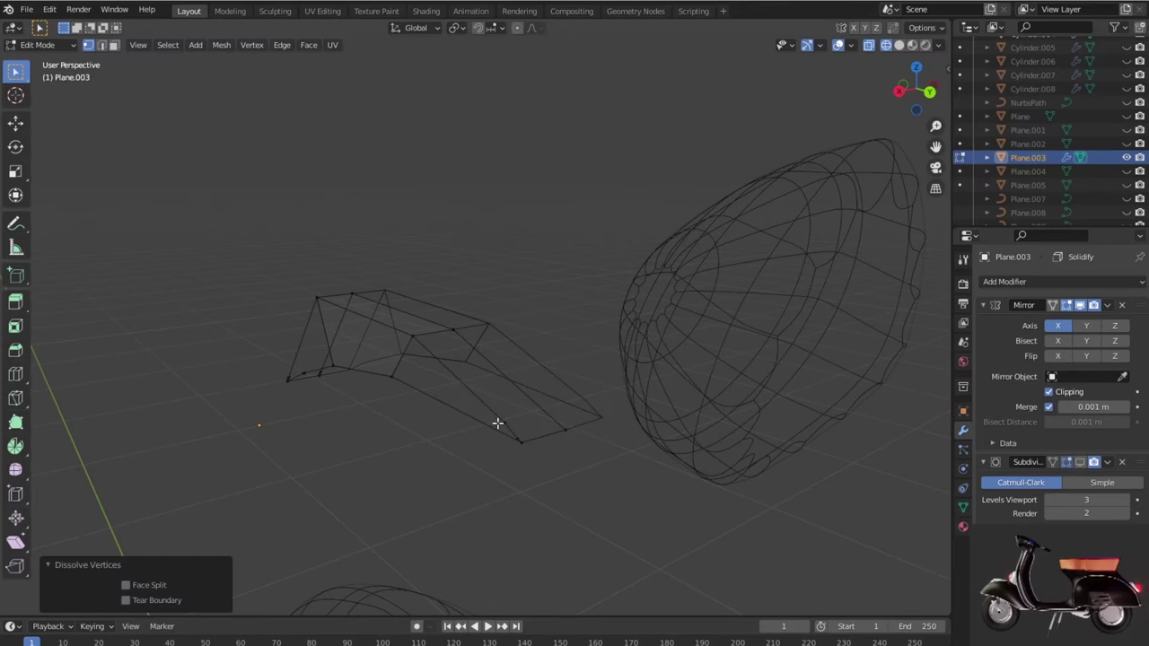
pyautogui.click(523, 432)
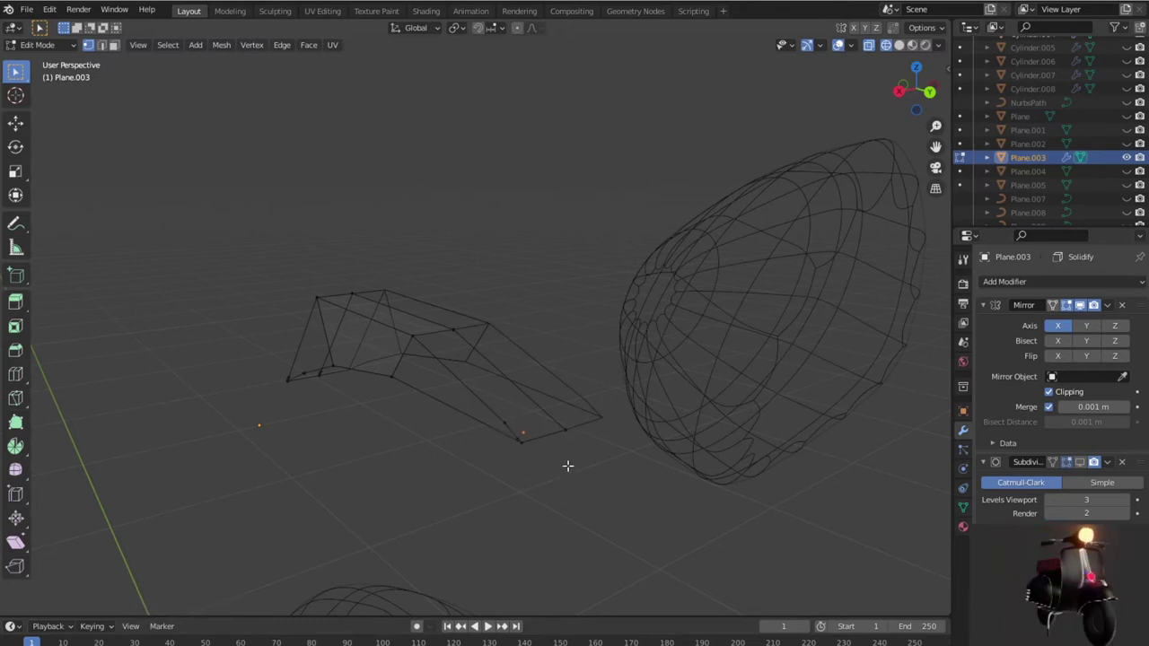
pyautogui.moveTo(567, 466); pyautogui.dragTo(585, 501, button='middle')
pyautogui.rightClick(557, 527)
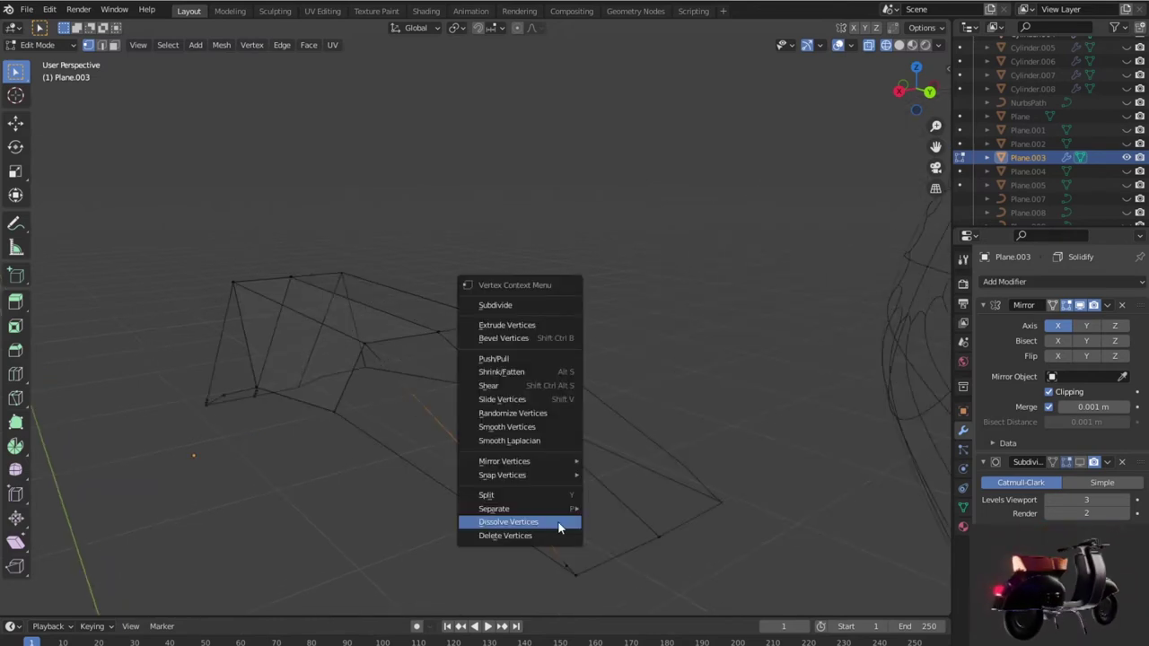
pyautogui.click(558, 521)
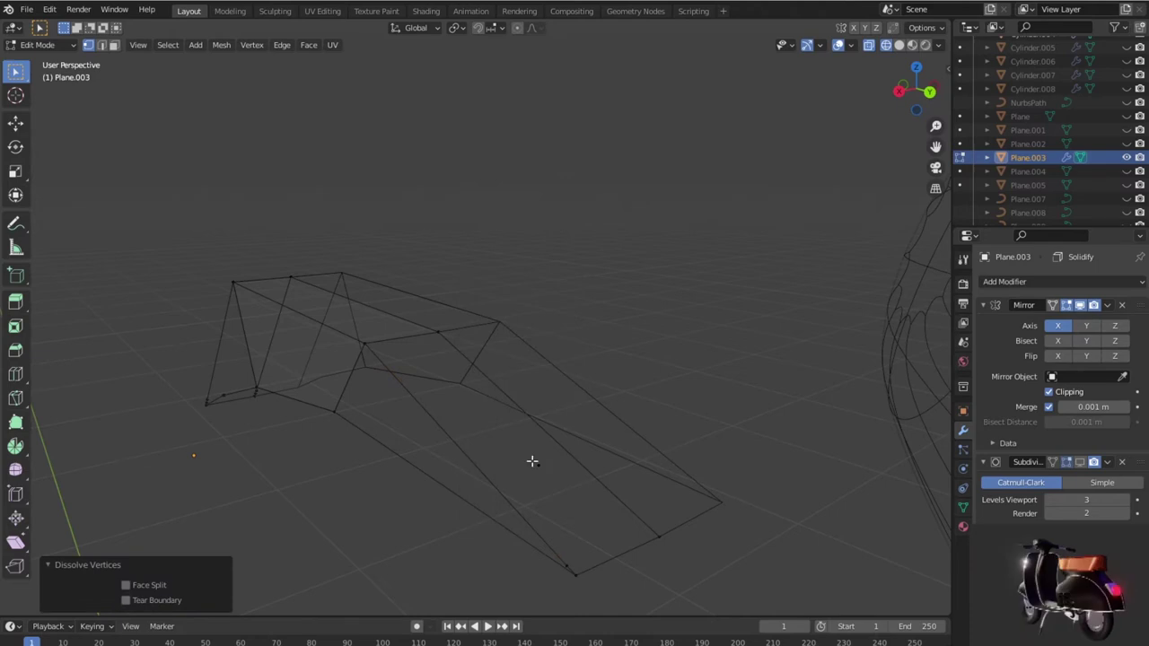
# Step: Dissolve three more extra vertices across the panel mesh
pyautogui.click(551, 477)
pyautogui.rightClick(551, 476)
pyautogui.click(551, 477)
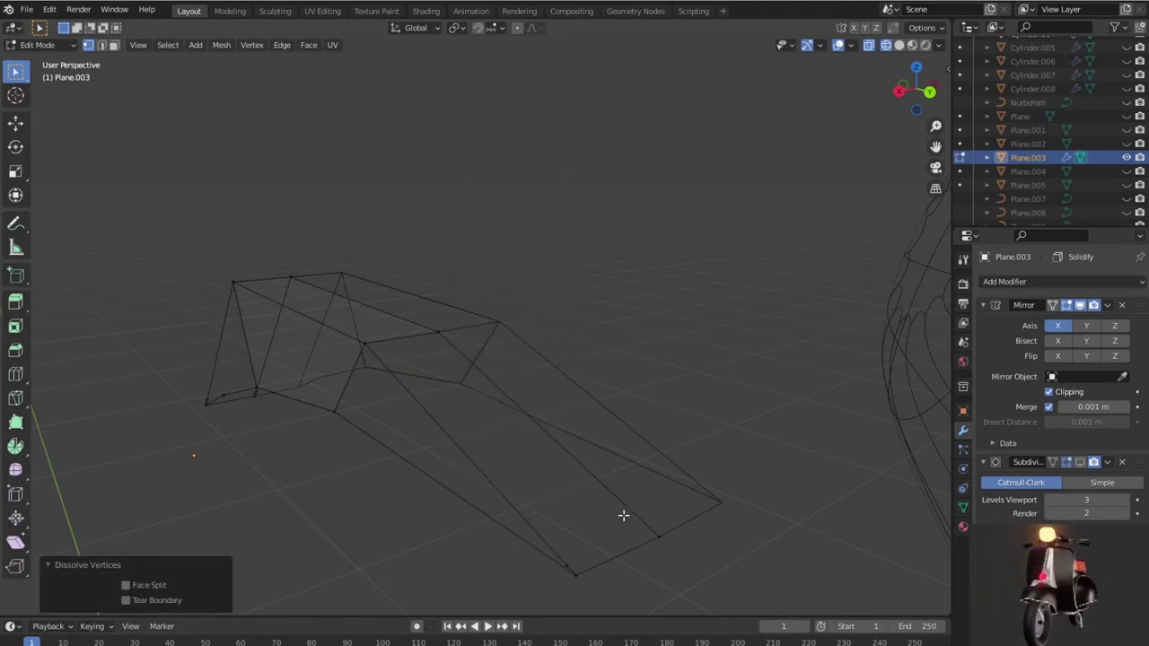
pyautogui.moveTo(622, 515); pyautogui.dragTo(569, 454, button='middle')
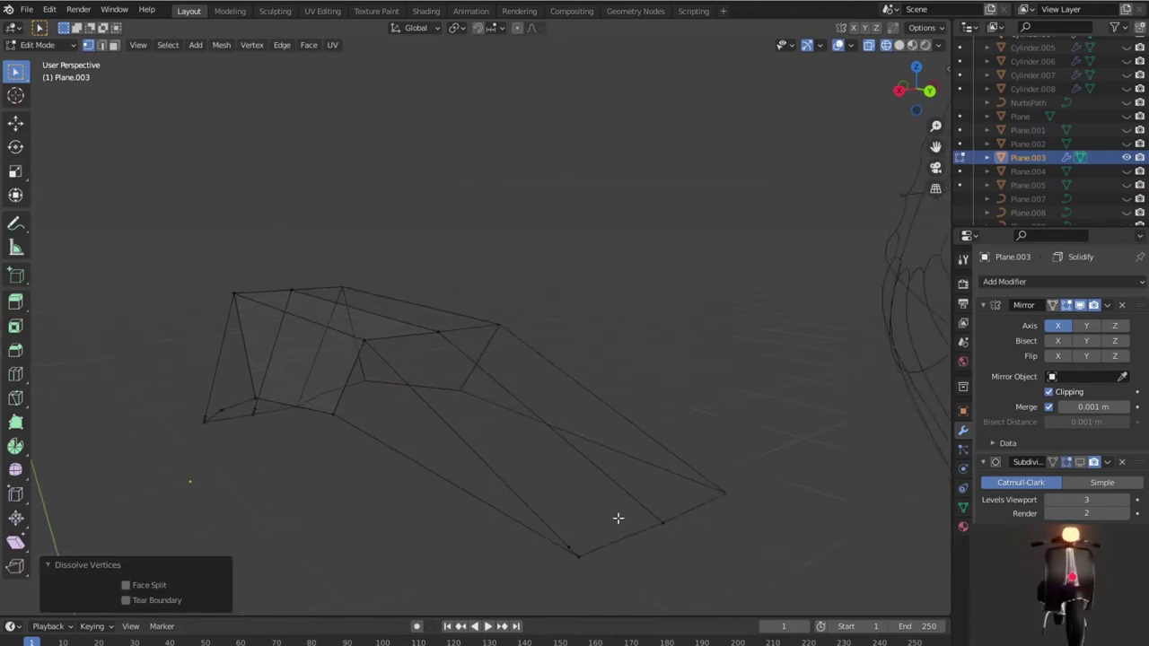
pyautogui.click(567, 453)
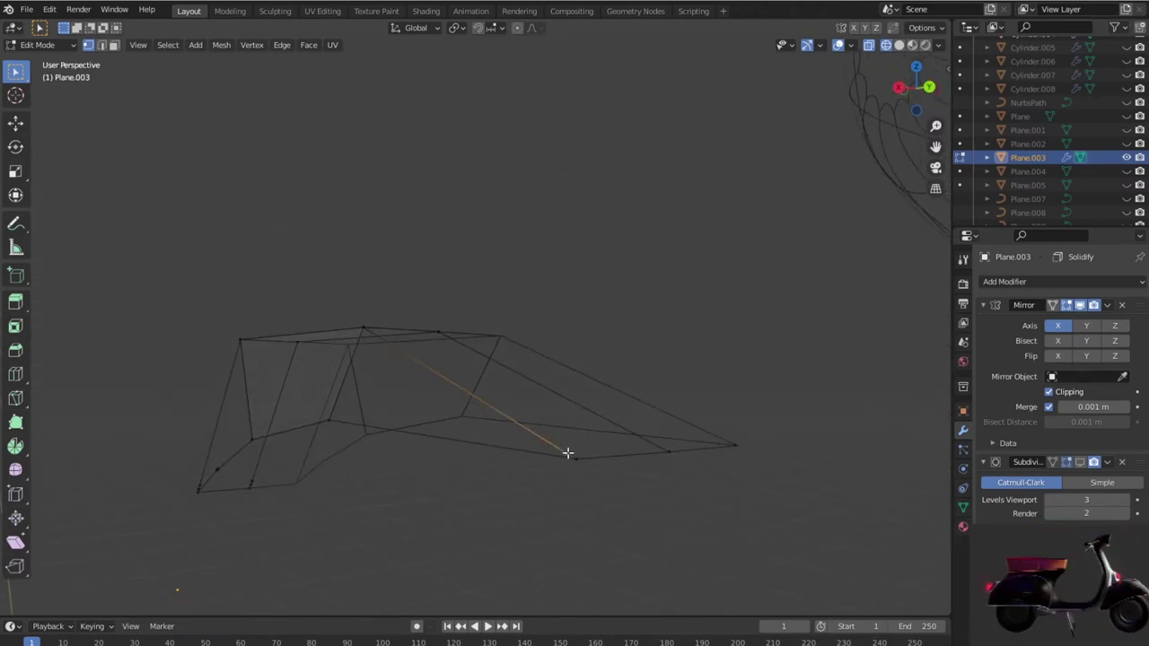
pyautogui.rightClick(567, 453)
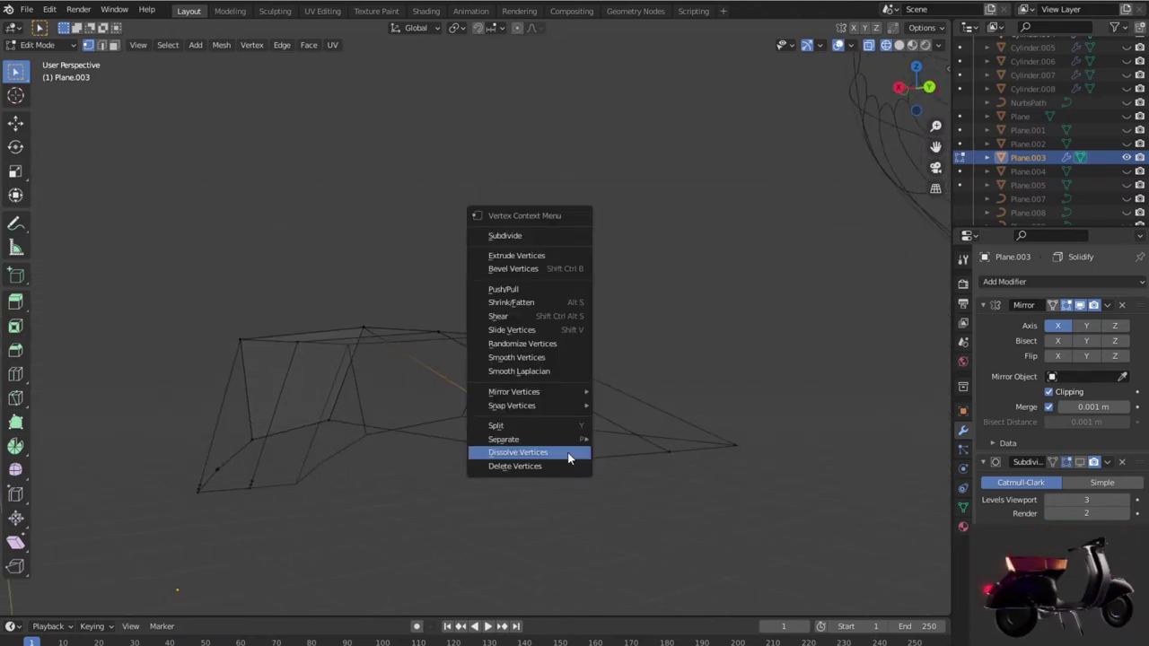
pyautogui.click(561, 456)
pyautogui.moveTo(594, 505)
pyautogui.mouseDown(button='middle')
pyautogui.moveTo(661, 527)
pyautogui.moveTo(661, 565)
pyautogui.moveTo(690, 564)
pyautogui.moveTo(533, 515)
pyautogui.moveTo(732, 410)
pyautogui.moveTo(615, 428)
pyautogui.moveTo(644, 395)
pyautogui.moveTo(471, 392)
pyautogui.mouseUp(button='middle')
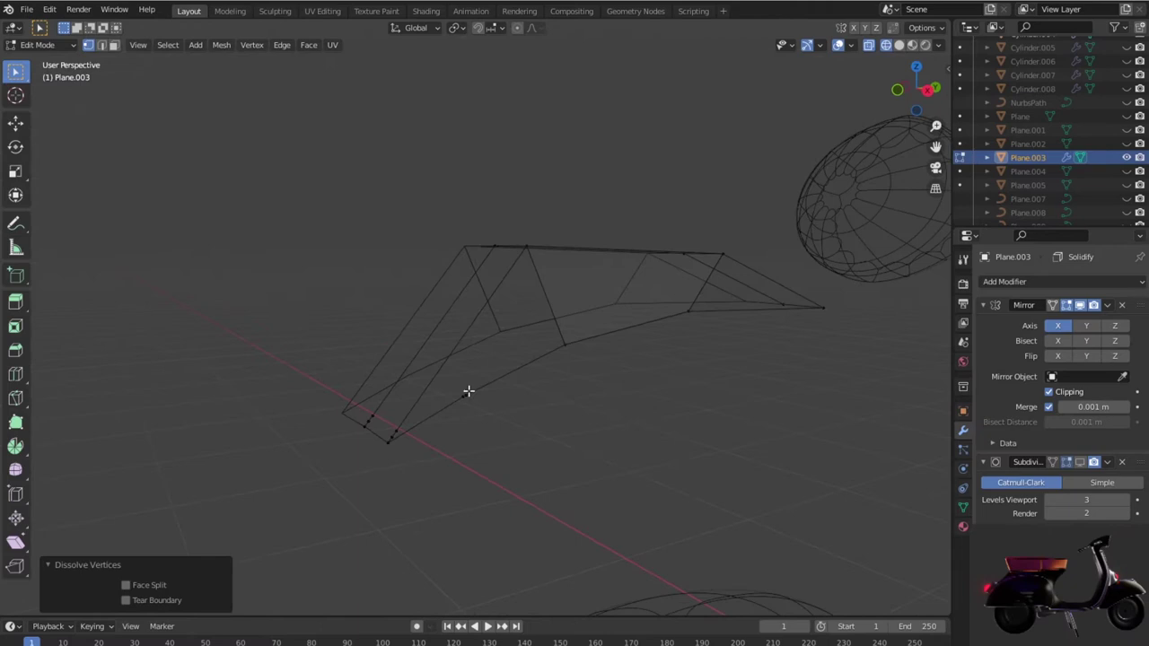
pyautogui.click(486, 414)
pyautogui.rightClick(486, 413)
pyautogui.click(480, 409)
# Step: Dissolve the two leftover vertices on the side of the mesh
pyautogui.moveTo(500, 428); pyautogui.dragTo(362, 444, button='middle')
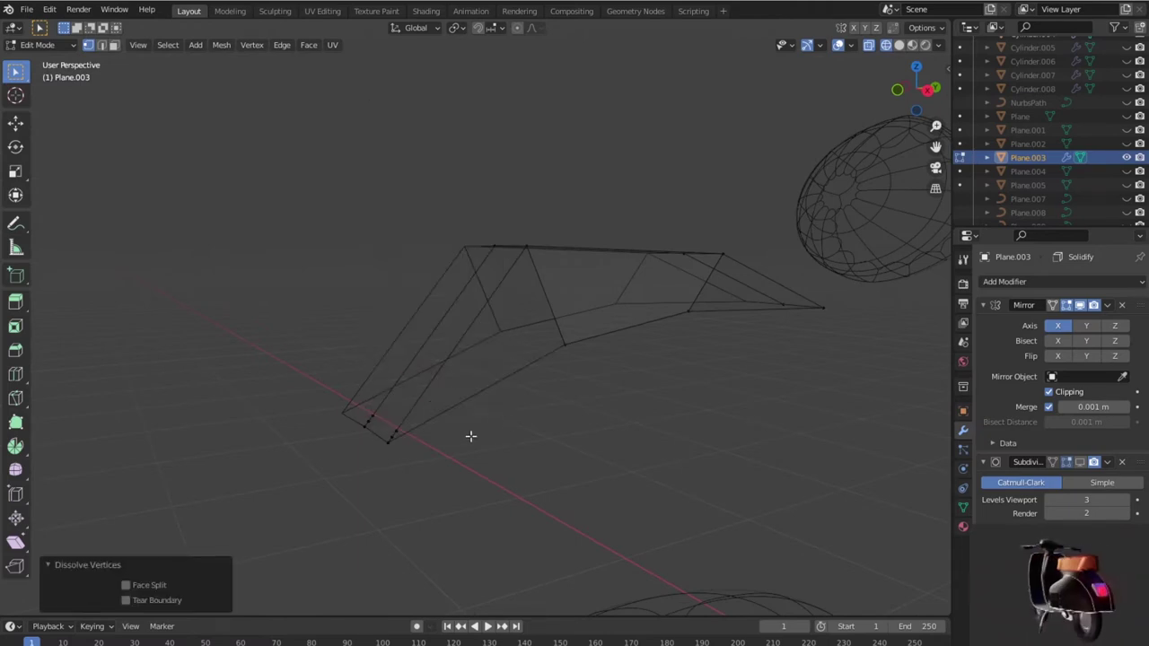
pyautogui.moveTo(330, 475); pyautogui.dragTo(332, 475)
pyautogui.rightClick(333, 475)
pyautogui.click(333, 475)
pyautogui.moveTo(329, 474)
pyautogui.mouseDown(button='middle')
pyautogui.moveTo(366, 500)
pyautogui.moveTo(371, 468)
pyautogui.mouseUp(button='middle')
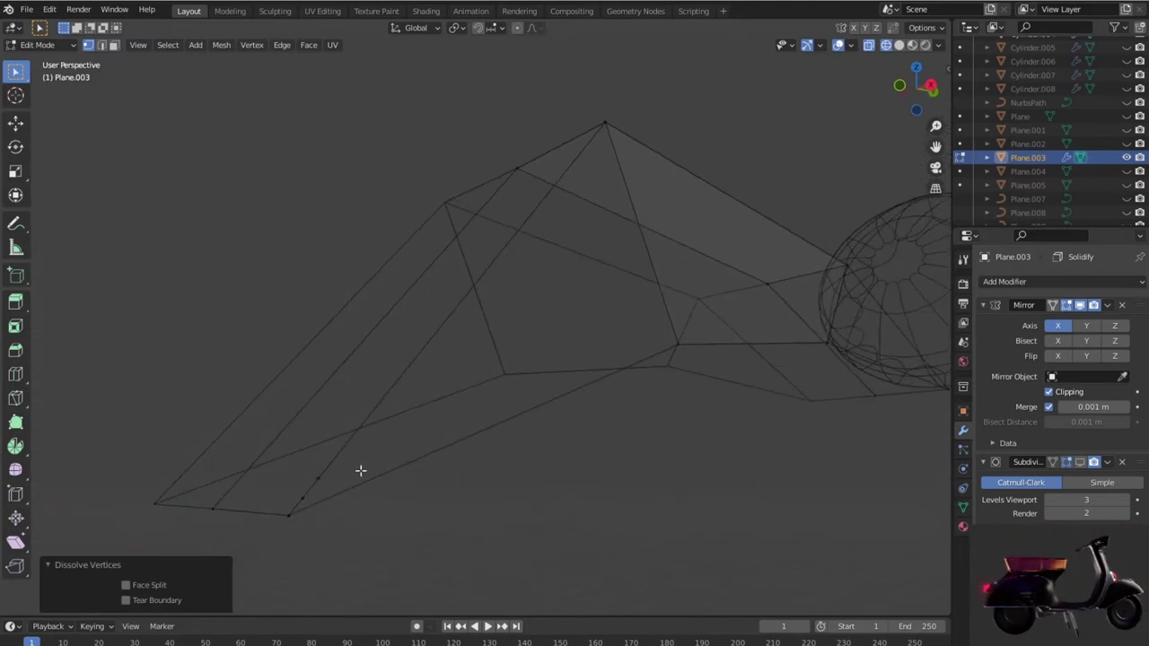
pyautogui.moveTo(328, 505); pyautogui.dragTo(330, 508)
pyautogui.rightClick(329, 508)
pyautogui.click(330, 503)
# Step: Inspect the simplified mesh and switch back to solid shading
pyautogui.moveTo(329, 503)
pyautogui.mouseDown(button='middle')
pyautogui.moveTo(398, 500)
pyautogui.moveTo(436, 488)
pyautogui.moveTo(372, 505)
pyautogui.moveTo(582, 425)
pyautogui.moveTo(597, 510)
pyautogui.moveTo(679, 457)
pyautogui.moveTo(733, 455)
pyautogui.mouseUp(button='middle')
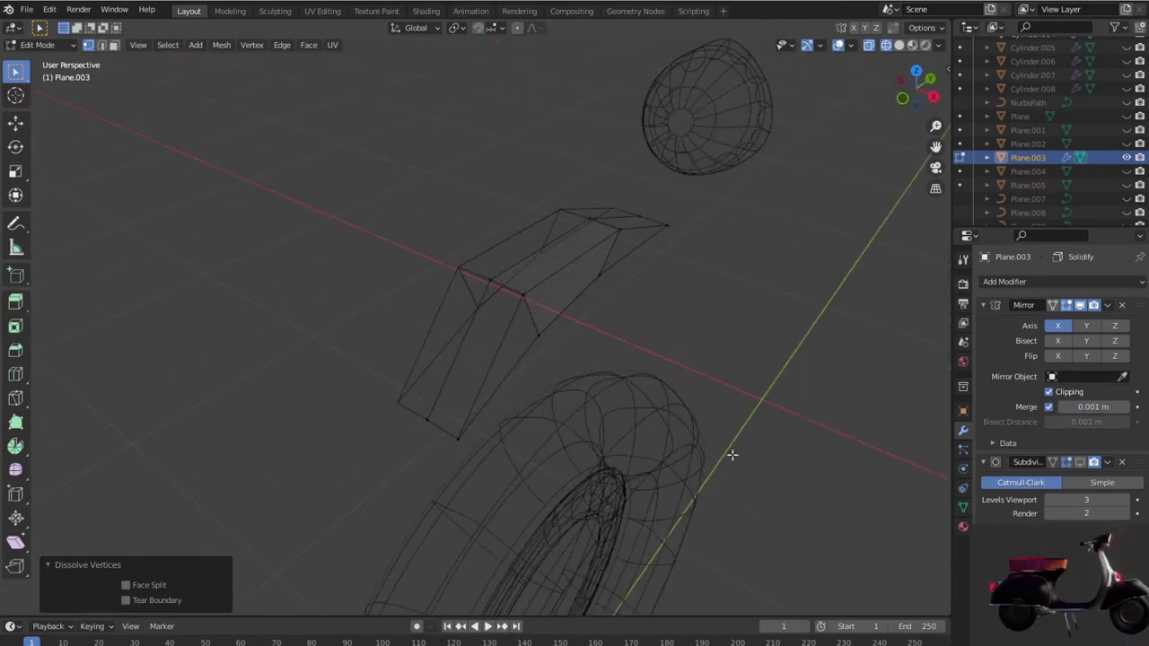
pyautogui.moveTo(734, 422)
pyautogui.mouseDown(button='middle')
pyautogui.moveTo(623, 369)
pyautogui.moveTo(601, 374)
pyautogui.moveTo(598, 389)
pyautogui.mouseUp(button='middle')
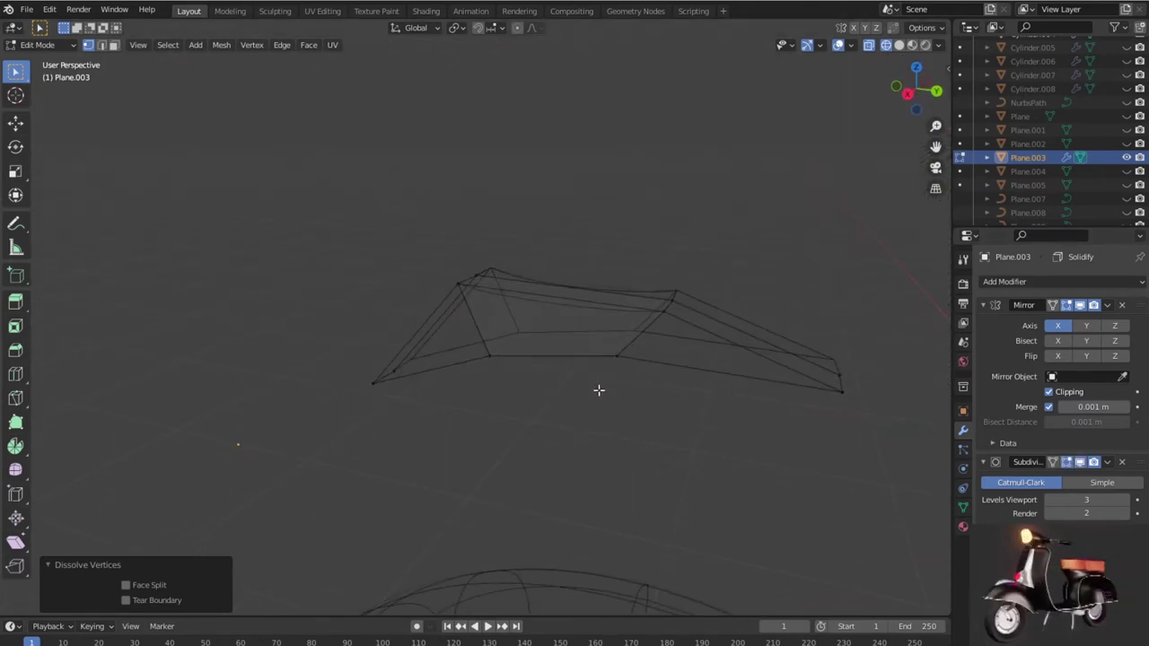
pyautogui.moveTo(736, 462)
pyautogui.mouseDown(button='middle')
pyautogui.moveTo(807, 428)
pyautogui.moveTo(838, 433)
pyautogui.mouseUp(button='middle')
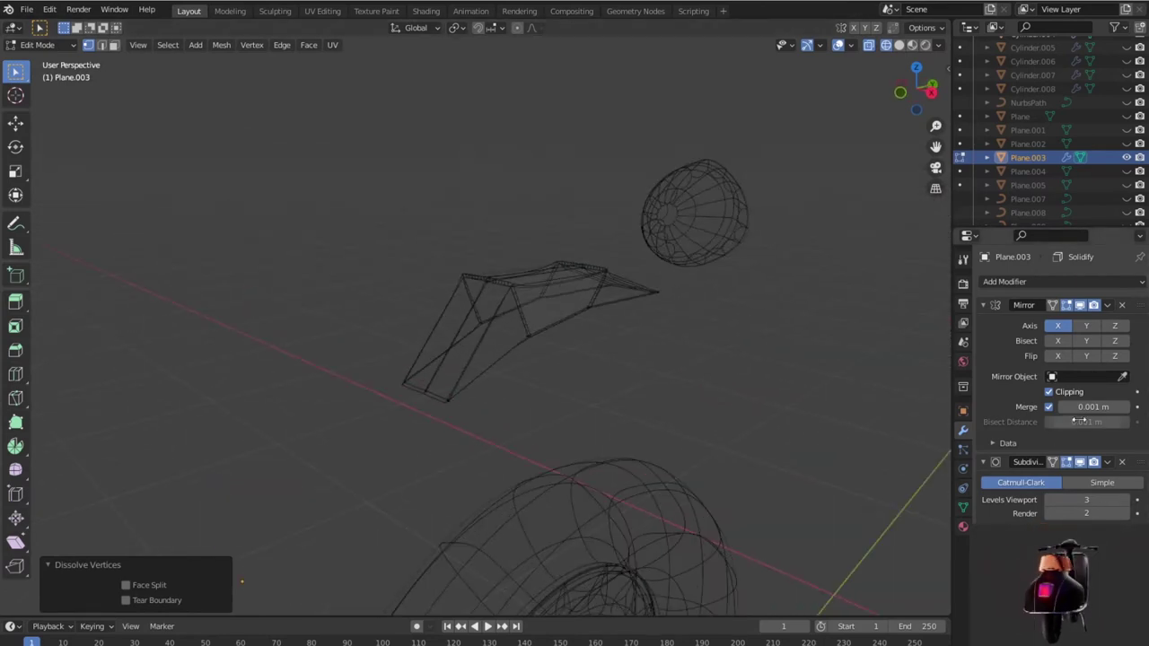
pyautogui.scroll(-3, 758, 422)
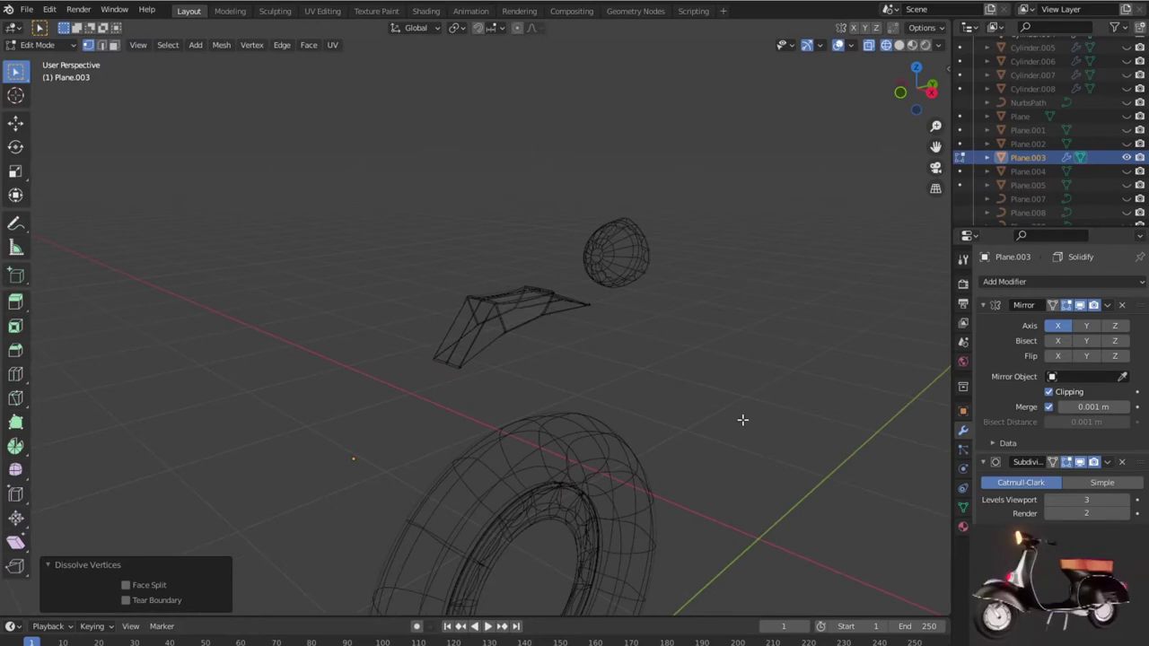
pyautogui.hotkey('shift', 'z')
pyautogui.moveTo(742, 418)
pyautogui.mouseDown(button='middle')
pyautogui.moveTo(633, 403)
pyautogui.moveTo(629, 369)
pyautogui.moveTo(698, 415)
pyautogui.mouseUp(button='middle')
pyautogui.scroll(2, 722, 434)
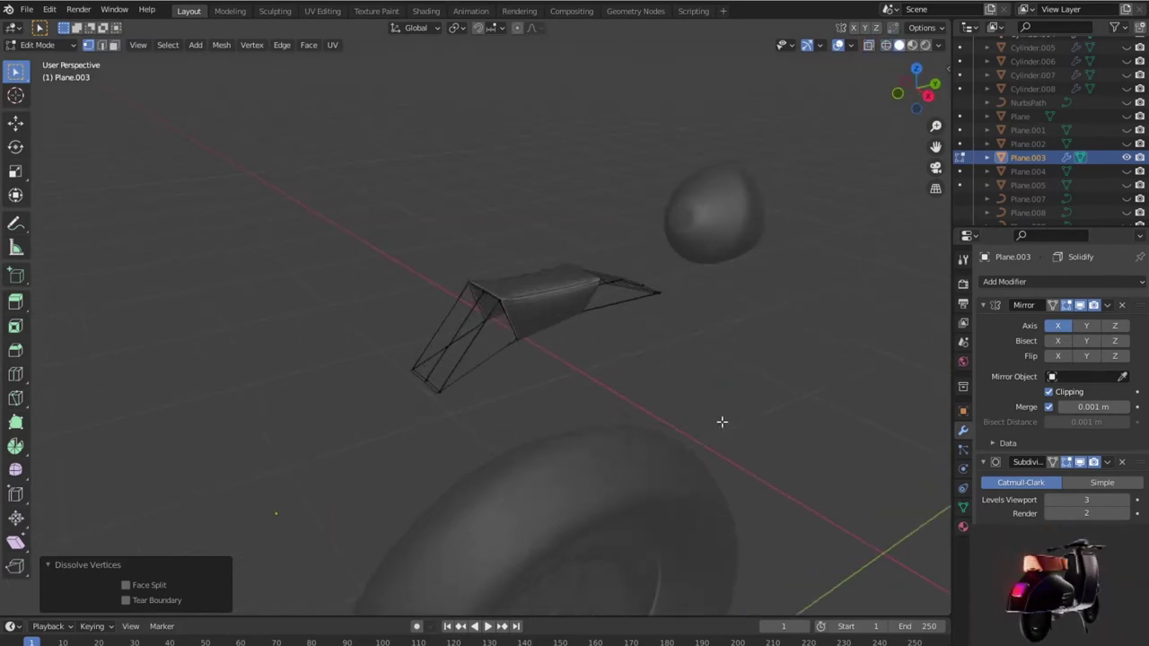
pyautogui.scroll(3, 720, 421)
# Step: Turn off Subdivision's viewport display in Object Mode, then return to Edit Mode
pyautogui.press('Tab')
pyautogui.moveTo(720, 401)
pyautogui.mouseDown(button='middle')
pyautogui.moveTo(639, 398)
pyautogui.moveTo(622, 360)
pyautogui.moveTo(594, 341)
pyautogui.moveTo(592, 414)
pyautogui.moveTo(700, 440)
pyautogui.moveTo(769, 392)
pyautogui.moveTo(757, 380)
pyautogui.moveTo(502, 442)
pyautogui.moveTo(528, 385)
pyautogui.moveTo(482, 410)
pyautogui.moveTo(928, 515)
pyautogui.mouseUp(button='middle')
pyautogui.click(1080, 462)
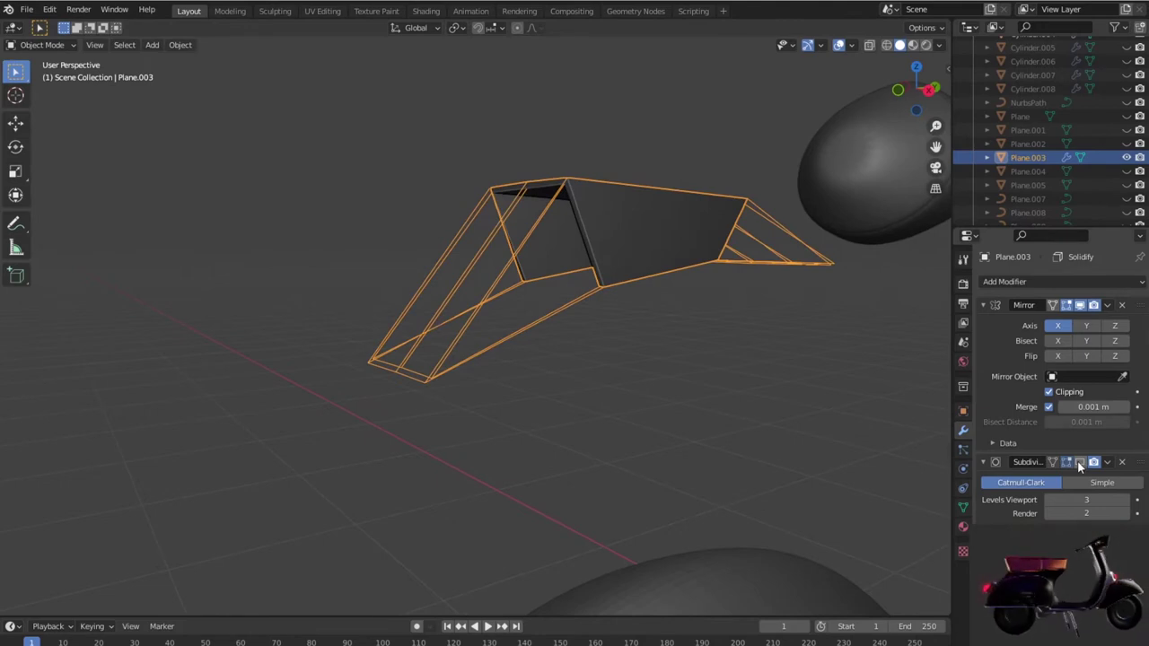
pyautogui.moveTo(924, 512)
pyautogui.mouseDown(button='middle')
pyautogui.moveTo(748, 488)
pyautogui.moveTo(748, 508)
pyautogui.moveTo(820, 513)
pyautogui.moveTo(682, 457)
pyautogui.moveTo(701, 479)
pyautogui.mouseUp(button='middle')
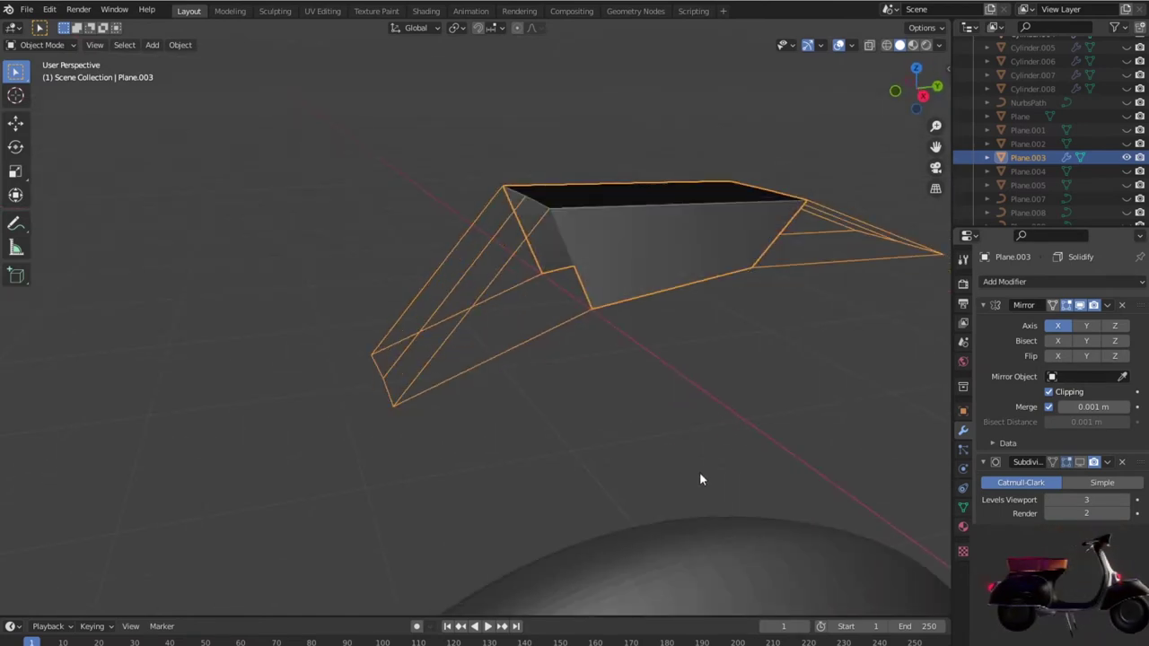
pyautogui.press('Tab')
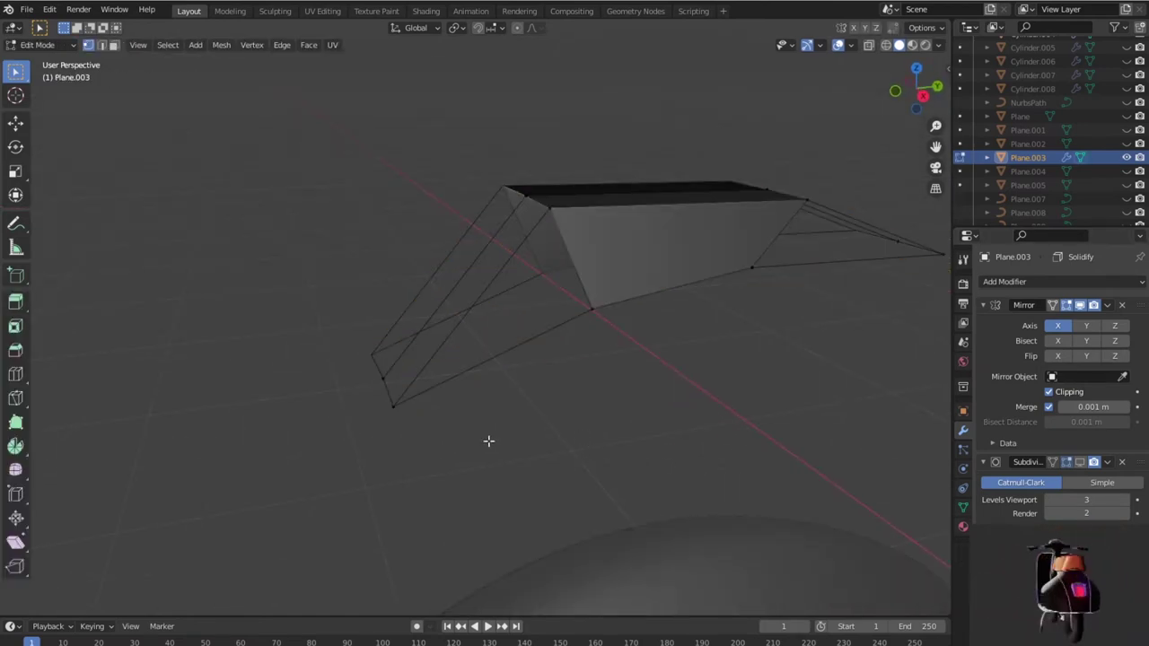
# Step: Merge the first outer-corner vertex pairs of Plane.003 at center, cancelling one attempted merge
pyautogui.click(383, 400)
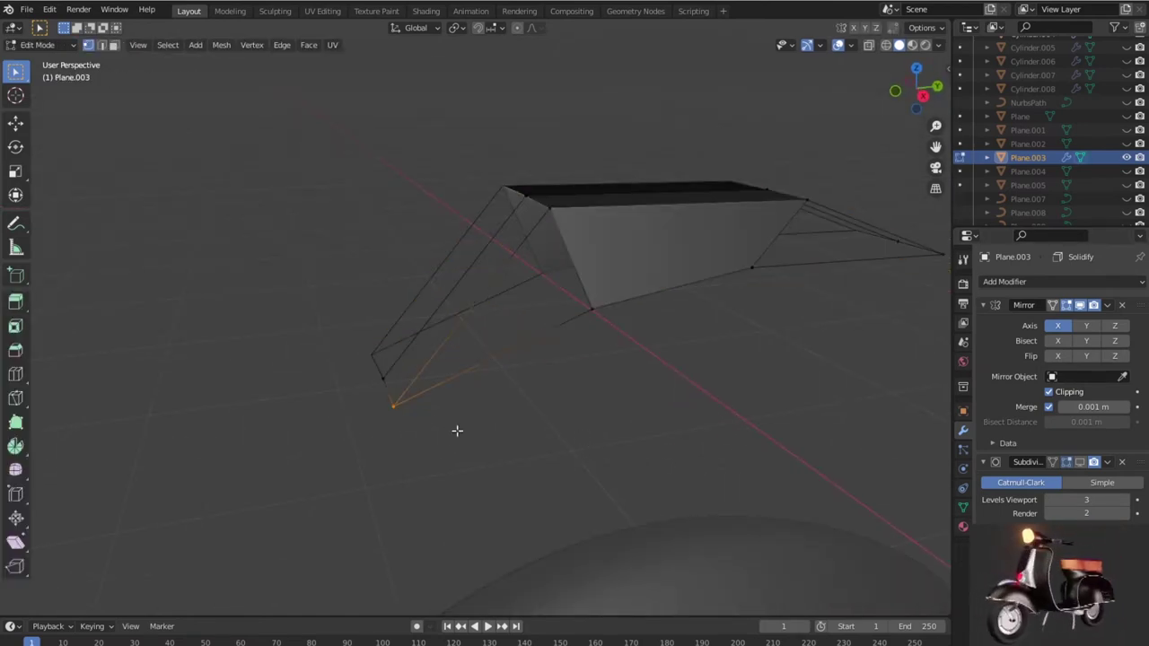
pyautogui.press('m')
pyautogui.click(458, 416)
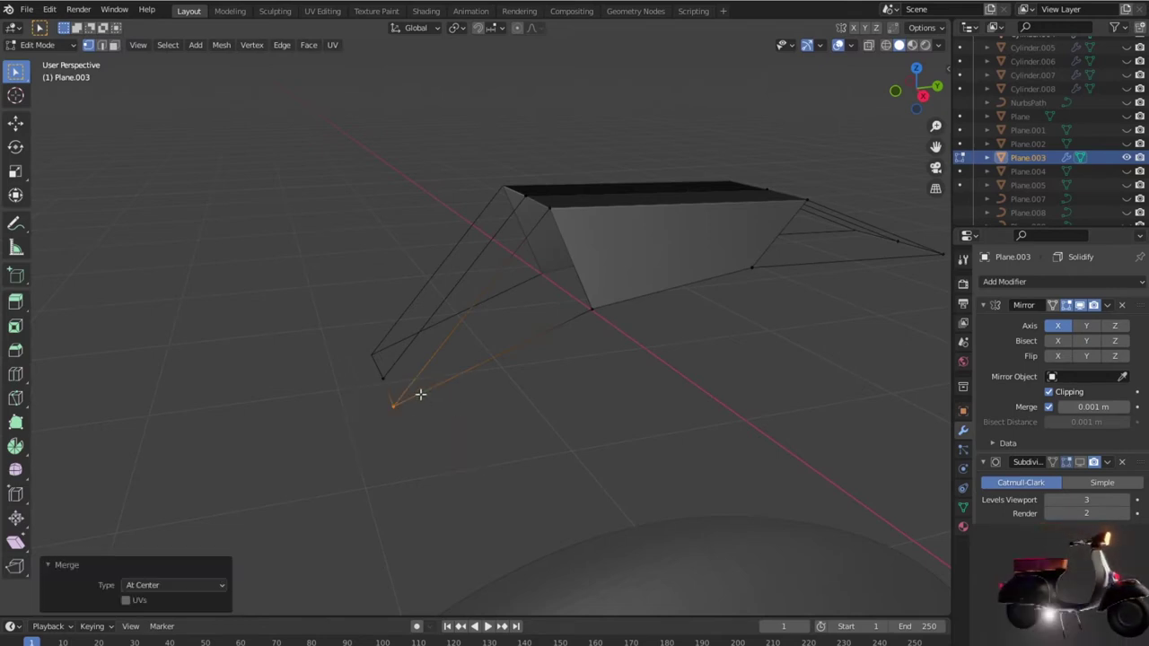
pyautogui.moveTo(405, 385); pyautogui.dragTo(410, 390)
pyautogui.press('m')
pyautogui.click(410, 389)
pyautogui.moveTo(357, 339); pyautogui.dragTo(392, 372)
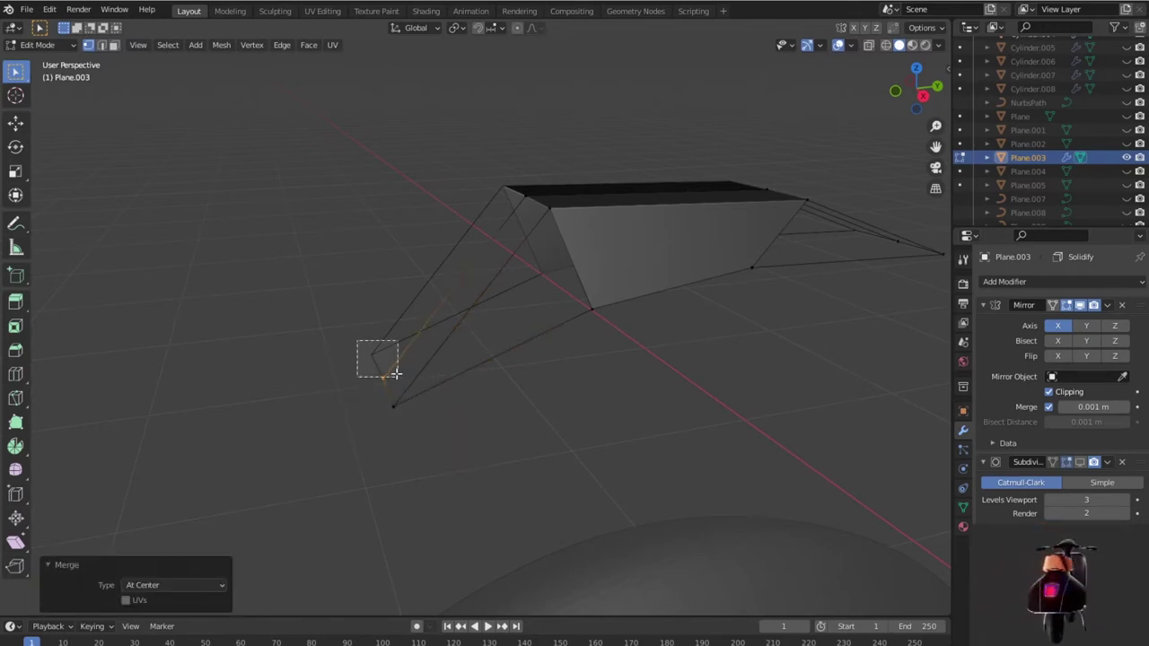
pyautogui.press('m')
pyautogui.press('Escape')
# Step: Merge three more overlapping vertex pairs at center from a new view angle
pyautogui.moveTo(395, 373)
pyautogui.mouseDown(button='middle')
pyautogui.moveTo(503, 384)
pyautogui.moveTo(512, 409)
pyautogui.mouseUp(button='middle')
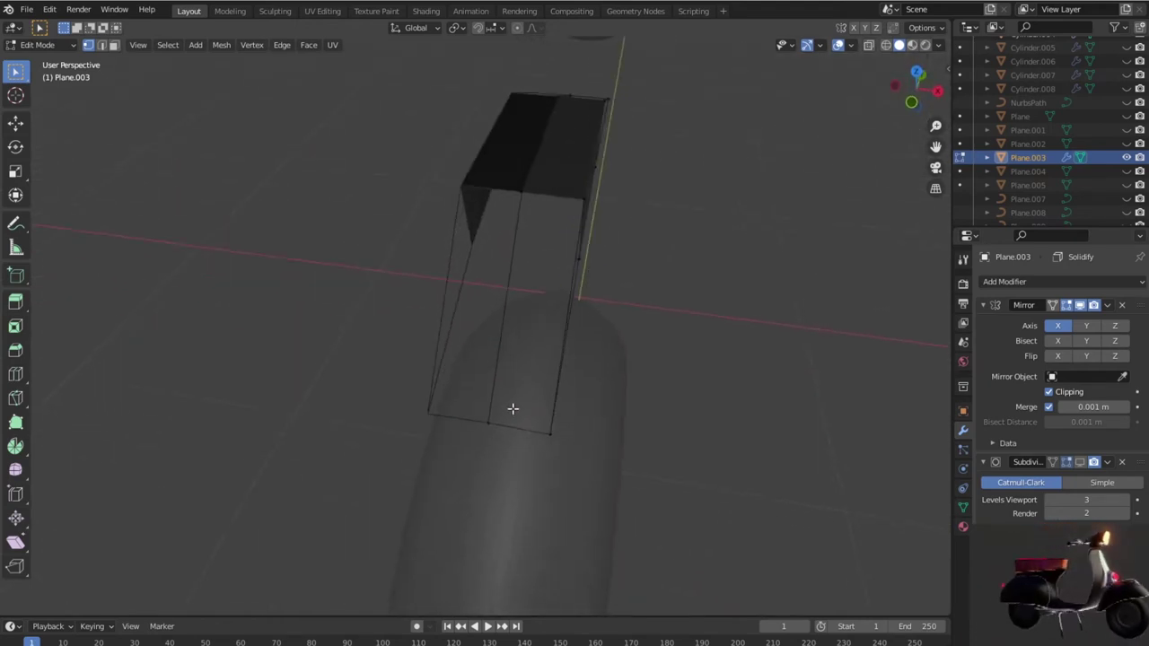
pyautogui.moveTo(539, 212); pyautogui.dragTo(539, 215)
pyautogui.press('m')
pyautogui.click(539, 215)
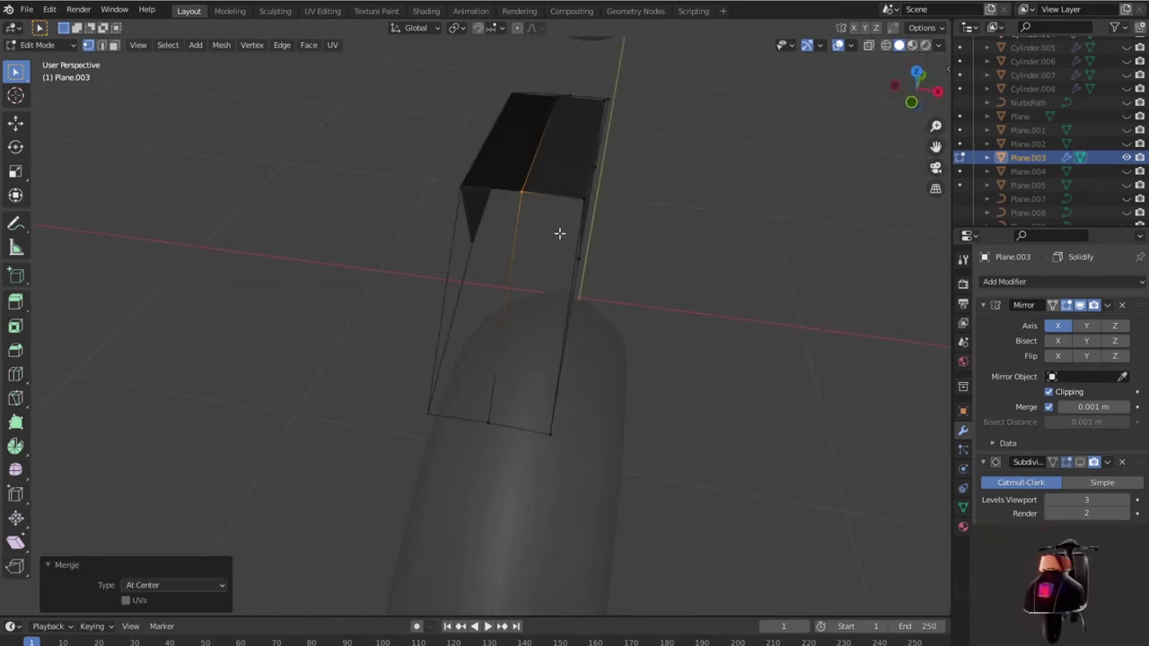
pyautogui.moveTo(574, 300)
pyautogui.mouseDown(button='middle')
pyautogui.moveTo(484, 281)
pyautogui.moveTo(518, 223)
pyautogui.mouseUp(button='middle')
pyautogui.press('m')
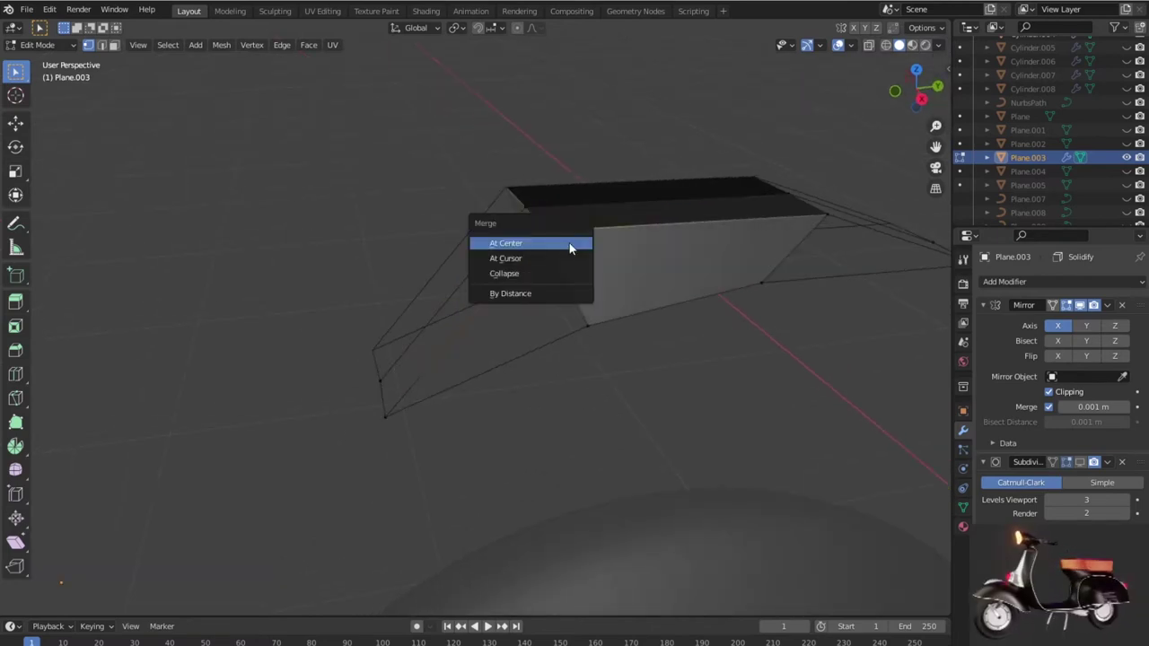
pyautogui.click(569, 242)
pyautogui.moveTo(599, 337); pyautogui.dragTo(599, 337)
pyautogui.press('m')
pyautogui.click(615, 351)
# Step: Merge the remaining stray vertex pairs at center, then switch to edge select mode
pyautogui.moveTo(640, 362)
pyautogui.mouseDown(button='middle')
pyautogui.moveTo(559, 366)
pyautogui.moveTo(596, 380)
pyautogui.mouseUp(button='middle')
pyautogui.moveTo(659, 408); pyautogui.dragTo(671, 412)
pyautogui.press('m')
pyautogui.click(670, 413)
pyautogui.moveTo(735, 339); pyautogui.dragTo(764, 367)
pyautogui.press('m')
pyautogui.click(763, 371)
pyautogui.moveTo(762, 371)
pyautogui.mouseDown(button='middle')
pyautogui.moveTo(743, 403)
pyautogui.moveTo(682, 371)
pyautogui.moveTo(618, 390)
pyautogui.mouseUp(button='middle')
pyautogui.moveTo(618, 390); pyautogui.dragTo(648, 411)
pyautogui.press('m')
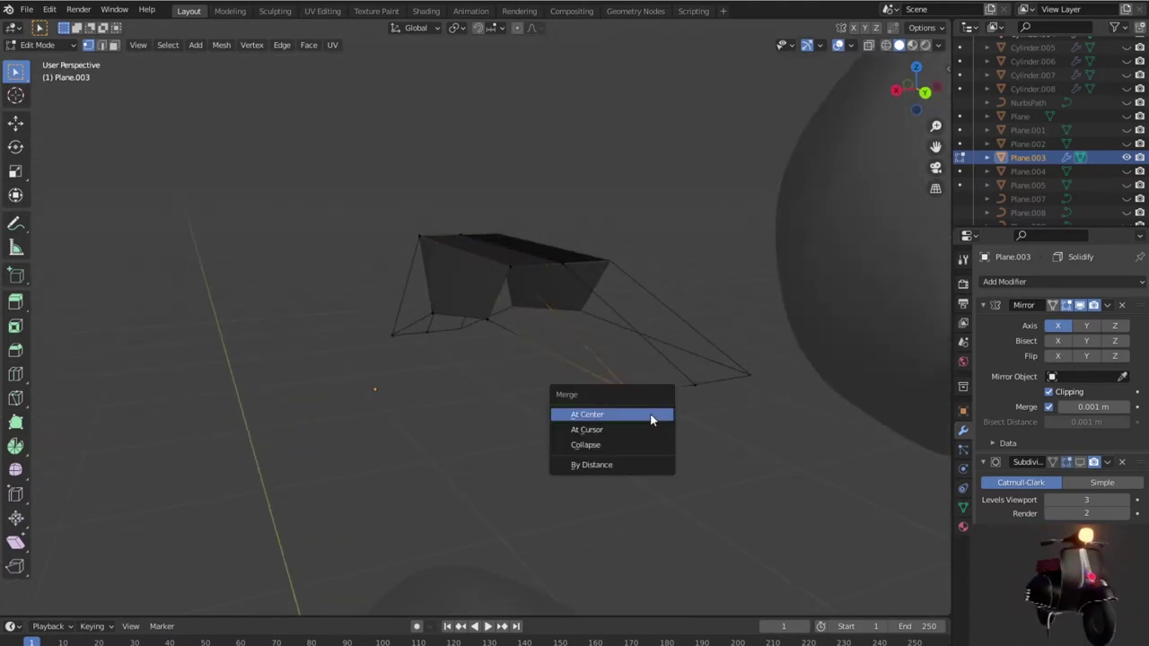
pyautogui.click(651, 414)
pyautogui.moveTo(651, 413); pyautogui.dragTo(723, 443, button='middle')
pyautogui.press('2')
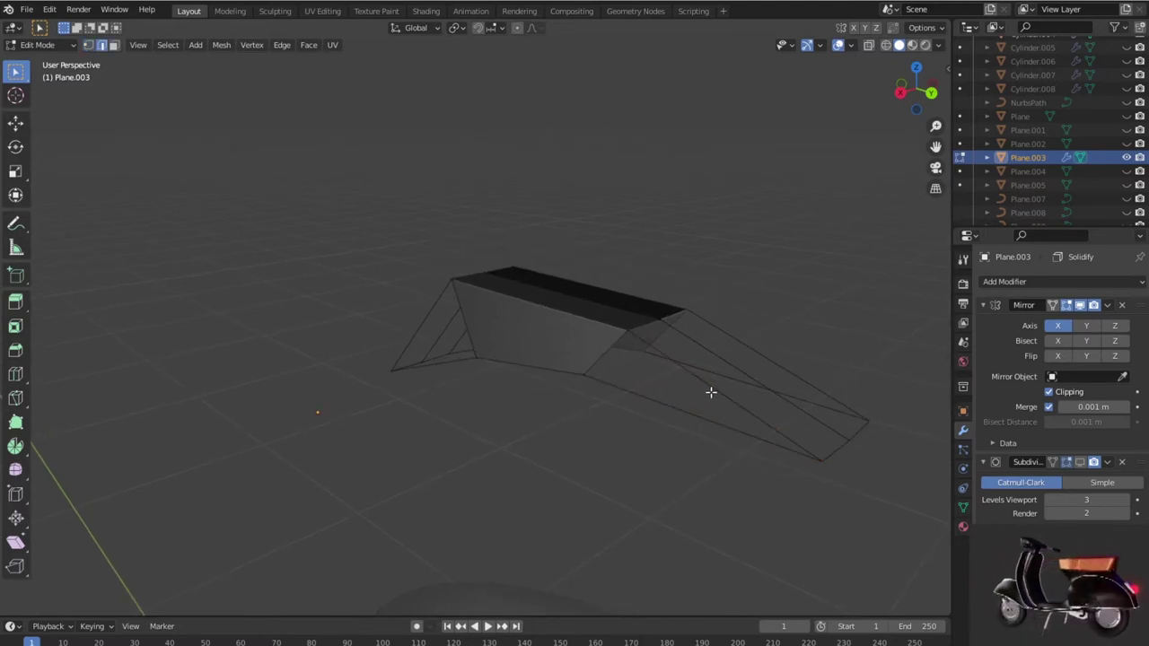
# Step: Fill the fender's open gaps with faces beside its diagonal edges and at its tip
pyautogui.press('f')
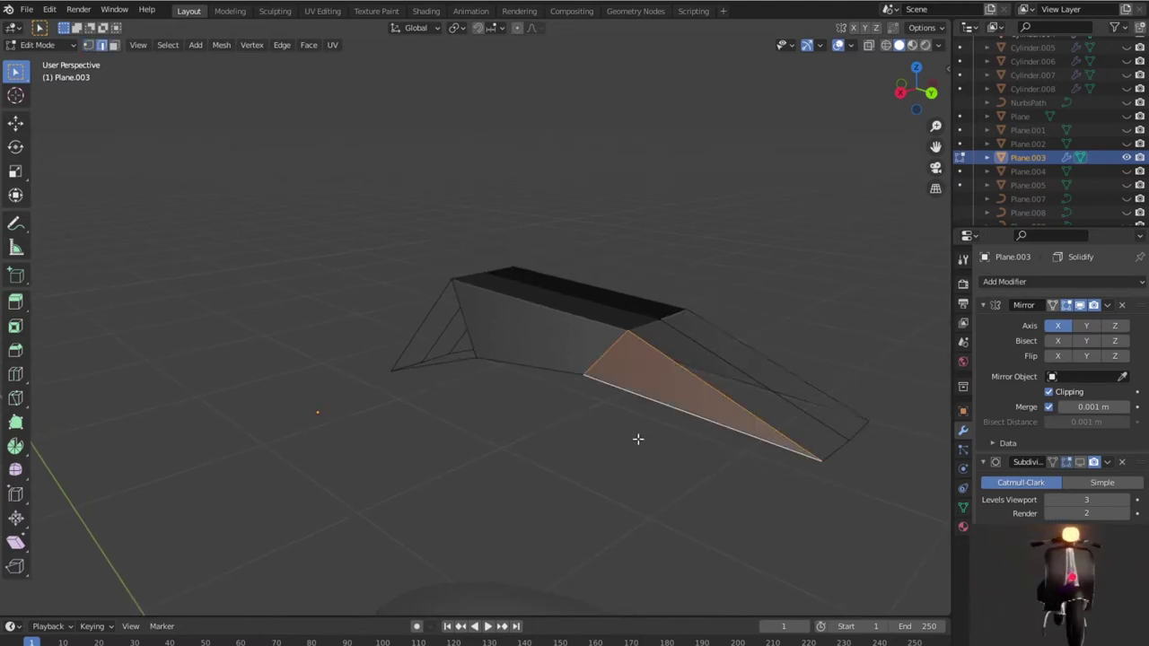
pyautogui.moveTo(649, 440); pyautogui.dragTo(725, 443, button='middle')
pyautogui.click(486, 320)
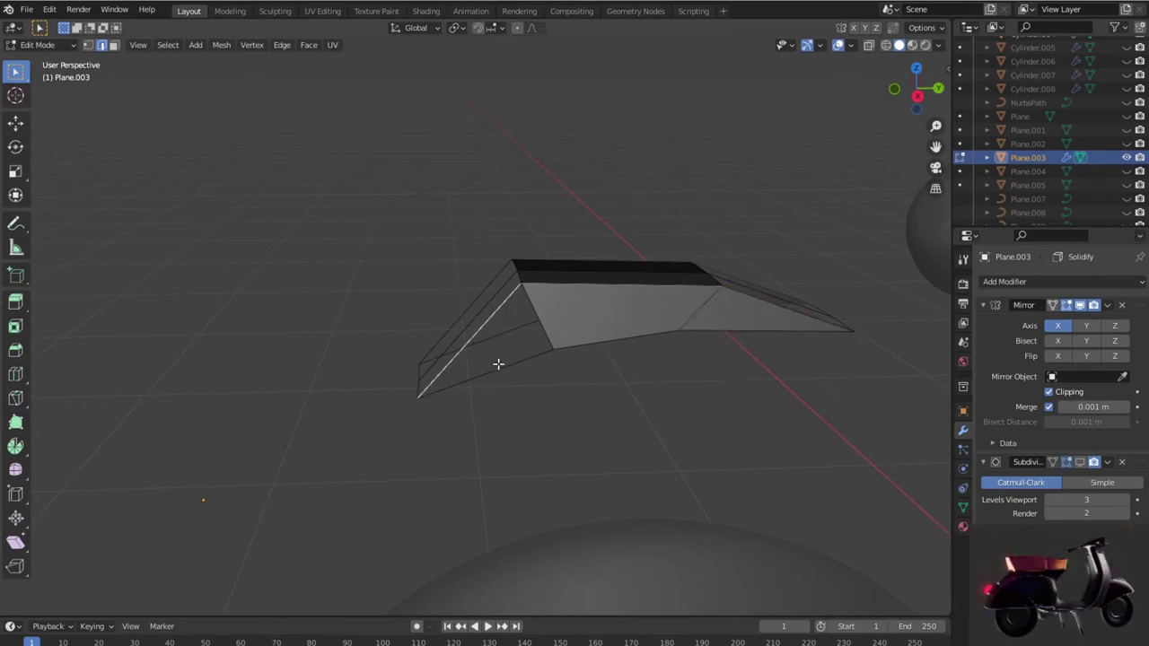
pyautogui.press('f')
pyautogui.moveTo(587, 423)
pyautogui.mouseDown(button='middle')
pyautogui.moveTo(633, 430)
pyautogui.moveTo(662, 490)
pyautogui.moveTo(474, 366)
pyautogui.mouseUp(button='middle')
pyautogui.click(480, 359)
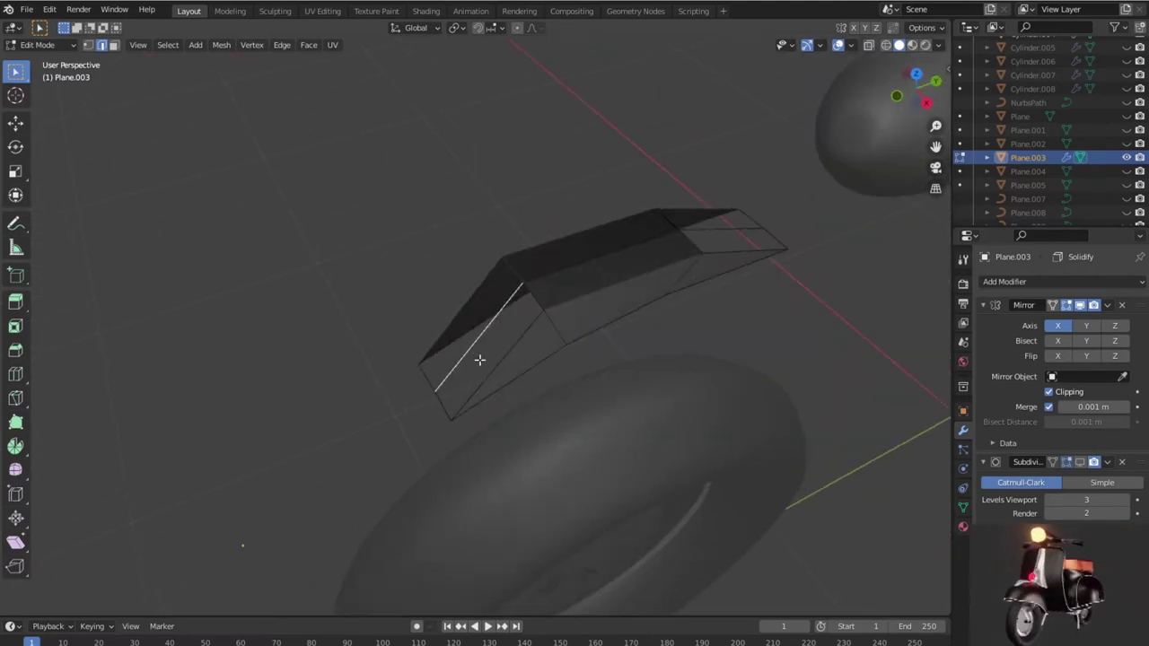
pyautogui.keyDown('shift'); pyautogui.click(498, 364); pyautogui.keyUp('shift')
pyautogui.press('f')
pyautogui.moveTo(587, 387); pyautogui.dragTo(616, 374, button='middle')
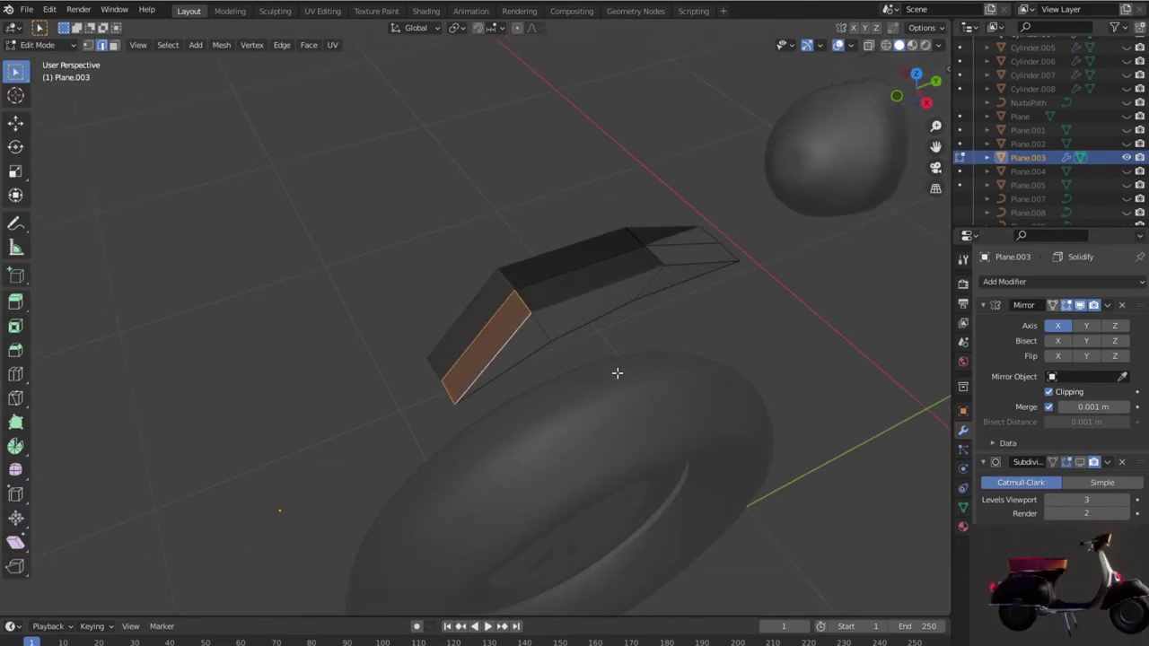
pyautogui.moveTo(698, 241); pyautogui.dragTo(703, 261, button='middle')
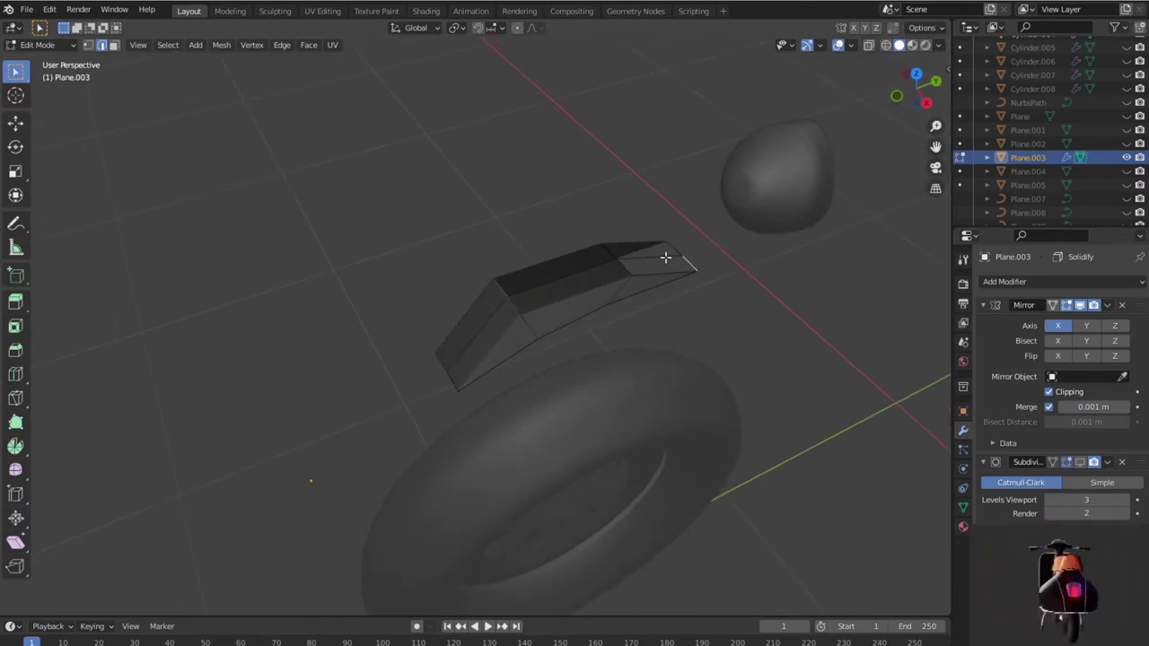
pyautogui.keyDown('shift'); pyautogui.click(666, 269); pyautogui.keyUp('shift')
pyautogui.press('f')
pyautogui.moveTo(717, 319); pyautogui.dragTo(674, 318, button='middle')
# Step: Return to Object Mode, re-enable Subdivision in the viewport, and view the fender from the right
pyautogui.press('Tab')
pyautogui.moveTo(607, 379); pyautogui.dragTo(709, 332, button='middle')
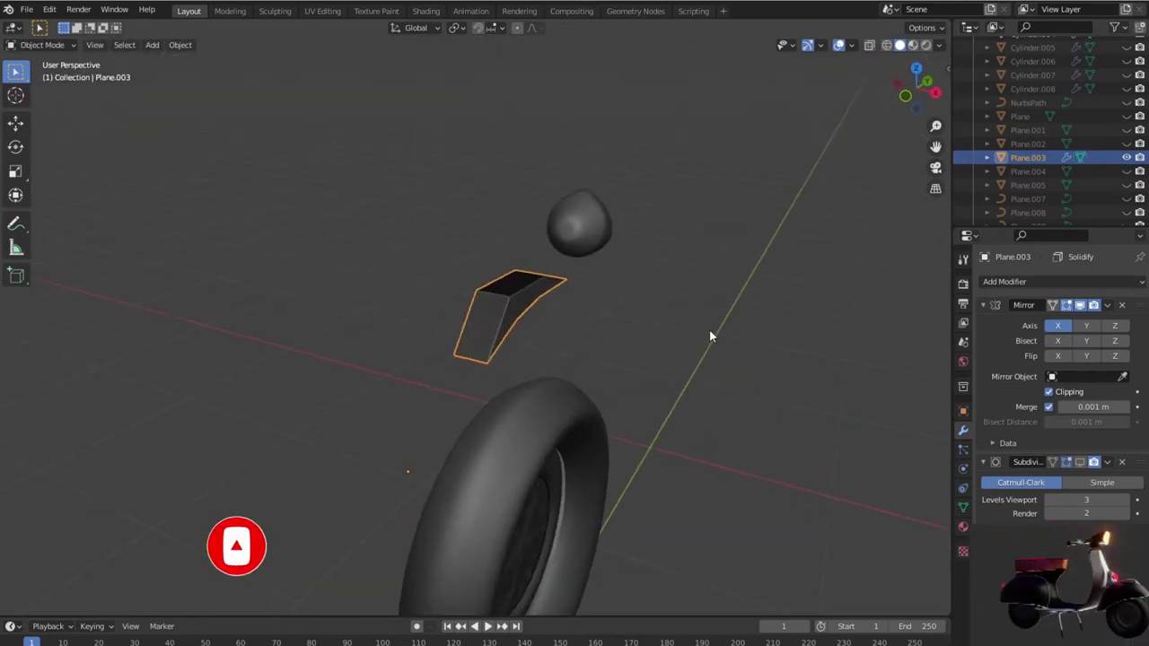
pyautogui.click(1079, 462)
pyautogui.moveTo(753, 408)
pyautogui.mouseDown(button='middle')
pyautogui.moveTo(660, 369)
pyautogui.moveTo(688, 423)
pyautogui.moveTo(795, 490)
pyautogui.moveTo(724, 438)
pyautogui.mouseUp(button='middle')
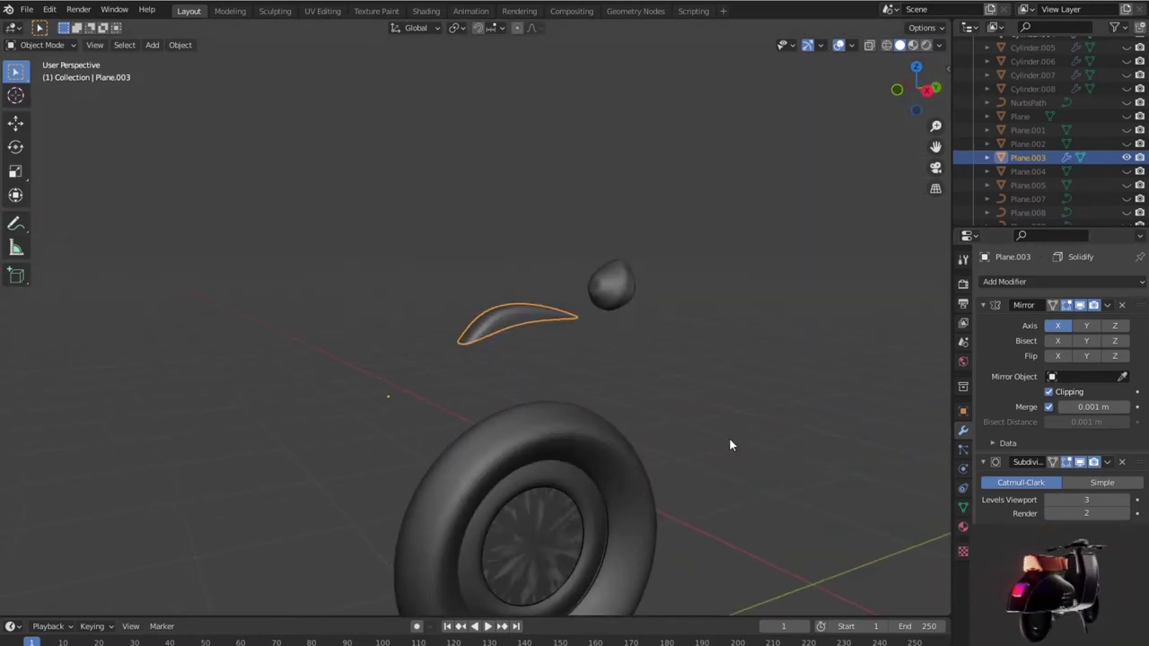
pyautogui.press('KP_1')
pyautogui.press('KP_3')
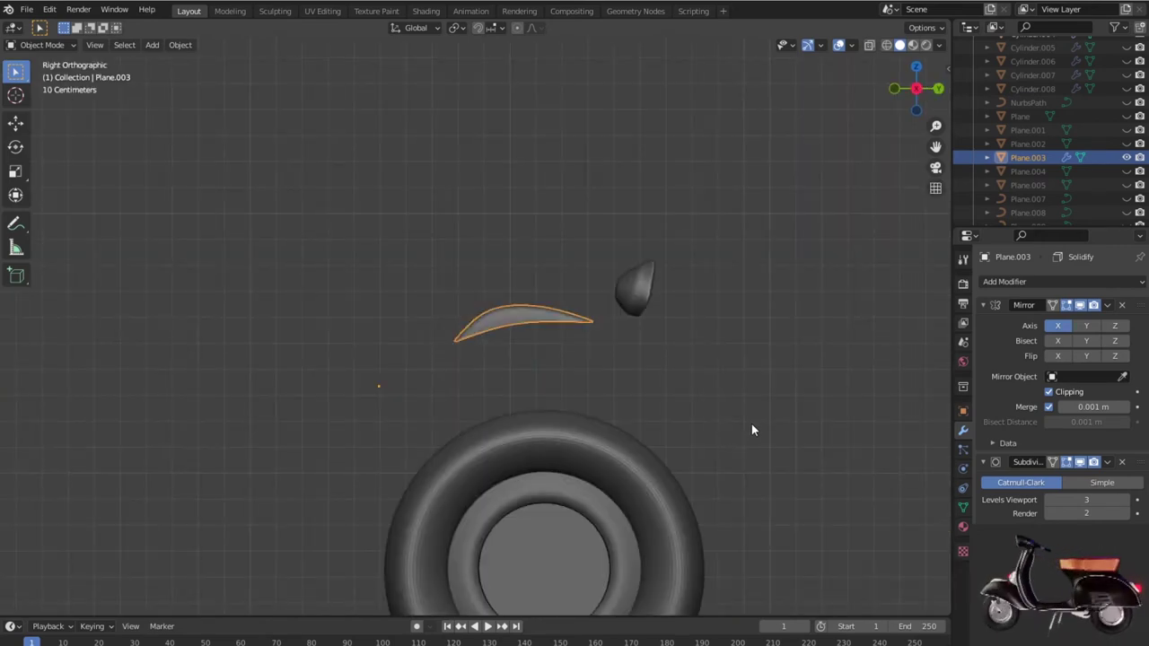
pyautogui.scroll(-5, 1091, 194)
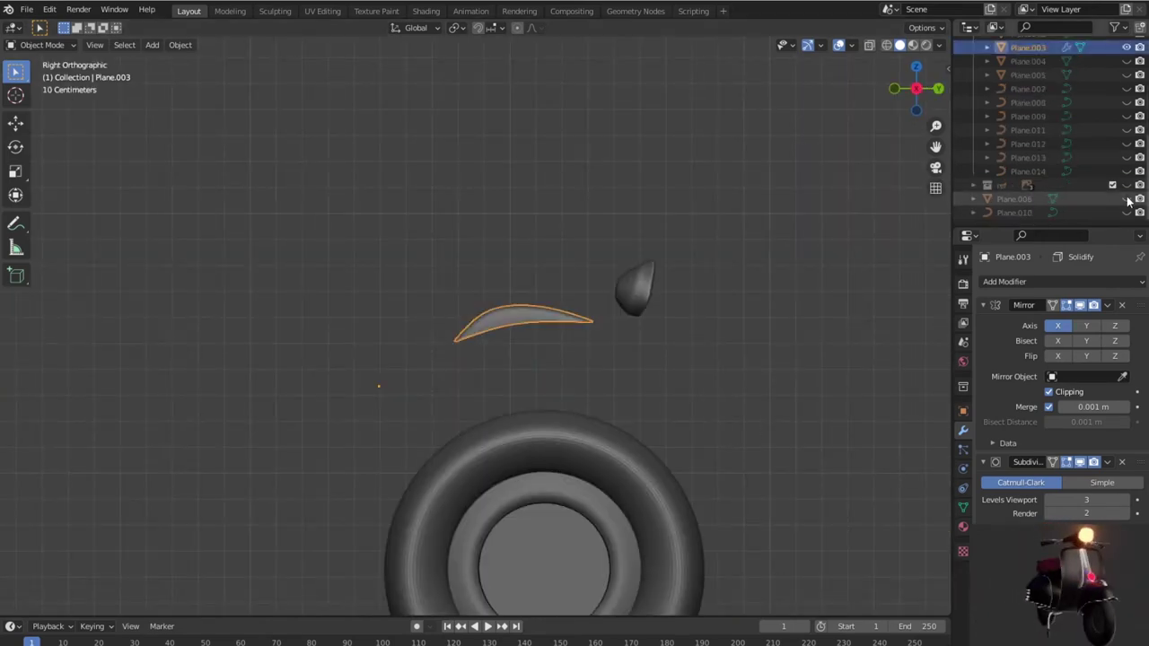
# Step: Show the ref collection's sketch and frame the fender, checking it in wireframe and front view
pyautogui.click(1126, 185)
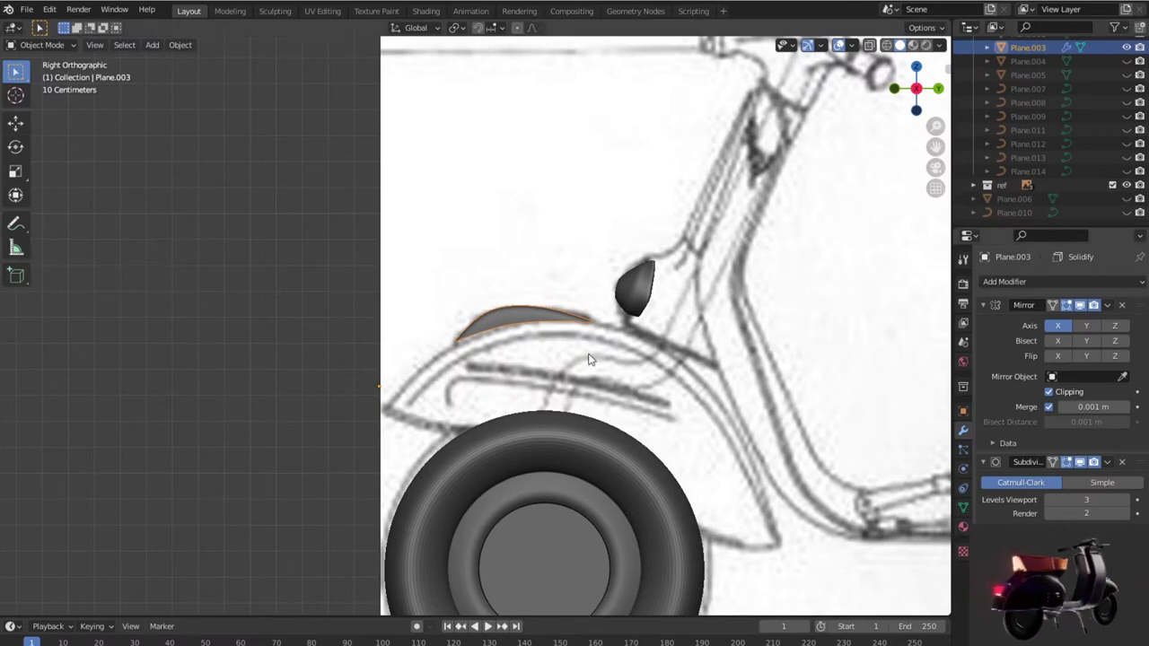
pyautogui.press('KP_Decimal')
pyautogui.press('Tab')
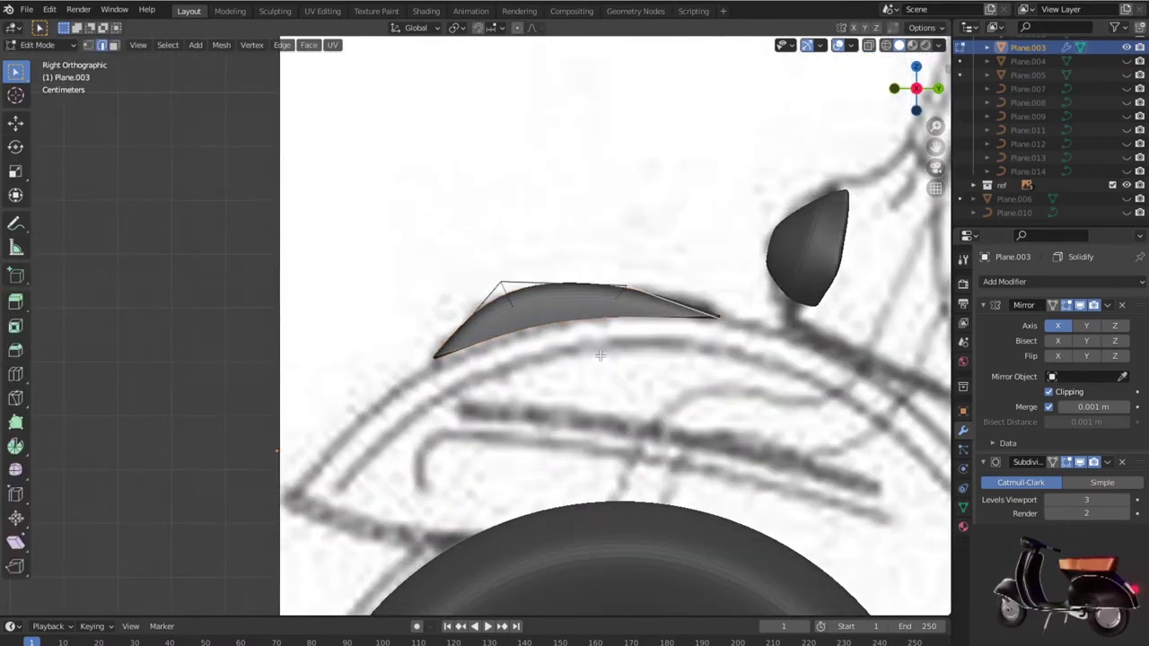
pyautogui.hotkey('shift', 'z')
pyautogui.scroll(1, 599, 355)
pyautogui.scroll(1, 599, 355)
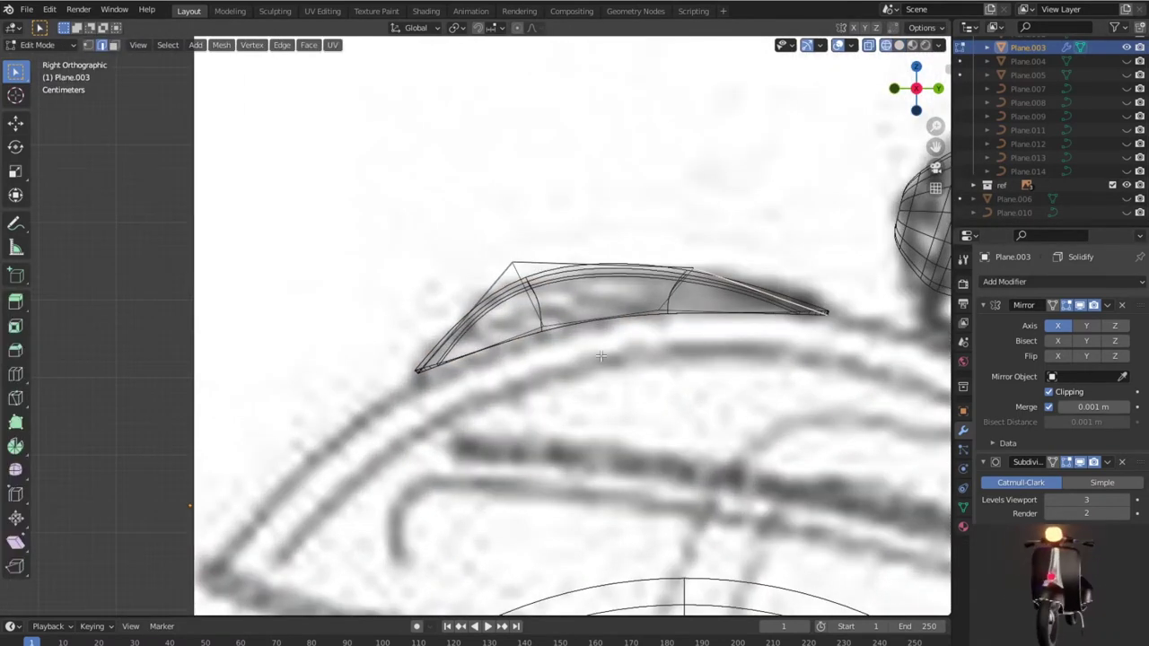
pyautogui.scroll(-2, 783, 352)
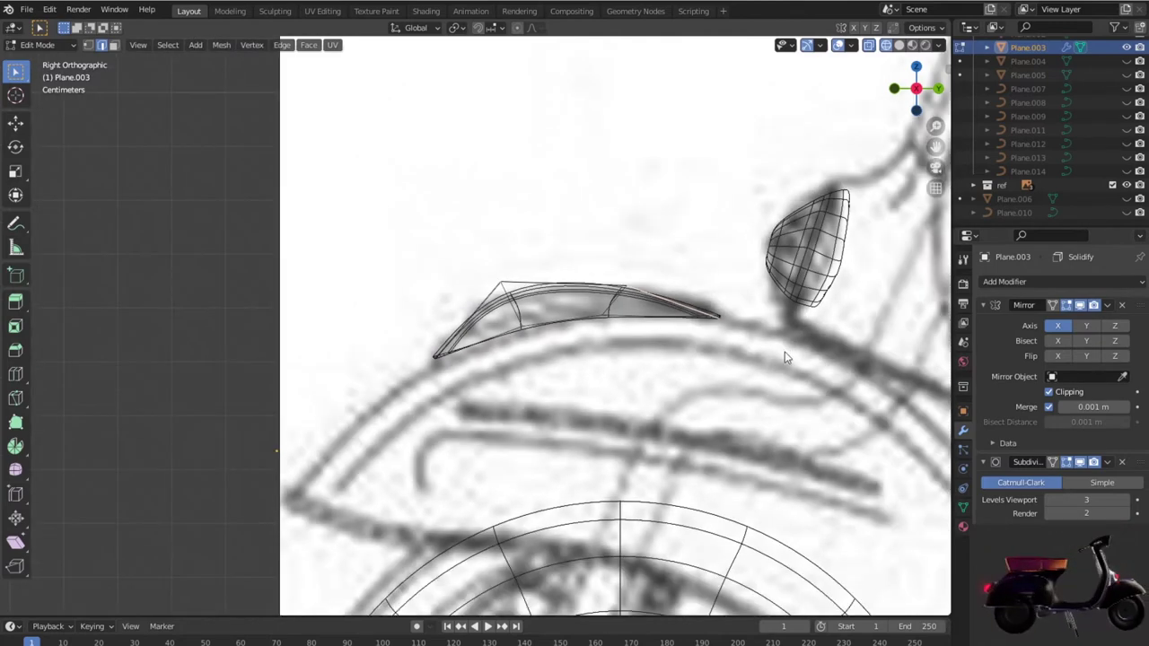
pyautogui.press('Tab')
pyautogui.moveTo(706, 381); pyautogui.dragTo(738, 423, button='middle')
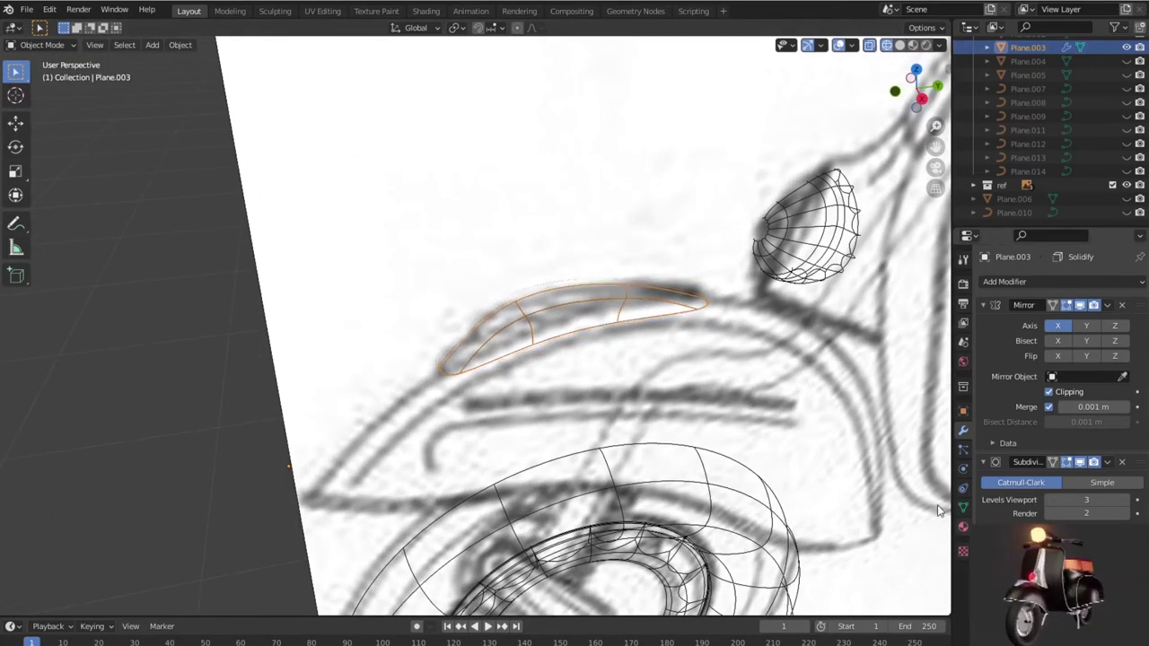
pyautogui.scroll(2, 722, 391)
pyautogui.moveTo(721, 392); pyautogui.dragTo(702, 357, button='middle')
pyautogui.press('KP_1')
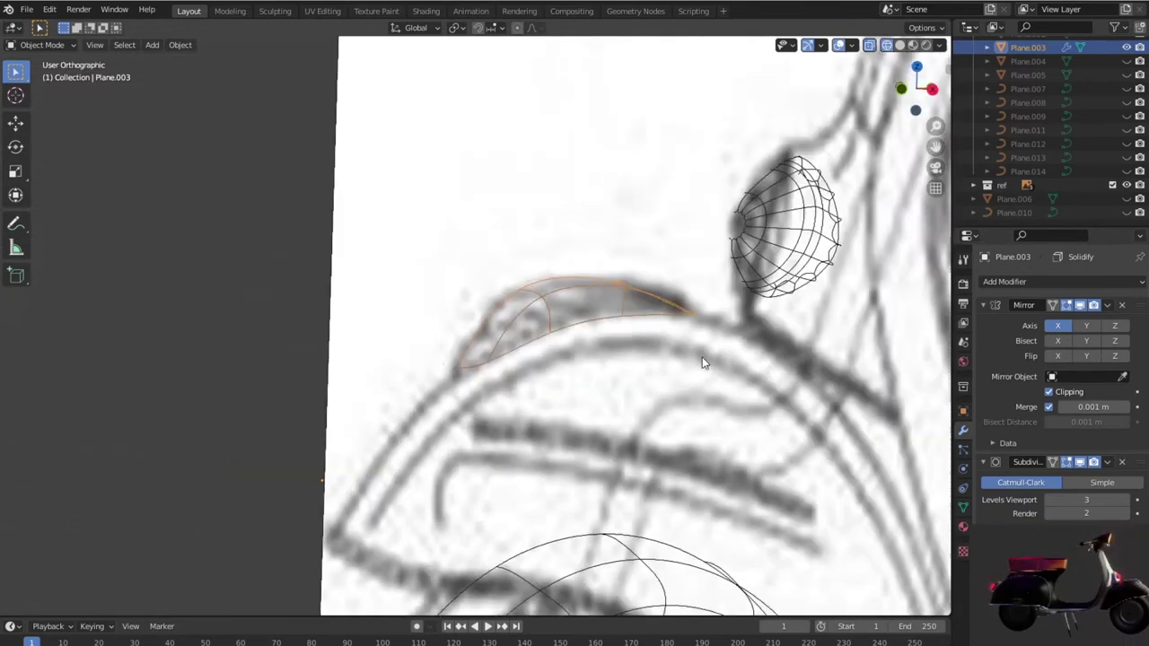
pyautogui.scroll(-4, 705, 364)
pyautogui.scroll(-2, 705, 363)
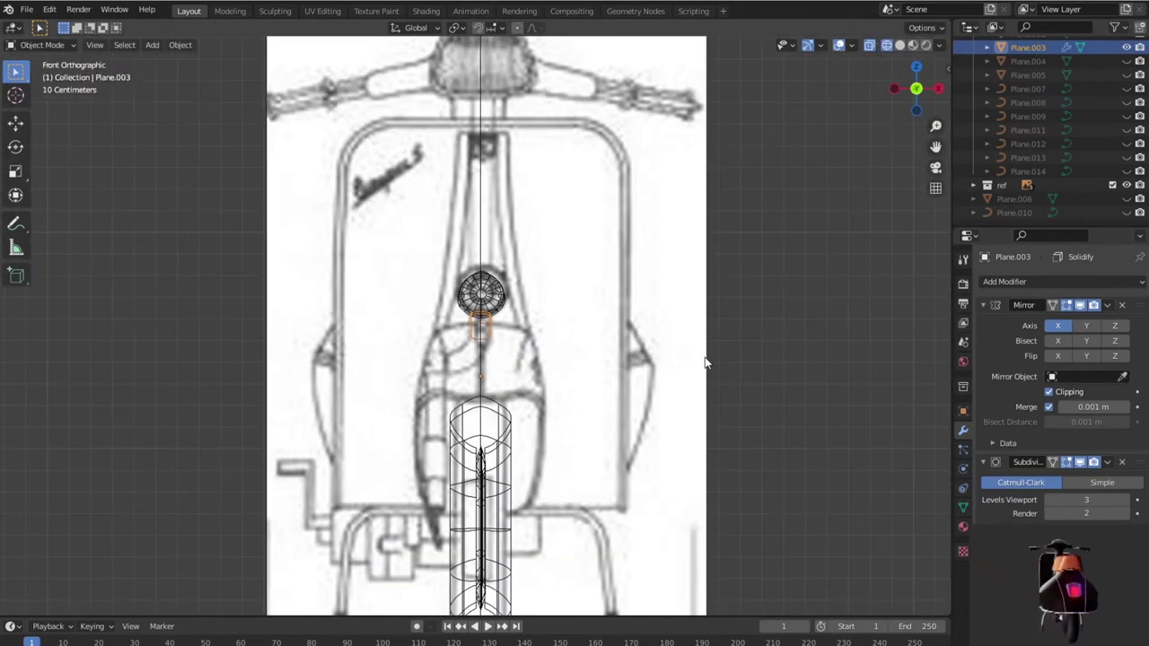
# Step: Lower the fender about 4 cm and tilt it by -1.58° in right view
pyautogui.press('g')
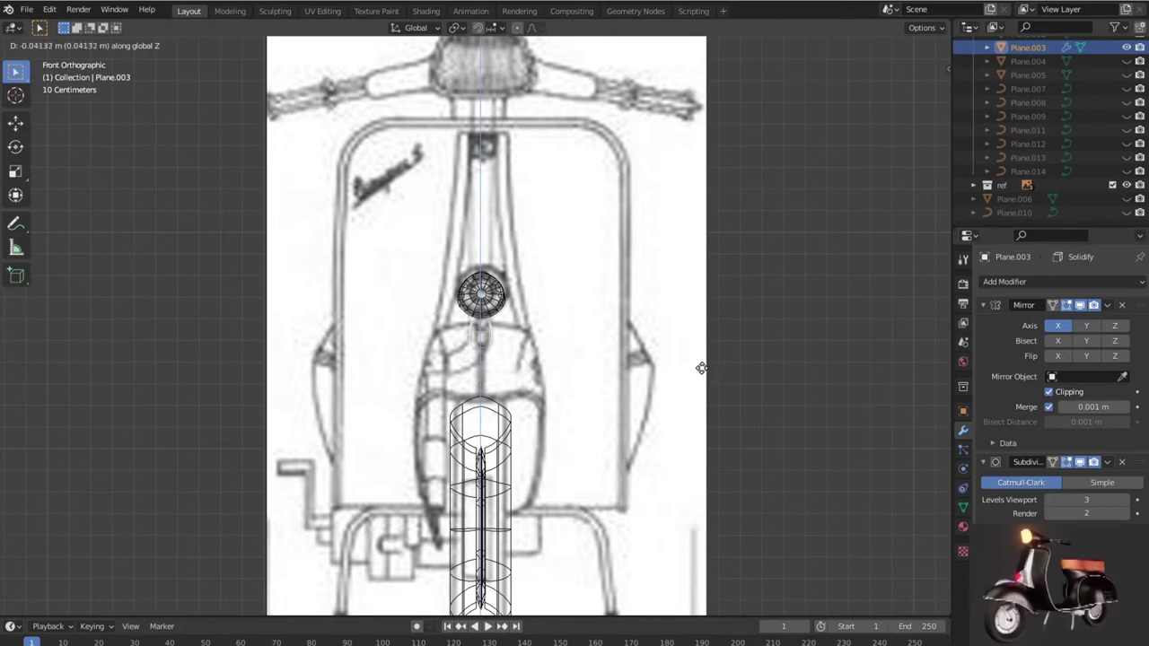
pyautogui.click(701, 368)
pyautogui.press('KP_3')
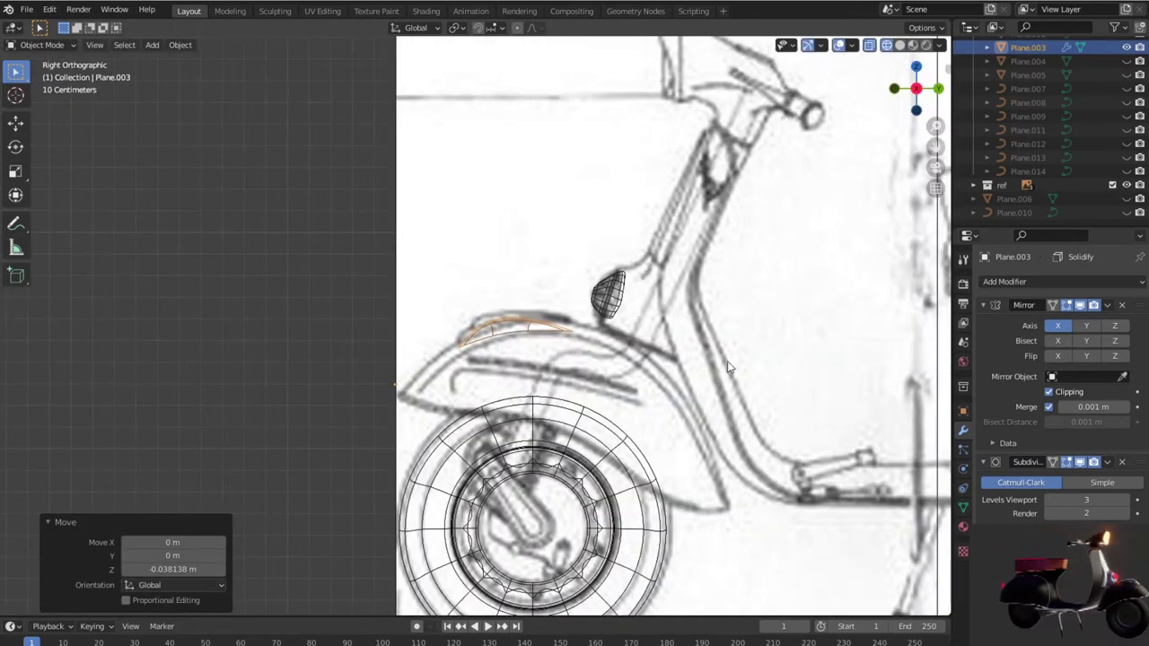
pyautogui.scroll(2, 727, 361)
pyautogui.scroll(2, 728, 366)
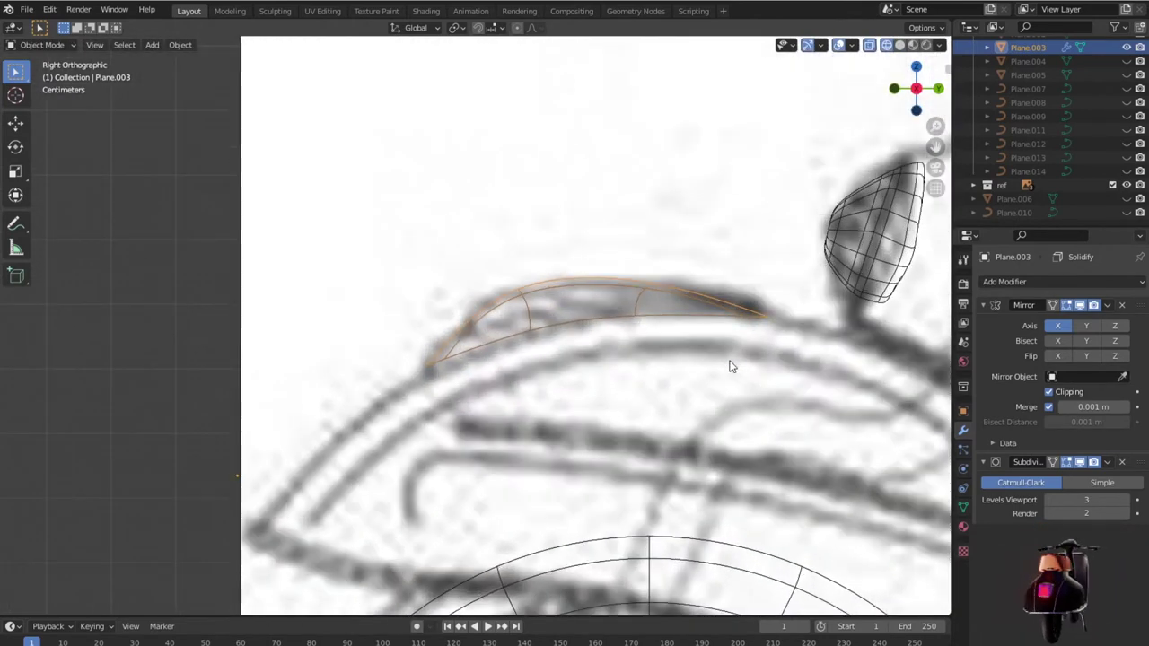
pyautogui.scroll(2, 728, 366)
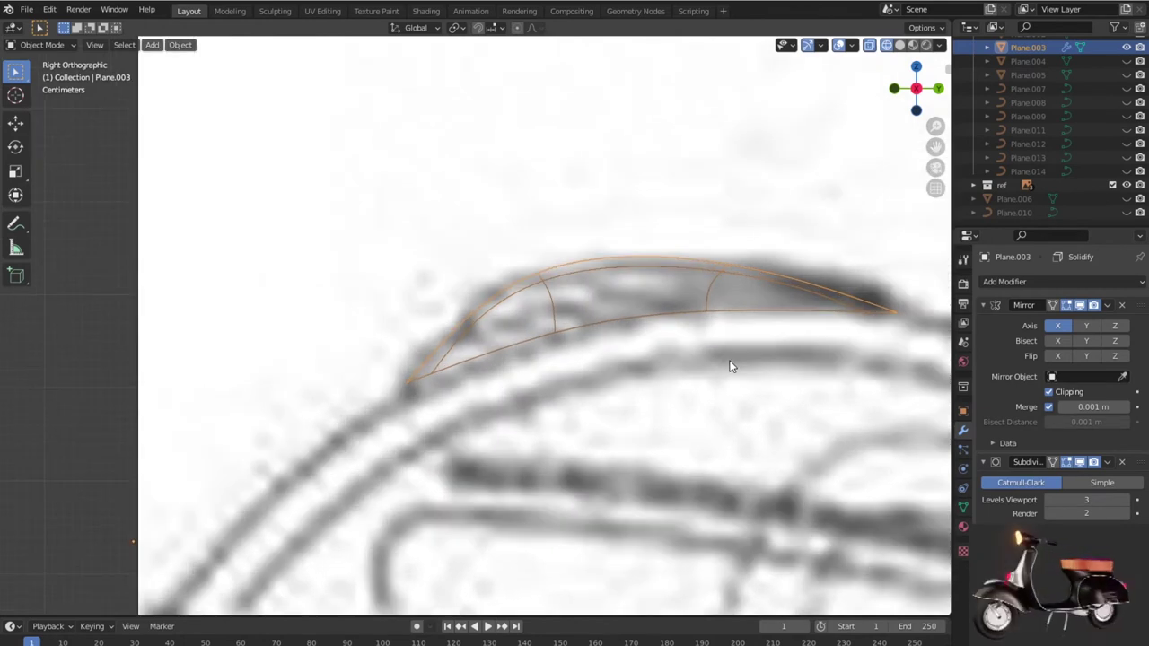
pyautogui.scroll(-2, 728, 366)
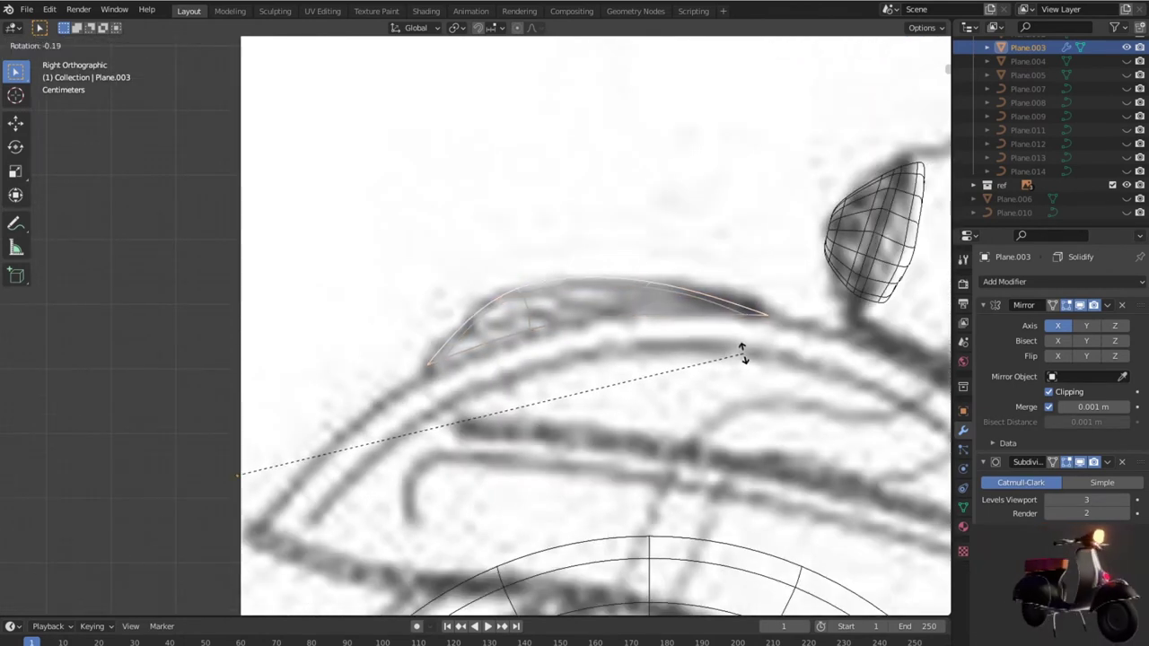
pyautogui.click(742, 341)
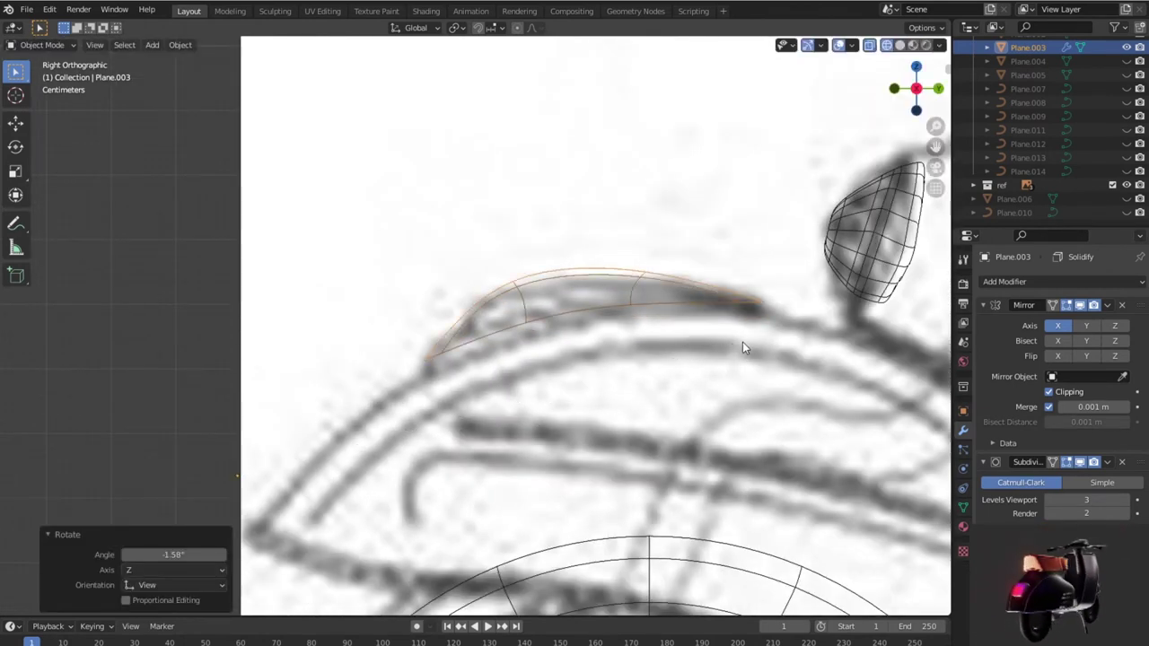
# Step: Reposition the fender, scale it to 1.057, and settle it on the sketch's mudguard line
pyautogui.press('g')
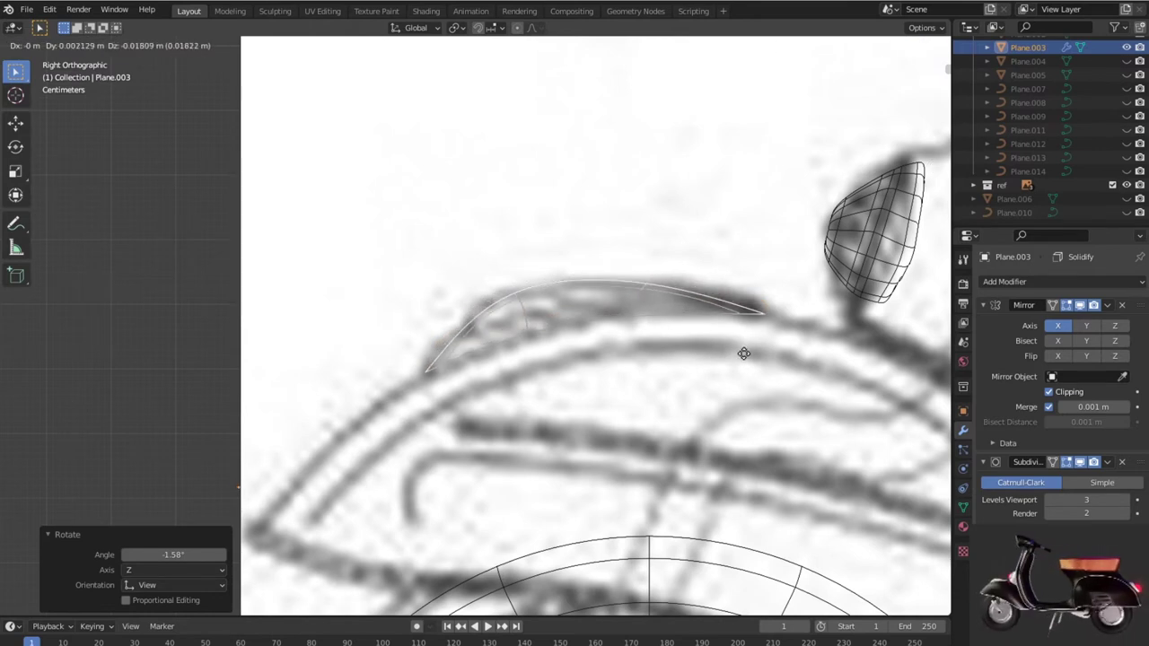
pyautogui.click(743, 359)
pyautogui.press('s')
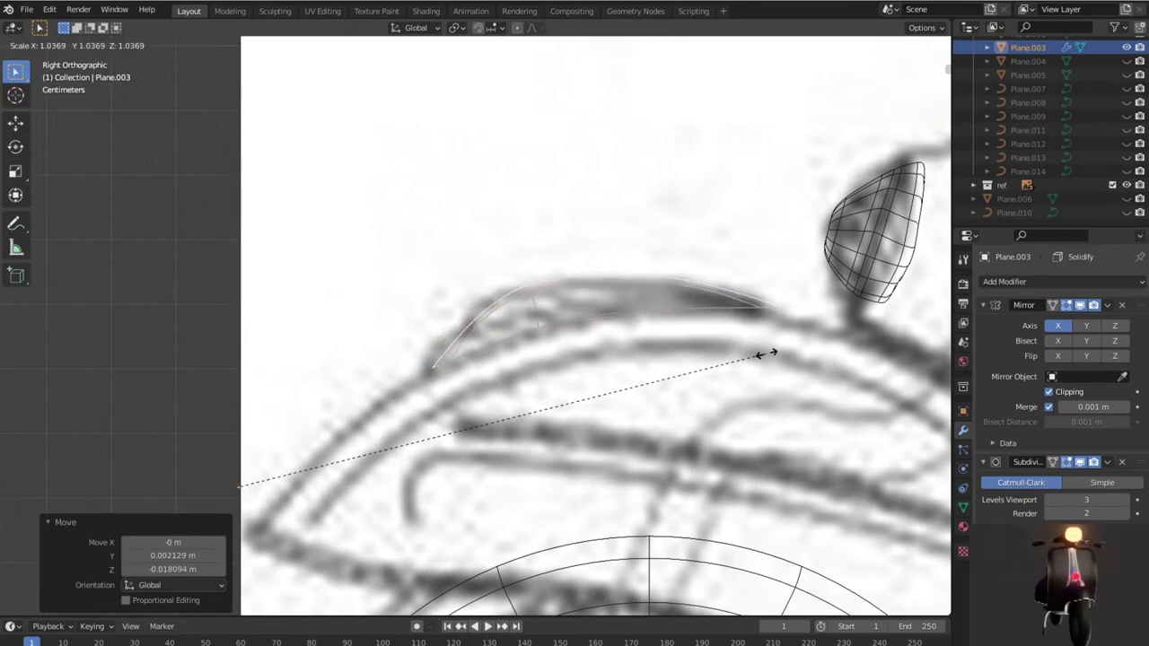
pyautogui.click(778, 357)
pyautogui.press('g')
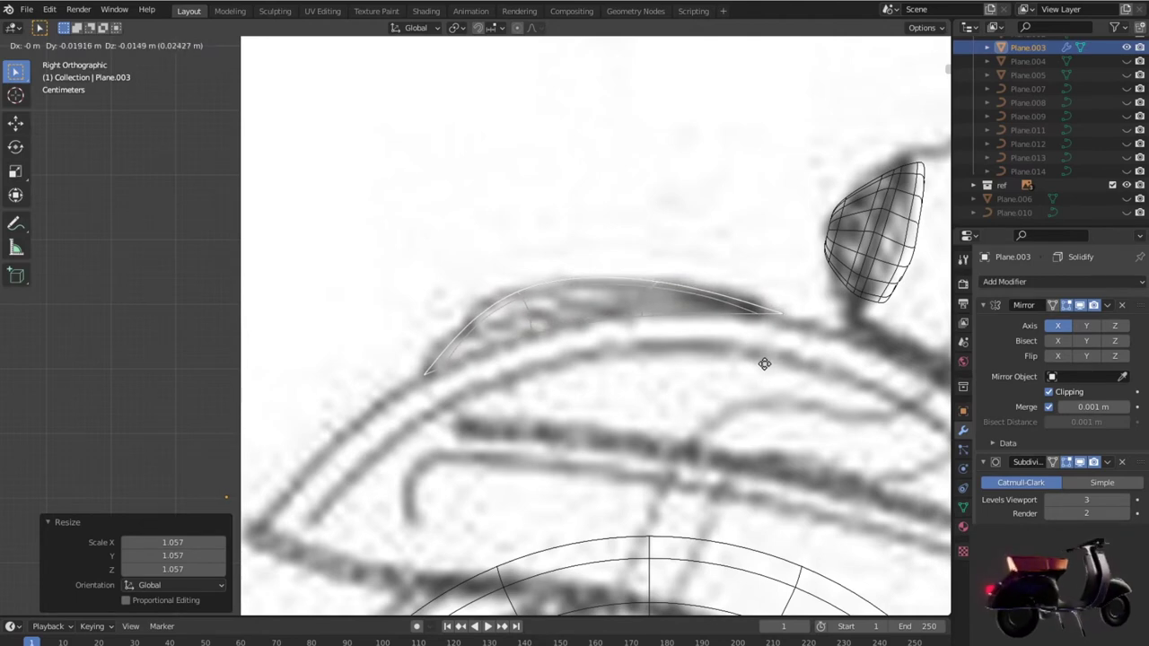
pyautogui.click(762, 364)
# Step: Check the fit in perspective, then frame the fender and re-enter Edit Mode
pyautogui.scroll(-4, 762, 367)
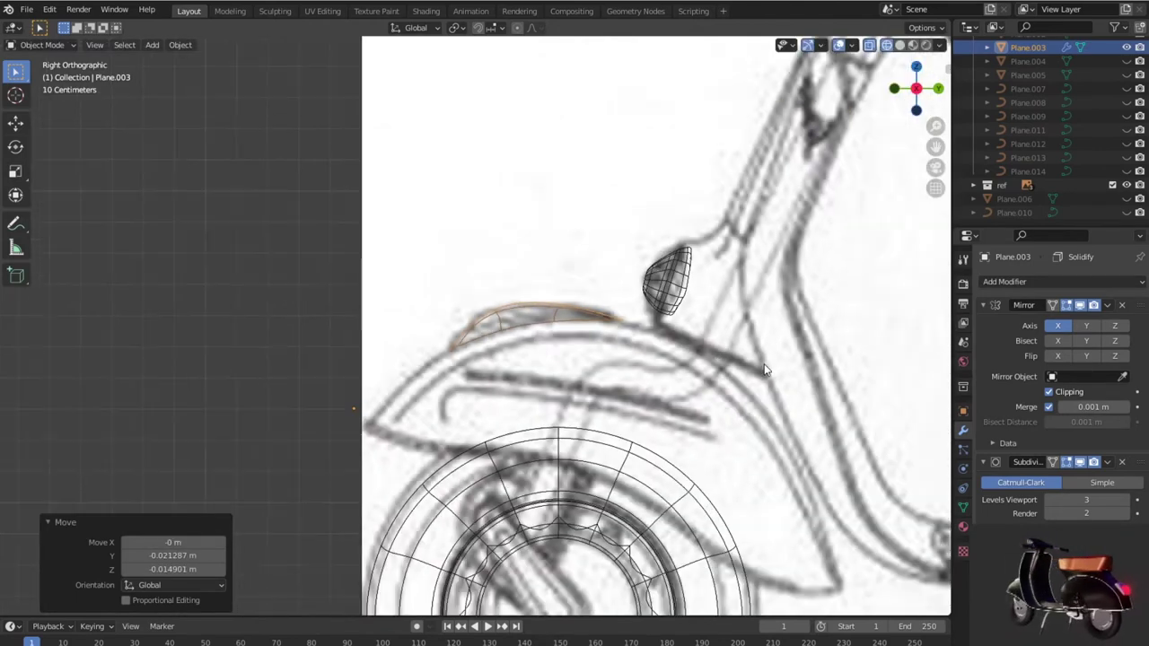
pyautogui.scroll(-2, 763, 369)
pyautogui.moveTo(763, 369)
pyautogui.mouseDown(button='middle')
pyautogui.moveTo(844, 423)
pyautogui.moveTo(672, 372)
pyautogui.mouseUp(button='middle')
pyautogui.scroll(3, 672, 371)
pyautogui.scroll(3, 607, 384)
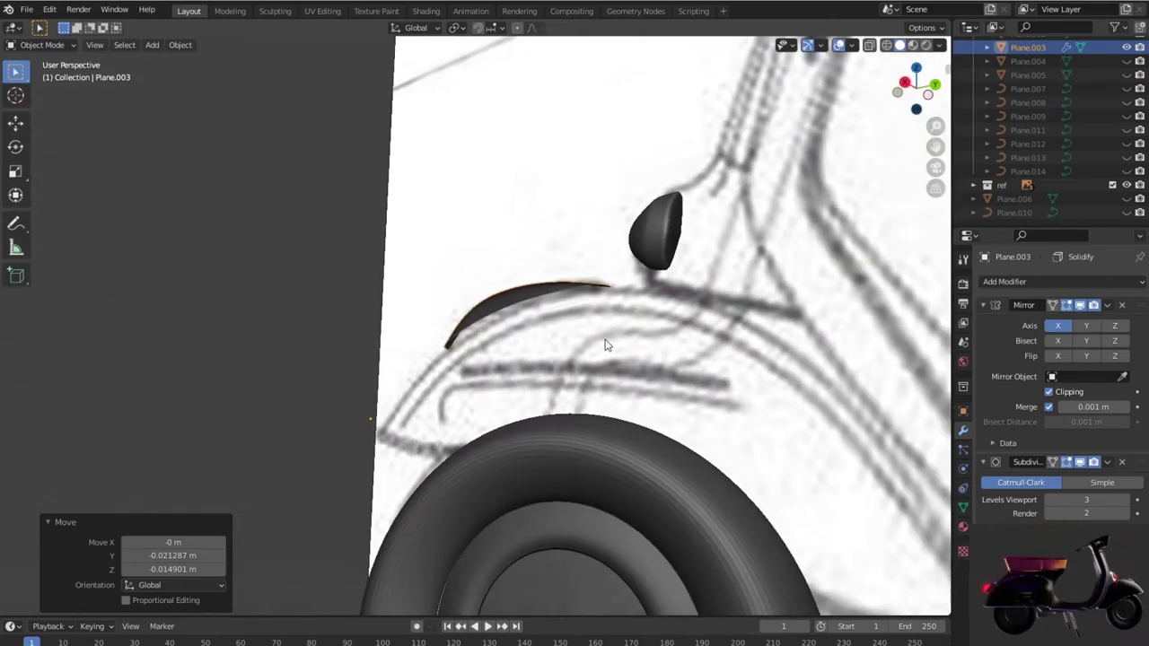
pyautogui.scroll(1, 662, 381)
pyautogui.scroll(4, 662, 381)
pyautogui.press('Tab')
pyautogui.press('KP_Decimal')
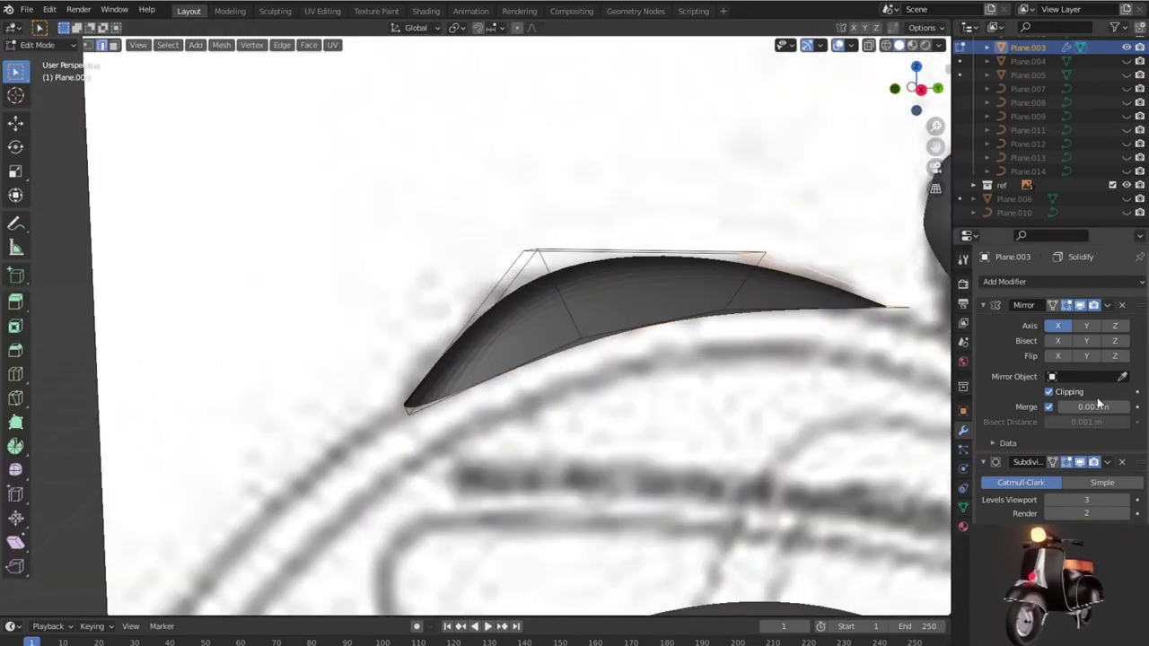
# Step: Apply the fin's Mirror, Subdivision and Solidify modifiers
pyautogui.click(1108, 305)
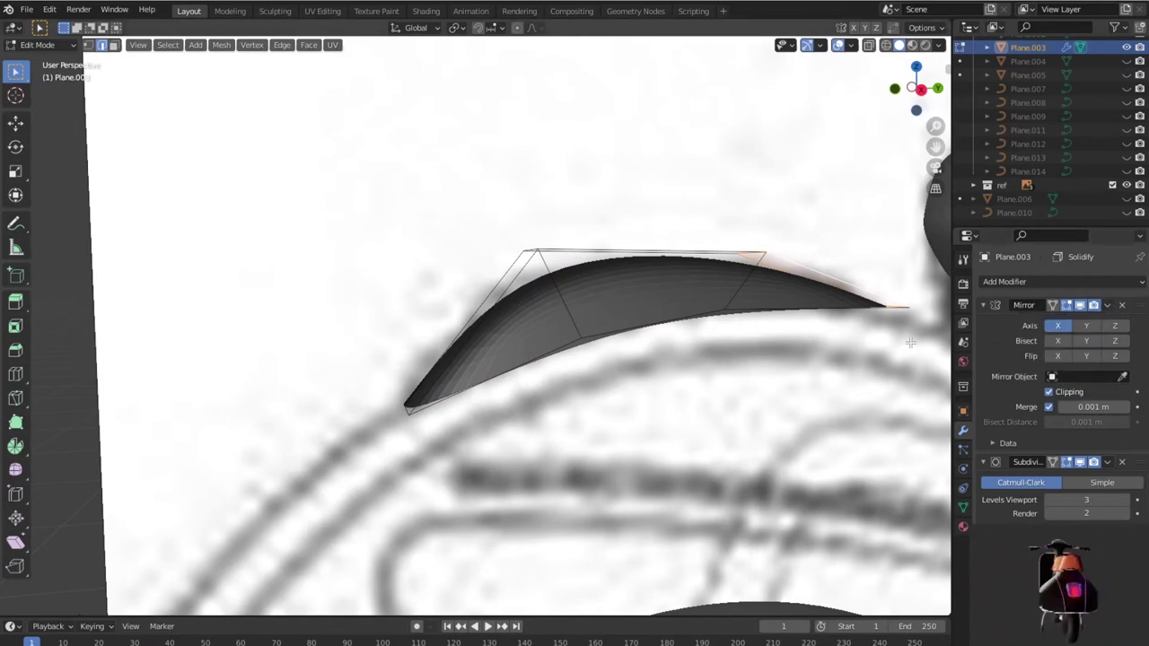
pyautogui.press('Tab')
pyautogui.click(1107, 307)
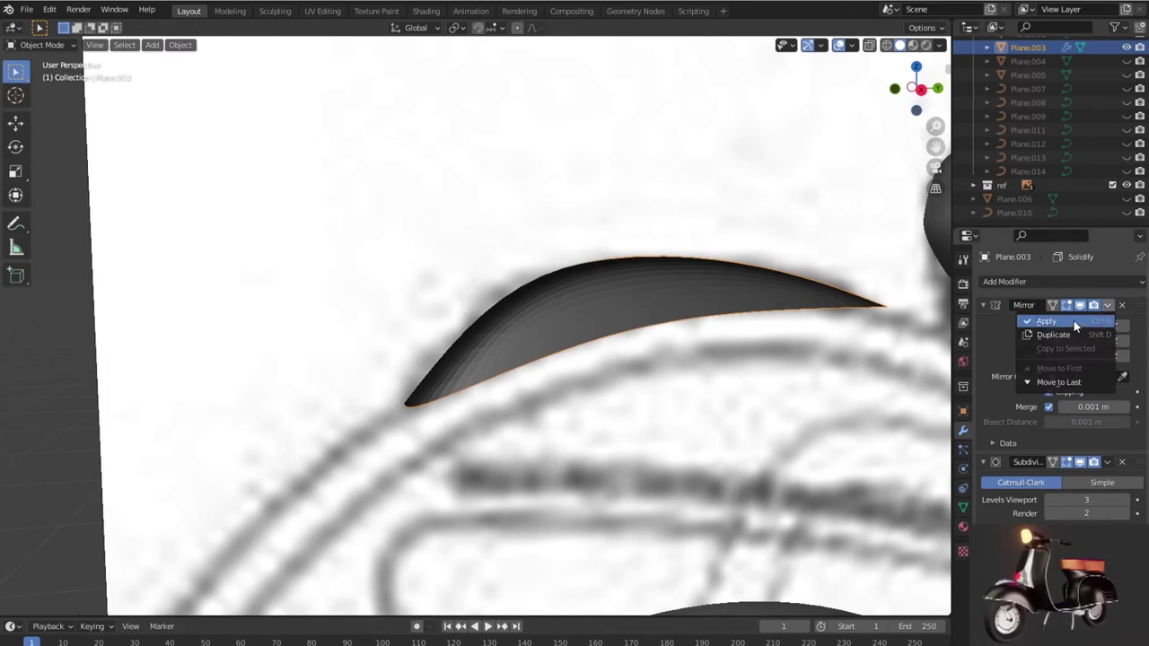
pyautogui.click(1073, 320)
pyautogui.click(1108, 307)
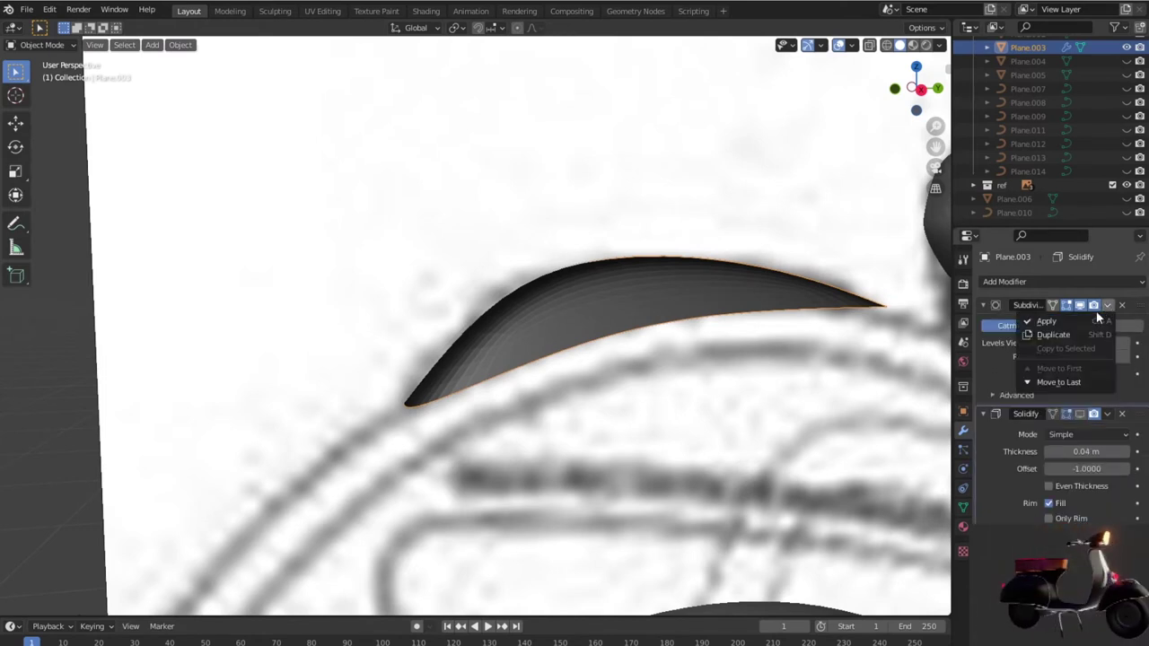
pyautogui.click(1078, 323)
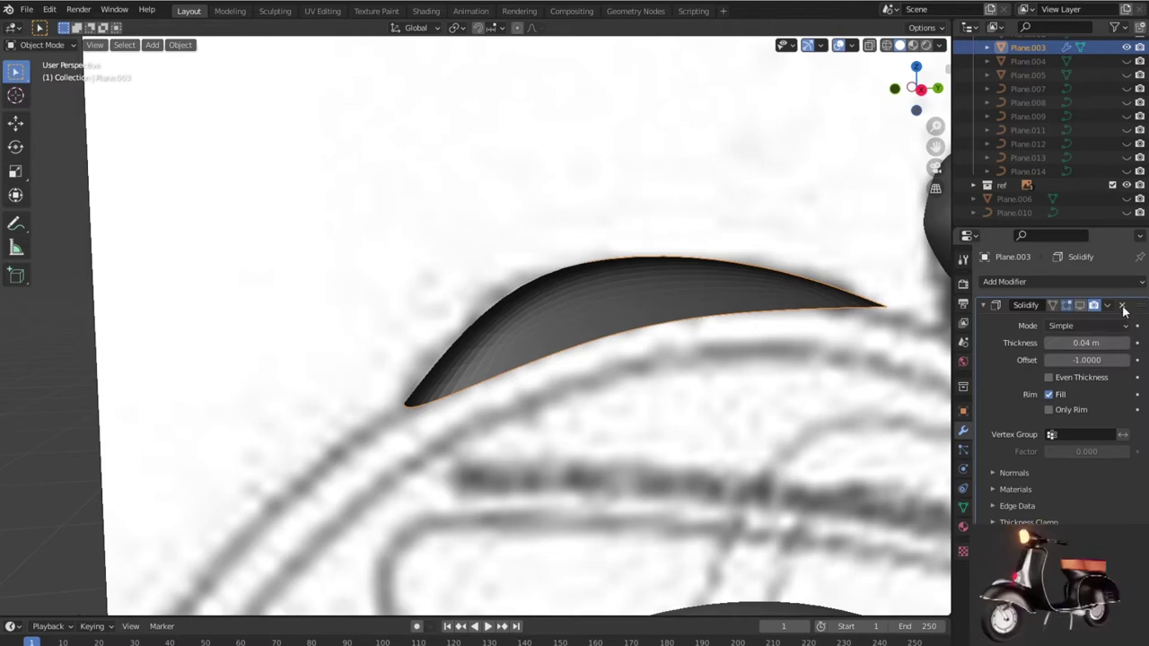
pyautogui.hotkey('ctrl', 'a')
# Step: Separate the selected rim into its own object, Plane.015, and convert it to a curve
pyautogui.moveTo(885, 377)
pyautogui.mouseDown(button='middle')
pyautogui.moveTo(661, 385)
pyautogui.moveTo(784, 408)
pyautogui.moveTo(846, 379)
pyautogui.moveTo(641, 384)
pyautogui.moveTo(628, 403)
pyautogui.moveTo(544, 358)
pyautogui.moveTo(664, 332)
pyautogui.moveTo(780, 359)
pyautogui.moveTo(783, 377)
pyautogui.mouseUp(button='middle')
pyautogui.scroll(5, 846, 380)
pyautogui.scroll(2, 625, 399)
pyautogui.press('Tab')
pyautogui.press('p')
pyautogui.click(779, 378)
pyautogui.press('Tab')
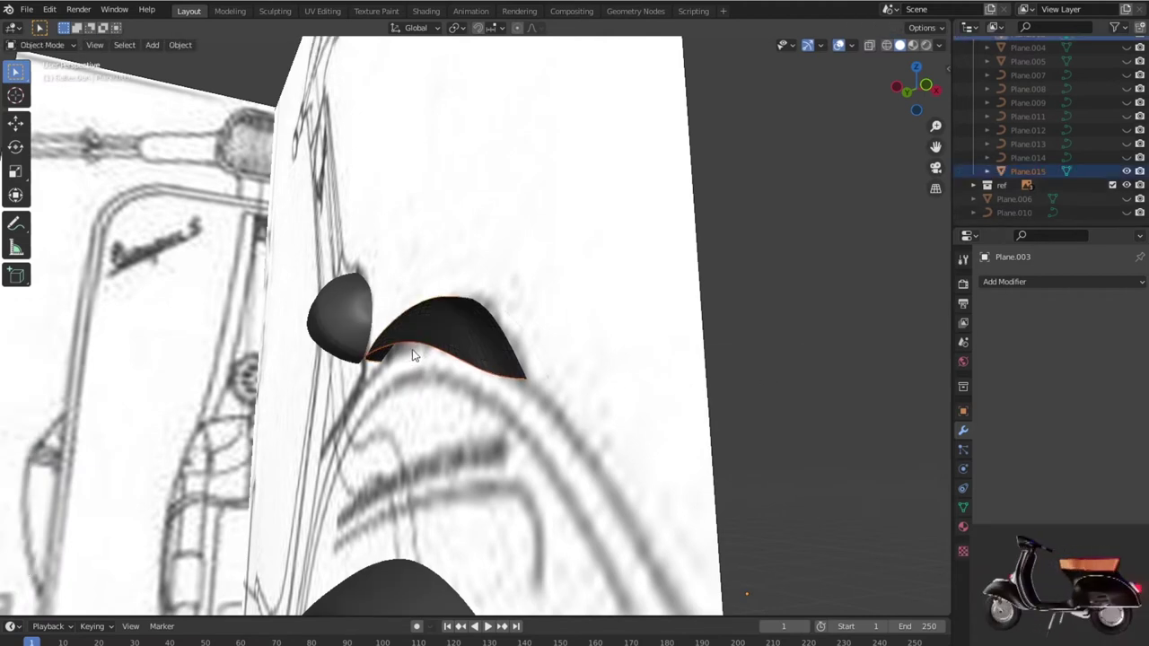
pyautogui.click(410, 347)
pyautogui.rightClick(439, 330)
pyautogui.moveTo(394, 330)
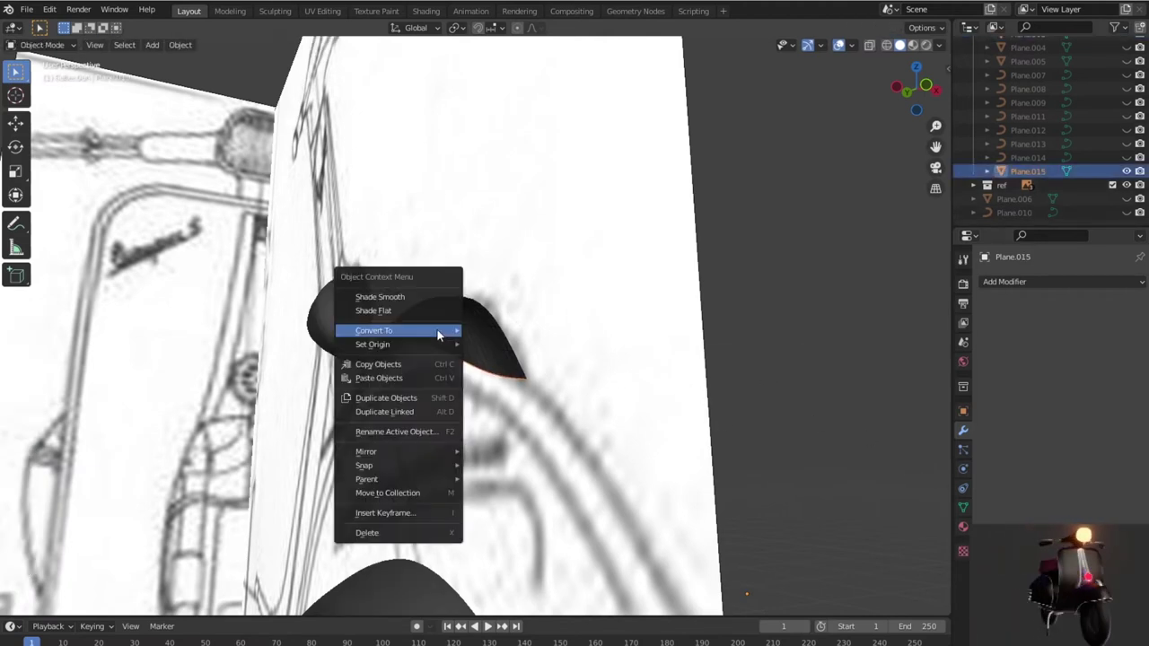
pyautogui.click(493, 330)
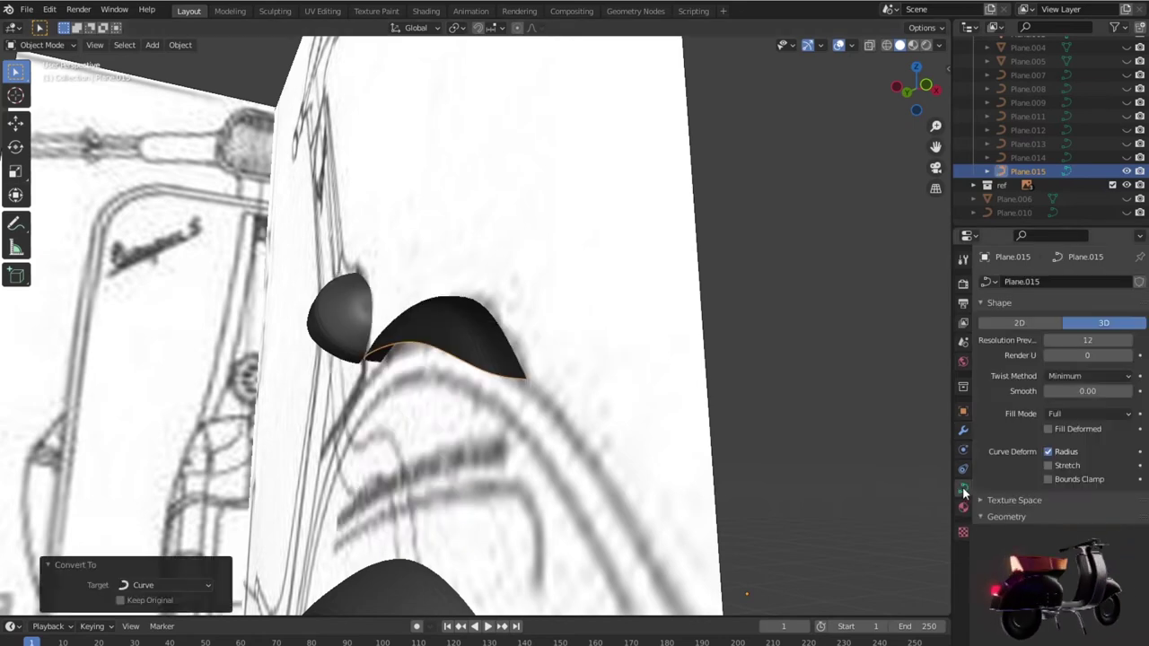
# Step: Set the rim curve's Bevel Depth to 0.04 m
pyautogui.scroll(-5, 1077, 404)
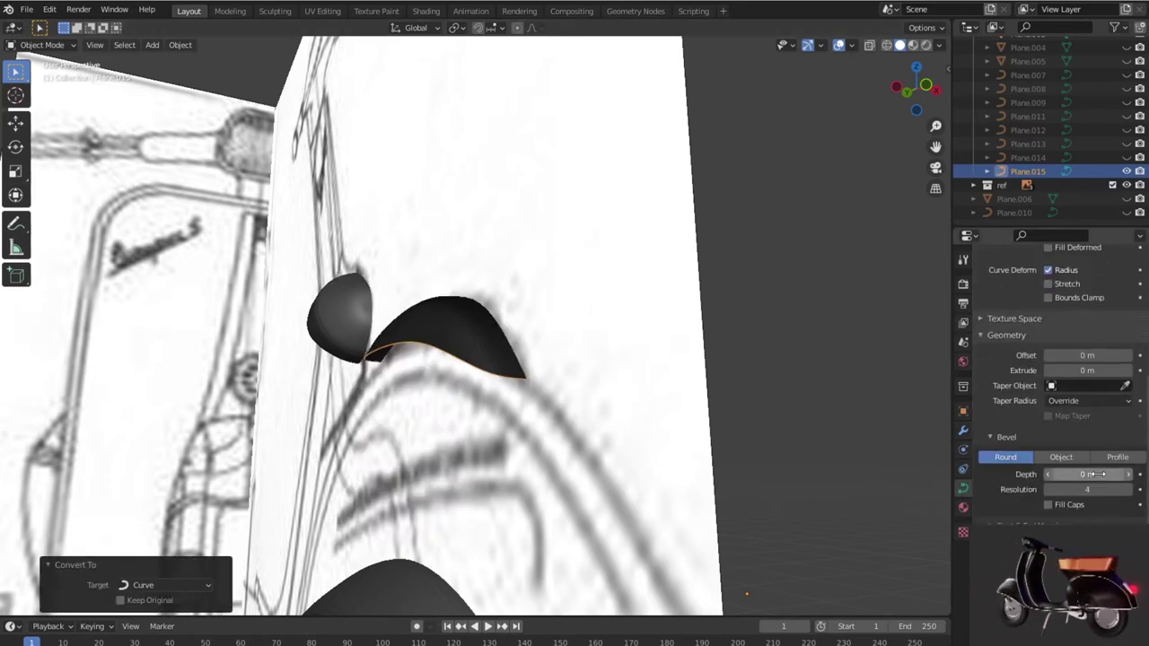
pyautogui.moveTo(1086, 474); pyautogui.dragTo(1113, 474)
pyautogui.moveTo(679, 482)
pyautogui.mouseDown(button='middle')
pyautogui.moveTo(663, 488)
pyautogui.moveTo(653, 516)
pyautogui.mouseUp(button='middle')
pyautogui.scroll(-8, 652, 508)
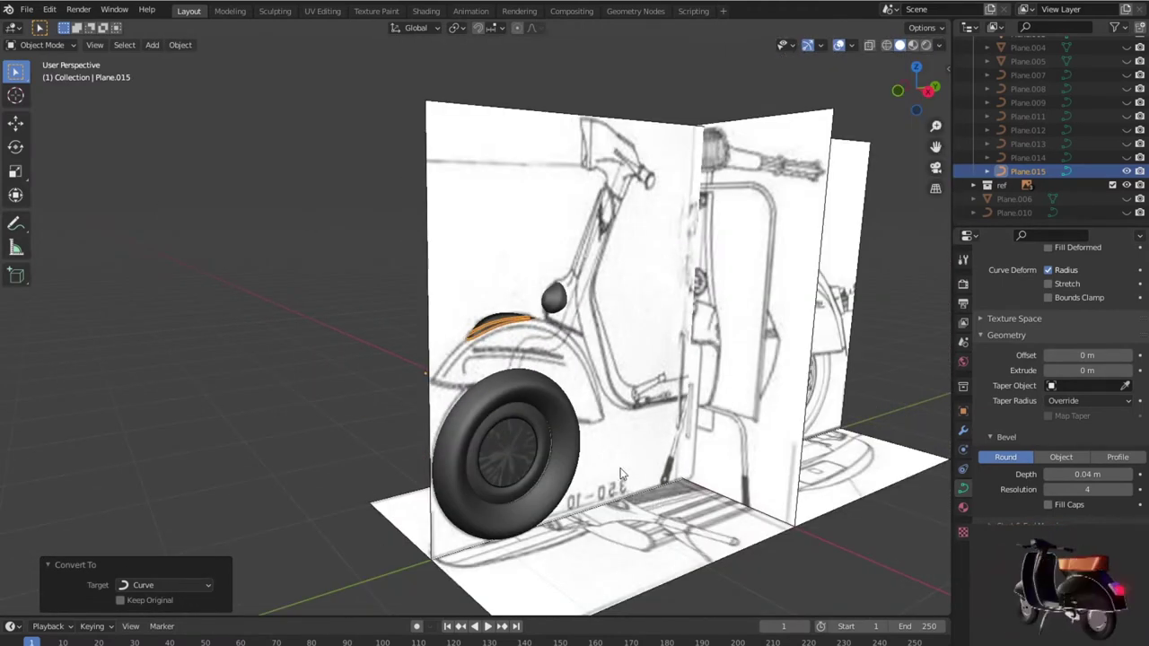
pyautogui.moveTo(620, 474); pyautogui.dragTo(664, 449, button='middle')
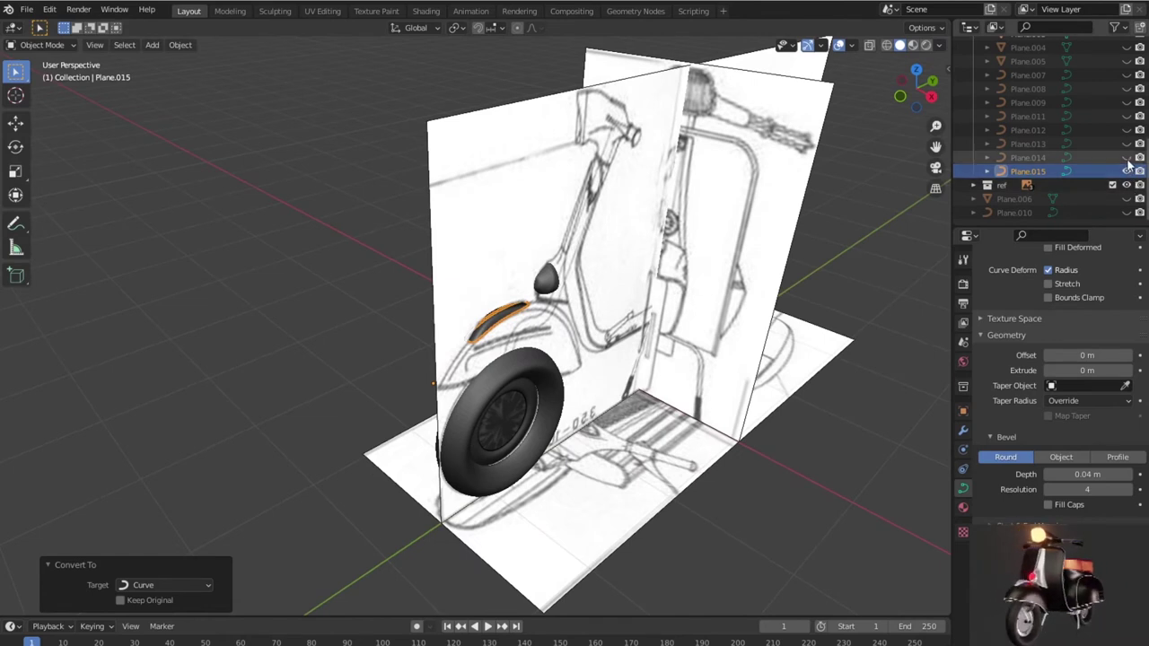
# Step: Unhide the scooter's frame, seat and handlebar objects in the Outliner
pyautogui.click(1127, 157)
pyautogui.scroll(3, 1128, 157)
pyautogui.scroll(2, 1129, 158)
pyautogui.moveTo(1127, 157); pyautogui.dragTo(1127, 144)
pyautogui.scroll(3, 1112, 117)
pyautogui.scroll(-5, 1109, 109)
pyautogui.scroll(-4, 1109, 110)
pyautogui.click(1126, 198)
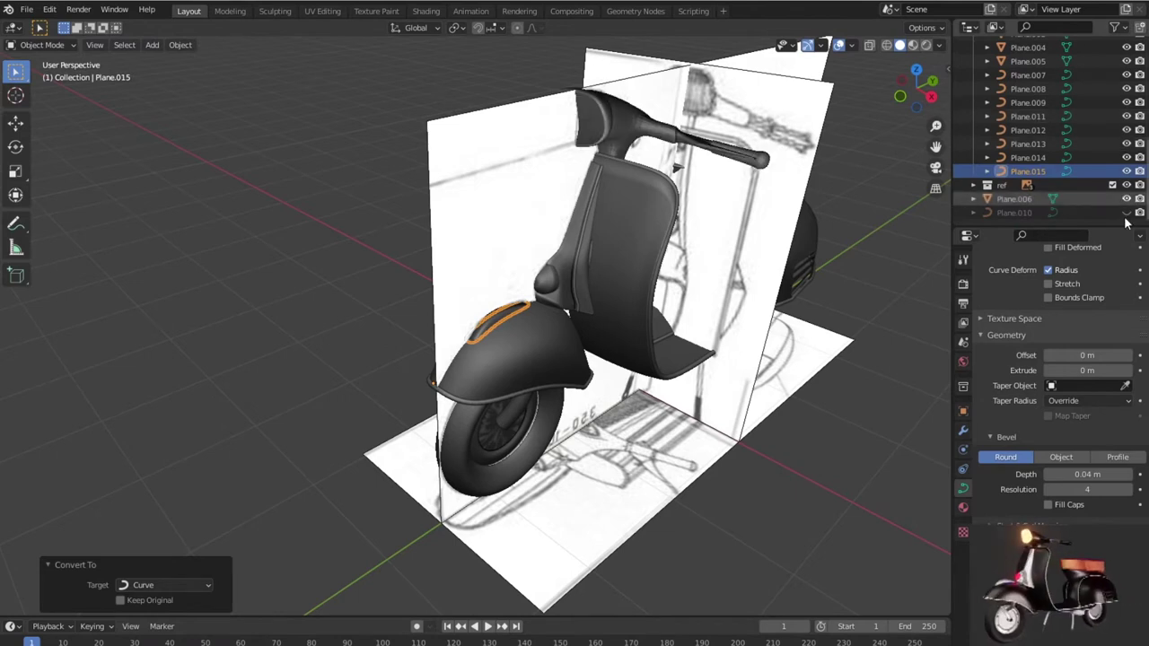
# Step: Hide the ref collection's images, deselect everything, and view the scooter from the front
pyautogui.click(1128, 200)
pyautogui.click(1126, 198)
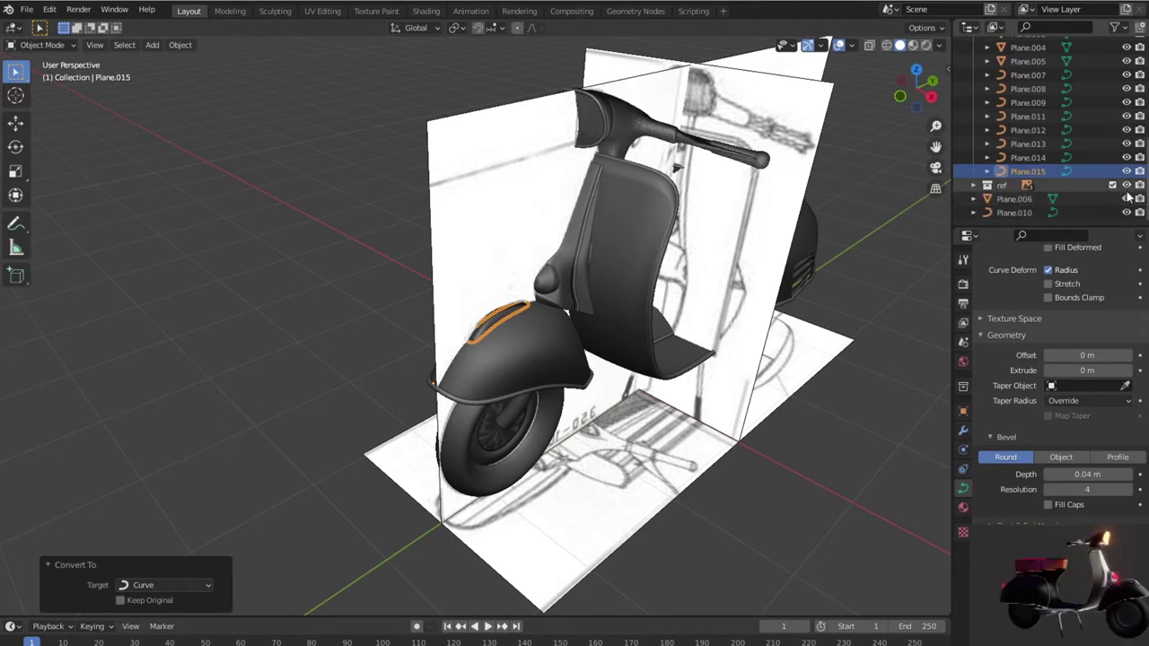
pyautogui.click(1126, 185)
pyautogui.click(627, 476)
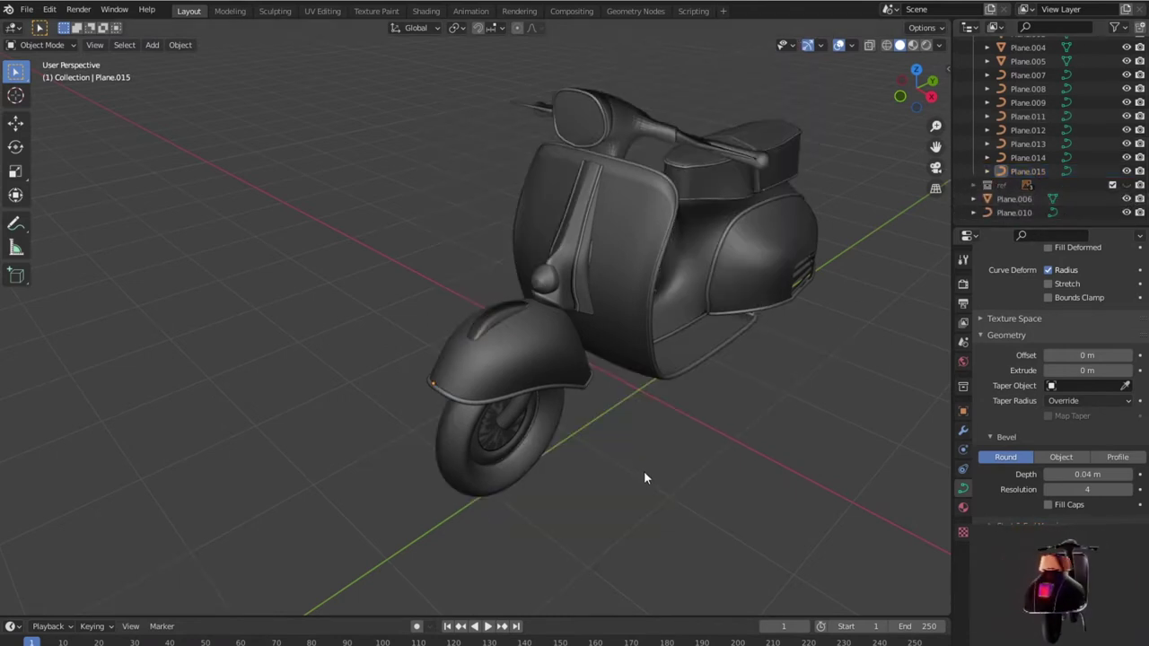
pyautogui.moveTo(650, 469)
pyautogui.mouseDown(button='middle')
pyautogui.moveTo(563, 434)
pyautogui.moveTo(572, 395)
pyautogui.moveTo(619, 416)
pyautogui.mouseUp(button='middle')
pyautogui.scroll(3, 562, 434)
pyautogui.press('KP_1')
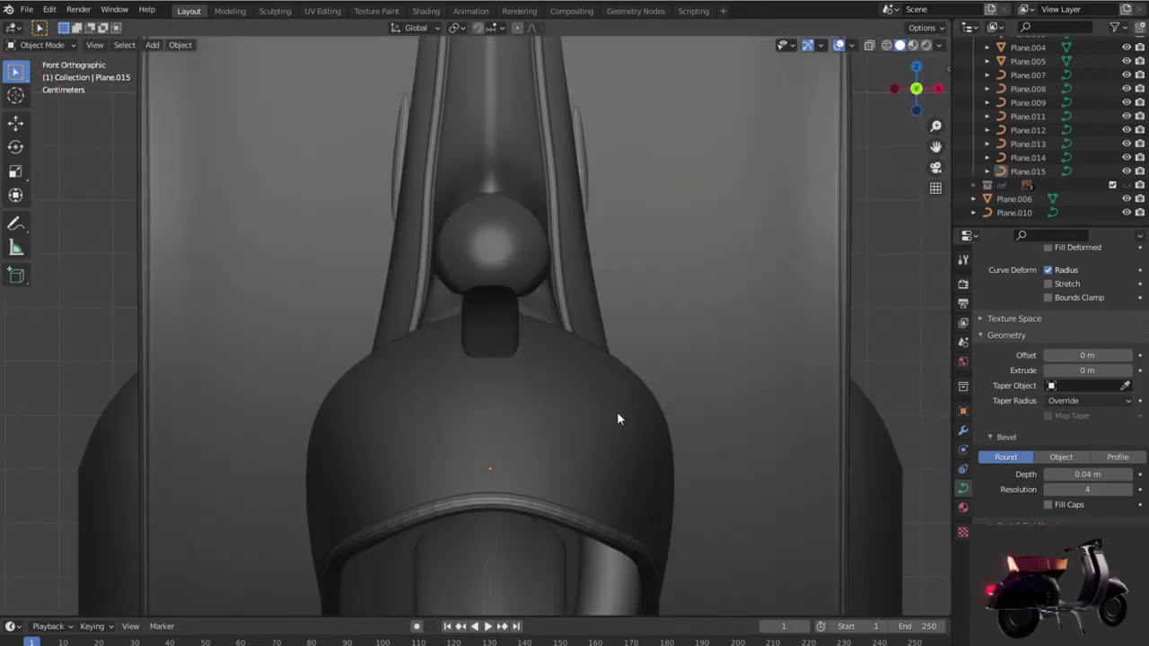
pyautogui.scroll(4, 616, 417)
# Step: Raise the fin on top of the front fender slightly along Z, checking side and front views
pyautogui.click(567, 314)
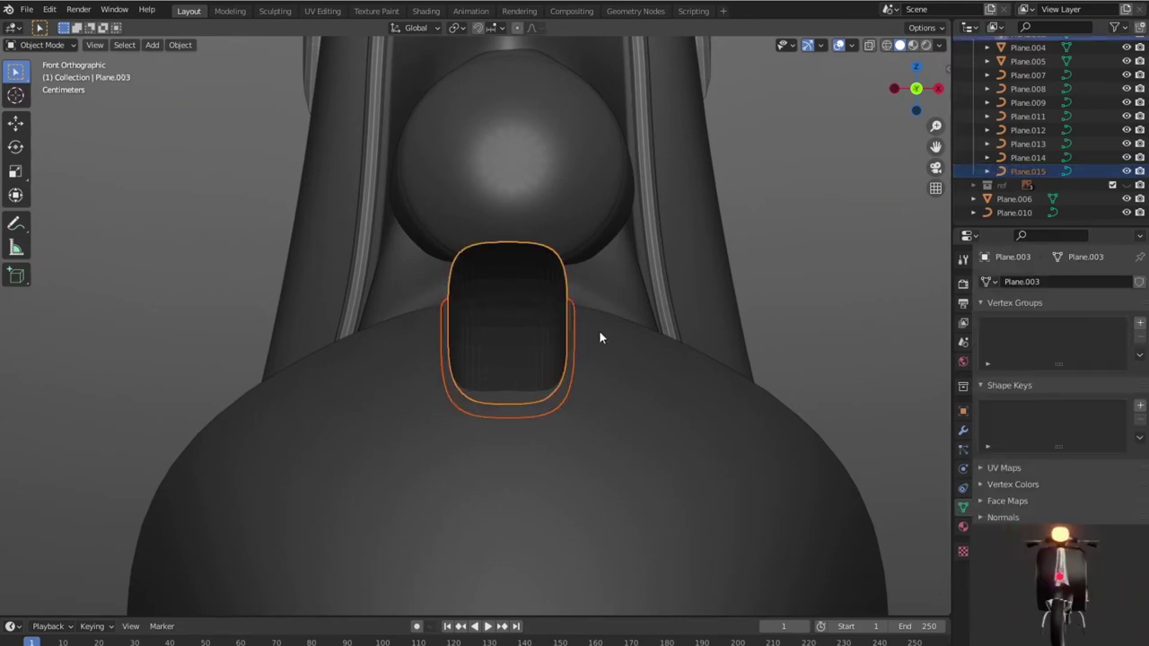
pyautogui.press('KP_3')
pyautogui.press('g')
pyautogui.press('z')
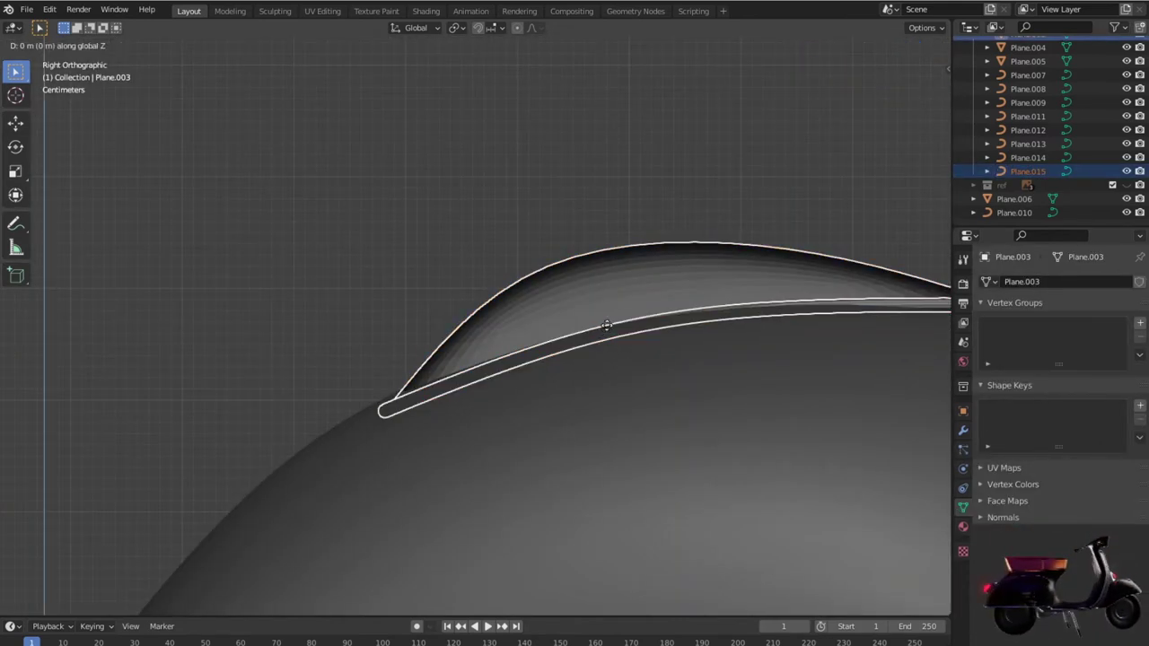
pyautogui.click(604, 319)
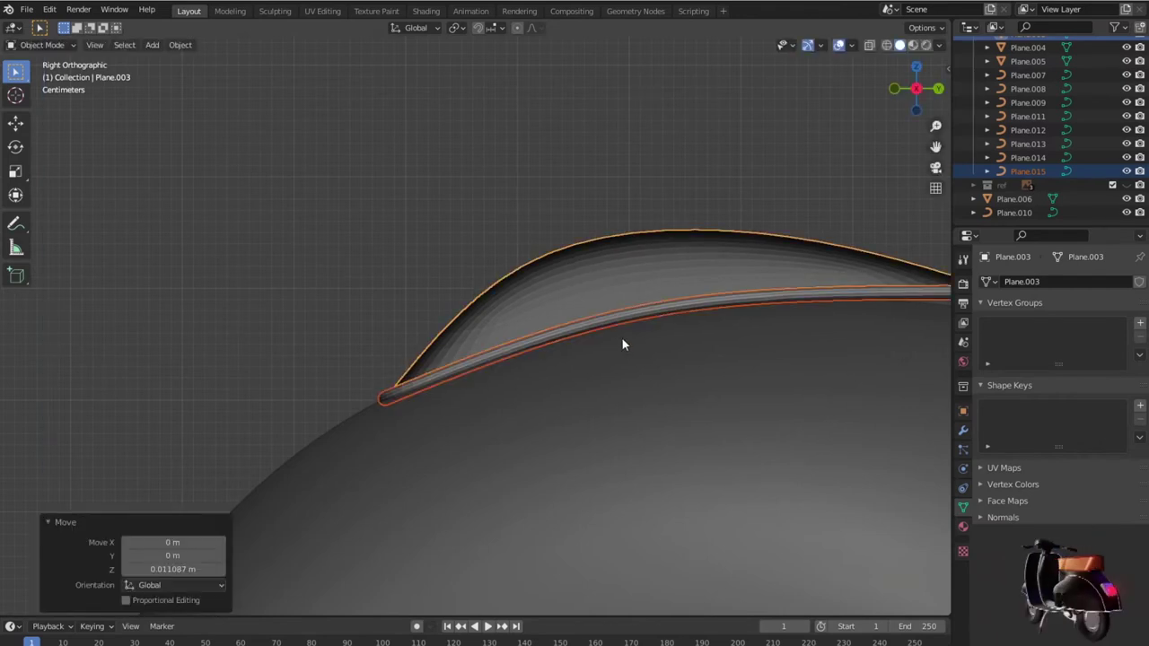
pyautogui.press('KP_1')
pyautogui.scroll(-4, 631, 339)
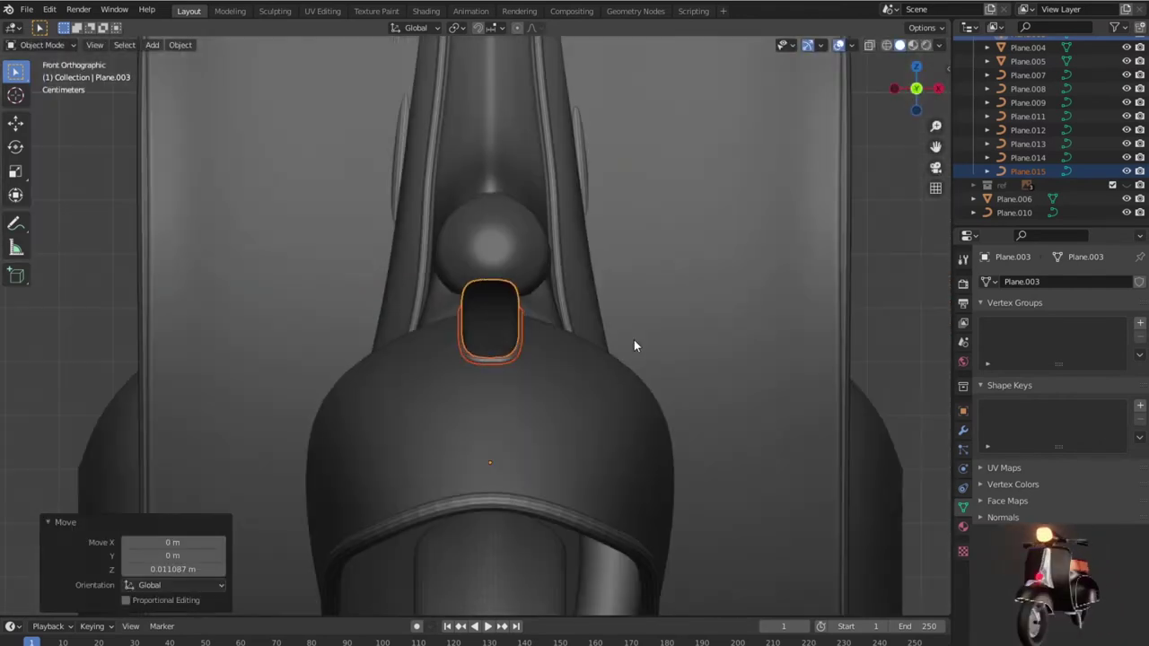
pyautogui.scroll(-2, 794, 320)
# Step: Rotate the fender rim and fin together slightly, then reselect the fin and undo
pyautogui.moveTo(800, 354)
pyautogui.mouseDown(button='middle')
pyautogui.moveTo(663, 378)
pyautogui.moveTo(583, 353)
pyautogui.moveTo(641, 354)
pyautogui.moveTo(661, 369)
pyautogui.moveTo(720, 350)
pyautogui.mouseUp(button='middle')
pyautogui.press('KP_3')
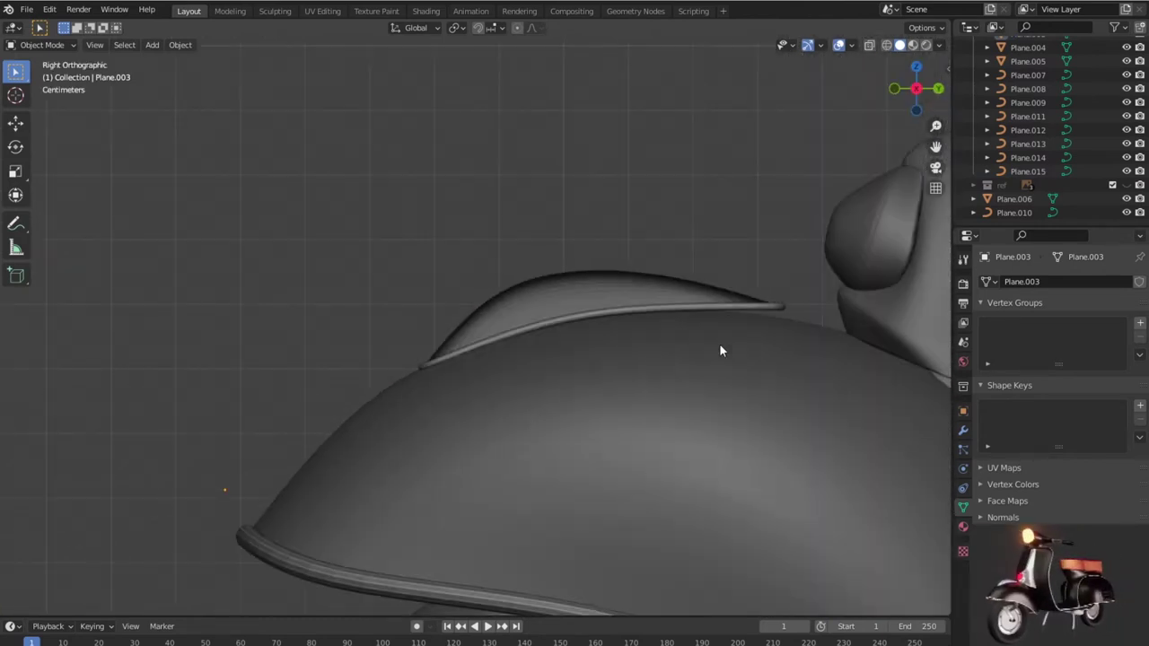
pyautogui.click(716, 306)
pyautogui.keyDown('shift'); pyautogui.click(696, 292); pyautogui.keyUp('shift')
pyautogui.press('r')
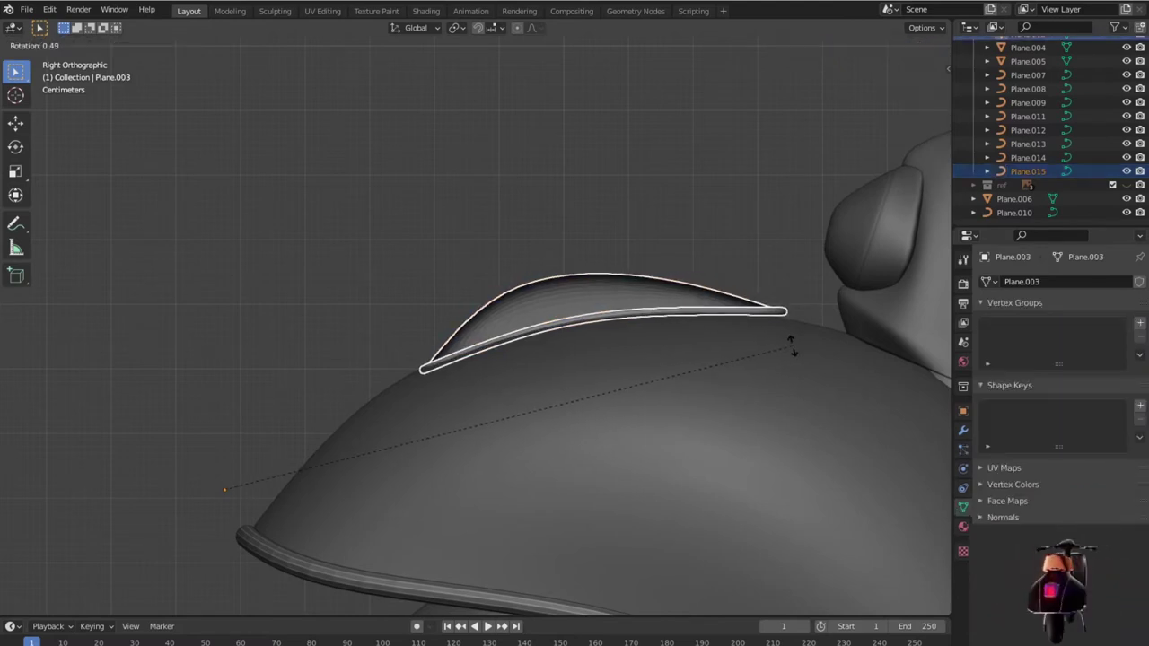
pyautogui.click(791, 350)
pyautogui.click(743, 287)
pyautogui.click(743, 305)
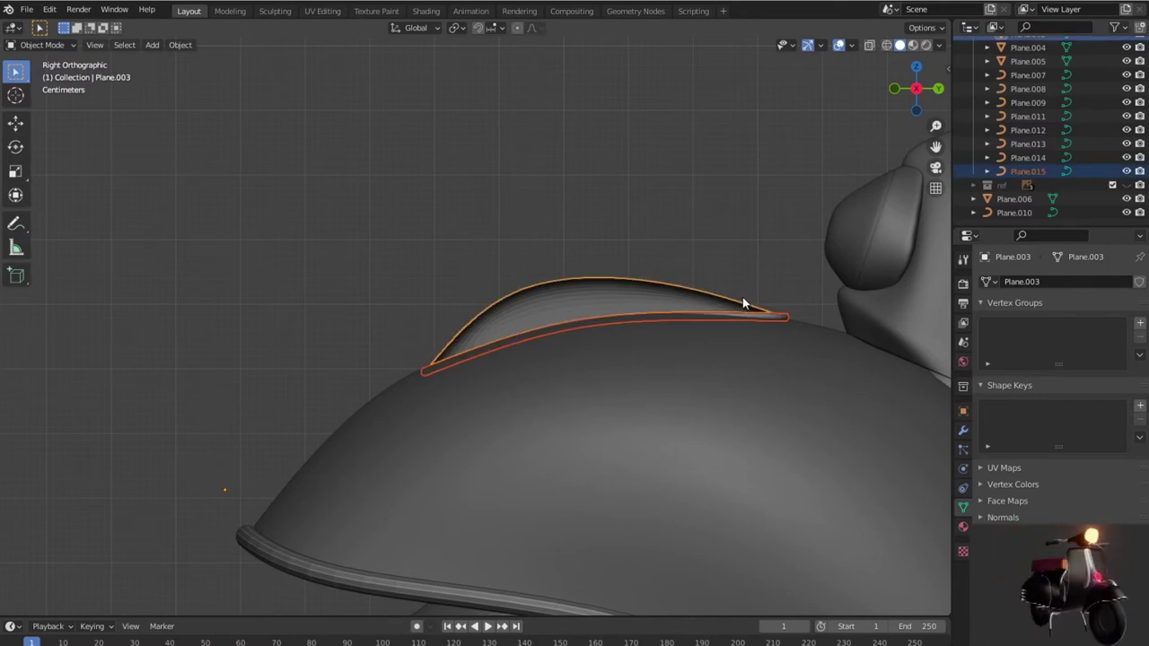
pyautogui.hotkey('ctrl', 'z')
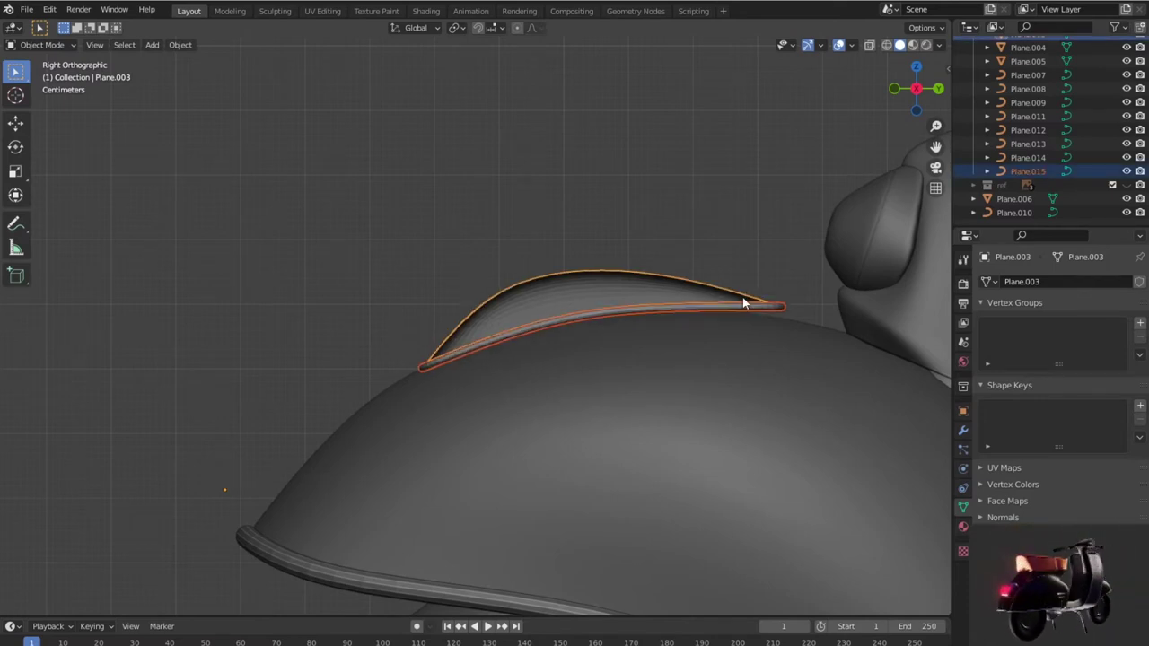
pyautogui.click(719, 227)
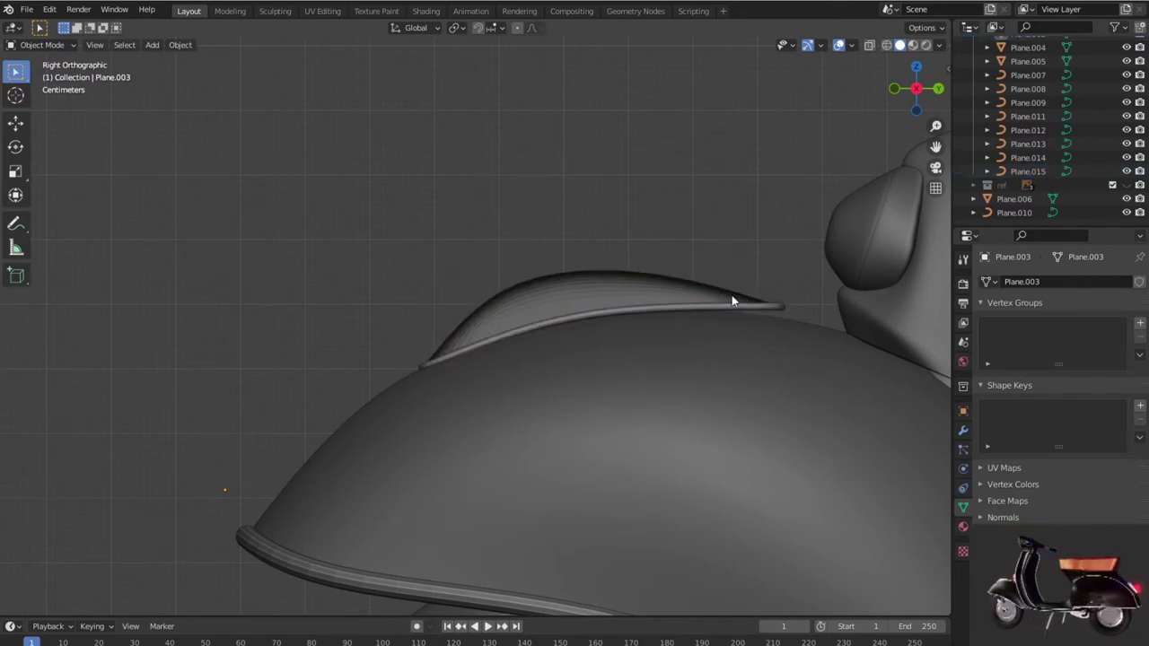
# Step: Alternately rotate and lift the fin vertically until it sits snugly on the fender crown
pyautogui.press('r')
pyautogui.click(819, 314)
pyautogui.press('g')
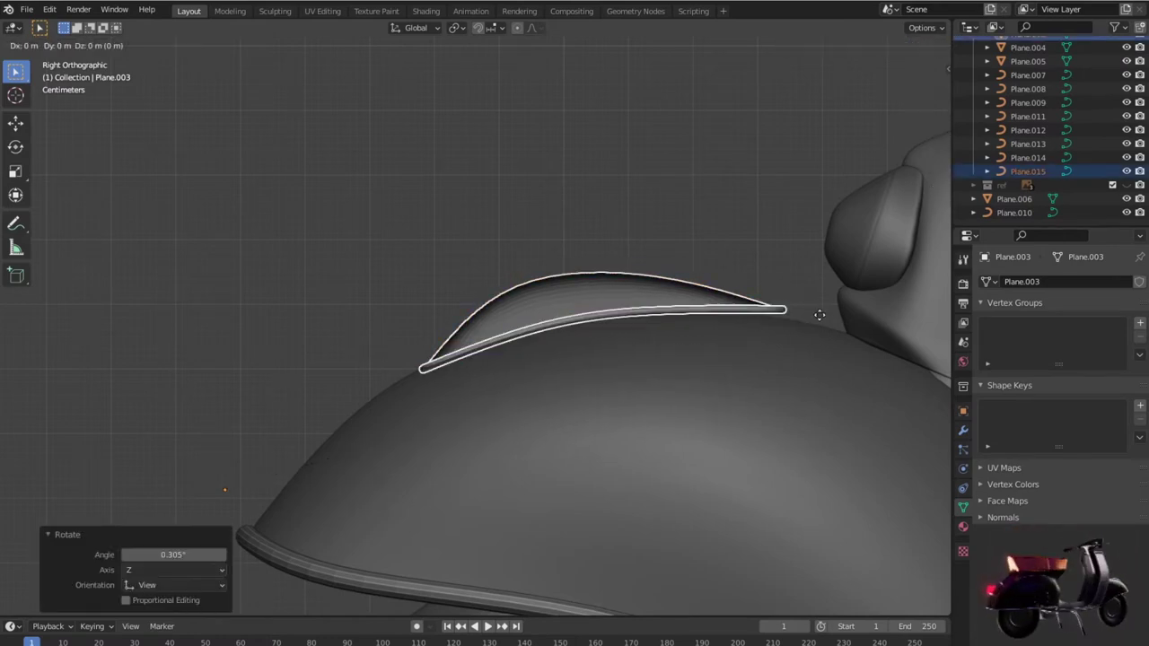
pyautogui.press('z')
pyautogui.click(814, 308)
pyautogui.press('r')
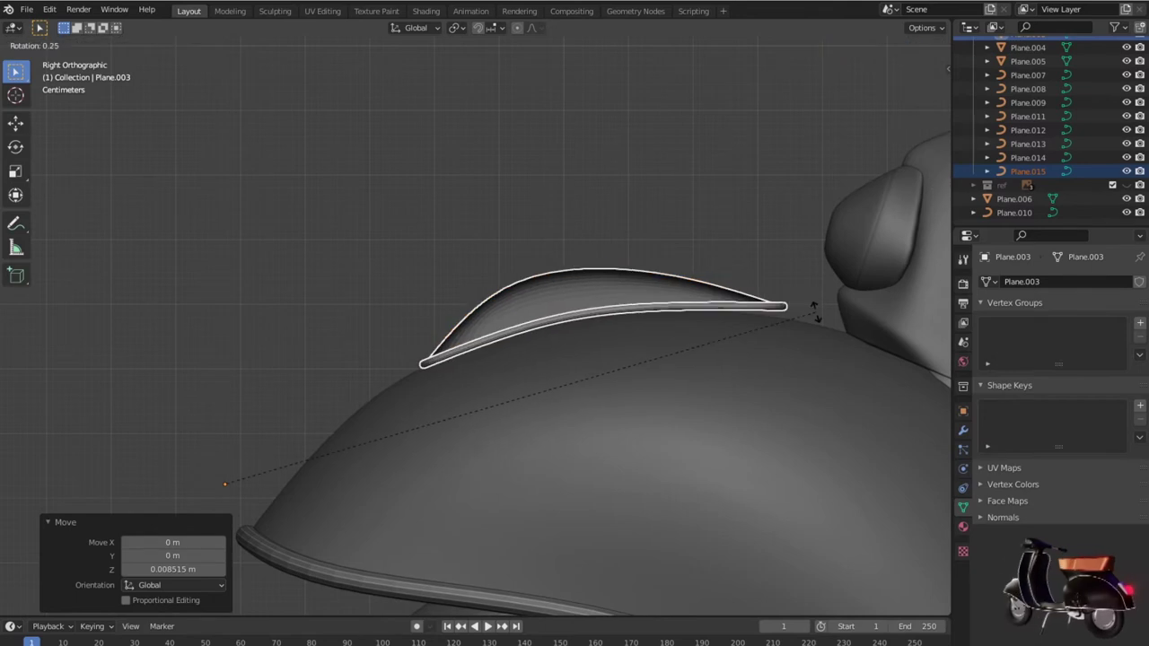
pyautogui.click(816, 310)
pyautogui.press('g')
pyautogui.press('z')
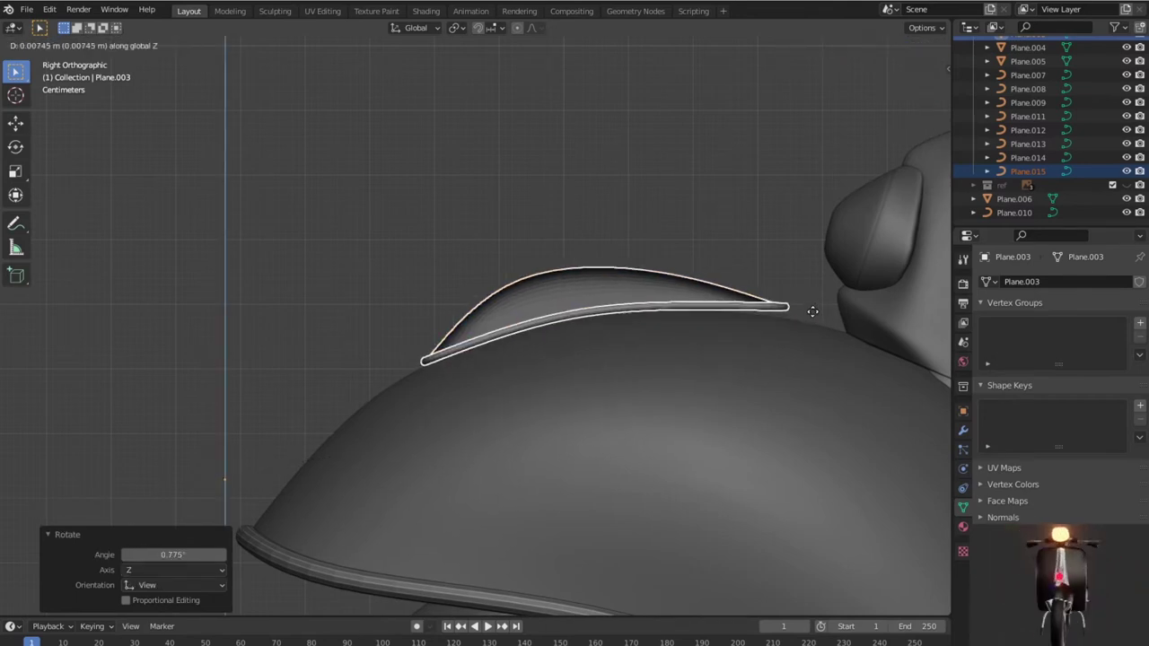
pyautogui.click(812, 312)
pyautogui.press('r')
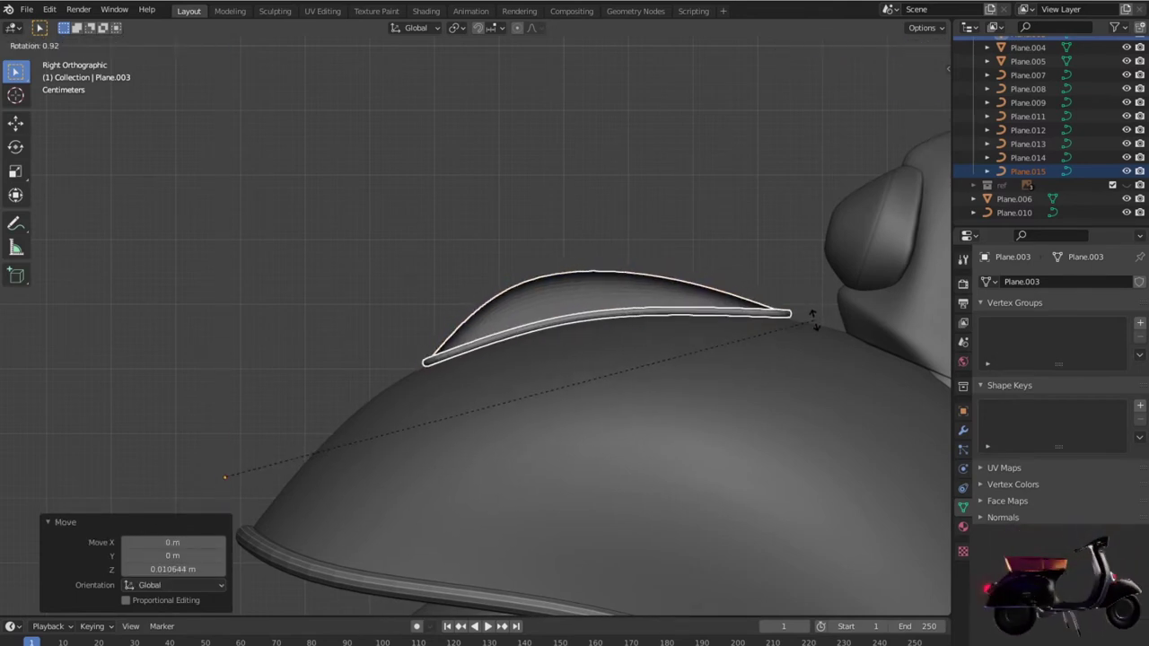
pyautogui.click(814, 320)
pyautogui.press('g')
pyautogui.press('z')
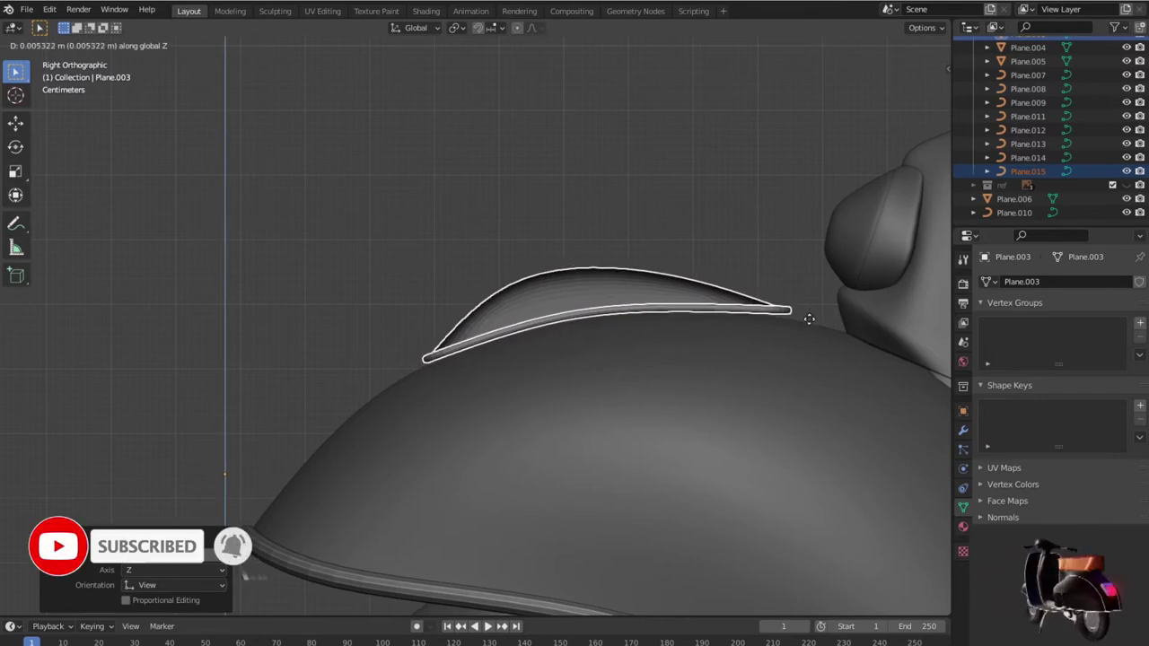
pyautogui.click(809, 320)
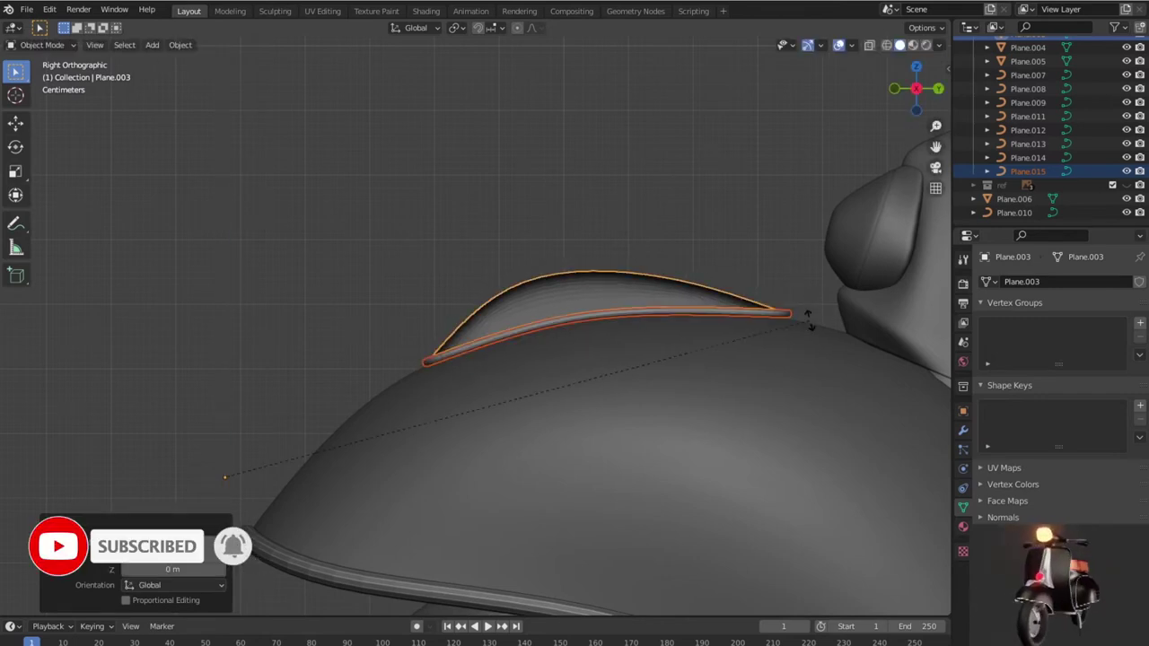
pyautogui.press('r')
pyautogui.click(809, 321)
# Step: Orbit to a perspective close-up and select the trim on top of the front fender
pyautogui.scroll(-3, 803, 350)
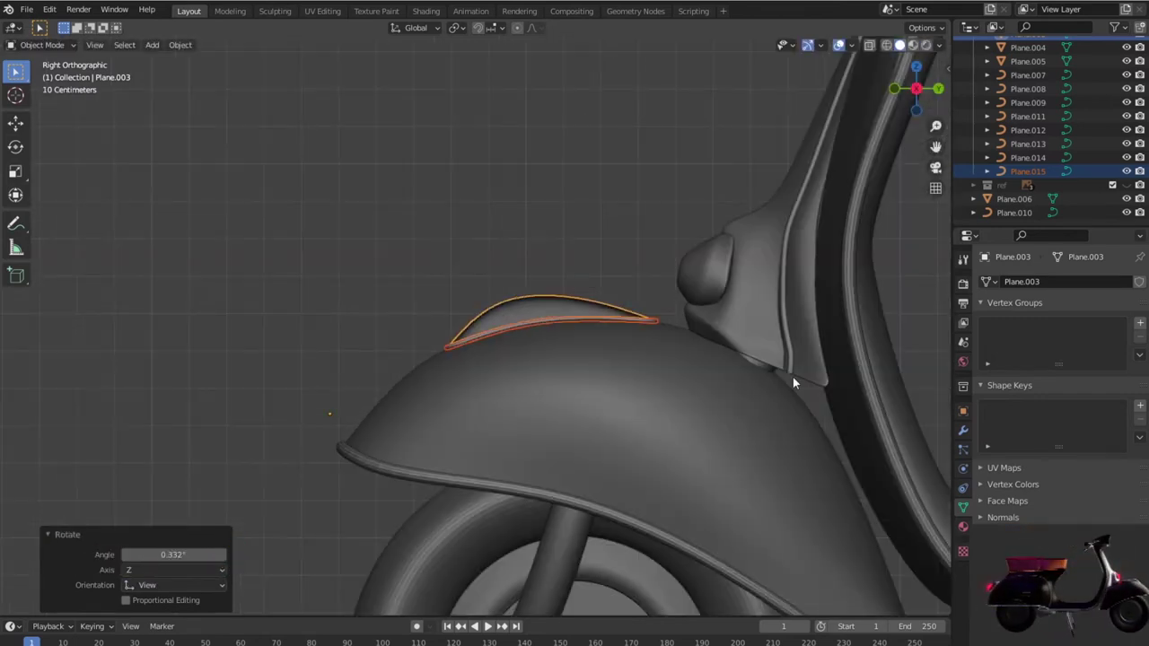
pyautogui.click(414, 209)
pyautogui.scroll(-2, 503, 278)
pyautogui.moveTo(561, 313)
pyautogui.mouseDown(button='middle')
pyautogui.moveTo(774, 364)
pyautogui.moveTo(796, 338)
pyautogui.moveTo(608, 353)
pyautogui.mouseUp(button='middle')
pyautogui.scroll(1, 798, 334)
pyautogui.scroll(3, 825, 326)
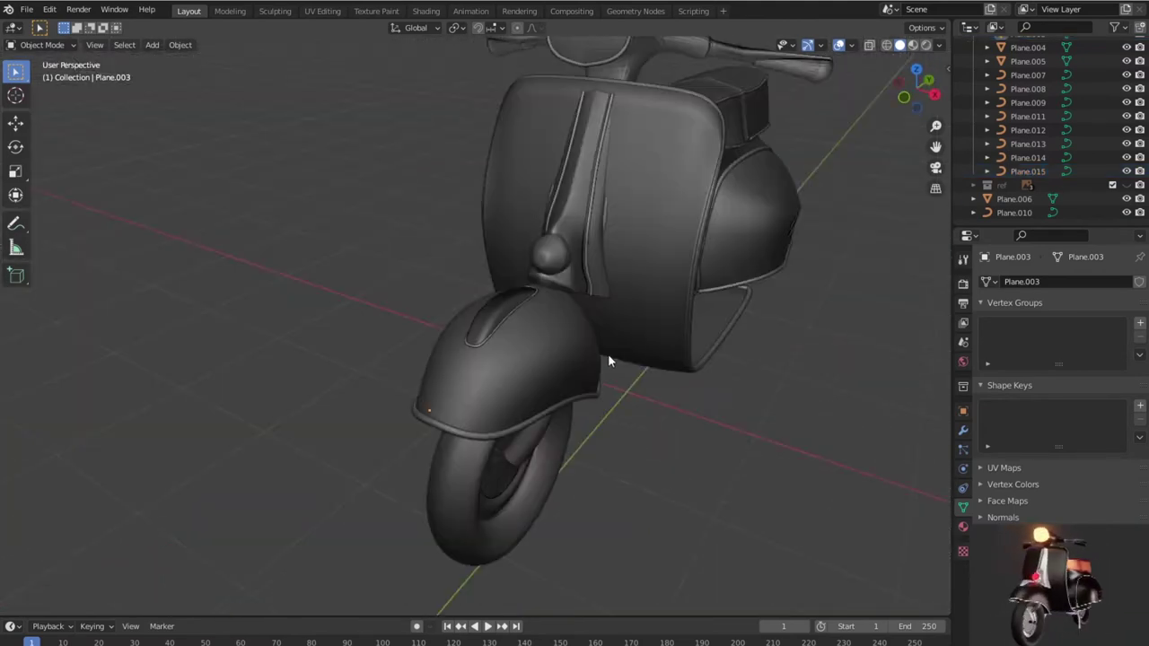
pyautogui.scroll(3, 592, 352)
pyautogui.click(563, 318)
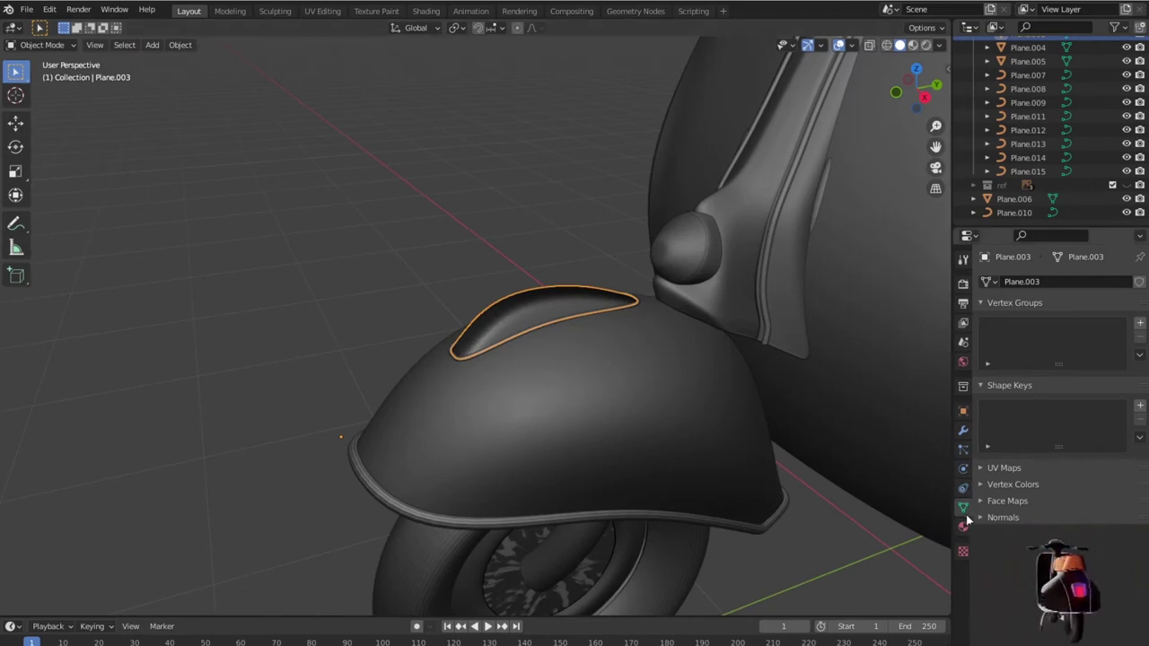
# Step: Raise the fender trim curve Plane.015's bevel depth from 0.05 m to 0.06 m
pyautogui.click(533, 228)
pyautogui.click(636, 306)
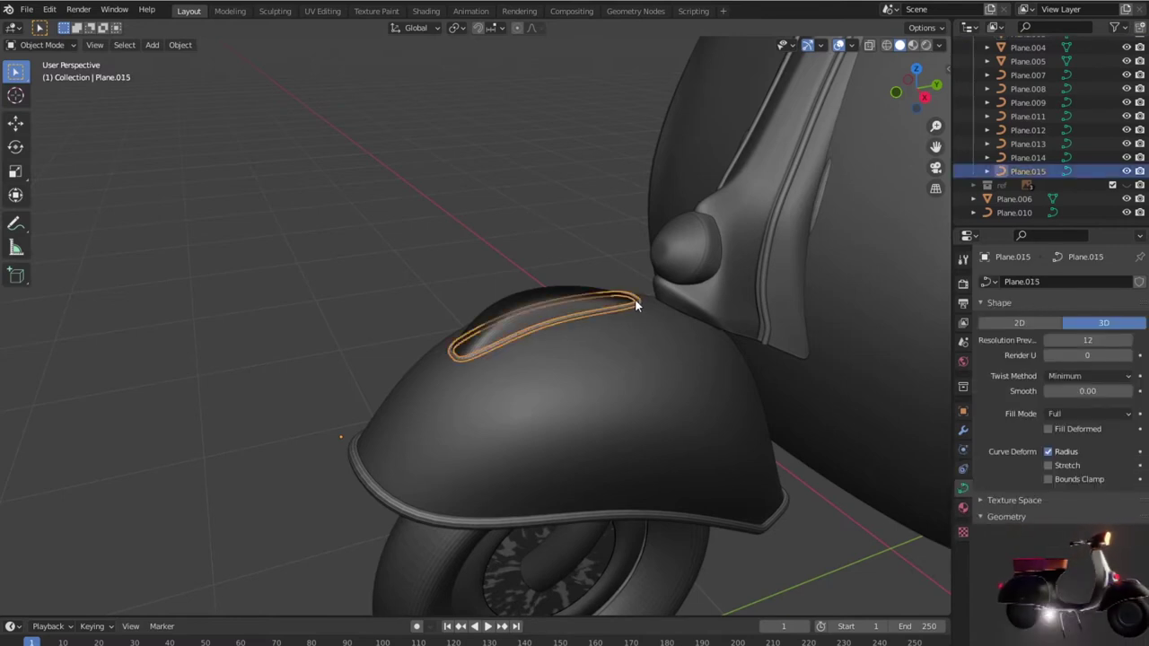
pyautogui.scroll(-4, 1077, 502)
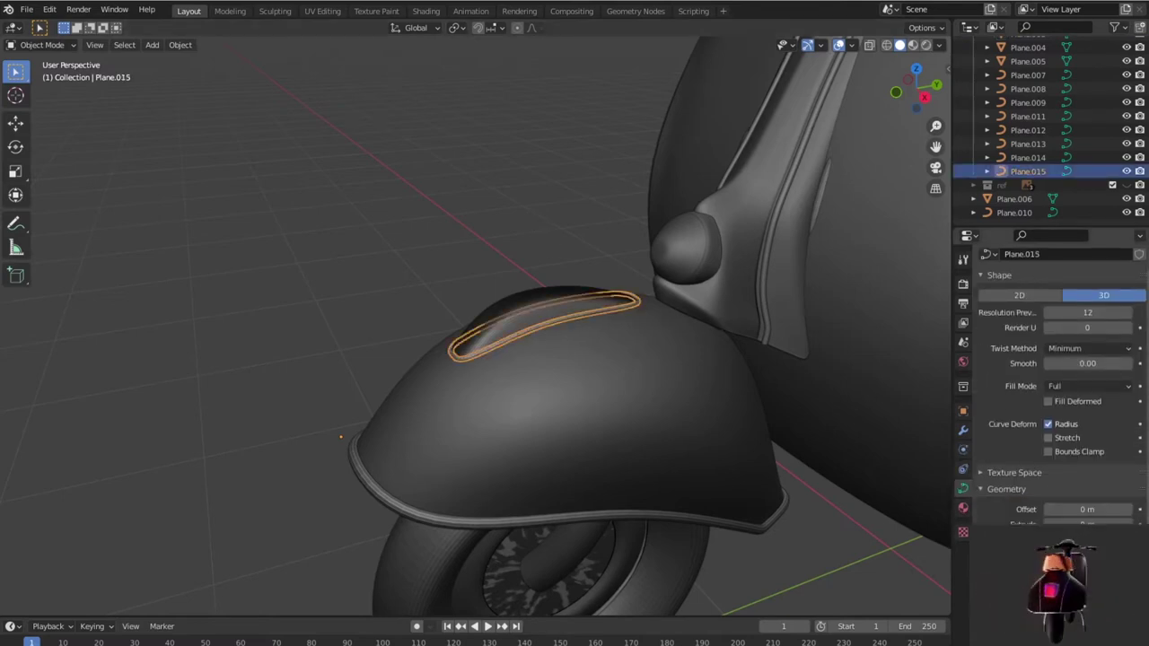
pyautogui.moveTo(1087, 518); pyautogui.dragTo(1104, 518)
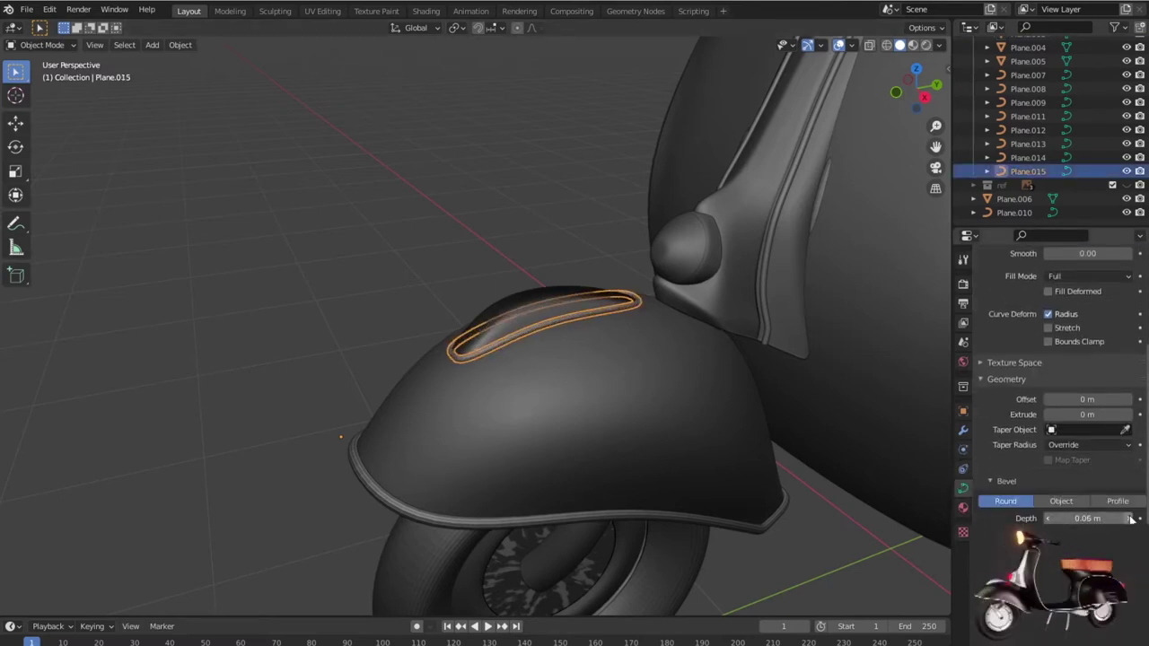
pyautogui.press('Tab')
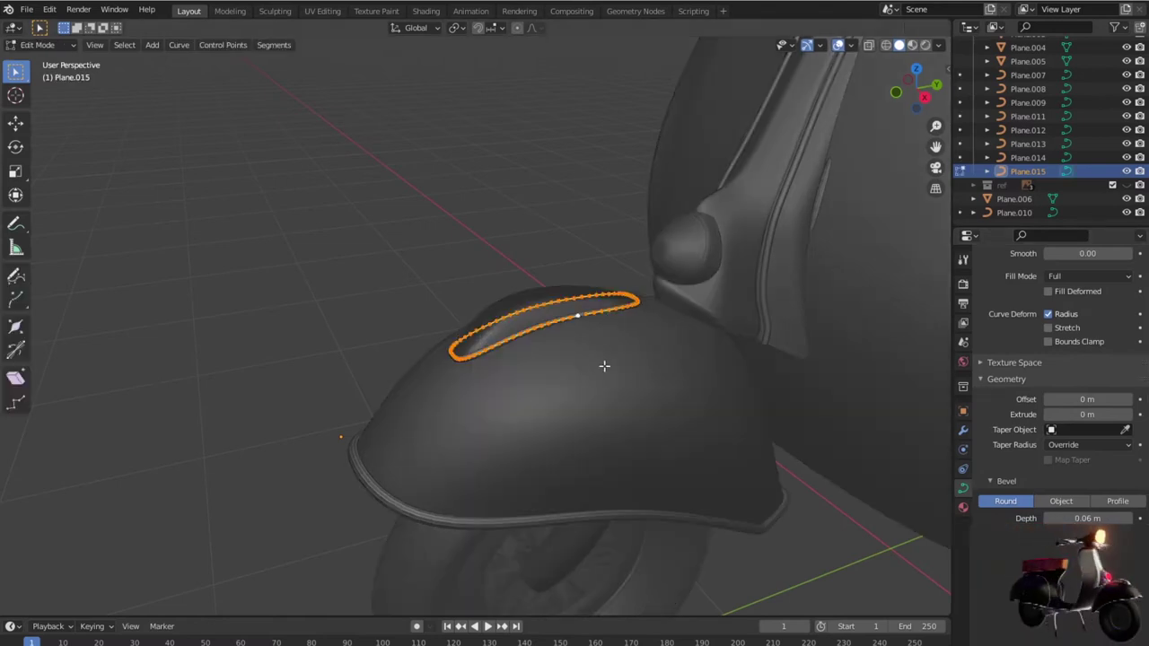
pyautogui.moveTo(327, 343)
pyautogui.mouseDown(button='middle')
pyautogui.moveTo(268, 327)
pyautogui.moveTo(268, 312)
pyautogui.moveTo(293, 399)
pyautogui.moveTo(306, 378)
pyautogui.moveTo(563, 365)
pyautogui.moveTo(300, 372)
pyautogui.moveTo(319, 422)
pyautogui.mouseUp(button='middle')
pyautogui.press('Tab')
pyautogui.click(267, 328)
# Step: Orbit to a near front-on view of the scooter and select the handlebar
pyautogui.scroll(-5, 562, 365)
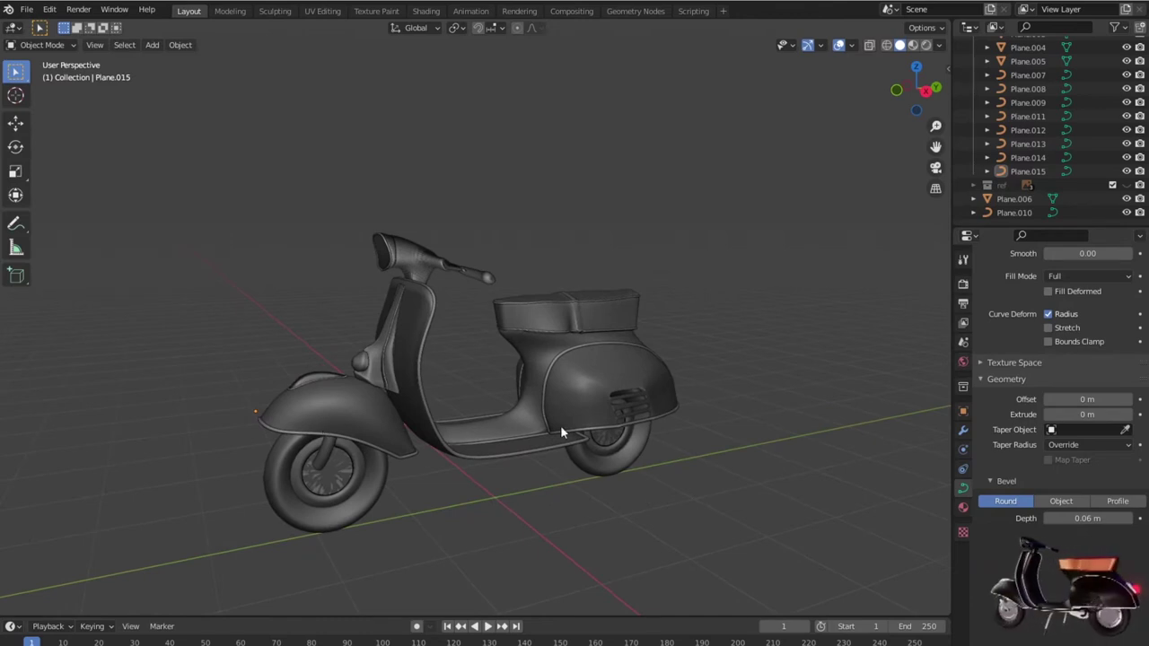
pyautogui.moveTo(546, 443)
pyautogui.mouseDown(button='middle')
pyautogui.moveTo(638, 406)
pyautogui.moveTo(333, 439)
pyautogui.moveTo(267, 439)
pyautogui.moveTo(200, 414)
pyautogui.moveTo(377, 389)
pyautogui.moveTo(529, 415)
pyautogui.moveTo(569, 444)
pyautogui.moveTo(617, 376)
pyautogui.mouseUp(button='middle')
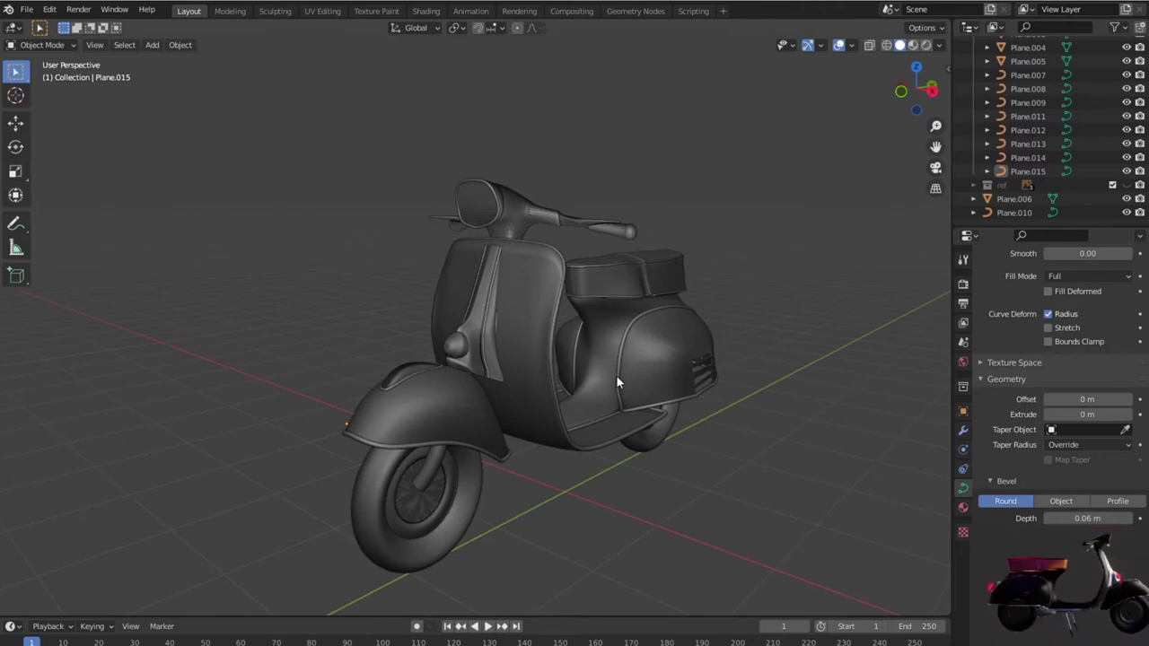
pyautogui.scroll(1, 616, 376)
pyautogui.scroll(2, 607, 370)
pyautogui.scroll(1, 598, 365)
pyautogui.scroll(2, 574, 377)
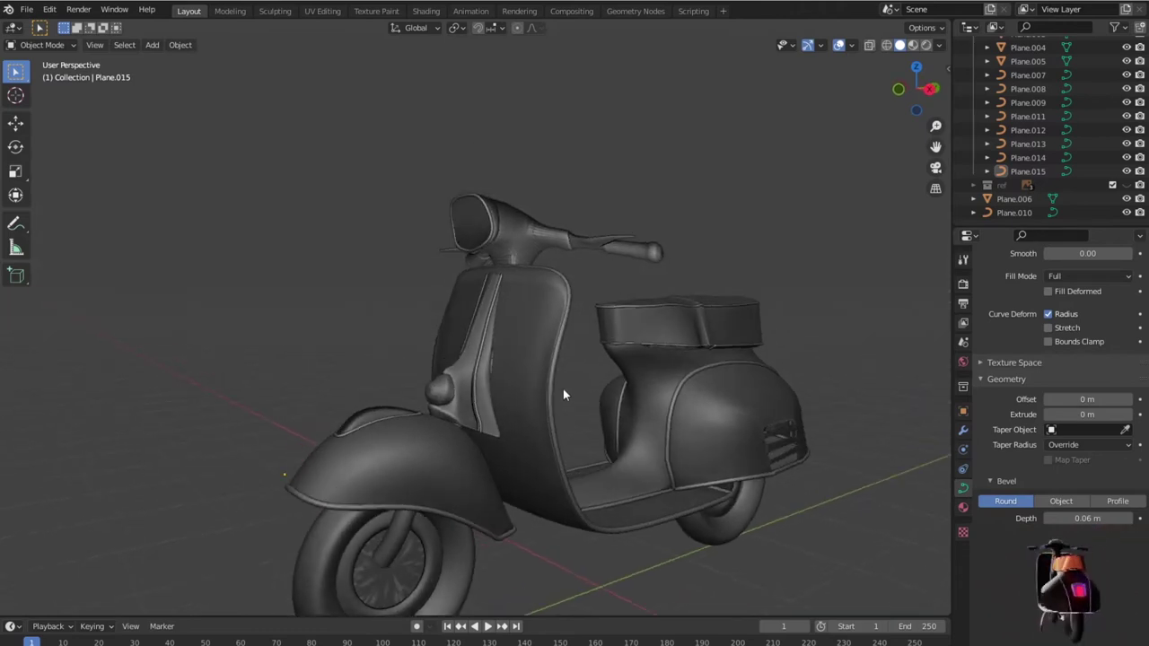
pyautogui.moveTo(563, 395); pyautogui.dragTo(506, 274, button='middle')
pyautogui.click(505, 269)
# Step: Apply Shade Smooth to the handlebar Plane.006
pyautogui.rightClick(504, 269)
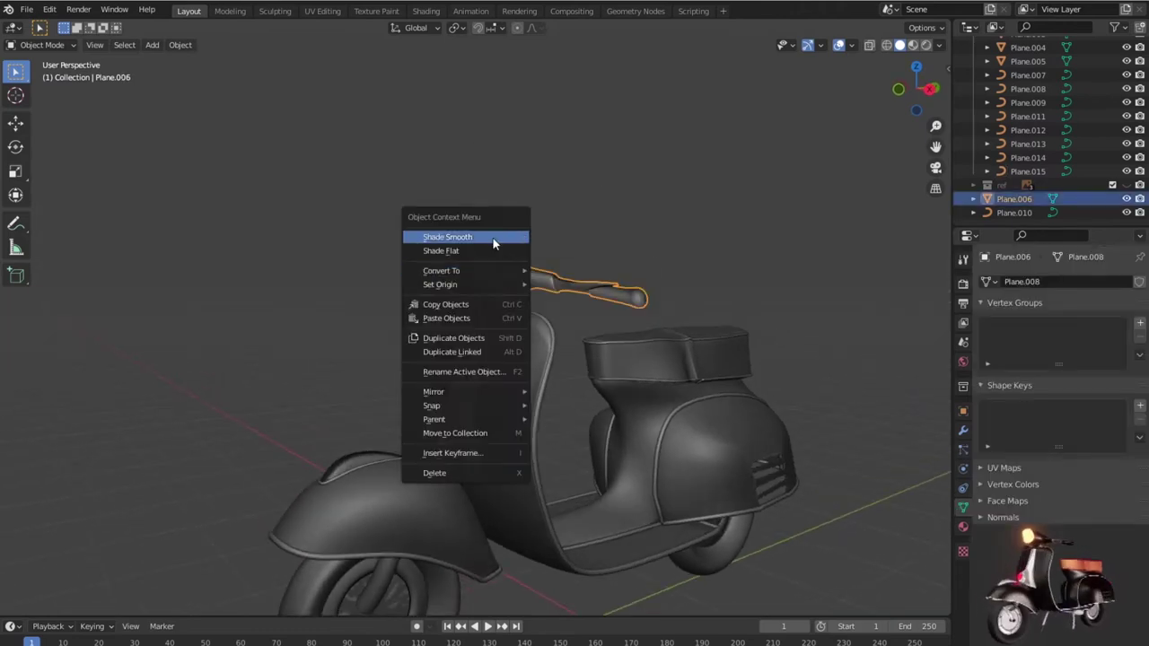
pyautogui.click(493, 238)
pyautogui.moveTo(639, 242); pyautogui.dragTo(655, 251)
# Step: Orbit and zoom onto the leg shield and select the round knob Cylinder.002
pyautogui.moveTo(699, 265)
pyautogui.mouseDown(button='middle')
pyautogui.moveTo(550, 314)
pyautogui.moveTo(385, 290)
pyautogui.moveTo(377, 251)
pyautogui.moveTo(653, 299)
pyautogui.moveTo(680, 280)
pyautogui.moveTo(483, 431)
pyautogui.mouseUp(button='middle')
pyautogui.scroll(-5, 653, 296)
pyautogui.scroll(5, 467, 444)
pyautogui.scroll(1, 475, 404)
pyautogui.scroll(2, 520, 382)
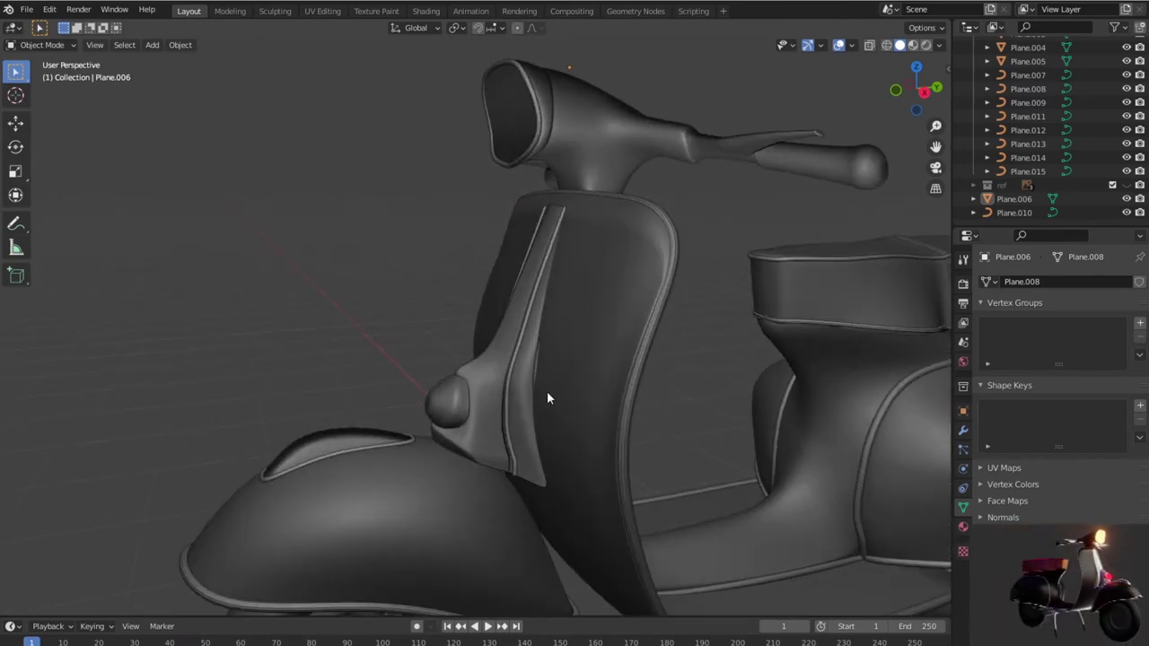
pyautogui.scroll(2, 557, 395)
pyautogui.keyDown('shift'); pyautogui.moveTo(548, 391); pyautogui.dragTo(637, 423, button='middle'); pyautogui.keyUp('shift')
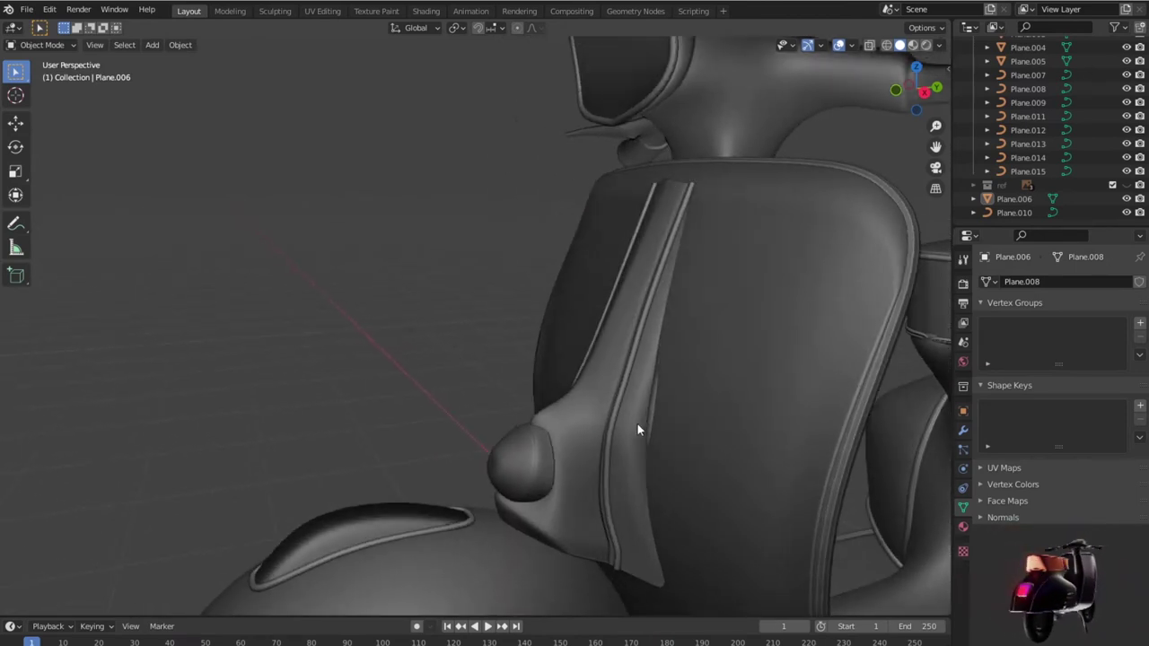
pyautogui.scroll(1, 637, 424)
pyautogui.scroll(1, 620, 449)
pyautogui.click(561, 517)
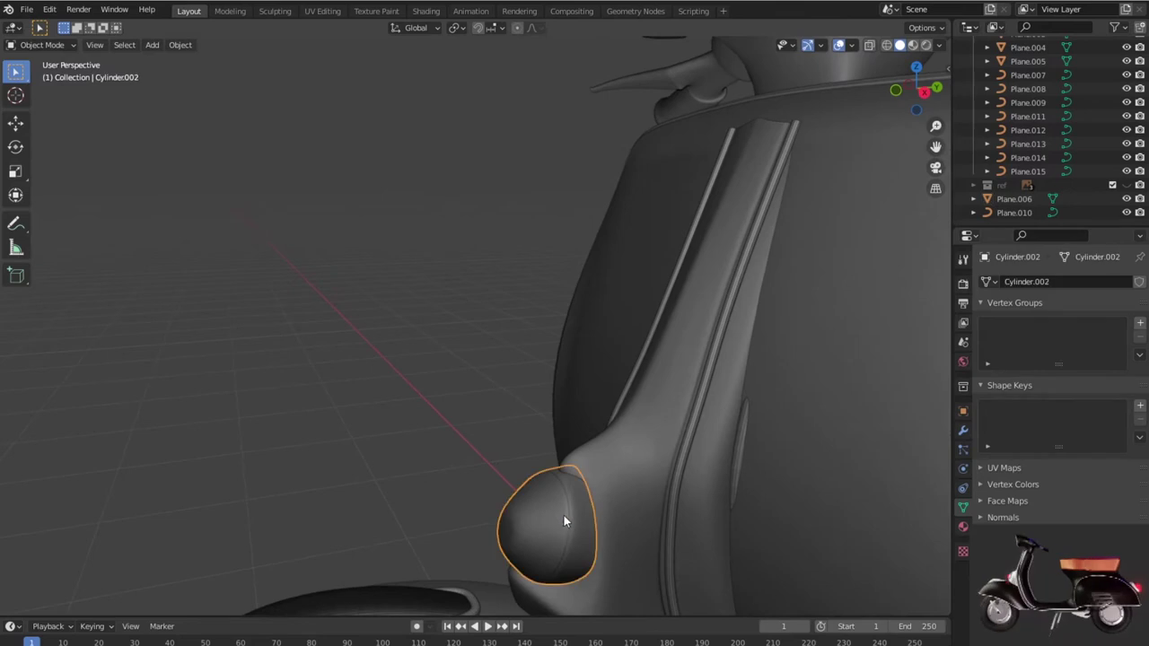
# Step: Add a level-3 Subdivision modifier to the knob with Ctrl+3 and apply it
pyautogui.scroll(-2, 565, 509)
pyautogui.scroll(-1, 552, 489)
pyautogui.scroll(1, 543, 472)
pyautogui.press('Tab')
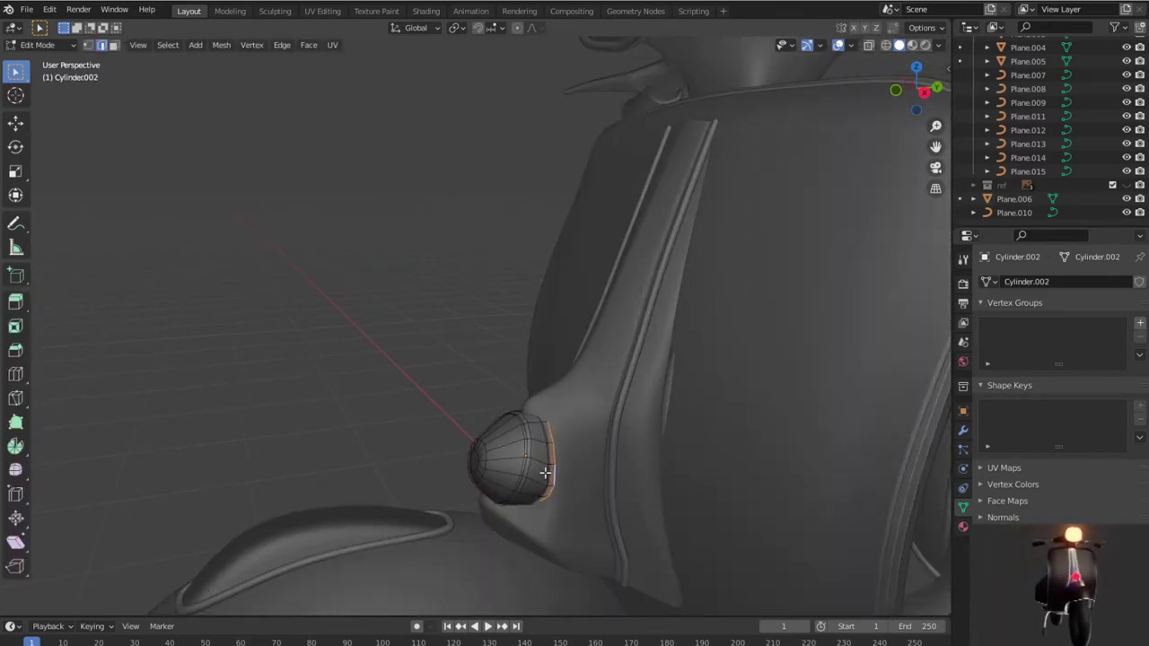
pyautogui.scroll(2, 548, 471)
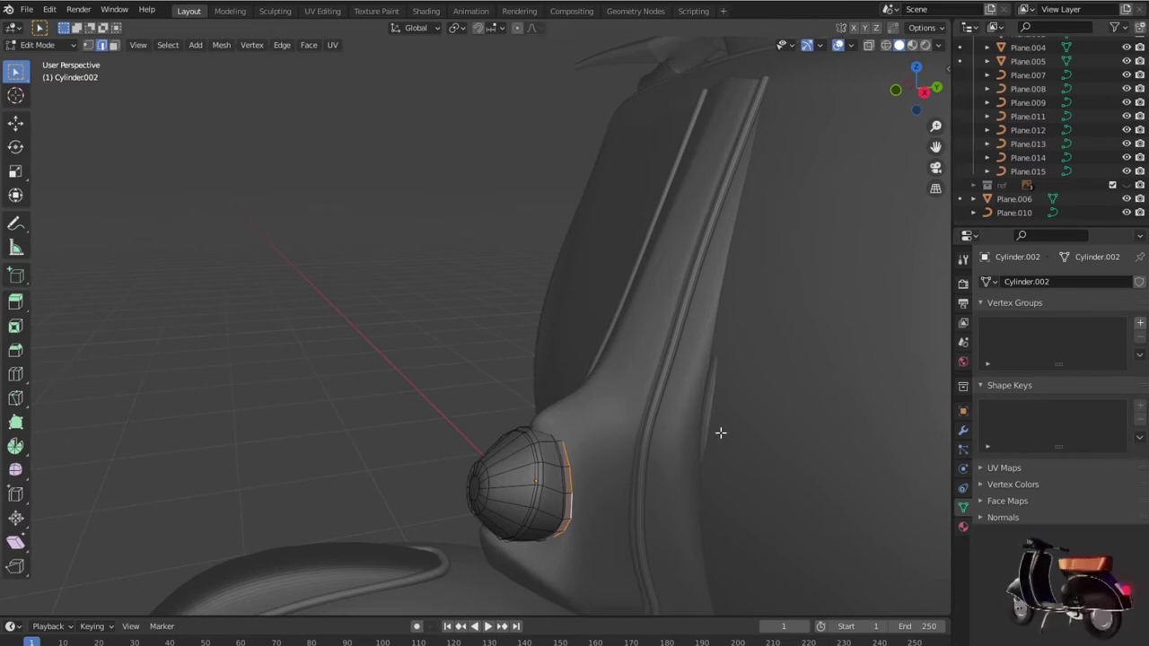
pyautogui.press('Tab')
pyautogui.press('Tab')
pyautogui.hotkey('ctrl', '3')
pyautogui.press('Tab')
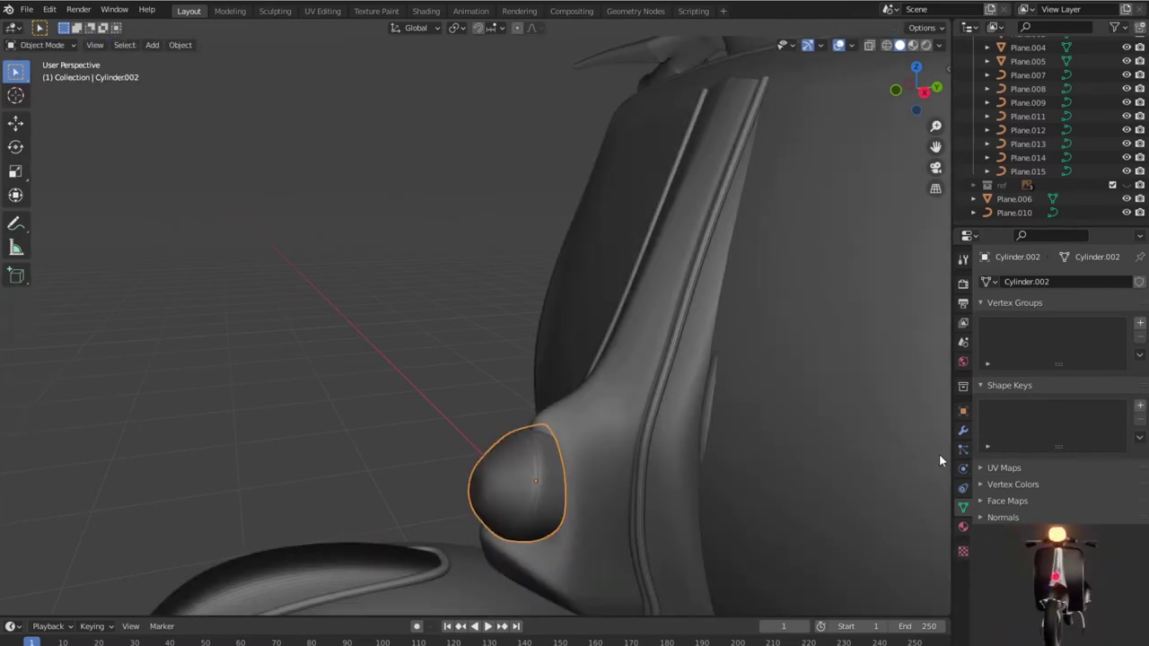
pyautogui.click(963, 431)
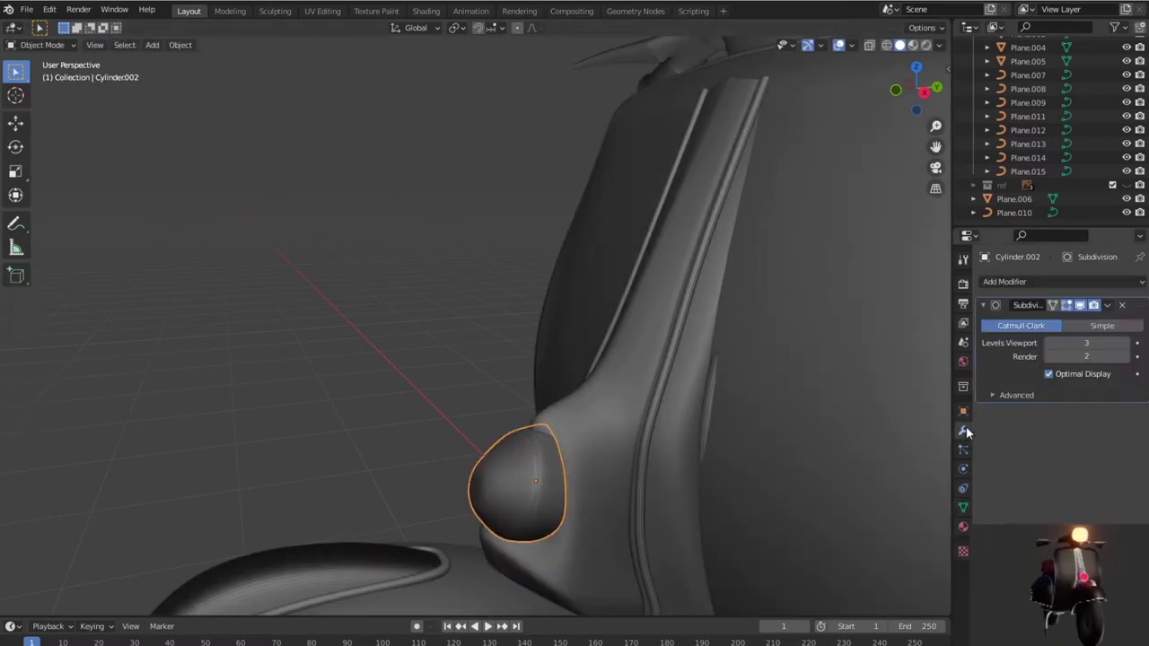
pyautogui.click(1107, 307)
pyautogui.click(1047, 321)
# Step: Inspect the knob's subdivided mesh, toggling between Edit and Object Mode
pyautogui.press('Tab')
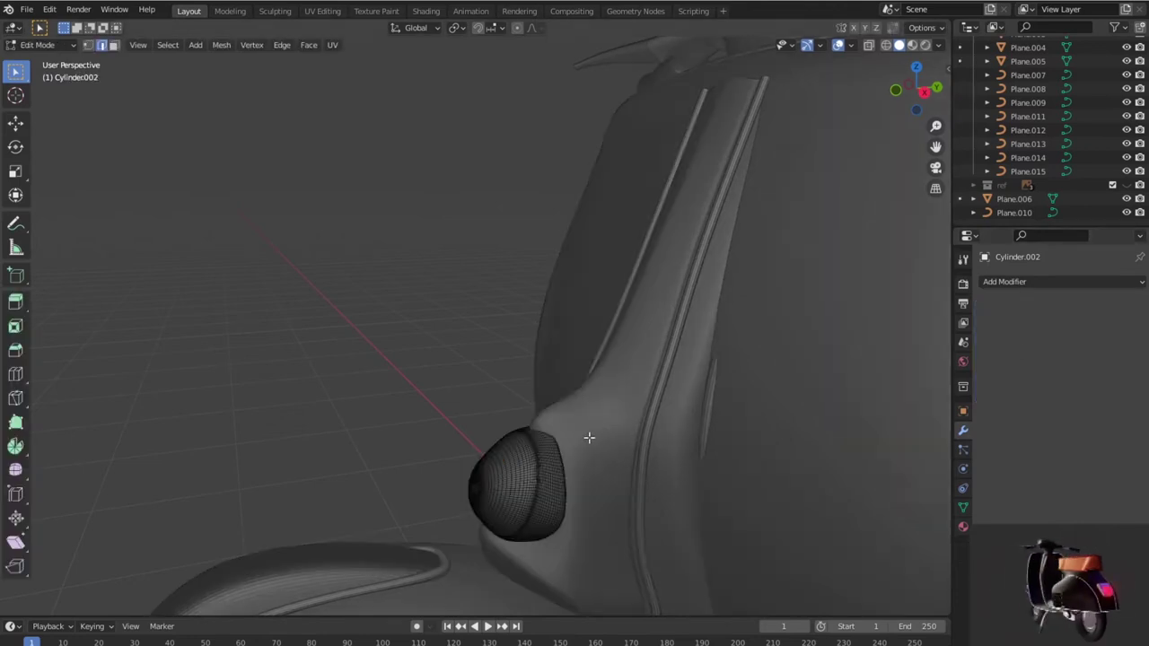
pyautogui.scroll(3, 526, 482)
pyautogui.scroll(3, 531, 485)
pyautogui.scroll(-3, 532, 485)
pyautogui.press('Tab')
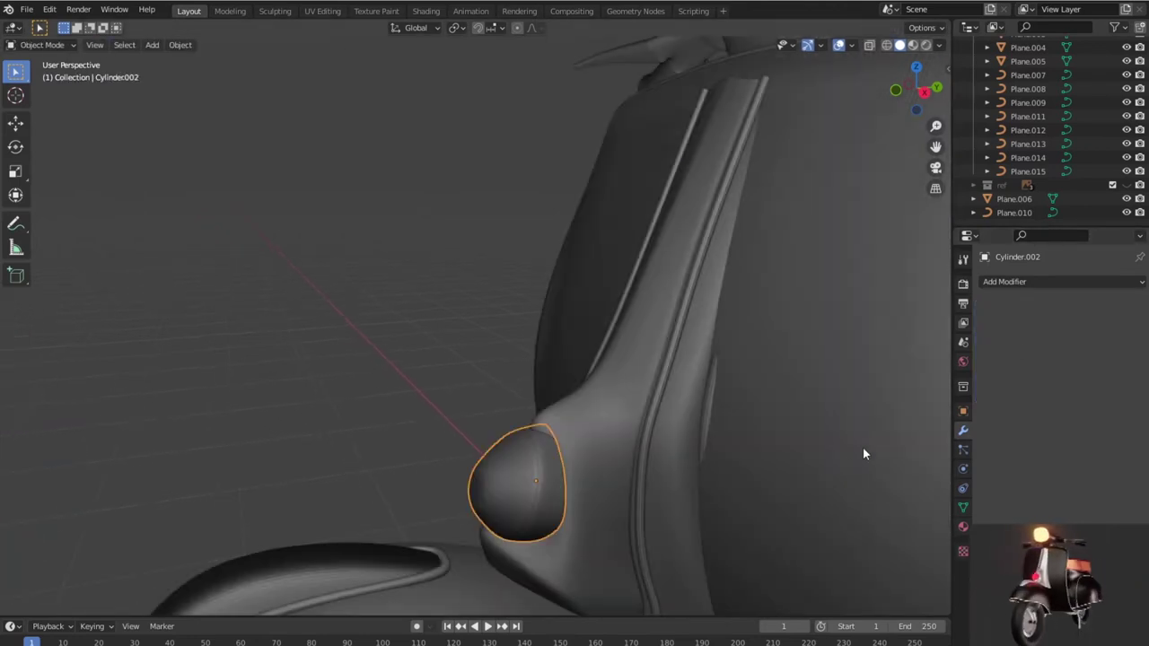
pyautogui.press('Tab')
pyautogui.press('Tab')
pyautogui.press('Tab')
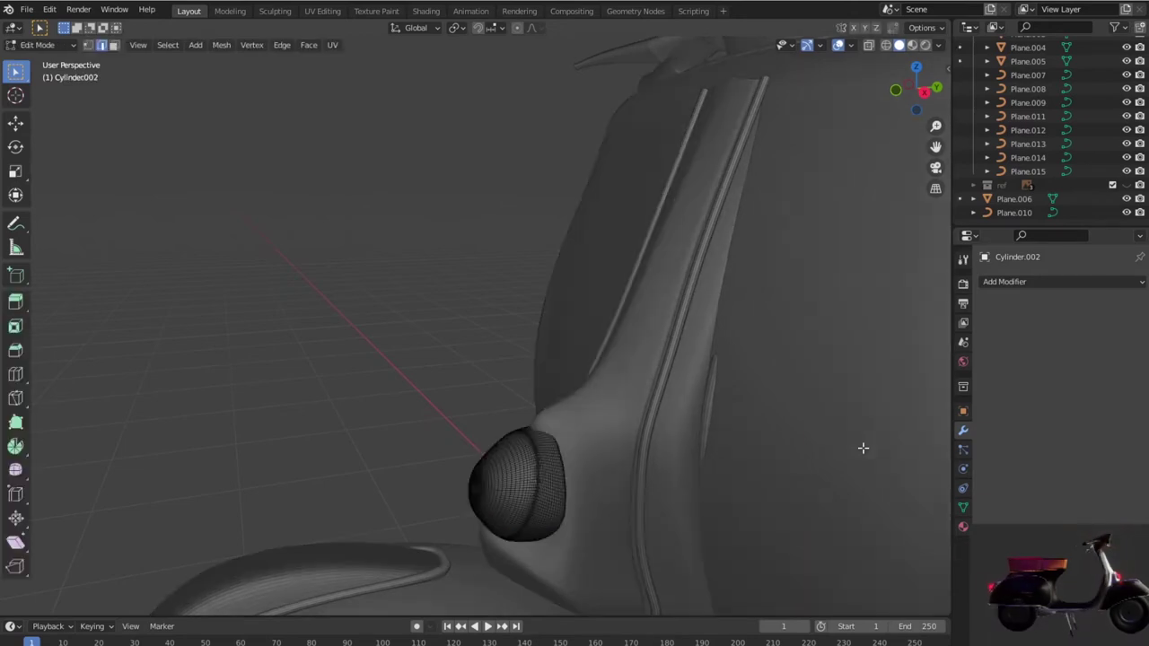
pyautogui.press('Tab')
# Step: Add a second Subdivision modifier with viewport level 2 and apply it to the knob
pyautogui.hotkey('ctrl', '3')
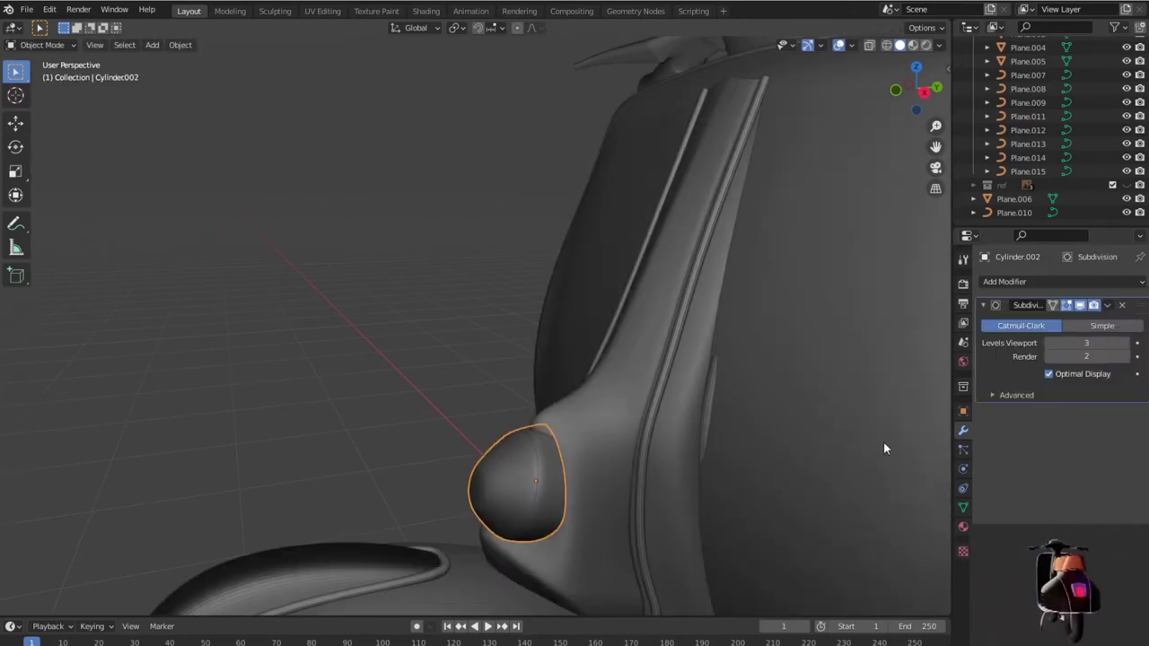
pyautogui.click(1047, 347)
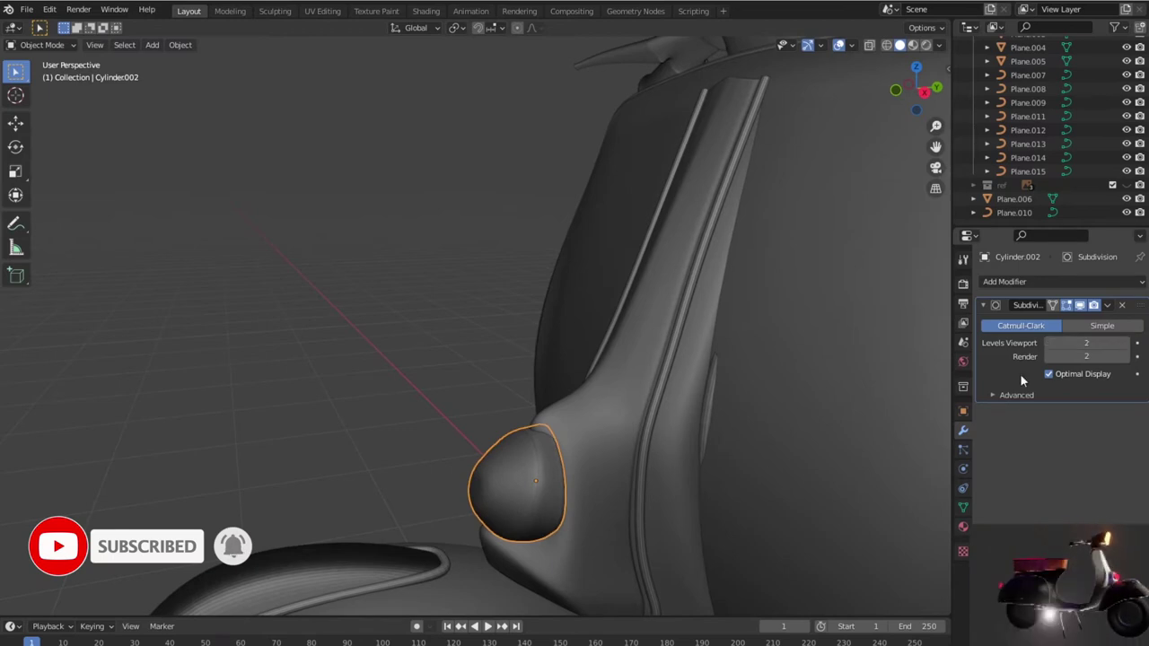
pyautogui.press('Tab')
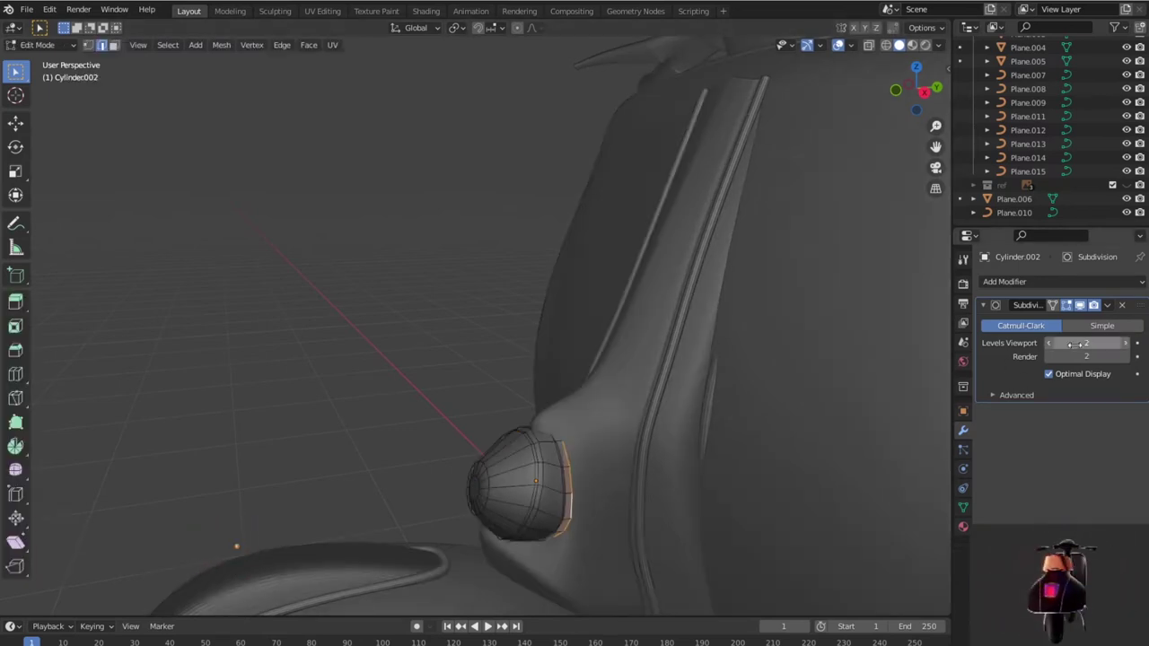
pyautogui.click(1109, 306)
pyautogui.press('Tab')
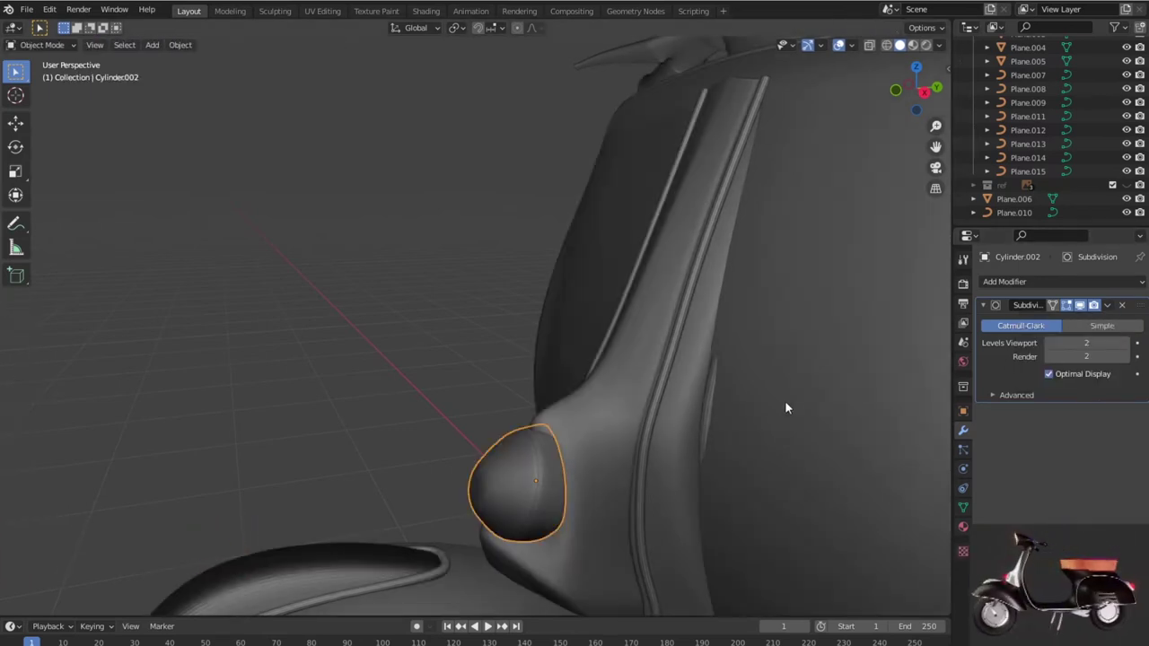
pyautogui.click(1108, 306)
pyautogui.click(1047, 321)
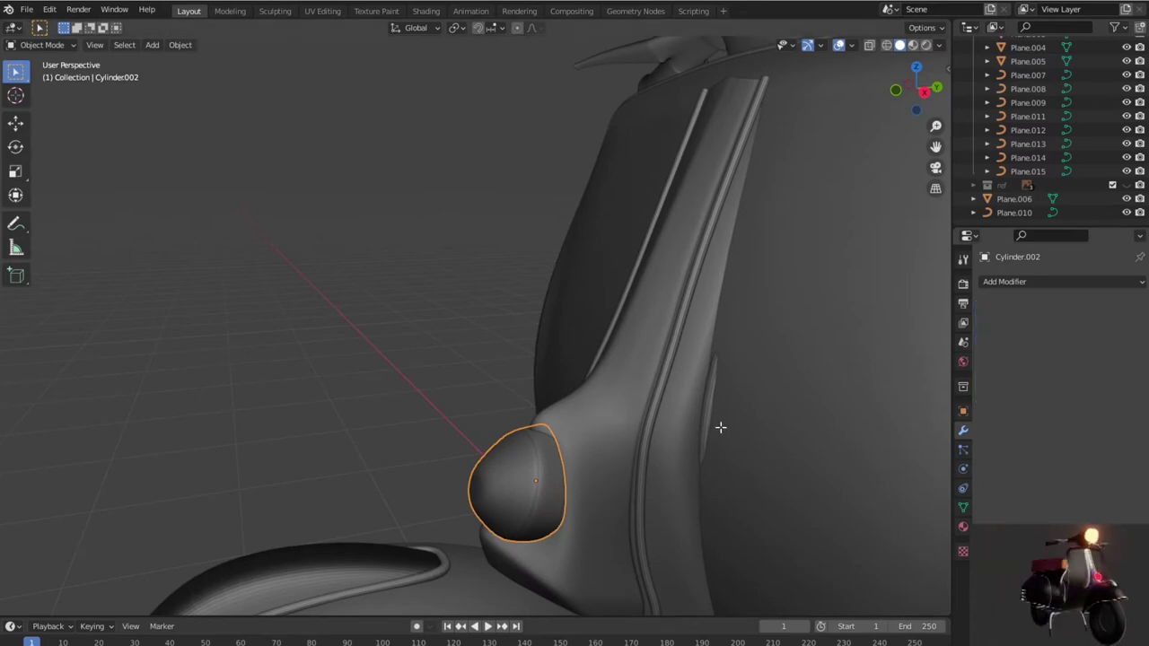
# Step: Separate a vertical edge loop of the knob into new object Cylinder.009 and select it
pyautogui.press('Tab')
pyautogui.scroll(2, 610, 479)
pyautogui.scroll(2, 576, 484)
pyautogui.moveTo(576, 485)
pyautogui.mouseDown(button='middle')
pyautogui.moveTo(557, 449)
pyautogui.moveTo(566, 438)
pyautogui.mouseUp(button='middle')
pyautogui.scroll(2, 553, 431)
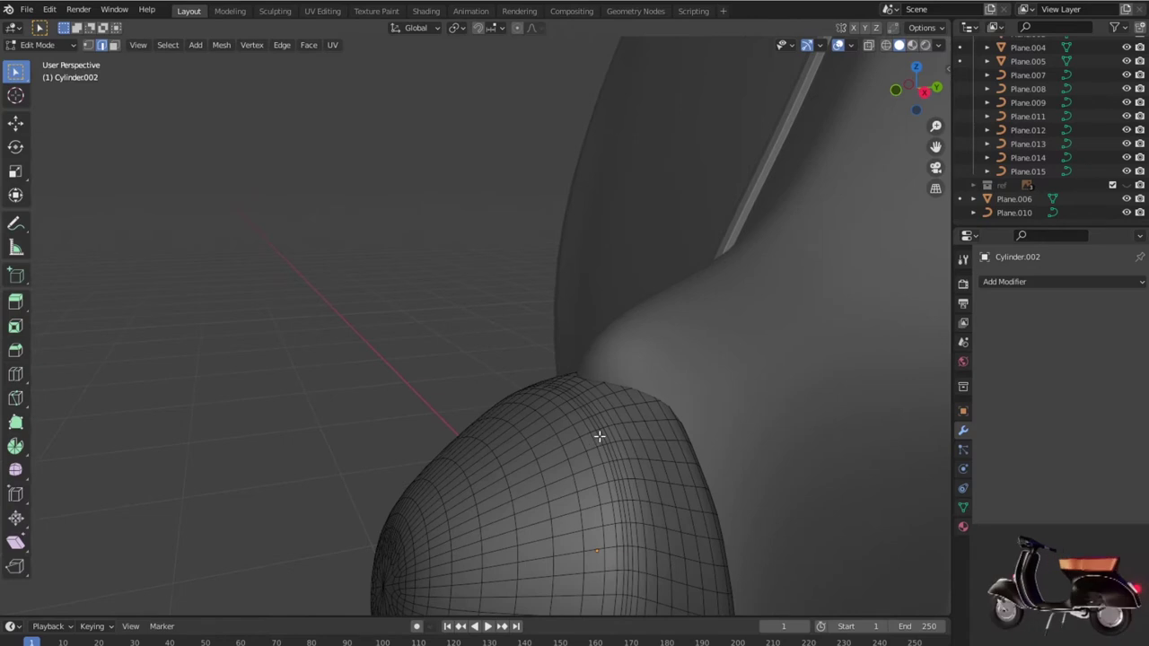
pyautogui.keyDown('alt'); pyautogui.click(601, 446); pyautogui.keyUp('alt')
pyautogui.scroll(-3, 621, 470)
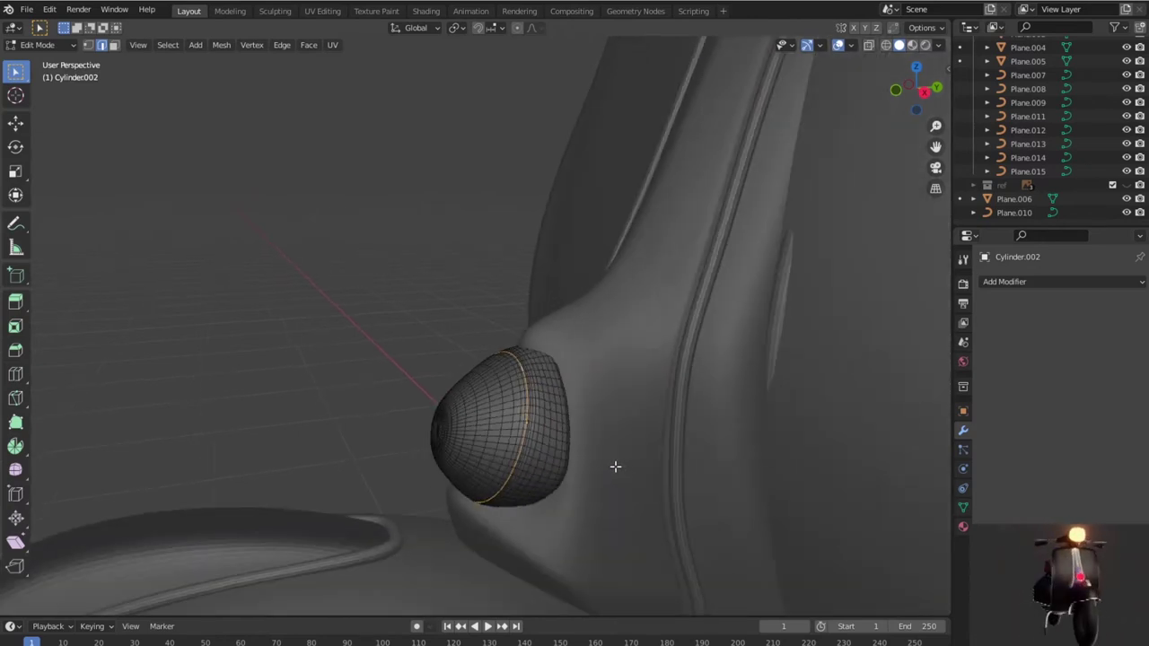
pyautogui.press('q')
pyautogui.click(615, 467)
pyautogui.press('Tab')
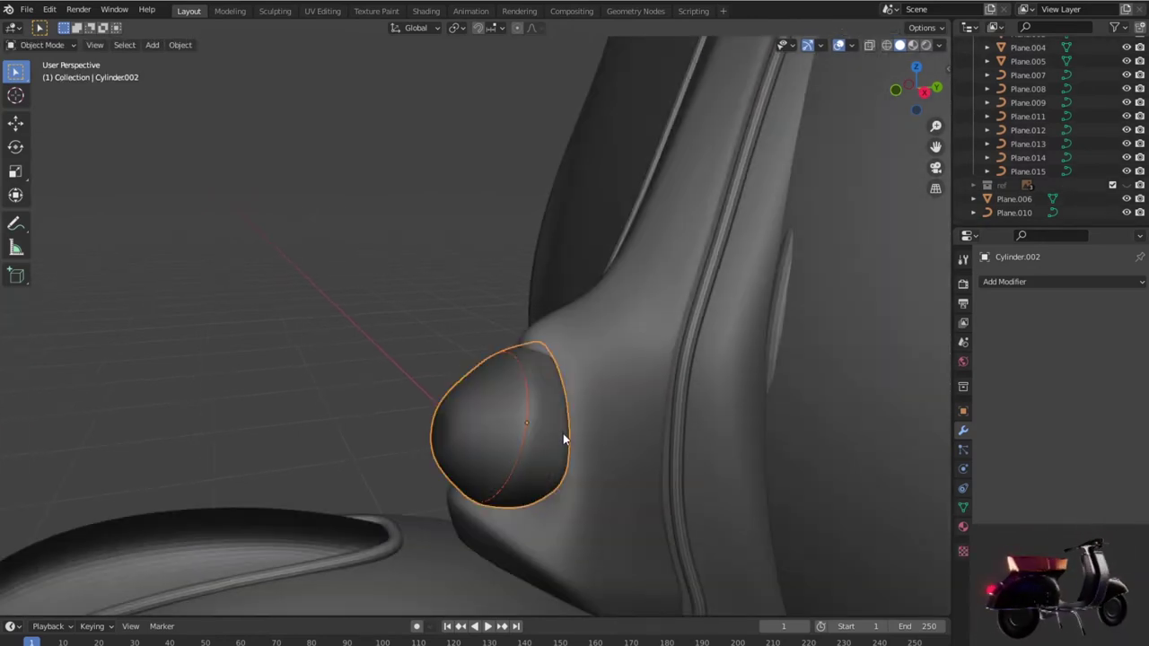
pyautogui.click(527, 403)
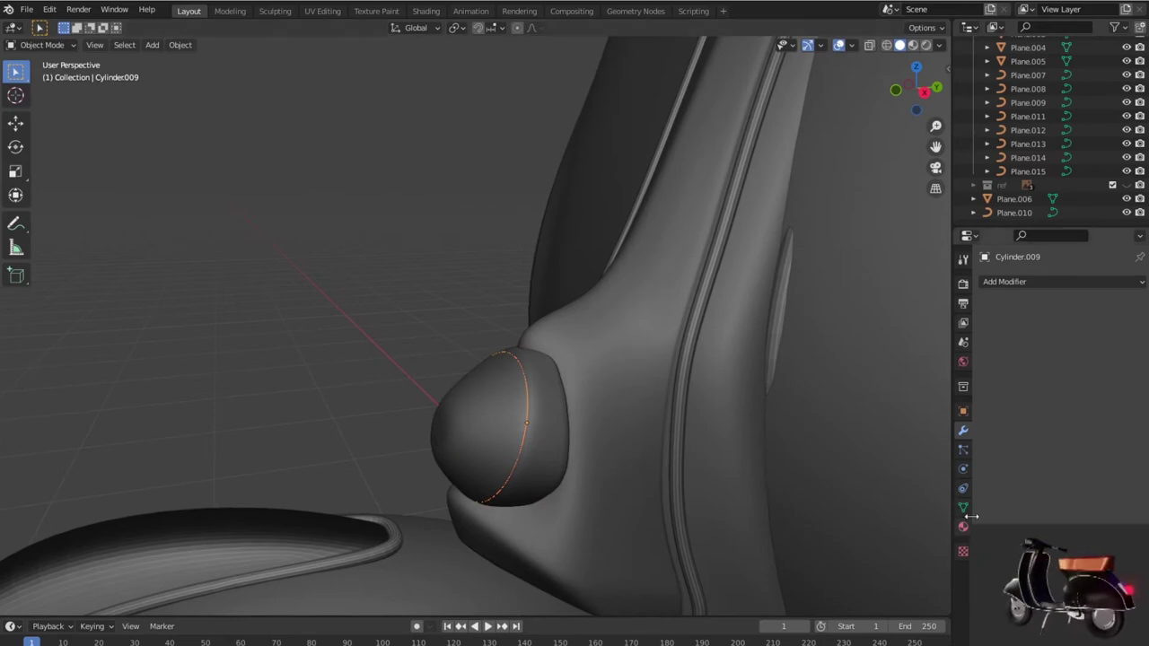
pyautogui.rightClick(507, 425)
pyautogui.moveTo(444, 458)
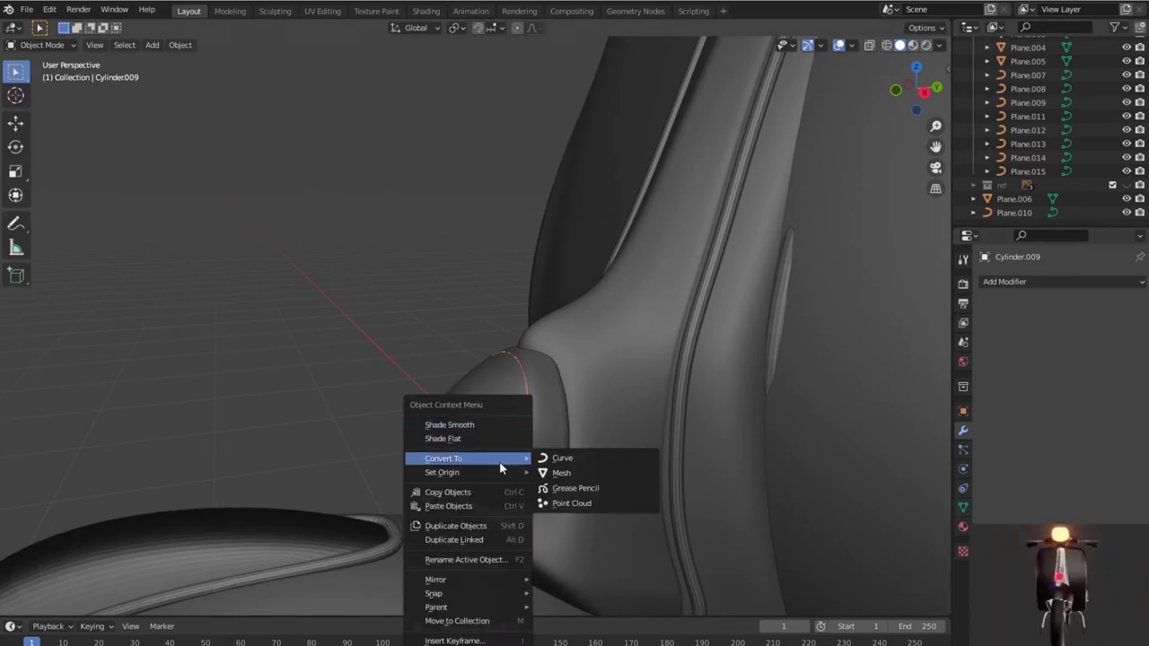
# Step: Convert Cylinder.009 to a curve with a 0.05 m bevel depth, then zoom out
pyautogui.click(561, 458)
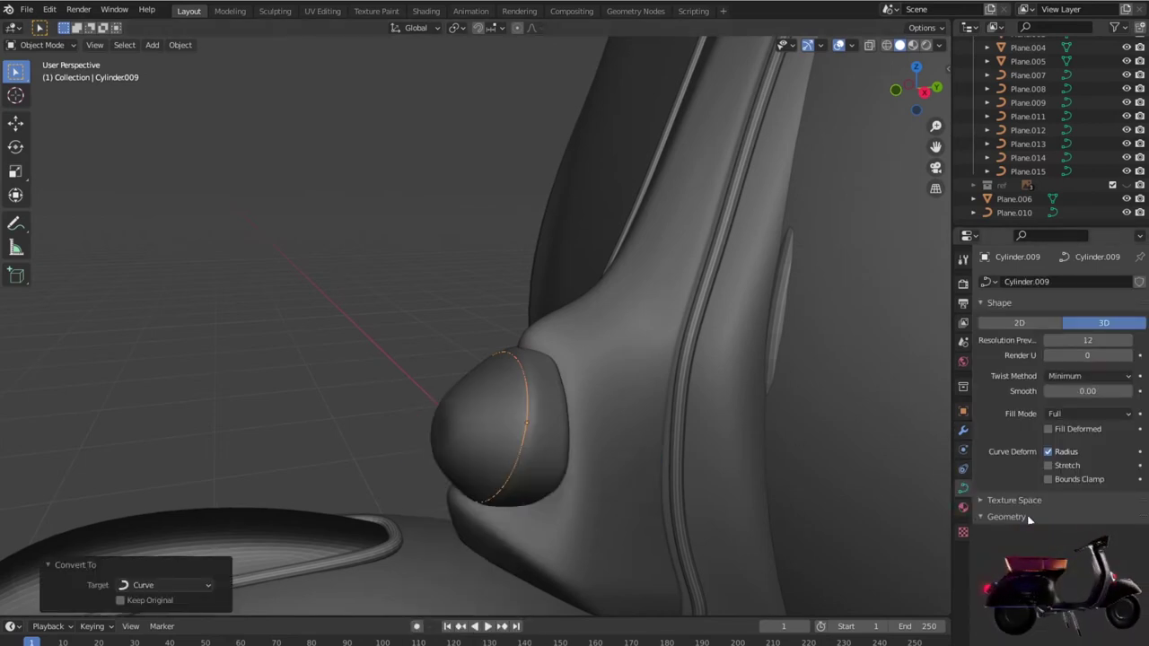
pyautogui.scroll(-5, 1029, 518)
pyautogui.moveTo(1087, 491)
pyautogui.mouseDown()
pyautogui.moveTo(1112, 491)
pyautogui.moveTo(1059, 491)
pyautogui.mouseUp()
pyautogui.click(333, 336)
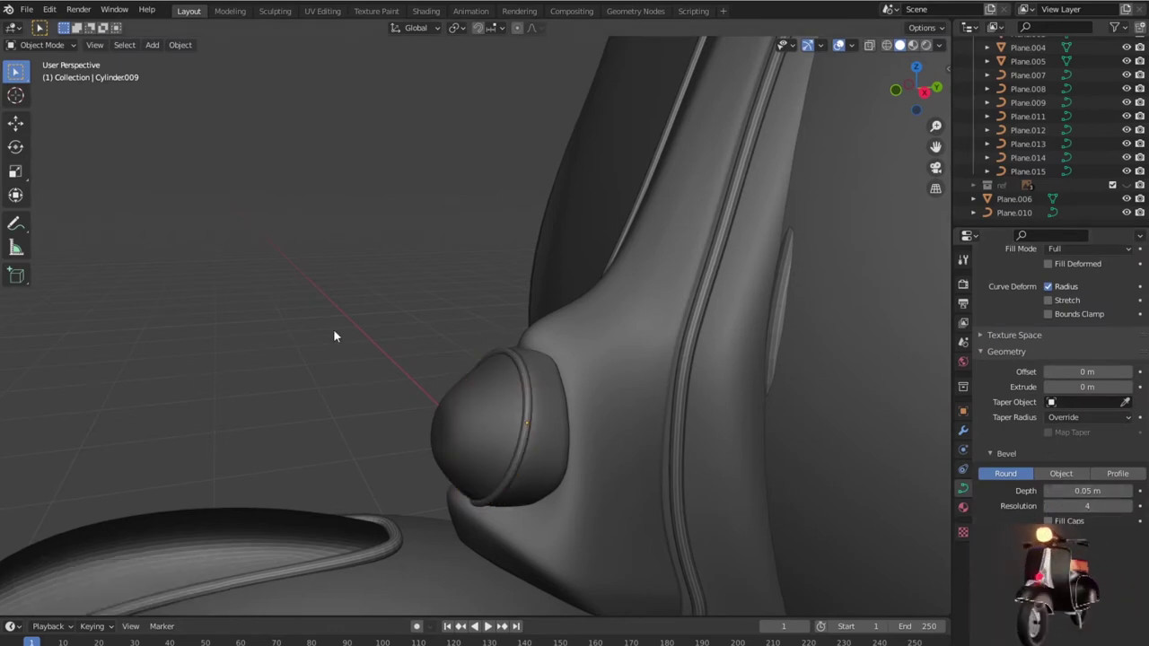
pyautogui.scroll(-3, 333, 336)
pyautogui.moveTo(334, 331)
pyautogui.mouseDown(button='middle')
pyautogui.moveTo(561, 331)
pyautogui.moveTo(364, 344)
pyautogui.moveTo(571, 331)
pyautogui.mouseUp(button='middle')
pyautogui.scroll(-4, 364, 344)
pyautogui.scroll(-2, 570, 331)
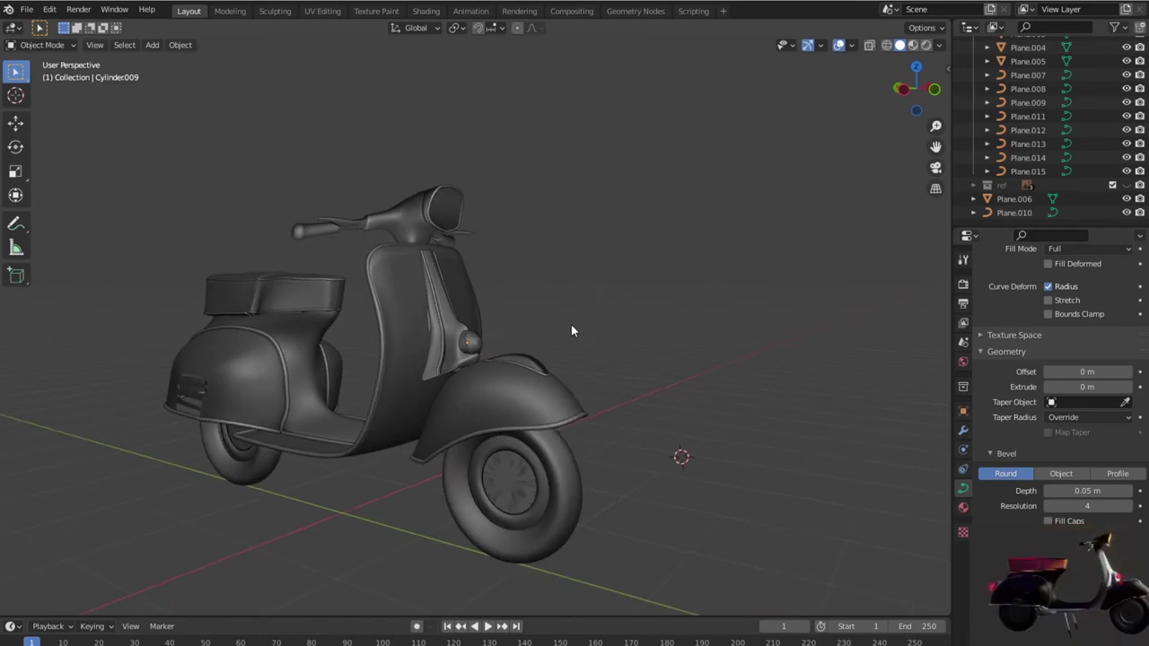
# Step: Orbit around the scooter and settle on the Right Orthographic view
pyautogui.scroll(-2, 571, 331)
pyautogui.moveTo(571, 329)
pyautogui.mouseDown(button='middle')
pyautogui.moveTo(361, 351)
pyautogui.moveTo(359, 341)
pyautogui.mouseUp(button='middle')
pyautogui.press('KP_1')
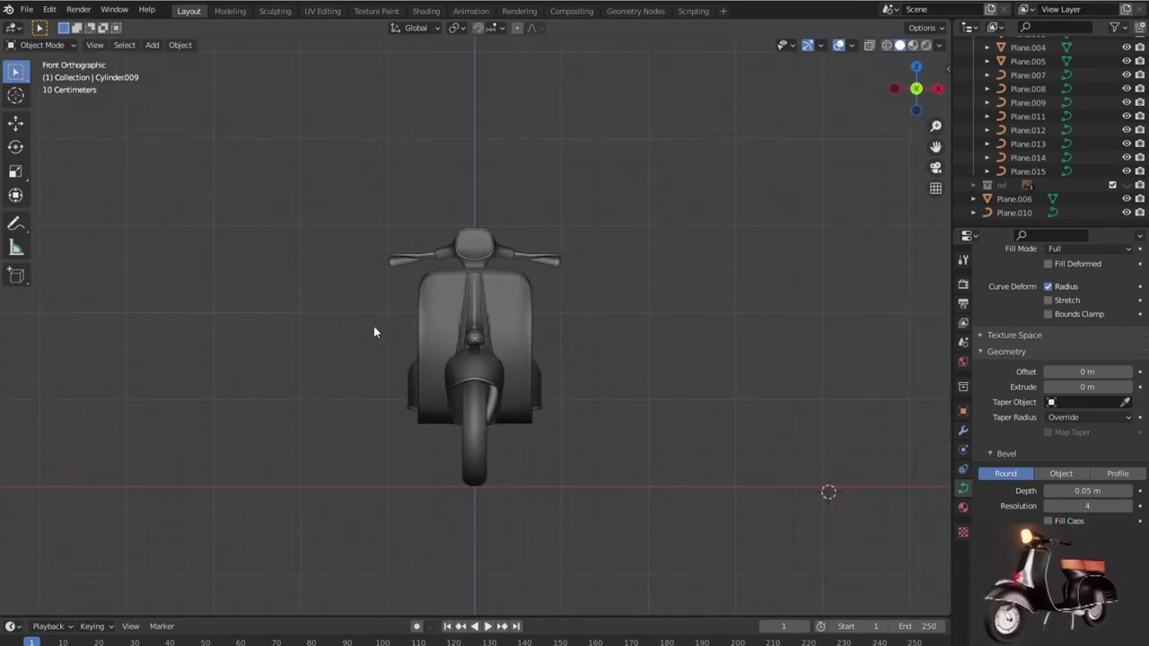
pyautogui.scroll(2, 552, 376)
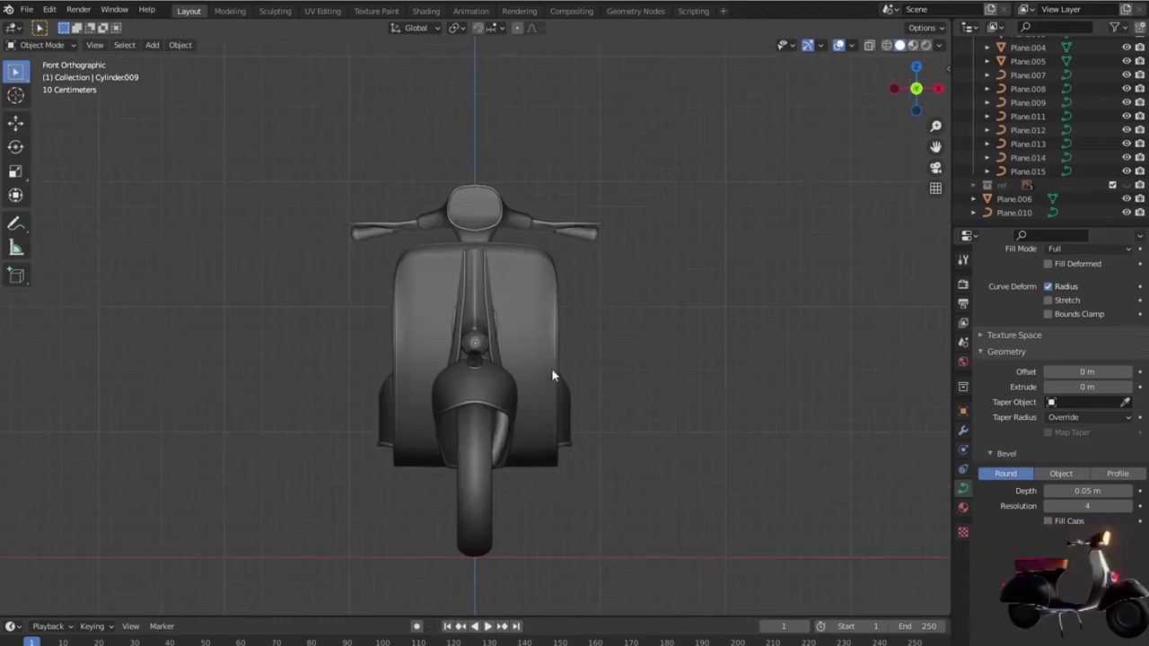
pyautogui.press('KP_8')
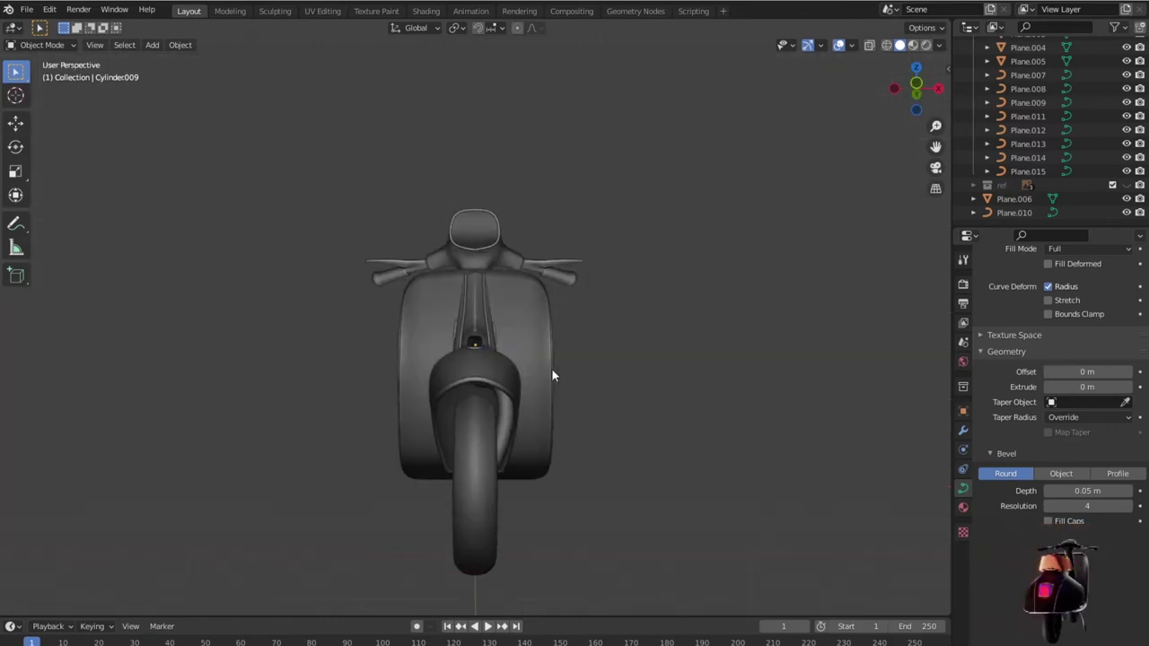
pyautogui.press('KP_3')
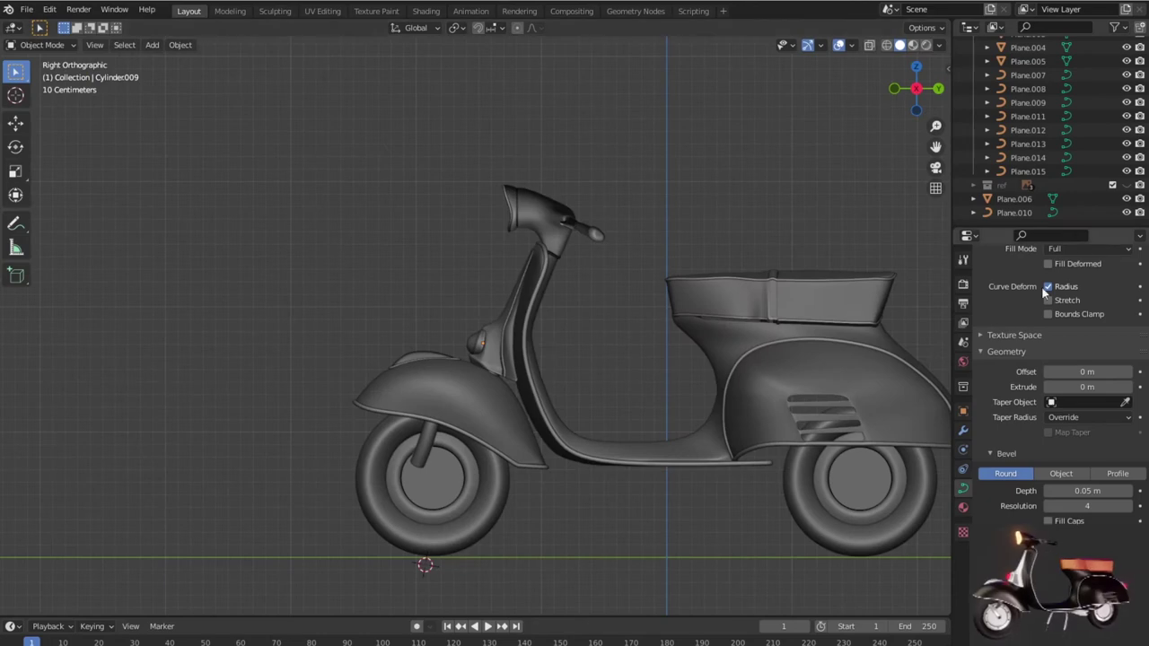
# Step: Unhide the side reference image and turn on X-ray so the model is see-through
pyautogui.click(1126, 185)
pyautogui.scroll(-3, 595, 378)
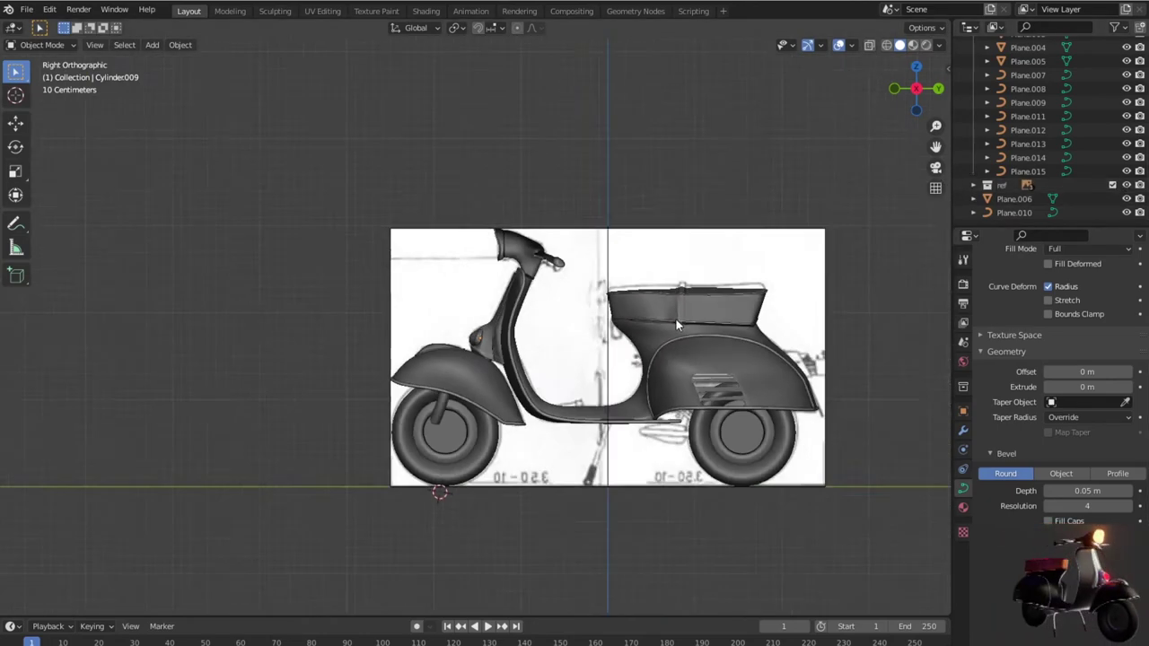
pyautogui.scroll(-2, 595, 378)
pyautogui.hotkey('alt', 'z')
# Step: Zoom and pan in on the front wheel hub against the reference outline
pyautogui.scroll(5, 534, 363)
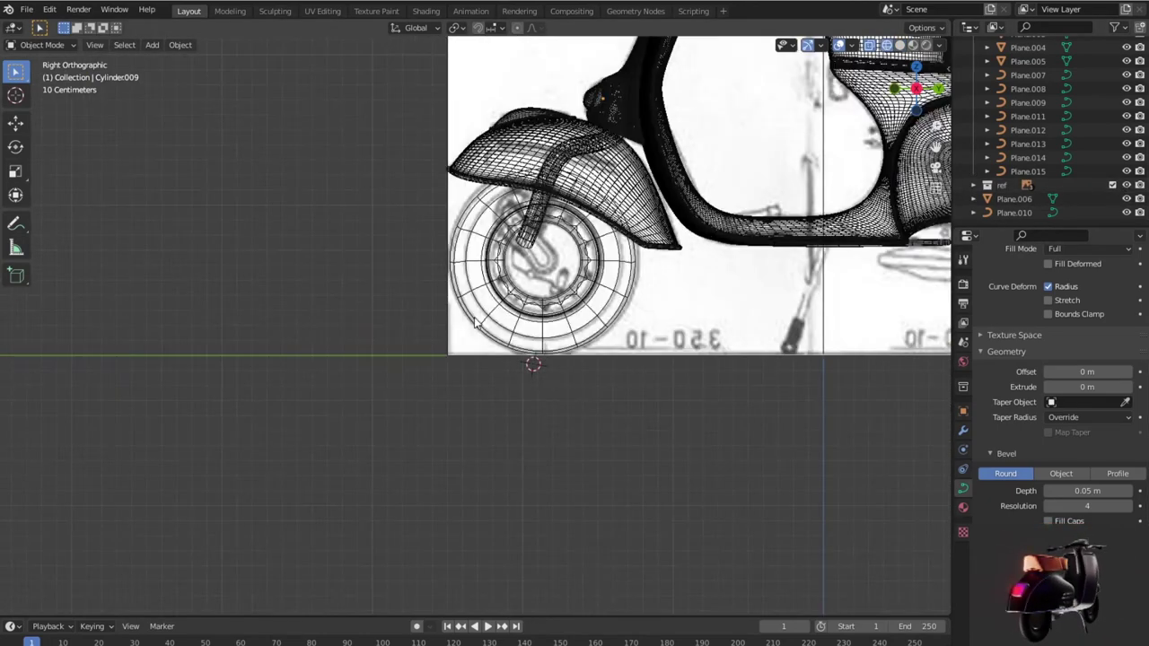
pyautogui.scroll(2, 537, 369)
pyautogui.scroll(1, 537, 369)
pyautogui.scroll(2, 517, 378)
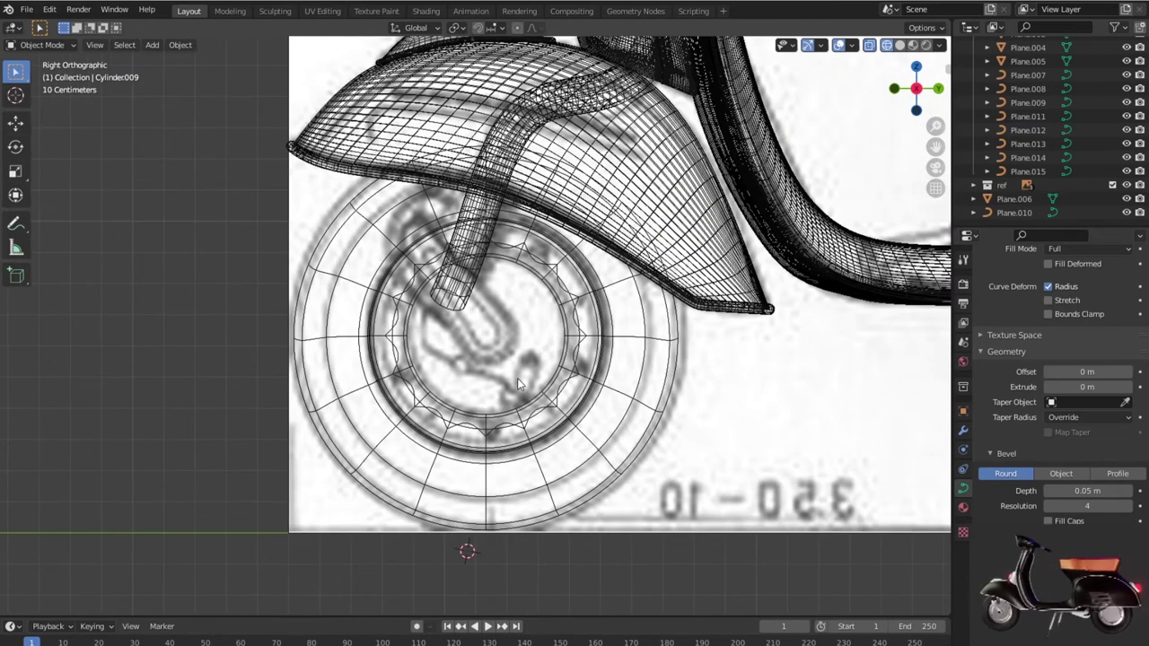
pyautogui.scroll(1, 517, 378)
pyautogui.scroll(1, 516, 384)
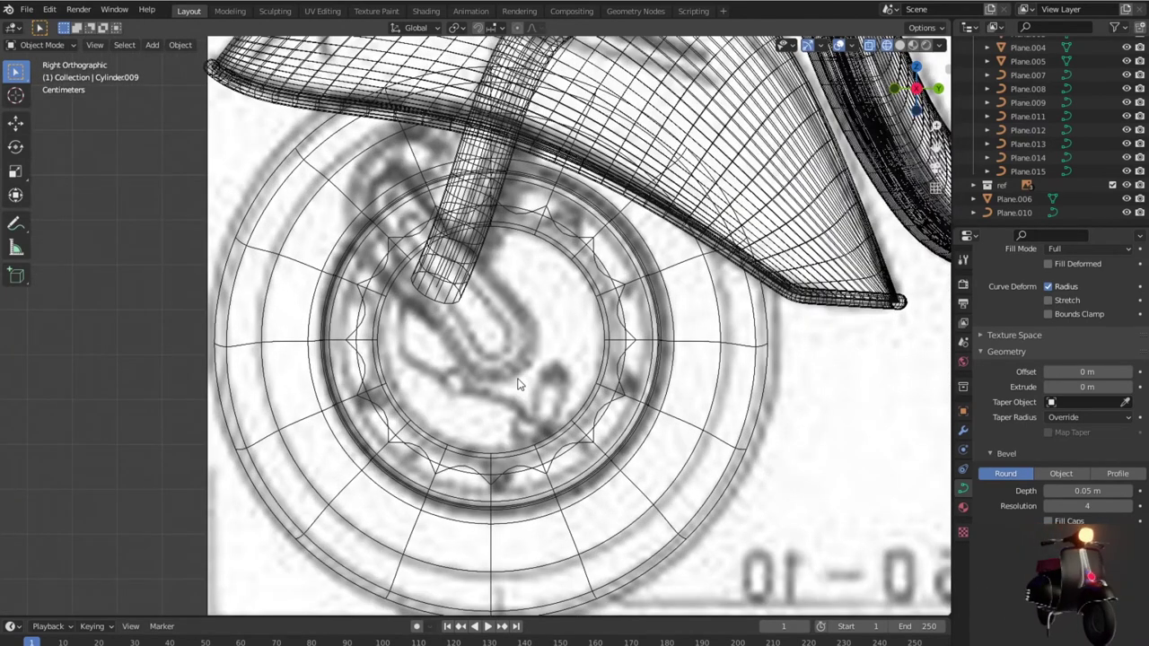
pyautogui.scroll(-2, 517, 384)
pyautogui.scroll(1, 531, 412)
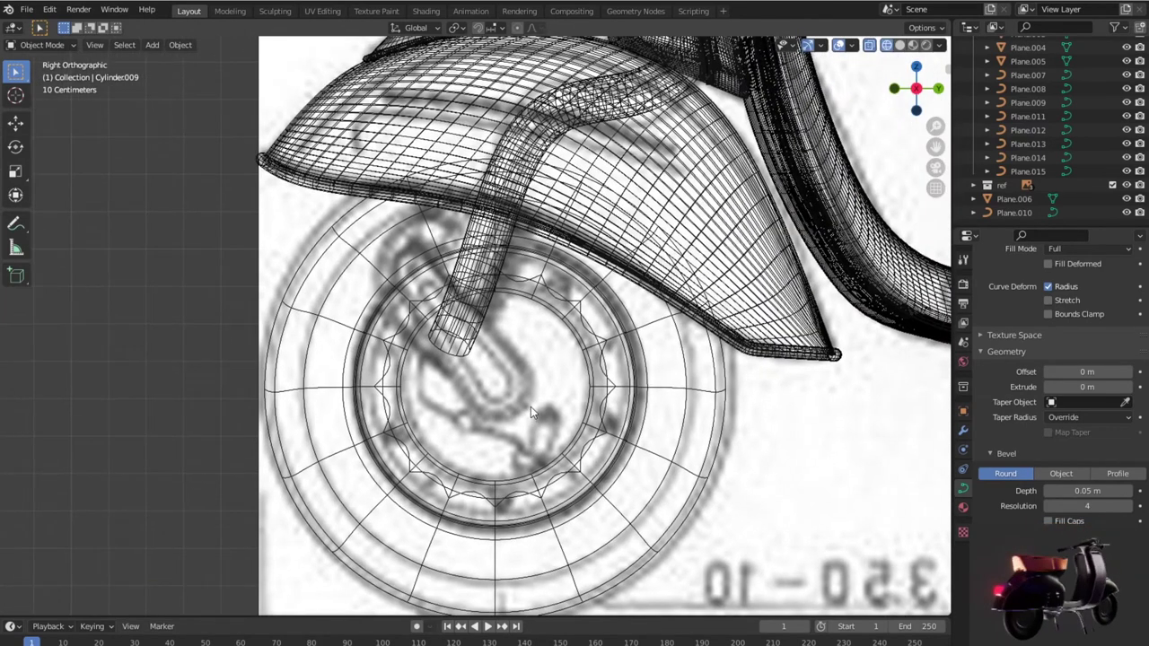
pyautogui.scroll(-2, 531, 405)
pyautogui.scroll(2, 530, 405)
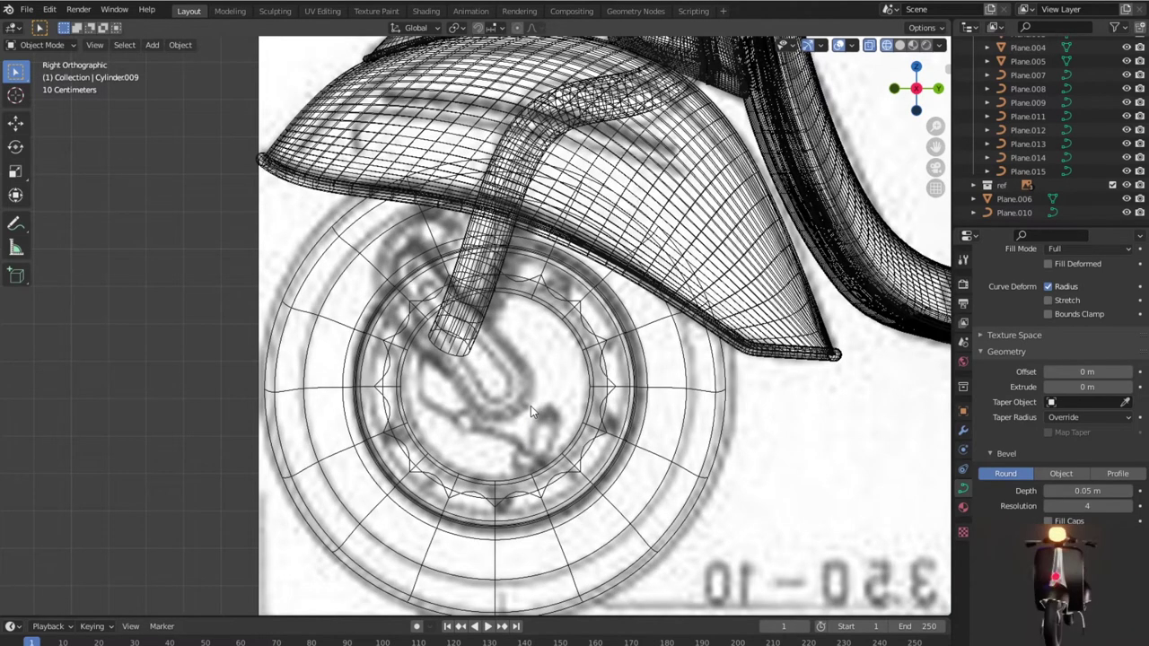
pyautogui.scroll(-4, 531, 406)
pyautogui.scroll(-1, 532, 408)
pyautogui.keyDown('shift'); pyautogui.moveTo(780, 406); pyautogui.dragTo(435, 433, button='middle'); pyautogui.keyUp('shift')
pyautogui.scroll(3, 567, 421)
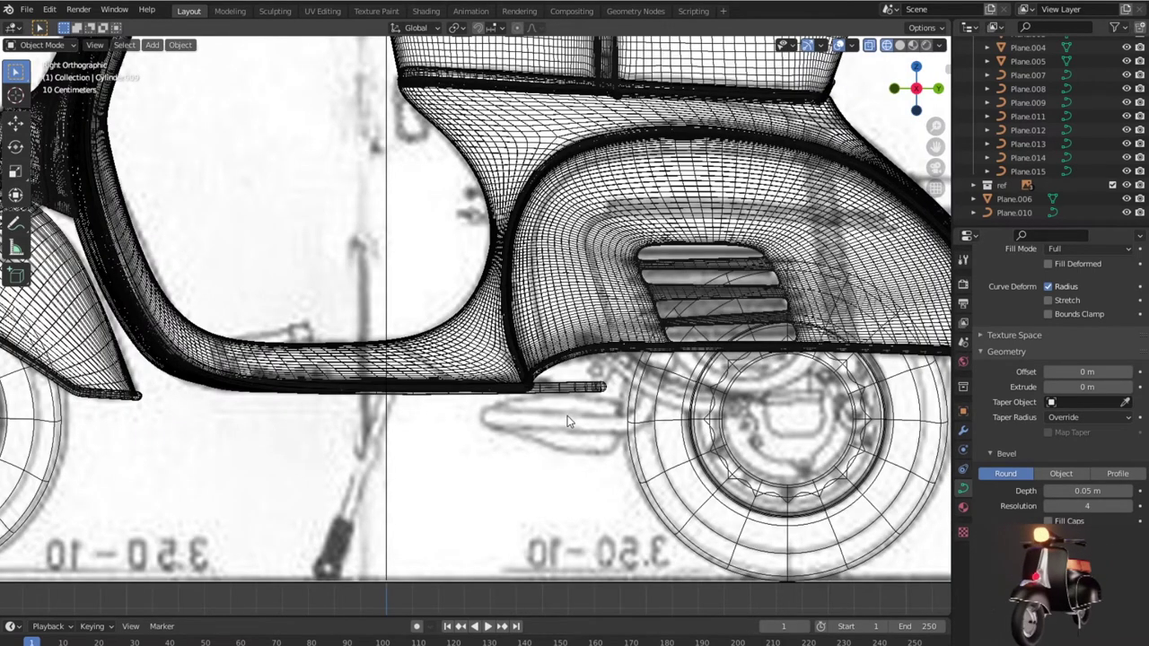
pyautogui.scroll(-3, 567, 421)
pyautogui.scroll(-2, 567, 421)
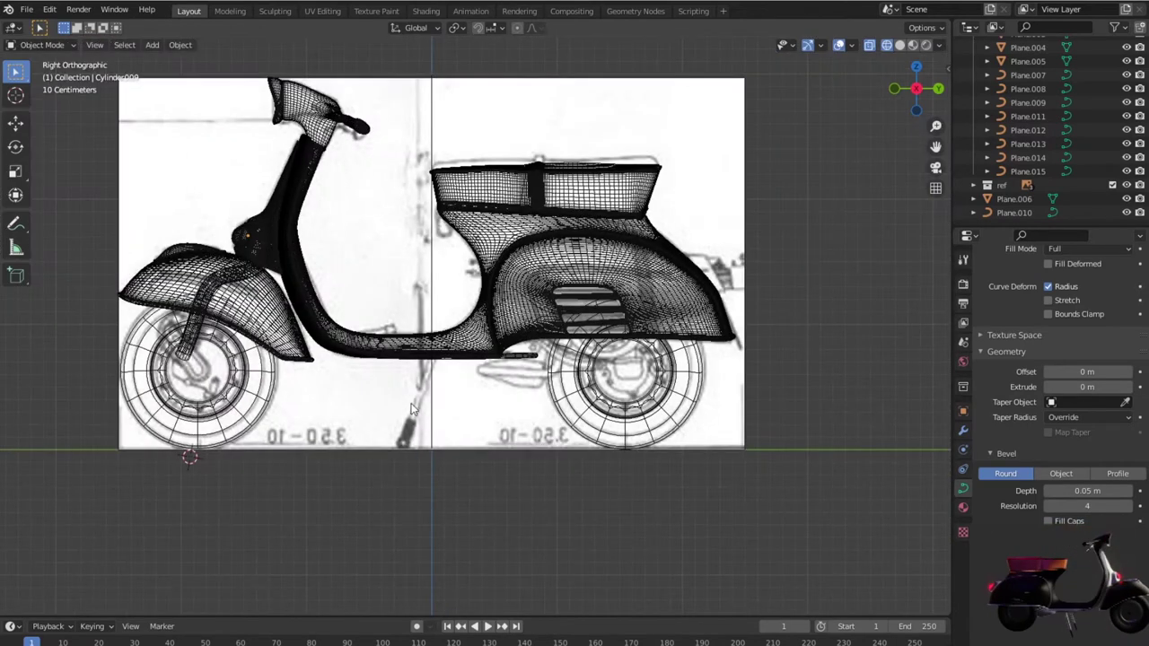
pyautogui.keyDown('shift'); pyautogui.moveTo(413, 406); pyautogui.dragTo(619, 355, button='middle'); pyautogui.keyUp('shift')
pyautogui.scroll(4, 430, 392)
pyautogui.scroll(1, 433, 395)
pyautogui.scroll(1, 458, 386)
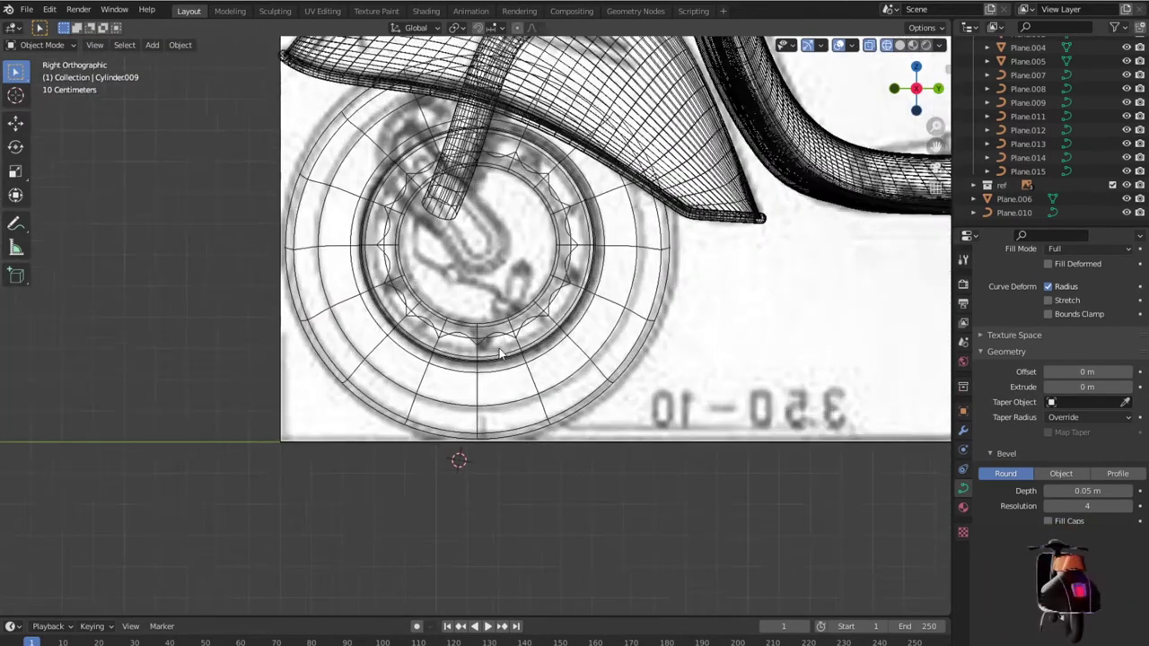
pyautogui.scroll(3, 496, 372)
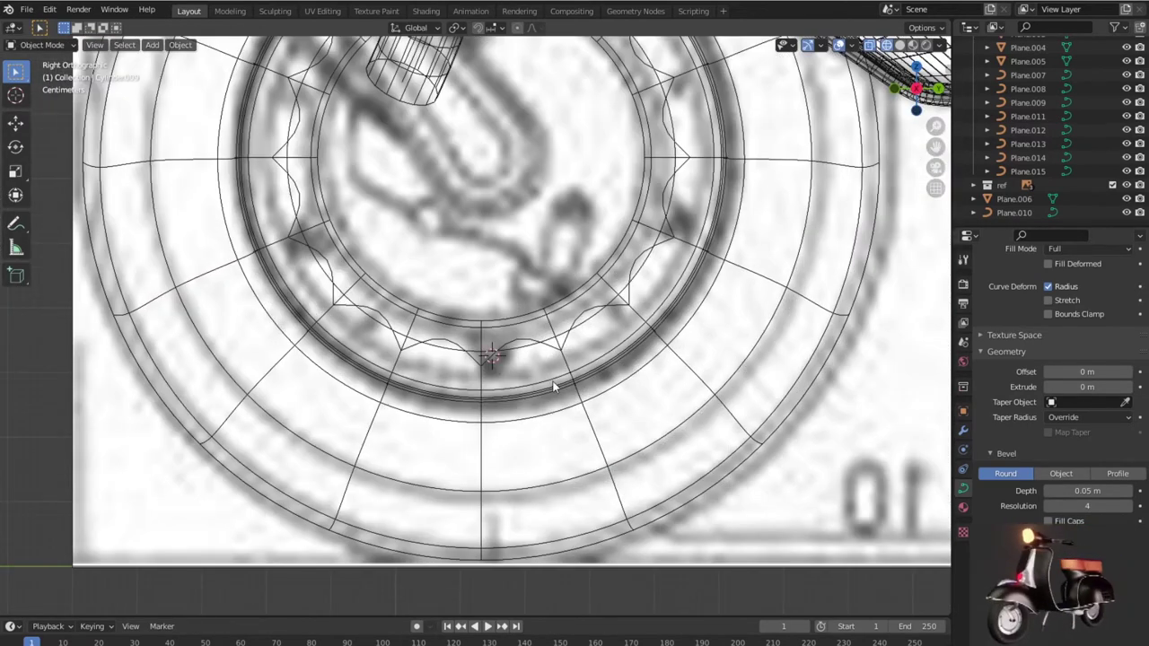
# Step: Add a cube at the hub's lowest bolt point and scale it to 0.026
pyautogui.hotkey('shift', 'a')
pyautogui.click(620, 395)
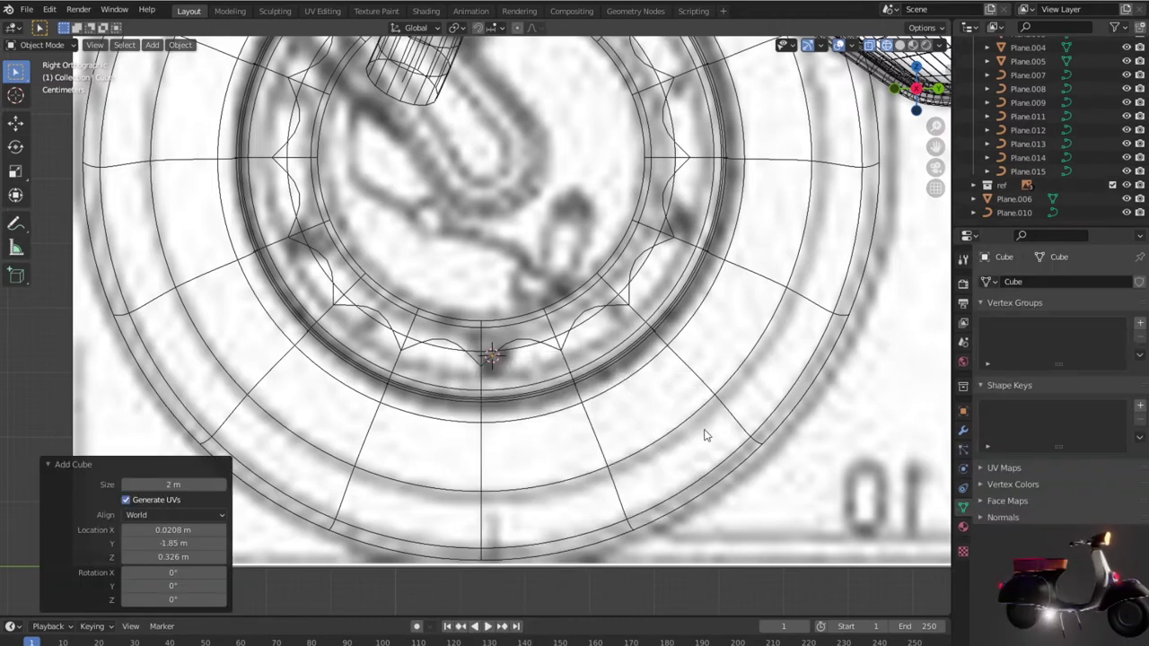
pyautogui.press('s')
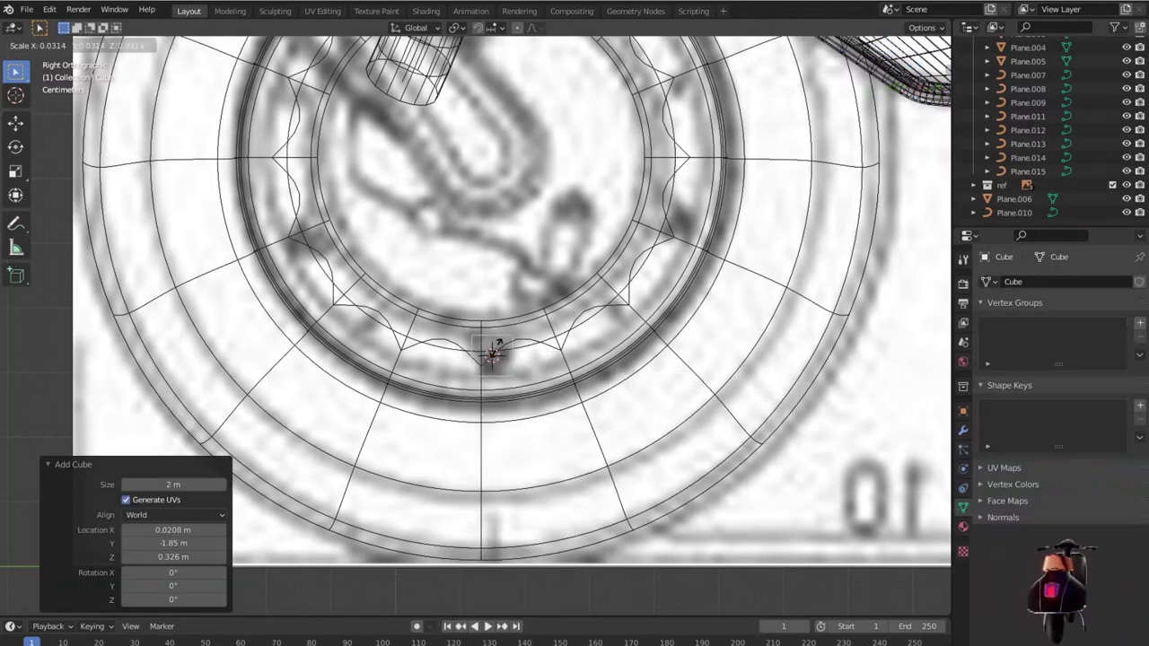
pyautogui.click(496, 345)
pyautogui.scroll(1, 497, 345)
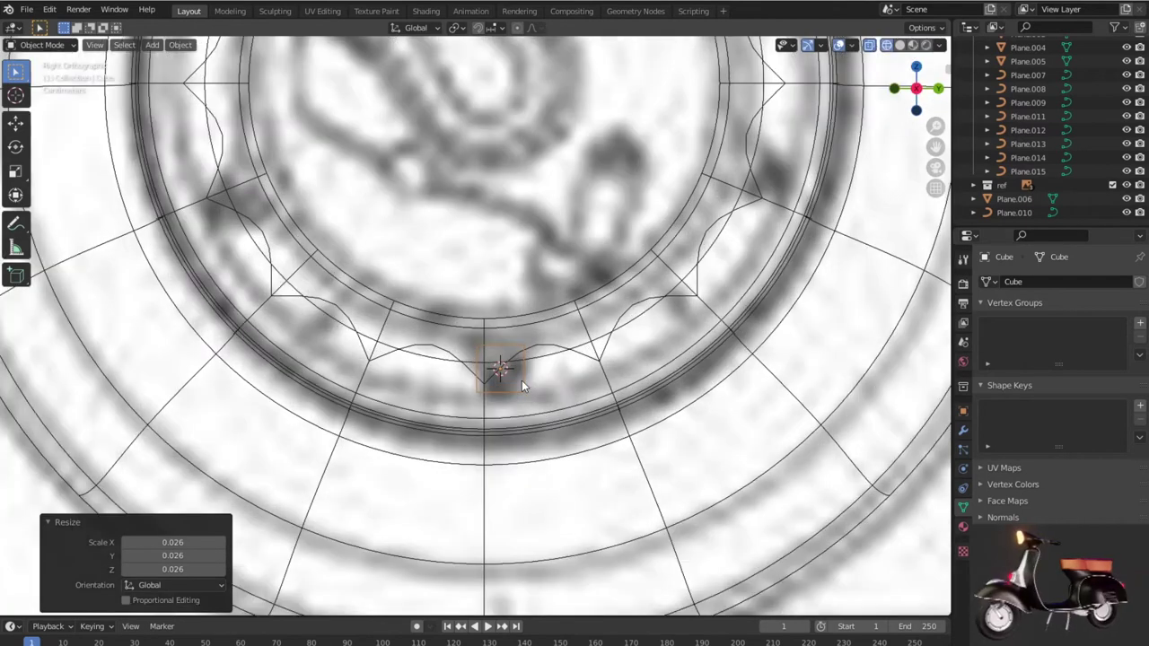
pyautogui.scroll(1, 557, 400)
pyautogui.scroll(2, 472, 328)
pyautogui.scroll(1, 477, 337)
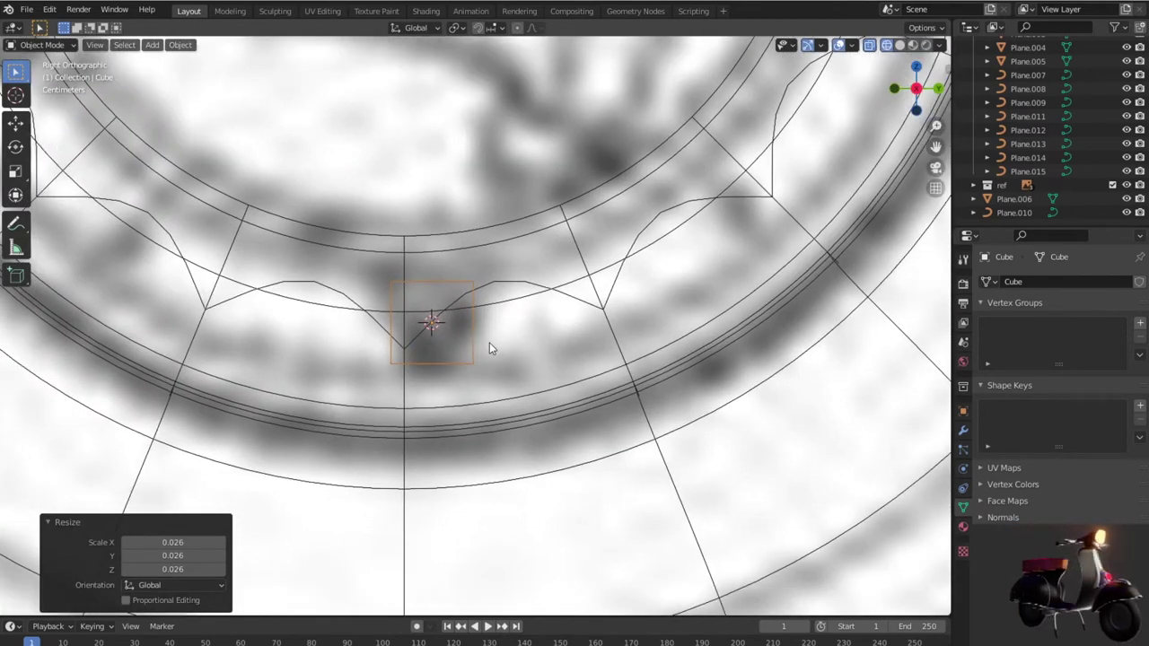
# Step: Check the cube with X-ray off, then apply Subdivision level 3 with Ctrl+3
pyautogui.hotkey('alt', 'z')
pyautogui.scroll(-4, 493, 345)
pyautogui.scroll(3, 492, 344)
pyautogui.hotkey('alt', 'z')
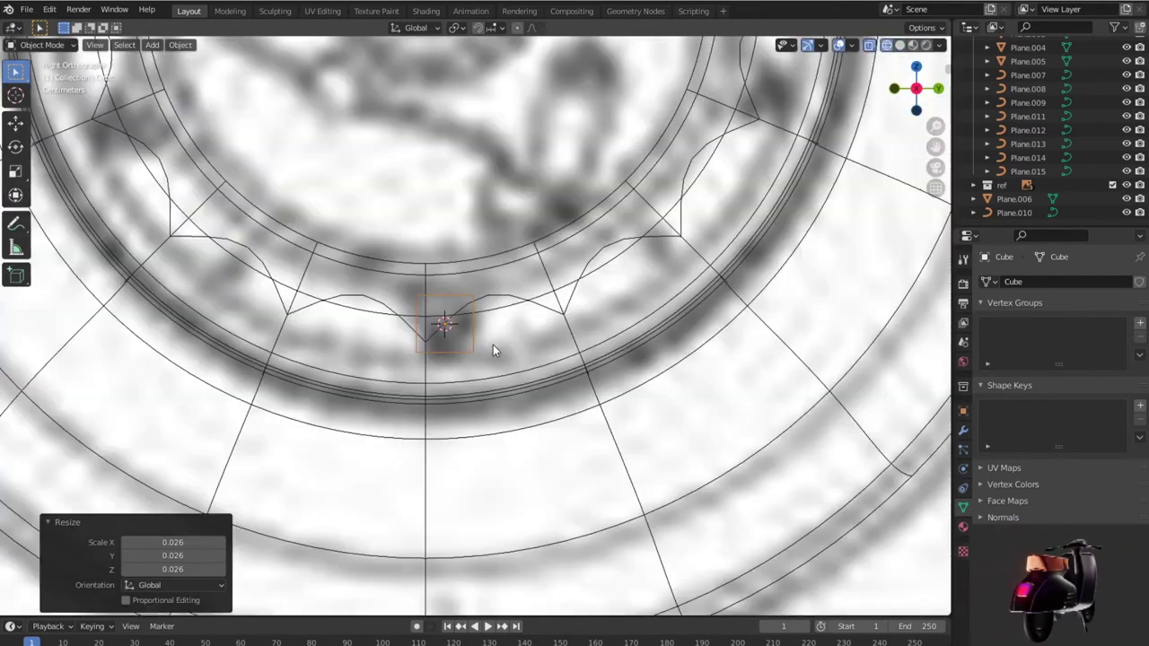
pyautogui.hotkey('ctrl', '3')
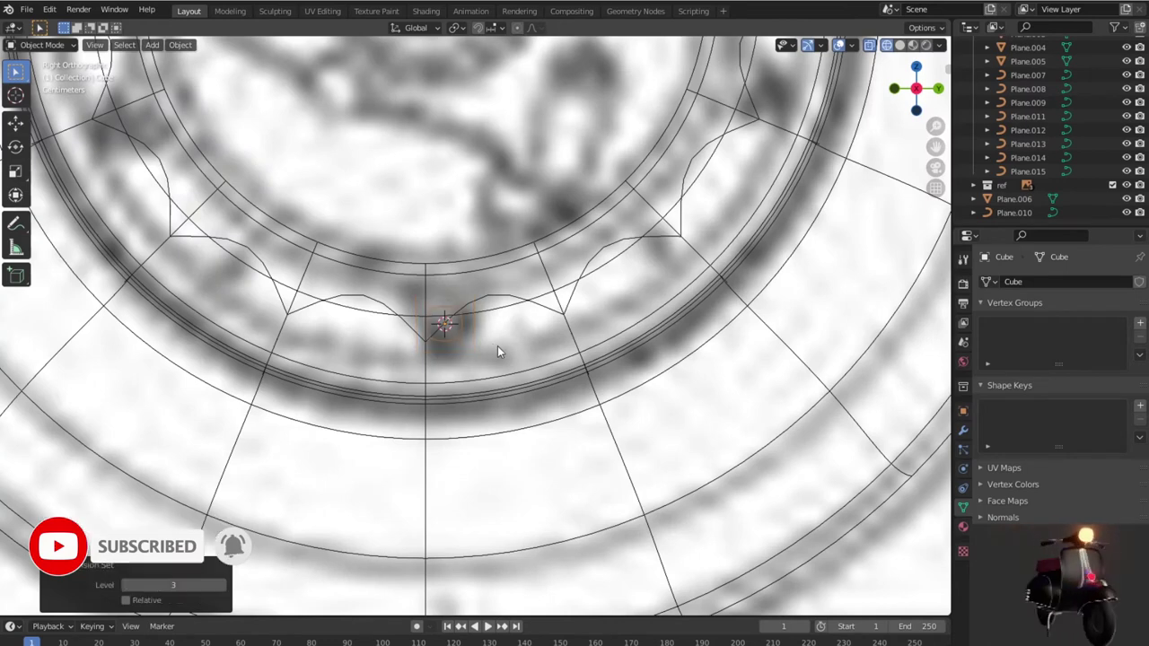
pyautogui.scroll(1, 517, 355)
# Step: Inspect the rounded bolt at an angle, then return to the right orthographic wireframe view
pyautogui.hotkey('alt', 'z')
pyautogui.moveTo(516, 356)
pyautogui.mouseDown(button='middle')
pyautogui.moveTo(606, 390)
pyautogui.moveTo(514, 370)
pyautogui.mouseUp(button='middle')
pyautogui.scroll(-2, 514, 368)
pyautogui.scroll(-3, 514, 366)
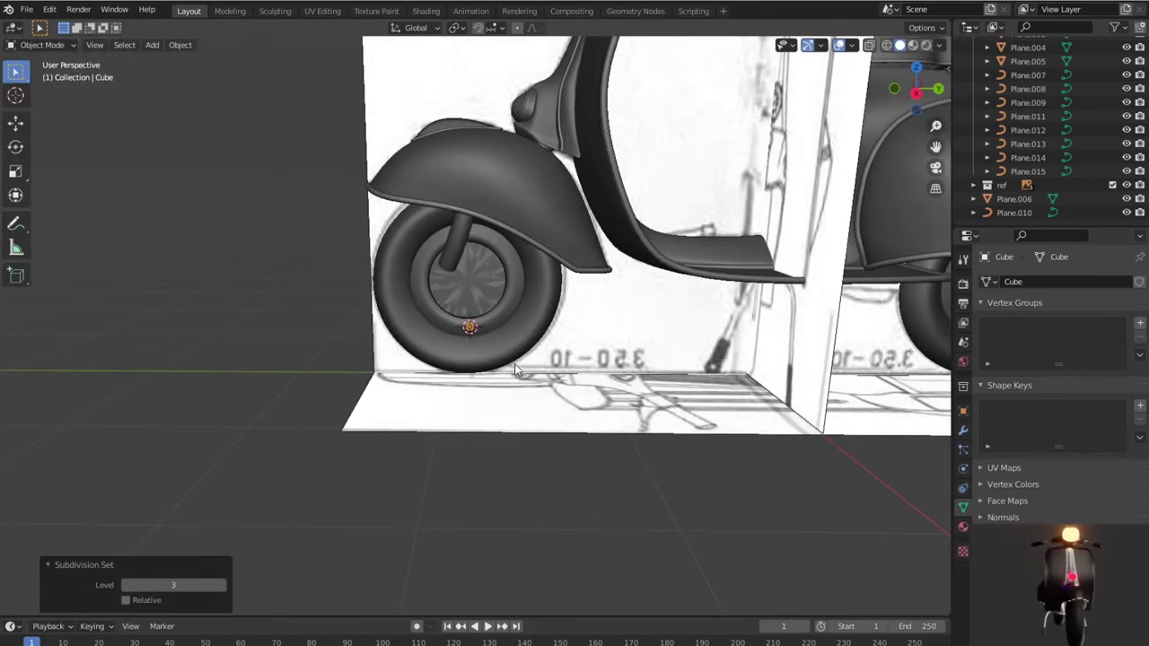
pyautogui.scroll(2, 514, 366)
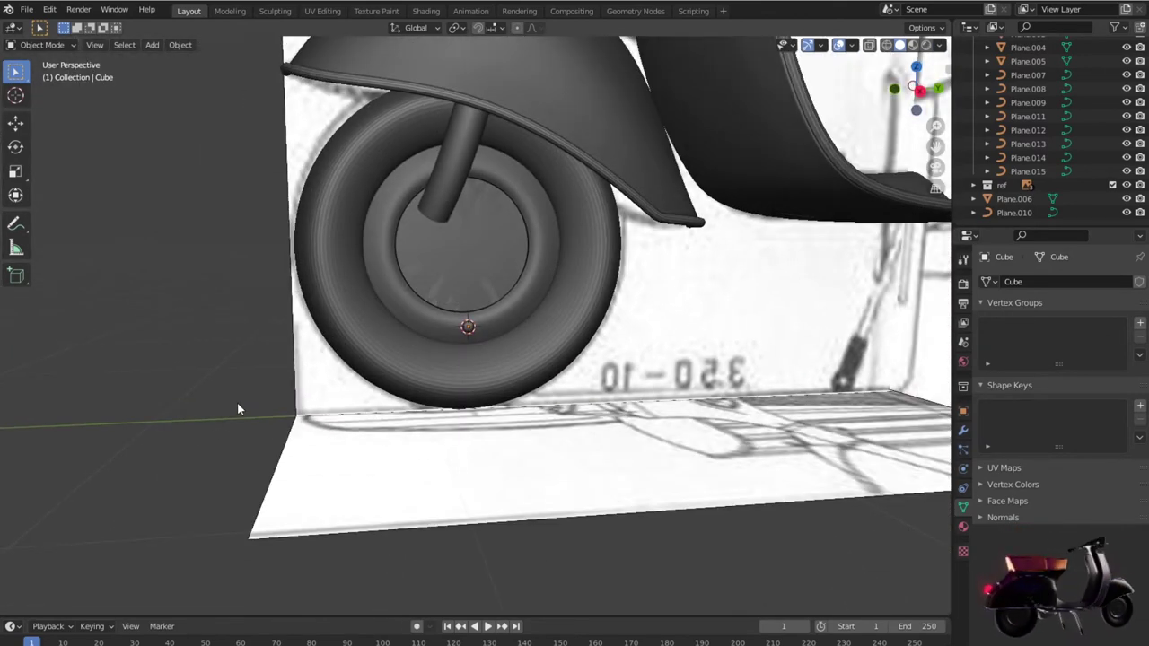
pyautogui.press('KP_5')
pyautogui.press('KP_1')
pyautogui.press('KP_3')
pyautogui.hotkey('shift', 'z')
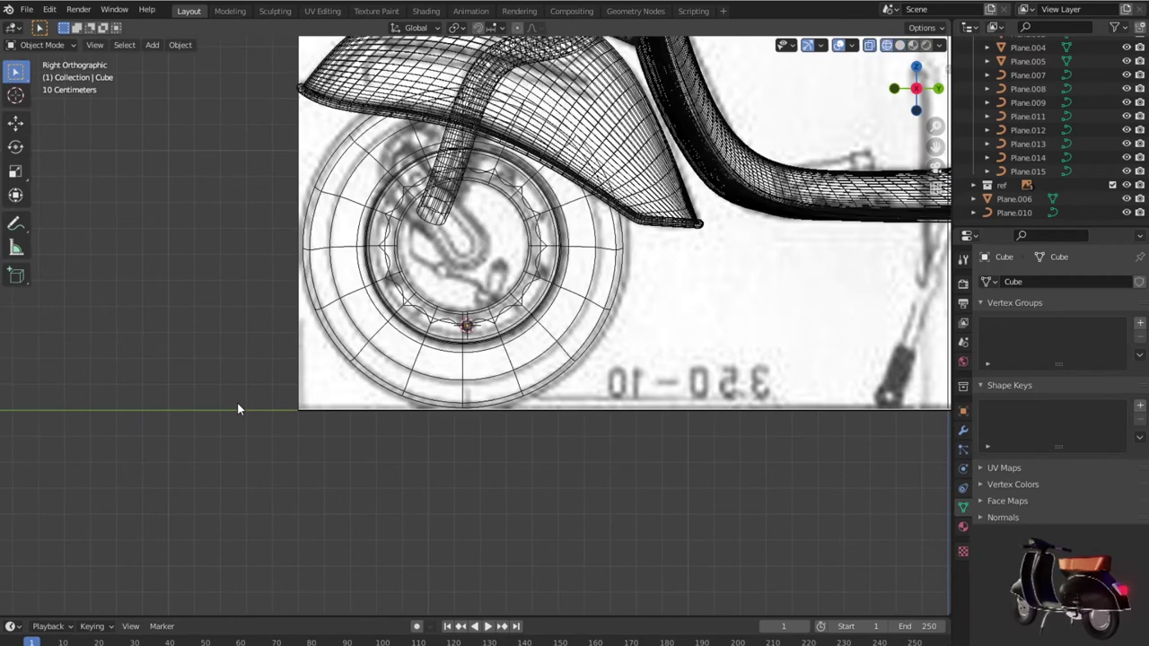
# Step: Reselect the bolt cube and place two Shift+D copies on the hub ring
pyautogui.scroll(5, 396, 363)
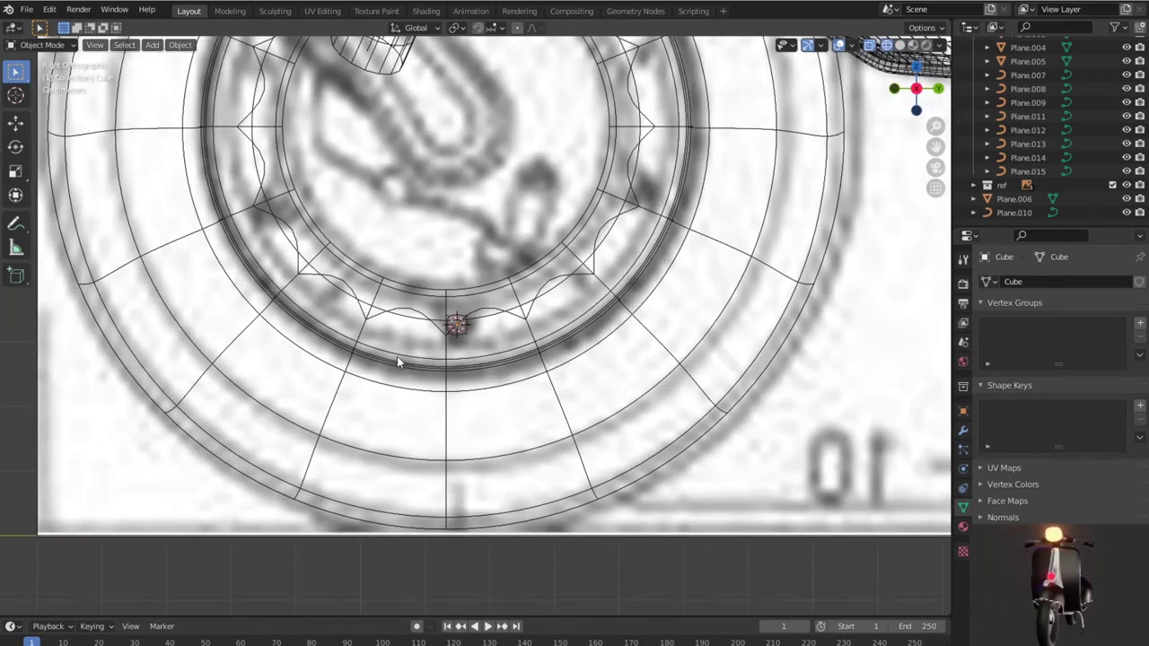
pyautogui.click(463, 330)
pyautogui.click(463, 331)
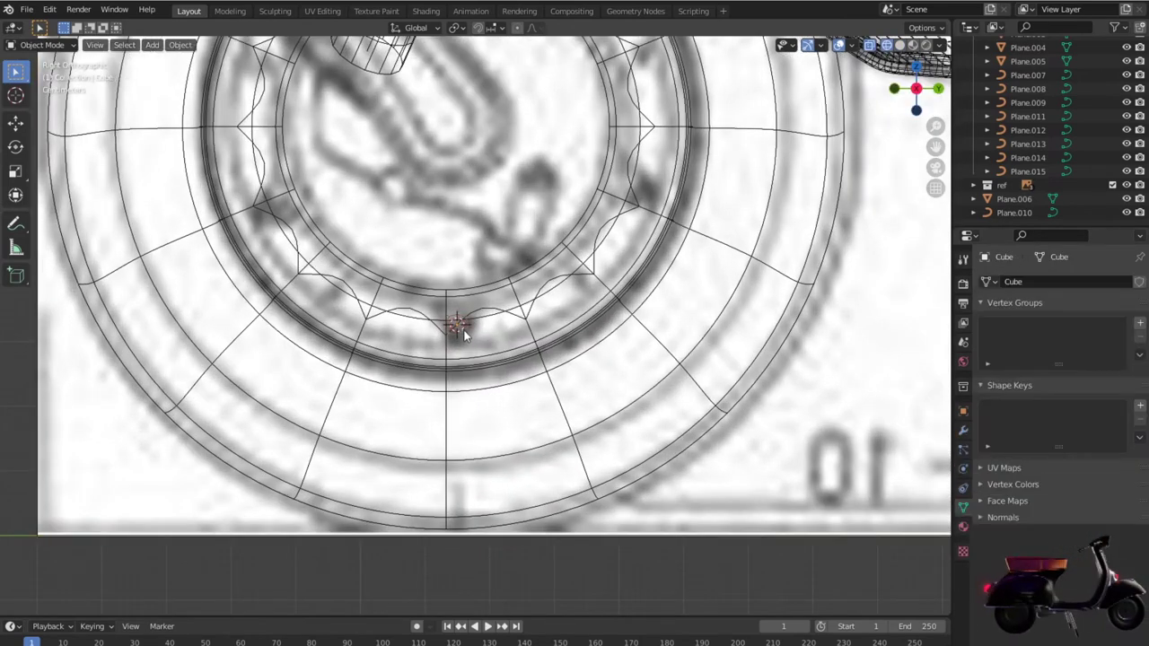
pyautogui.hotkey('shift', 'd')
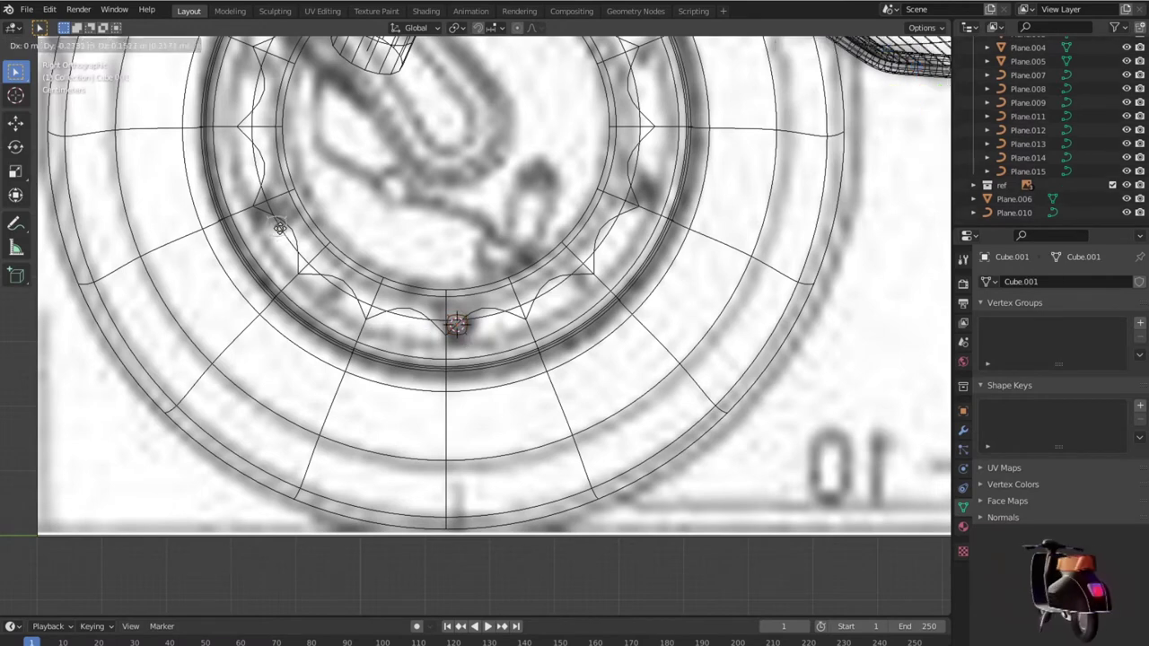
pyautogui.click(272, 216)
pyautogui.scroll(-1, 473, 333)
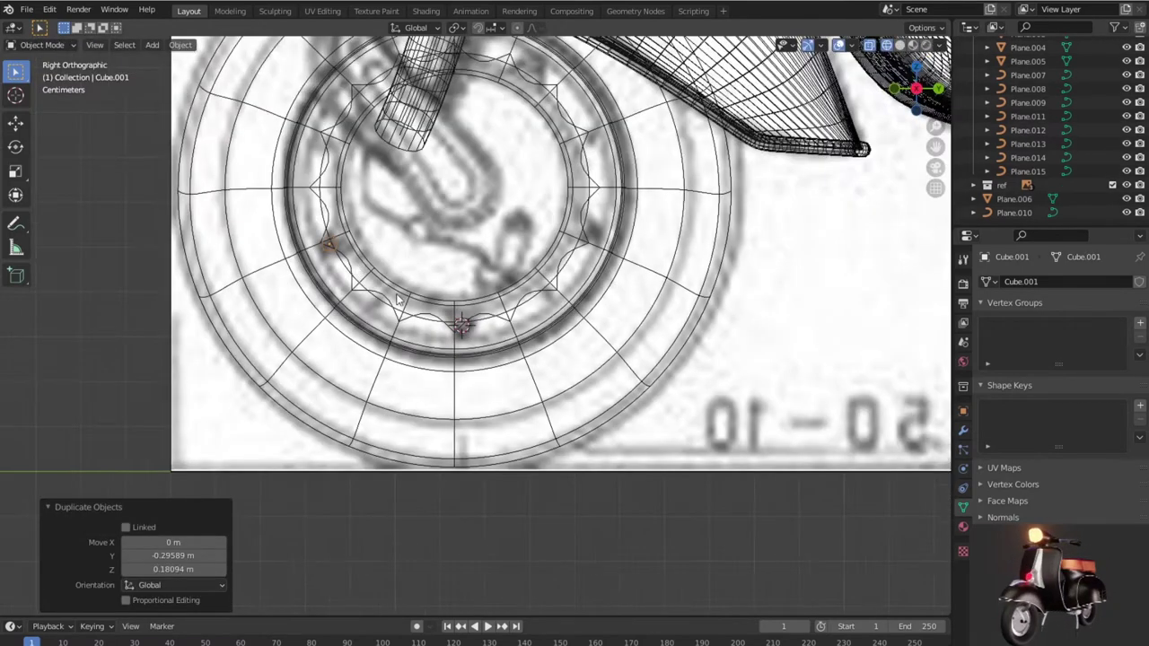
pyautogui.scroll(-2, 472, 334)
pyautogui.hotkey('shift', 'd')
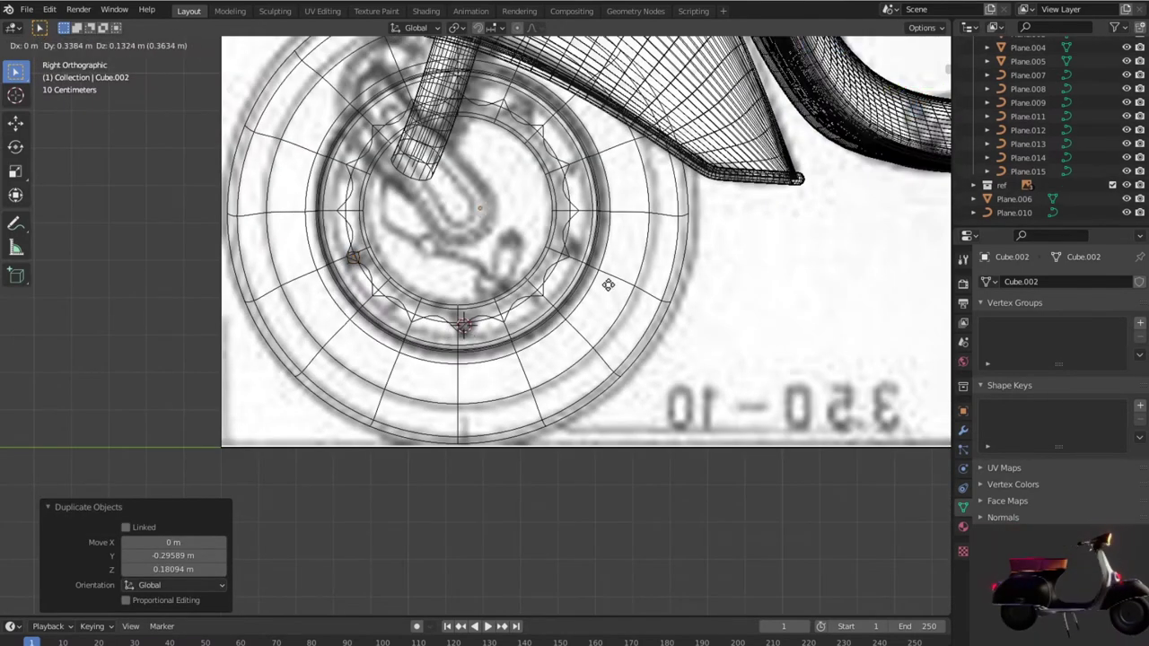
pyautogui.click(683, 319)
# Step: Place three more bolt copies on the right, upper right and upper left of the hub
pyautogui.hotkey('shift', 'd')
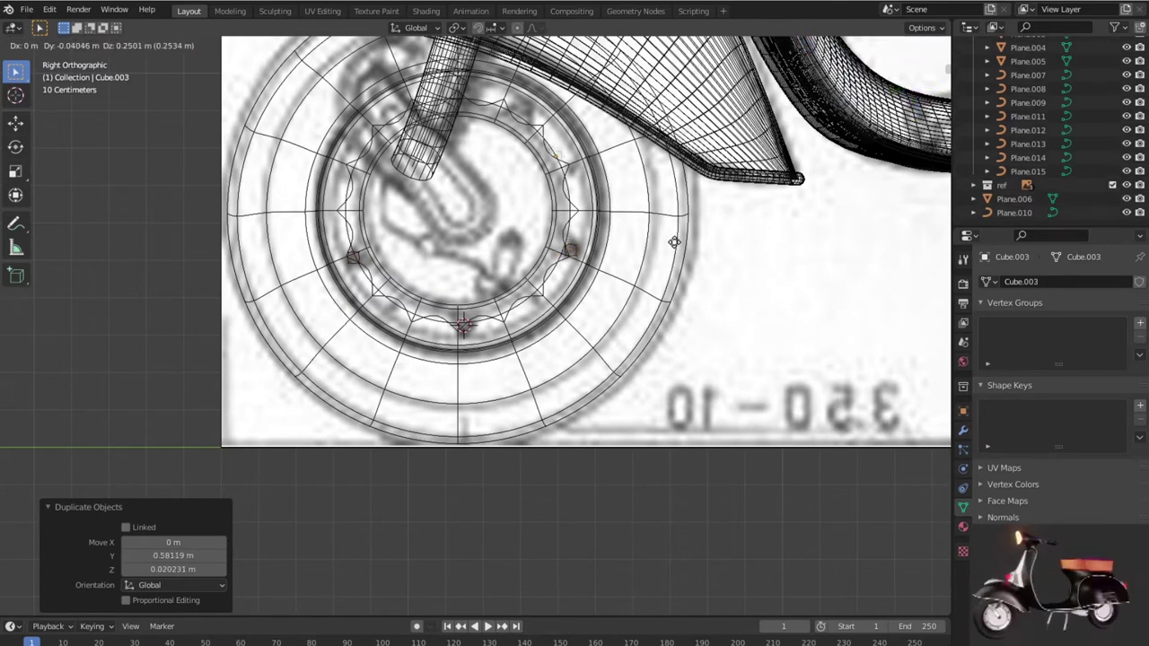
pyautogui.click(680, 243)
pyautogui.hotkey('shift', 'd')
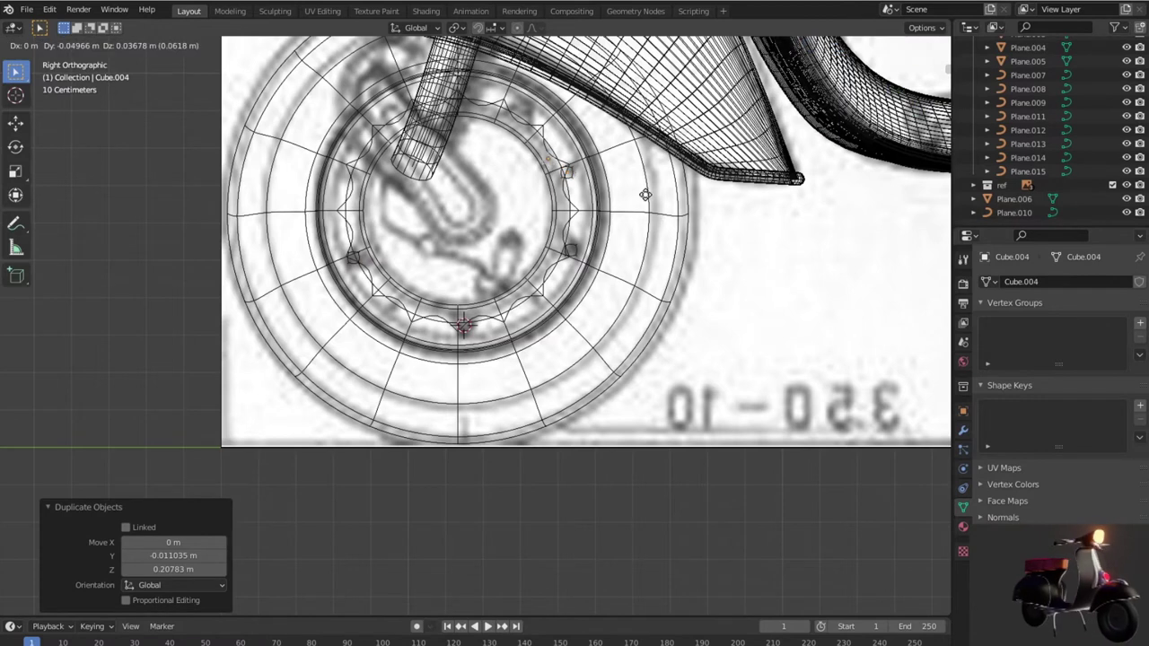
pyautogui.click(634, 184)
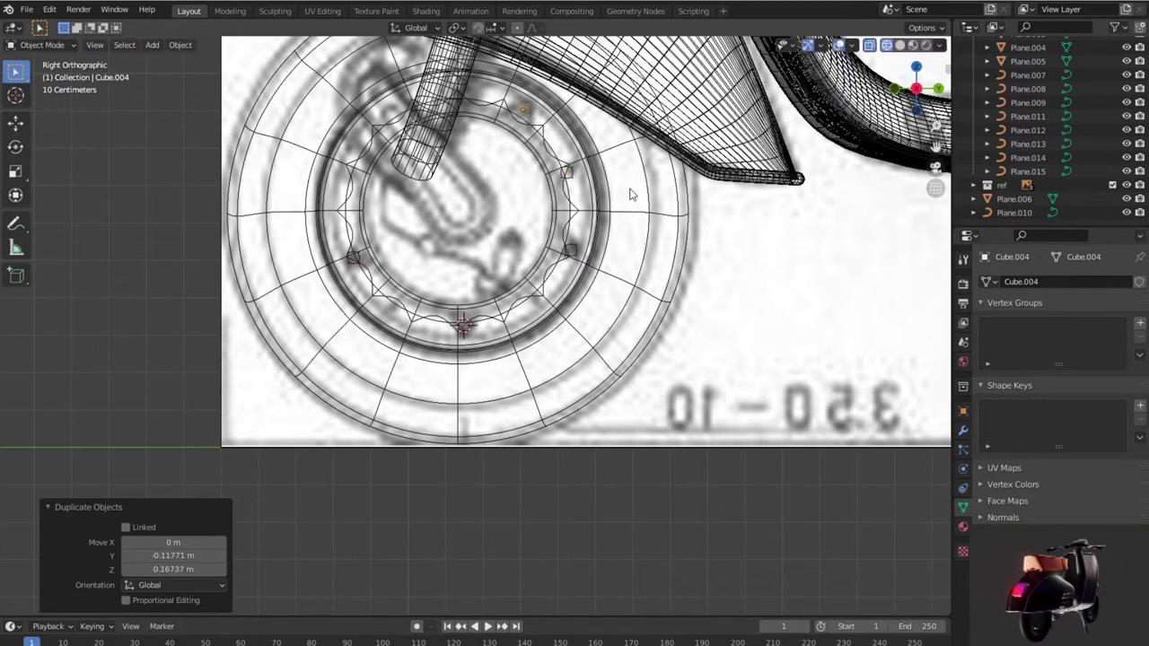
pyautogui.hotkey('shift', 'd')
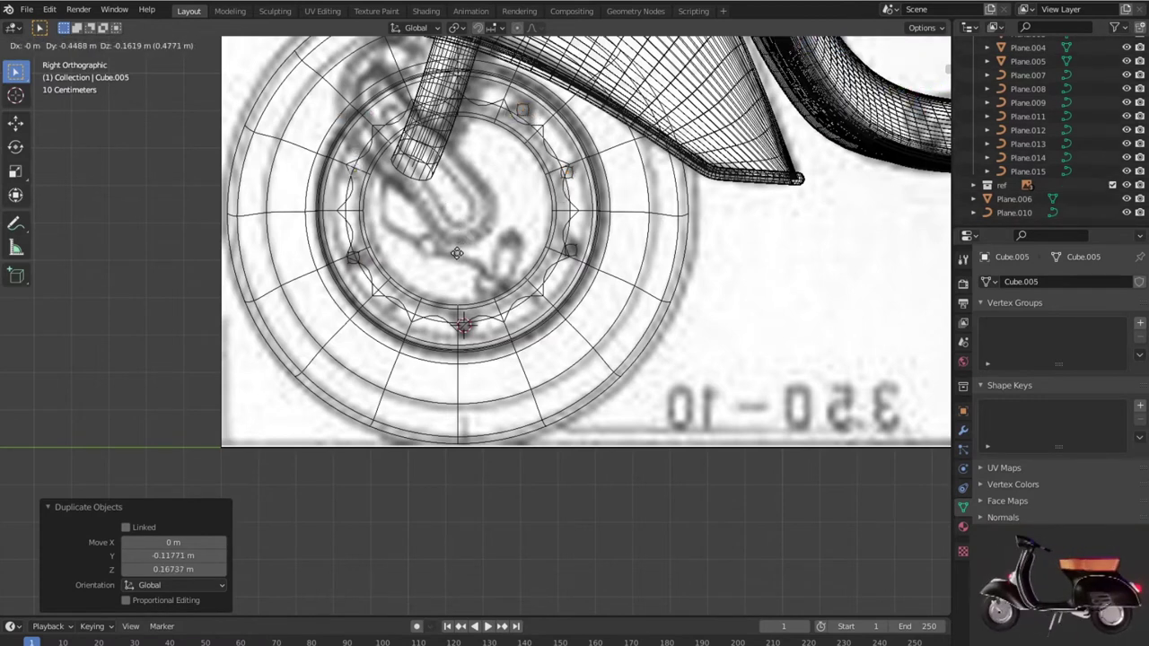
pyautogui.click(457, 252)
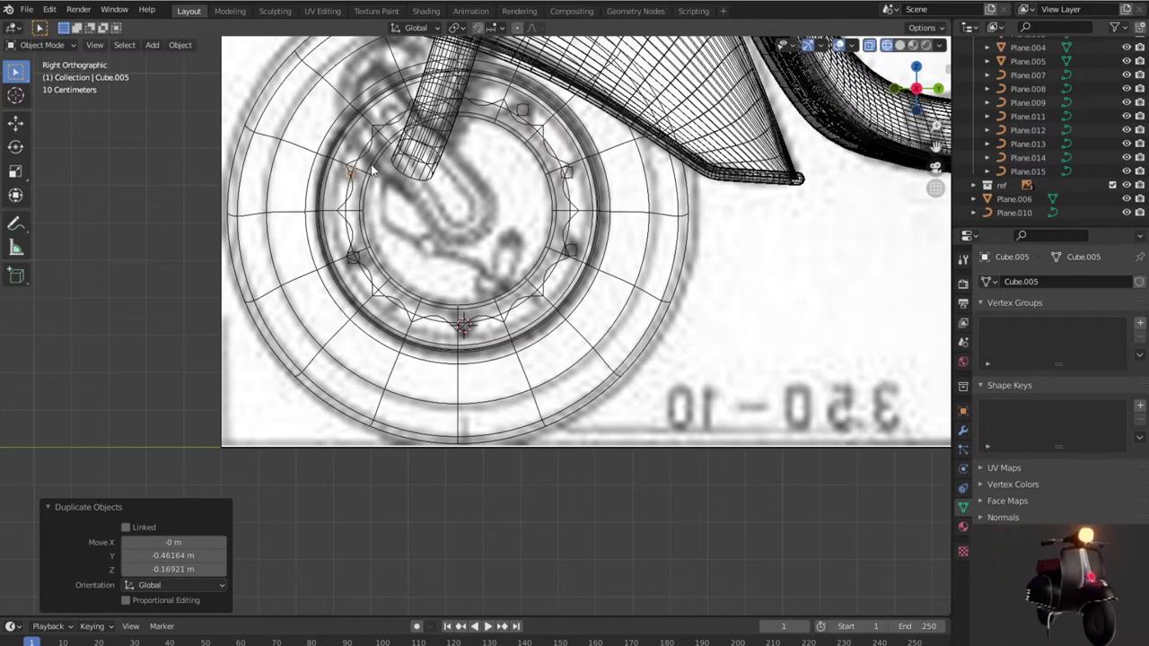
pyautogui.click(360, 258)
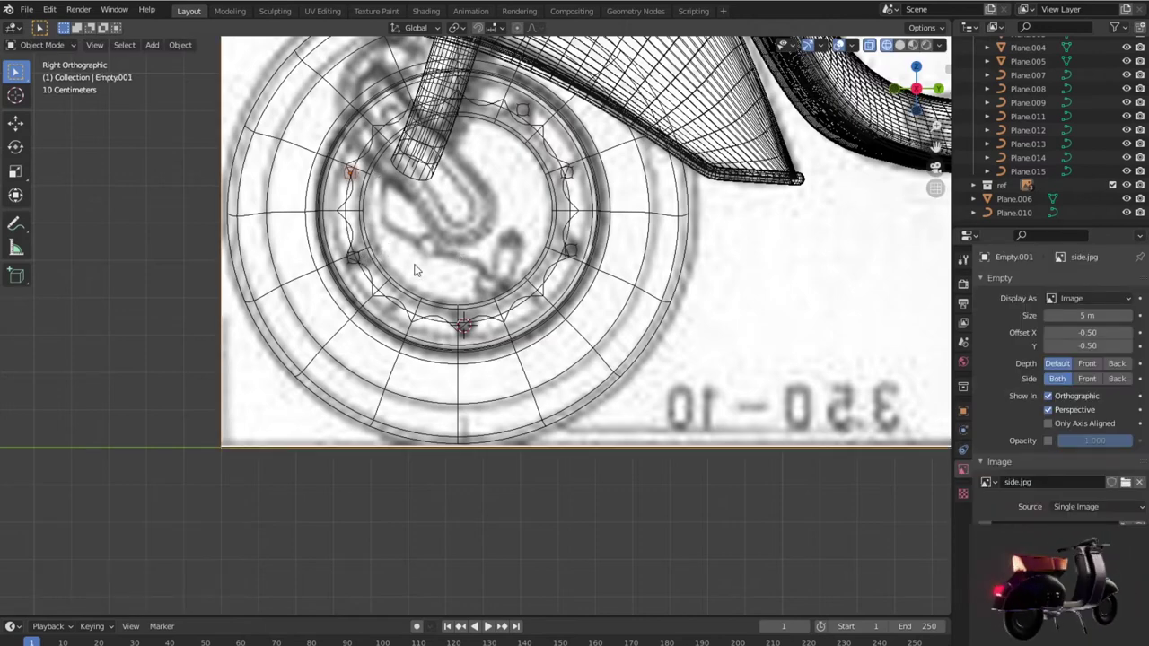
# Step: Check the bolts in solid shading, then duplicate one more bolt to the top of the hub
pyautogui.scroll(-4, 412, 269)
pyautogui.hotkey('shift', 'z')
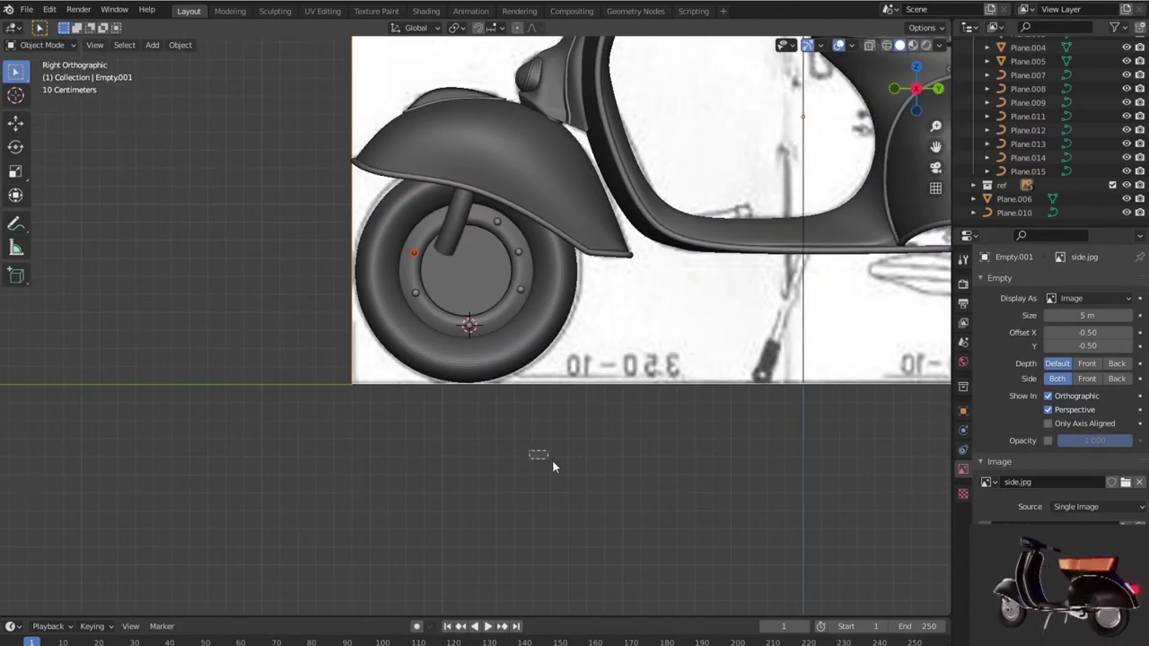
pyautogui.moveTo(541, 446)
pyautogui.mouseDown(button='middle')
pyautogui.moveTo(634, 461)
pyautogui.moveTo(601, 459)
pyautogui.mouseUp(button='middle')
pyautogui.press('KP_3')
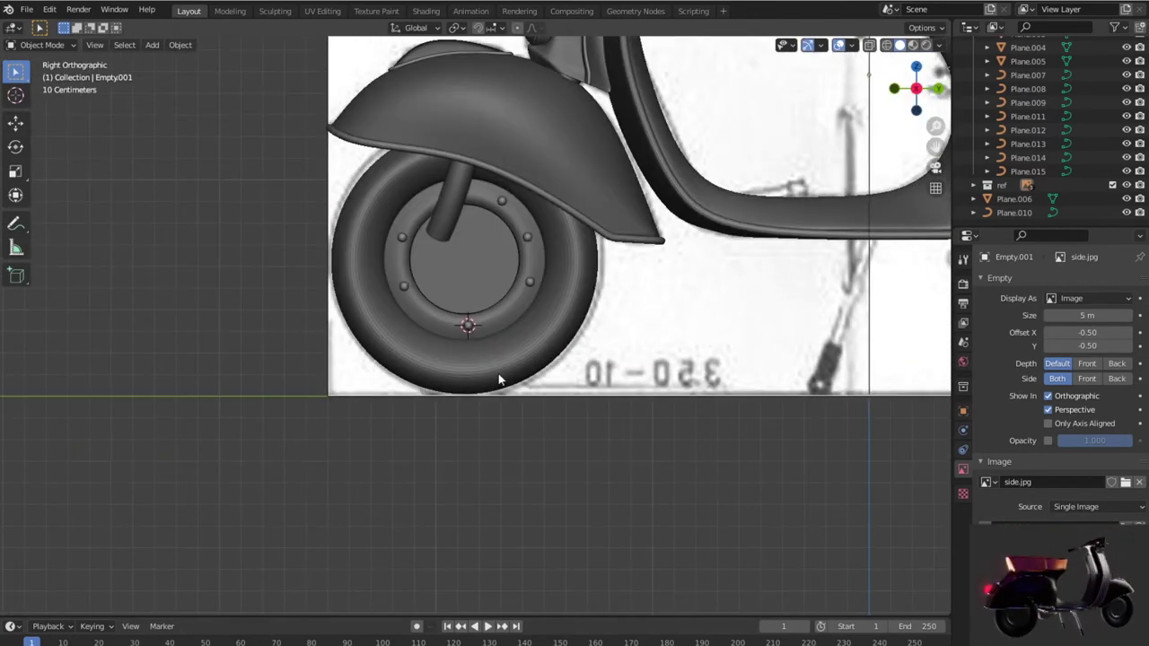
pyautogui.click(402, 238)
pyautogui.hotkey('shift', 'd')
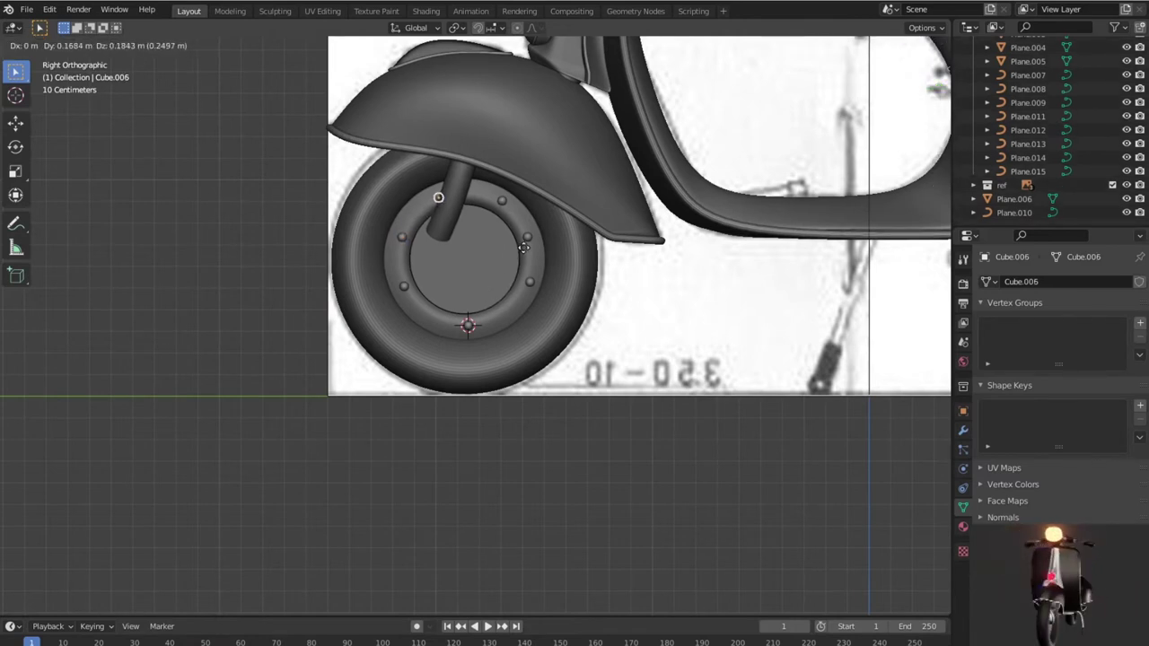
pyautogui.click(523, 247)
pyautogui.scroll(1, 521, 258)
pyautogui.scroll(1, 522, 259)
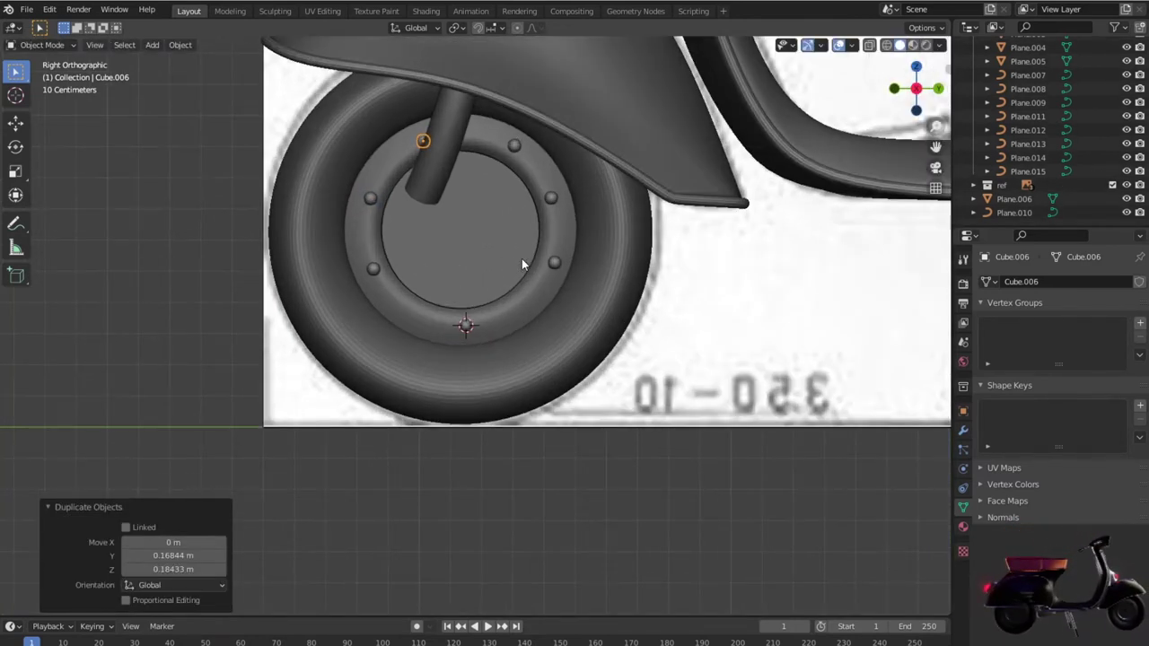
# Step: Shift-select all six bolts of the ring and frame both wheels
pyautogui.click(466, 325)
pyautogui.click(553, 263)
pyautogui.keyDown('shift'); pyautogui.click(510, 149); pyautogui.keyUp('shift')
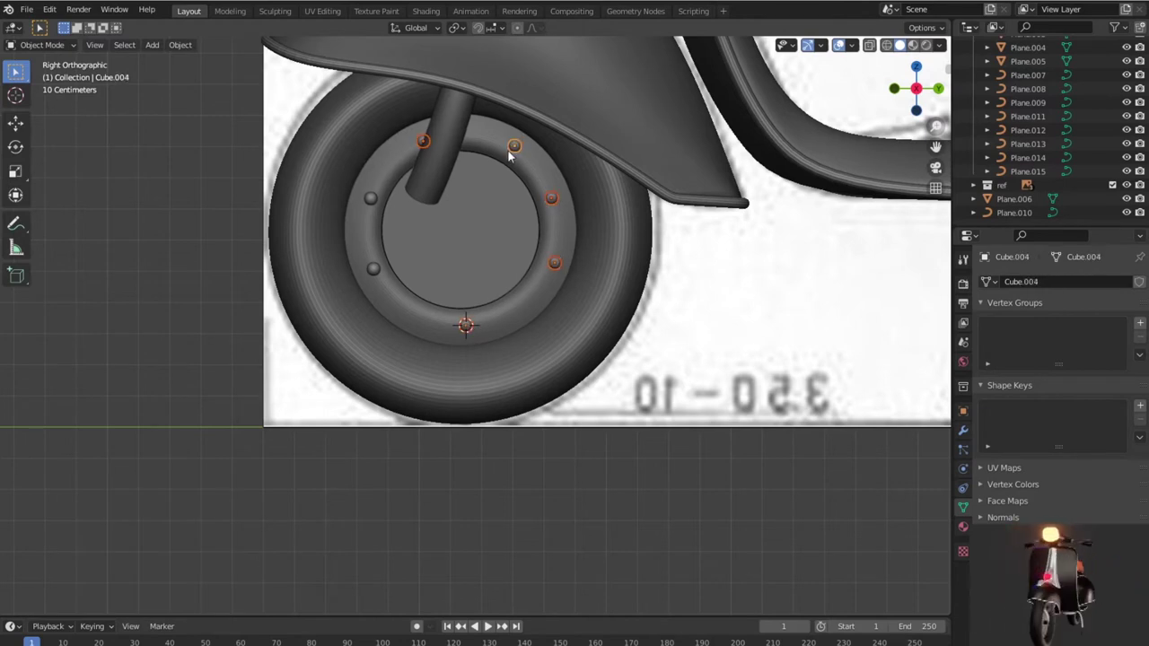
pyautogui.keyDown('shift'); pyautogui.click(372, 199); pyautogui.keyUp('shift')
pyautogui.keyDown('shift'); pyautogui.click(372, 269); pyautogui.keyUp('shift')
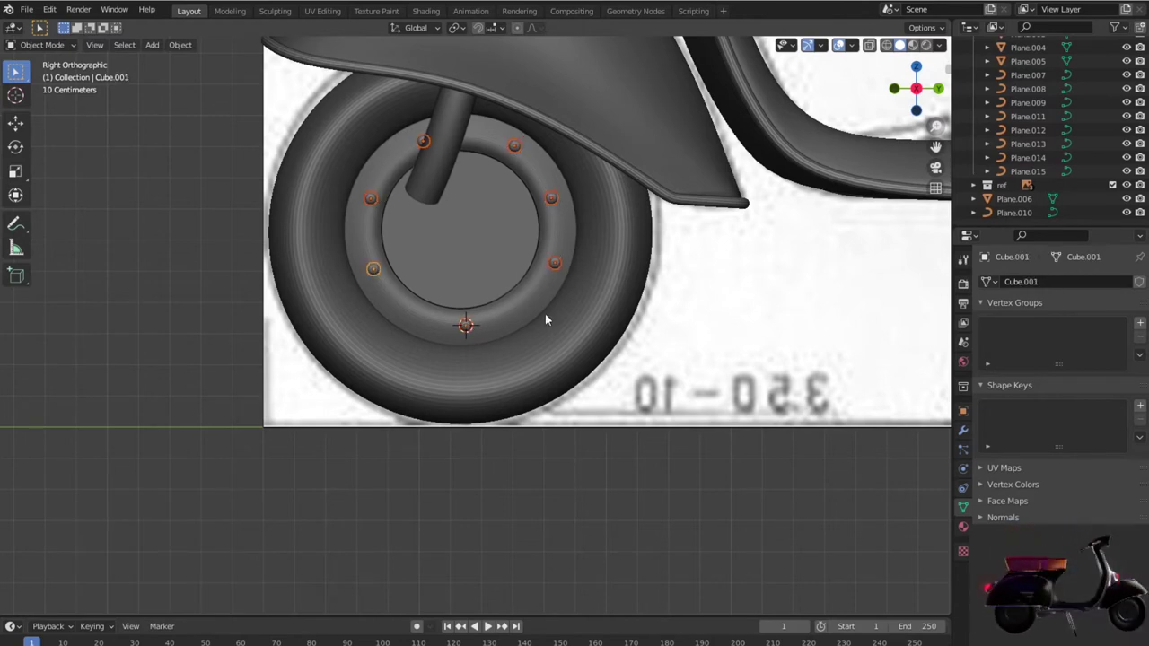
pyautogui.scroll(-5, 557, 321)
pyautogui.moveTo(600, 327)
pyautogui.keyDown('shift'); pyautogui.mouseDown(button='middle')
pyautogui.moveTo(551, 395)
pyautogui.moveTo(448, 419)
pyautogui.mouseUp(button='middle'); pyautogui.keyUp('shift')
# Step: Duplicate the six-bolt ring and slide it 3.4214 m along Y onto the rear hub
pyautogui.hotkey('shift', 'd')
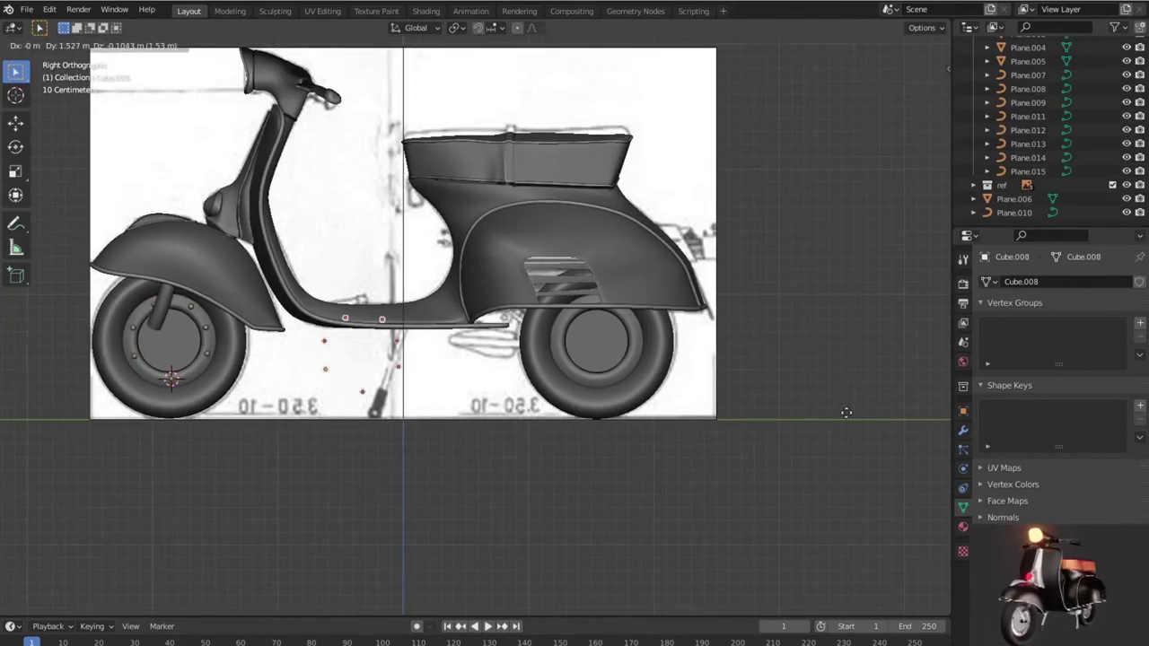
pyautogui.press('x')
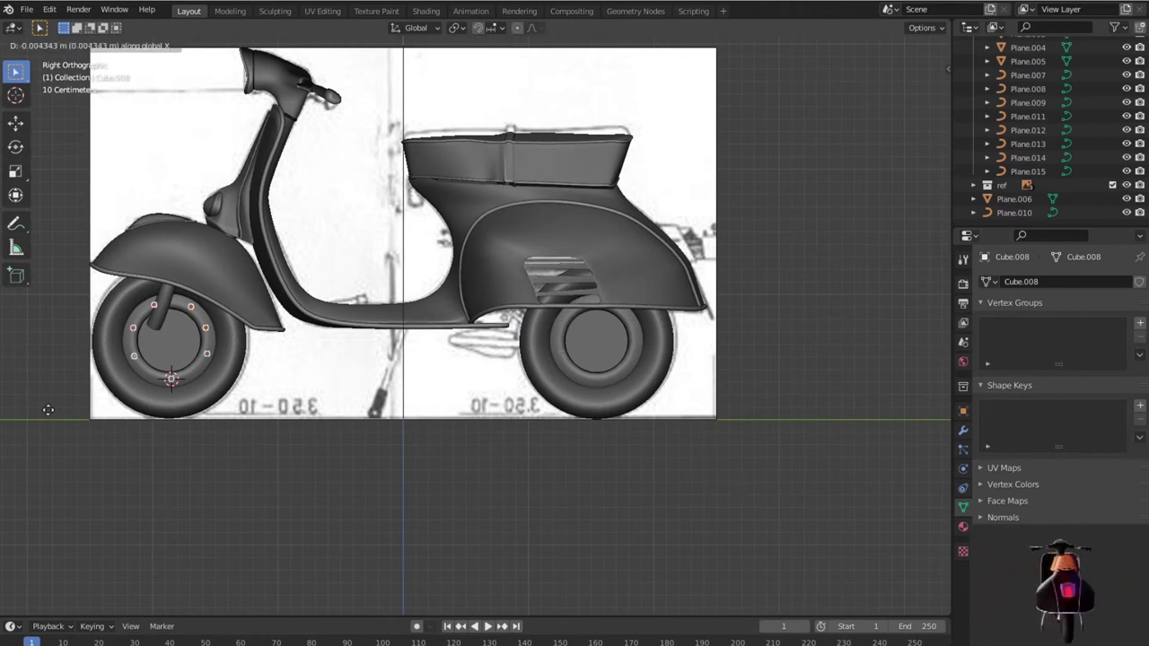
pyautogui.press('y')
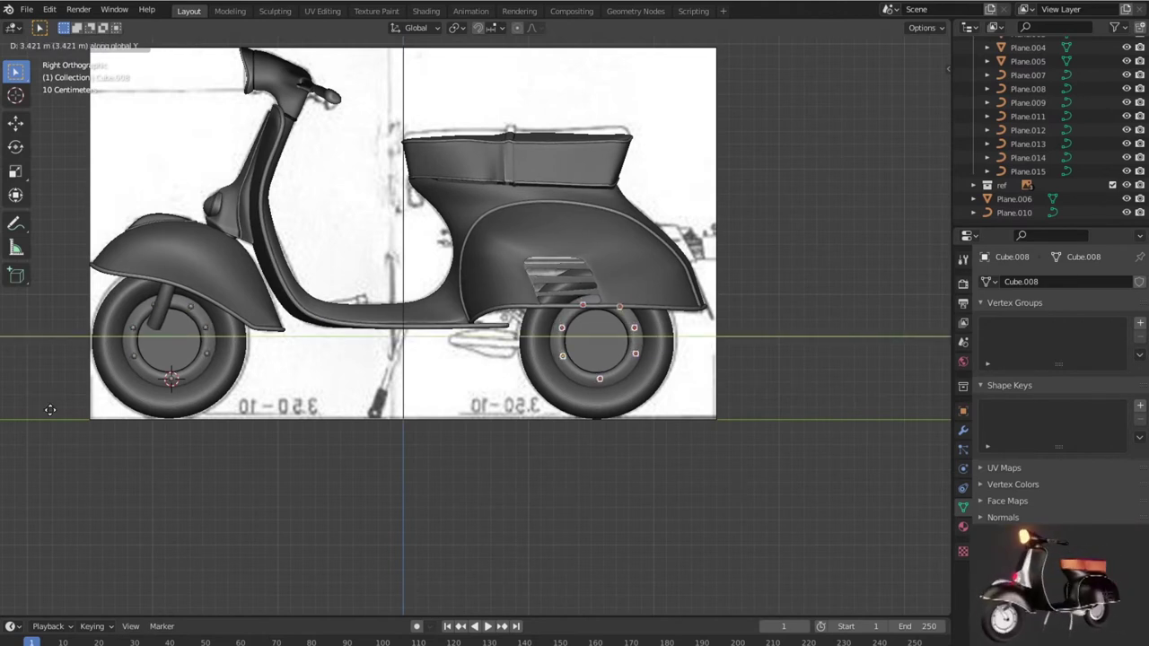
pyautogui.click(50, 410)
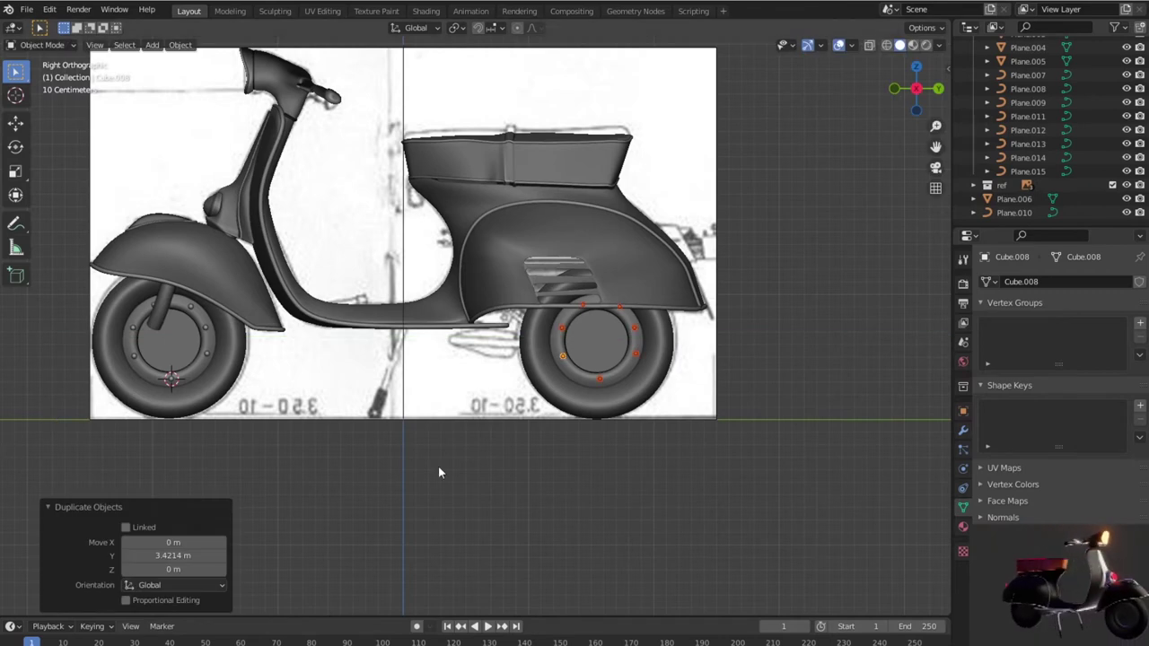
pyautogui.moveTo(607, 507)
pyautogui.mouseDown(button='middle')
pyautogui.moveTo(659, 467)
pyautogui.moveTo(618, 470)
pyautogui.mouseUp(button='middle')
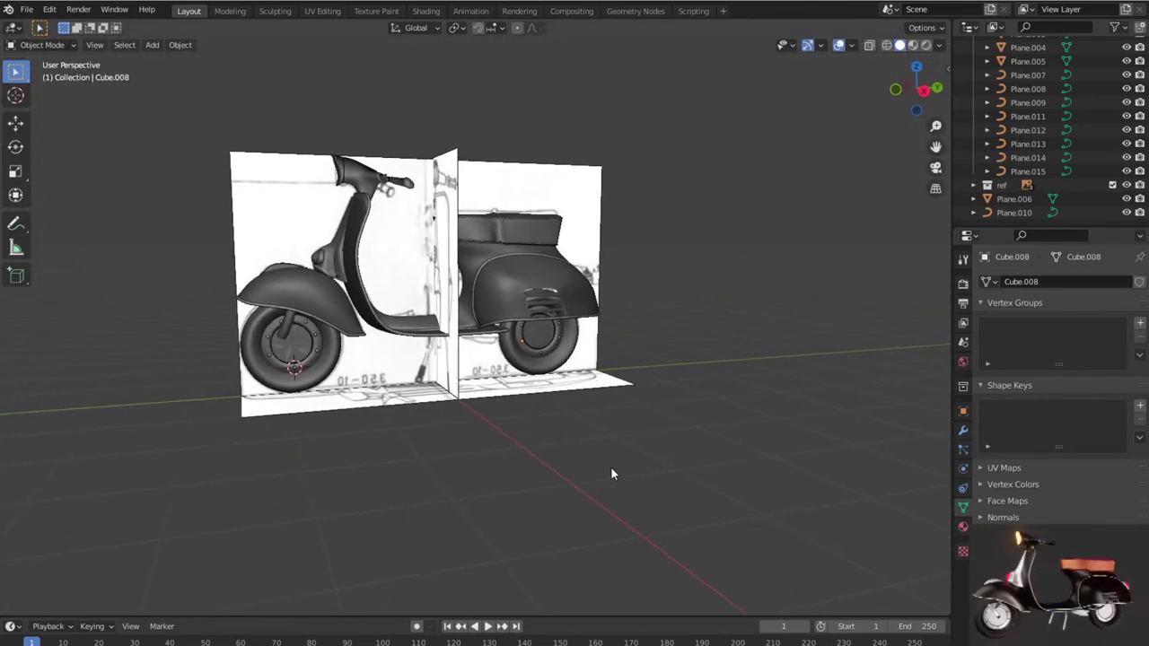
pyautogui.scroll(2, 611, 469)
pyautogui.press('KP_1')
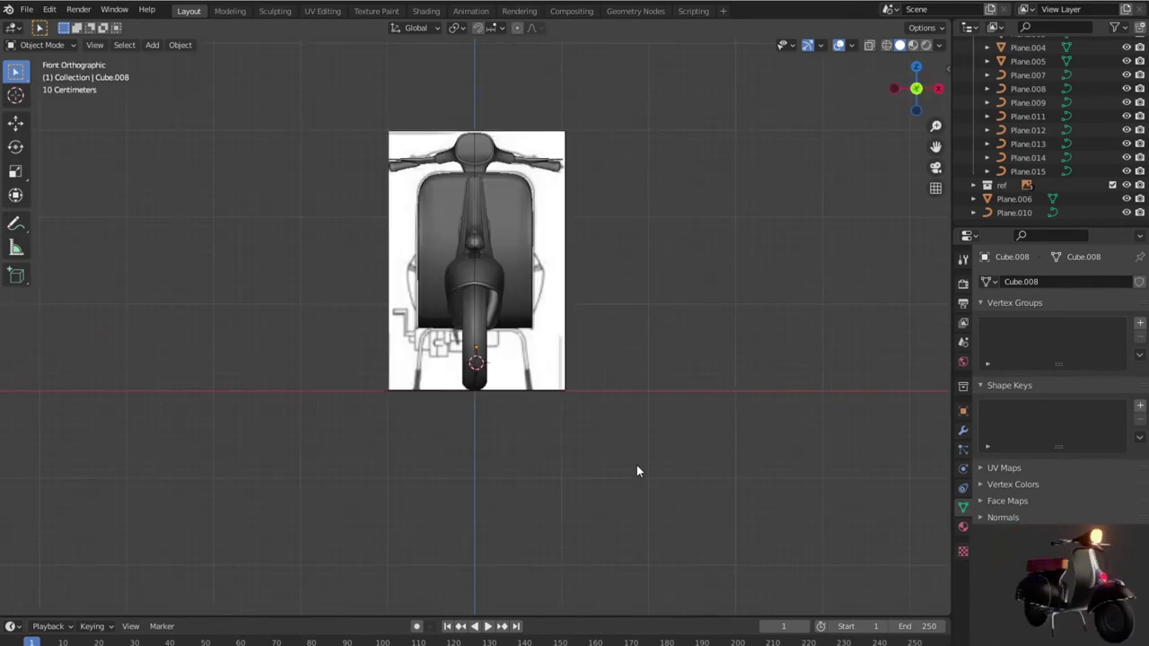
pyautogui.press('KP_3')
pyautogui.scroll(2, 633, 462)
pyautogui.scroll(4, 414, 433)
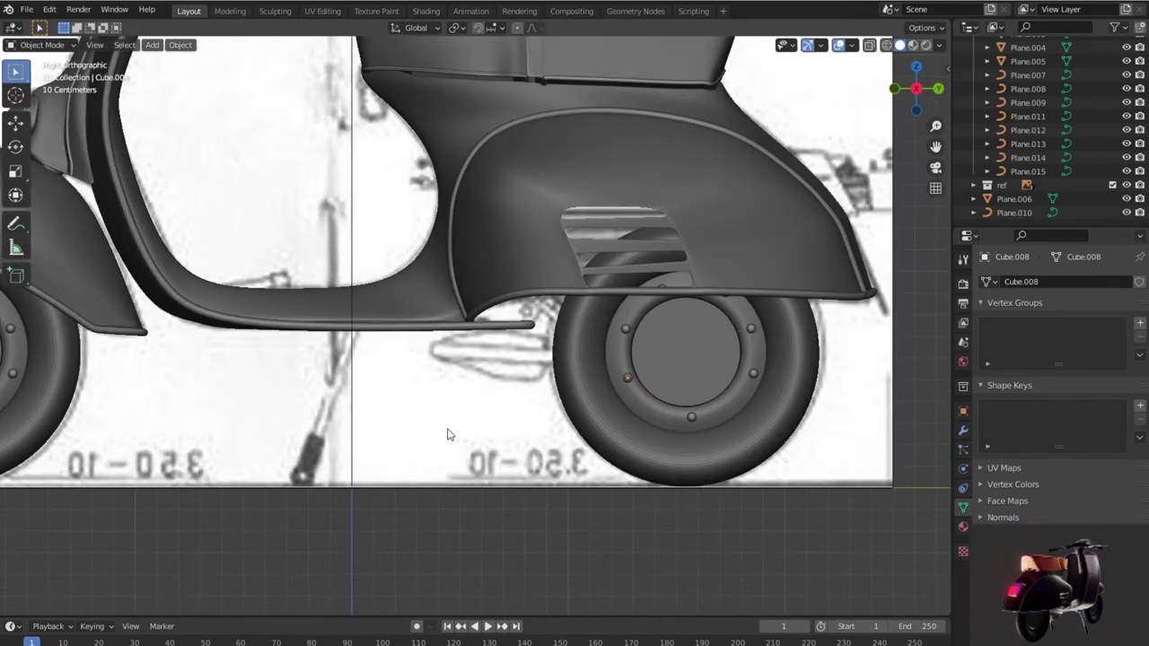
pyautogui.keyDown('shift'); pyautogui.moveTo(413, 433); pyautogui.dragTo(625, 433, button='middle'); pyautogui.keyUp('shift')
pyautogui.hotkey('shift', 'z')
pyautogui.scroll(3, 269, 390)
pyautogui.keyDown('shift'); pyautogui.moveTo(269, 390); pyautogui.dragTo(743, 390, button='middle'); pyautogui.keyUp('shift')
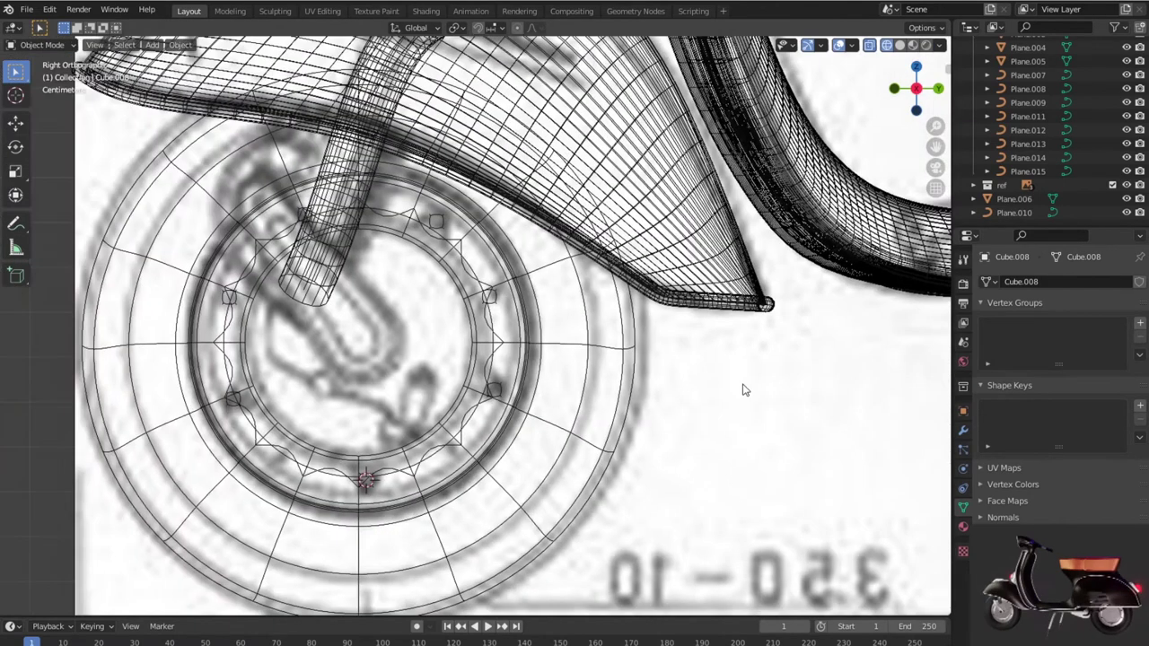
pyautogui.scroll(-2, 461, 391)
pyautogui.scroll(-2, 469, 387)
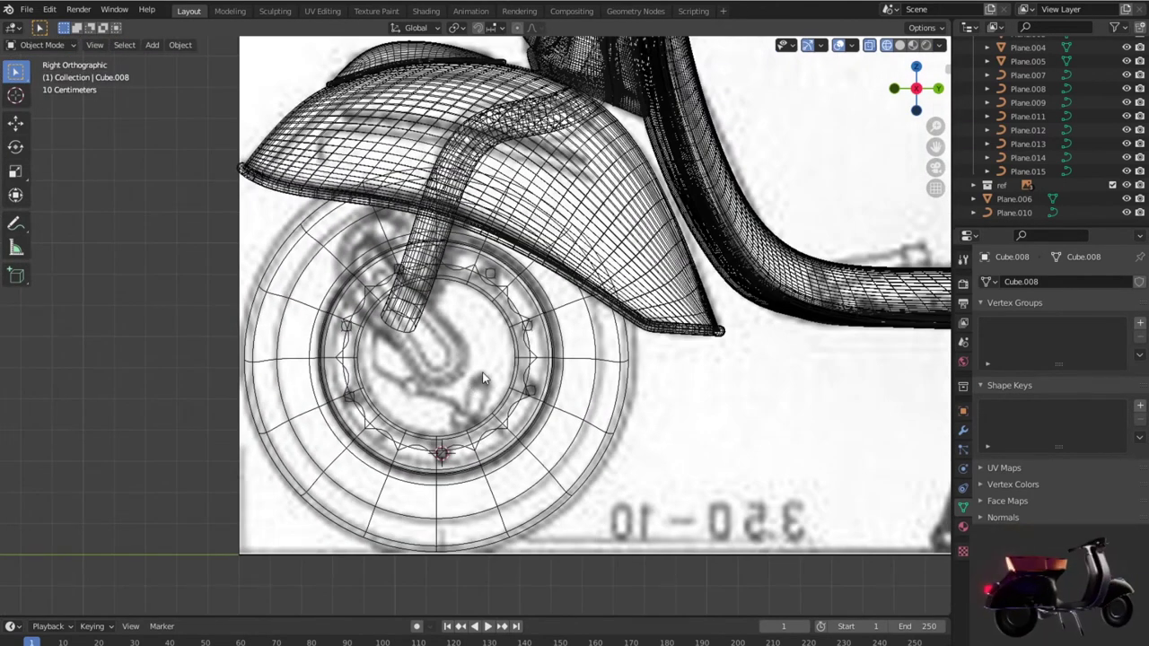
pyautogui.scroll(-4, 482, 371)
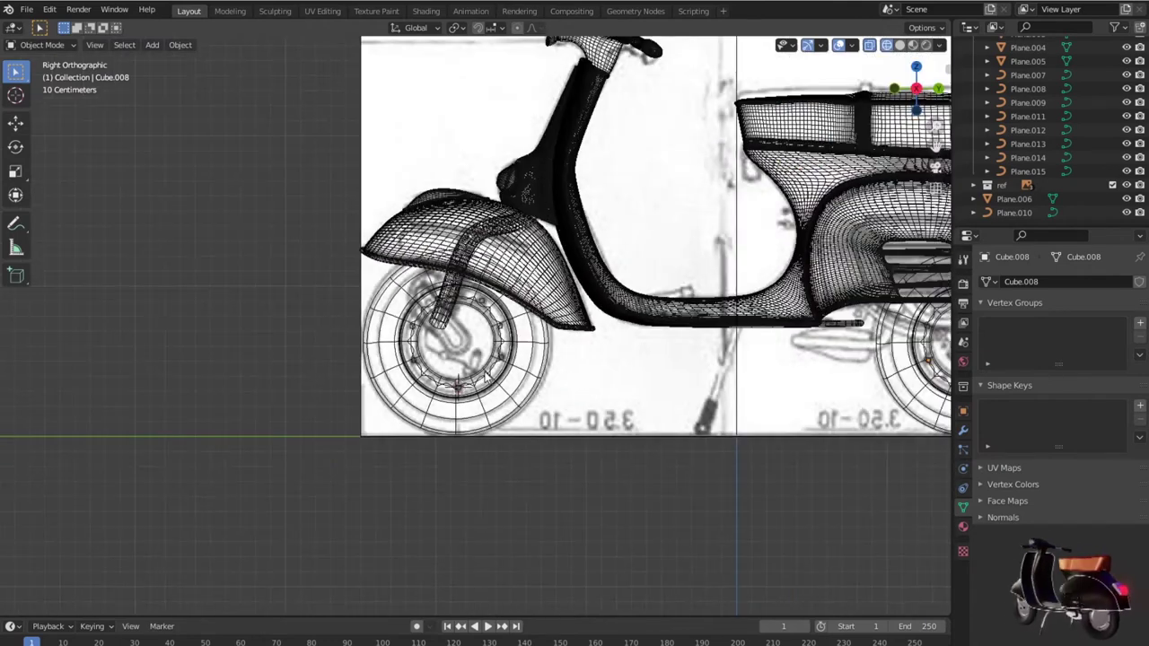
pyautogui.scroll(-1, 486, 377)
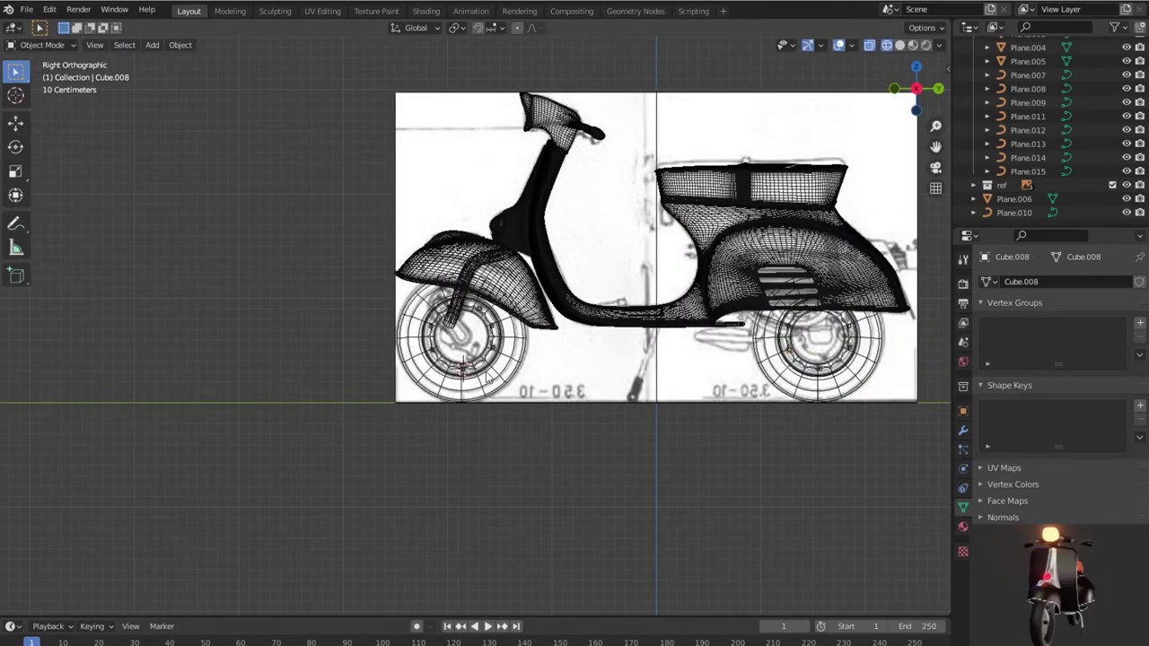
pyautogui.scroll(1, 488, 377)
pyautogui.scroll(3, 488, 377)
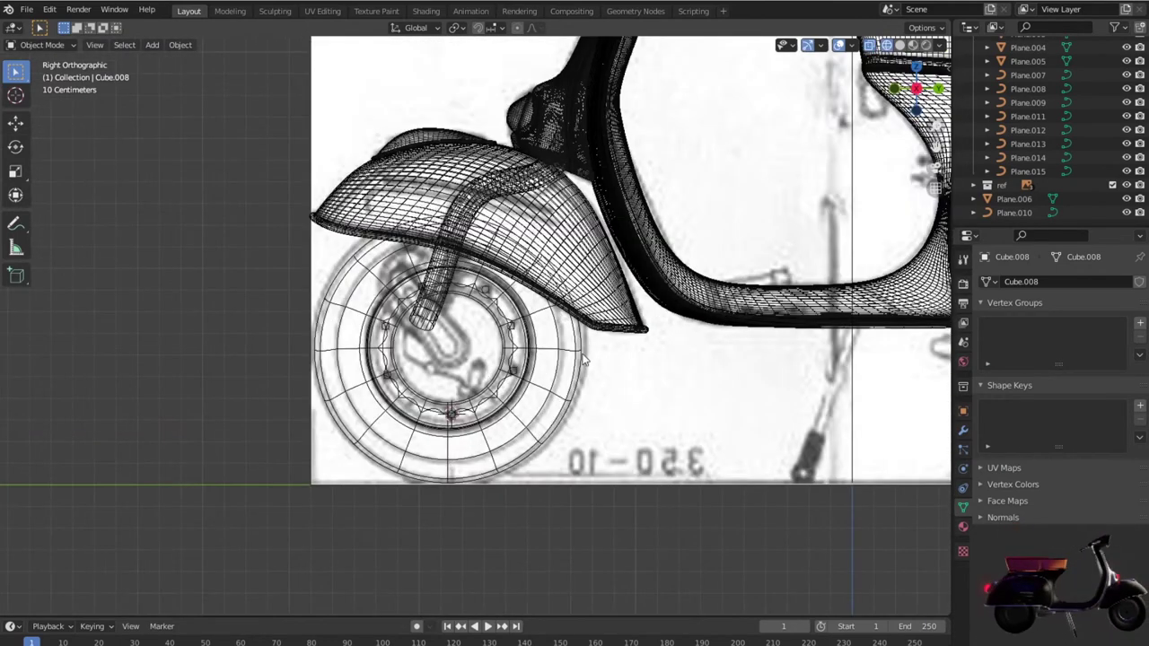
pyautogui.keyDown('shift'); pyautogui.moveTo(583, 359); pyautogui.dragTo(301, 300, button='middle'); pyautogui.keyUp('shift')
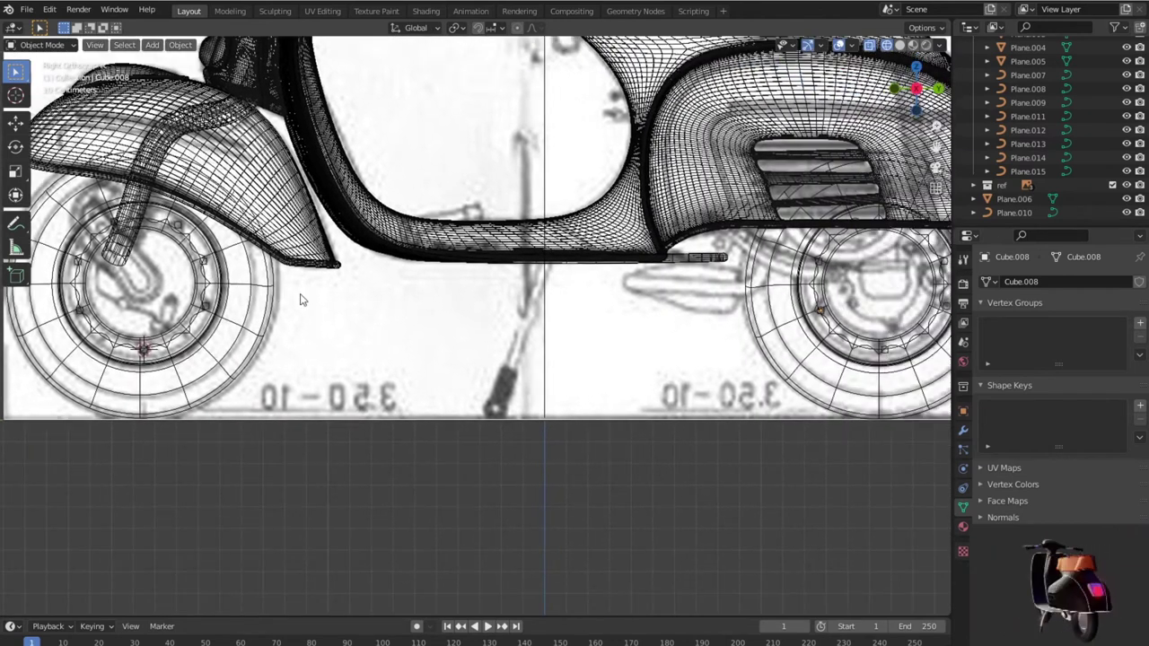
pyautogui.scroll(-1, 626, 378)
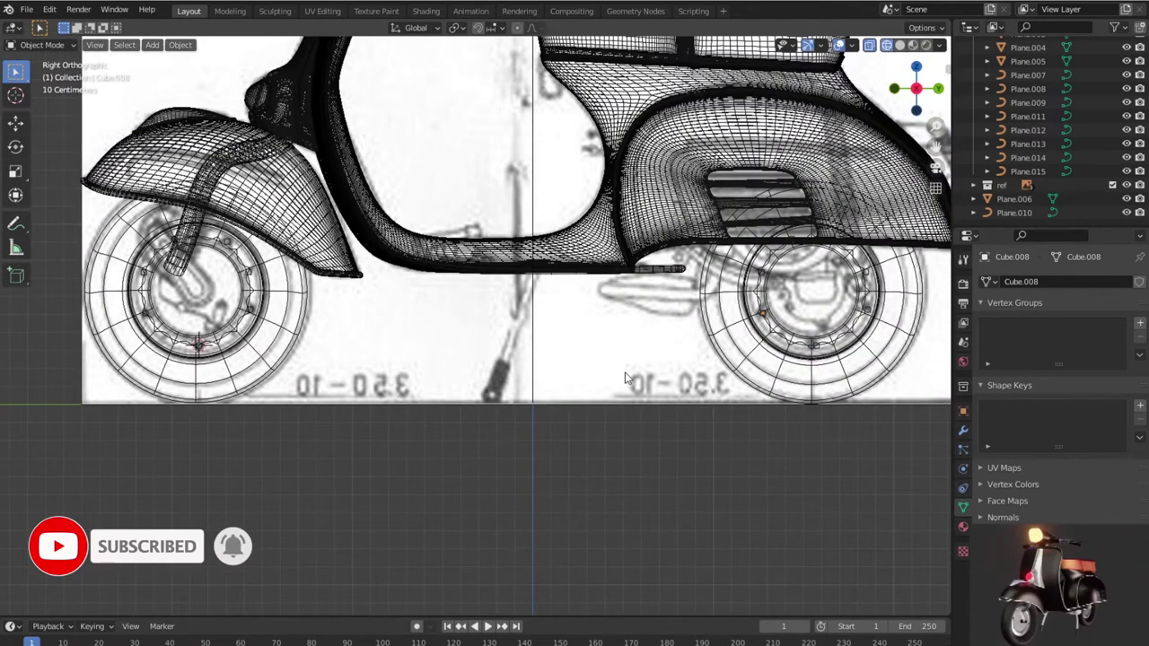
pyautogui.scroll(-1, 626, 377)
pyautogui.scroll(1, 626, 377)
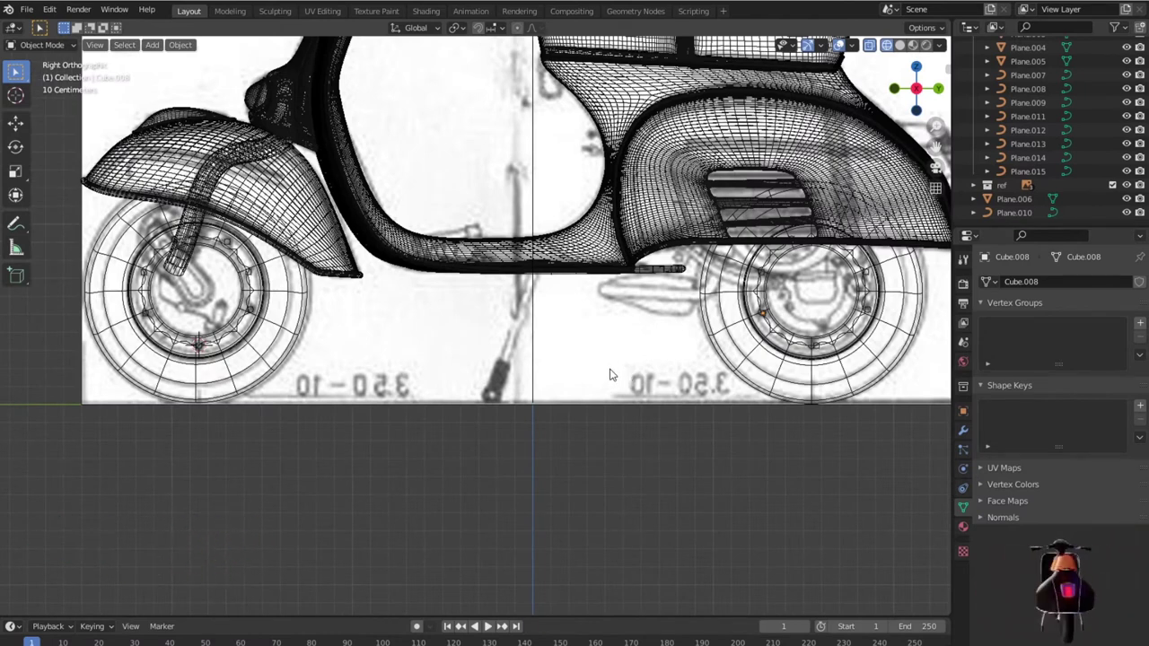
pyautogui.keyDown('shift'); pyautogui.moveTo(609, 375); pyautogui.dragTo(626, 384, button='middle'); pyautogui.keyUp('shift')
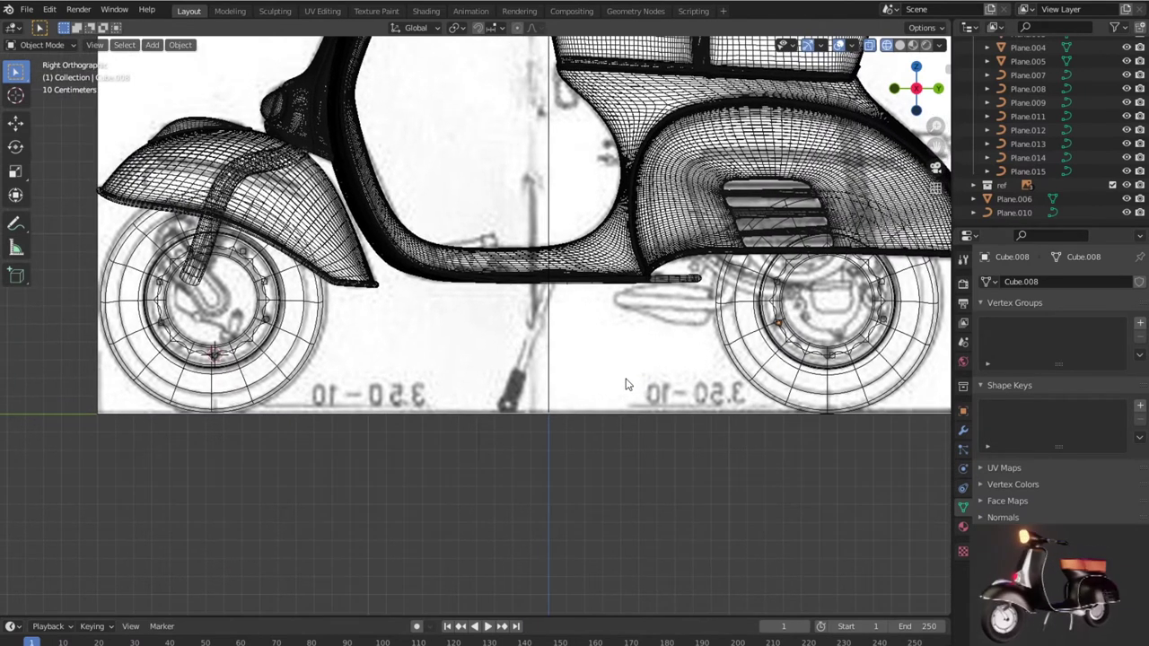
pyautogui.keyDown('shift'); pyautogui.moveTo(631, 384); pyautogui.dragTo(679, 384, button='middle'); pyautogui.keyUp('shift')
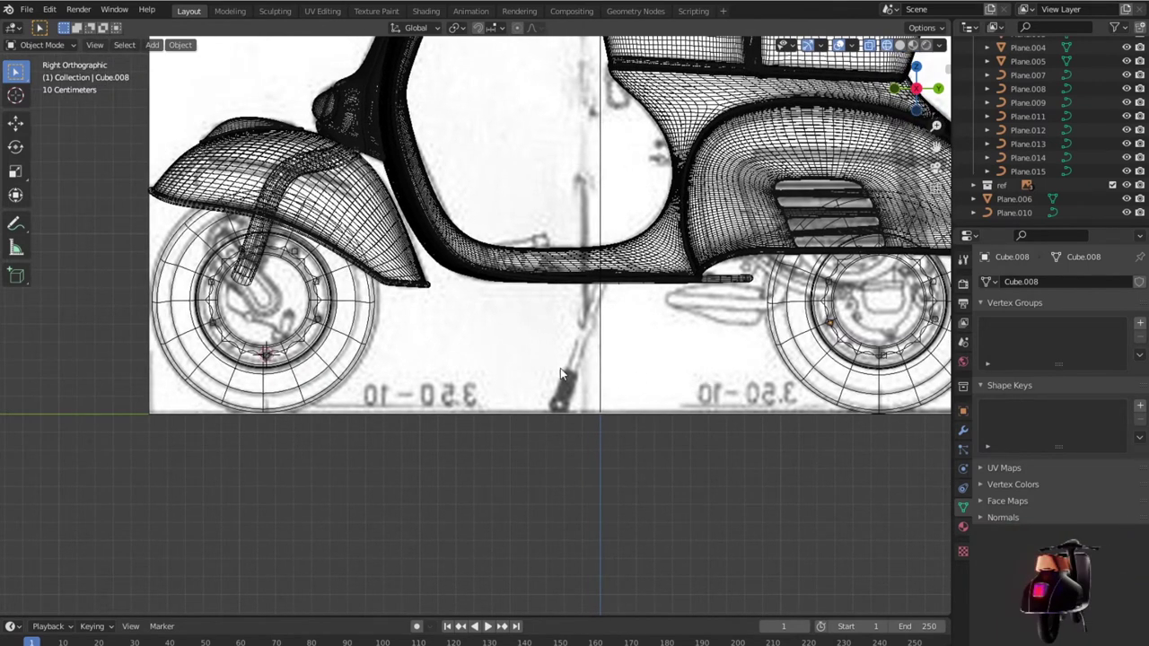
pyautogui.click(287, 177)
pyautogui.click(287, 177)
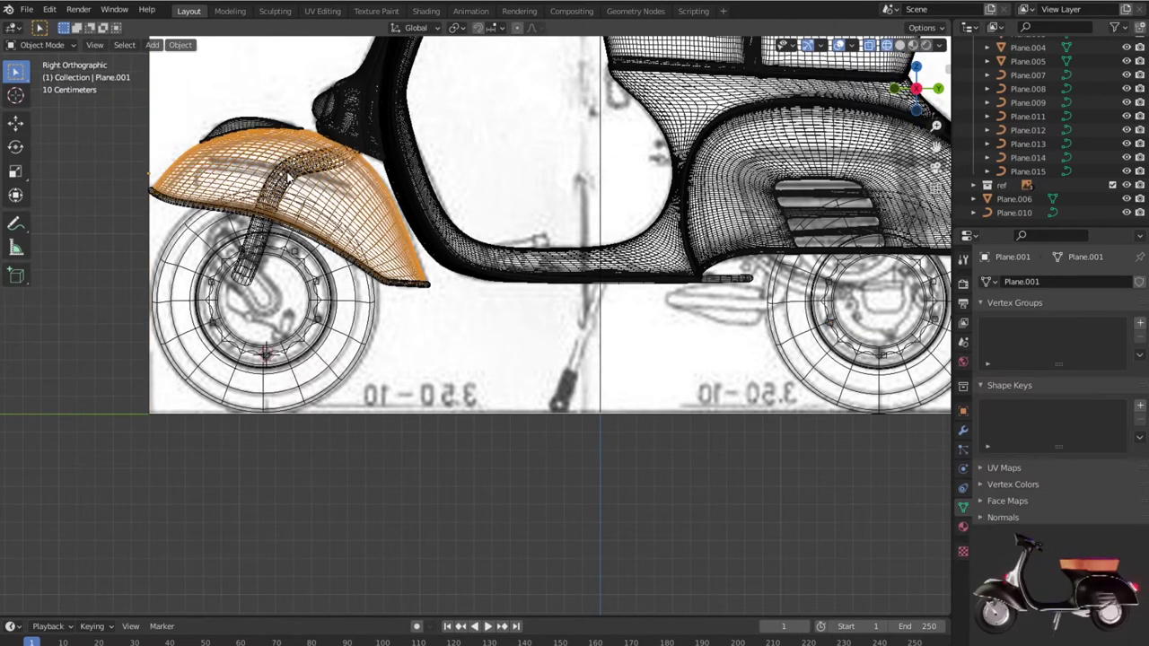
# Step: Duplicate the front fork NurbsPath tube, drop the copy near the rear wheel, and enter Edit Mode
pyautogui.click(288, 177)
pyautogui.hotkey('shift', 'd')
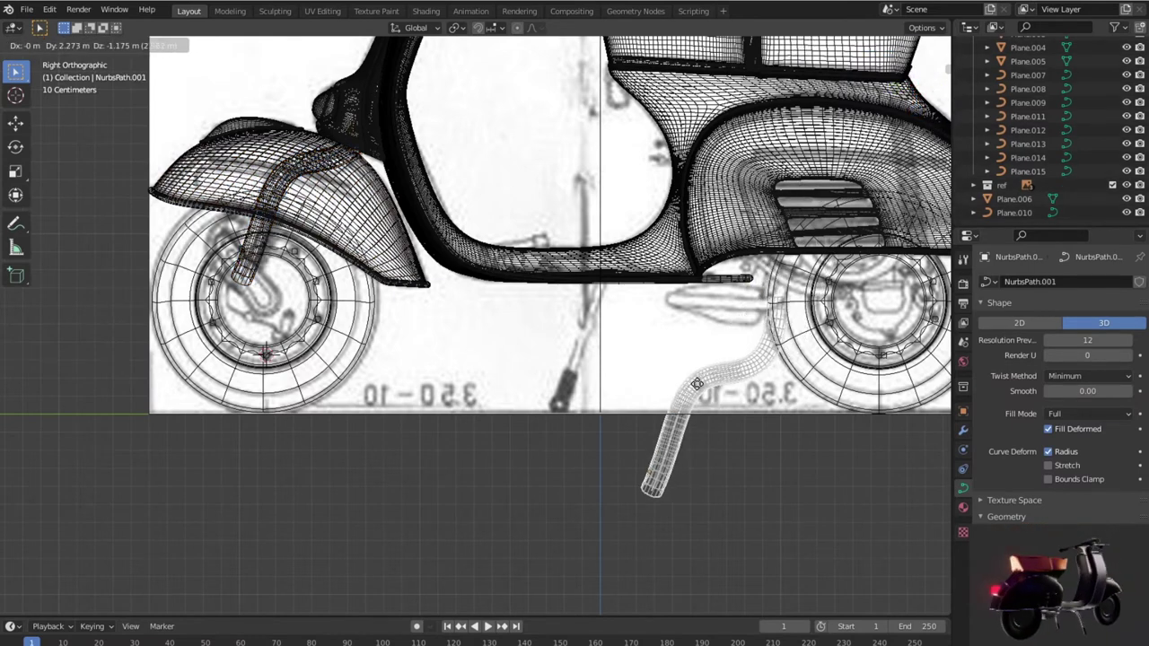
pyautogui.click(702, 387)
pyautogui.press('Tab')
pyautogui.moveTo(799, 390)
pyautogui.keyDown('shift'); pyautogui.mouseDown(button='middle')
pyautogui.moveTo(605, 350)
pyautogui.moveTo(564, 301)
pyautogui.mouseUp(button='middle'); pyautogui.keyUp('shift')
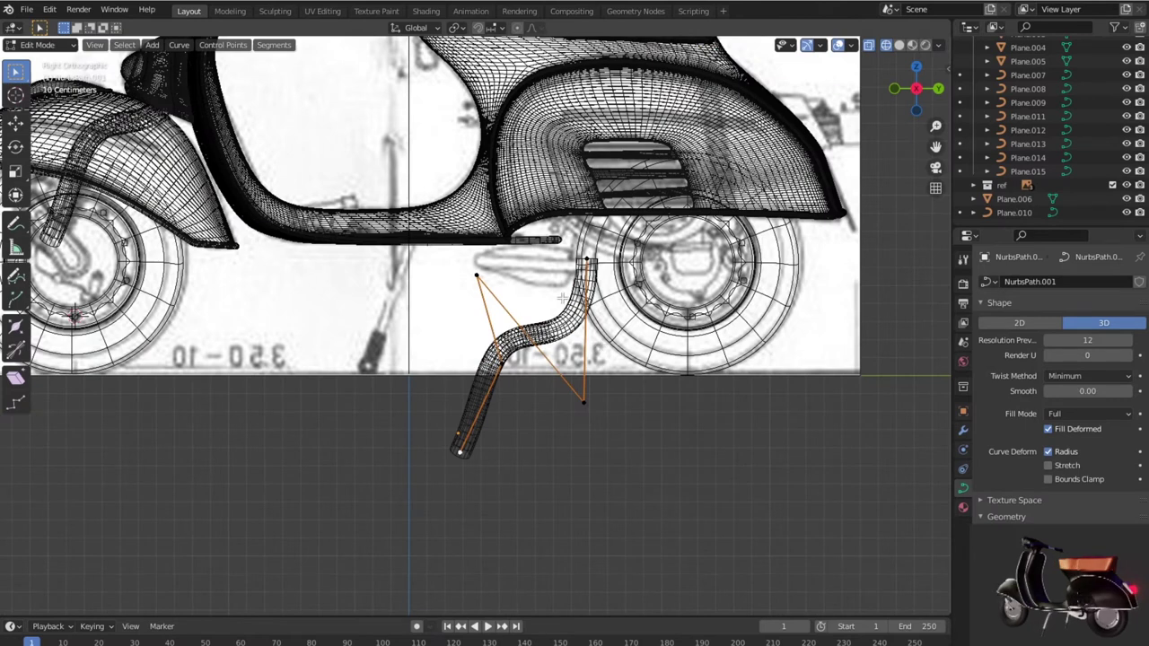
# Step: Move the copy's control points to bend its top under the body
pyautogui.press('g')
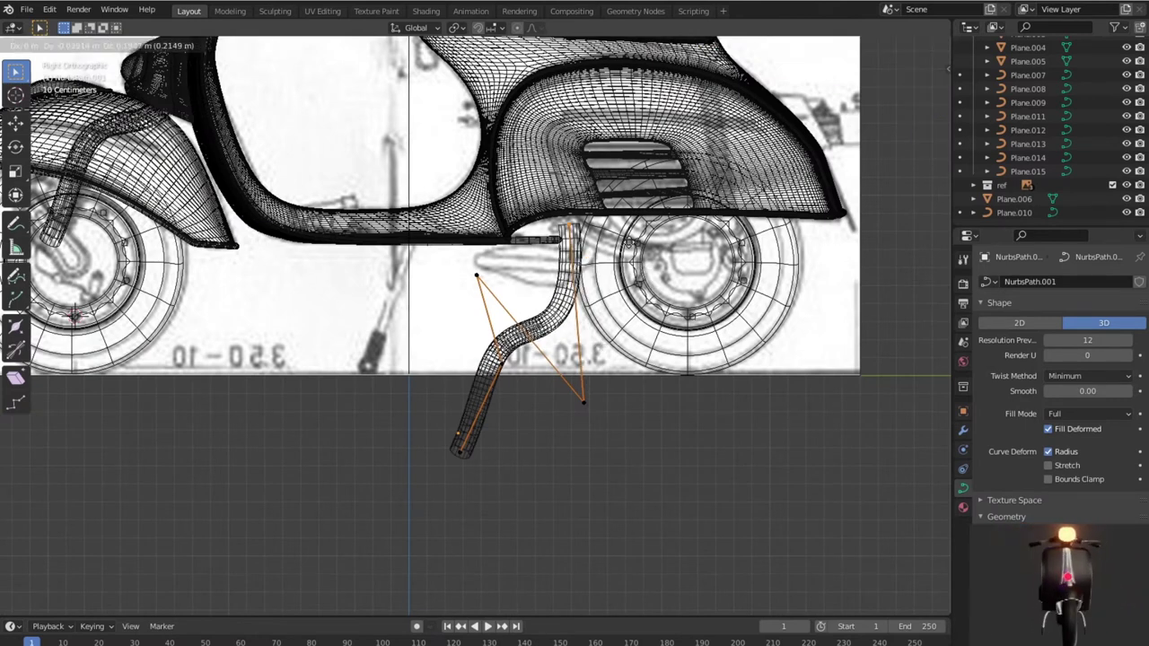
pyautogui.click(583, 328)
pyautogui.moveTo(556, 373); pyautogui.dragTo(621, 427)
pyautogui.press('g')
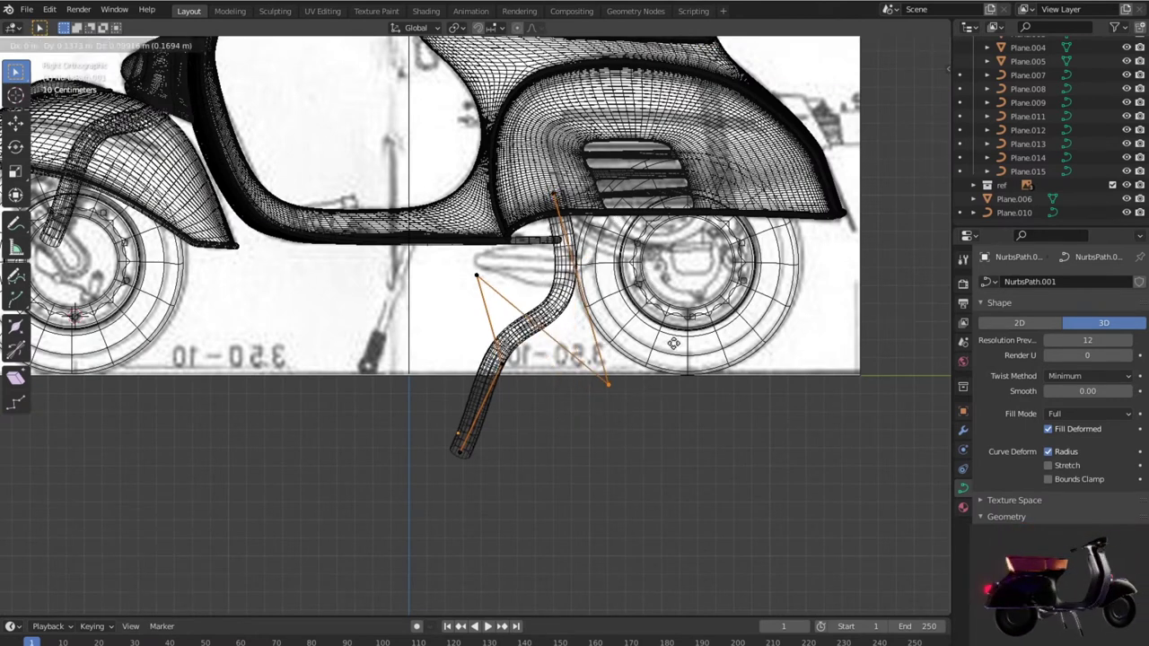
pyautogui.click(633, 333)
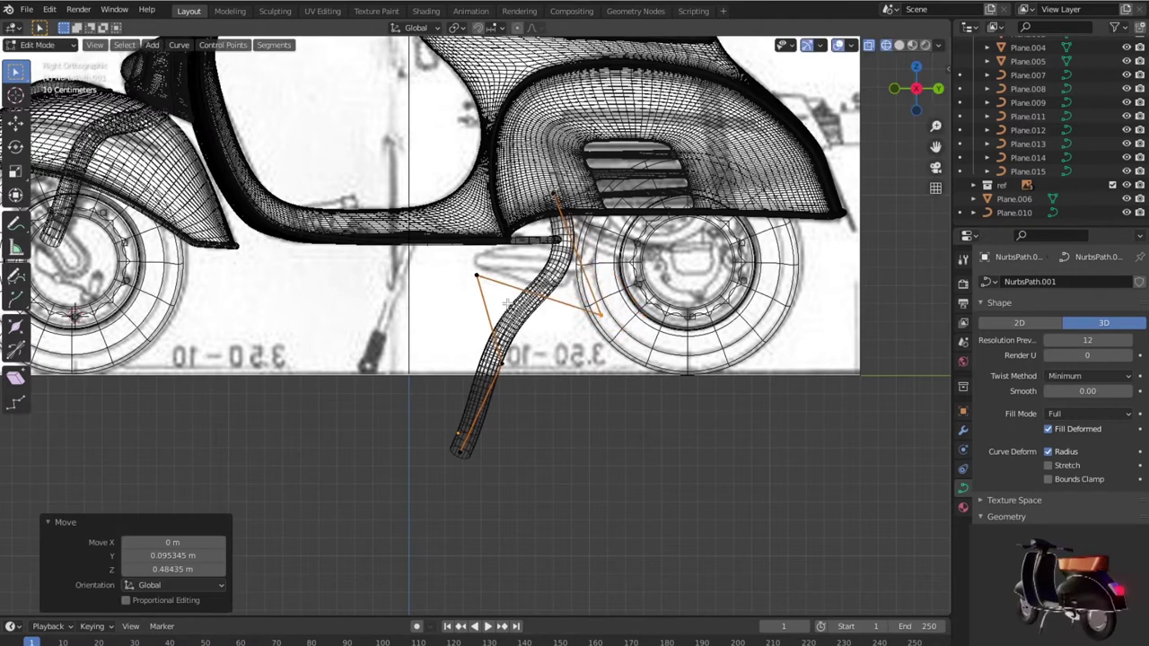
pyautogui.press('g')
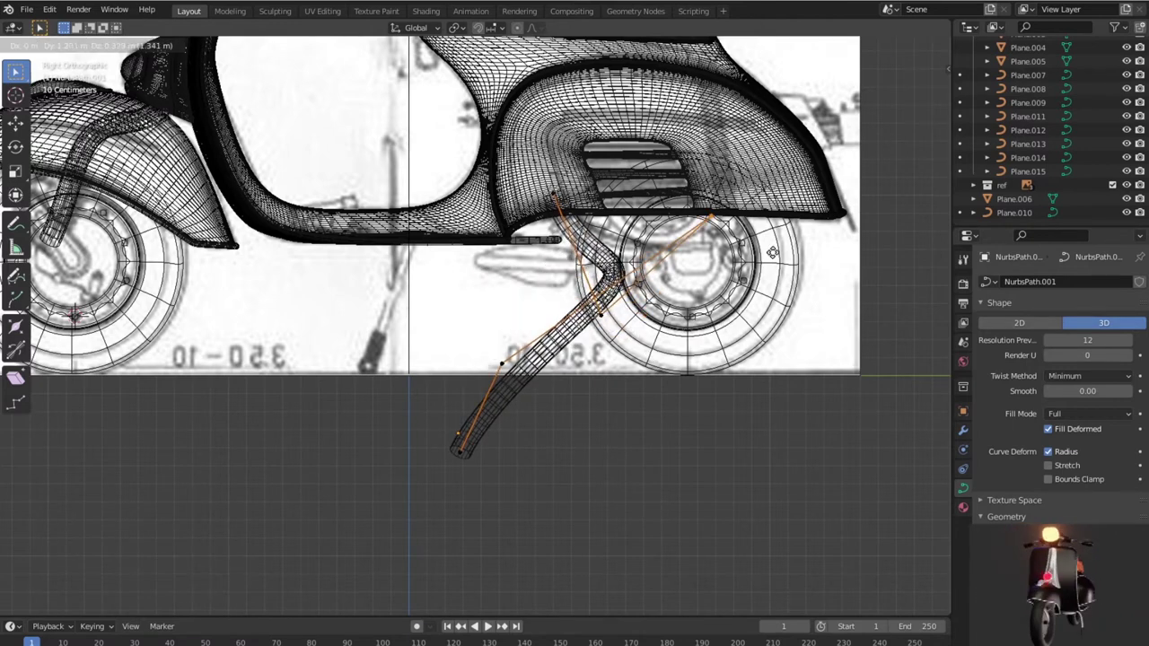
pyautogui.click(564, 340)
# Step: Delete the lower end vertices to shorten the tube
pyautogui.moveTo(431, 431); pyautogui.dragTo(510, 465)
pyautogui.press('x')
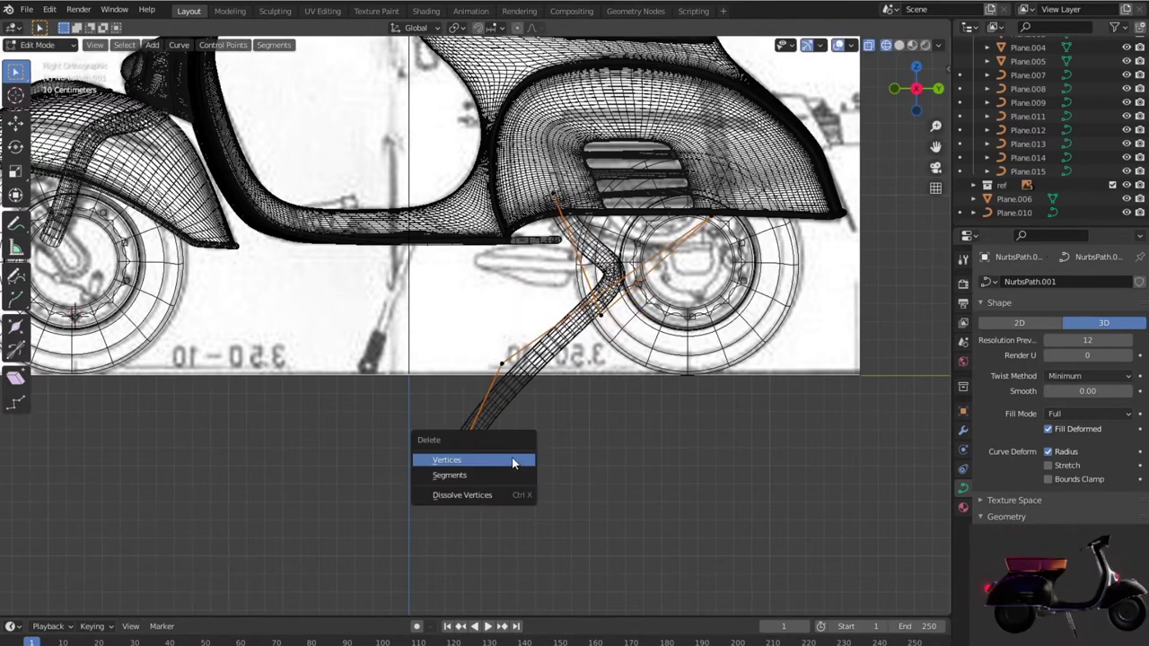
pyautogui.click(500, 462)
pyautogui.press('x')
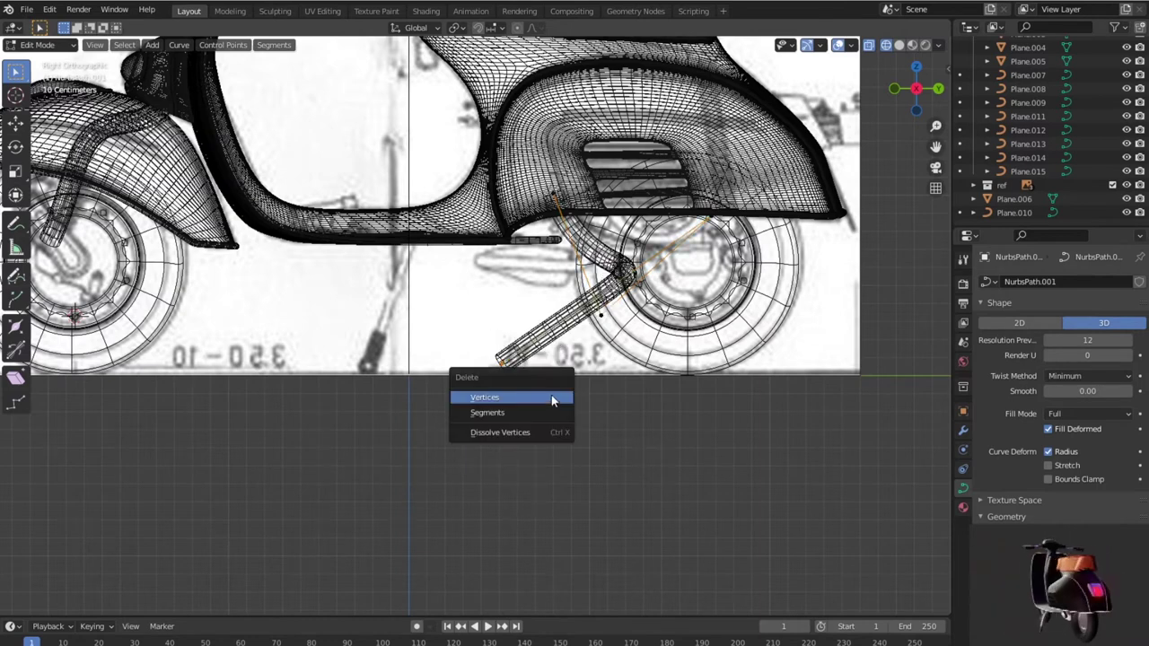
pyautogui.click(549, 397)
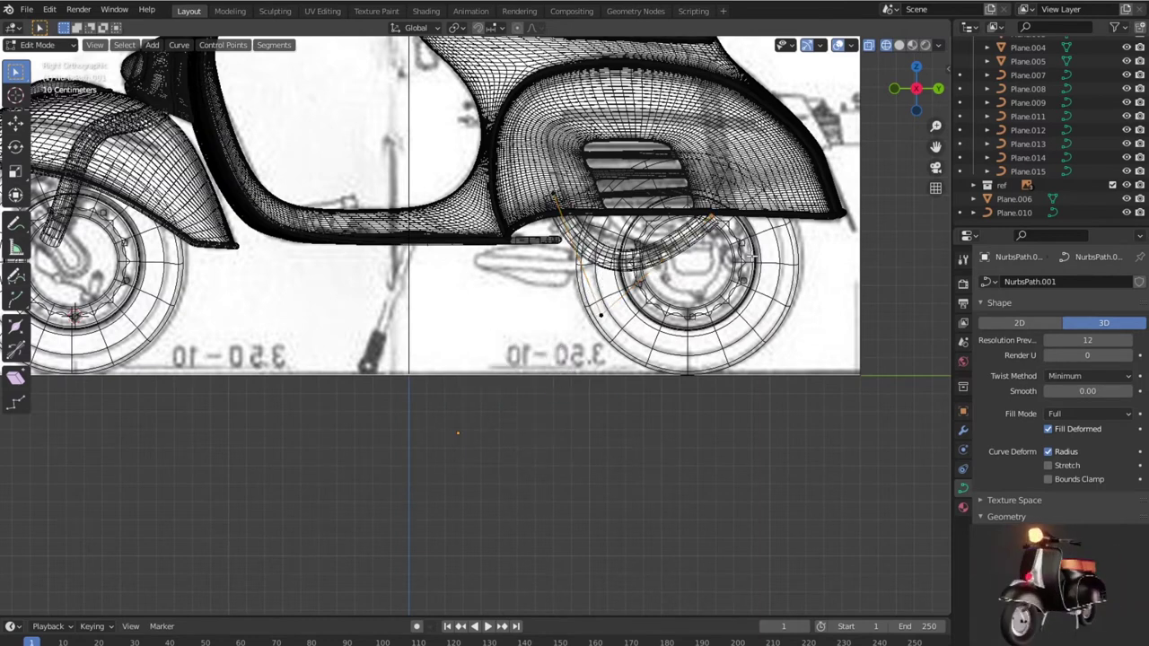
# Step: Move the tube's end points onto the rear hub and leave Edit Mode
pyautogui.press('g')
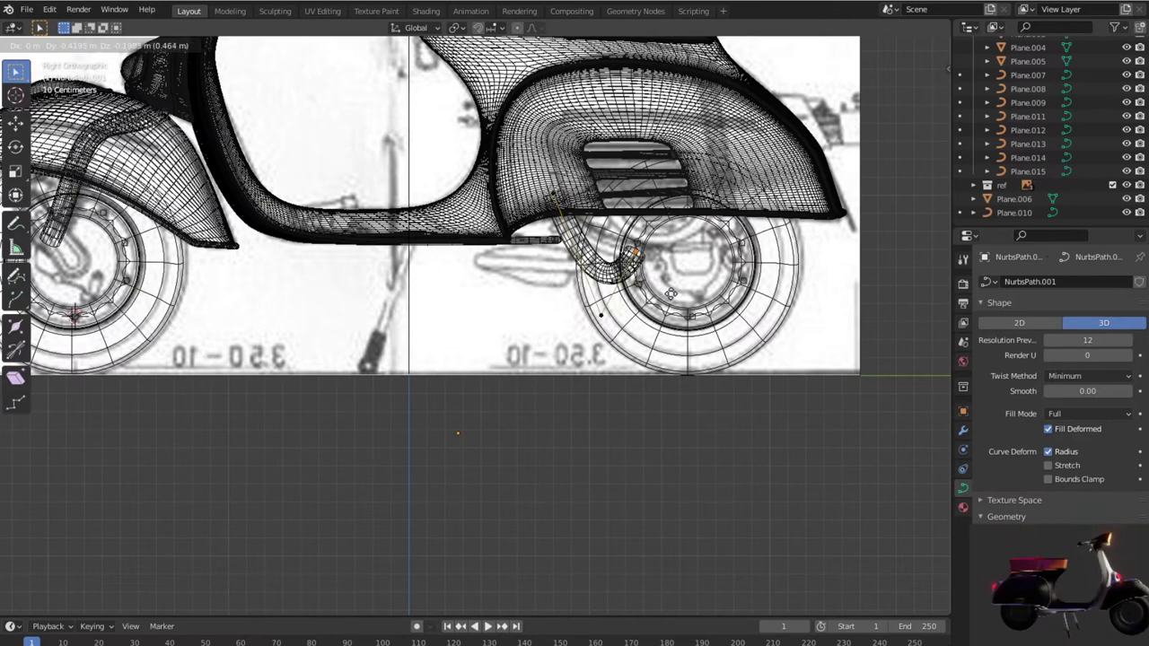
pyautogui.click(648, 279)
pyautogui.click(594, 314)
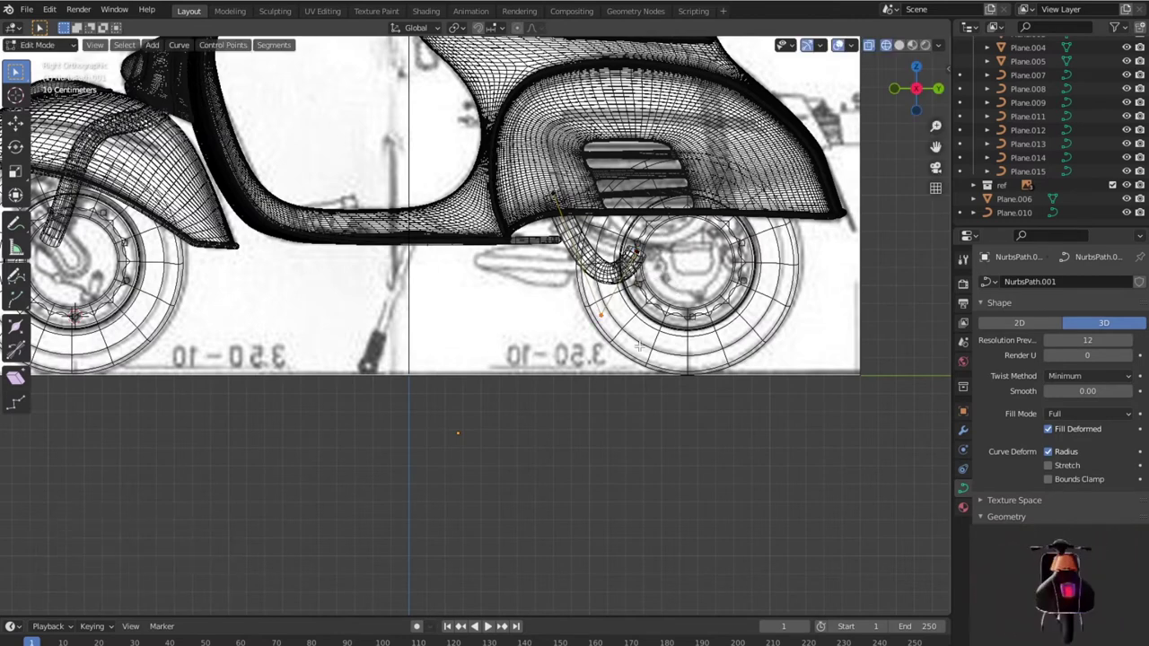
pyautogui.press('g')
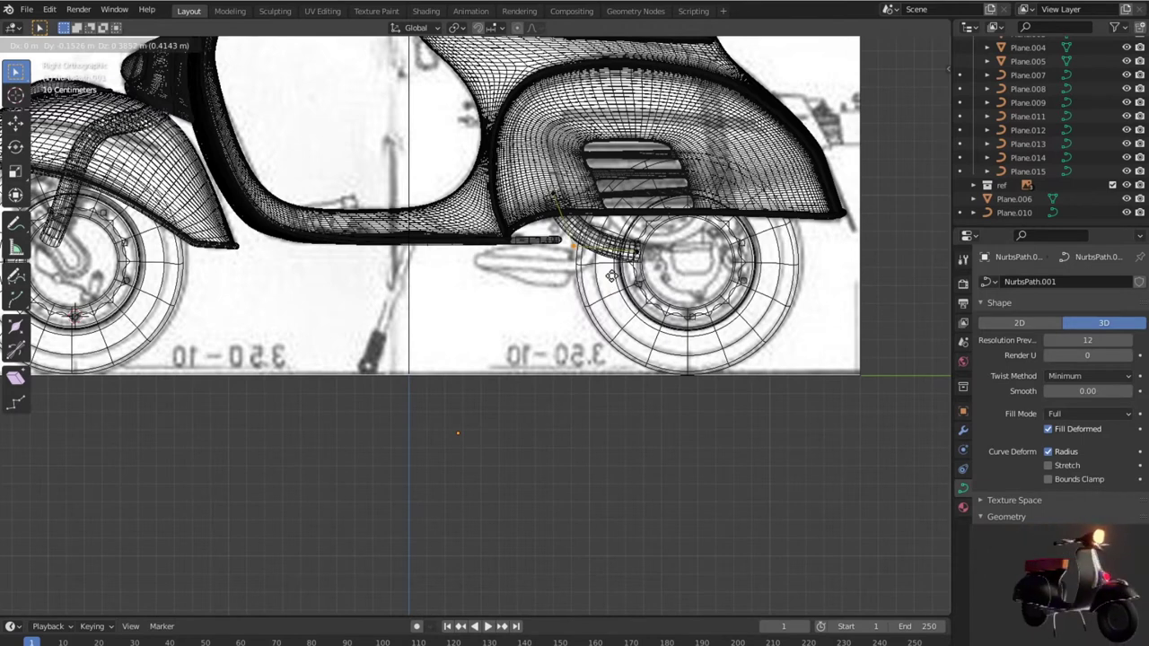
pyautogui.click(610, 275)
pyautogui.press('Tab')
pyautogui.scroll(-3, 713, 352)
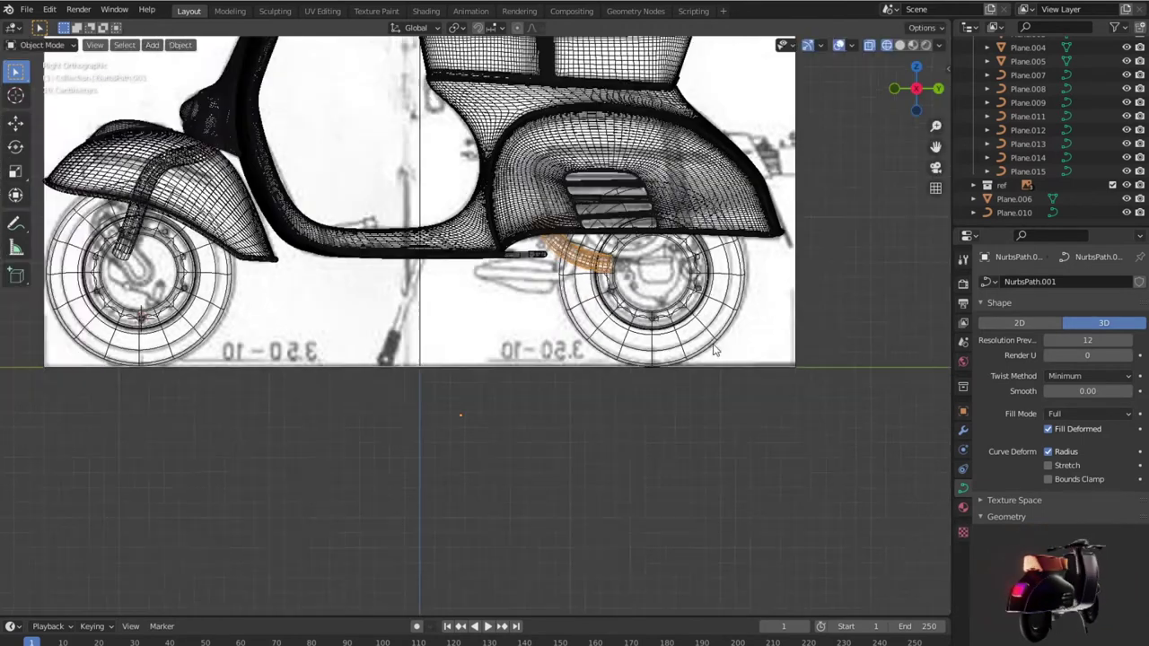
# Step: Turn off X-ray, select the rear tube NurbsPath.001 and enter Edit Mode
pyautogui.scroll(-2, 712, 352)
pyautogui.hotkey('alt', 'z')
pyautogui.scroll(-1, 714, 377)
pyautogui.moveTo(615, 454)
pyautogui.mouseDown(button='middle')
pyautogui.moveTo(725, 457)
pyautogui.moveTo(608, 443)
pyautogui.mouseUp(button='middle')
pyautogui.scroll(4, 597, 422)
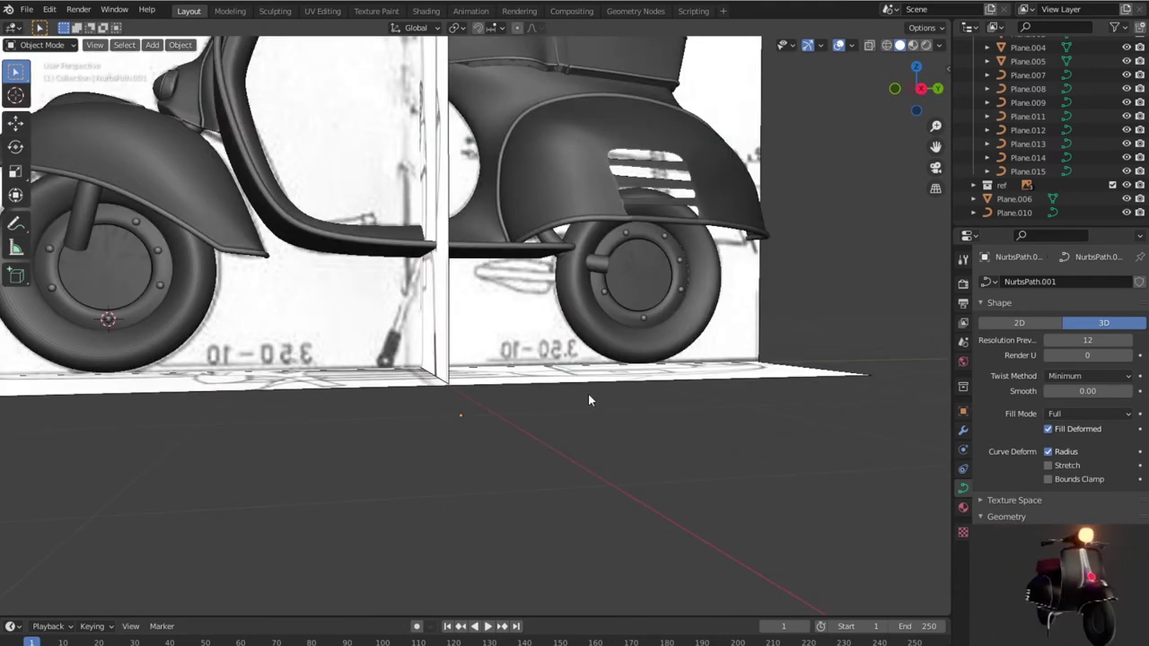
pyautogui.click(603, 266)
pyautogui.press('Tab')
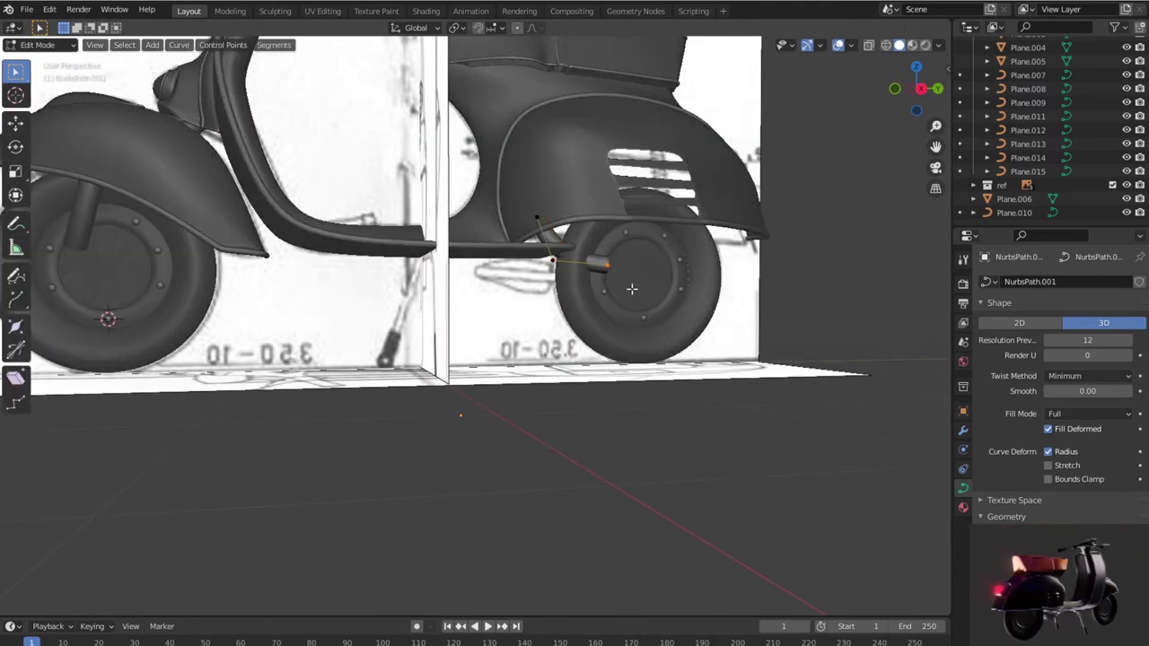
pyautogui.press('t')
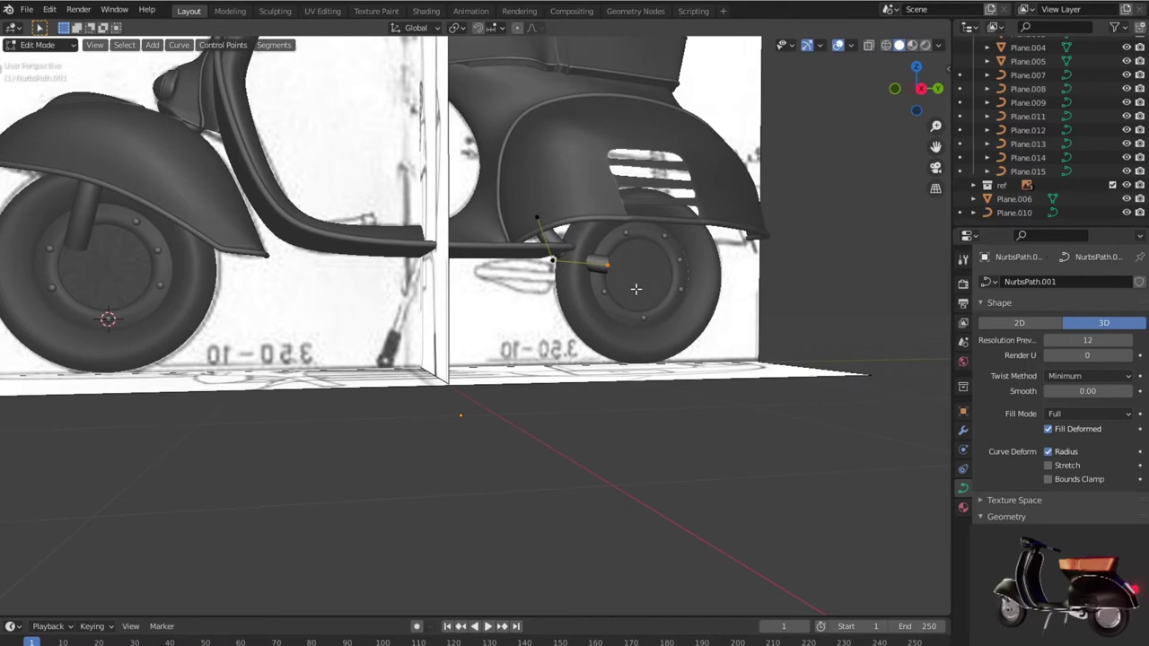
pyautogui.scroll(-2, 635, 288)
# Step: From the top view in wireframe, shift the tube's points 0.2479 m along X
pyautogui.press('KP_7')
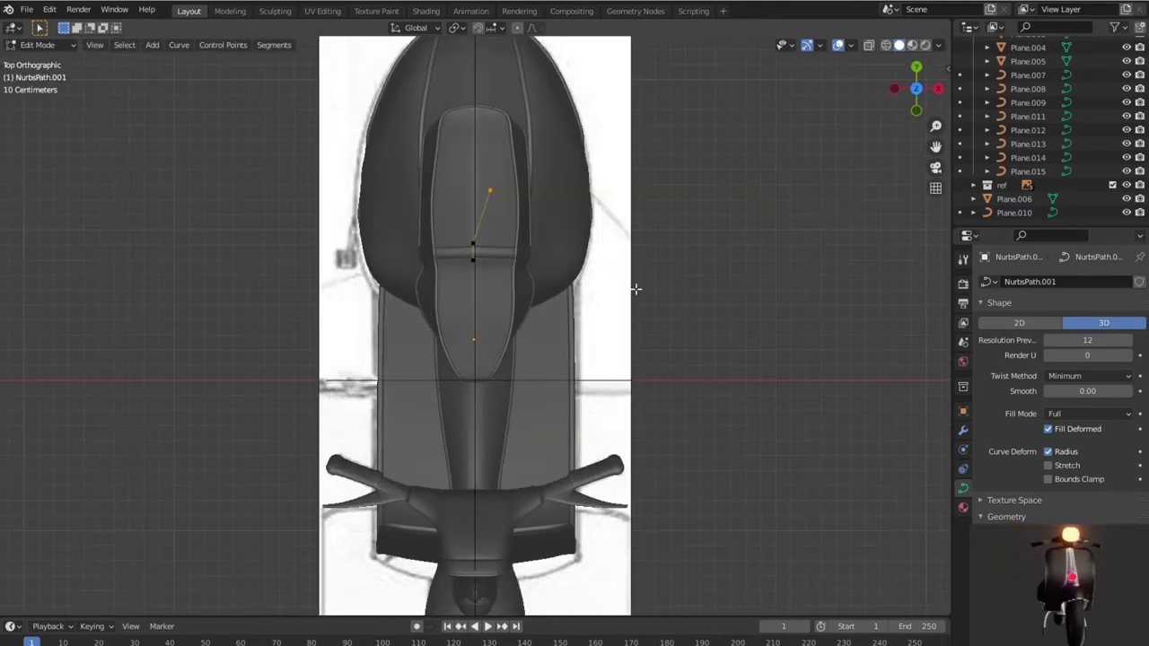
pyautogui.hotkey('shift', 'z')
pyautogui.scroll(1, 635, 288)
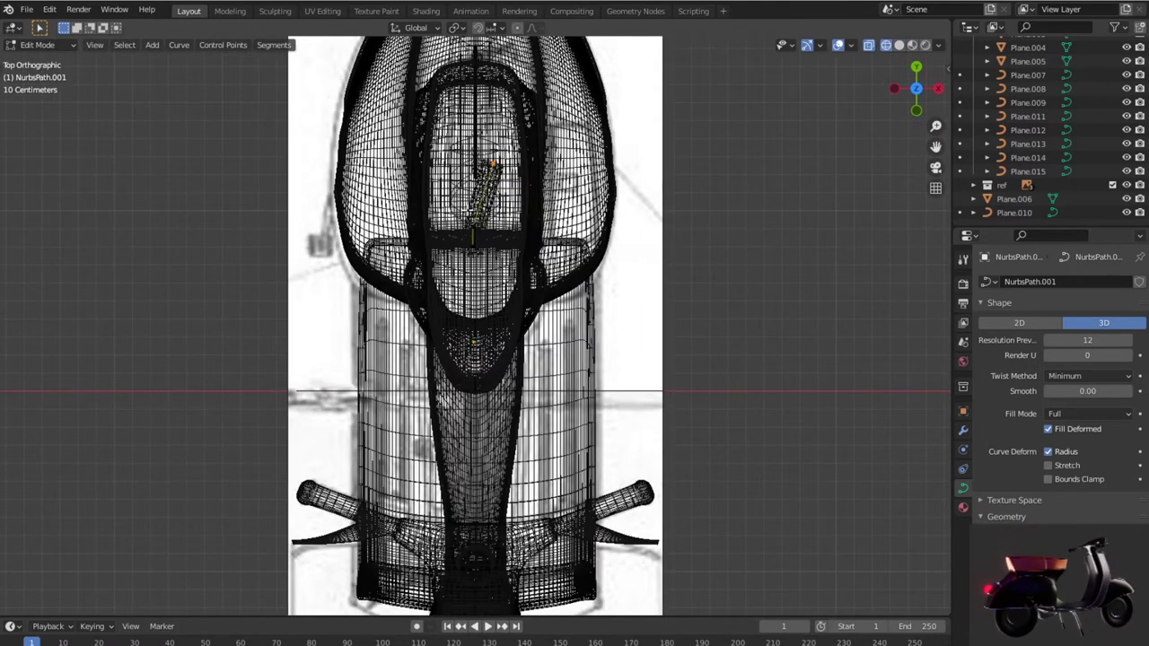
pyautogui.press('g')
pyautogui.click(475, 212)
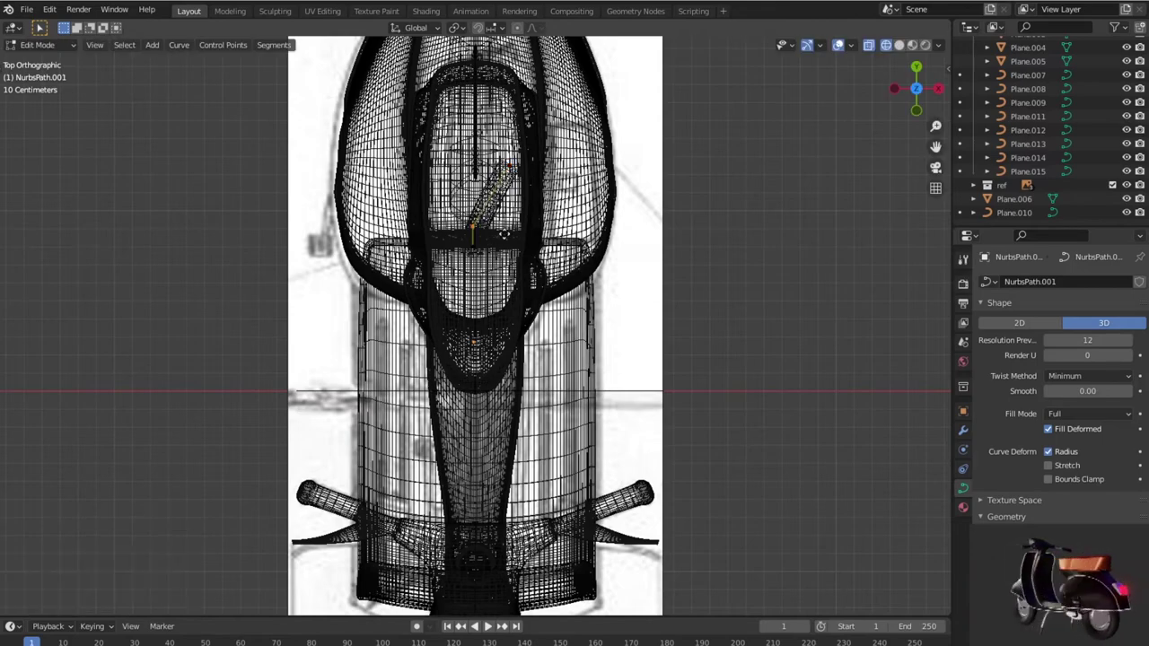
pyautogui.press('g')
pyautogui.click(533, 236)
# Step: Check the shifted tube in solid shading and from the Right view in wireframe
pyautogui.moveTo(614, 324); pyautogui.dragTo(458, 175, button='middle')
pyautogui.hotkey('shift', 'z')
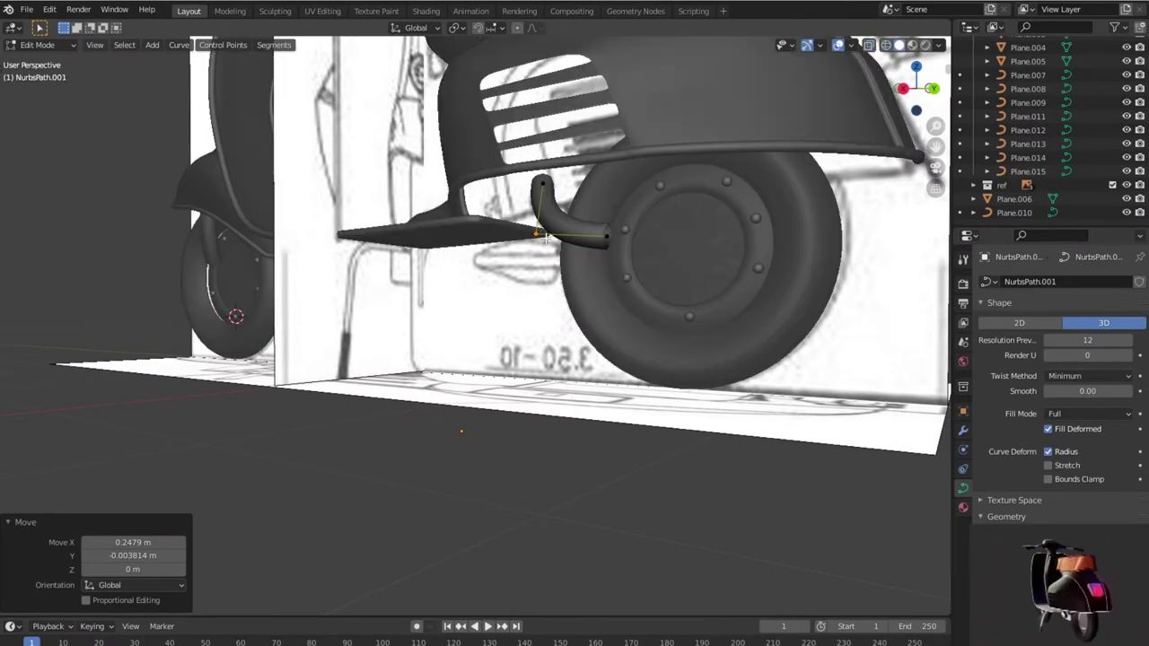
pyautogui.scroll(-3, 660, 317)
pyautogui.moveTo(672, 333)
pyautogui.mouseDown(button='middle')
pyautogui.moveTo(684, 402)
pyautogui.moveTo(731, 314)
pyautogui.mouseUp(button='middle')
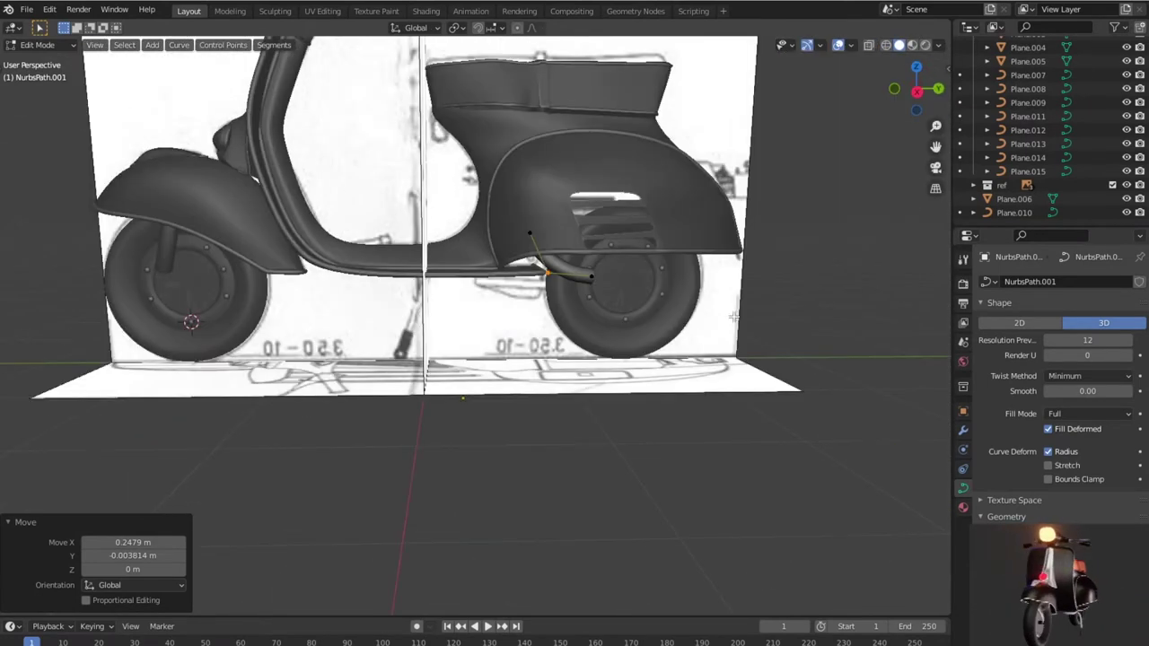
pyautogui.scroll(2, 732, 314)
pyautogui.press('KP_3')
pyautogui.scroll(4, 718, 320)
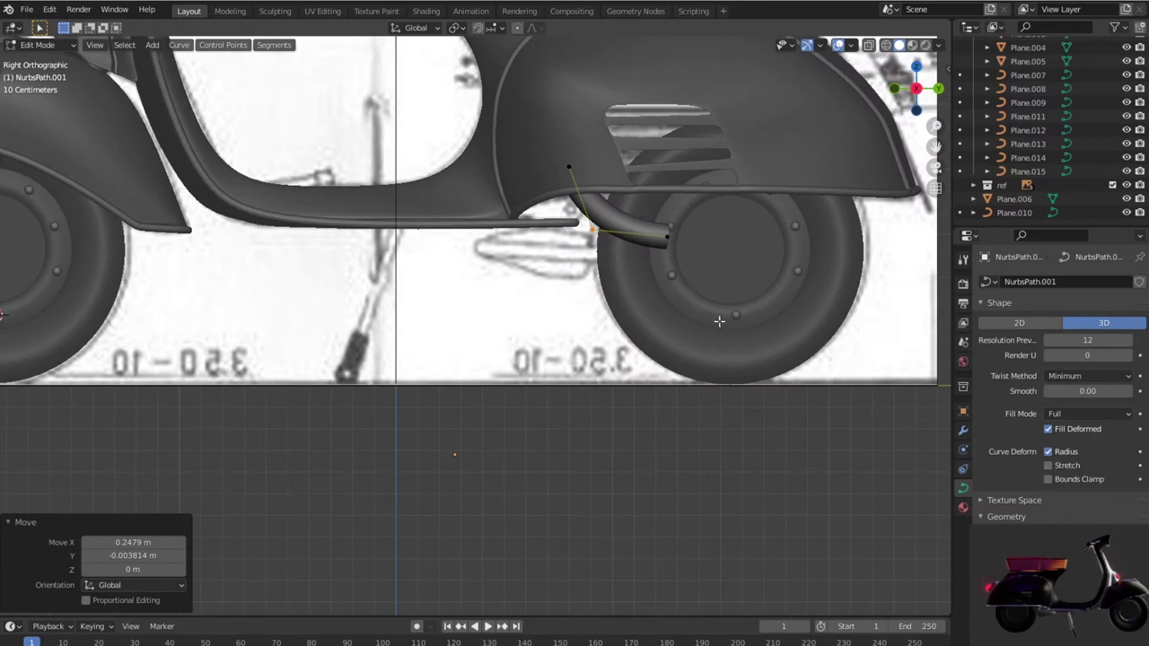
pyautogui.click(660, 227)
pyautogui.hotkey('shift', 'z')
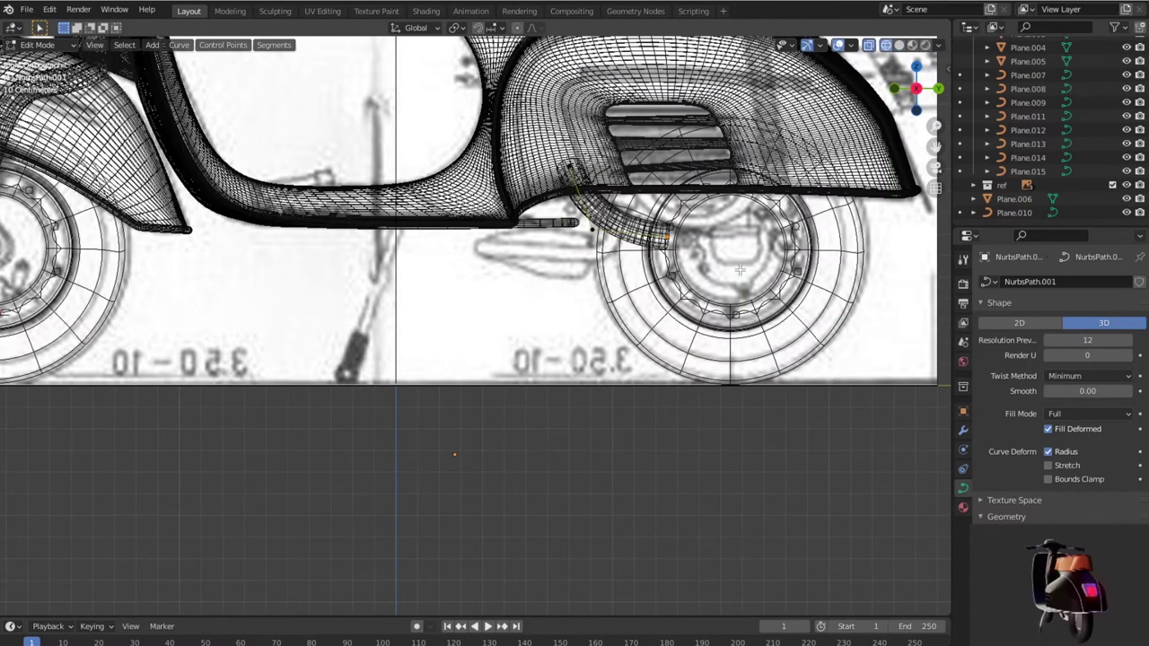
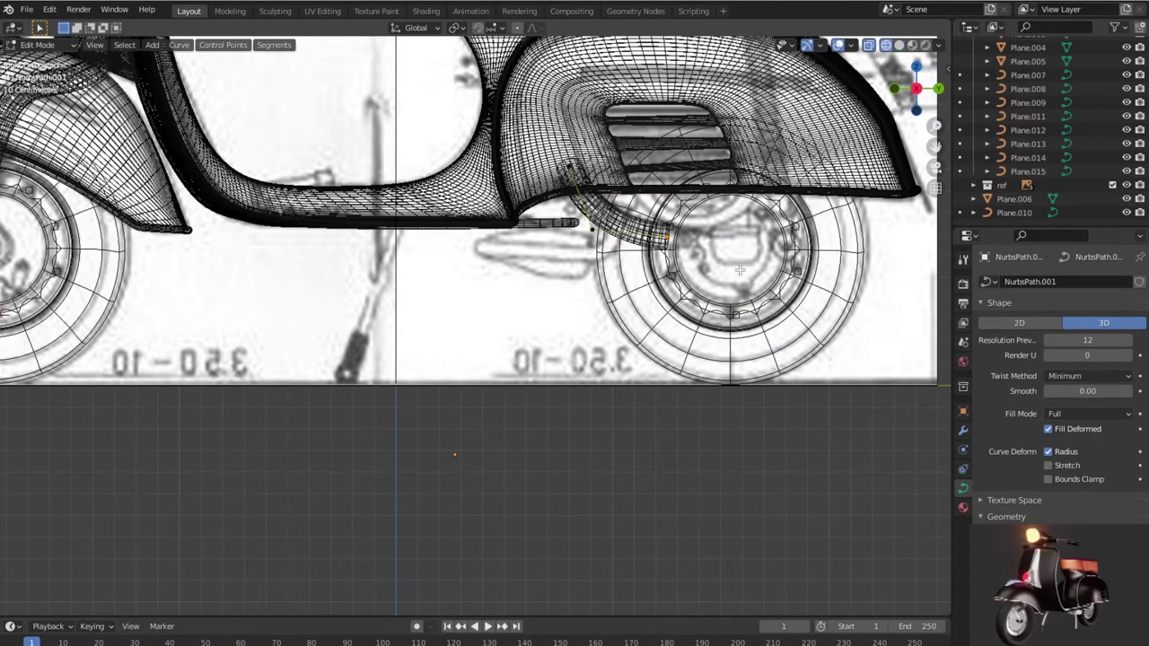
# Step: Extend the bent tube curve with a new end point beside the rear wheel and return to Object Mode
pyautogui.press('g')
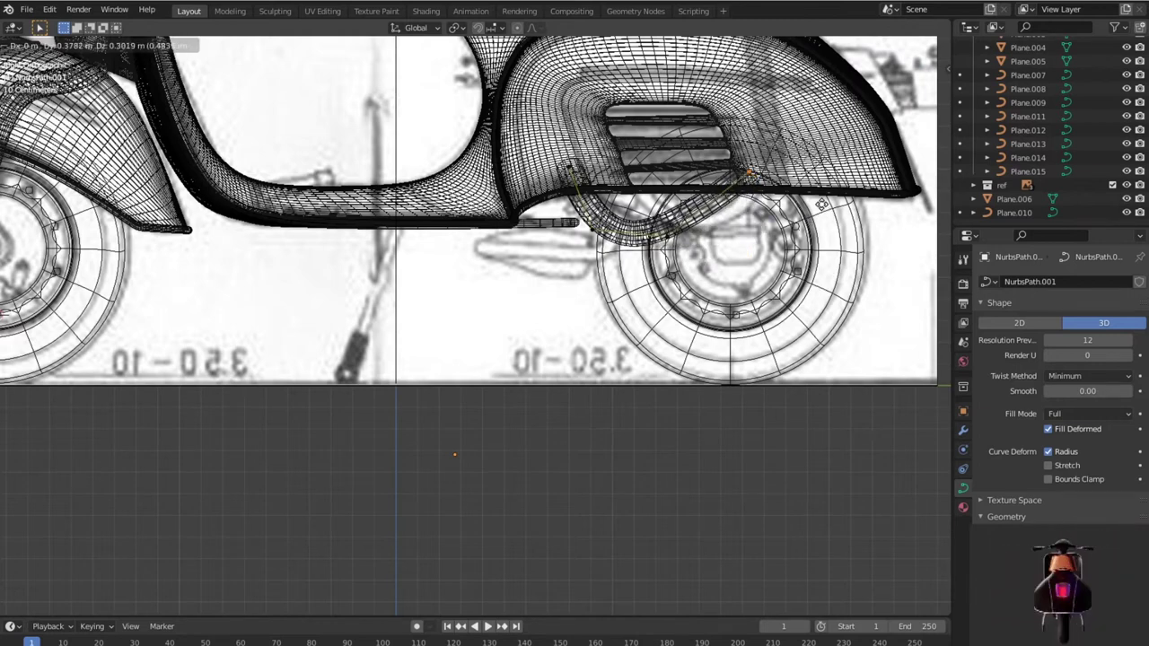
pyautogui.click(822, 205)
pyautogui.hotkey('shift', 'z')
pyautogui.scroll(-5, 714, 413)
pyautogui.press('Tab')
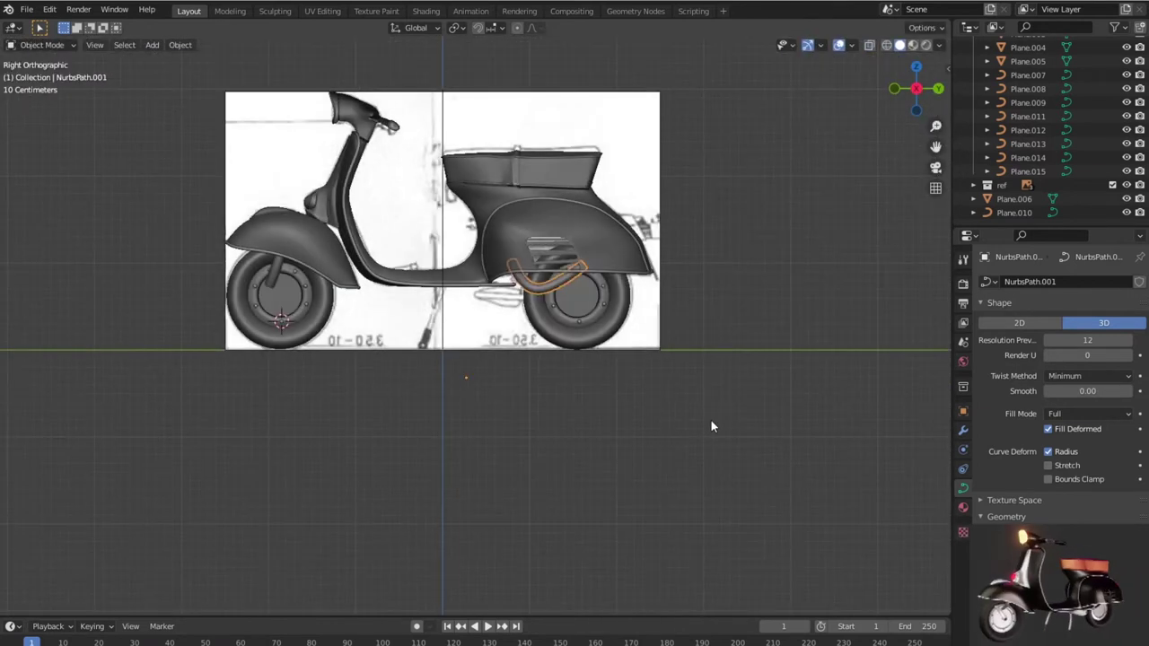
pyautogui.scroll(-2, 710, 420)
# Step: Orbit around to inspect the tube, then return to the right side view
pyautogui.moveTo(655, 410)
pyautogui.mouseDown(button='middle')
pyautogui.moveTo(717, 416)
pyautogui.moveTo(744, 389)
pyautogui.moveTo(652, 356)
pyautogui.moveTo(619, 459)
pyautogui.mouseUp(button='middle')
pyautogui.scroll(2, 619, 460)
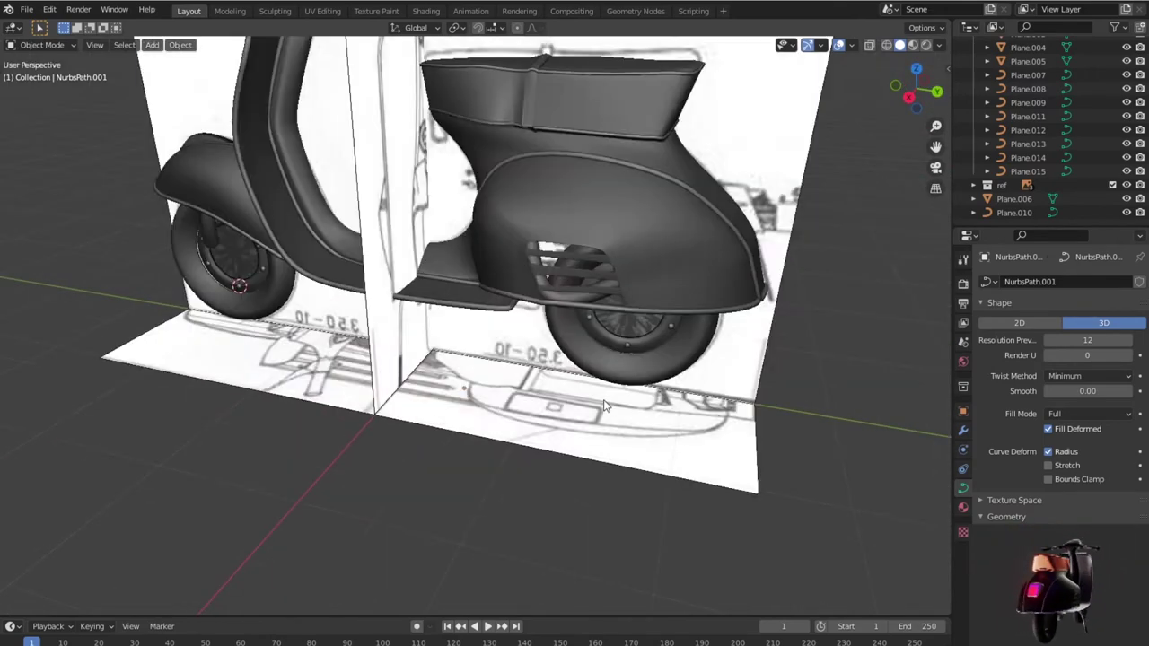
pyautogui.scroll(2, 626, 395)
pyautogui.scroll(2, 634, 320)
pyautogui.scroll(2, 635, 320)
pyautogui.press('KP_3')
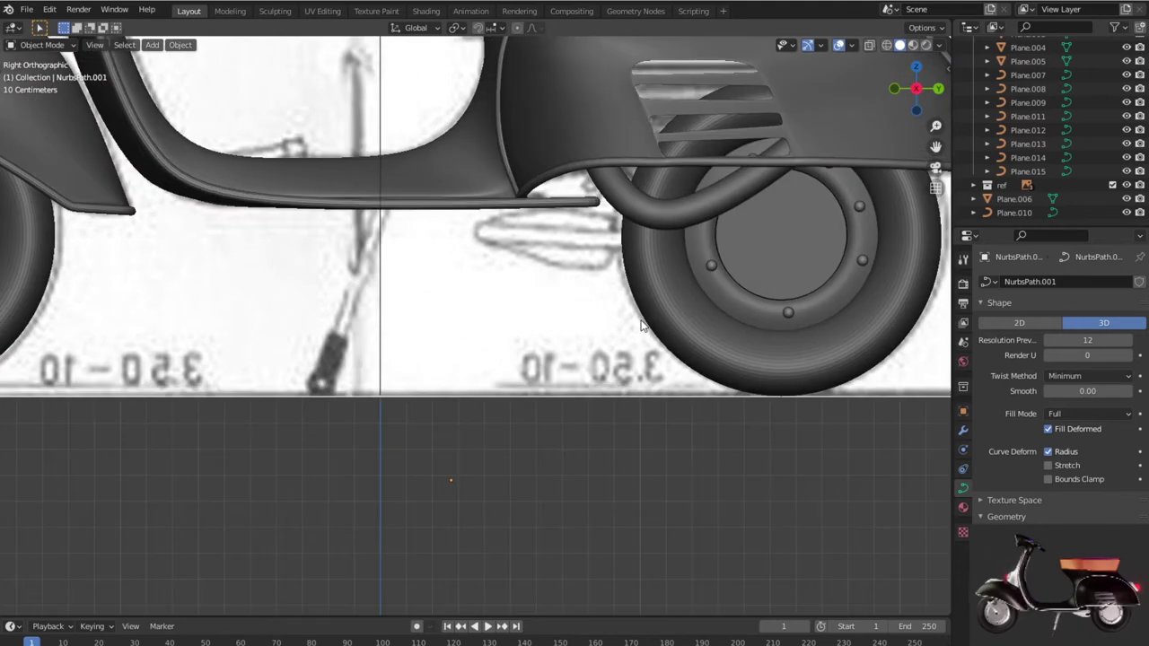
pyautogui.scroll(-3, 641, 325)
# Step: In wireframe, place the 3D cursor at the front wheel's hub centre
pyautogui.hotkey('shift', 'z')
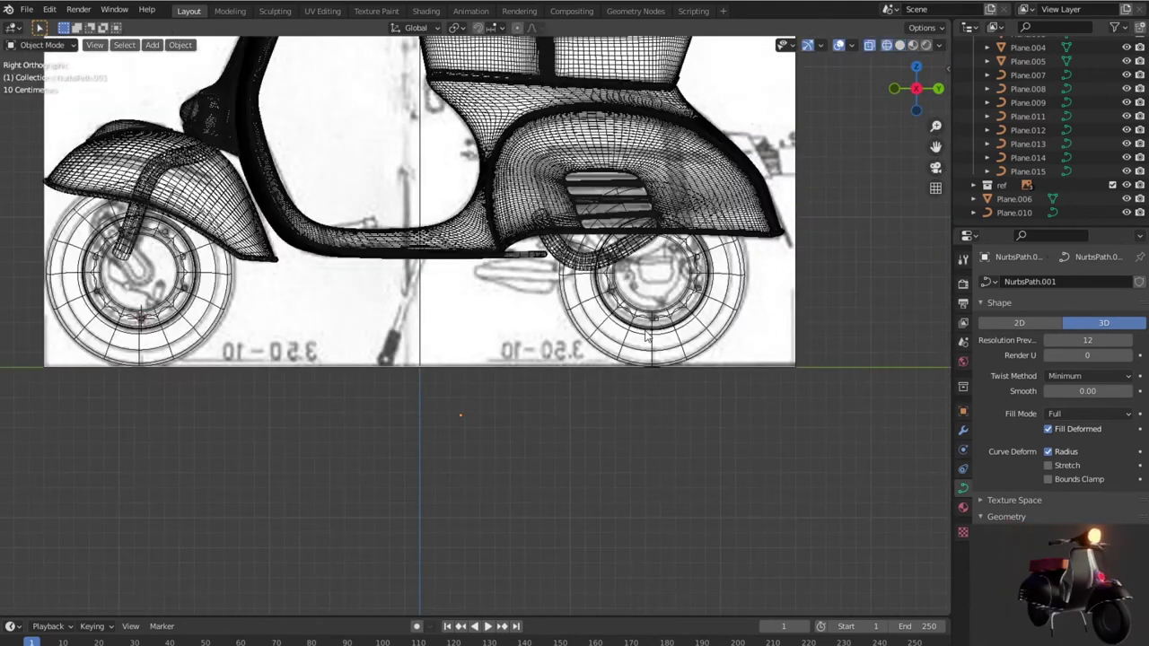
pyautogui.scroll(2, 646, 334)
pyautogui.scroll(-1, 668, 323)
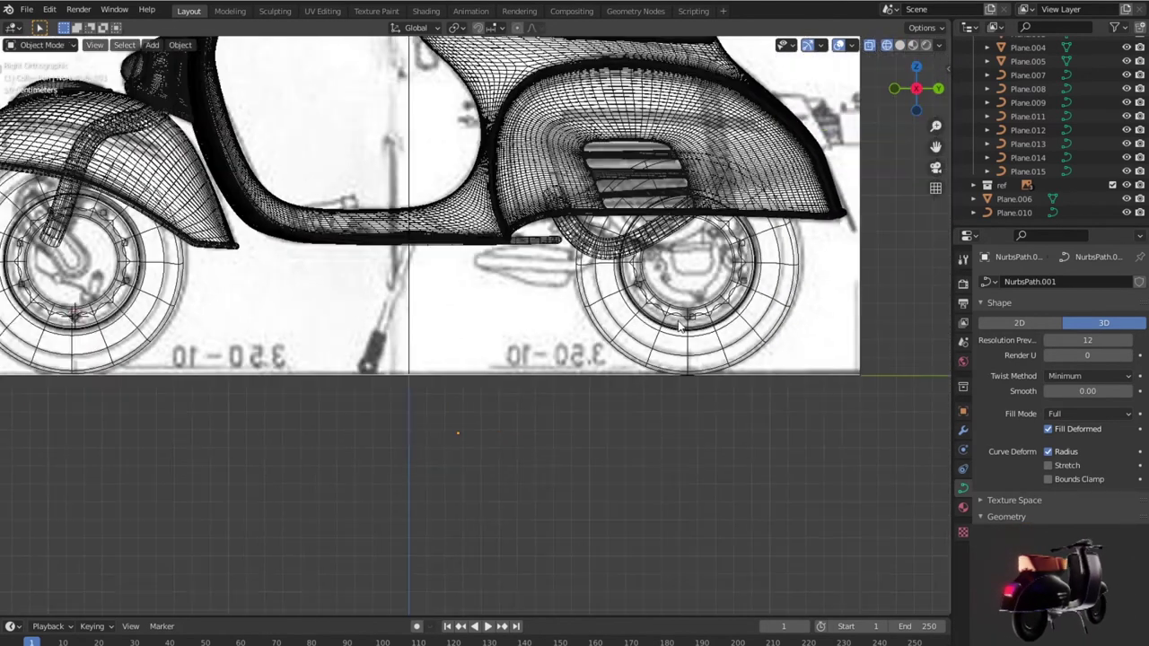
pyautogui.scroll(-1, 653, 320)
pyautogui.scroll(-1, 583, 325)
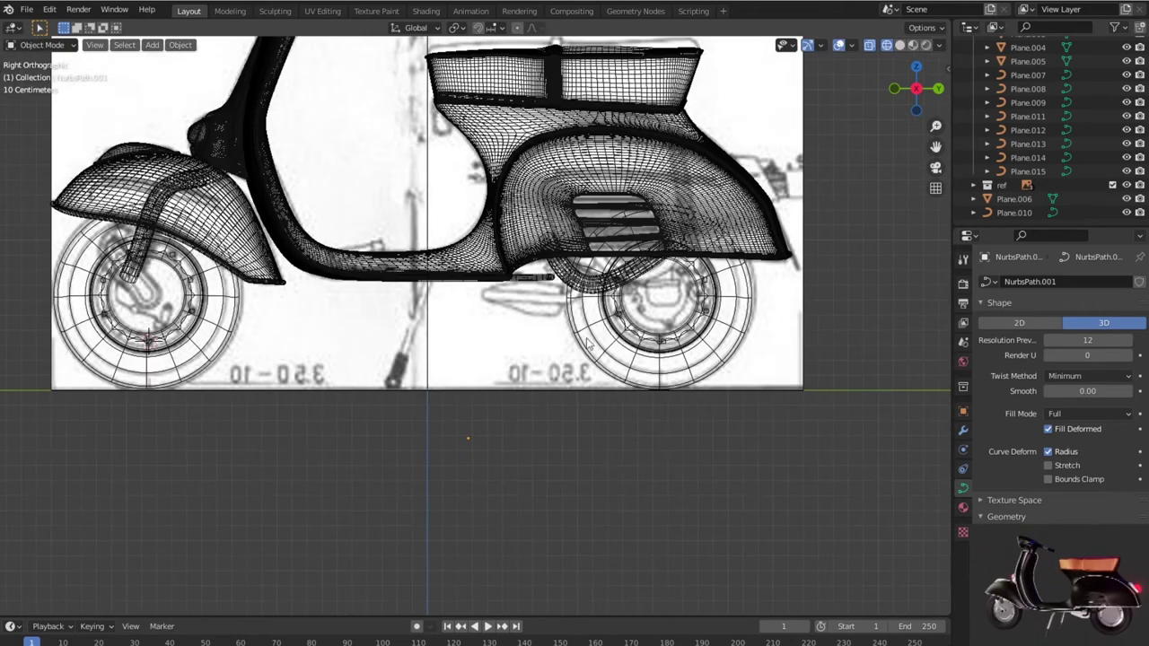
pyautogui.scroll(-1, 520, 328)
pyautogui.scroll(2, 464, 333)
pyautogui.scroll(1, 464, 334)
pyautogui.scroll(1, 466, 336)
pyautogui.scroll(2, 467, 336)
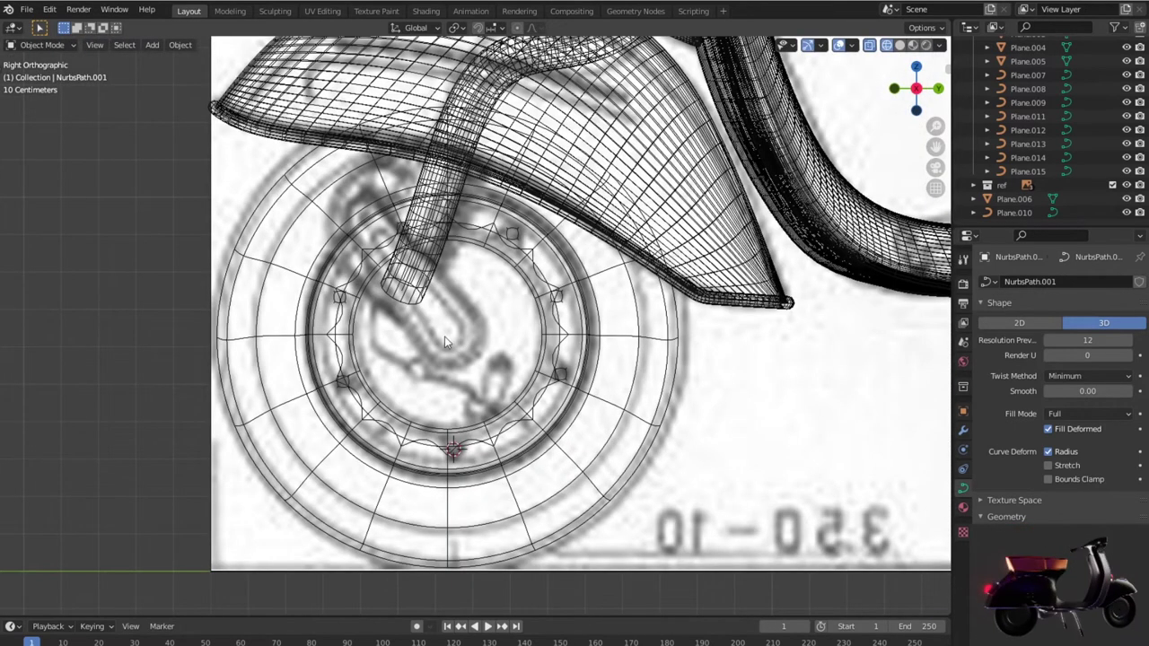
pyautogui.keyDown('shift'); pyautogui.rightClick(455, 338); pyautogui.keyUp('shift')
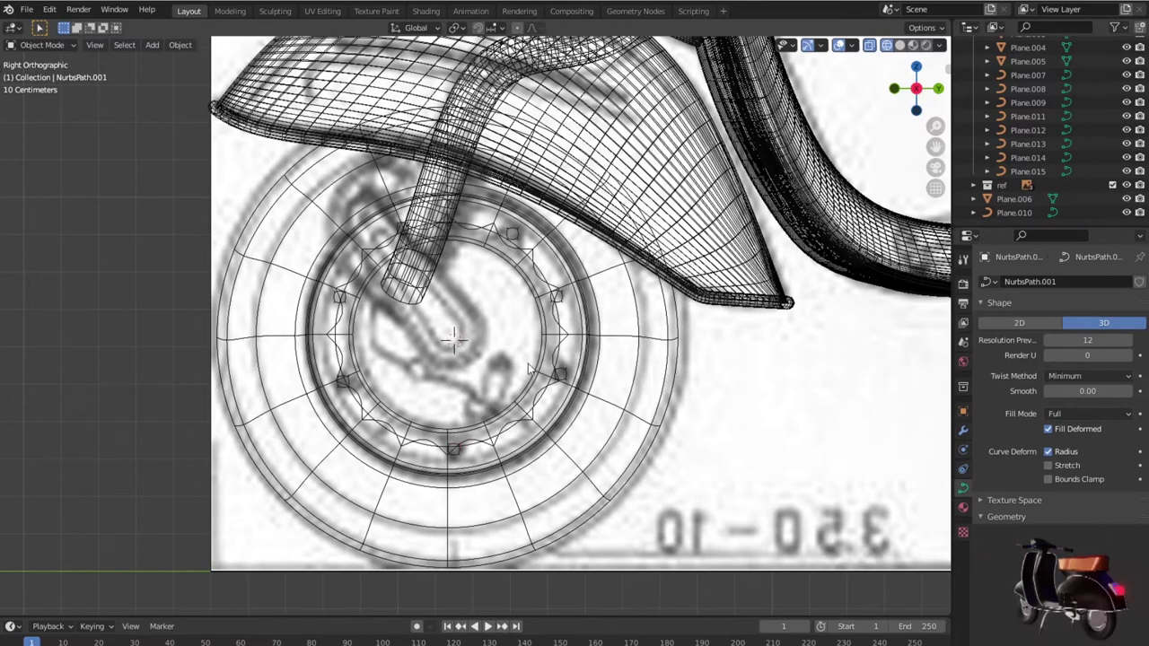
pyautogui.hotkey('shift', 'a')
# Step: Add a plane at the front wheel centre, rotated 90° on Y and scaled much smaller
pyautogui.click(580, 363)
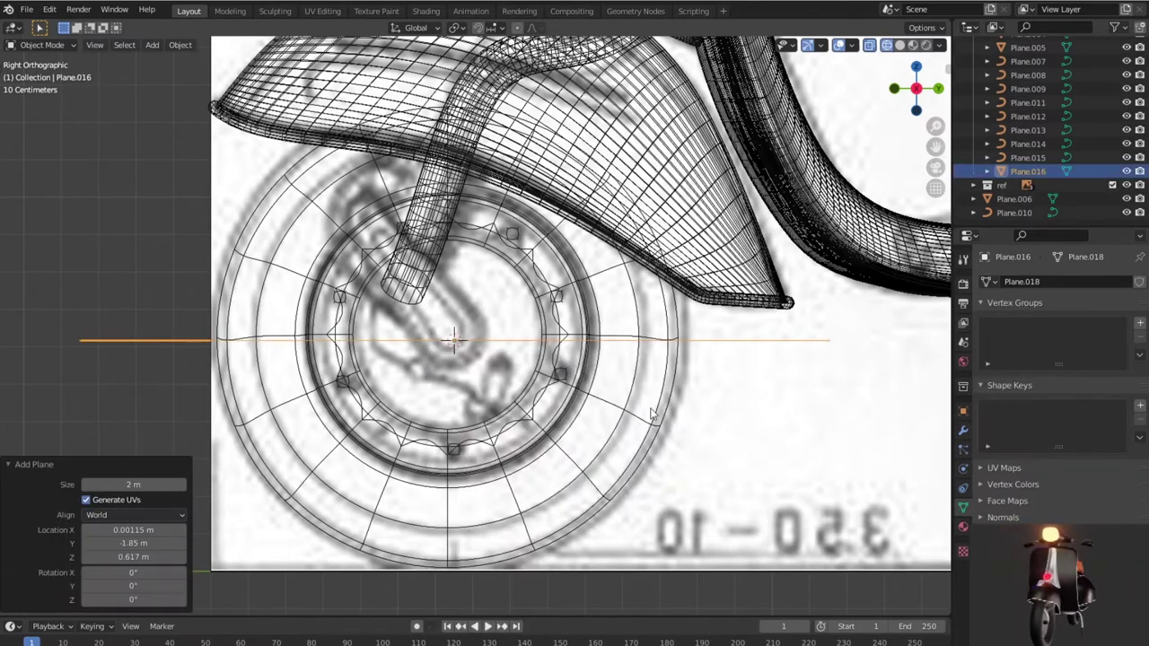
pyautogui.press('r')
pyautogui.press('y')
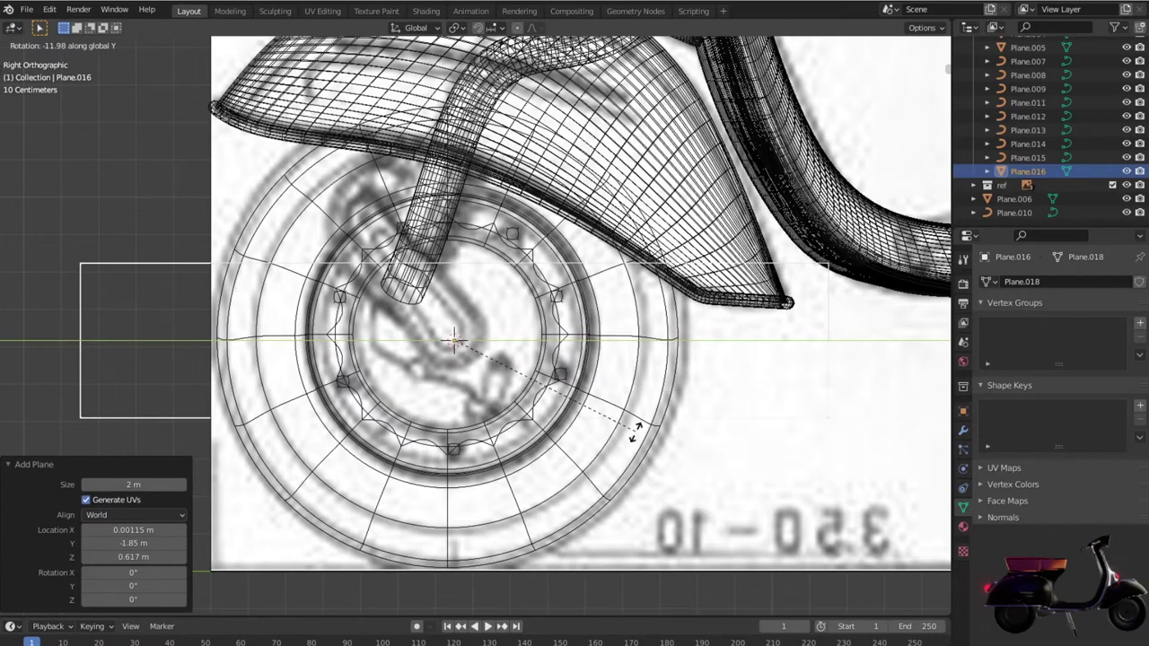
pyautogui.write('90')
pyautogui.press('Return')
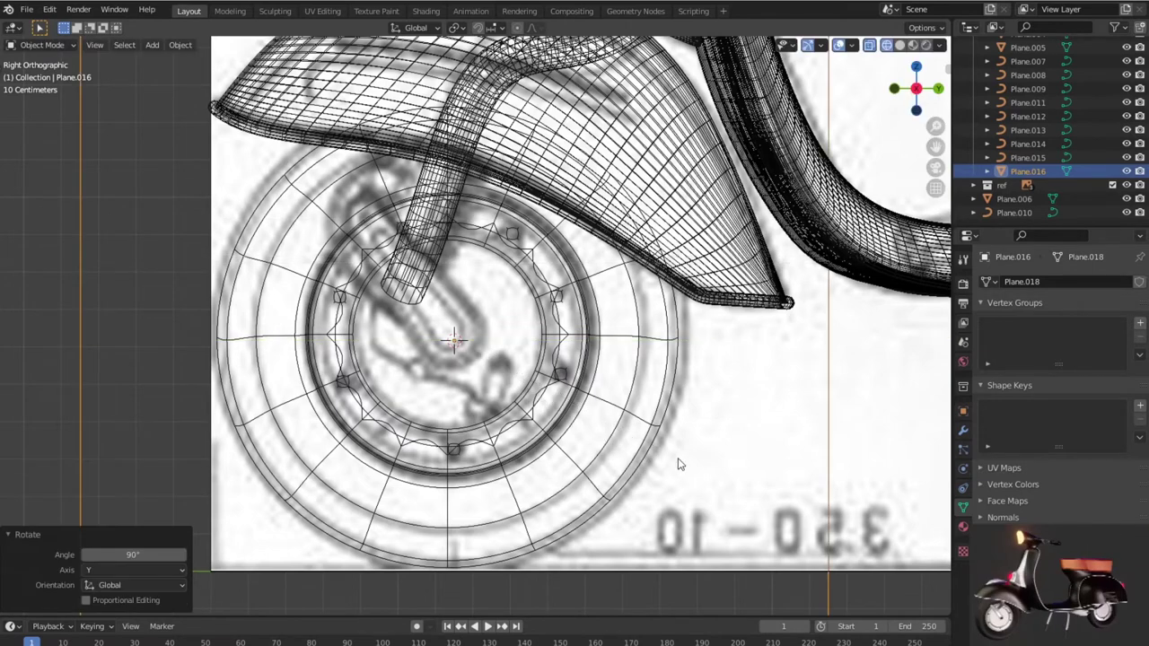
pyautogui.press('s')
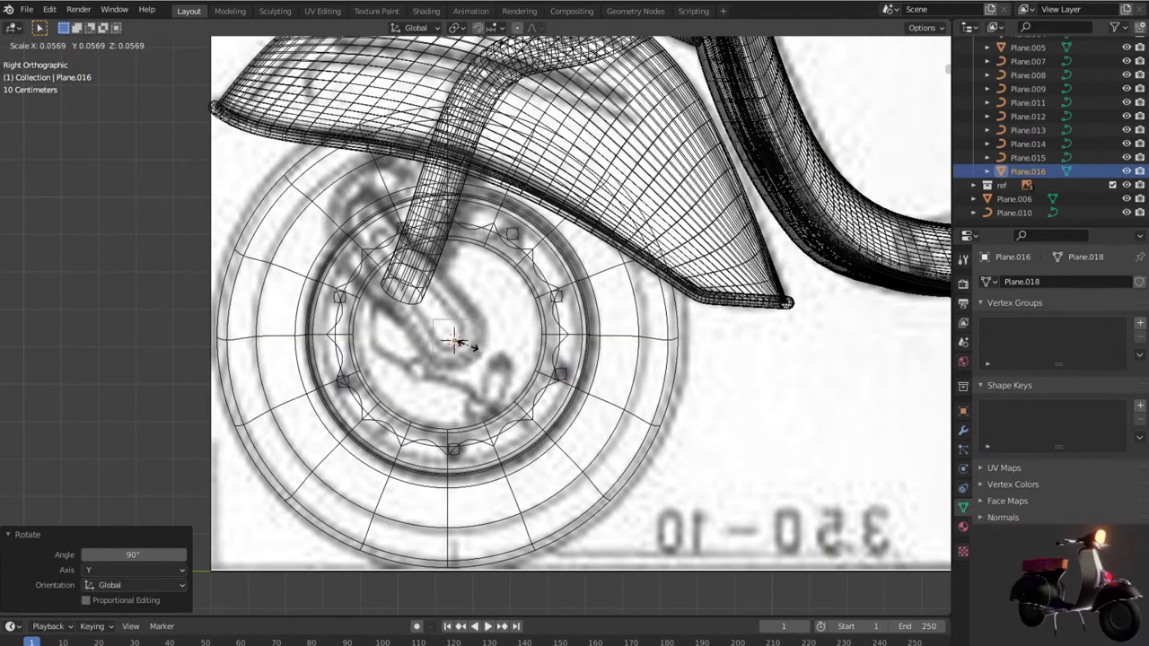
pyautogui.click(473, 347)
# Step: Tilt the plane in side view and enter Edit Mode on it
pyautogui.press('r')
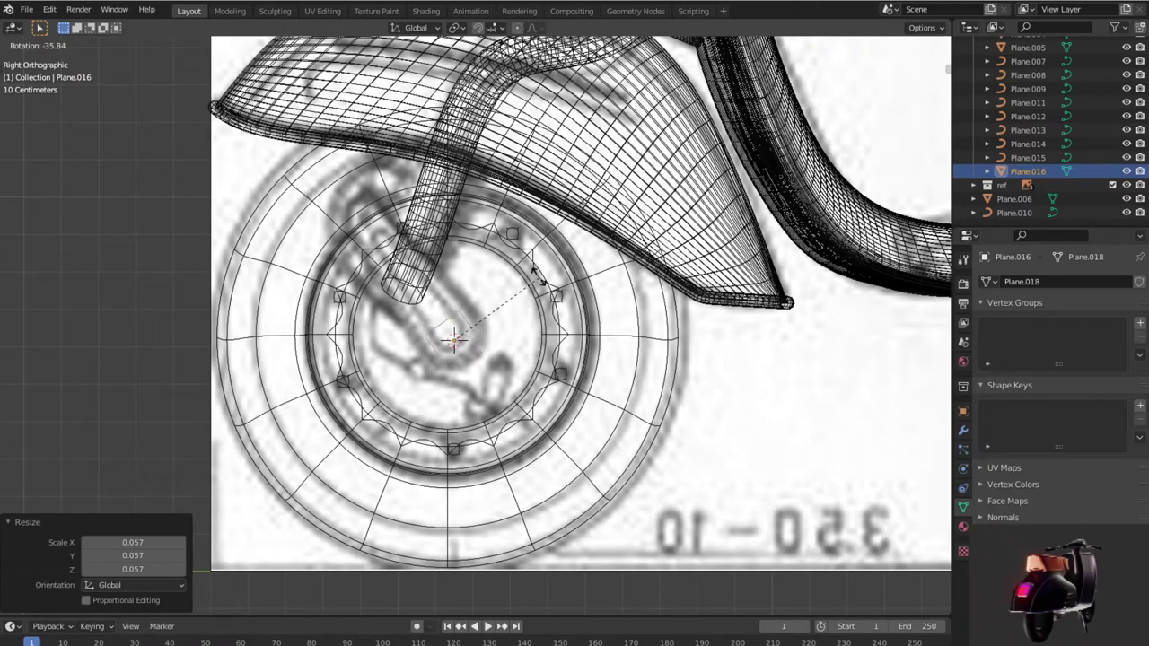
pyautogui.click(537, 271)
pyautogui.scroll(1, 538, 305)
pyautogui.scroll(1, 550, 358)
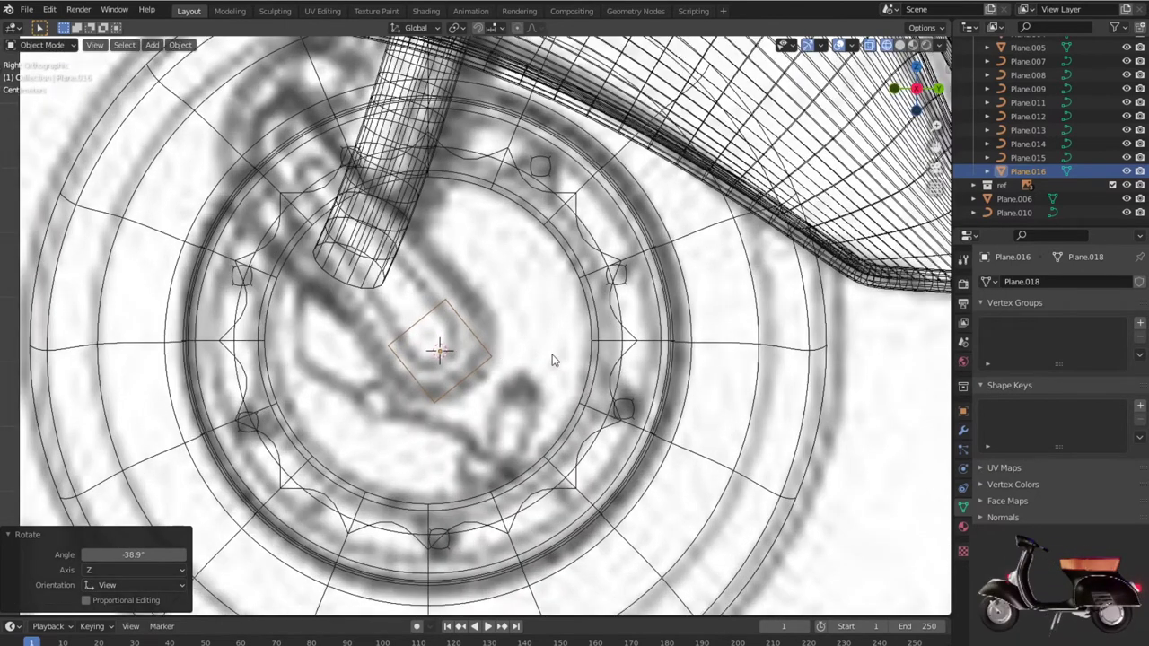
pyautogui.scroll(1, 575, 368)
pyautogui.press('Tab')
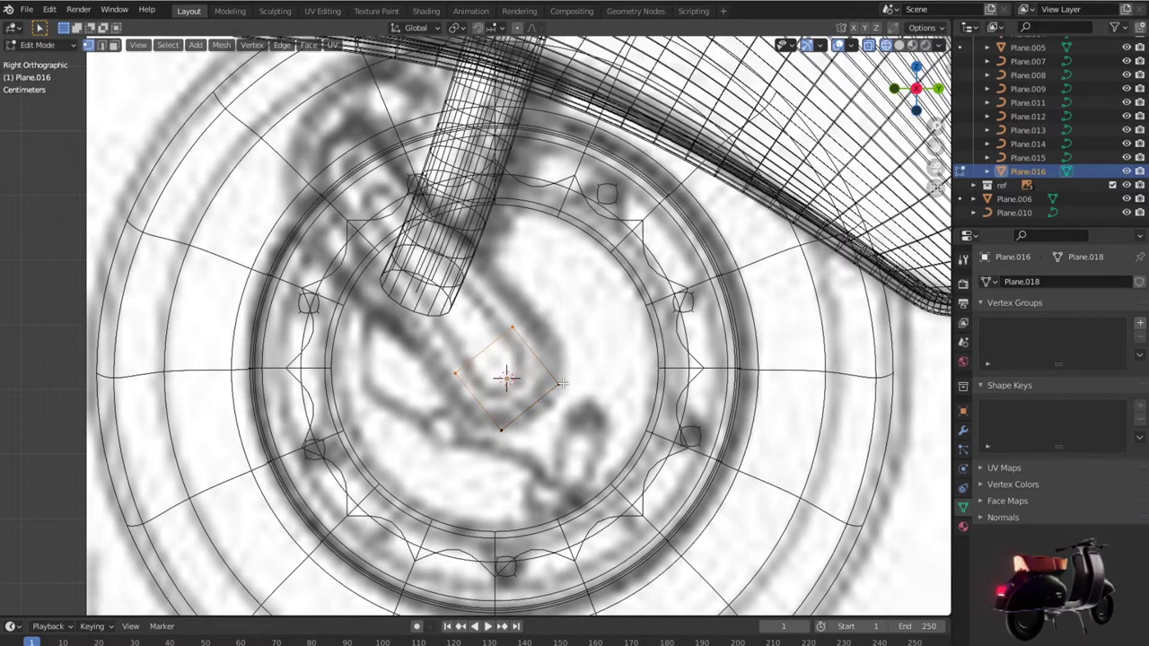
# Step: Stretch the plane up along the fork arm and add two edge loops across it
pyautogui.press('g')
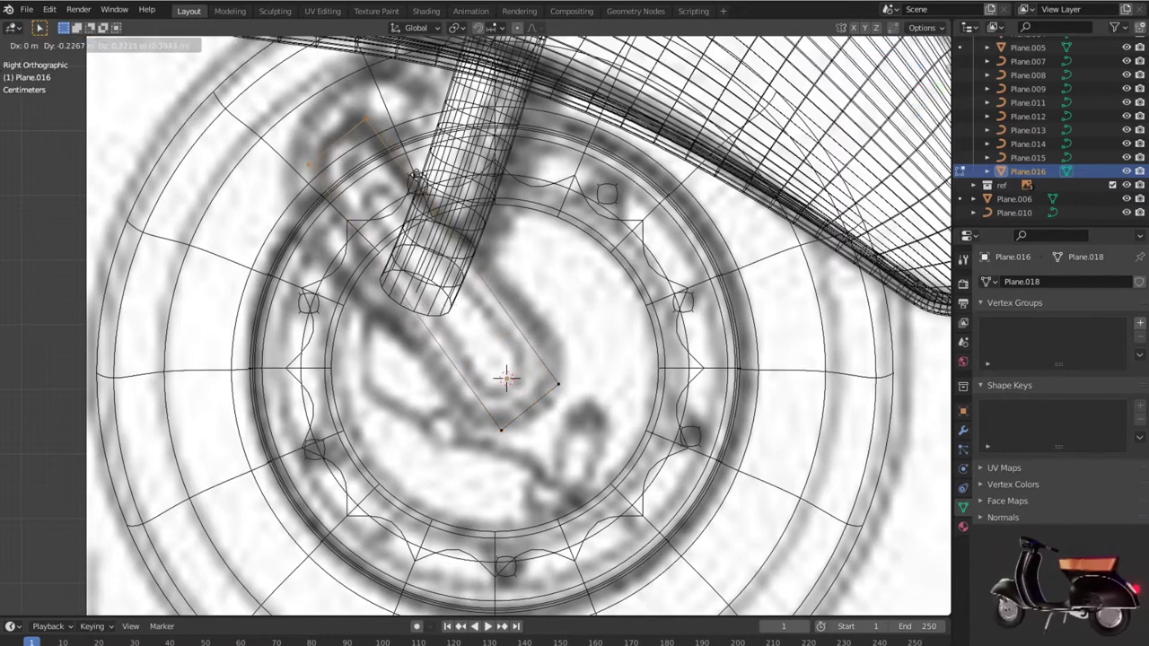
pyautogui.click(501, 292)
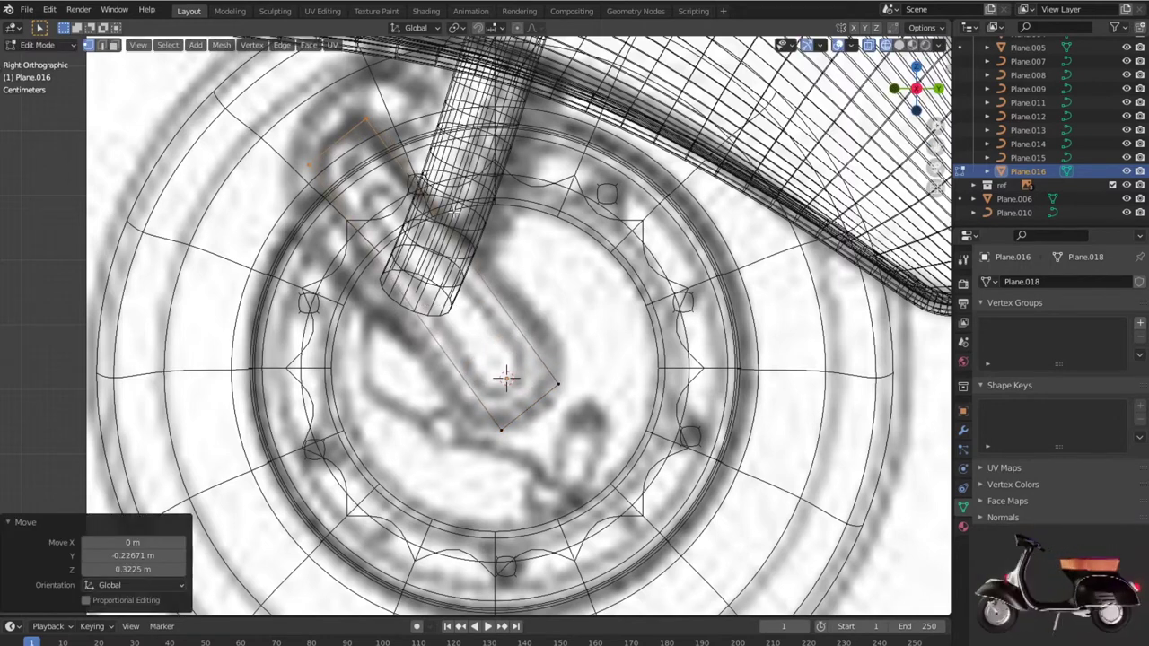
pyautogui.hotkey('ctrl', 'r')
pyautogui.scroll(1, 498, 284)
pyautogui.click(498, 283)
pyautogui.click(501, 285)
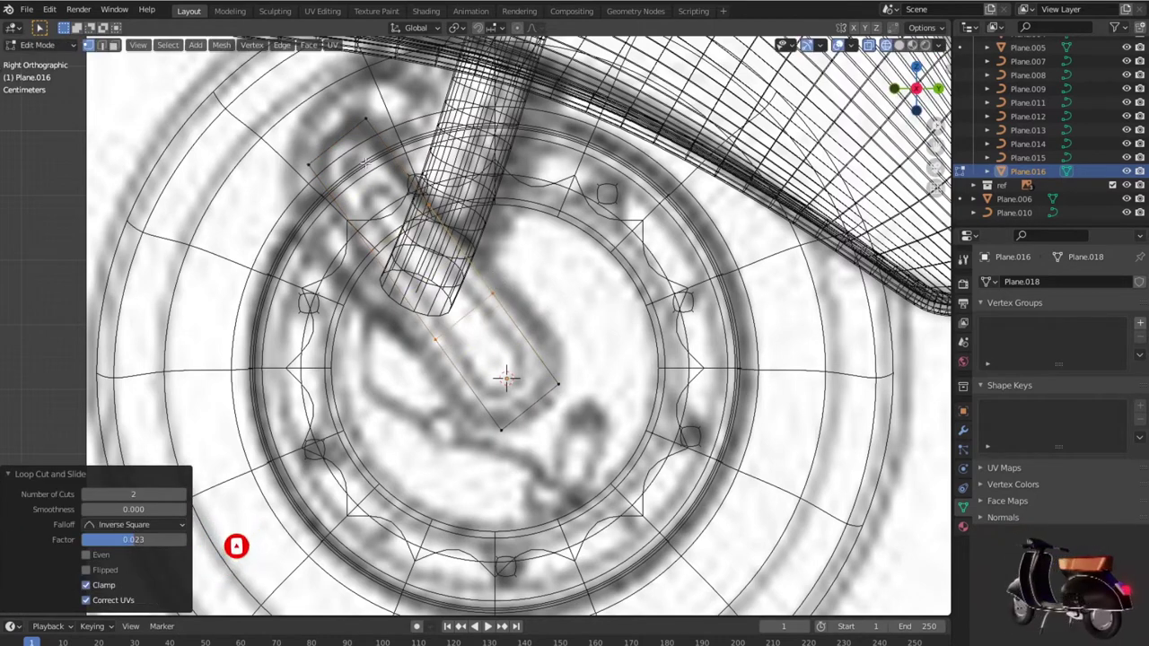
# Step: Move the upper-end vertices onto the reference arm's outline
pyautogui.click(358, 133)
pyautogui.press('g')
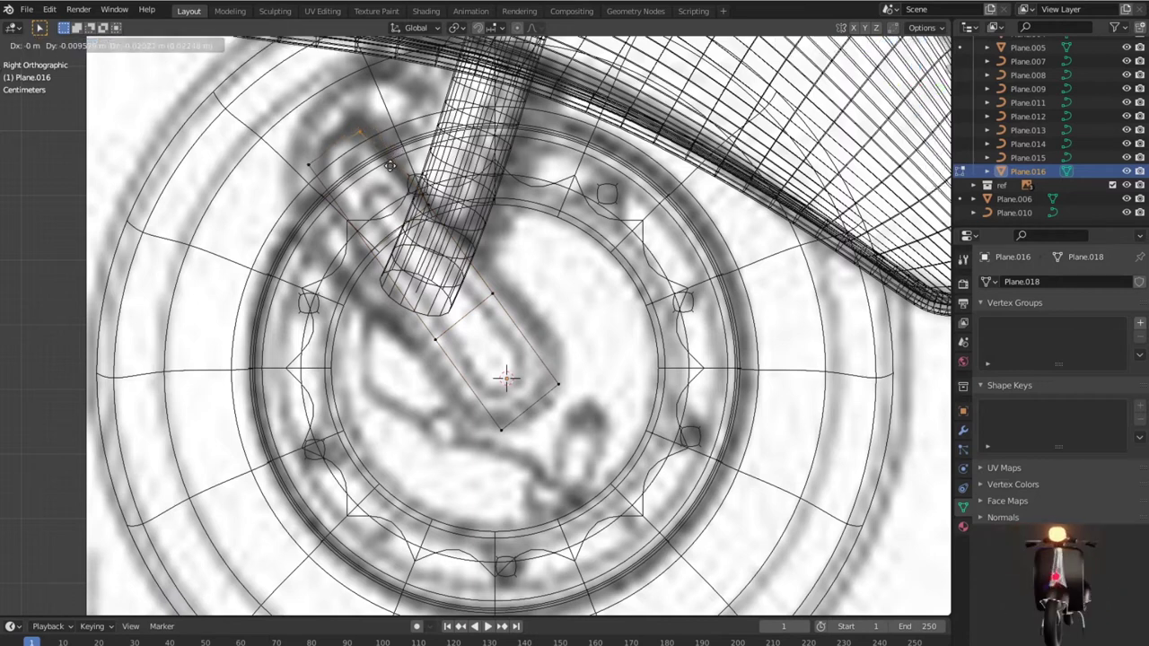
pyautogui.click(391, 167)
pyautogui.click(316, 165)
pyautogui.press('g')
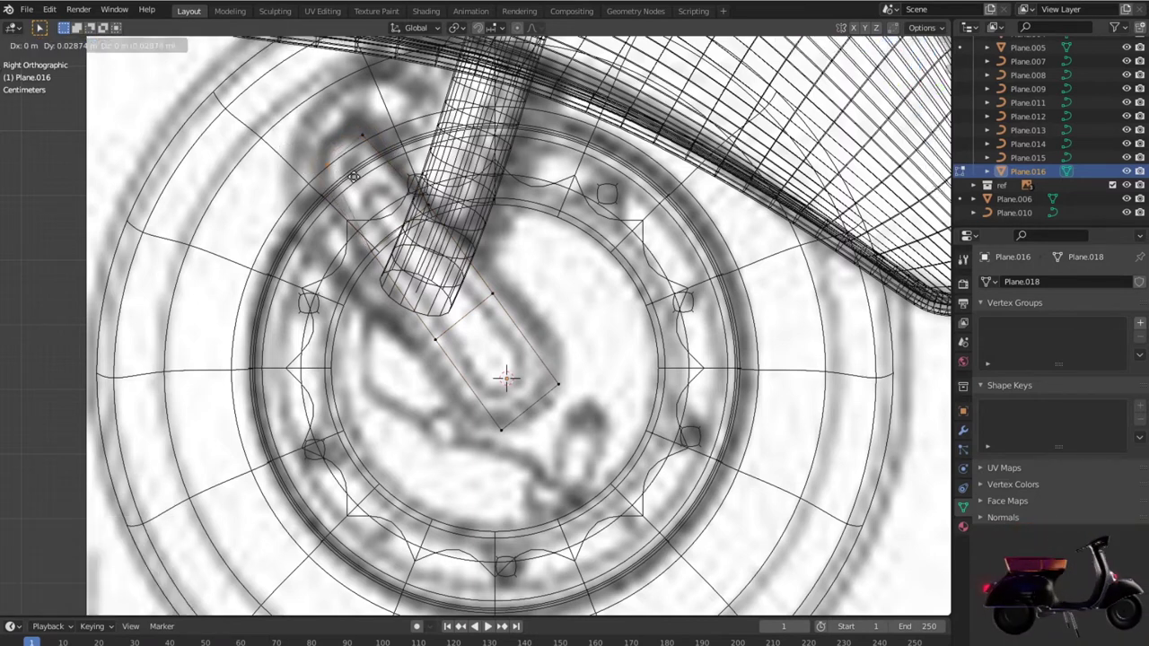
pyautogui.click(347, 187)
pyautogui.moveTo(383, 155); pyautogui.dragTo(385, 157)
pyautogui.press('g')
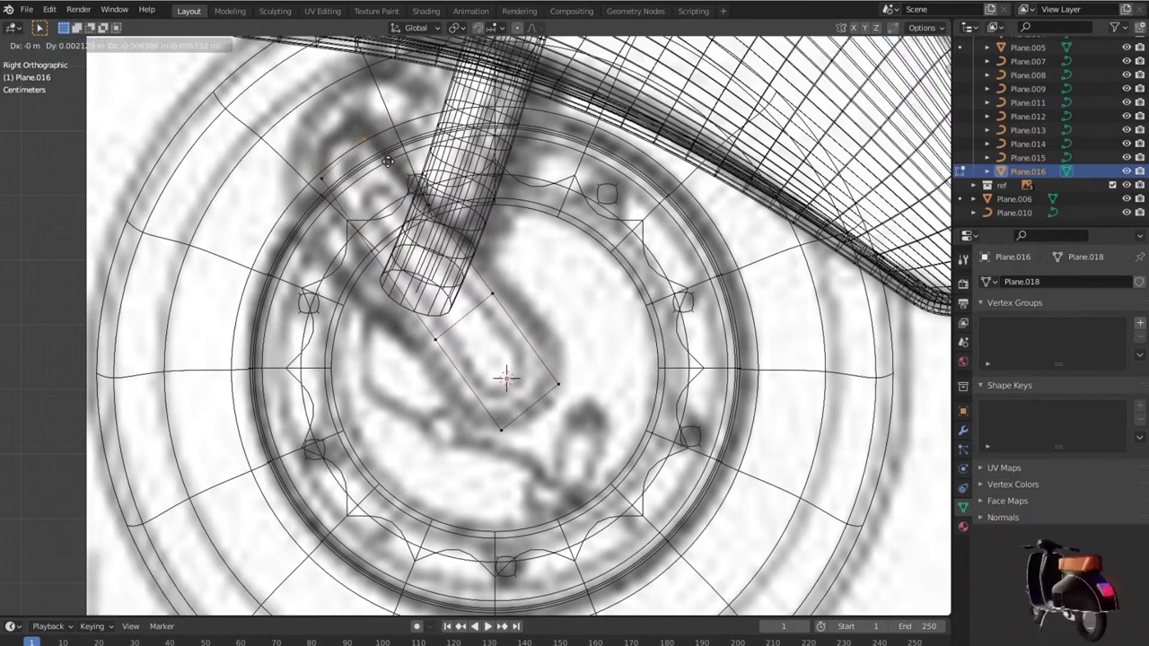
pyautogui.click(390, 162)
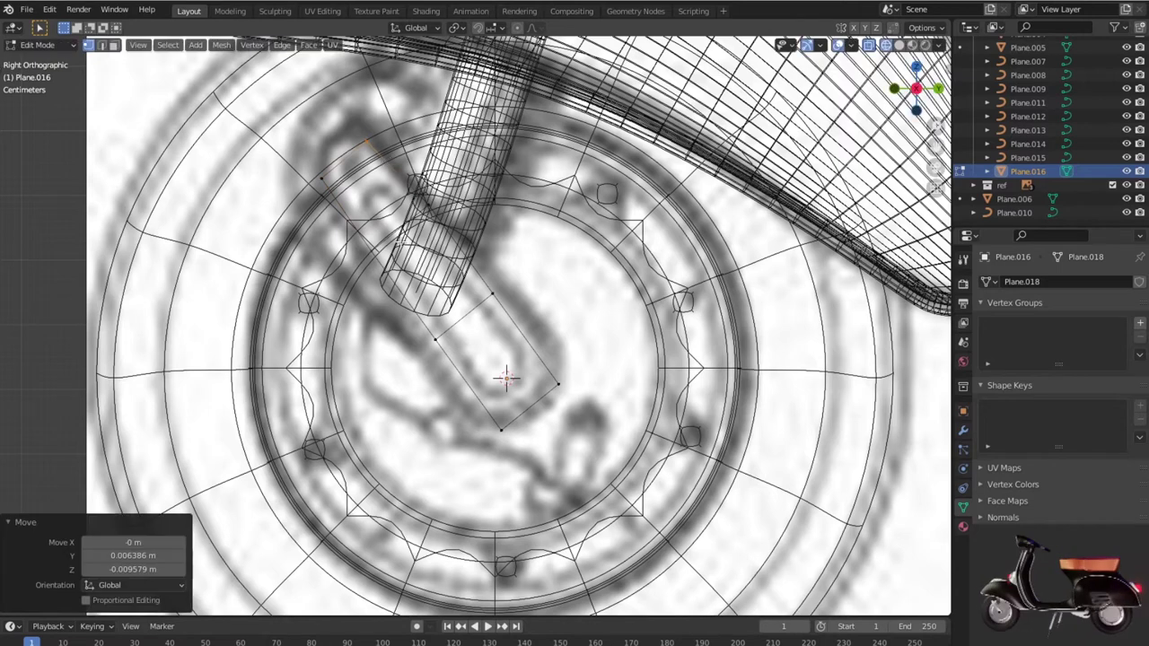
# Step: Reposition the right, bottom and top corner vertices to match the hub arm
pyautogui.click(560, 386)
pyautogui.press('g')
pyautogui.click(580, 380)
pyautogui.click(480, 435)
pyautogui.press('g')
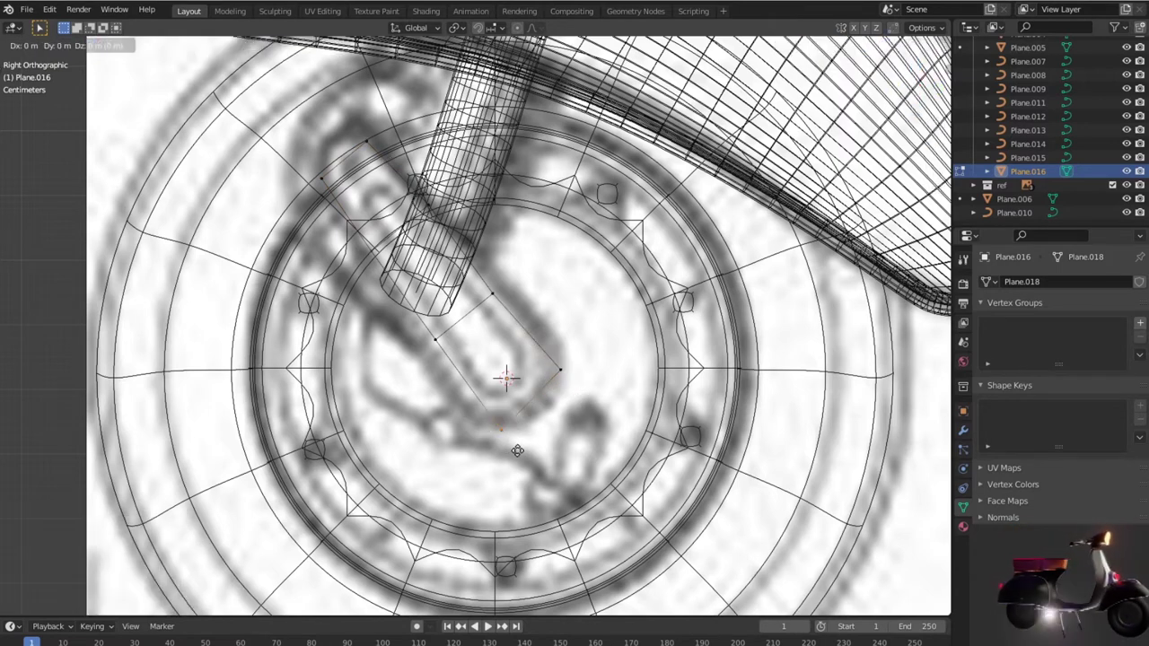
pyautogui.click(515, 445)
pyautogui.click(516, 314)
pyautogui.press('g')
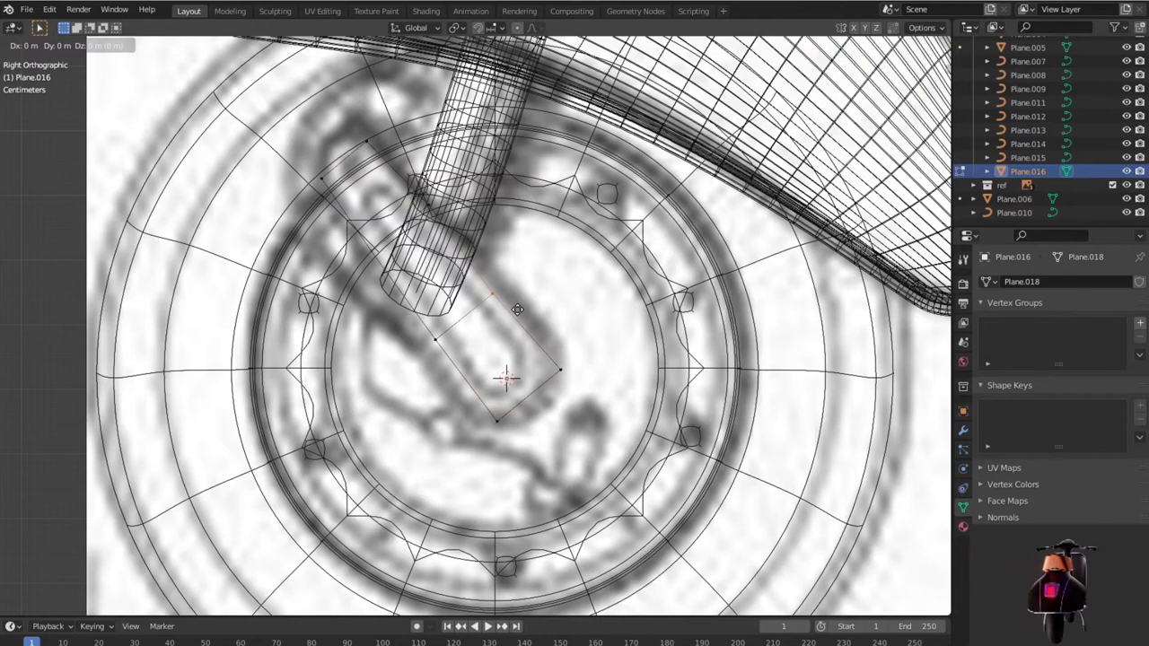
pyautogui.click(519, 309)
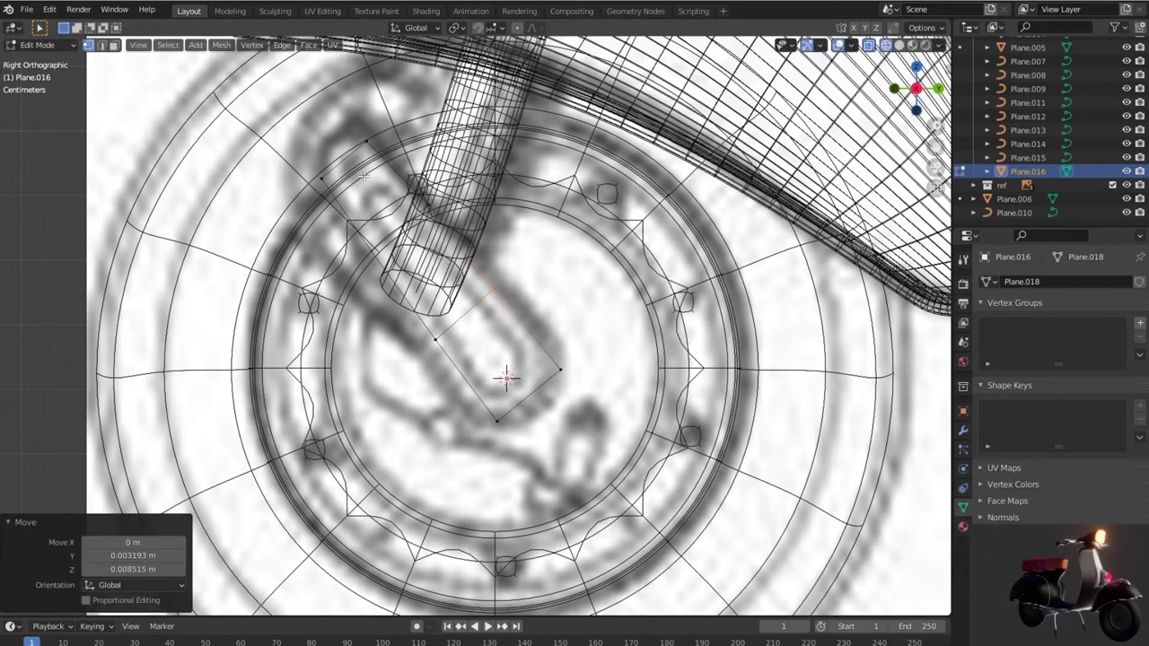
# Step: Refine the middle outline vertices to follow the reference arm shape
pyautogui.press('g')
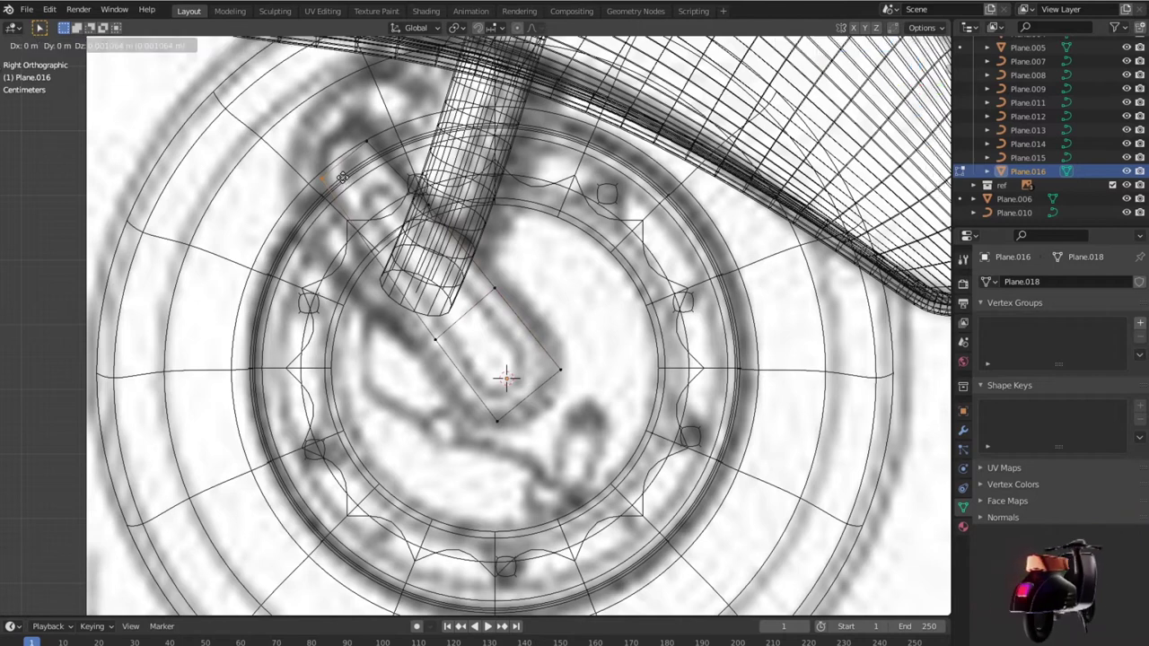
pyautogui.click(342, 173)
pyautogui.press('g')
pyautogui.click(378, 154)
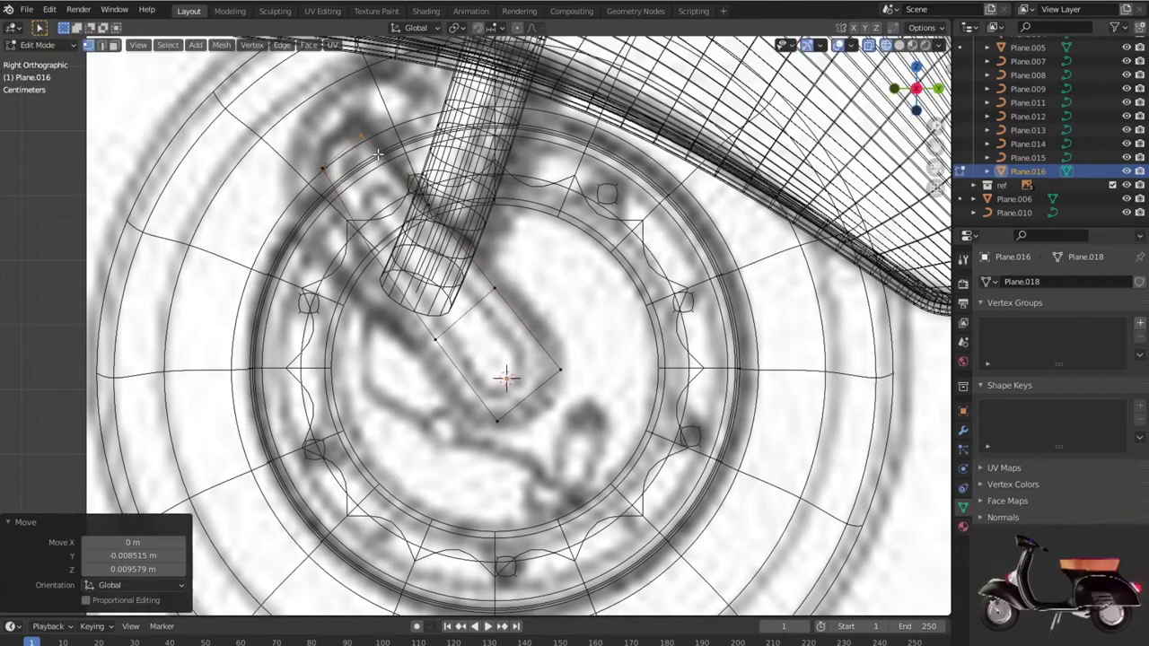
pyautogui.click(370, 254)
pyautogui.press('g')
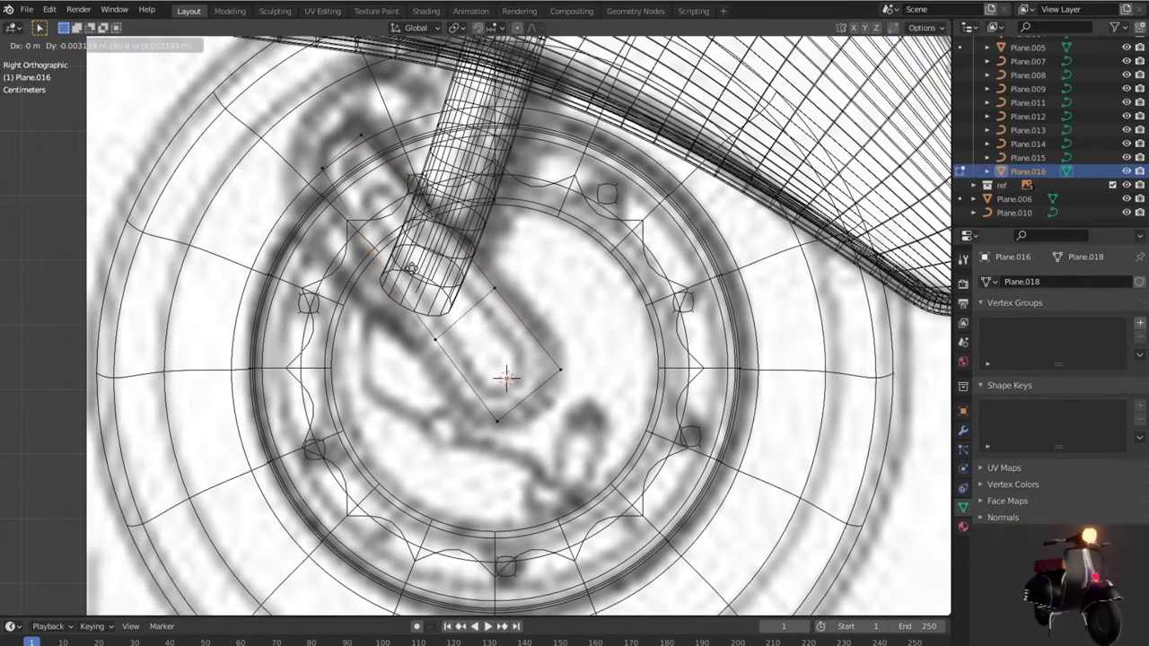
pyautogui.click(417, 199)
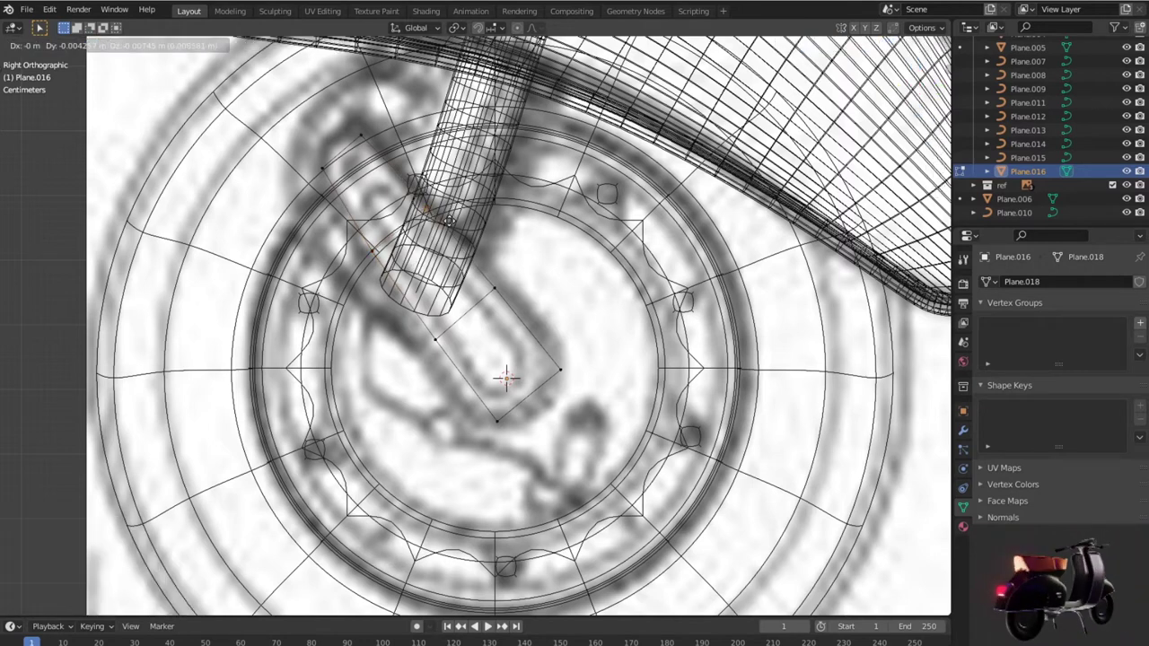
pyautogui.click(494, 290)
pyautogui.press('g')
pyautogui.click(512, 308)
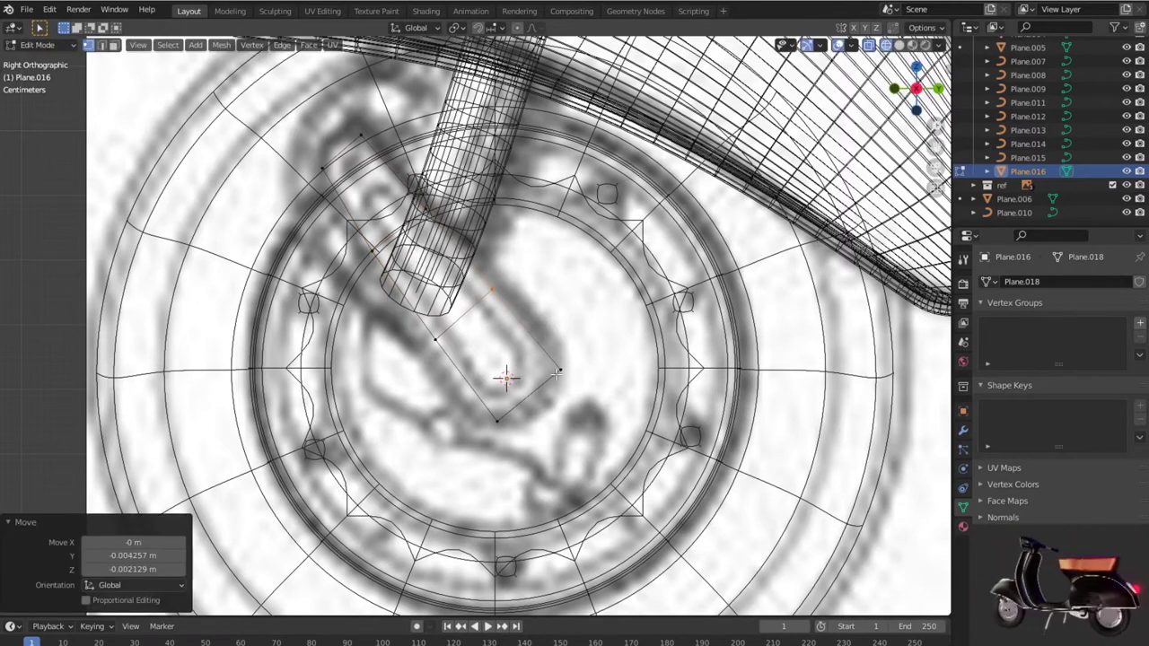
# Step: Adjust the outline's bottom vertex and right corner vertex into place
pyautogui.click(496, 420)
pyautogui.press('g')
pyautogui.click(495, 418)
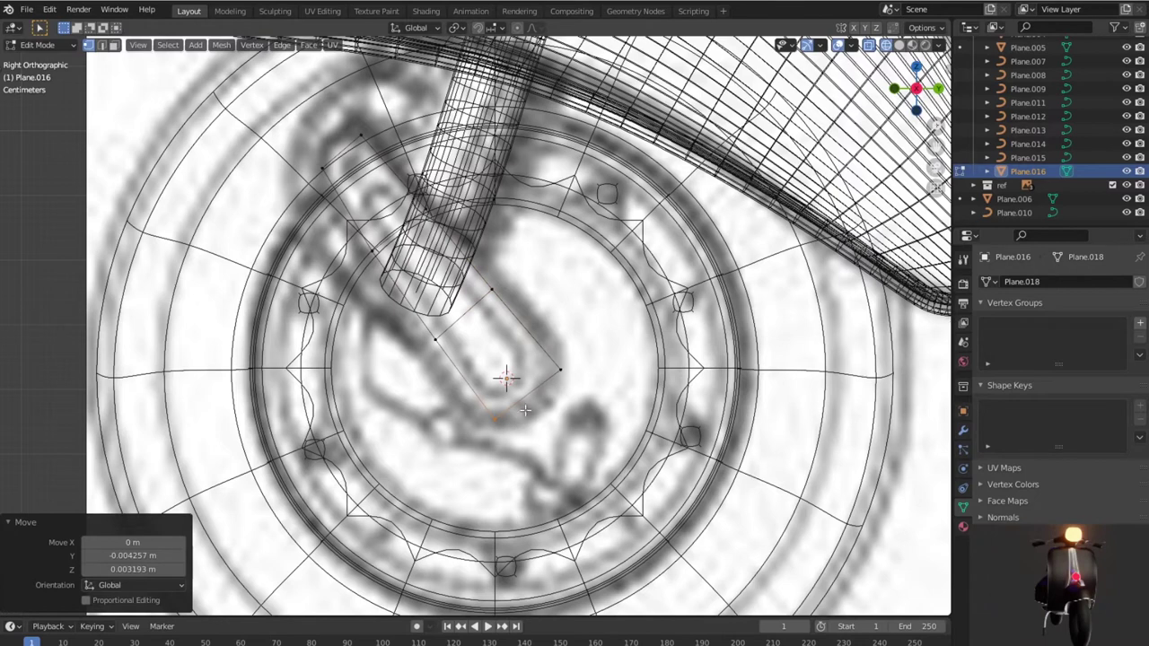
pyautogui.moveTo(540, 354); pyautogui.dragTo(578, 381)
pyautogui.press('g')
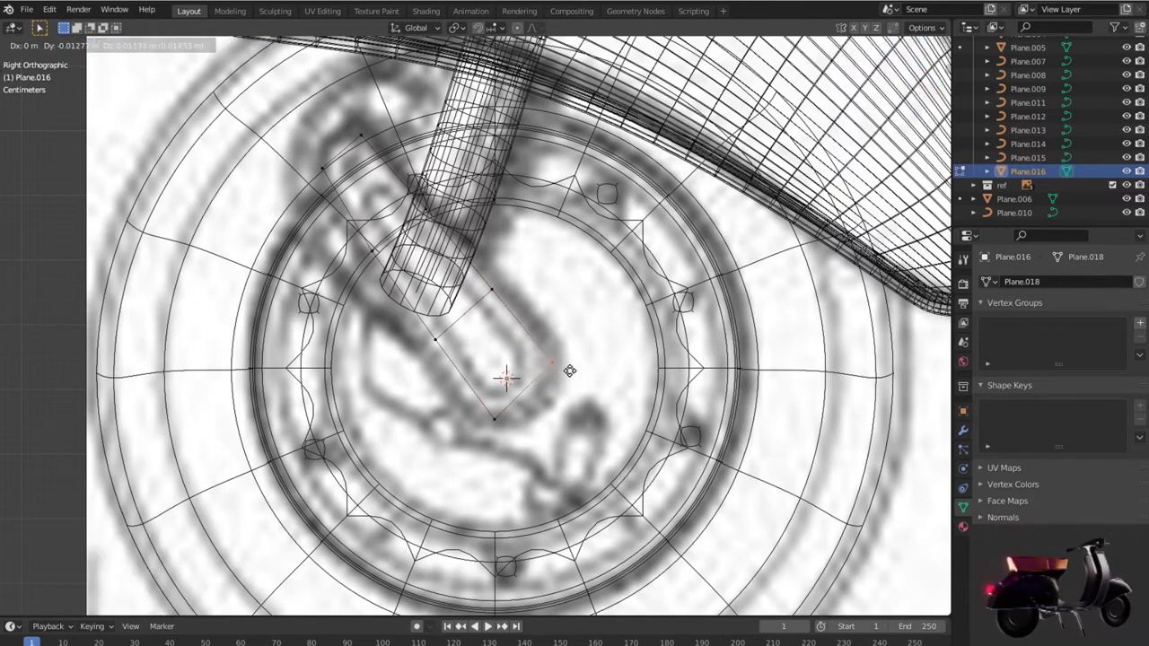
pyautogui.click(569, 371)
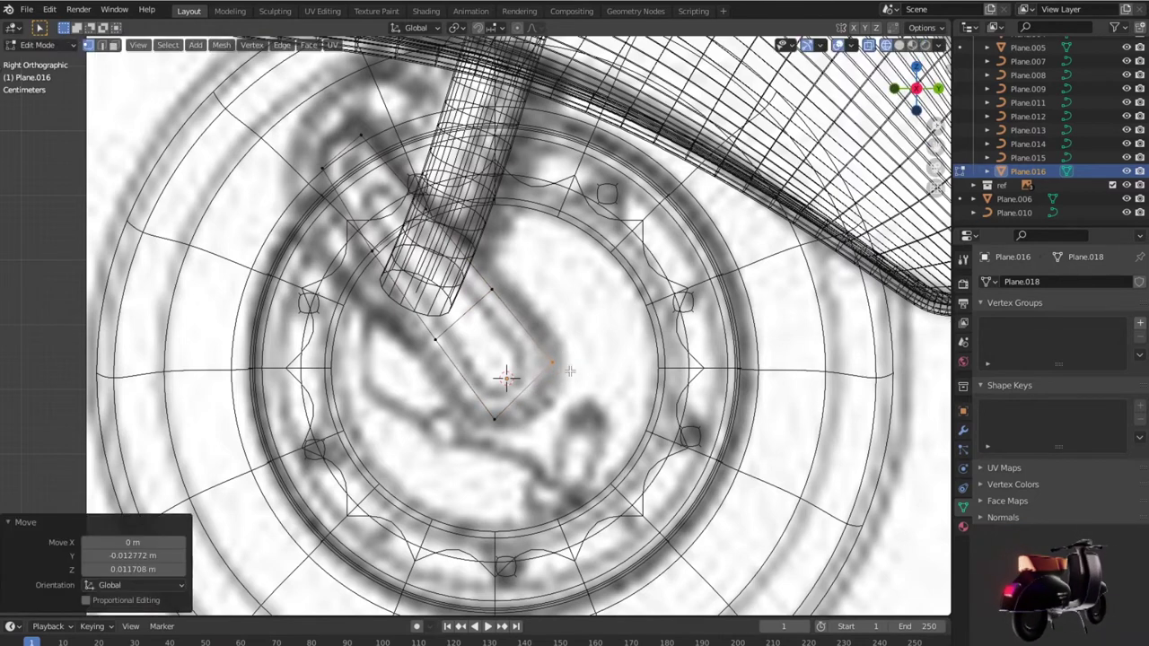
# Step: Add a centred edge loop, place the upper end on the reference arm, and exit Edit Mode
pyautogui.hotkey('ctrl', 'r')
pyautogui.click(471, 293)
pyautogui.rightClick(471, 294)
pyautogui.click(355, 167)
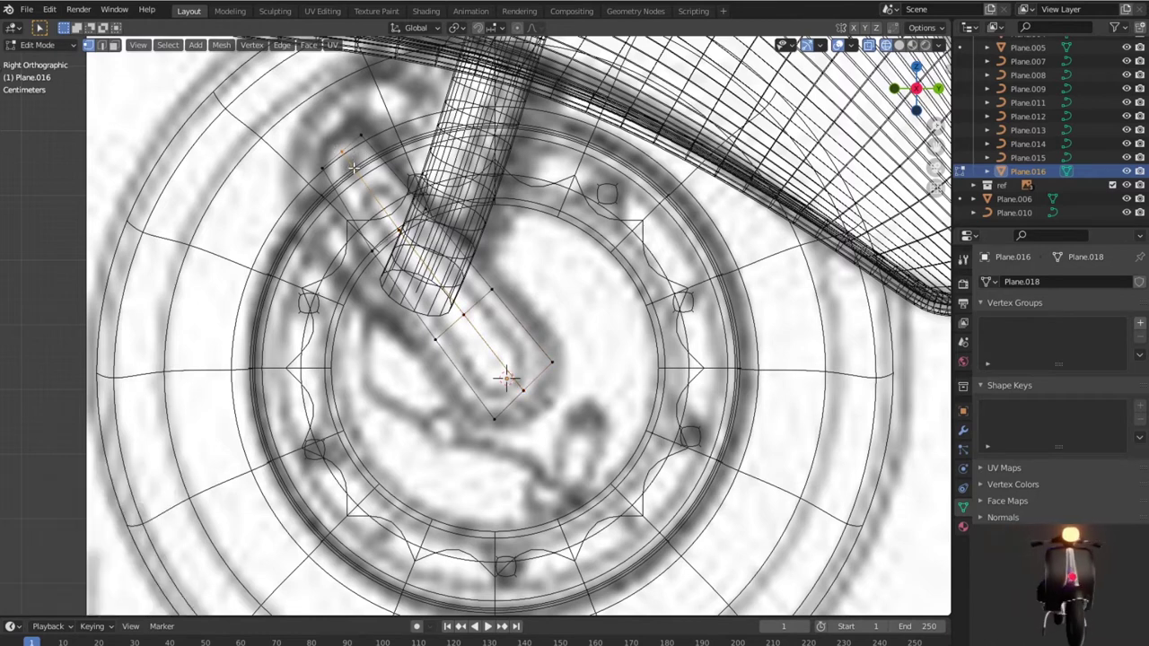
pyautogui.press('g')
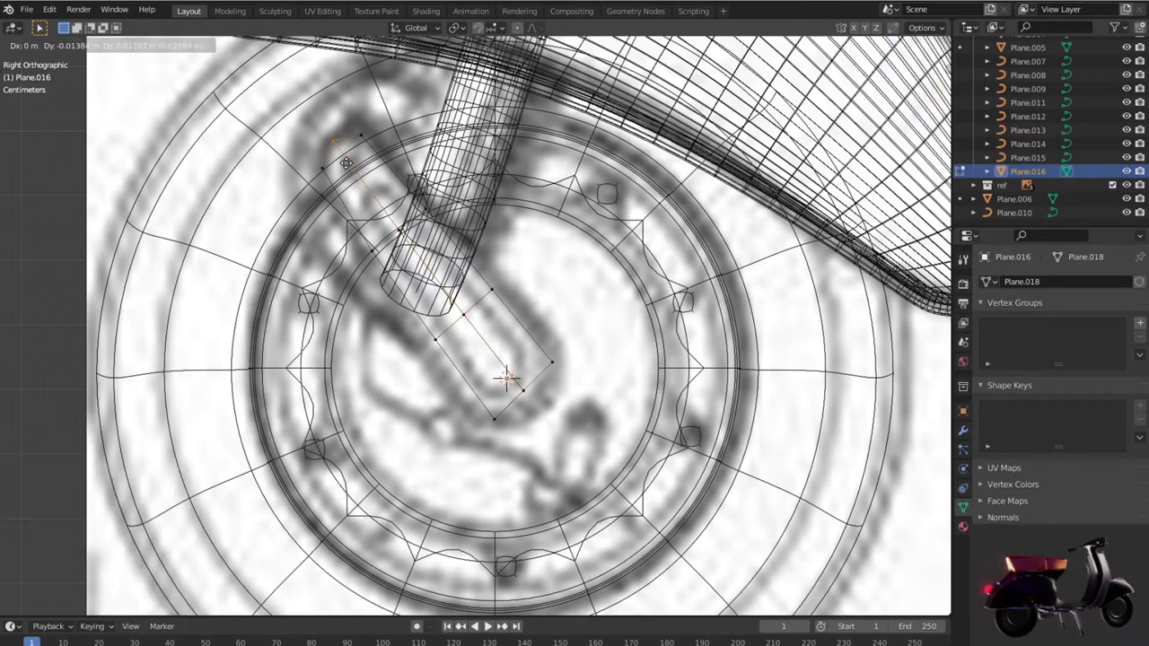
pyautogui.click(345, 163)
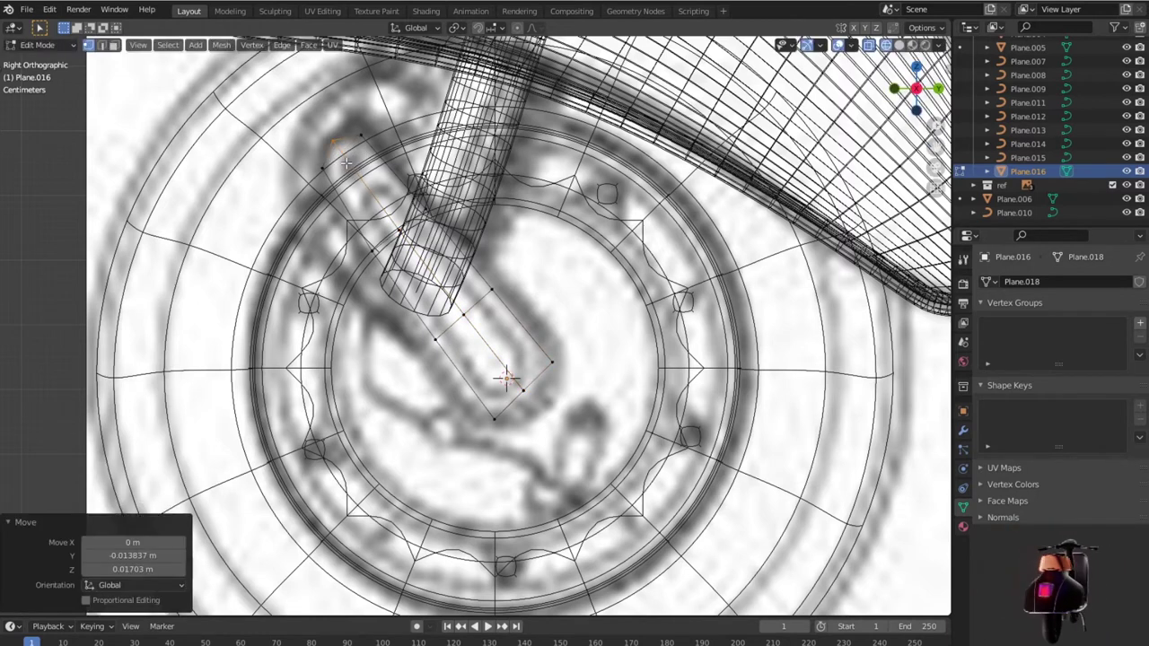
pyautogui.press('g')
pyautogui.click(554, 430)
pyautogui.scroll(-3, 555, 430)
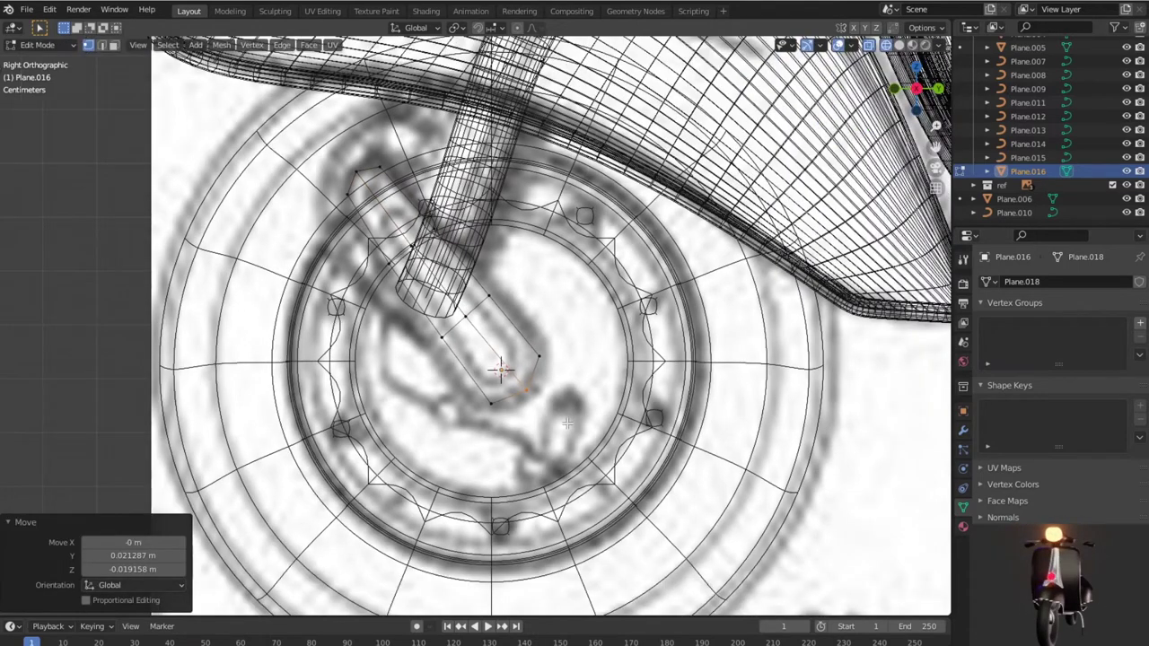
pyautogui.scroll(-3, 555, 430)
pyautogui.press('Tab')
# Step: Select the whole arm with L and extrude it into a solid piece
pyautogui.moveTo(554, 430)
pyautogui.mouseDown(button='middle')
pyautogui.moveTo(673, 459)
pyautogui.moveTo(579, 452)
pyautogui.mouseUp(button='middle')
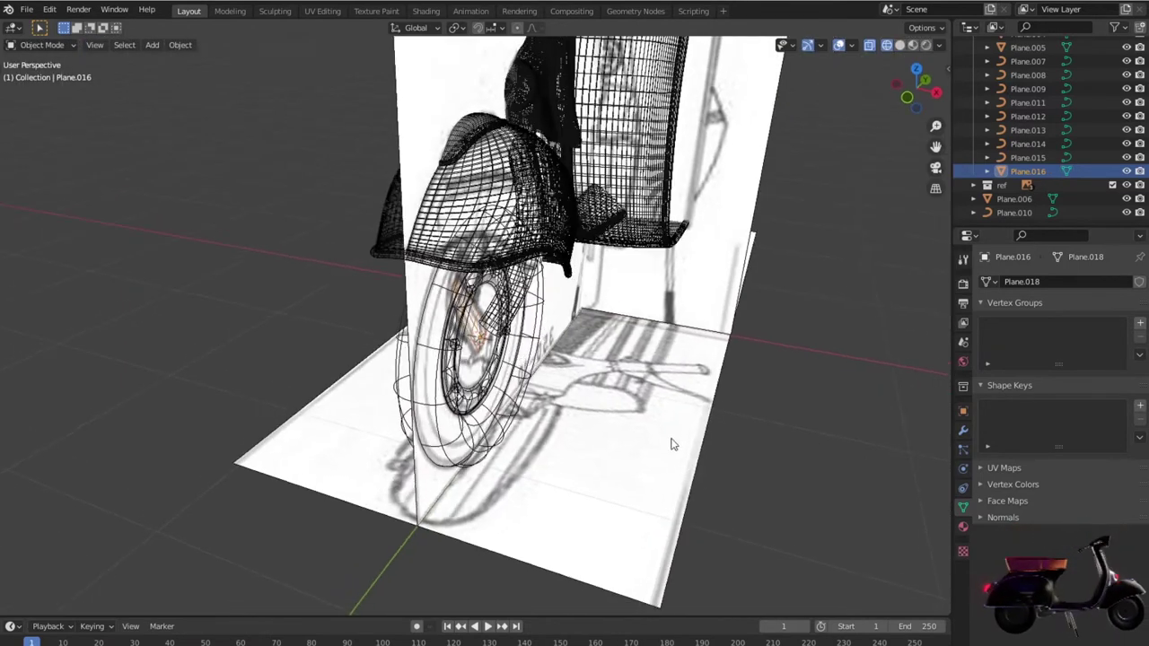
pyautogui.press('Tab')
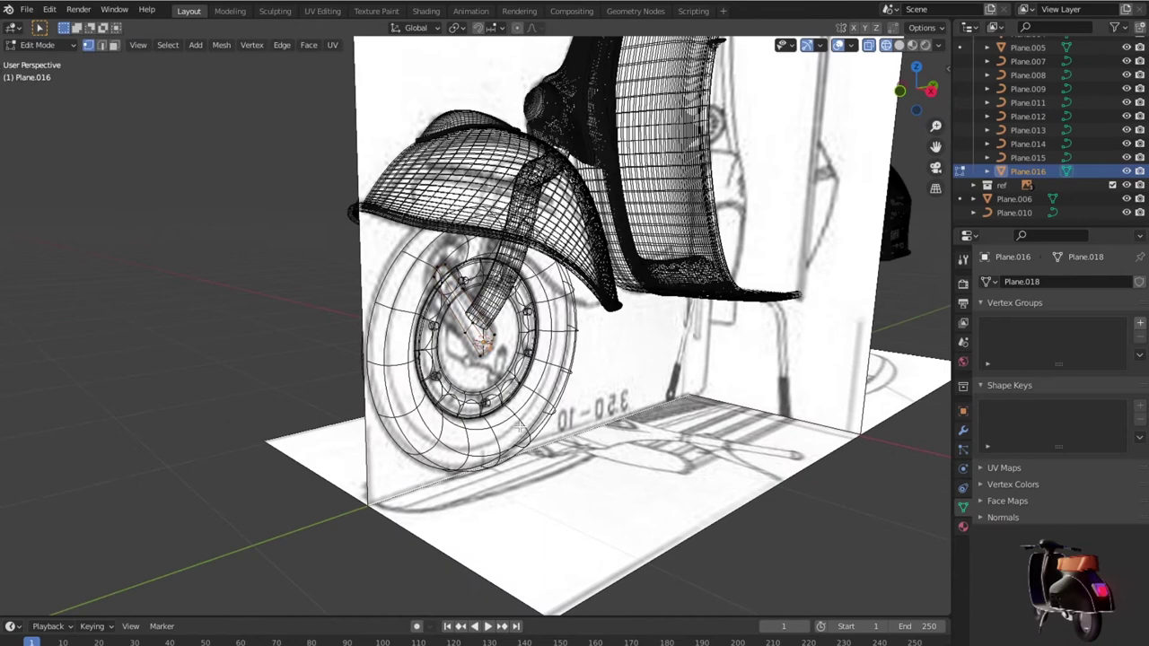
pyautogui.scroll(4, 515, 426)
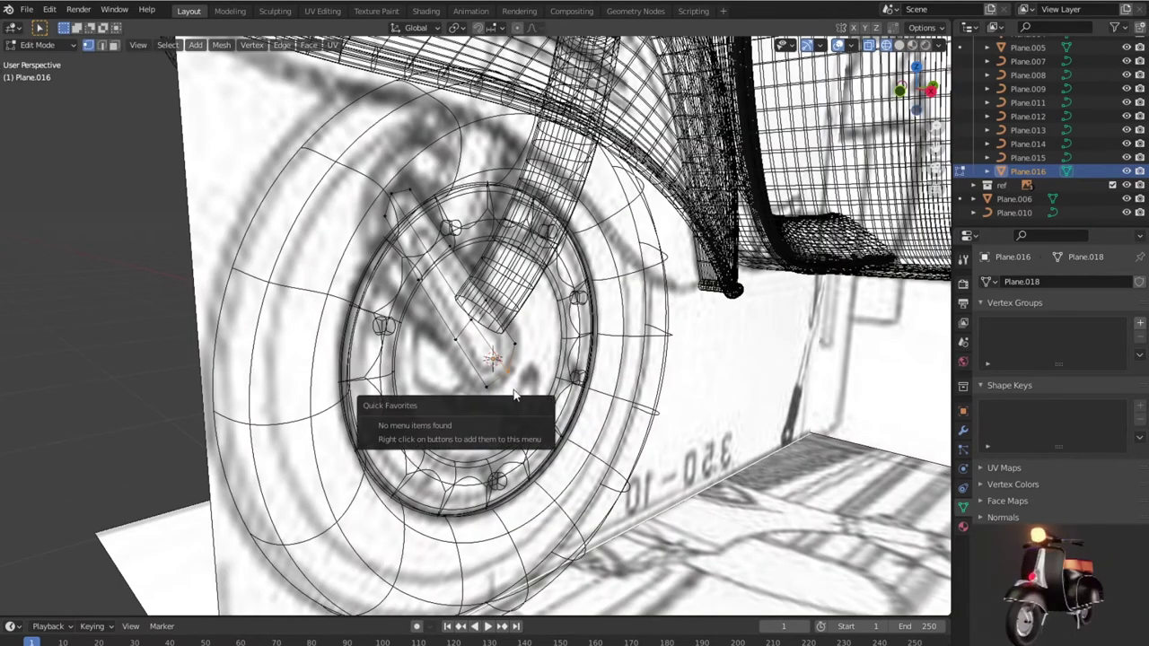
pyautogui.press('l')
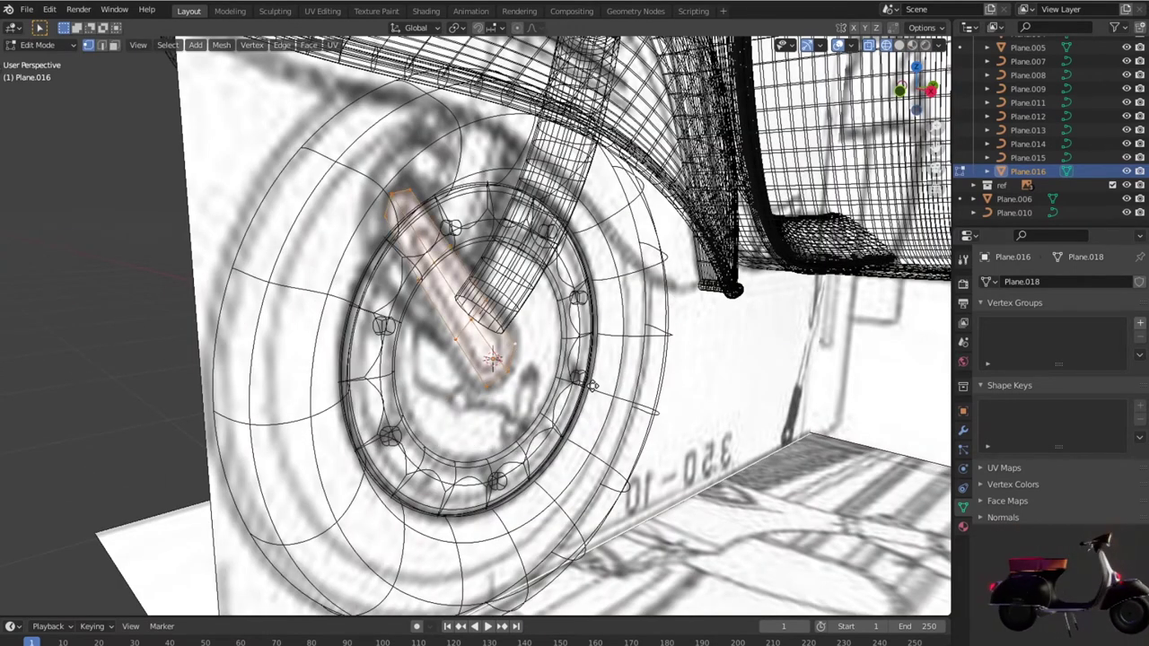
pyautogui.press('e')
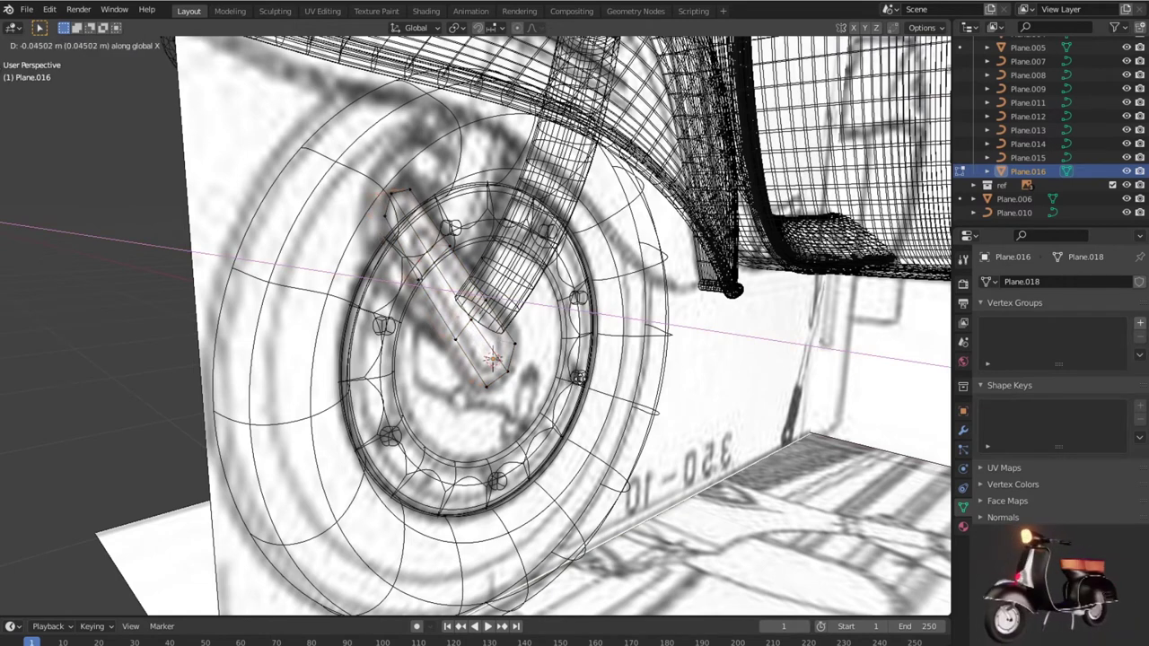
pyautogui.click(580, 380)
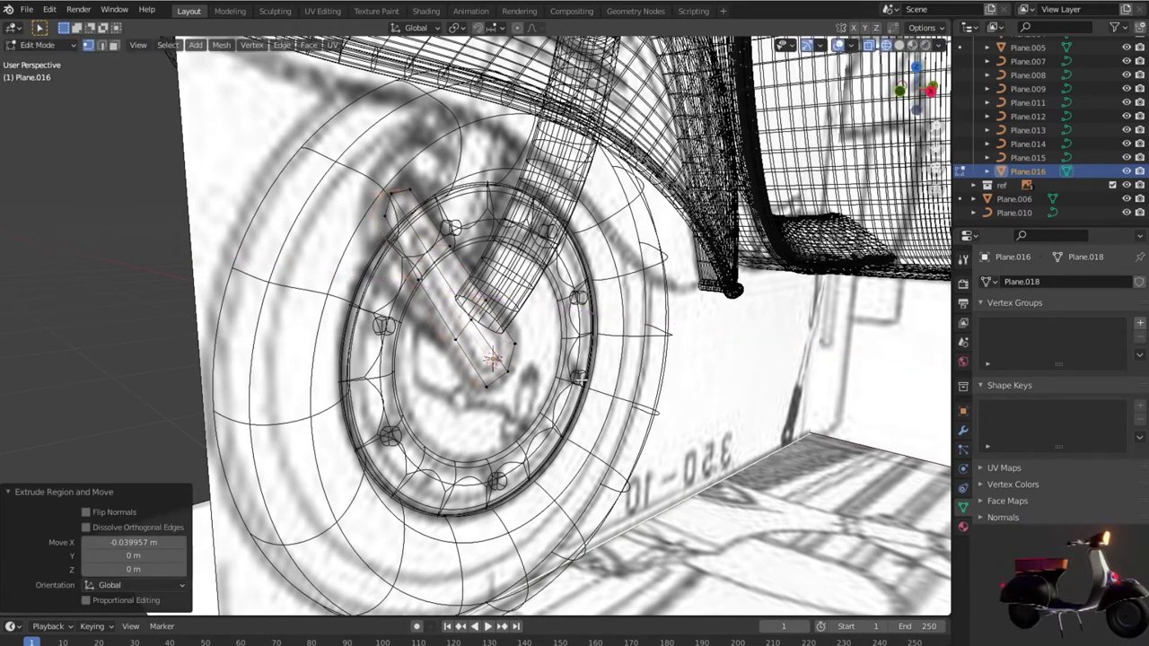
pyautogui.hotkey('shift', 'z')
pyautogui.press('Tab')
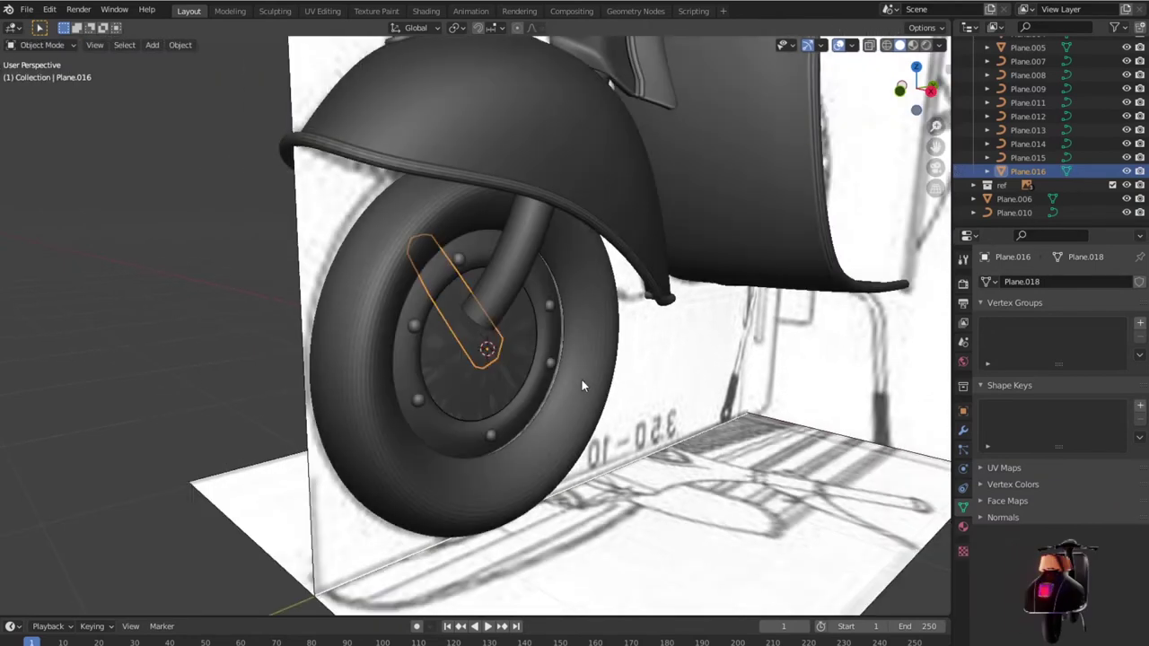
# Step: In top view, move the arm sideways along X beside the fork tube
pyautogui.press('KP_7')
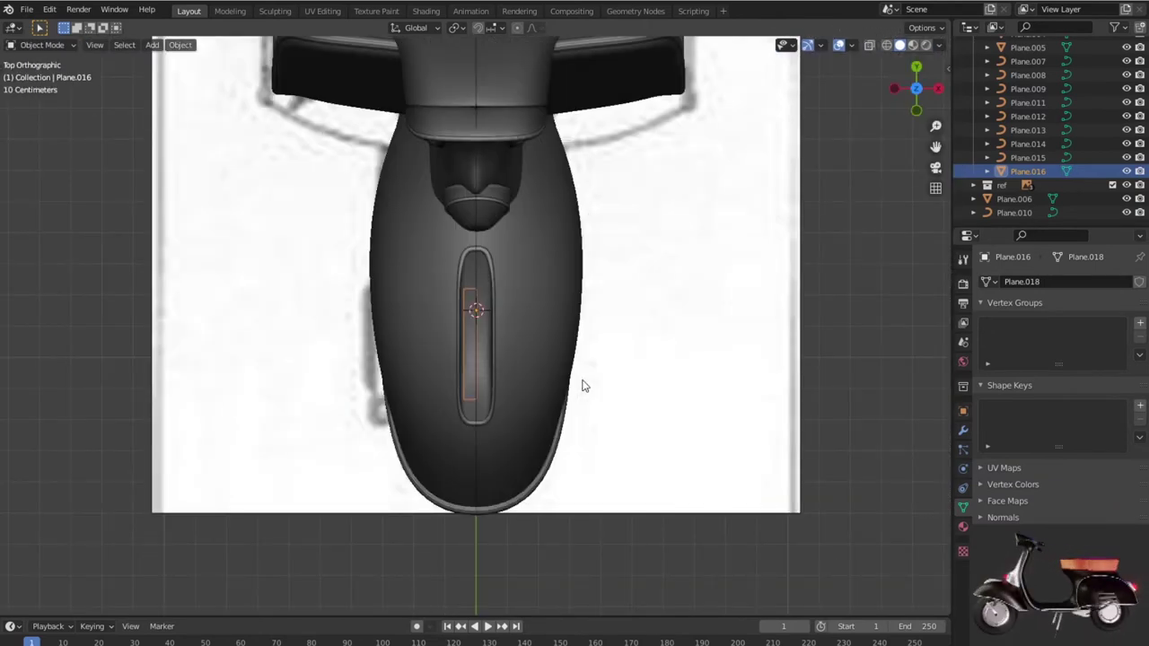
pyautogui.hotkey('shift', 'z')
pyautogui.press('g')
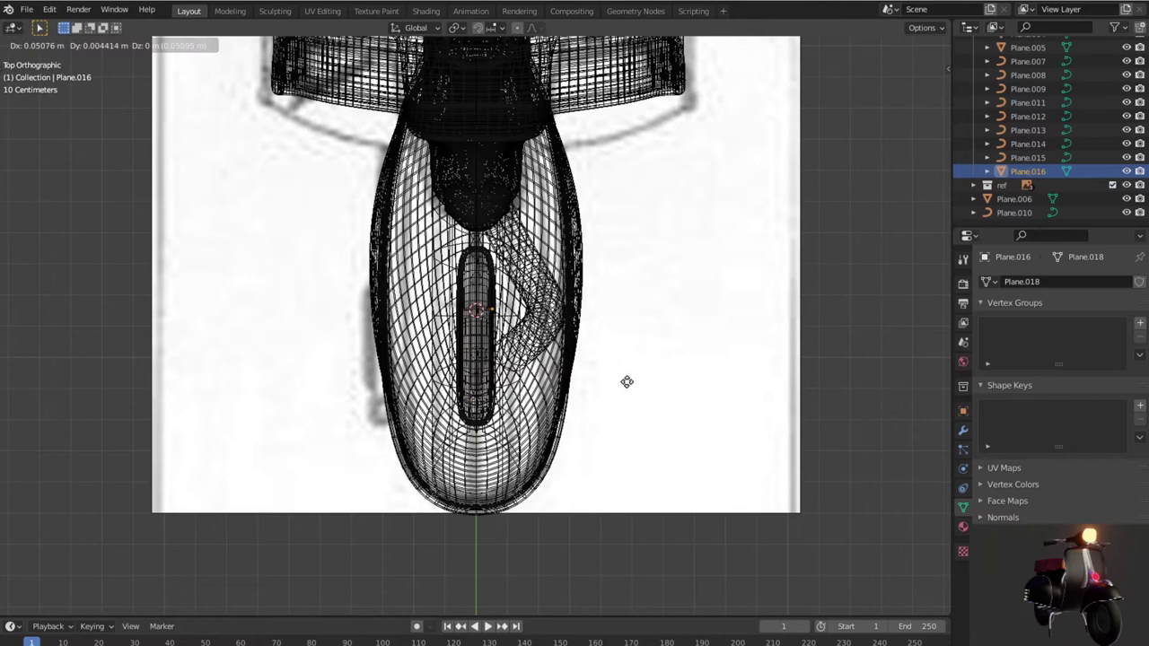
pyautogui.press('x')
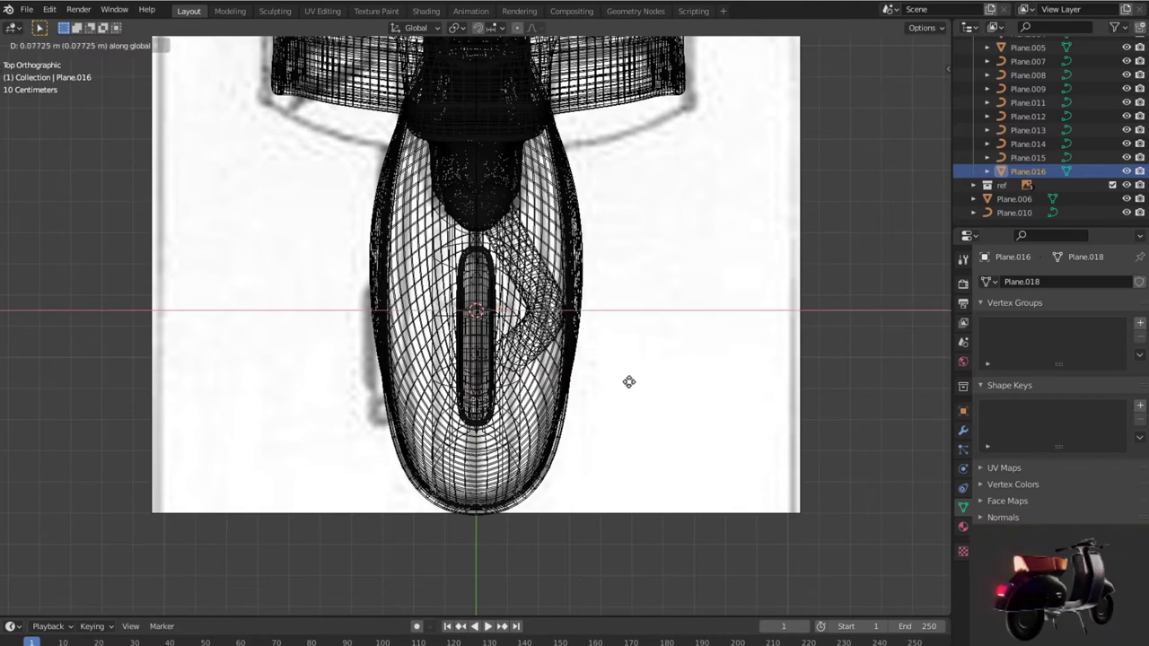
pyautogui.click(627, 381)
# Step: Inspect the offset arm beside the wheel in solid and right-side wireframe views
pyautogui.moveTo(638, 402)
pyautogui.mouseDown(button='middle')
pyautogui.moveTo(532, 350)
pyautogui.moveTo(523, 291)
pyautogui.moveTo(559, 269)
pyautogui.moveTo(598, 283)
pyautogui.moveTo(523, 268)
pyautogui.moveTo(441, 272)
pyautogui.moveTo(458, 277)
pyautogui.mouseUp(button='middle')
pyautogui.hotkey('shift', 'z')
pyautogui.press('KP_3')
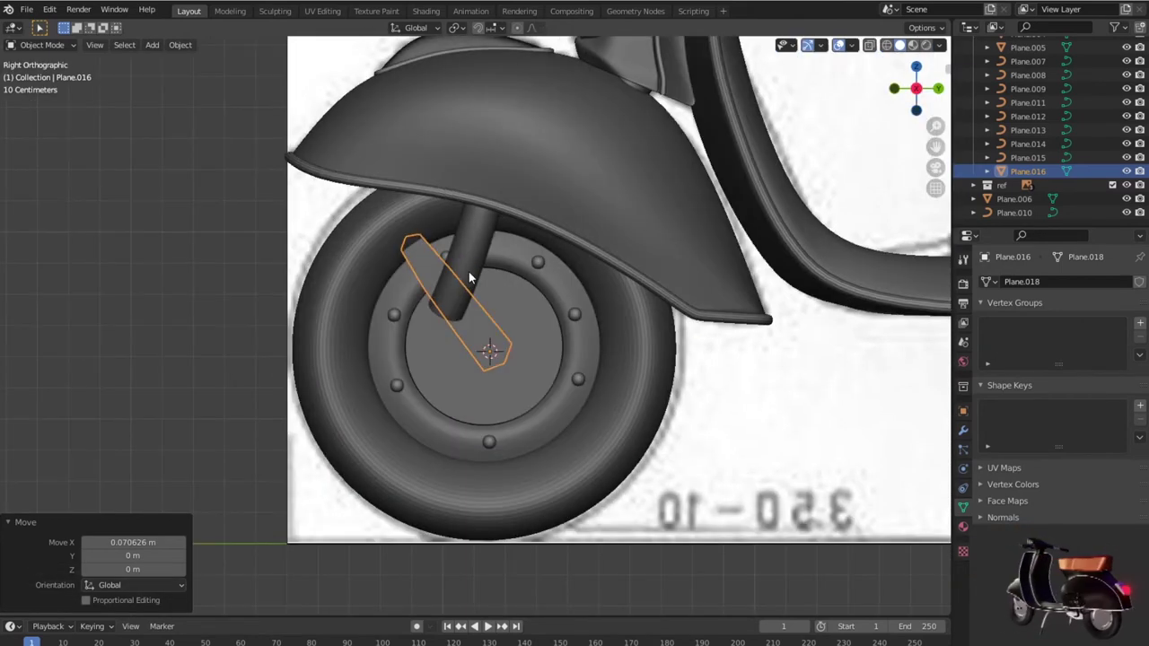
pyautogui.hotkey('shift', 'z')
pyautogui.scroll(1, 467, 278)
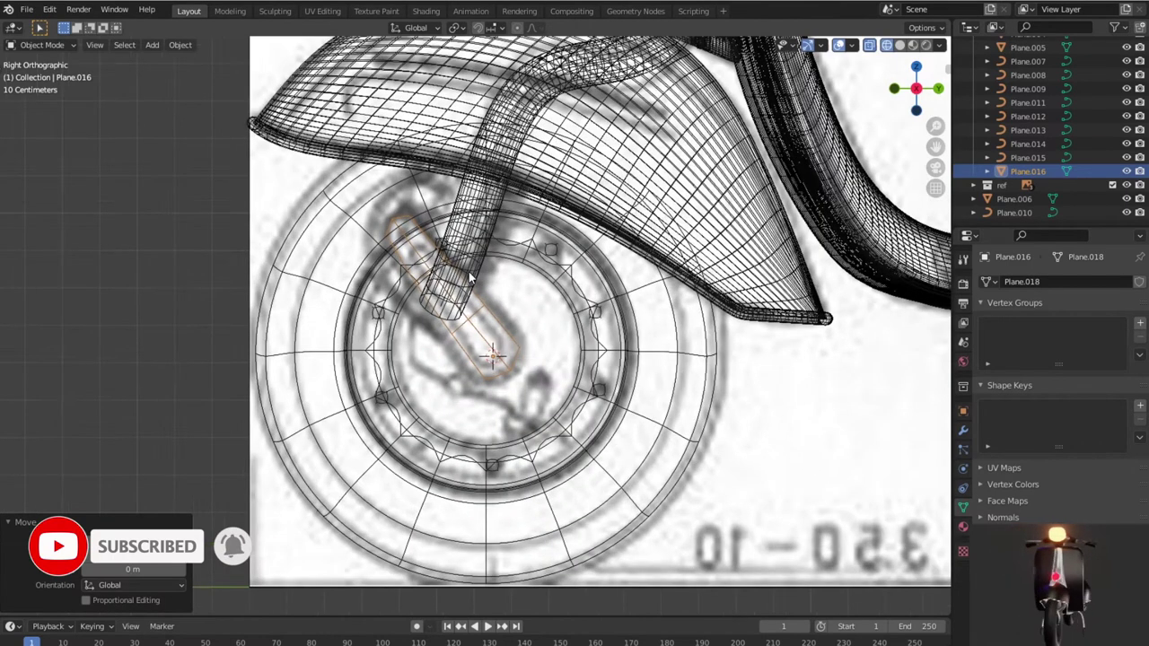
pyautogui.scroll(2, 467, 277)
pyautogui.scroll(1, 468, 277)
pyautogui.scroll(-2, 467, 277)
pyautogui.scroll(-2, 468, 277)
pyautogui.scroll(-2, 470, 277)
pyautogui.scroll(2, 470, 277)
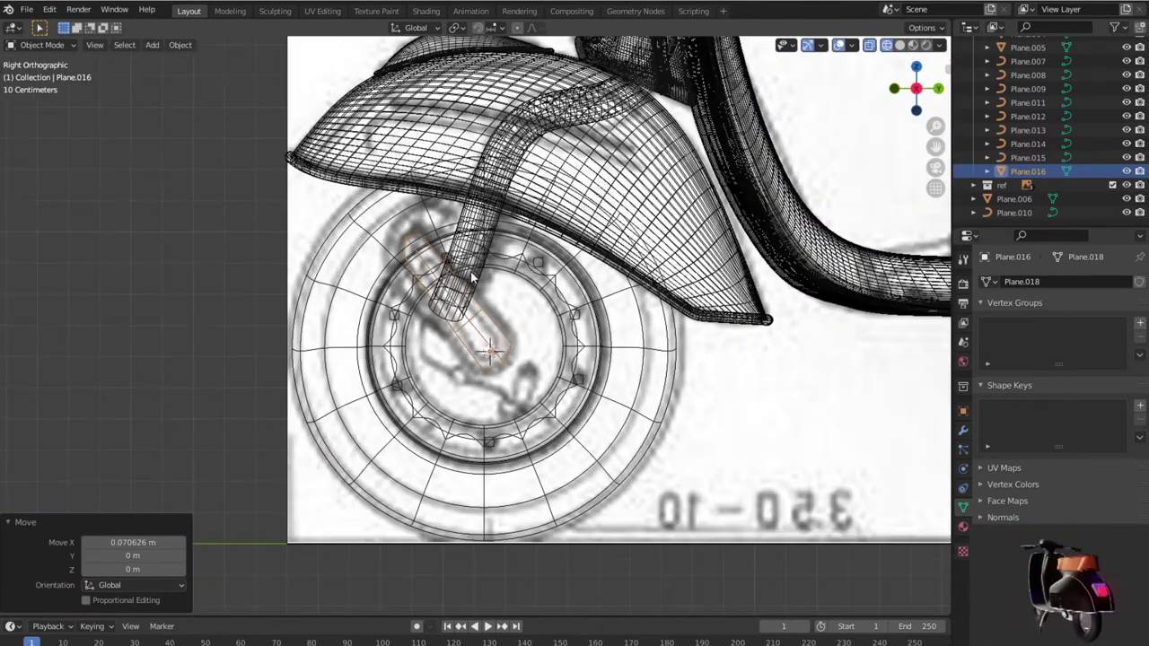
pyautogui.scroll(1, 471, 278)
pyautogui.scroll(1, 470, 277)
pyautogui.scroll(1, 470, 278)
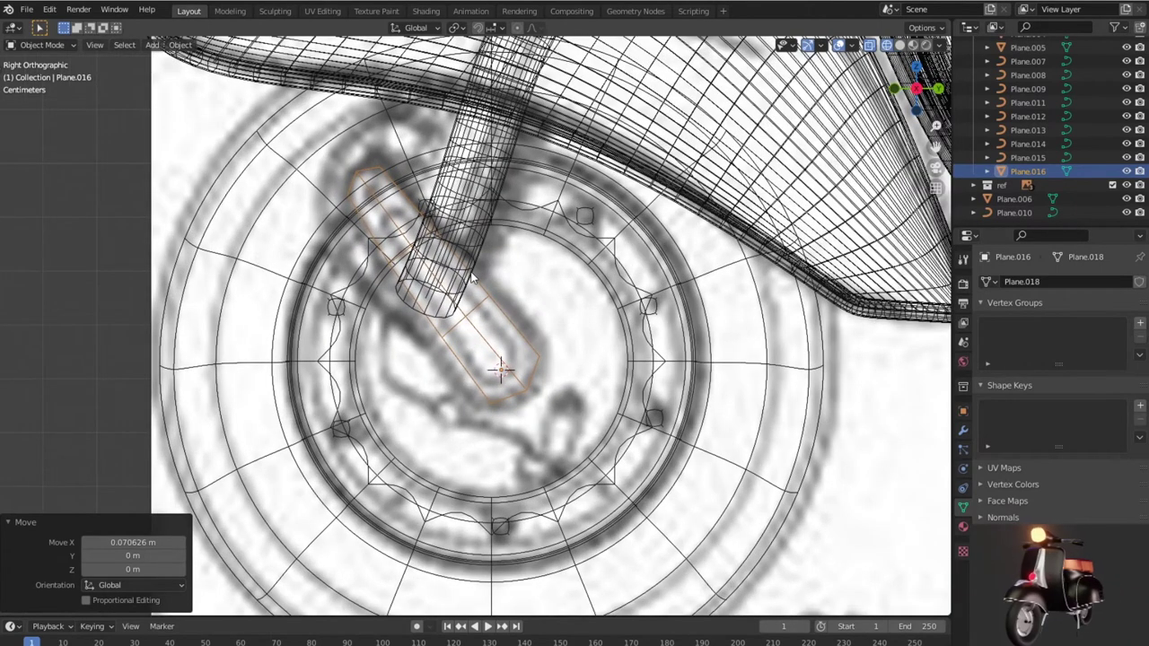
# Step: Box-select the arm's upper vertices near the fork tube and shift them outward in top view
pyautogui.press('Tab')
pyautogui.click(368, 281)
pyautogui.moveTo(507, 283); pyautogui.dragTo(417, 352)
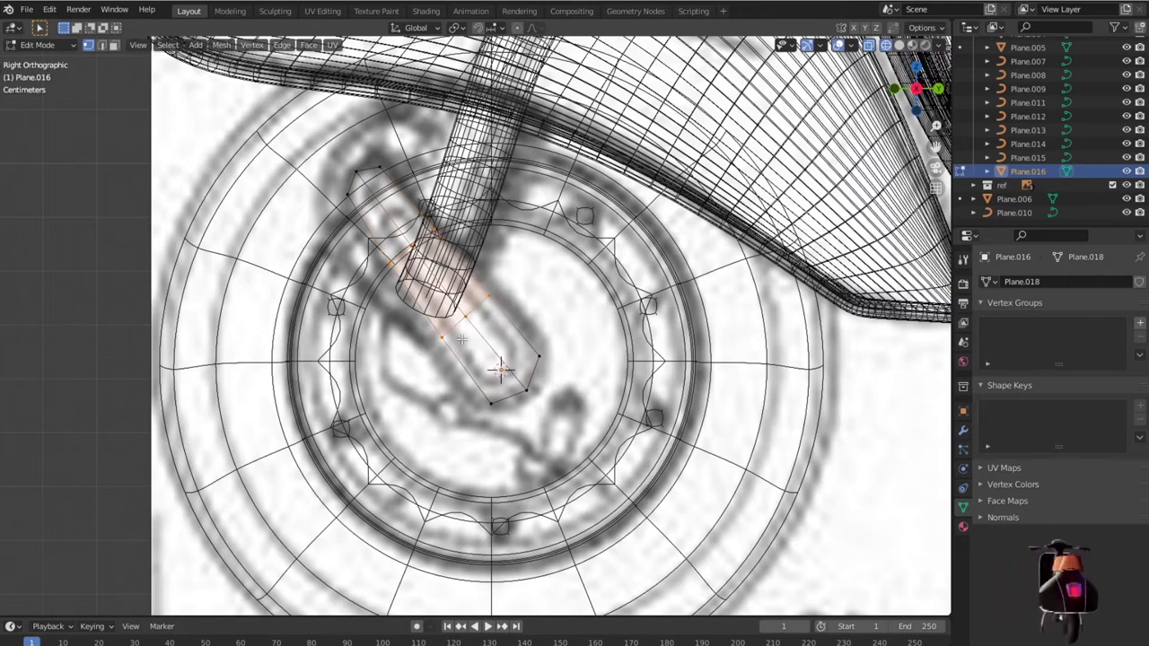
pyautogui.press('KP_7')
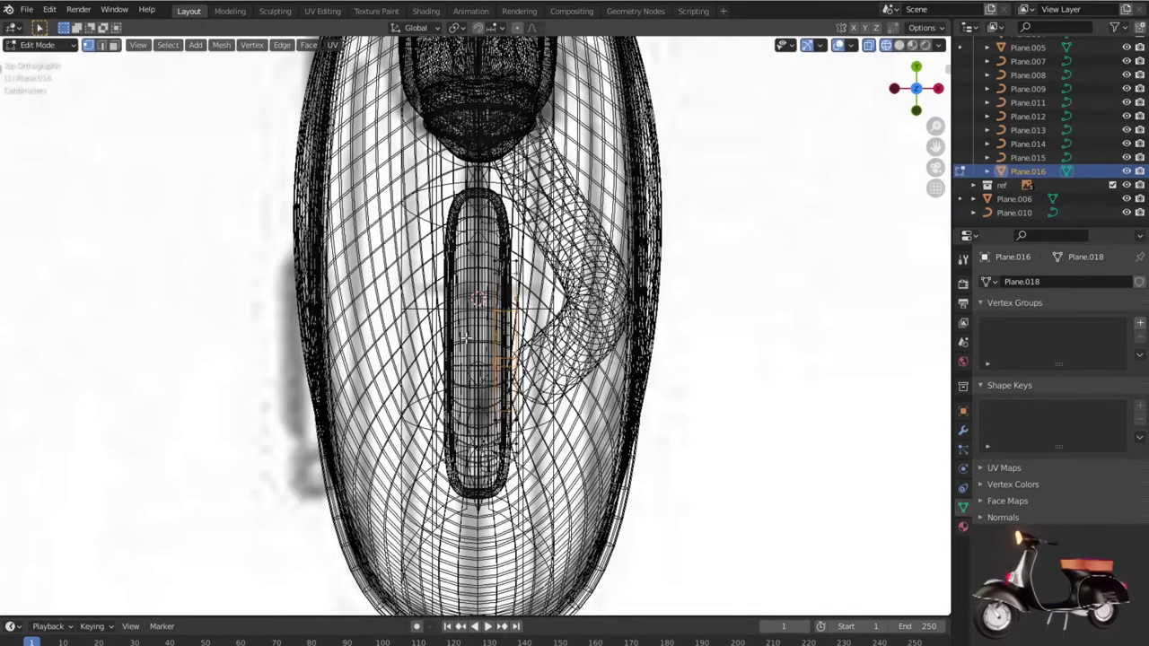
pyautogui.press('g')
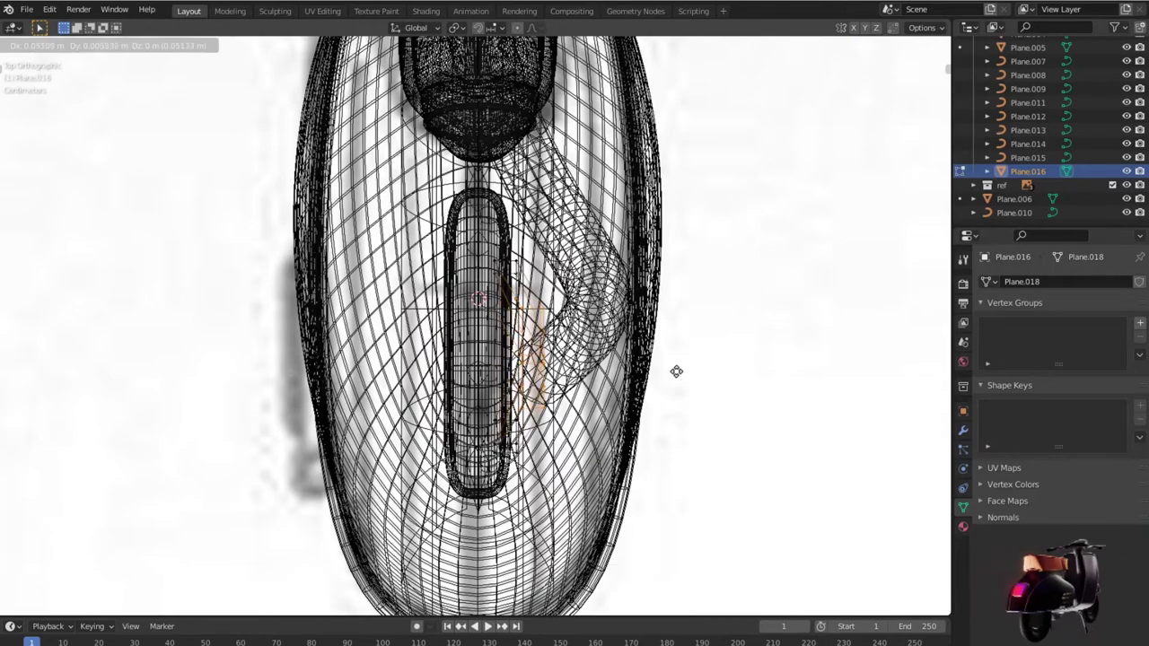
pyautogui.click(677, 371)
pyautogui.moveTo(692, 415)
pyautogui.mouseDown(button='middle')
pyautogui.moveTo(478, 422)
pyautogui.moveTo(545, 356)
pyautogui.mouseUp(button='middle')
pyautogui.press('Tab')
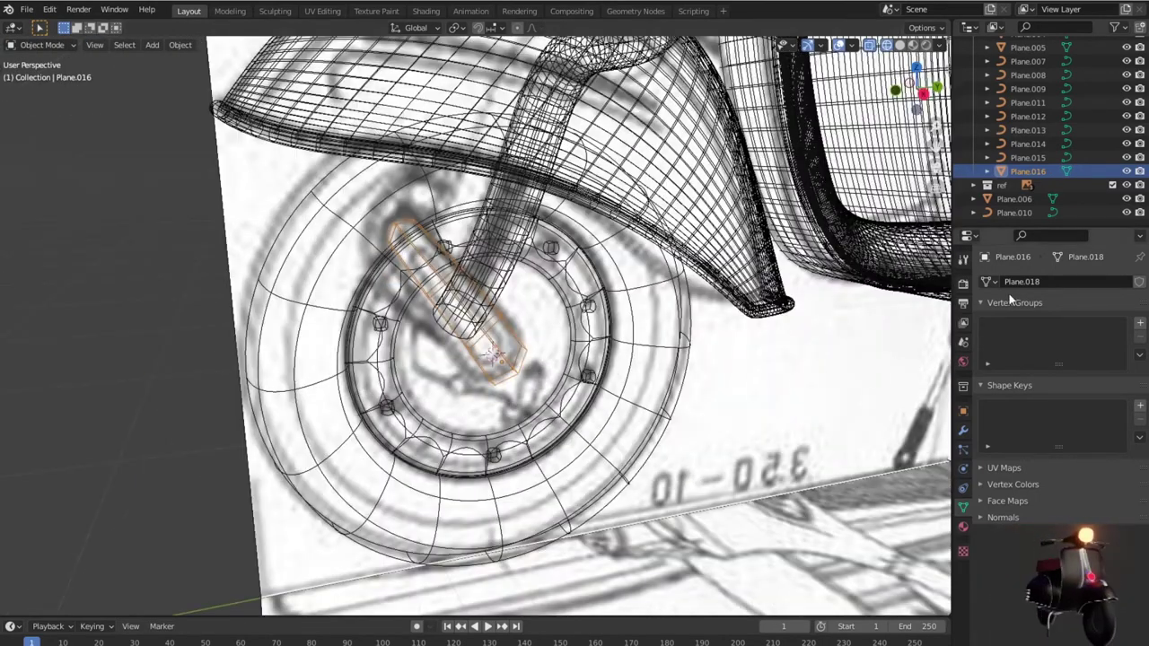
pyautogui.click(962, 430)
# Step: Add a Subdivision Surface modifier to the arm piece and show it with solid shading
pyautogui.click(1058, 284)
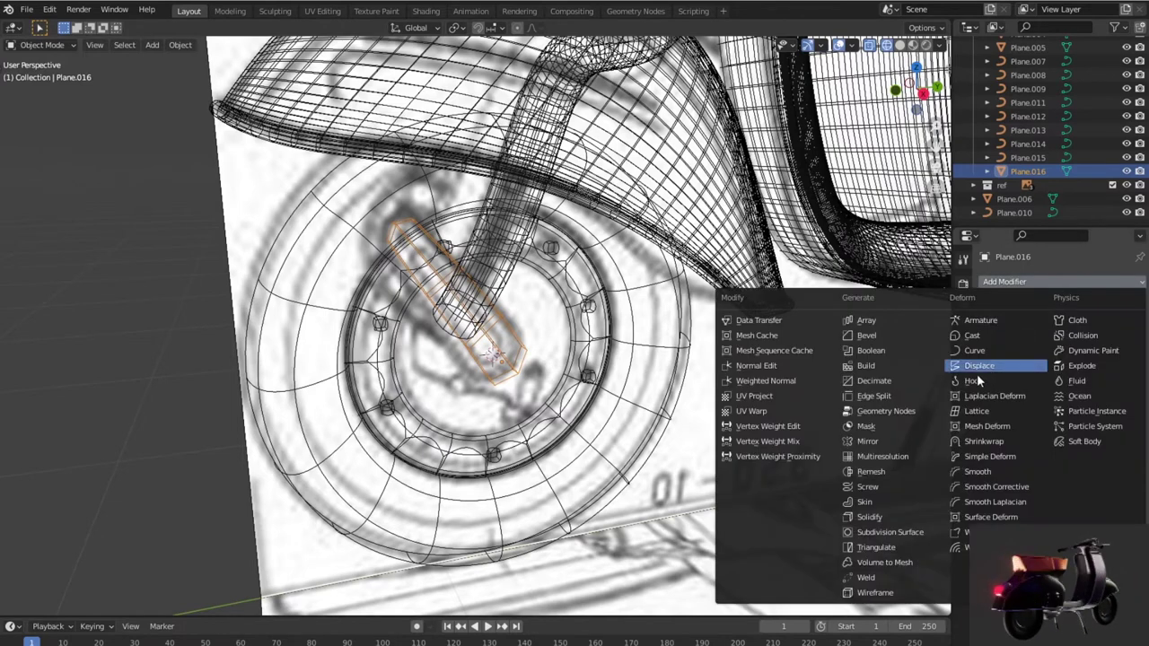
pyautogui.click(909, 533)
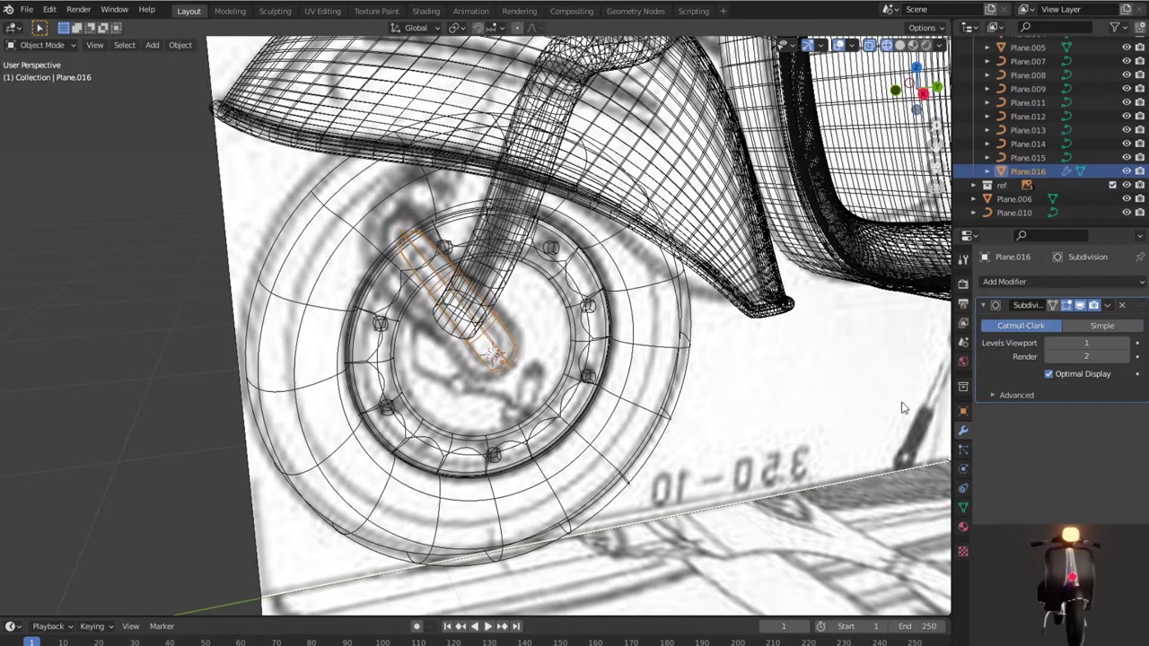
pyautogui.hotkey('shift', 'z')
pyautogui.moveTo(648, 408); pyautogui.dragTo(666, 389, button='middle')
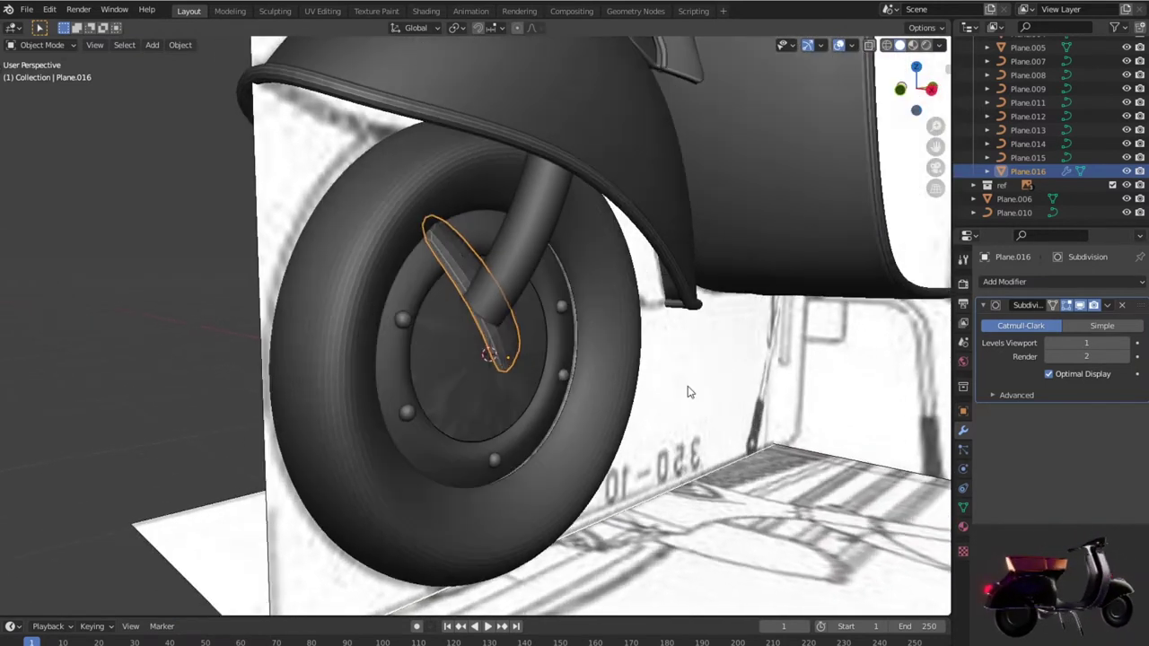
# Step: Add an edge loop on the arm and slide it close to the lower end
pyautogui.press('Tab')
pyautogui.scroll(2, 619, 385)
pyautogui.scroll(2, 602, 384)
pyautogui.scroll(1, 592, 382)
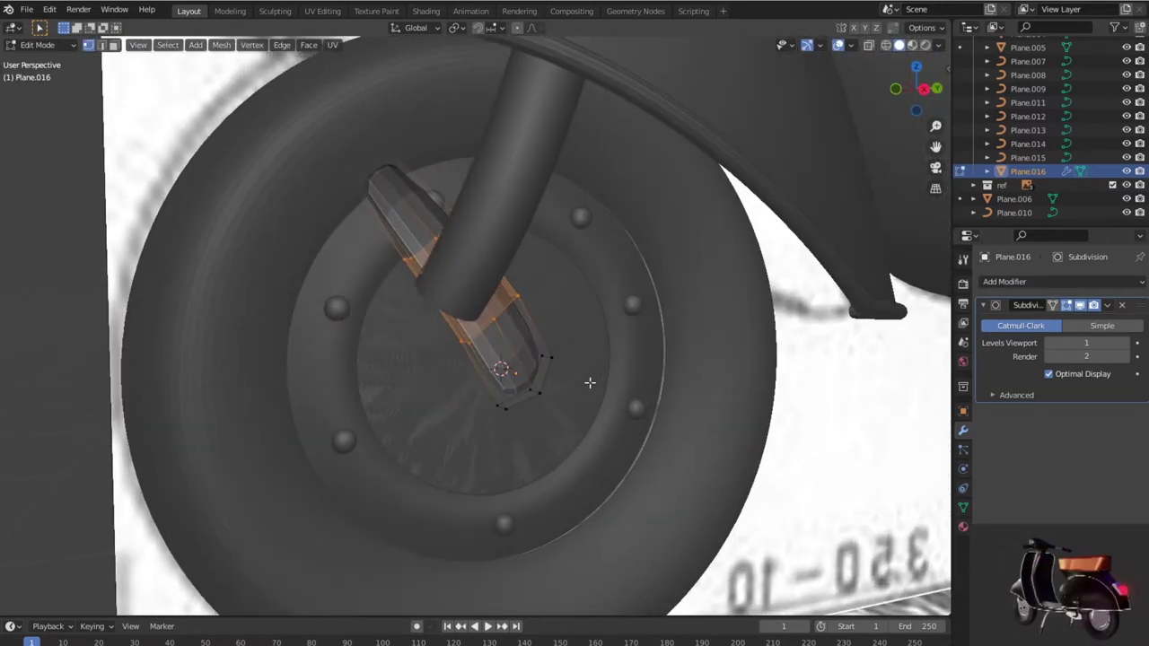
pyautogui.moveTo(599, 363); pyautogui.dragTo(587, 346, button='middle')
pyautogui.hotkey('ctrl', 'r')
pyautogui.click(537, 335)
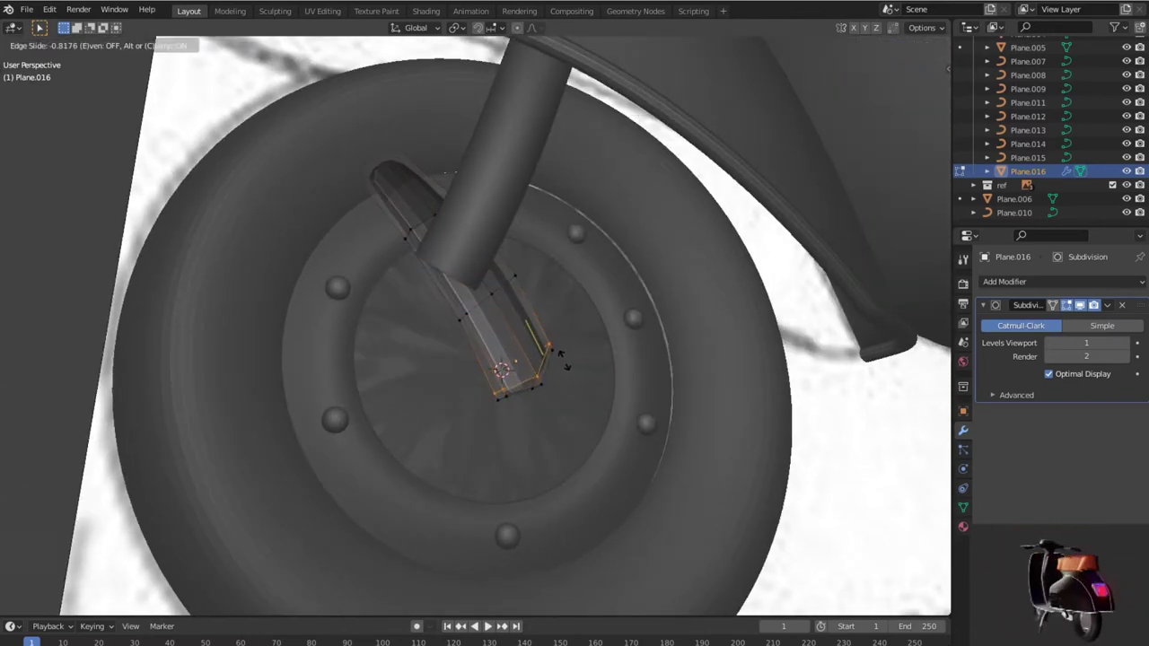
pyautogui.click(561, 354)
# Step: Add a second edge loop slid near the arm's top end, then view from the front
pyautogui.hotkey('ctrl', 'r')
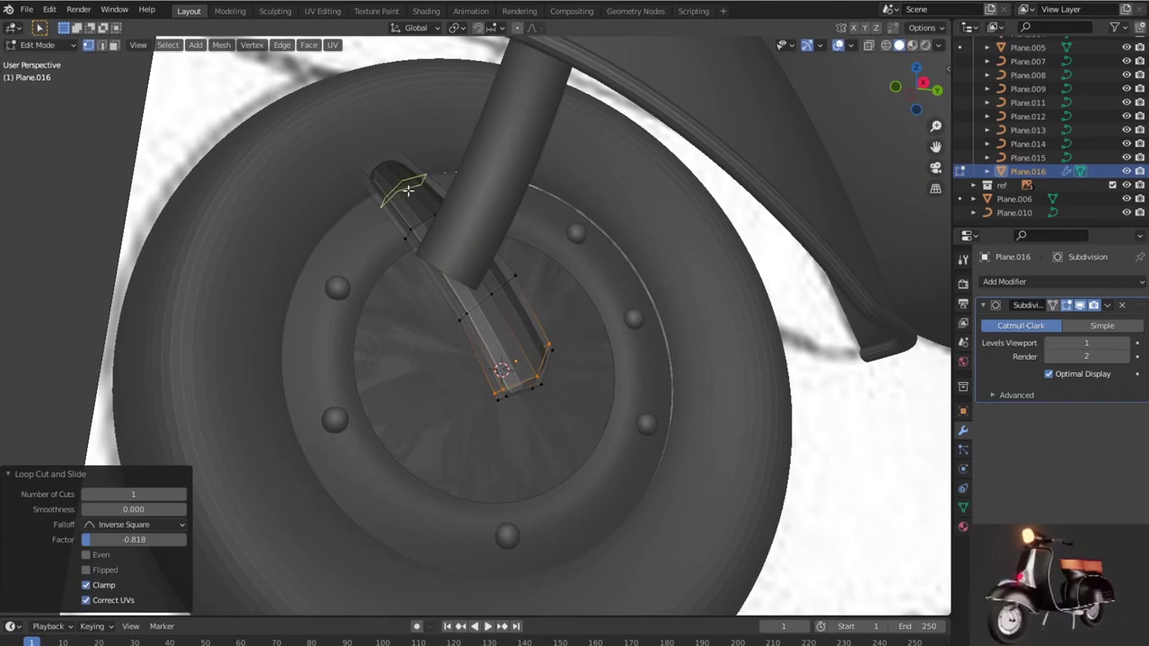
pyautogui.click(403, 186)
pyautogui.click(445, 226)
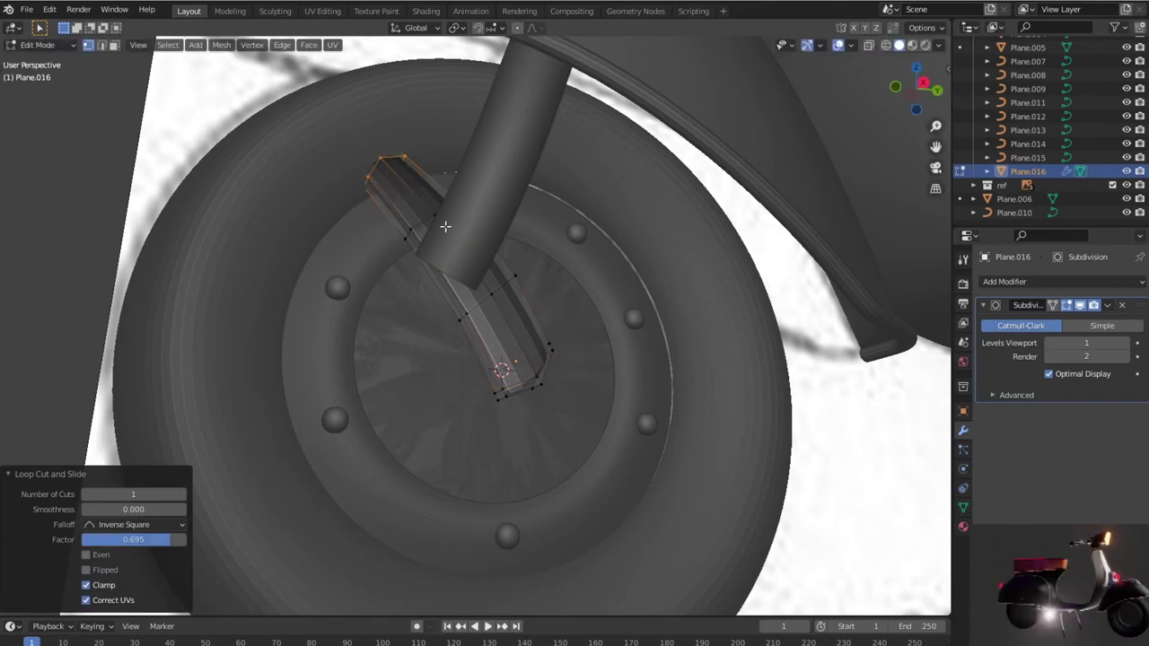
pyautogui.press('Tab')
pyautogui.scroll(-3, 688, 338)
pyautogui.scroll(-2, 688, 338)
pyautogui.moveTo(688, 339)
pyautogui.mouseDown(button='middle')
pyautogui.moveTo(795, 379)
pyautogui.moveTo(652, 348)
pyautogui.mouseUp(button='middle')
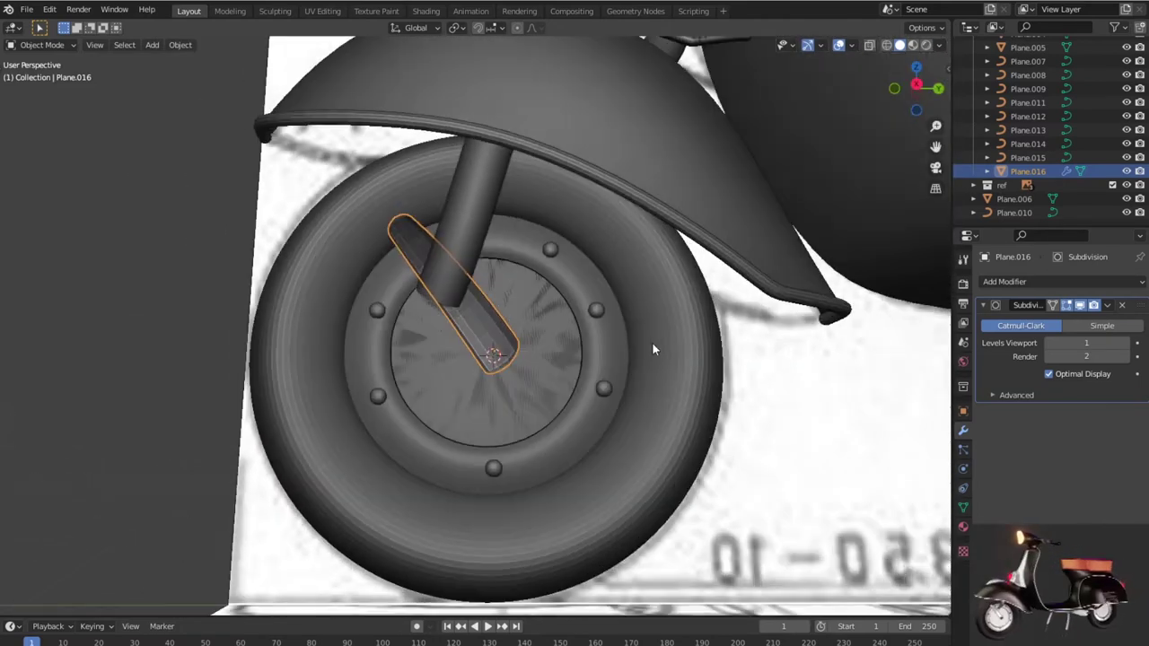
pyautogui.press('KP_1')
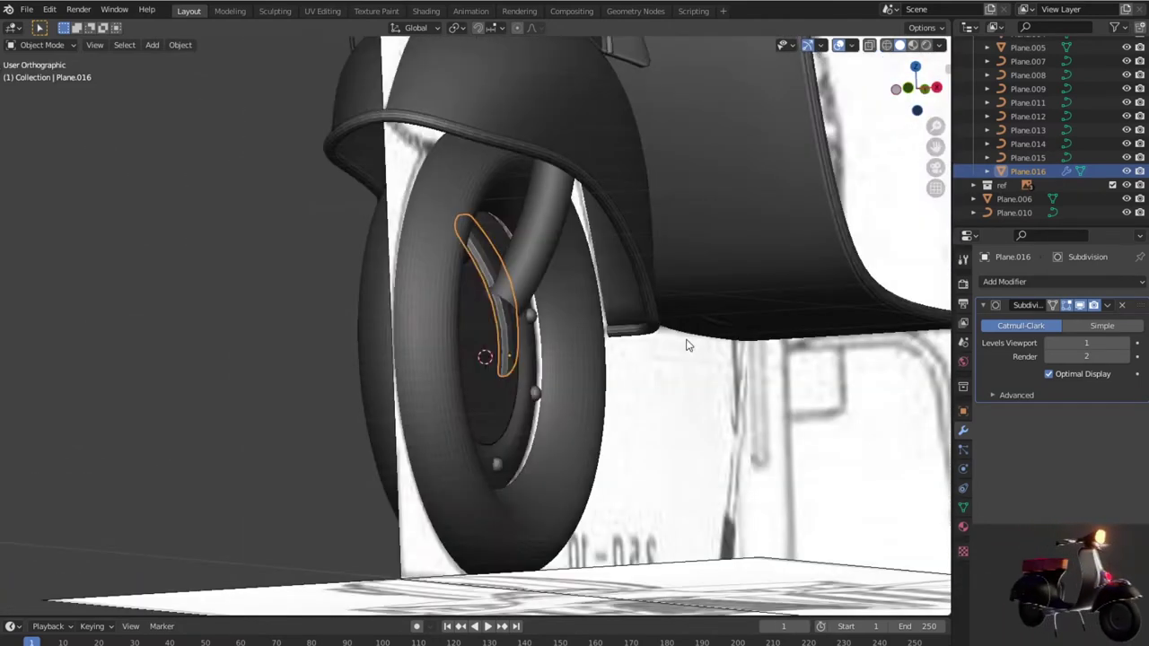
pyautogui.press('KP_3')
pyautogui.hotkey('shift', 'z')
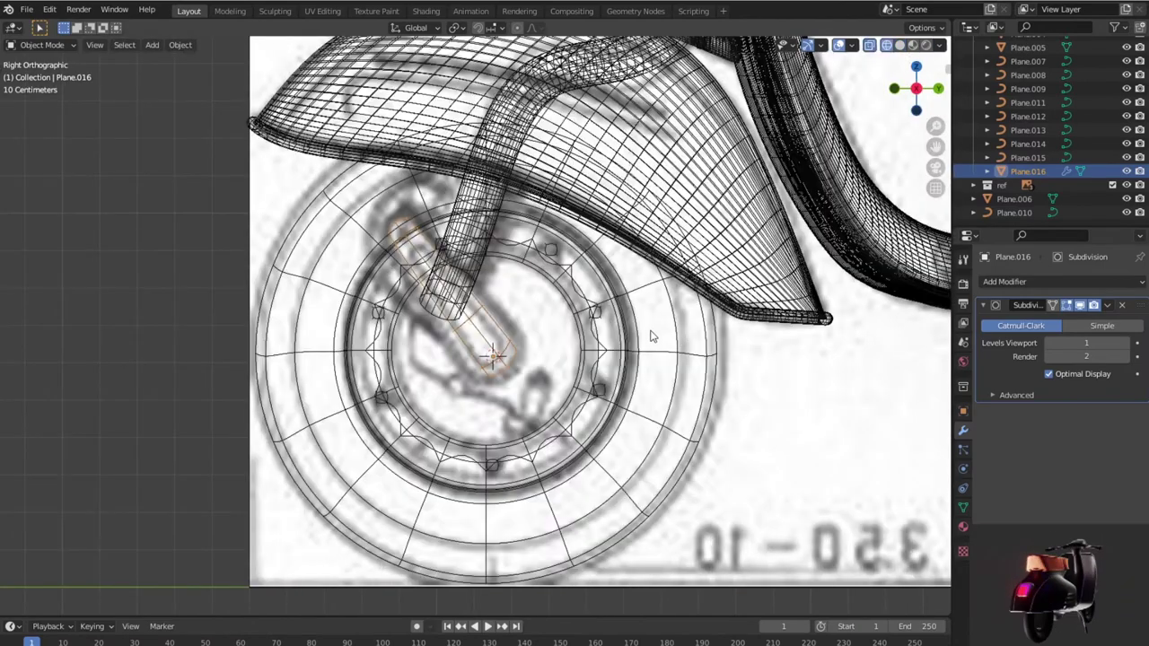
pyautogui.scroll(2, 646, 332)
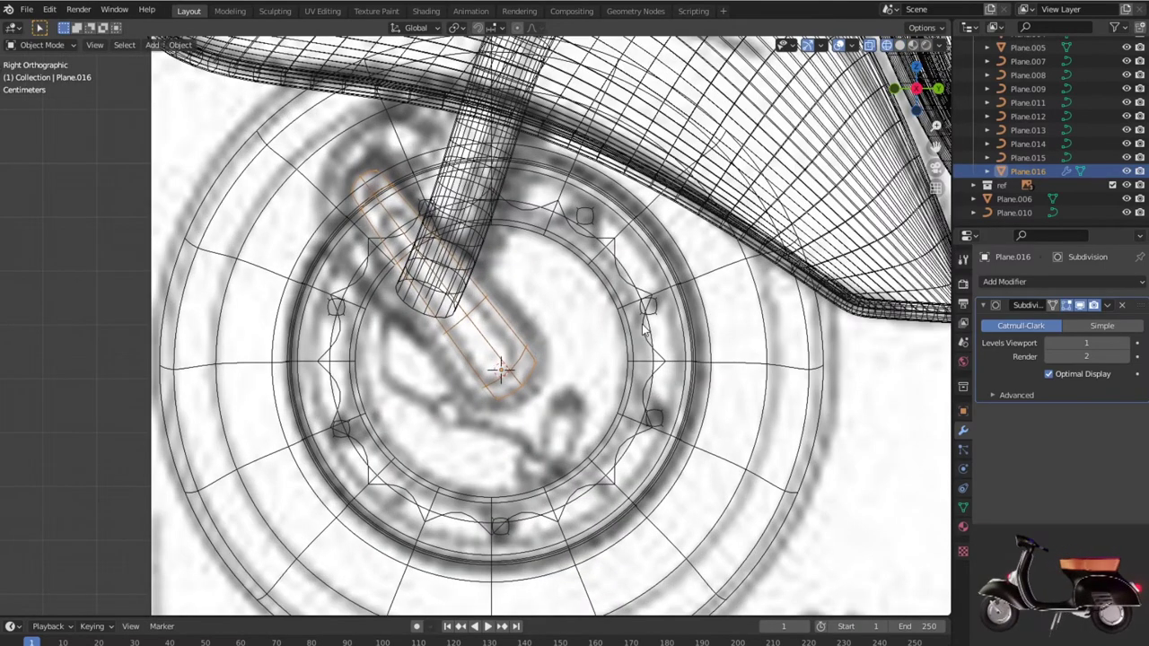
pyautogui.scroll(-1, 642, 332)
pyautogui.scroll(-1, 642, 332)
pyautogui.scroll(-1, 642, 331)
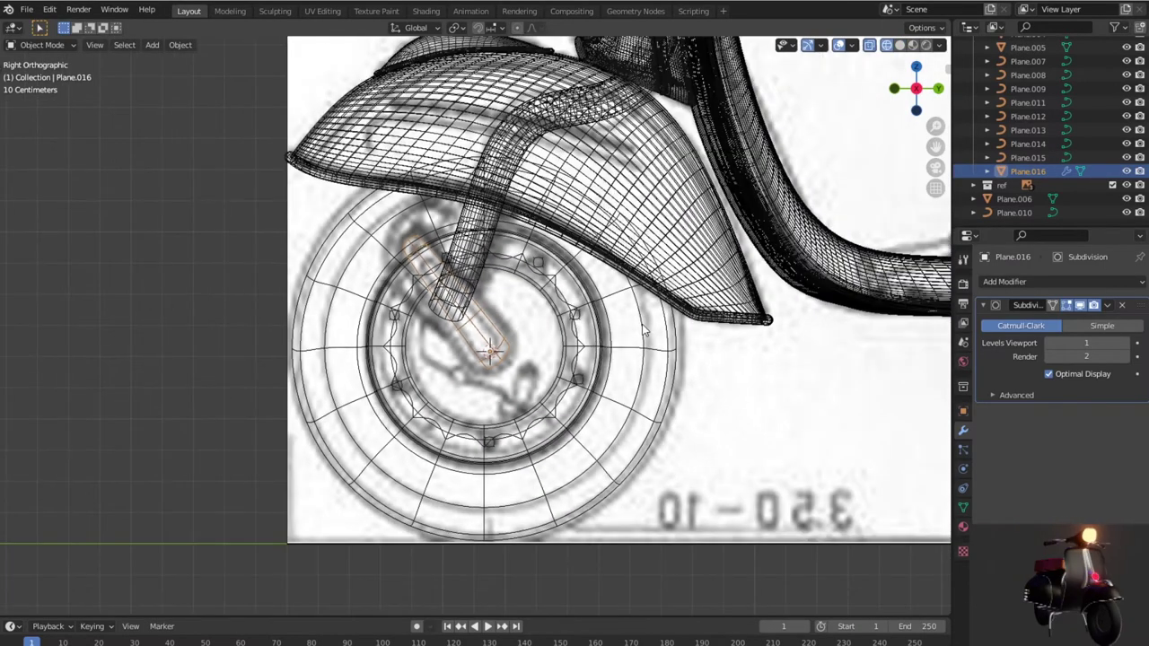
pyautogui.scroll(1, 642, 330)
pyautogui.scroll(1, 643, 330)
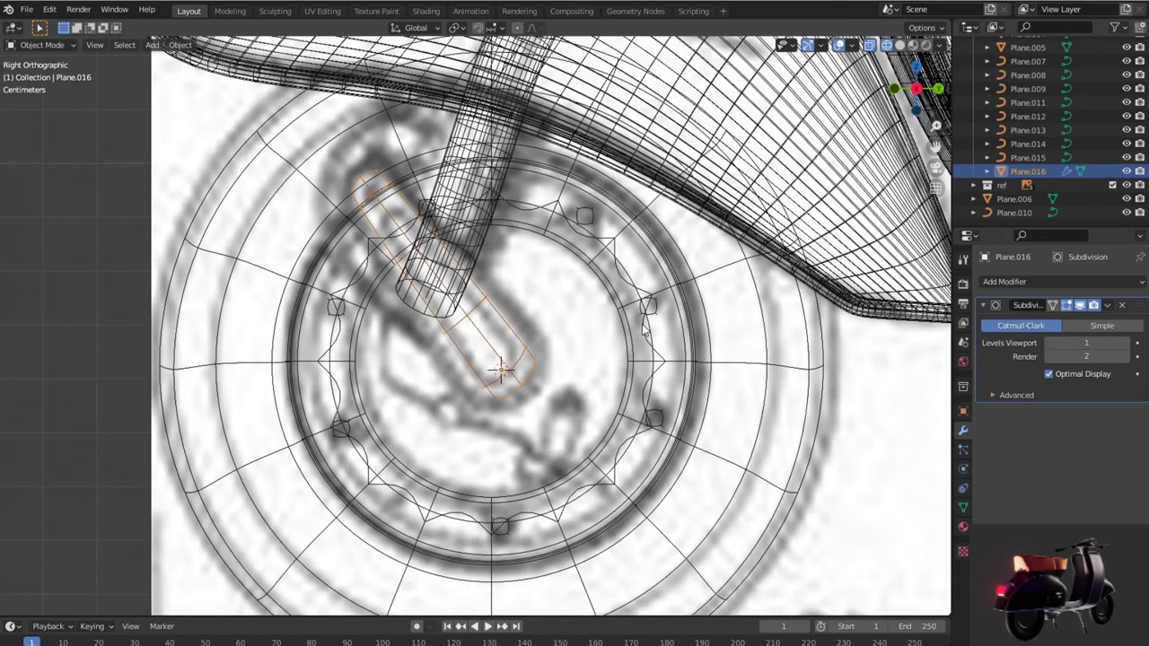
pyautogui.scroll(-2, 643, 331)
pyautogui.keyDown('shift'); pyautogui.moveTo(643, 340); pyautogui.dragTo(664, 391, button='middle'); pyautogui.keyUp('shift')
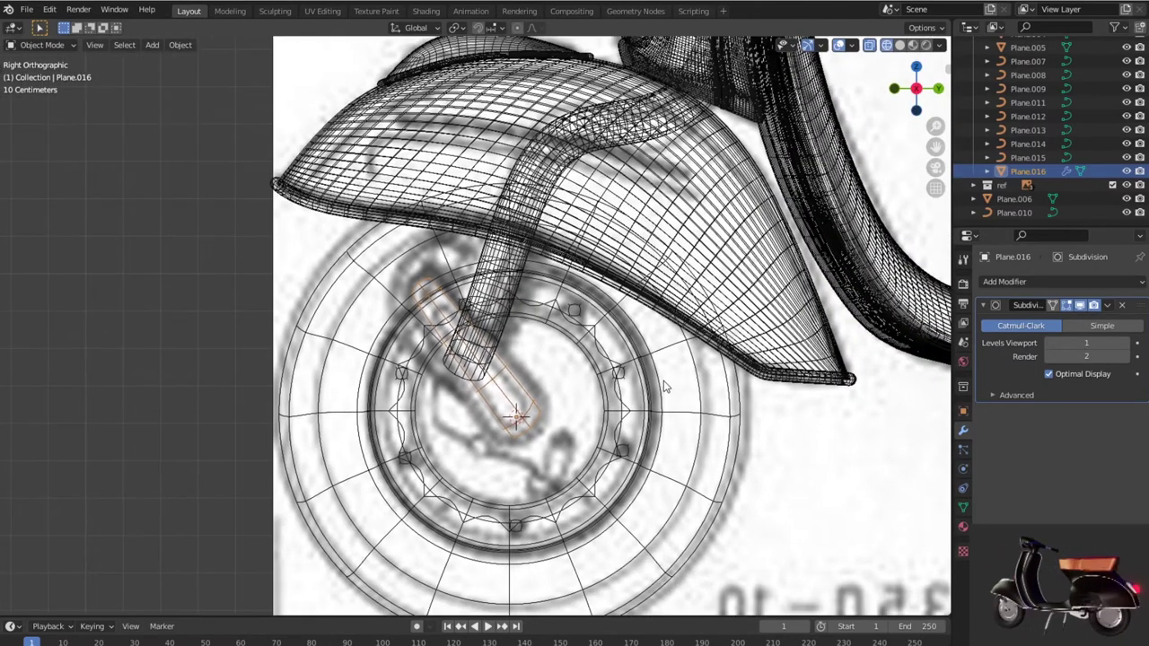
pyautogui.hotkey('shift', 'd')
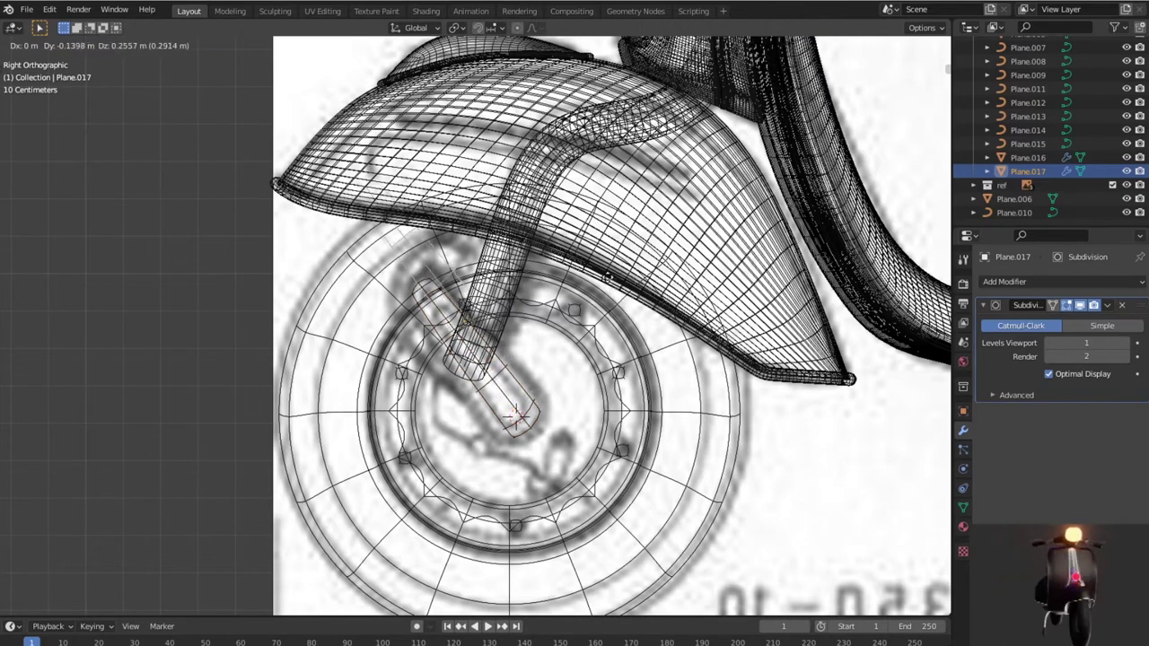
pyautogui.click(625, 300)
pyautogui.press('r')
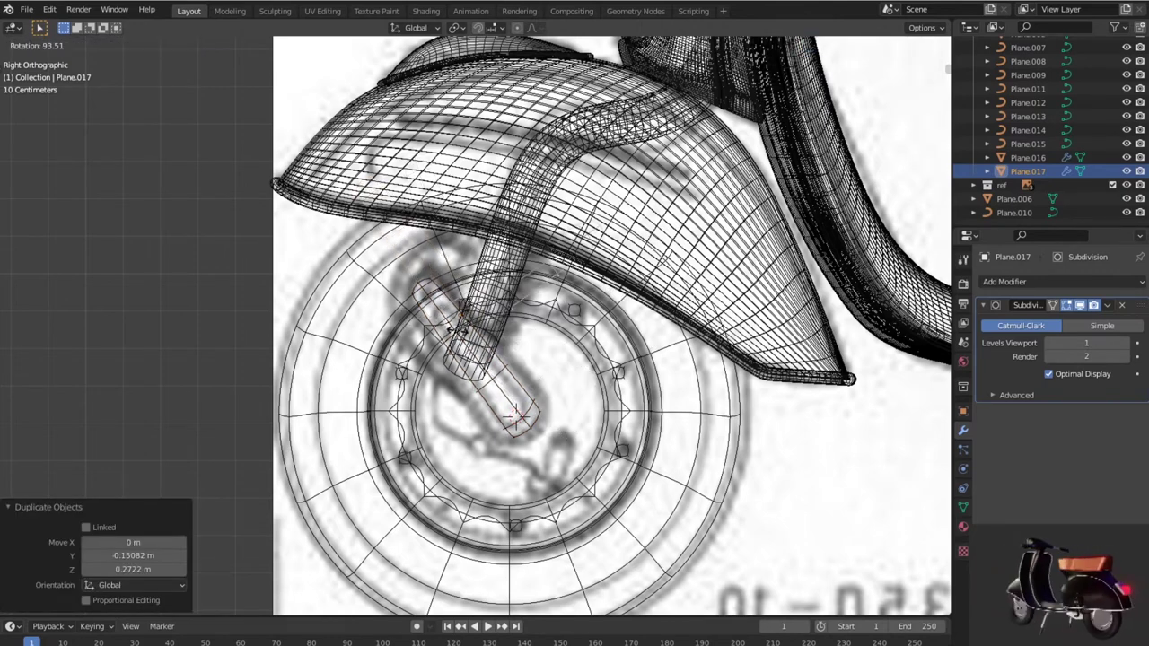
pyautogui.click(458, 330)
pyautogui.press('g')
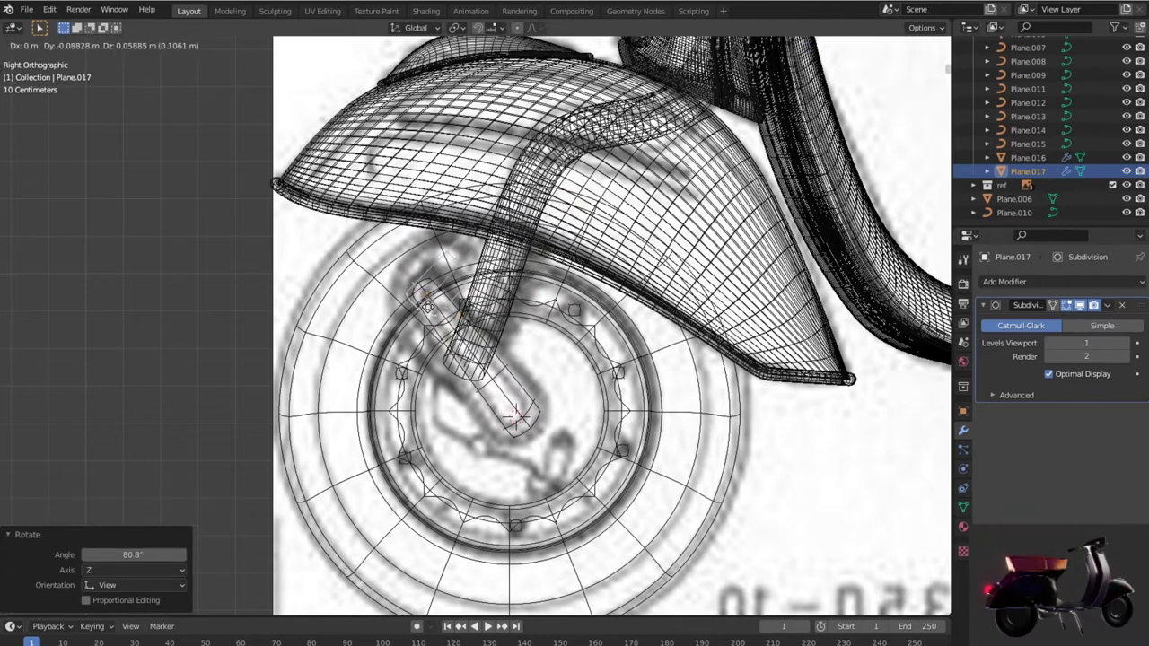
pyautogui.click(428, 308)
pyautogui.hotkey('shift', 'z')
pyautogui.scroll(-1, 652, 341)
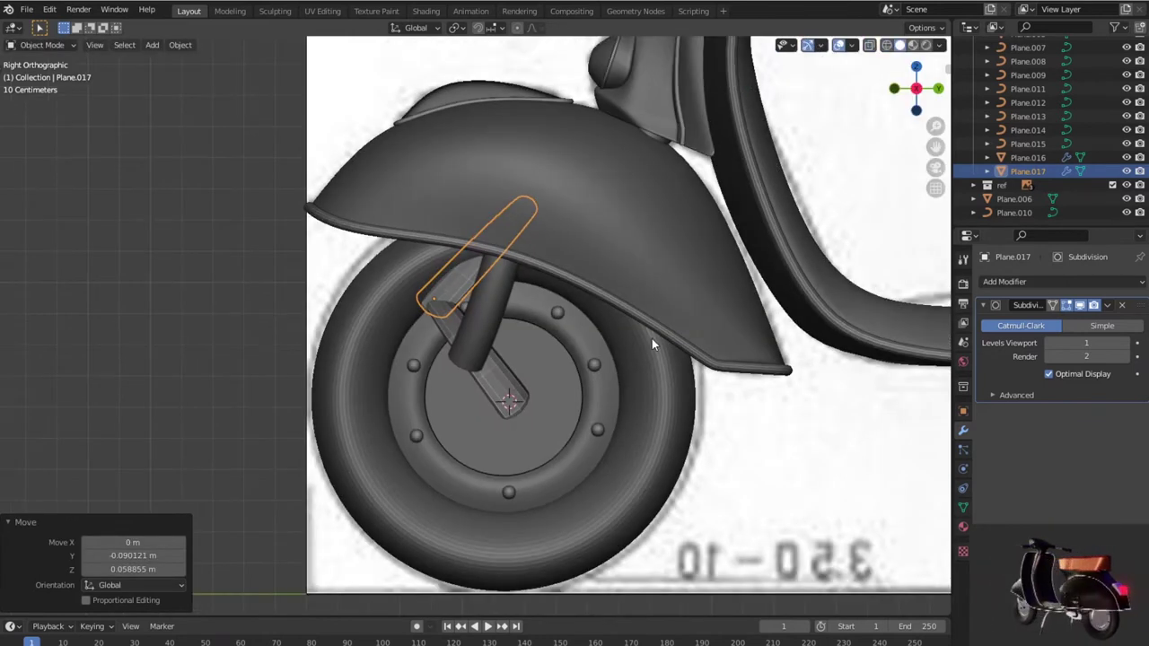
pyautogui.moveTo(647, 340)
pyautogui.mouseDown(button='middle')
pyautogui.moveTo(743, 366)
pyautogui.moveTo(717, 306)
pyautogui.moveTo(677, 291)
pyautogui.moveTo(640, 344)
pyautogui.mouseUp(button='middle')
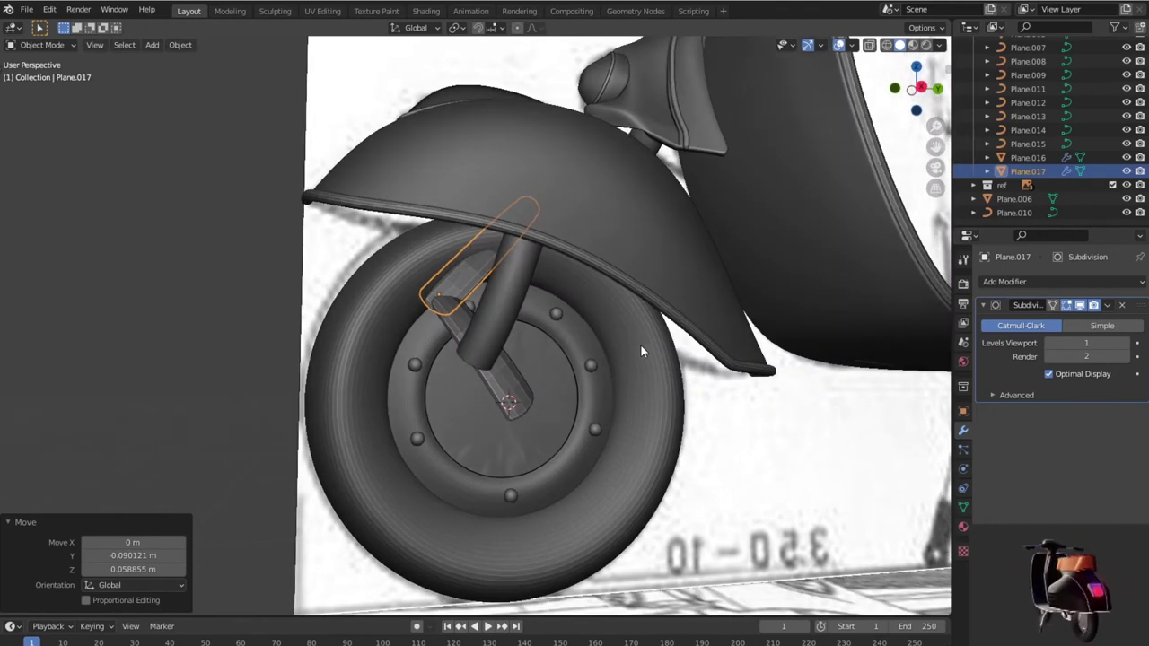
pyautogui.press('Delete')
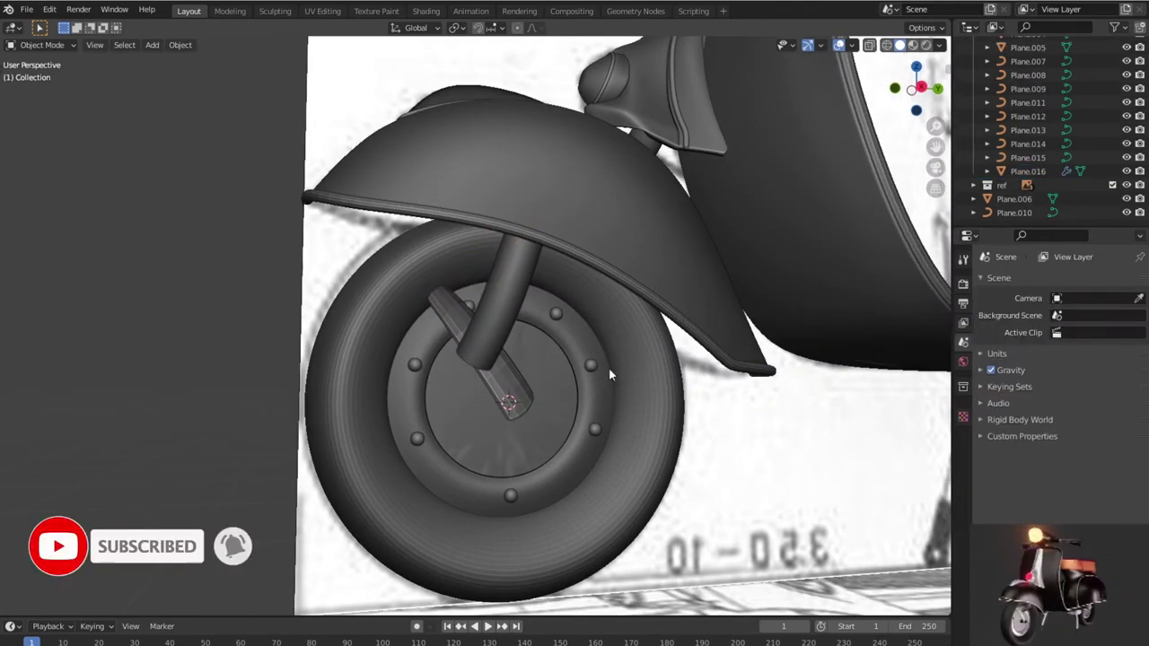
pyautogui.click(452, 321)
pyautogui.press('KP_5')
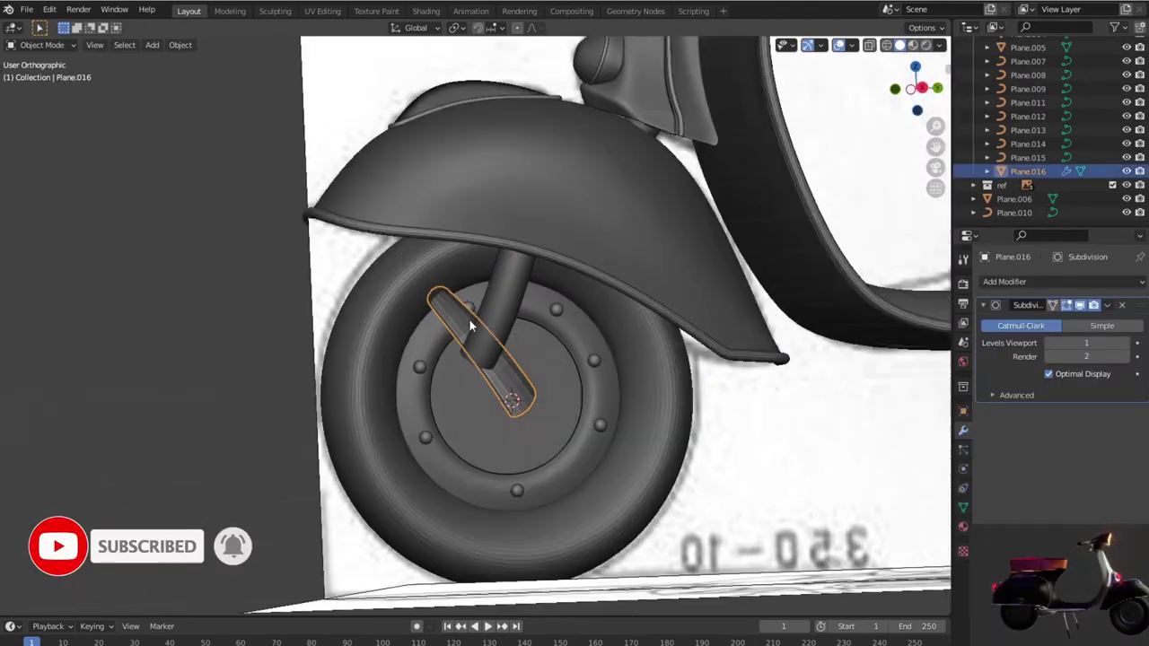
# Step: In top view, move the arm piece about 0.042 m along X
pyautogui.press('KP_7')
pyautogui.hotkey('shift', 'z')
pyautogui.scroll(1, 474, 318)
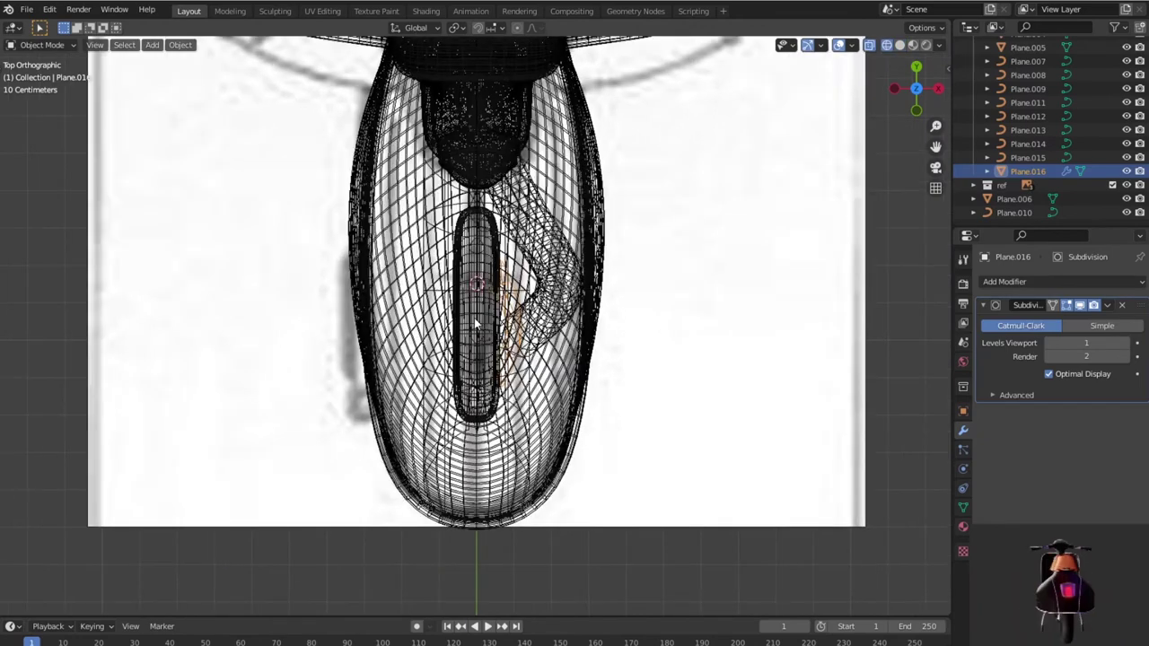
pyautogui.press('g')
pyautogui.click(489, 318)
pyautogui.moveTo(488, 317)
pyautogui.mouseDown(button='middle')
pyautogui.moveTo(503, 332)
pyautogui.moveTo(527, 243)
pyautogui.moveTo(559, 225)
pyautogui.mouseUp(button='middle')
pyautogui.hotkey('shift', 'z')
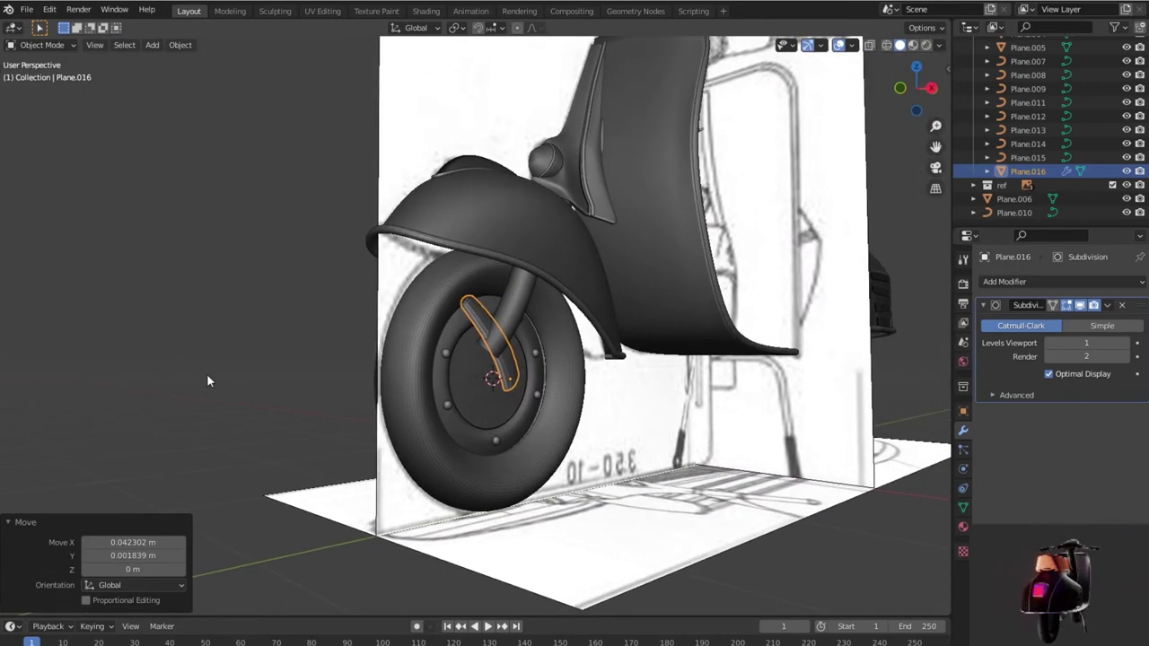
# Step: Deselect the arm and switch to a right orthographic wireframe view
pyautogui.click(207, 374)
pyautogui.scroll(-2, 273, 387)
pyautogui.scroll(3, 180, 370)
pyautogui.moveTo(272, 386)
pyautogui.mouseDown(button='middle')
pyautogui.moveTo(181, 370)
pyautogui.moveTo(194, 394)
pyautogui.mouseUp(button='middle')
pyautogui.scroll(-2, 180, 370)
pyautogui.scroll(1, 194, 394)
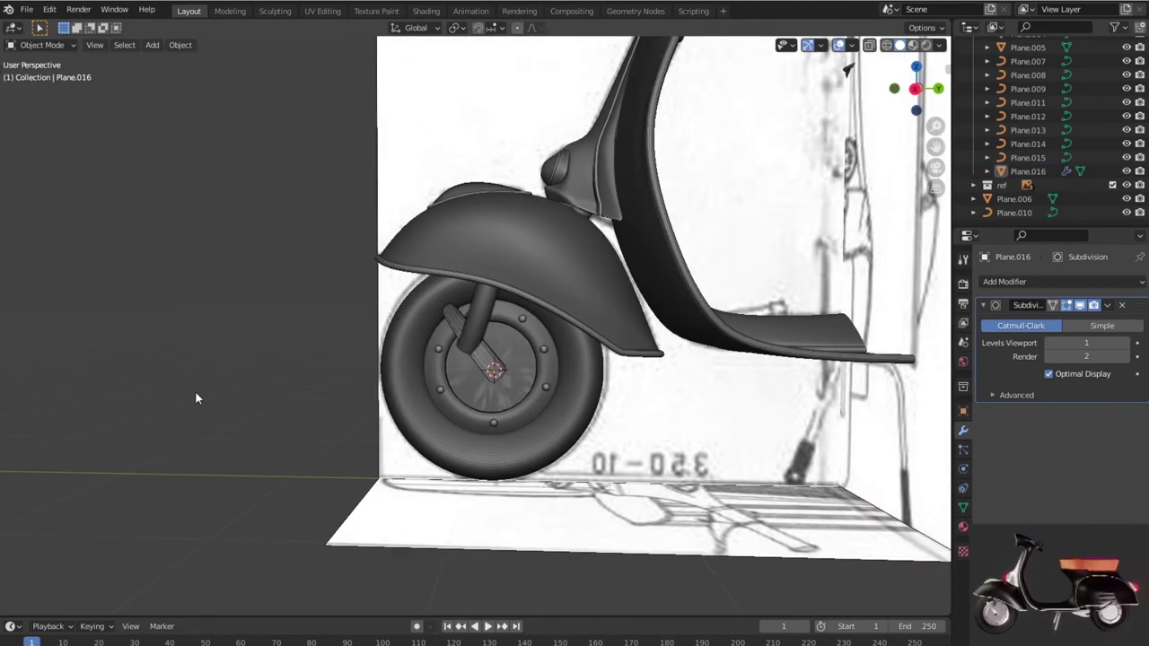
pyautogui.hotkey('shift', 'z')
pyautogui.press('KP_3')
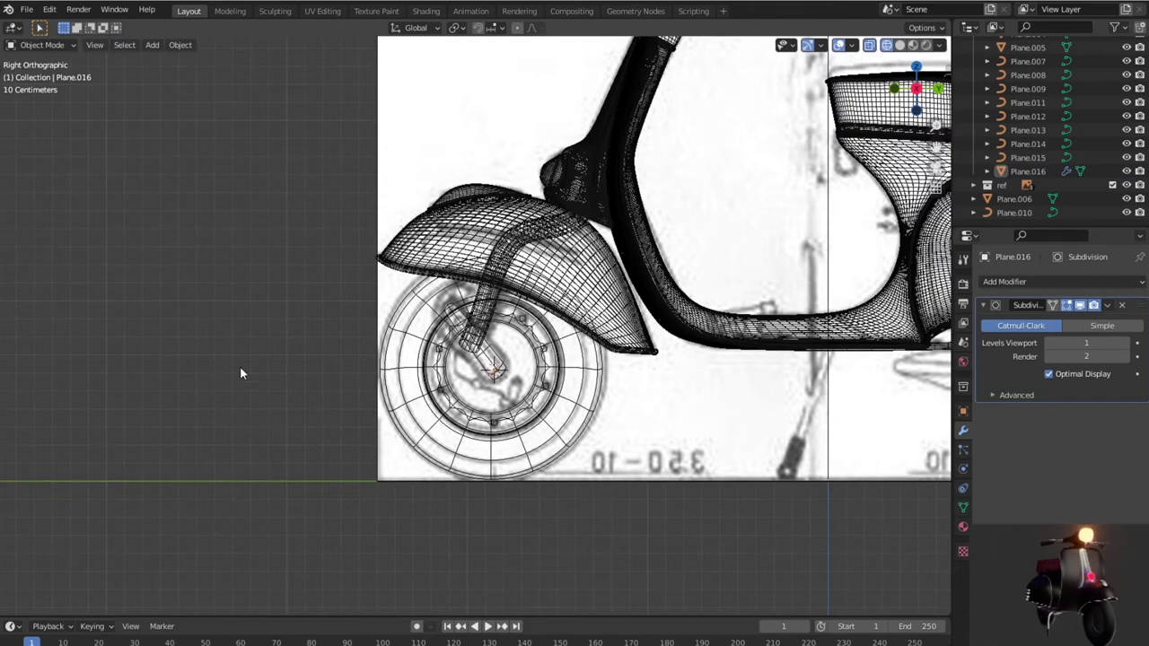
# Step: Zoom in and select the NurbsPath fork tube, entering its curve editing
pyautogui.scroll(3, 218, 370)
pyautogui.scroll(2, 218, 369)
pyautogui.scroll(2, 400, 369)
pyautogui.scroll(1, 400, 370)
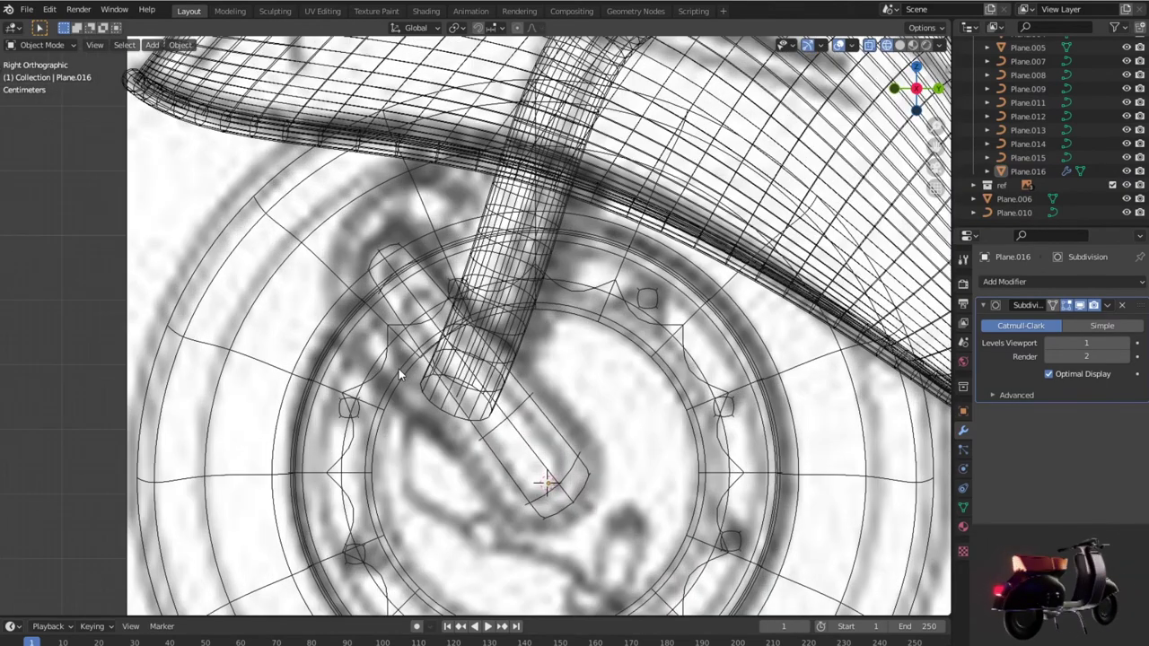
pyautogui.click(454, 384)
pyautogui.click(467, 380)
pyautogui.press('Tab')
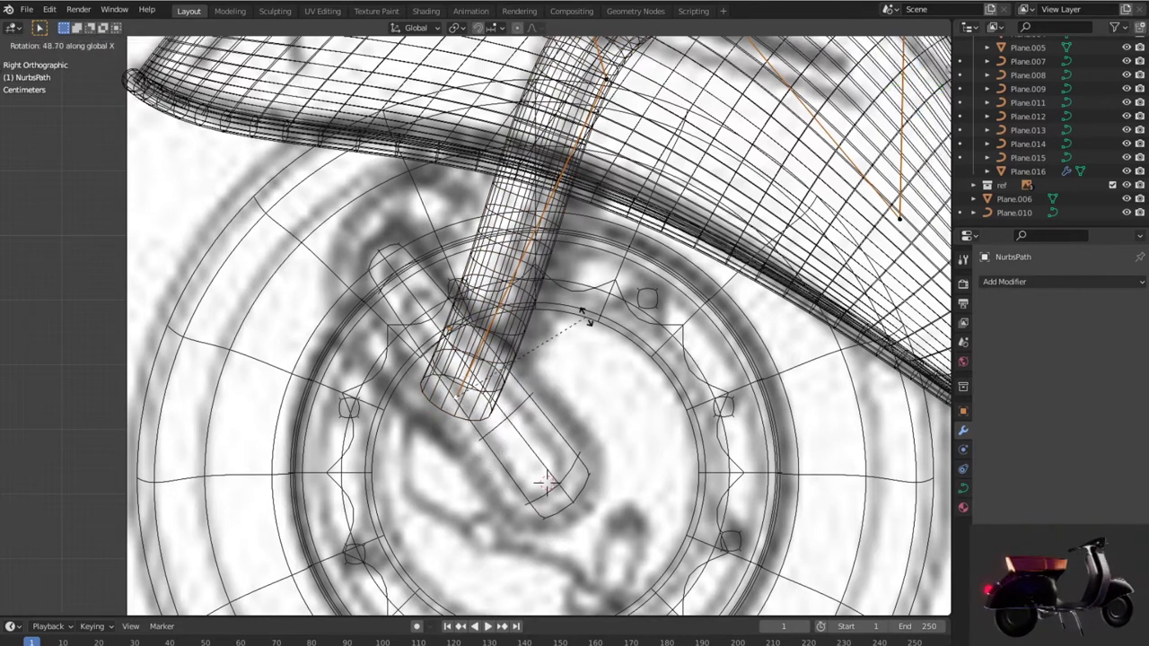
# Step: Rotate the fork tube's curve points into place and move its lower end up the arm
pyautogui.click(585, 361)
pyautogui.hotkey('shift', 'z')
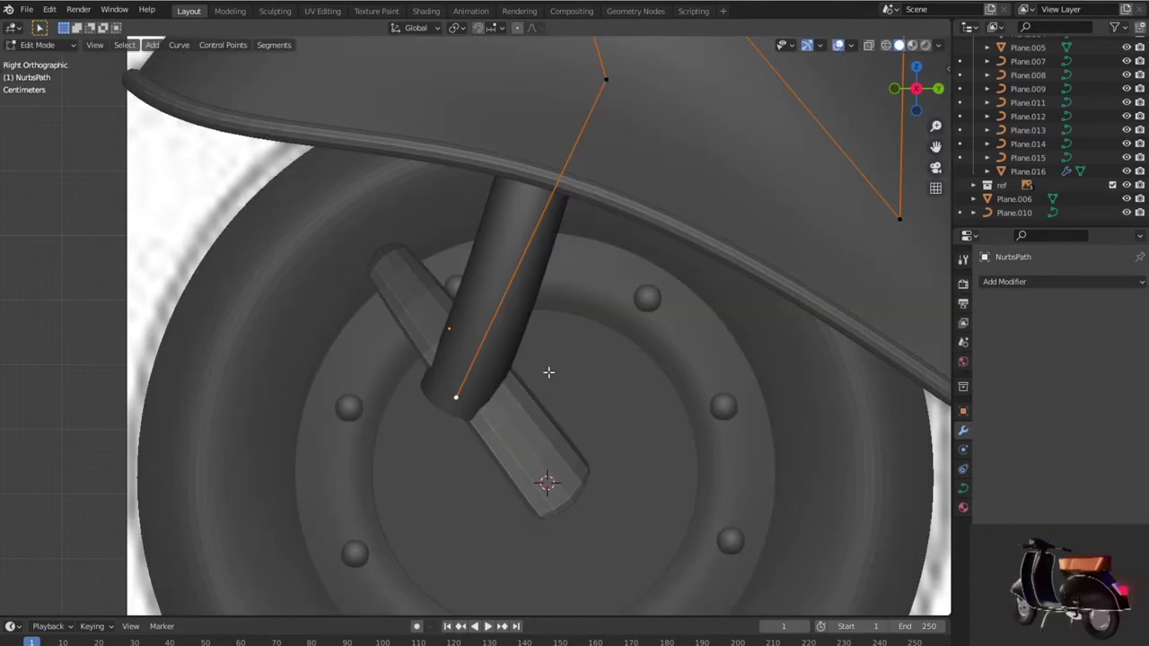
pyautogui.scroll(-1, 558, 373)
pyautogui.scroll(-1, 561, 395)
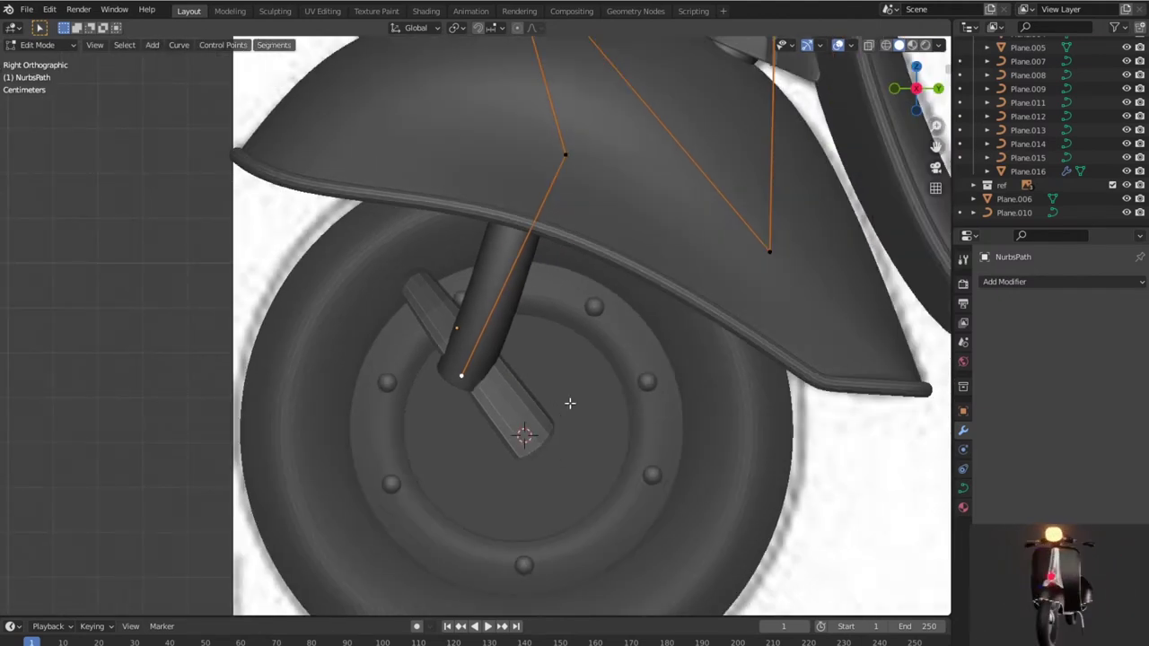
pyautogui.press('g')
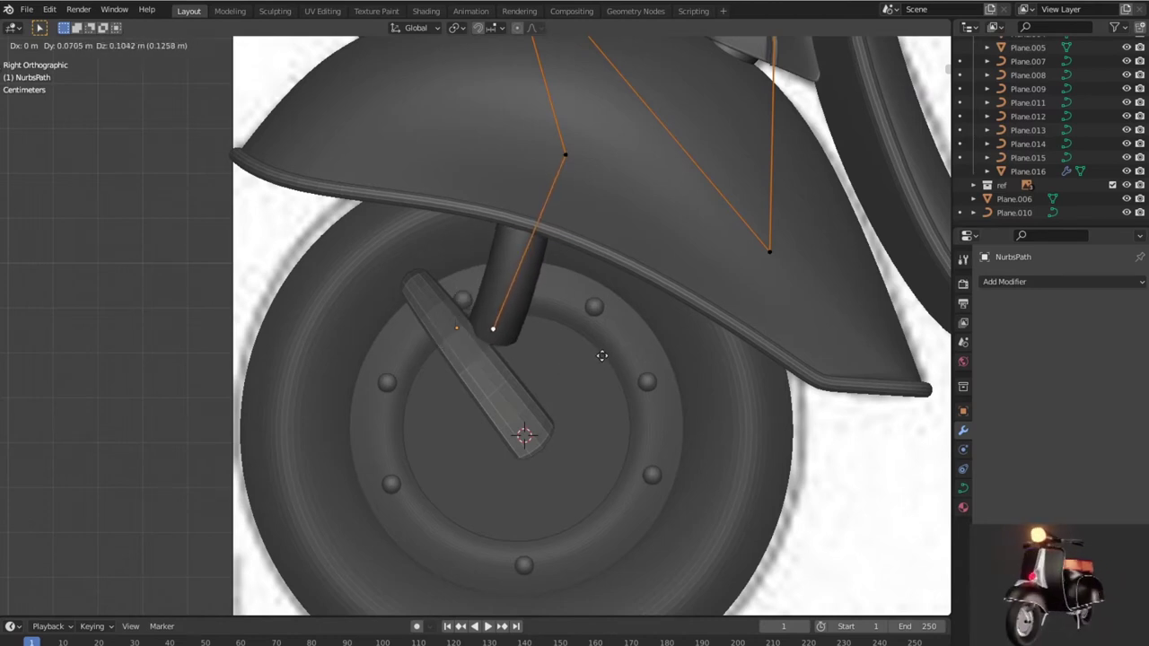
pyautogui.click(604, 344)
pyautogui.scroll(-3, 604, 344)
pyautogui.moveTo(604, 345)
pyautogui.mouseDown(button='middle')
pyautogui.moveTo(652, 370)
pyautogui.moveTo(628, 395)
pyautogui.moveTo(285, 367)
pyautogui.moveTo(437, 392)
pyautogui.moveTo(486, 371)
pyautogui.moveTo(198, 349)
pyautogui.moveTo(226, 360)
pyautogui.moveTo(206, 383)
pyautogui.moveTo(217, 431)
pyautogui.moveTo(293, 410)
pyautogui.mouseUp(button='middle')
pyautogui.scroll(2, 602, 387)
pyautogui.press('Tab')
# Step: Frame the fork tube at the hub in right orthographic see-through wireframe view
pyautogui.scroll(-3, 602, 387)
pyautogui.scroll(2, 252, 346)
pyautogui.press('KP_3')
pyautogui.press('KP_Decimal')
pyautogui.hotkey('shift', 'z')
pyautogui.scroll(2, 564, 417)
pyautogui.scroll(2, 565, 417)
pyautogui.scroll(1, 552, 395)
pyautogui.scroll(-2, 539, 371)
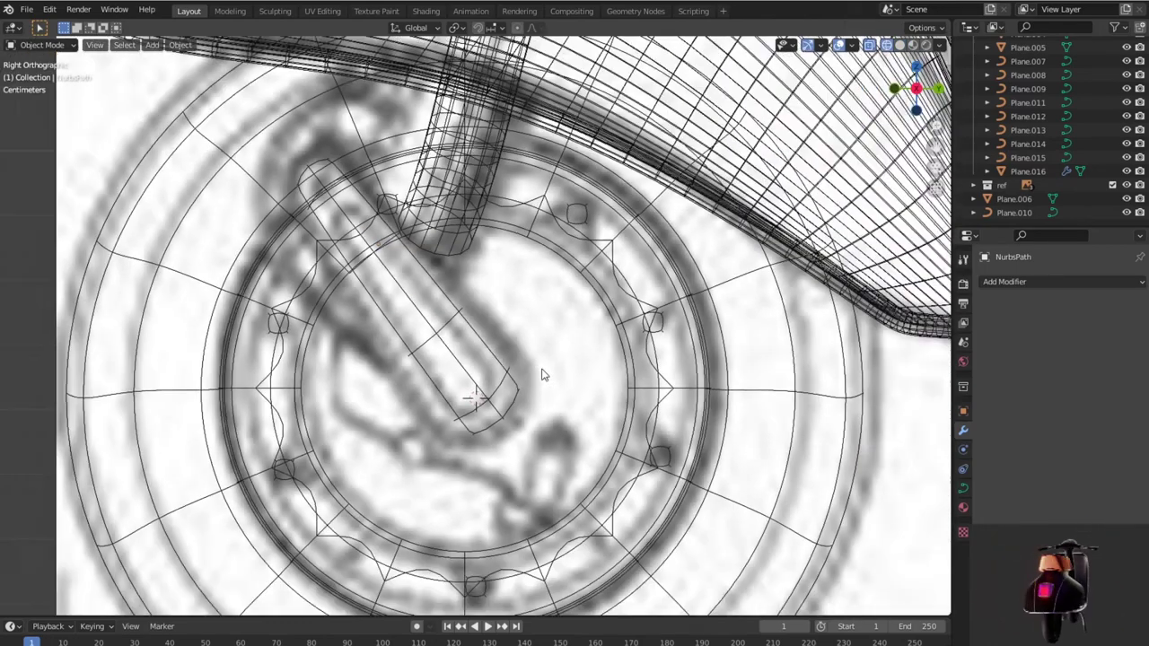
pyautogui.scroll(-1, 536, 386)
pyautogui.scroll(1, 509, 395)
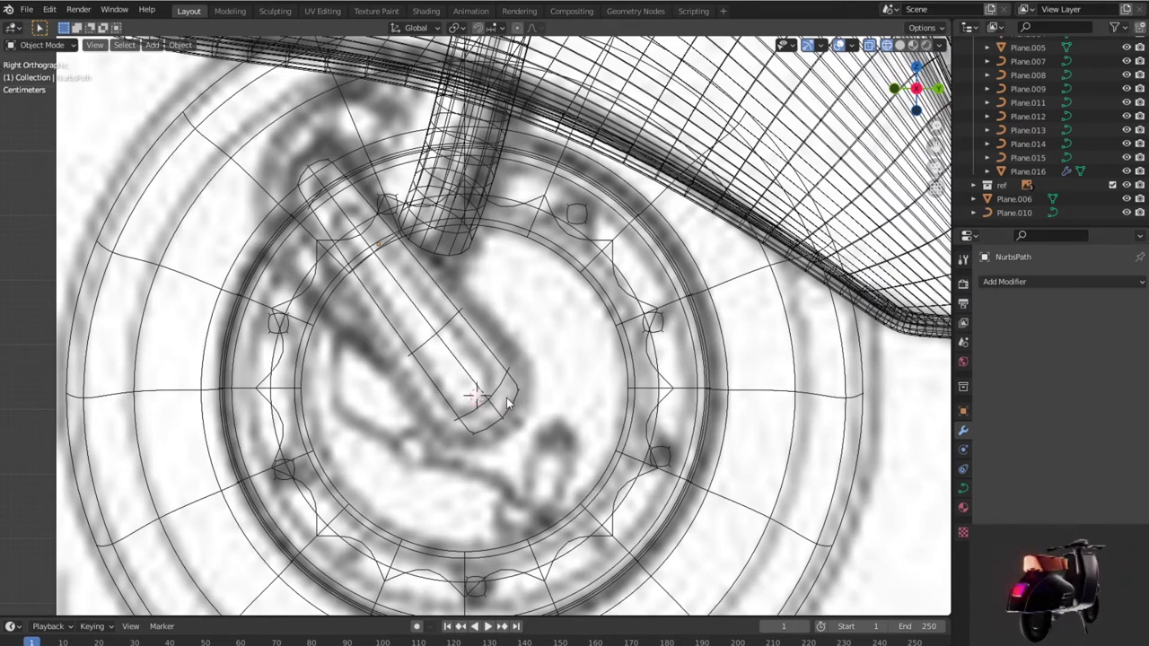
# Step: Add a cylinder at the hub and rotate it 90° about X and 90° about Z
pyautogui.hotkey('shift', 'a')
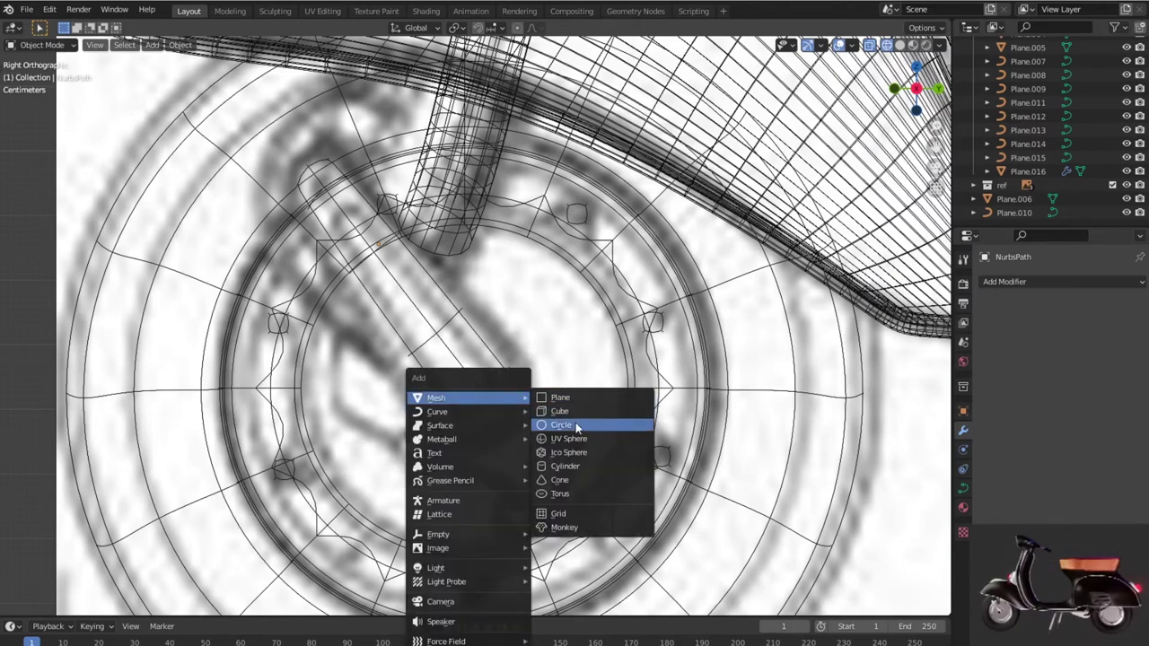
pyautogui.click(576, 466)
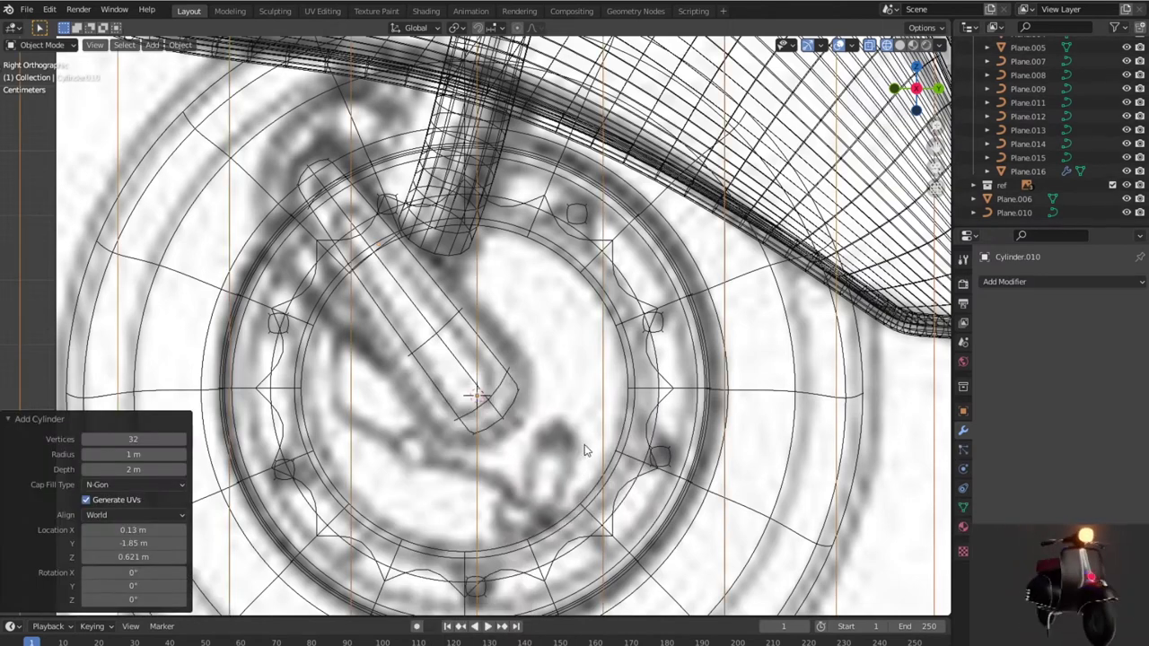
pyautogui.press('y')
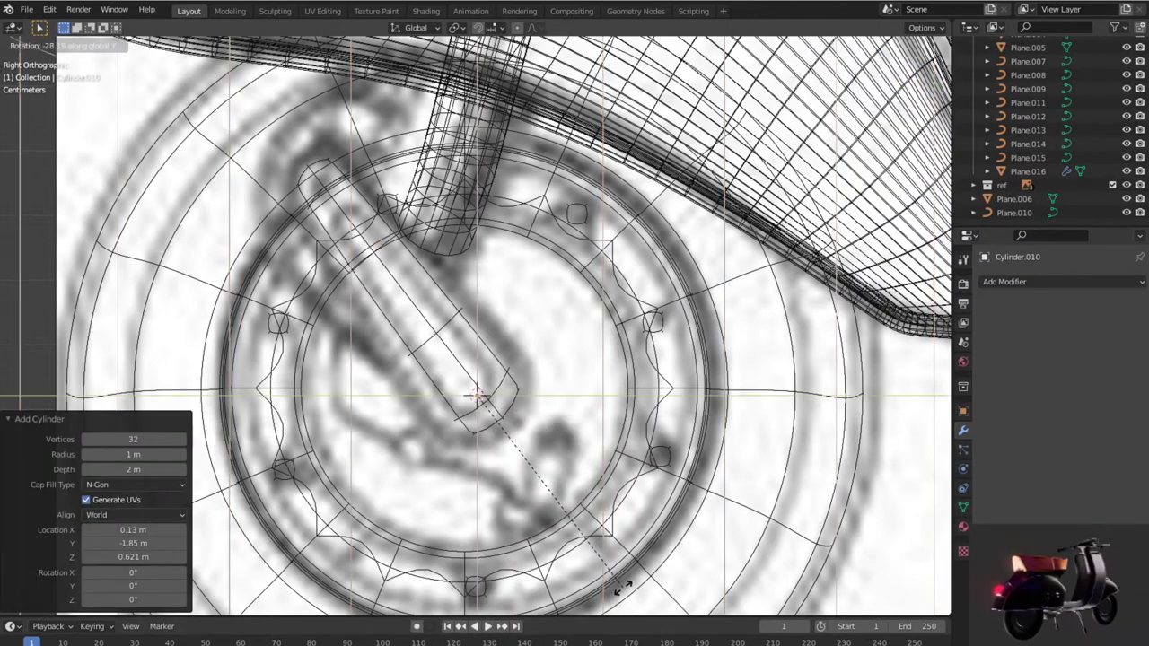
pyautogui.press('x')
pyautogui.write('90')
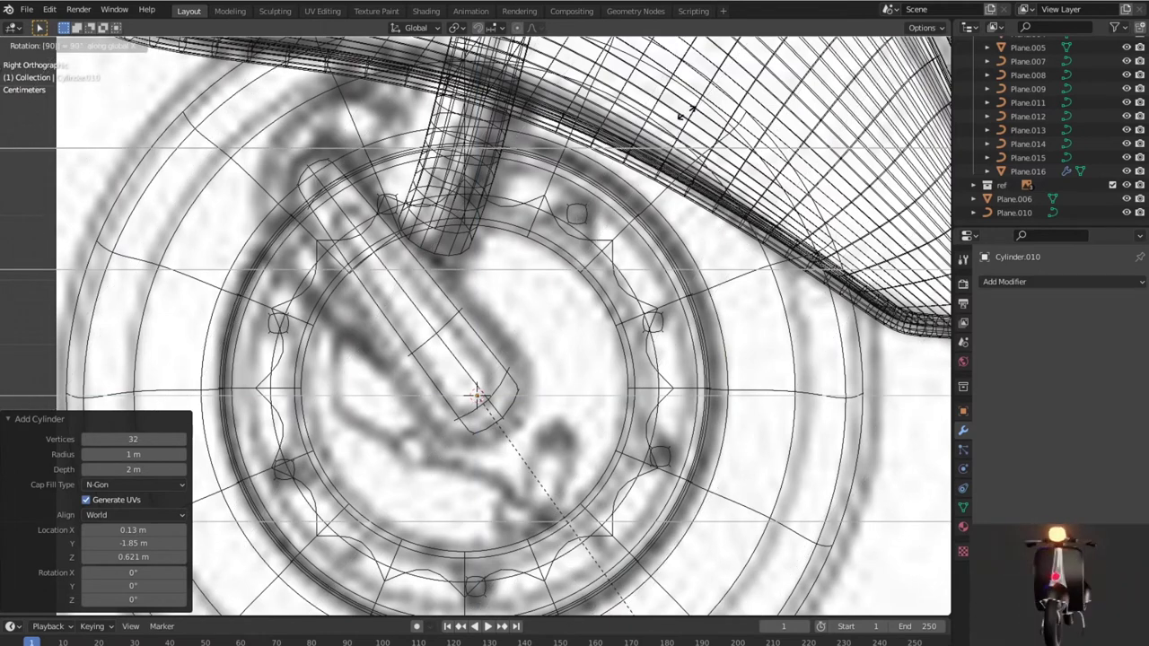
pyautogui.press('Return')
pyautogui.write('rz90')
pyautogui.press('Return')
pyautogui.scroll(-5, 688, 117)
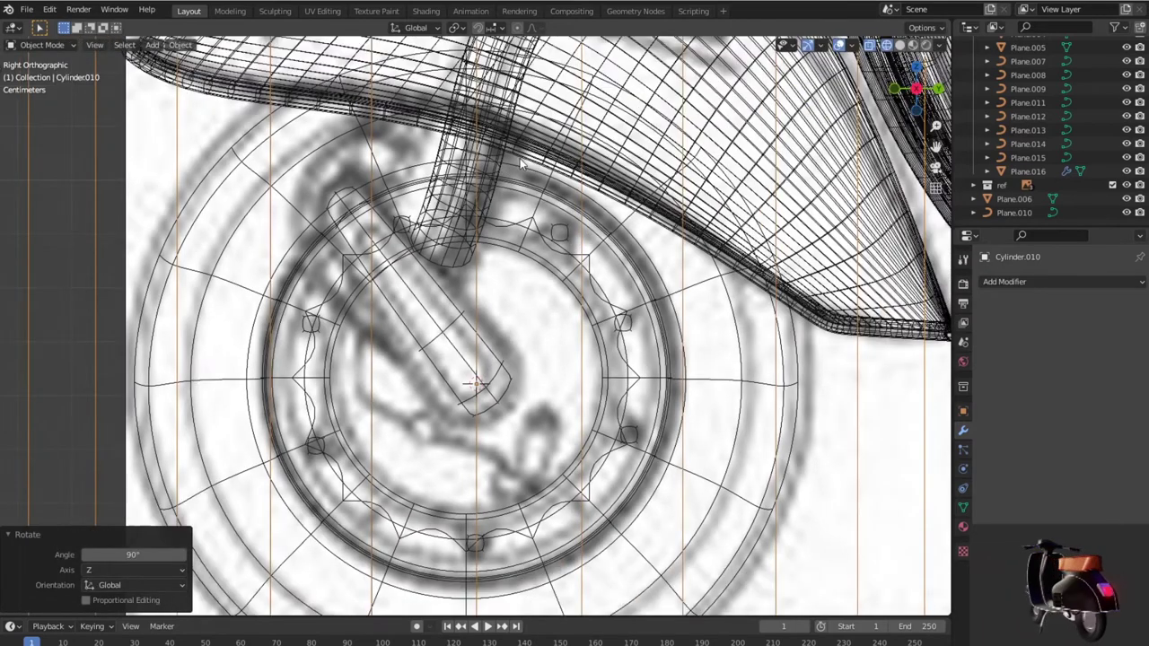
pyautogui.scroll(-4, 546, 189)
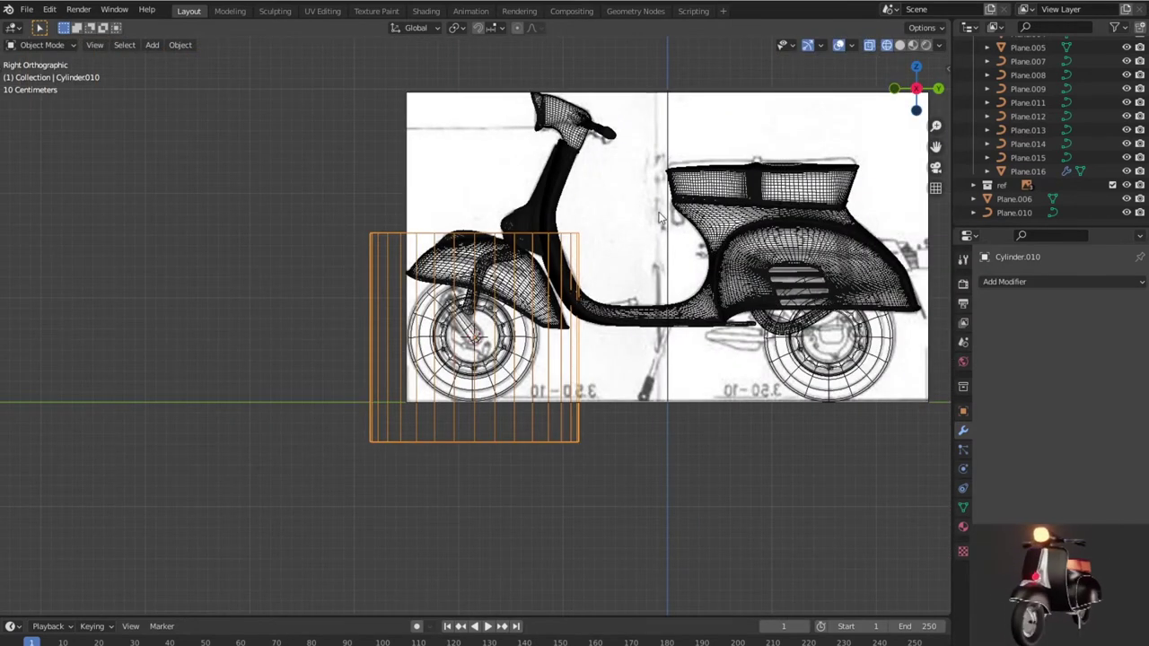
# Step: Turn the cylinder 90° about Y, then shrink it twice down to hub size
pyautogui.press('r')
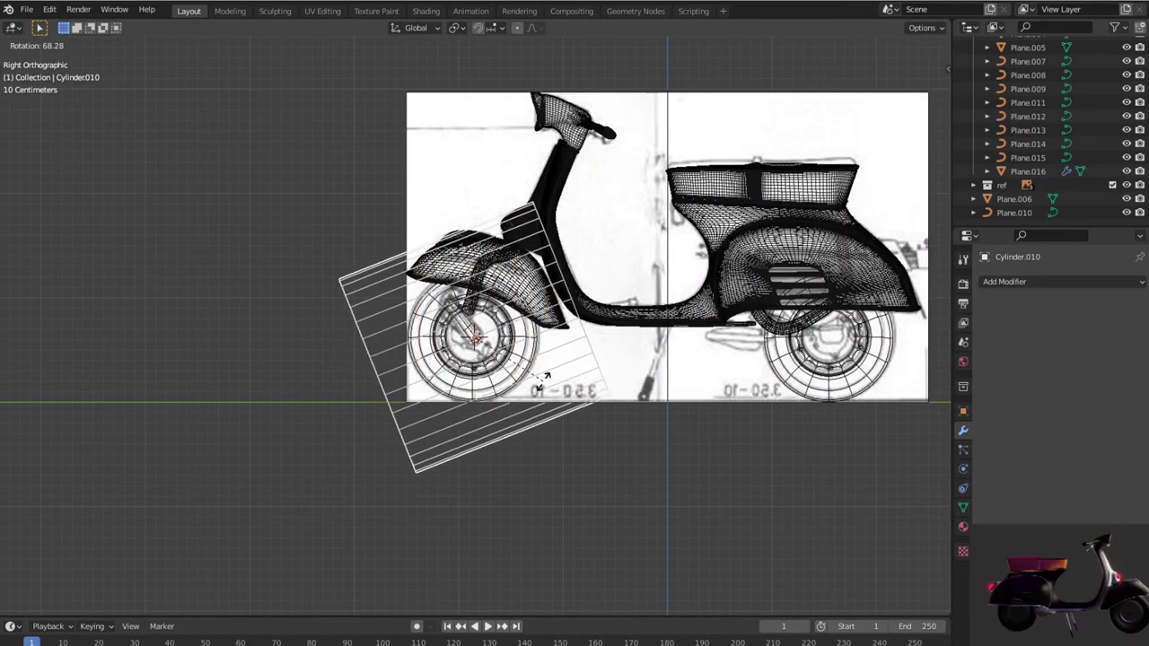
pyautogui.press('z')
pyautogui.press('y')
pyautogui.press('Return')
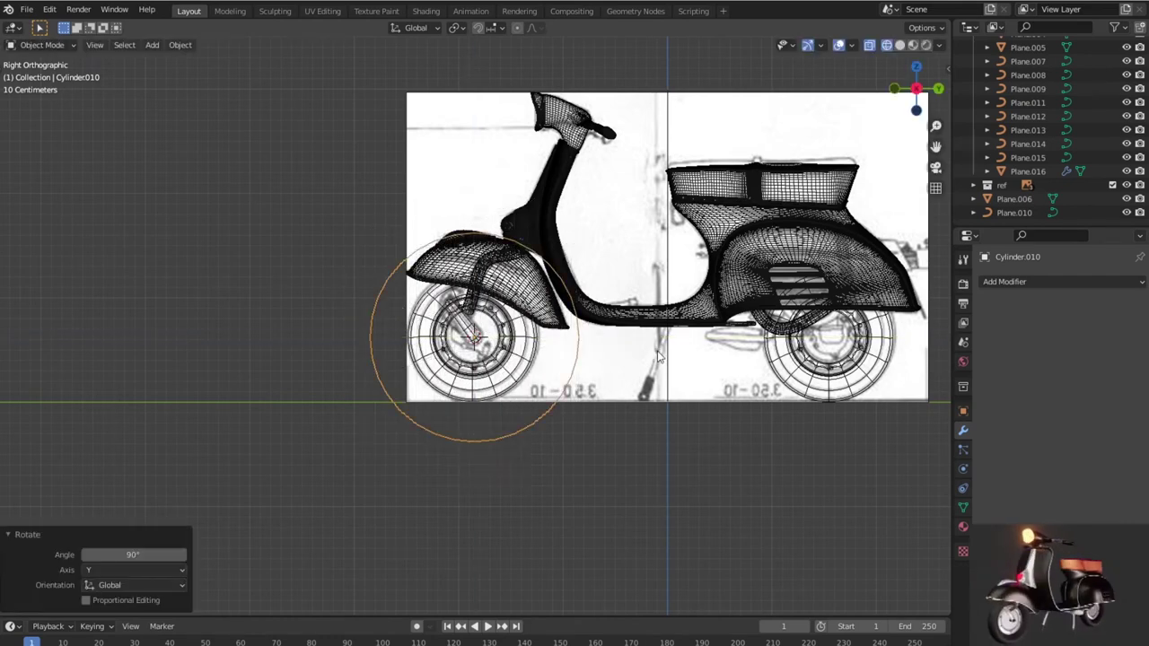
pyautogui.press('s')
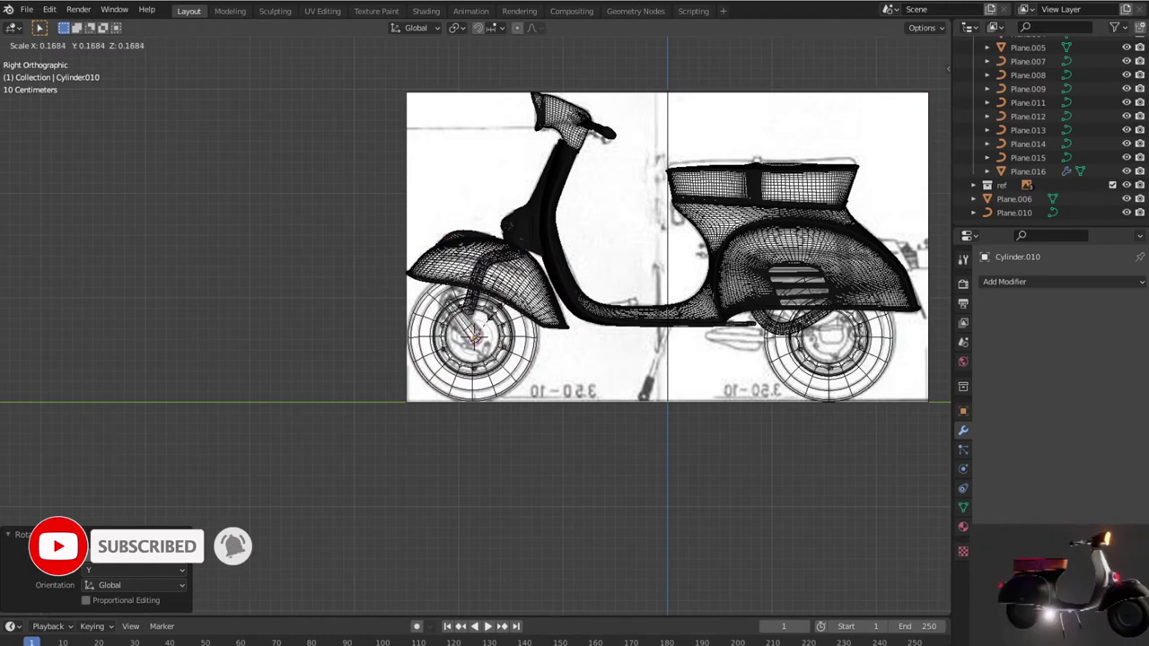
pyautogui.click(476, 328)
pyautogui.scroll(5, 503, 359)
pyautogui.scroll(4, 538, 399)
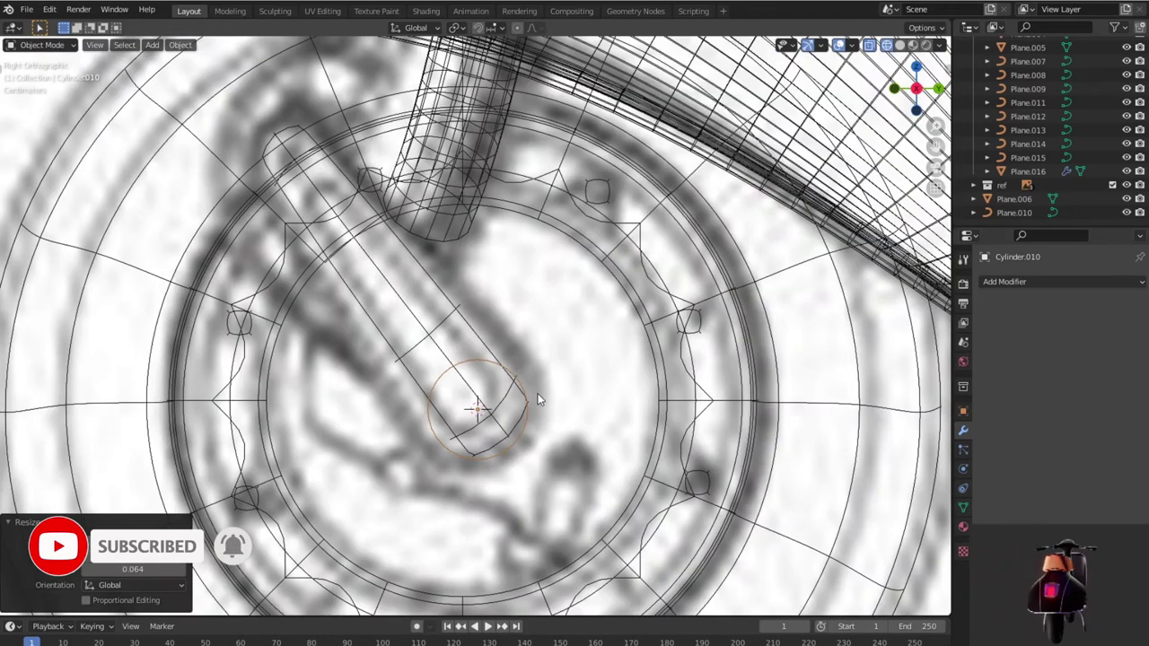
pyautogui.press('s')
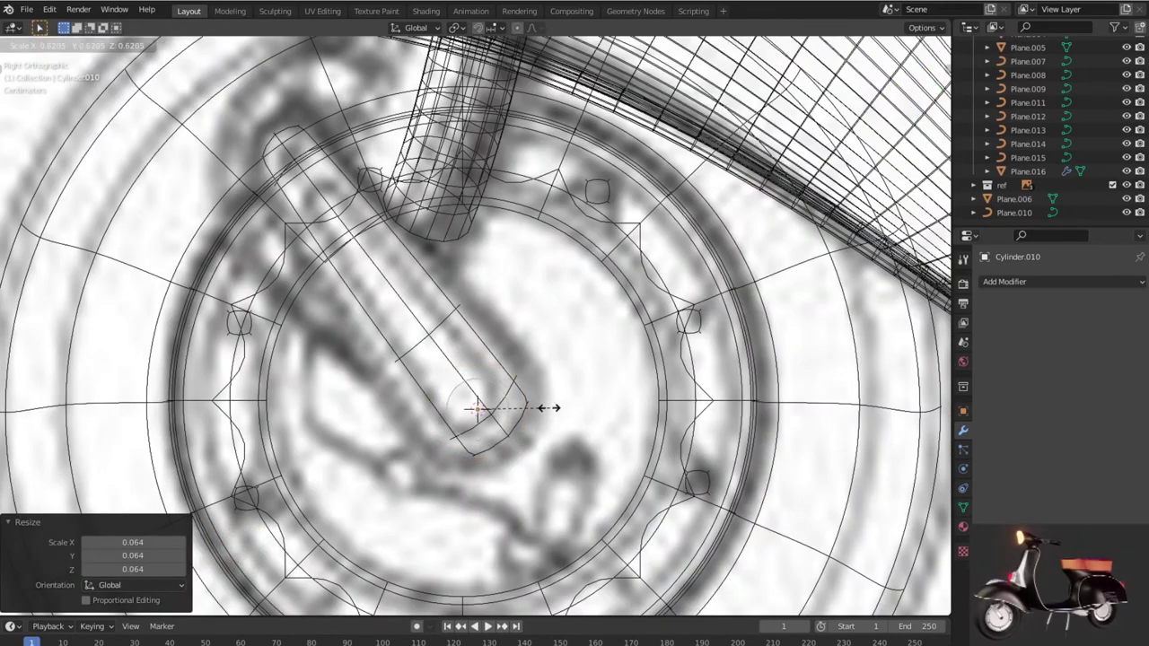
pyautogui.click(562, 409)
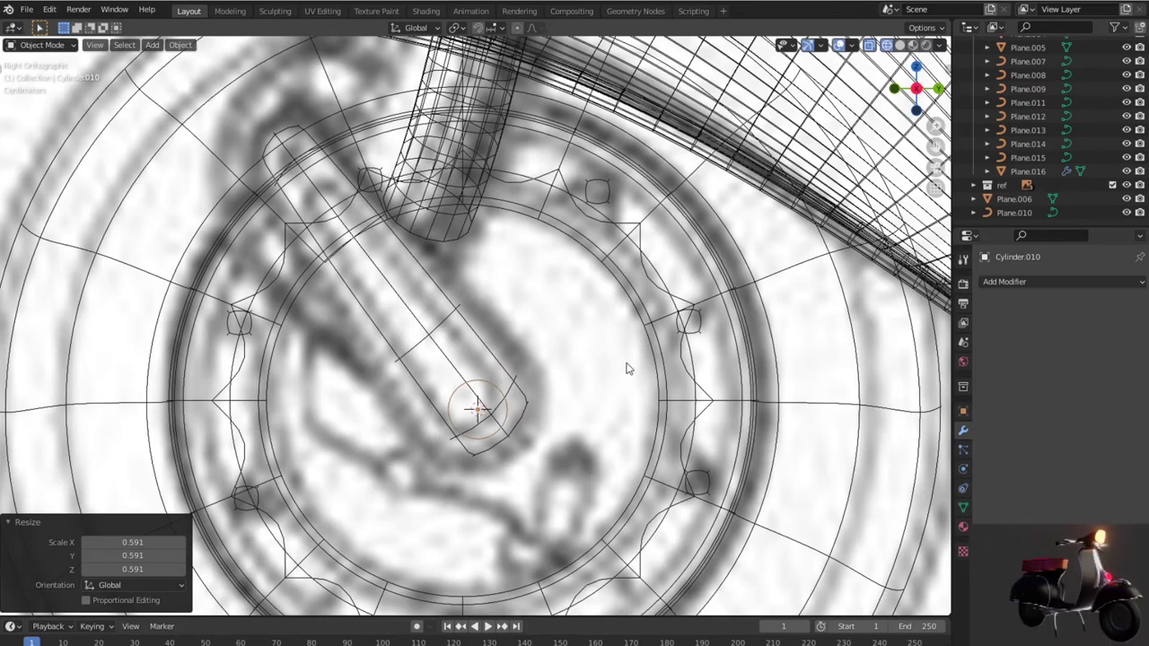
pyautogui.press('KP_7')
pyautogui.scroll(-1, 642, 368)
pyautogui.scroll(-1, 642, 368)
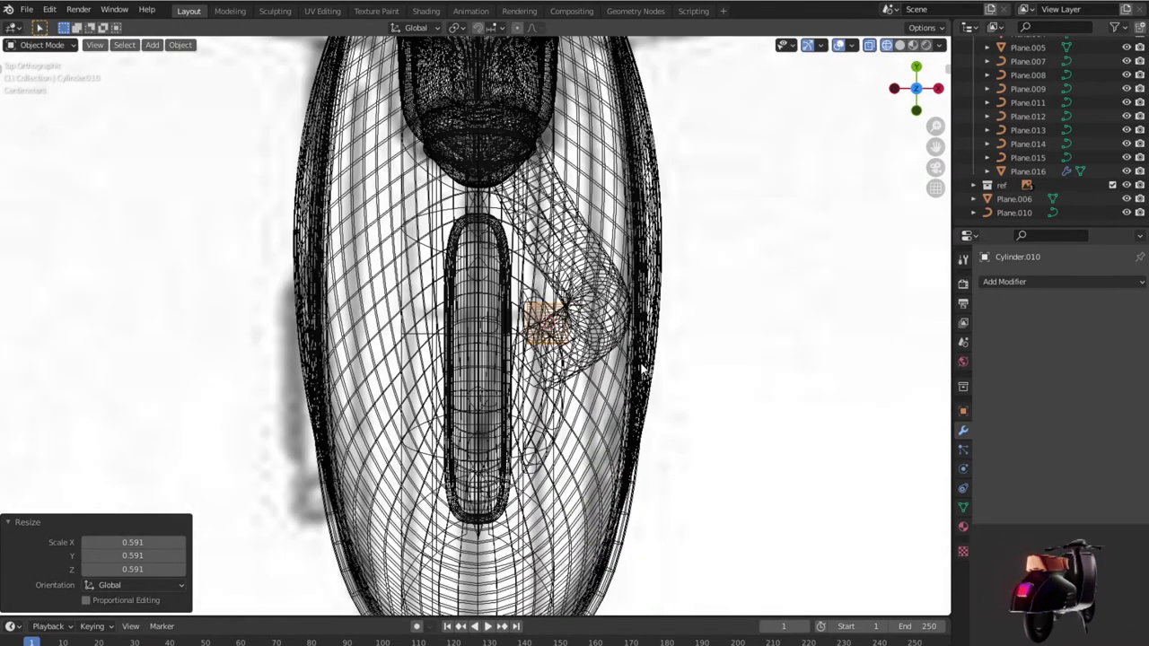
# Step: In Edit Mode, slide the cylinder's geometry along X toward the arm's end
pyautogui.scroll(3, 642, 367)
pyautogui.press('Tab')
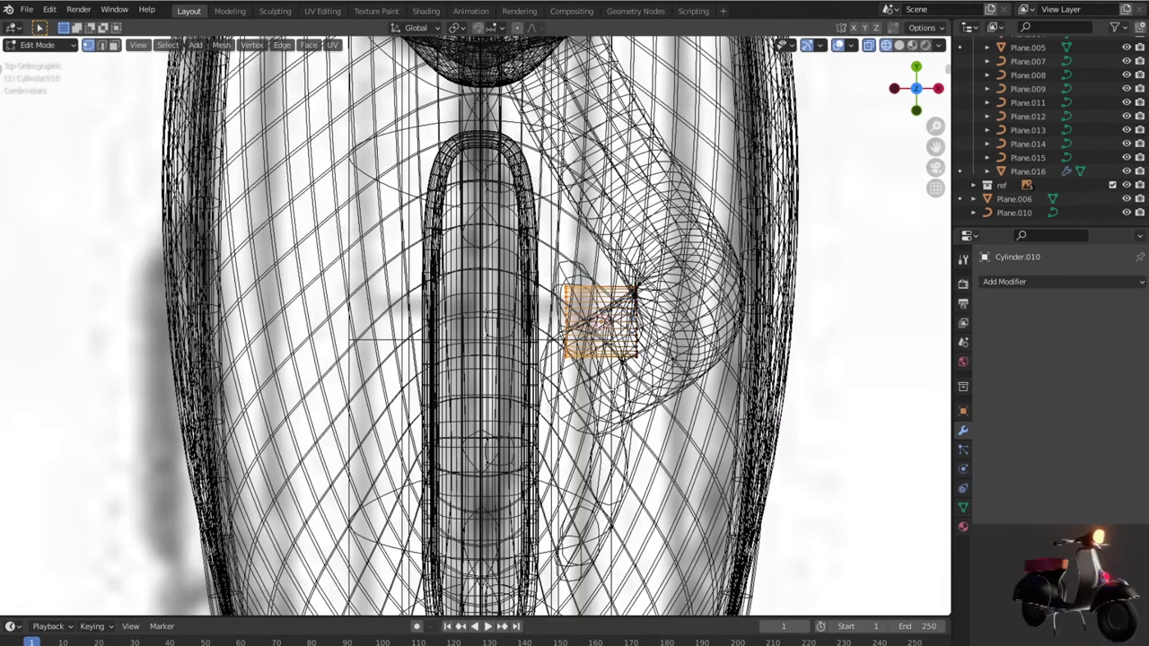
pyautogui.press('e')
pyautogui.press('x')
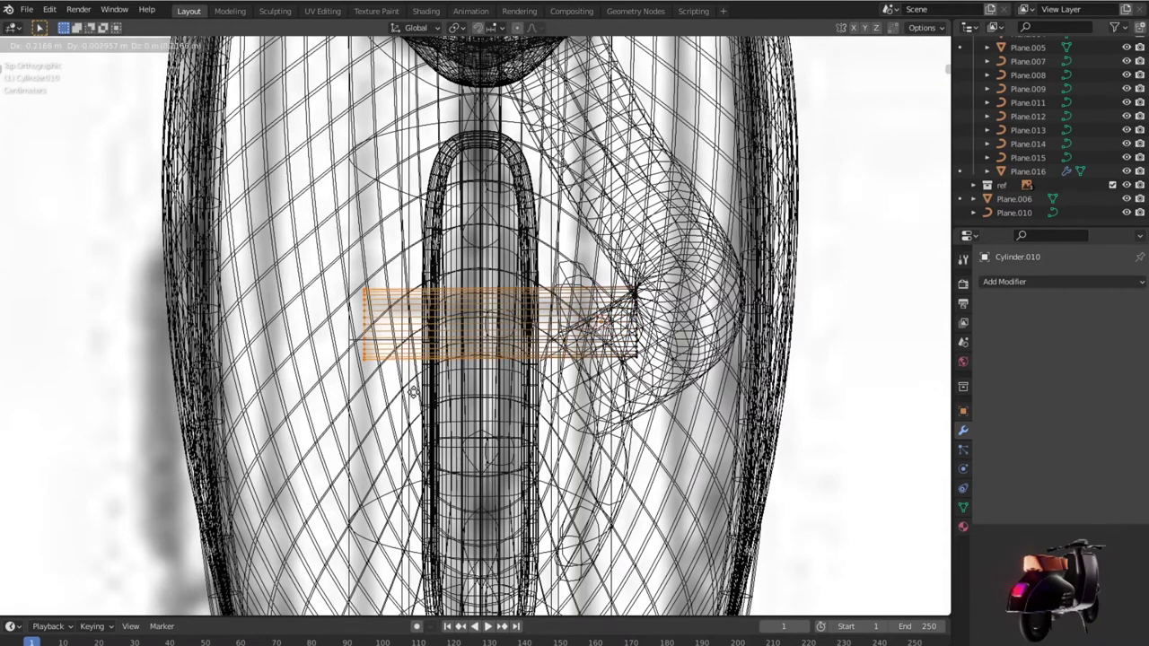
pyautogui.click(392, 386)
pyautogui.moveTo(392, 385)
pyautogui.mouseDown(button='middle')
pyautogui.moveTo(507, 267)
pyautogui.moveTo(472, 404)
pyautogui.mouseUp(button='middle')
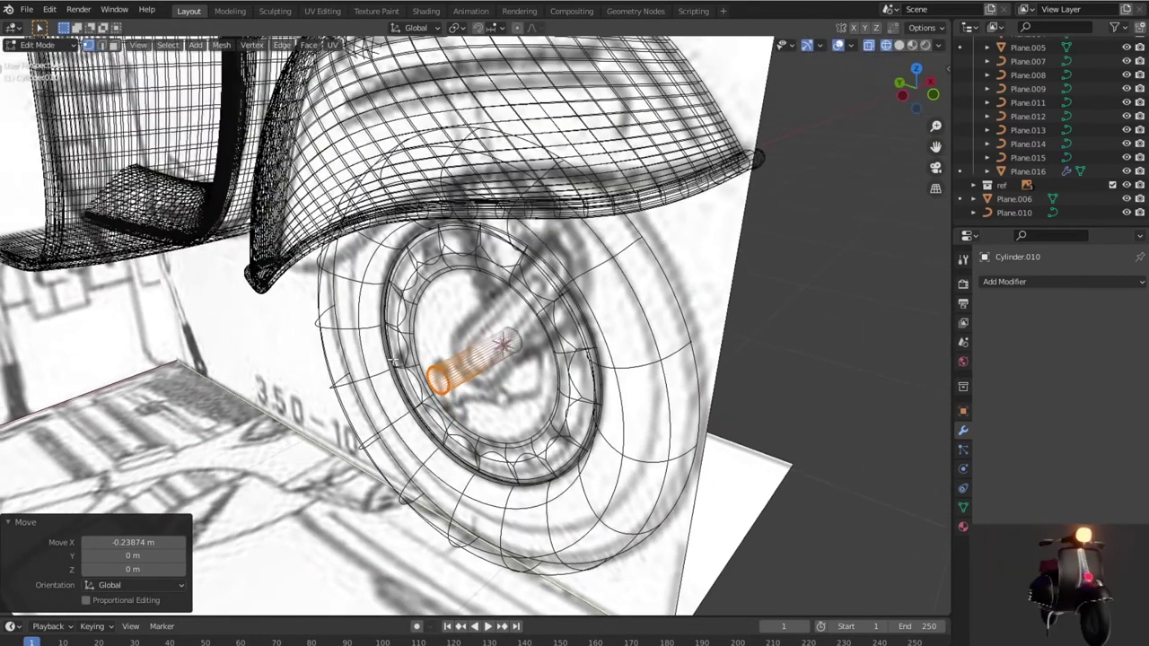
pyautogui.press('g')
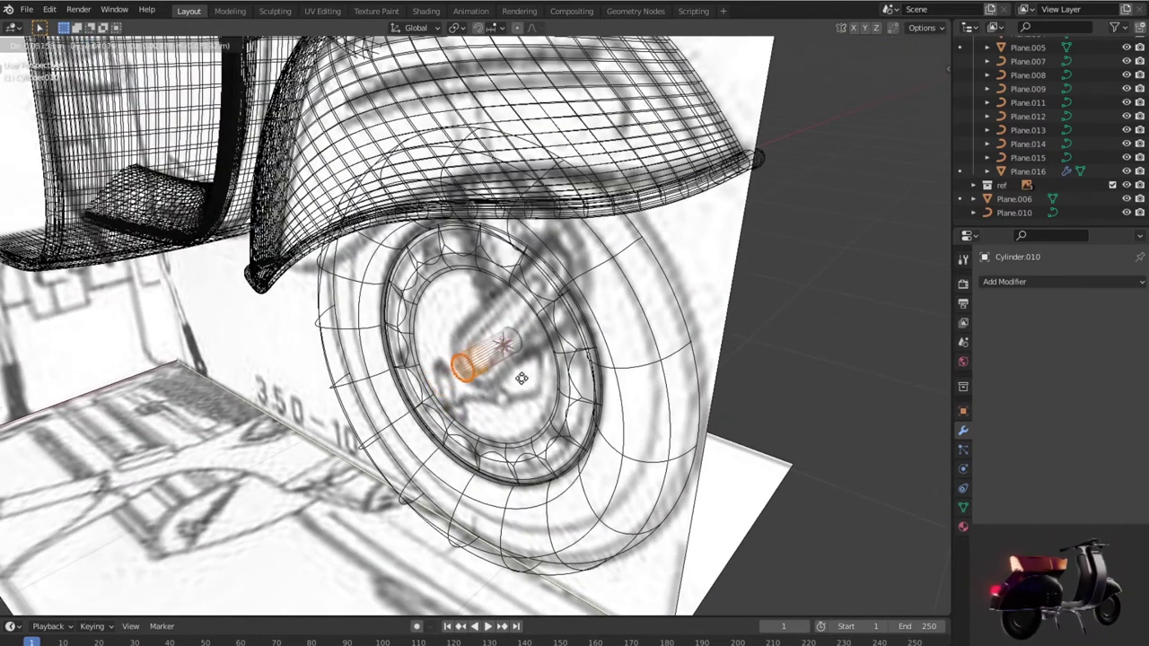
pyautogui.press('x')
pyautogui.click(530, 377)
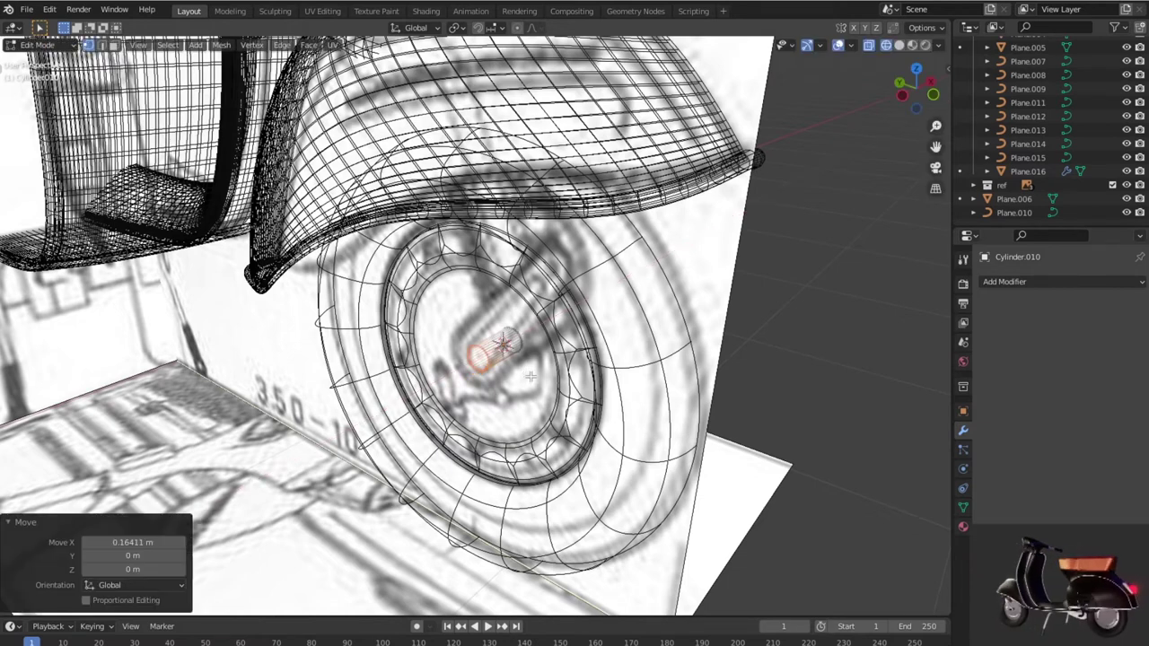
# Step: In solid shading, box-select the hub cylinder and nudge it along X to cap the arm
pyautogui.hotkey('shift', 'z')
pyautogui.press('g')
pyautogui.press('x')
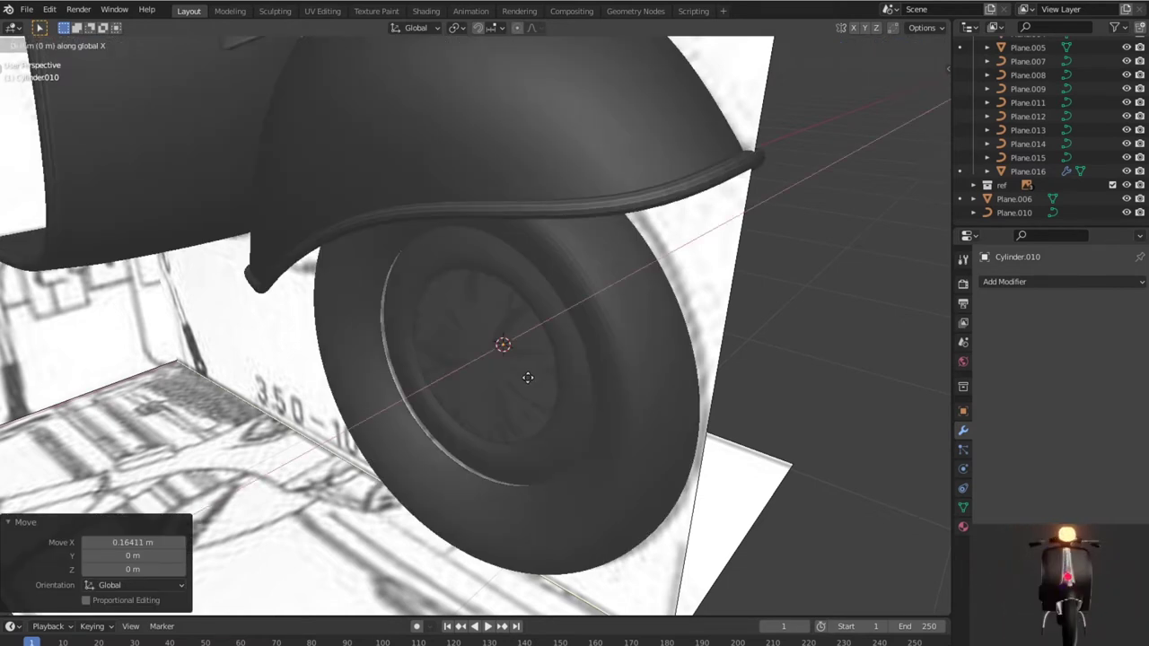
pyautogui.click(526, 381)
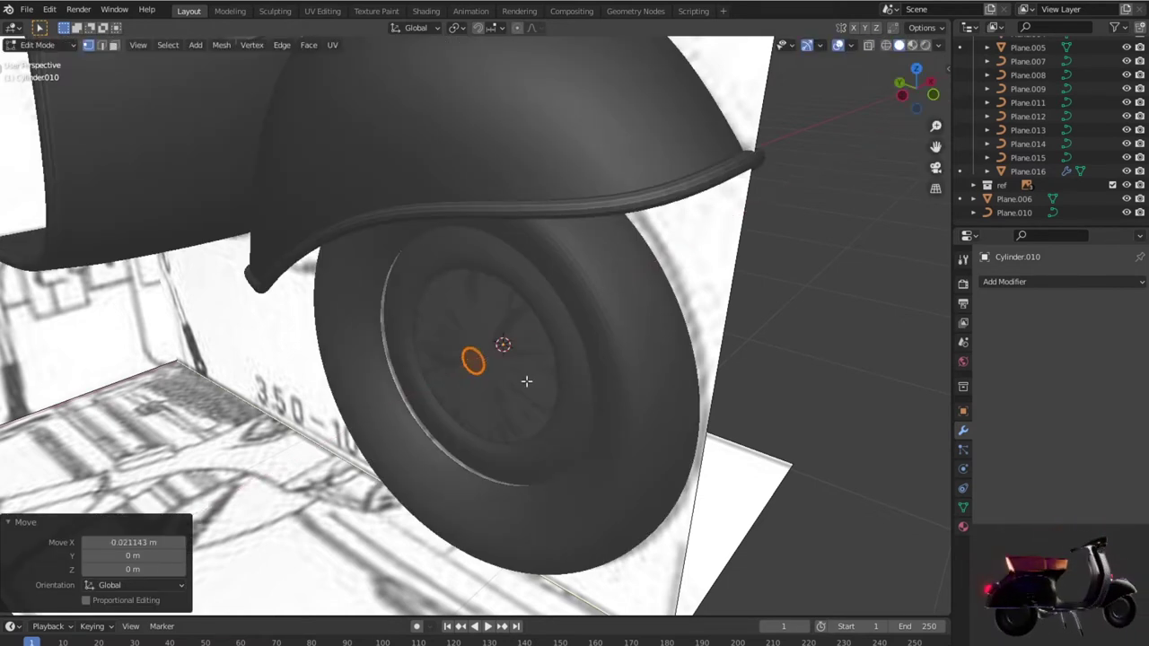
pyautogui.moveTo(526, 381); pyautogui.dragTo(498, 384, button='middle')
pyautogui.moveTo(473, 360); pyautogui.dragTo(553, 434)
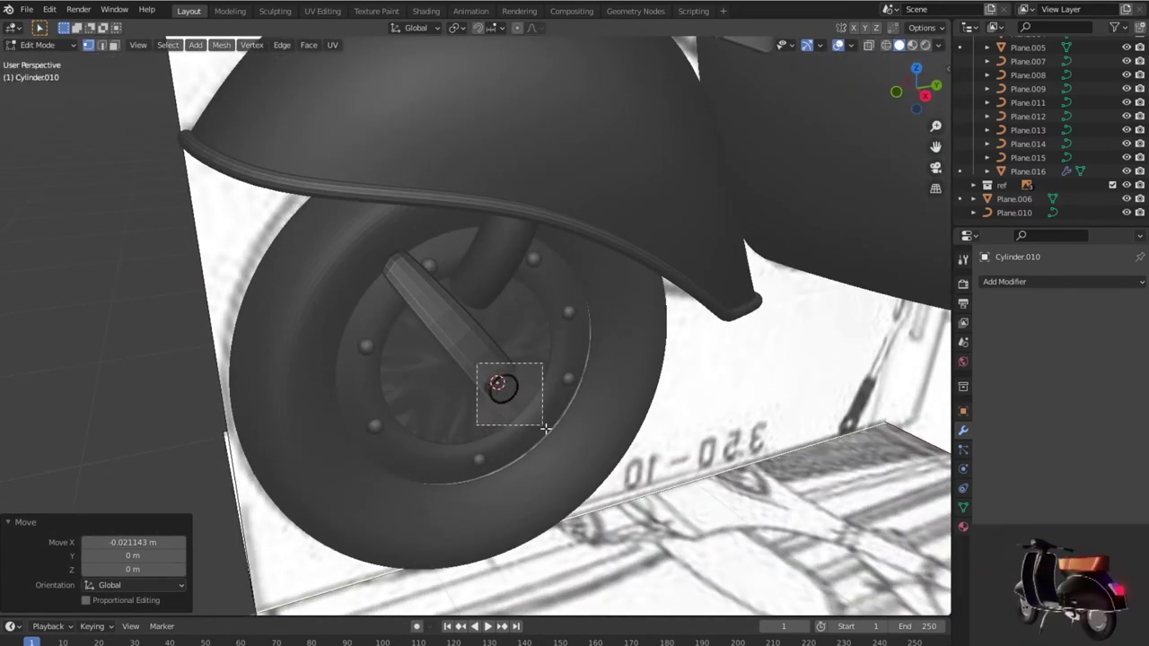
pyautogui.press('g')
pyautogui.press('x')
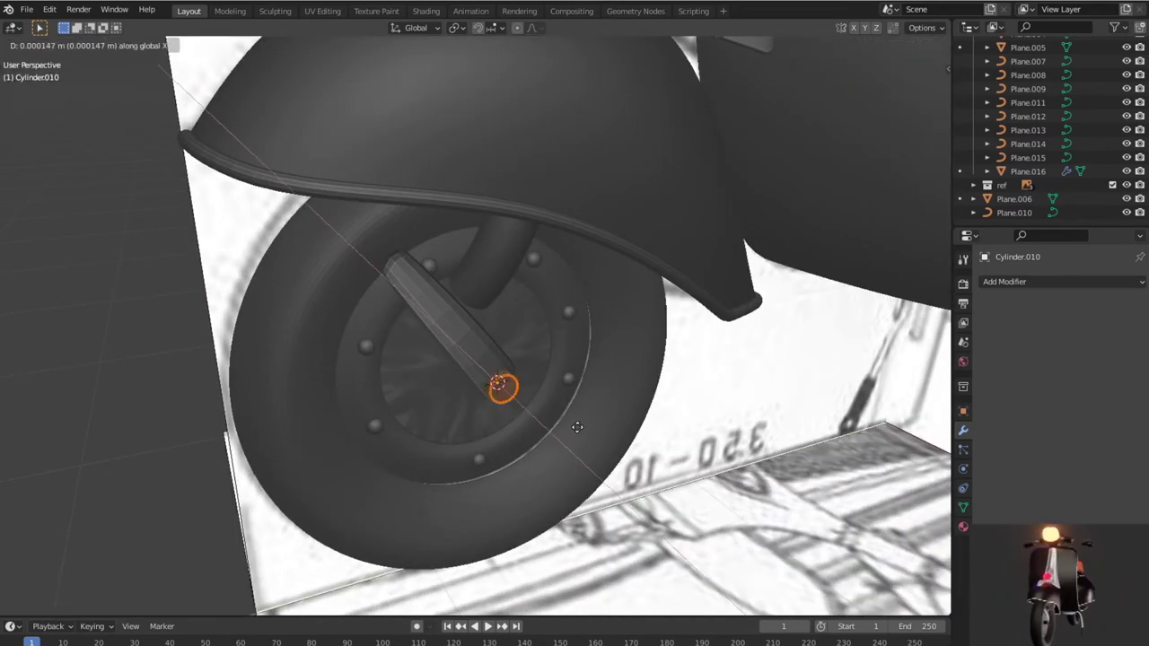
pyautogui.click(576, 423)
pyautogui.scroll(-2, 577, 422)
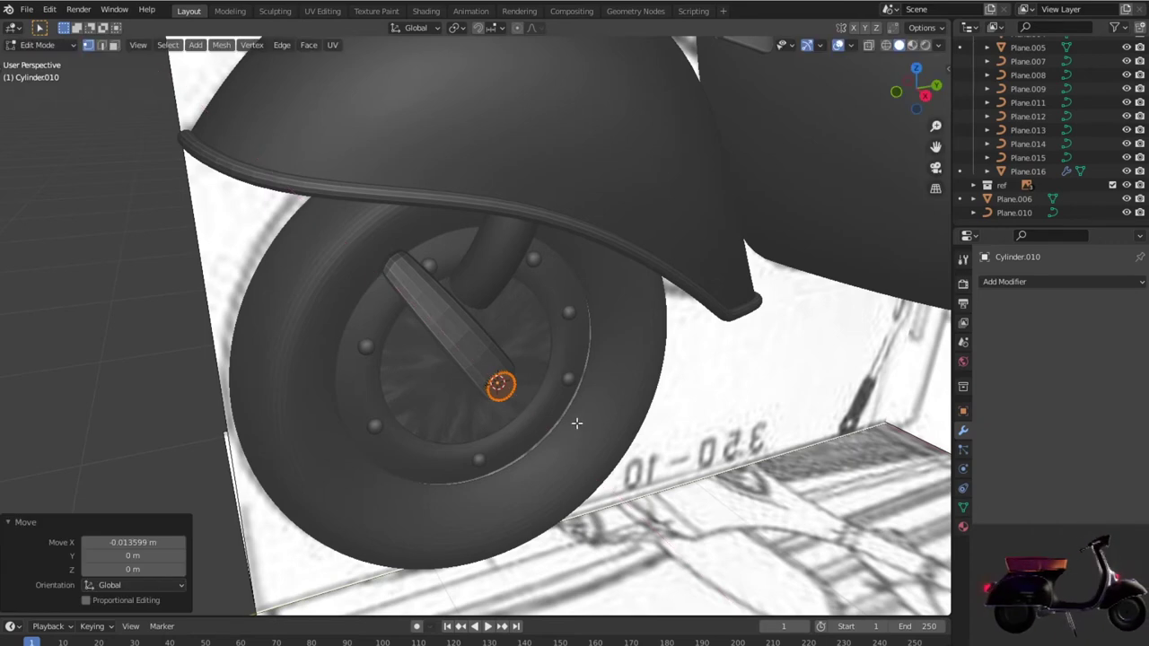
pyautogui.scroll(-2, 576, 423)
# Step: Orbit and zoom around the front wheel to check the hub cylinder's placement
pyautogui.moveTo(576, 423)
pyautogui.mouseDown(button='middle')
pyautogui.moveTo(294, 429)
pyautogui.moveTo(210, 412)
pyautogui.mouseUp(button='middle')
pyautogui.scroll(2, 436, 415)
pyautogui.scroll(2, 434, 414)
pyautogui.scroll(4, 423, 417)
pyautogui.scroll(-5, 349, 398)
pyautogui.moveTo(485, 405)
pyautogui.mouseDown(button='middle')
pyautogui.moveTo(678, 406)
pyautogui.moveTo(739, 421)
pyautogui.moveTo(502, 428)
pyautogui.mouseUp(button='middle')
pyautogui.scroll(5, 502, 424)
pyautogui.scroll(2, 500, 417)
pyautogui.scroll(-2, 535, 442)
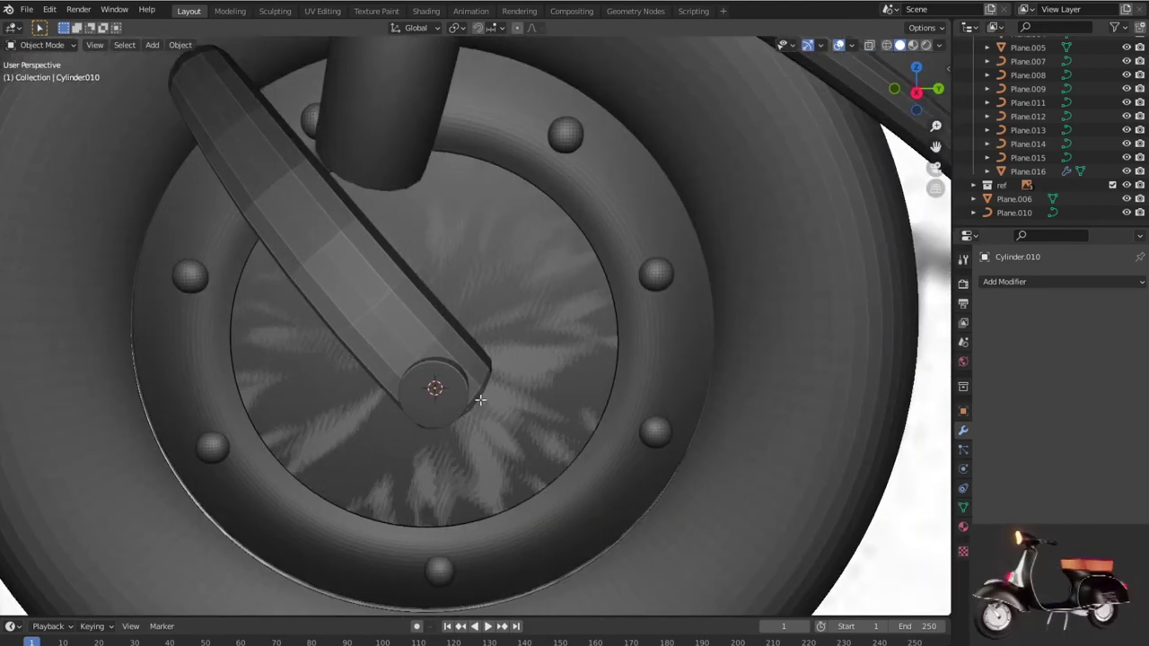
# Step: Inset the hub cylinder's end face and push it about 0.0055 m along X
pyautogui.press('Tab')
pyautogui.press('3')
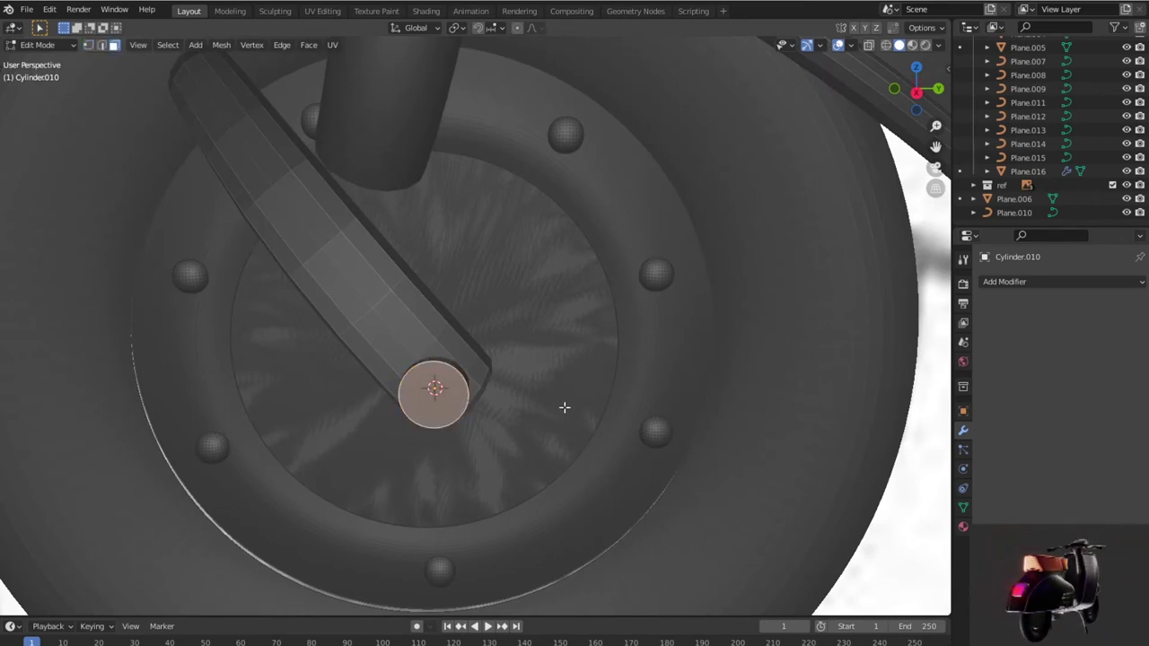
pyautogui.press('i')
pyautogui.click(550, 406)
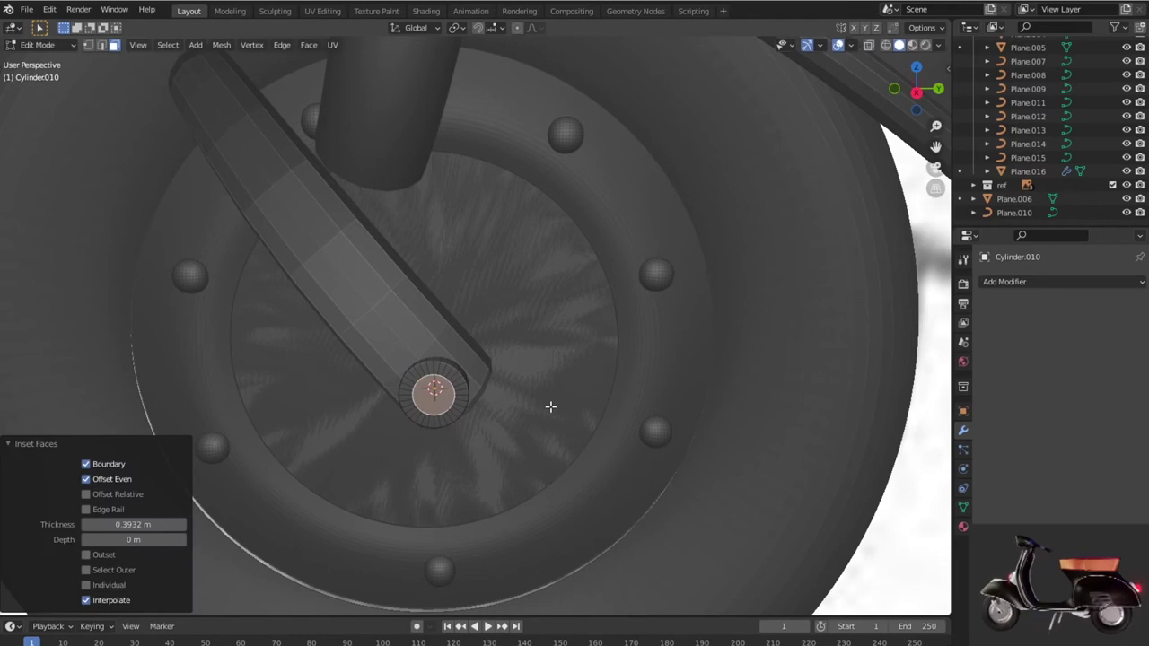
pyautogui.press('g')
pyautogui.press('x')
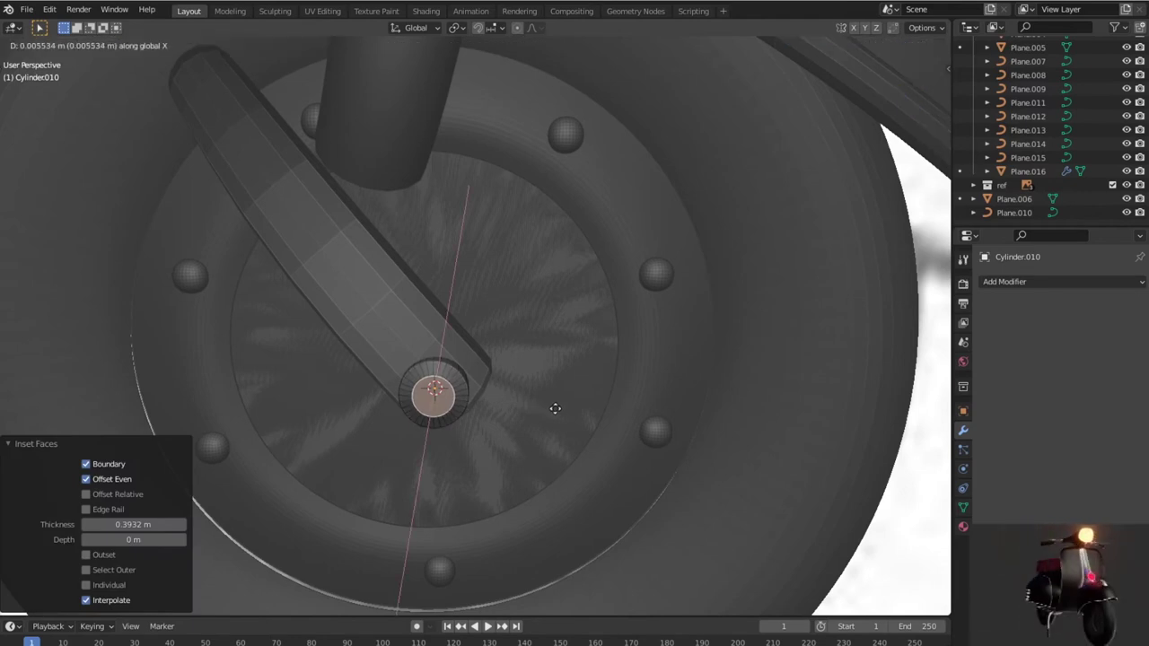
pyautogui.click(555, 409)
pyautogui.press('Tab')
pyautogui.scroll(-2, 555, 408)
pyautogui.scroll(-2, 554, 409)
pyautogui.scroll(-2, 555, 408)
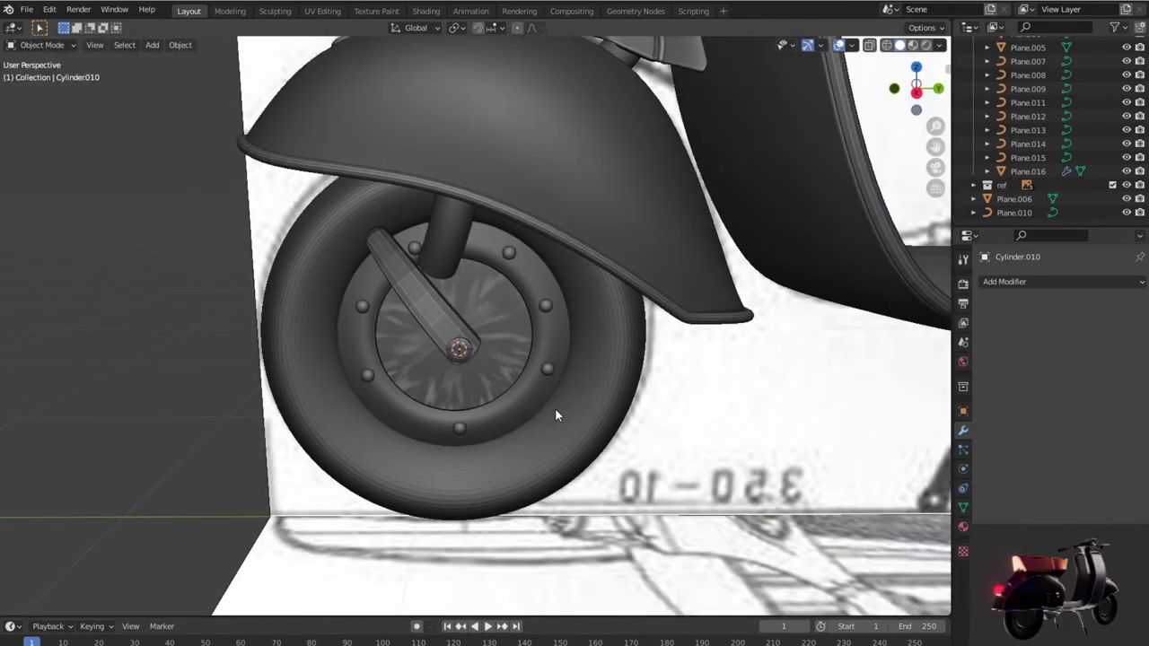
pyautogui.moveTo(555, 409)
pyautogui.mouseDown(button='middle')
pyautogui.moveTo(628, 403)
pyautogui.moveTo(563, 348)
pyautogui.mouseUp(button='middle')
# Step: Convert the front fork tube NurbsPath into a mesh
pyautogui.click(498, 236)
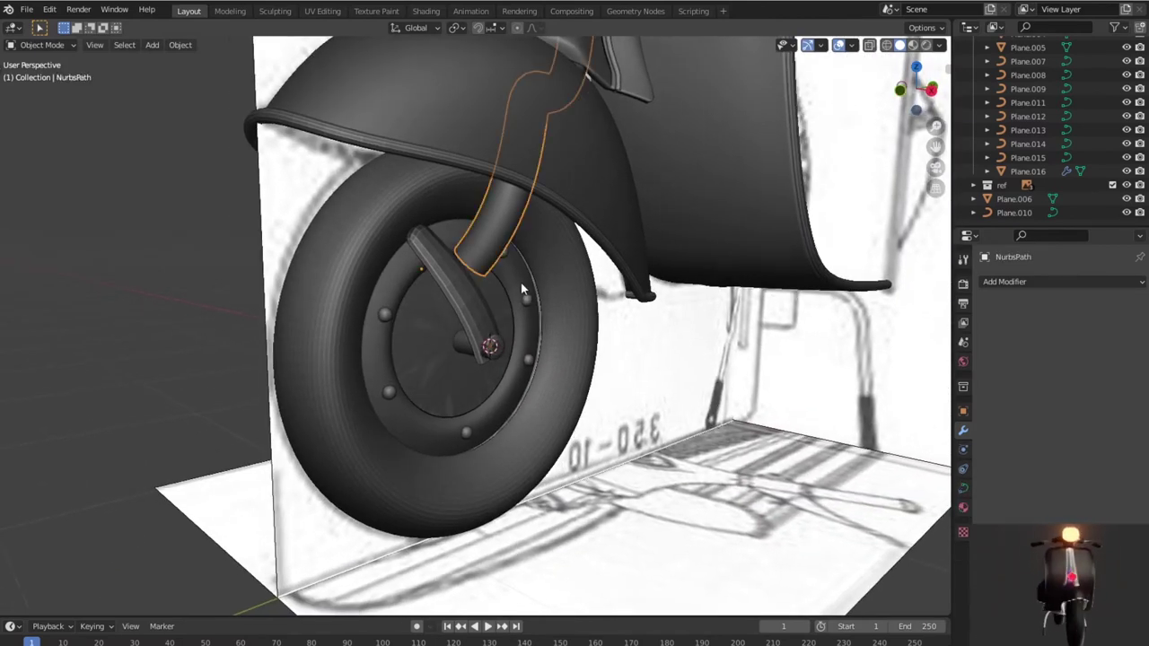
pyautogui.scroll(-2, 521, 282)
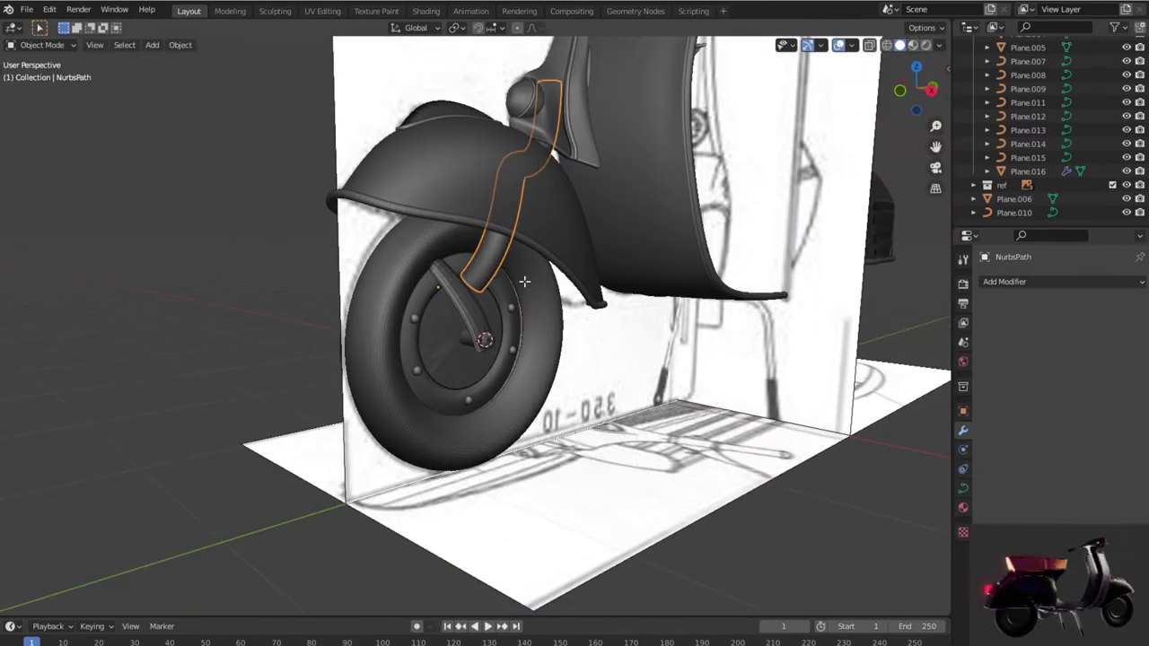
pyautogui.press('Tab')
pyautogui.press('Tab')
pyautogui.rightClick(498, 255)
pyautogui.moveTo(433, 255)
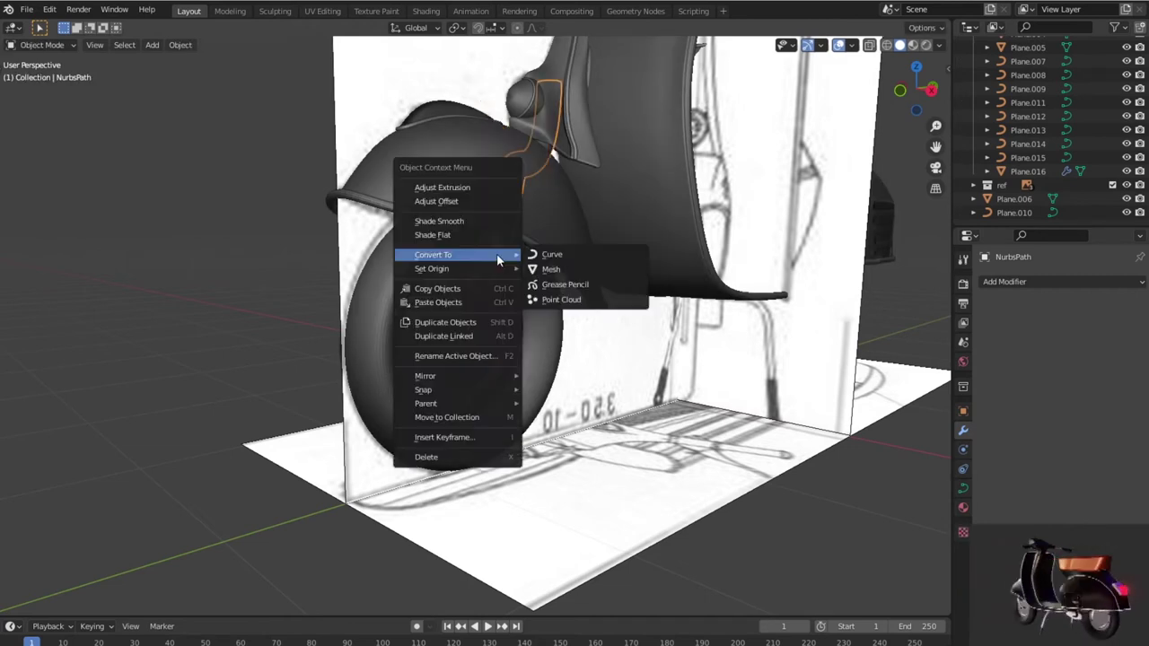
pyautogui.click(565, 270)
pyautogui.press('Tab')
# Step: Grow the lower ring selection and scale it to 0.692 with proportional editing
pyautogui.scroll(2, 607, 299)
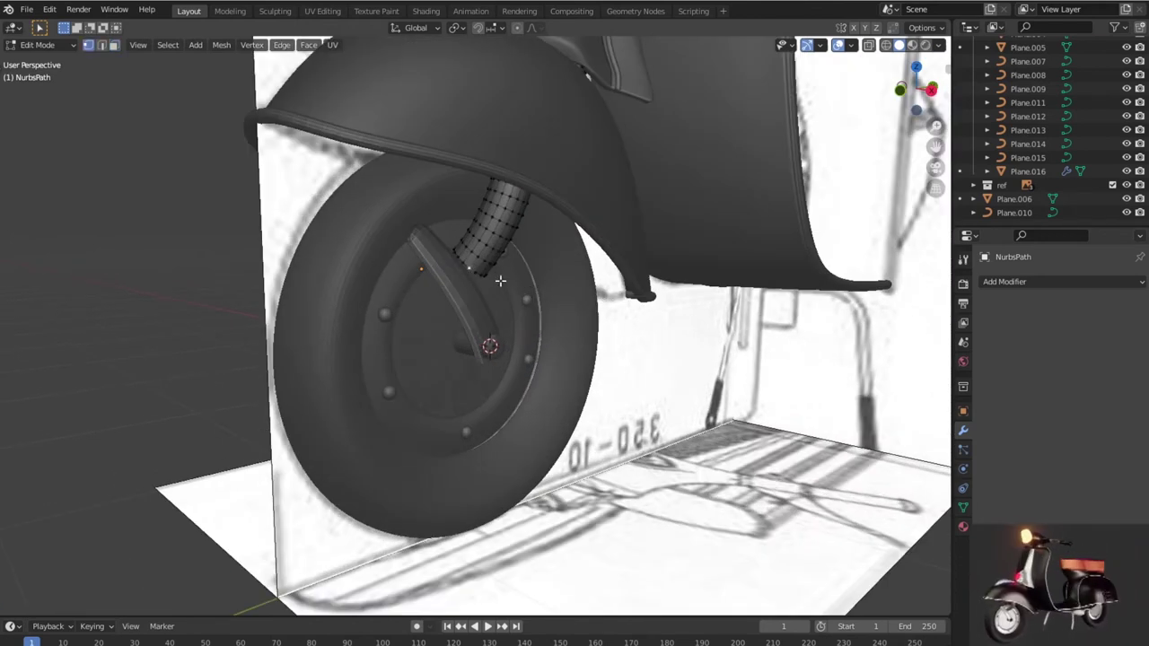
pyautogui.press('ctrl+KP_Add')
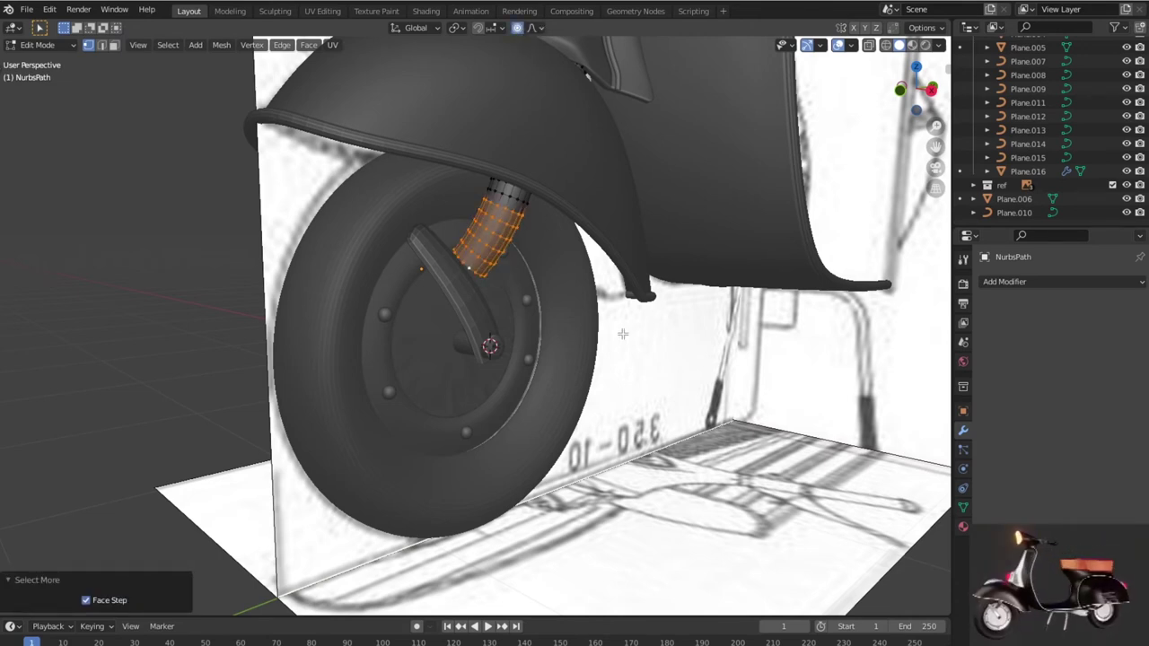
pyautogui.press('o')
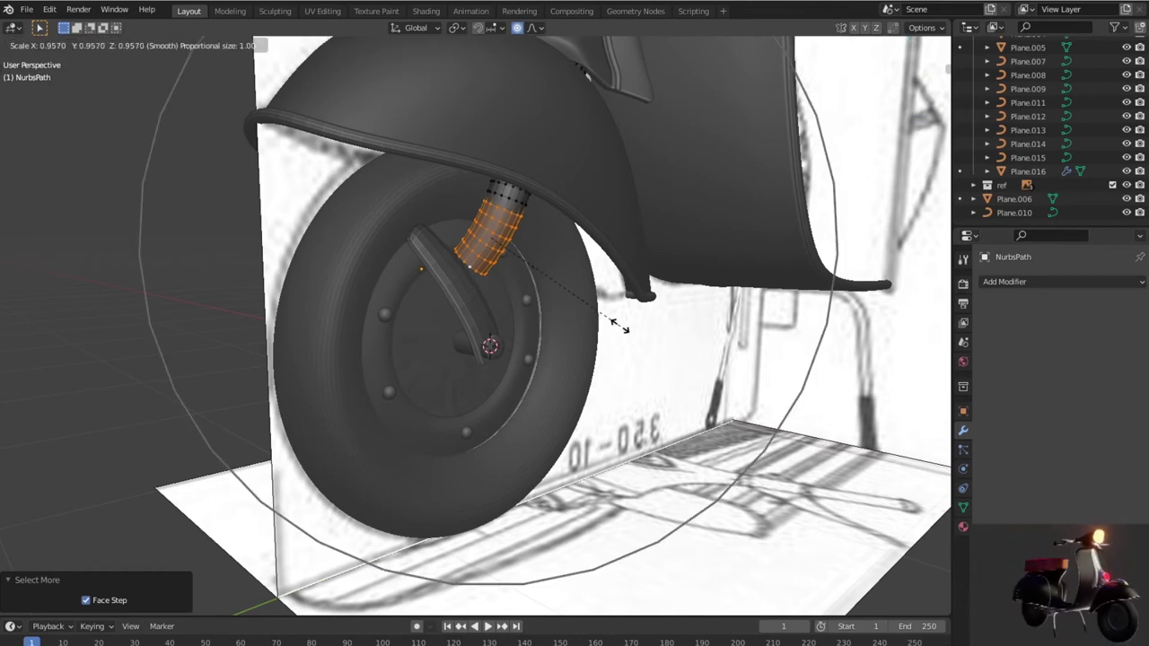
pyautogui.scroll(5, 619, 323)
pyautogui.scroll(6, 619, 323)
pyautogui.scroll(4, 607, 317)
pyautogui.scroll(3, 596, 312)
pyautogui.scroll(3, 588, 309)
pyautogui.click(585, 307)
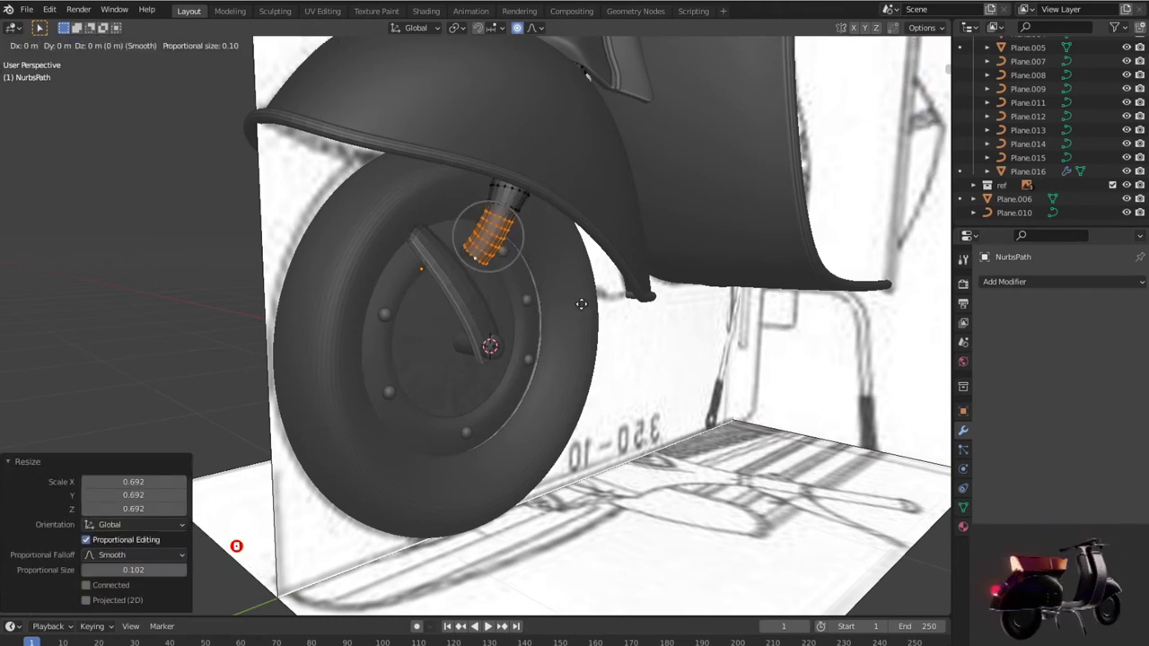
# Step: Lower the selected tube rings along Z toward the link arm
pyautogui.press('g')
pyautogui.press('z')
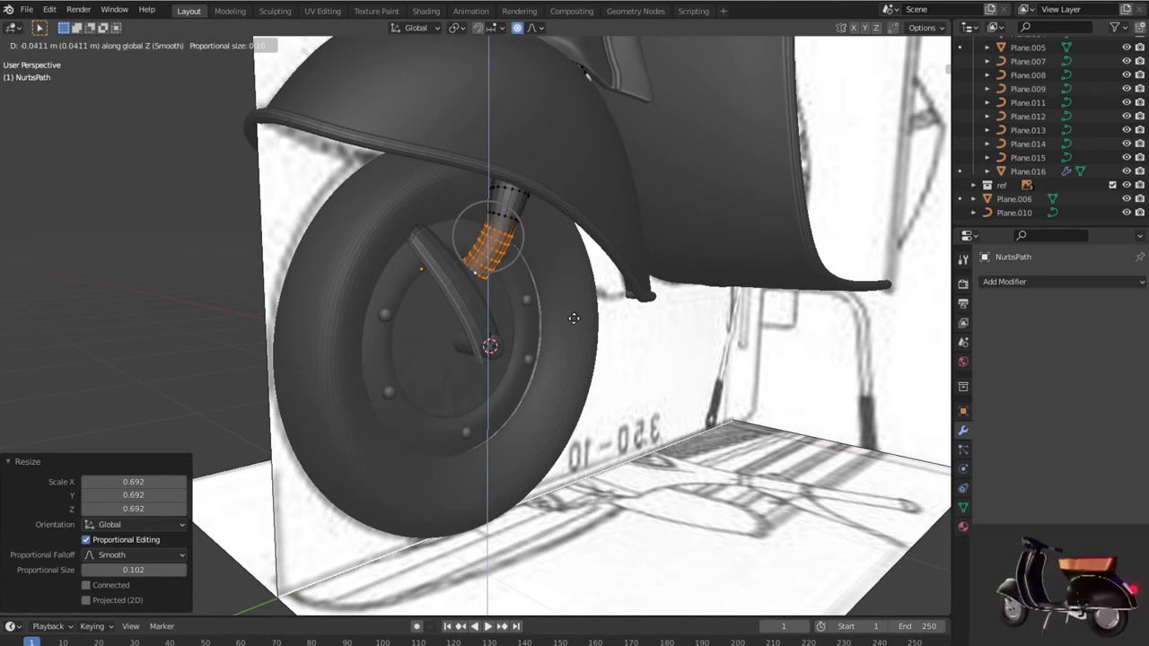
pyautogui.scroll(-3, 575, 321)
pyautogui.scroll(-1, 574, 325)
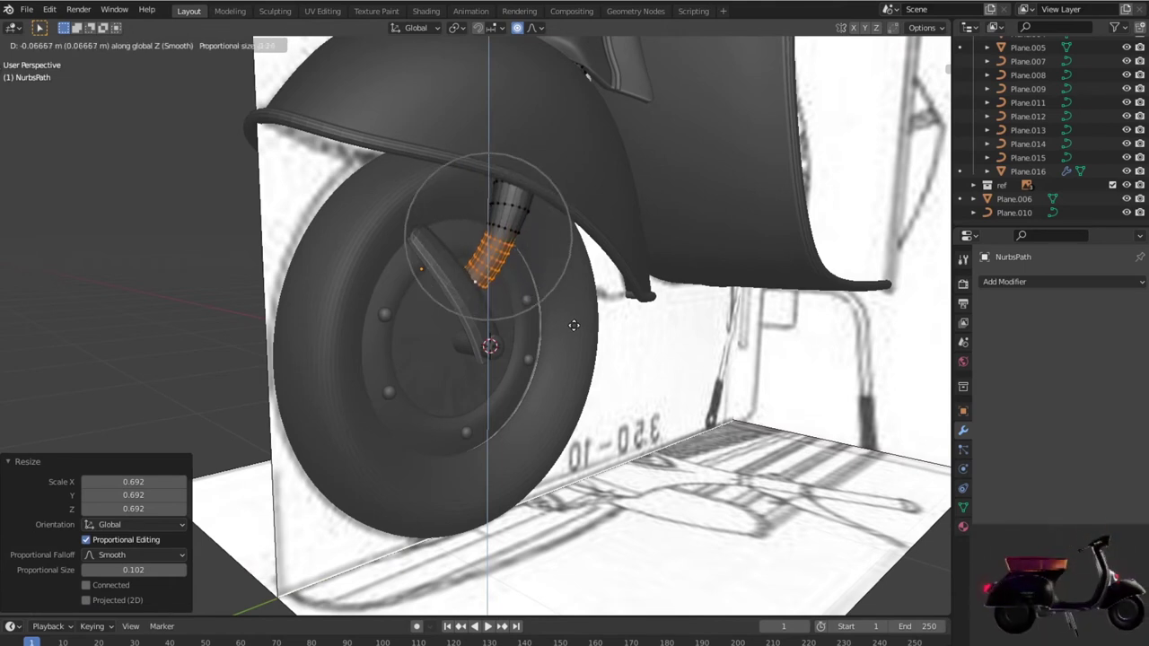
pyautogui.click(573, 320)
pyautogui.press('Tab')
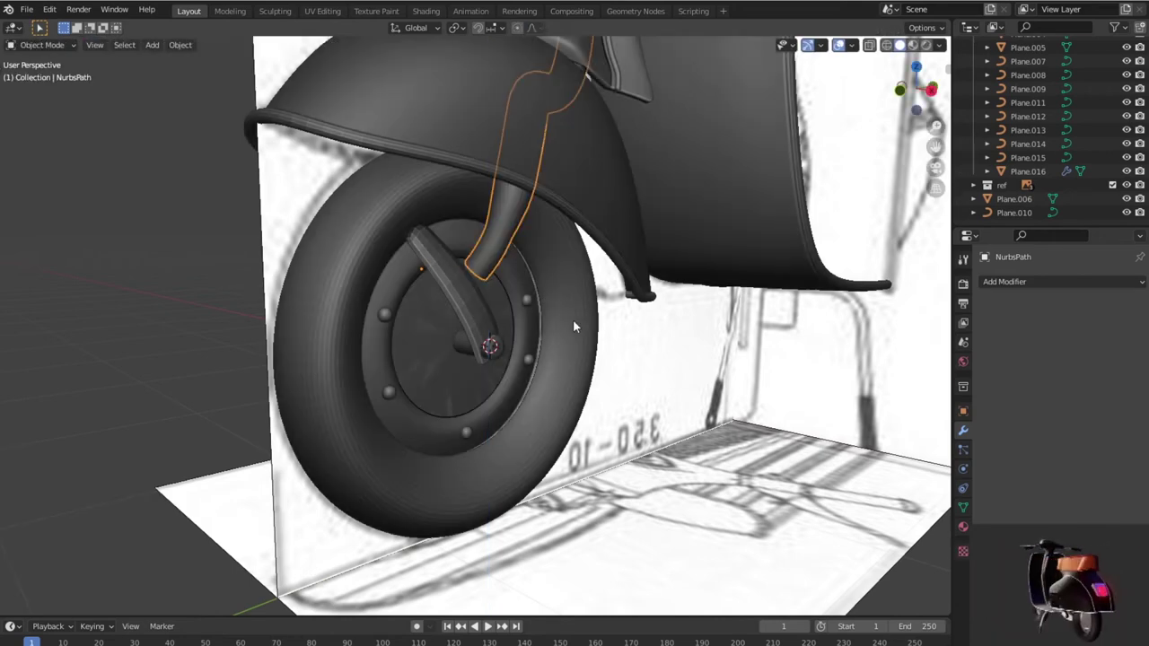
# Step: Shift the fork tube's lower rings about -0.04 m along X
pyautogui.scroll(-8, 573, 320)
pyautogui.moveTo(332, 360)
pyautogui.mouseDown(button='middle')
pyautogui.moveTo(581, 359)
pyautogui.moveTo(311, 357)
pyautogui.moveTo(333, 359)
pyautogui.mouseUp(button='middle')
pyautogui.scroll(5, 488, 362)
pyautogui.moveTo(488, 363)
pyautogui.mouseDown(button='middle')
pyautogui.moveTo(522, 348)
pyautogui.moveTo(539, 356)
pyautogui.mouseUp(button='middle')
pyautogui.scroll(5, 539, 355)
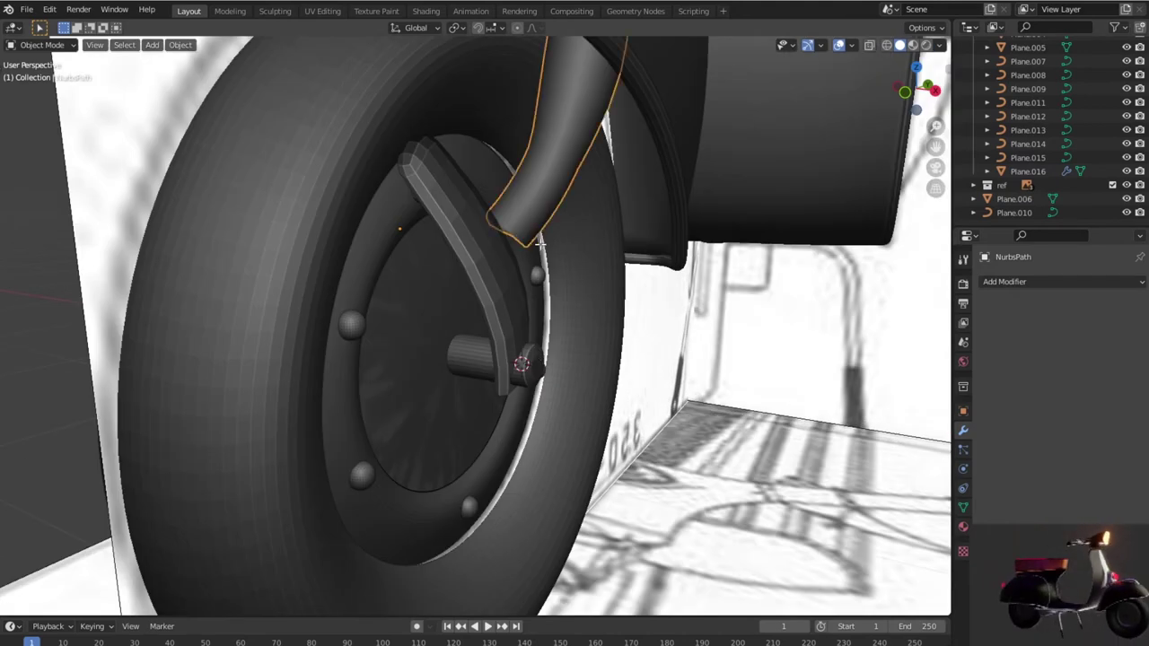
pyautogui.press('Tab')
pyautogui.press('g')
pyautogui.press('x')
pyautogui.click(519, 267)
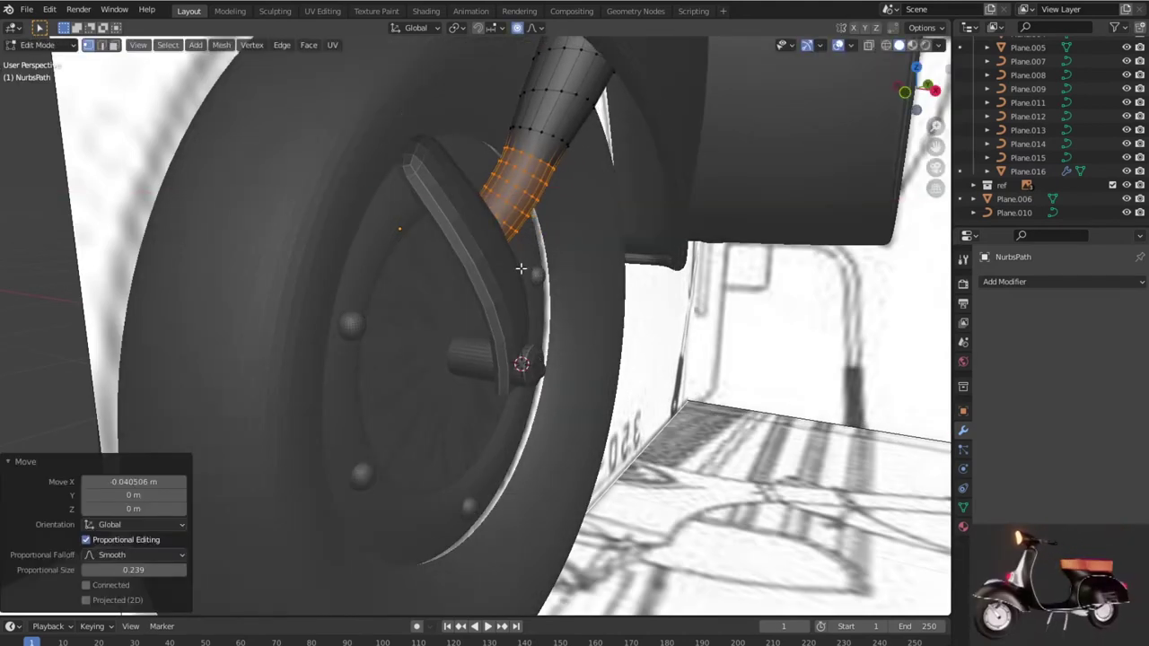
# Step: Rotate the lower rings about 31.6° with proportional editing to meet the fork arm
pyautogui.moveTo(591, 281); pyautogui.dragTo(611, 296, button='middle')
pyautogui.press('r')
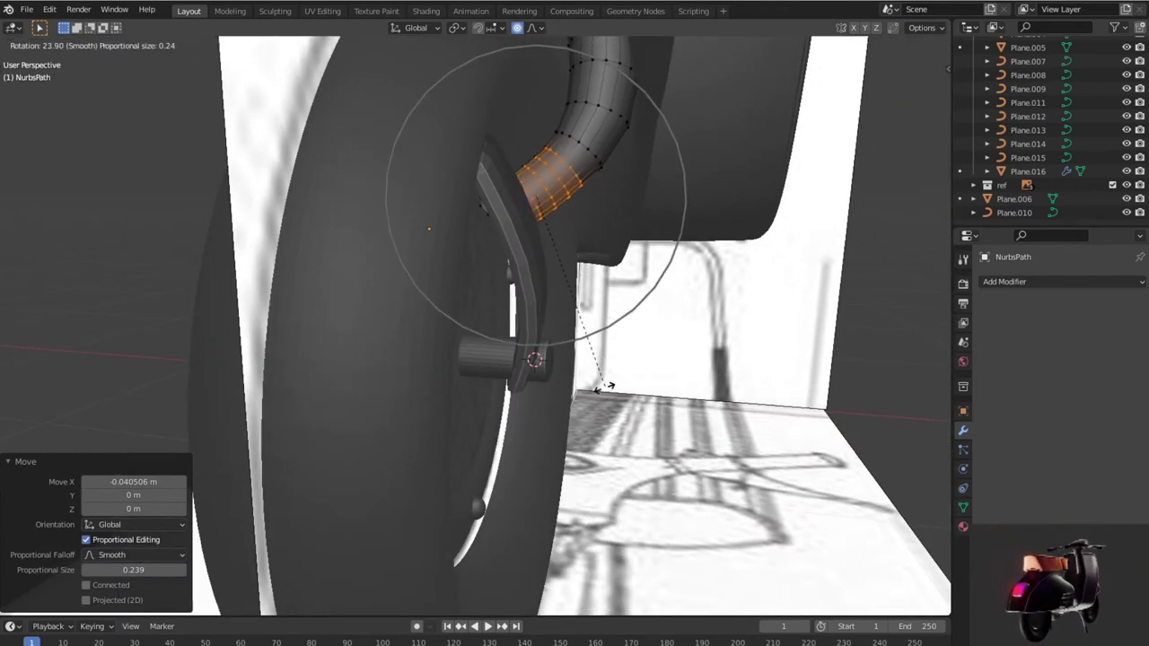
pyautogui.click(592, 438)
pyautogui.press('Tab')
pyautogui.scroll(-4, 538, 359)
pyautogui.moveTo(574, 377)
pyautogui.mouseDown(button='middle')
pyautogui.moveTo(527, 343)
pyautogui.moveTo(480, 339)
pyautogui.mouseUp(button='middle')
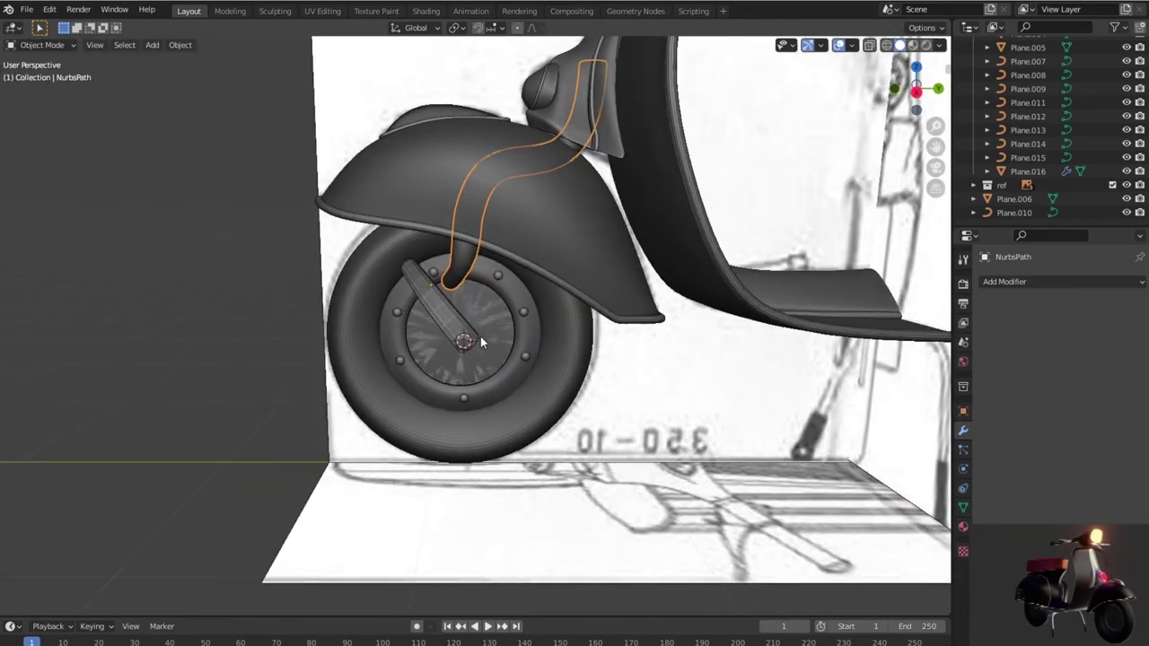
pyautogui.scroll(-2, 483, 332)
pyautogui.scroll(-3, 283, 310)
pyautogui.scroll(-2, 282, 309)
# Step: Thin the rear-wheel tube NurbsPath.001 by lowering its bevel depth from 0.06 m to 0.03 m
pyautogui.moveTo(282, 310)
pyautogui.mouseDown(button='middle')
pyautogui.moveTo(565, 310)
pyautogui.moveTo(314, 320)
pyautogui.moveTo(540, 321)
pyautogui.moveTo(512, 316)
pyautogui.moveTo(440, 312)
pyautogui.moveTo(538, 339)
pyautogui.mouseUp(button='middle')
pyautogui.click(546, 343)
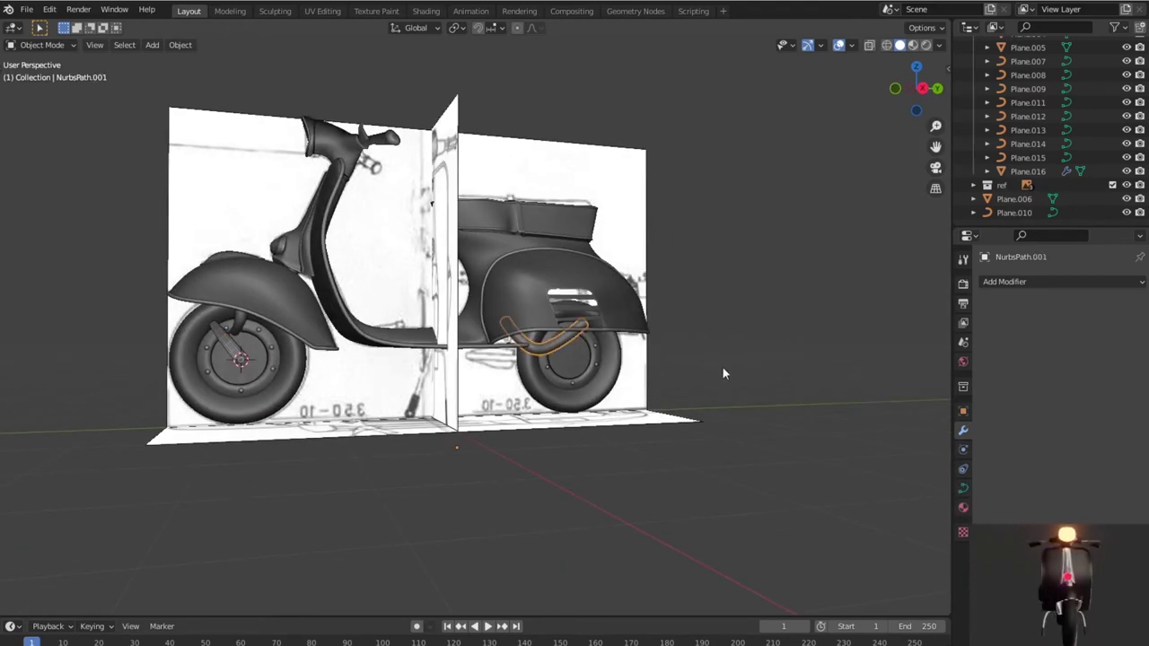
pyautogui.click(963, 487)
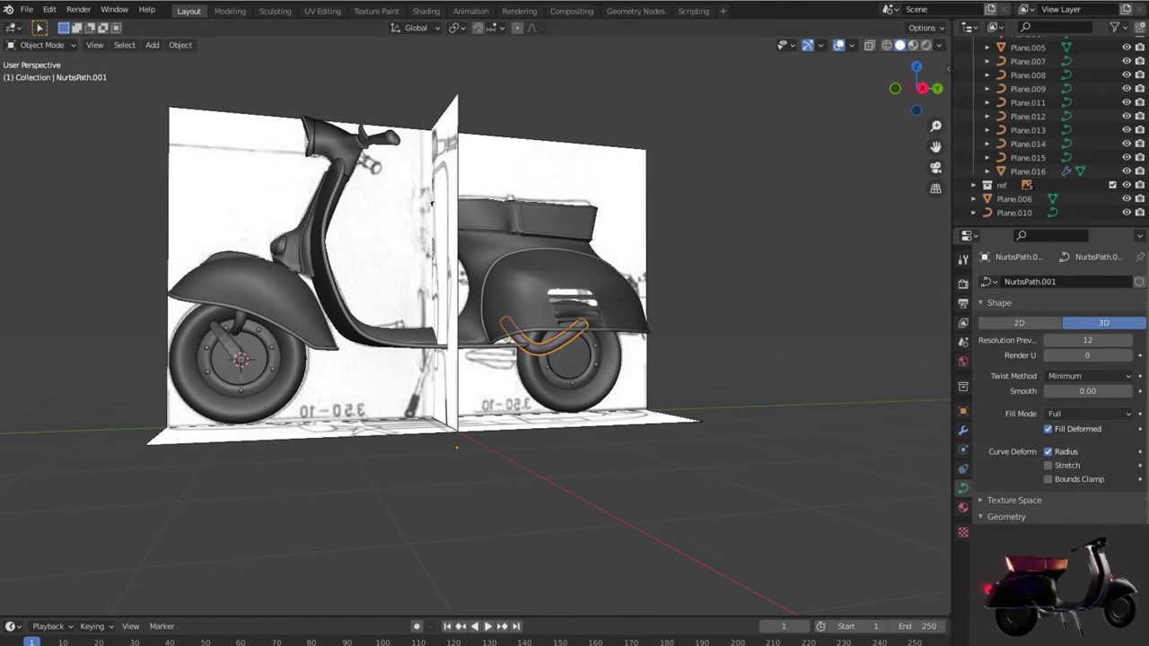
pyautogui.scroll(-5, 1100, 449)
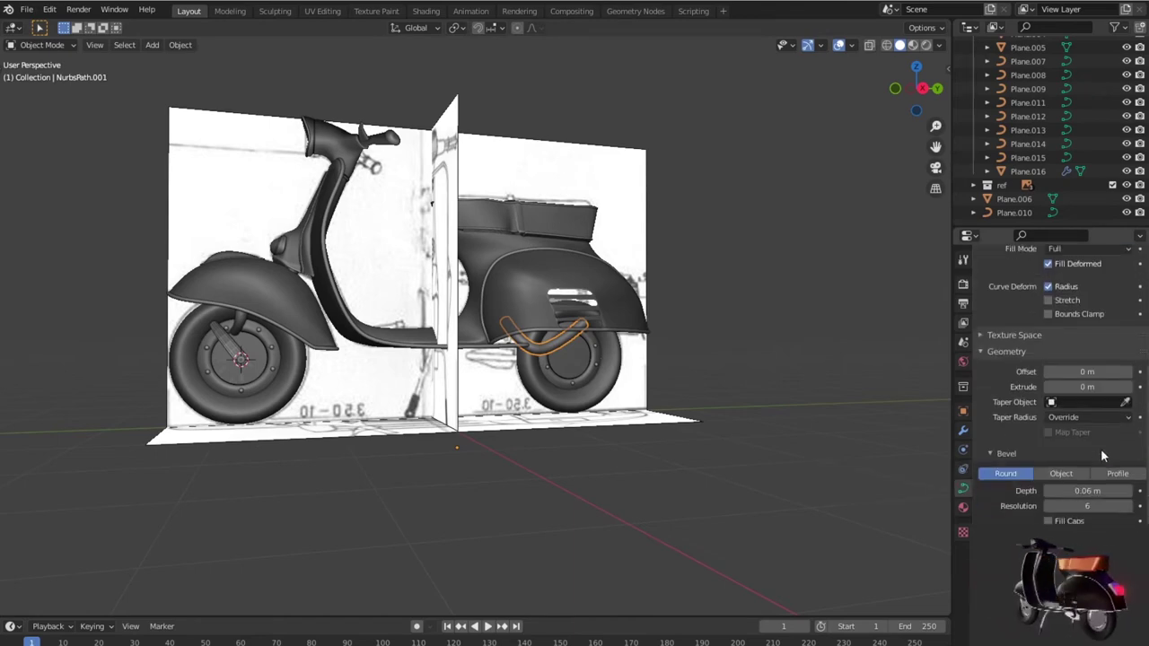
pyautogui.moveTo(1104, 489); pyautogui.dragTo(1043, 492)
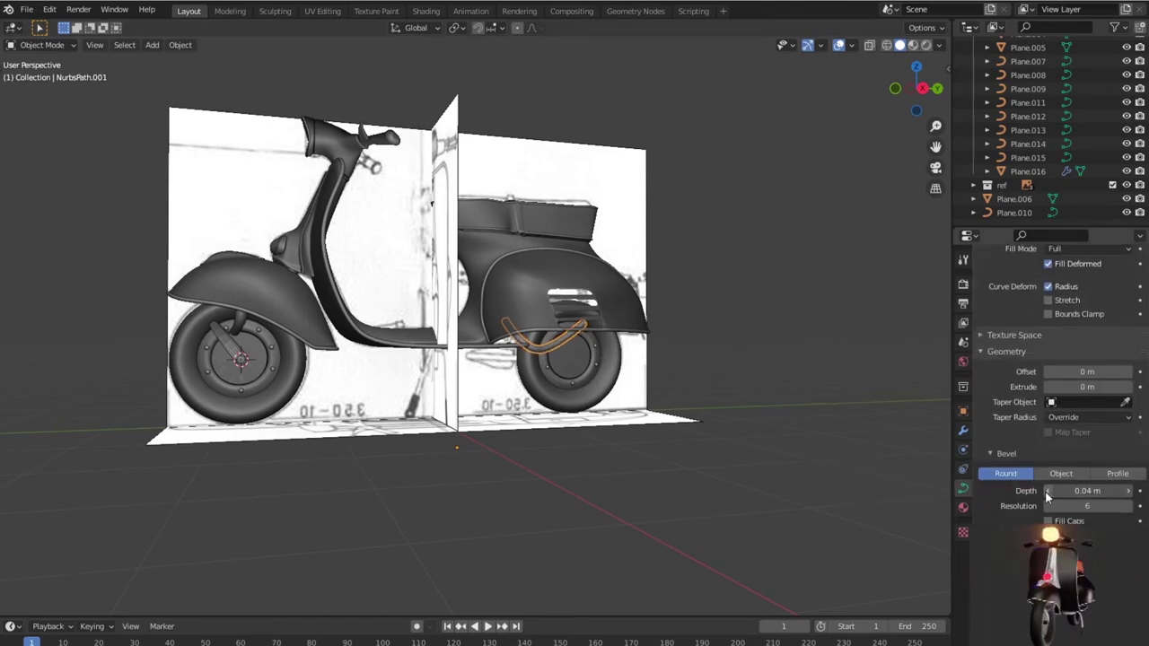
pyautogui.moveTo(703, 430)
pyautogui.mouseDown(button='middle')
pyautogui.moveTo(678, 527)
pyautogui.moveTo(739, 496)
pyautogui.moveTo(772, 448)
pyautogui.mouseUp(button='middle')
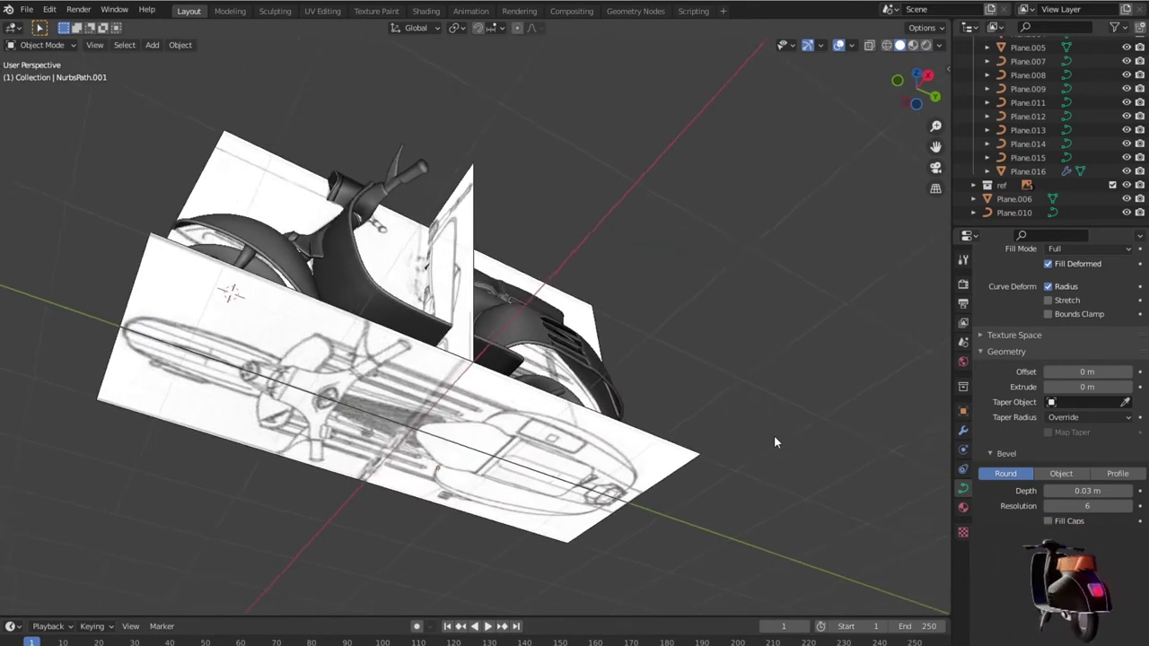
pyautogui.press('KP_3')
pyautogui.hotkey('shift', 'z')
pyautogui.scroll(3, 771, 442)
pyautogui.scroll(2, 769, 439)
pyautogui.keyDown('shift'); pyautogui.moveTo(769, 439); pyautogui.dragTo(540, 386, button='middle'); pyautogui.keyUp('shift')
pyautogui.scroll(1, 539, 386)
pyautogui.scroll(1, 539, 386)
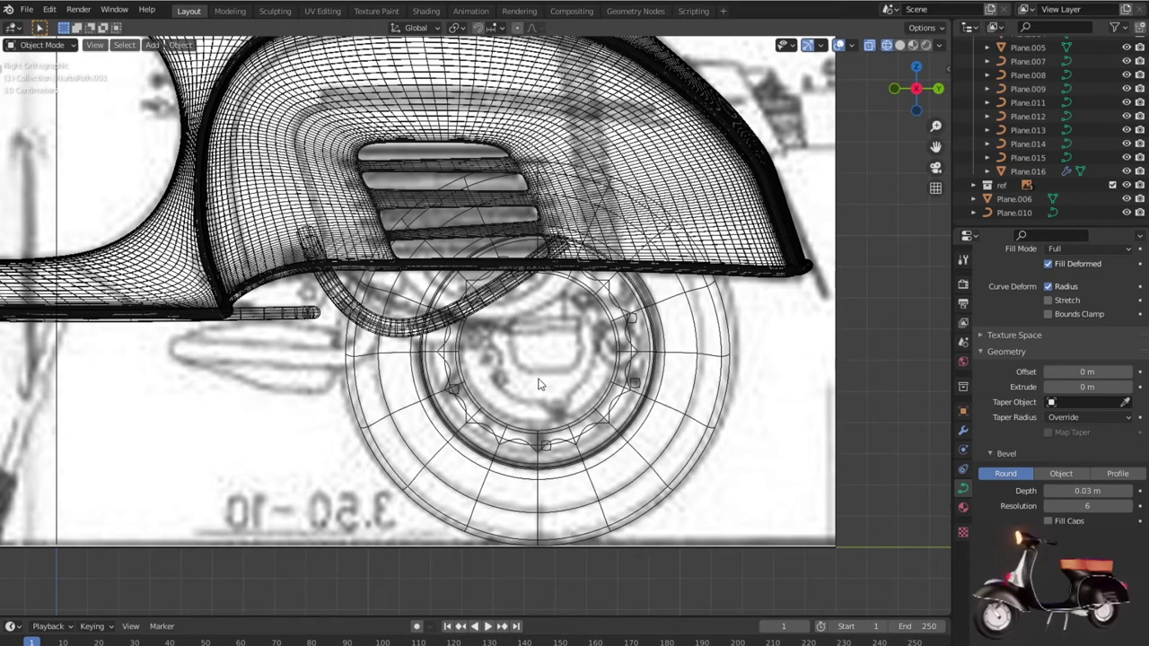
pyautogui.scroll(-3, 538, 384)
pyautogui.moveTo(467, 440)
pyautogui.keyDown('shift'); pyautogui.mouseDown(button='middle')
pyautogui.moveTo(467, 390)
pyautogui.moveTo(684, 378)
pyautogui.mouseUp(button='middle'); pyautogui.keyUp('shift')
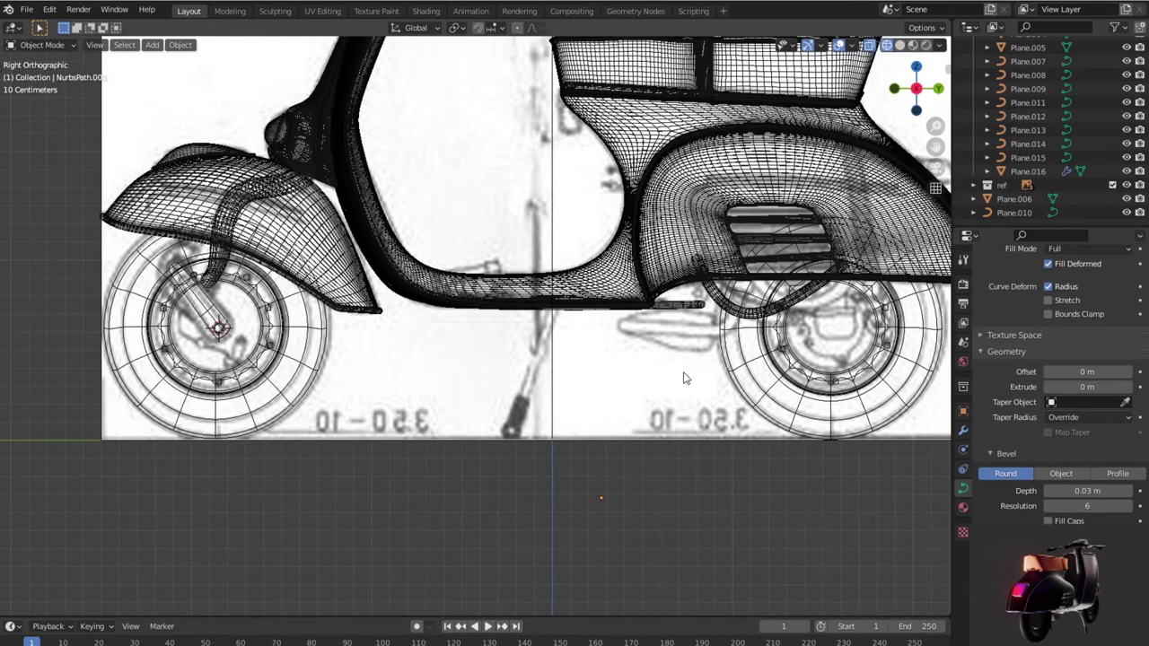
pyautogui.keyDown('shift'); pyautogui.moveTo(683, 378); pyautogui.dragTo(663, 381, button='middle'); pyautogui.keyUp('shift')
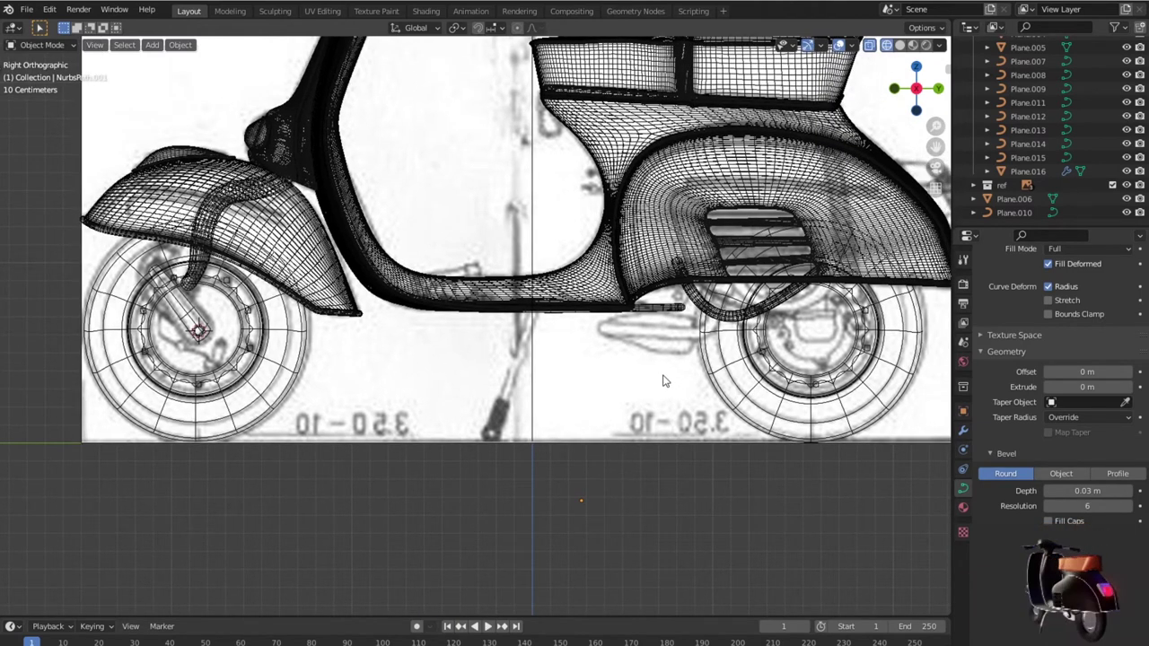
pyautogui.scroll(-1, 662, 380)
pyautogui.scroll(-2, 663, 380)
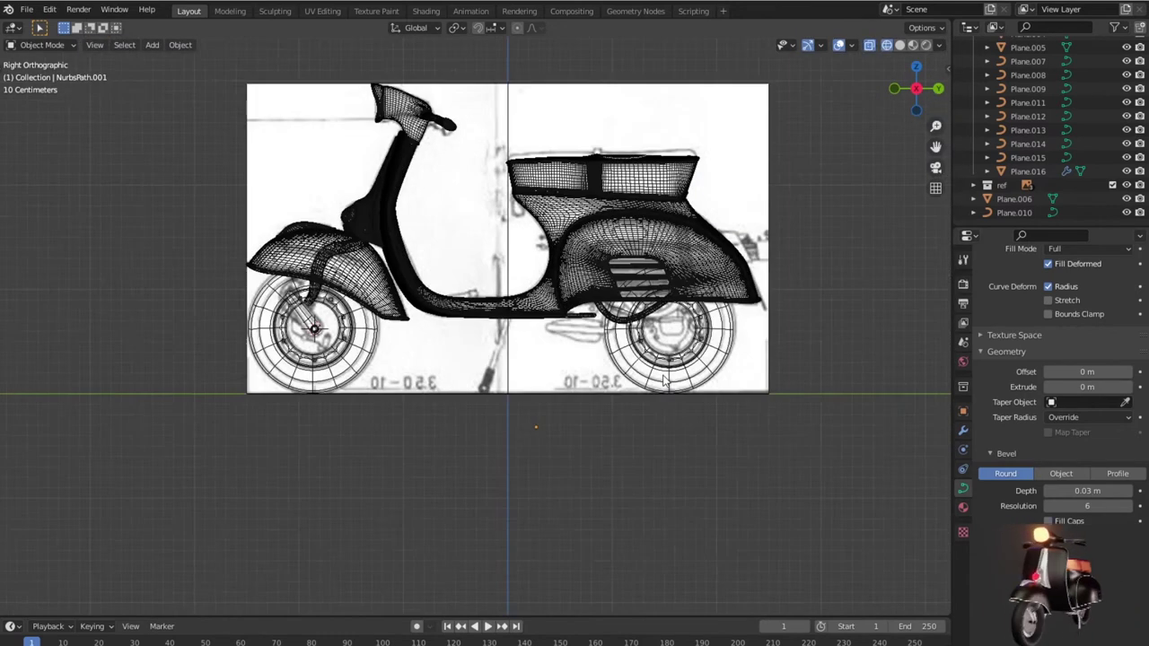
pyautogui.scroll(-1, 662, 381)
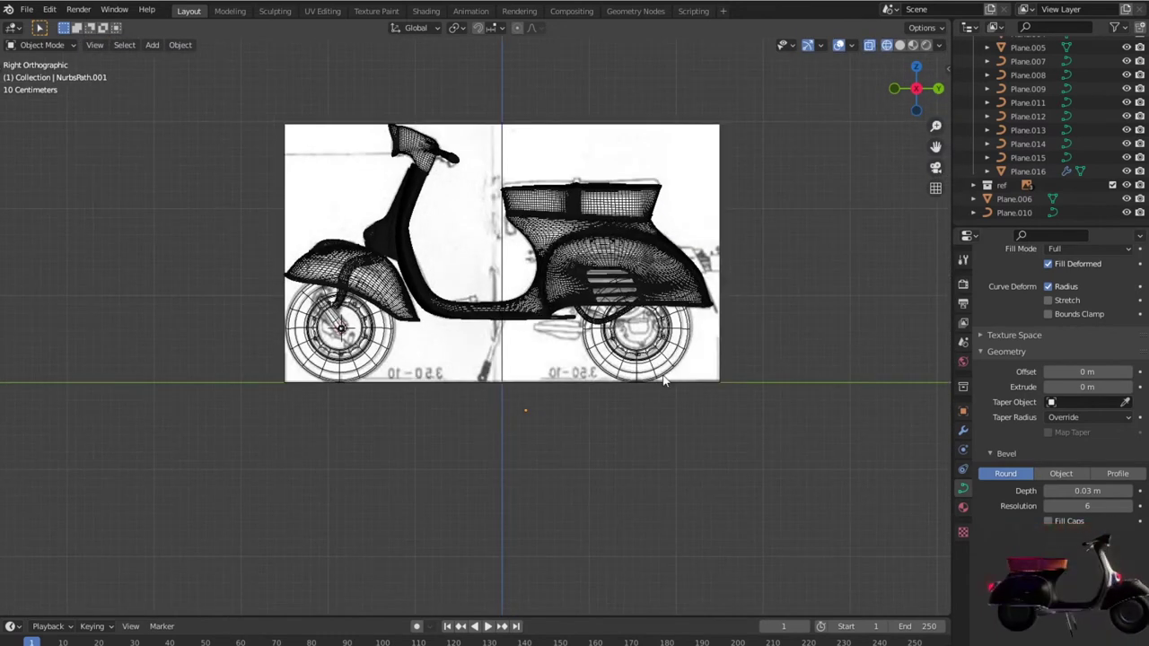
pyautogui.scroll(3, 662, 380)
pyautogui.scroll(2, 663, 380)
pyautogui.scroll(-2, 662, 380)
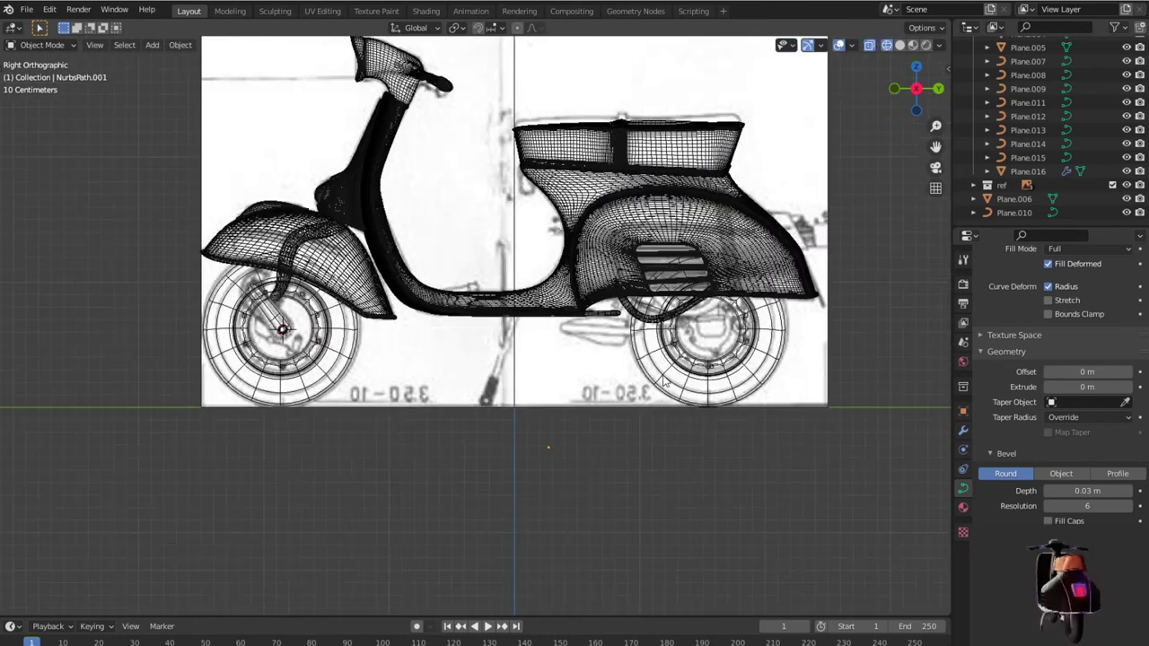
pyautogui.scroll(-2, 662, 380)
pyautogui.moveTo(654, 373)
pyautogui.mouseDown(button='middle')
pyautogui.moveTo(744, 394)
pyautogui.moveTo(693, 384)
pyautogui.moveTo(715, 360)
pyautogui.moveTo(831, 359)
pyautogui.moveTo(895, 377)
pyautogui.moveTo(838, 377)
pyautogui.mouseUp(button='middle')
pyautogui.hotkey('shift', 'z')
pyautogui.scroll(-2, 750, 395)
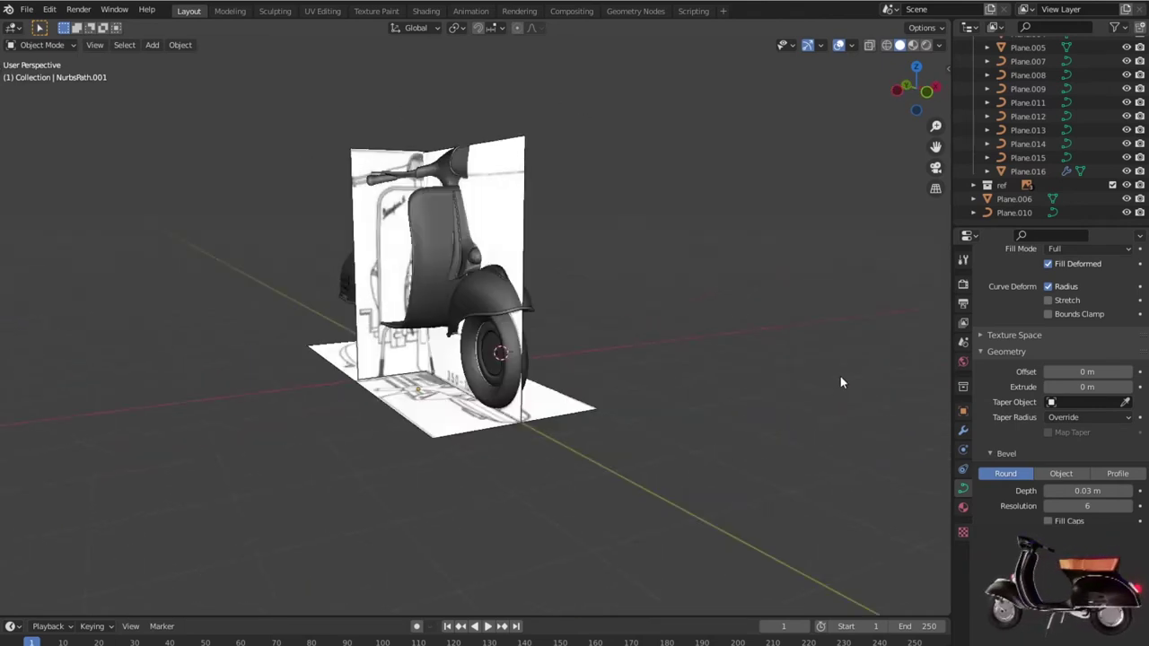
# Step: Hide the reference images and orbit around the scooter to inspect the model
pyautogui.click(1127, 186)
pyautogui.moveTo(821, 302)
pyautogui.mouseDown(button='middle')
pyautogui.moveTo(601, 338)
pyautogui.moveTo(612, 323)
pyautogui.moveTo(612, 341)
pyautogui.mouseUp(button='middle')
pyautogui.rightClick(569, 410)
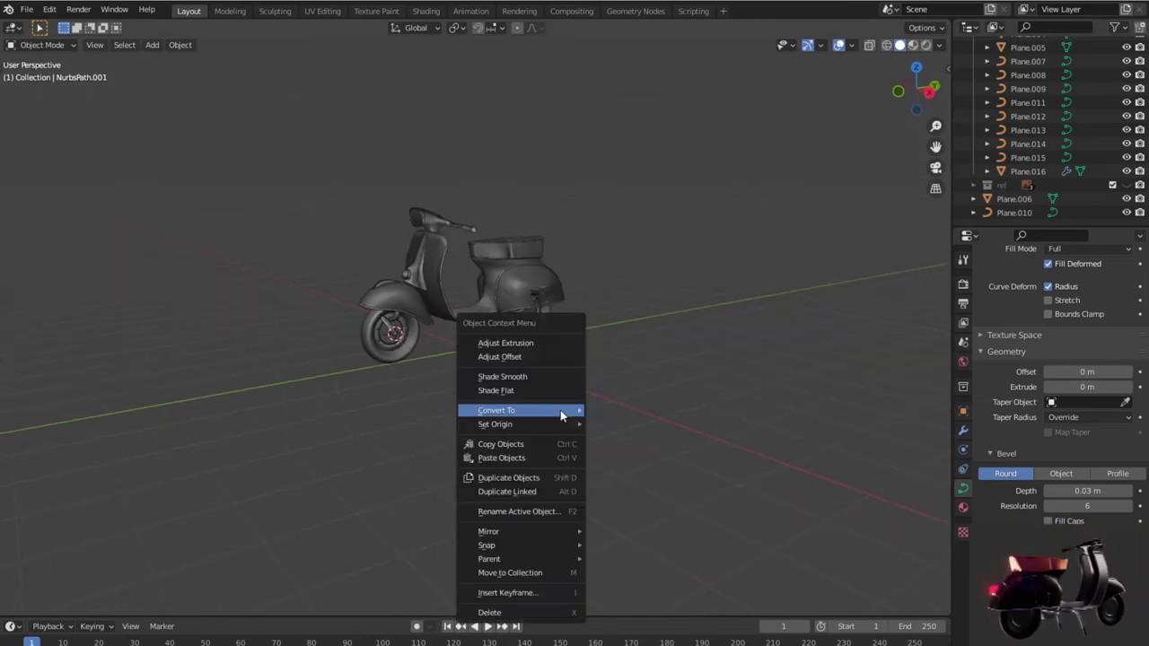
pyautogui.keyDown('shift'); pyautogui.rightClick(725, 350); pyautogui.keyUp('shift')
pyautogui.scroll(5, 598, 385)
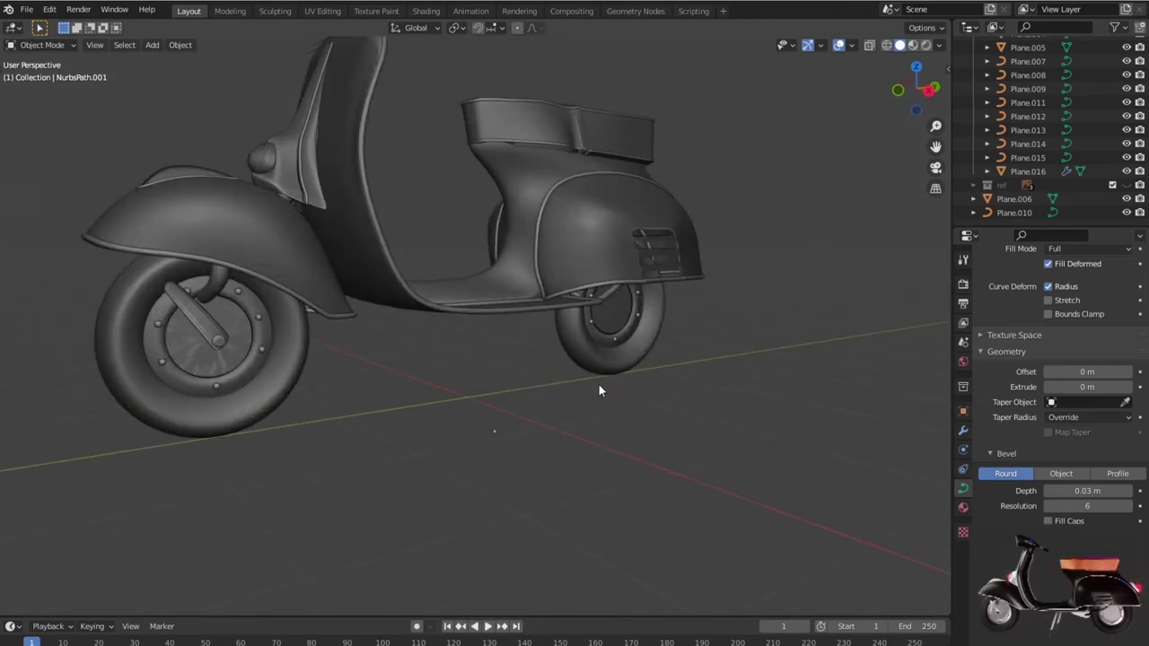
pyautogui.moveTo(654, 381); pyautogui.dragTo(709, 492, button='middle')
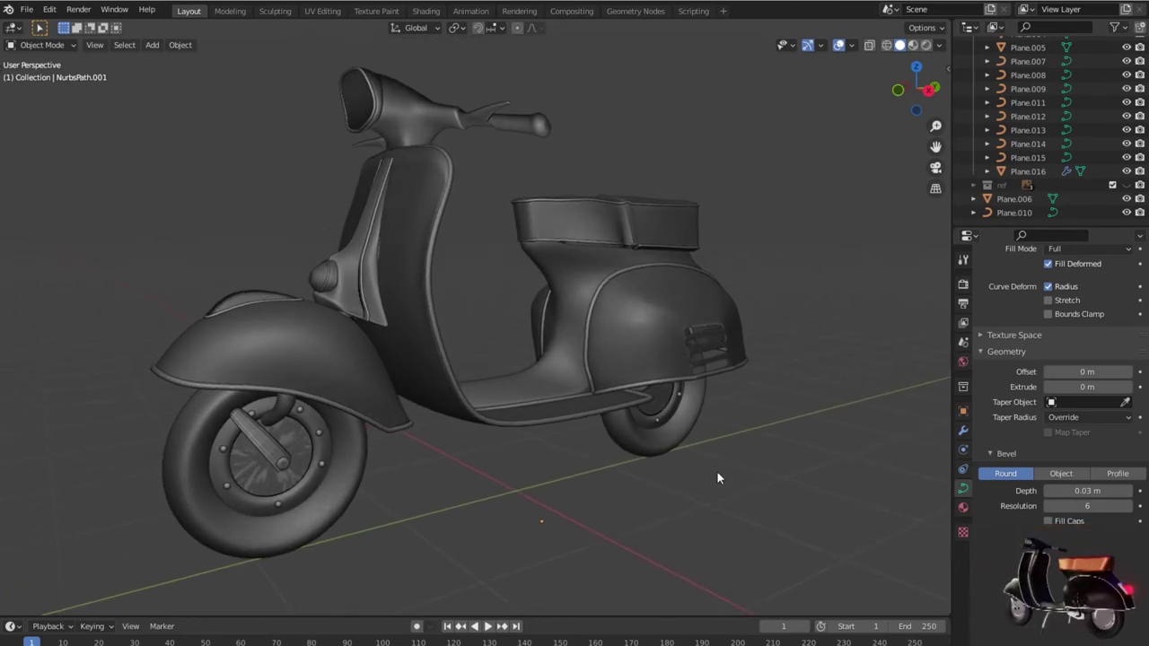
pyautogui.scroll(-4, 716, 469)
pyautogui.moveTo(662, 467)
pyautogui.mouseDown(button='middle')
pyautogui.moveTo(484, 454)
pyautogui.moveTo(603, 455)
pyautogui.moveTo(716, 474)
pyautogui.moveTo(751, 466)
pyautogui.moveTo(595, 441)
pyautogui.mouseUp(button='middle')
pyautogui.scroll(5, 533, 443)
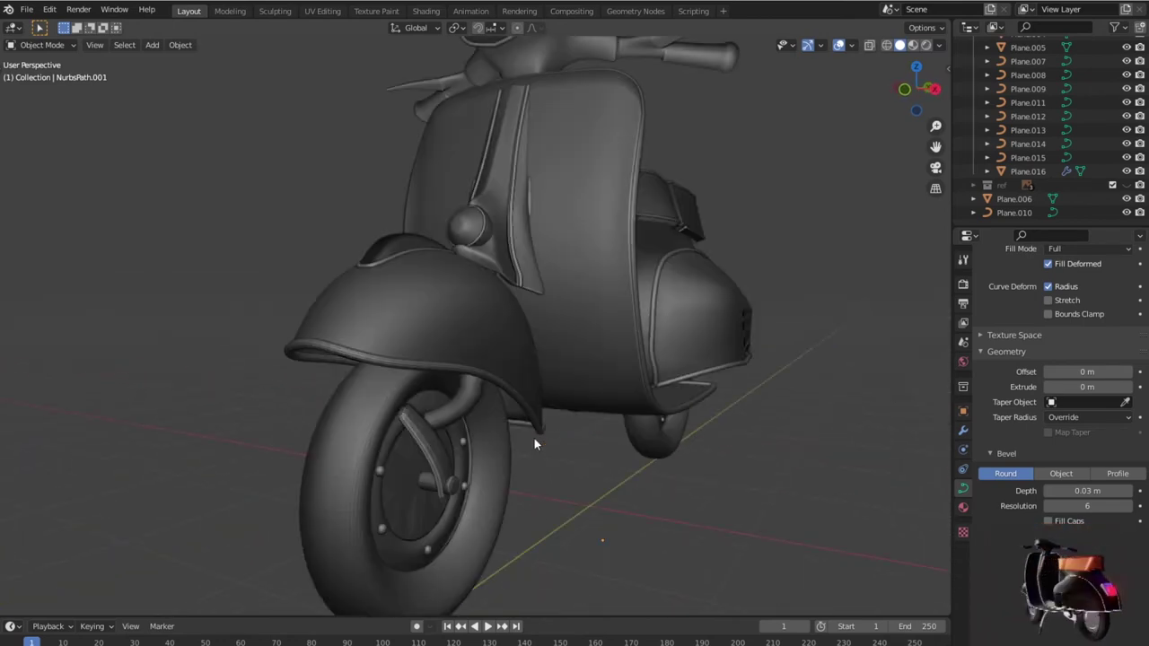
pyautogui.scroll(-5, 534, 438)
pyautogui.scroll(-2, 534, 438)
pyautogui.moveTo(534, 438)
pyautogui.mouseDown(button='middle')
pyautogui.moveTo(572, 437)
pyautogui.moveTo(461, 451)
pyautogui.moveTo(369, 404)
pyautogui.moveTo(489, 416)
pyautogui.mouseUp(button='middle')
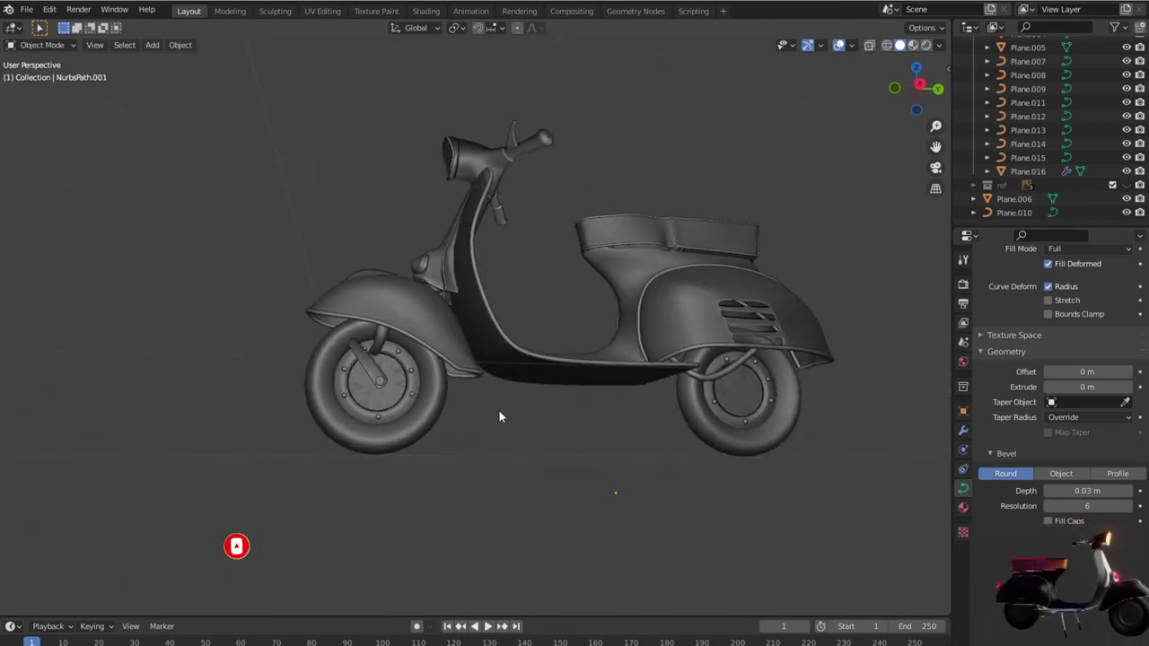
# Step: Switch to Right Orthographic view and unhide the ref collection in the Outliner
pyautogui.press('KP_1')
pyautogui.scroll(2, 500, 416)
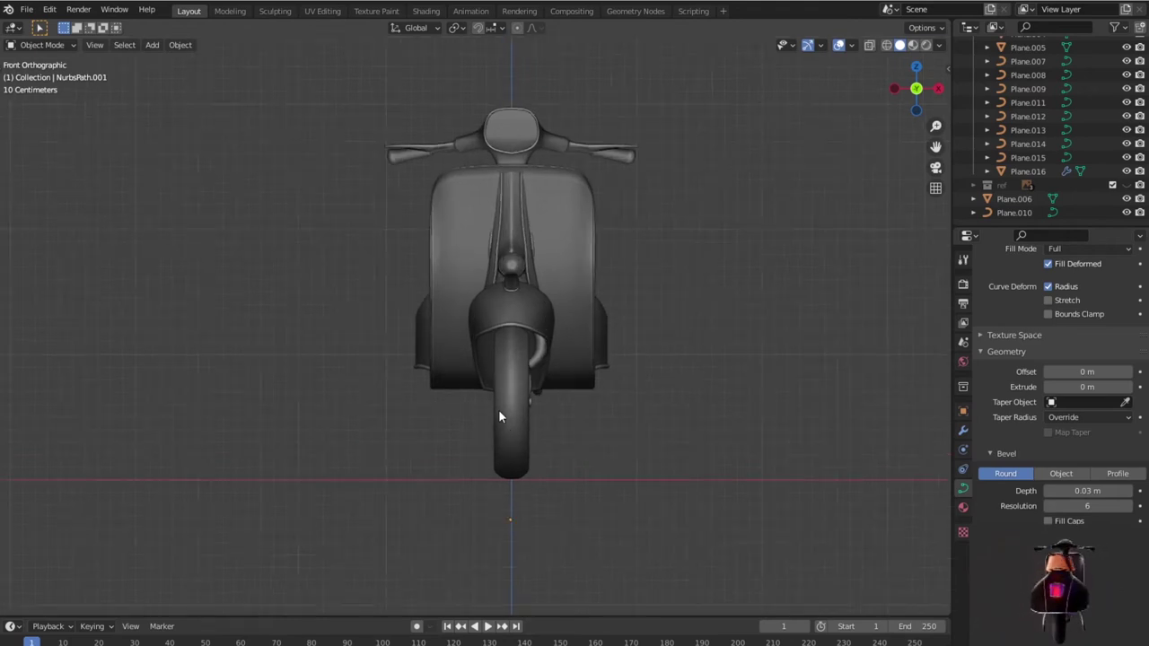
pyautogui.scroll(1, 500, 415)
pyautogui.press('KP_3')
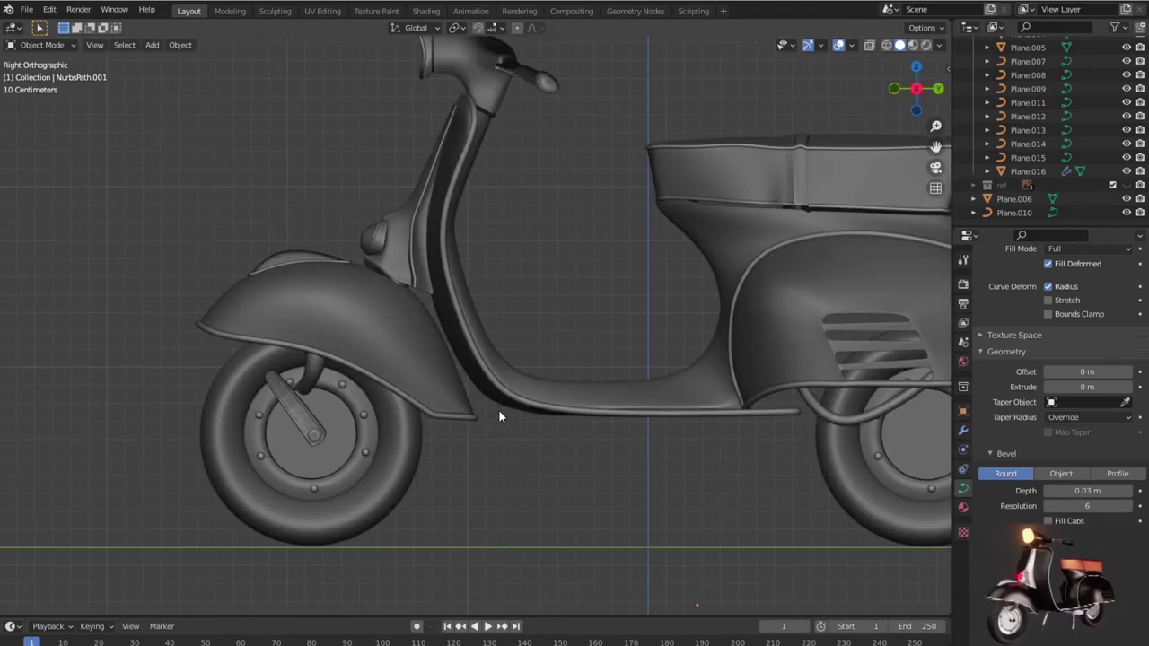
pyautogui.scroll(-1, 519, 407)
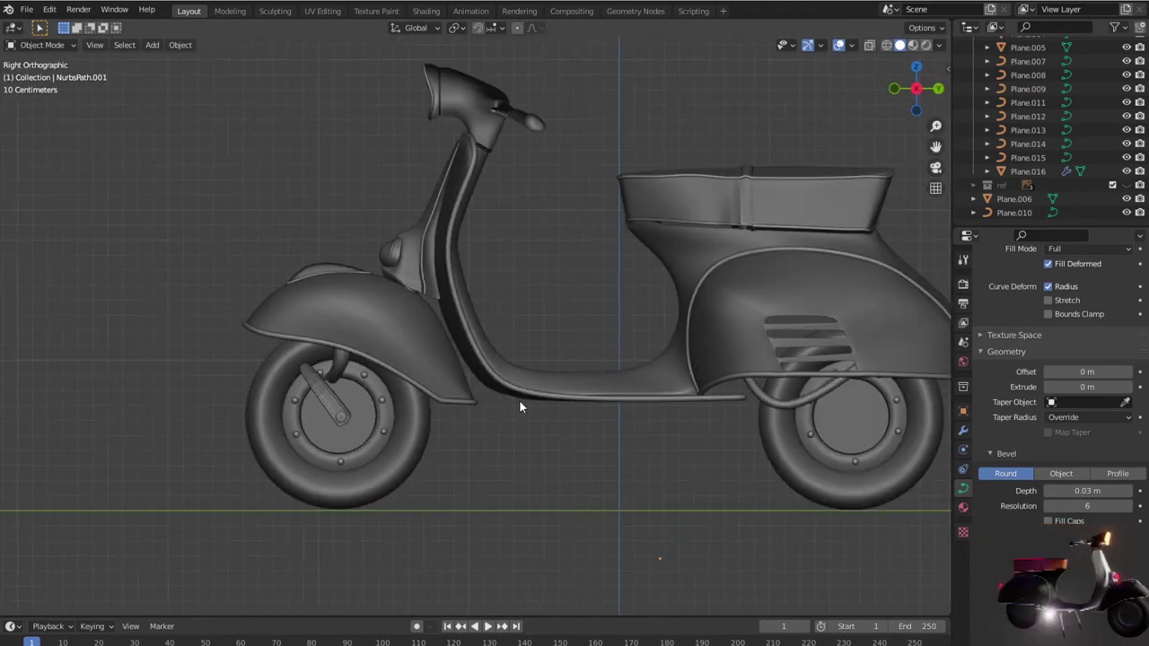
pyautogui.click(1127, 184)
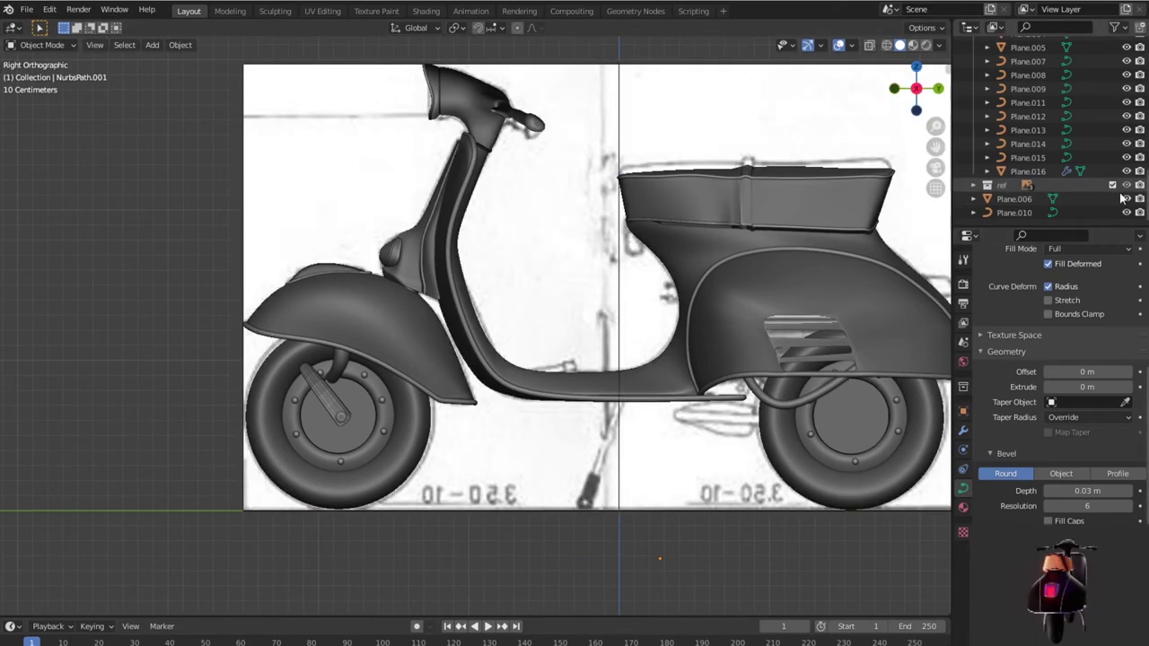
# Step: Frame the floorboard in Front Orthographic view and bring up the Shift+A Add menu
pyautogui.moveTo(741, 434)
pyautogui.keyDown('shift'); pyautogui.mouseDown(button='middle')
pyautogui.moveTo(625, 390)
pyautogui.moveTo(541, 380)
pyautogui.moveTo(617, 392)
pyautogui.moveTo(615, 436)
pyautogui.moveTo(635, 483)
pyautogui.moveTo(475, 422)
pyautogui.moveTo(325, 356)
pyautogui.moveTo(293, 319)
pyautogui.moveTo(281, 248)
pyautogui.moveTo(375, 294)
pyautogui.moveTo(566, 291)
pyautogui.moveTo(540, 273)
pyautogui.moveTo(586, 282)
pyautogui.mouseUp(button='middle'); pyautogui.keyUp('shift')
pyautogui.scroll(2, 625, 390)
pyautogui.scroll(1, 542, 381)
pyautogui.scroll(3, 542, 347)
pyautogui.scroll(2, 530, 368)
pyautogui.moveTo(521, 374); pyautogui.dragTo(538, 336, button='middle')
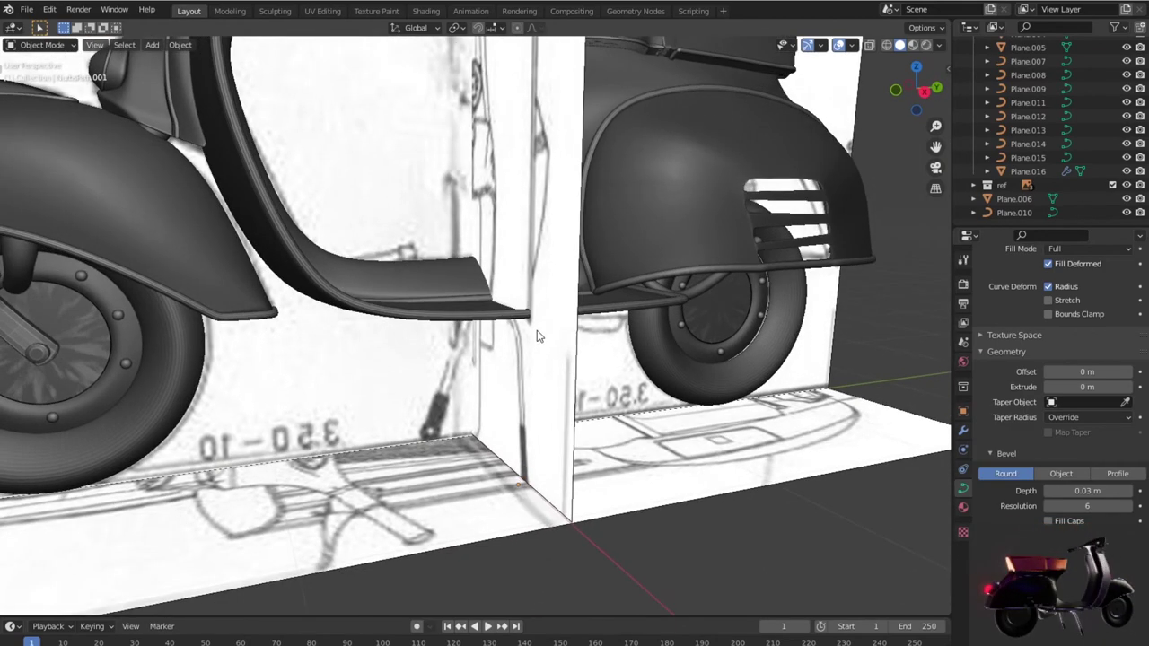
pyautogui.press('KP_1')
pyautogui.scroll(1, 536, 328)
pyautogui.scroll(1, 548, 330)
pyautogui.scroll(-1, 574, 337)
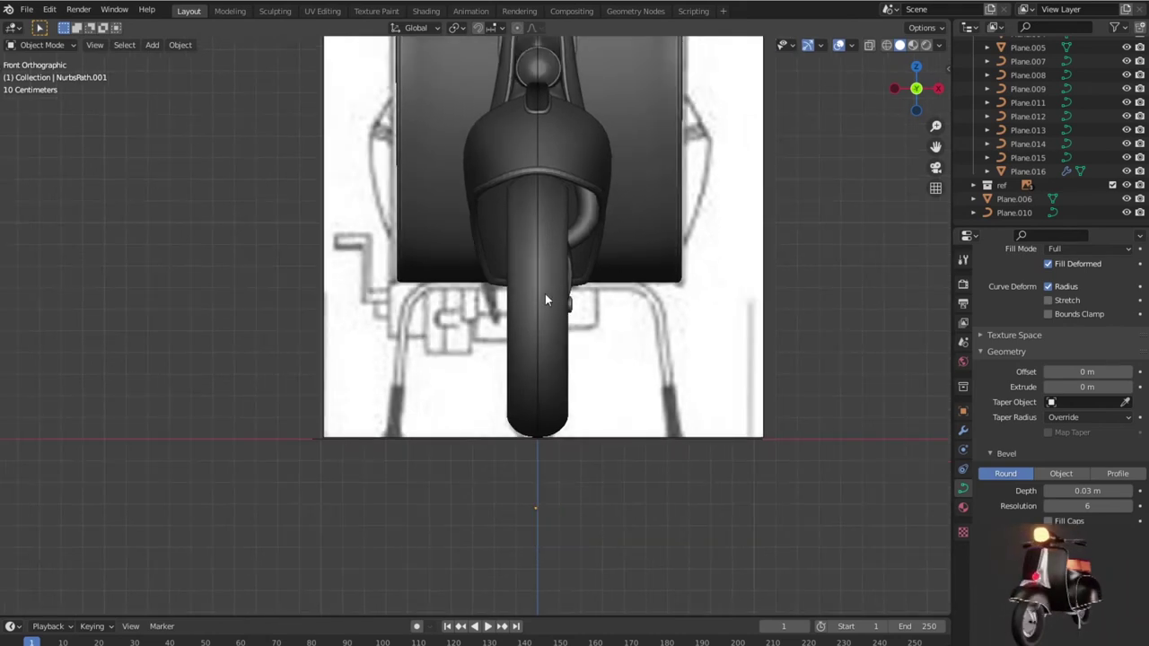
pyautogui.hotkey('shift', 'a')
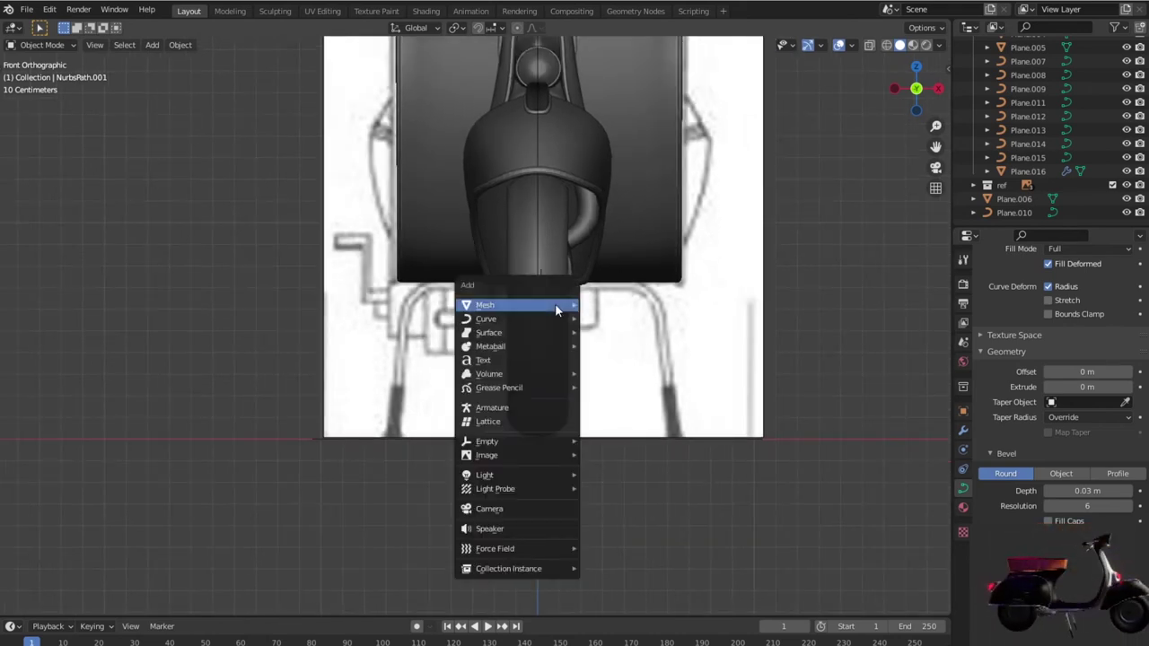
pyautogui.moveTo(502, 319)
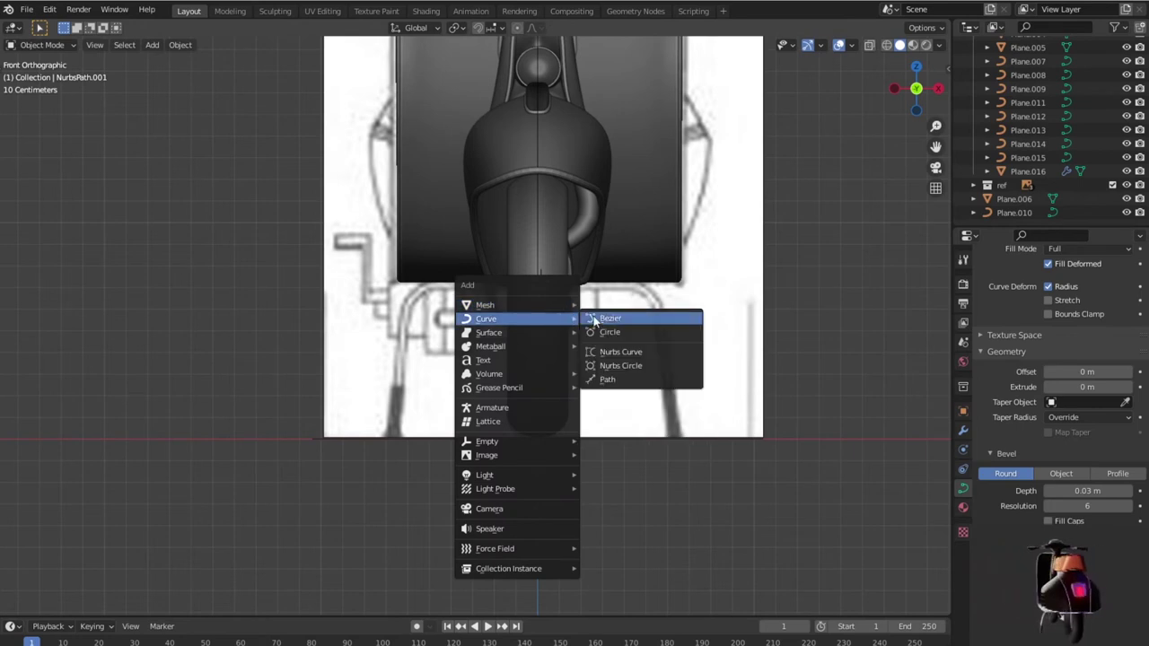
# Step: Add a Path curve and pull its right-end control points down toward the floor
pyautogui.click(625, 384)
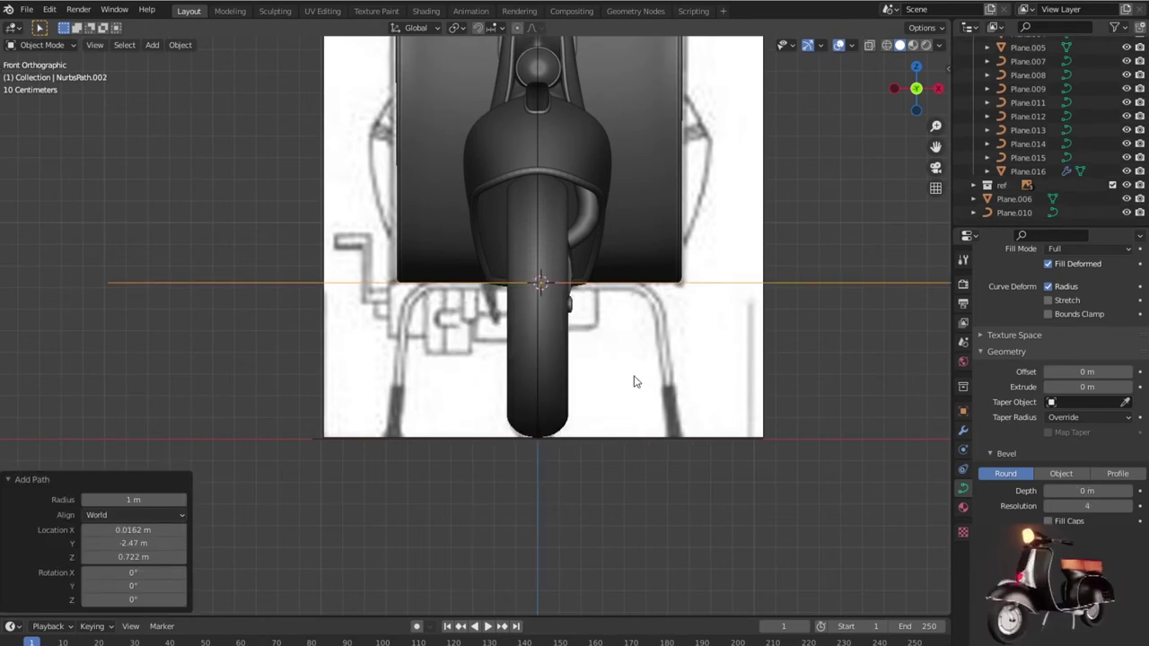
pyautogui.press('Tab')
pyautogui.scroll(-3, 633, 376)
pyautogui.click(647, 316)
pyautogui.press('g')
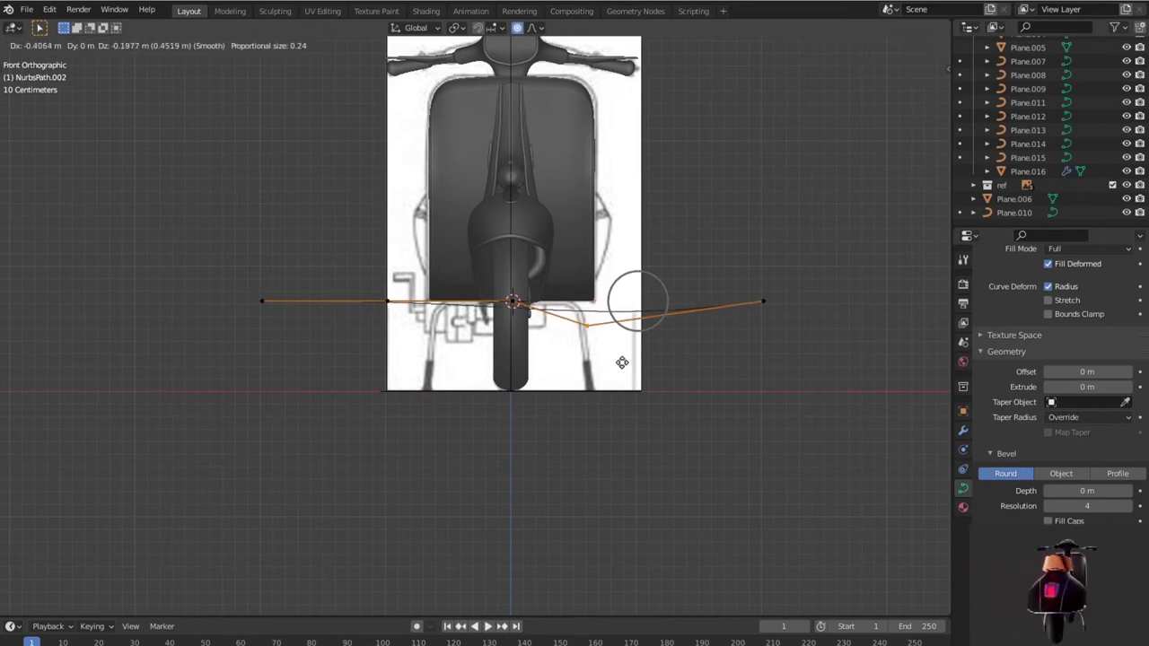
pyautogui.click(622, 363)
pyautogui.press('g')
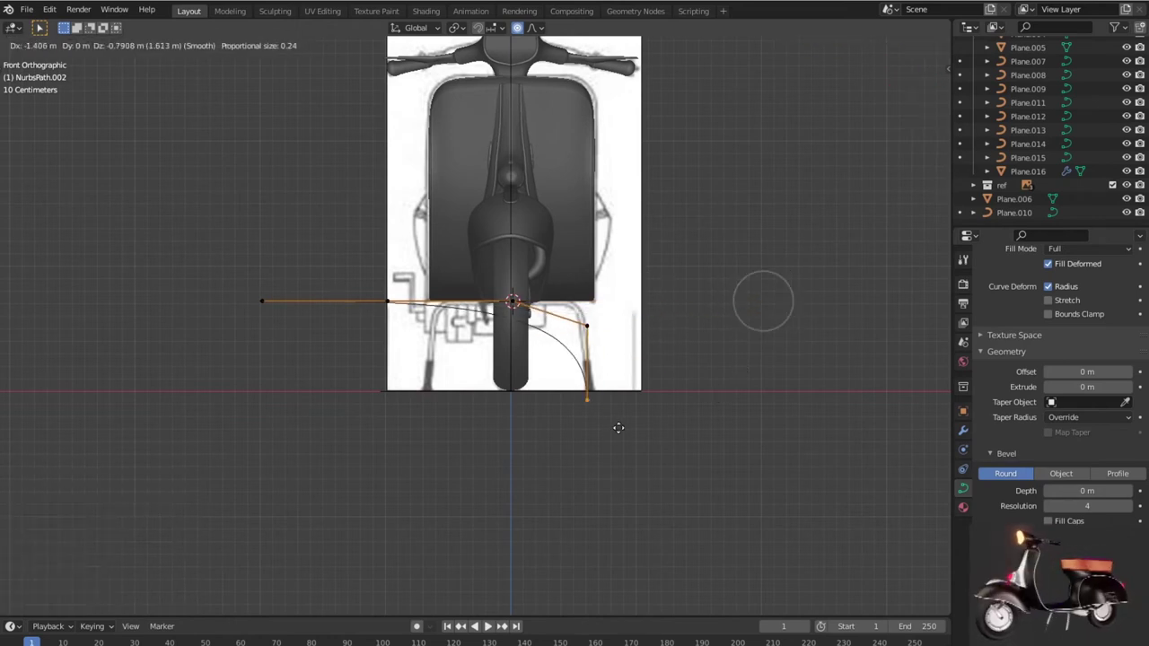
pyautogui.click(620, 424)
# Step: Refine the bend's control points with proportional moves to trace the blueprint's stand
pyautogui.press('g')
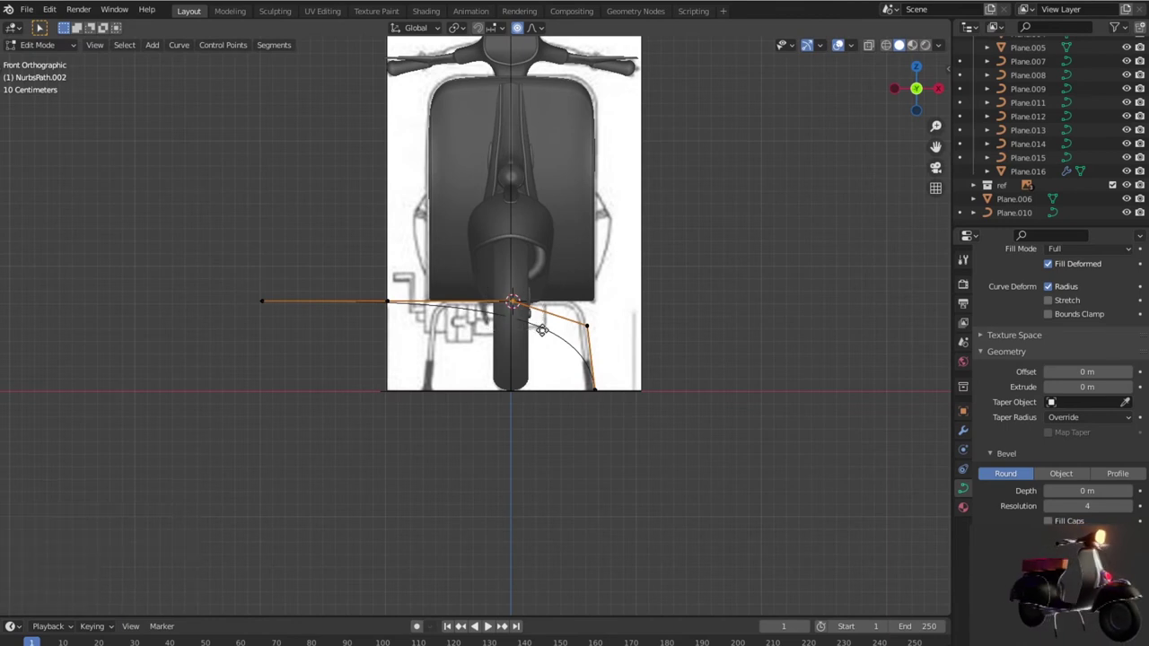
pyautogui.click(575, 290)
pyautogui.press('g')
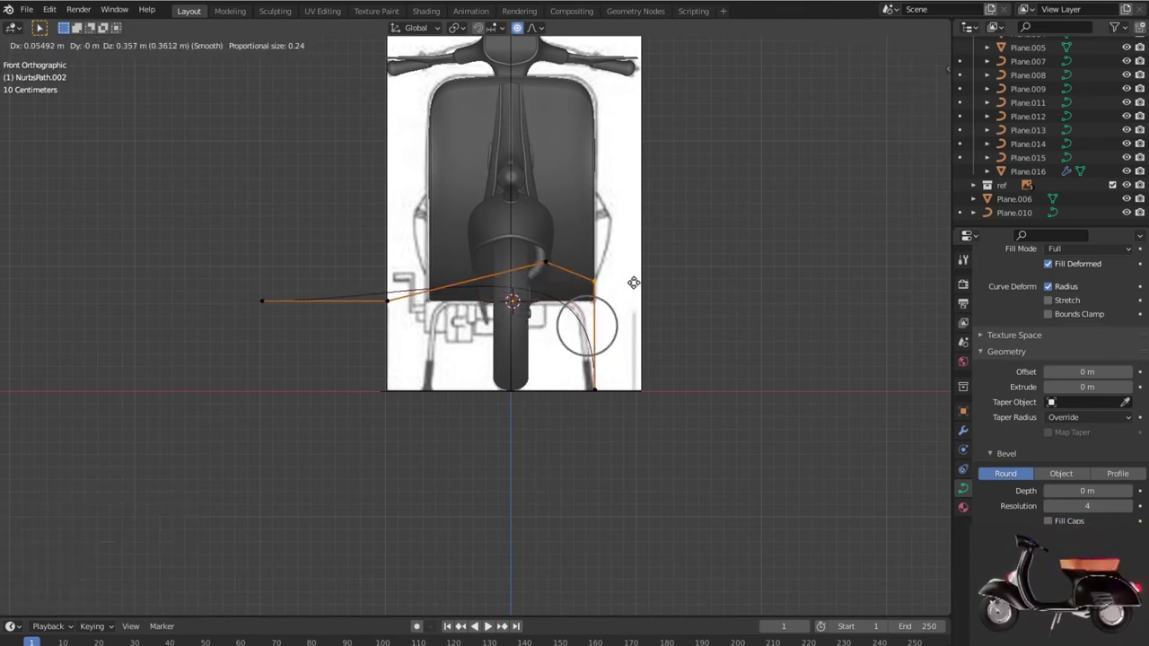
pyautogui.click(633, 282)
pyautogui.press('g')
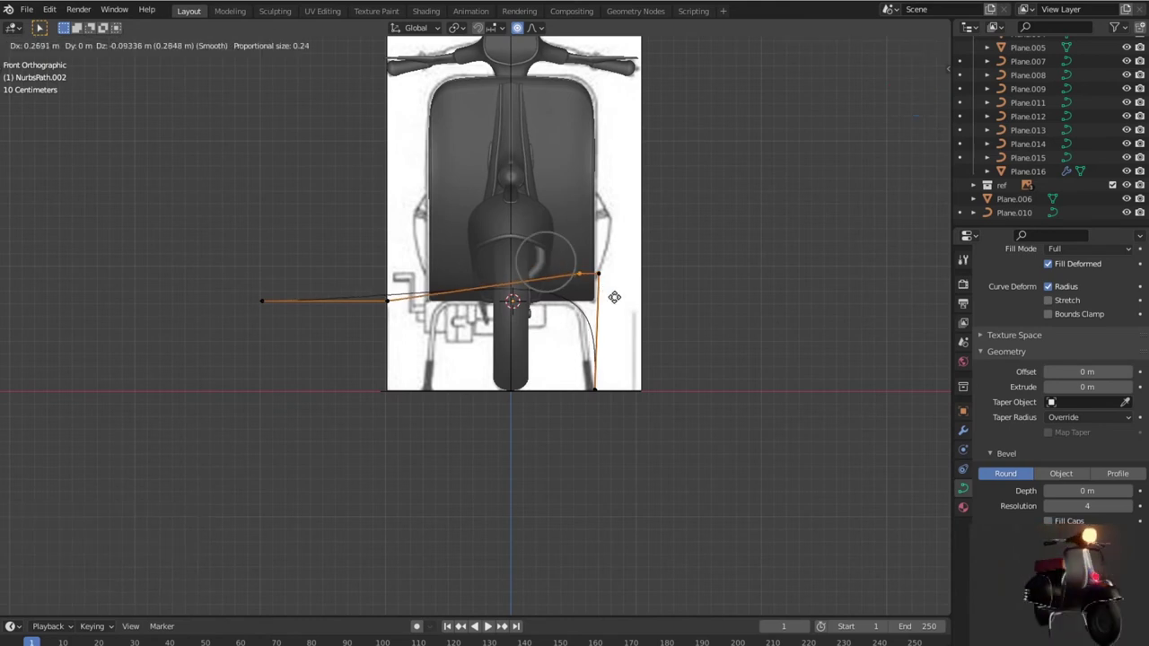
pyautogui.click(606, 299)
pyautogui.press('g')
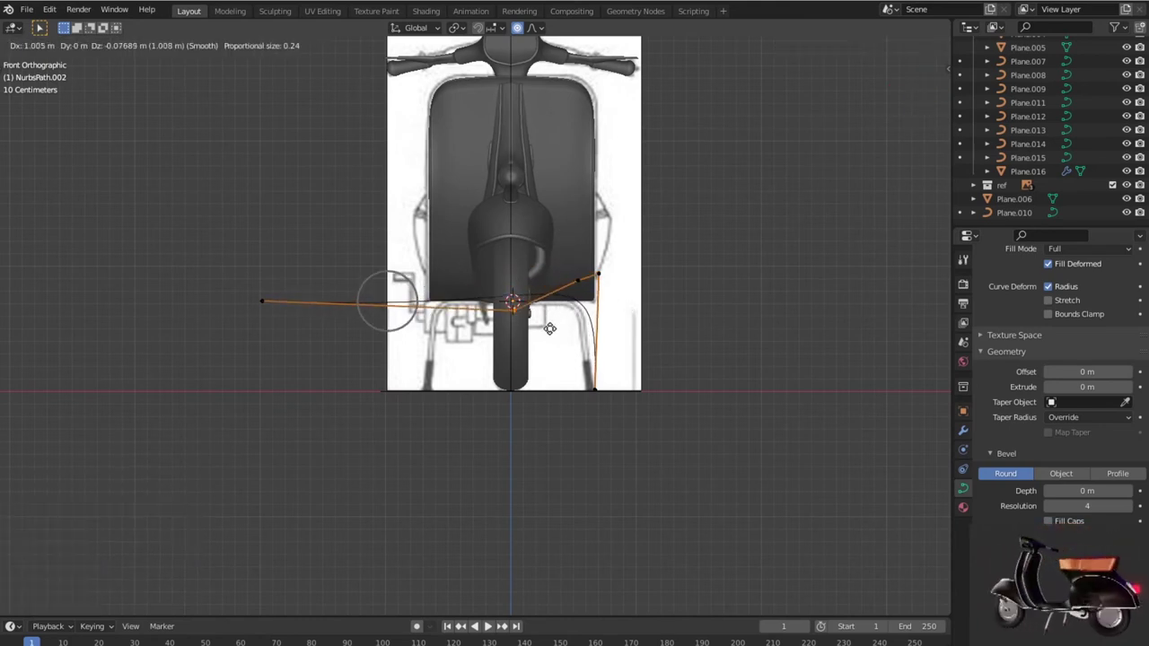
pyautogui.click(565, 301)
pyautogui.press('g')
pyautogui.press('g')
pyautogui.click(583, 310)
pyautogui.press('g')
pyautogui.click(612, 309)
pyautogui.press('g')
pyautogui.click(620, 401)
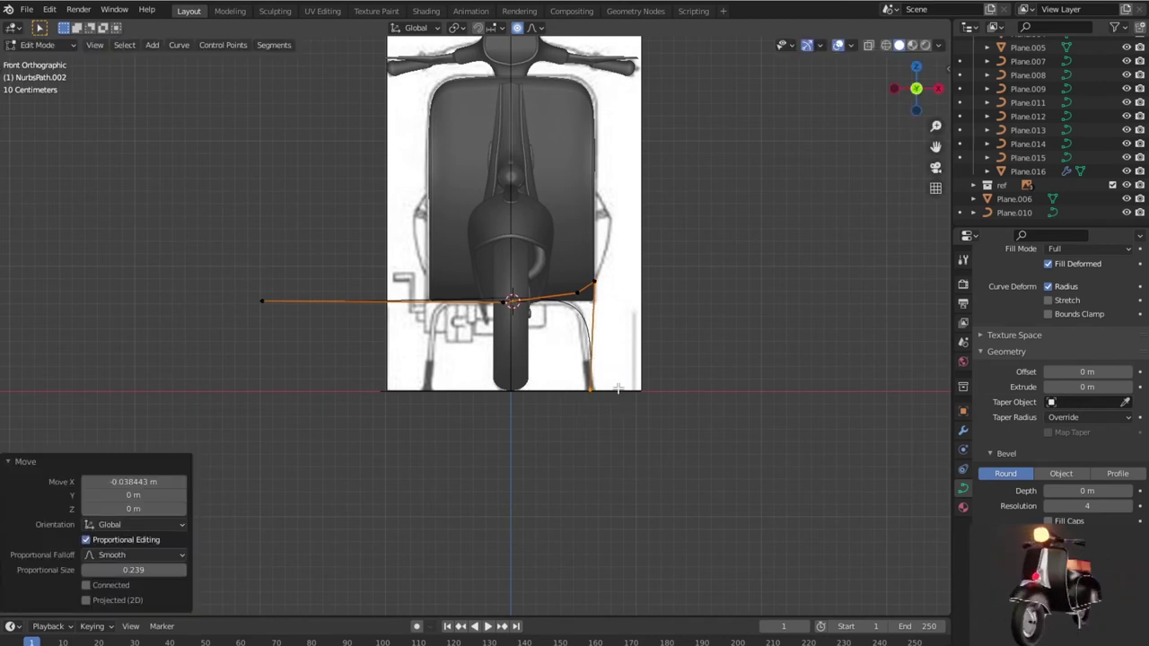
pyautogui.scroll(2, 619, 394)
pyautogui.scroll(2, 618, 388)
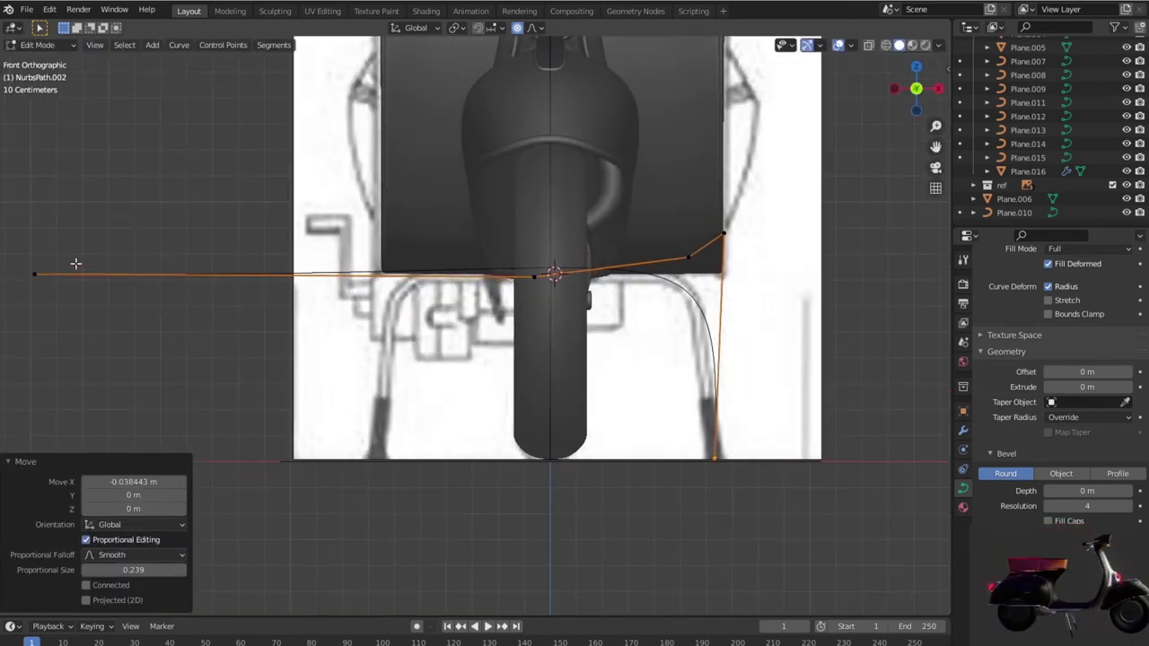
# Step: Delete the path's far-left endpoint and its long segment
pyautogui.click(32, 261)
pyautogui.press('x')
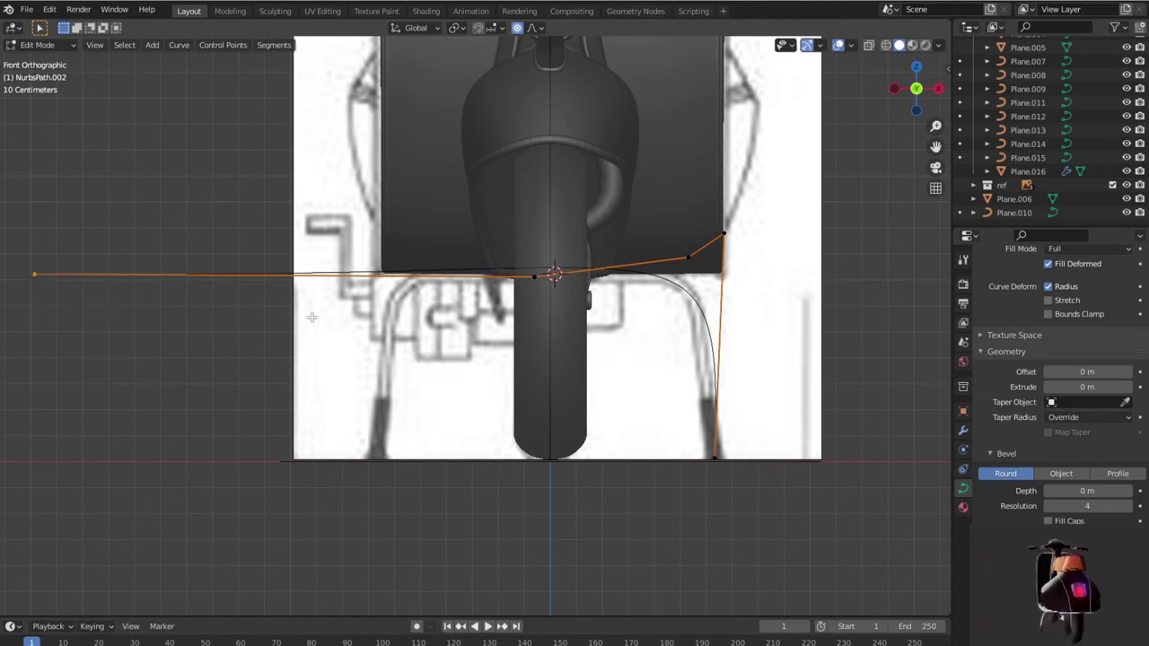
pyautogui.press('x')
pyautogui.click(31, 265)
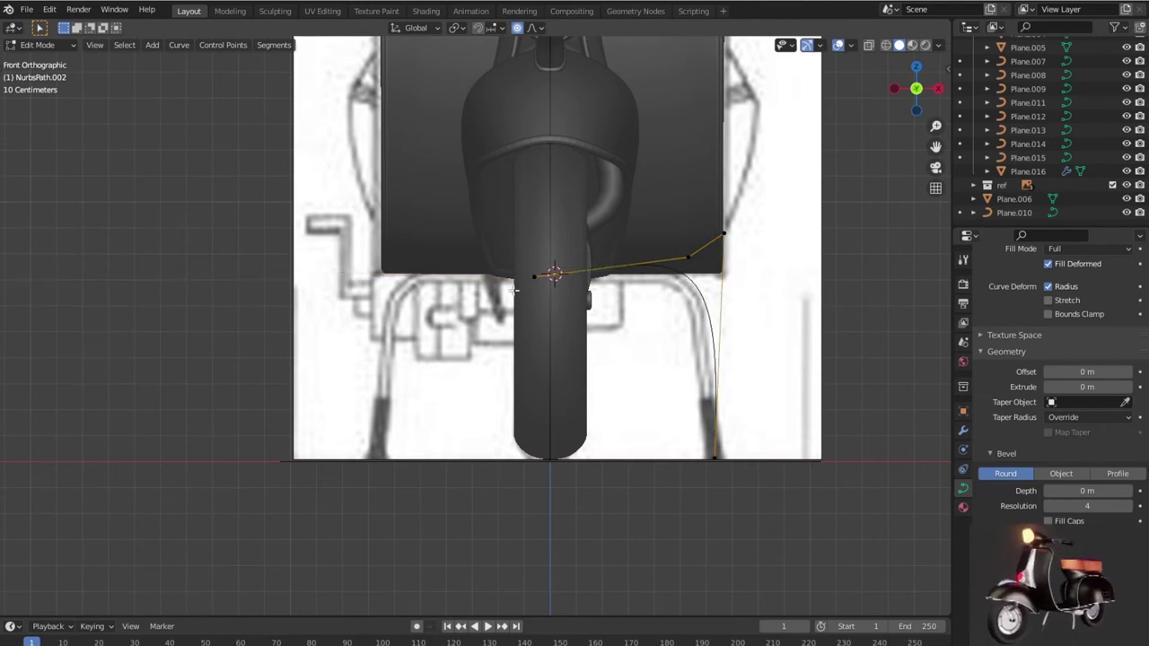
pyautogui.press('x')
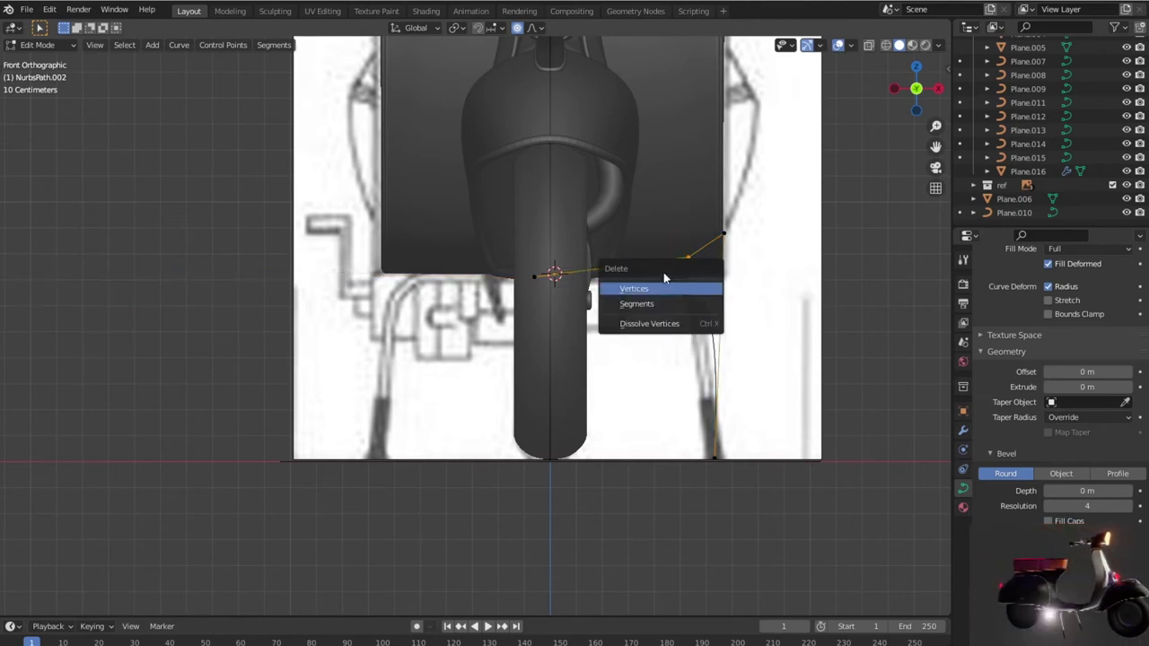
# Step: Move the middle and top control points and rotate the top 41.5° to round the bend
pyautogui.click(661, 234)
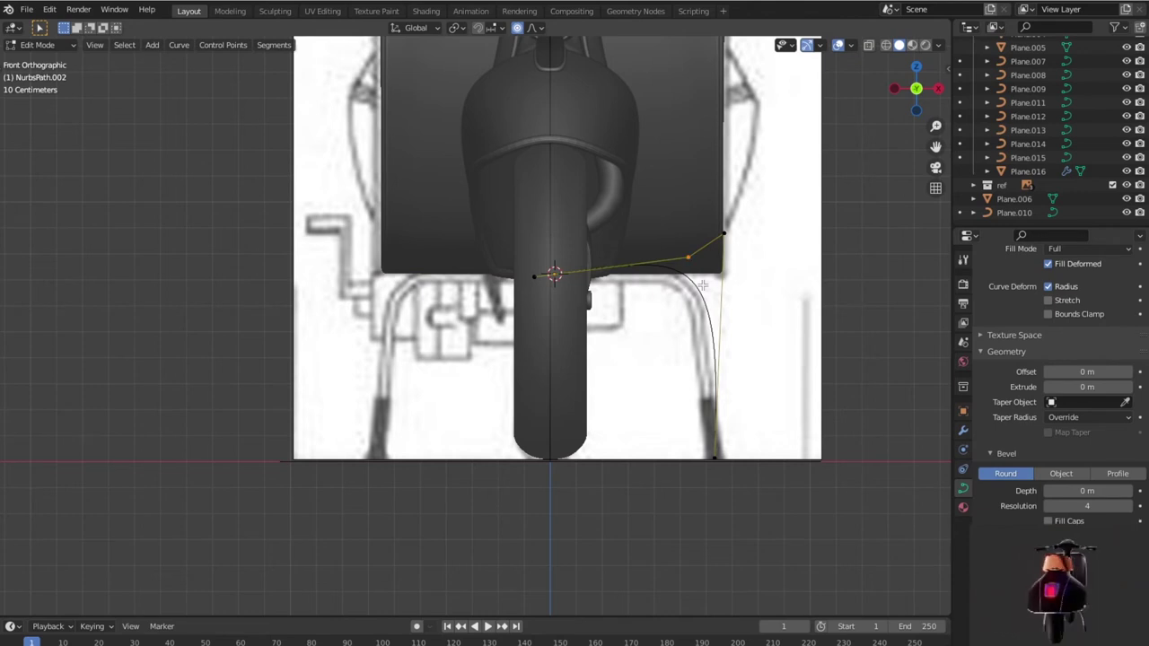
pyautogui.press('g')
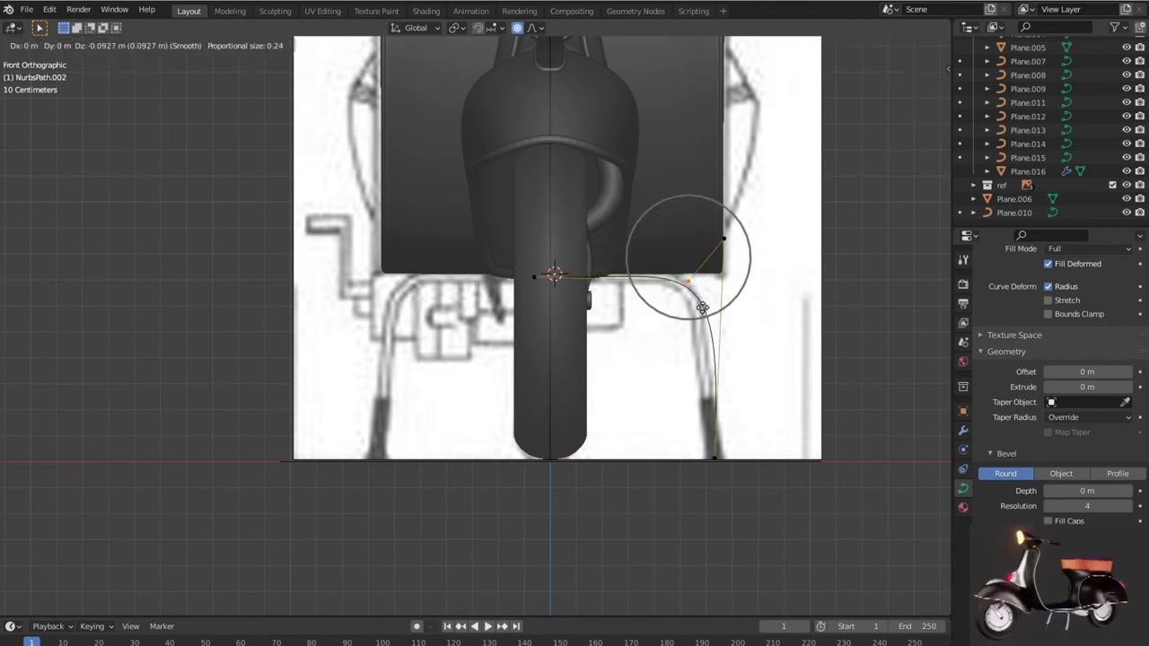
pyautogui.click(702, 308)
pyautogui.click(725, 237)
pyautogui.press('g')
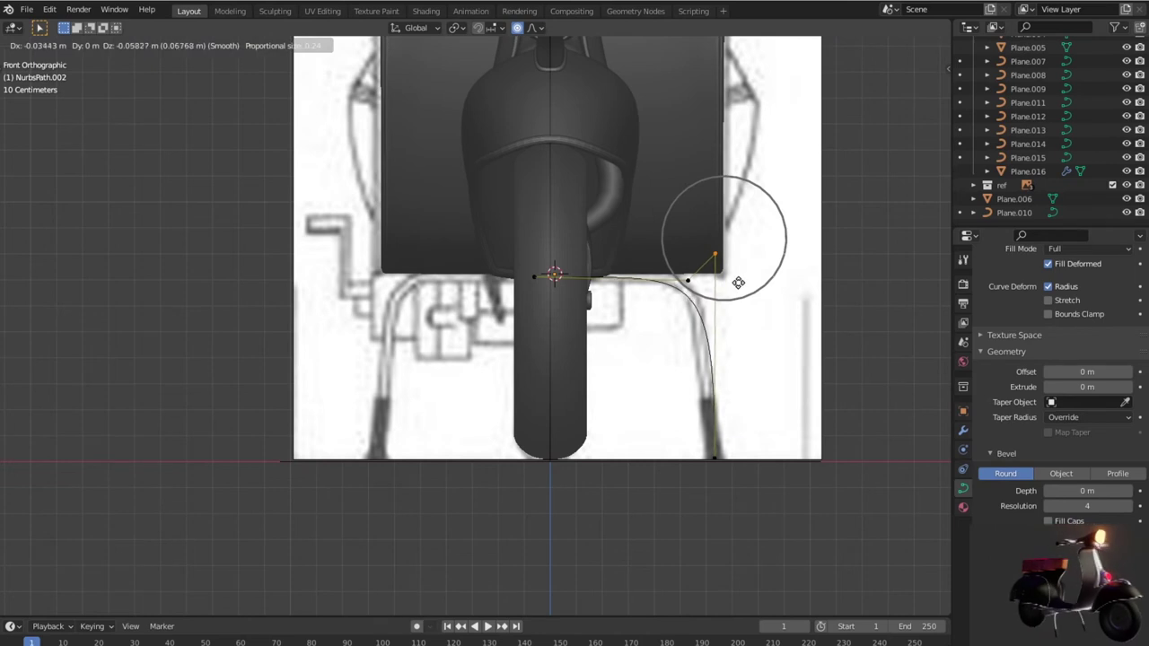
pyautogui.click(739, 277)
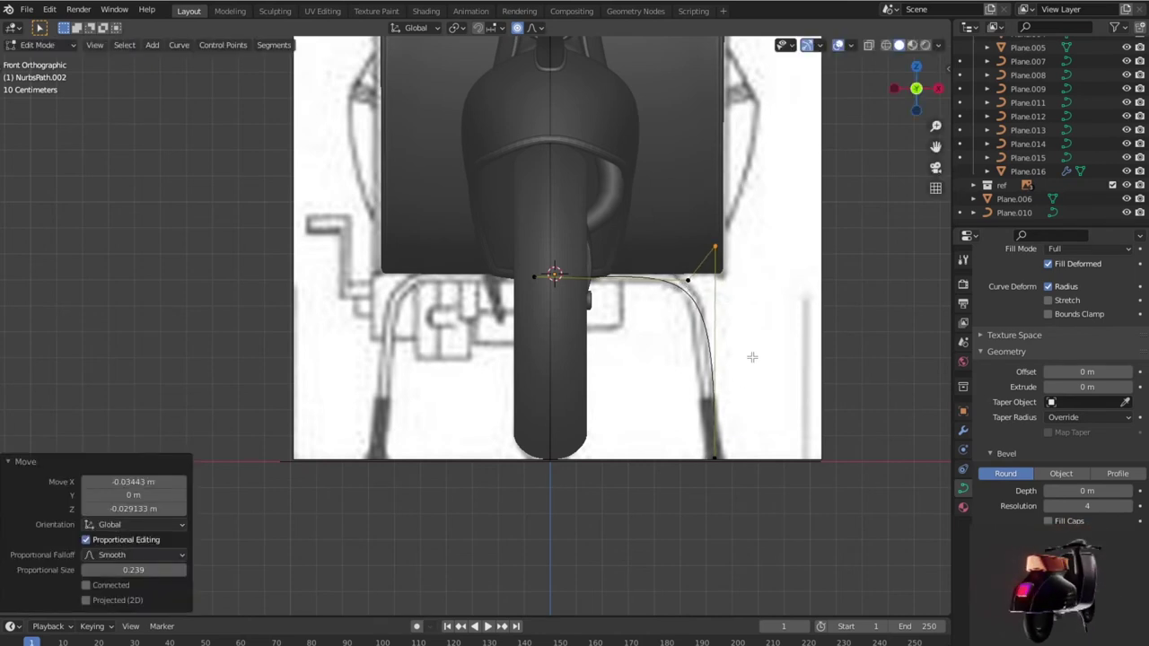
pyautogui.press('r')
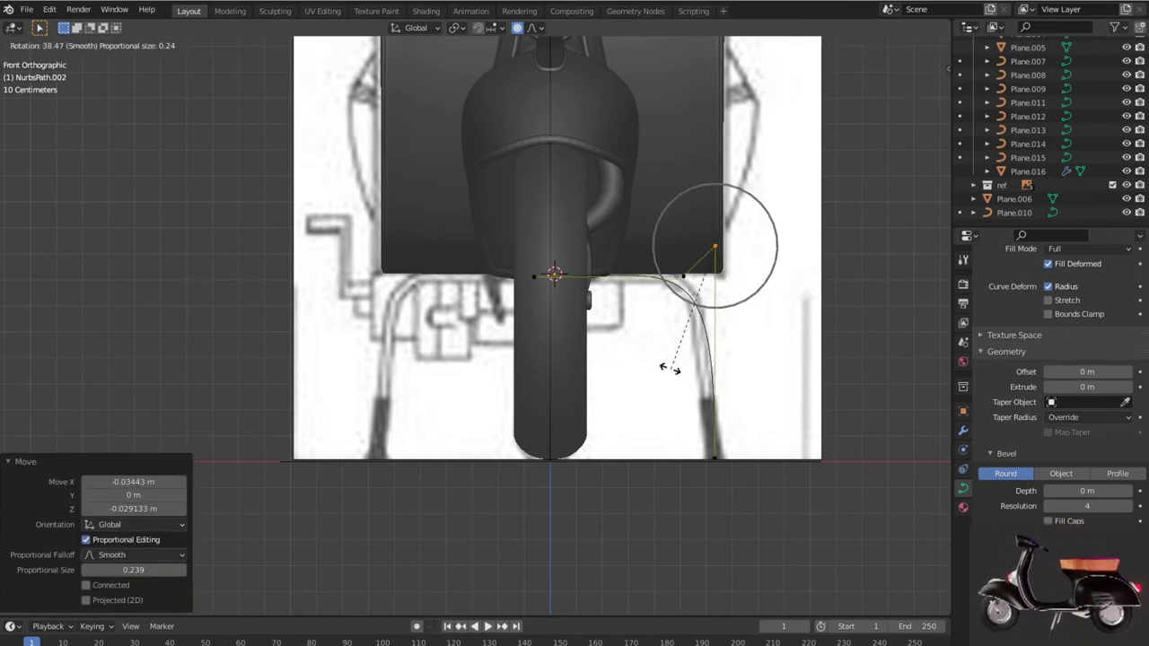
pyautogui.click(666, 359)
# Step: Move the curve's left control point with proportional falloff
pyautogui.scroll(-1, 758, 366)
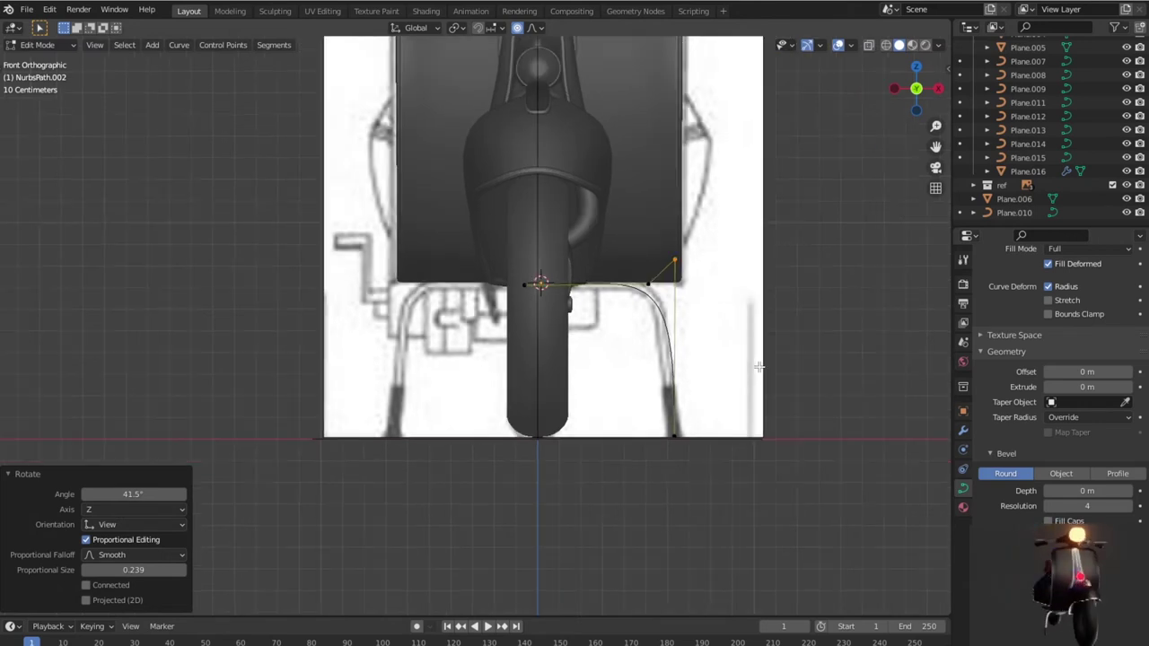
pyautogui.scroll(2, 545, 300)
pyautogui.moveTo(527, 237); pyautogui.dragTo(585, 311)
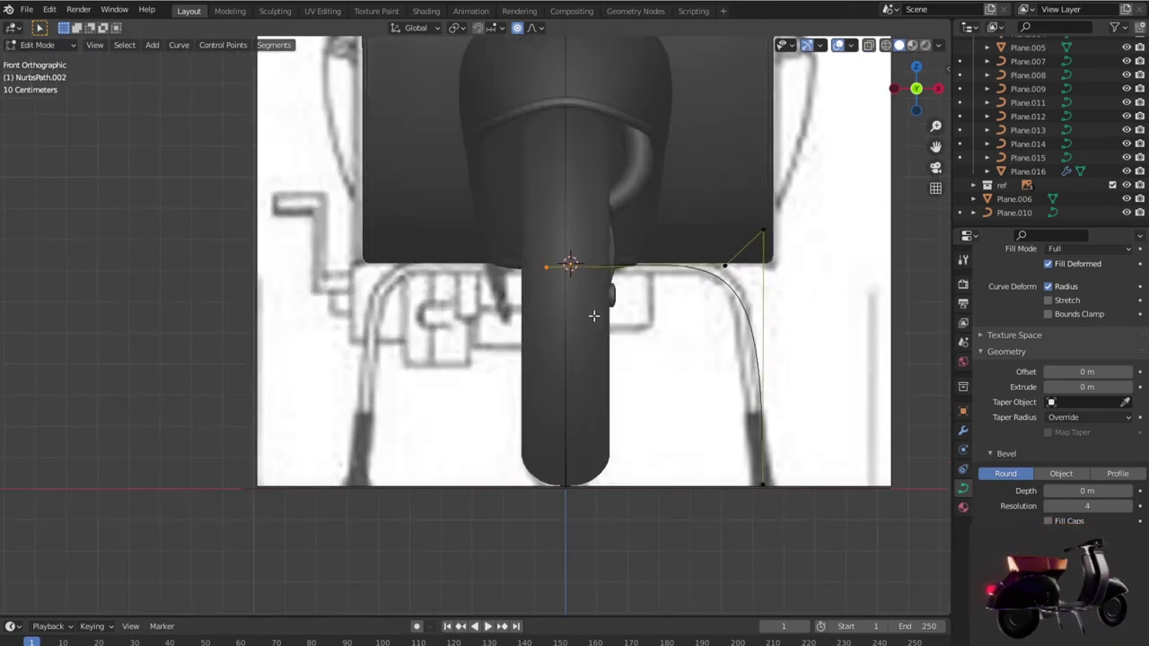
pyautogui.press('g')
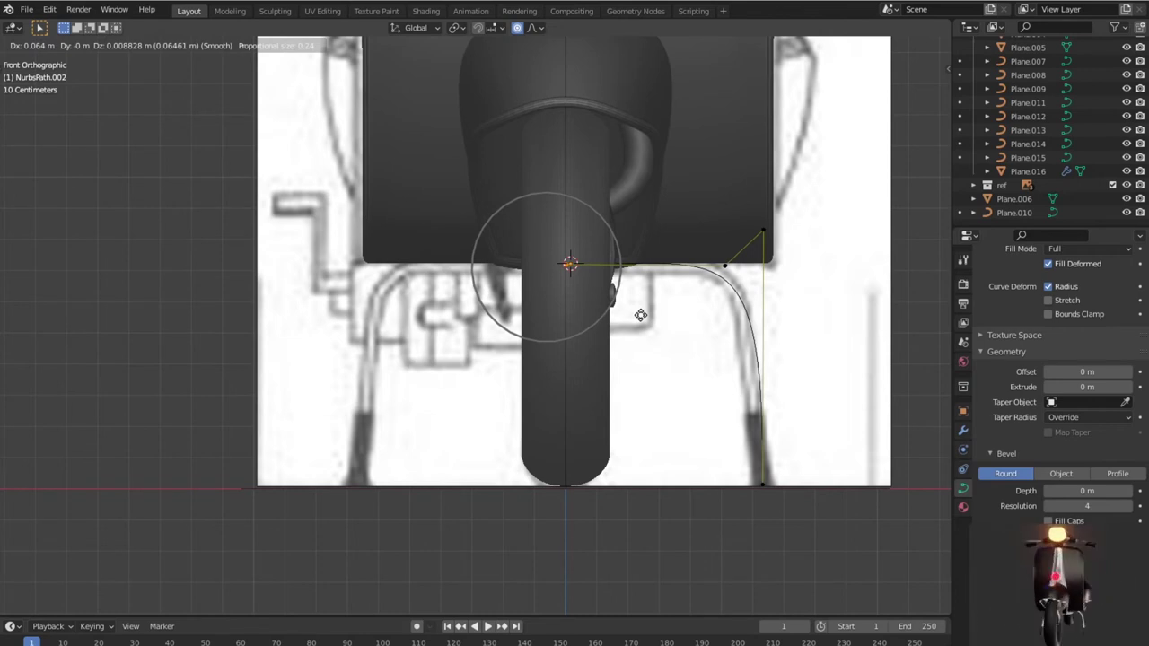
pyautogui.click(640, 315)
pyautogui.scroll(-1, 652, 324)
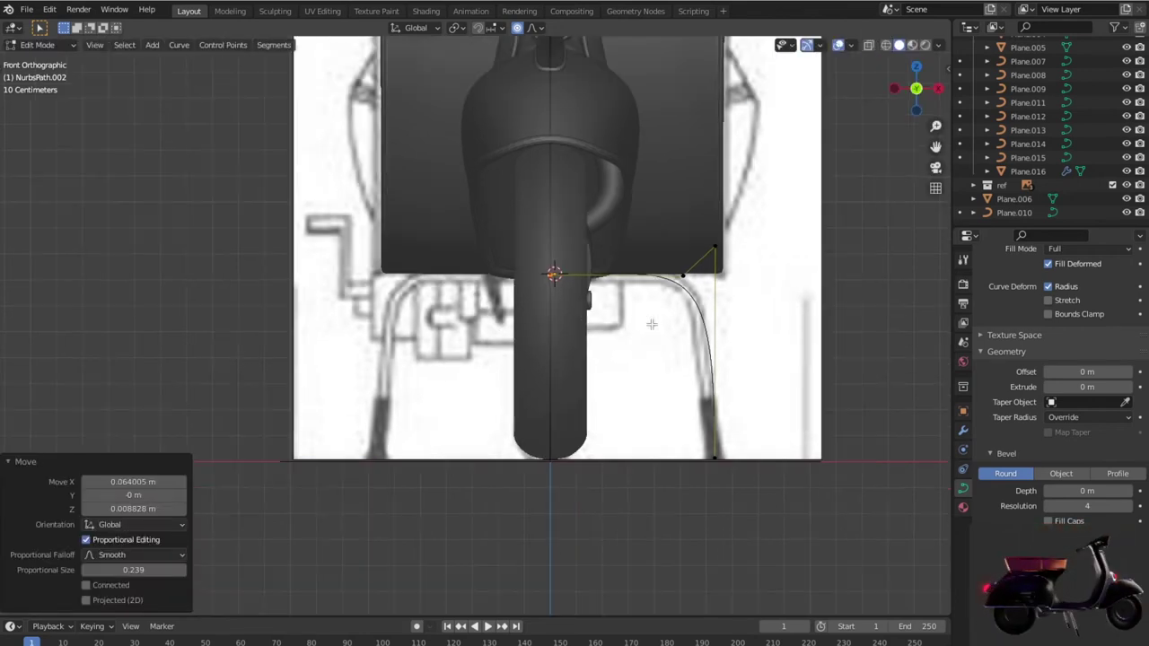
pyautogui.press('Tab')
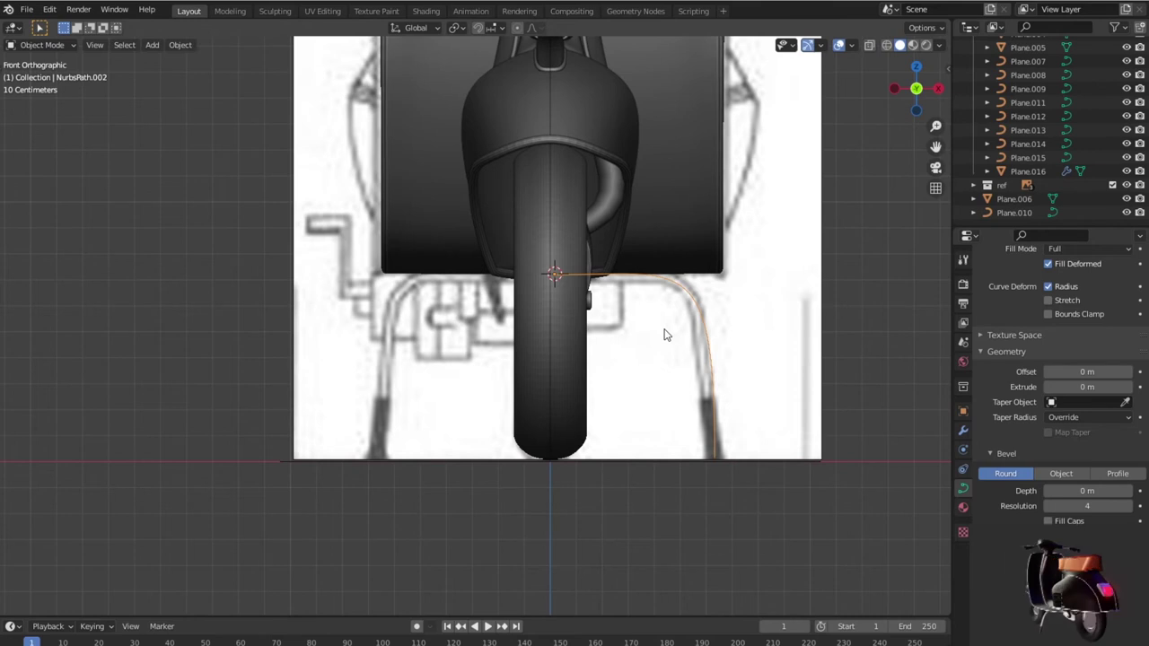
# Step: Nudge the upper handle point into place along the reference stand
pyautogui.press('Tab')
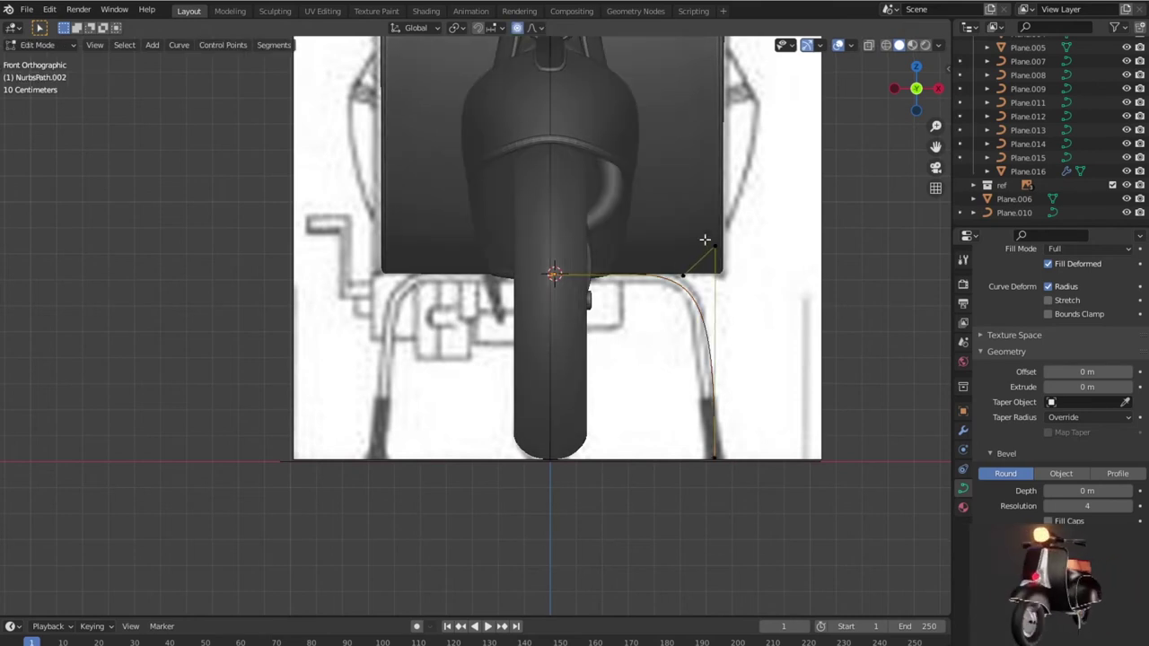
pyautogui.press('g')
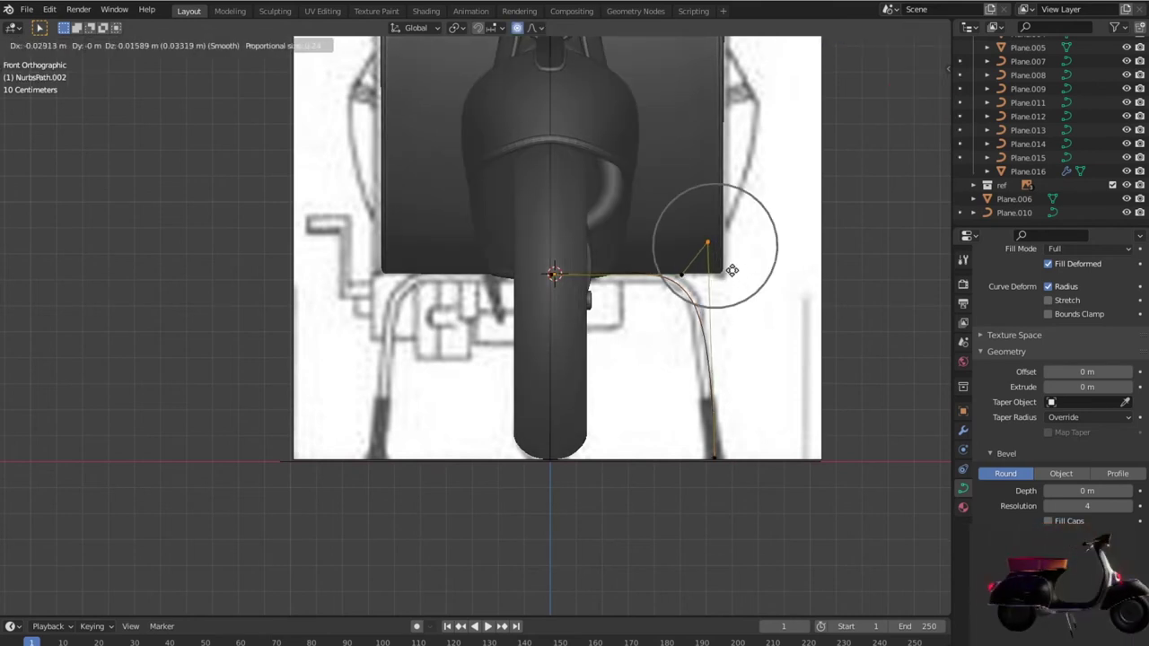
pyautogui.click(726, 269)
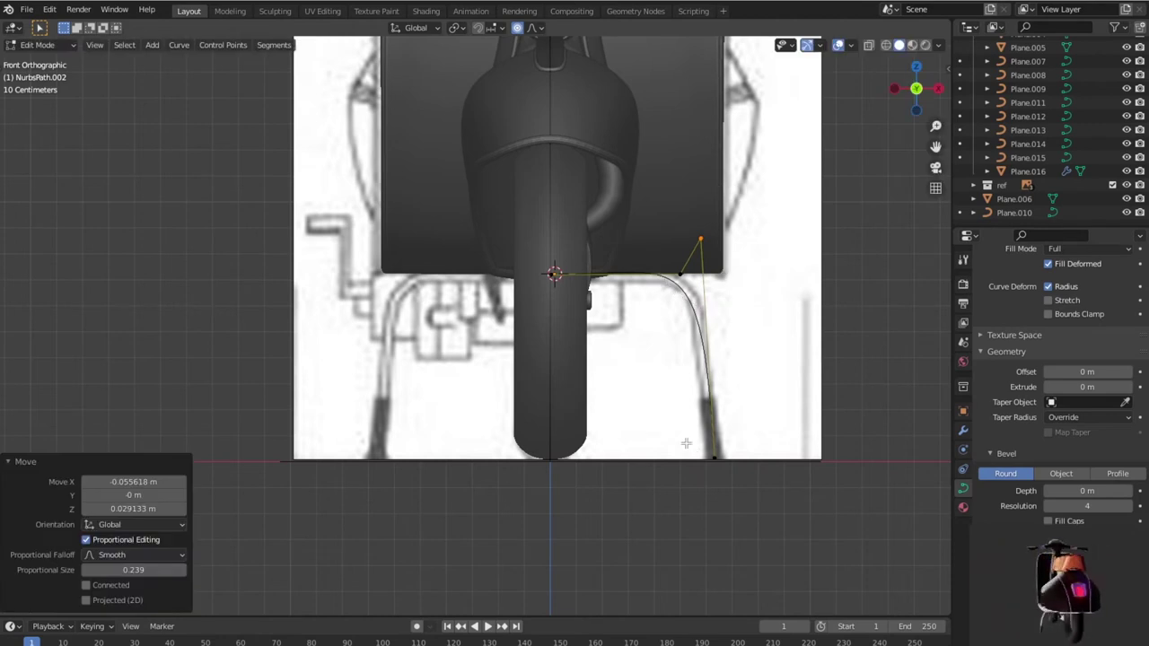
pyautogui.click(749, 472)
pyautogui.press('g')
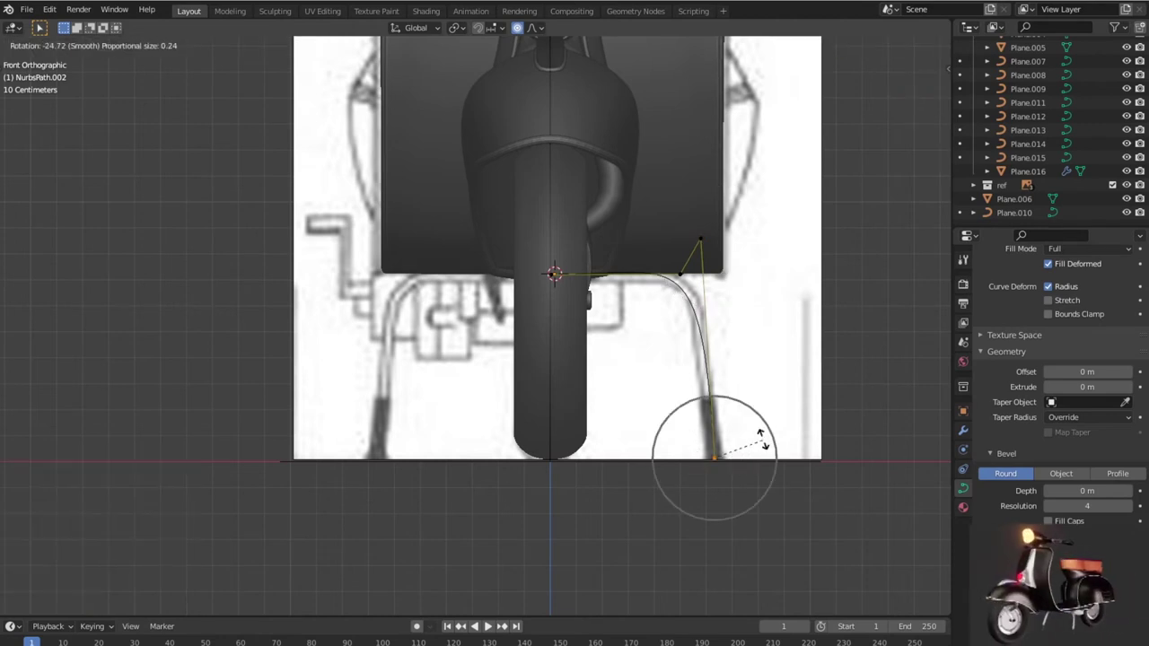
pyautogui.press('Escape')
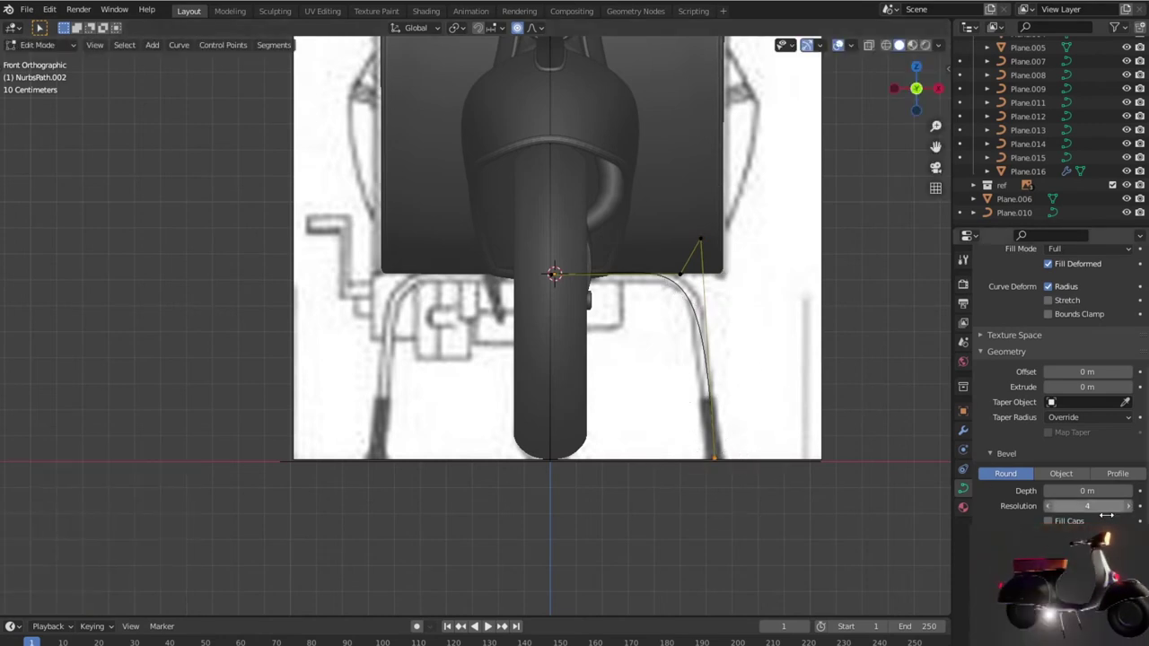
# Step: Set NurbsPath.002's bevel depth to 0.03 m to make a round tube
pyautogui.moveTo(1099, 490); pyautogui.dragTo(1131, 492)
pyautogui.click(1129, 491)
pyautogui.click(1129, 491)
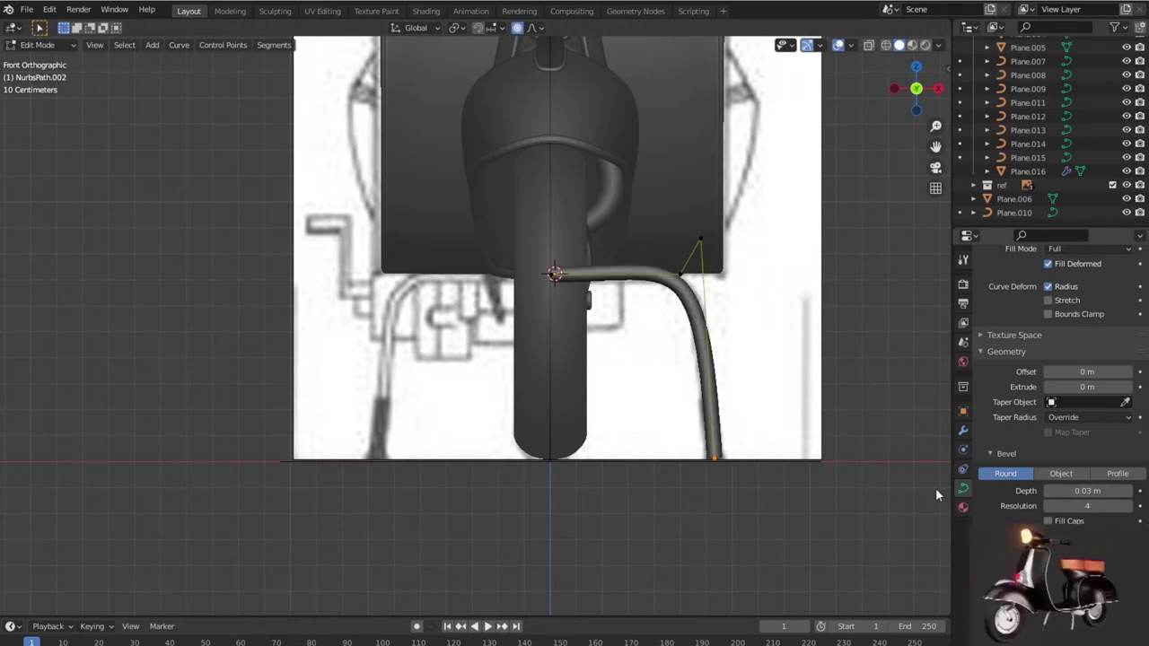
pyautogui.moveTo(815, 470)
pyautogui.mouseDown(button='middle')
pyautogui.moveTo(636, 477)
pyautogui.moveTo(781, 464)
pyautogui.mouseUp(button='middle')
pyautogui.scroll(-2, 783, 467)
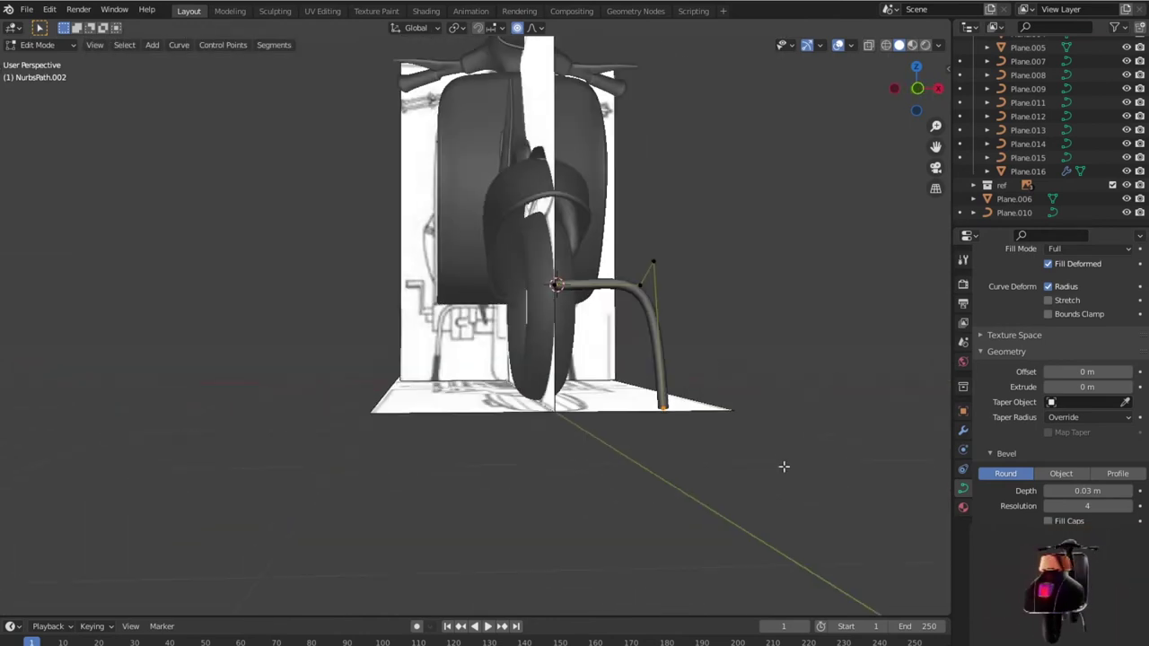
# Step: Try 0.02 m depth, revert to 0.03 m, then leave Edit Mode and show wireframe
pyautogui.press('KP_1')
pyautogui.scroll(3, 787, 464)
pyautogui.scroll(3, 787, 465)
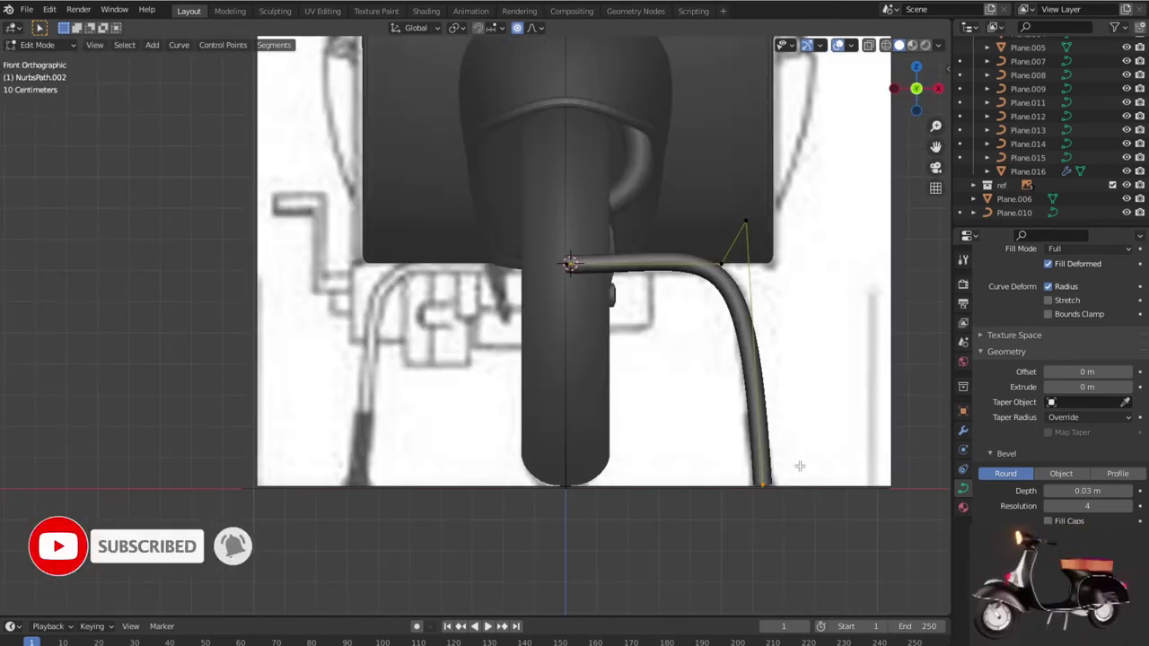
pyautogui.click(1049, 490)
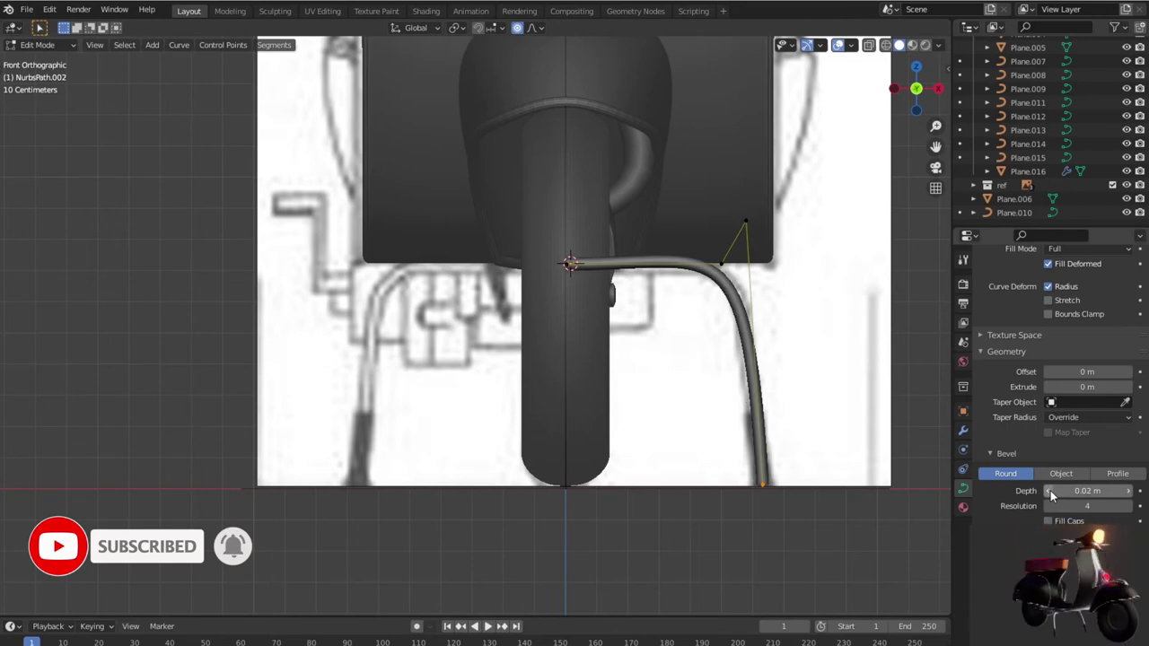
pyautogui.hotkey('ctrl', 'z')
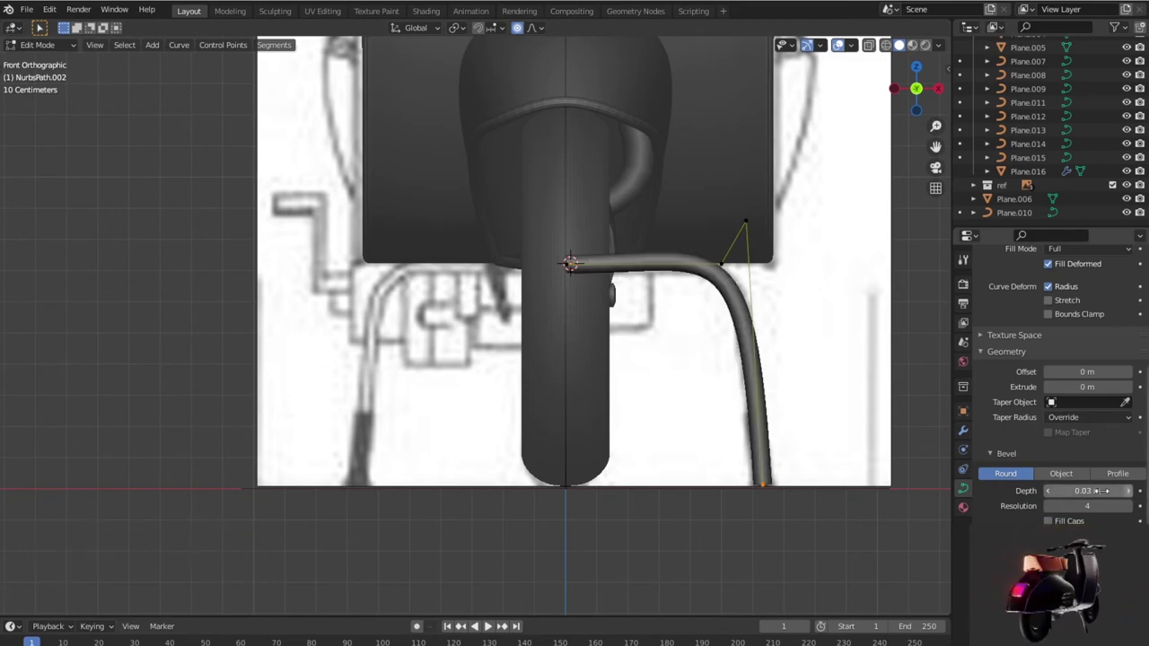
pyautogui.press('Tab')
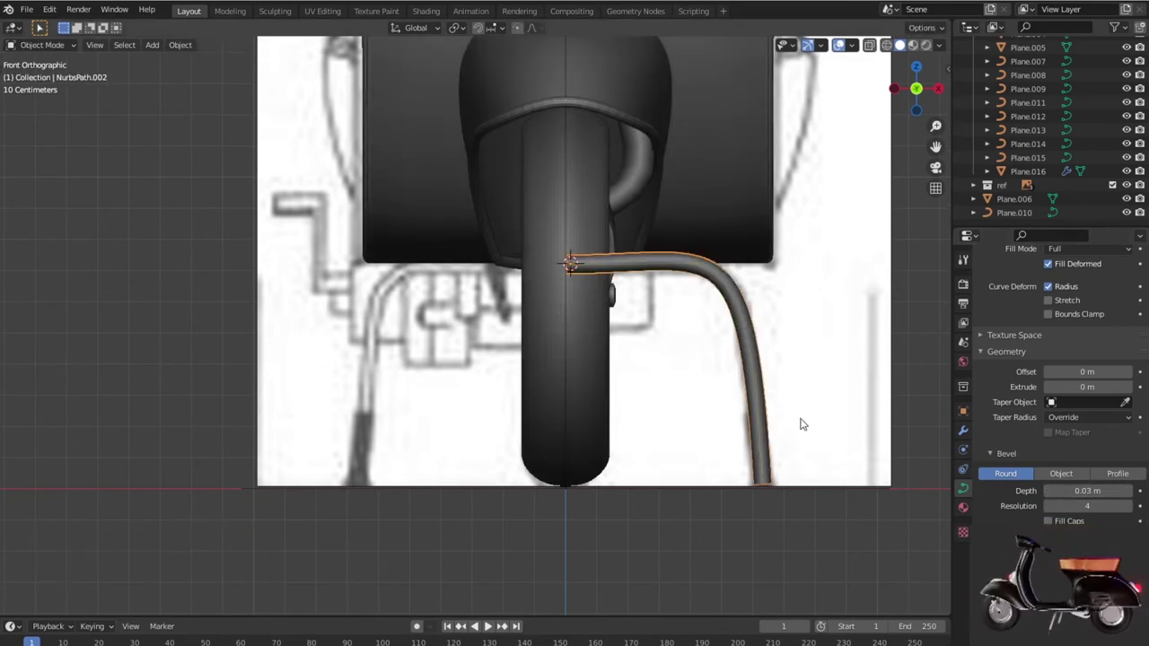
pyautogui.hotkey('shift', 'z')
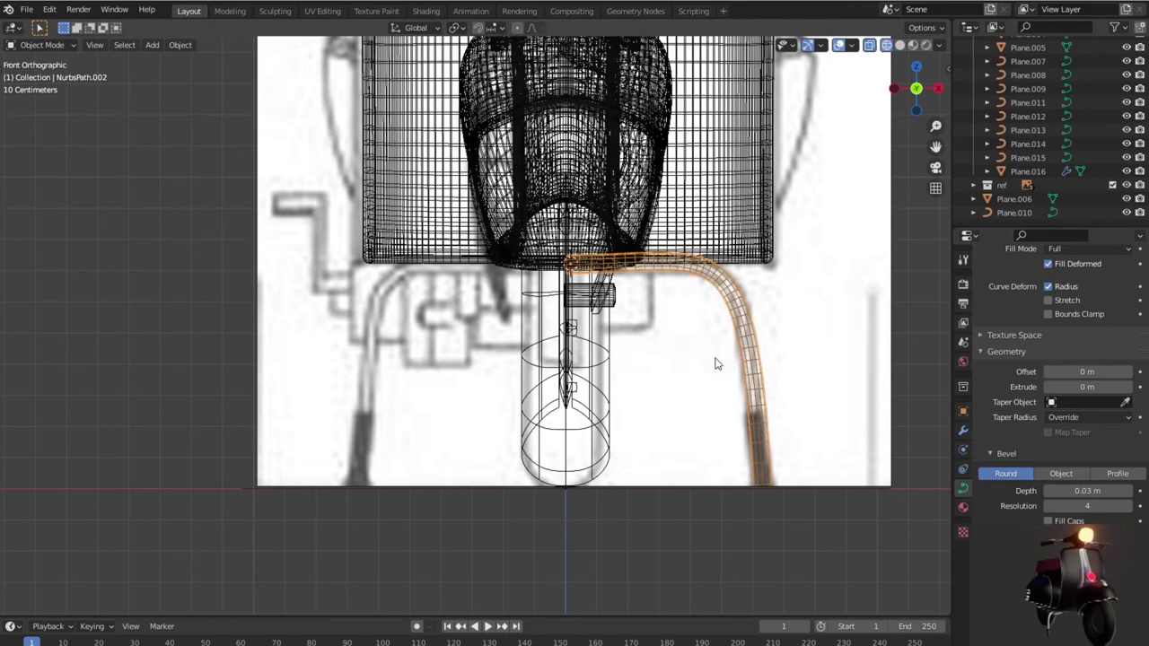
# Step: Convert the bent tube curve NurbsPath.002 into a mesh
pyautogui.scroll(-1, 715, 363)
pyautogui.scroll(-1, 715, 364)
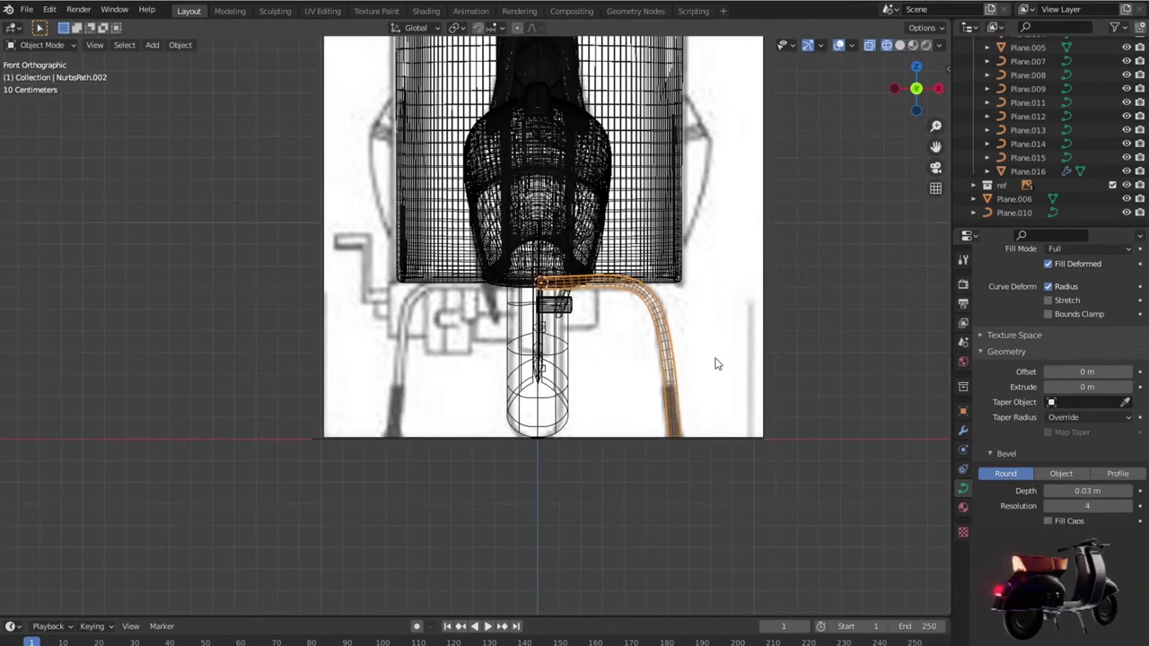
pyautogui.press('Tab')
pyautogui.rightClick(664, 329)
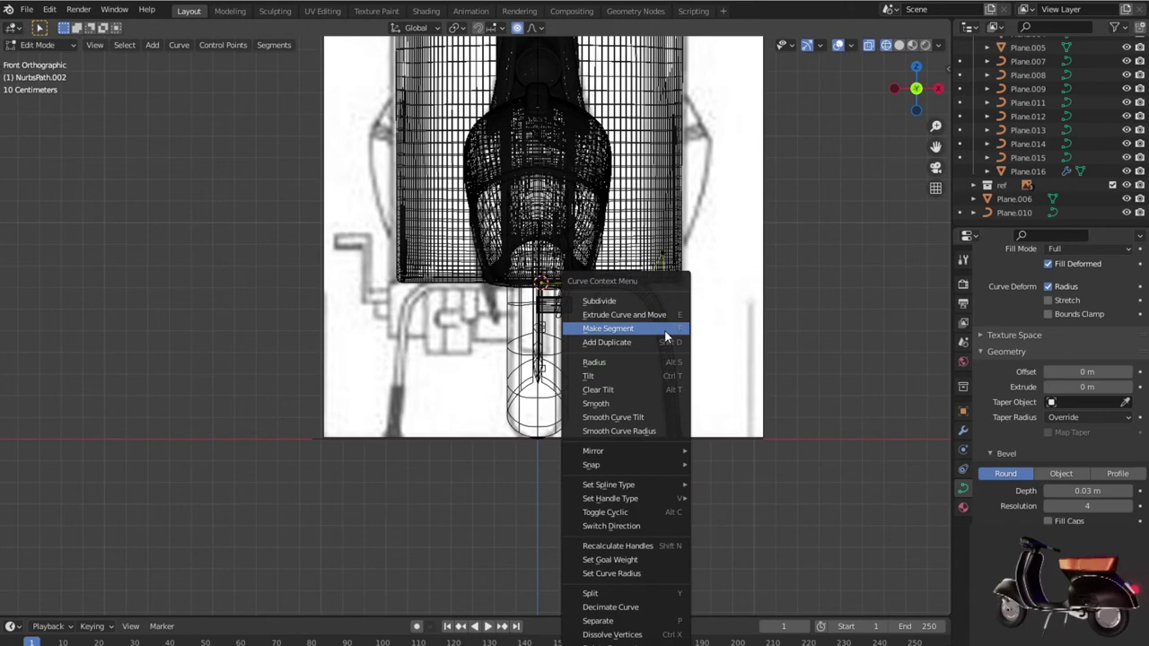
pyautogui.press('Tab')
pyautogui.rightClick(642, 351)
pyautogui.moveTo(593, 351)
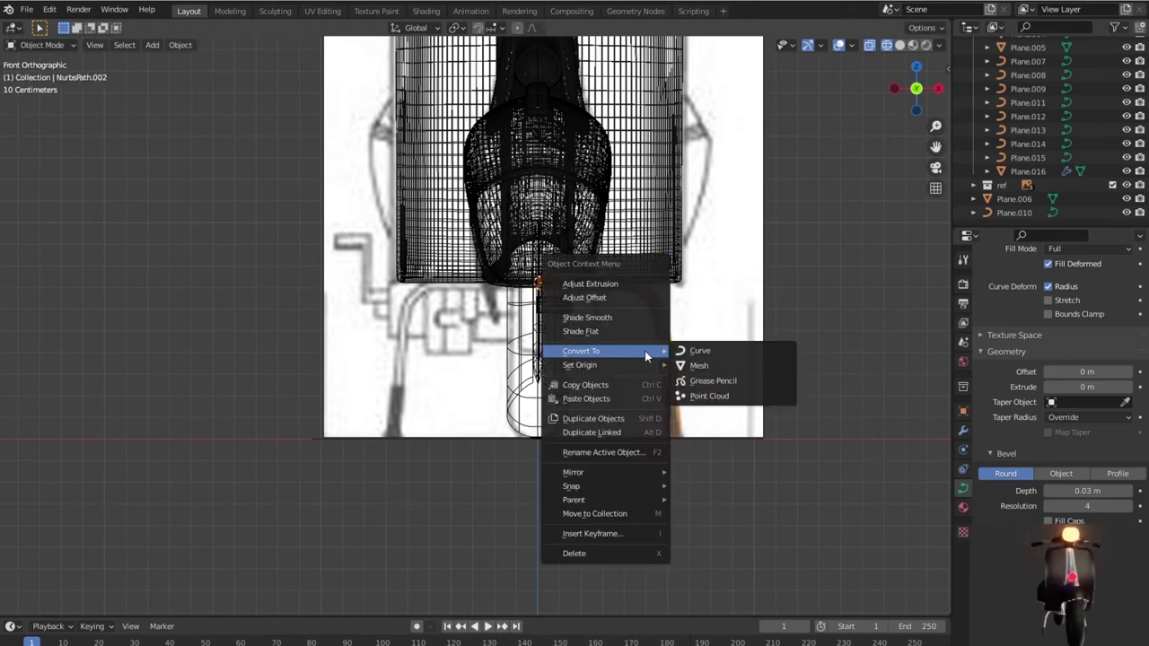
pyautogui.click(694, 366)
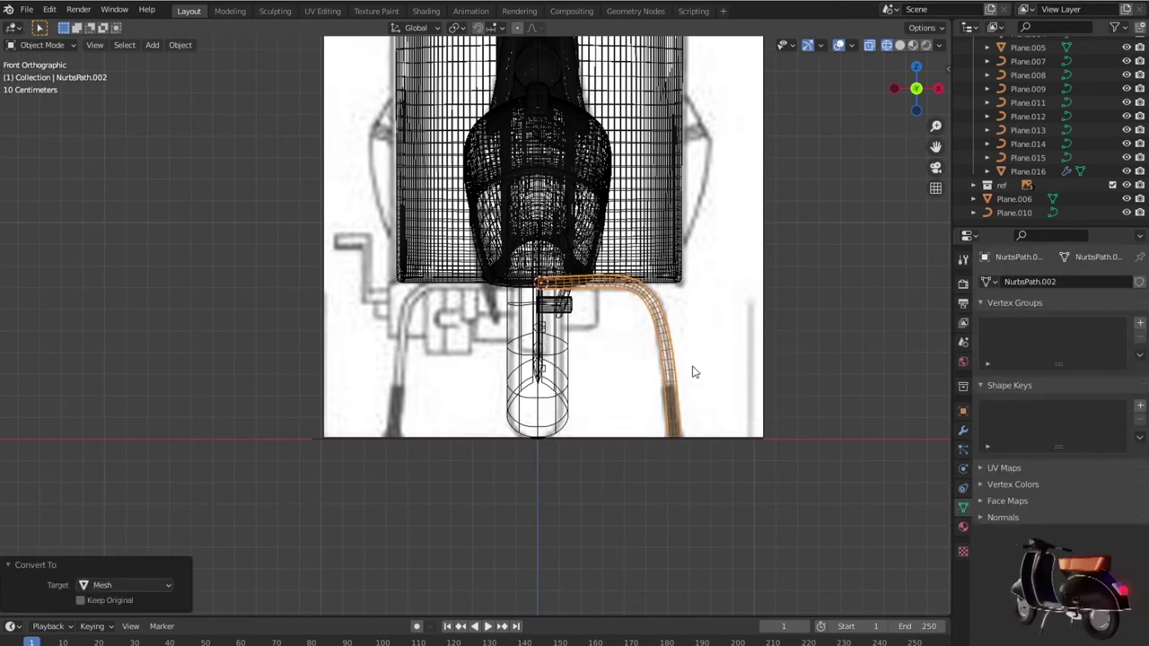
# Step: Select the vertices at the tube's bottom end and scale them to narrow it
pyautogui.press('Tab')
pyautogui.scroll(1, 740, 355)
pyautogui.scroll(1, 691, 364)
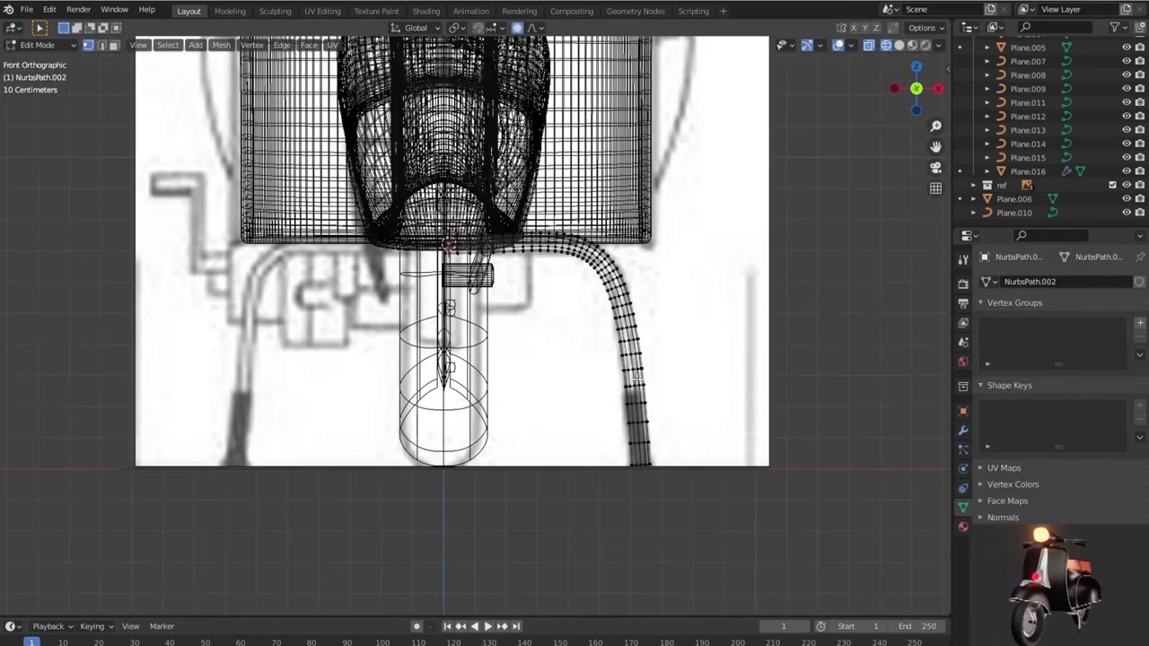
pyautogui.scroll(2, 637, 377)
pyautogui.keyDown('shift'); pyautogui.moveTo(729, 413); pyautogui.dragTo(632, 358, button='middle'); pyautogui.keyUp('shift')
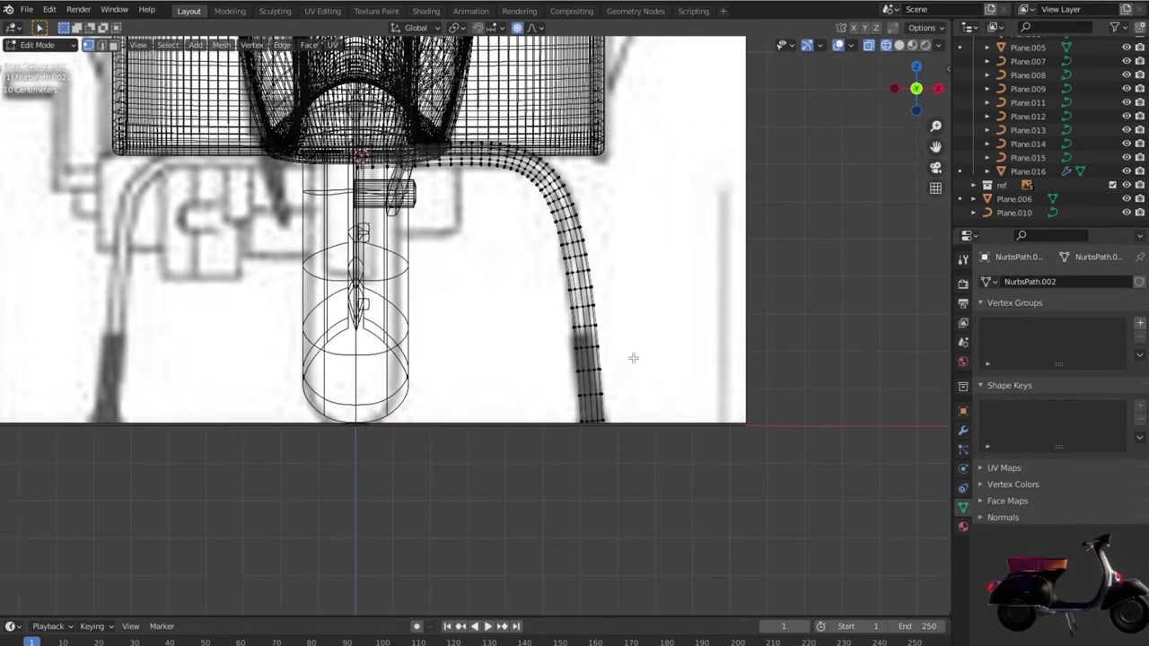
pyautogui.scroll(1, 632, 358)
pyautogui.scroll(1, 633, 358)
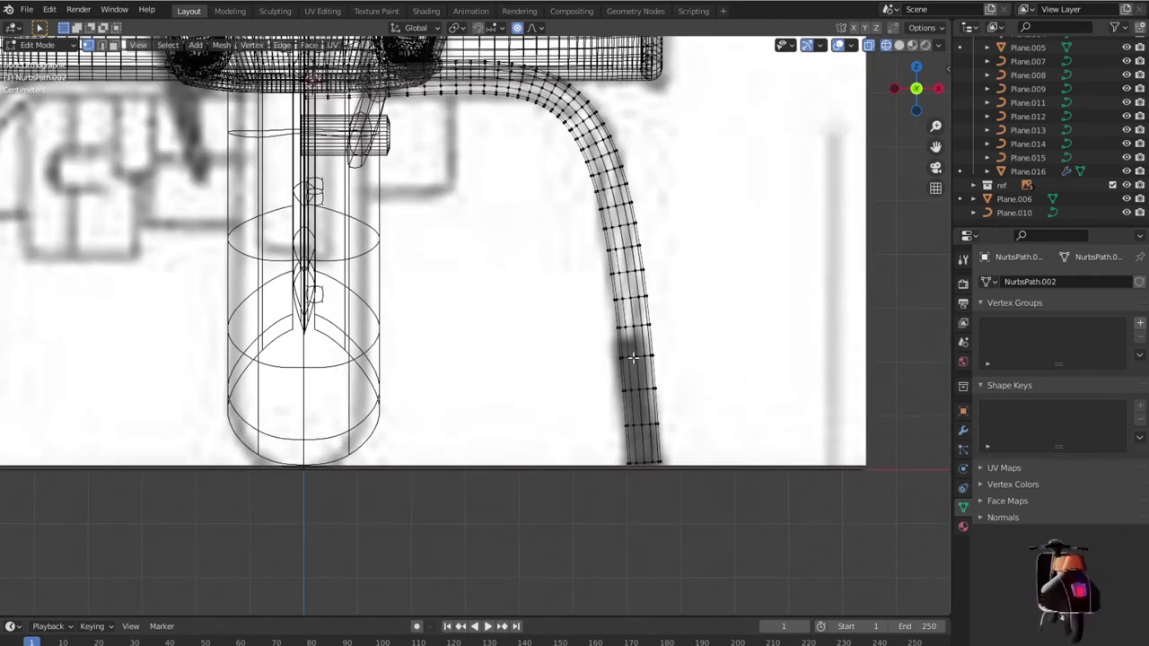
pyautogui.moveTo(738, 460); pyautogui.dragTo(763, 489)
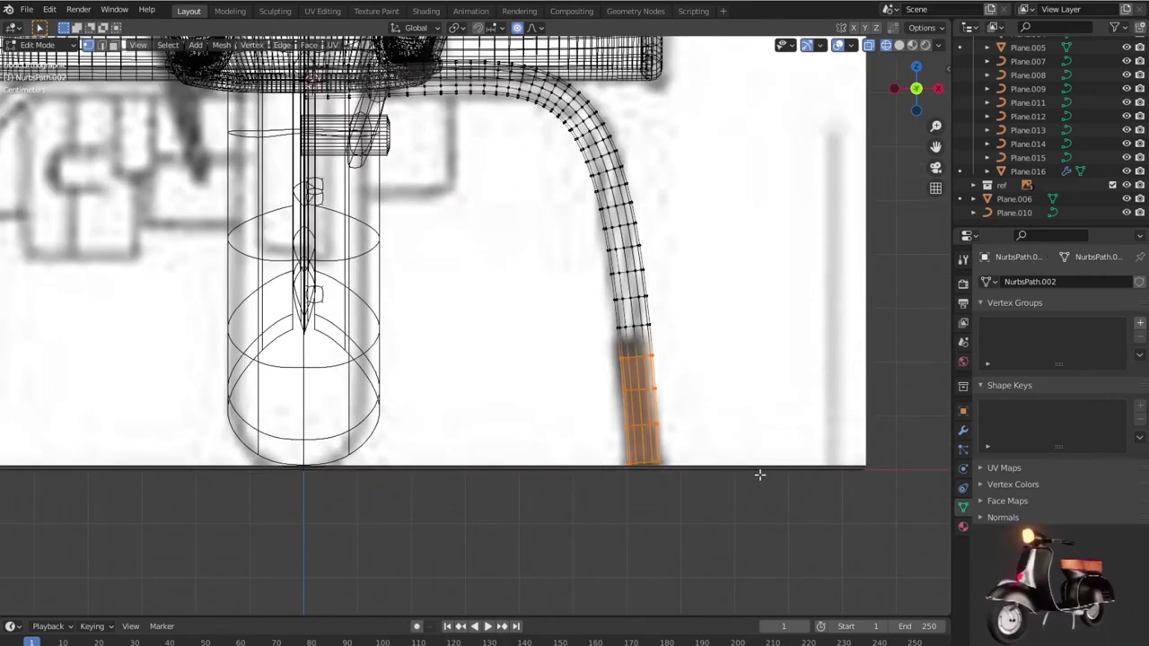
pyautogui.press('s')
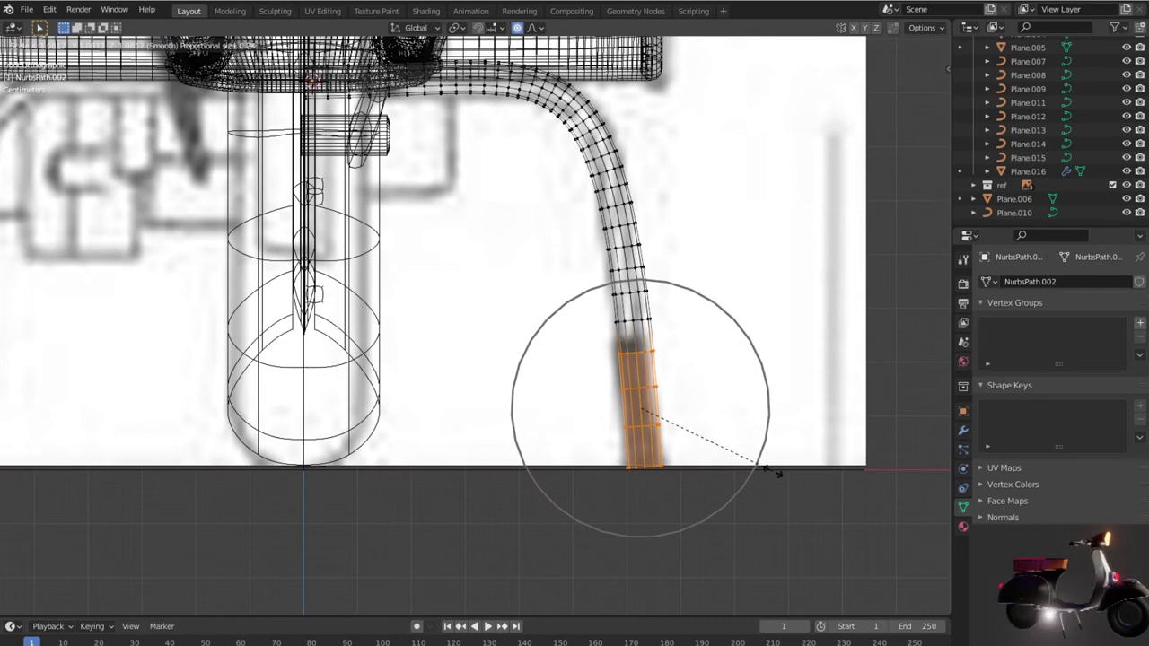
pyautogui.click(772, 471)
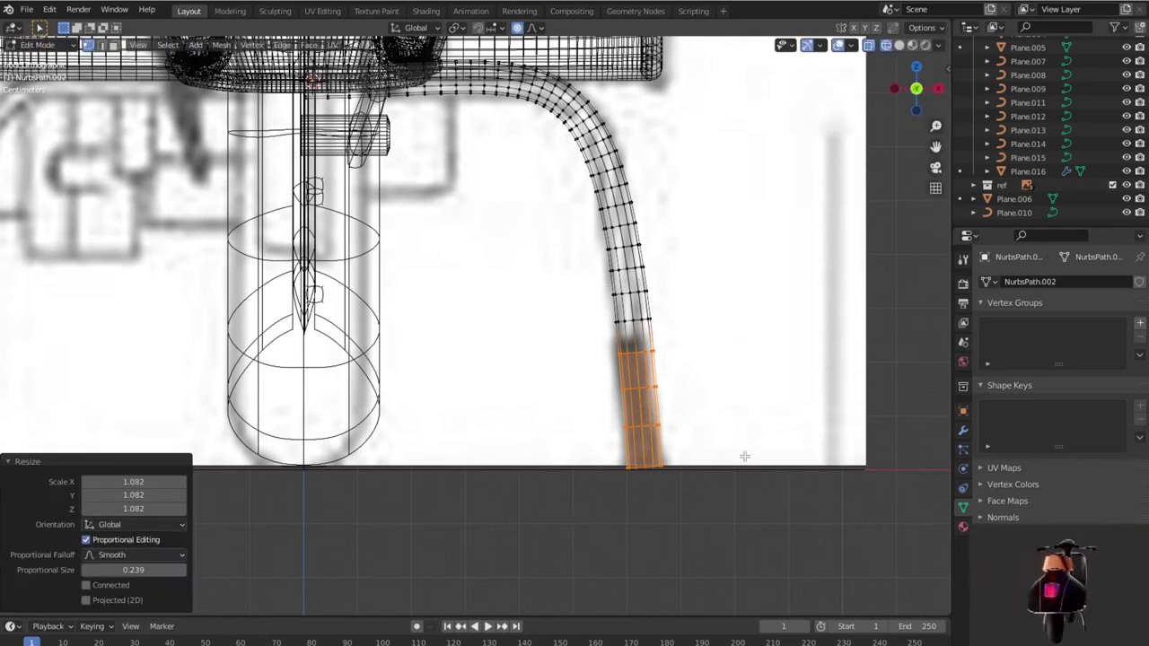
pyautogui.press('s')
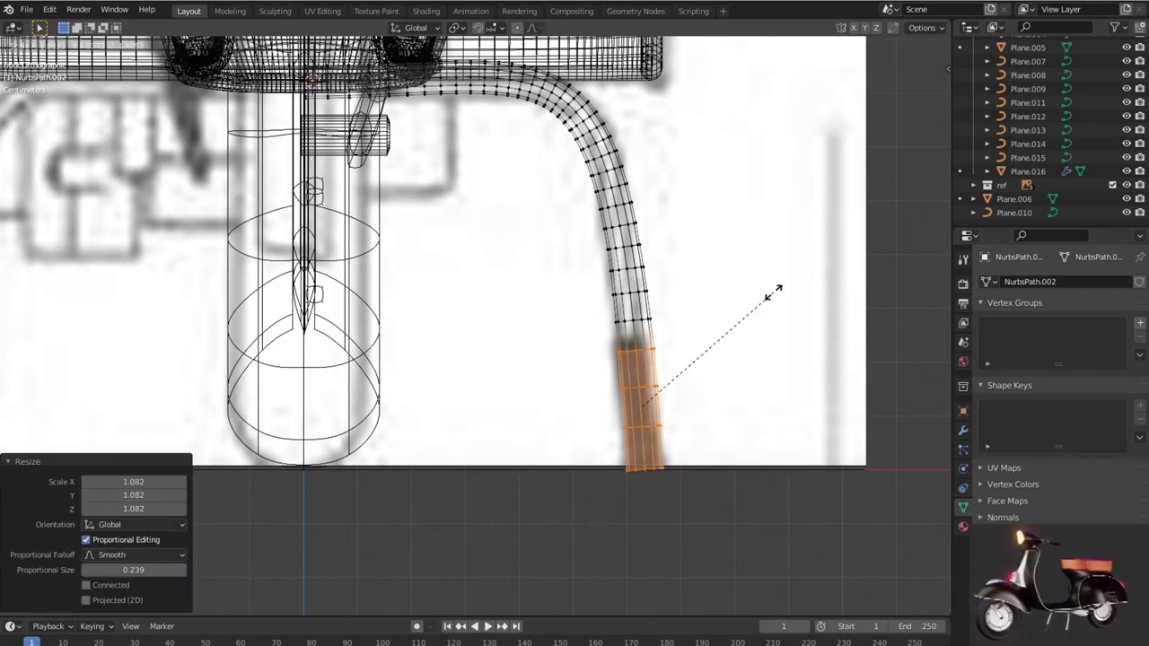
pyautogui.click(770, 294)
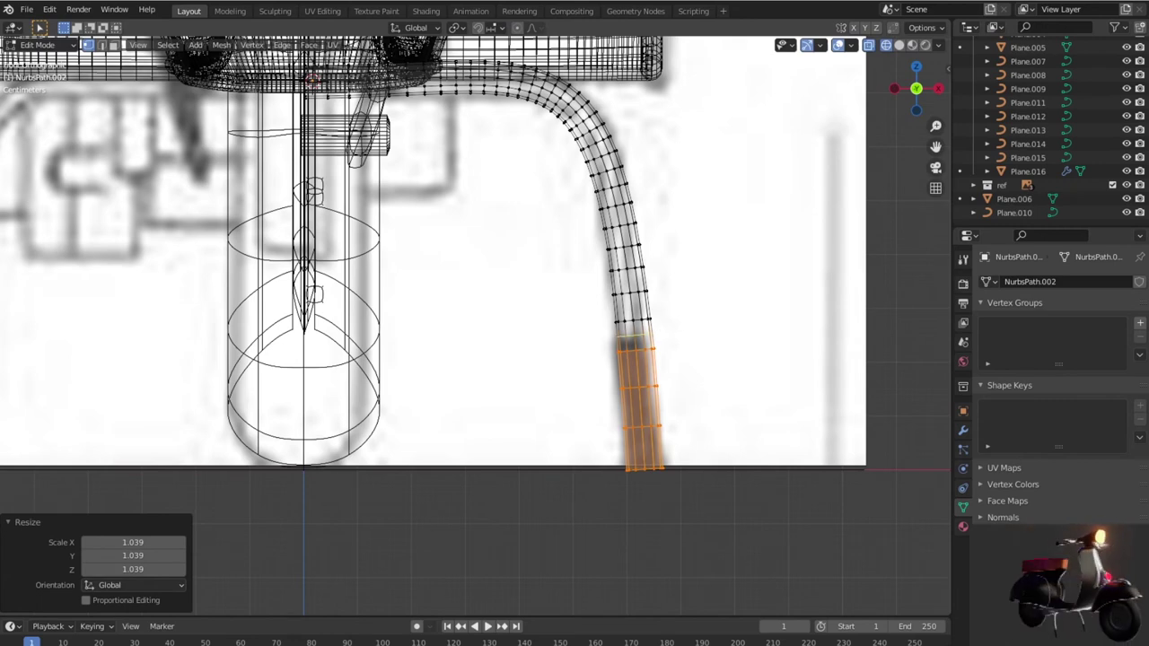
# Step: Add an edge loop near the tube's bottom, then exit to object mode in top view
pyautogui.click(660, 331)
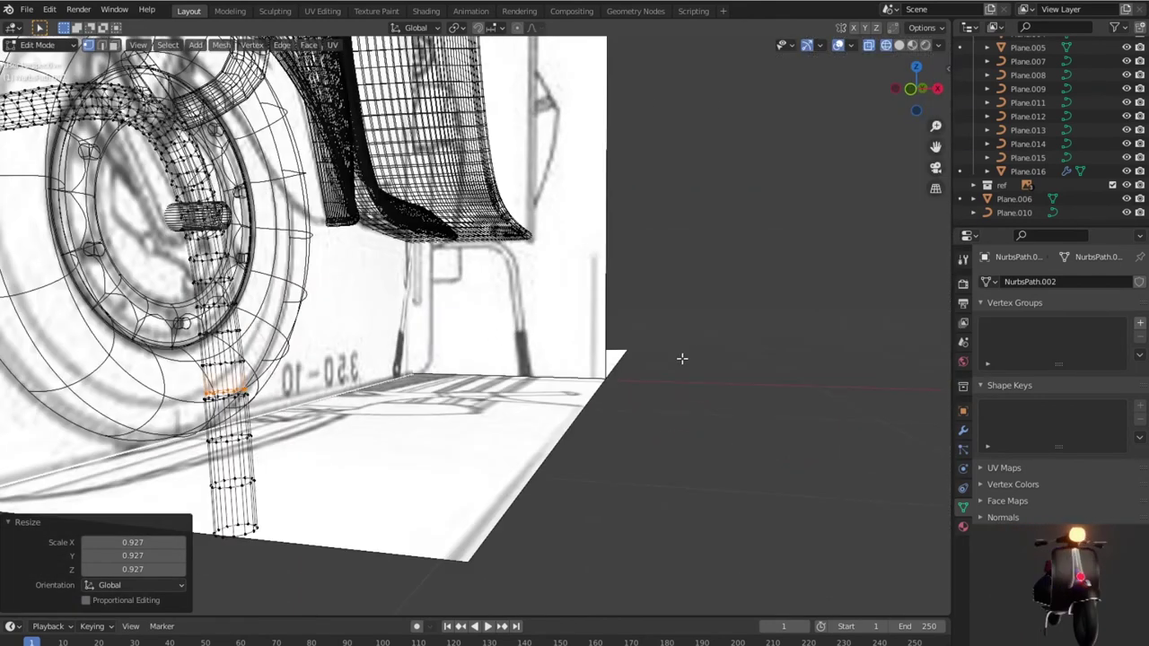
pyautogui.press('KP_1')
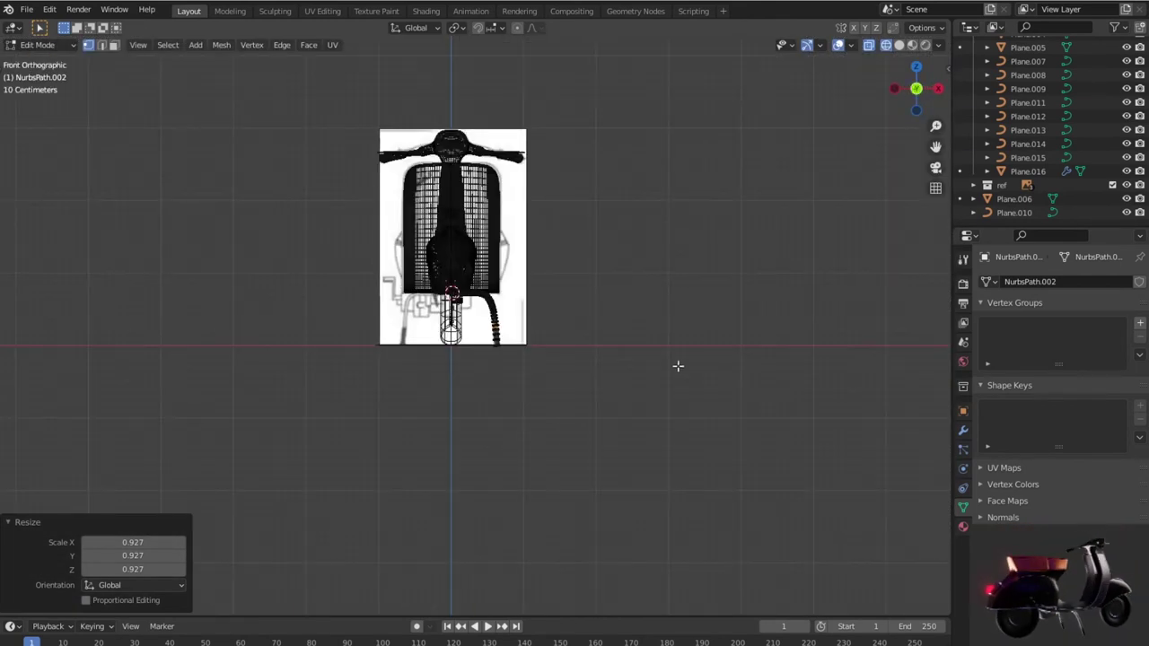
pyautogui.press('KP_Decimal')
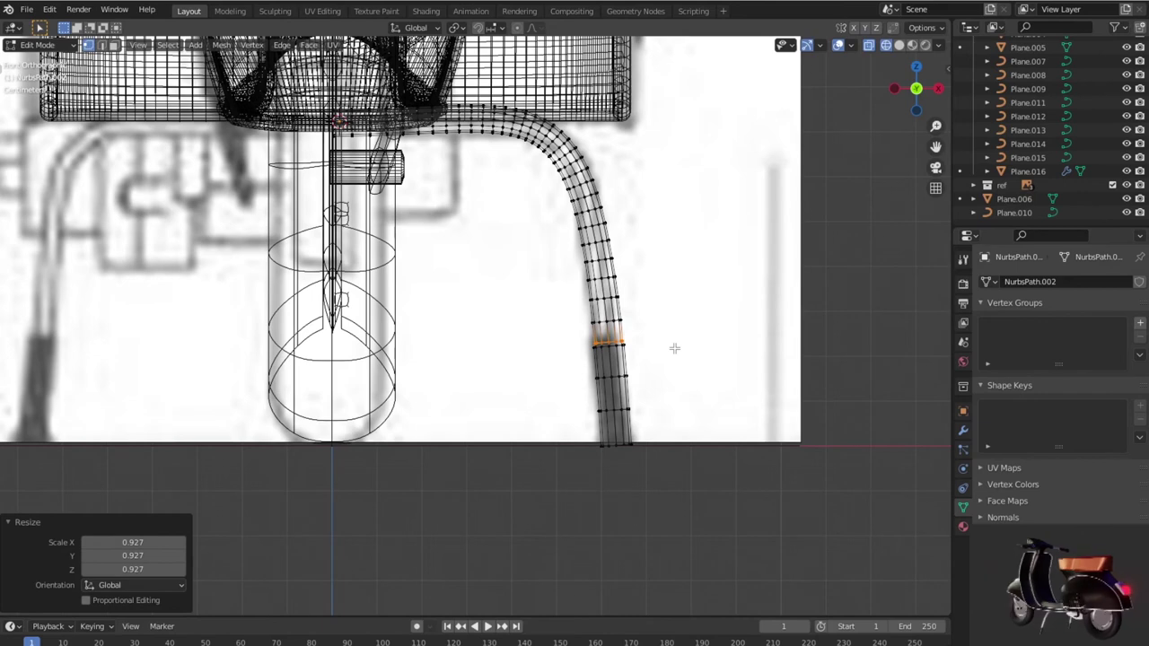
pyautogui.scroll(-3, 674, 348)
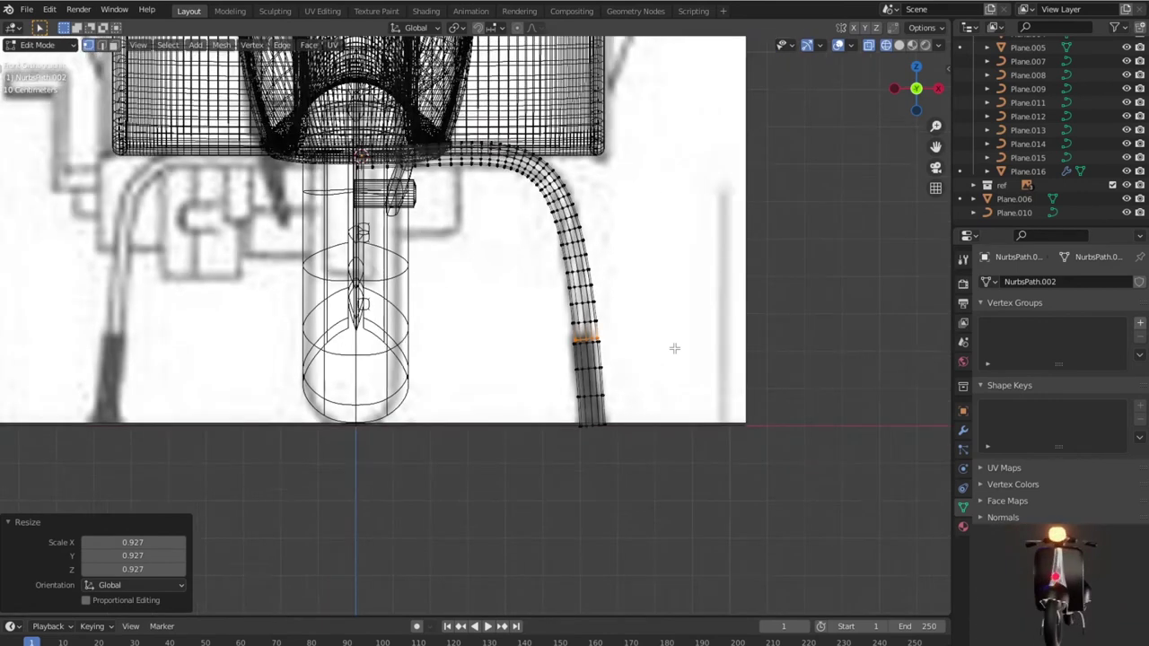
pyautogui.press('Tab')
pyautogui.scroll(-1, 673, 347)
pyautogui.scroll(-3, 673, 347)
pyautogui.press('KP_7')
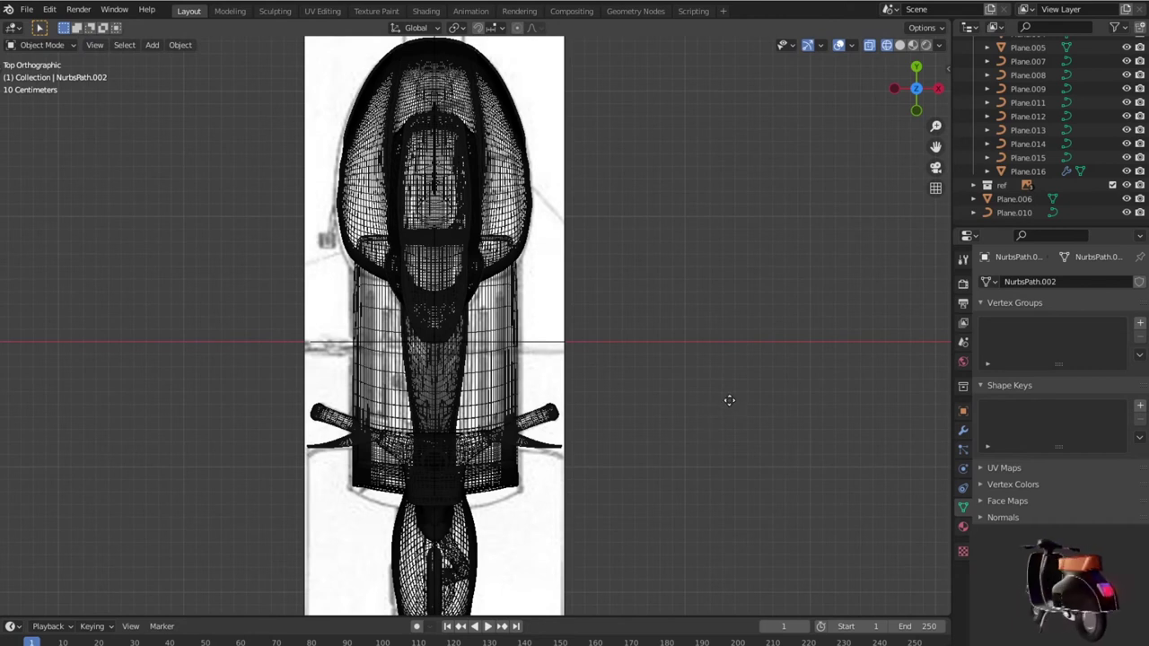
# Step: Move the tube along Y to sit under the floorboard between the wheels
pyautogui.press('g')
pyautogui.press('y')
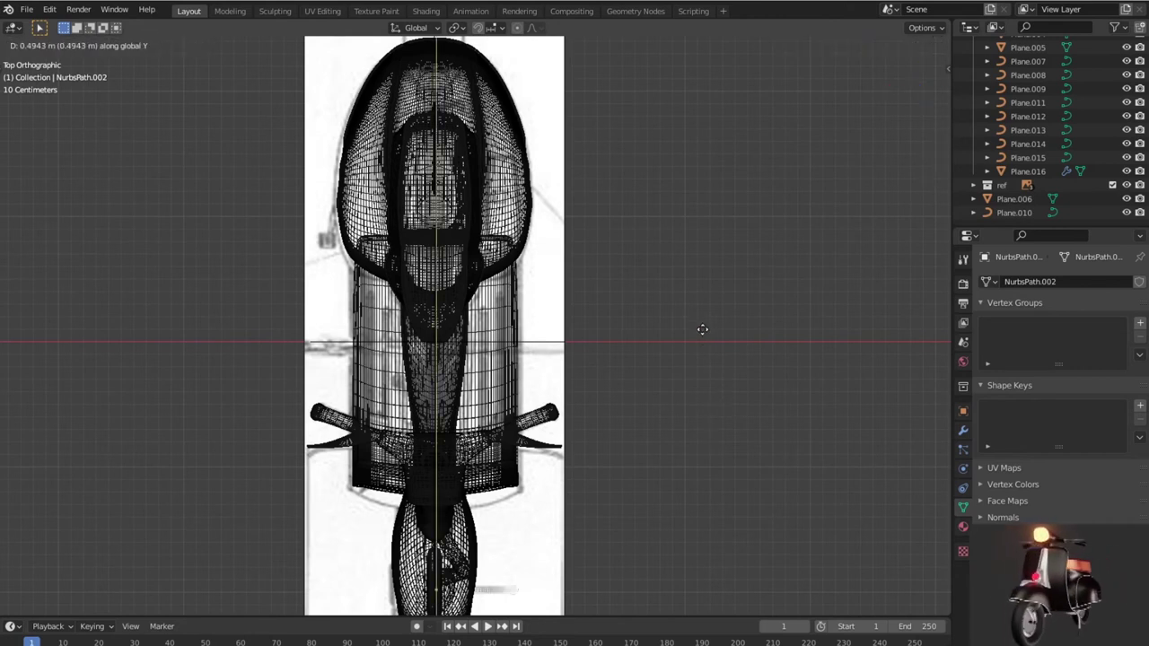
pyautogui.click(673, 96)
pyautogui.moveTo(717, 318); pyautogui.dragTo(569, 309, button='middle')
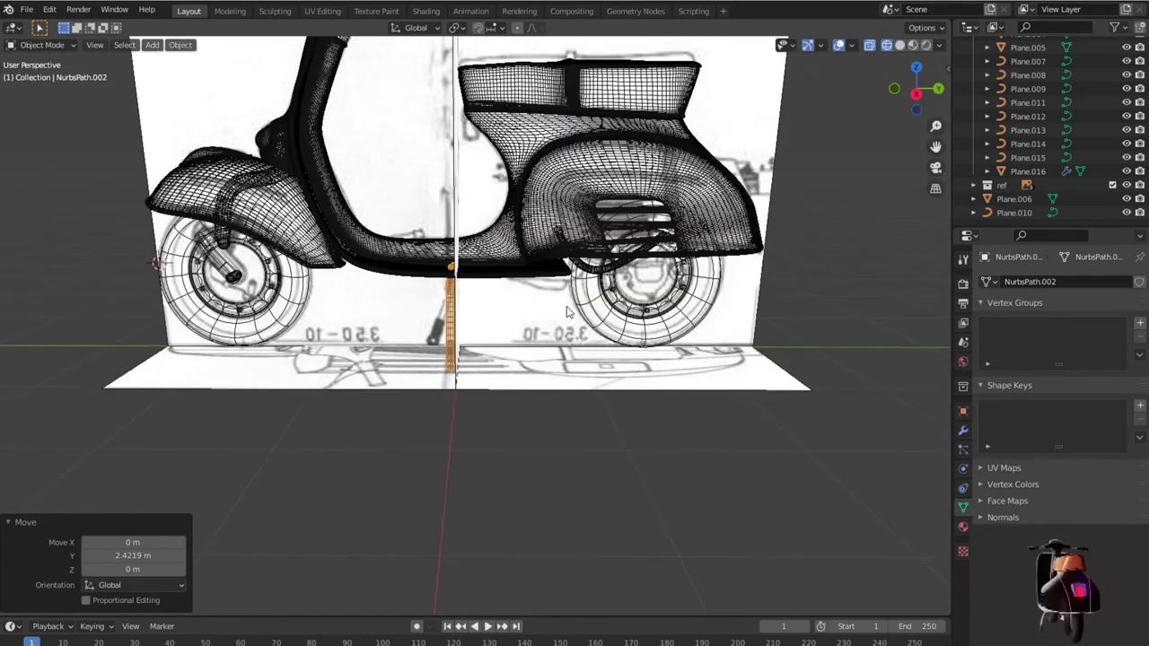
pyautogui.press('KP_3')
pyautogui.scroll(1, 569, 309)
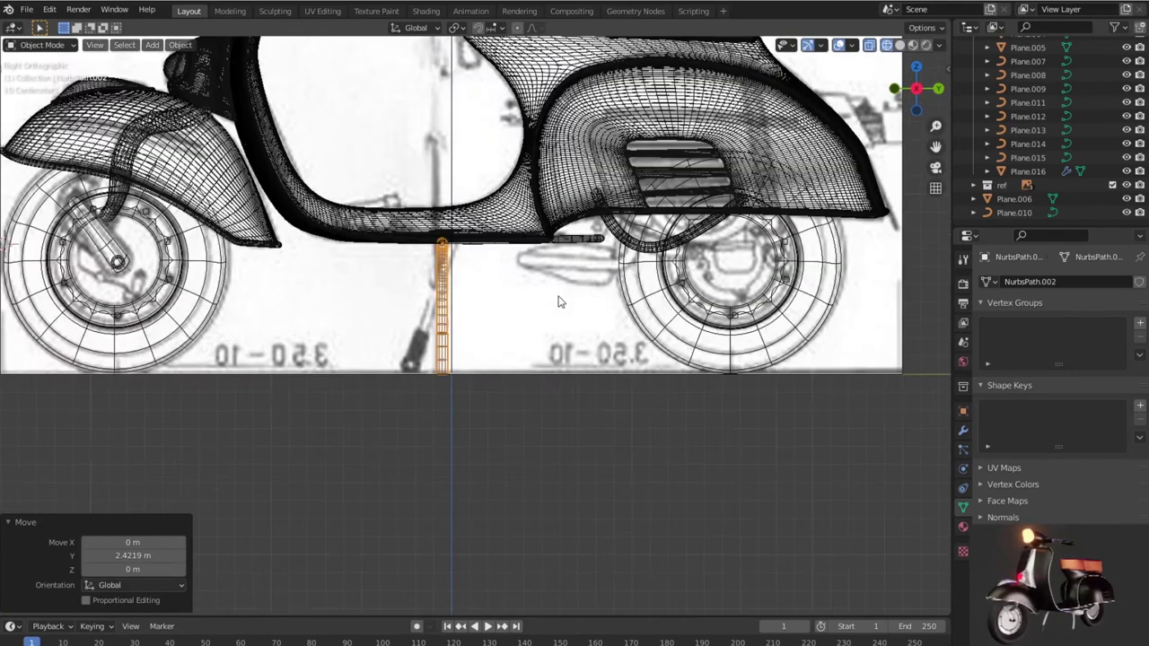
pyautogui.scroll(2, 571, 323)
# Step: Tilt the tube to match the slanted stand, adding a final 2.99° rotation, and readjust it along Y
pyautogui.press('r')
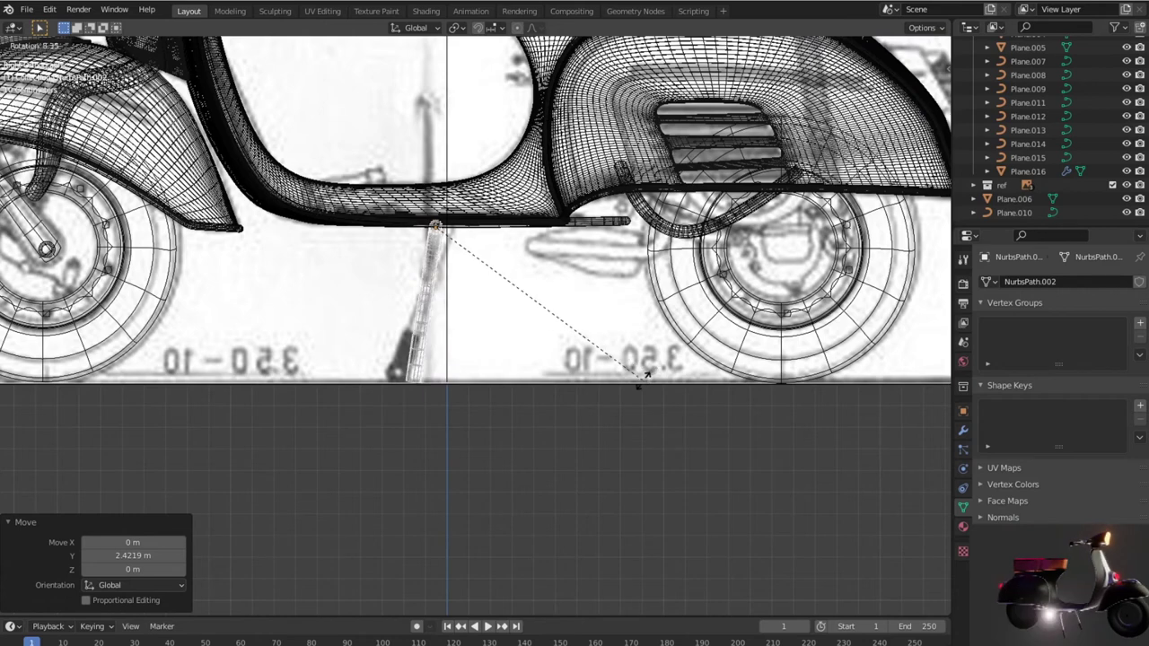
pyautogui.click(616, 390)
pyautogui.press('r')
pyautogui.click(601, 392)
pyautogui.press('g')
pyautogui.press('y')
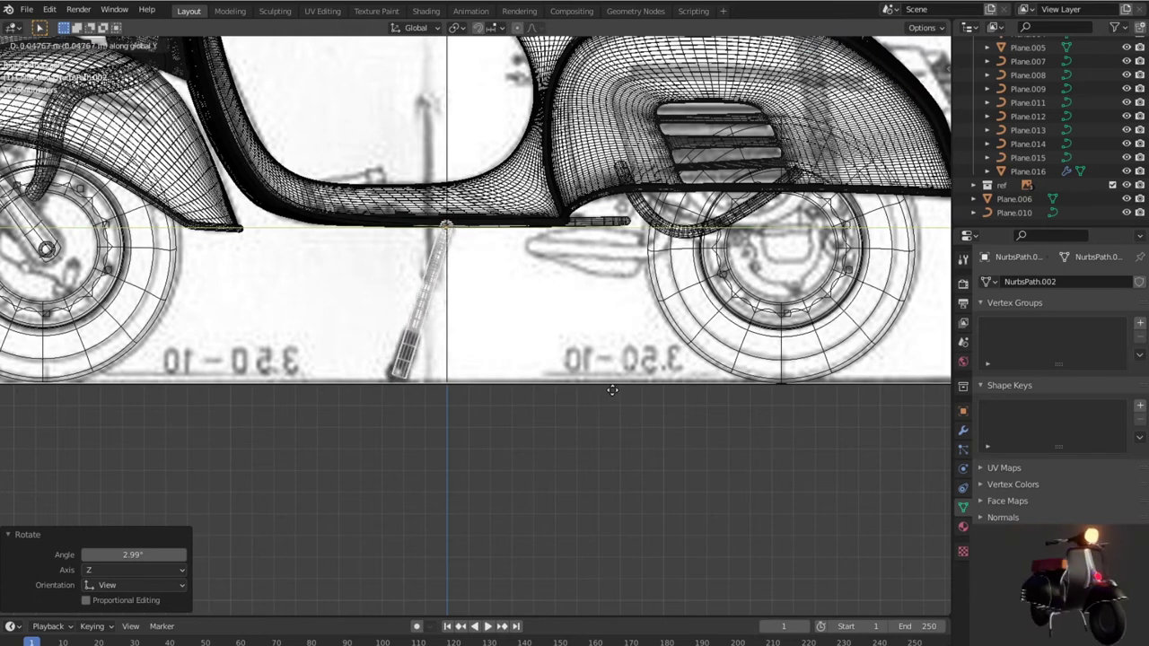
pyautogui.click(612, 390)
# Step: Frame the whole scooter in solid shading and zoom in on the tube
pyautogui.press('Home')
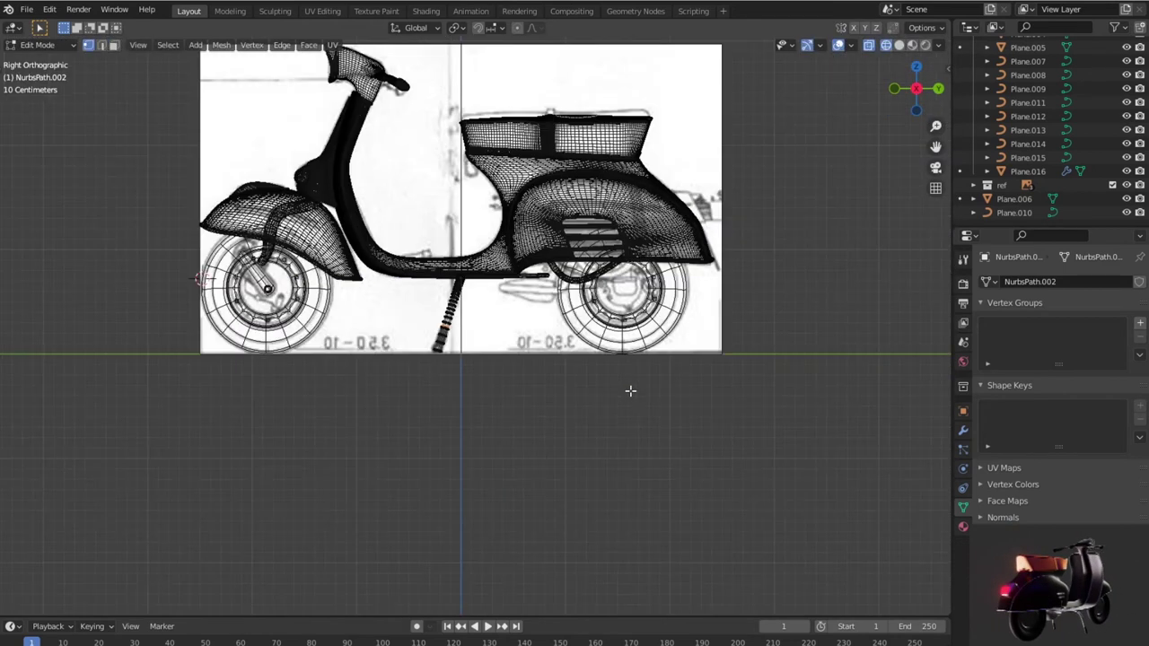
pyautogui.hotkey('shift', 'z')
pyautogui.moveTo(631, 392)
pyautogui.mouseDown(button='middle')
pyautogui.moveTo(720, 435)
pyautogui.moveTo(529, 422)
pyautogui.mouseUp(button='middle')
pyautogui.press('KP_Decimal')
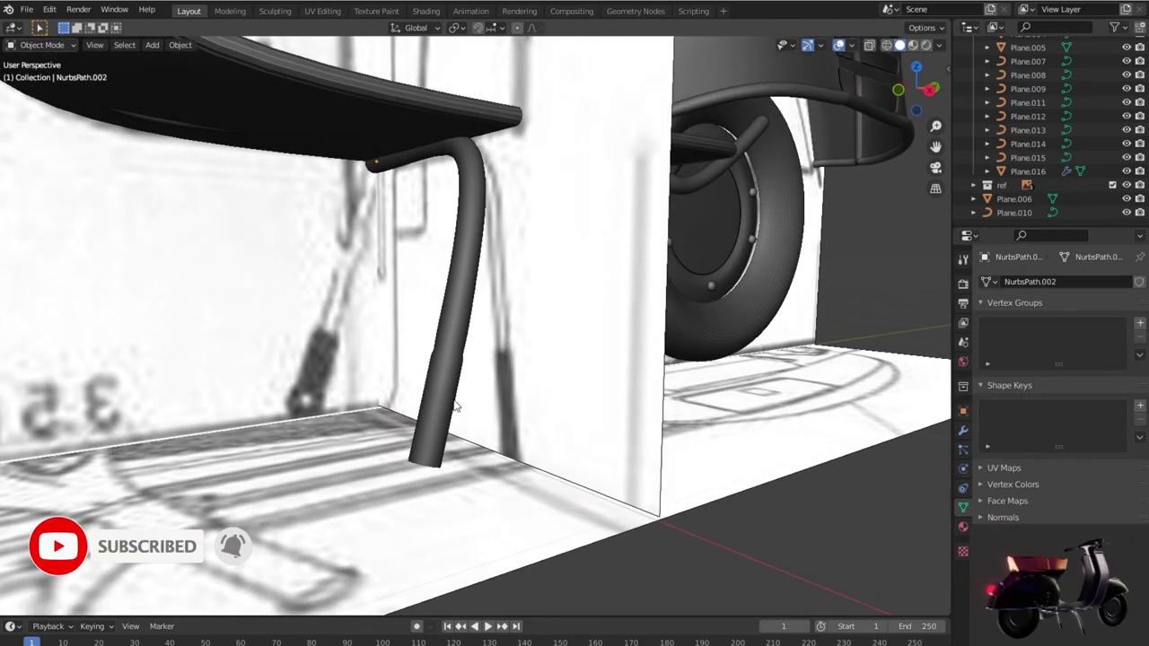
# Step: Add a centred loop cut around the tube's lower section and return to object mode
pyautogui.scroll(5, 455, 415)
pyautogui.press('Tab')
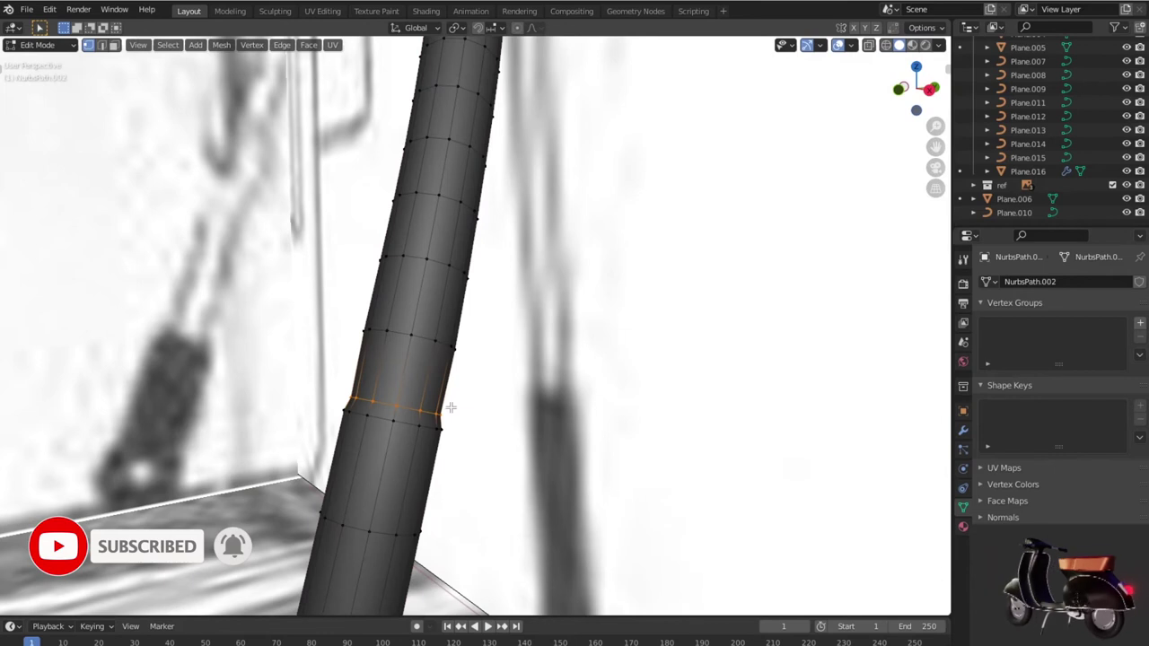
pyautogui.hotkey('ctrl', 'r')
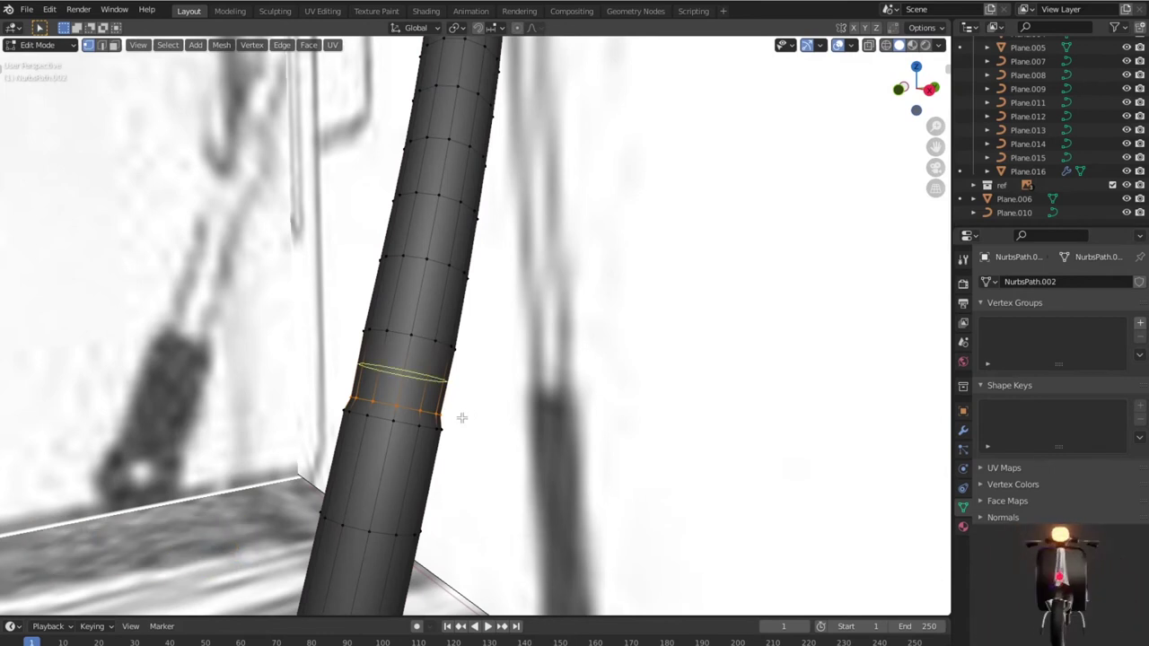
pyautogui.click(462, 444)
pyautogui.rightClick(462, 444)
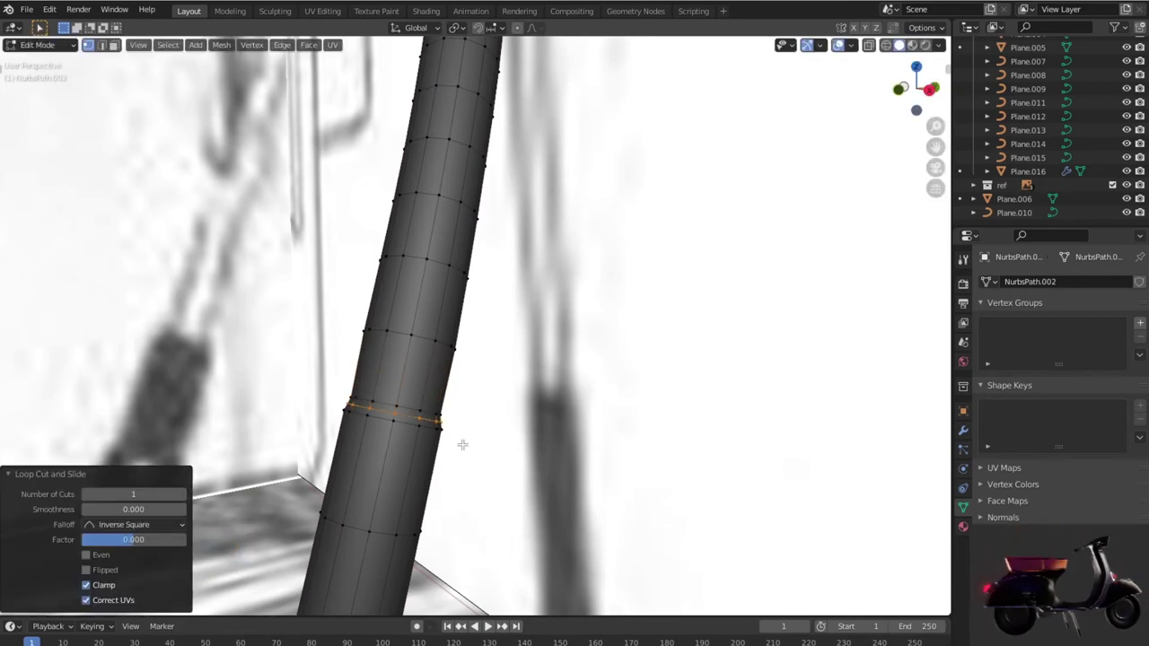
pyautogui.press('g')
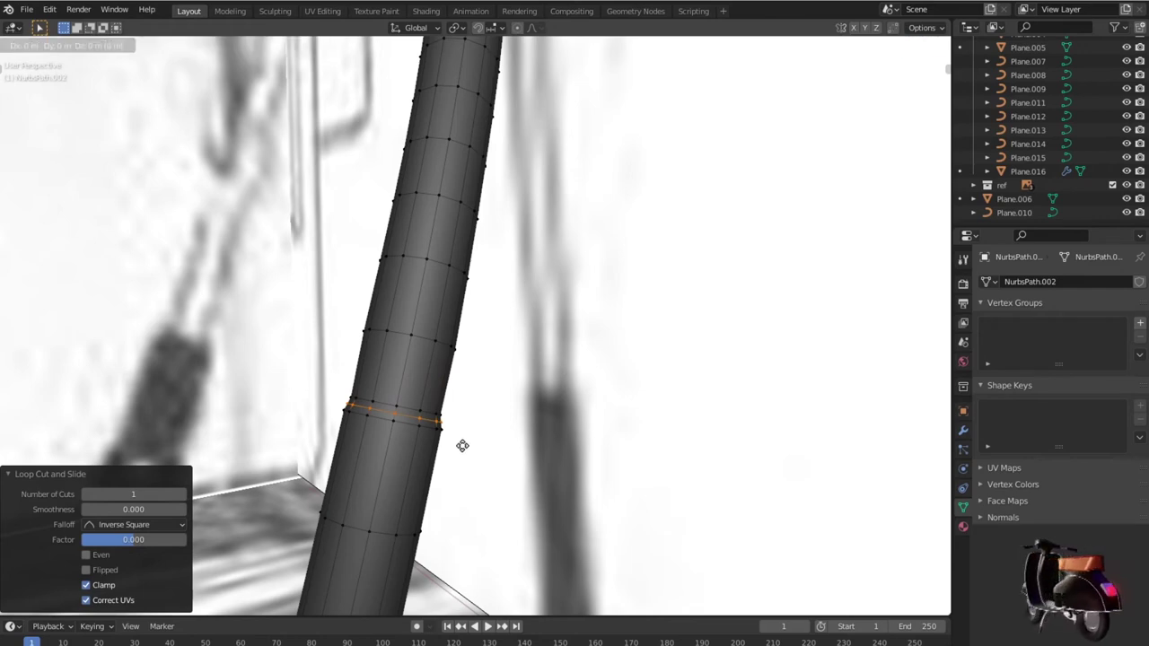
pyautogui.click(462, 446)
pyautogui.press('Tab')
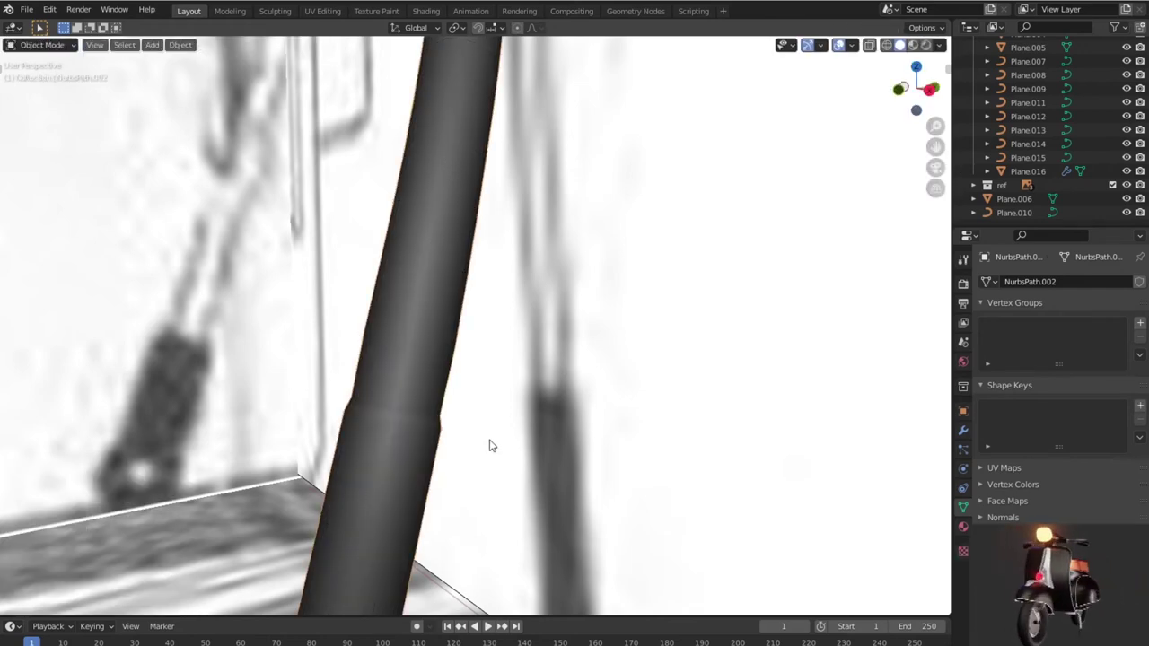
pyautogui.scroll(-5, 490, 443)
pyautogui.scroll(-3, 490, 443)
pyautogui.moveTo(546, 440)
pyautogui.mouseDown(button='middle')
pyautogui.moveTo(659, 440)
pyautogui.moveTo(709, 423)
pyautogui.mouseUp(button='middle')
pyautogui.scroll(-2, 636, 436)
pyautogui.scroll(-3, 629, 436)
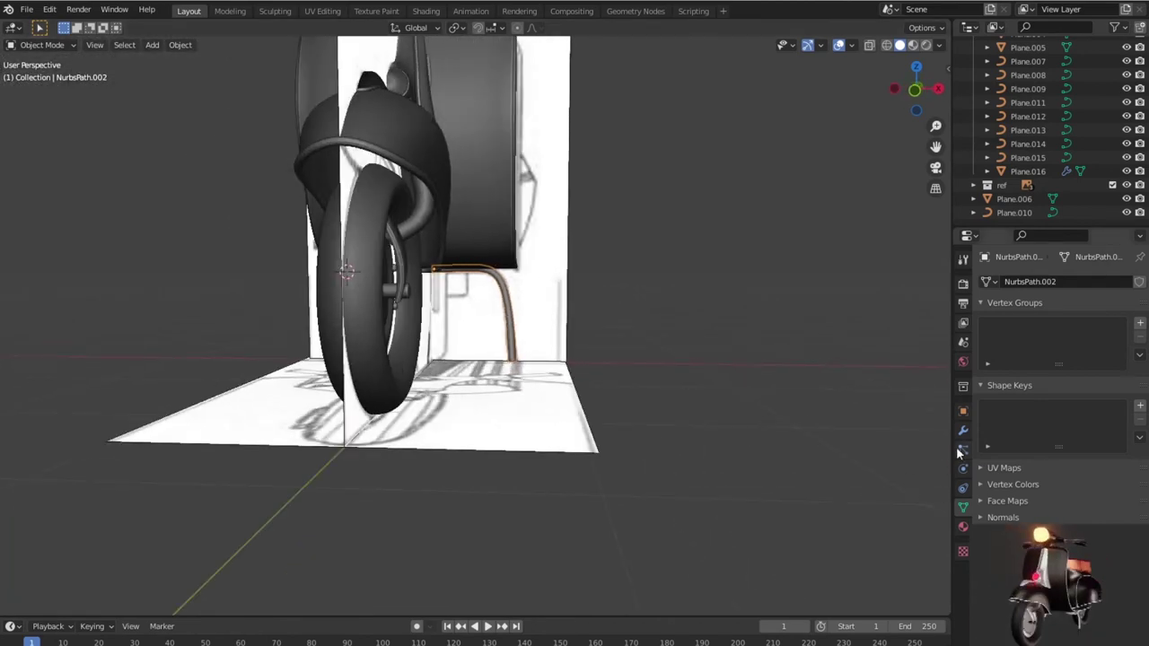
# Step: Apply all transforms to the tube
pyautogui.hotkey('ctrl', 'a')
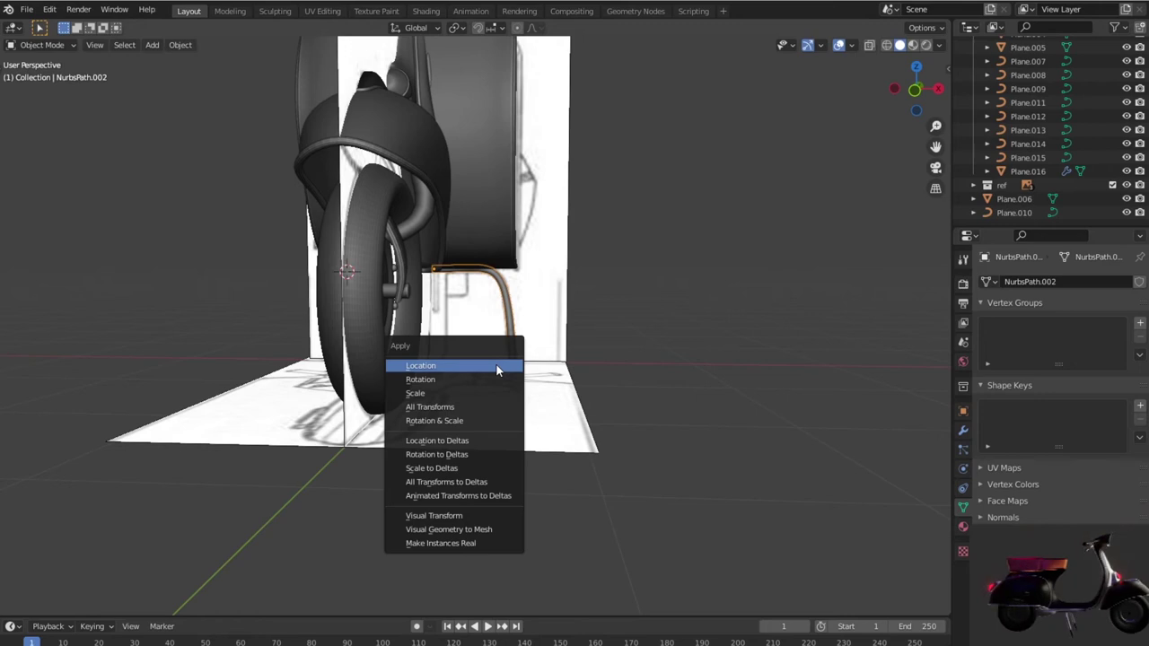
pyautogui.click(480, 409)
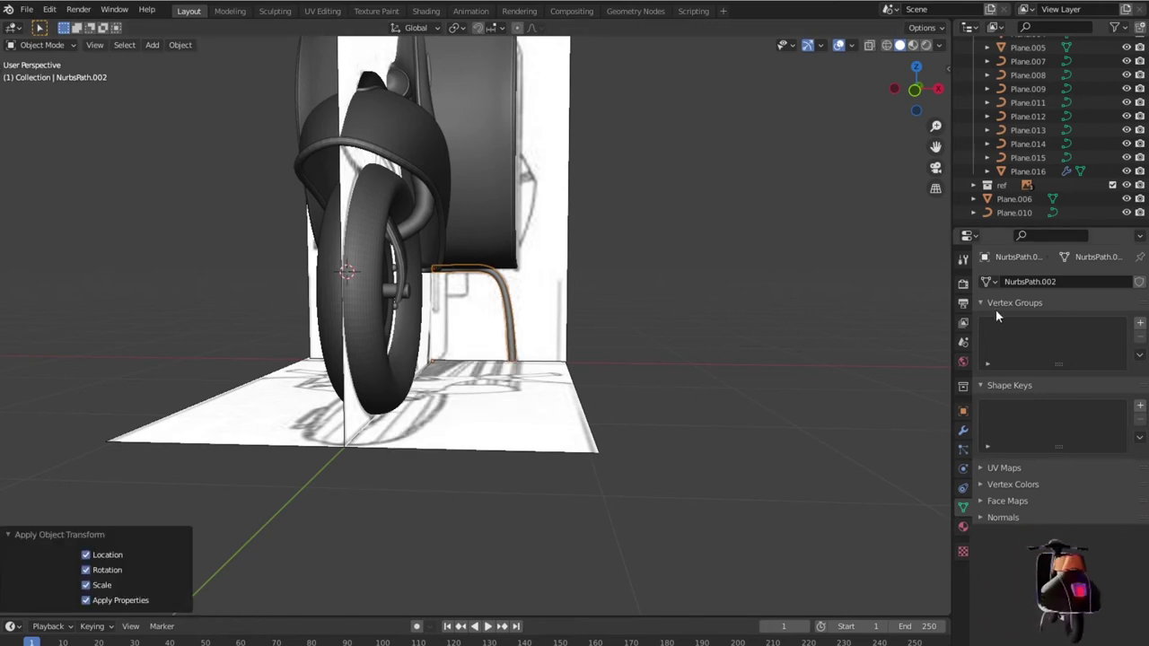
pyautogui.scroll(-2, 832, 341)
pyautogui.press('KP_1')
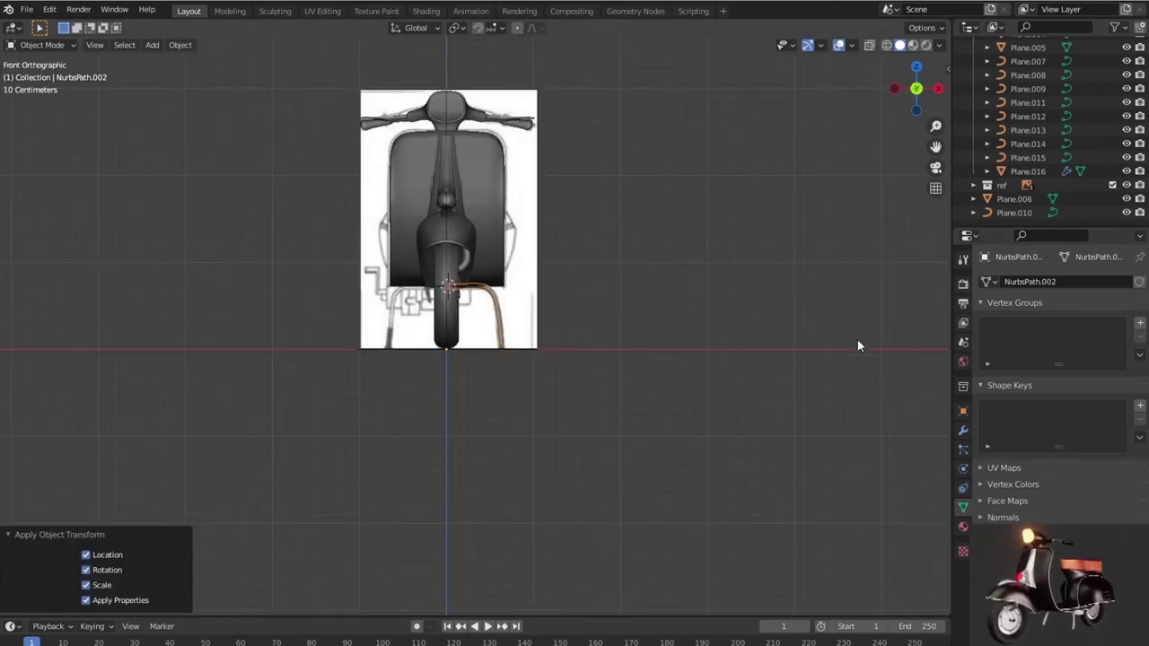
pyautogui.press('KP_Decimal')
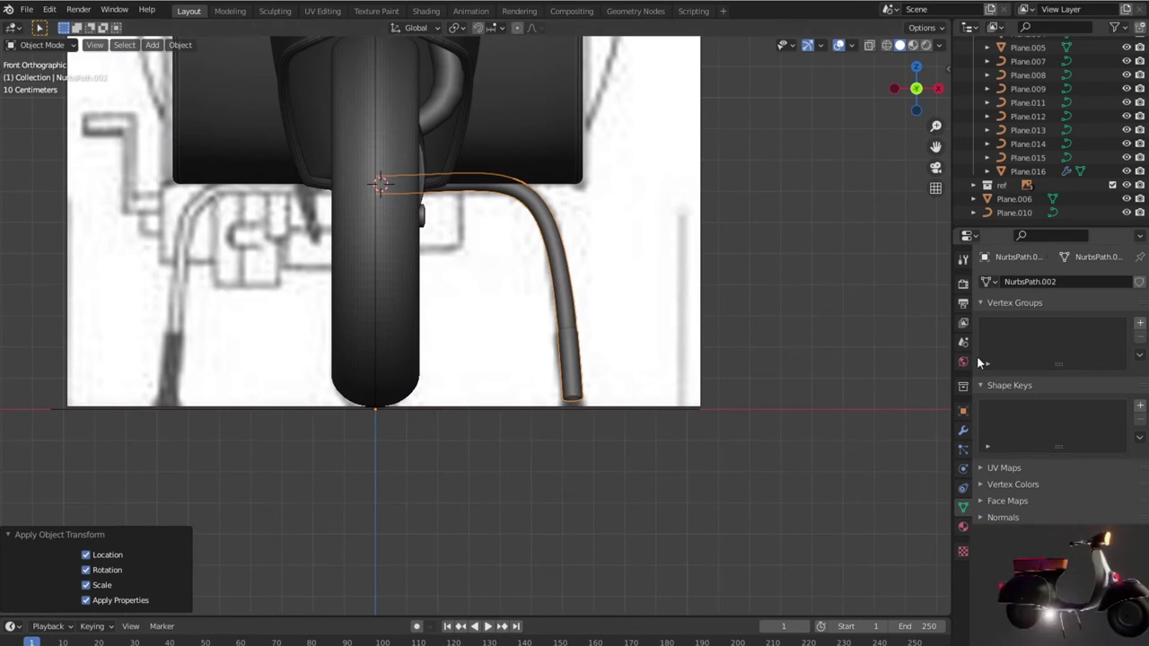
# Step: Add a Mirror modifier on X so a matching leg appears on the other side
pyautogui.click(964, 430)
pyautogui.click(1024, 282)
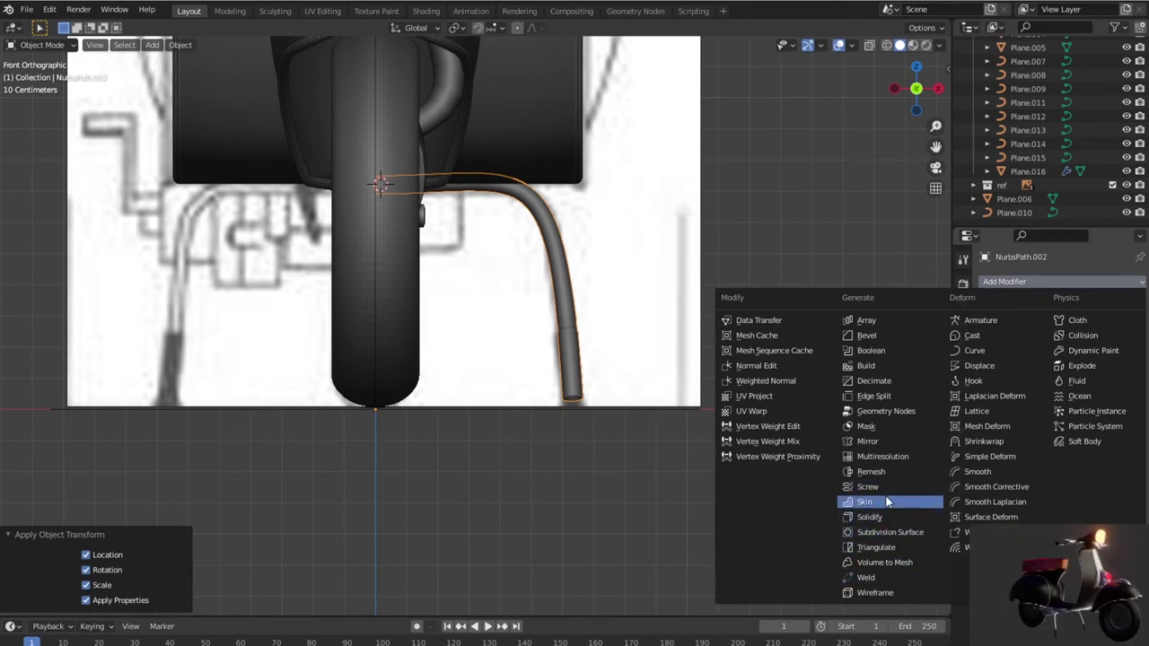
pyautogui.click(880, 440)
pyautogui.scroll(-3, 722, 430)
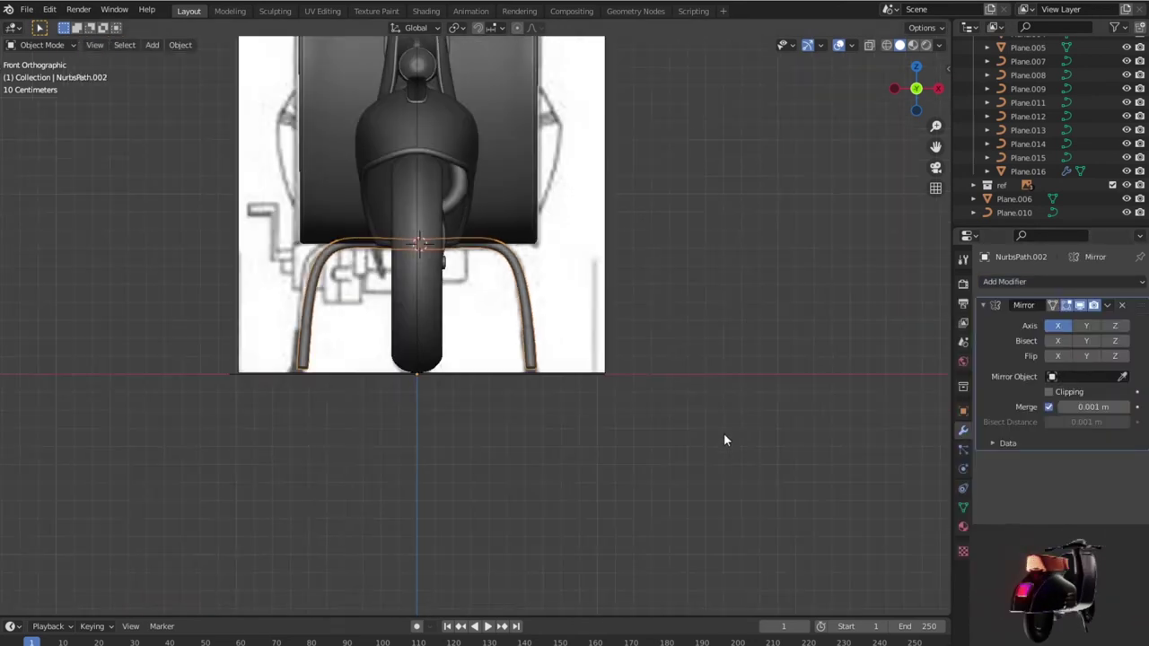
pyautogui.moveTo(738, 447)
pyautogui.mouseDown(button='middle')
pyautogui.moveTo(466, 470)
pyautogui.moveTo(302, 469)
pyautogui.moveTo(318, 457)
pyautogui.moveTo(236, 452)
pyautogui.moveTo(367, 472)
pyautogui.moveTo(629, 482)
pyautogui.mouseUp(button='middle')
pyautogui.scroll(-1, 629, 473)
pyautogui.scroll(-1, 628, 467)
pyautogui.scroll(-3, 655, 449)
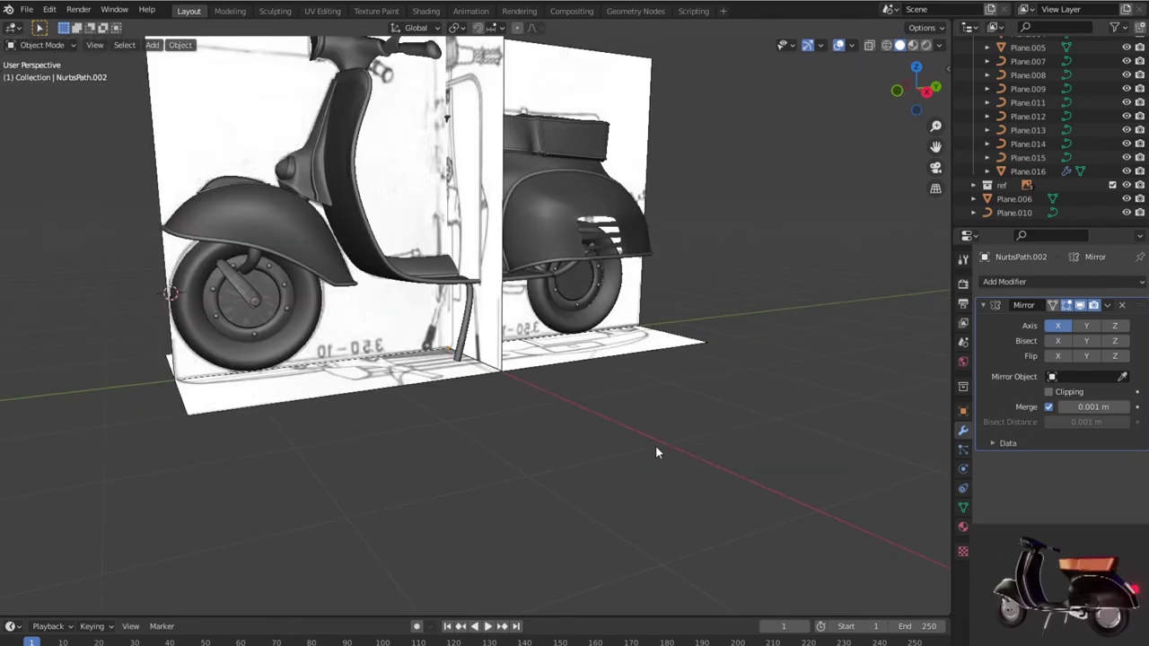
# Step: Hide the ref collection's reference images
pyautogui.scroll(-1, 655, 452)
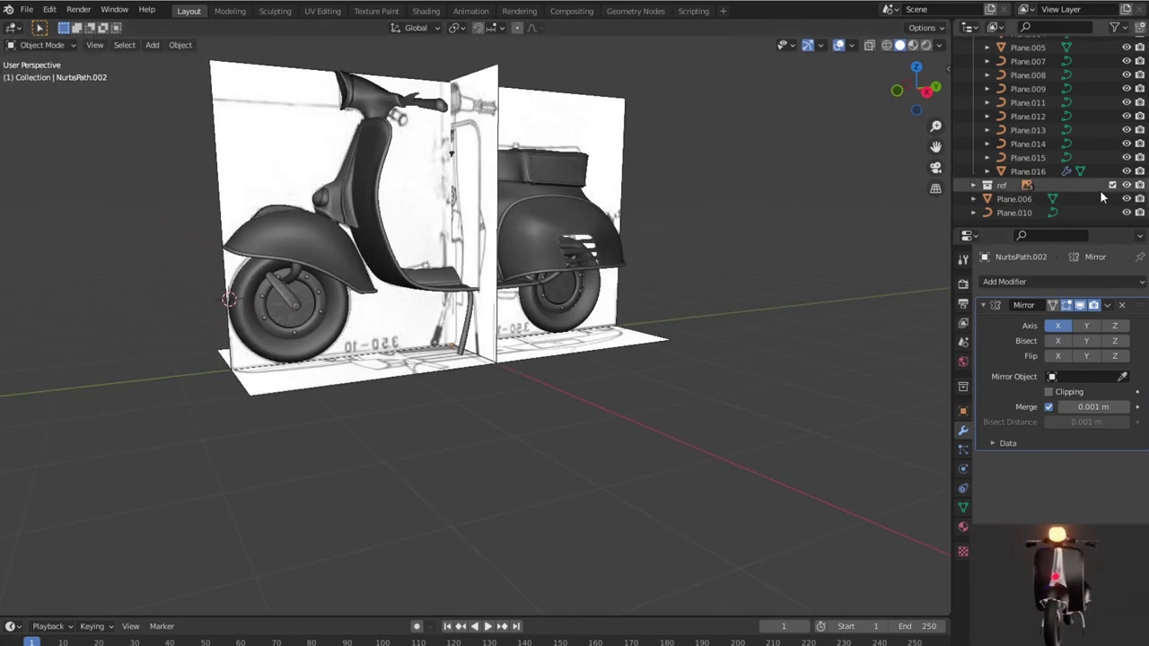
pyautogui.click(1126, 184)
pyautogui.moveTo(649, 453)
pyautogui.mouseDown(button='middle')
pyautogui.moveTo(542, 426)
pyautogui.moveTo(700, 431)
pyautogui.moveTo(648, 443)
pyautogui.moveTo(623, 505)
pyautogui.mouseUp(button='middle')
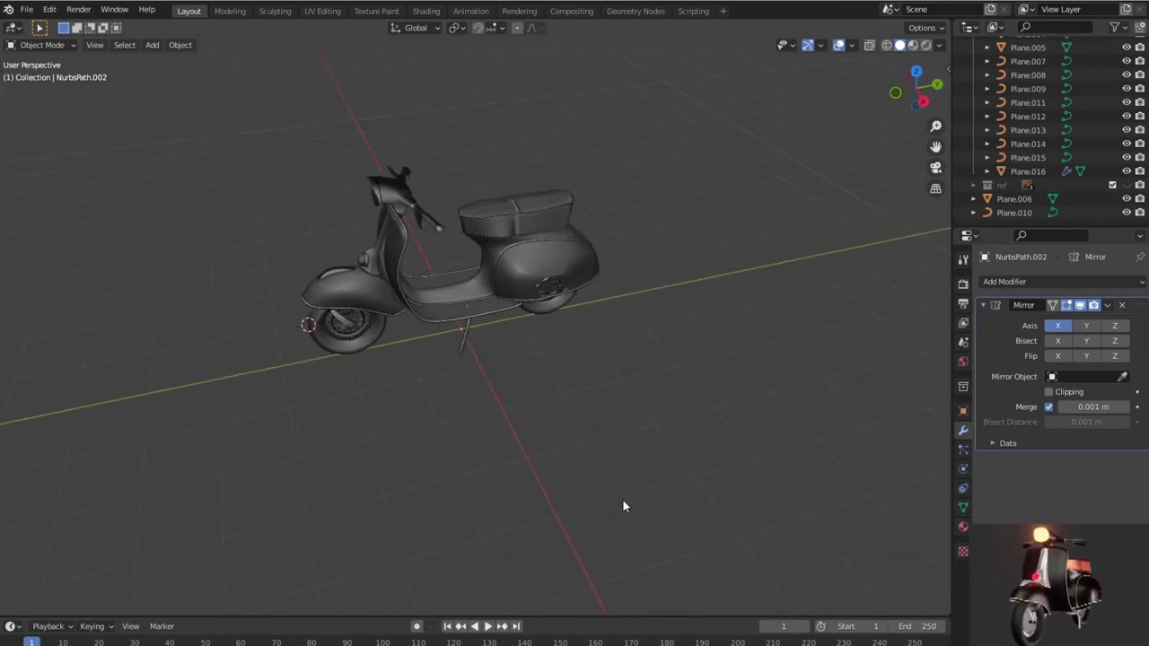
pyautogui.scroll(5, 574, 480)
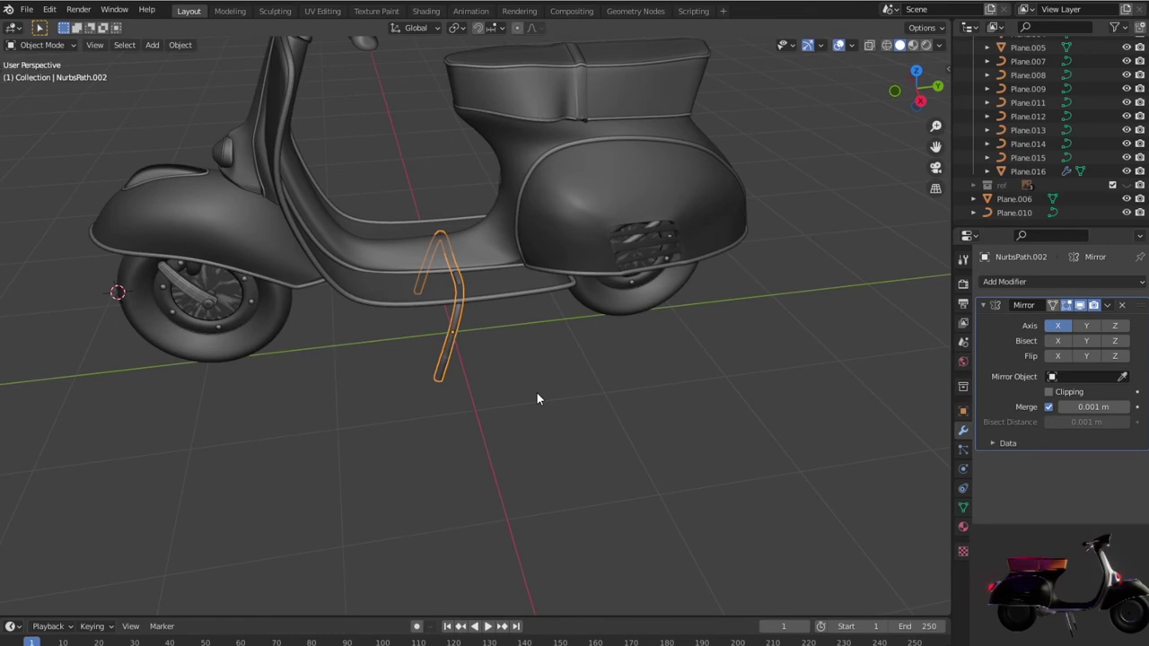
pyautogui.press('KP_1')
# Step: Lower the mirrored stand about 0.038 m along Z so both legs reach the floor
pyautogui.press('g')
pyautogui.press('z')
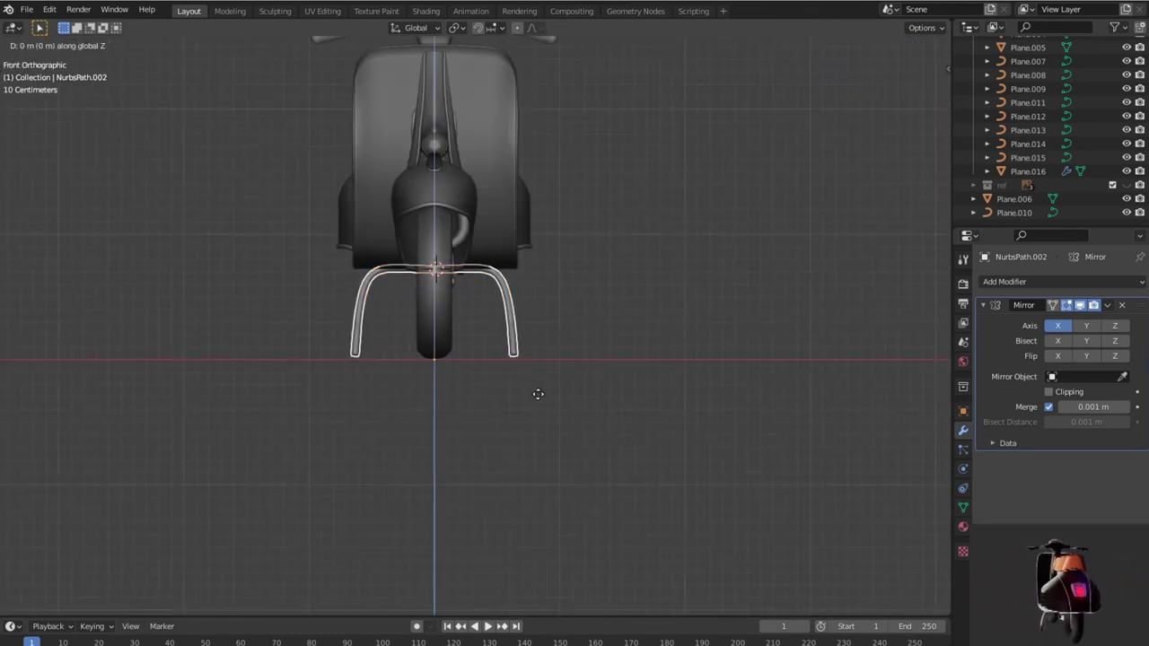
pyautogui.click(538, 400)
pyautogui.moveTo(538, 399)
pyautogui.mouseDown(button='middle')
pyautogui.moveTo(530, 410)
pyautogui.moveTo(507, 395)
pyautogui.moveTo(490, 408)
pyautogui.moveTo(635, 392)
pyautogui.moveTo(506, 426)
pyautogui.moveTo(471, 320)
pyautogui.moveTo(443, 328)
pyautogui.moveTo(482, 333)
pyautogui.moveTo(581, 406)
pyautogui.mouseUp(button='middle')
pyautogui.scroll(4, 499, 388)
pyautogui.click(634, 393)
pyautogui.scroll(-5, 506, 419)
pyautogui.scroll(-2, 478, 346)
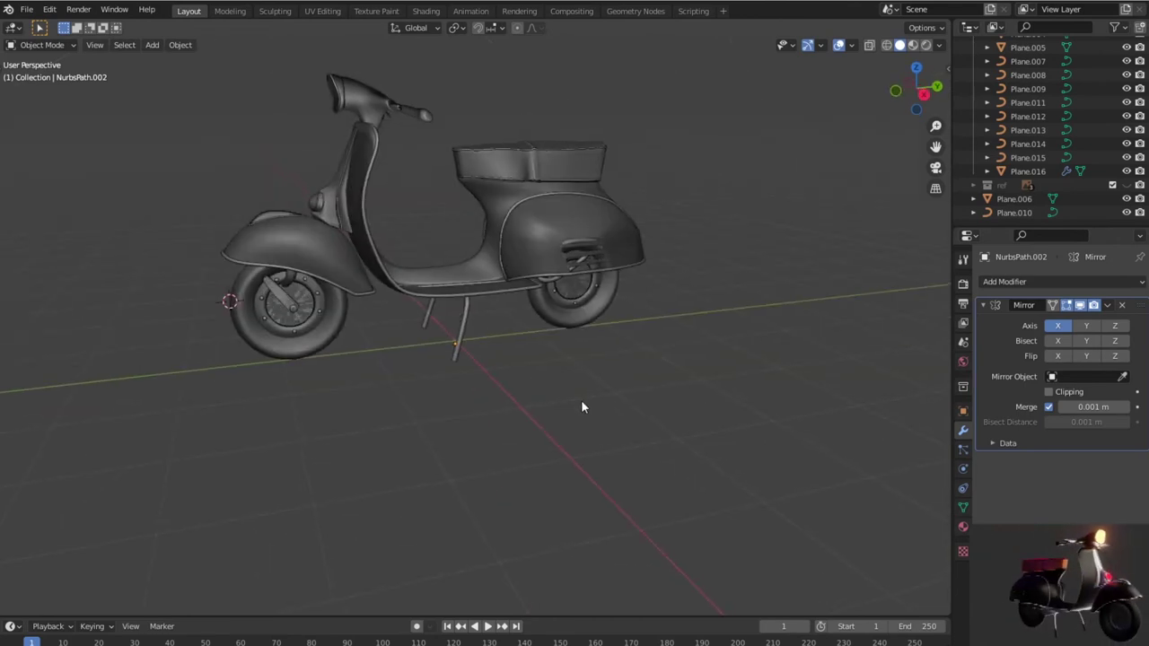
pyautogui.press('KP_1')
pyautogui.press('KP_3')
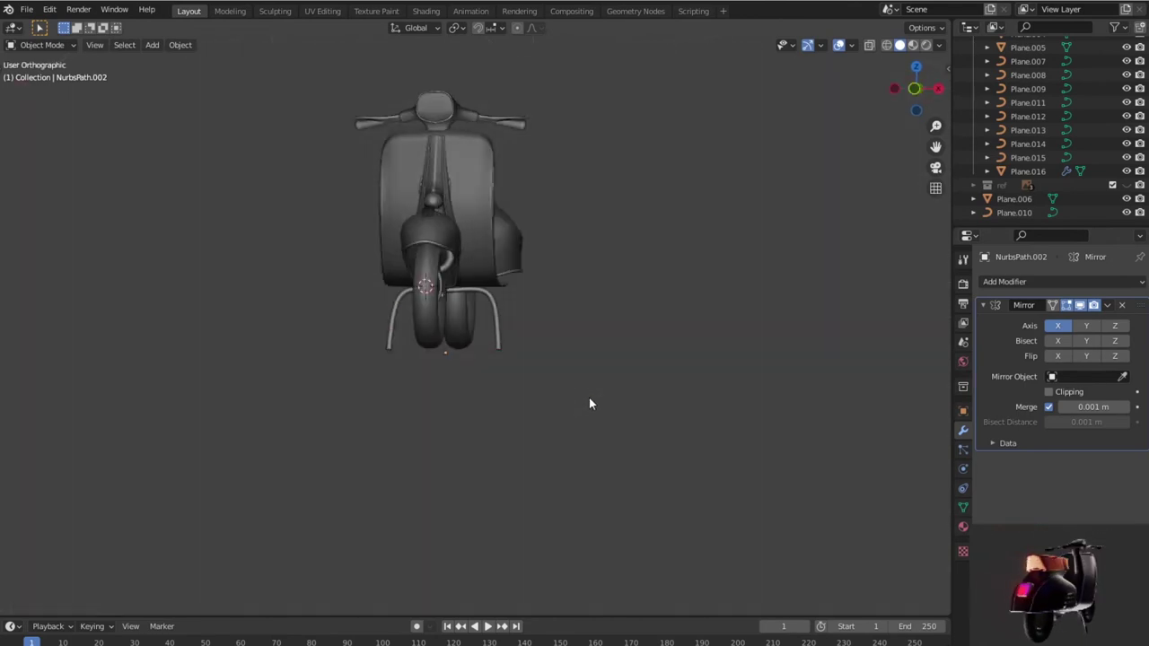
# Step: Show the reference image collection and zoom in on the drawn rear bracket
pyautogui.click(1126, 184)
pyautogui.scroll(4, 529, 325)
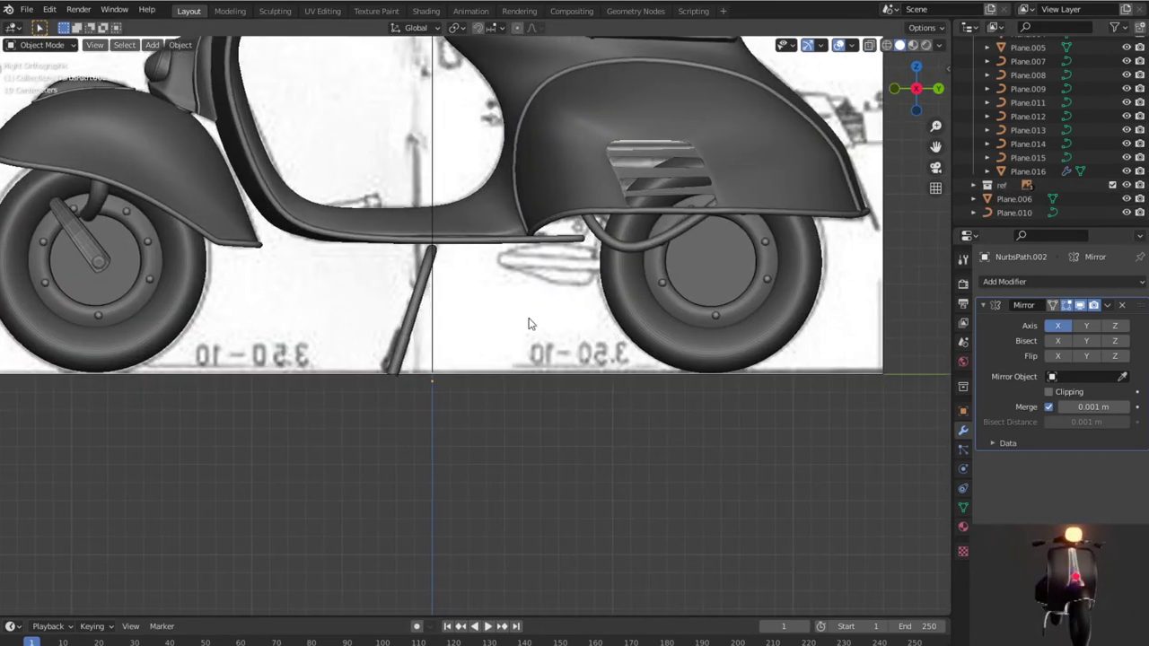
pyautogui.scroll(4, 529, 325)
pyautogui.scroll(-3, 529, 311)
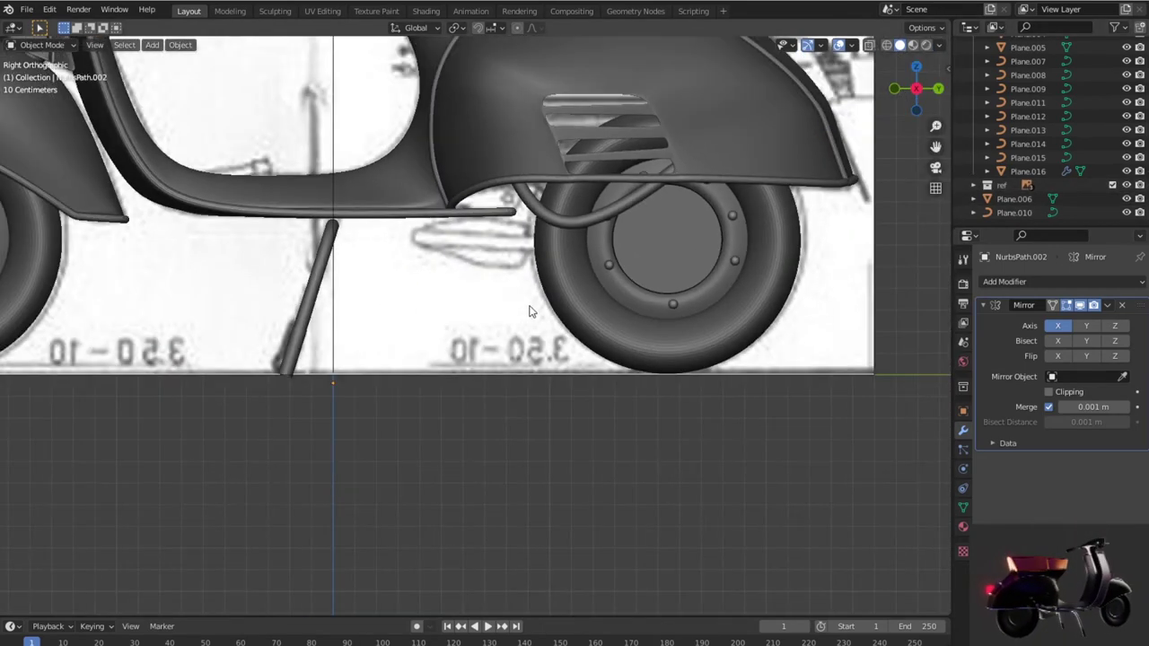
pyautogui.scroll(-1, 530, 311)
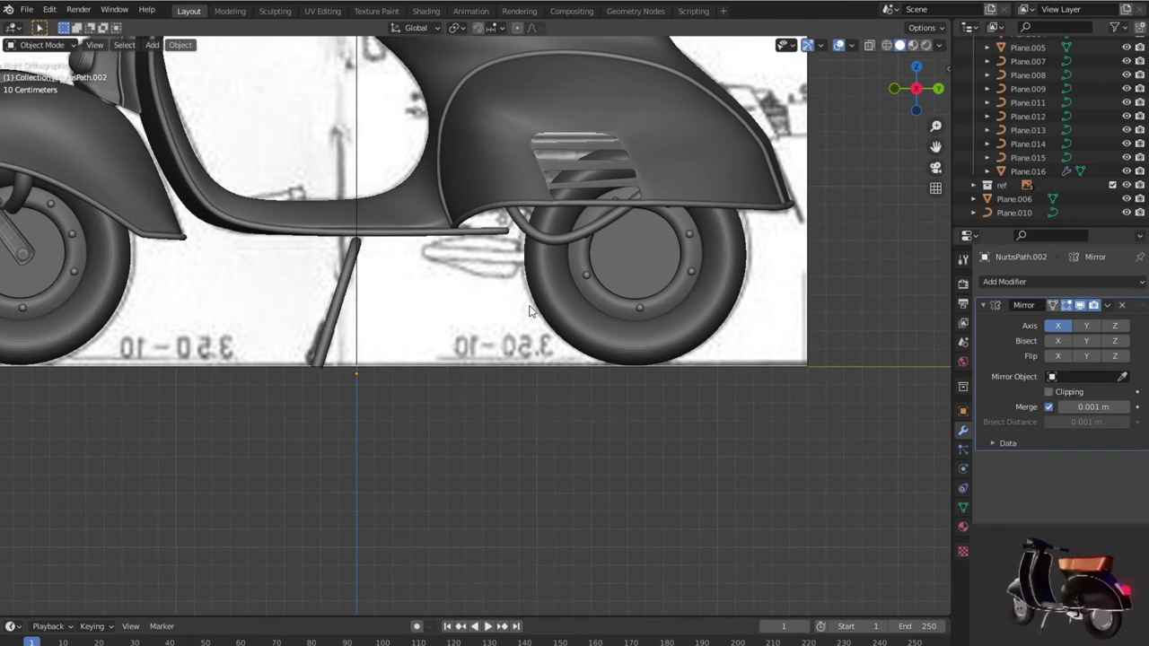
pyautogui.scroll(1, 530, 311)
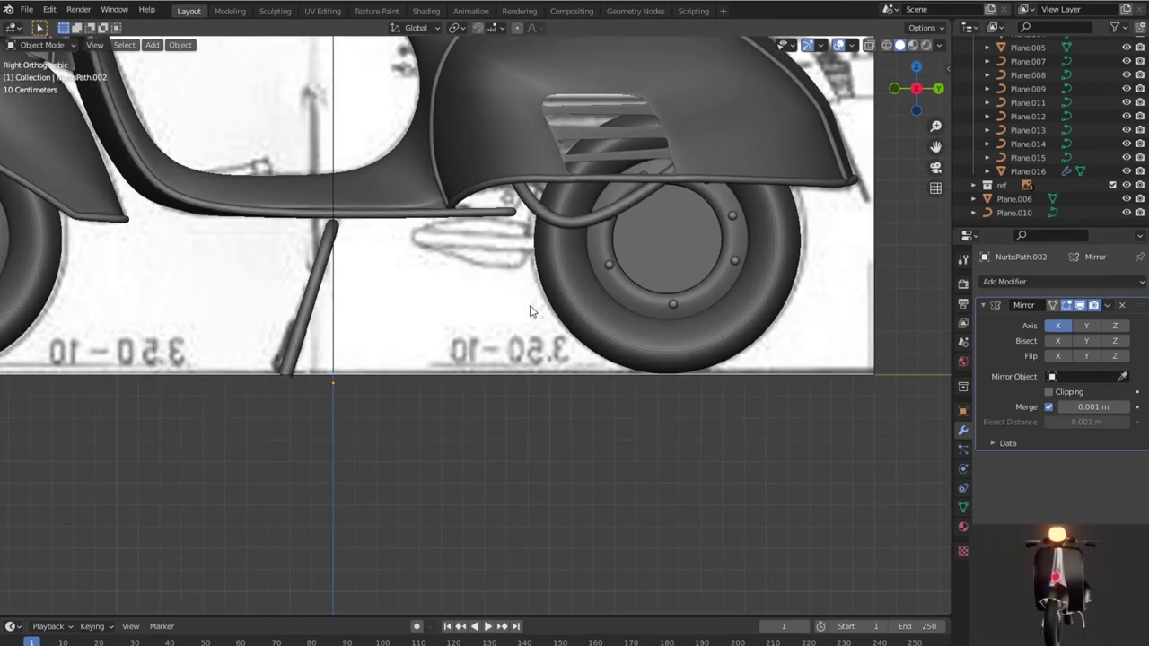
# Step: Add a cube scaled down to 0.071 over the bracket and enter Edit Mode
pyautogui.hotkey('shift', 'a')
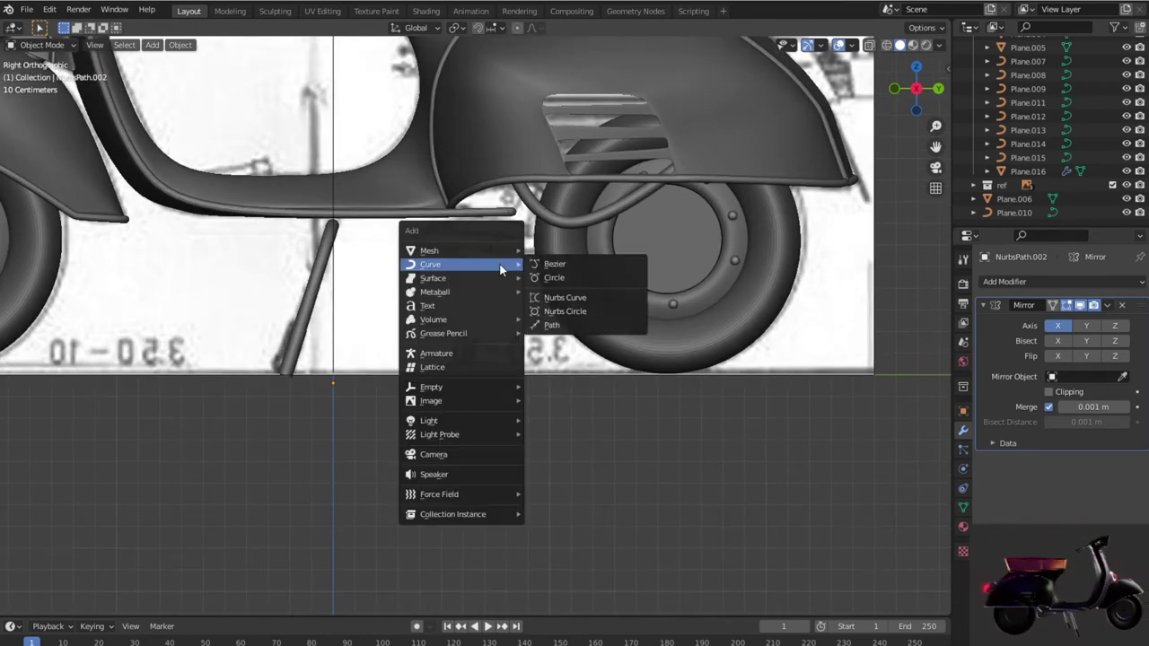
pyautogui.click(554, 266)
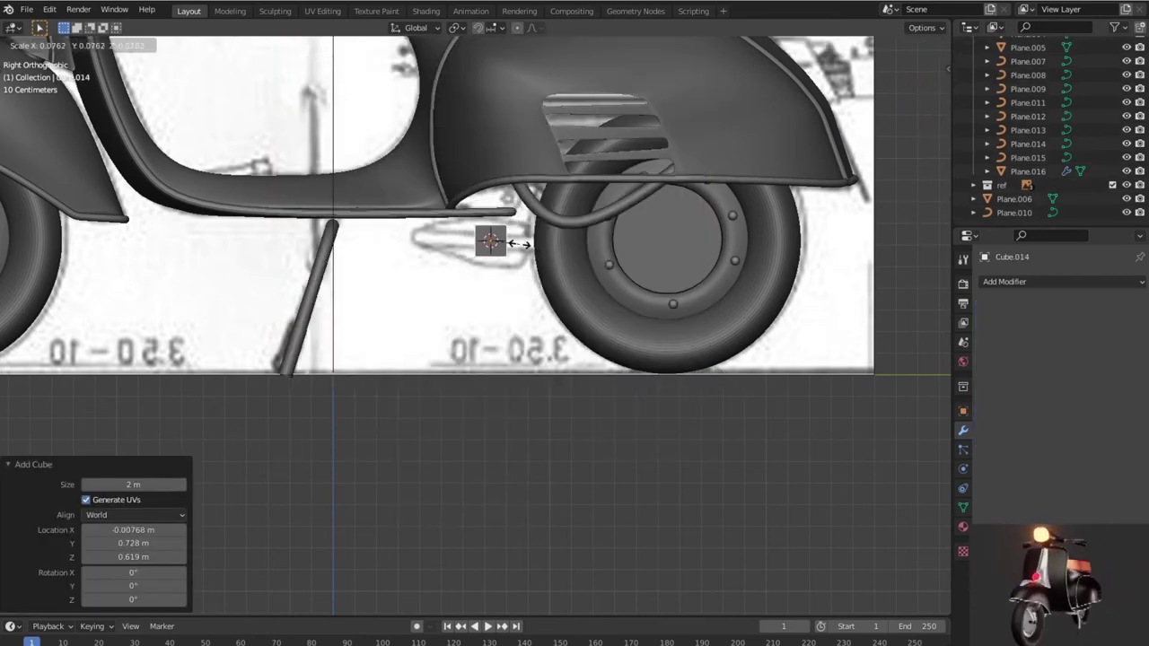
pyautogui.click(529, 260)
pyautogui.scroll(4, 530, 261)
pyautogui.scroll(2, 510, 398)
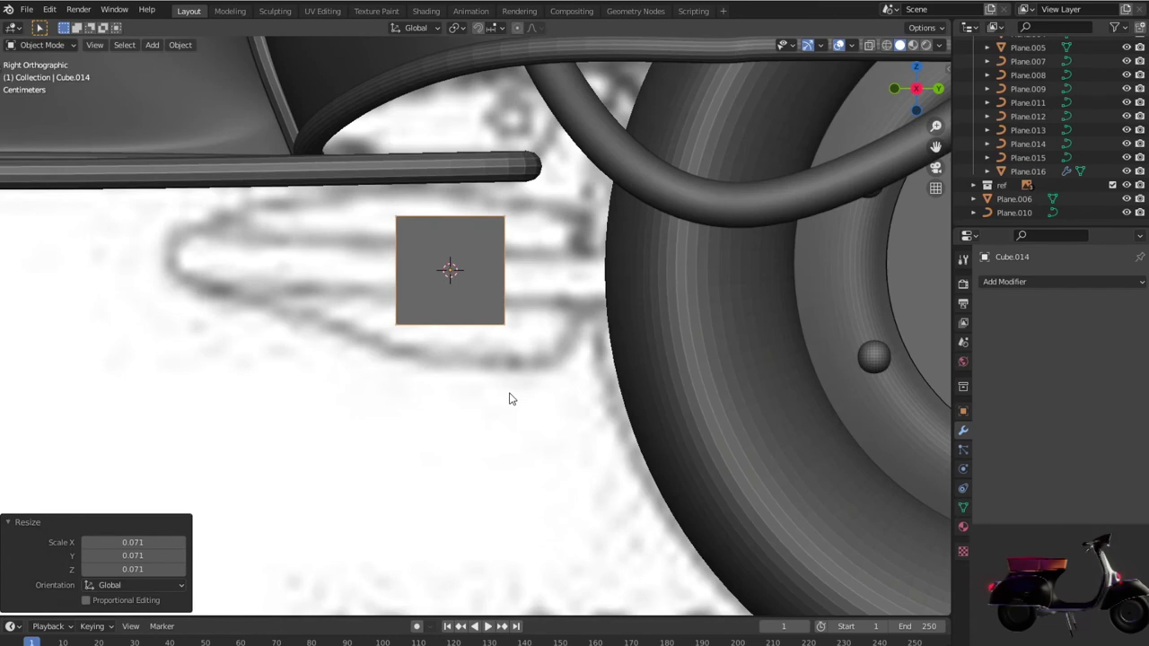
pyautogui.press('Tab')
pyautogui.moveTo(424, 363); pyautogui.dragTo(425, 364)
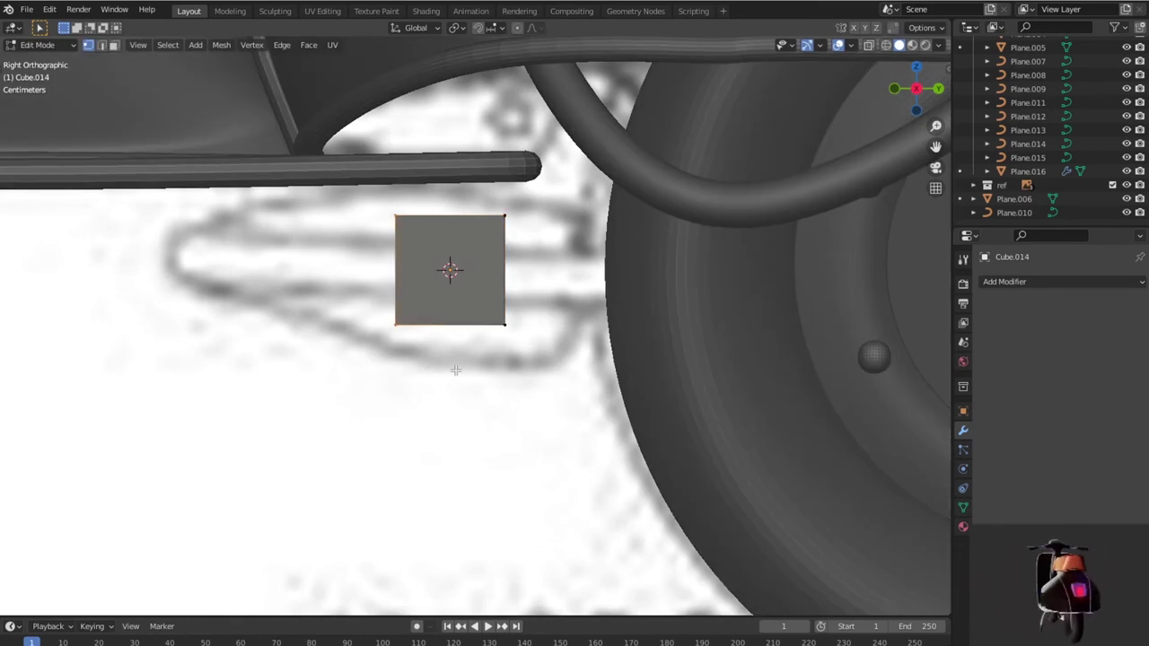
# Step: In wireframe view, stretch the cube's left and right sides along the bracket outline
pyautogui.hotkey('shift', 'z')
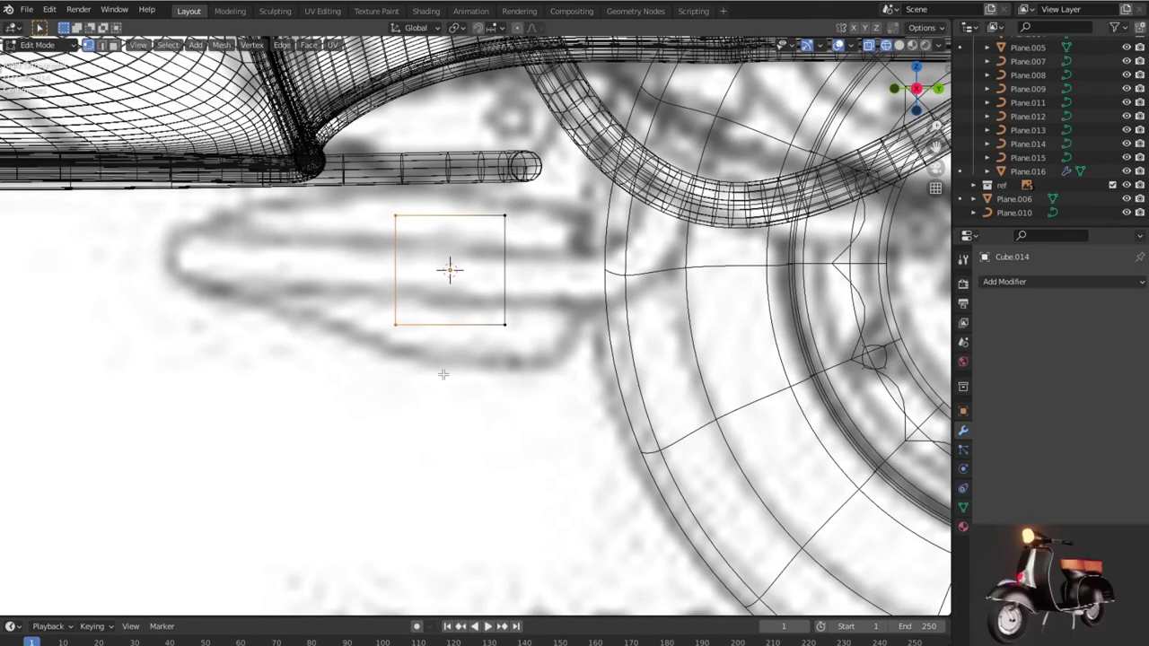
pyautogui.press('g')
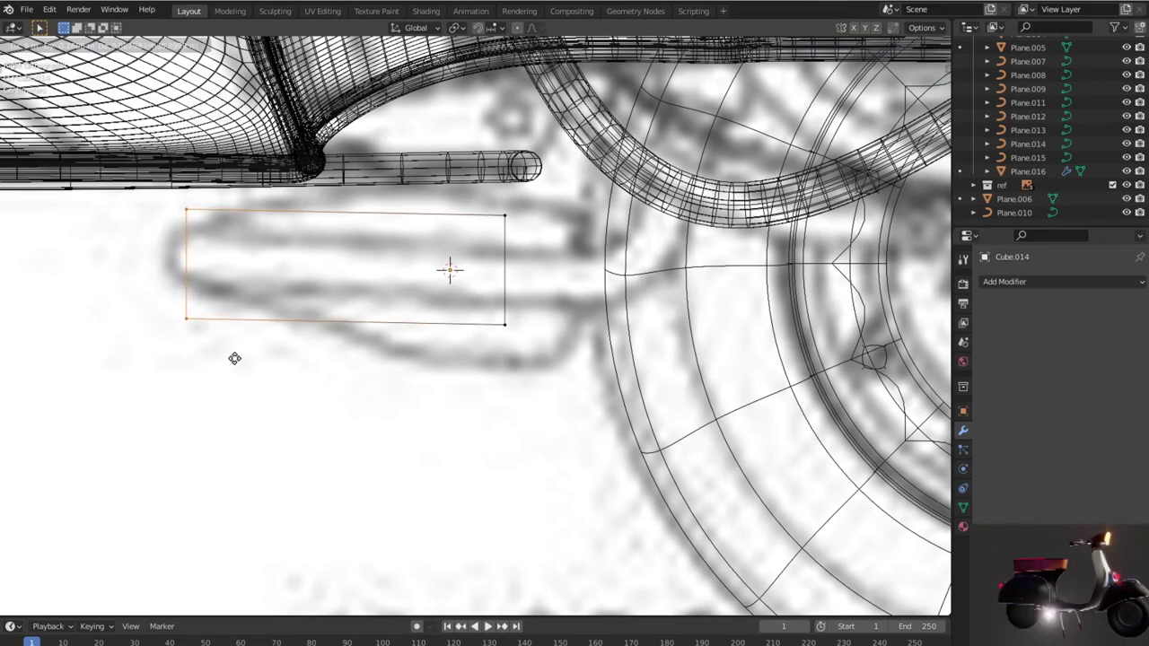
pyautogui.click(234, 356)
pyautogui.moveTo(578, 413); pyautogui.dragTo(579, 413)
pyautogui.press('g')
pyautogui.click(620, 395)
pyautogui.press('g')
pyautogui.click(616, 415)
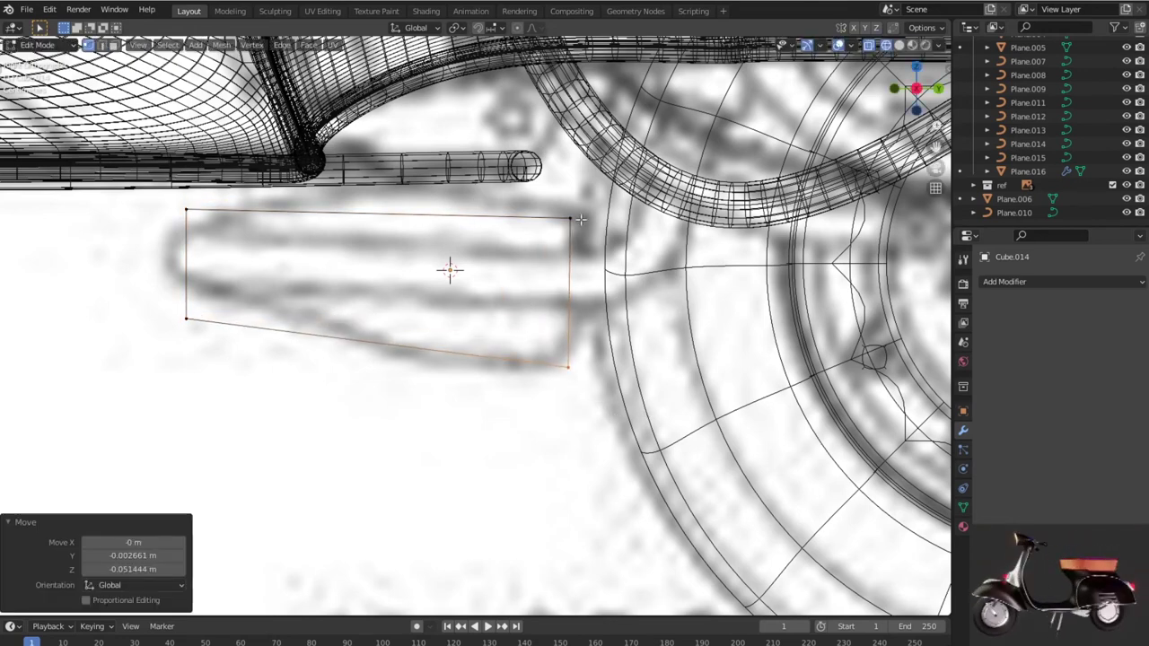
# Step: Move the corner vertices to taper the box to the drawn outline
pyautogui.moveTo(610, 262); pyautogui.dragTo(613, 248)
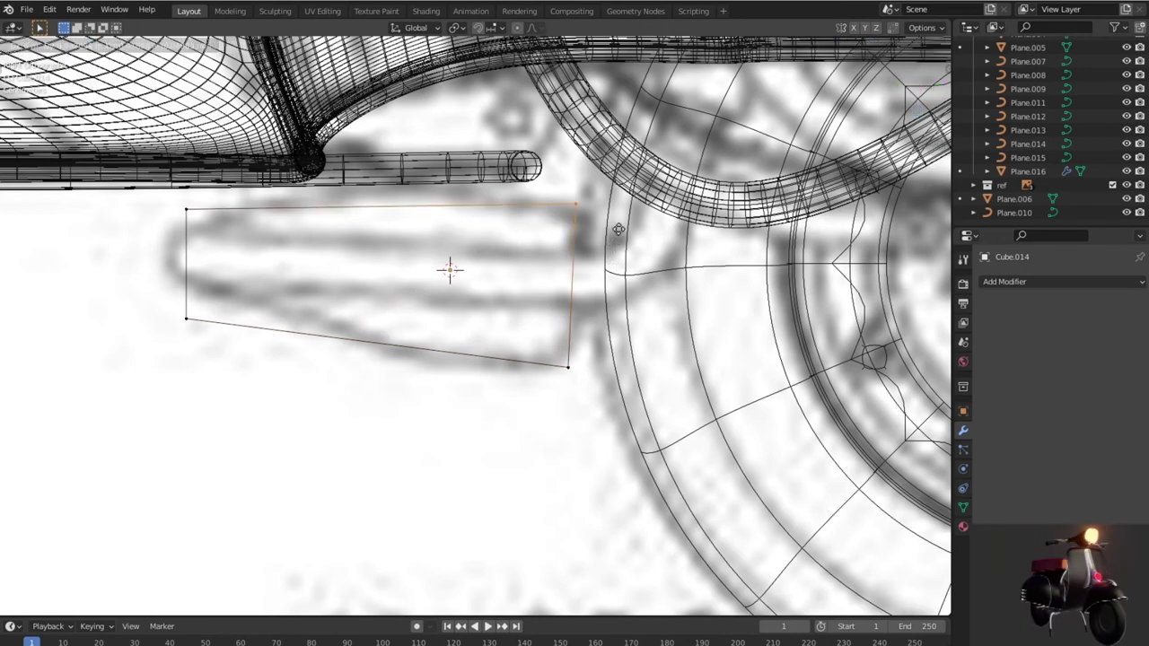
pyautogui.click(615, 235)
pyautogui.moveTo(242, 247); pyautogui.dragTo(242, 249)
pyautogui.press('g')
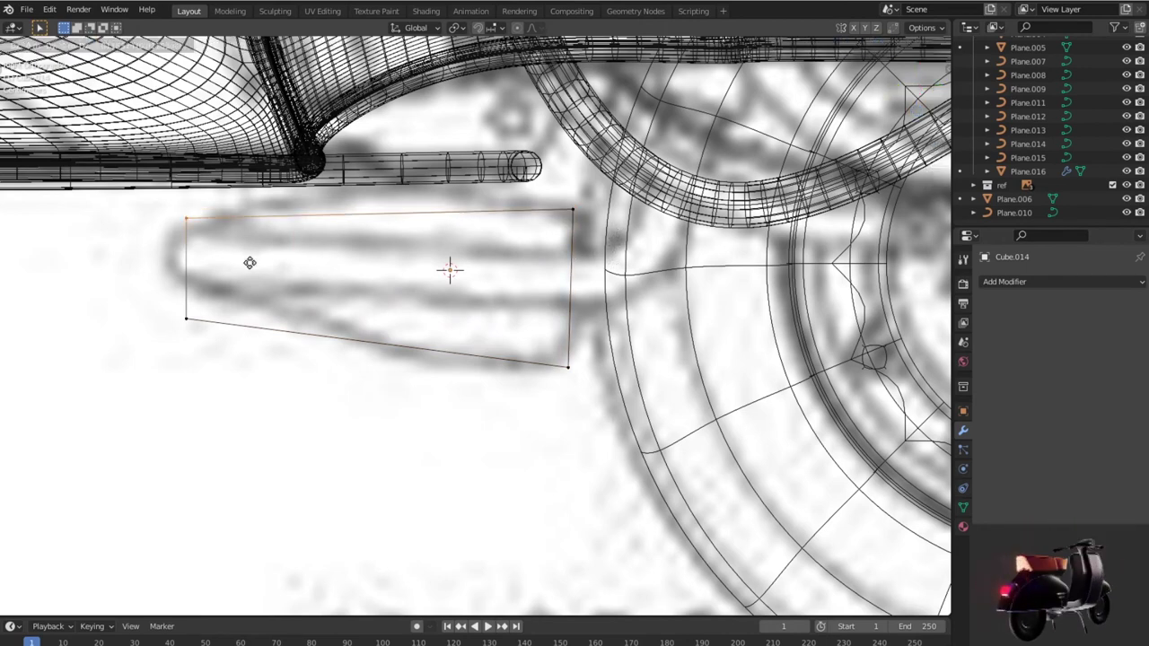
pyautogui.click(251, 266)
pyautogui.click(178, 324)
pyautogui.press('g')
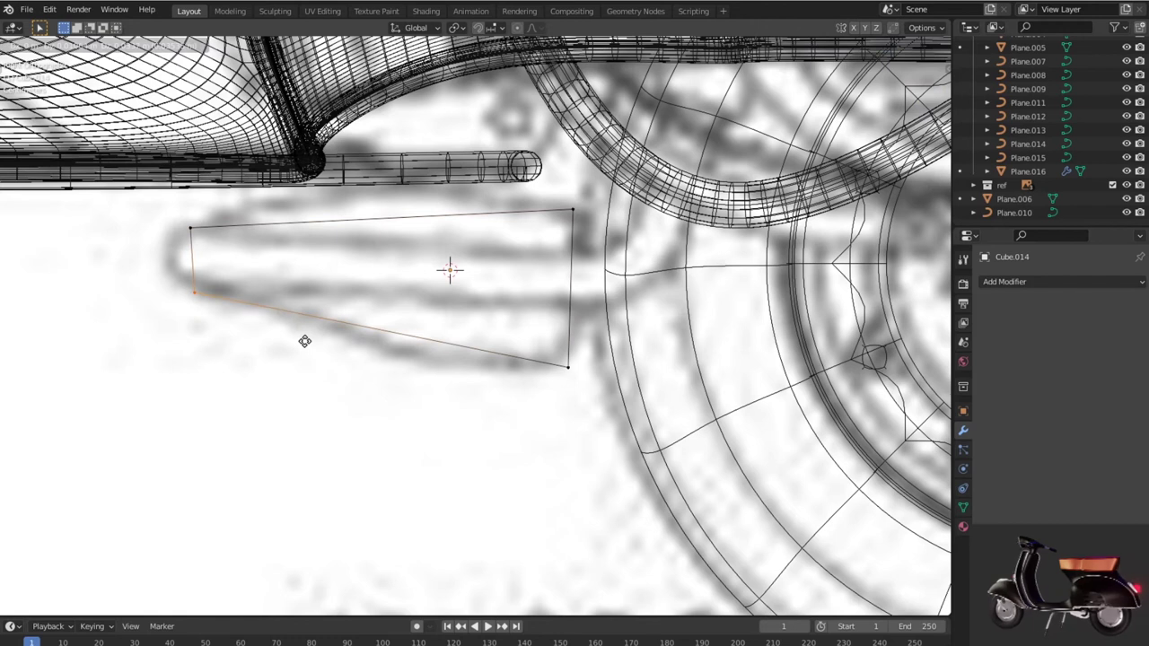
pyautogui.click(293, 341)
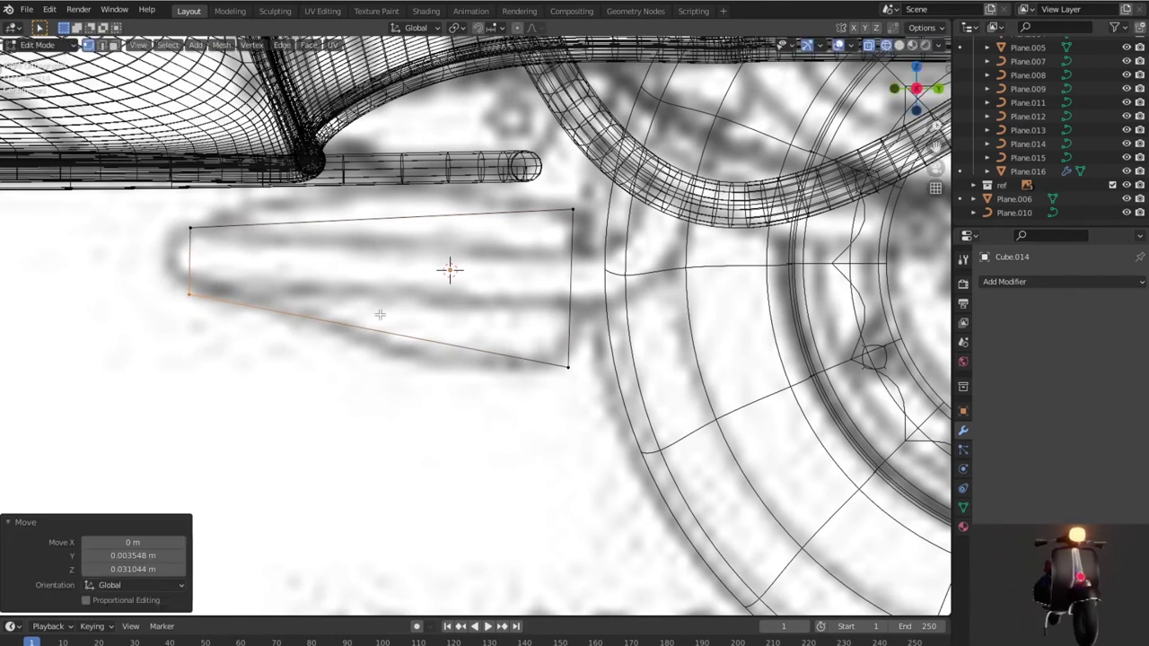
# Step: Add vertical edge loops and raise their top vertices to follow the outline
pyautogui.click(419, 258)
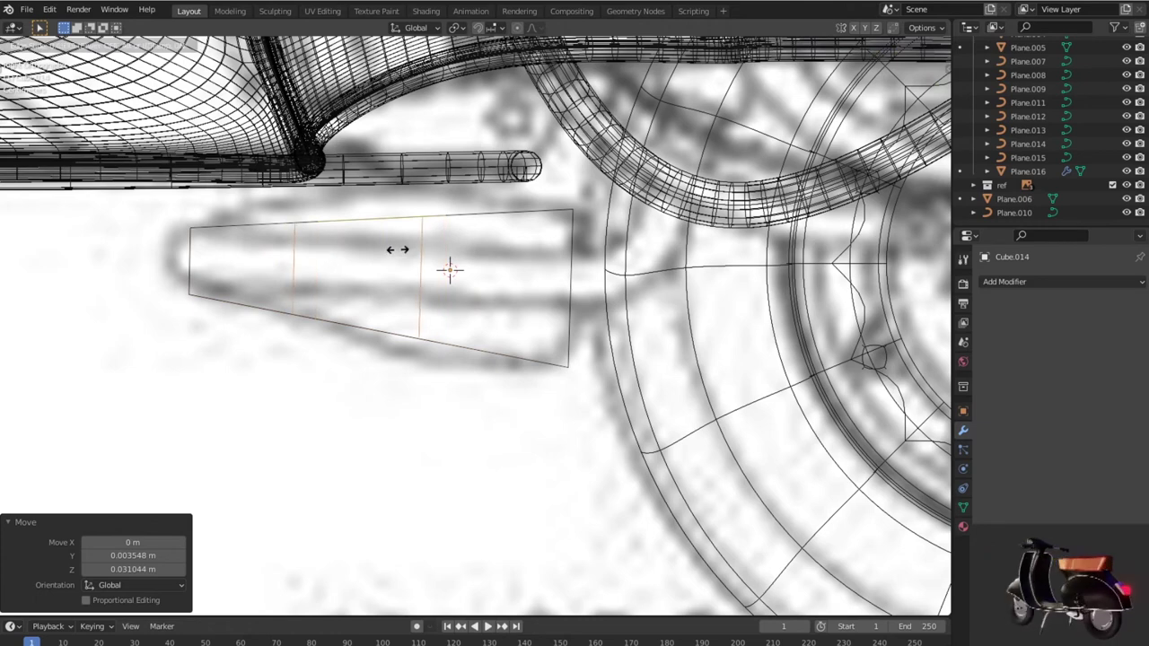
pyautogui.click(418, 253)
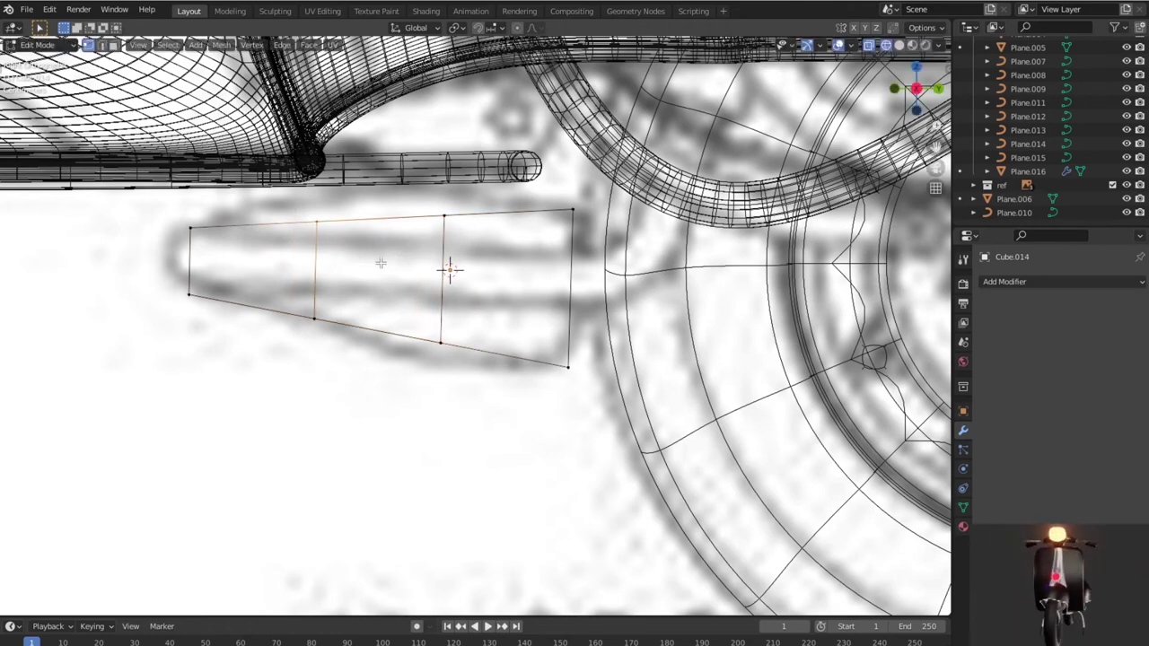
pyautogui.press('g')
pyautogui.click(382, 222)
pyautogui.moveTo(465, 242); pyautogui.dragTo(466, 243)
pyautogui.press('g')
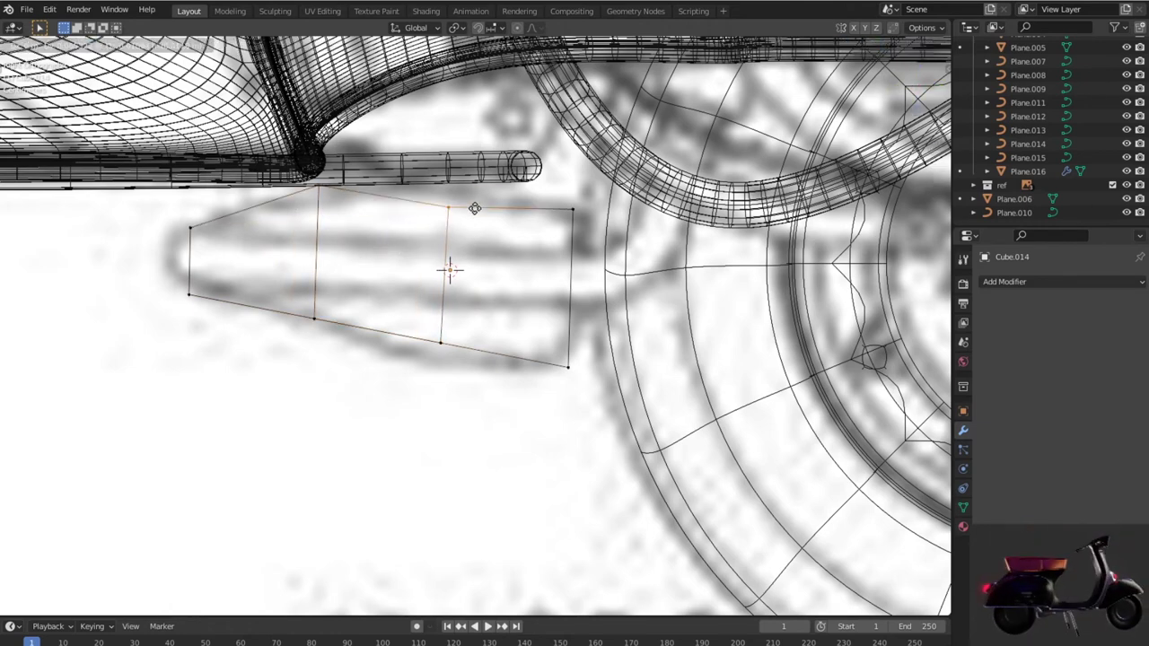
pyautogui.click(471, 213)
# Step: Lower the edge loops' bottom vertices to match the outline's lower edge
pyautogui.moveTo(489, 370); pyautogui.dragTo(489, 370)
pyautogui.press('g')
pyautogui.click(483, 391)
pyautogui.keyDown('shift'); pyautogui.click(305, 309); pyautogui.keyUp('shift')
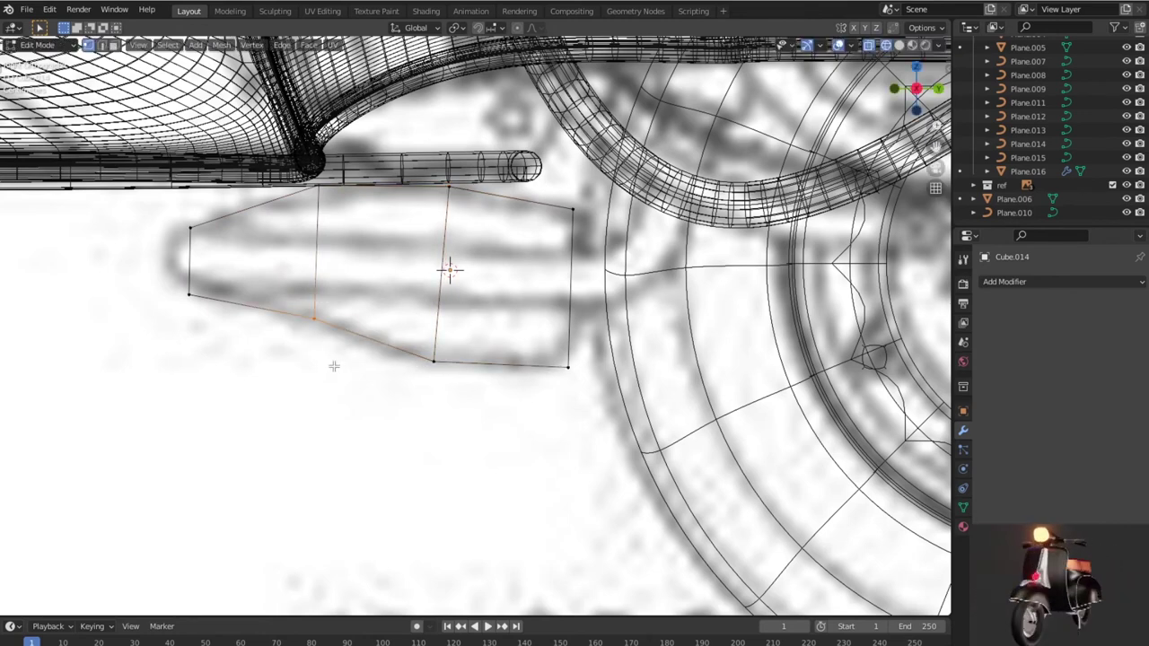
pyautogui.press('g')
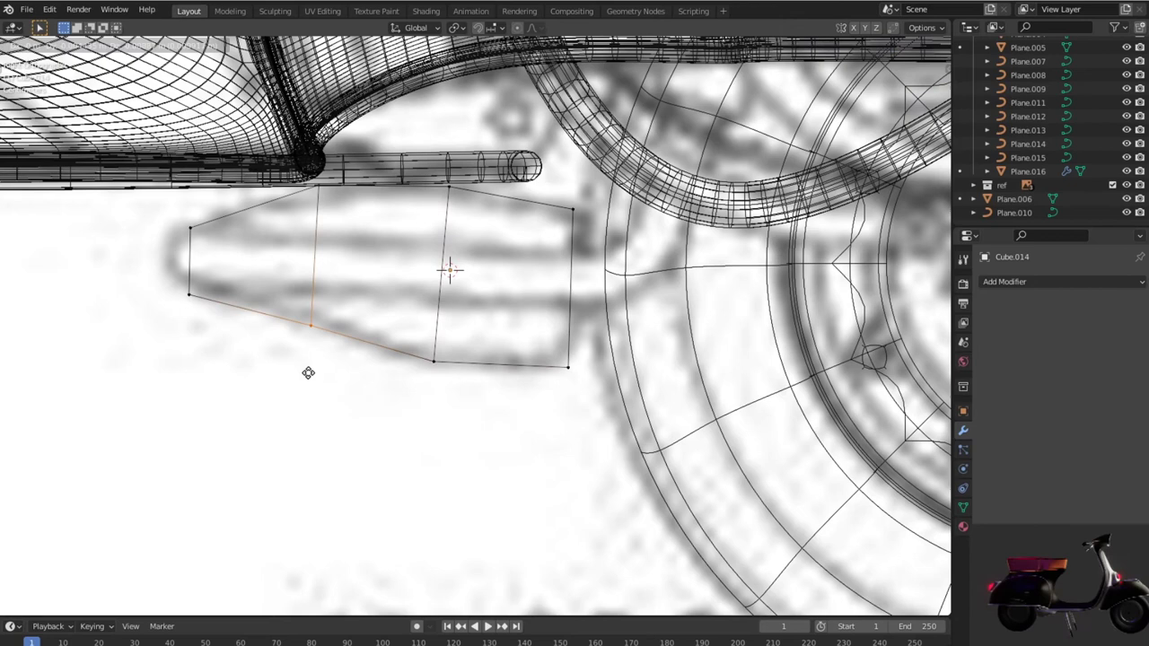
pyautogui.click(308, 373)
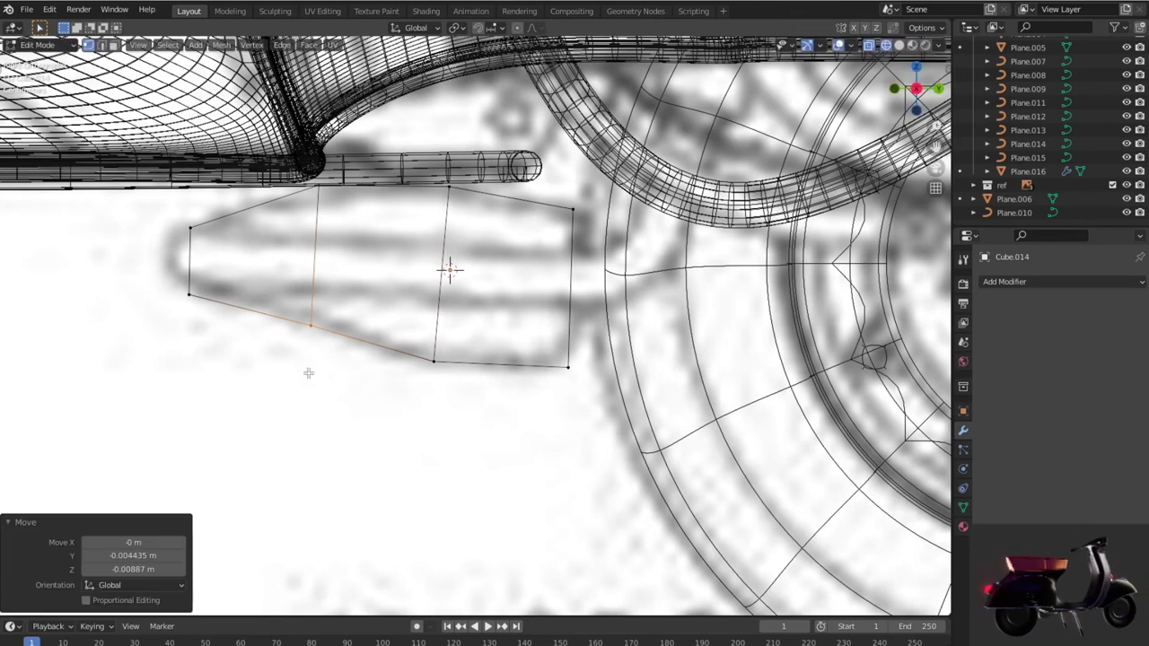
# Step: Add a centred lengthwise edge loop and pull its left end into a pointed tip
pyautogui.click(302, 272)
pyautogui.rightClick(302, 272)
pyautogui.keyDown('shift'); pyautogui.moveTo(219, 274); pyautogui.dragTo(220, 274); pyautogui.keyUp('shift')
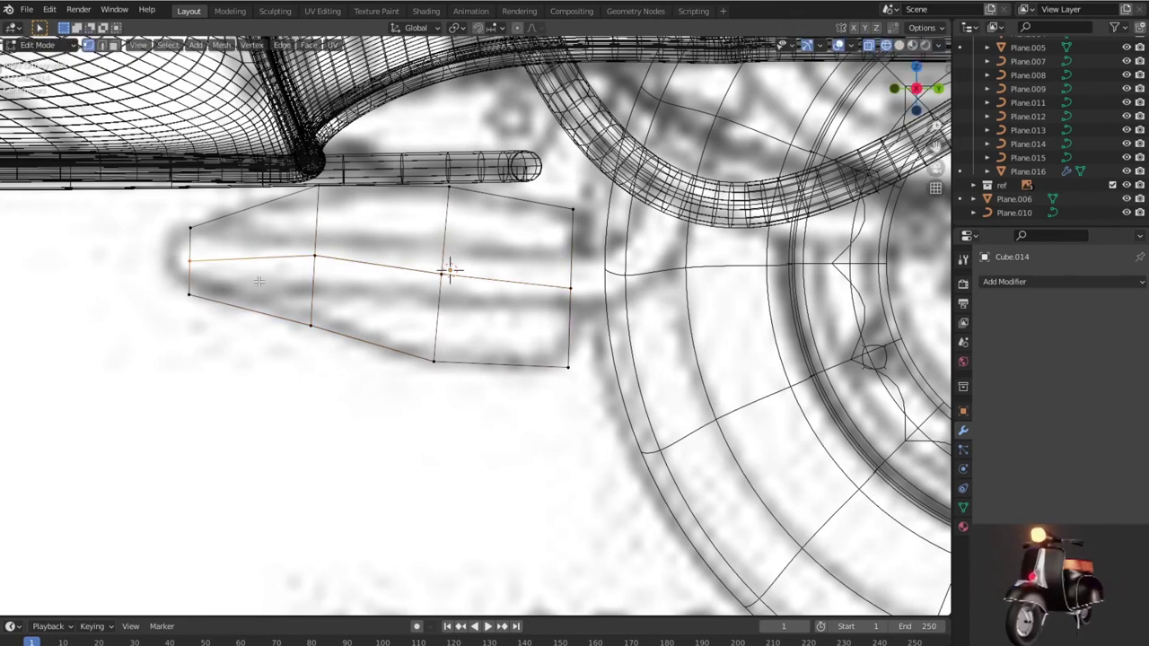
pyautogui.press('g')
pyautogui.click(237, 276)
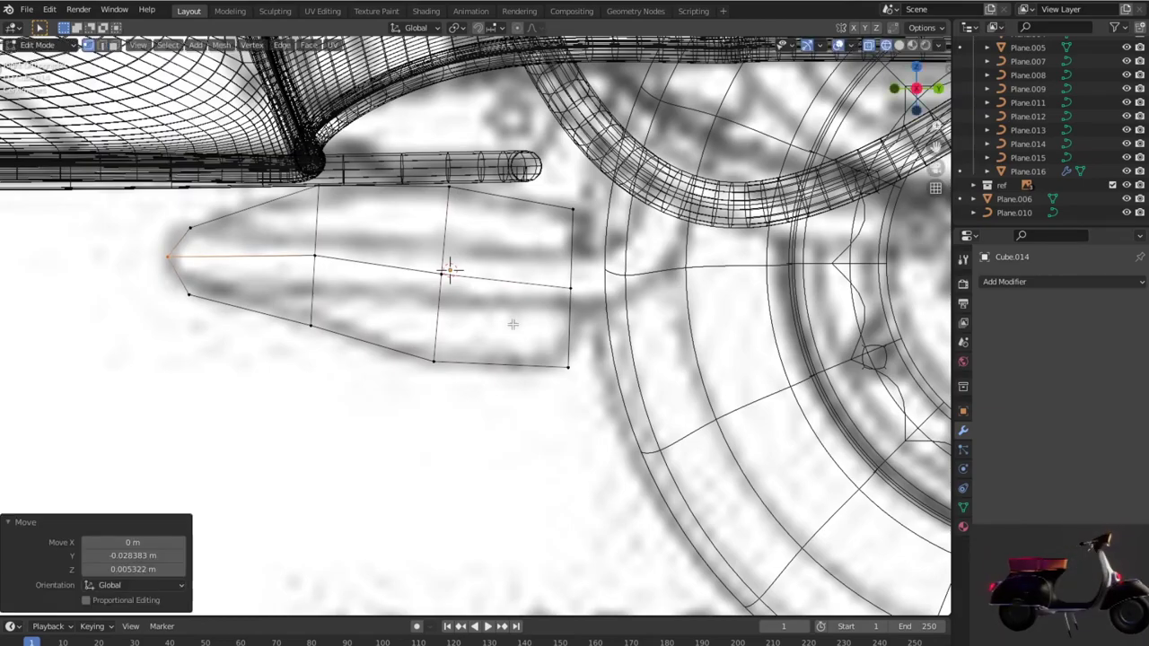
pyautogui.press('g')
pyautogui.click(547, 269)
pyautogui.moveTo(548, 269)
pyautogui.mouseDown(button='middle')
pyautogui.moveTo(632, 395)
pyautogui.moveTo(296, 357)
pyautogui.moveTo(514, 346)
pyautogui.mouseUp(button='middle')
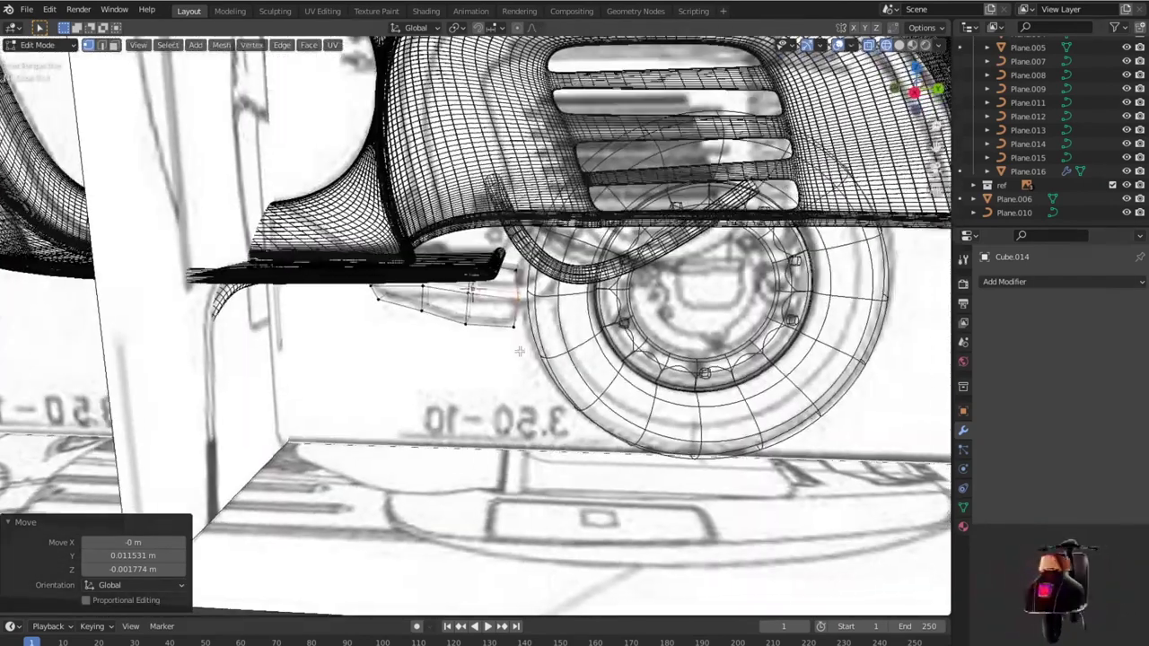
# Step: Scale the piece's faces 1.397 along X and add a level-3 Subdivision Surface modifier
pyautogui.press('3')
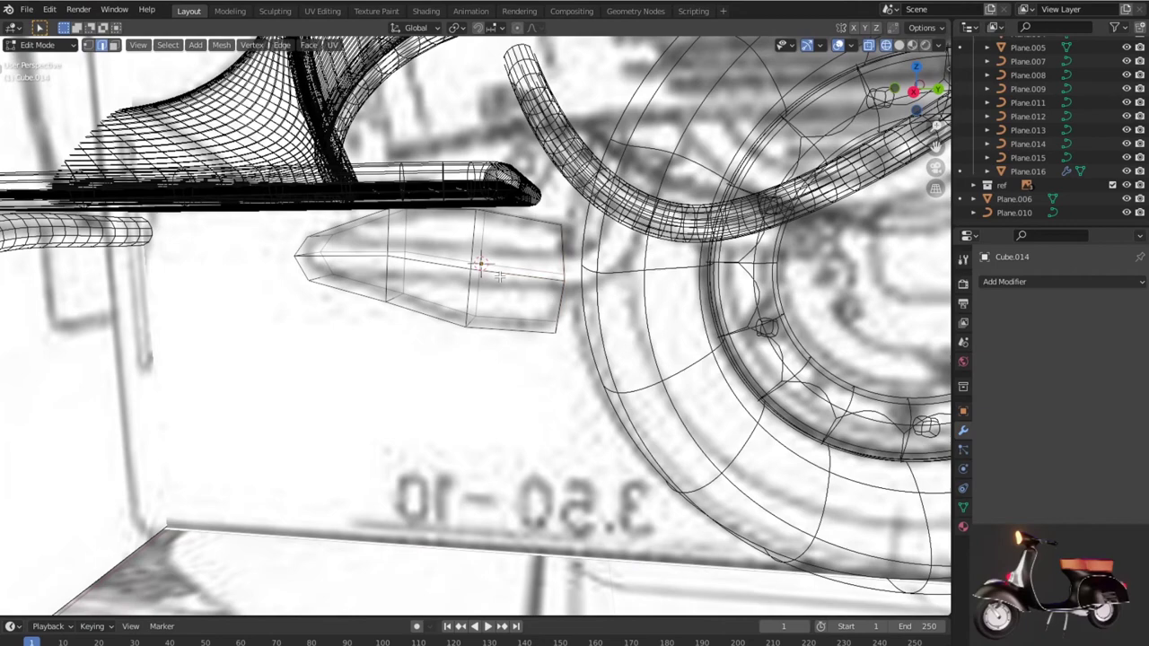
pyautogui.moveTo(525, 321); pyautogui.dragTo(257, 363, button='middle')
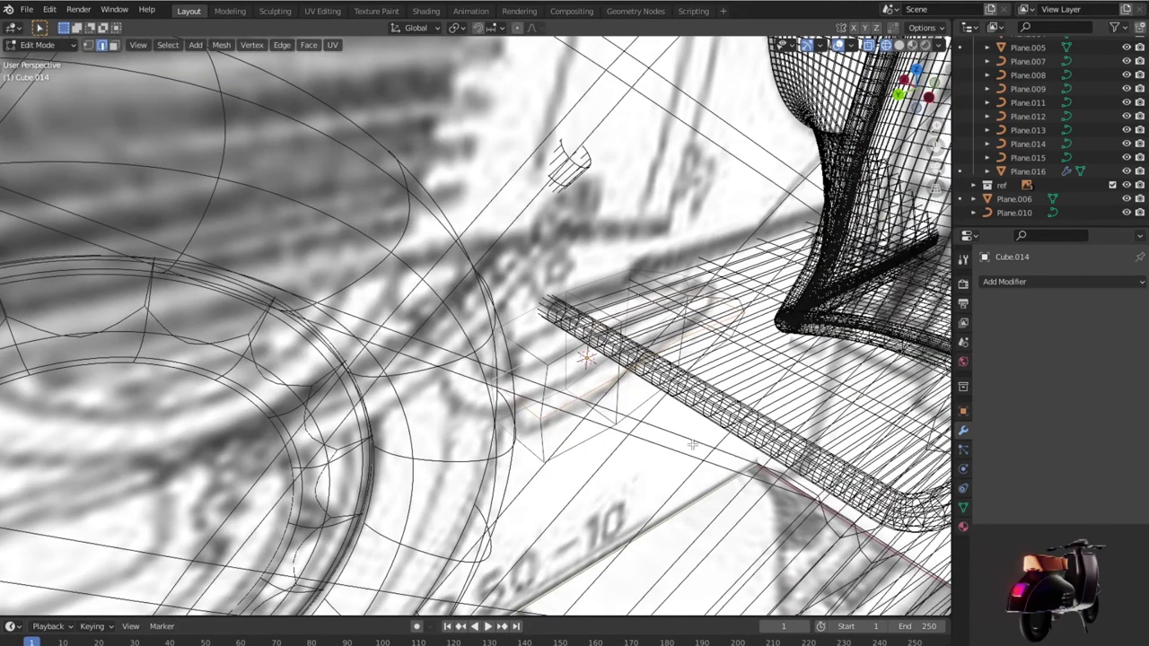
pyautogui.press('s')
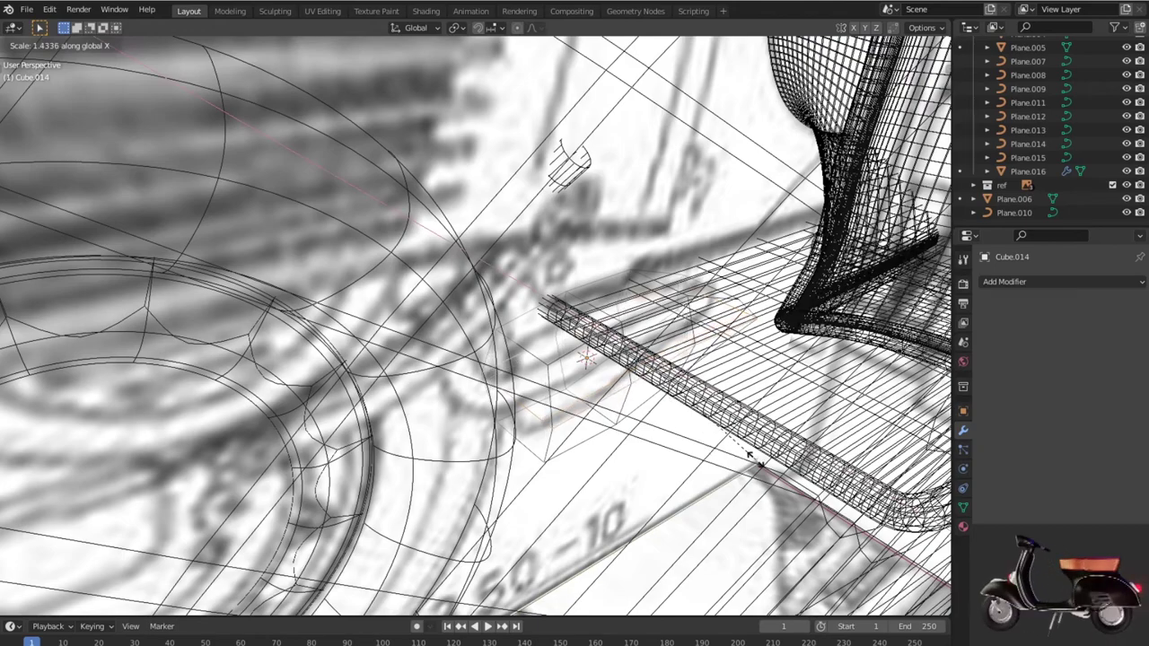
pyautogui.click(752, 459)
pyautogui.moveTo(752, 460)
pyautogui.mouseDown(button='middle')
pyautogui.moveTo(371, 300)
pyautogui.moveTo(363, 380)
pyautogui.moveTo(465, 398)
pyautogui.mouseUp(button='middle')
pyautogui.scroll(4, 363, 380)
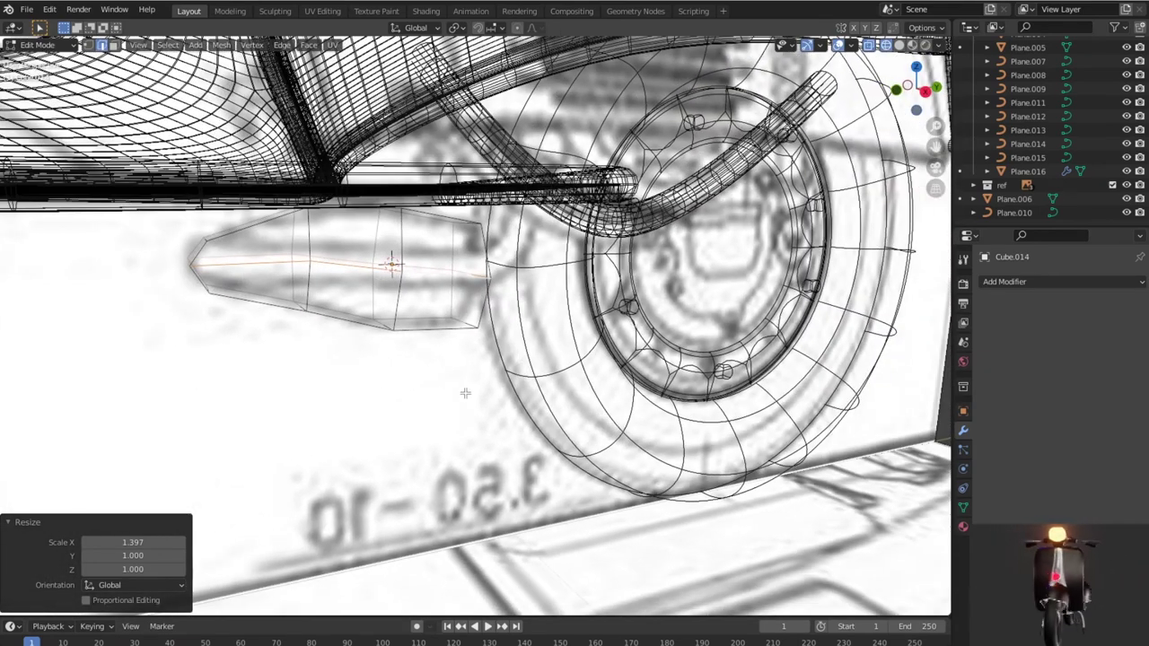
pyautogui.press('Tab')
pyautogui.hotkey('ctrl', '3')
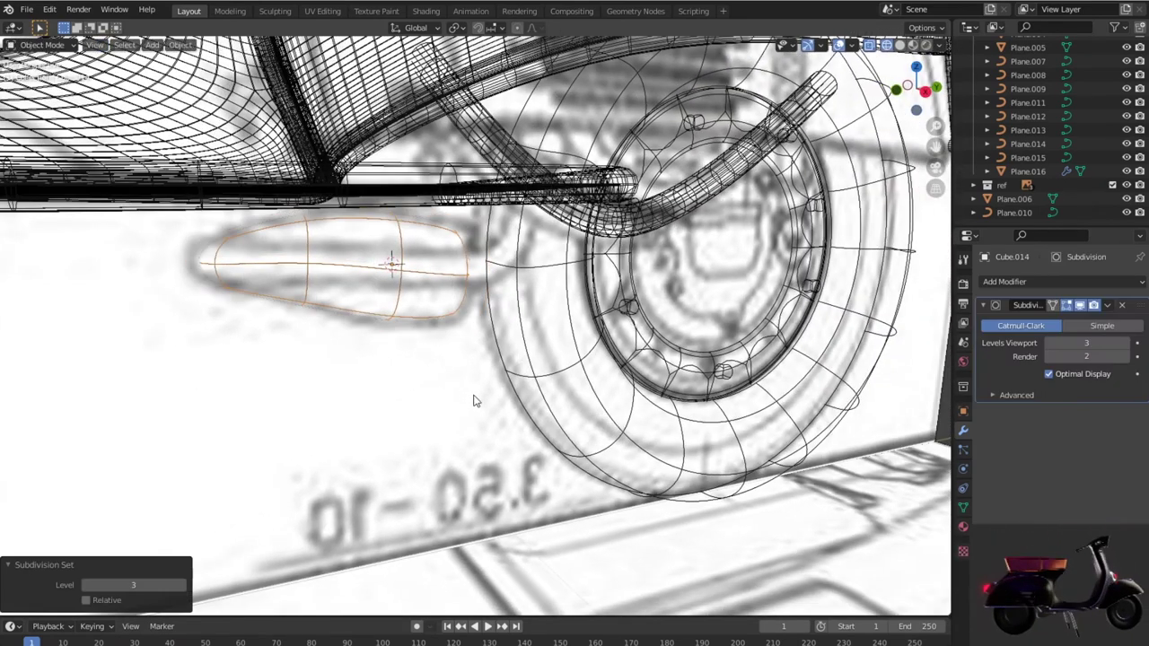
# Step: Switch to a zoomed right-side wireframe view and enter Edit Mode on the teardrop
pyautogui.hotkey('shift', 'z')
pyautogui.moveTo(479, 402)
pyautogui.mouseDown(button='middle')
pyautogui.moveTo(361, 377)
pyautogui.moveTo(403, 367)
pyautogui.moveTo(478, 386)
pyautogui.moveTo(454, 385)
pyautogui.mouseUp(button='middle')
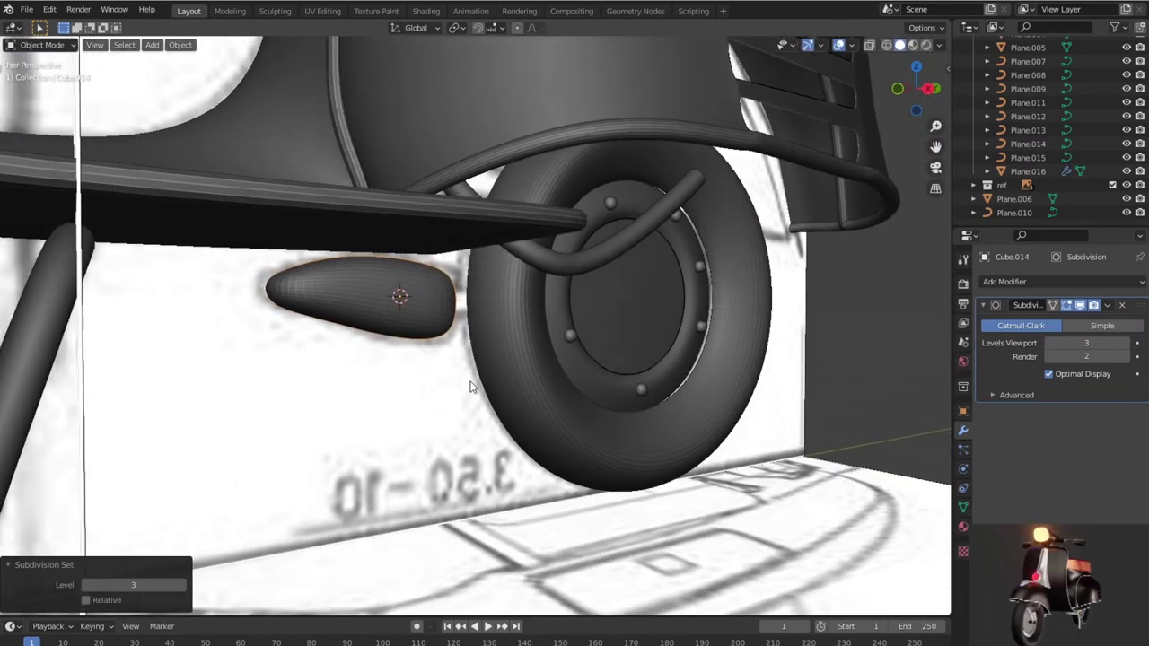
pyautogui.press('KP_3')
pyautogui.scroll(2, 455, 385)
pyautogui.scroll(2, 455, 385)
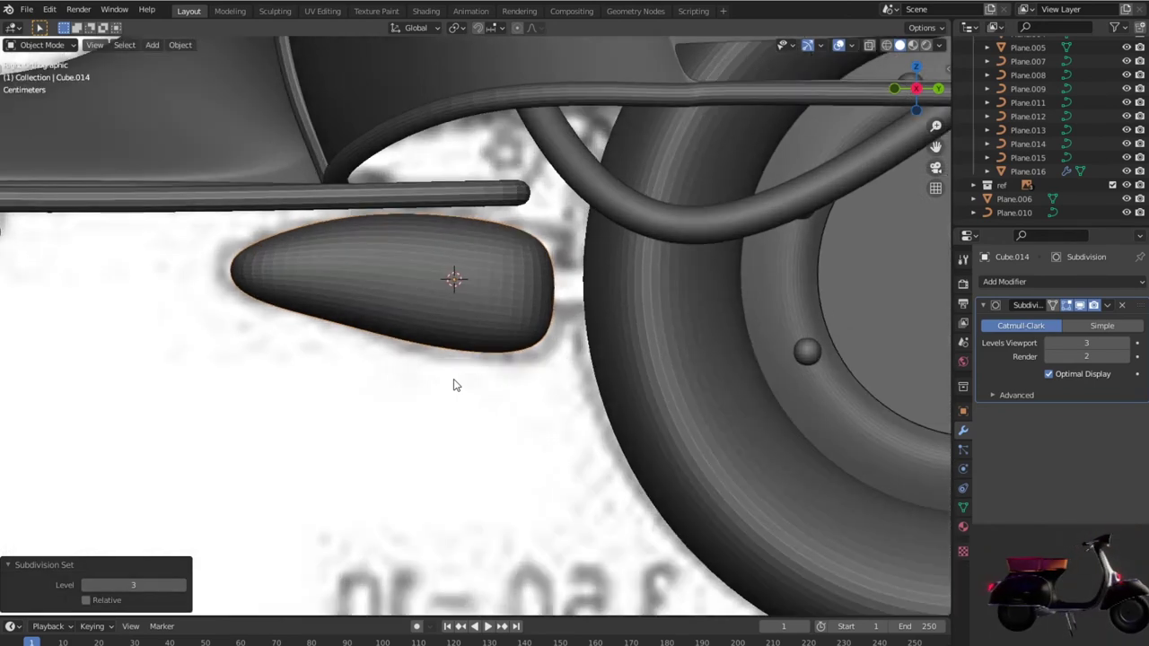
pyautogui.hotkey('shift', 'z')
pyautogui.scroll(1, 467, 377)
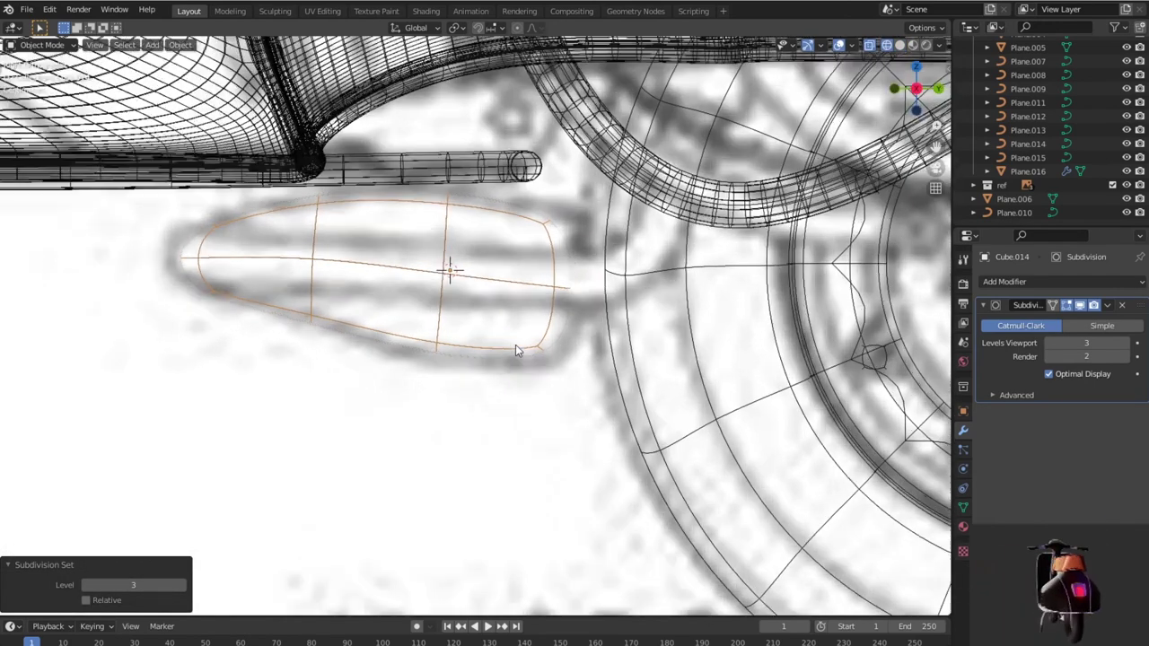
pyautogui.press('Tab')
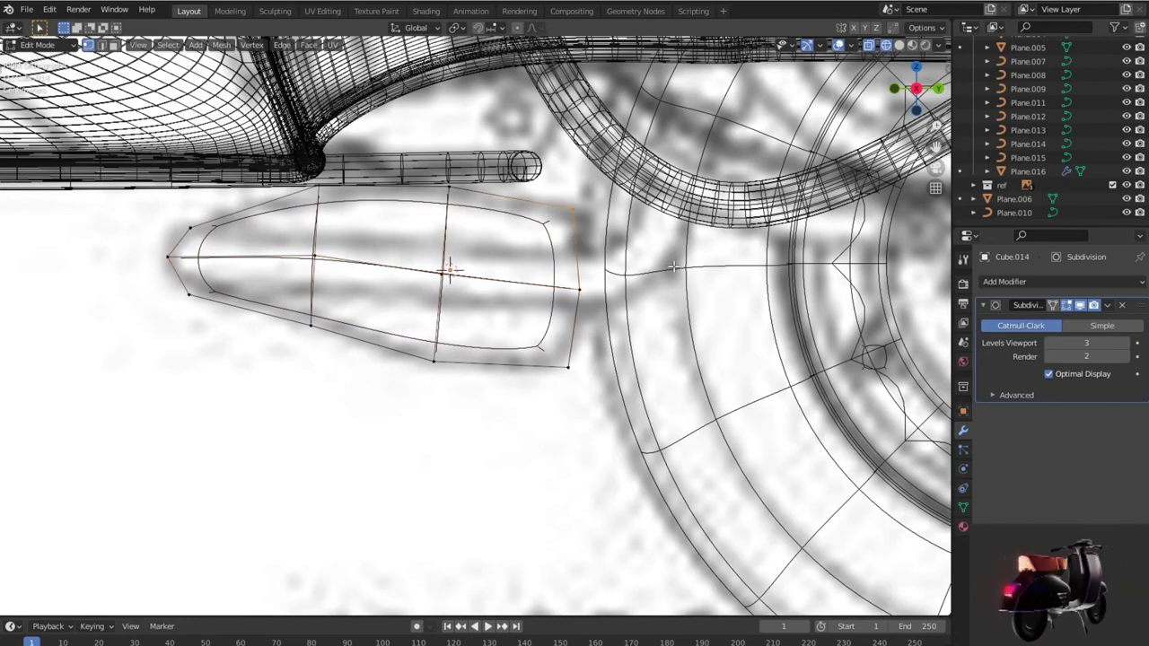
# Step: Move the corner and tip vertices outward to lengthen both pointed ends
pyautogui.press('g')
pyautogui.click(704, 254)
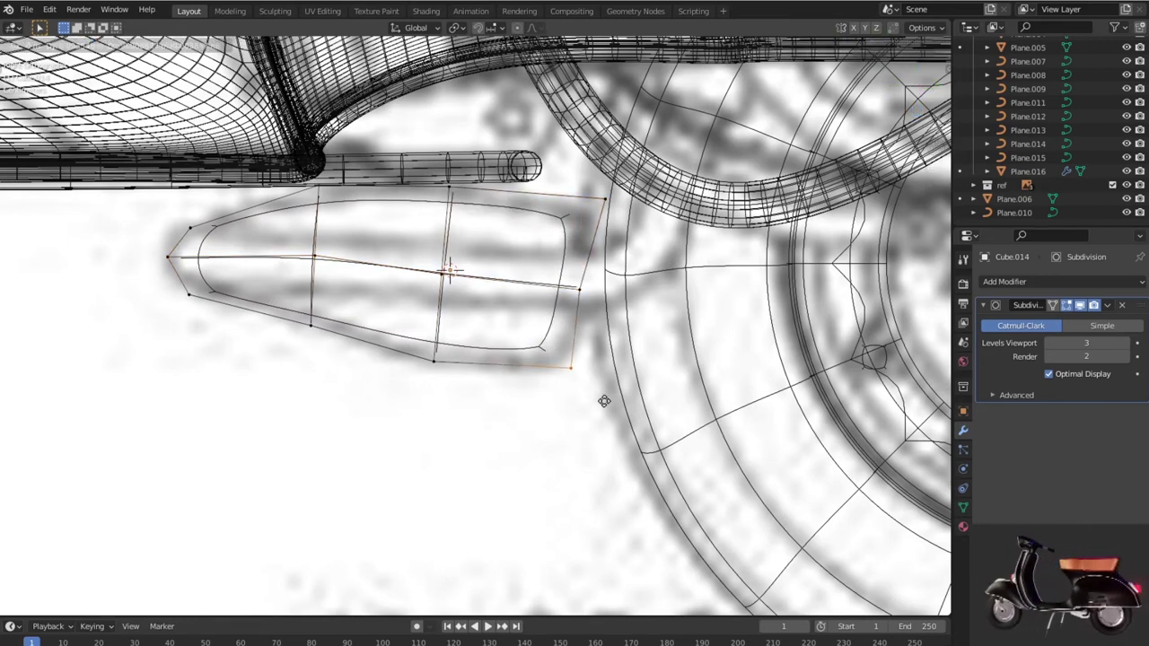
pyautogui.click(619, 423)
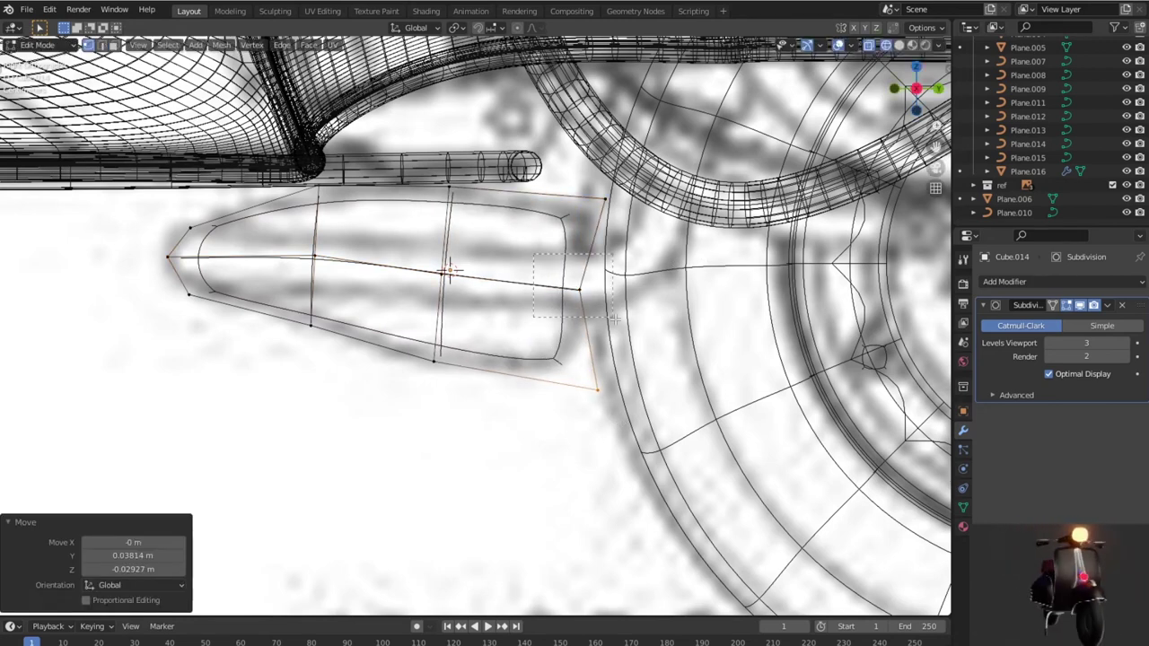
pyautogui.moveTo(606, 310); pyautogui.dragTo(610, 312)
pyautogui.press('g')
pyautogui.click(649, 321)
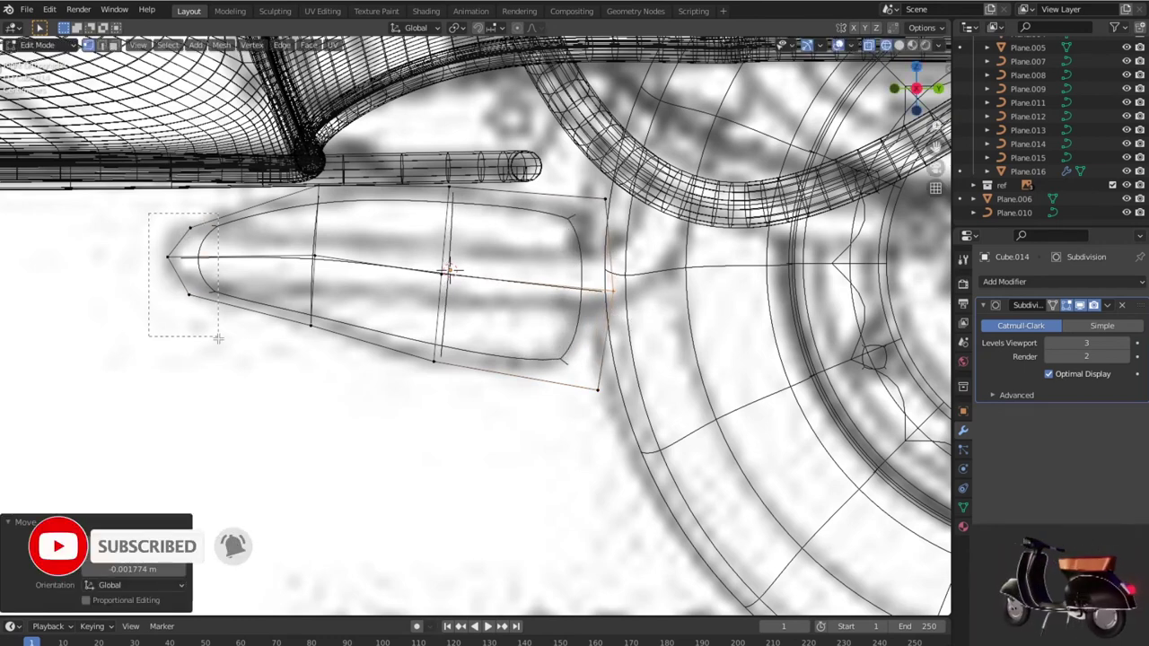
pyautogui.moveTo(218, 336); pyautogui.dragTo(215, 334)
pyautogui.press('g')
pyautogui.click(185, 331)
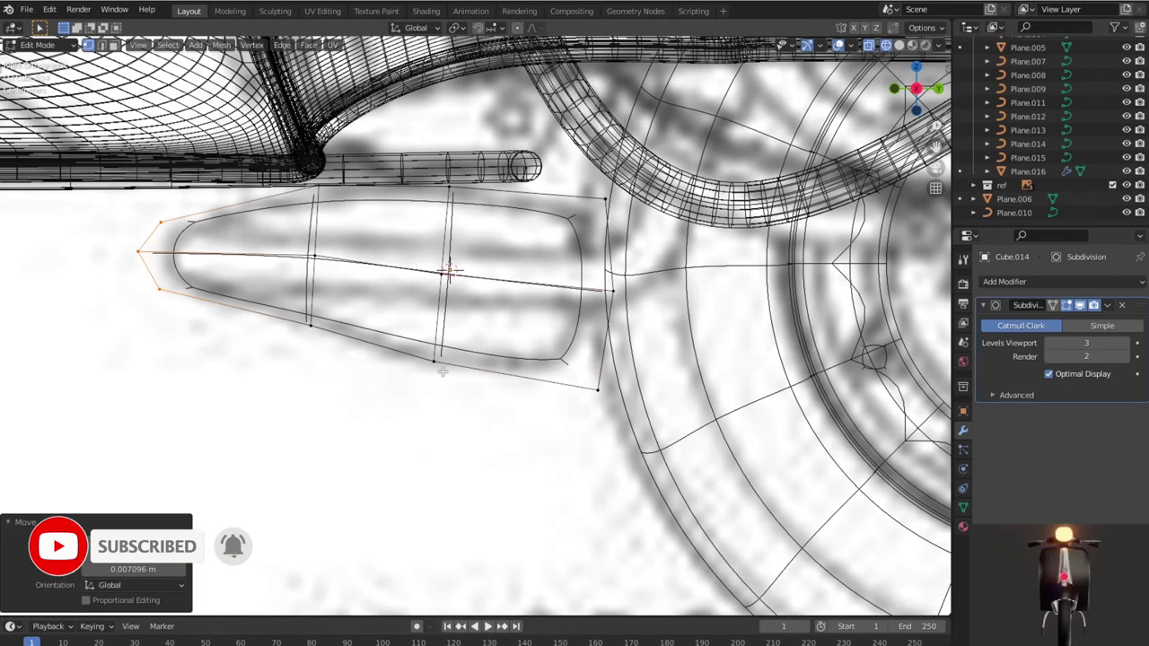
# Step: Enlarge the narrow-end and middle edge loops (middle by 1.279) and return to Object Mode
pyautogui.keyDown('alt'); pyautogui.click(311, 289); pyautogui.keyUp('alt')
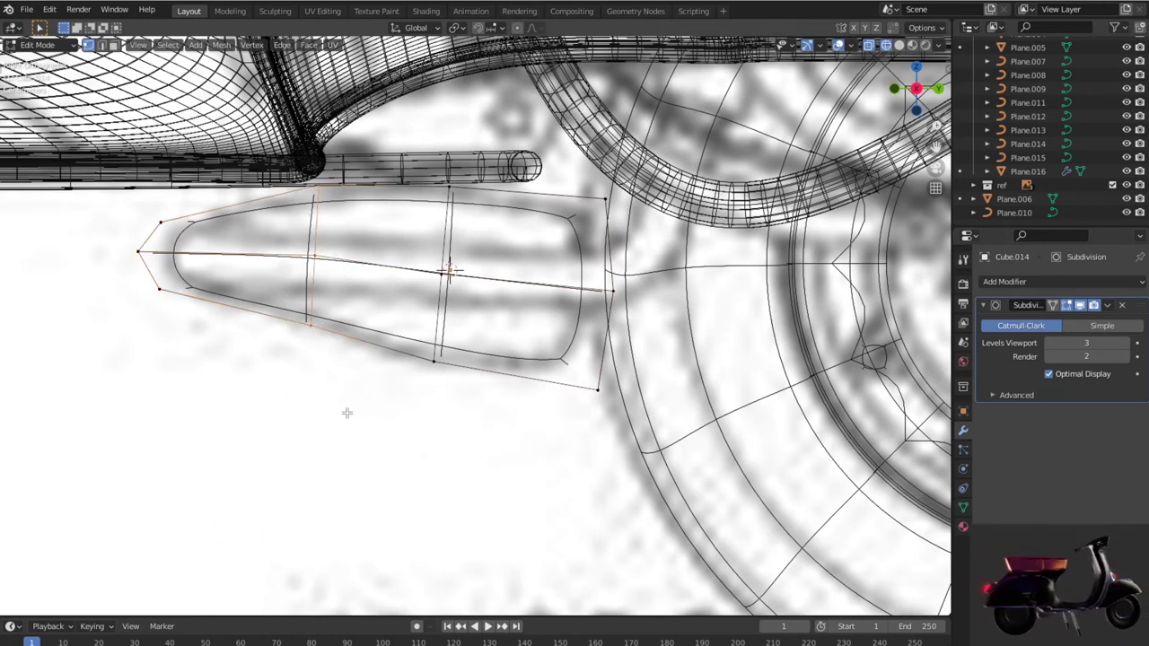
pyautogui.press('s')
pyautogui.click(374, 423)
pyautogui.click(559, 461)
pyautogui.press('s')
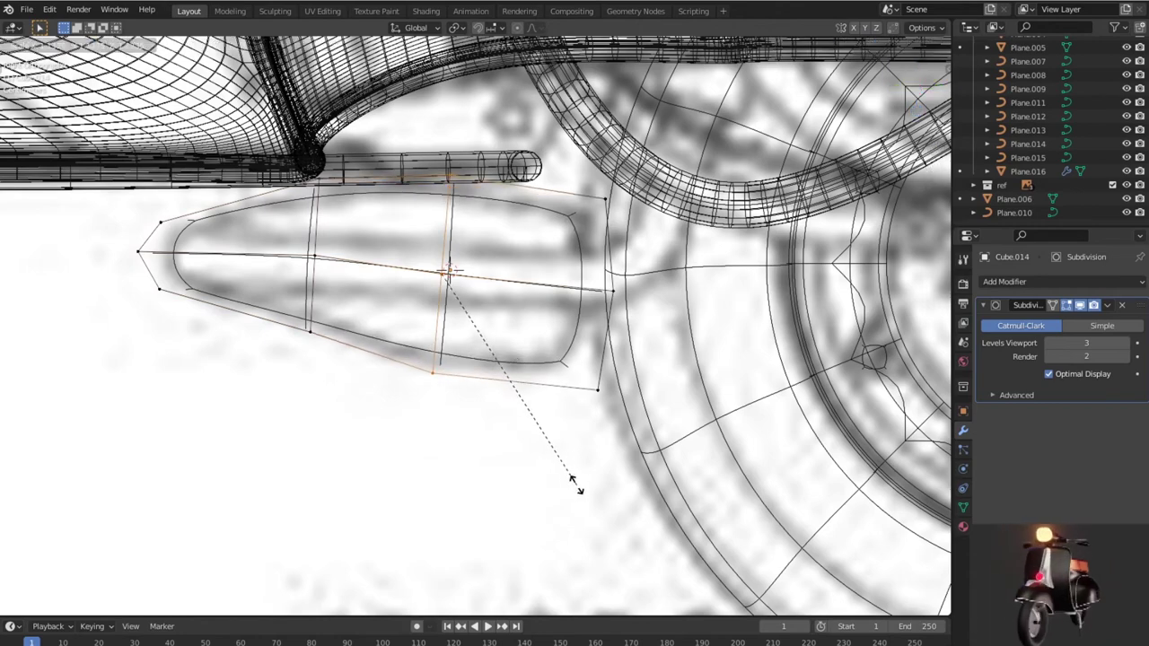
pyautogui.click(601, 484)
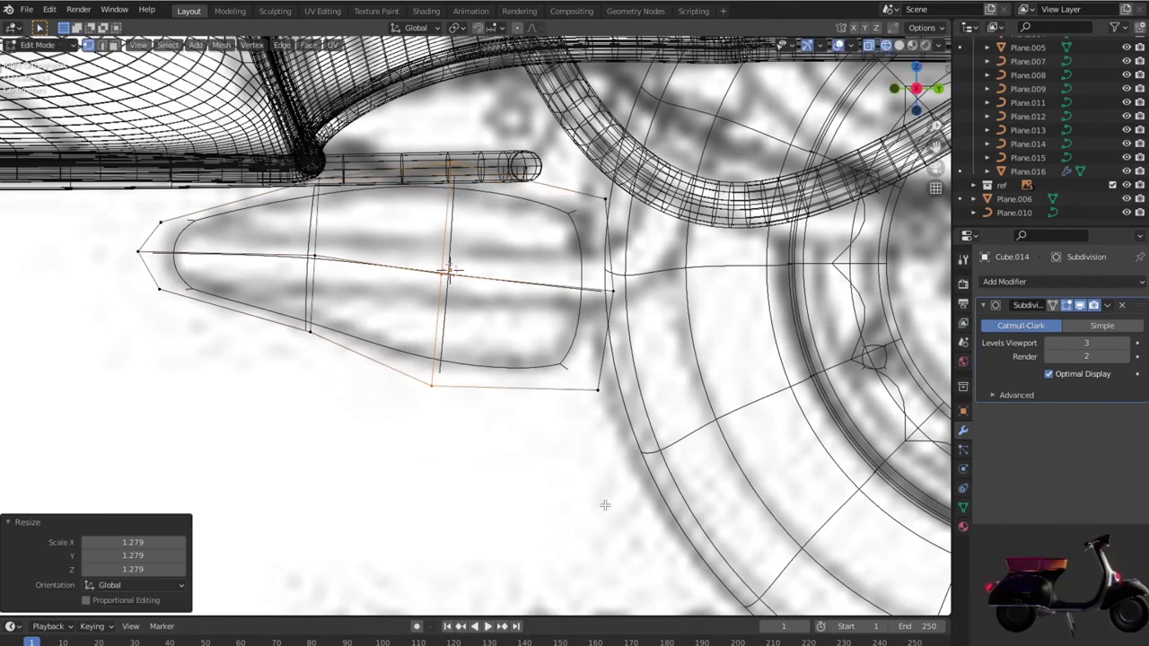
pyautogui.scroll(-2, 601, 476)
pyautogui.scroll(-2, 601, 475)
pyautogui.scroll(-2, 599, 474)
pyautogui.scroll(-2, 592, 466)
pyautogui.press('Tab')
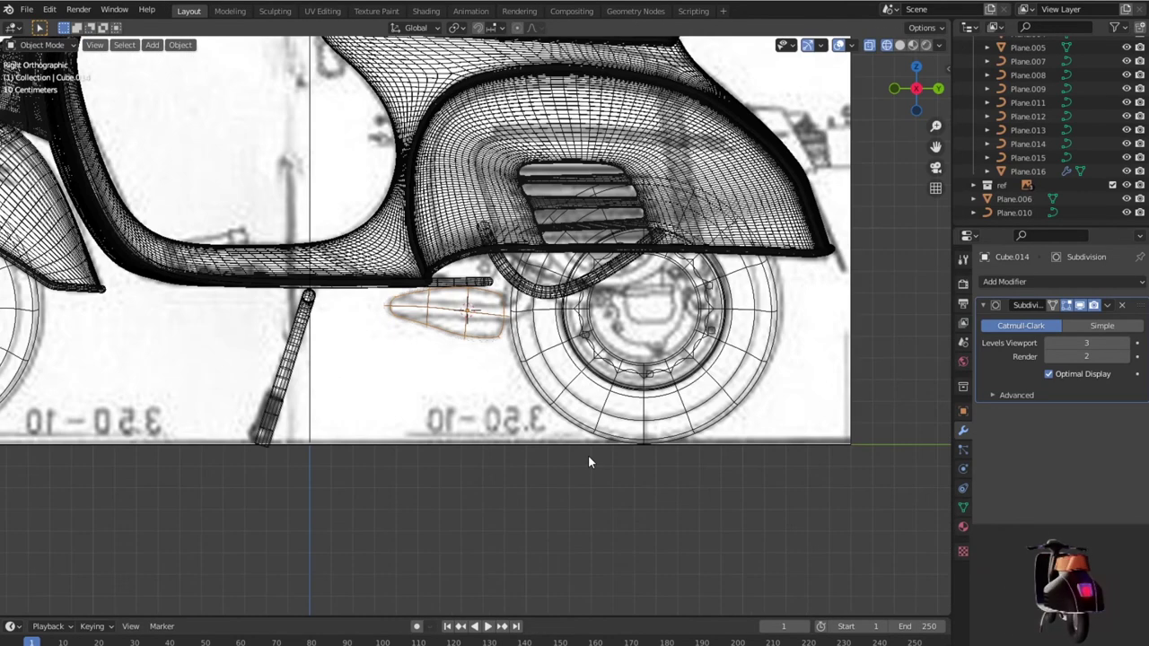
# Step: Return to solid shading, hide the reference images, and orbit around the teardrop
pyautogui.hotkey('shift', 'z')
pyautogui.scroll(-2, 588, 462)
pyautogui.moveTo(577, 454)
pyautogui.mouseDown(button='middle')
pyautogui.moveTo(638, 479)
pyautogui.moveTo(605, 451)
pyautogui.moveTo(518, 436)
pyautogui.moveTo(464, 449)
pyautogui.moveTo(389, 443)
pyautogui.moveTo(517, 473)
pyautogui.moveTo(610, 467)
pyautogui.mouseUp(button='middle')
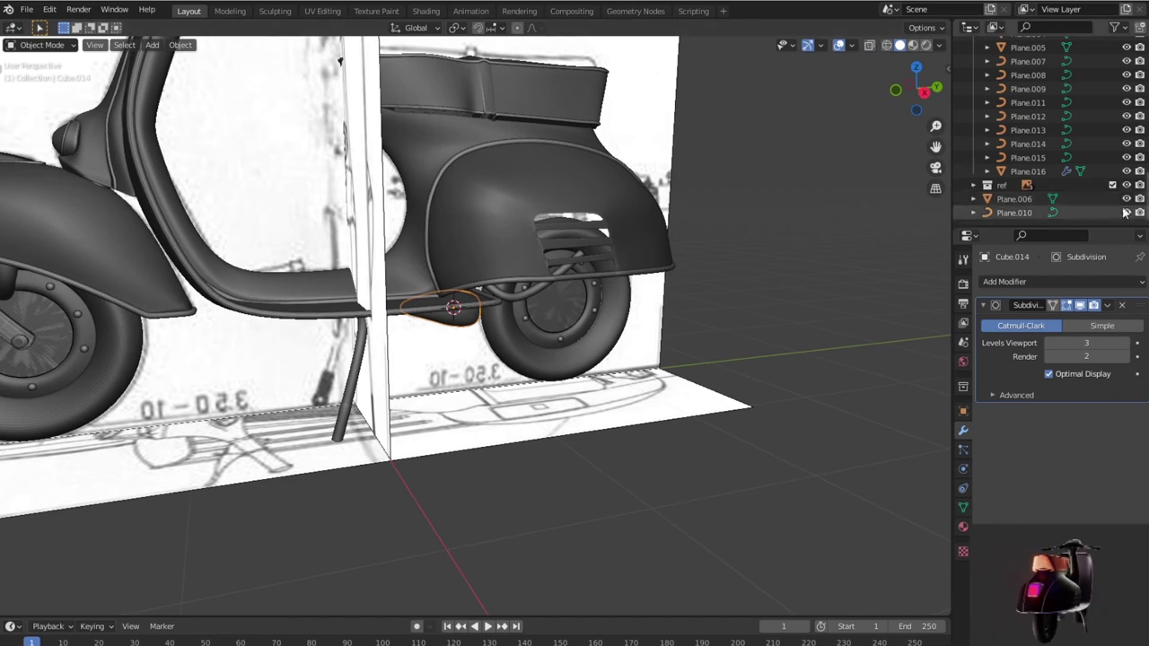
pyautogui.click(1127, 186)
pyautogui.moveTo(668, 464)
pyautogui.mouseDown(button='middle')
pyautogui.moveTo(556, 435)
pyautogui.moveTo(700, 431)
pyautogui.moveTo(679, 416)
pyautogui.moveTo(589, 415)
pyautogui.moveTo(651, 365)
pyautogui.moveTo(705, 397)
pyautogui.moveTo(654, 385)
pyautogui.moveTo(587, 410)
pyautogui.moveTo(553, 462)
pyautogui.moveTo(566, 467)
pyautogui.moveTo(557, 439)
pyautogui.mouseUp(button='middle')
pyautogui.scroll(-3, 679, 422)
pyautogui.scroll(5, 584, 405)
pyautogui.moveTo(508, 340)
pyautogui.mouseDown(button='middle')
pyautogui.moveTo(592, 403)
pyautogui.moveTo(618, 378)
pyautogui.mouseUp(button='middle')
# Step: Scale the teardrop 2.352 along X and 0.990 along Y
pyautogui.press('x')
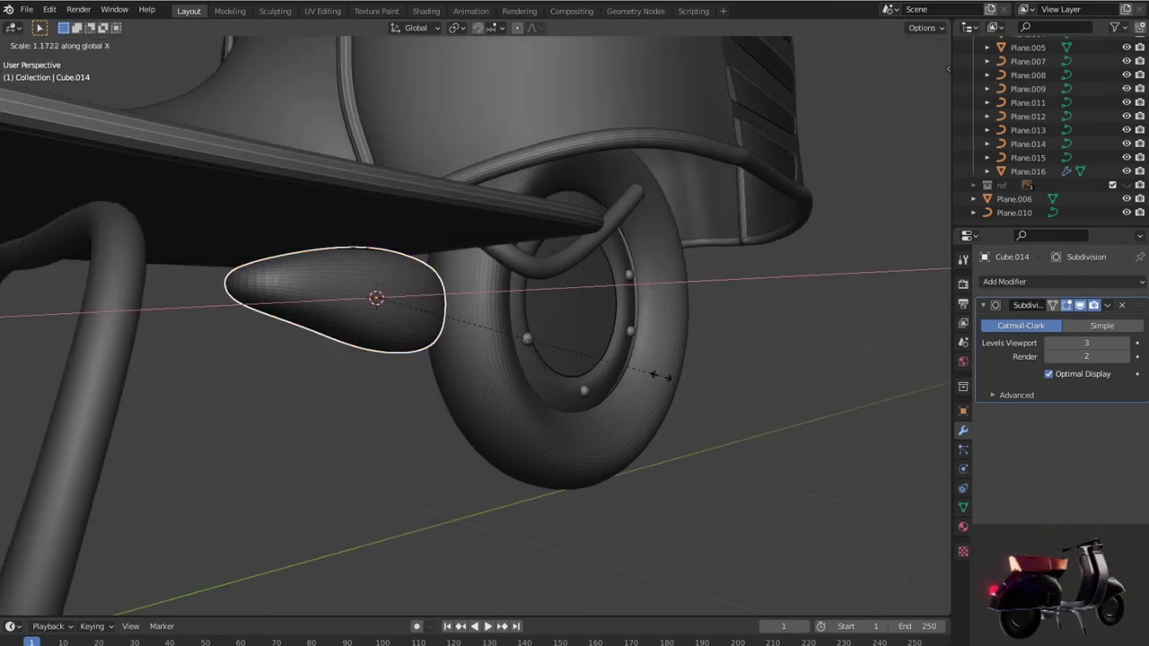
pyautogui.click(18, 382)
pyautogui.moveTo(47, 398)
pyautogui.mouseDown(button='middle')
pyautogui.moveTo(368, 356)
pyautogui.moveTo(188, 373)
pyautogui.moveTo(277, 399)
pyautogui.moveTo(299, 376)
pyautogui.moveTo(294, 361)
pyautogui.moveTo(396, 357)
pyautogui.mouseUp(button='middle')
pyautogui.press('s')
pyautogui.press('y')
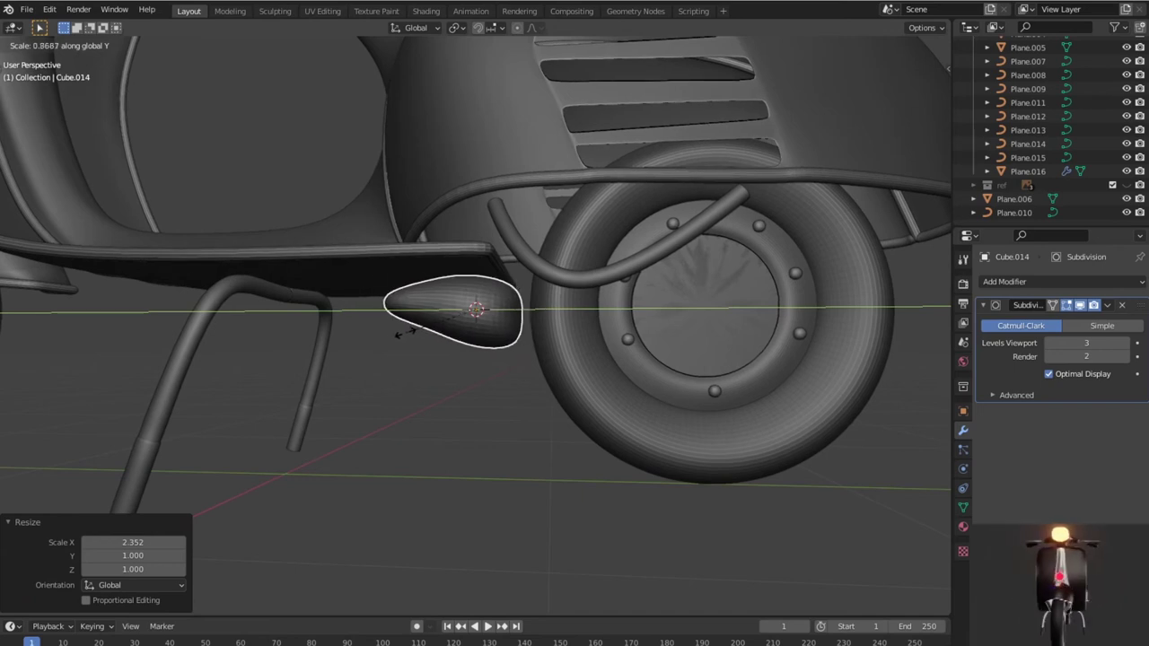
pyautogui.click(393, 329)
pyautogui.moveTo(513, 342); pyautogui.dragTo(537, 372, button='middle')
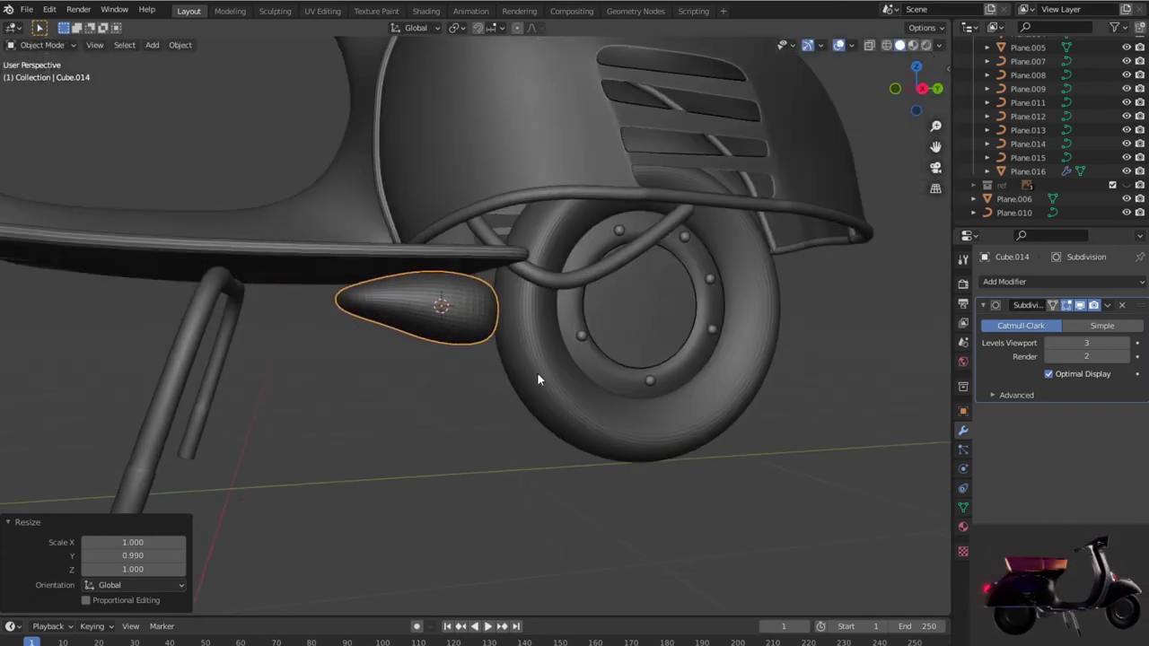
pyautogui.click(491, 452)
pyautogui.moveTo(491, 453); pyautogui.dragTo(414, 442, button='middle')
# Step: Return to right-side wireframe with the reference shown and duplicate the curved rear tube
pyautogui.press('KP_1')
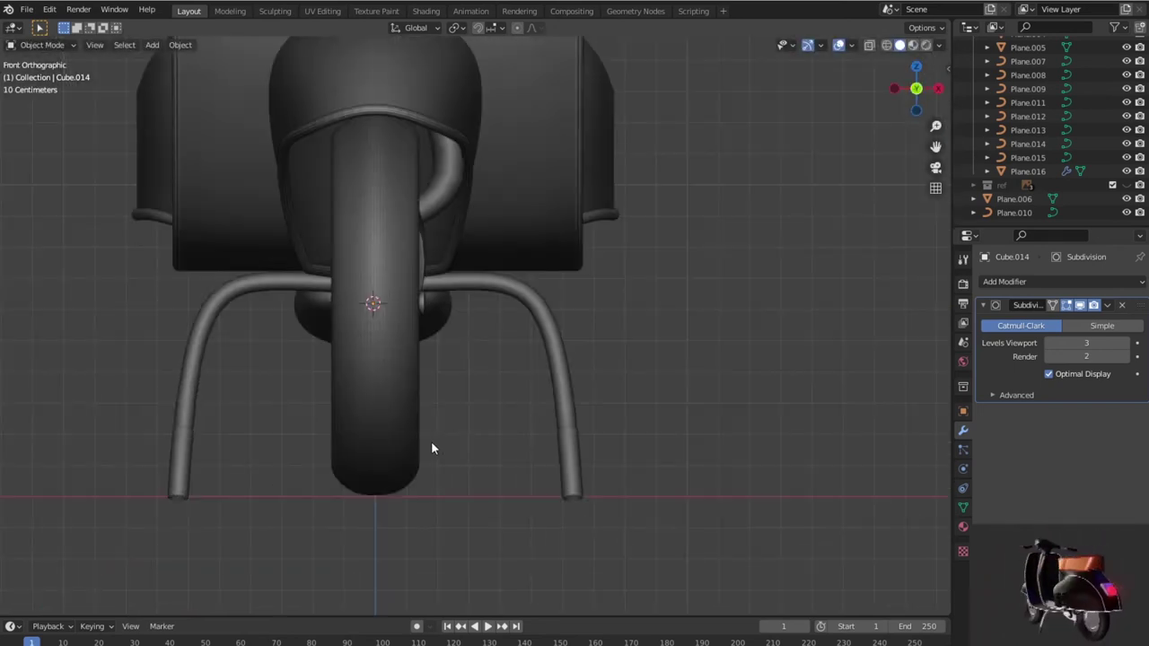
pyautogui.press('KP_3')
pyautogui.hotkey('shift', 'z')
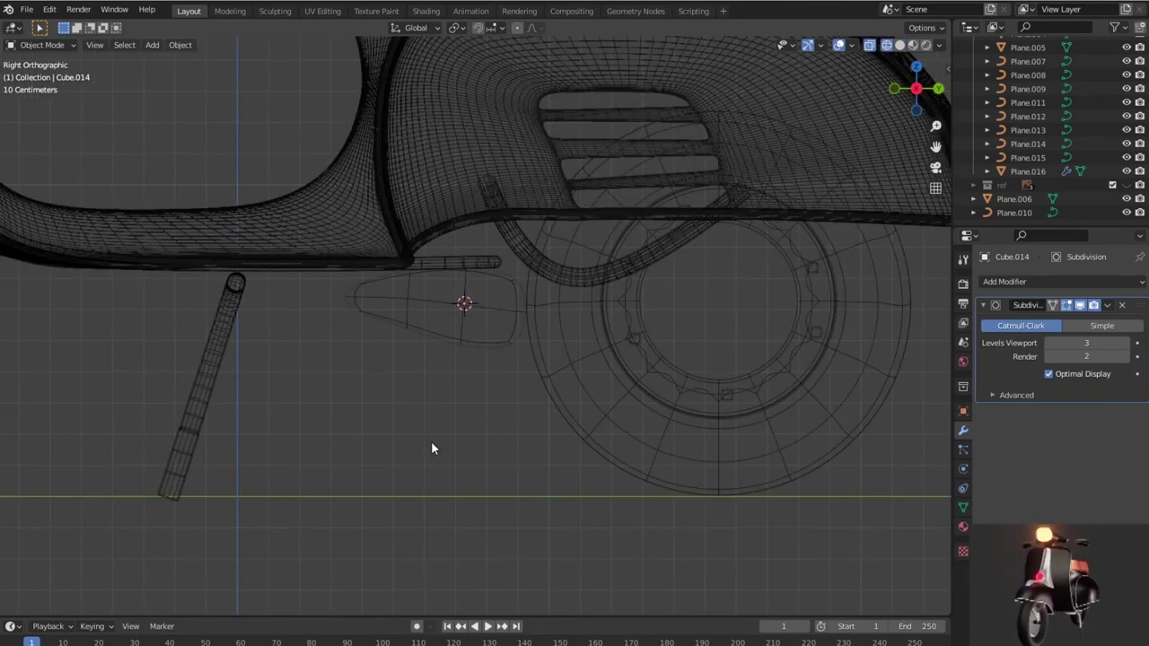
pyautogui.click(1126, 185)
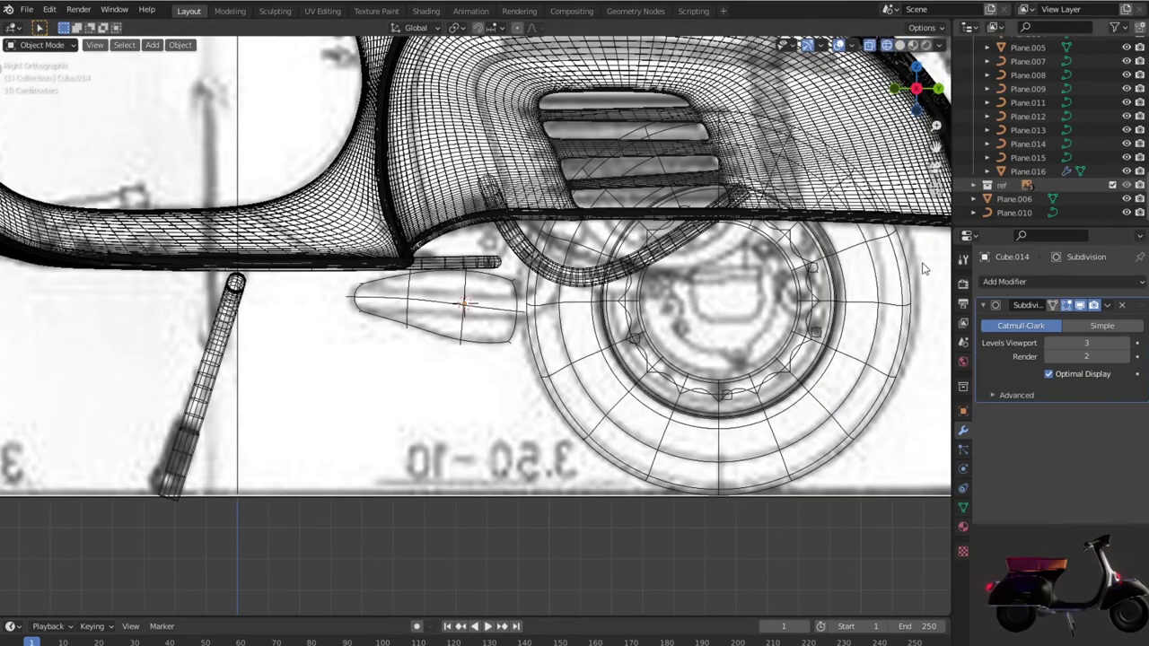
pyautogui.scroll(2, 761, 323)
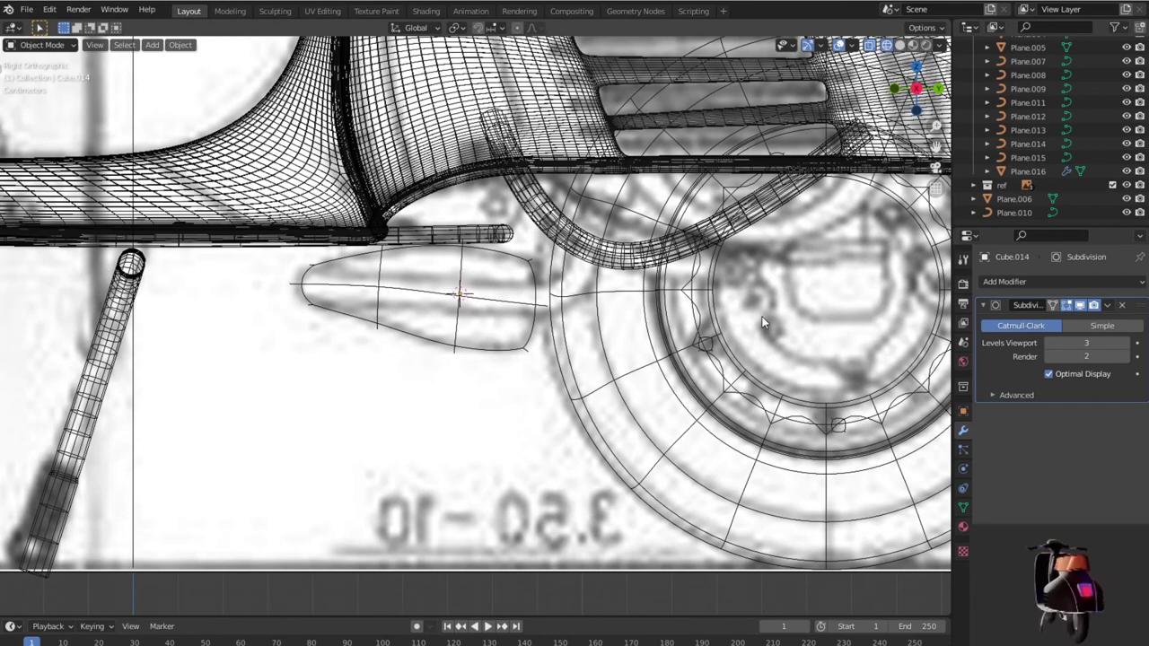
pyautogui.click(648, 254)
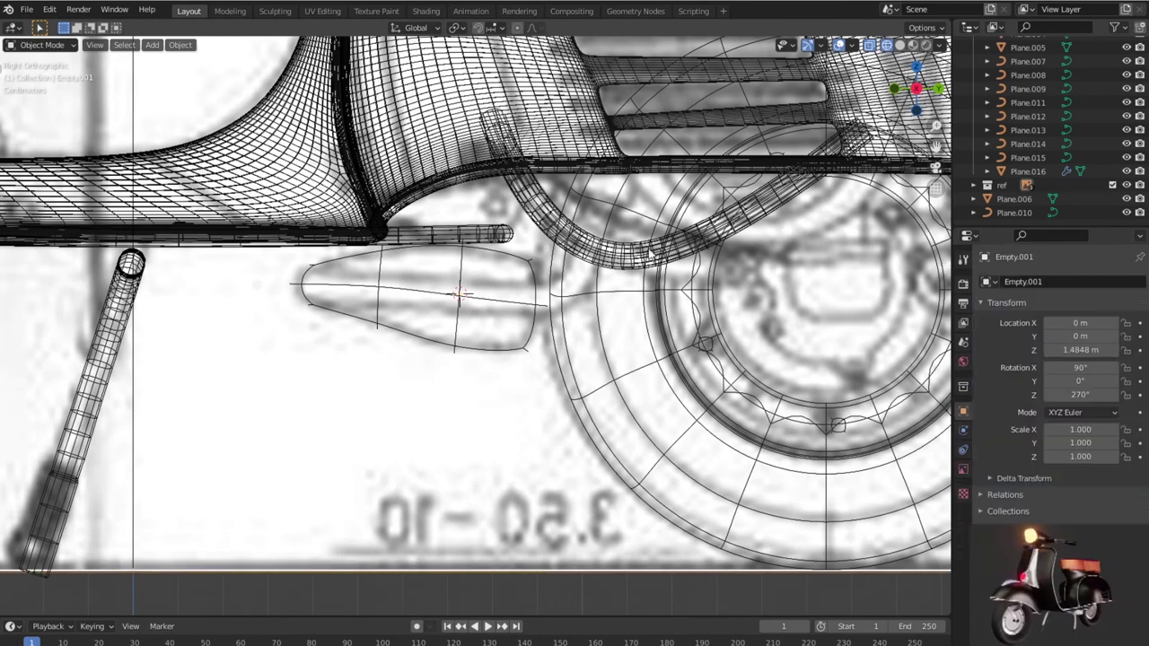
pyautogui.click(642, 261)
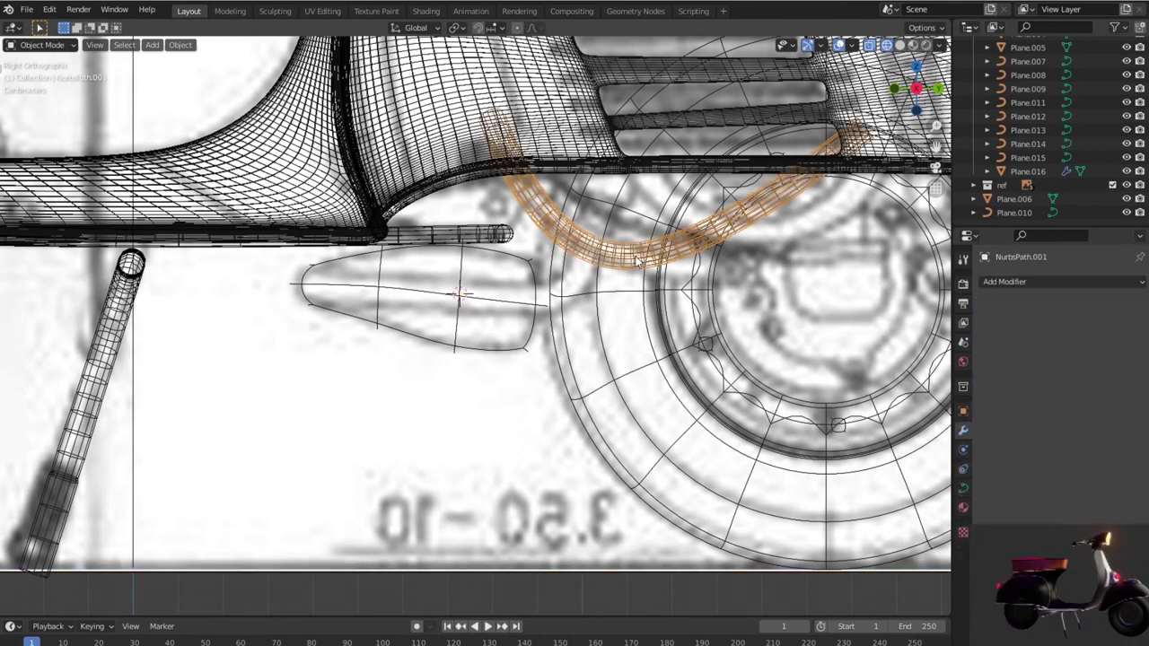
pyautogui.press('g')
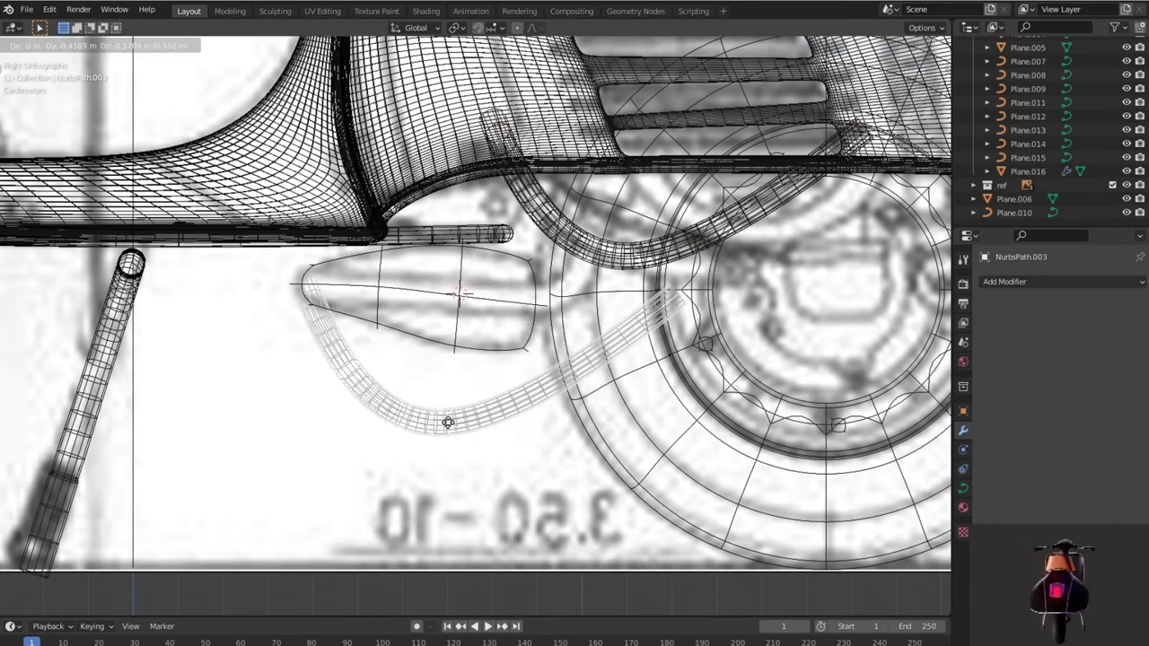
# Step: Place the tube copy below the teardrop and straighten it along the piece
pyautogui.click(457, 426)
pyautogui.press('Tab')
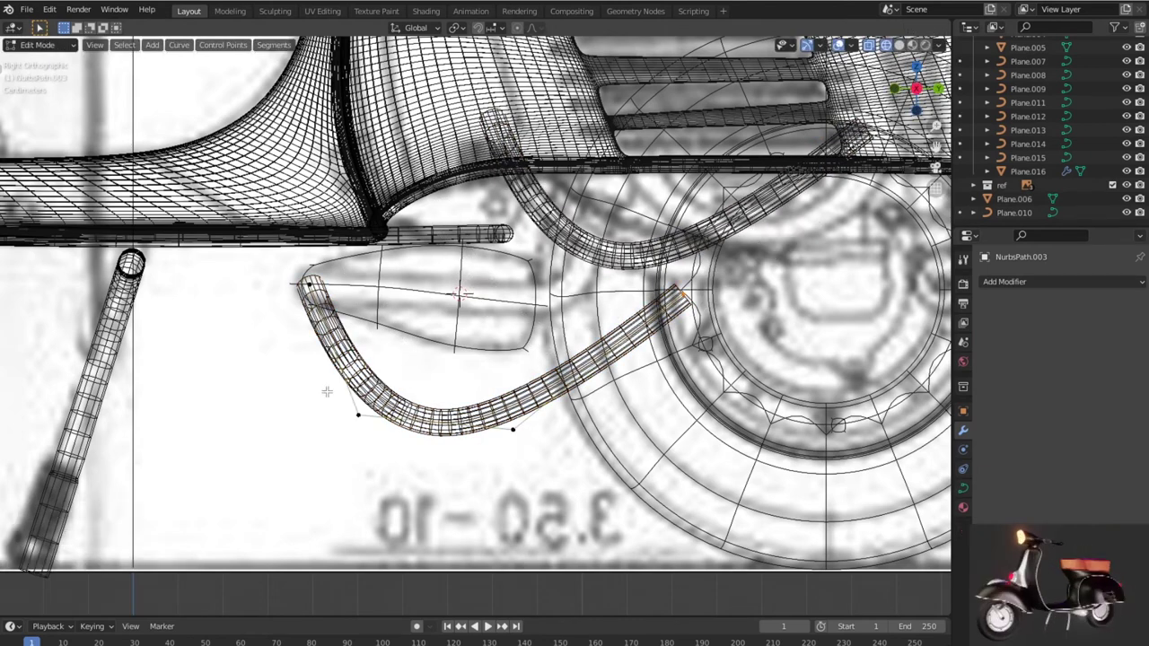
pyautogui.click(358, 414)
pyautogui.press('g')
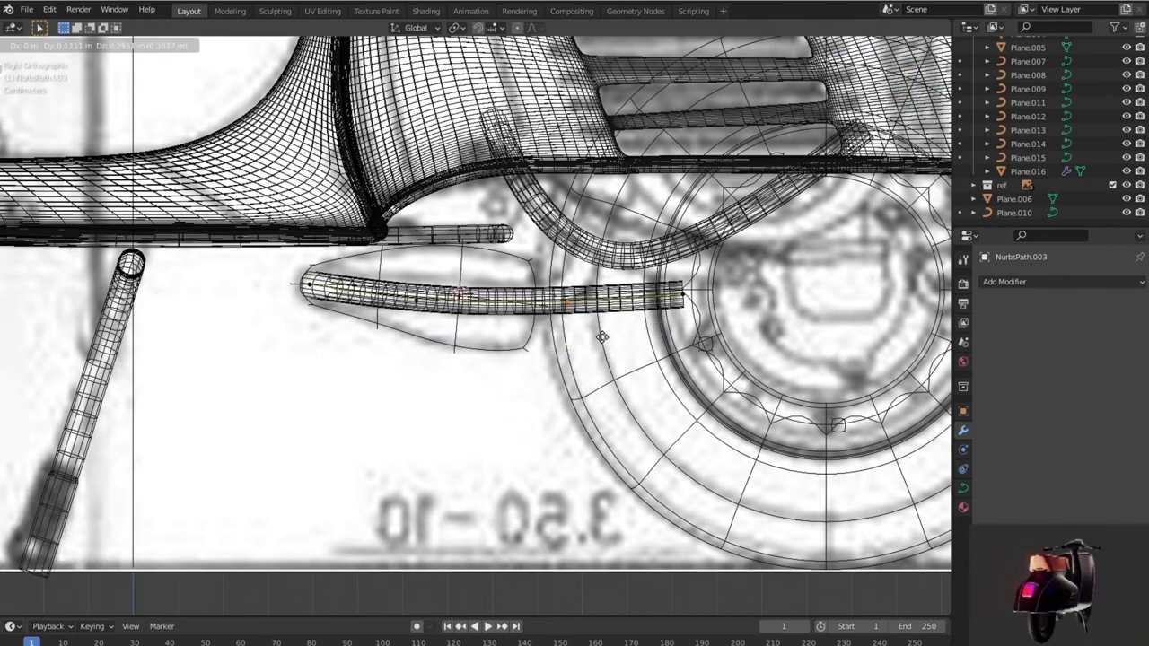
pyautogui.click(565, 301)
# Step: Extrude three curve points up toward the fender and reposition the left end point
pyautogui.press('e')
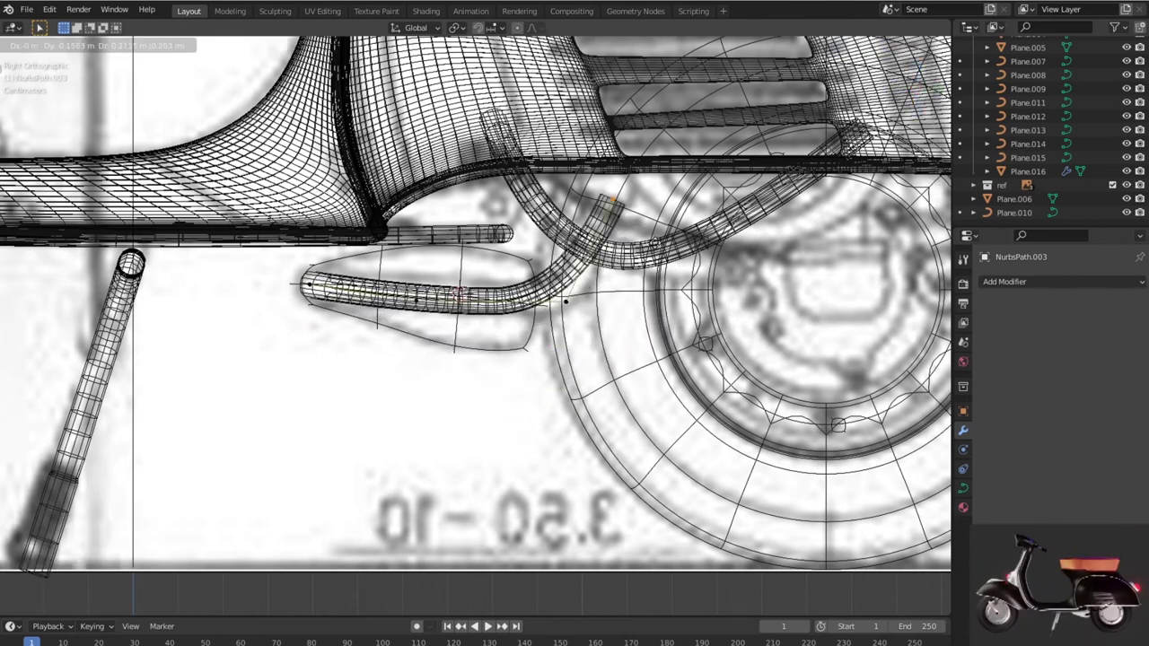
pyautogui.click(610, 202)
pyautogui.press('e')
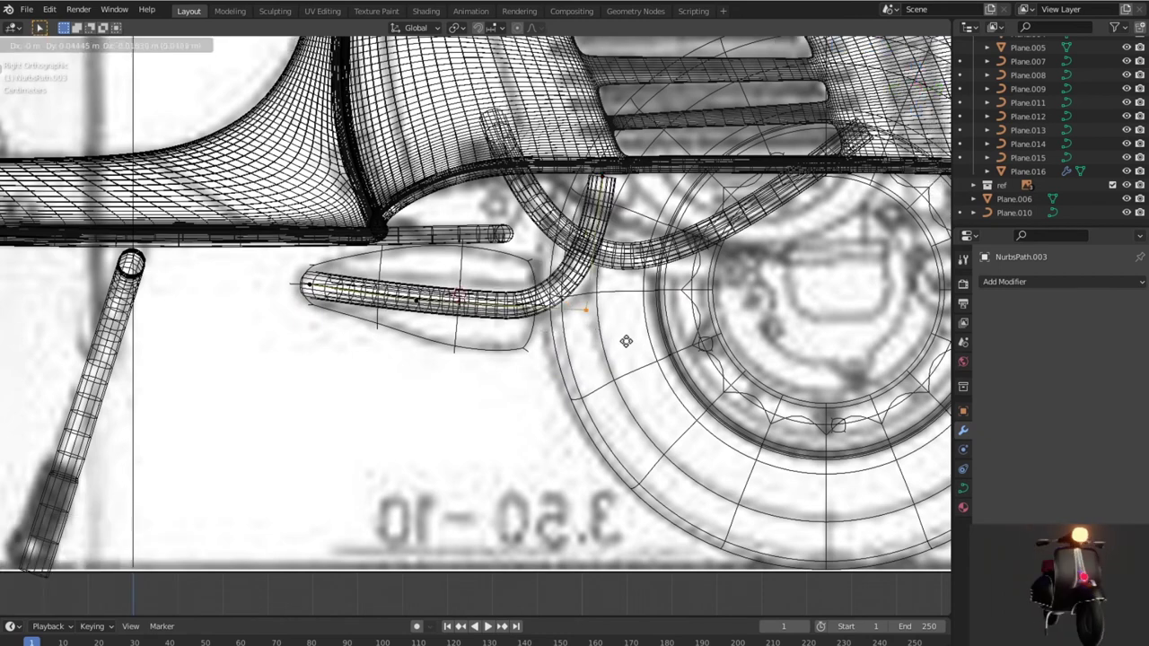
pyautogui.click(590, 242)
pyautogui.press('e')
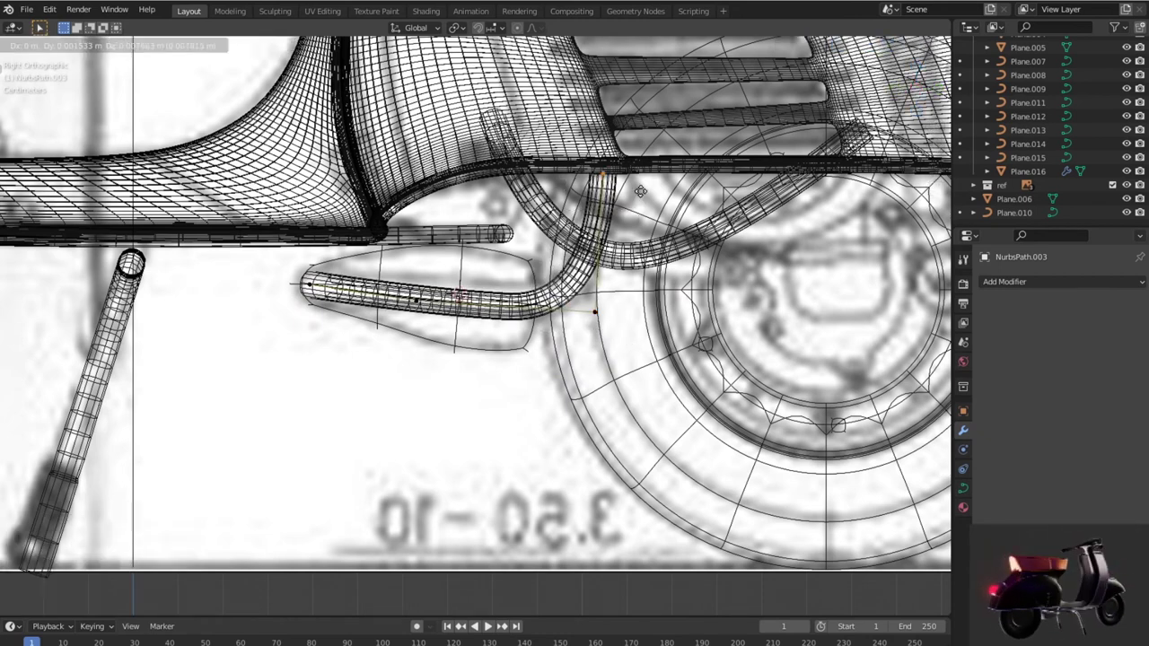
pyautogui.click(638, 189)
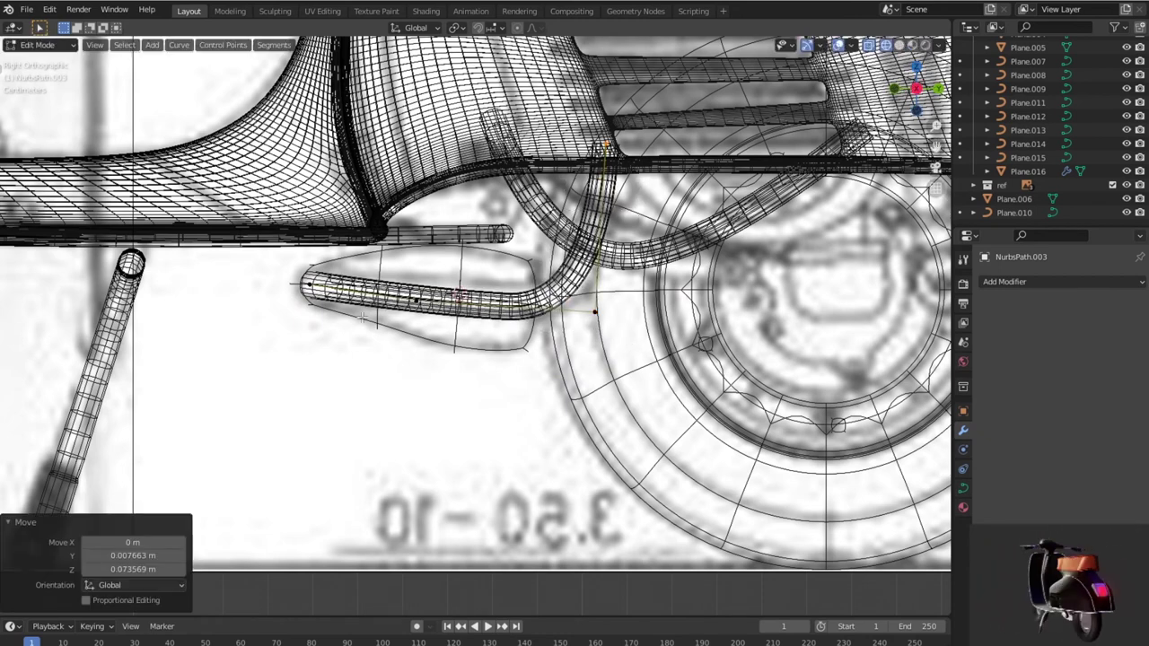
pyautogui.click(287, 271)
pyautogui.press('g')
pyautogui.click(434, 358)
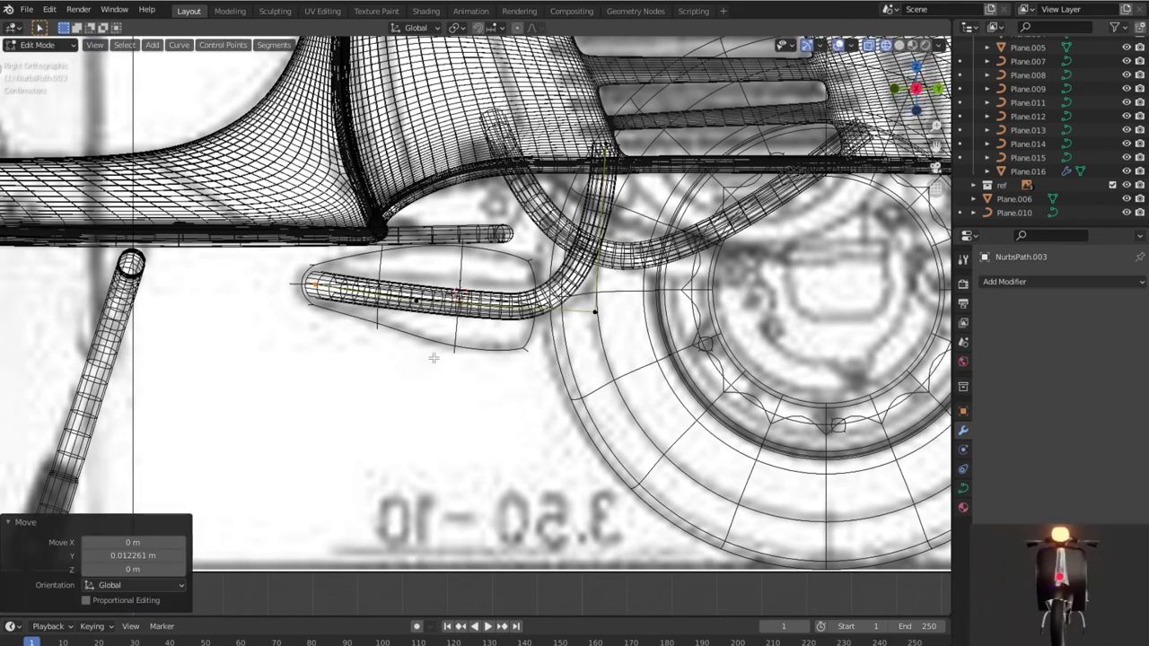
pyautogui.scroll(-3, 478, 369)
pyautogui.press('KP_7')
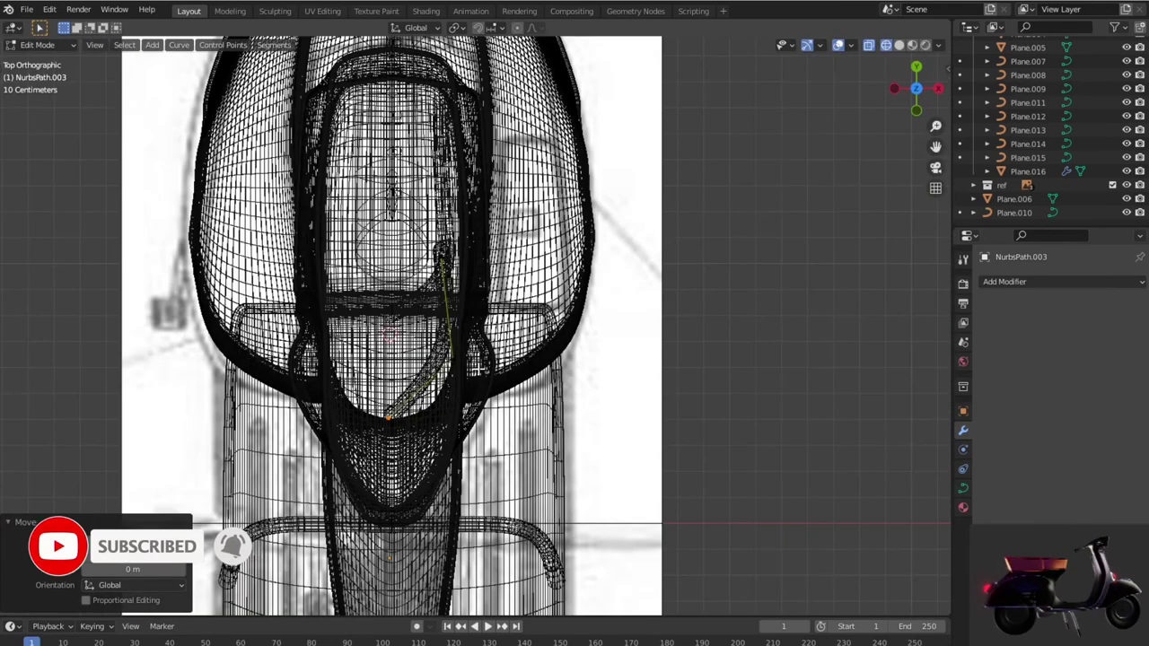
# Step: Leave curve editing, switch to solid shading and view the scooter from the side
pyautogui.scroll(-1, 770, 319)
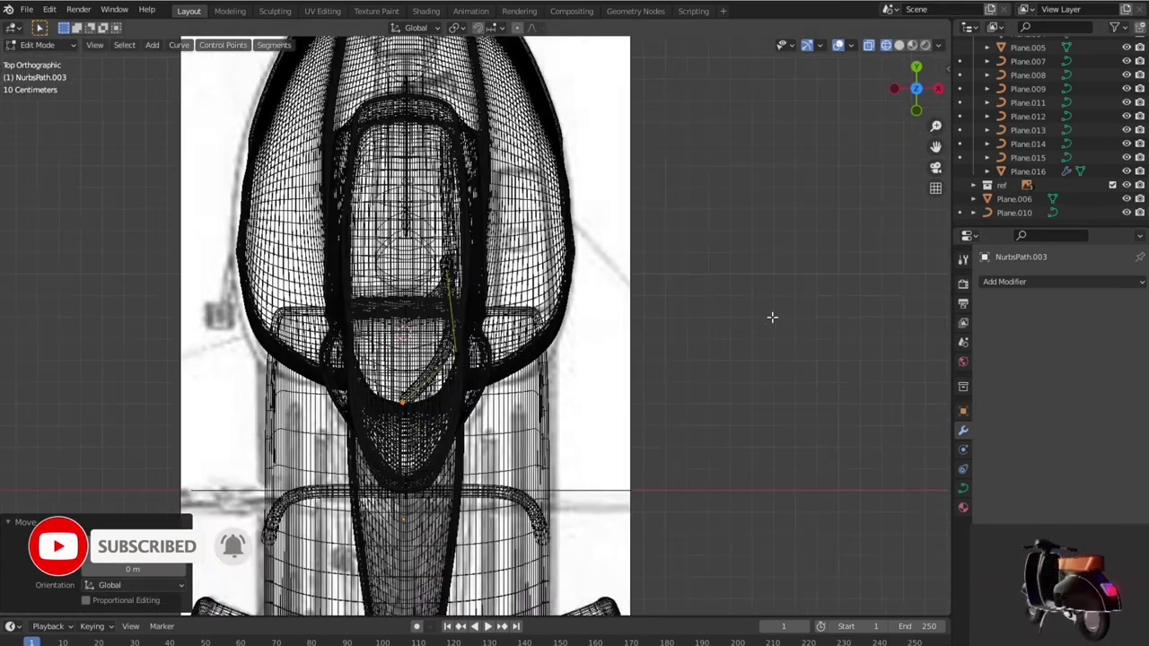
pyautogui.scroll(-1, 770, 322)
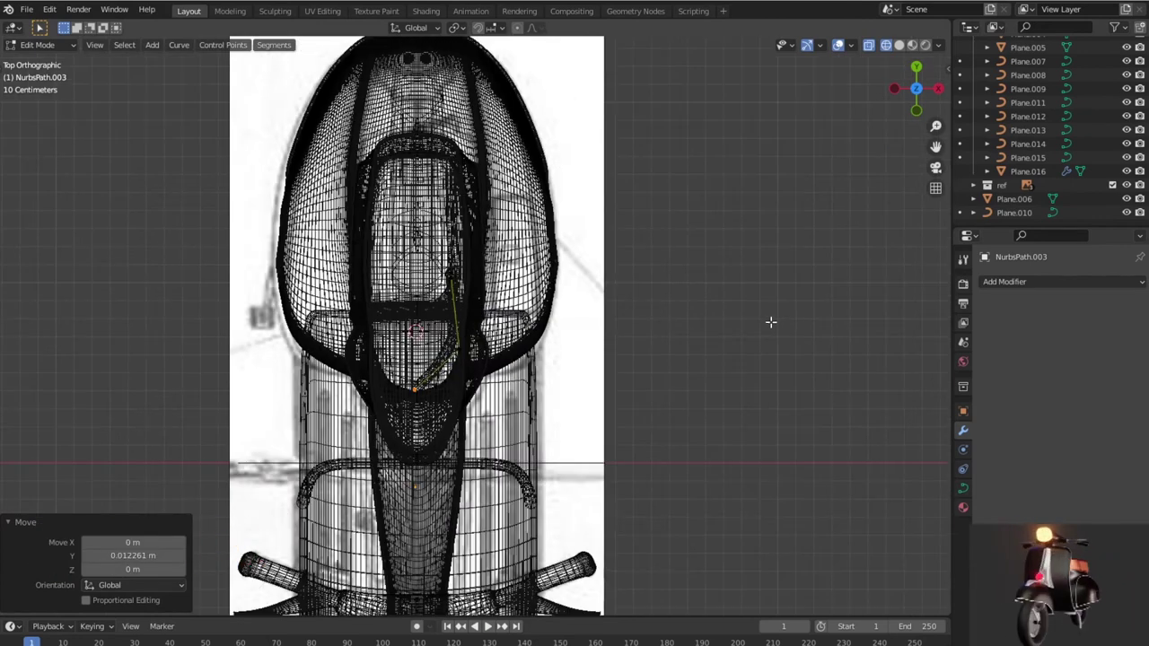
pyautogui.moveTo(770, 321); pyautogui.dragTo(585, 191, button='middle')
pyautogui.press('Tab')
pyautogui.hotkey('shift', 'z')
pyautogui.moveTo(706, 320)
pyautogui.mouseDown(button='middle')
pyautogui.moveTo(661, 290)
pyautogui.moveTo(741, 332)
pyautogui.mouseUp(button='middle')
pyautogui.click(516, 528)
pyautogui.moveTo(516, 526)
pyautogui.mouseDown(button='middle')
pyautogui.moveTo(598, 505)
pyautogui.moveTo(526, 500)
pyautogui.moveTo(523, 516)
pyautogui.mouseUp(button='middle')
# Step: In Right view, move the bracket curve's top end point up into the rear fender
pyautogui.scroll(2, 523, 517)
pyautogui.scroll(2, 528, 507)
pyautogui.scroll(-2, 529, 506)
pyautogui.press('Tab')
pyautogui.scroll(-2, 529, 507)
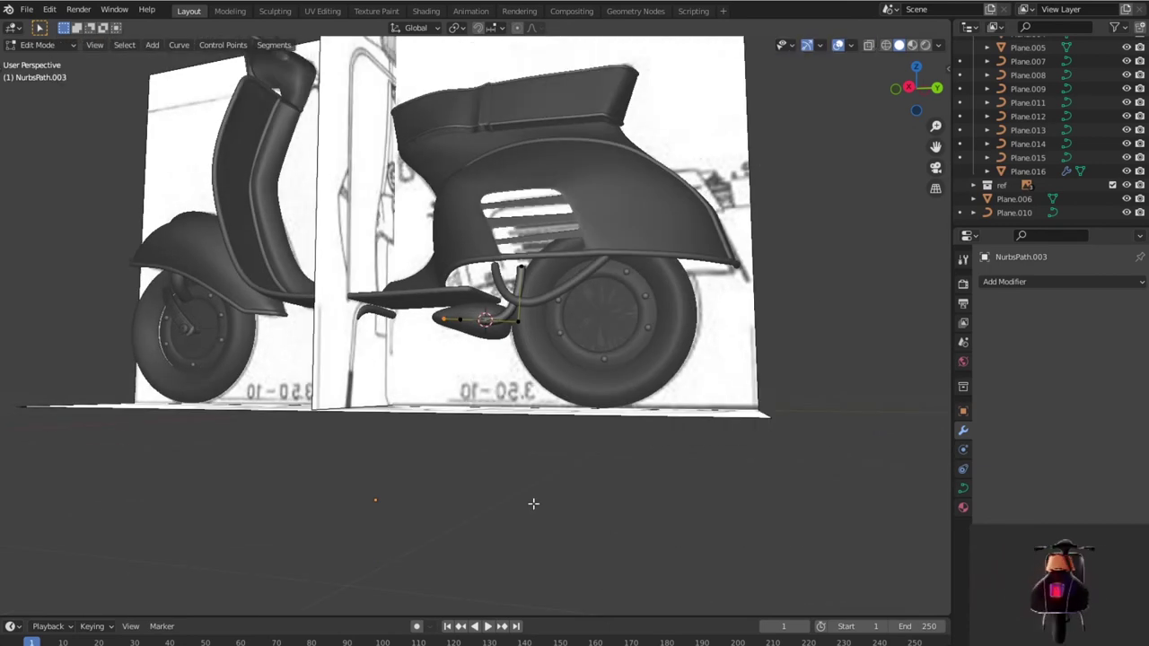
pyautogui.press('KP_3')
pyautogui.scroll(1, 533, 503)
pyautogui.scroll(3, 533, 504)
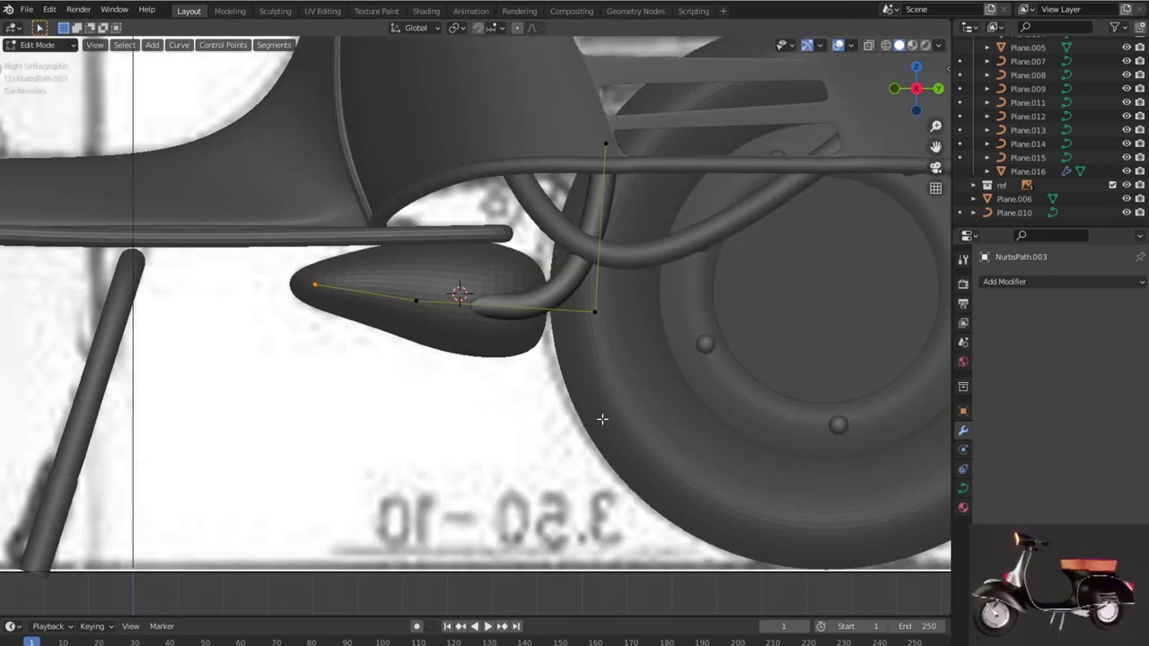
pyautogui.click(605, 143)
pyautogui.press('g')
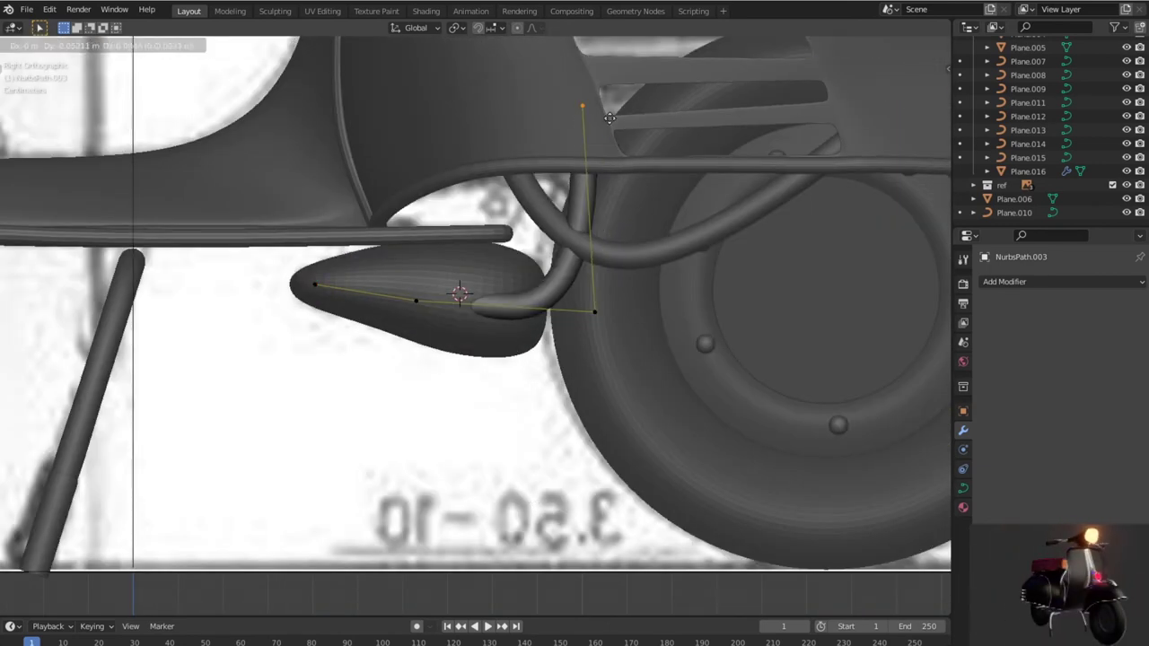
pyautogui.click(575, 72)
pyautogui.scroll(-3, 630, 215)
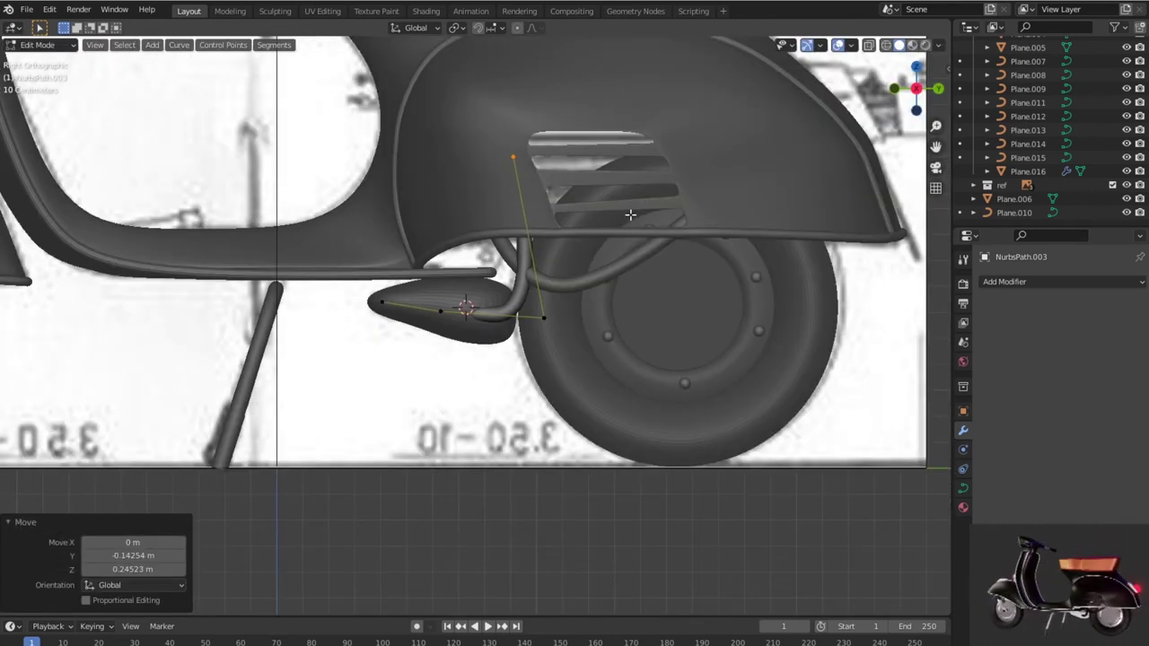
# Step: In Top view, push the control point outward to the right and exit Edit Mode
pyautogui.press('KP_7')
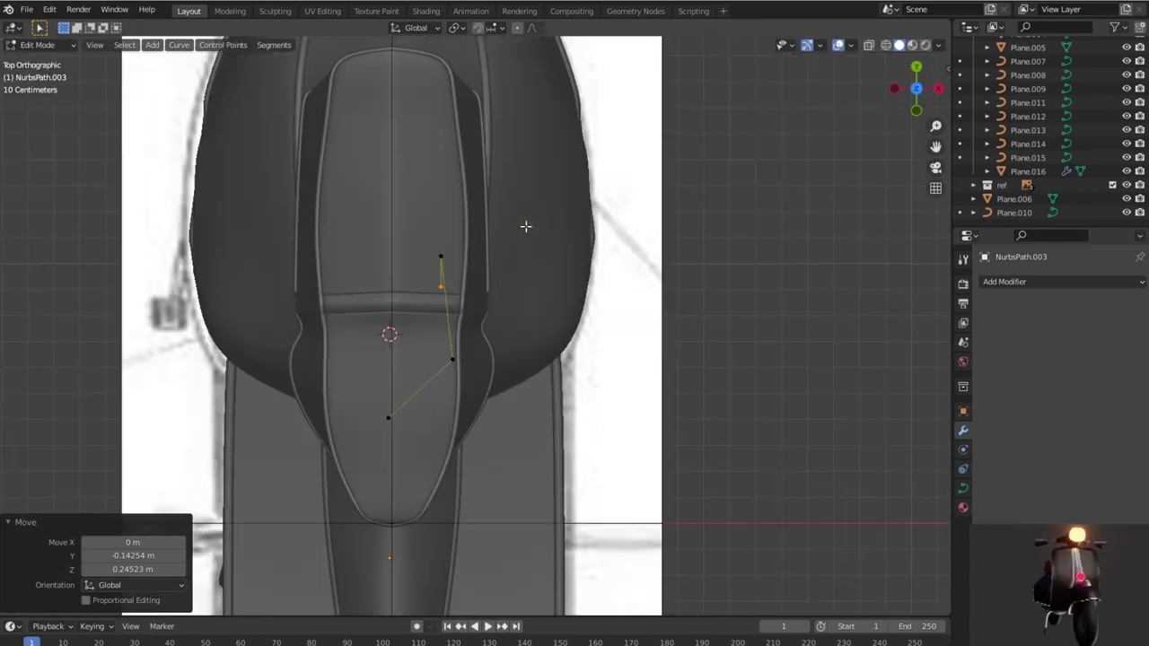
pyautogui.press('g')
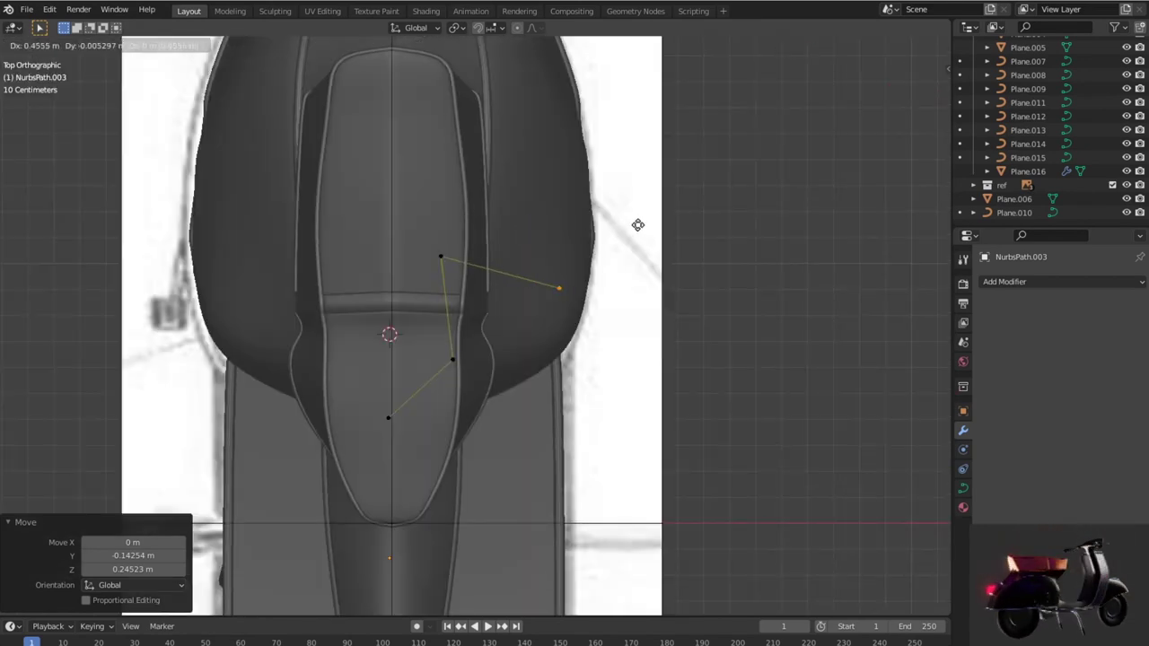
pyautogui.click(641, 222)
pyautogui.moveTo(640, 222)
pyautogui.mouseDown(button='middle')
pyautogui.moveTo(473, 227)
pyautogui.moveTo(328, 110)
pyautogui.moveTo(412, 97)
pyautogui.moveTo(457, 107)
pyautogui.mouseUp(button='middle')
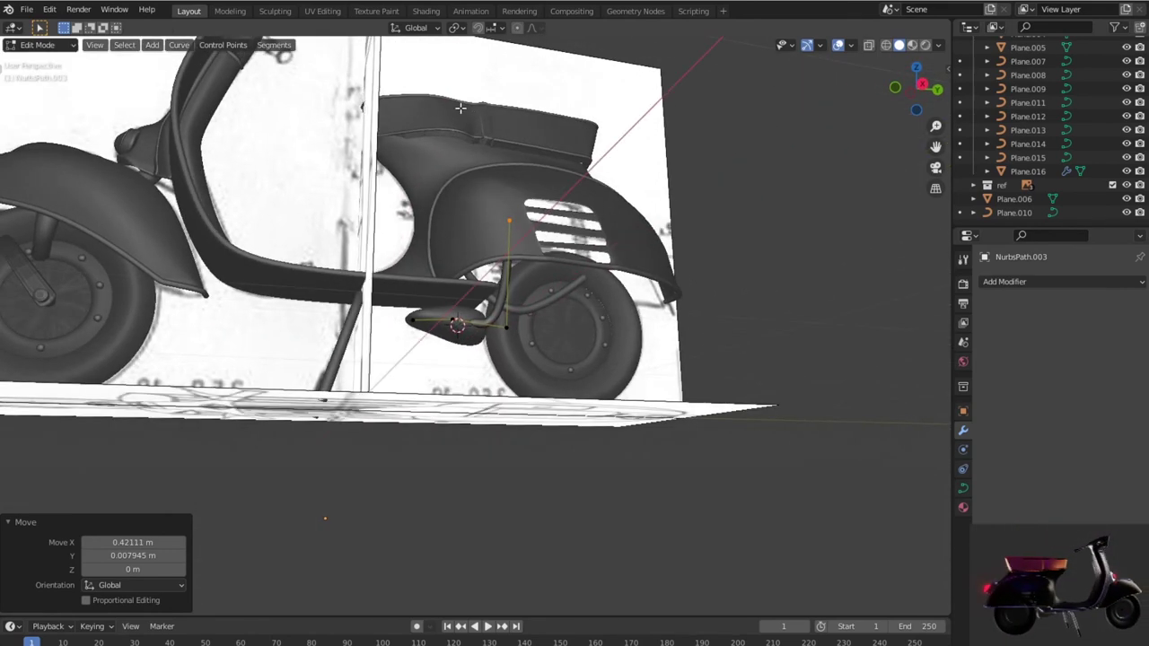
pyautogui.press('Tab')
pyautogui.moveTo(516, 160)
pyautogui.mouseDown(button='middle')
pyautogui.moveTo(701, 343)
pyautogui.moveTo(689, 397)
pyautogui.mouseUp(button='middle')
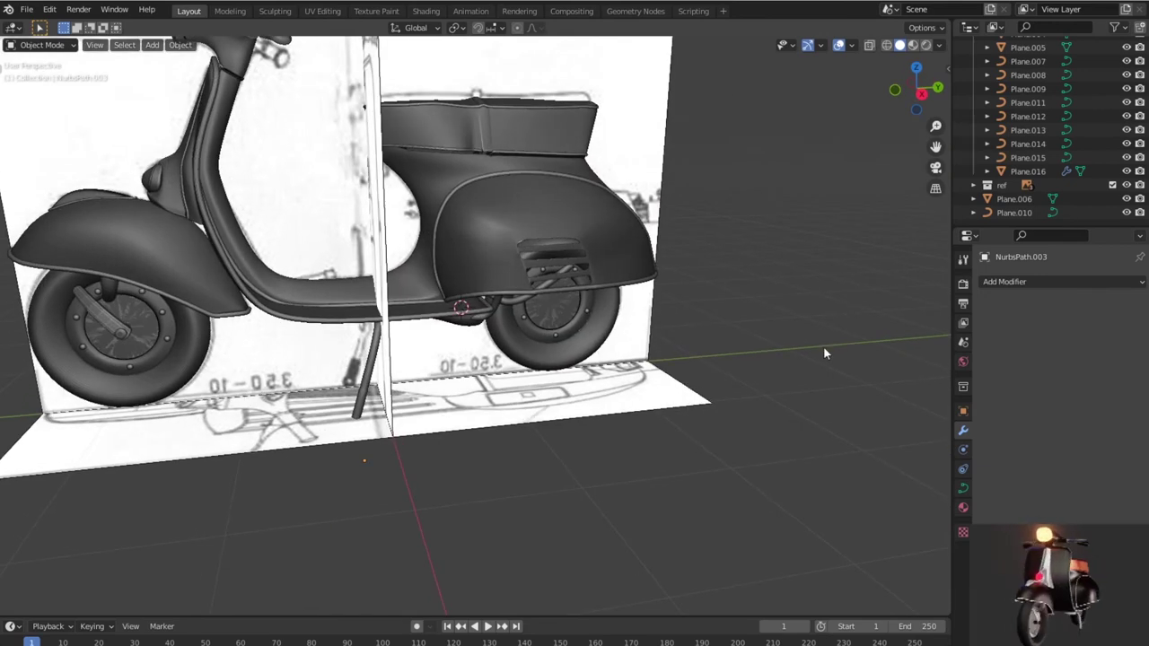
# Step: Unhide the ref drawing and show the scooter as wireframe in Right view
pyautogui.moveTo(813, 343)
pyautogui.mouseDown(button='middle')
pyautogui.moveTo(661, 374)
pyautogui.moveTo(687, 351)
pyautogui.moveTo(542, 377)
pyautogui.moveTo(702, 368)
pyautogui.moveTo(656, 443)
pyautogui.moveTo(657, 469)
pyautogui.moveTo(615, 450)
pyautogui.mouseUp(button='middle')
pyautogui.scroll(2, 700, 367)
pyautogui.scroll(-4, 682, 355)
pyautogui.press('KP_3')
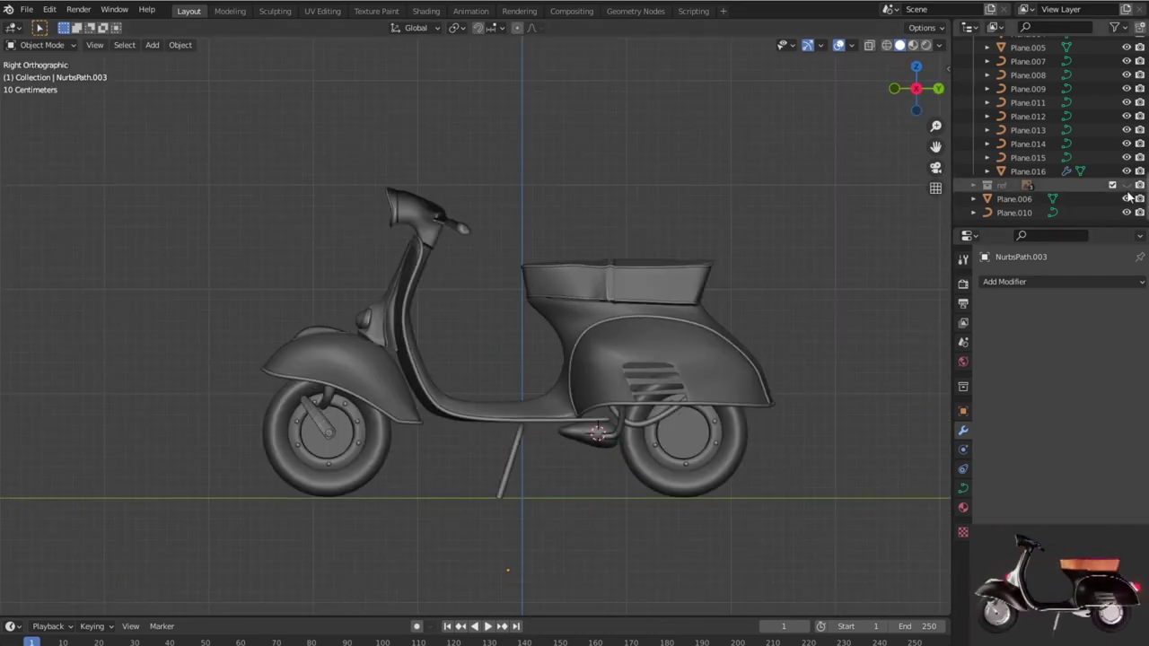
pyautogui.click(1127, 185)
pyautogui.hotkey('shift', 'z')
pyautogui.scroll(1, 696, 428)
pyautogui.scroll(4, 696, 427)
pyautogui.scroll(-4, 606, 374)
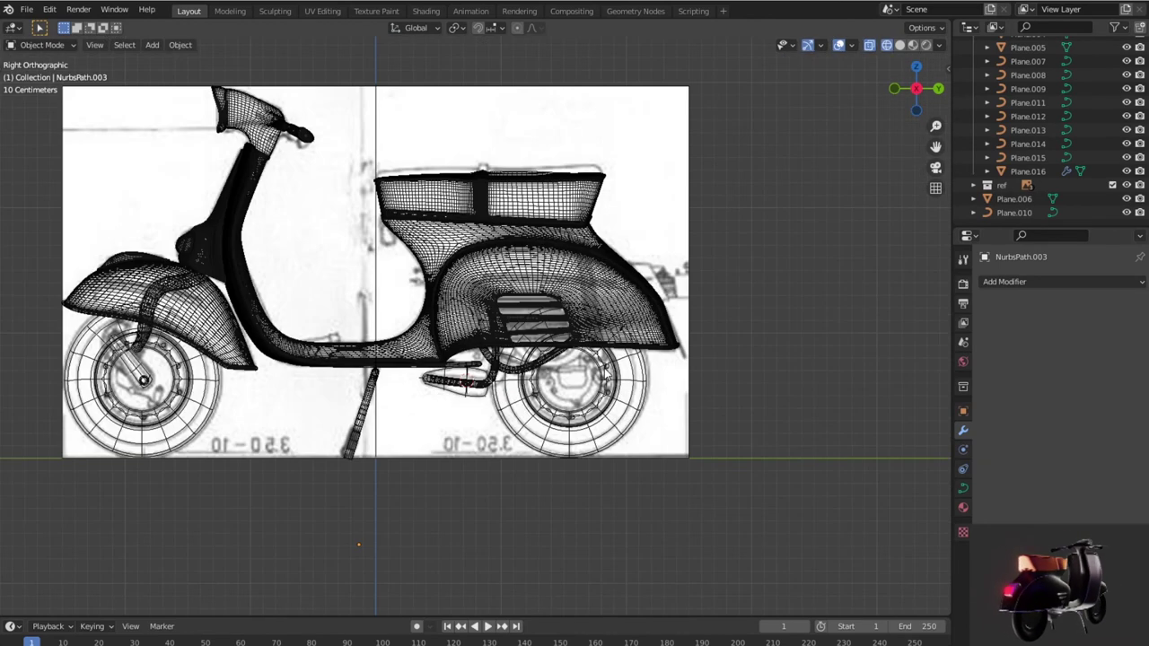
# Step: Select Empty.001, enlarge the Outliner and hide the scooter parts Collection
pyautogui.click(677, 237)
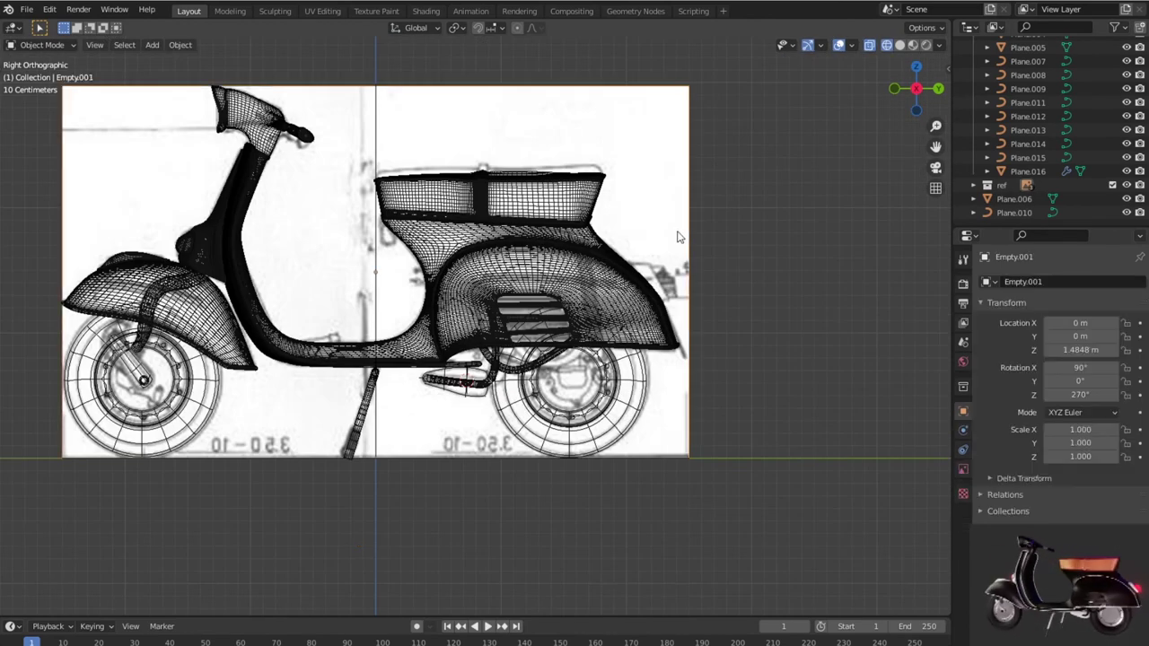
pyautogui.scroll(5, 1095, 161)
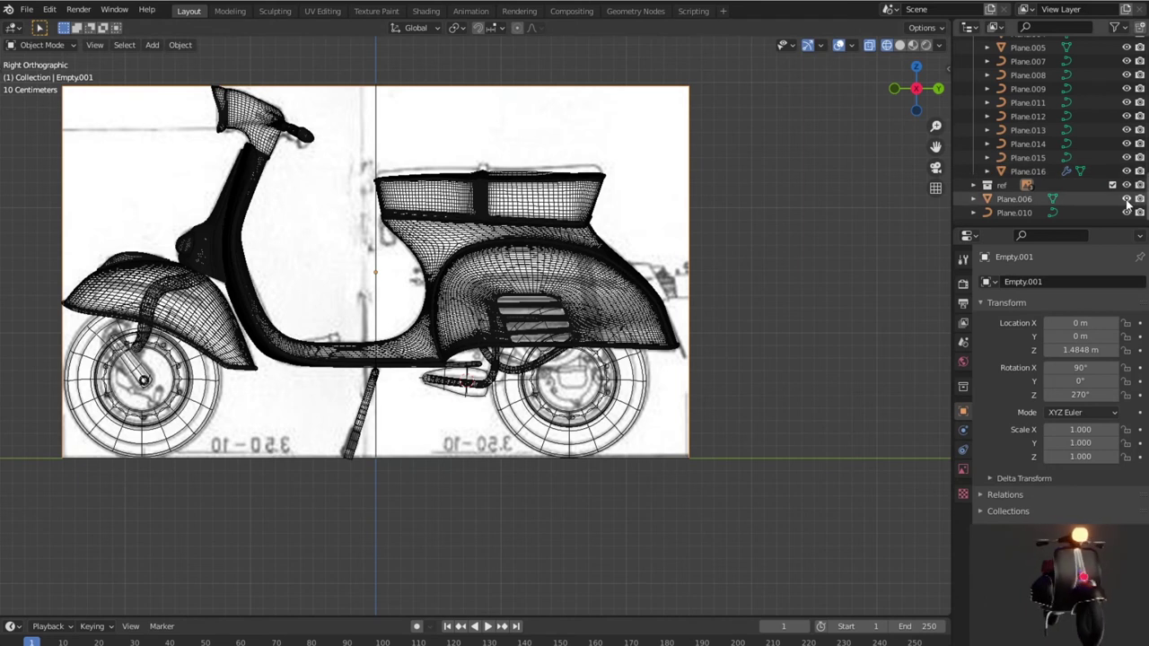
pyautogui.scroll(5, 1128, 204)
pyautogui.scroll(5, 1128, 204)
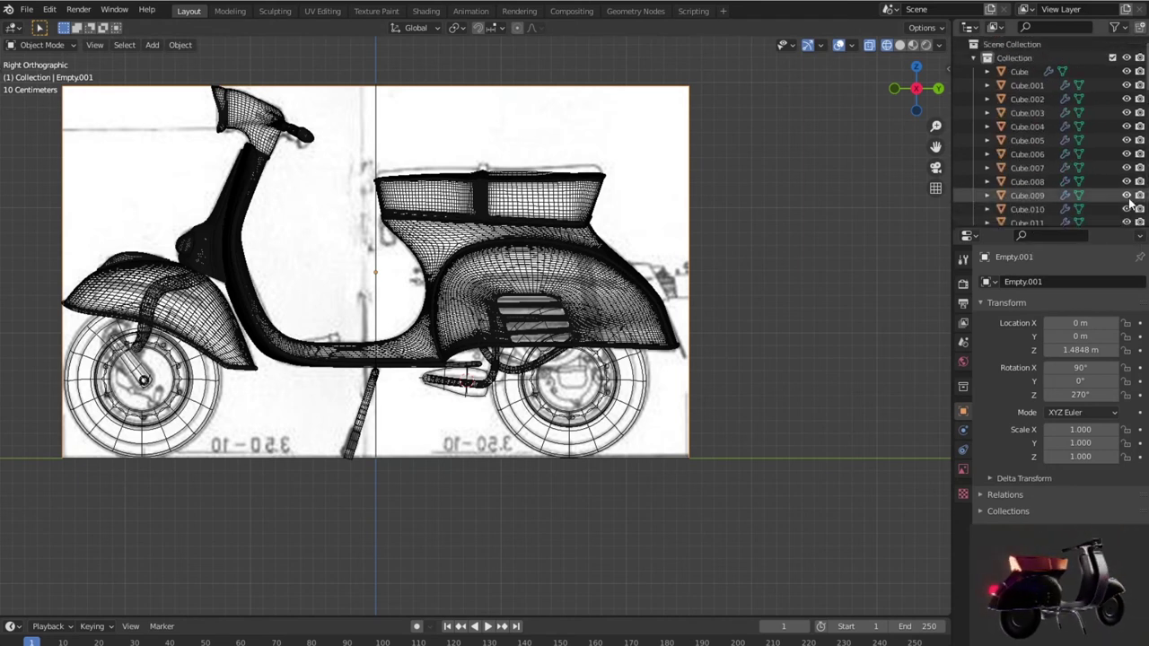
pyautogui.moveTo(1115, 227); pyautogui.dragTo(1114, 526)
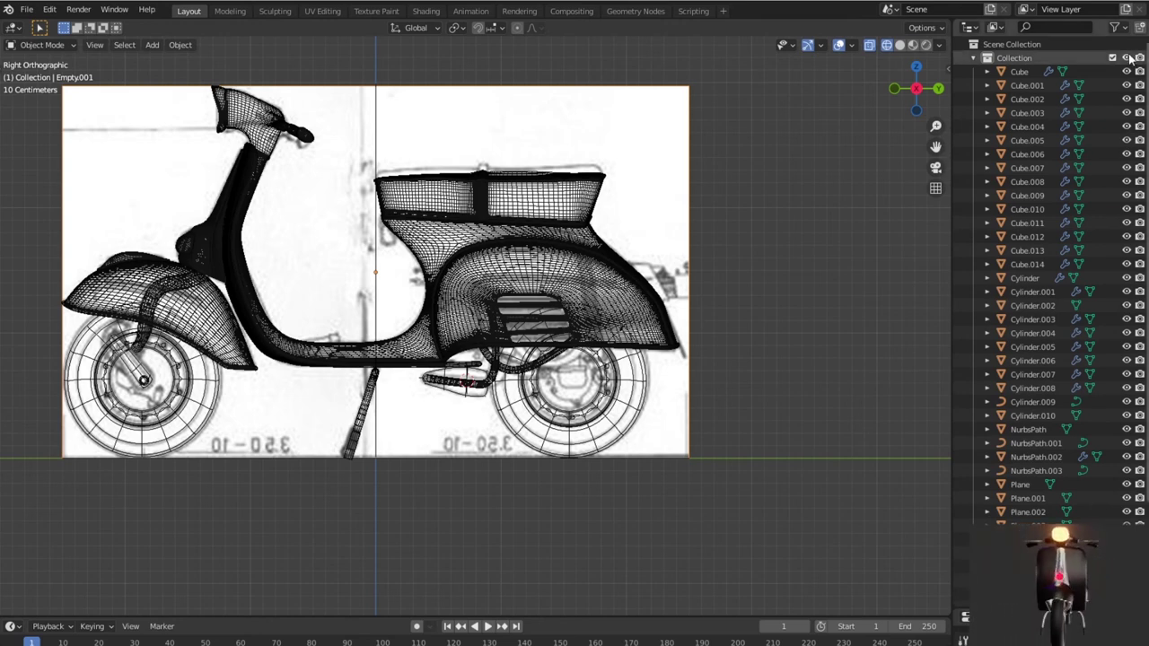
pyautogui.click(1126, 57)
pyautogui.moveTo(1126, 209); pyautogui.dragTo(1126, 333)
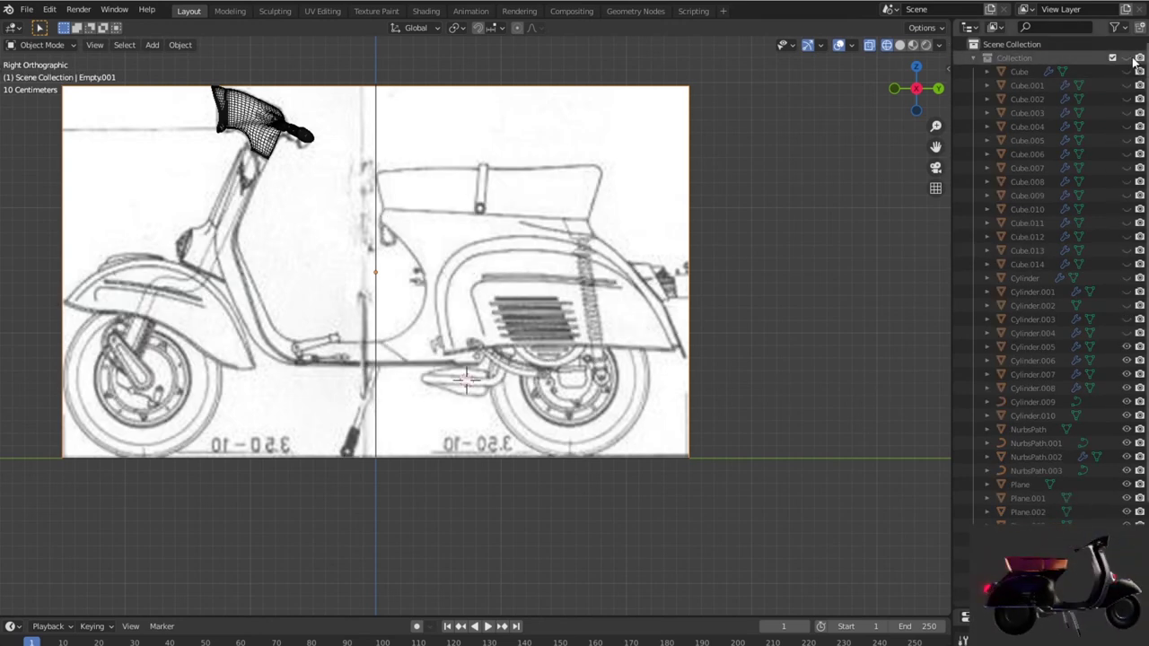
pyautogui.click(1127, 57)
pyautogui.click(1127, 57)
# Step: Hide Plane.006 and Plane.010 near the handlebar
pyautogui.scroll(-3, 1017, 375)
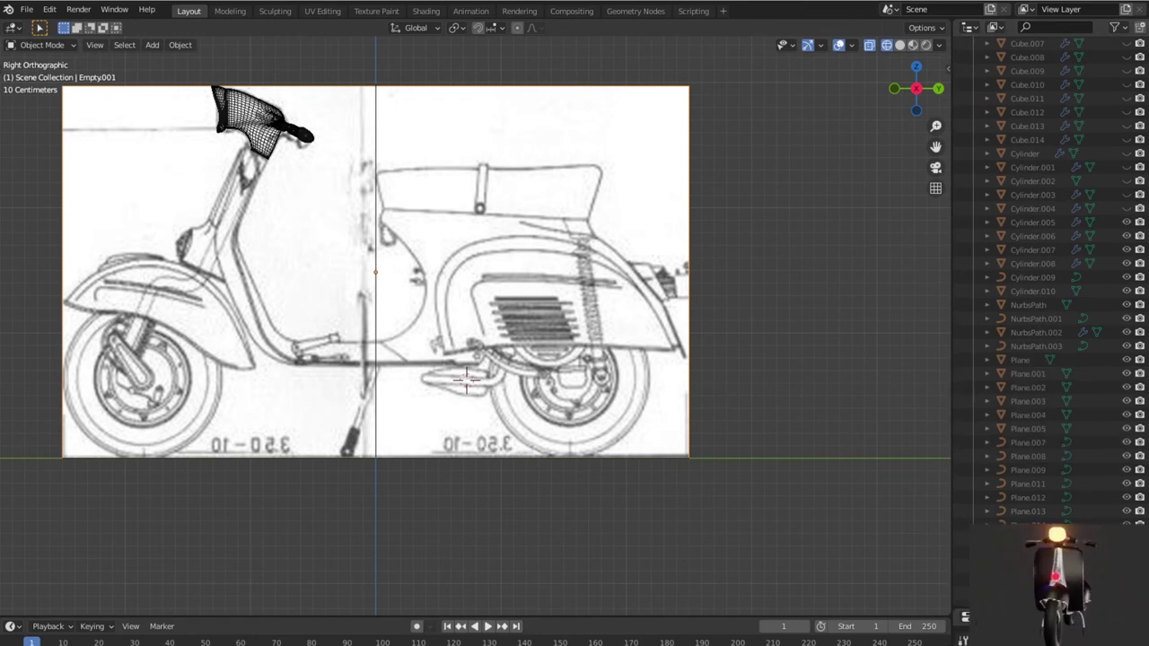
pyautogui.moveTo(1049, 522); pyautogui.dragTo(1050, 275)
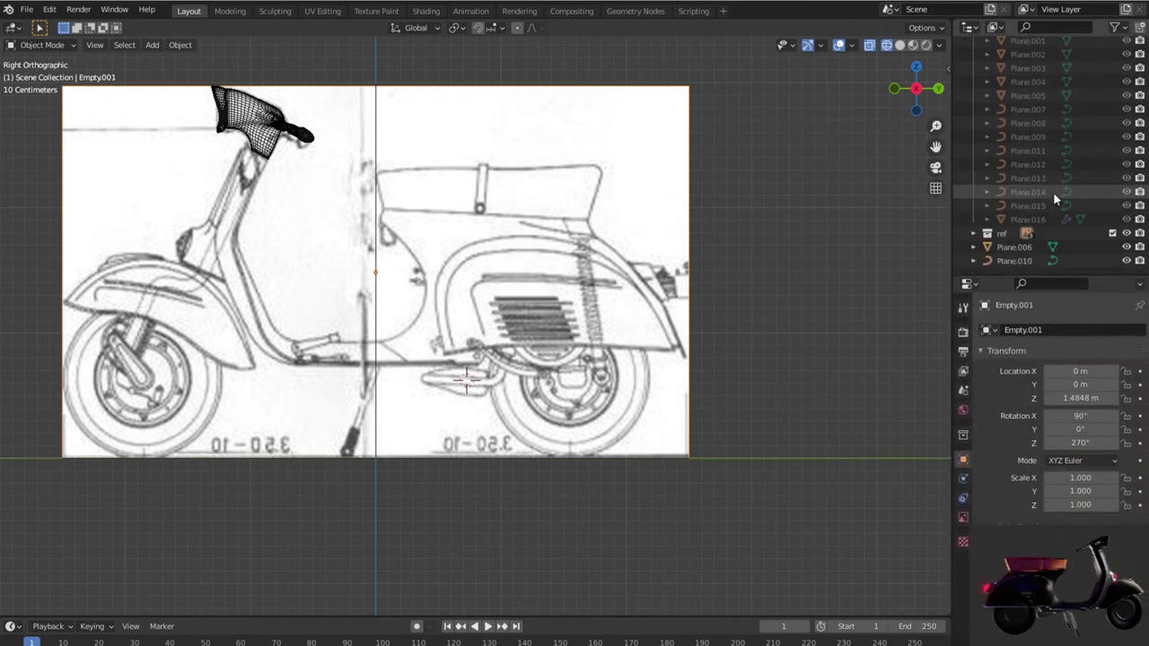
pyautogui.click(1126, 247)
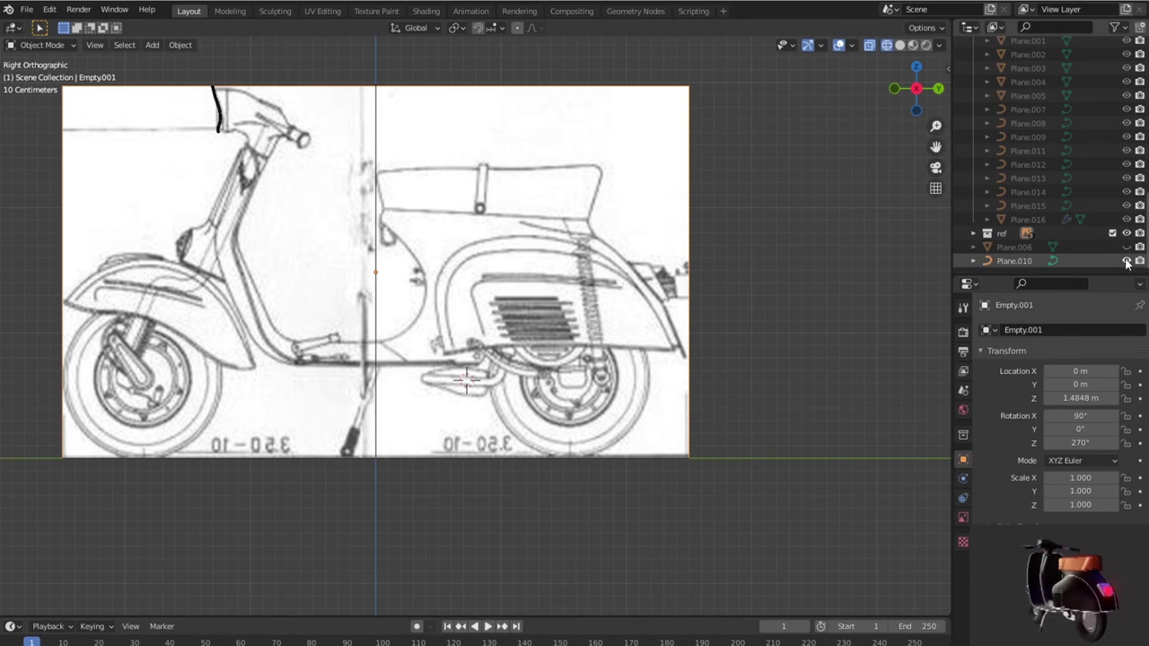
pyautogui.click(1126, 260)
# Step: Pan and zoom in on the rear bracket area of the reference drawing
pyautogui.scroll(3, 574, 359)
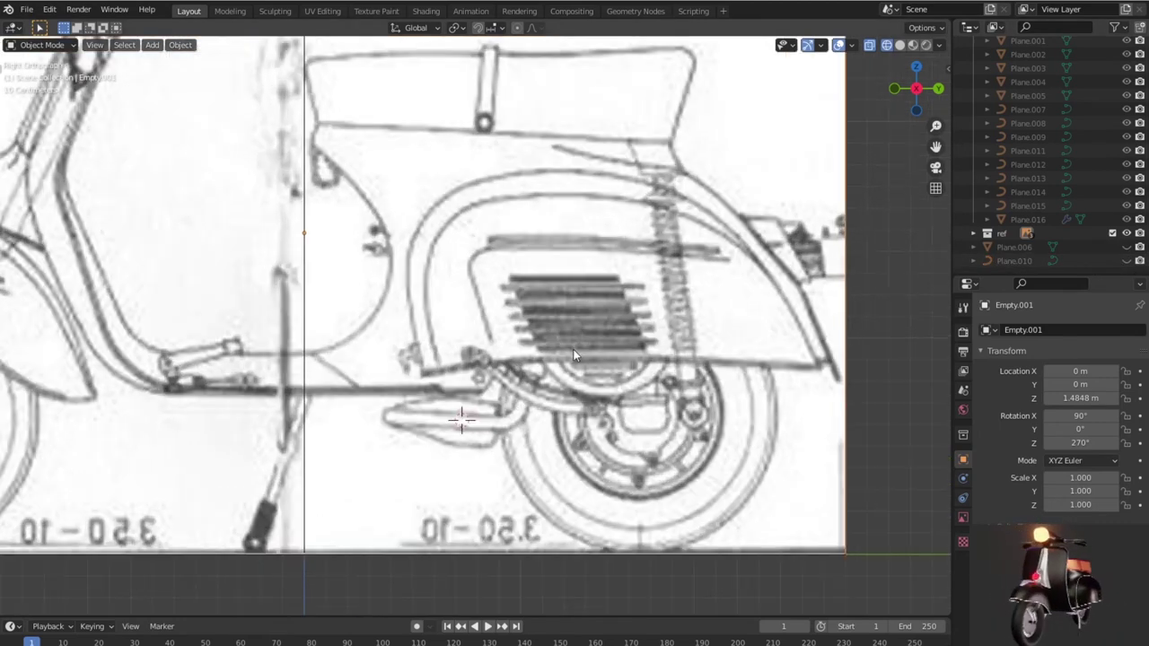
pyautogui.scroll(1, 639, 376)
pyautogui.keyDown('shift'); pyautogui.moveTo(639, 376); pyautogui.dragTo(541, 348, button='middle'); pyautogui.keyUp('shift')
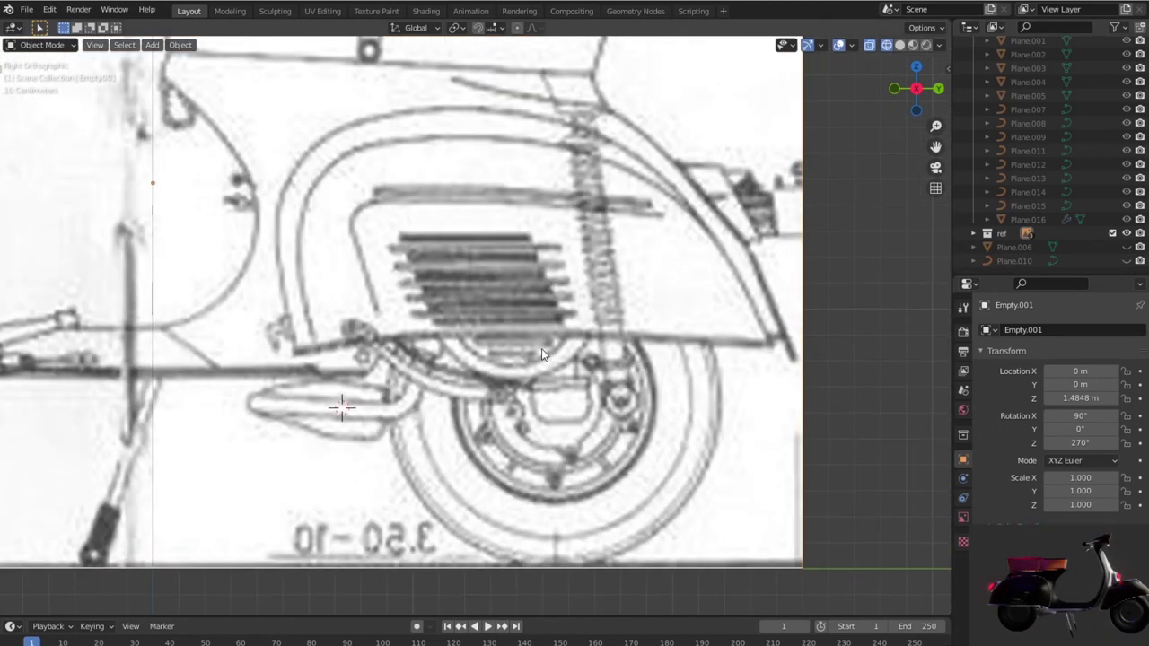
pyautogui.scroll(1, 541, 350)
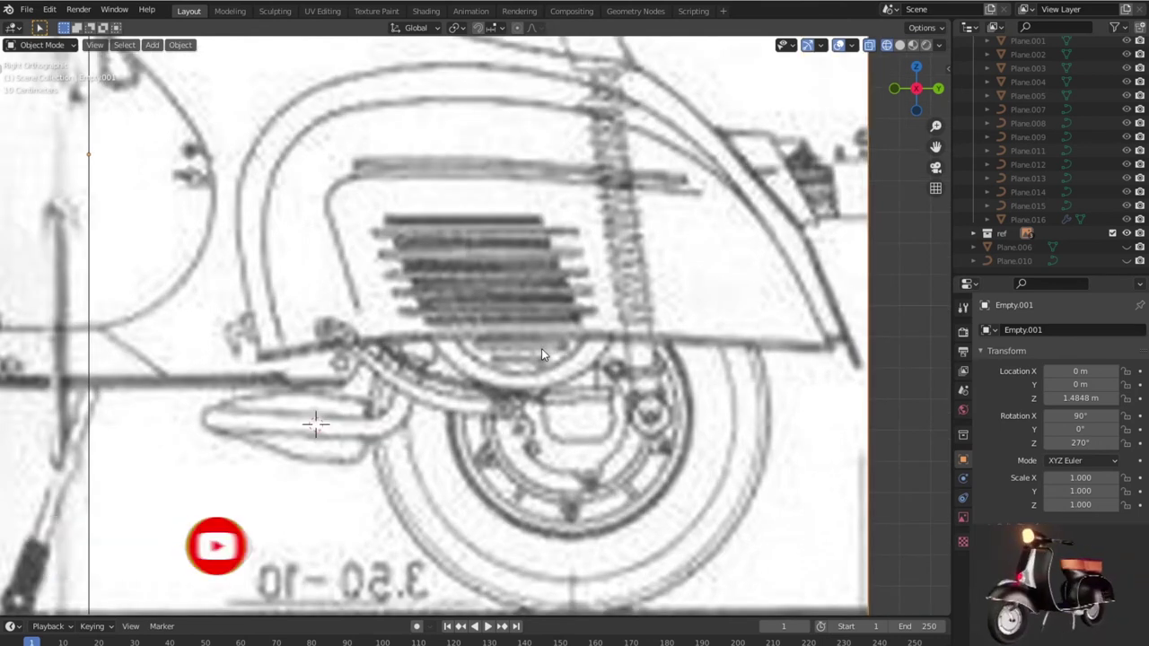
pyautogui.scroll(-2, 541, 352)
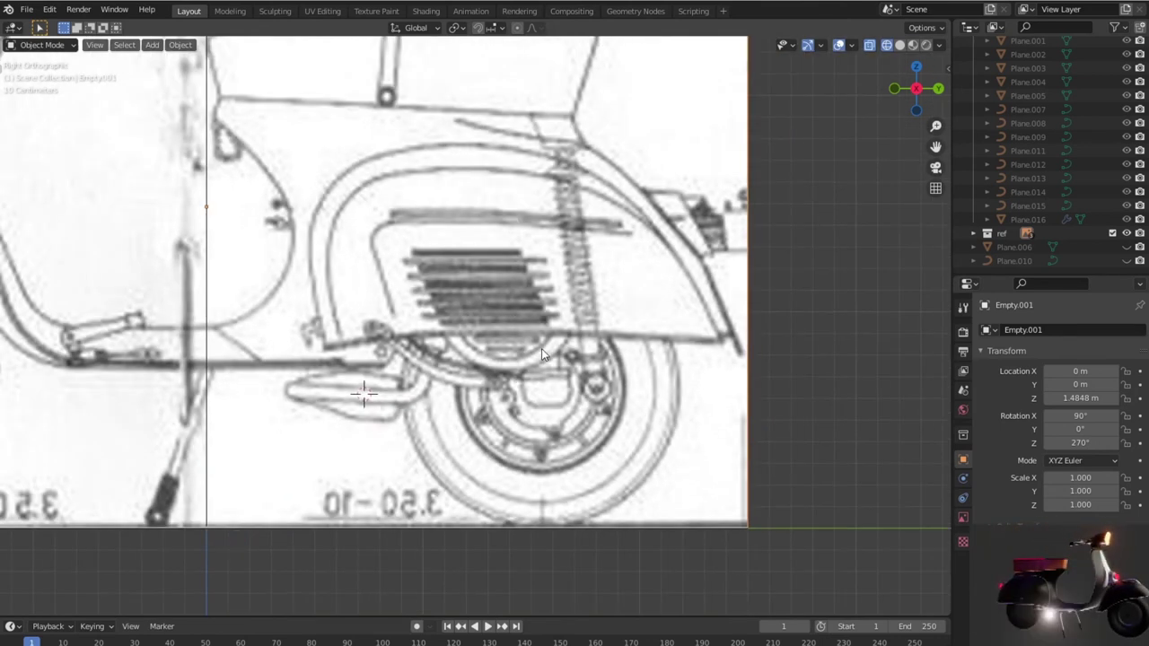
pyautogui.scroll(1, 541, 353)
pyautogui.scroll(2, 541, 353)
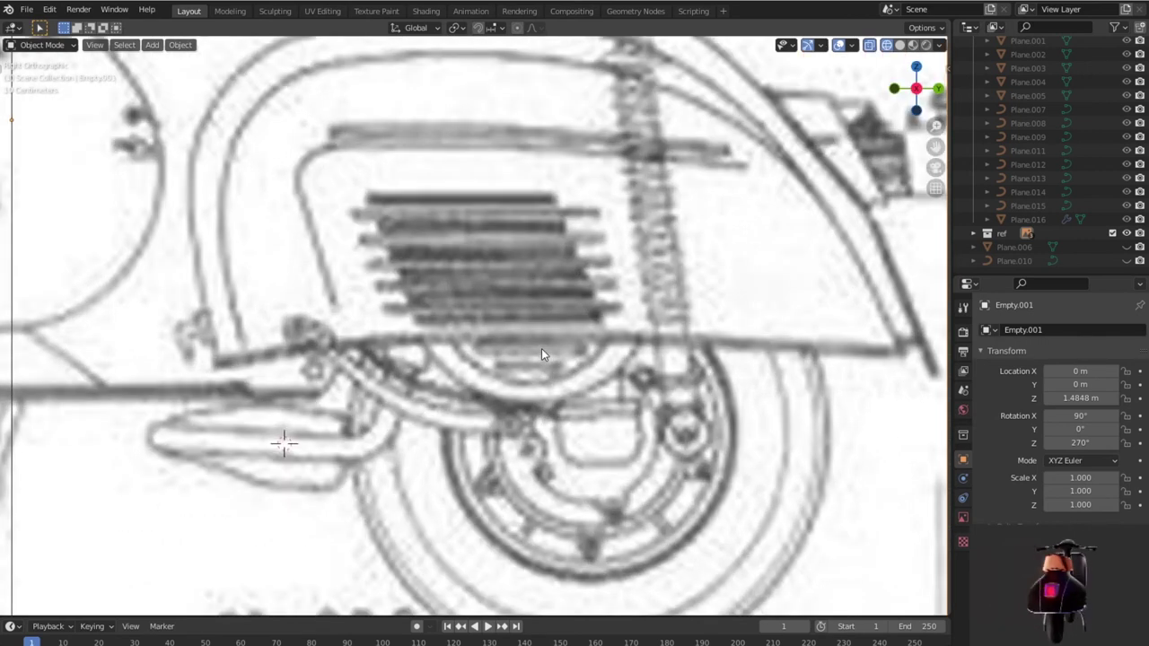
pyautogui.scroll(-1, 541, 353)
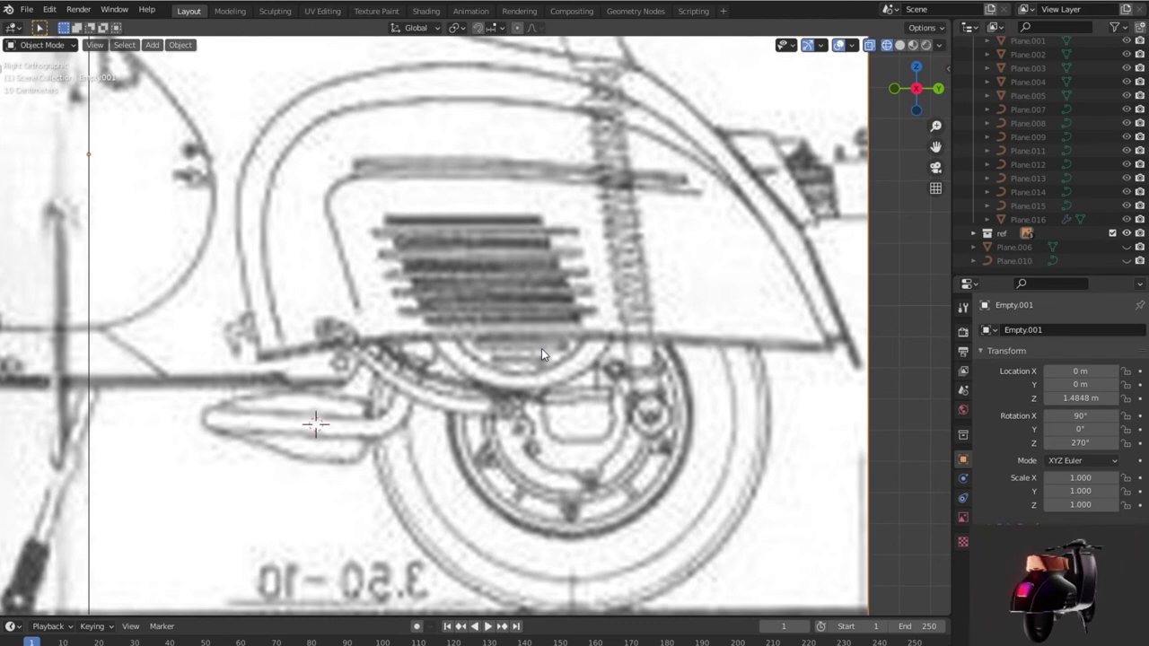
pyautogui.scroll(-2, 541, 350)
pyautogui.scroll(-1, 541, 350)
pyautogui.scroll(-1, 541, 350)
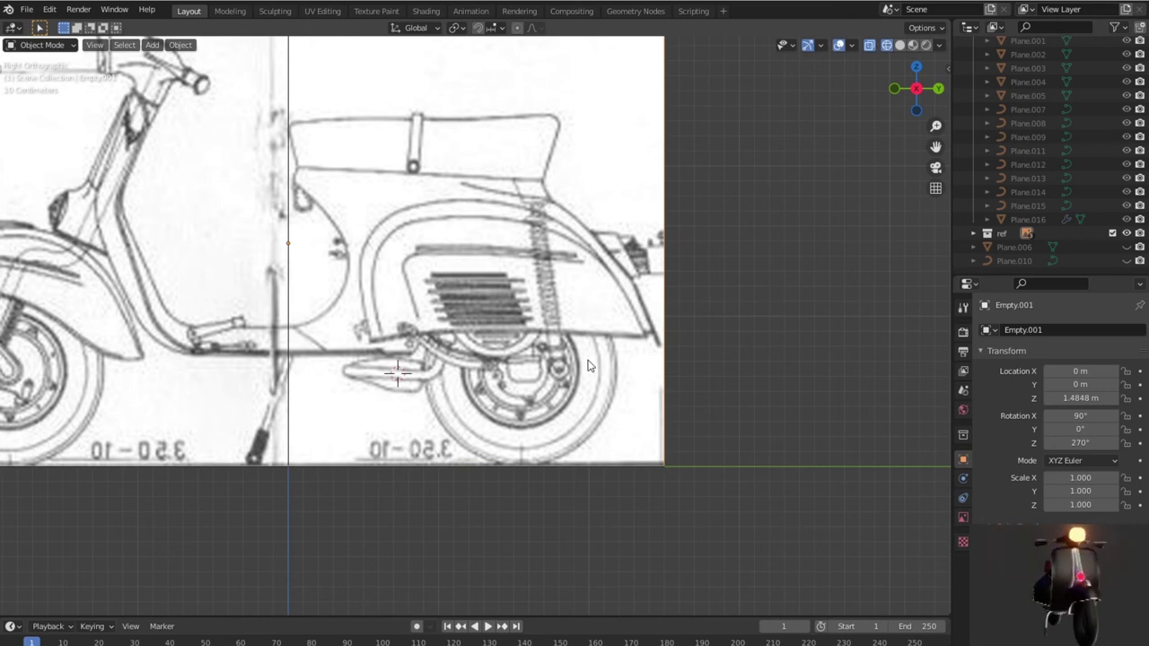
pyautogui.scroll(-1, 589, 365)
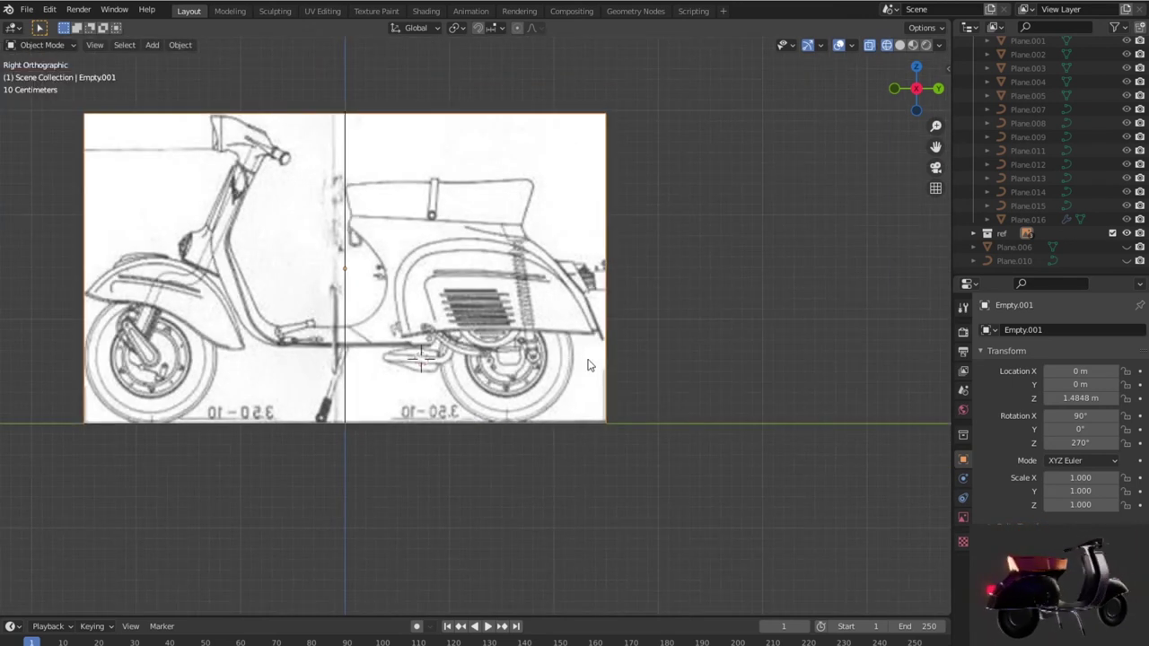
pyautogui.scroll(5, 1121, 135)
pyautogui.scroll(5, 1121, 108)
pyautogui.scroll(3, 1128, 72)
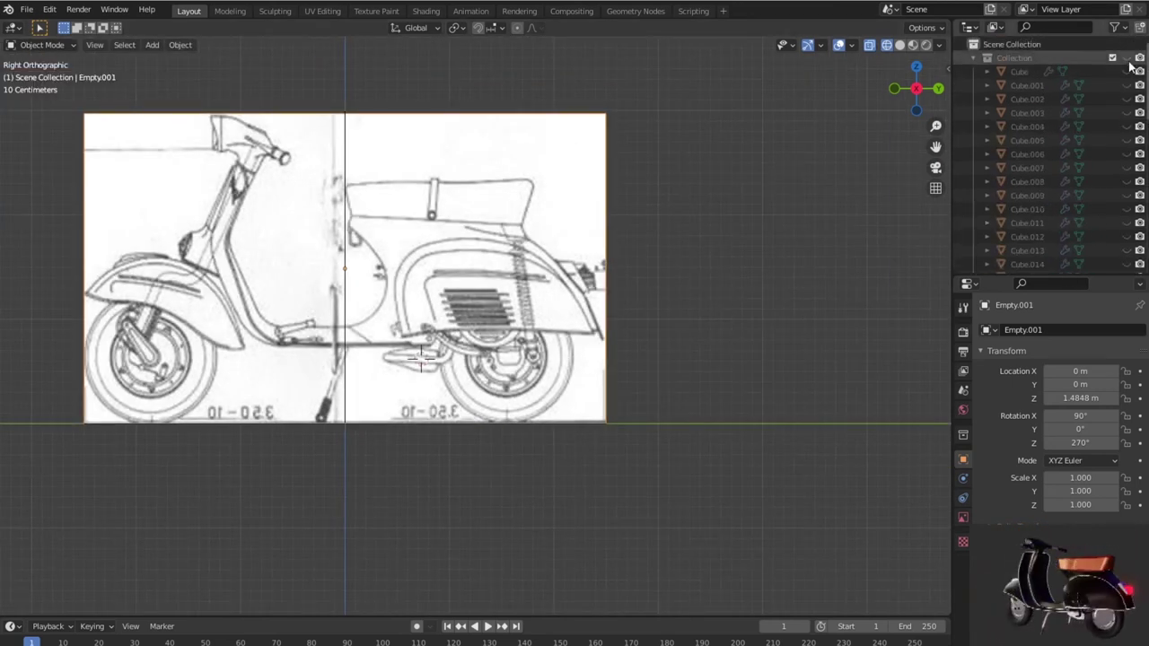
# Step: Show the scooter in solid shading and bring the rear fender into view
pyautogui.click(1126, 58)
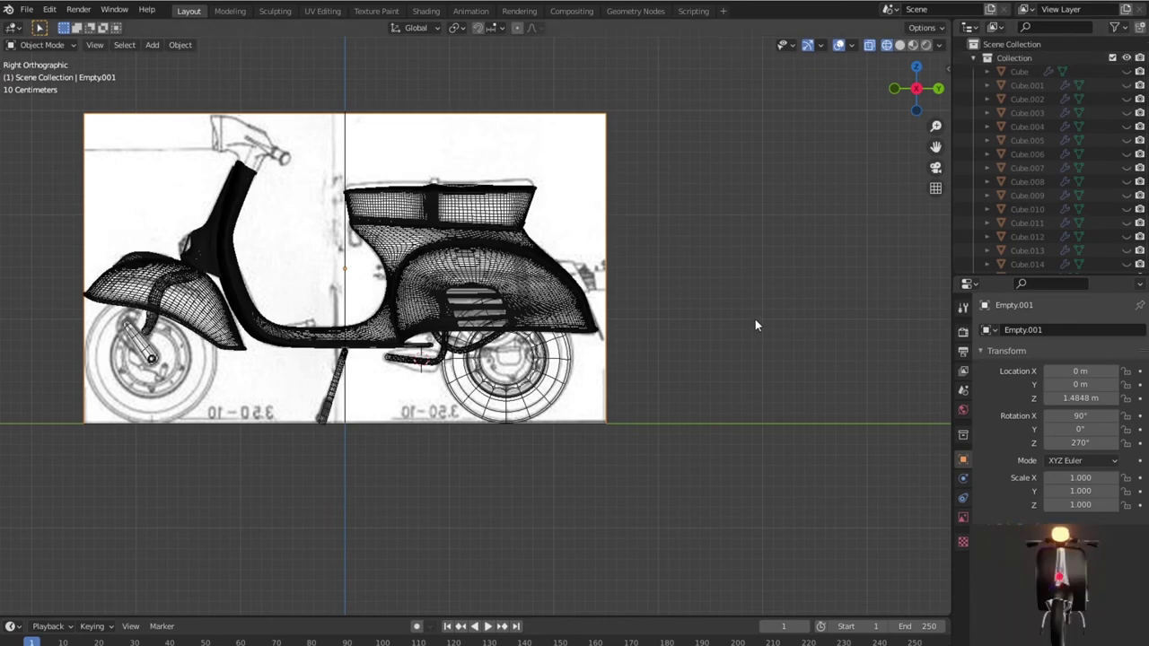
pyautogui.hotkey('shift', 'z')
pyautogui.scroll(-2, 755, 324)
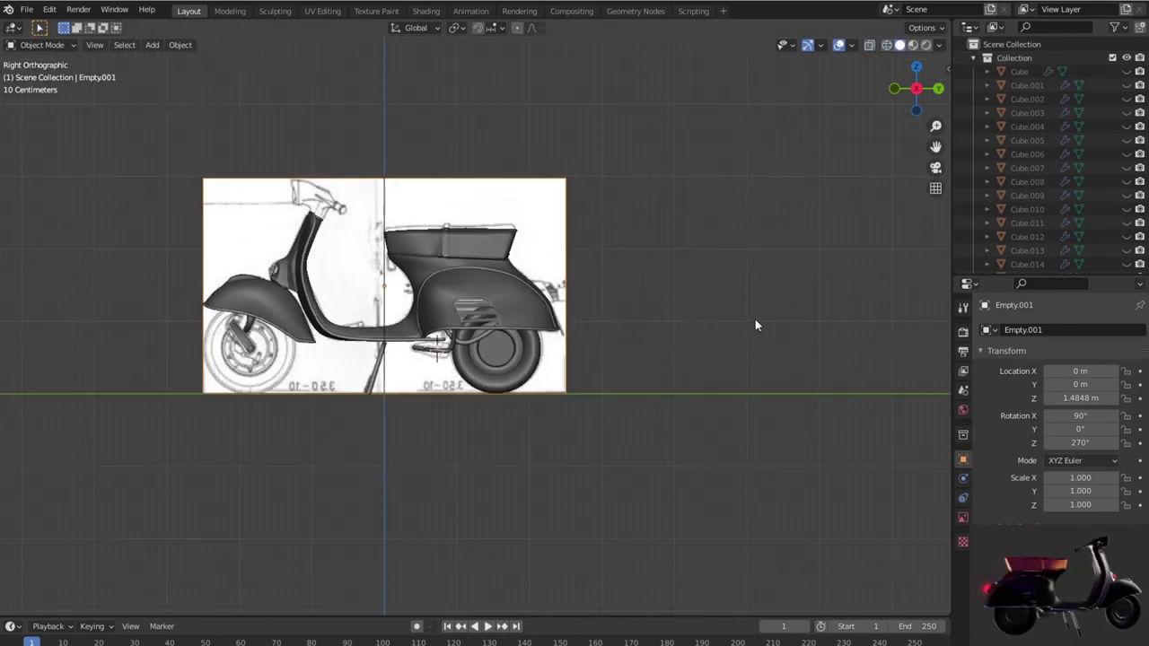
pyautogui.scroll(3, 755, 325)
pyautogui.keyDown('shift'); pyautogui.moveTo(751, 325); pyautogui.dragTo(590, 351, button='middle'); pyautogui.keyUp('shift')
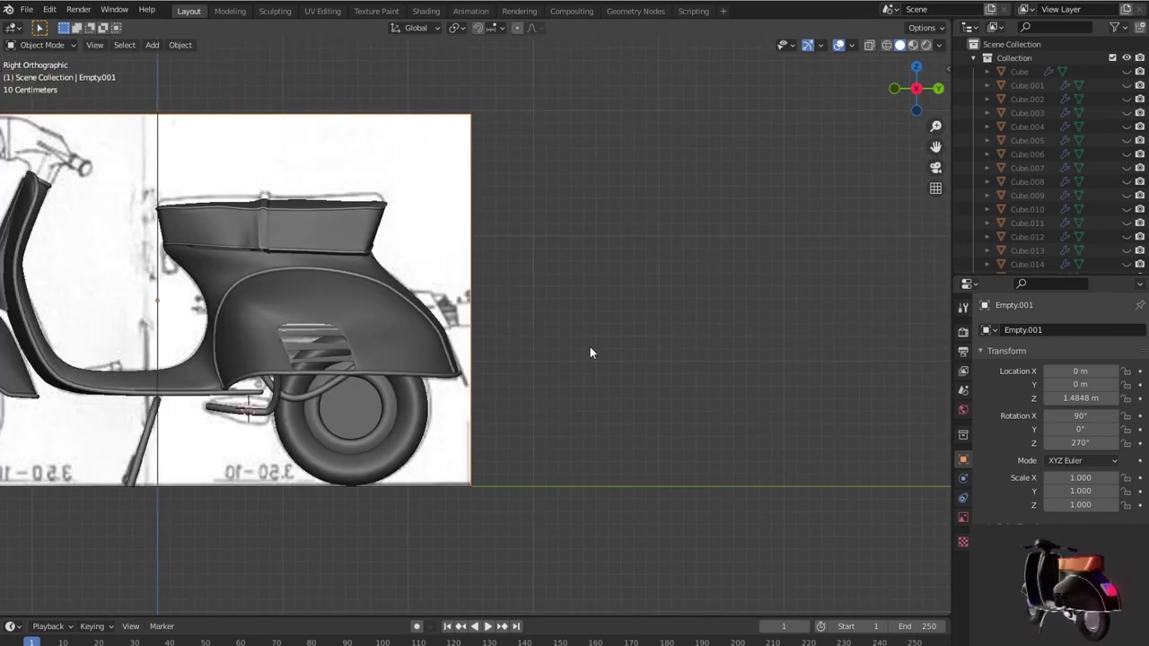
pyautogui.scroll(4, 590, 346)
pyautogui.scroll(1, 528, 334)
pyautogui.scroll(2, 530, 335)
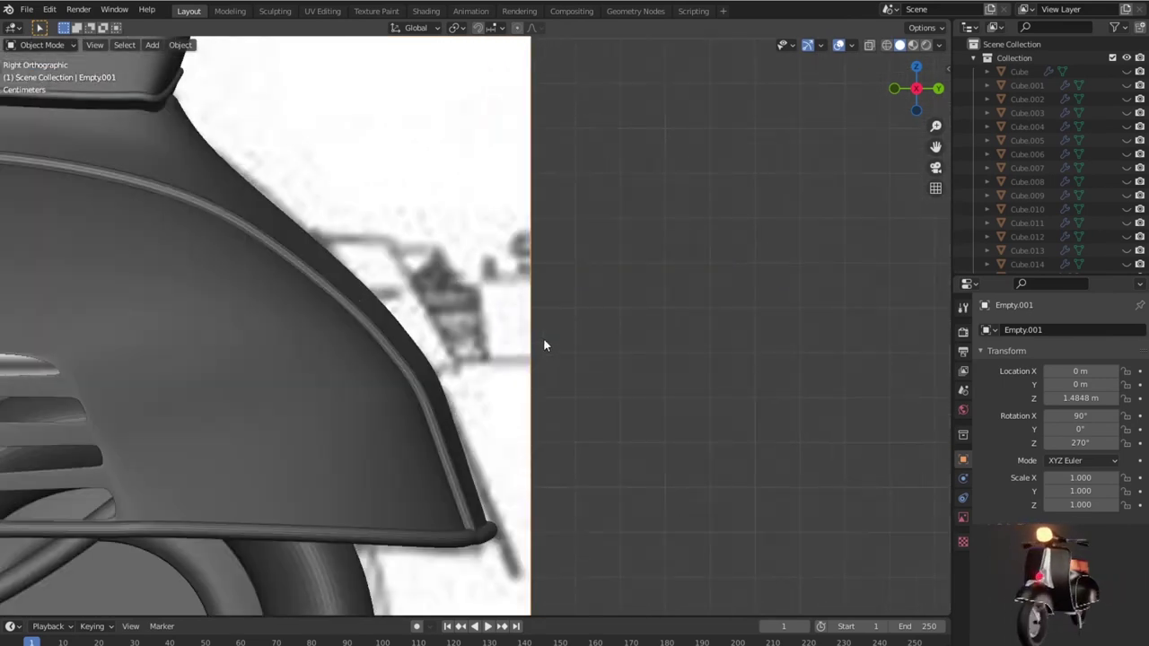
pyautogui.scroll(1, 543, 338)
# Step: Hide the scooter collection and place the 3D cursor on the rear bracket in Right view
pyautogui.click(1126, 59)
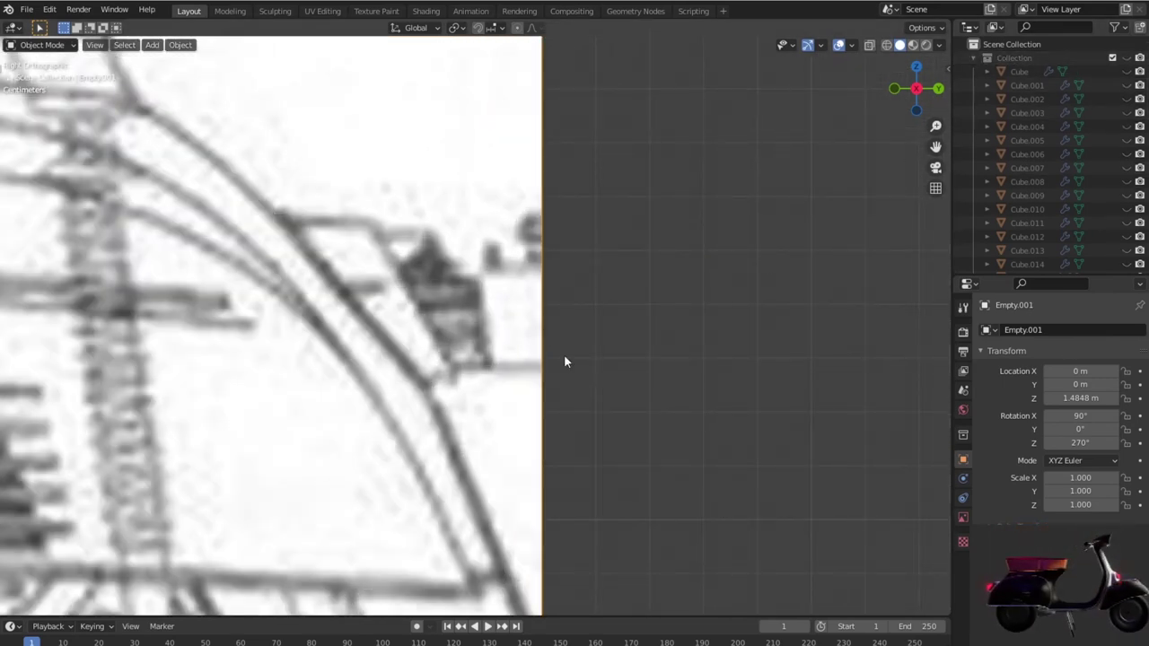
pyautogui.scroll(1, 567, 368)
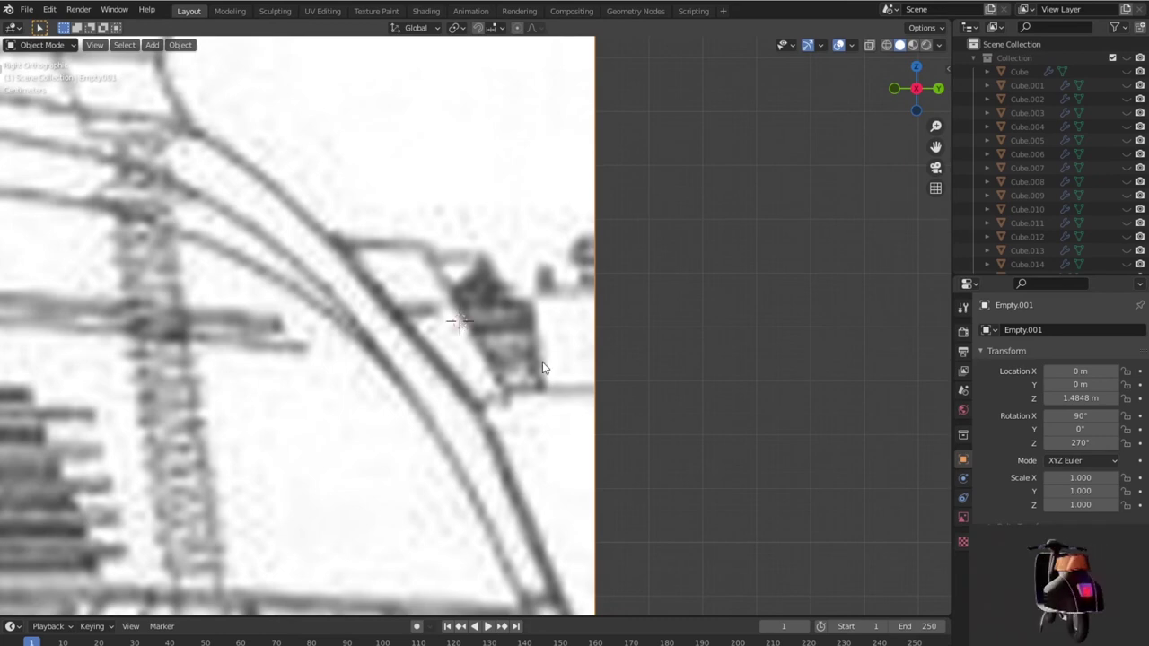
pyautogui.scroll(-4, 547, 359)
pyautogui.moveTo(537, 359); pyautogui.dragTo(300, 386, button='middle')
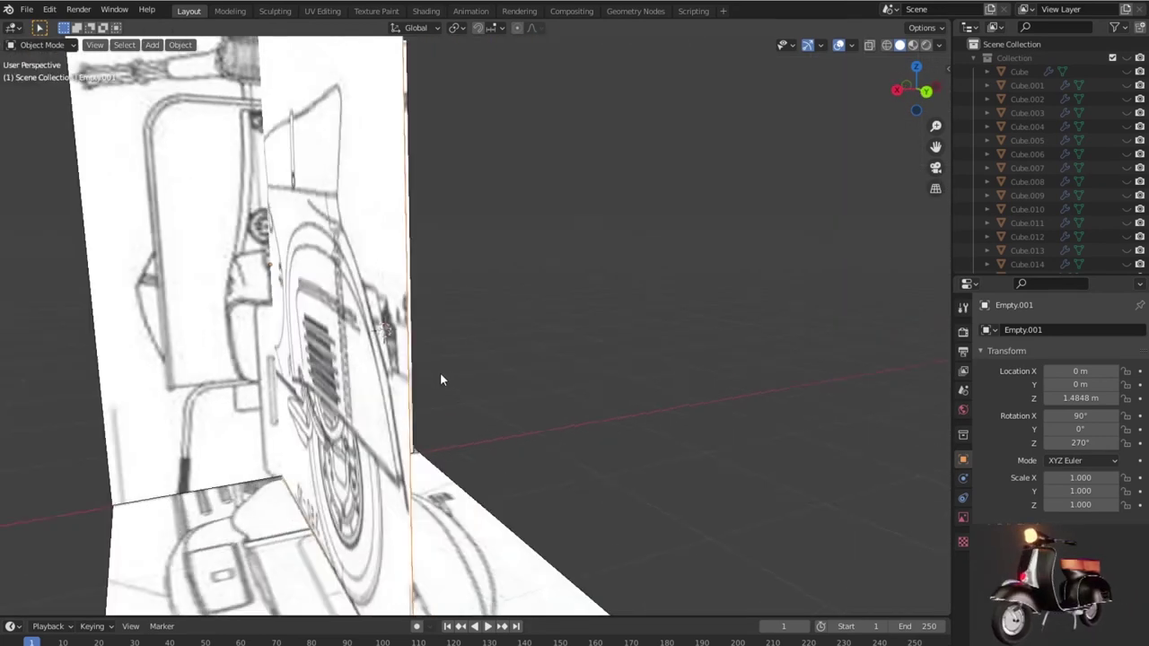
pyautogui.press('KP_3')
pyautogui.scroll(2, 561, 357)
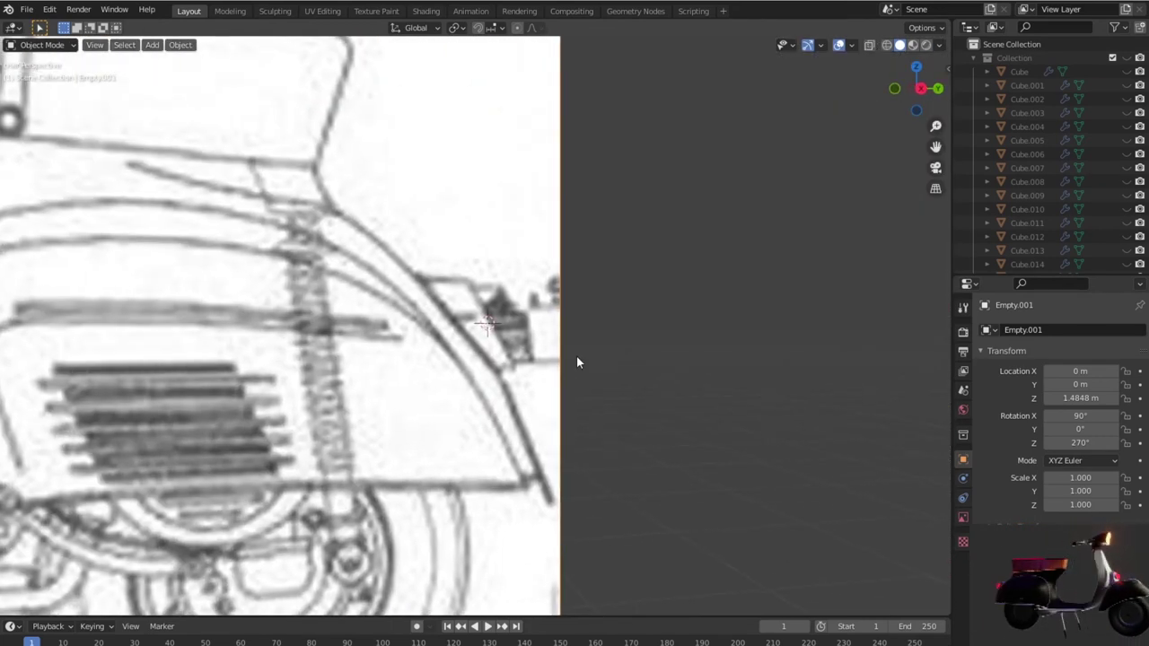
pyautogui.scroll(1, 579, 356)
pyautogui.press('KP_3')
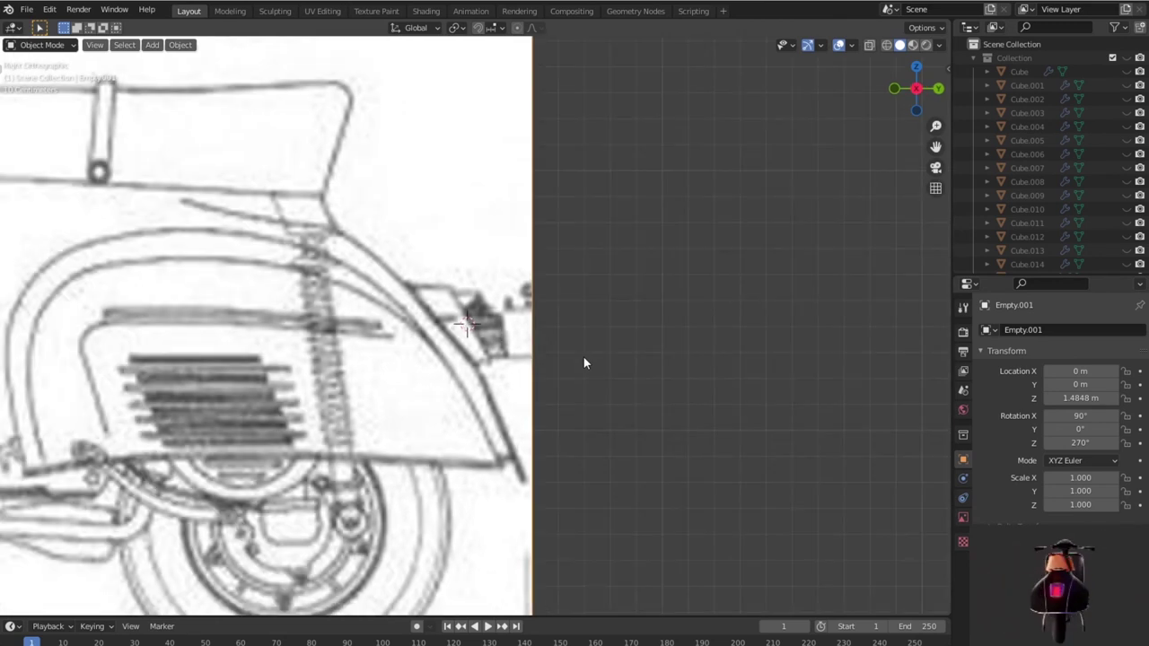
pyautogui.keyDown('shift'); pyautogui.rightClick(442, 322); pyautogui.keyUp('shift')
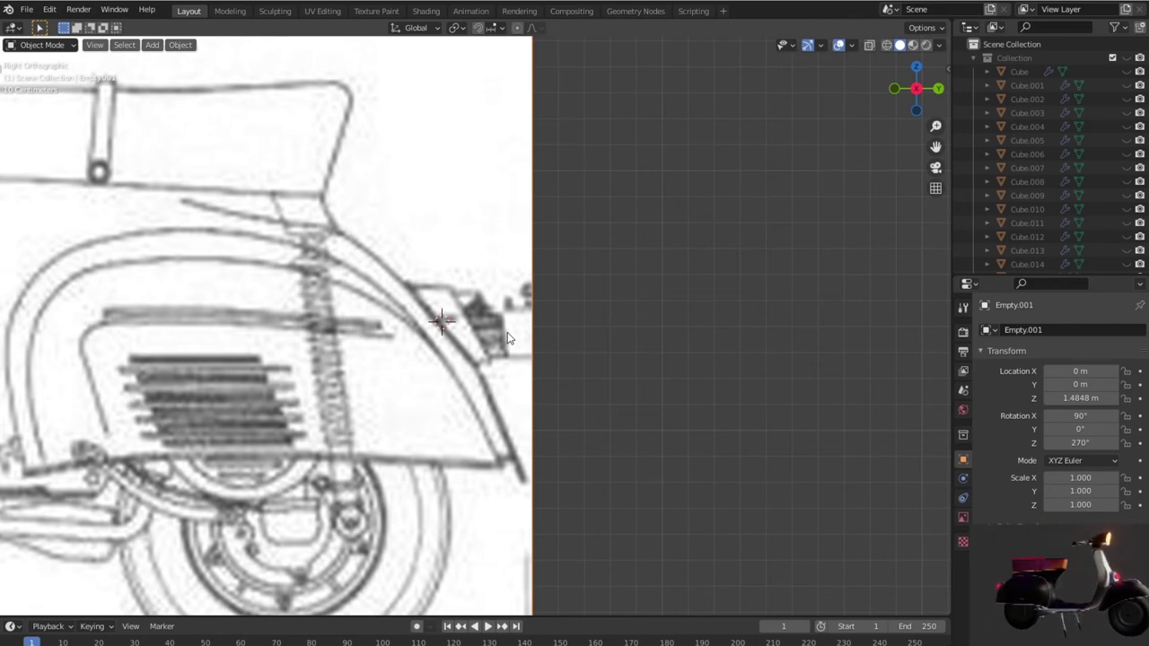
# Step: Switch to Top view and zoom in on the rear light area
pyautogui.press('KP_7')
pyautogui.scroll(2, 507, 334)
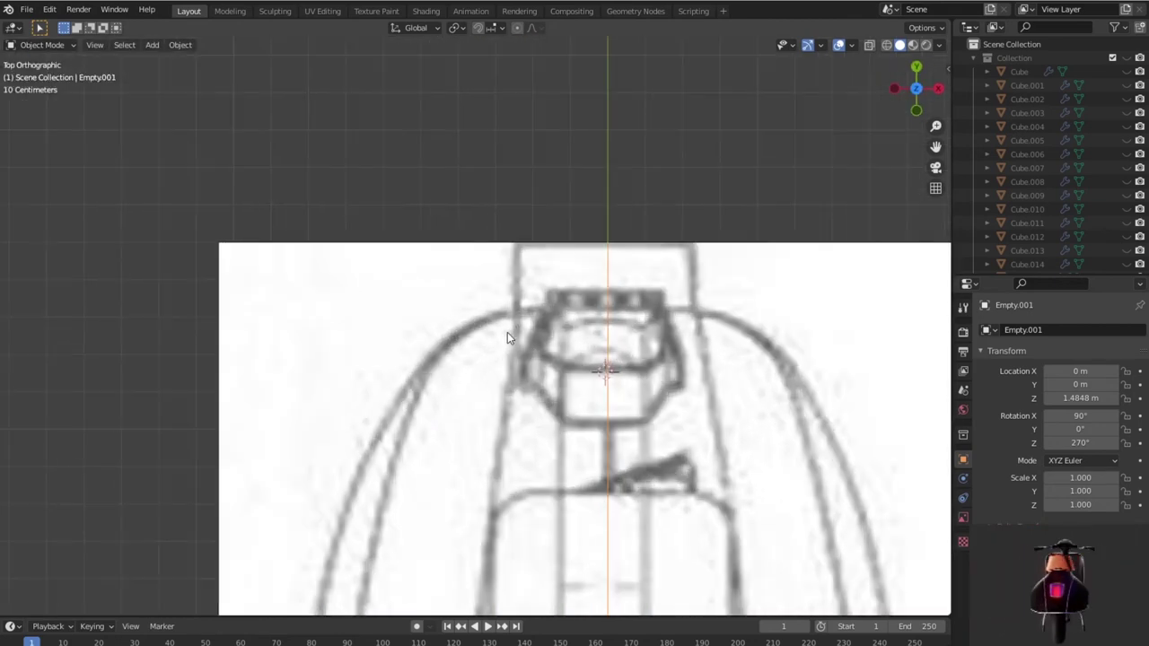
pyautogui.scroll(2, 584, 345)
pyautogui.scroll(1, 566, 351)
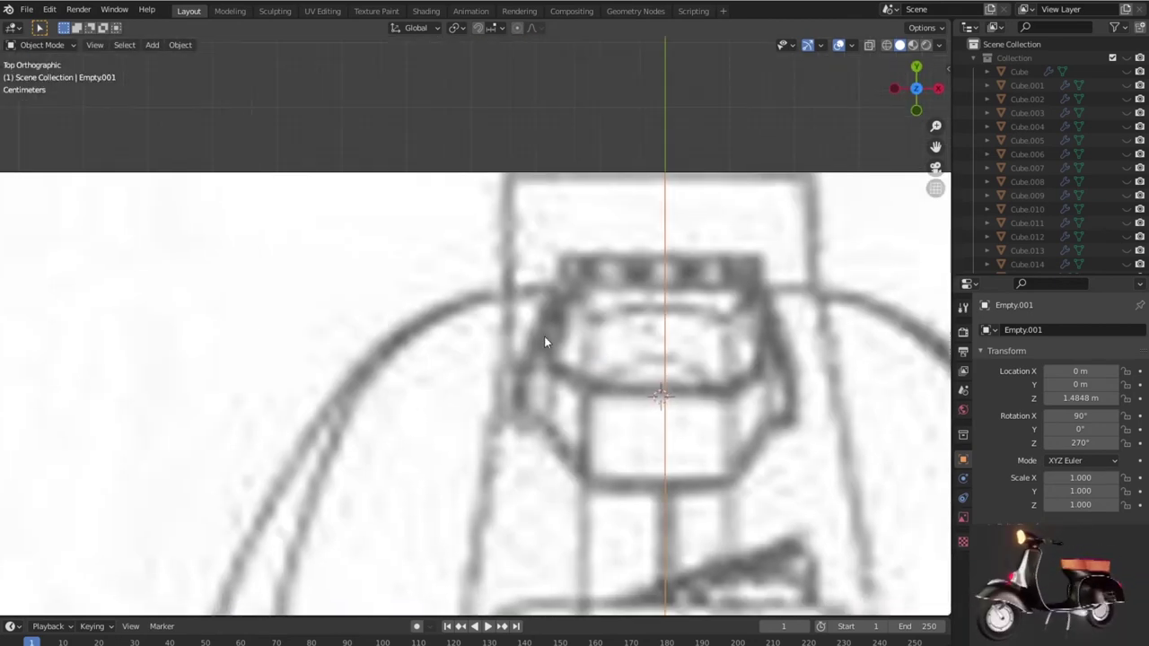
pyautogui.scroll(1, 523, 311)
pyautogui.scroll(2, 529, 315)
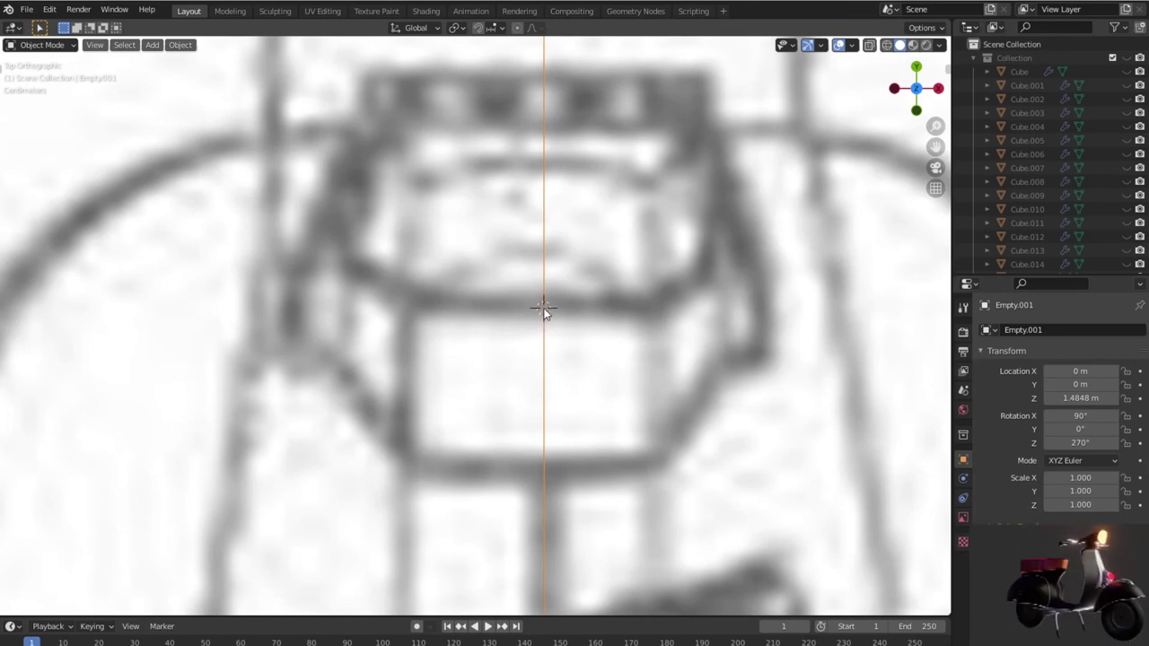
pyautogui.scroll(1, 574, 334)
pyautogui.scroll(1, 577, 308)
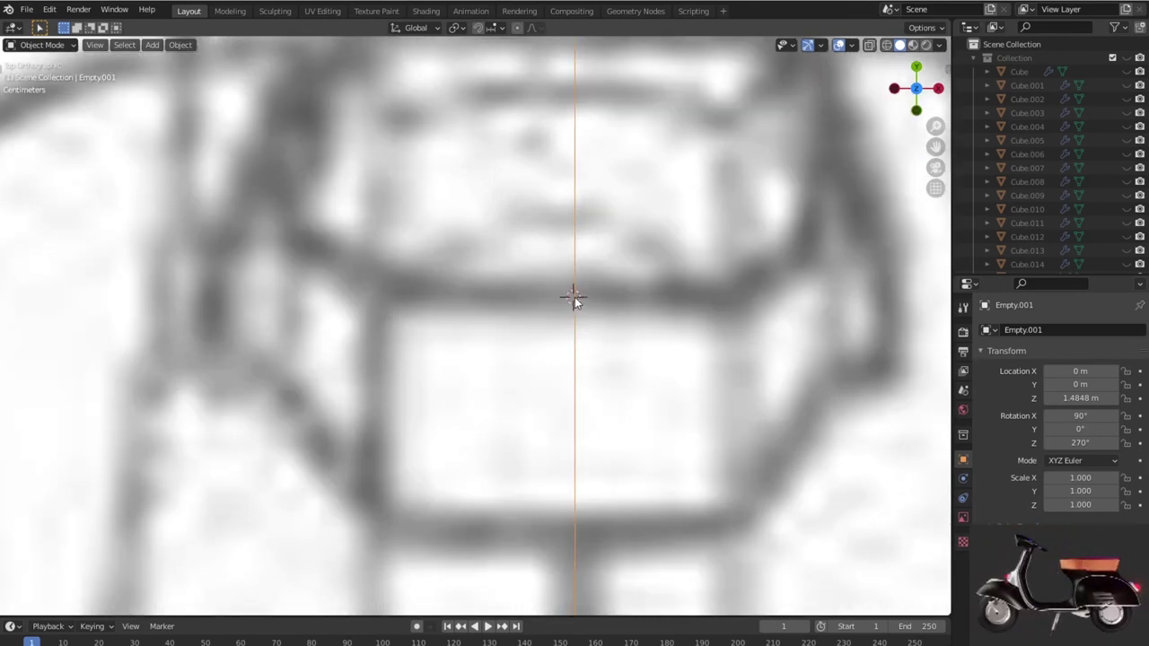
pyautogui.scroll(-3, 579, 305)
pyautogui.scroll(-1, 578, 339)
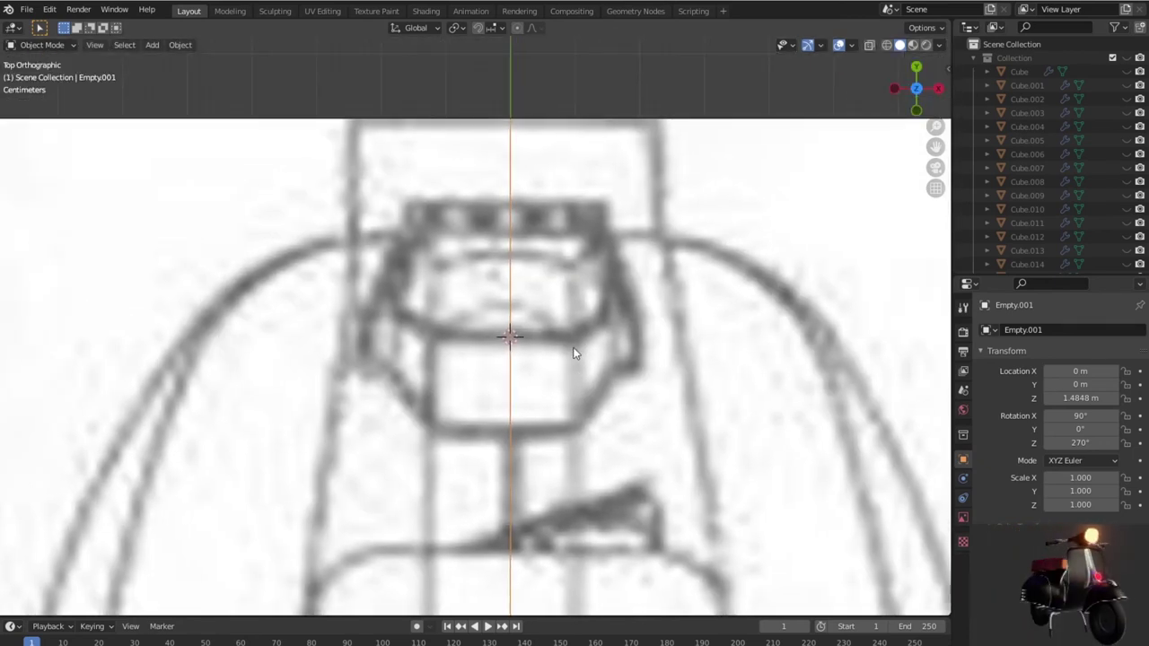
pyautogui.hotkey('shift', 'a')
# Step: Add a plane scaled to about a tenth, loop-cut it at the centre and delete the left half
pyautogui.click(633, 346)
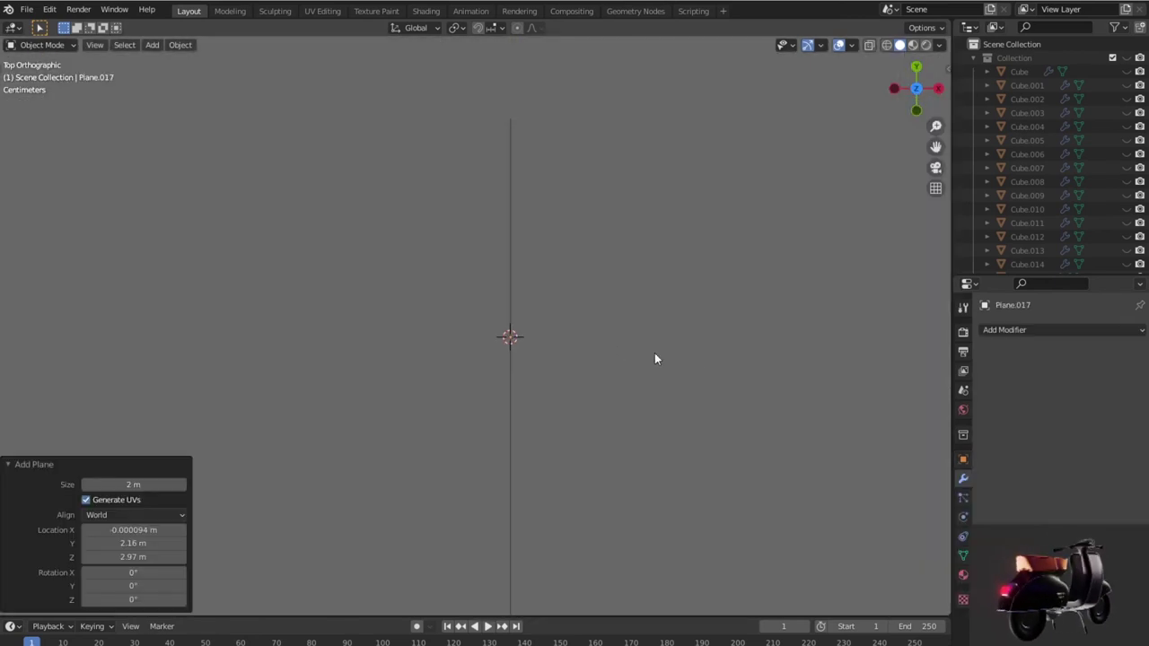
pyautogui.press('s')
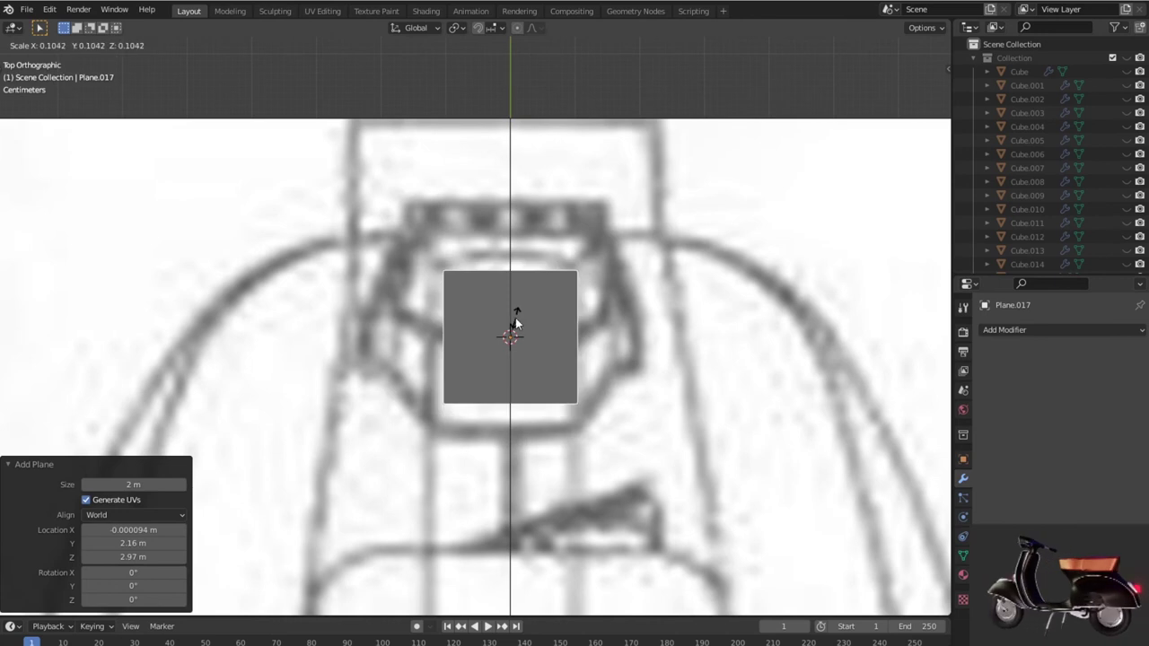
pyautogui.click(515, 317)
pyautogui.press('Tab')
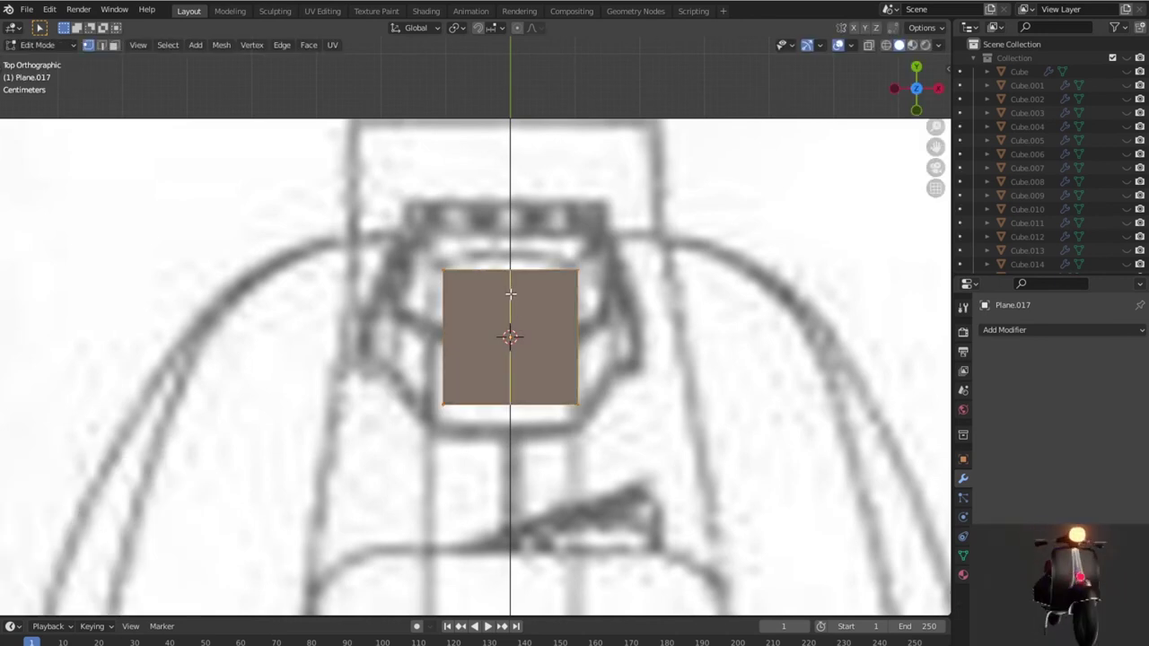
pyautogui.click(514, 262)
pyautogui.rightClick(514, 262)
pyautogui.click(482, 430)
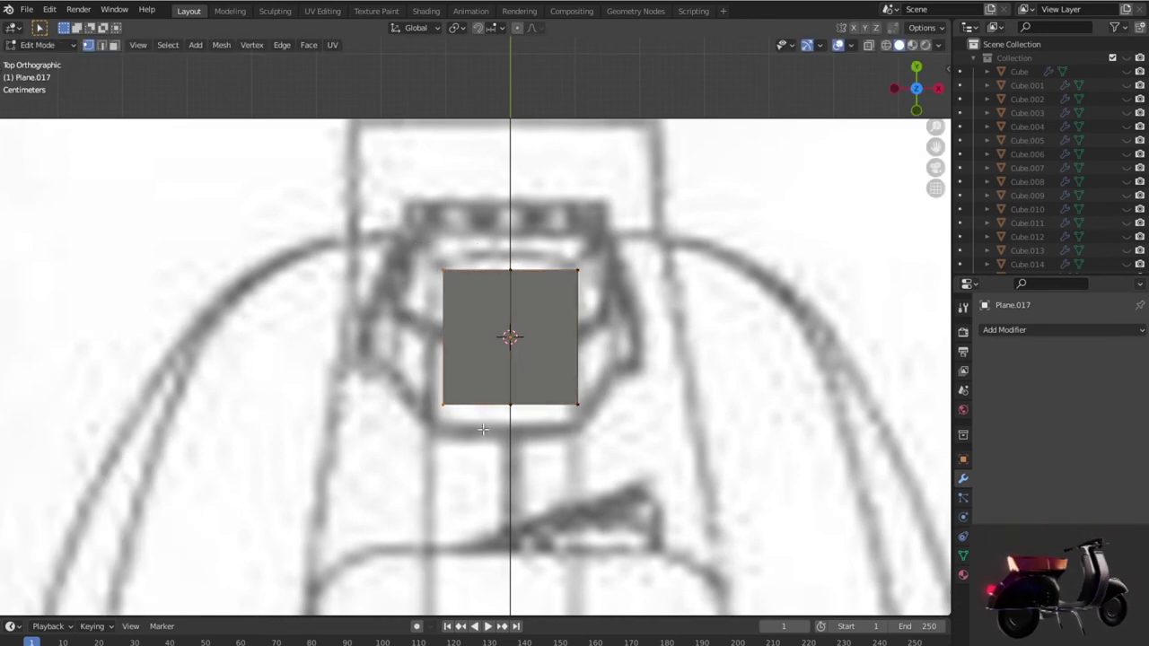
pyautogui.press('x')
pyautogui.click(483, 428)
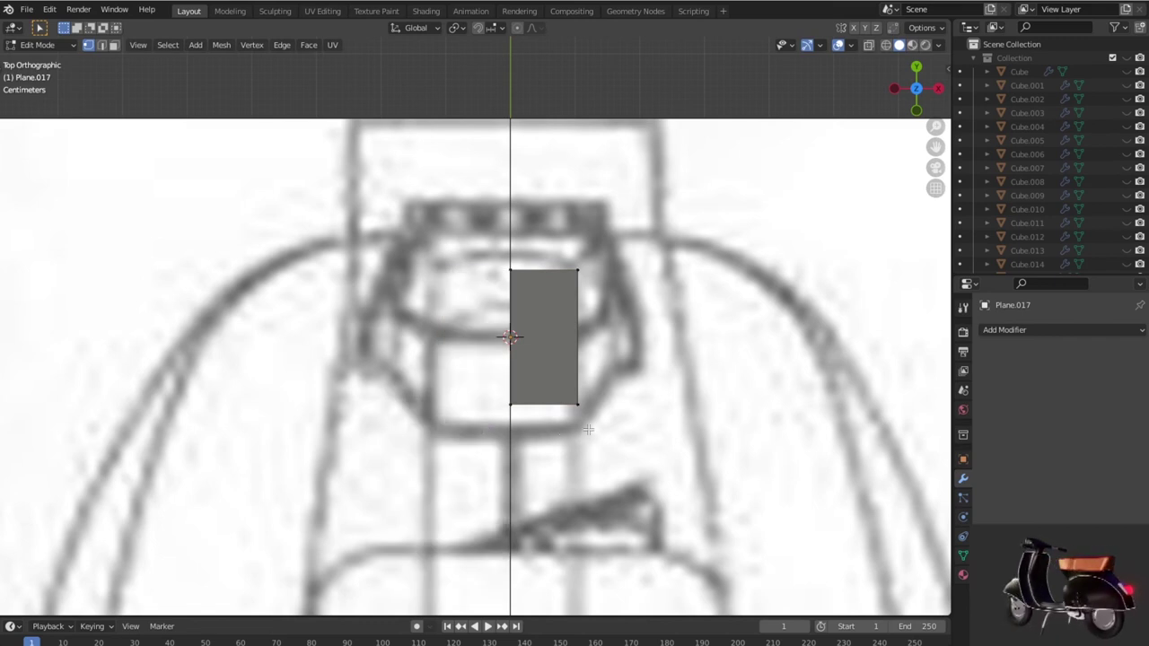
# Step: Move the plane's bottom edge -0.097 m along Y to match the light outline
pyautogui.moveTo(485, 396); pyautogui.dragTo(611, 429)
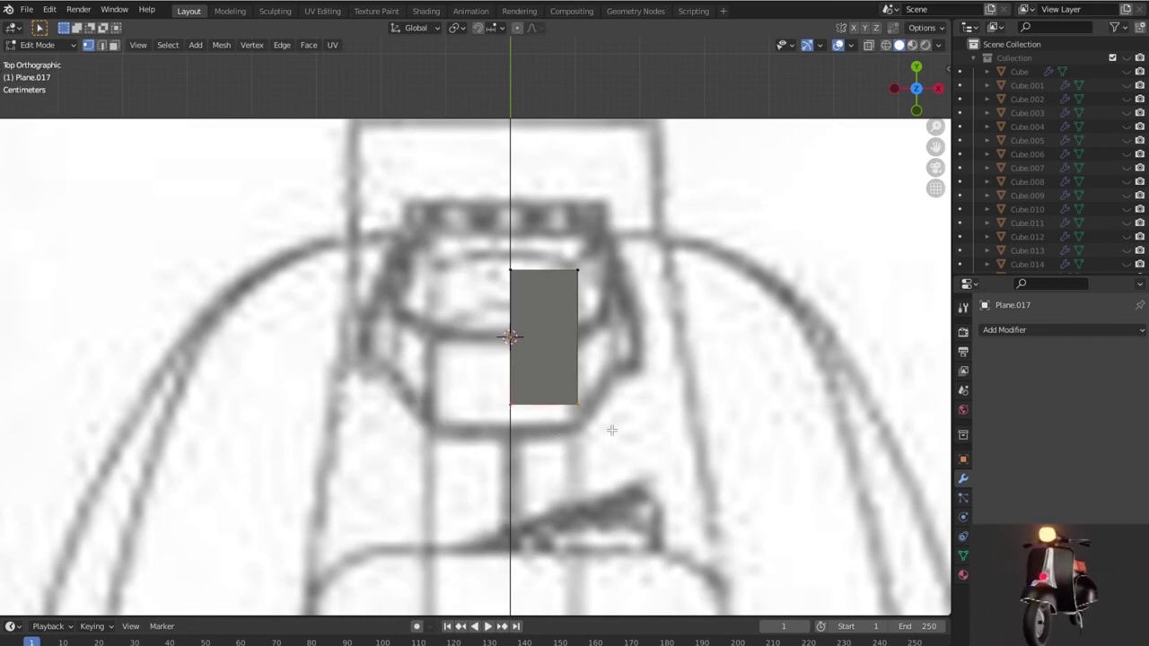
pyautogui.hotkey('alt', 'z')
pyautogui.press('g')
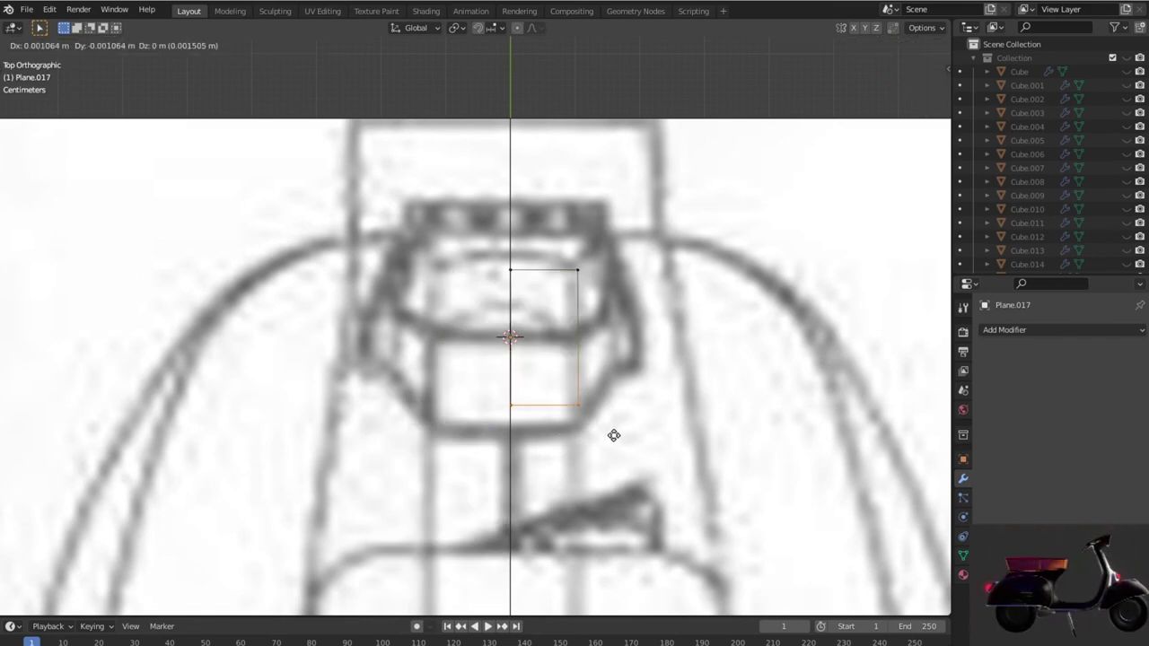
pyautogui.press('z')
pyautogui.press('y')
pyautogui.click(577, 397)
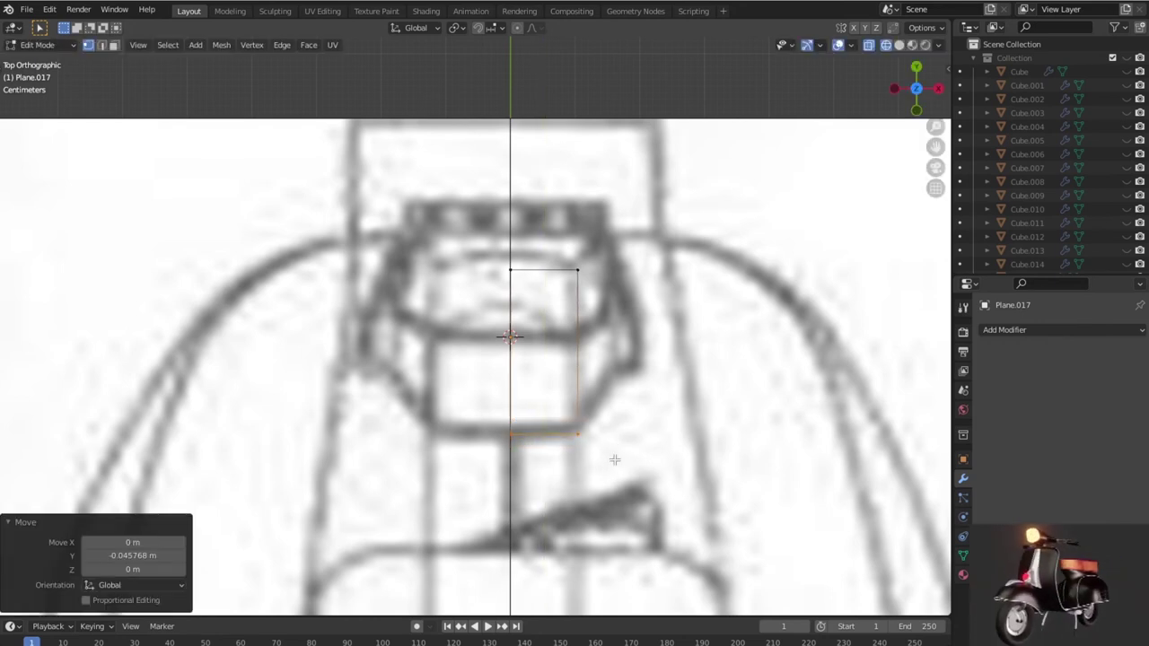
# Step: Move the plane's top edge along Y to fit the drawn rear light
pyautogui.moveTo(626, 296); pyautogui.dragTo(652, 312)
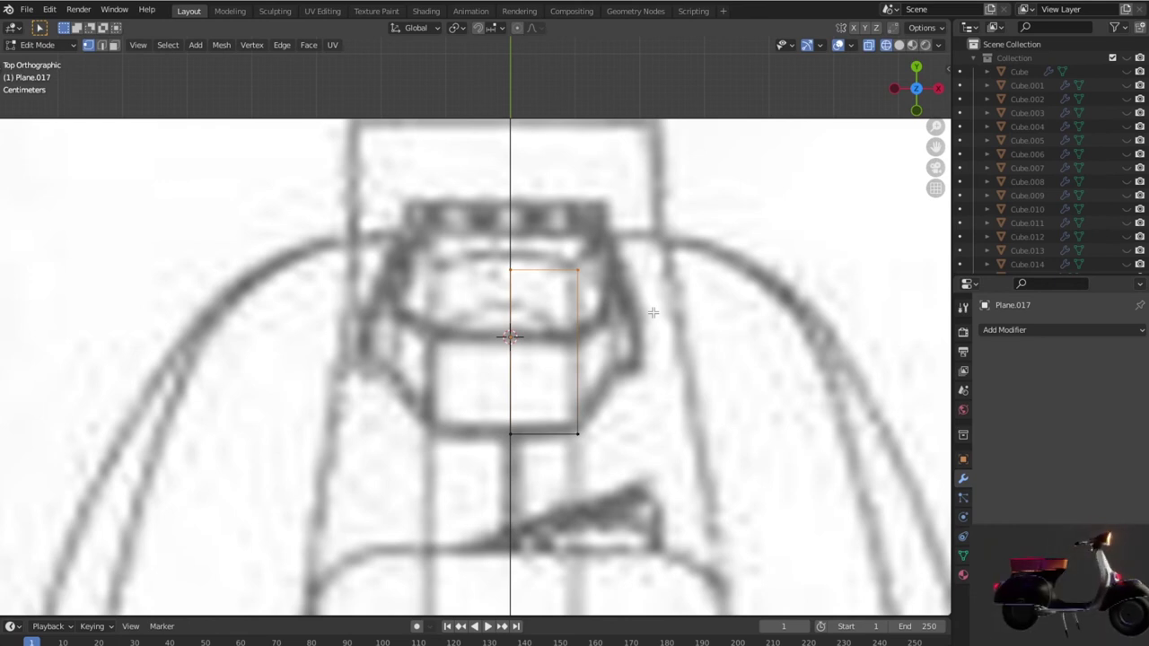
pyautogui.press('g')
pyautogui.press('x')
pyautogui.press('y')
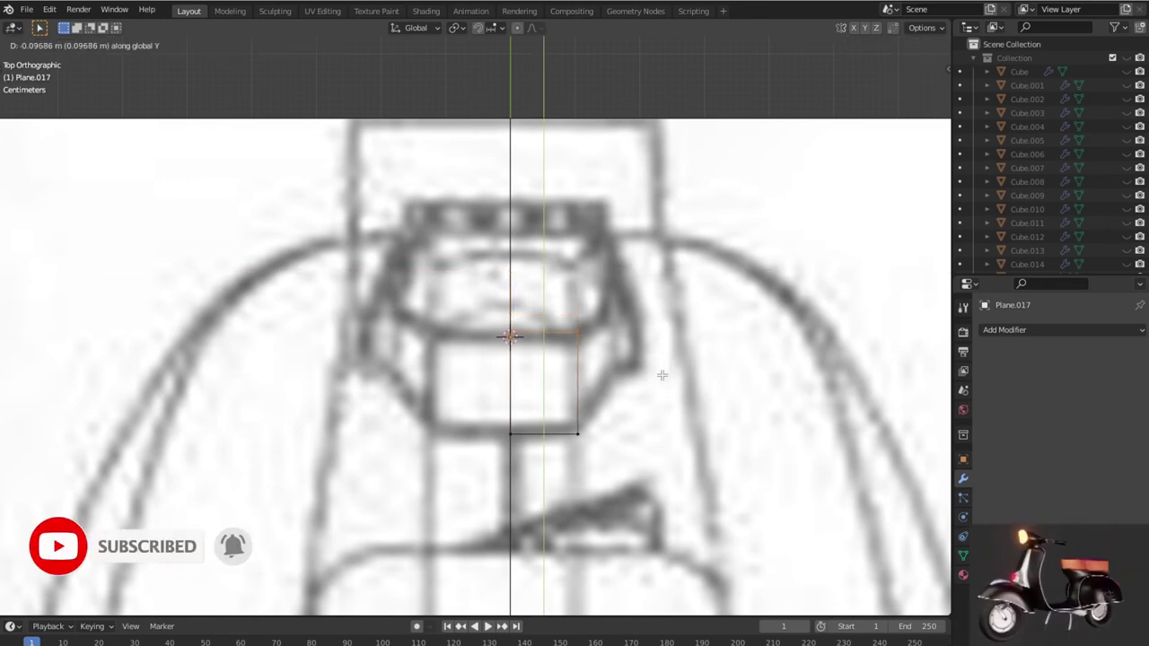
pyautogui.click(661, 374)
pyautogui.scroll(-3, 661, 374)
pyautogui.moveTo(662, 374)
pyautogui.mouseDown(button='middle')
pyautogui.moveTo(502, 259)
pyautogui.moveTo(543, 249)
pyautogui.mouseUp(button='middle')
pyautogui.press('KP_3')
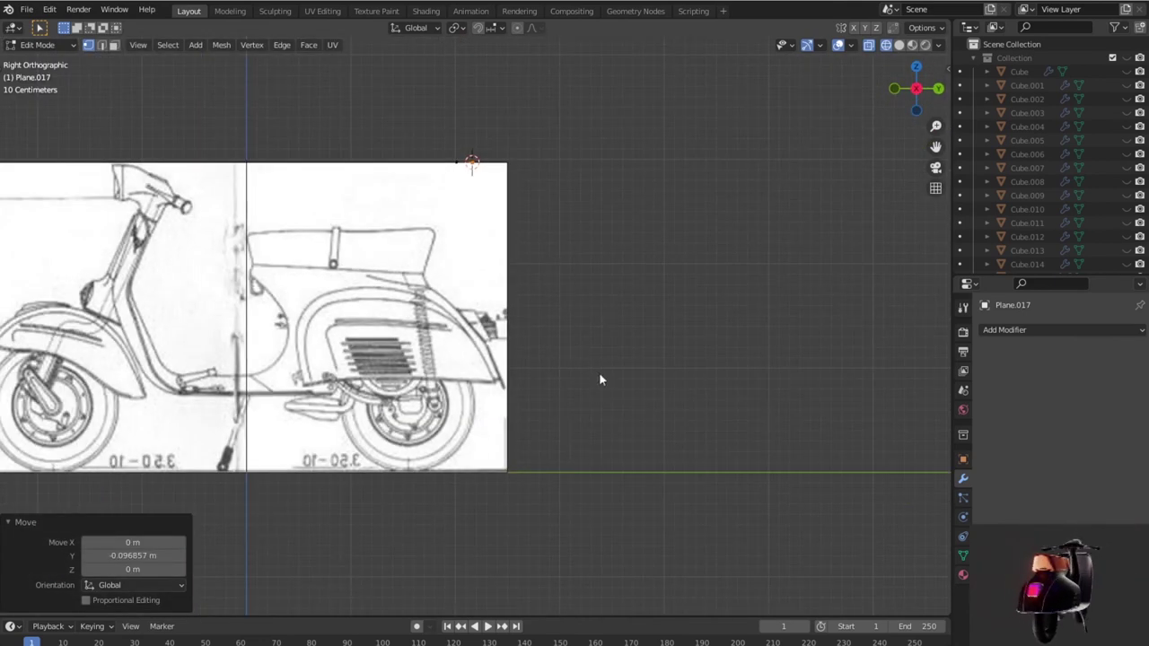
# Step: Lower the plane along Z to the rear bracket's height
pyautogui.press('Tab')
pyautogui.scroll(-3, 611, 370)
pyautogui.scroll(3, 611, 370)
pyautogui.press('g')
pyautogui.press('z')
pyautogui.click(611, 516)
pyautogui.scroll(1, 615, 510)
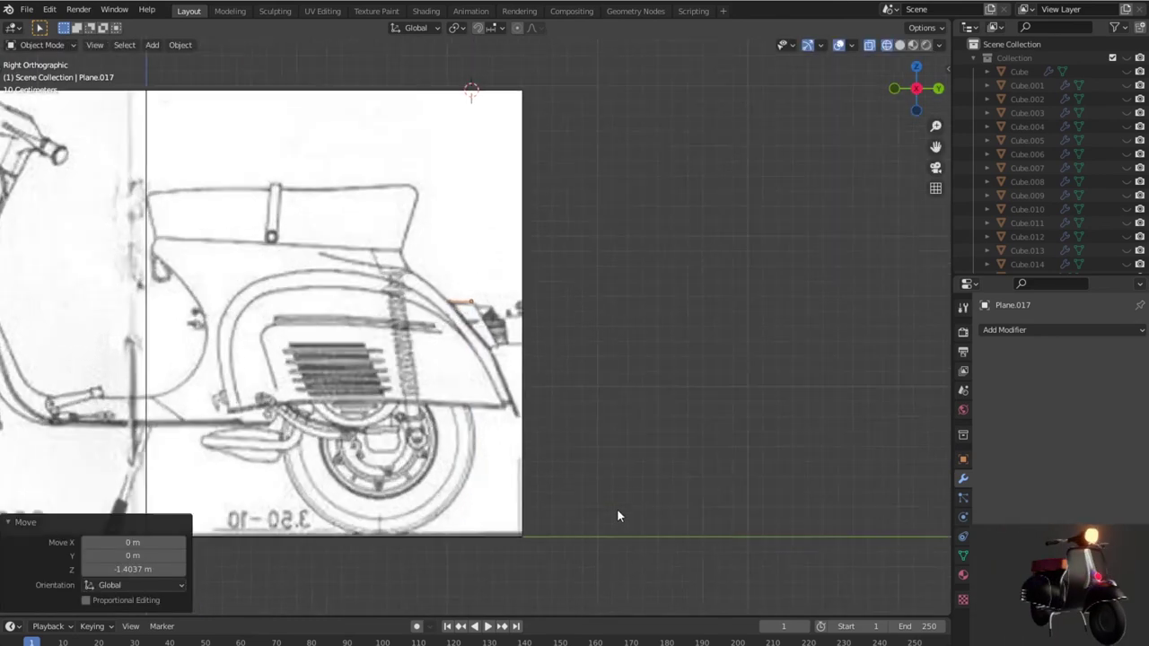
pyautogui.scroll(5, 616, 508)
pyautogui.scroll(3, 538, 404)
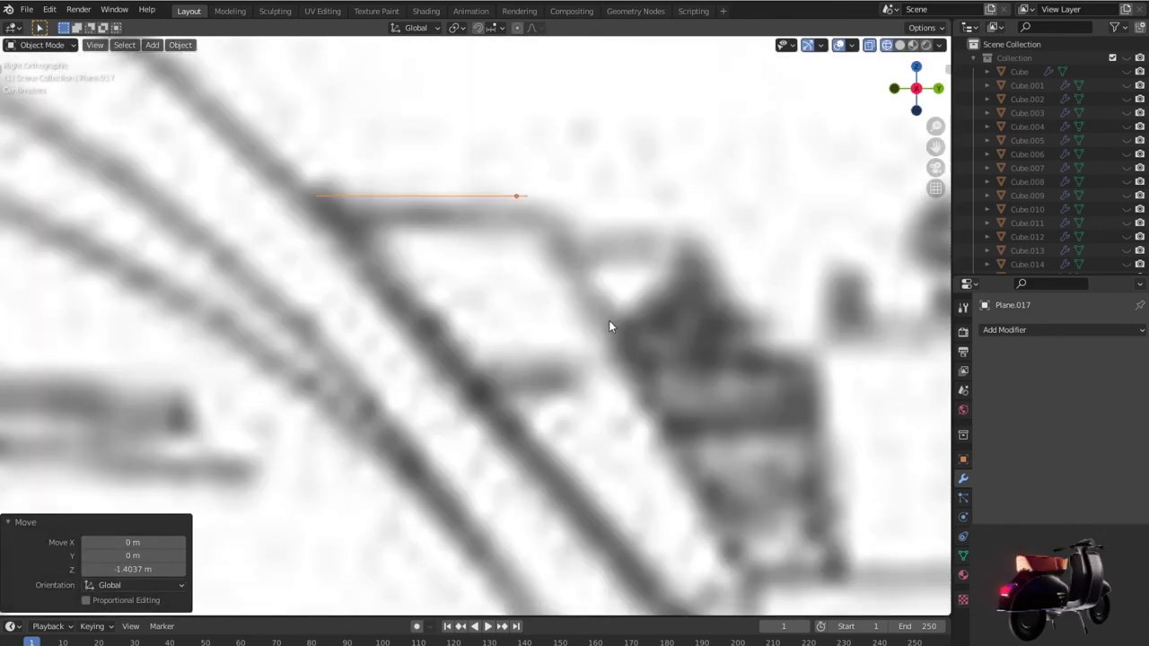
# Step: In right view, extrude an edge along the bracket and align its end vertex with the sketch
pyautogui.press('Tab')
pyautogui.moveTo(570, 263)
pyautogui.mouseDown(button='middle')
pyautogui.moveTo(565, 290)
pyautogui.moveTo(550, 257)
pyautogui.mouseUp(button='middle')
pyautogui.press('2')
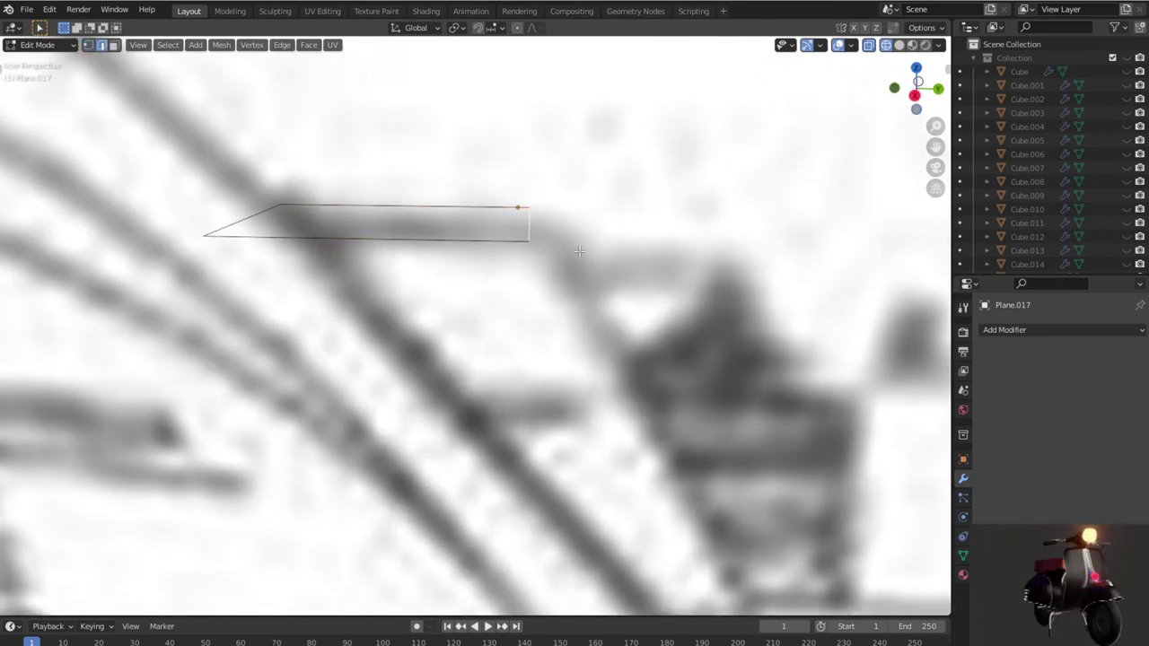
pyautogui.press('KP_3')
pyautogui.press('e')
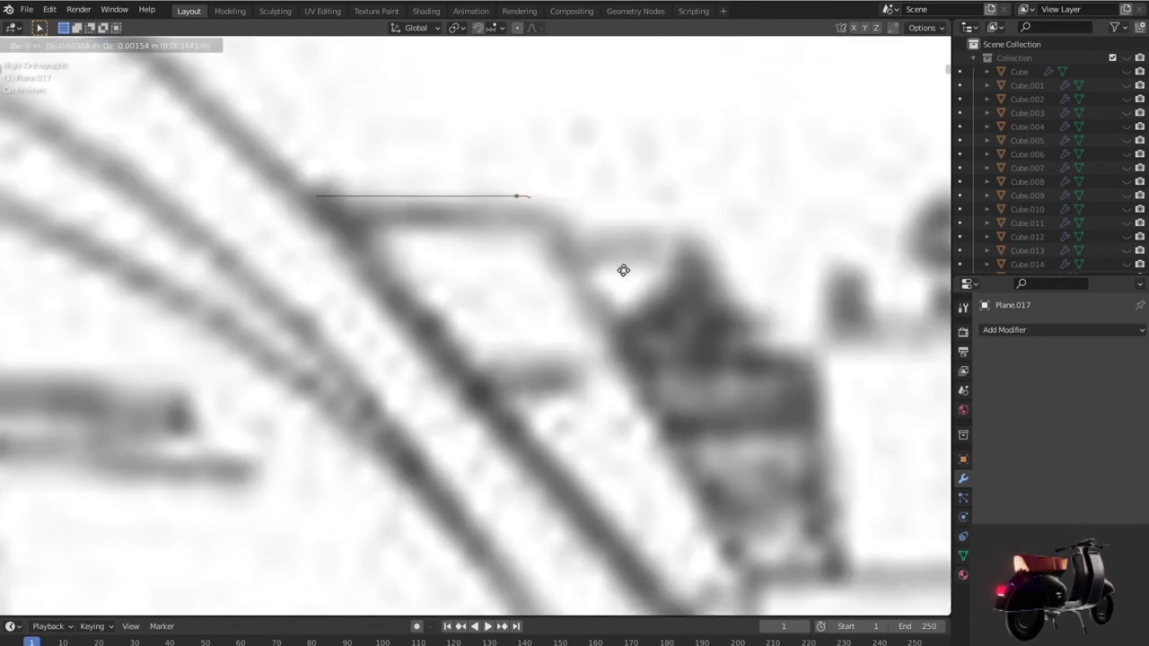
pyautogui.click(812, 65)
pyautogui.scroll(2, 767, 272)
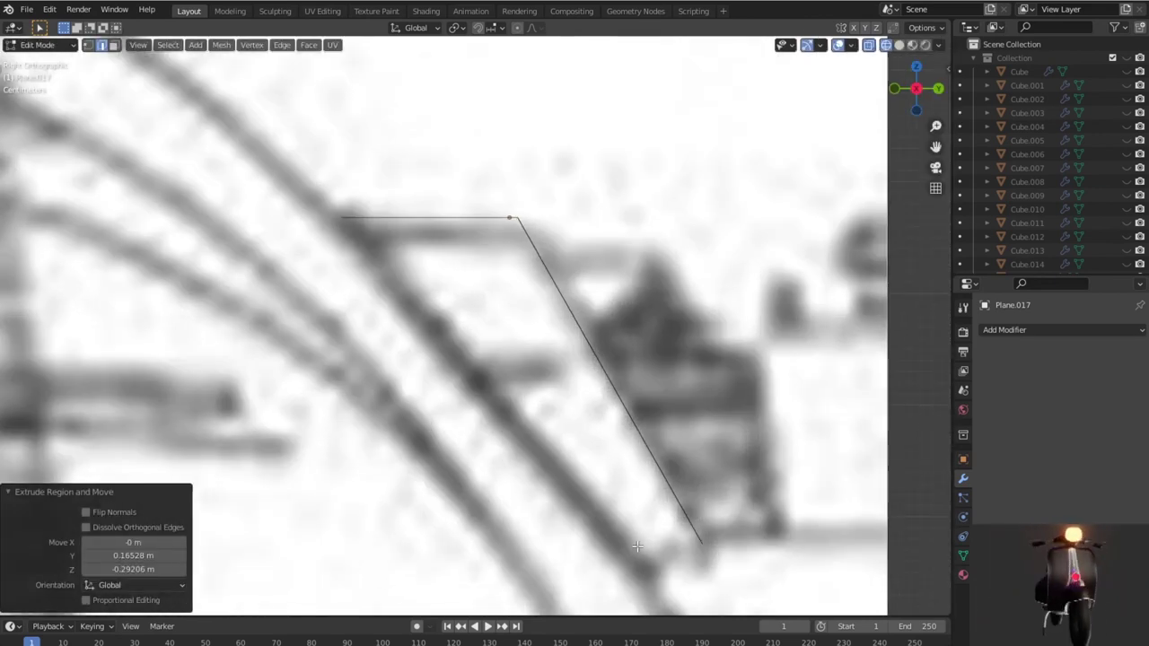
pyautogui.scroll(2, 682, 332)
pyautogui.scroll(2, 598, 386)
pyautogui.press('g')
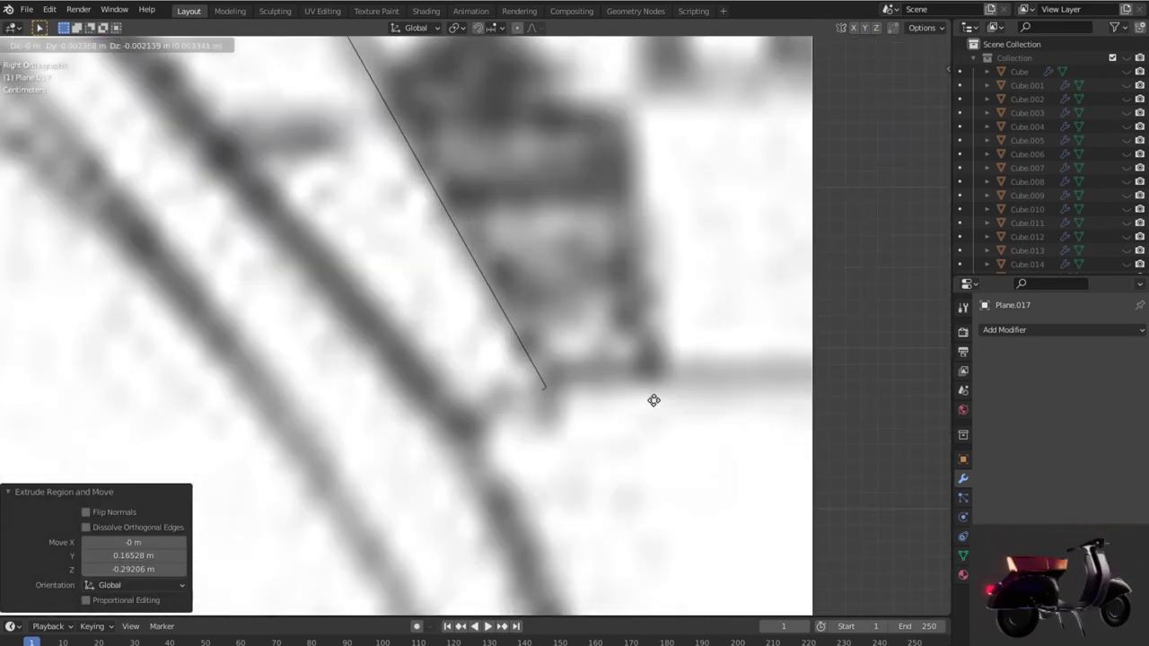
pyautogui.click(619, 395)
# Step: Extrude edges tracing the small notch and then along the fender curve
pyautogui.press('e')
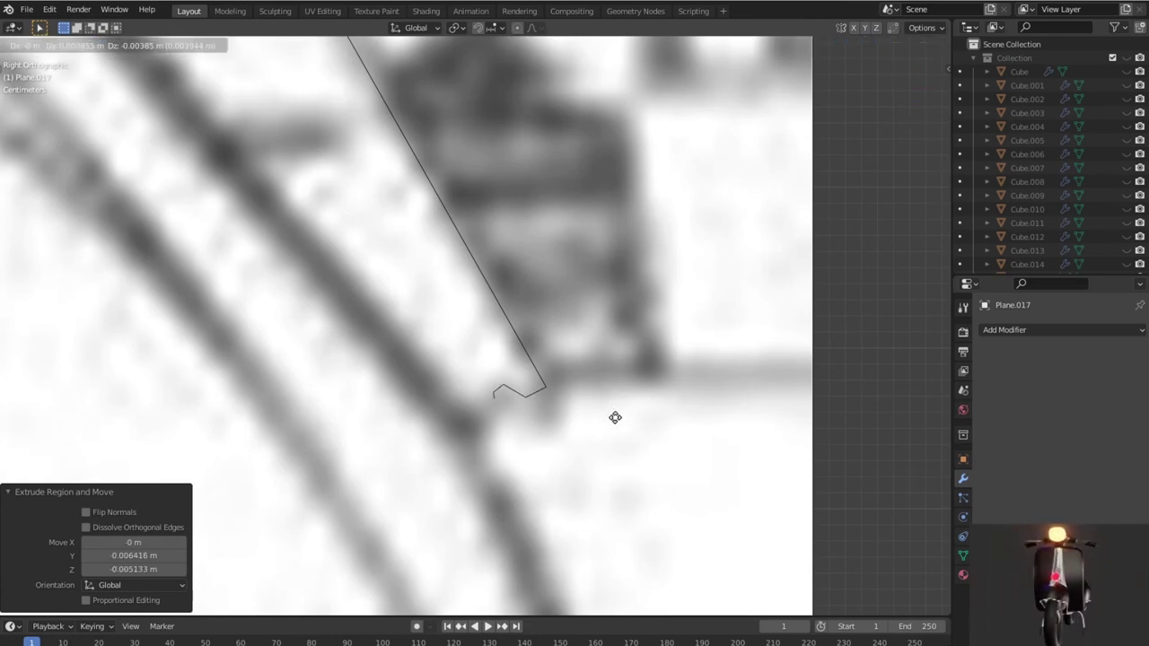
pyautogui.click(621, 421)
pyautogui.press('e')
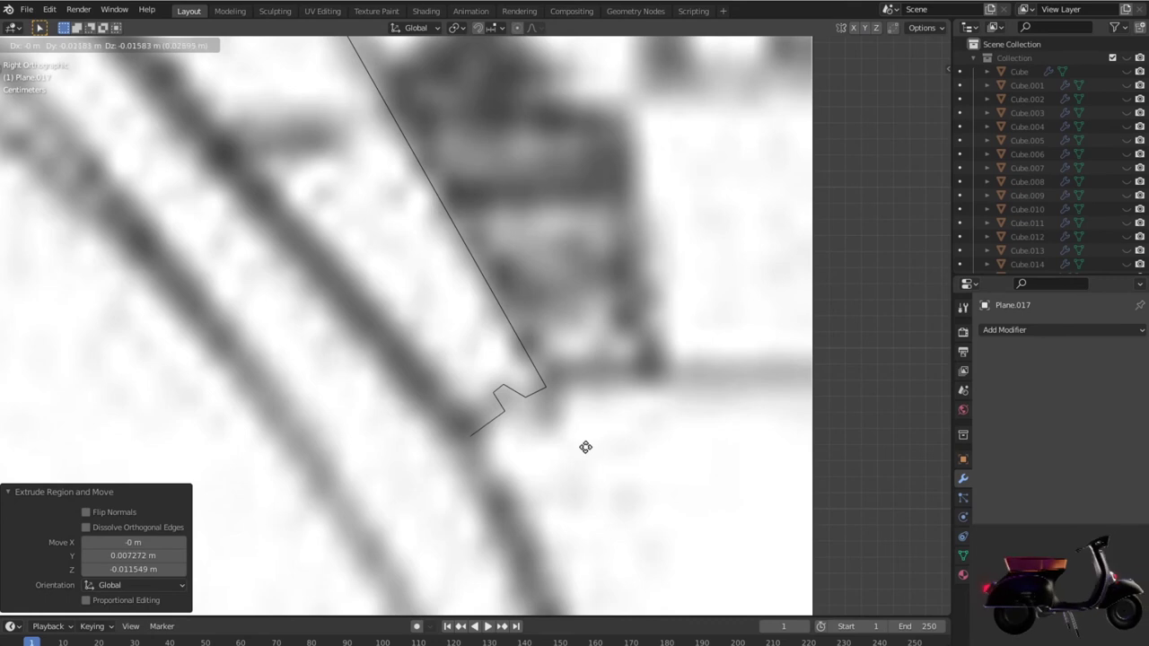
pyautogui.click(582, 453)
pyautogui.scroll(-3, 584, 448)
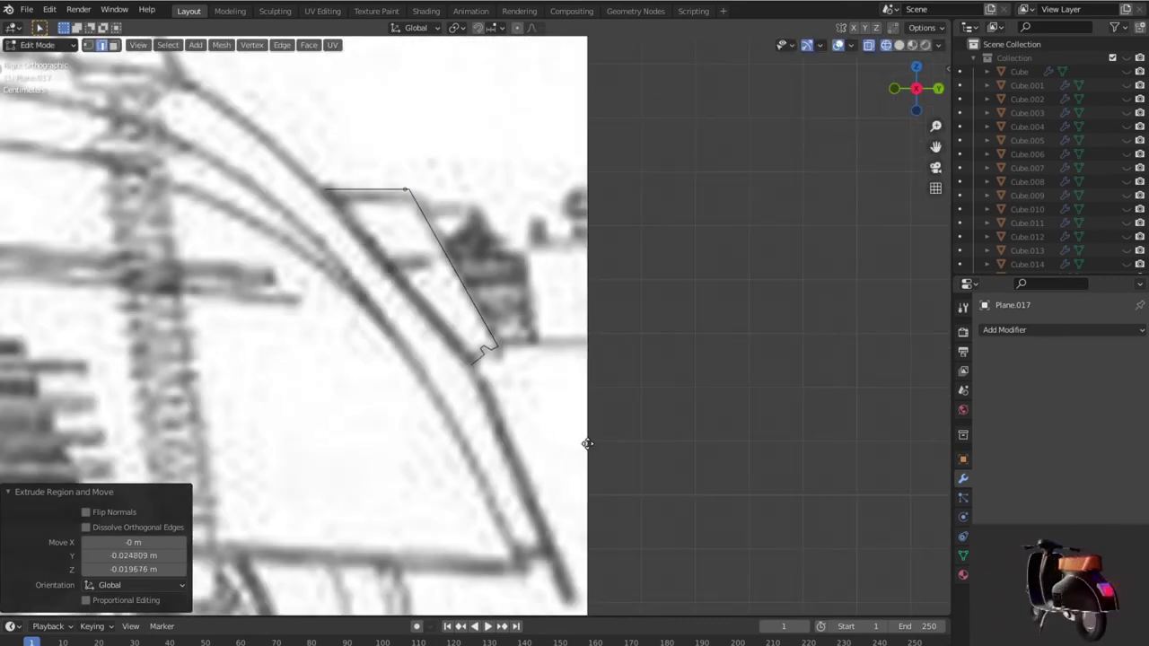
pyautogui.press('e')
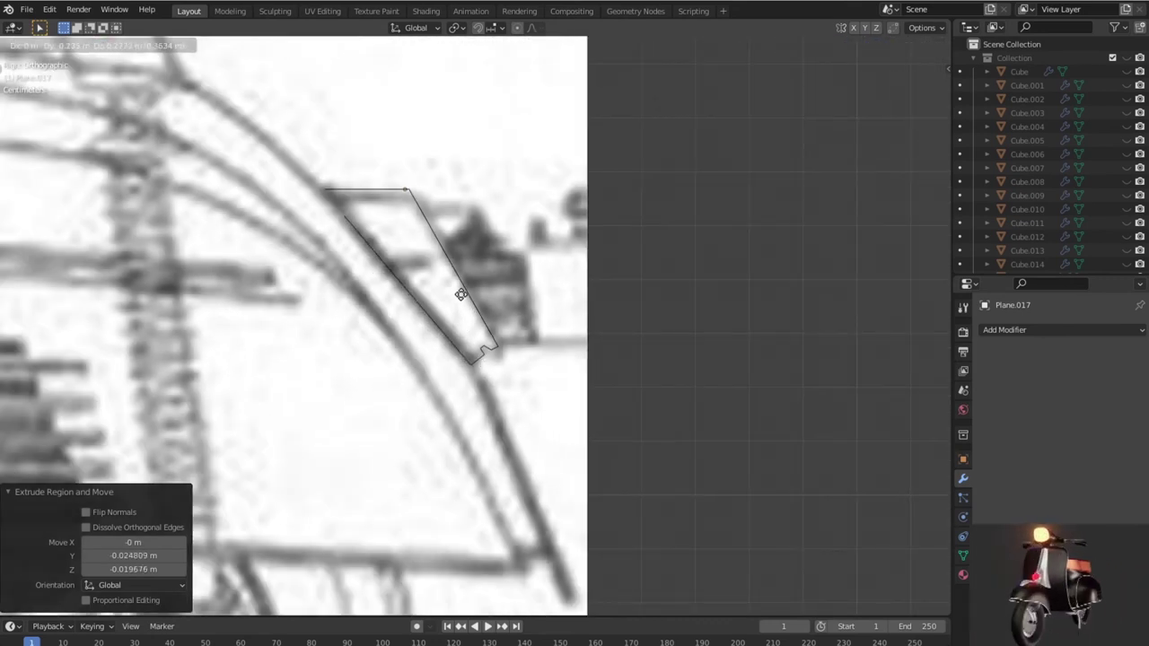
pyautogui.click(460, 294)
# Step: Move the last vertex to the top-left corner to close the outline
pyautogui.scroll(3, 388, 247)
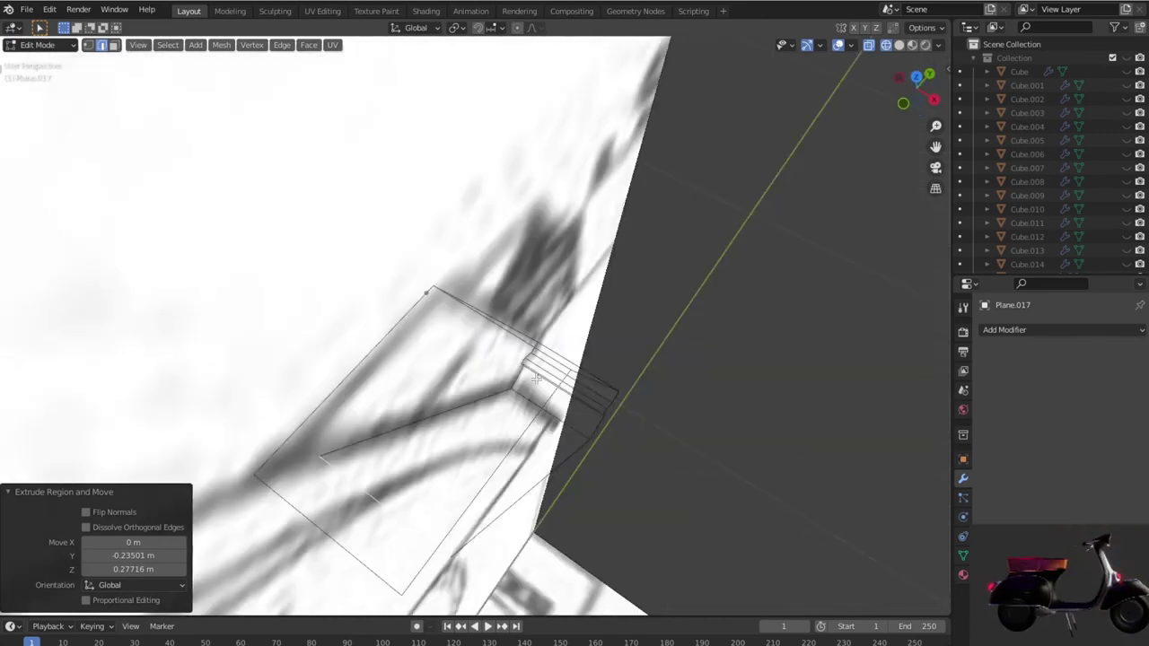
pyautogui.moveTo(374, 206); pyautogui.dragTo(550, 359, button='middle')
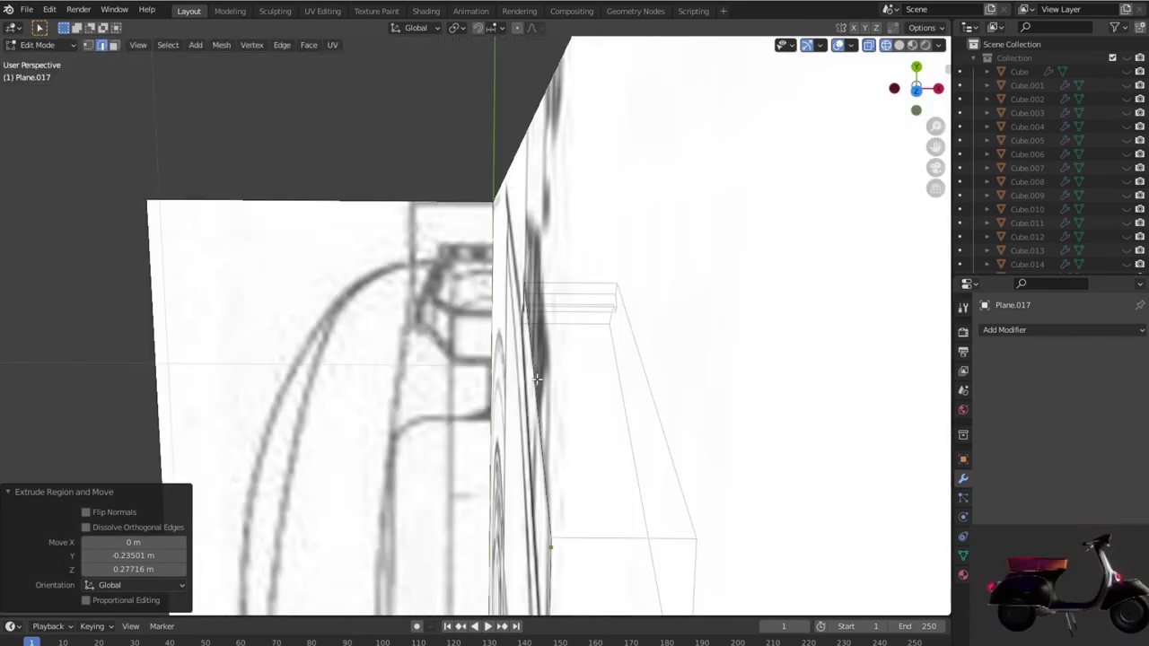
pyautogui.press('KP_3')
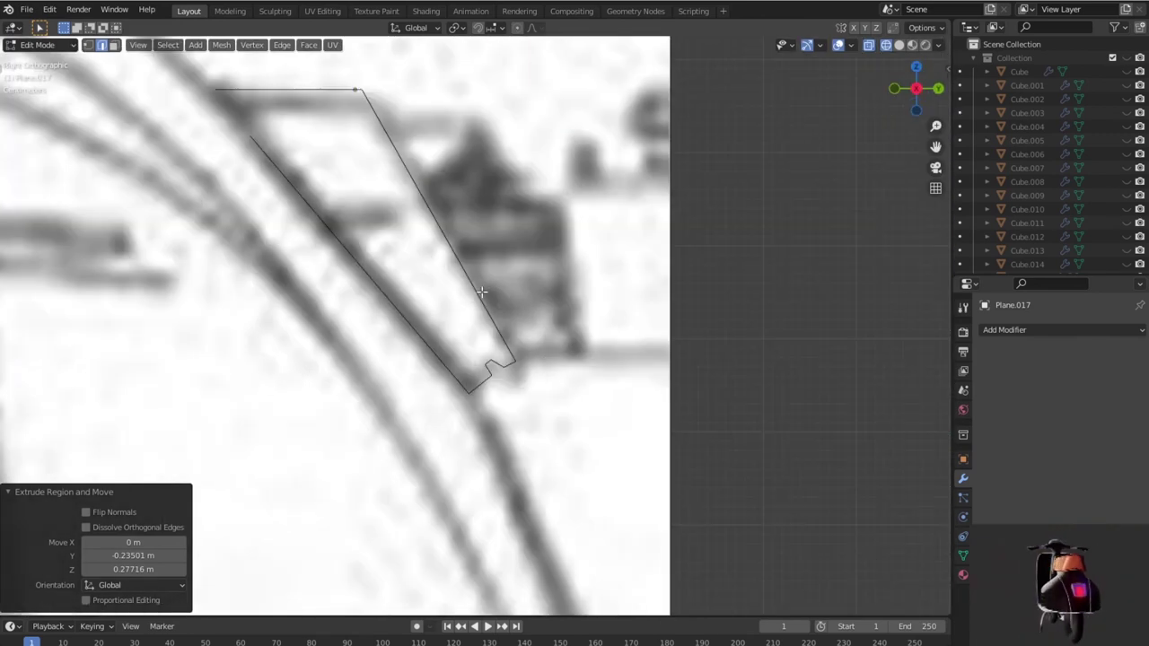
pyautogui.scroll(4, 464, 271)
pyautogui.press('g')
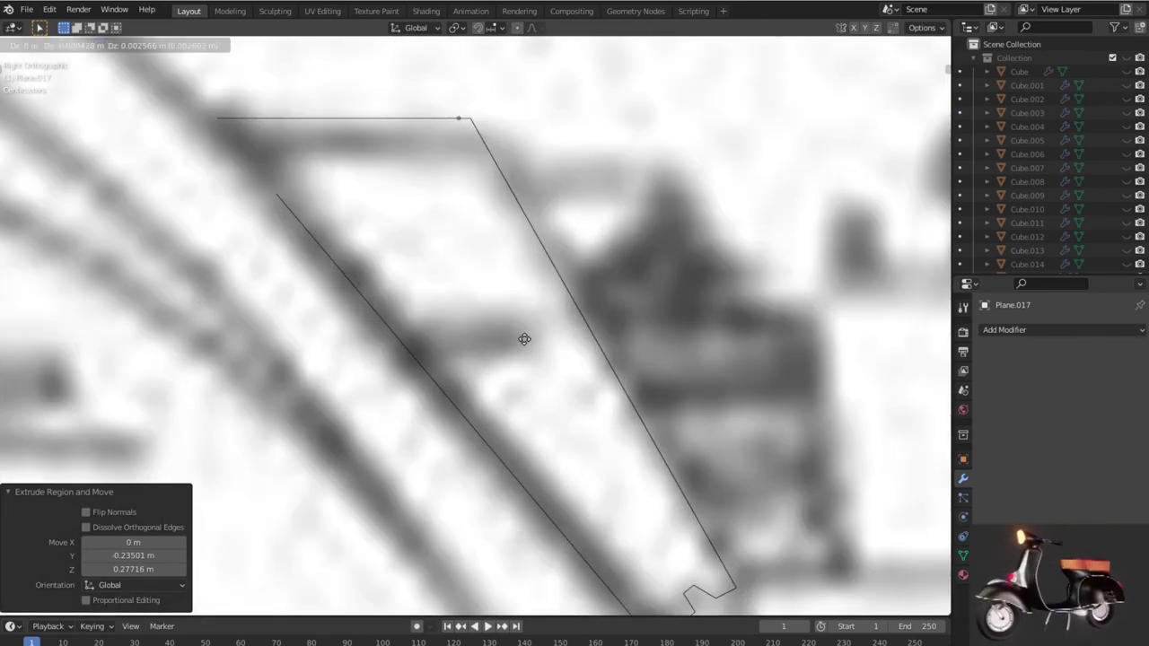
pyautogui.click(464, 275)
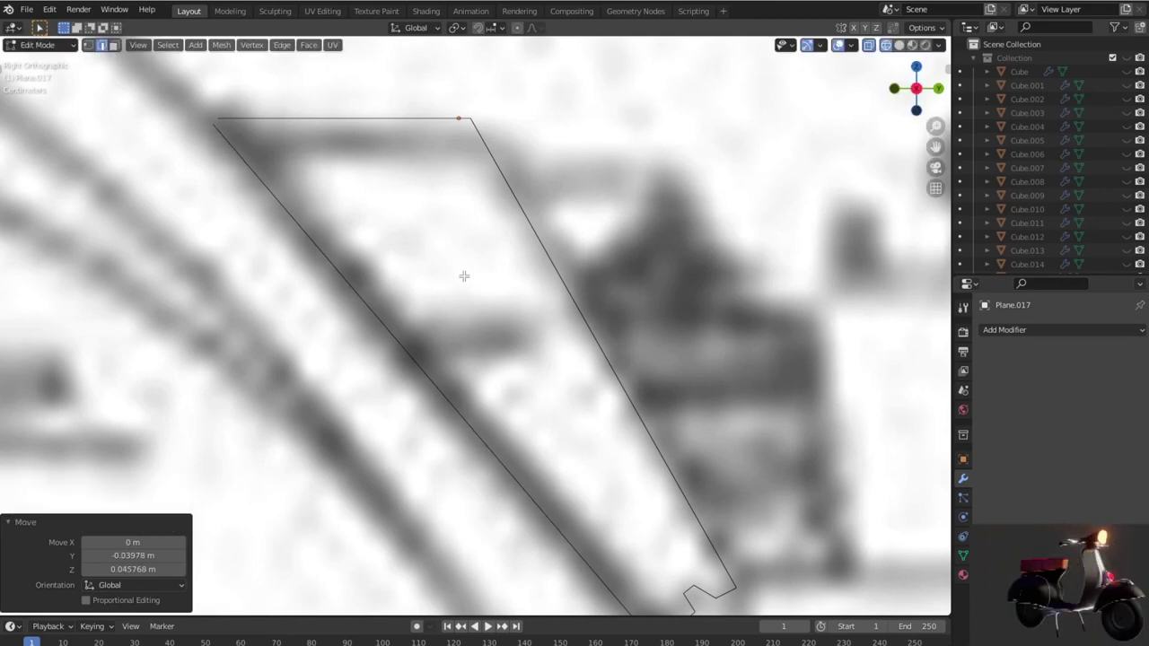
pyautogui.scroll(-2, 343, 191)
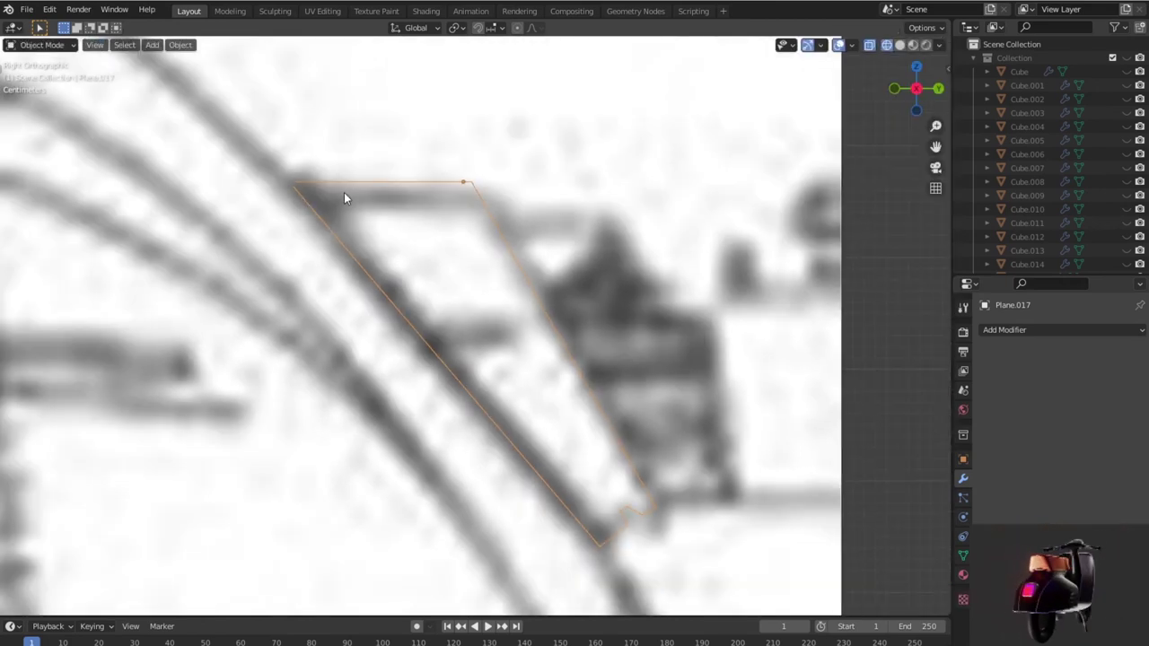
pyautogui.press('Tab')
pyautogui.moveTo(329, 194)
pyautogui.mouseDown(button='middle')
pyautogui.moveTo(362, 234)
pyautogui.moveTo(333, 240)
pyautogui.moveTo(384, 295)
pyautogui.mouseUp(button='middle')
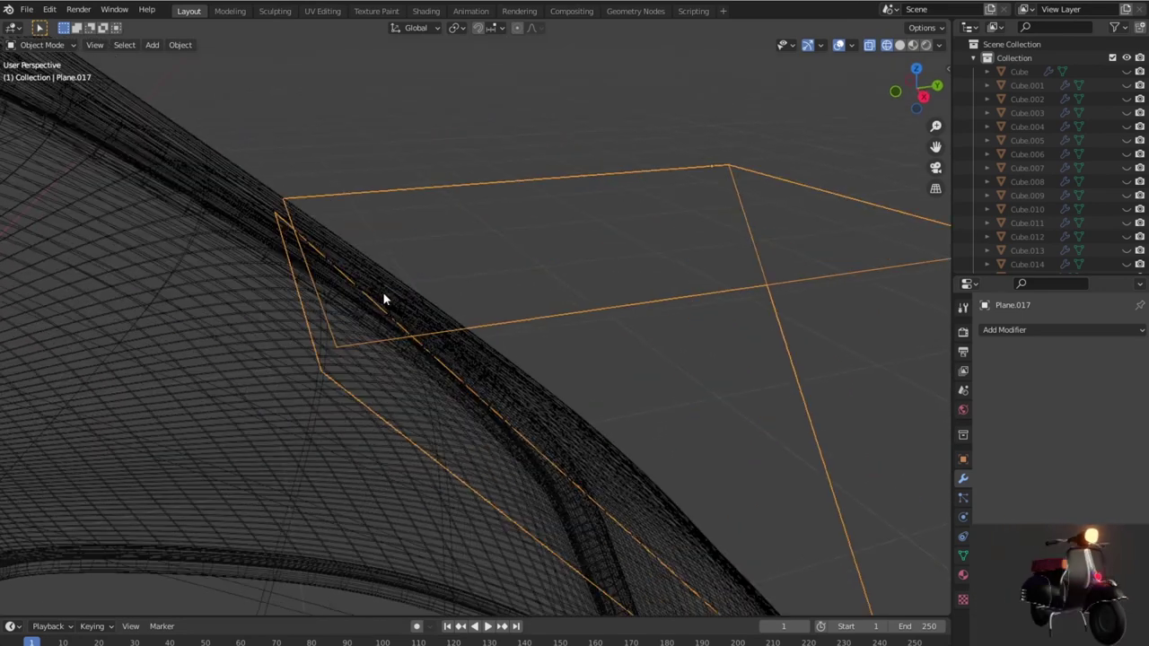
pyautogui.hotkey('alt', 'h')
pyautogui.click(305, 260)
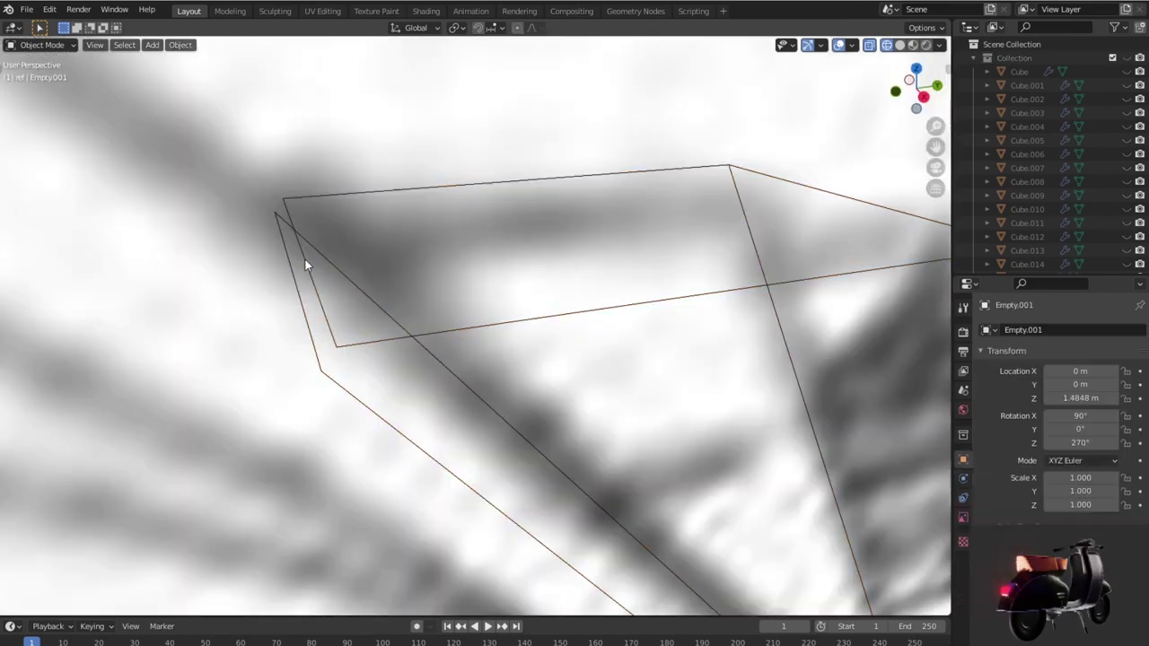
pyautogui.click(307, 265)
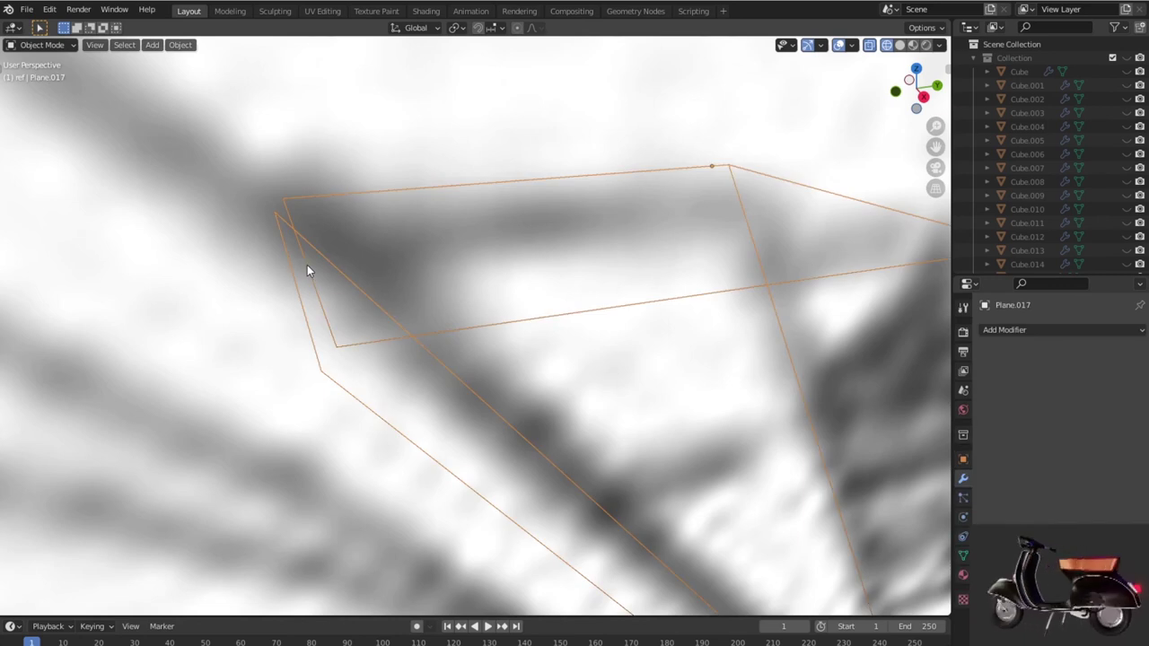
pyautogui.click(307, 265)
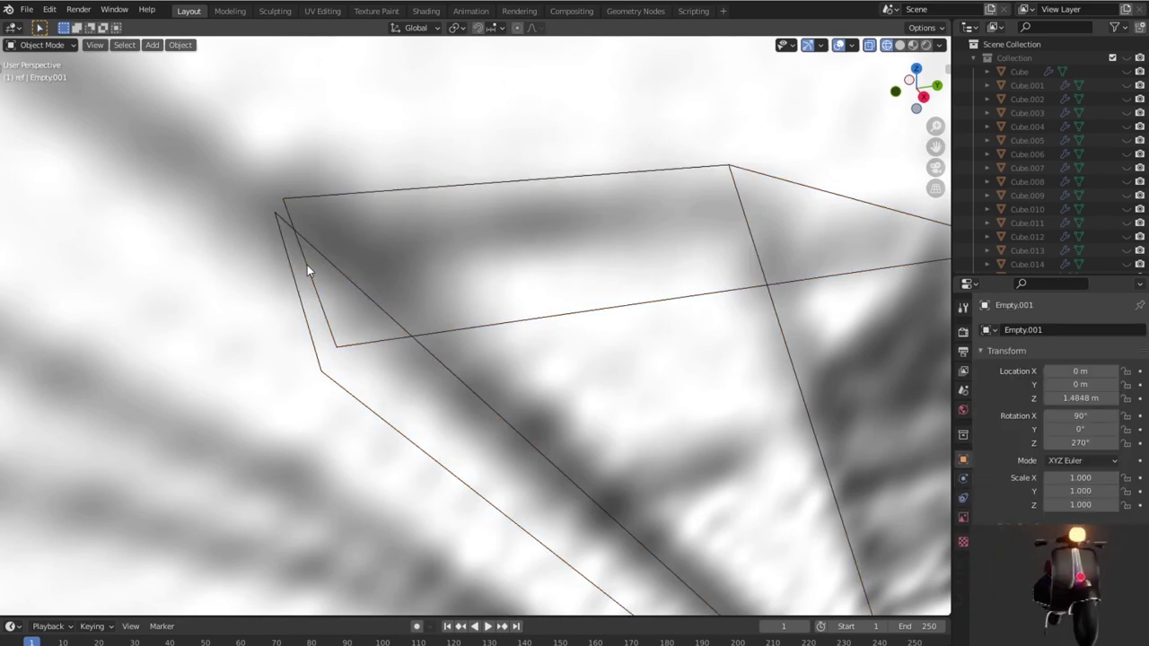
pyautogui.click(307, 265)
pyautogui.press('Tab')
pyautogui.click(307, 265)
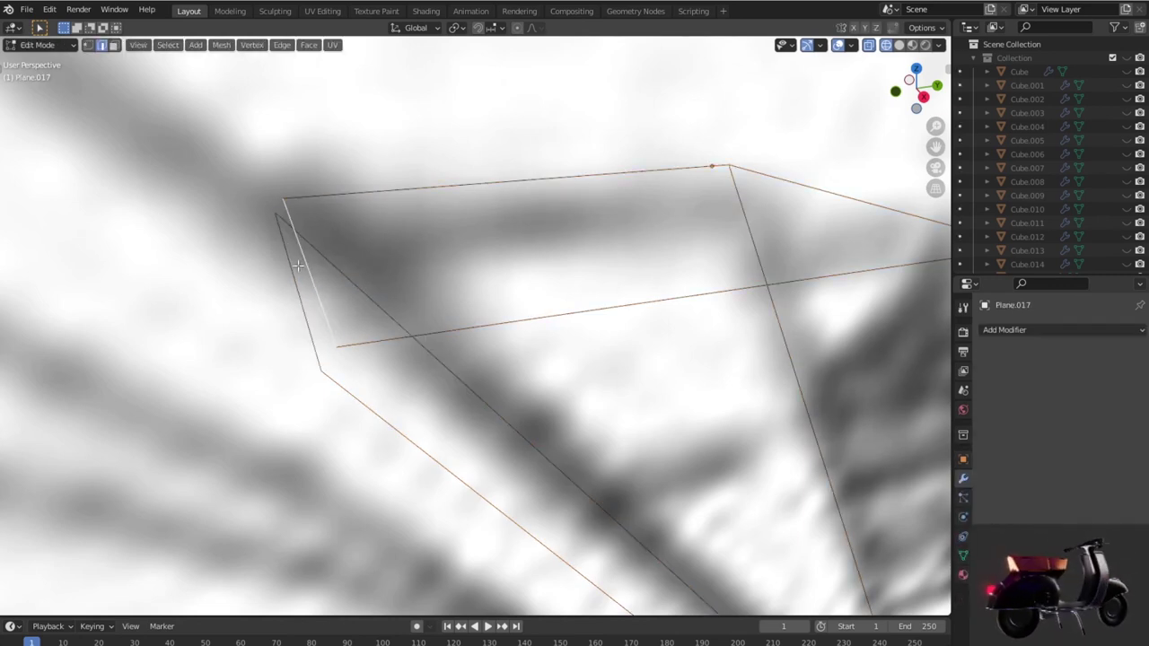
pyautogui.click(303, 267)
pyautogui.scroll(-3, 399, 301)
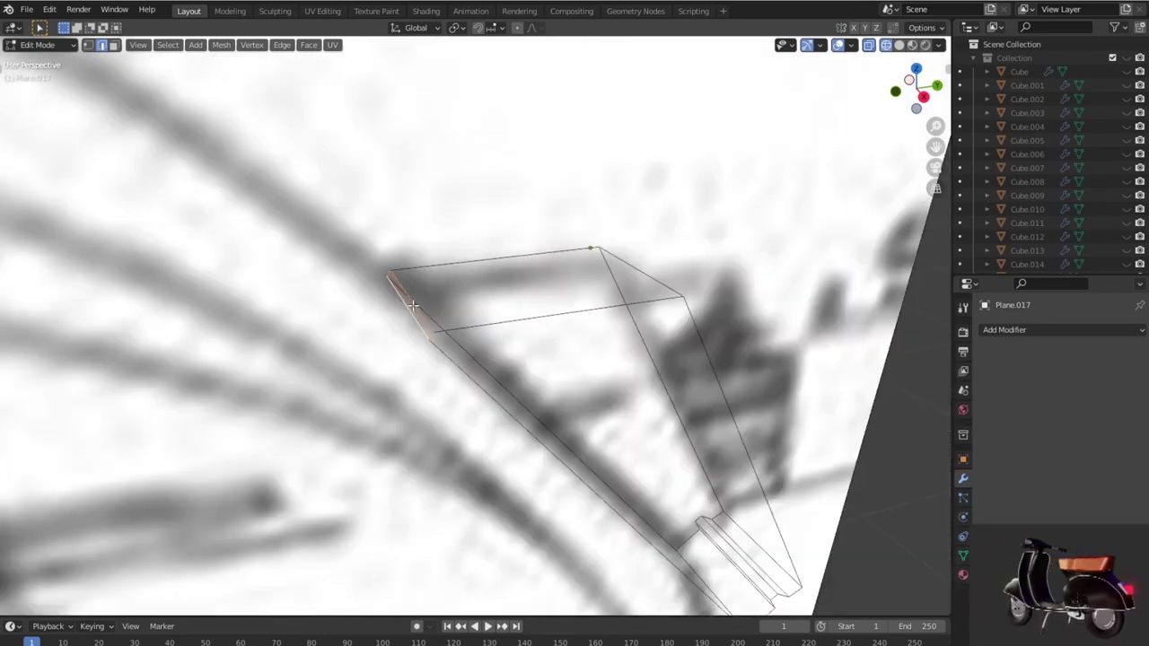
pyautogui.press('Tab')
pyautogui.scroll(-2, 437, 314)
pyautogui.scroll(-2, 472, 319)
pyautogui.scroll(-3, 472, 324)
pyautogui.scroll(-2, 472, 324)
pyautogui.moveTo(403, 309); pyautogui.dragTo(307, 306, button='middle')
pyautogui.press('KP_3')
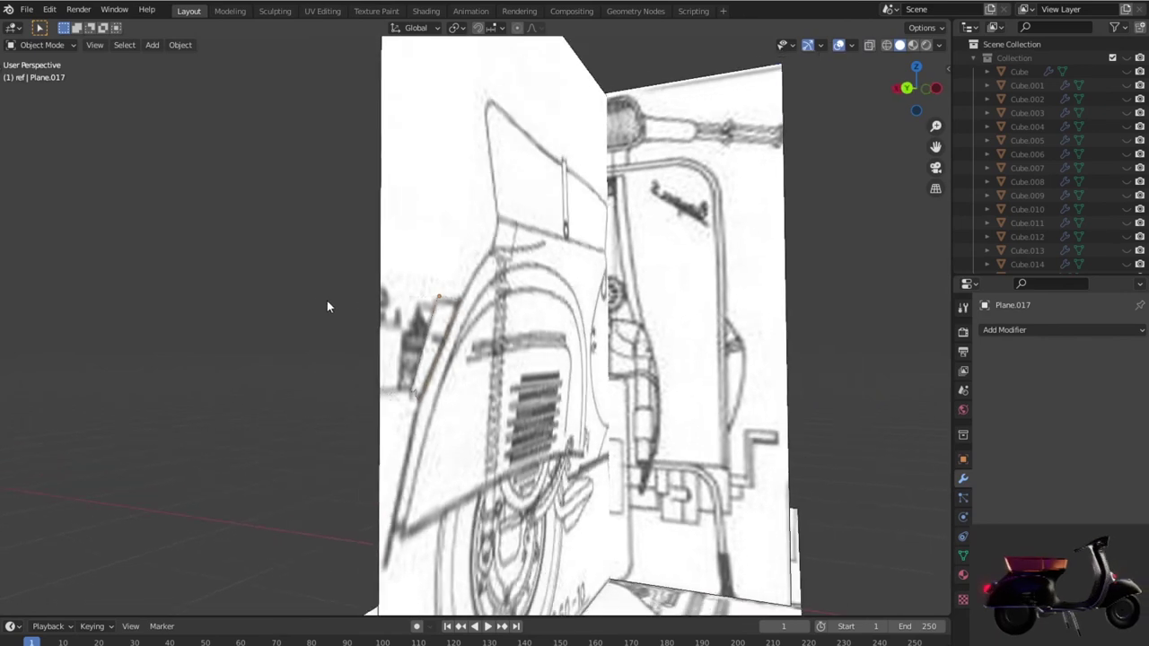
# Step: In right view, select the outline's left and right edges and fill a face between them
pyautogui.scroll(3, 318, 305)
pyautogui.scroll(3, 543, 351)
pyautogui.scroll(2, 539, 338)
pyautogui.scroll(-2, 538, 338)
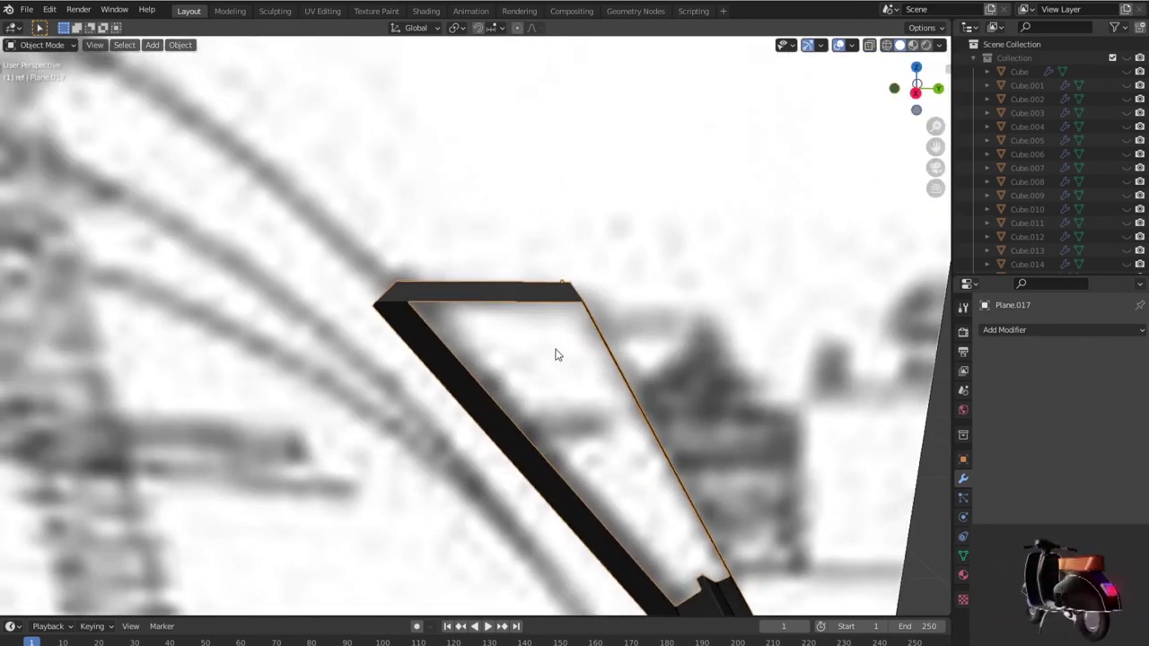
pyautogui.scroll(-2, 556, 354)
pyautogui.press('Tab')
pyautogui.moveTo(557, 355)
pyautogui.mouseDown(button='middle')
pyautogui.moveTo(585, 364)
pyautogui.moveTo(555, 370)
pyautogui.moveTo(451, 283)
pyautogui.mouseUp(button='middle')
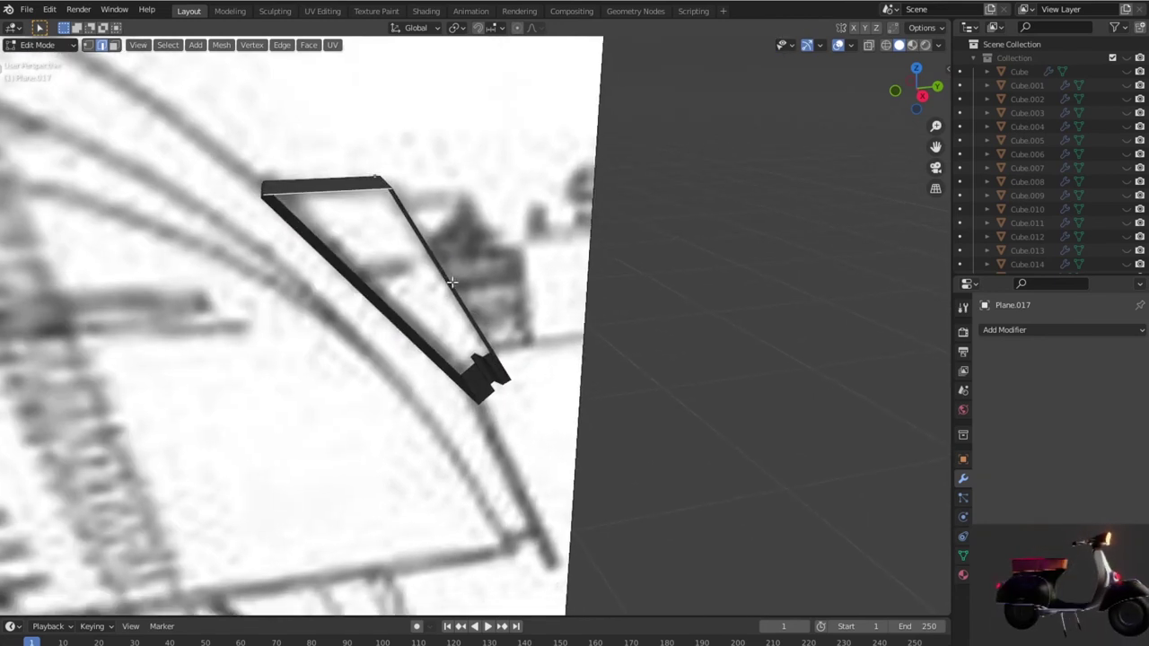
pyautogui.press('KP_3')
pyautogui.scroll(3, 464, 288)
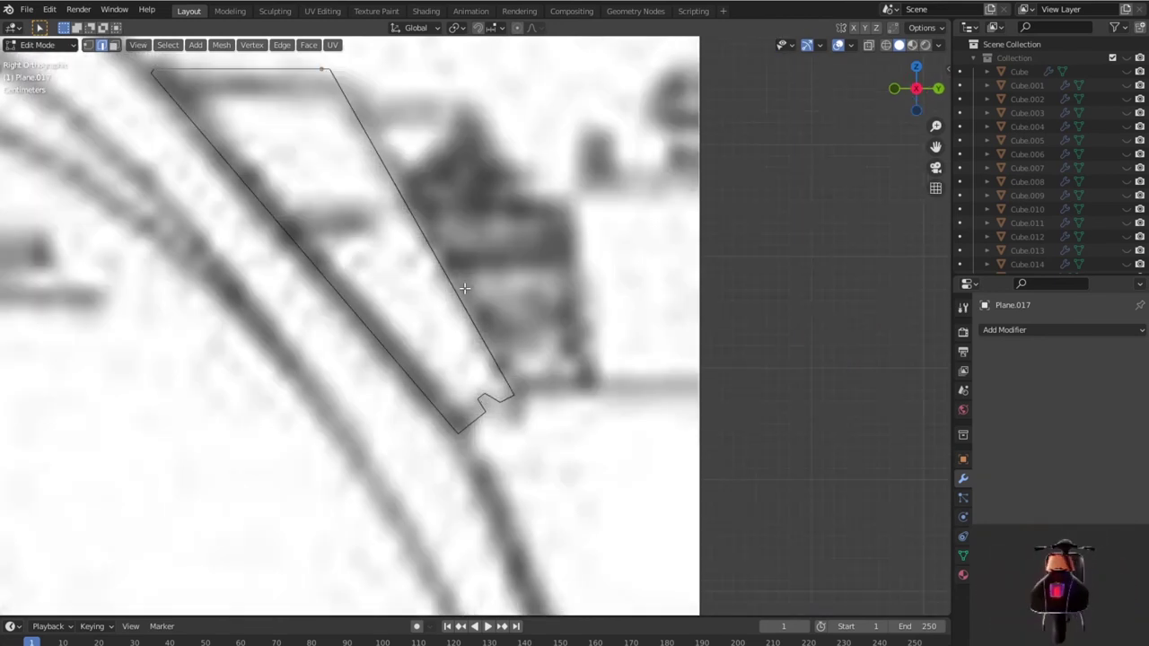
pyautogui.click(453, 290)
pyautogui.keyDown('shift'); pyautogui.click(365, 320); pyautogui.keyUp('shift')
pyautogui.press('f')
# Step: Inspect the filled bracket piece in perspective and from the top view
pyautogui.scroll(-3, 430, 339)
pyautogui.press('Tab')
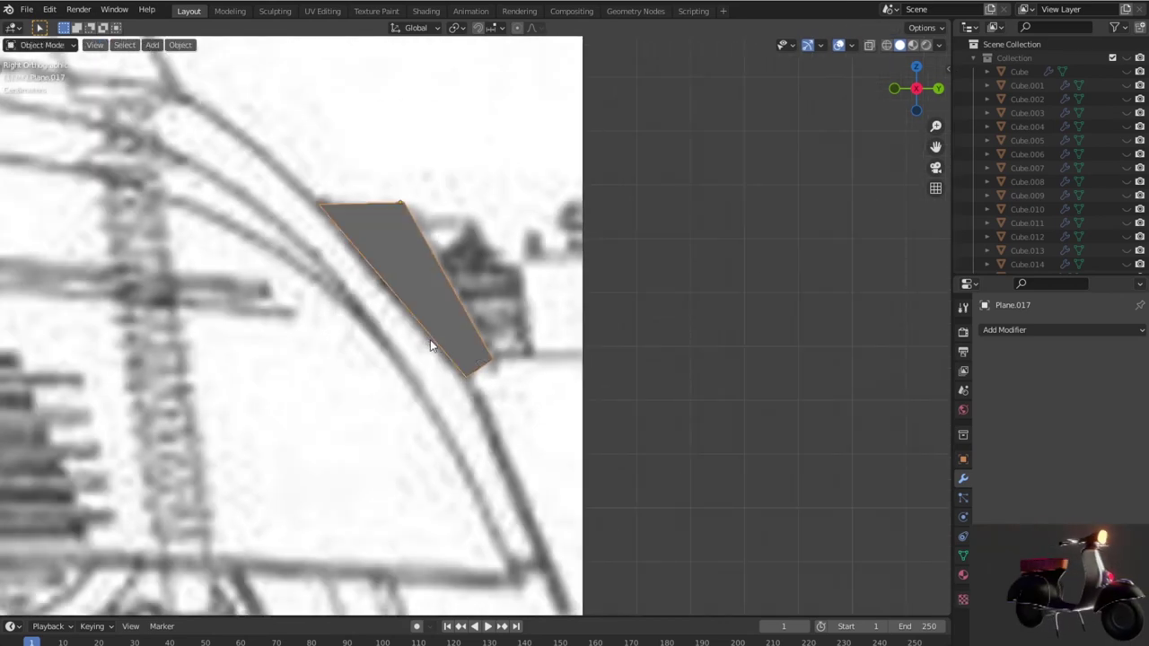
pyautogui.scroll(-2, 430, 339)
pyautogui.moveTo(430, 340)
pyautogui.mouseDown(button='middle')
pyautogui.moveTo(342, 349)
pyautogui.moveTo(329, 312)
pyautogui.moveTo(471, 350)
pyautogui.moveTo(527, 352)
pyautogui.moveTo(563, 376)
pyautogui.mouseUp(button='middle')
pyautogui.scroll(3, 471, 350)
pyautogui.scroll(2, 482, 353)
pyautogui.press('Tab')
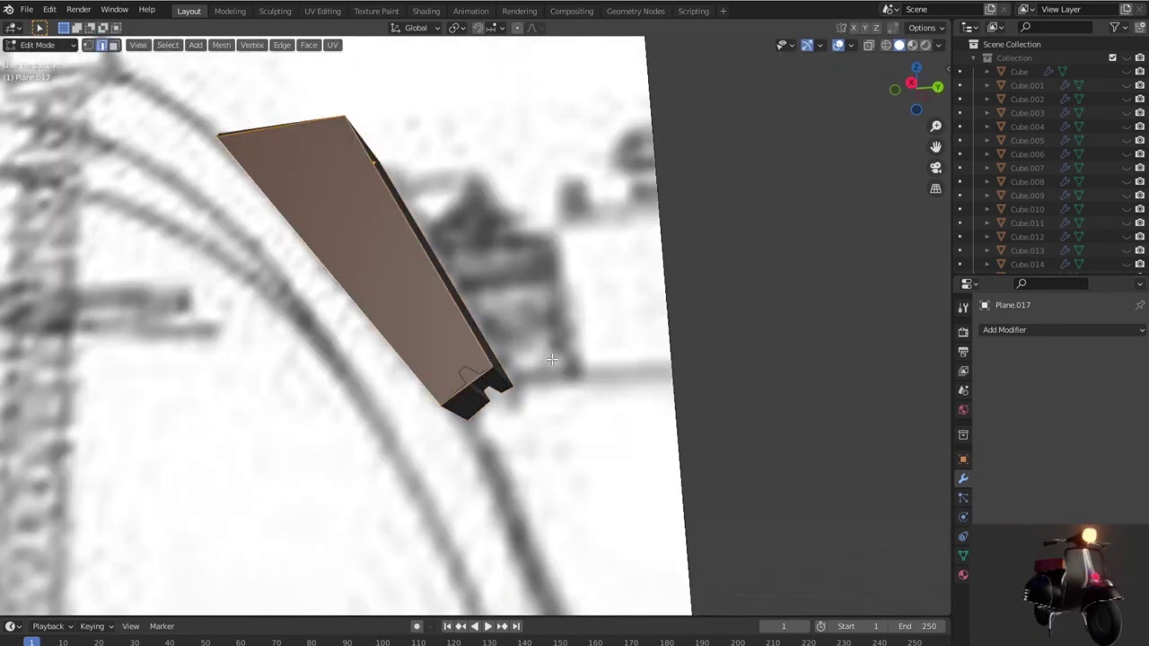
pyautogui.press('KP_7')
pyautogui.scroll(-3, 552, 359)
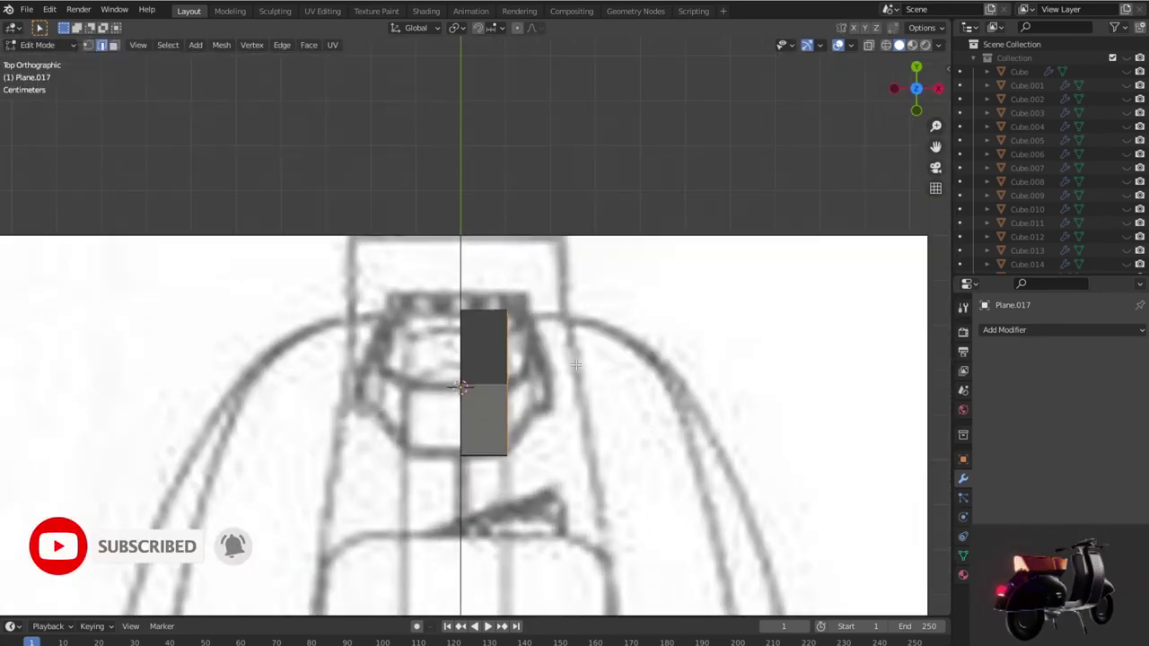
pyautogui.moveTo(575, 366)
pyautogui.mouseDown(button='middle')
pyautogui.moveTo(498, 324)
pyautogui.moveTo(523, 341)
pyautogui.mouseUp(button='middle')
# Step: In wireframe top view, widen the top row of vertices to the right
pyautogui.press('KP_1')
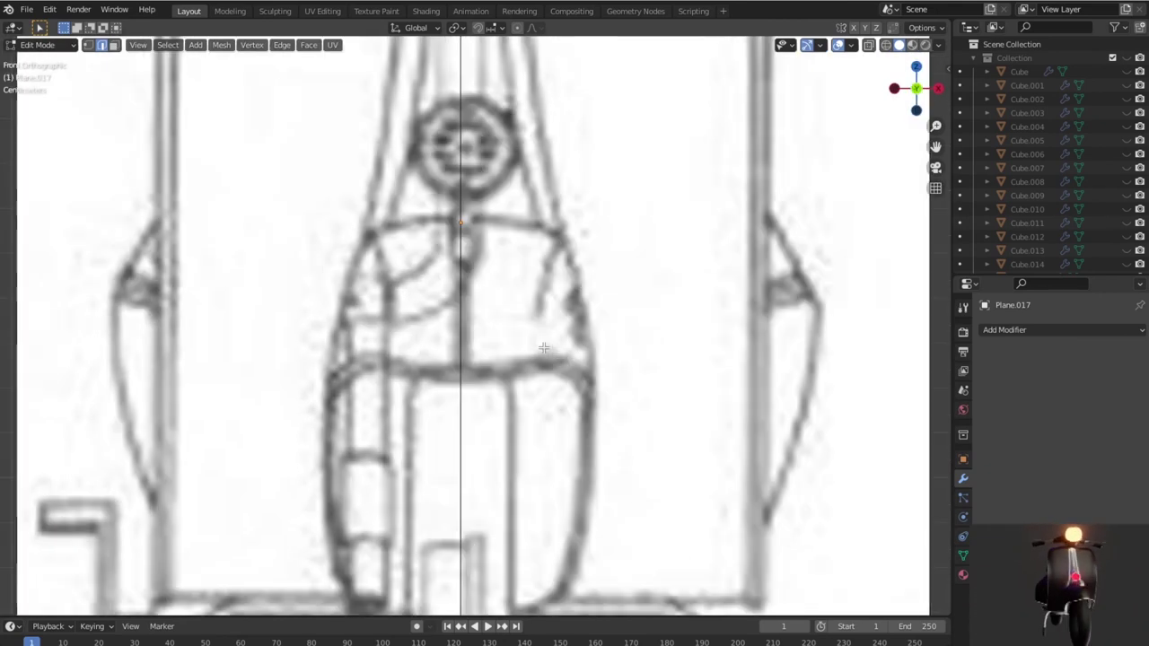
pyautogui.press('KP_7')
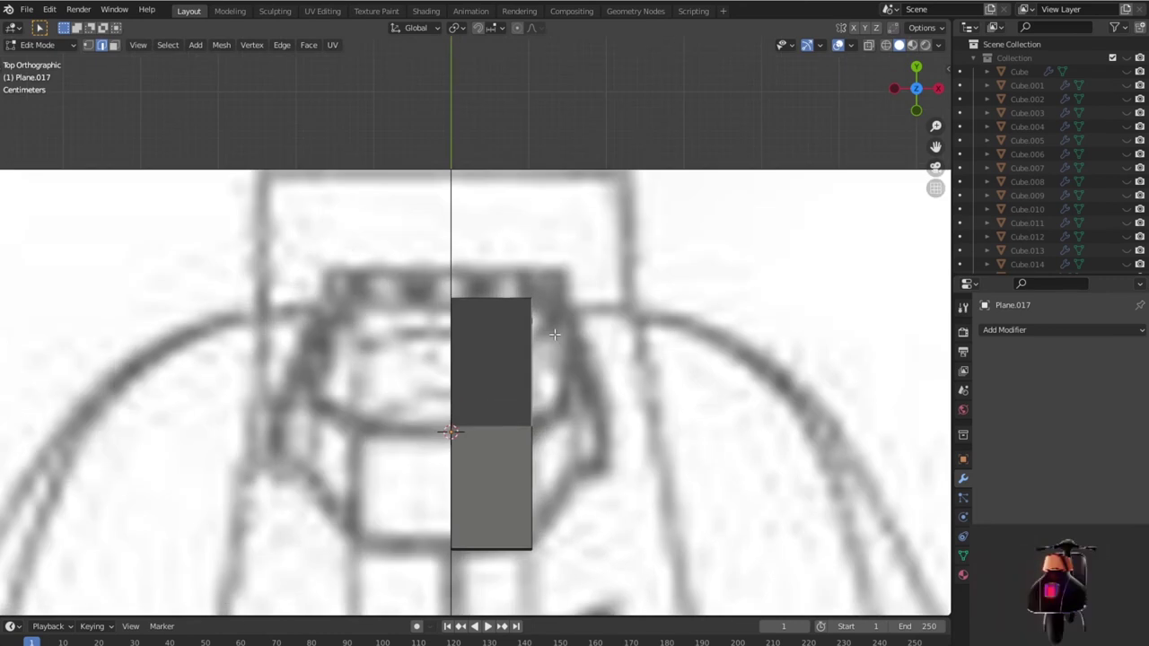
pyautogui.hotkey('shift', 'z')
pyautogui.press('1')
pyautogui.press('a')
pyautogui.moveTo(551, 332); pyautogui.dragTo(552, 332)
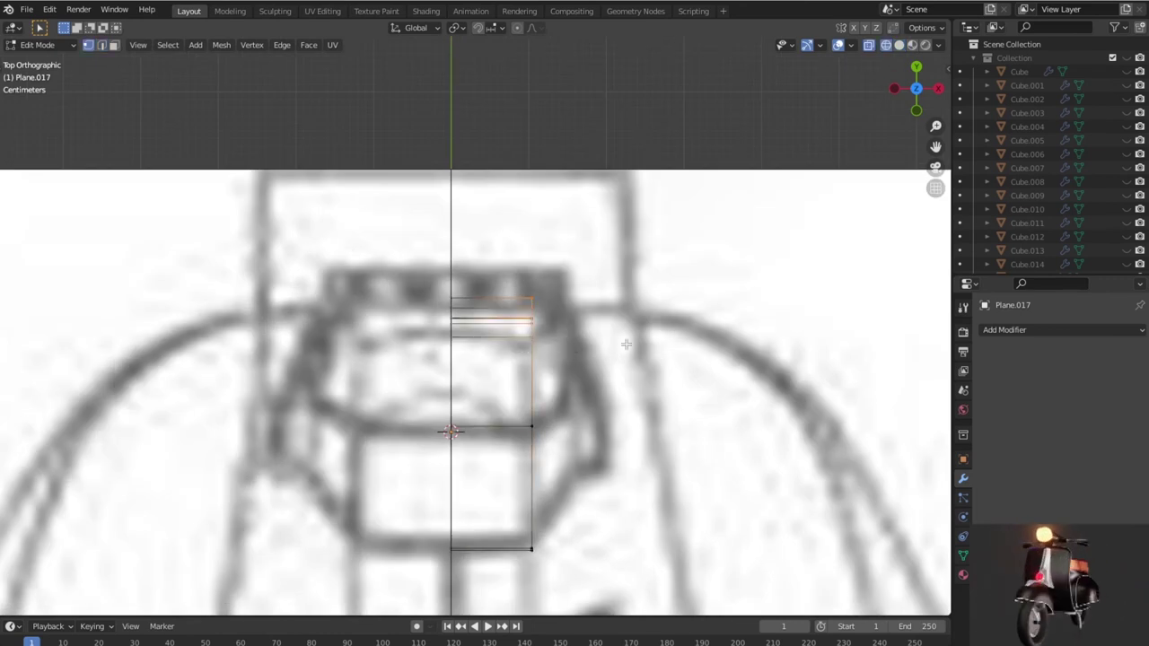
pyautogui.press('g')
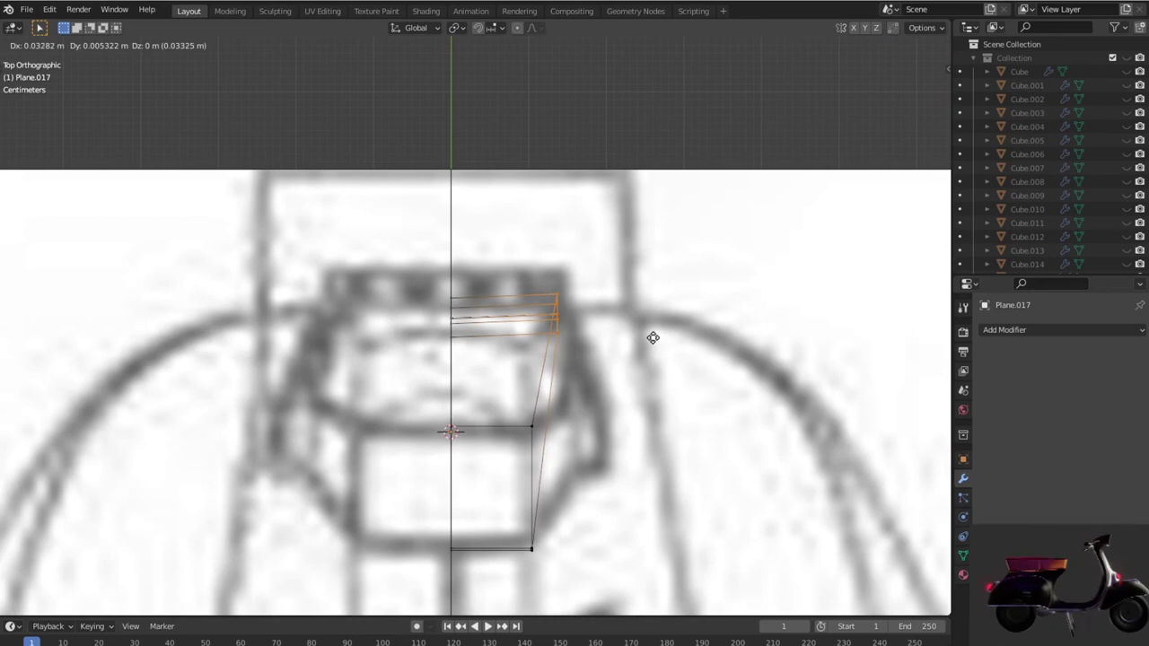
pyautogui.click(658, 336)
pyautogui.click(532, 427)
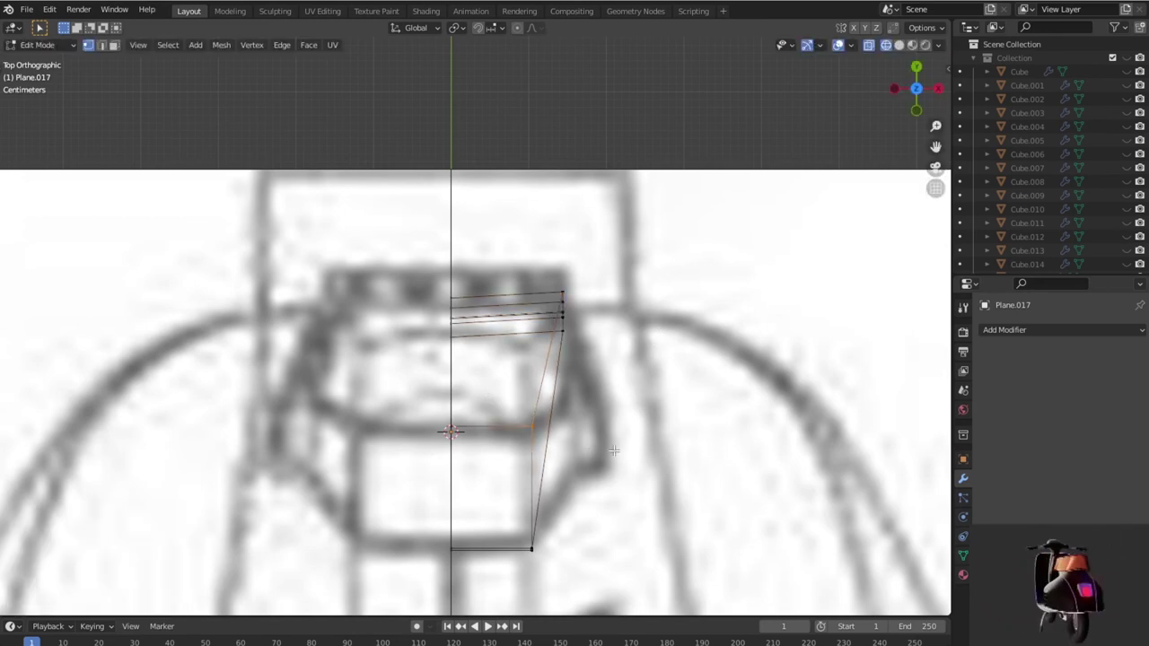
pyautogui.press('g')
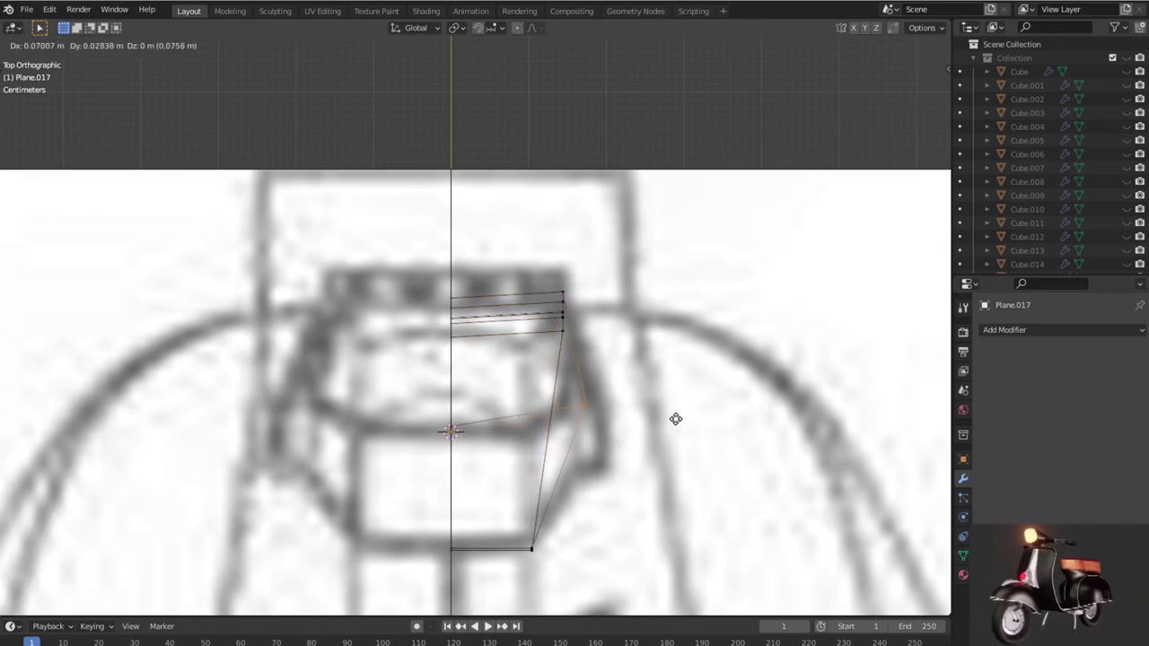
pyautogui.rightClick(676, 419)
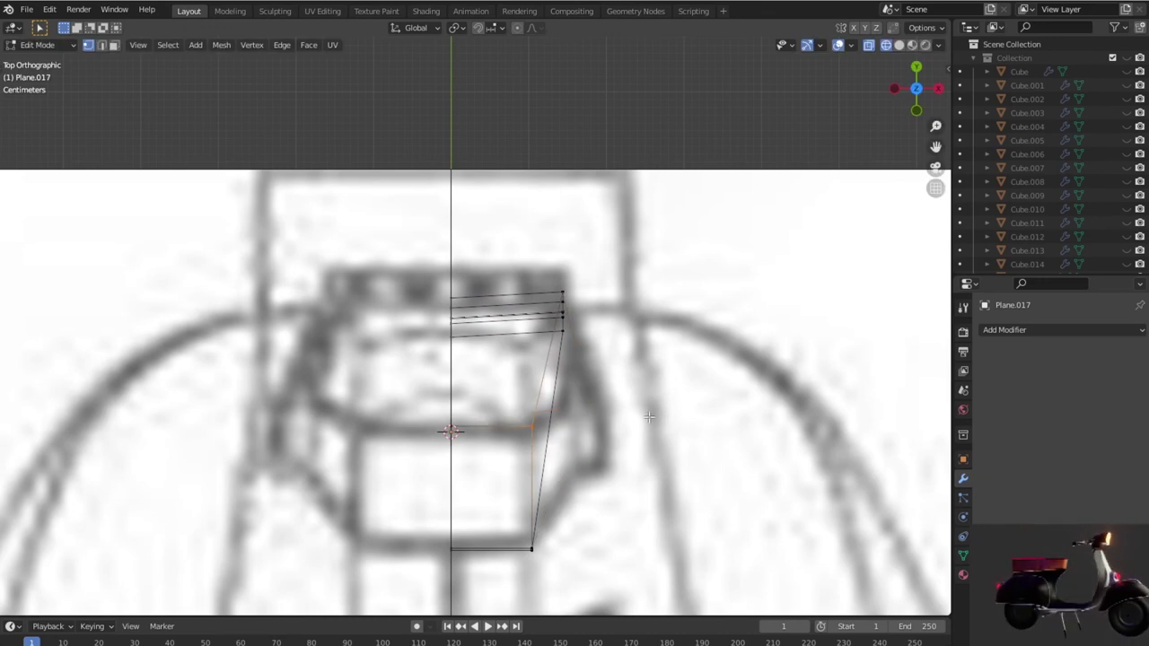
# Step: Add an edge loop across the outline and move its vertices onto the reference edge
pyautogui.click(558, 430)
pyautogui.click(590, 467)
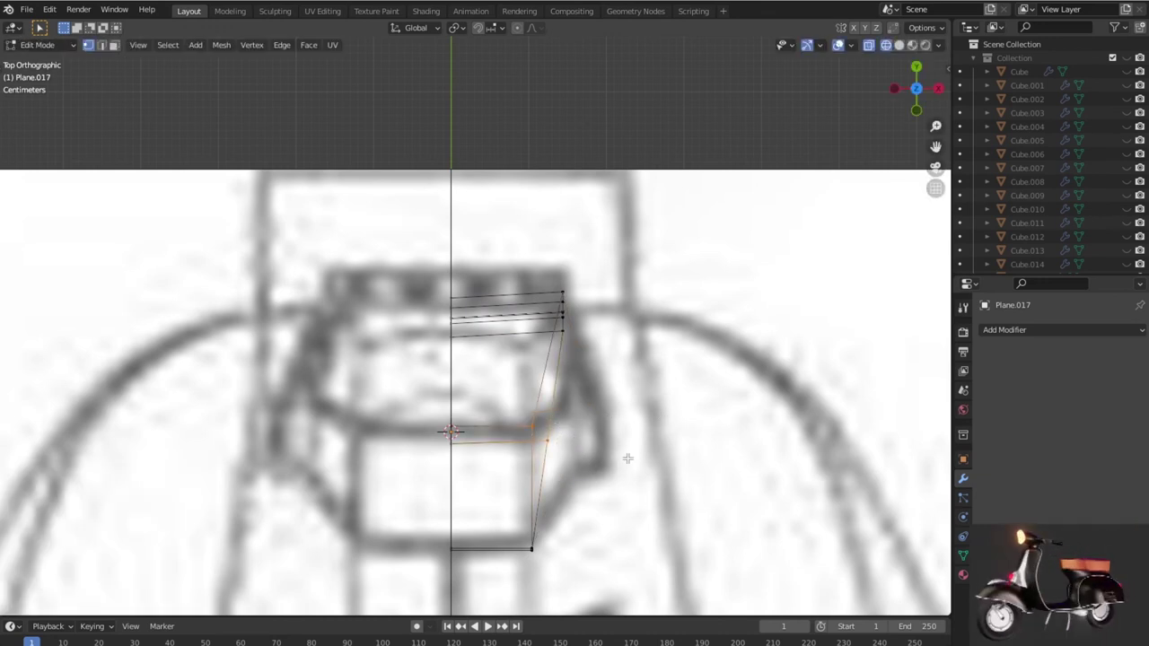
pyautogui.press('g')
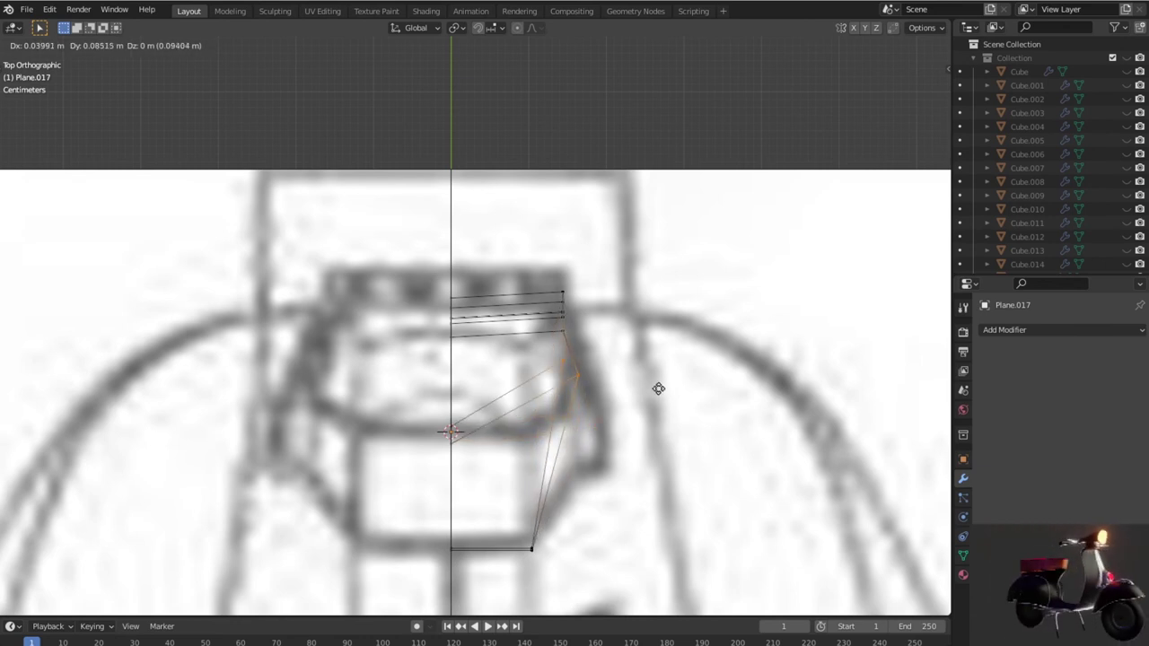
pyautogui.click(661, 386)
pyautogui.press('g')
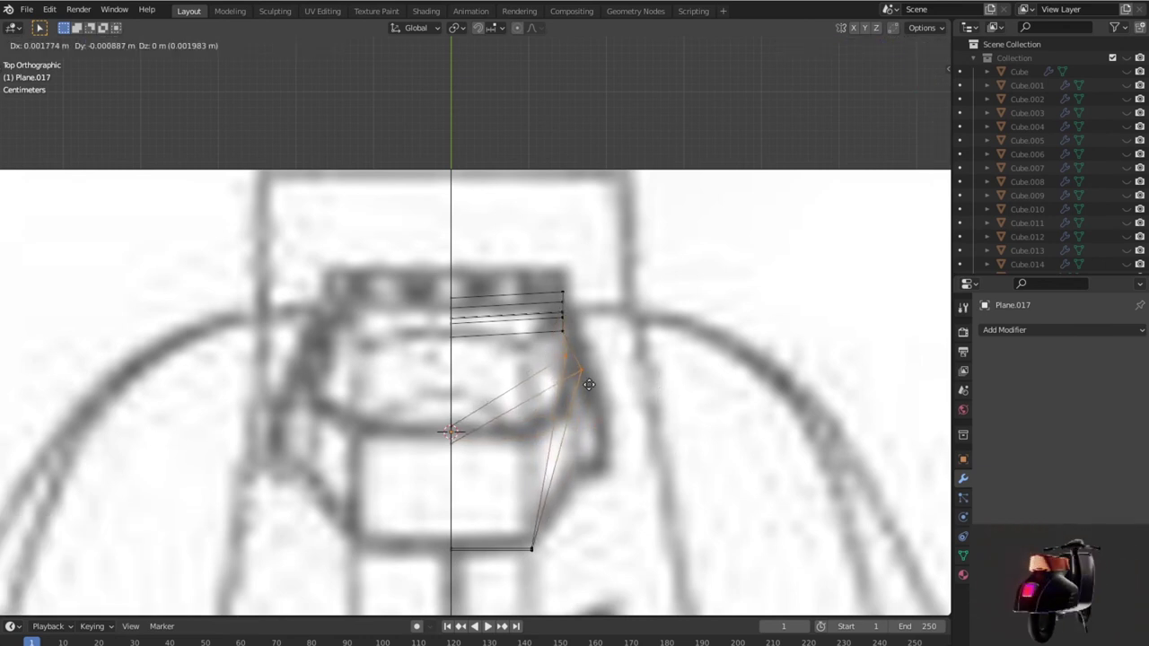
pyautogui.click(596, 390)
pyautogui.press('g')
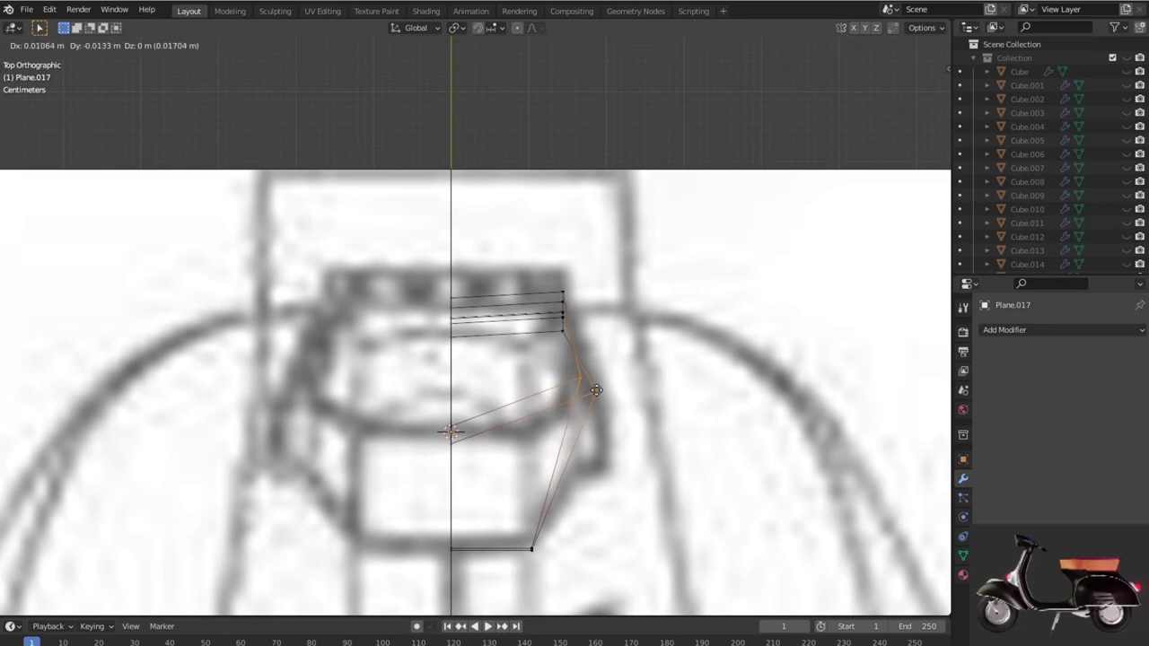
pyautogui.click(594, 388)
# Step: Place the bottom vertex on the reference outline and add a centred lower edge loop
pyautogui.click(532, 547)
pyautogui.press('g')
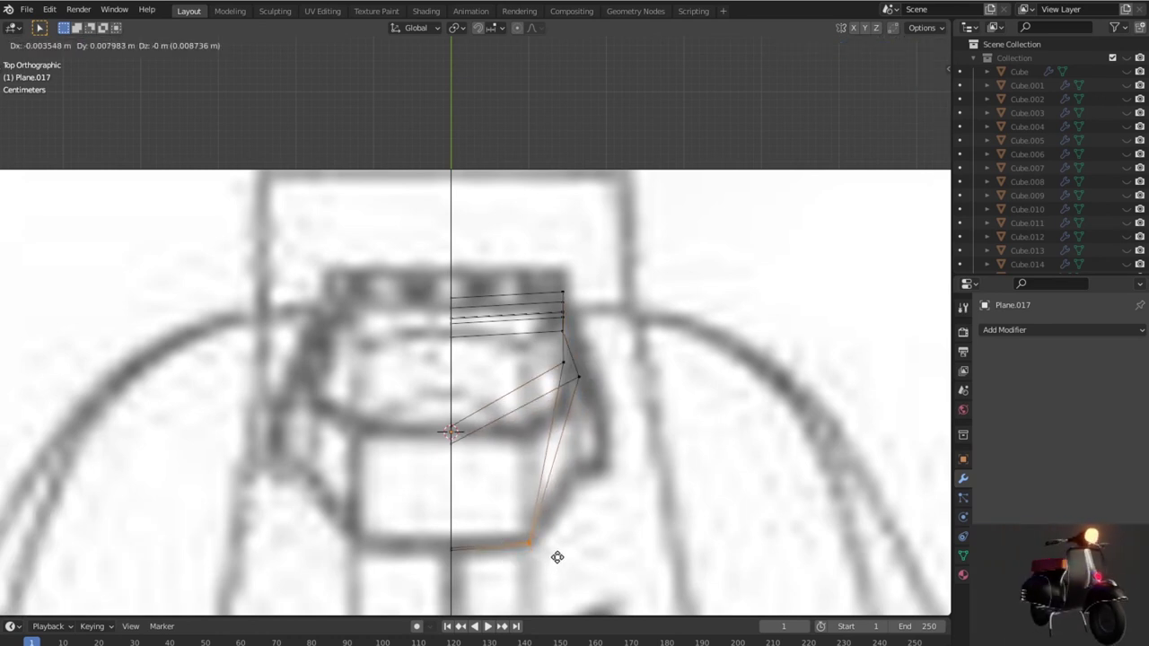
pyautogui.click(557, 557)
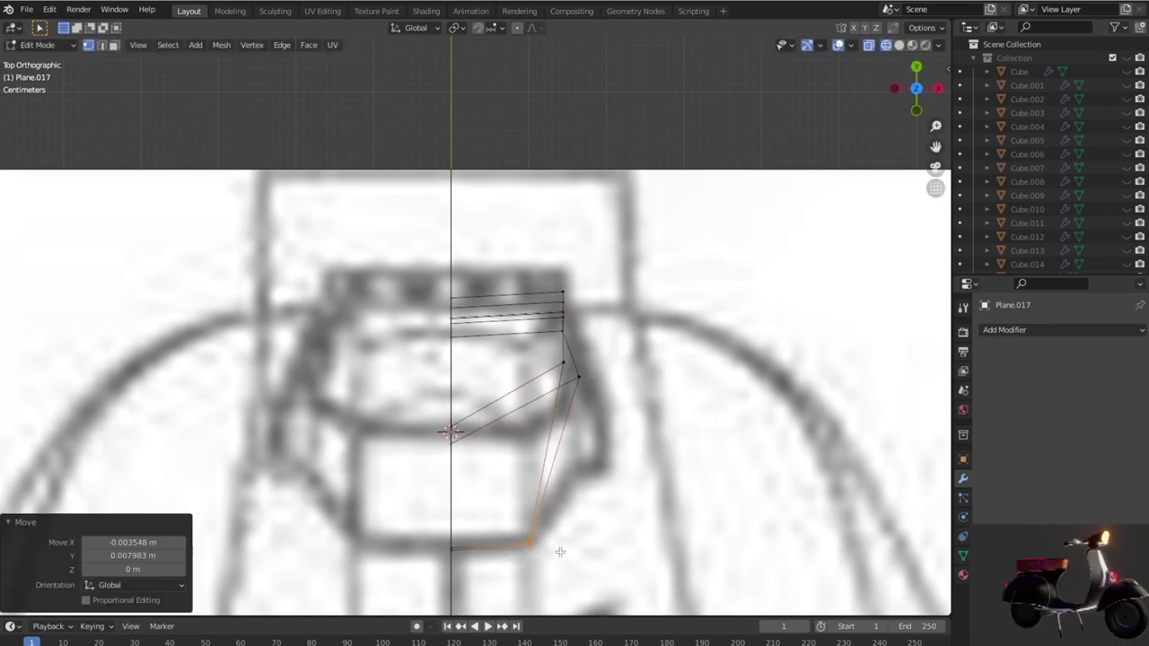
pyautogui.hotkey('ctrl', 'r')
pyautogui.click(563, 485)
pyautogui.rightClick(562, 476)
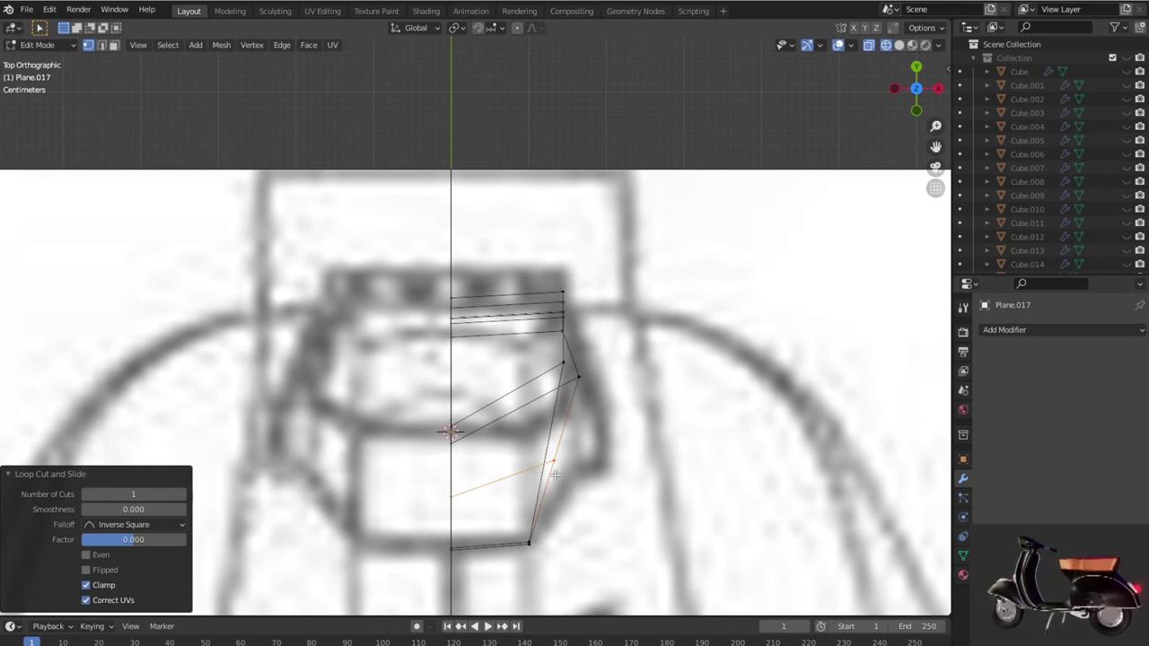
# Step: Undo the misplaced lower loop and re-cut a centred edge loop there
pyautogui.press('g')
pyautogui.press('g')
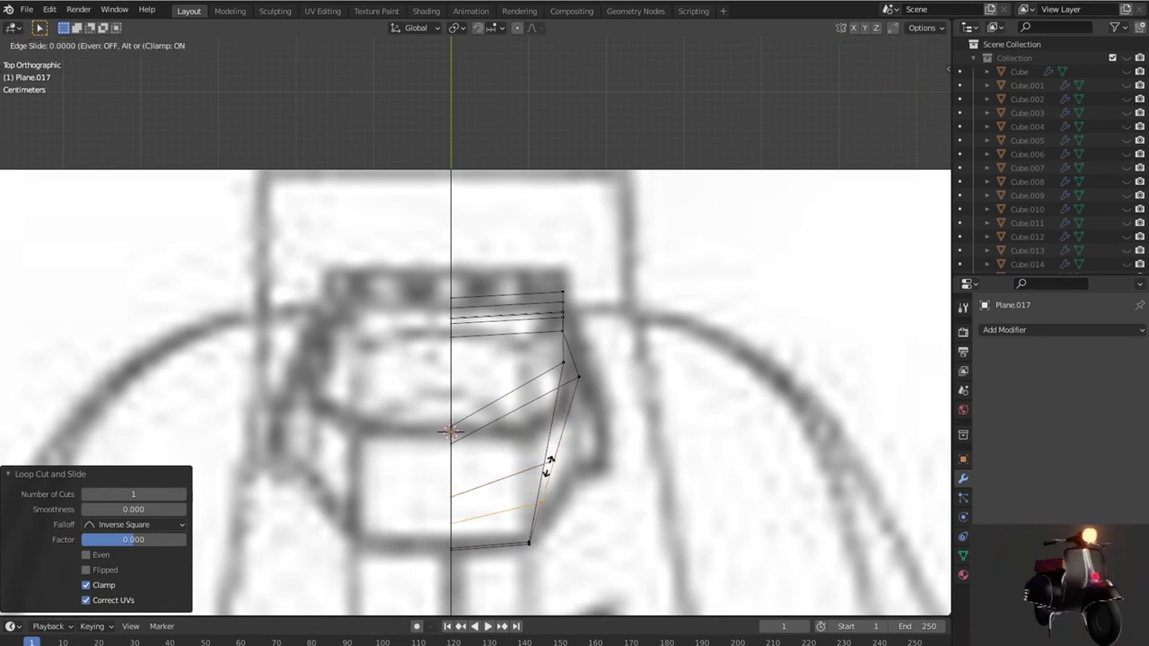
pyautogui.rightClick(579, 484)
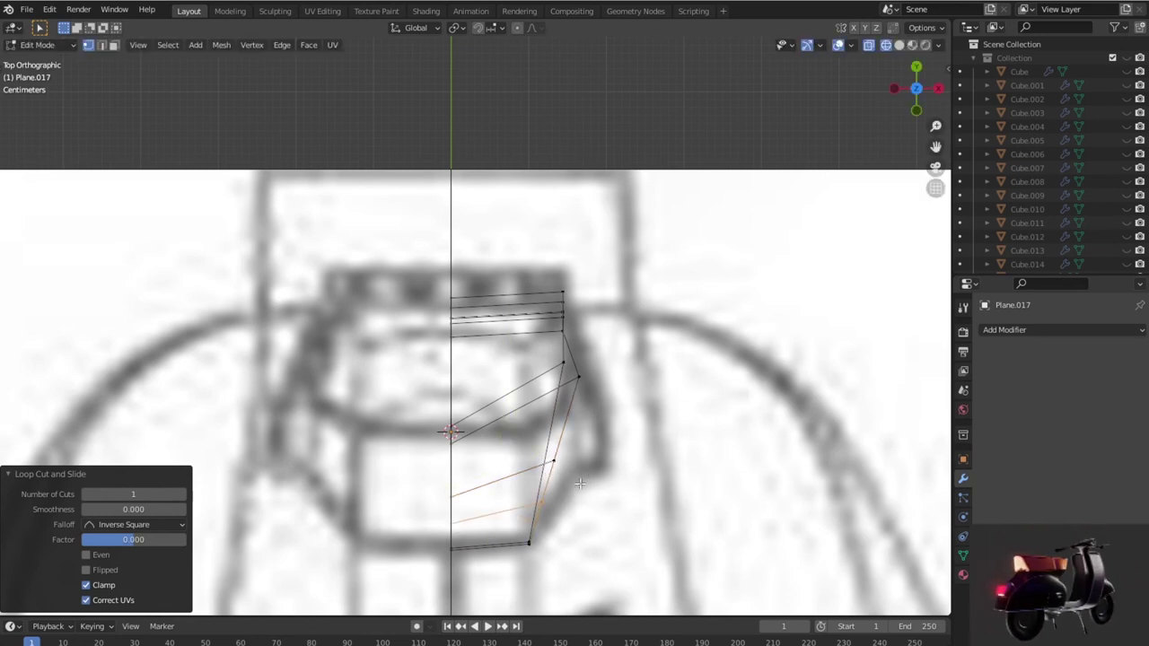
pyautogui.hotkey('ctrl', 'z')
pyautogui.click(548, 449)
pyautogui.rightClick(588, 472)
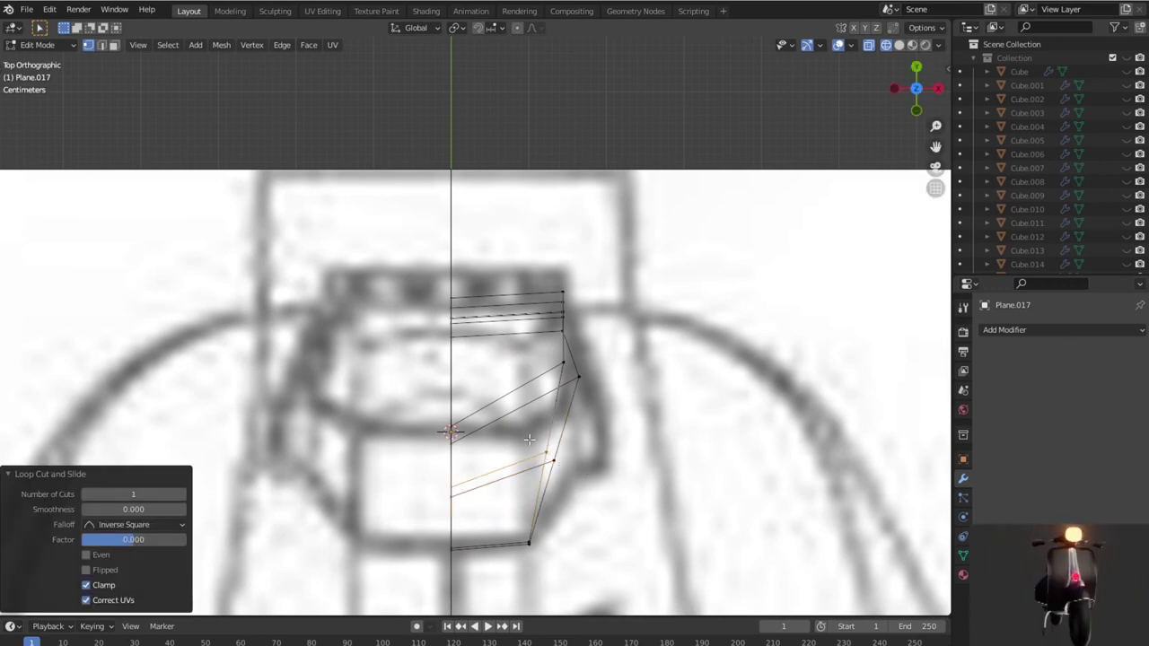
# Step: Push the new loop onto the reference curve and move the upper side vertex right
pyautogui.press('g')
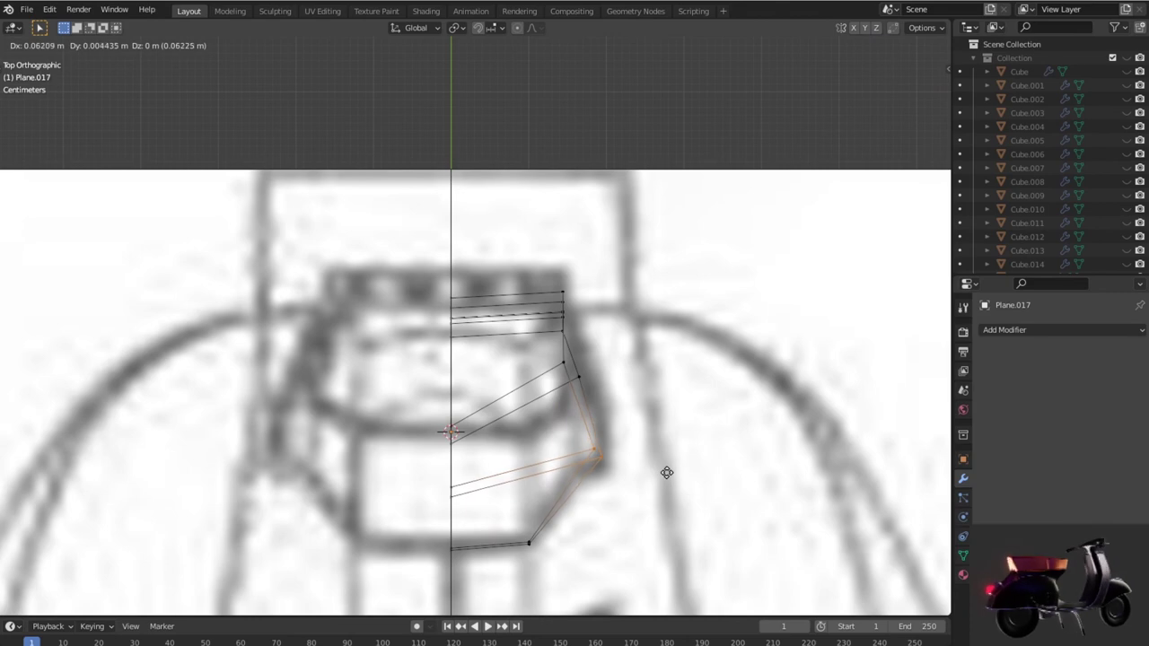
pyautogui.click(661, 474)
pyautogui.click(563, 363)
pyautogui.press('g')
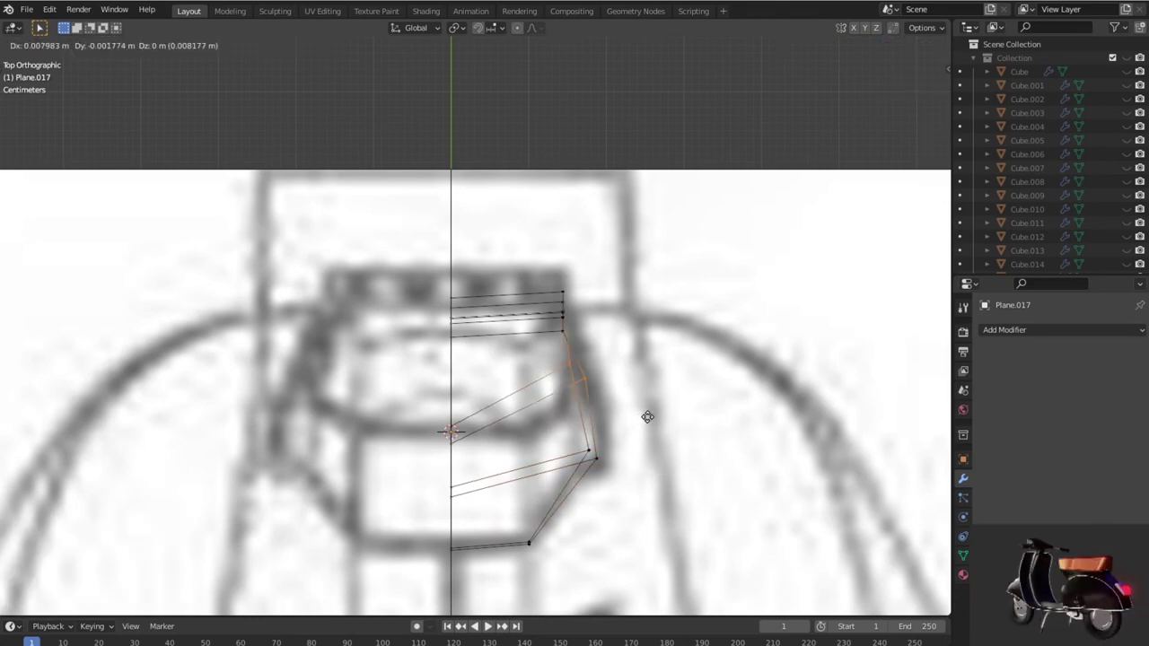
pyautogui.click(647, 421)
pyautogui.moveTo(647, 420); pyautogui.dragTo(466, 353, button='middle')
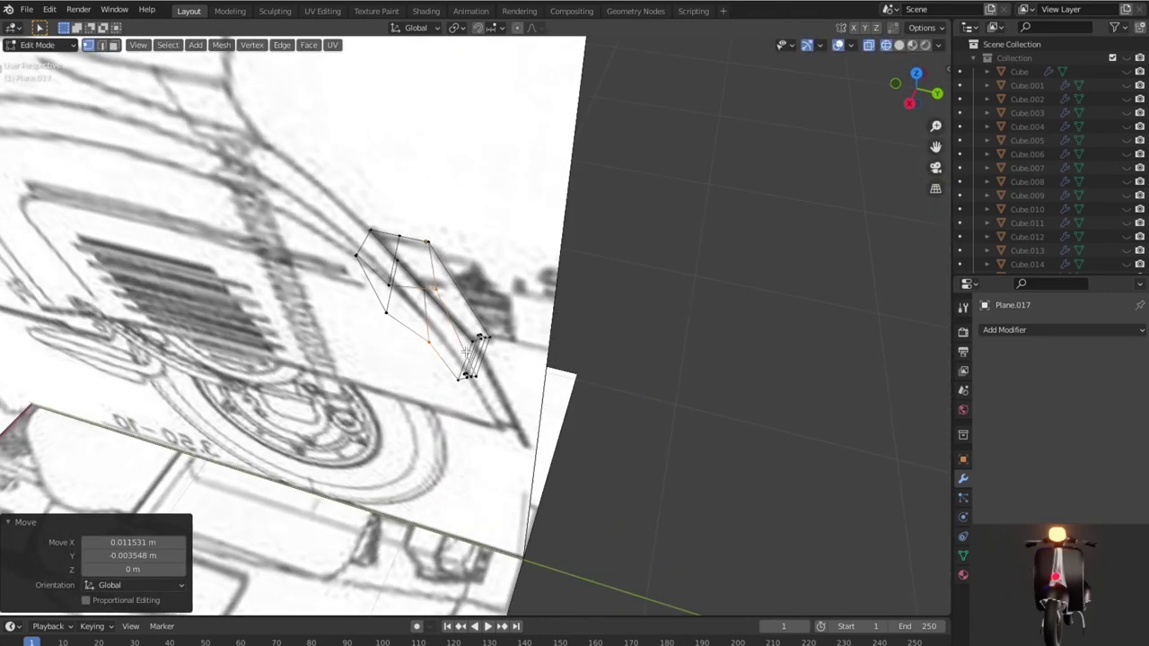
# Step: Check the bracket's shape in Object Mode with solid shading
pyautogui.scroll(2, 466, 353)
pyautogui.press('Tab')
pyautogui.moveTo(473, 350)
pyautogui.mouseDown(button='middle')
pyautogui.moveTo(511, 319)
pyautogui.moveTo(617, 334)
pyautogui.moveTo(628, 321)
pyautogui.moveTo(577, 305)
pyautogui.moveTo(469, 359)
pyautogui.moveTo(428, 341)
pyautogui.moveTo(400, 308)
pyautogui.moveTo(310, 333)
pyautogui.moveTo(315, 323)
pyautogui.mouseUp(button='middle')
pyautogui.hotkey('shift', 'z')
pyautogui.press('Tab')
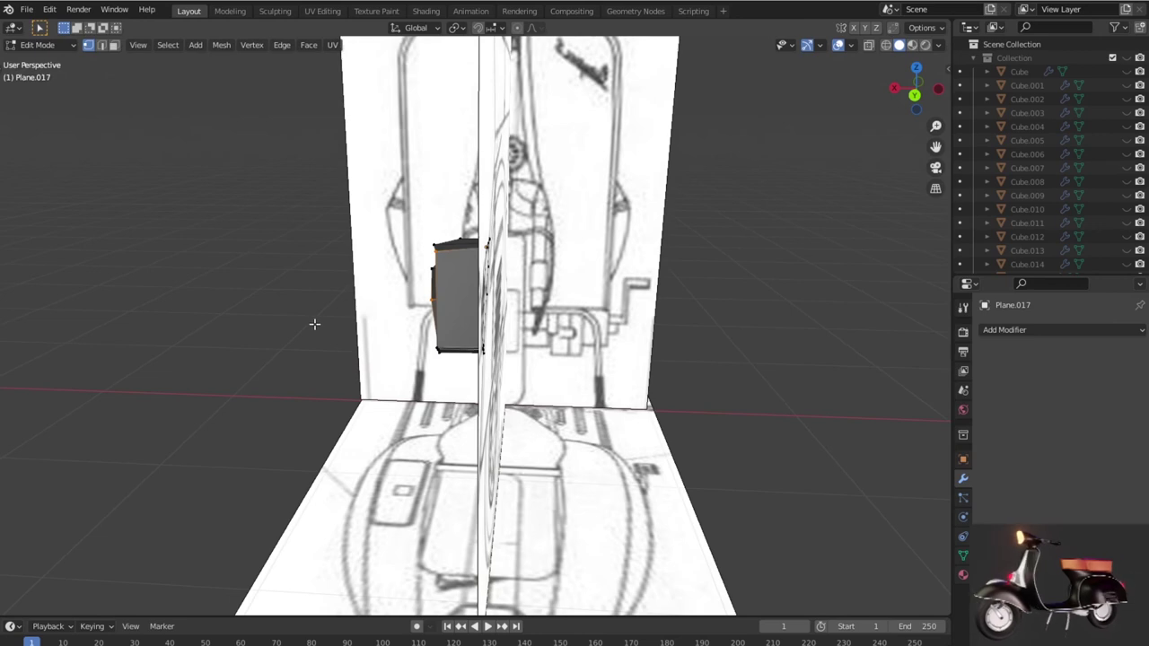
# Step: In right view, move the profile vertices onto the fender line of the sketch
pyautogui.press('KP_3')
pyautogui.scroll(3, 316, 324)
pyautogui.scroll(1, 372, 315)
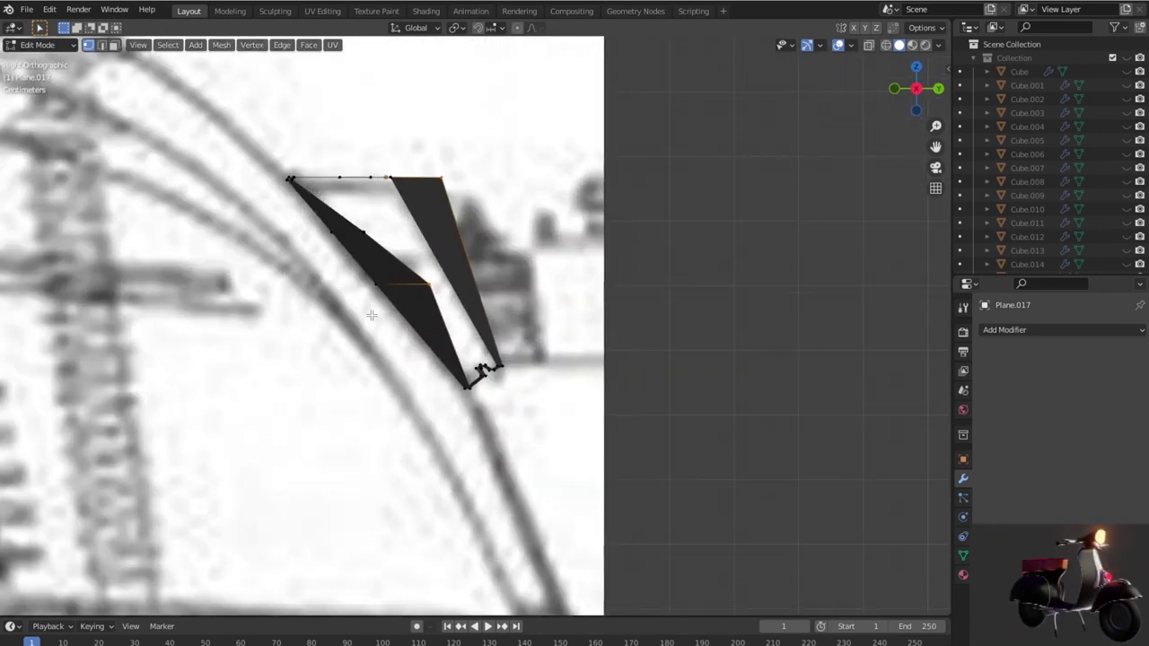
pyautogui.press('g')
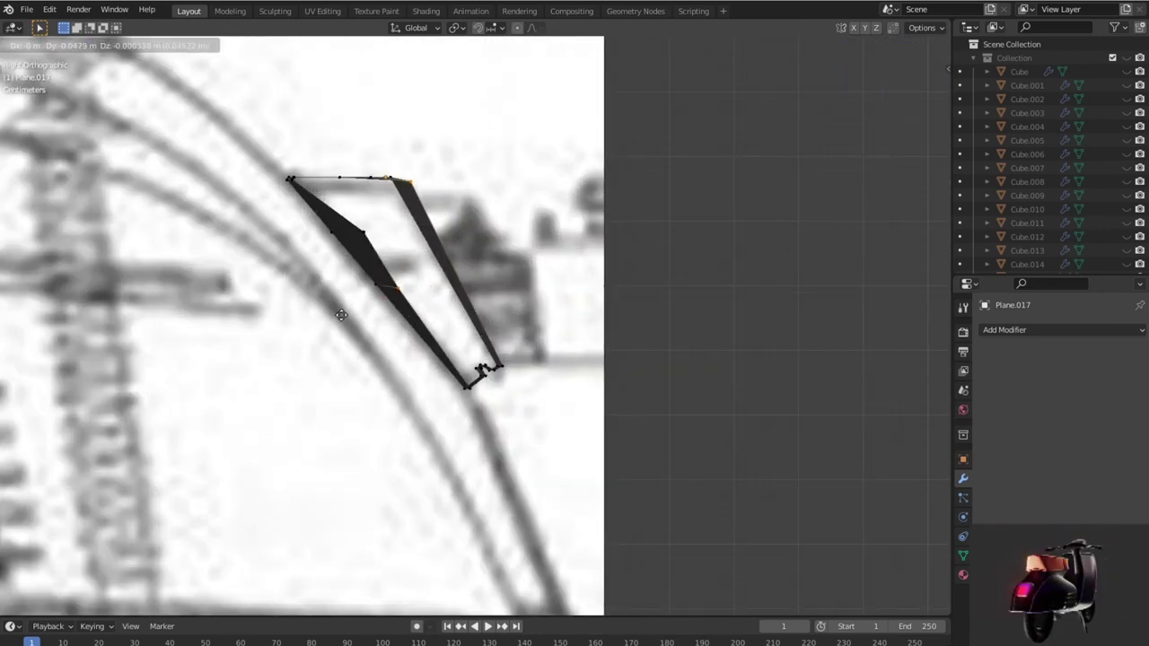
pyautogui.click(331, 317)
pyautogui.click(364, 232)
pyautogui.press('g')
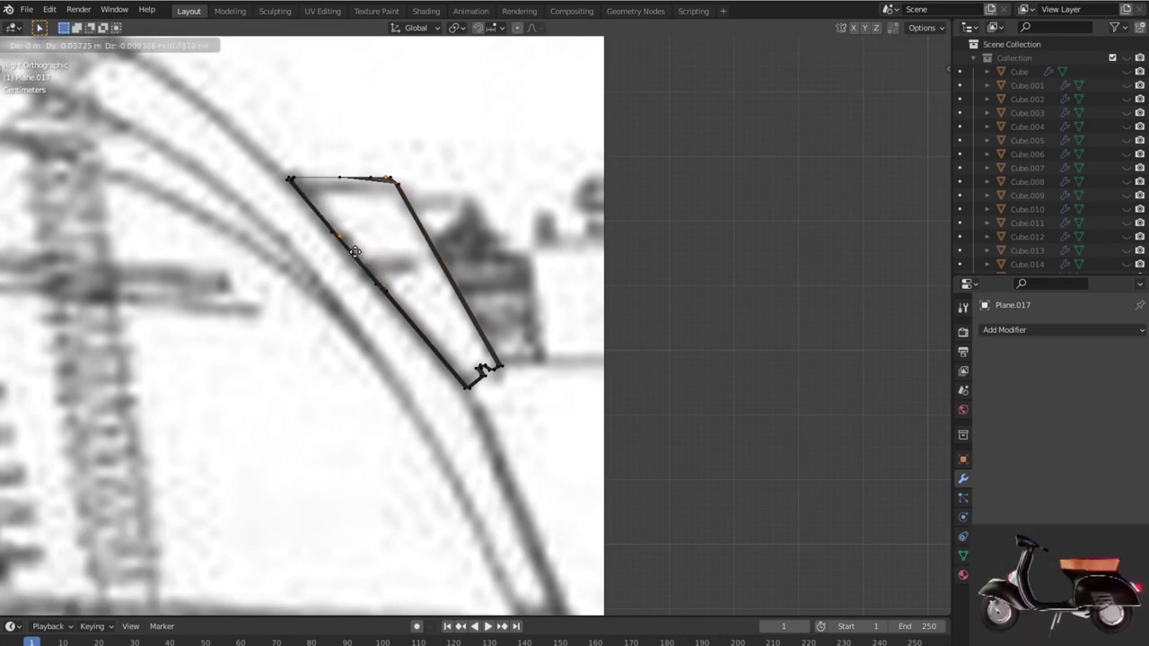
pyautogui.click(351, 250)
pyautogui.moveTo(477, 366)
pyautogui.mouseDown(button='middle')
pyautogui.moveTo(419, 289)
pyautogui.moveTo(482, 324)
pyautogui.mouseUp(button='middle')
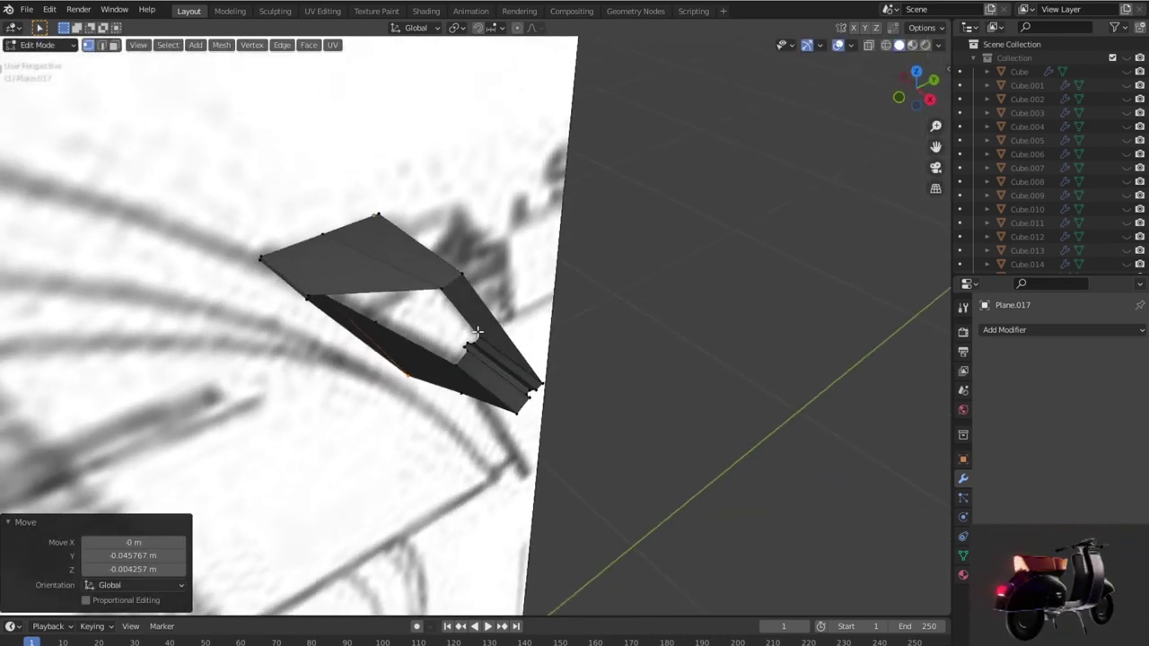
# Step: Select the piece's inner edge and fill the gap below it with a face
pyautogui.press('KP_7')
pyautogui.moveTo(572, 487)
pyautogui.mouseDown(button='middle')
pyautogui.moveTo(562, 502)
pyautogui.moveTo(450, 389)
pyautogui.mouseUp(button='middle')
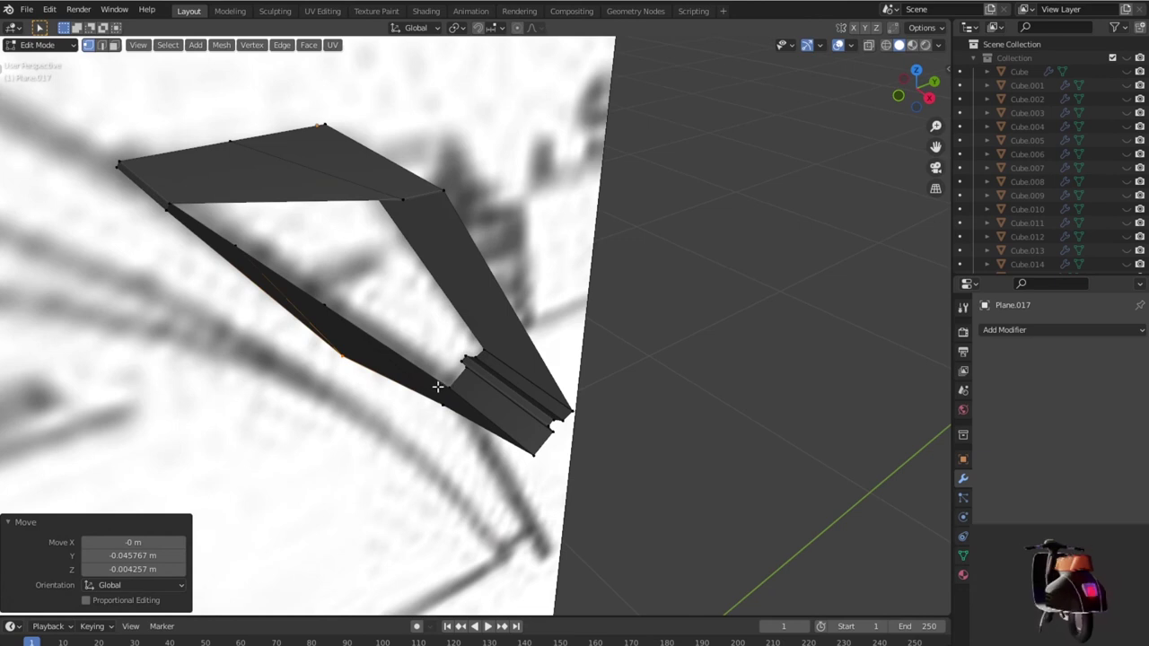
pyautogui.press('2')
pyautogui.click(305, 201)
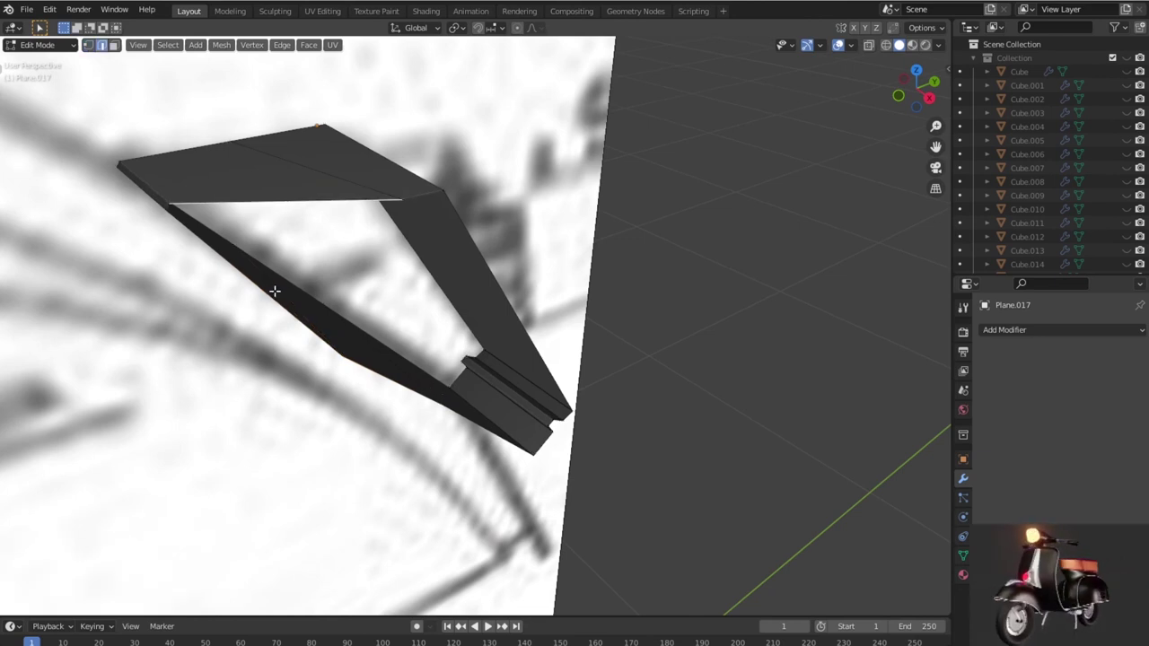
pyautogui.moveTo(267, 288)
pyautogui.mouseDown(button='middle')
pyautogui.moveTo(377, 330)
pyautogui.moveTo(338, 326)
pyautogui.mouseUp(button='middle')
pyautogui.press('f')
pyautogui.click(295, 323)
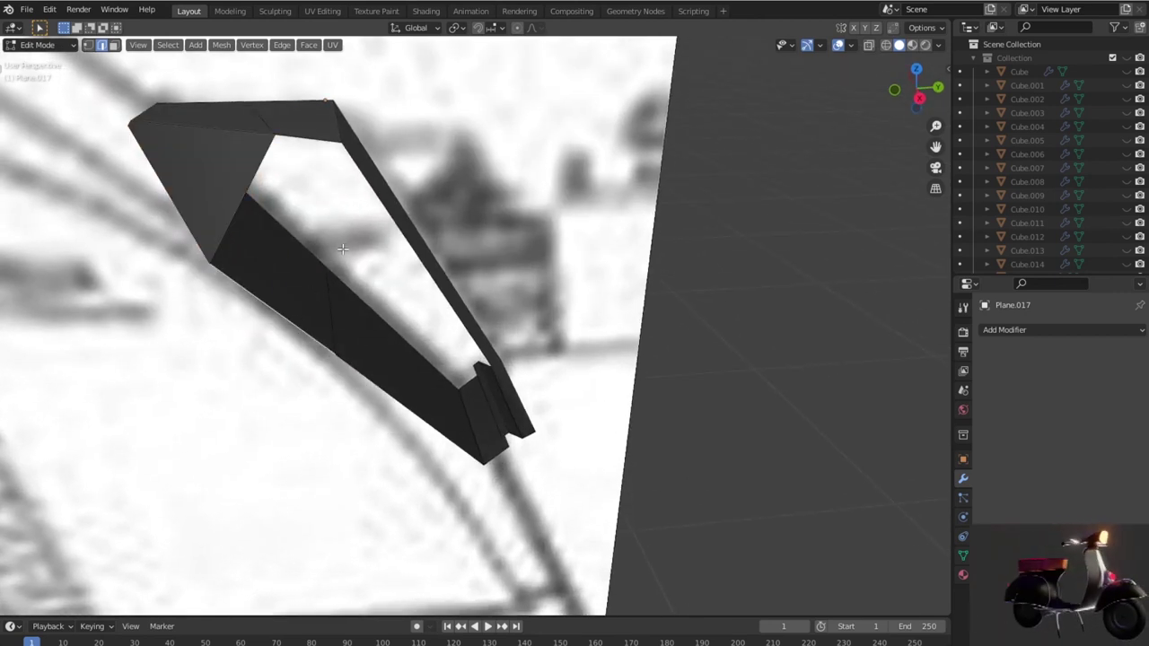
# Step: Add centred edge loops across the lower strip and the top face
pyautogui.click(291, 261)
pyautogui.rightClick(292, 261)
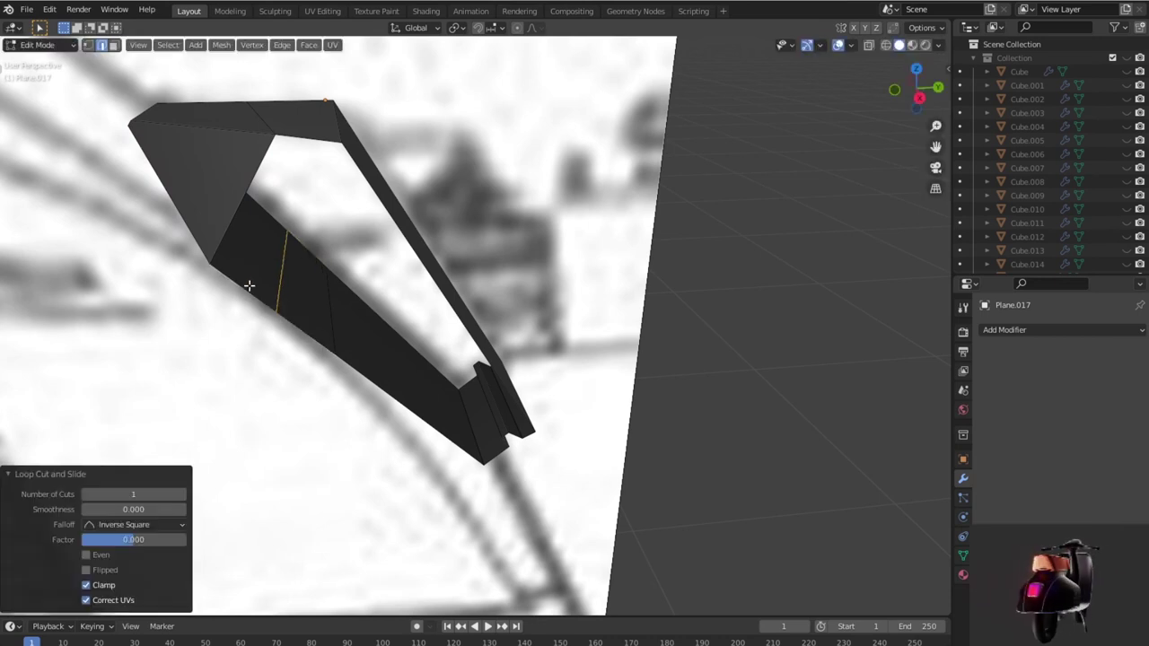
pyautogui.click(309, 168)
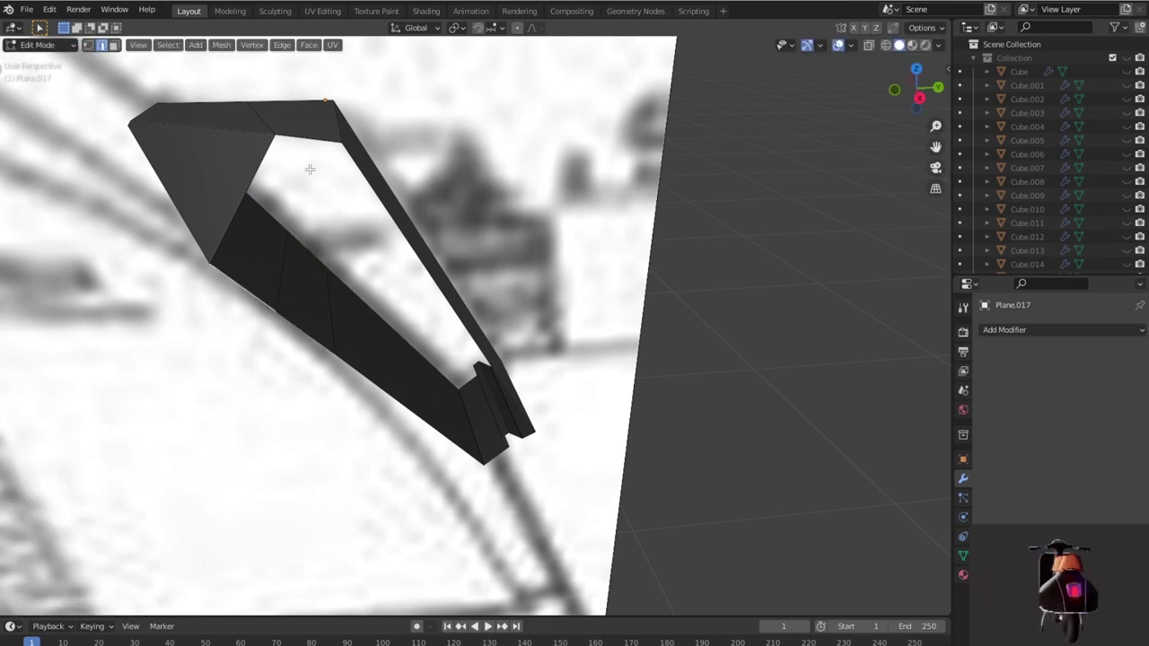
pyautogui.click(426, 245)
pyautogui.click(377, 211)
pyautogui.scroll(-2, 465, 291)
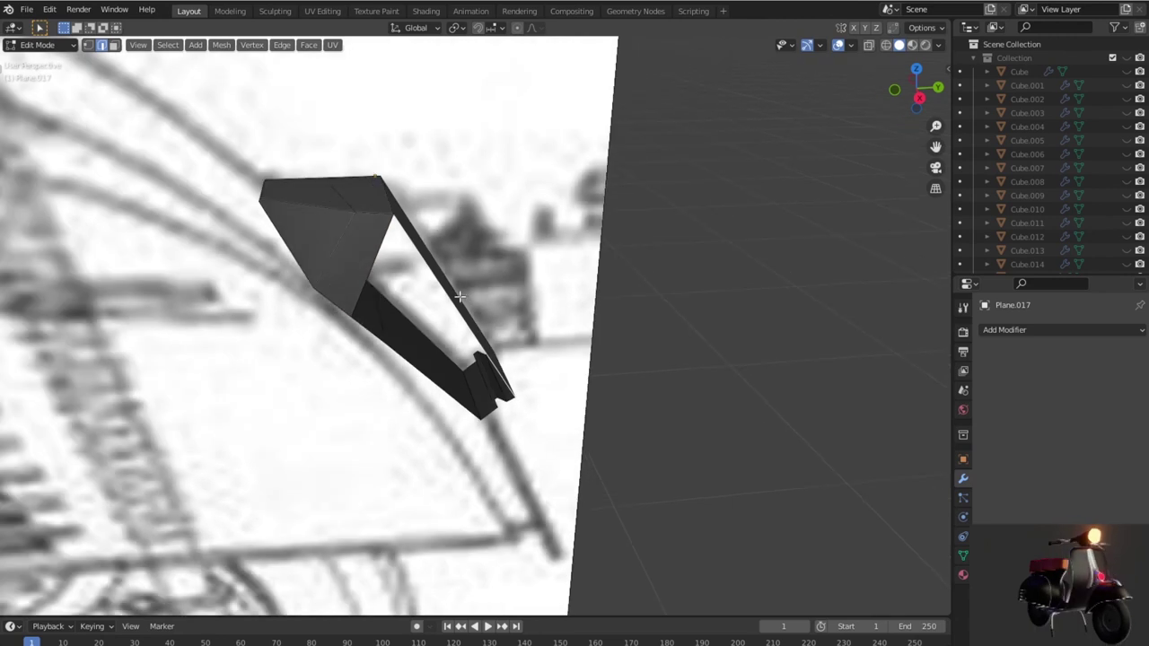
pyautogui.moveTo(465, 292); pyautogui.dragTo(400, 311, button='middle')
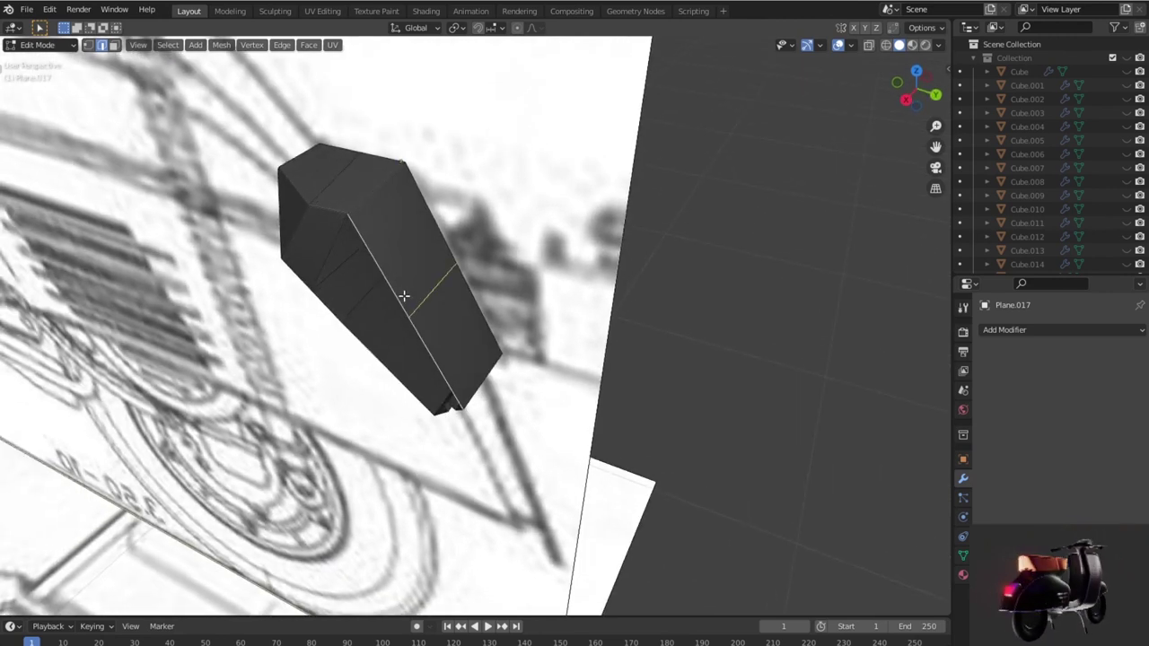
pyautogui.click(386, 277)
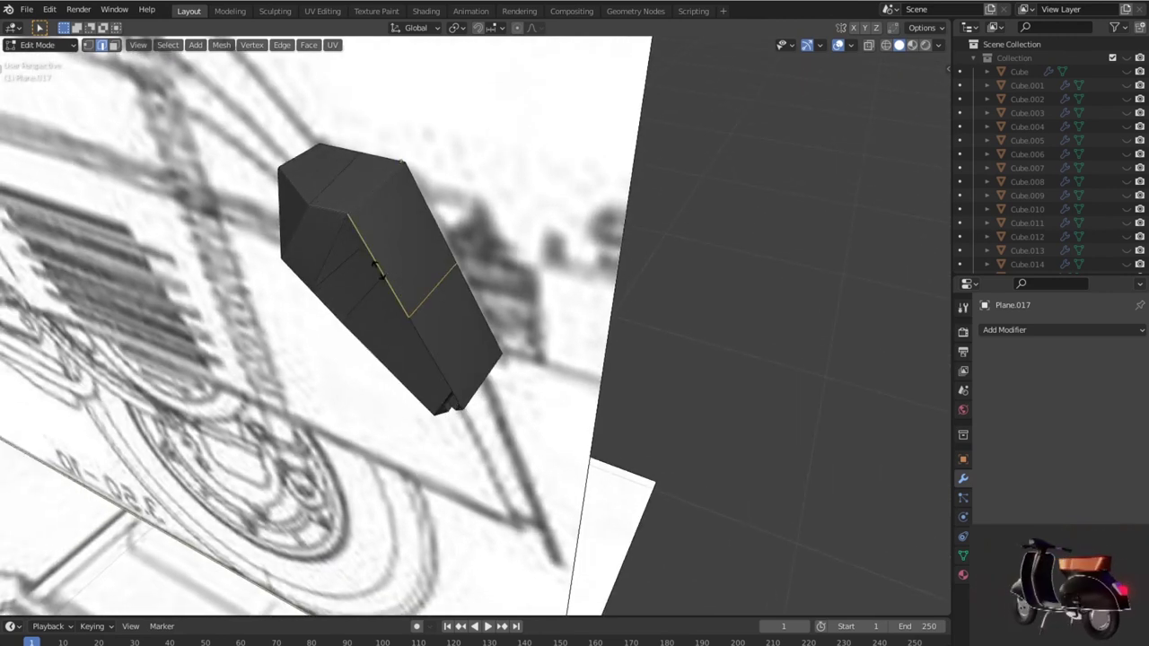
pyautogui.click(341, 235)
pyautogui.click(367, 258)
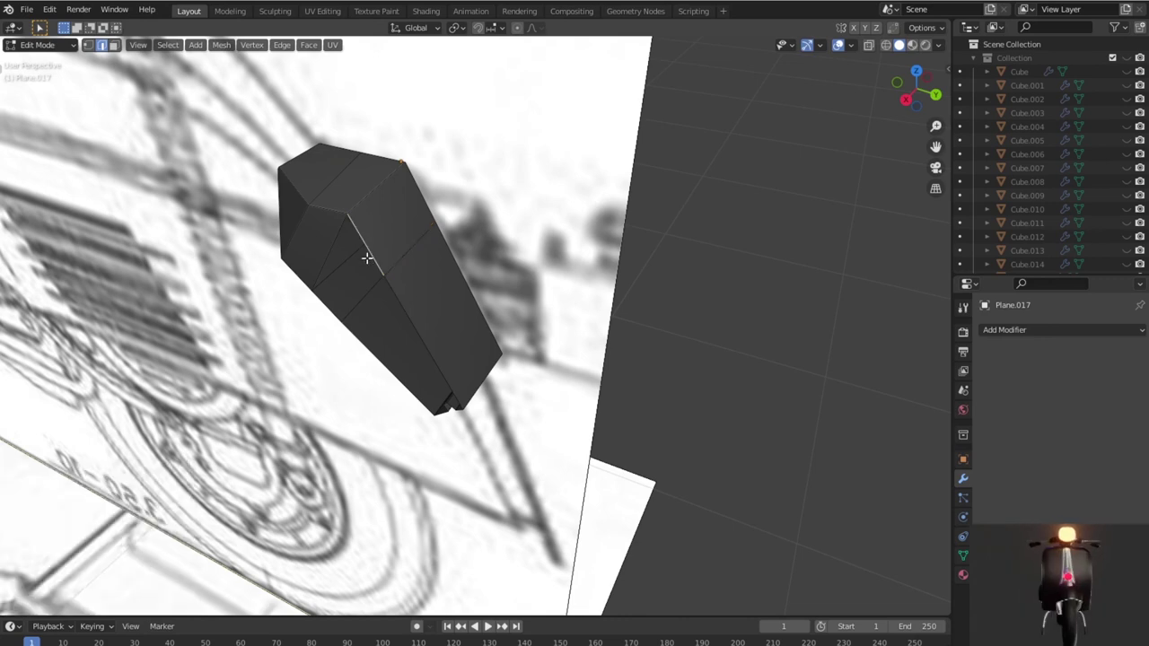
# Step: Fill the two remaining gaps along the curved side with faces
pyautogui.click(395, 355)
pyautogui.moveTo(424, 338); pyautogui.dragTo(445, 302, button='middle')
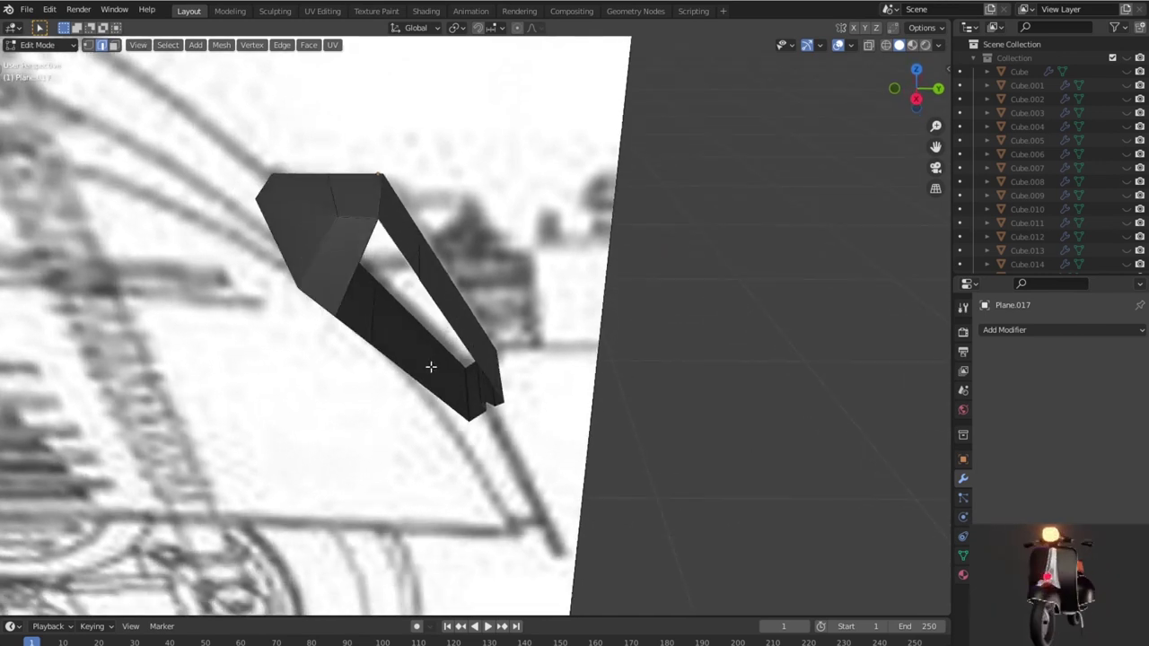
pyautogui.moveTo(446, 302); pyautogui.dragTo(350, 341, button='middle')
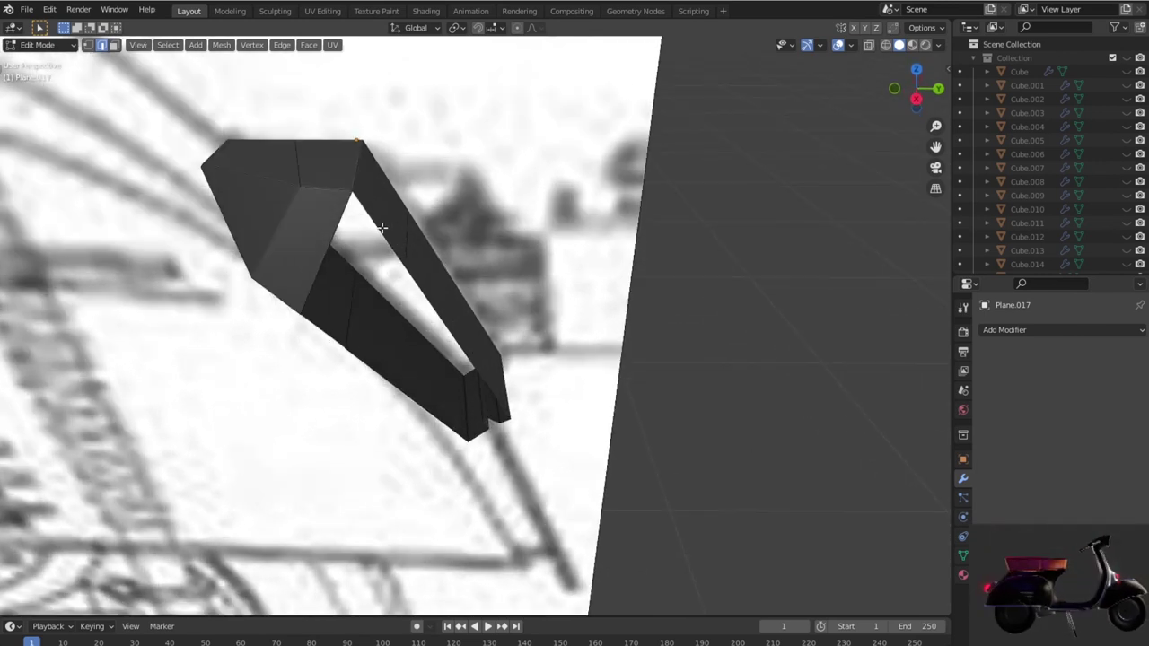
pyautogui.press('f')
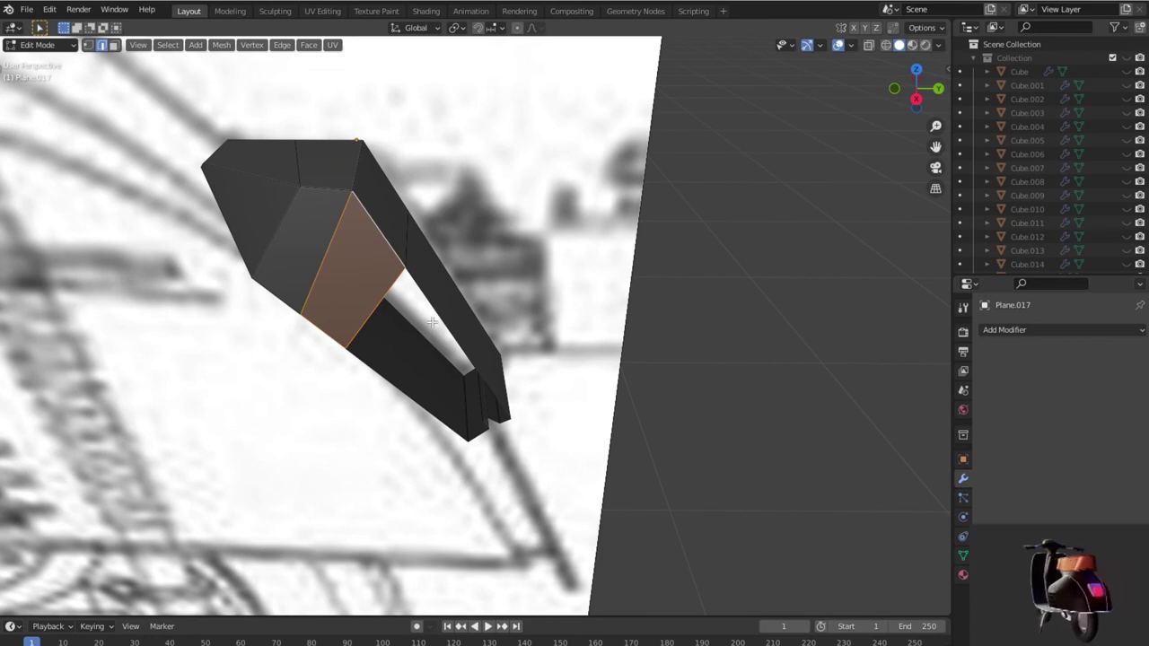
pyautogui.click(436, 332)
pyautogui.keyDown('alt'); pyautogui.click(409, 390); pyautogui.keyUp('alt')
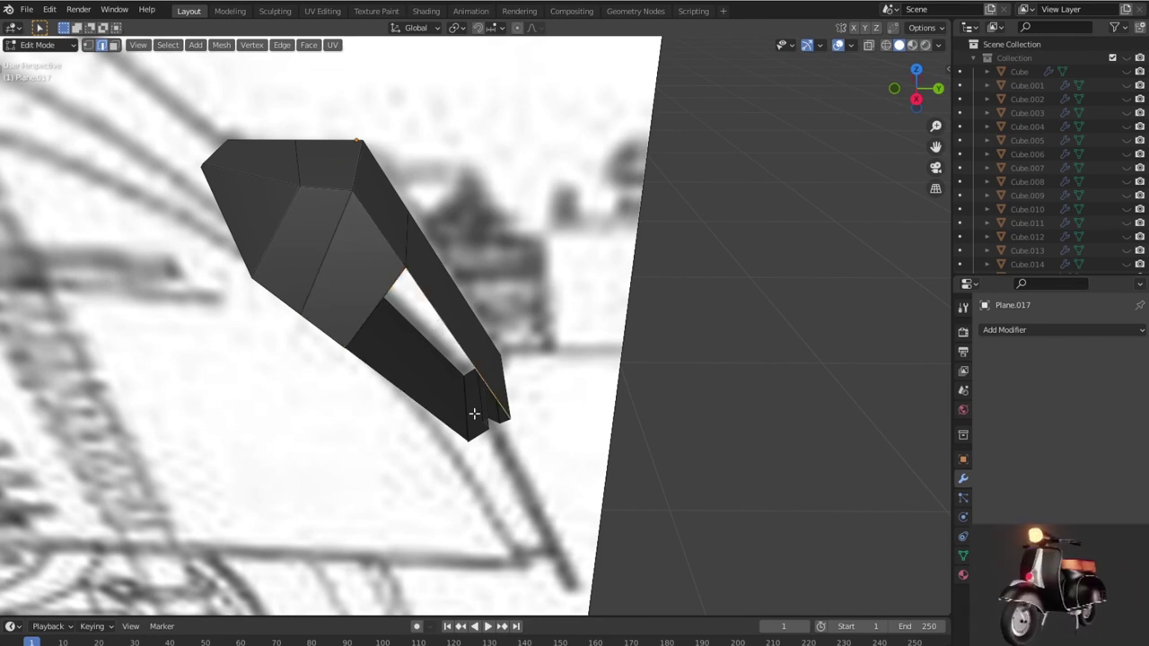
pyautogui.press('f')
pyautogui.moveTo(455, 405)
pyautogui.mouseDown(button='middle')
pyautogui.moveTo(435, 408)
pyautogui.moveTo(472, 365)
pyautogui.moveTo(485, 402)
pyautogui.moveTo(466, 403)
pyautogui.moveTo(472, 384)
pyautogui.mouseUp(button='middle')
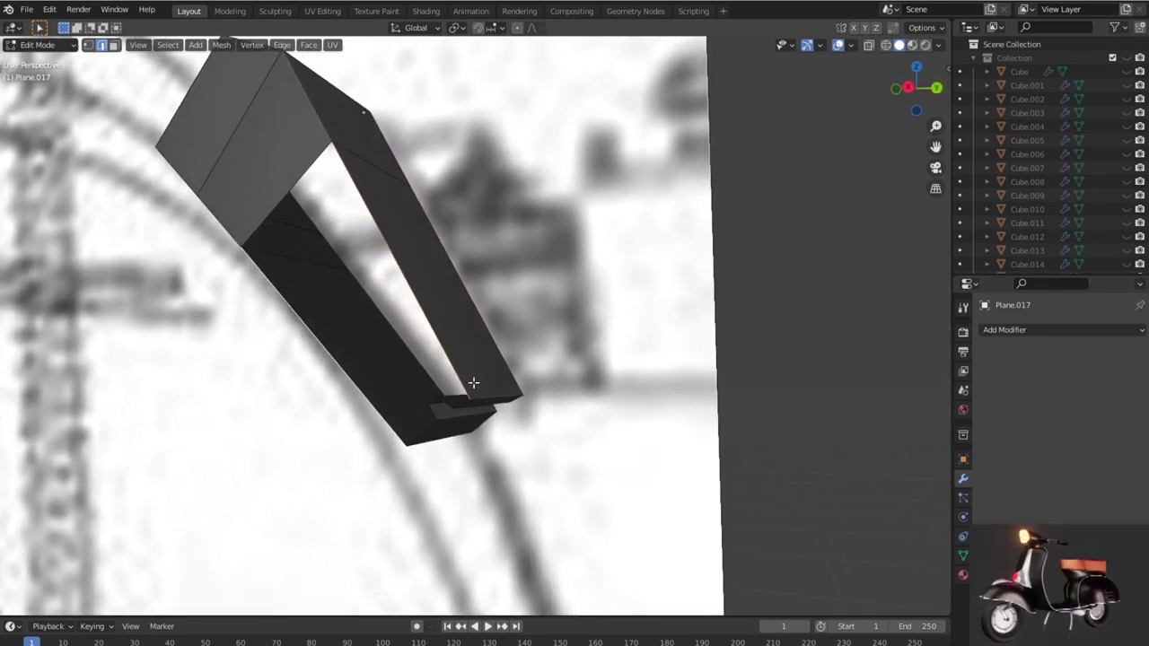
# Step: Add an edge loop near the lower beam's end of the bracket
pyautogui.scroll(2, 473, 384)
pyautogui.scroll(1, 467, 404)
pyautogui.scroll(1, 462, 422)
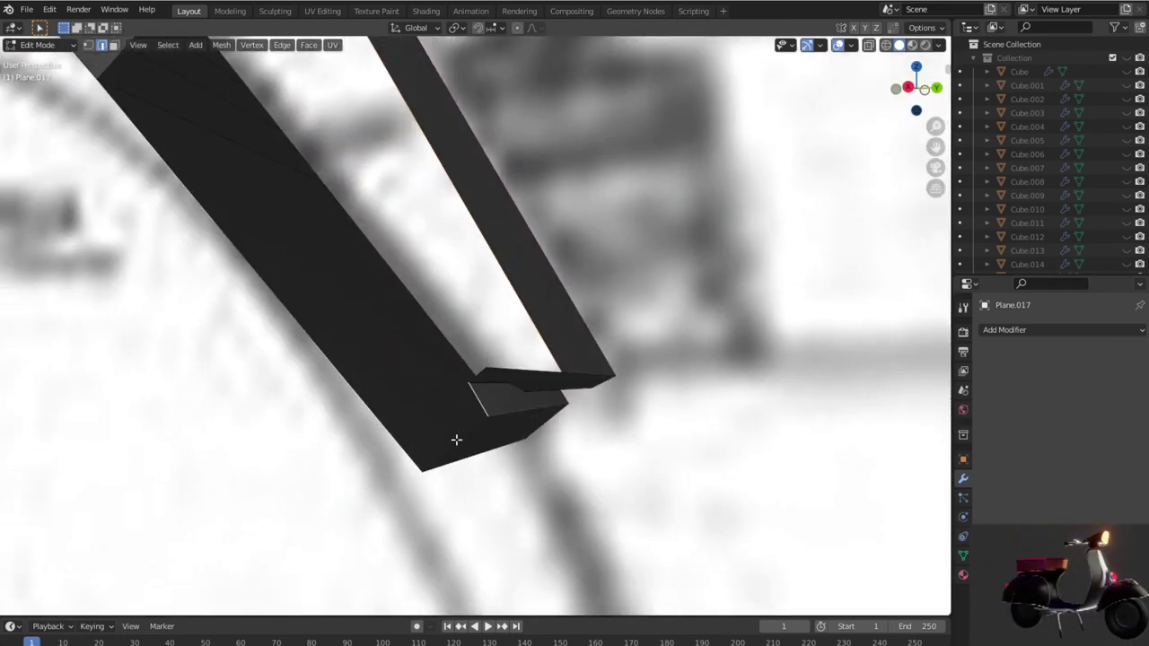
pyautogui.moveTo(412, 455); pyautogui.dragTo(431, 461, button='middle')
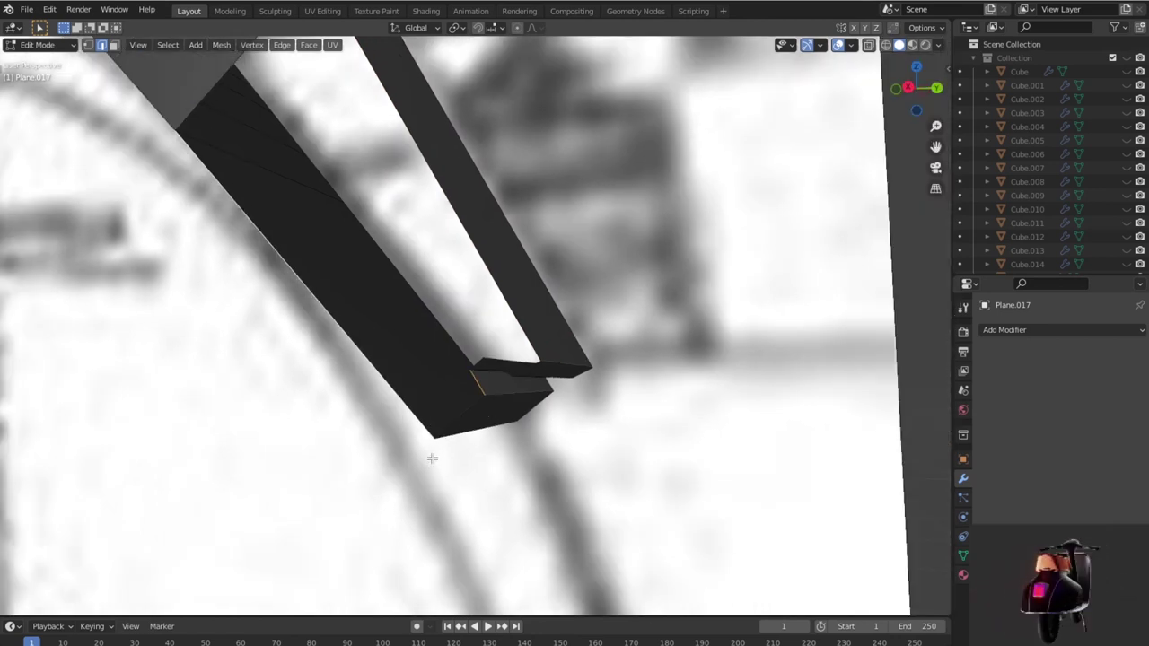
pyautogui.click(411, 406)
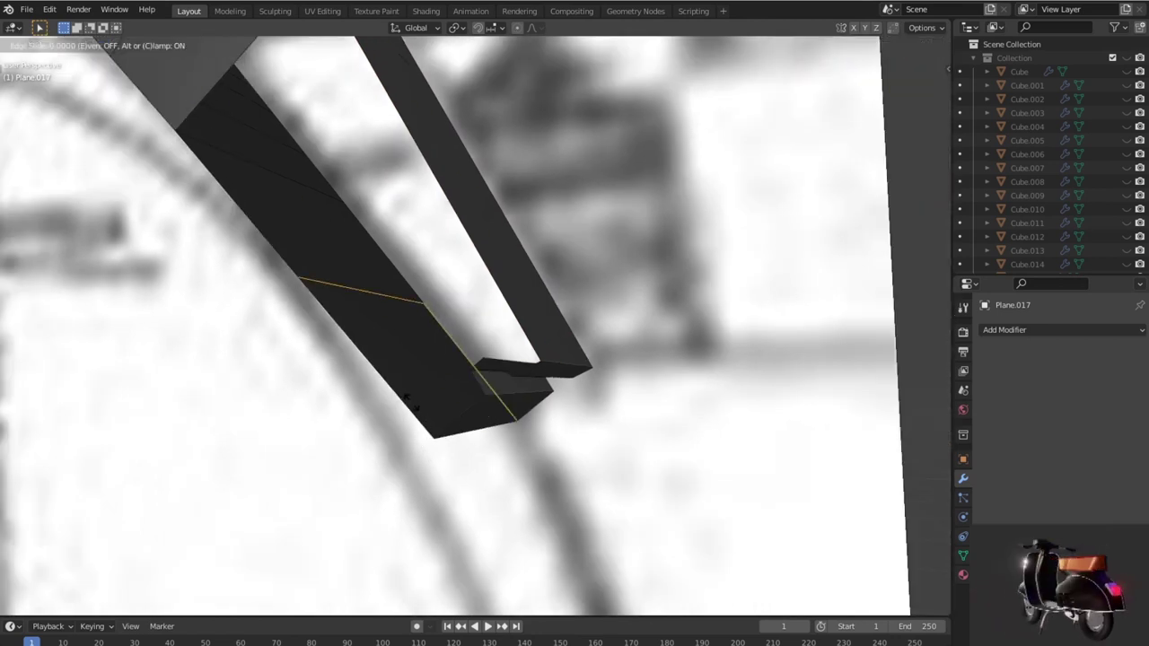
pyautogui.click(504, 478)
pyautogui.click(451, 410)
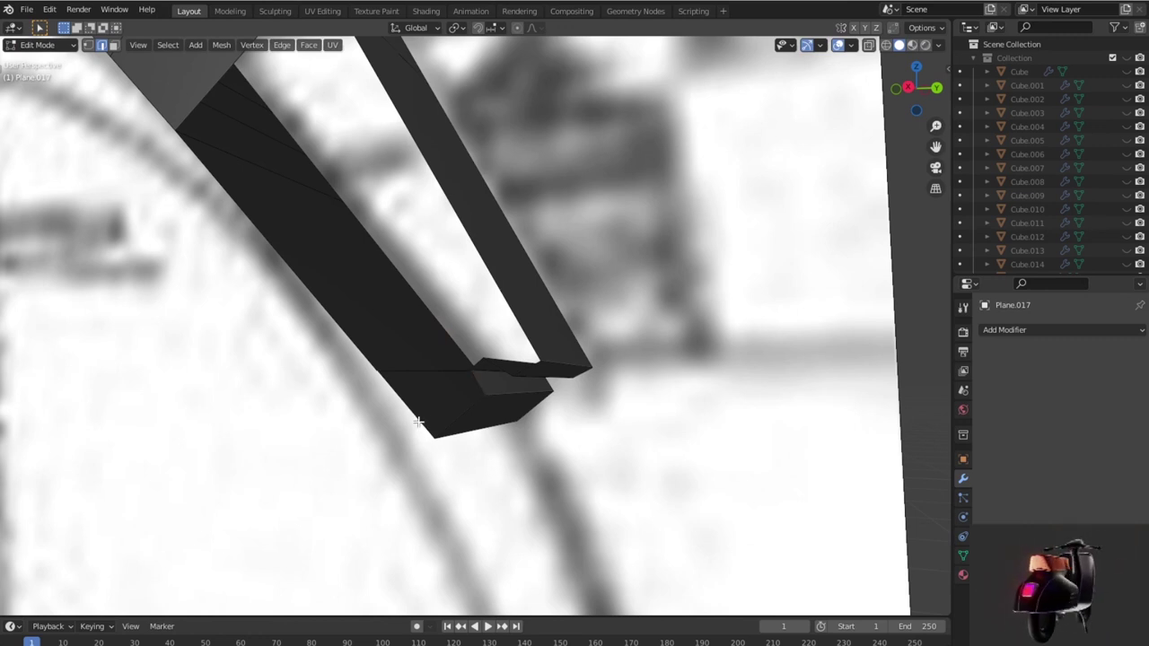
pyautogui.click(486, 436)
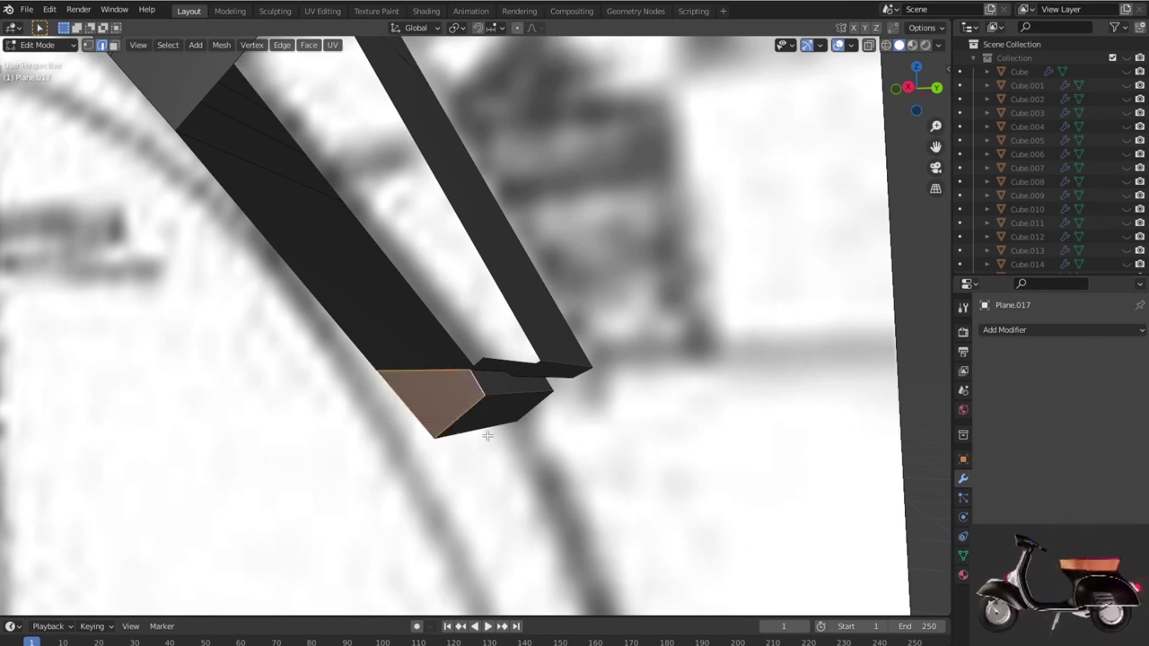
# Step: Loop-cut the upper beam with Ctrl+R, sliding the new loop near its tip
pyautogui.hotkey('ctrl', 'r')
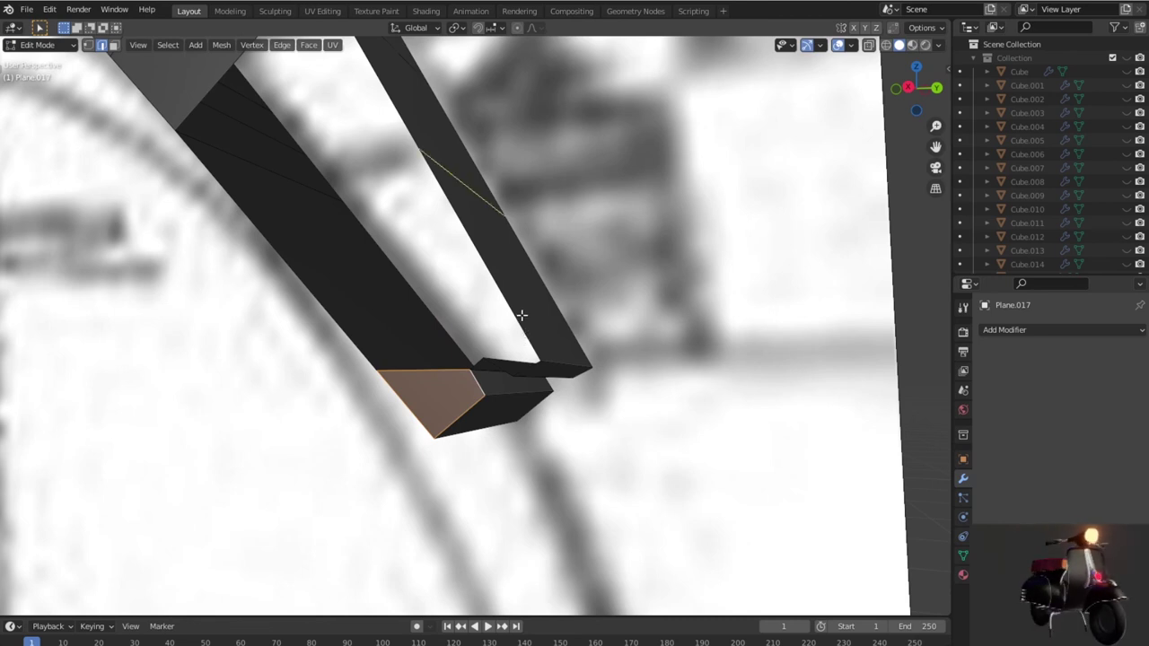
pyautogui.click(530, 338)
pyautogui.click(606, 451)
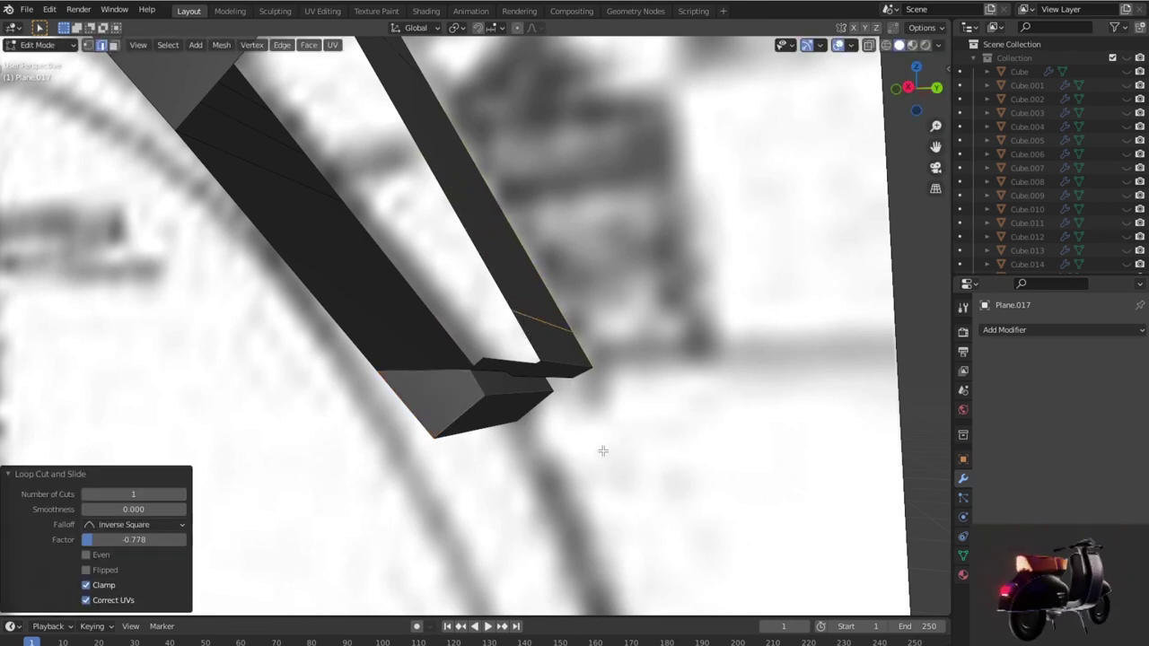
pyautogui.scroll(2, 597, 406)
pyautogui.click(581, 366)
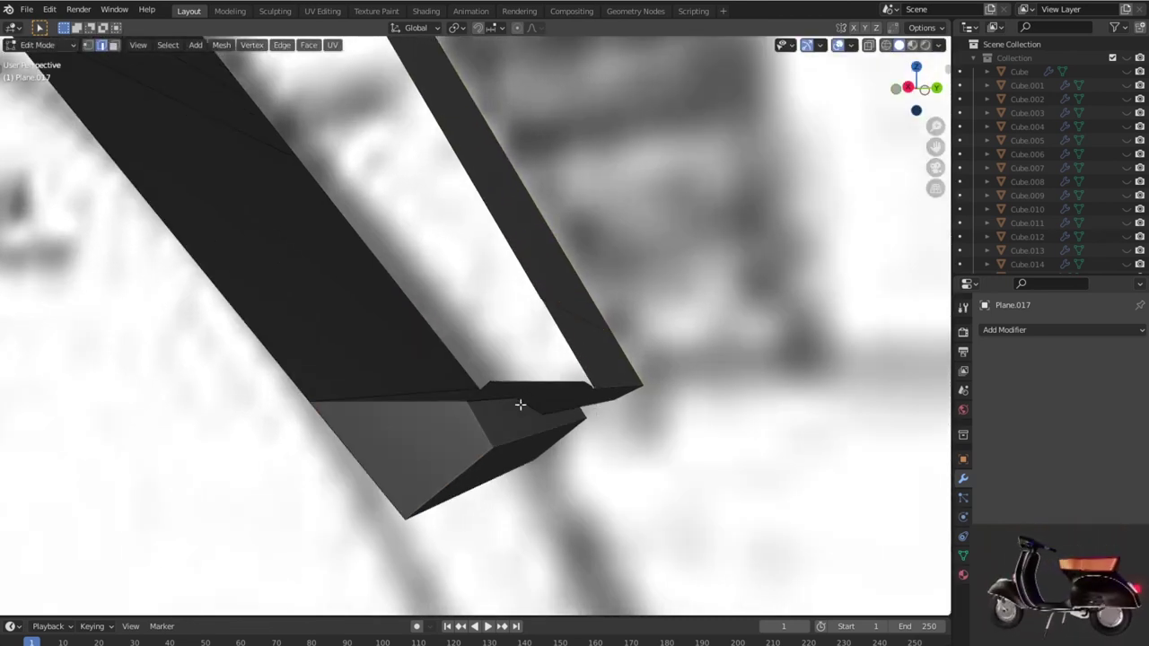
pyautogui.moveTo(520, 405); pyautogui.dragTo(544, 328, button='middle')
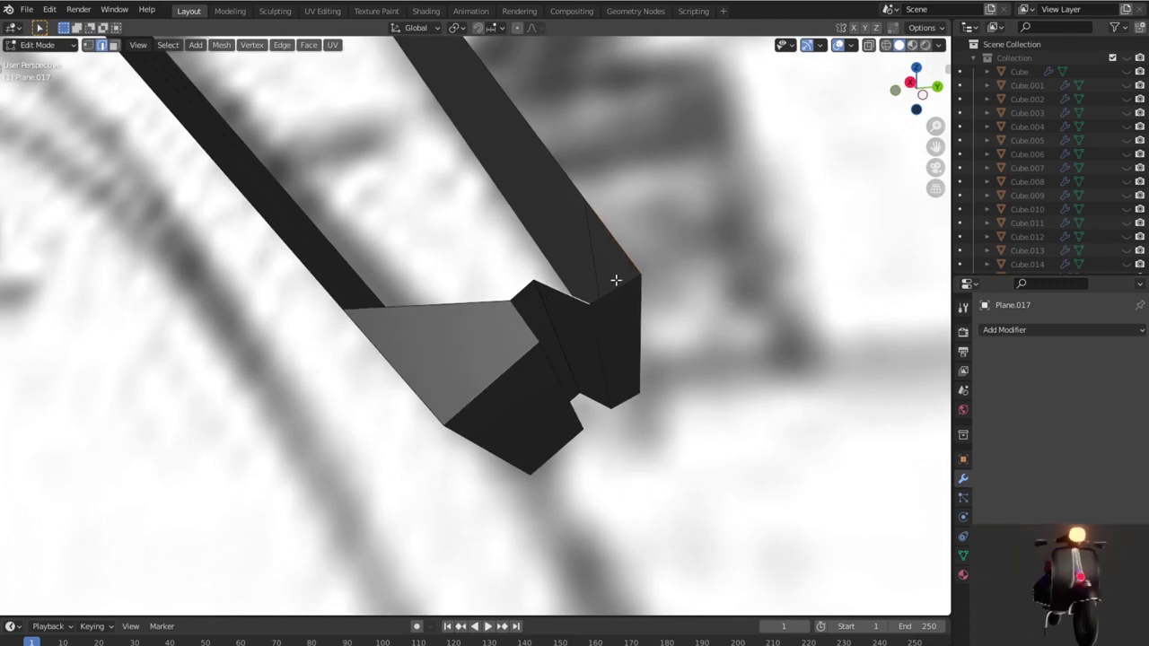
pyautogui.moveTo(687, 325)
pyautogui.mouseDown(button='middle')
pyautogui.moveTo(654, 328)
pyautogui.moveTo(674, 389)
pyautogui.moveTo(568, 347)
pyautogui.mouseUp(button='middle')
# Step: Extrude a small strip from the mesh edge near the lower tip
pyautogui.hotkey('alt', 'a')
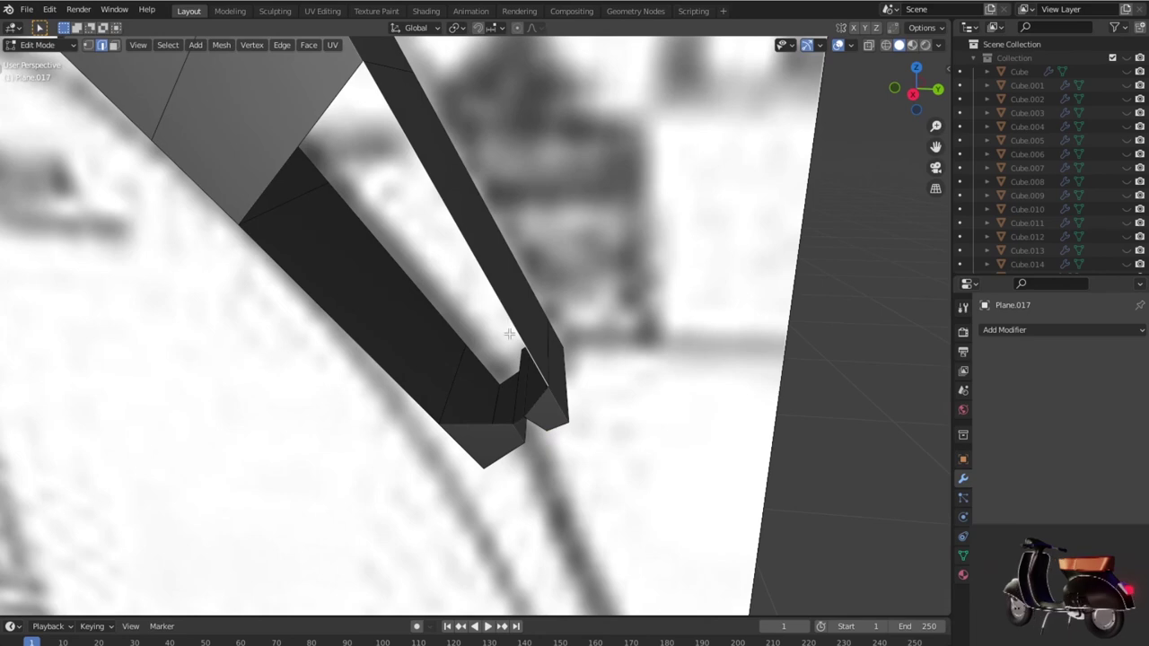
pyautogui.scroll(-2, 520, 368)
pyautogui.scroll(-2, 519, 363)
pyautogui.scroll(-1, 516, 359)
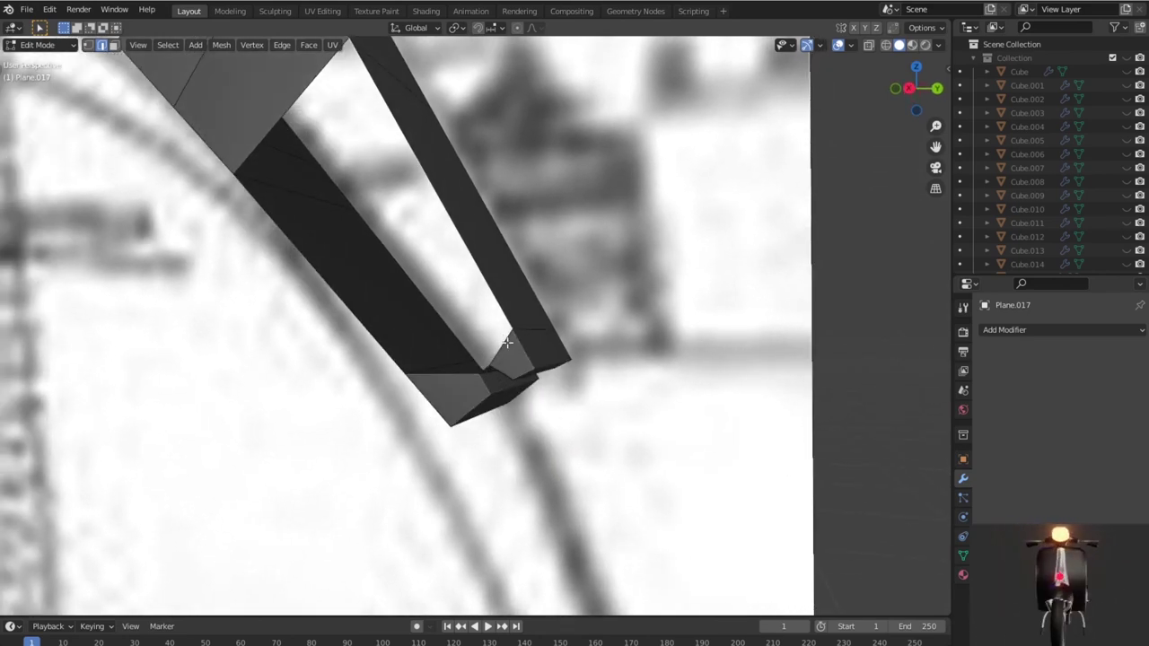
pyautogui.scroll(-4, 512, 352)
pyautogui.scroll(1, 512, 352)
pyautogui.scroll(4, 529, 358)
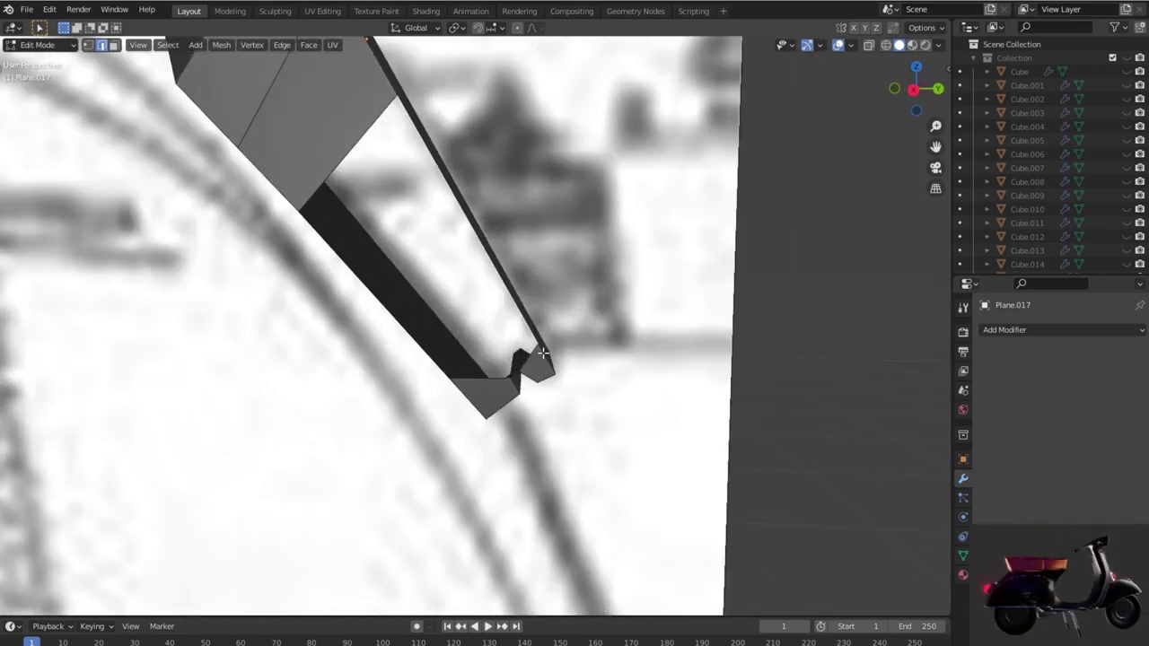
pyautogui.scroll(1, 543, 352)
pyautogui.scroll(1, 521, 353)
pyautogui.scroll(1, 494, 352)
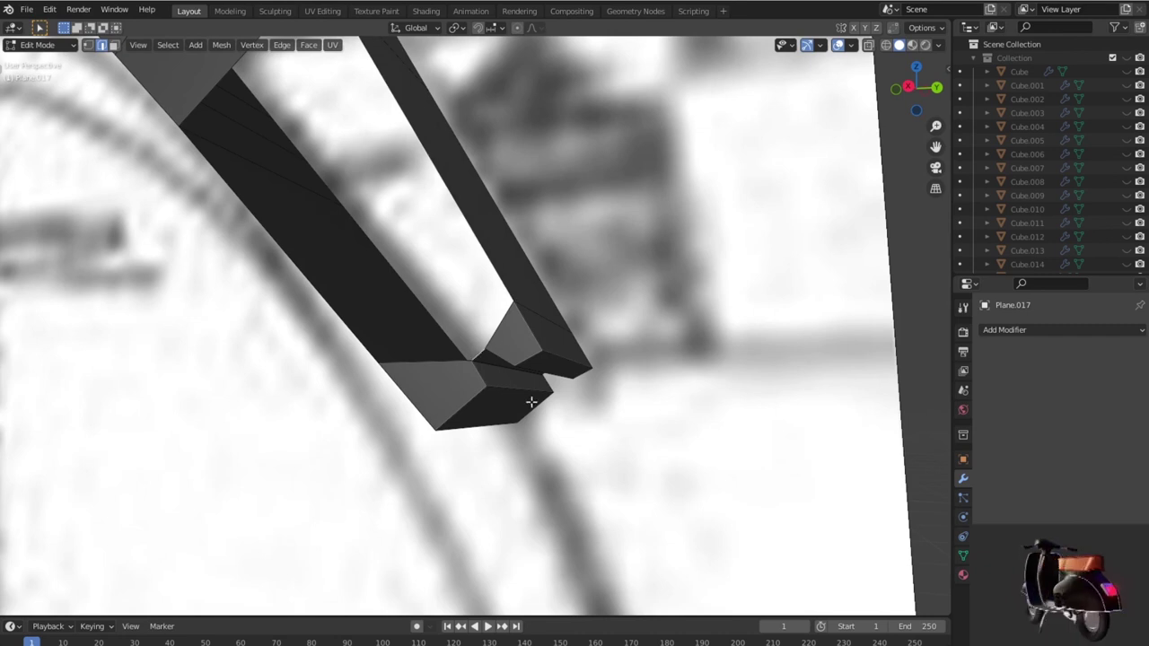
pyautogui.press('e')
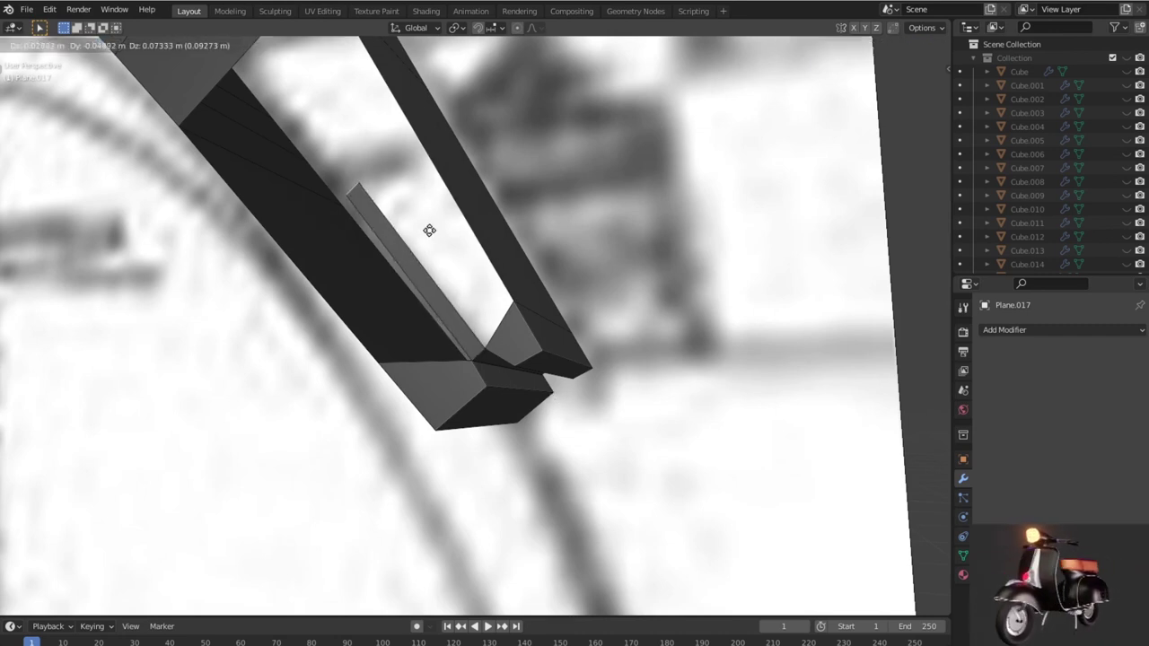
pyautogui.click(406, 224)
pyautogui.moveTo(406, 223)
pyautogui.mouseDown(button='middle')
pyautogui.moveTo(517, 295)
pyautogui.moveTo(536, 326)
pyautogui.moveTo(500, 325)
pyautogui.mouseUp(button='middle')
# Step: Delete the large face on the bracket's side and return to Object Mode
pyautogui.scroll(-2, 500, 325)
pyautogui.scroll(-1, 507, 332)
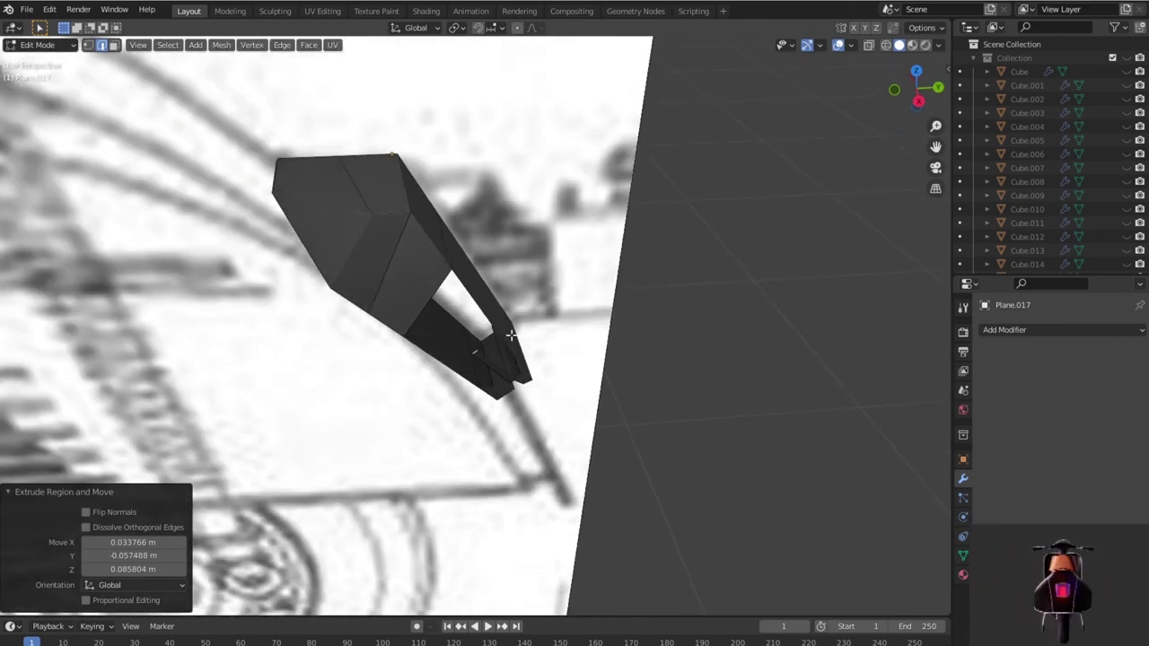
pyautogui.moveTo(511, 335)
pyautogui.mouseDown(button='middle')
pyautogui.moveTo(584, 331)
pyautogui.moveTo(540, 325)
pyautogui.moveTo(548, 335)
pyautogui.moveTo(495, 308)
pyautogui.mouseUp(button='middle')
pyautogui.scroll(2, 540, 324)
pyautogui.scroll(2, 541, 327)
pyautogui.scroll(1, 543, 328)
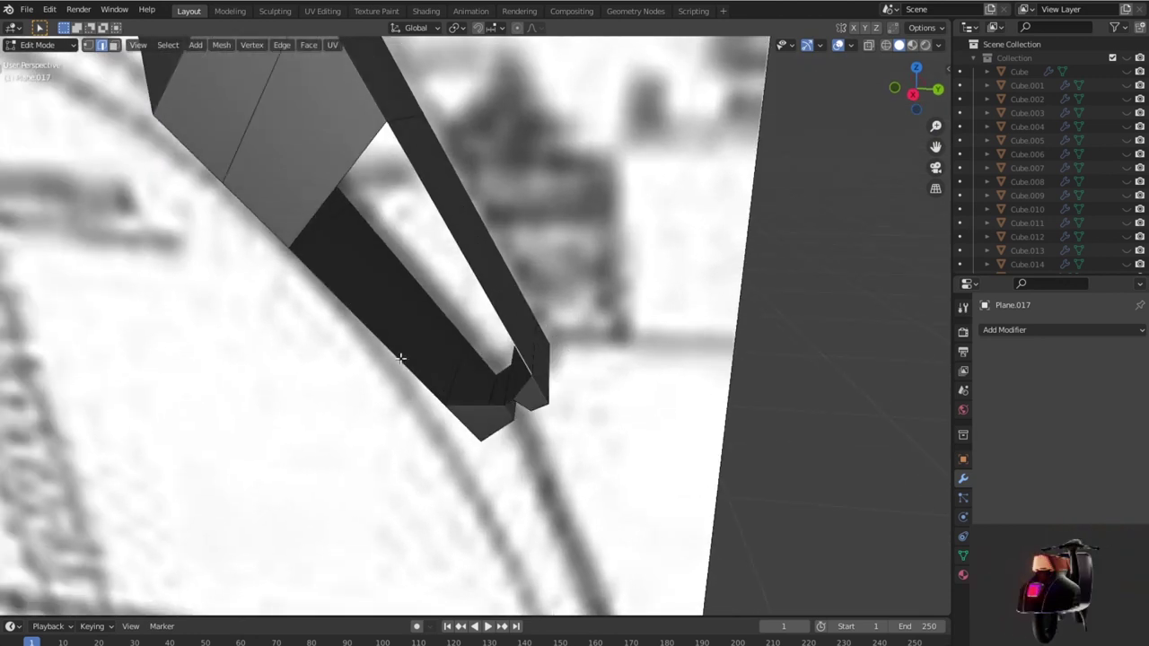
pyautogui.click(449, 377)
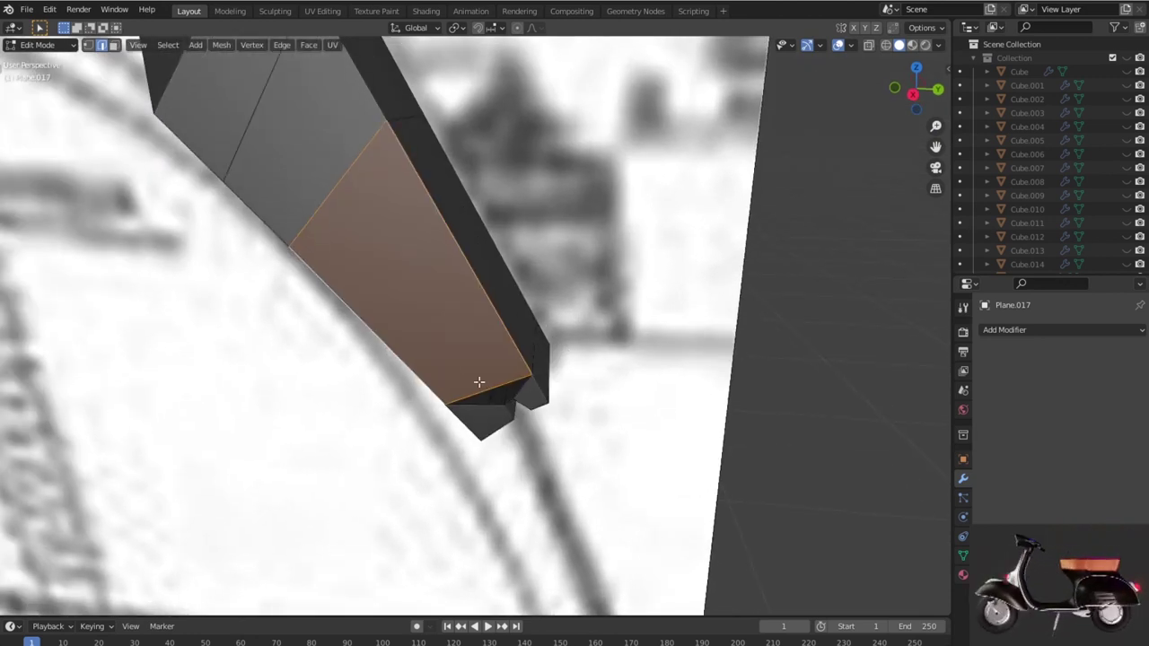
pyautogui.moveTo(473, 384); pyautogui.dragTo(462, 336, button='middle')
pyautogui.scroll(2, 467, 343)
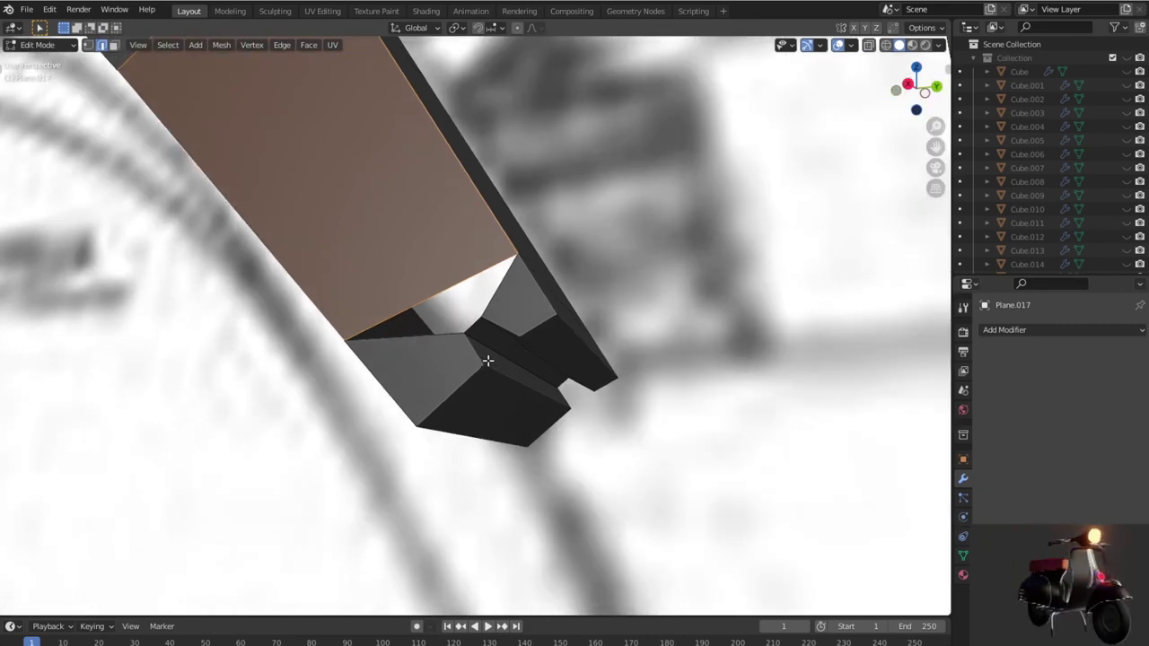
pyautogui.press('x')
pyautogui.click(487, 361)
pyautogui.scroll(-4, 487, 362)
pyautogui.moveTo(488, 362)
pyautogui.mouseDown(button='middle')
pyautogui.moveTo(537, 452)
pyautogui.moveTo(484, 418)
pyautogui.moveTo(666, 440)
pyautogui.moveTo(640, 435)
pyautogui.mouseUp(button='middle')
pyautogui.scroll(-4, 536, 452)
pyautogui.press('Tab')
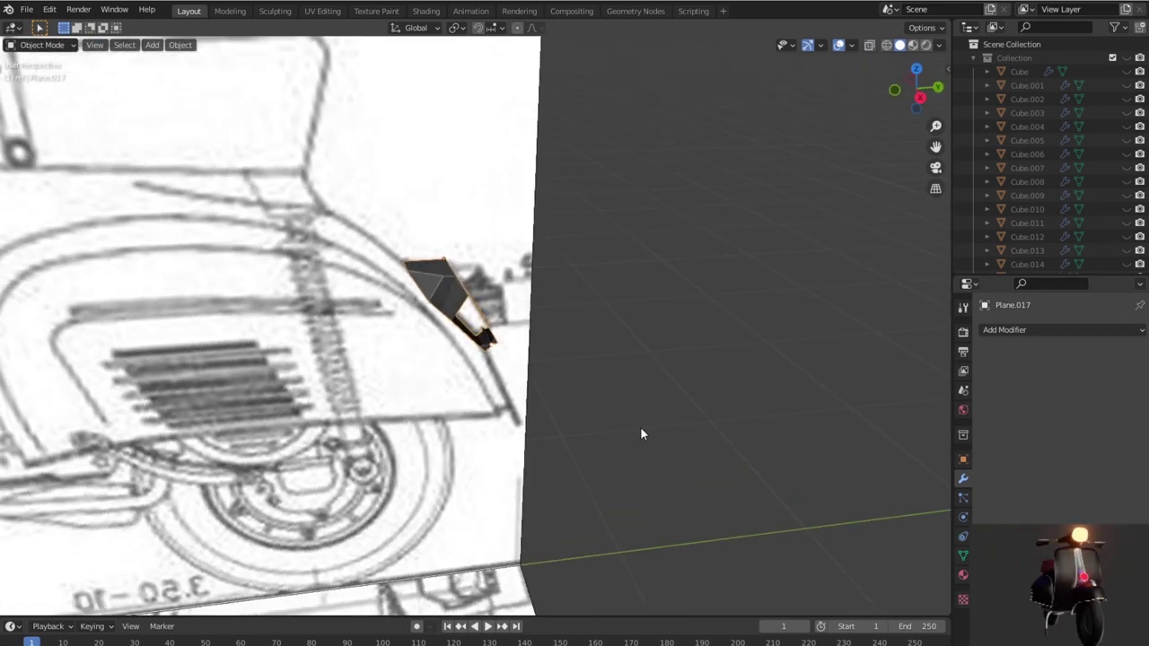
# Step: Frame Plane.017 in the right side view and enter its Edit Mode
pyautogui.press('KP_1')
pyautogui.press('KP_3')
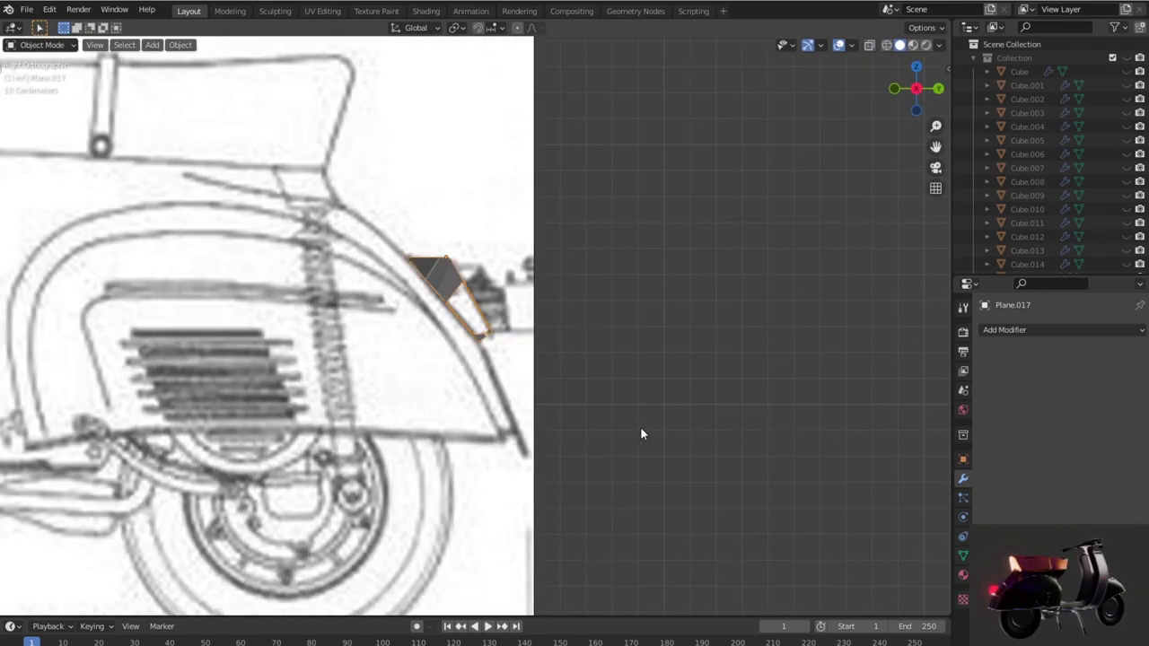
pyautogui.press('KP_Decimal')
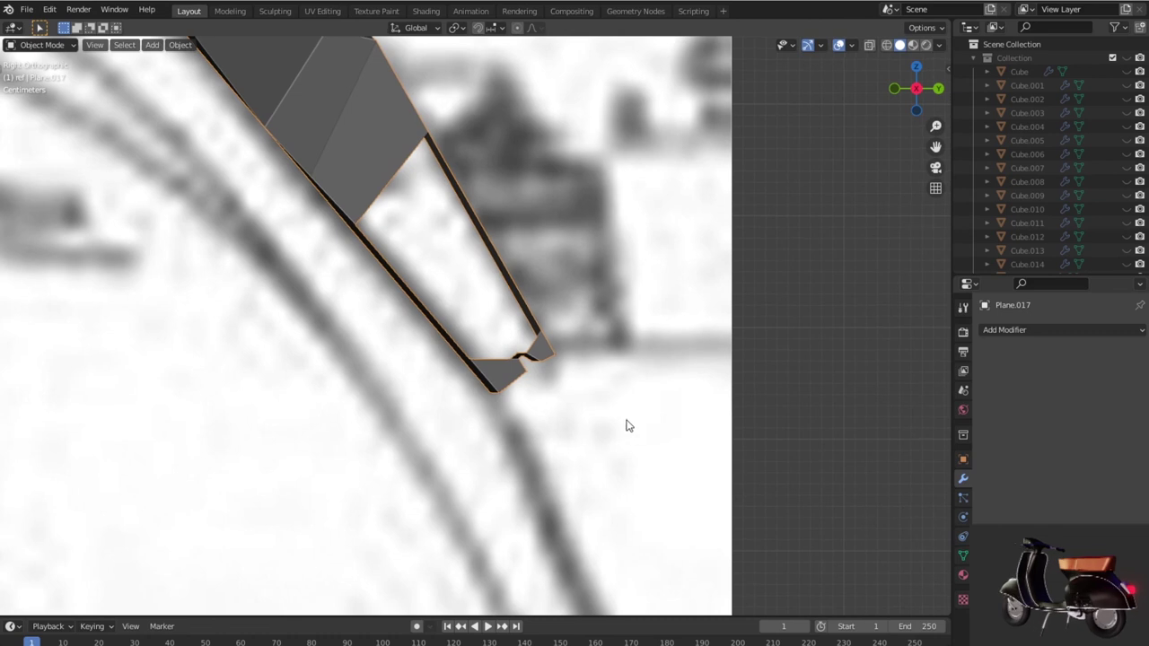
pyautogui.keyDown('shift'); pyautogui.moveTo(625, 422); pyautogui.dragTo(590, 448, button='middle'); pyautogui.keyUp('shift')
pyautogui.click(534, 418)
pyautogui.click(377, 255)
pyautogui.press('Tab')
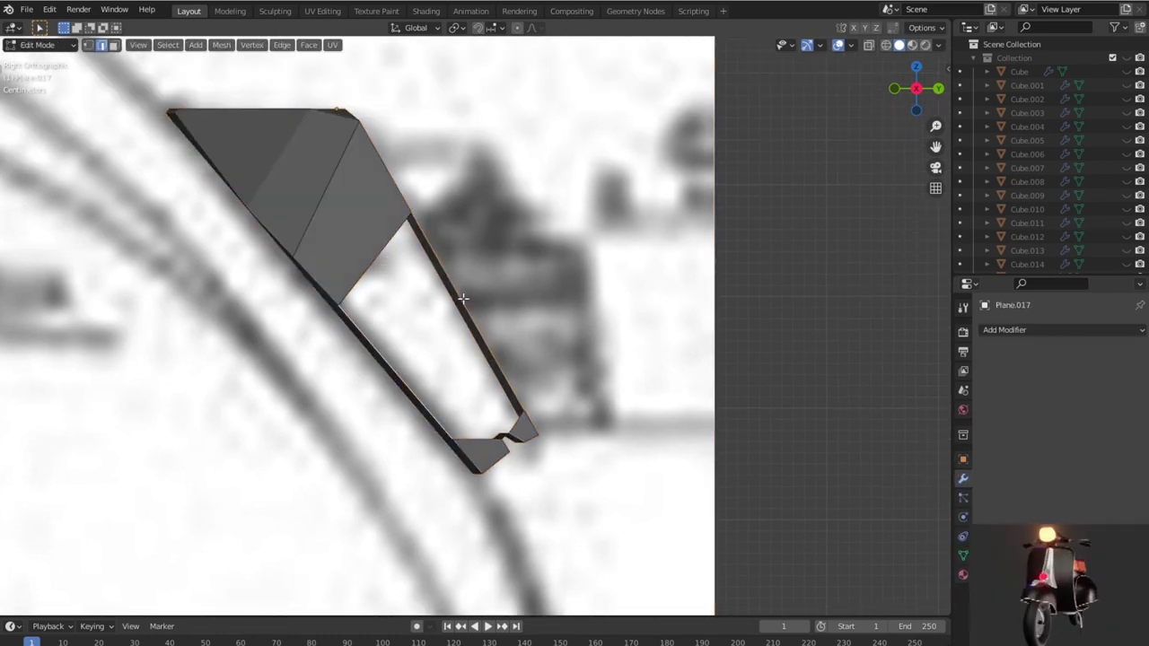
pyautogui.moveTo(461, 284); pyautogui.dragTo(484, 338, button='middle')
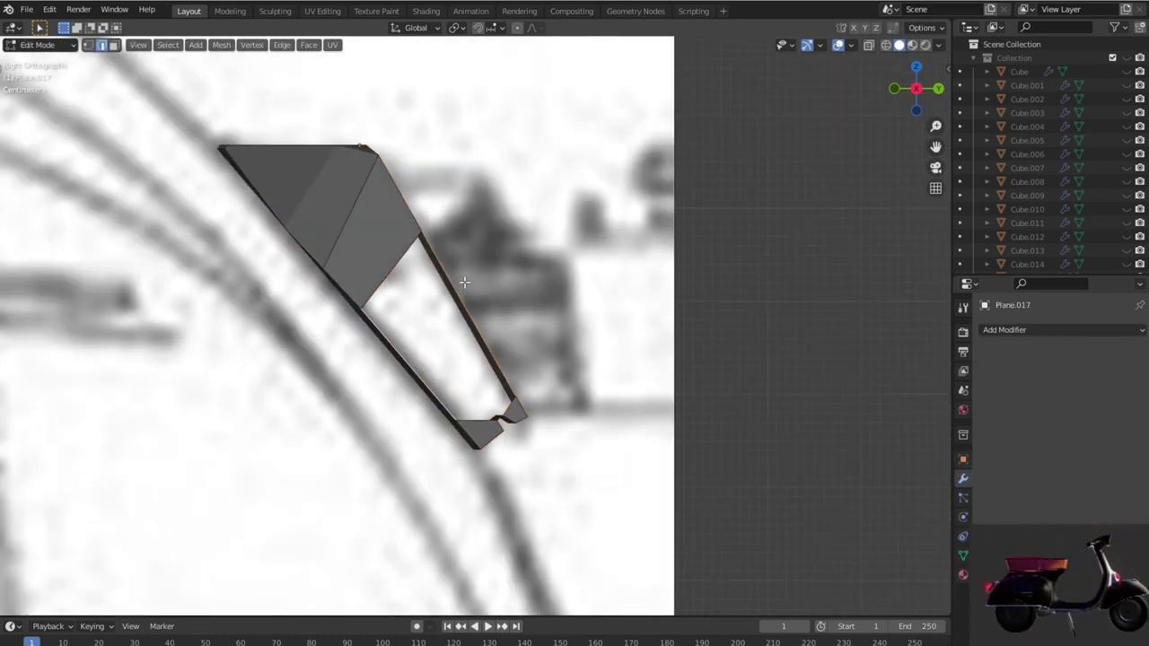
pyautogui.moveTo(490, 395)
pyautogui.mouseDown(button='middle')
pyautogui.moveTo(488, 380)
pyautogui.moveTo(559, 362)
pyautogui.moveTo(523, 352)
pyautogui.mouseUp(button='middle')
pyautogui.scroll(3, 487, 380)
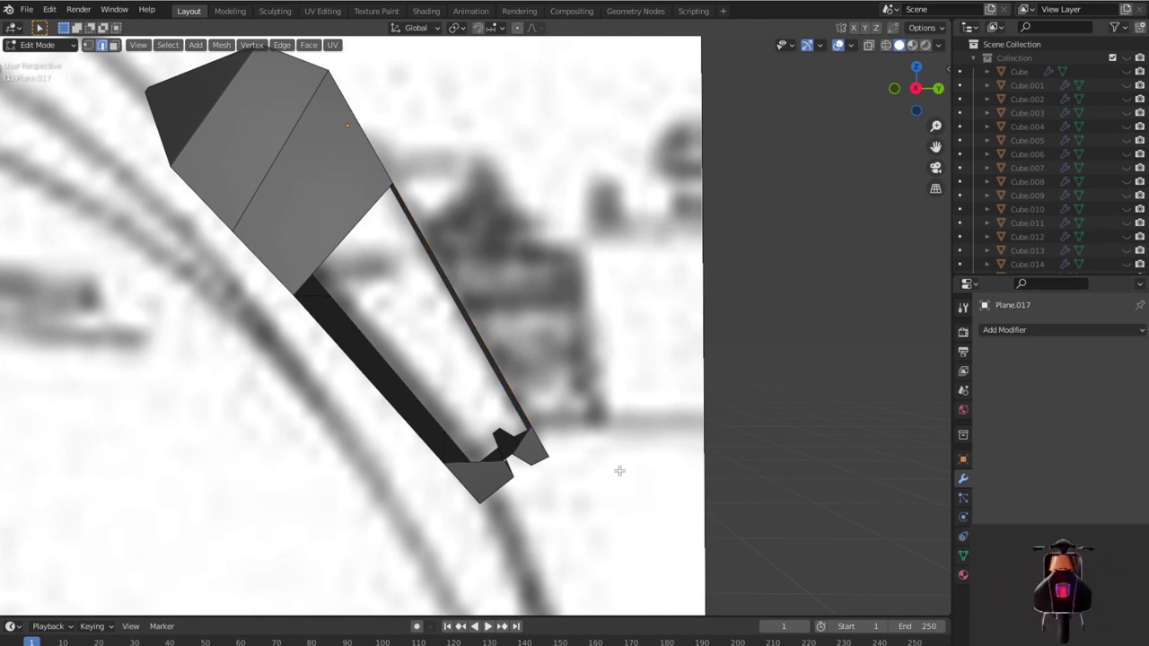
pyautogui.hotkey('ctrl', 'r')
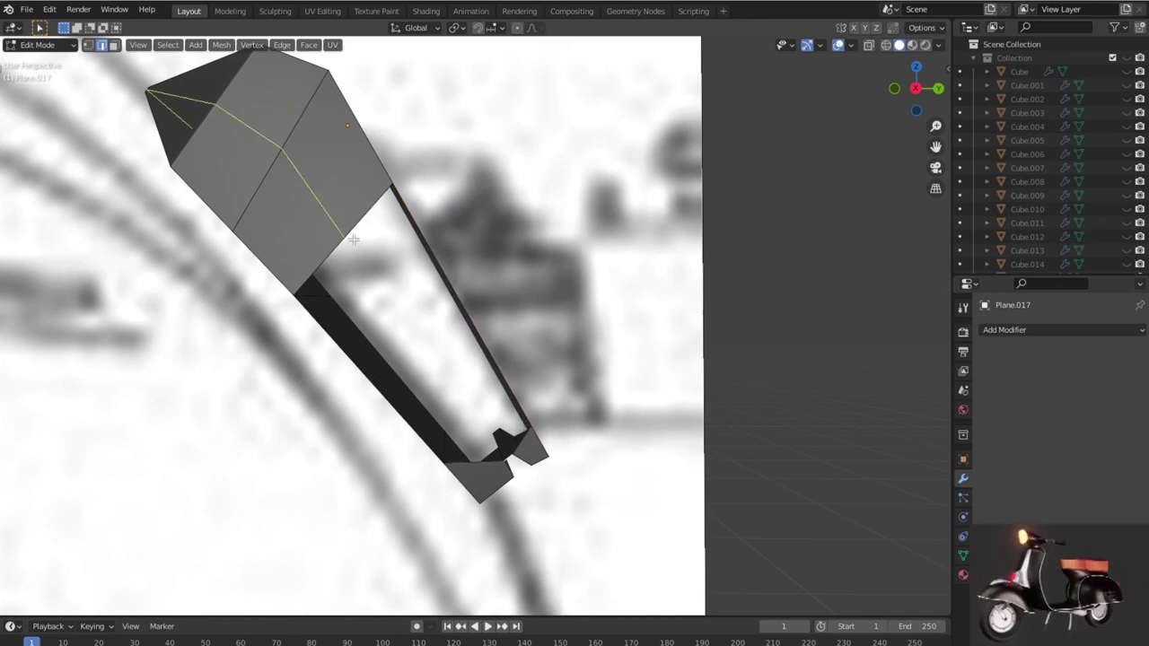
# Step: Add two edge loops across the top faces without sliding them
pyautogui.scroll(1, 353, 235)
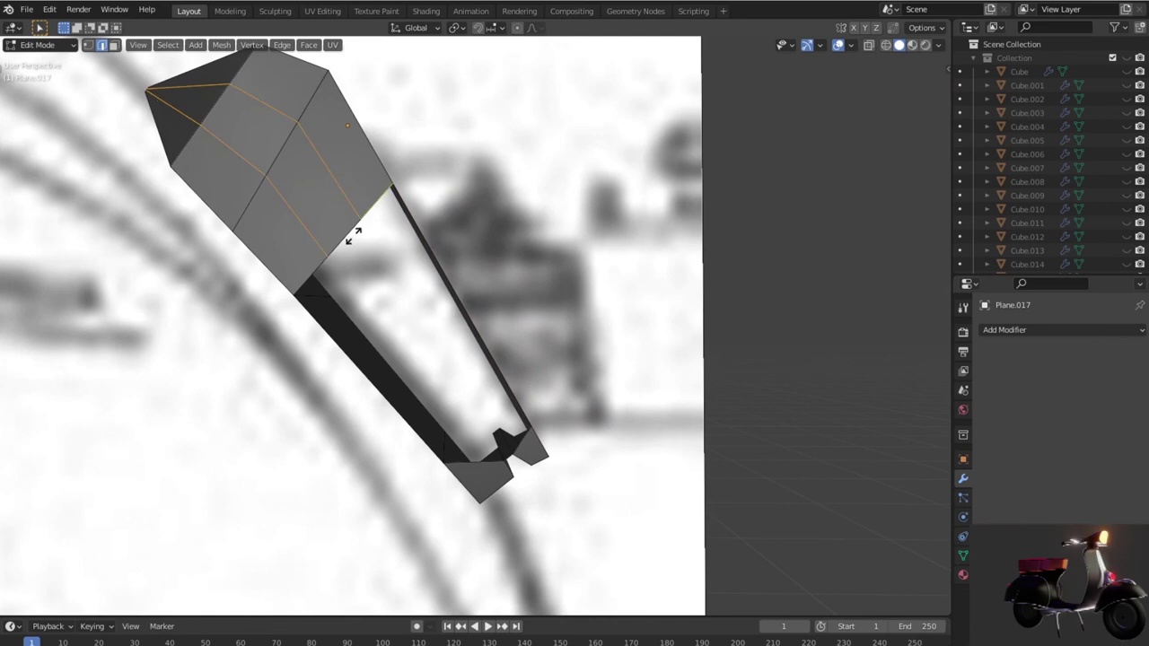
pyautogui.click(353, 235)
pyautogui.rightClick(353, 235)
pyautogui.click(493, 401)
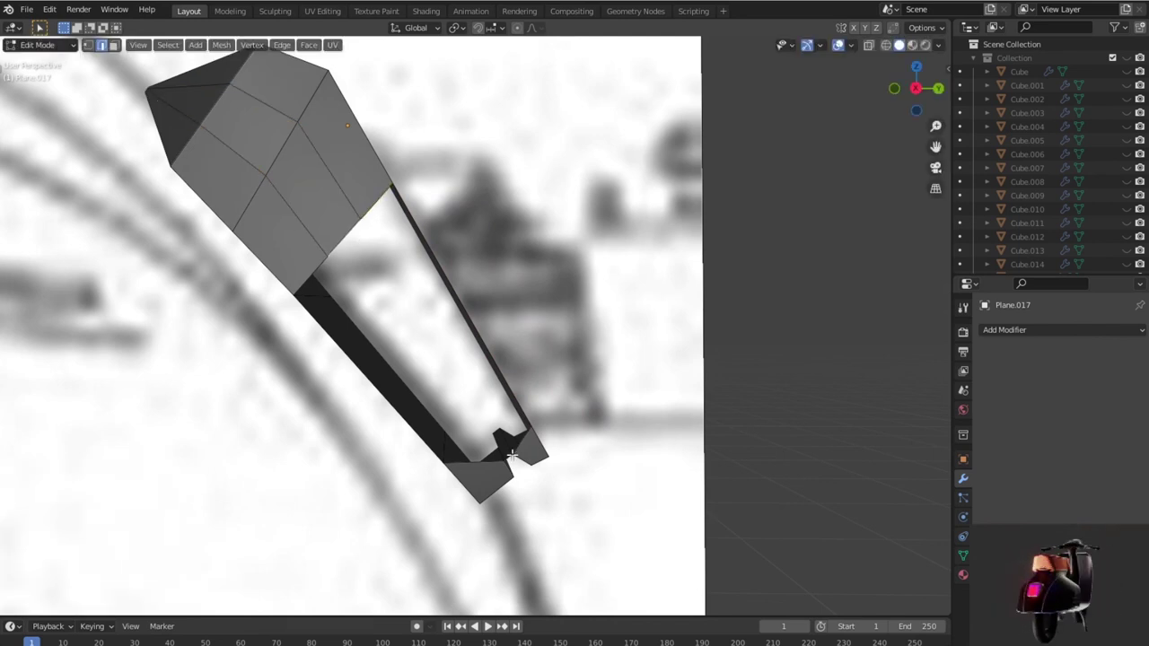
# Step: Merge the long narrow edge face strip at center into the tip, then exit to Object Mode
pyautogui.click(541, 468)
pyautogui.moveTo(542, 467)
pyautogui.mouseDown(button='middle')
pyautogui.moveTo(609, 465)
pyautogui.moveTo(477, 344)
pyautogui.mouseUp(button='middle')
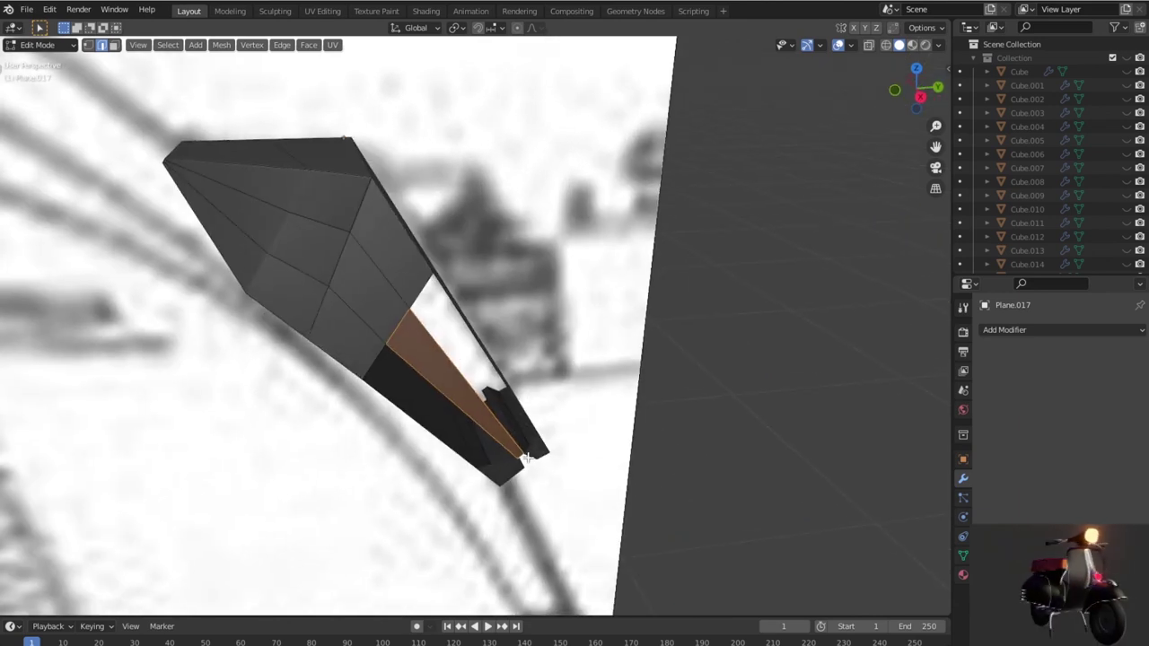
pyautogui.click(509, 413)
pyautogui.press('m')
pyautogui.click(432, 444)
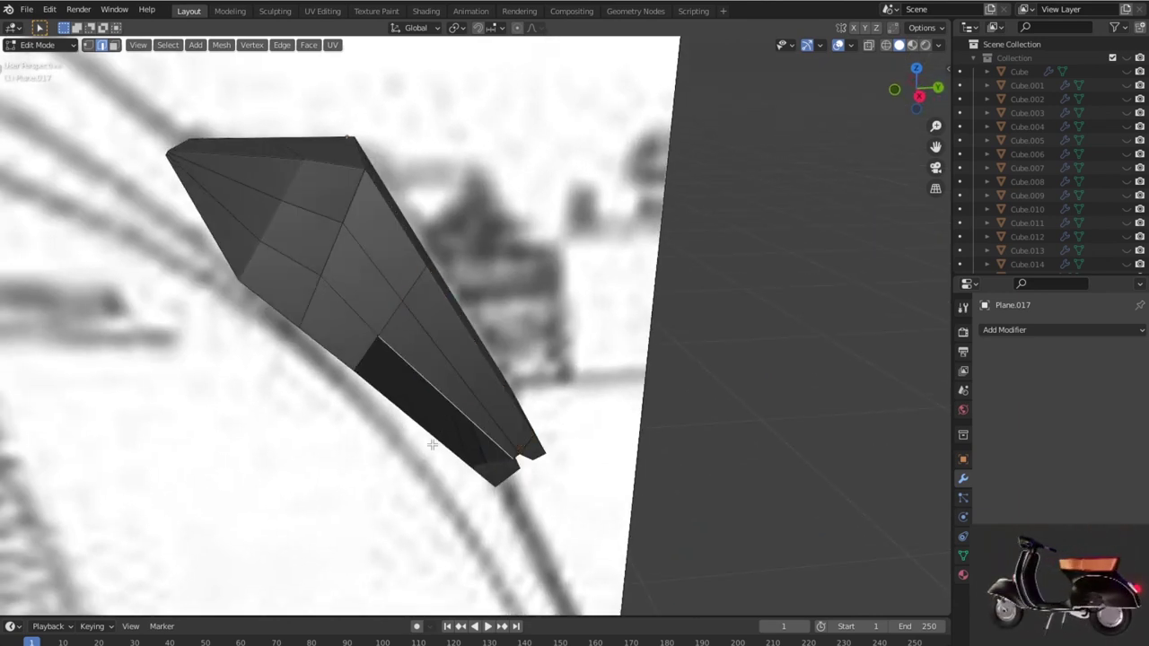
pyautogui.click(474, 456)
pyautogui.moveTo(473, 456)
pyautogui.mouseDown(button='middle')
pyautogui.moveTo(501, 460)
pyautogui.moveTo(479, 436)
pyautogui.moveTo(487, 377)
pyautogui.moveTo(613, 431)
pyautogui.moveTo(633, 480)
pyautogui.moveTo(618, 521)
pyautogui.moveTo(526, 505)
pyautogui.moveTo(539, 496)
pyautogui.moveTo(522, 462)
pyautogui.moveTo(551, 416)
pyautogui.moveTo(579, 415)
pyautogui.moveTo(530, 410)
pyautogui.moveTo(541, 413)
pyautogui.mouseUp(button='middle')
pyautogui.press('Tab')
# Step: Add a Subdivision Surface modifier and lower its viewport level to 1
pyautogui.hotkey('ctrl', '3')
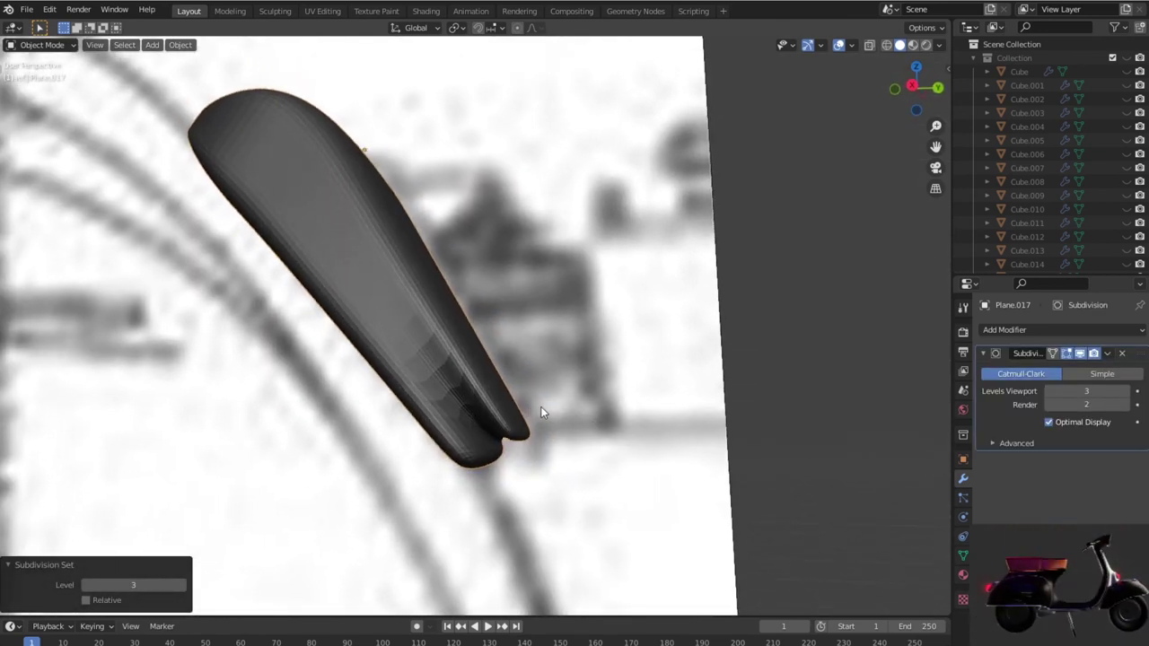
pyautogui.click(1046, 390)
pyautogui.click(1046, 389)
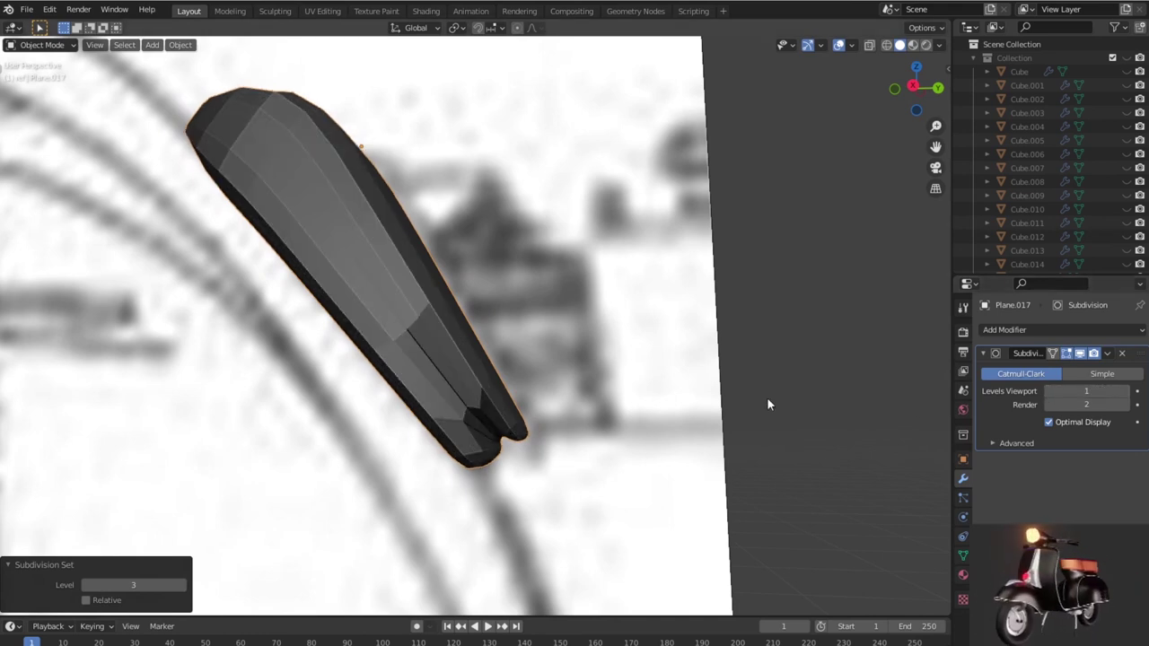
pyautogui.scroll(-3, 748, 391)
pyautogui.scroll(-2, 748, 391)
# Step: Turn on X-ray, re-enter Edit Mode, and select the top-left tip vertex
pyautogui.hotkey('shift', 'z')
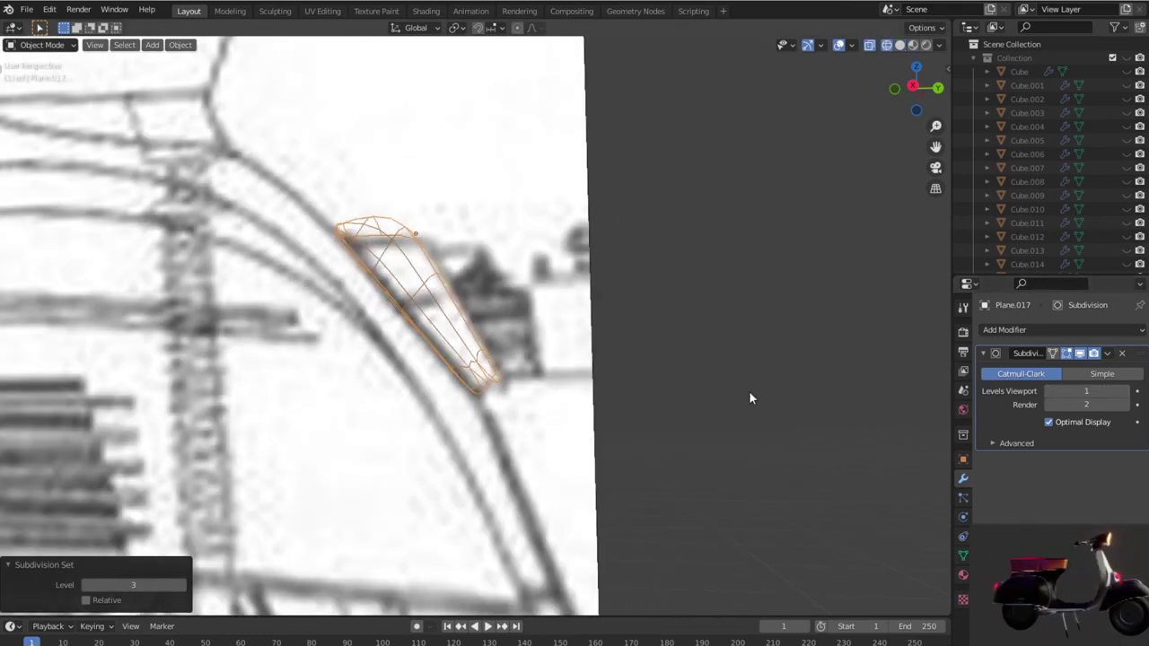
pyautogui.scroll(-2, 748, 390)
pyautogui.scroll(-1, 703, 388)
pyautogui.scroll(2, 602, 407)
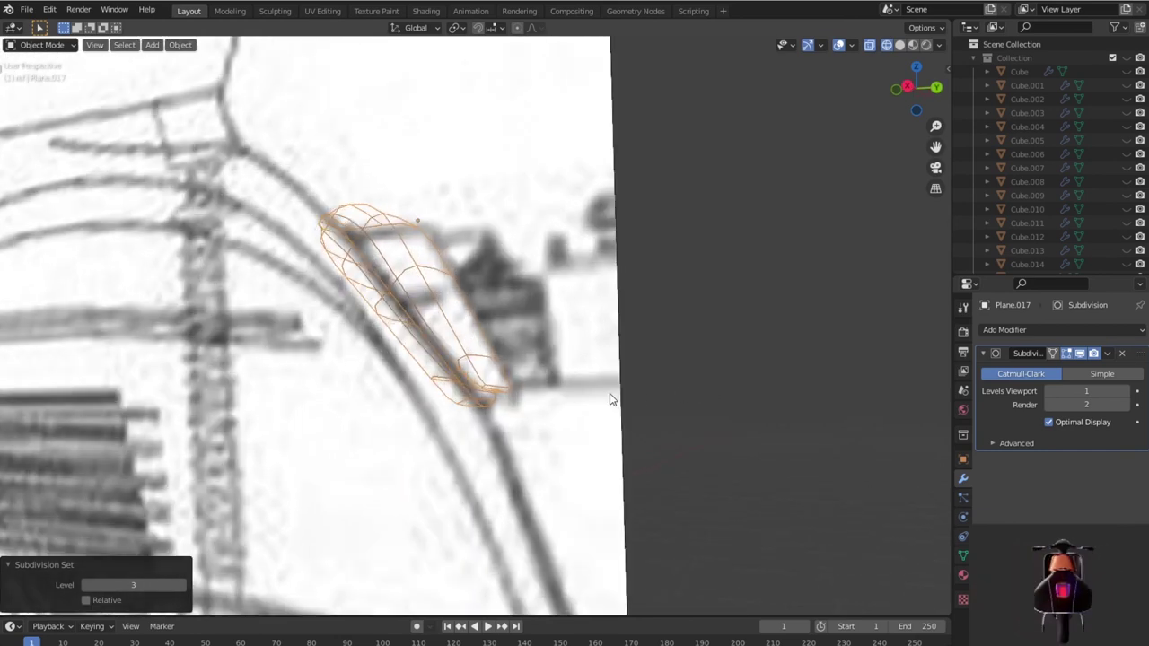
pyautogui.scroll(2, 606, 399)
pyautogui.scroll(2, 610, 393)
pyautogui.scroll(2, 609, 393)
pyautogui.press('Tab')
pyautogui.scroll(-2, 596, 392)
pyautogui.moveTo(260, 173); pyautogui.dragTo(282, 196)
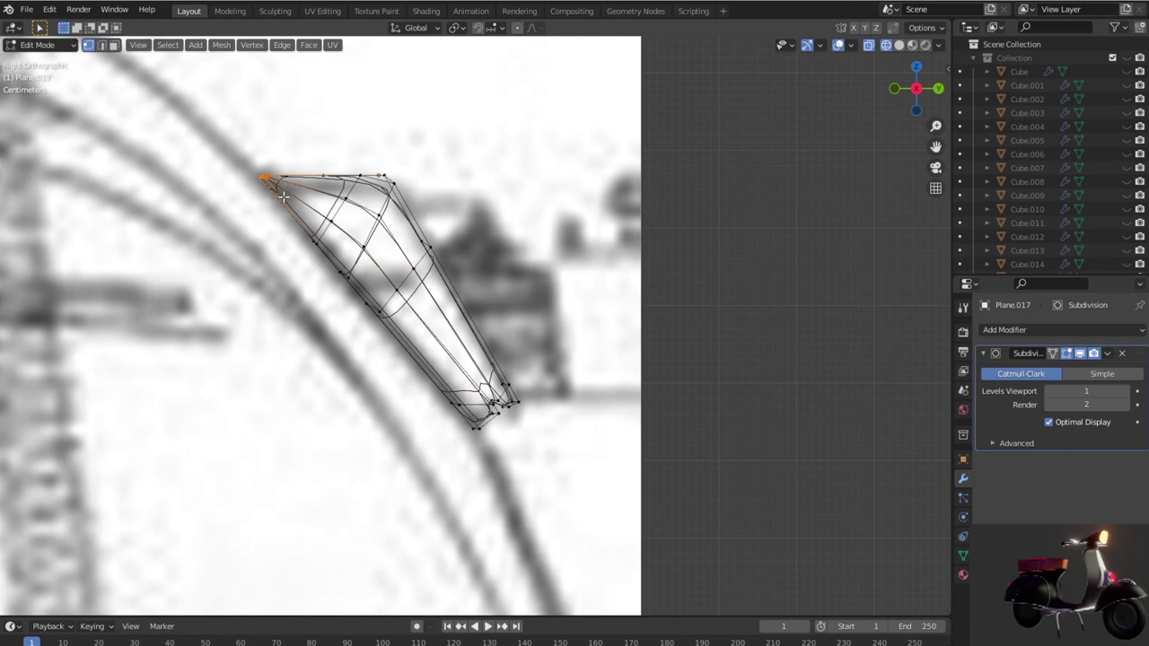
# Step: Move the top-left tip vertex onto the reference outline
pyautogui.press('g')
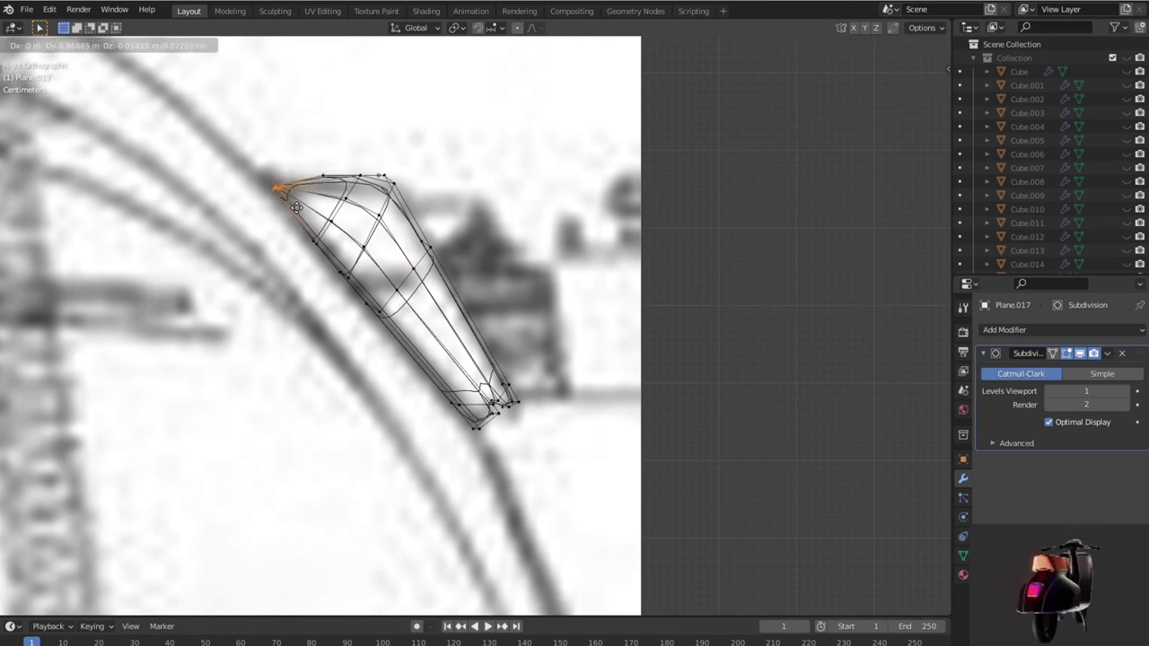
pyautogui.click(296, 208)
pyautogui.scroll(1, 453, 374)
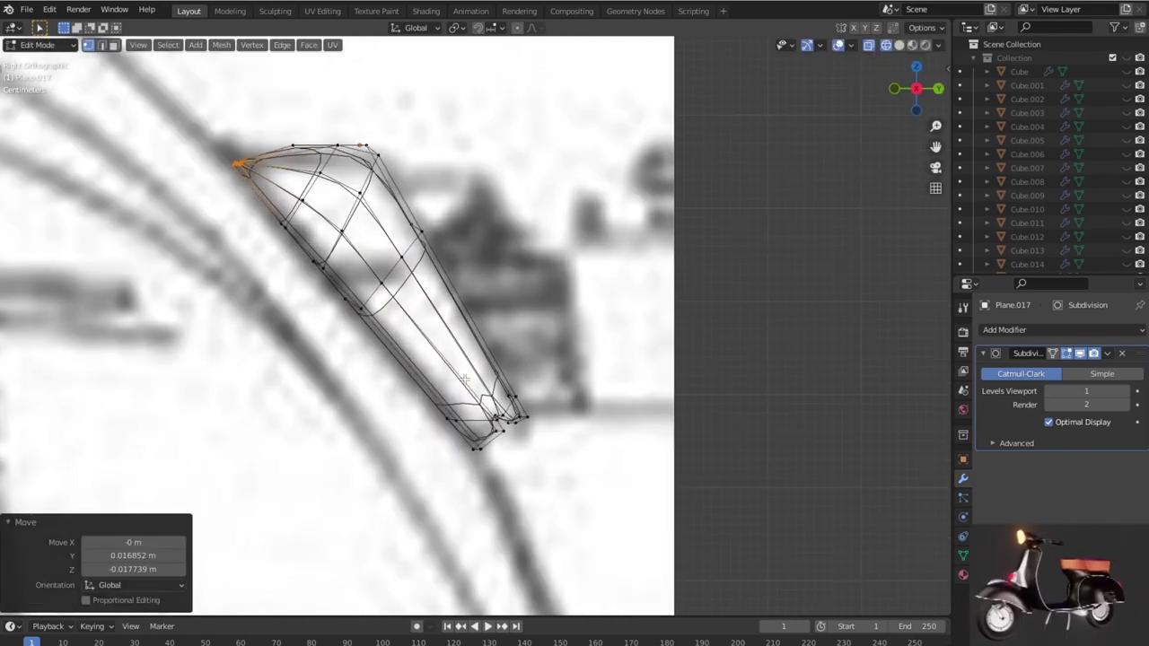
pyautogui.scroll(2, 539, 441)
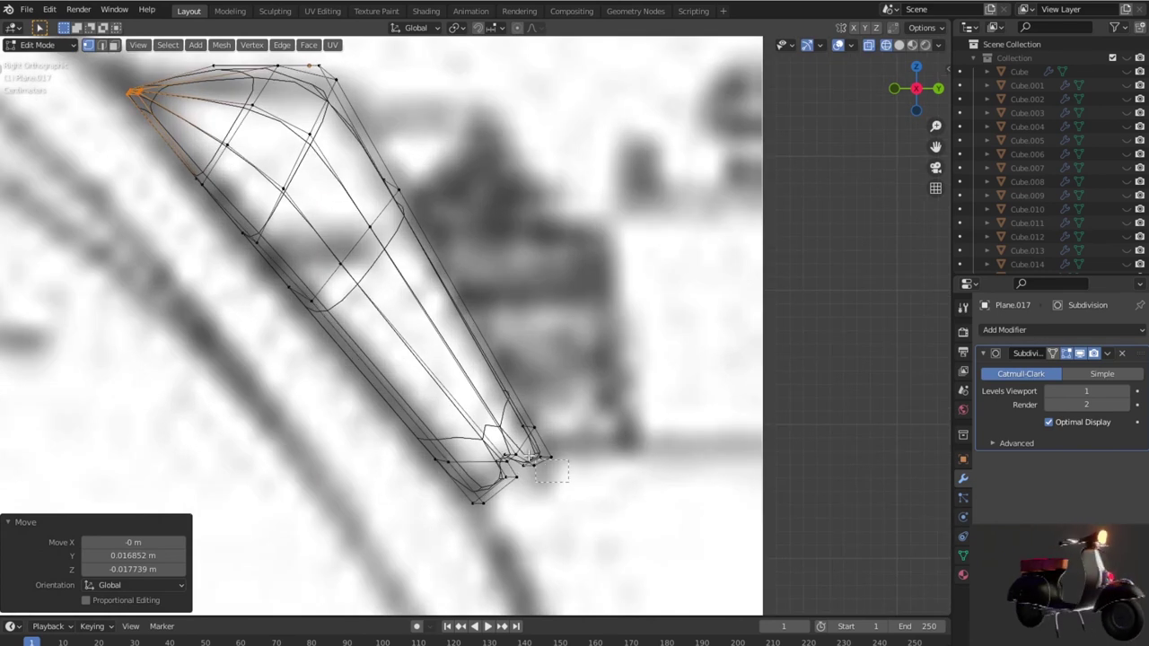
# Step: Move the lower tip vertices in stages onto the sketch's fender curve
pyautogui.click(531, 426)
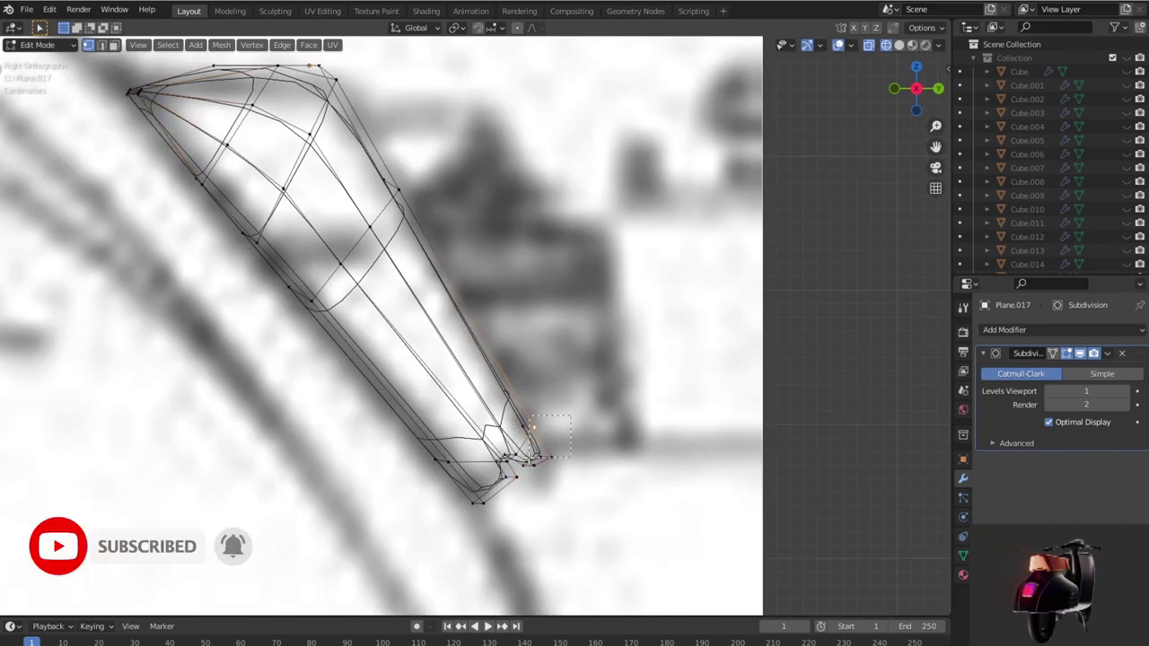
pyautogui.moveTo(515, 467); pyautogui.dragTo(515, 468)
pyautogui.press('g')
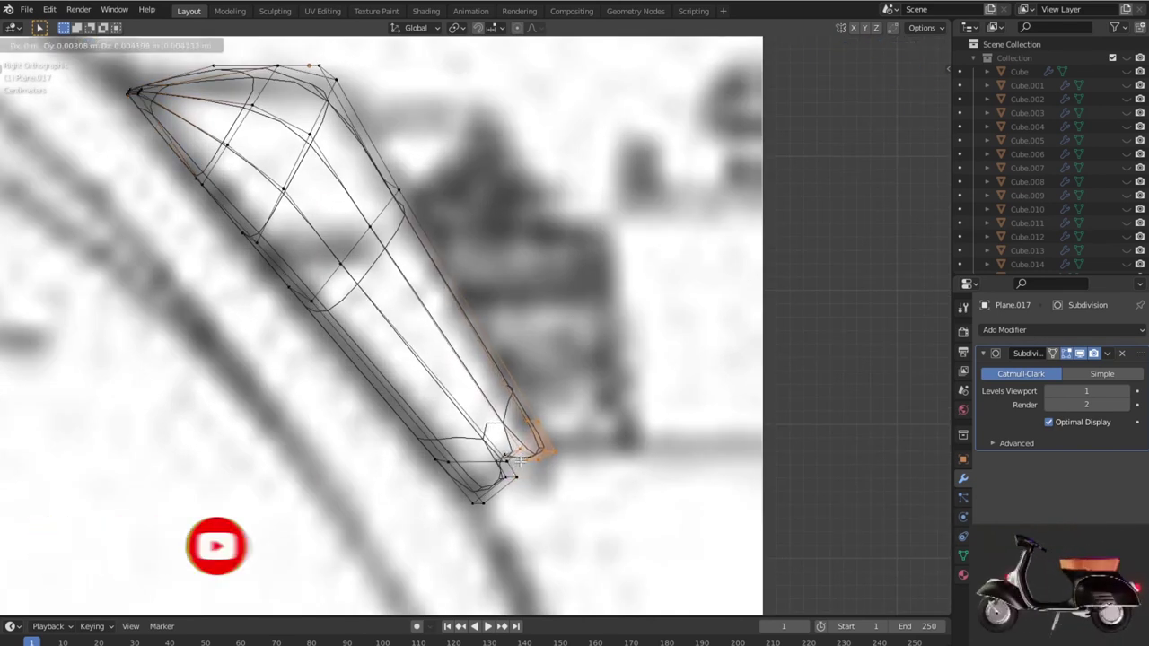
pyautogui.click(505, 474)
pyautogui.click(505, 474)
pyautogui.press('g')
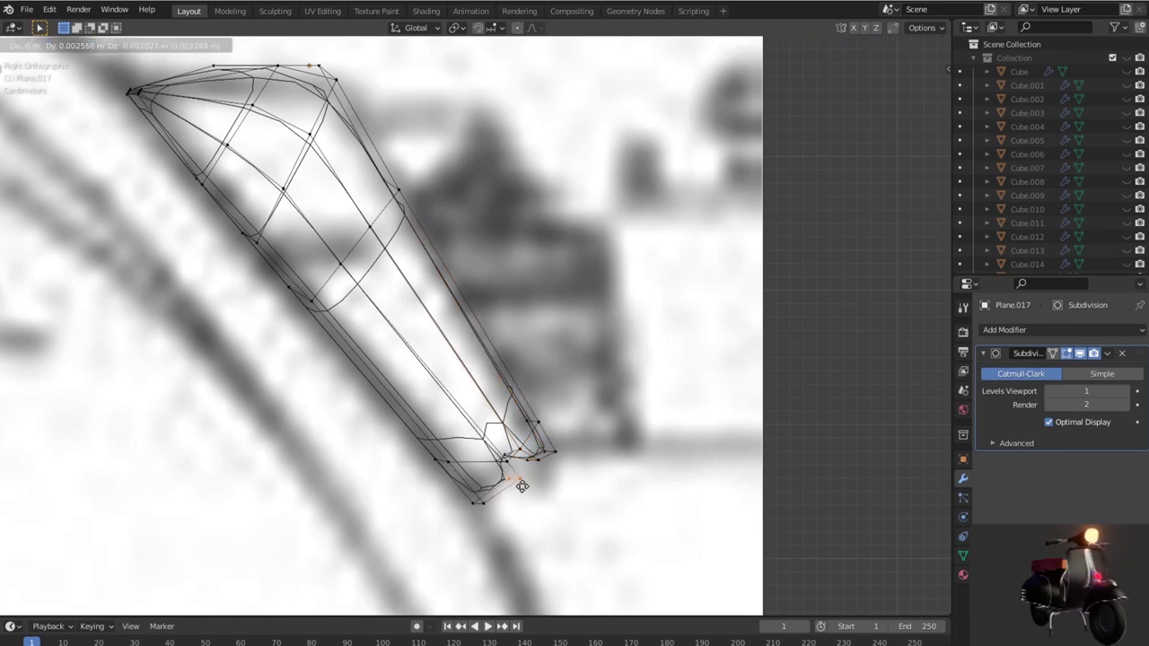
pyautogui.click(515, 483)
pyautogui.moveTo(509, 517); pyautogui.dragTo(508, 517)
pyautogui.press('g')
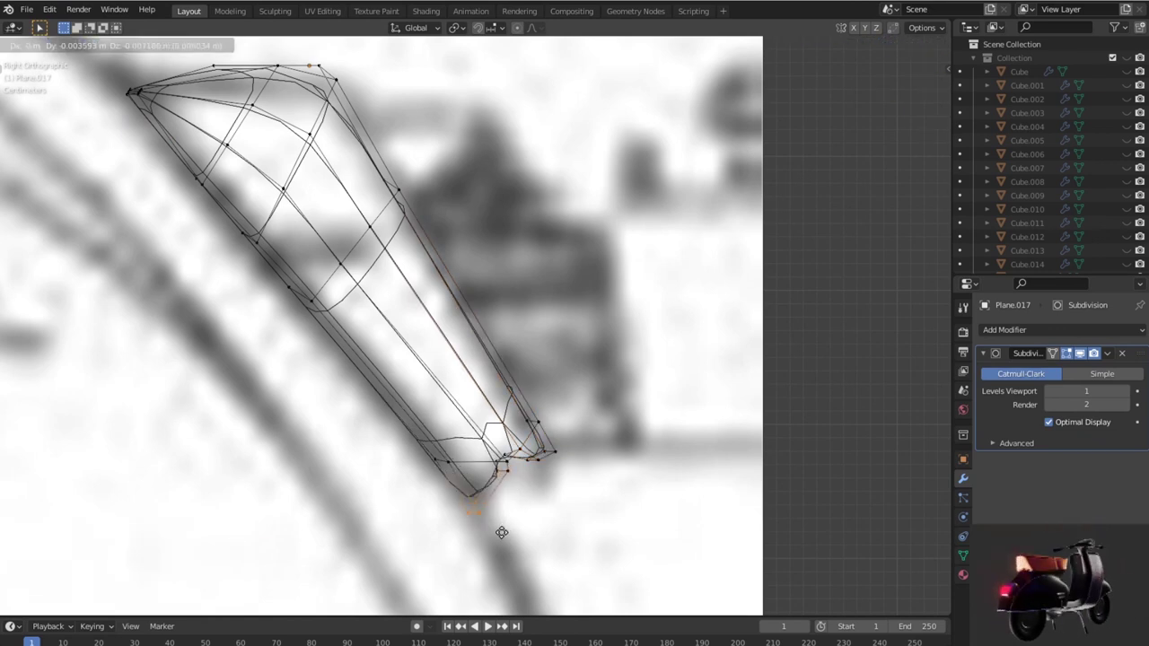
pyautogui.click(502, 535)
# Step: Turn X-ray off and return to Object Mode
pyautogui.scroll(-2, 446, 472)
pyautogui.scroll(-2, 447, 473)
pyautogui.hotkey('shift', 'z')
pyautogui.scroll(-2, 448, 471)
pyautogui.scroll(1, 457, 455)
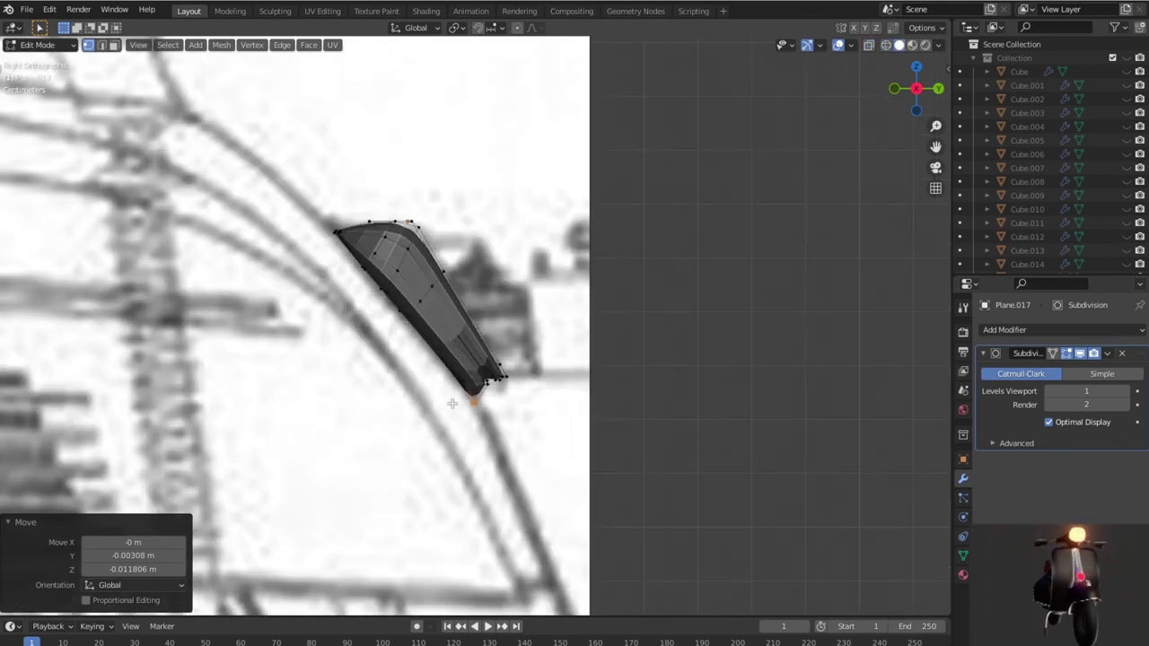
pyautogui.press('Tab')
pyautogui.press('Tab')
pyautogui.moveTo(462, 371)
pyautogui.mouseDown(button='middle')
pyautogui.moveTo(254, 378)
pyautogui.moveTo(279, 386)
pyautogui.mouseUp(button='middle')
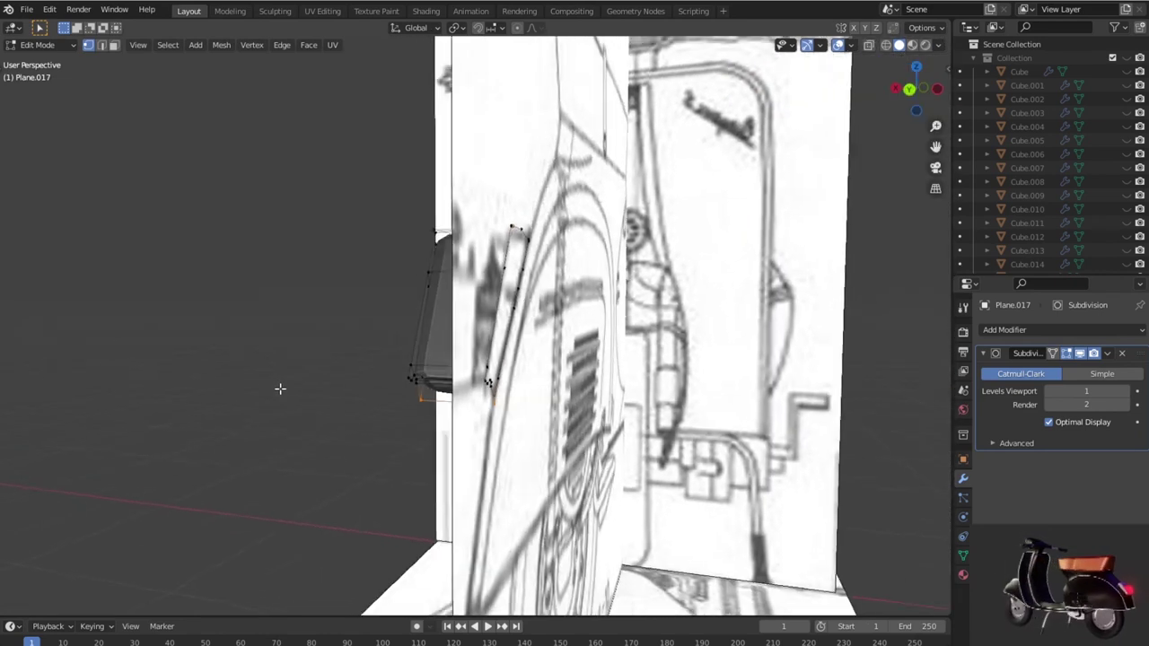
# Step: Switch to the top view and re-enter Edit Mode on the piece
pyautogui.press('Tab')
pyautogui.moveTo(474, 403)
pyautogui.mouseDown(button='middle')
pyautogui.moveTo(564, 415)
pyautogui.moveTo(642, 405)
pyautogui.mouseUp(button='middle')
pyautogui.press('KP_7')
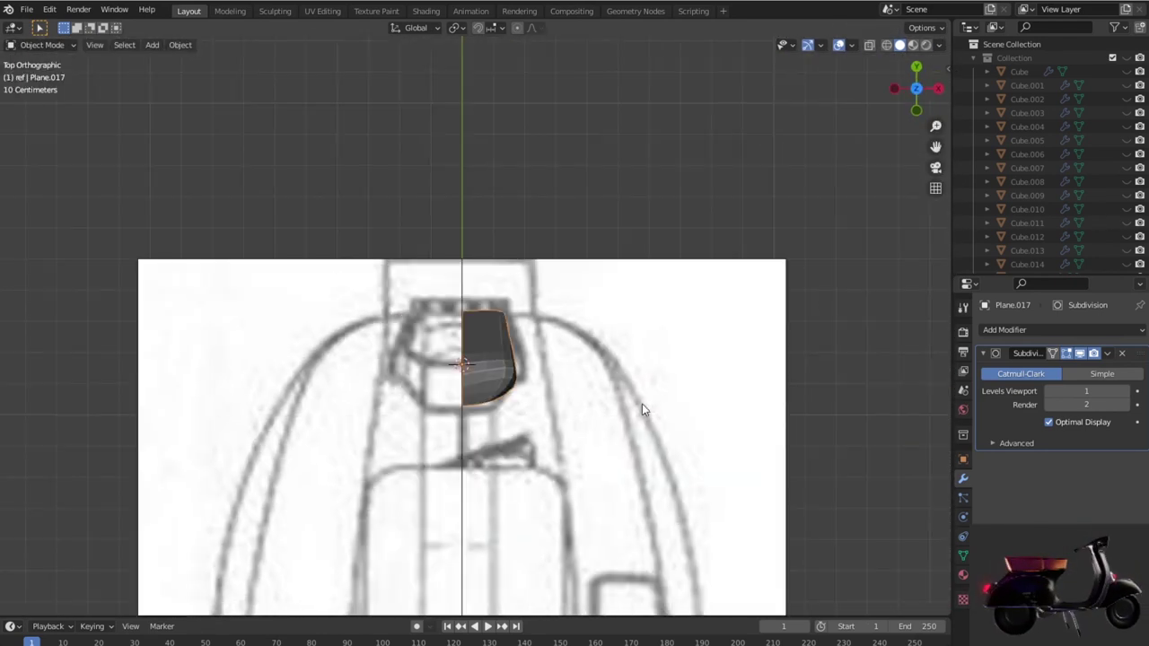
pyautogui.scroll(5, 641, 410)
pyautogui.press('Tab')
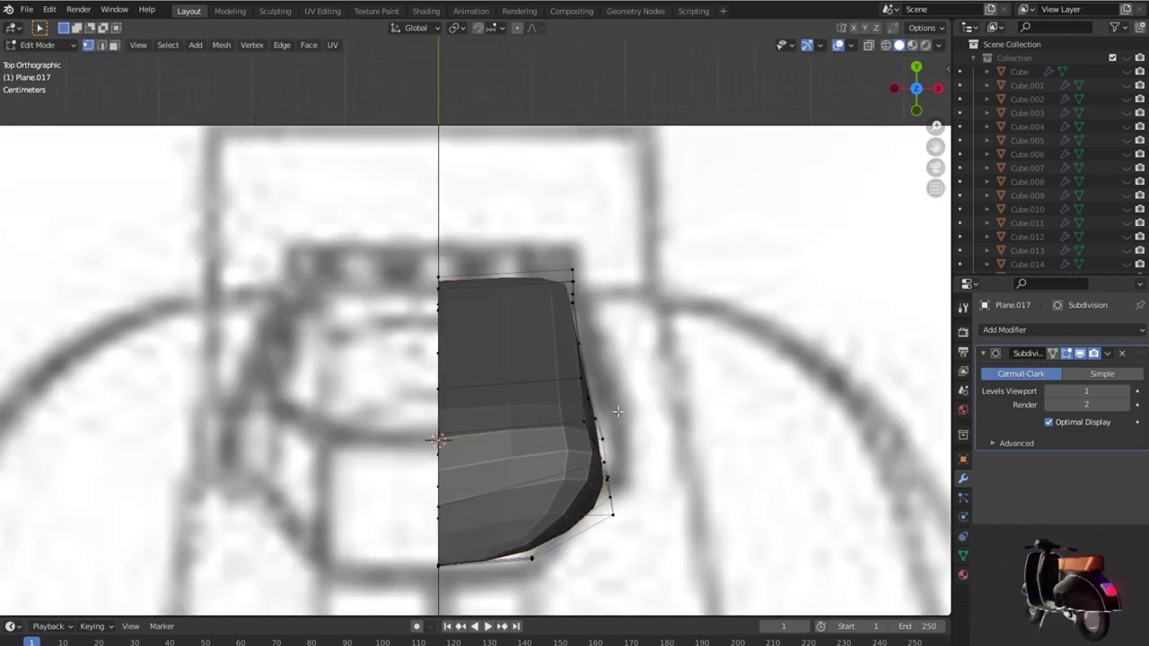
# Step: With X-ray on, select the top-edge vertices through the depth and move them forward
pyautogui.moveTo(387, 241); pyautogui.dragTo(647, 311)
pyautogui.hotkey('shift', 'z')
pyautogui.moveTo(384, 219); pyautogui.dragTo(602, 334)
pyautogui.press('g')
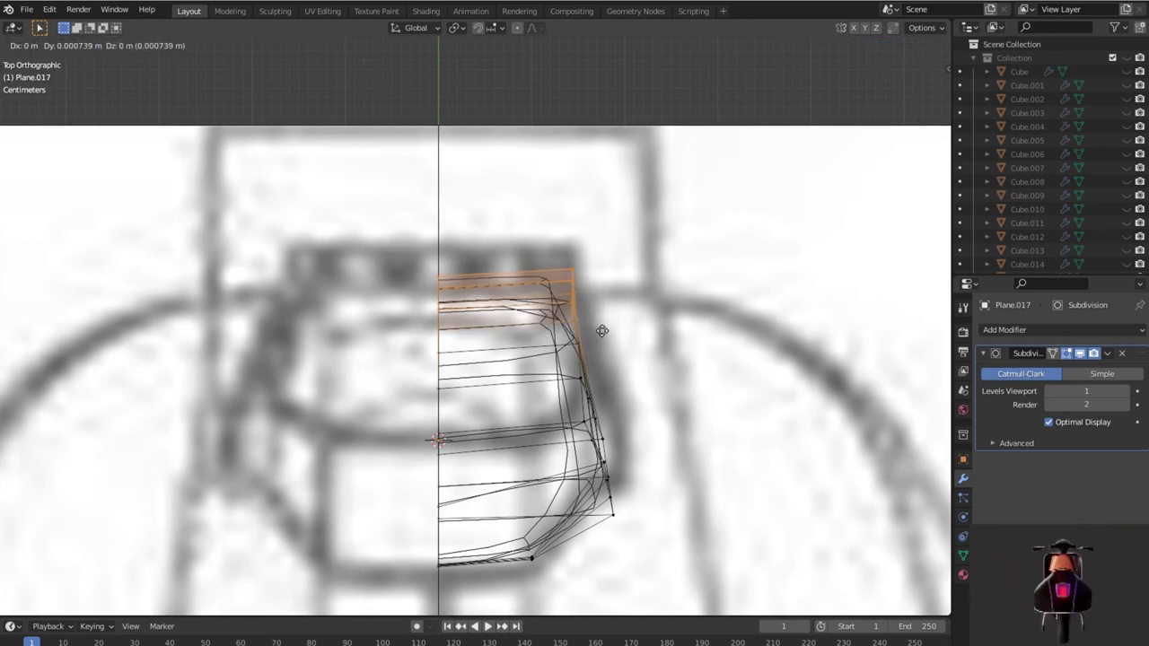
pyautogui.click(601, 308)
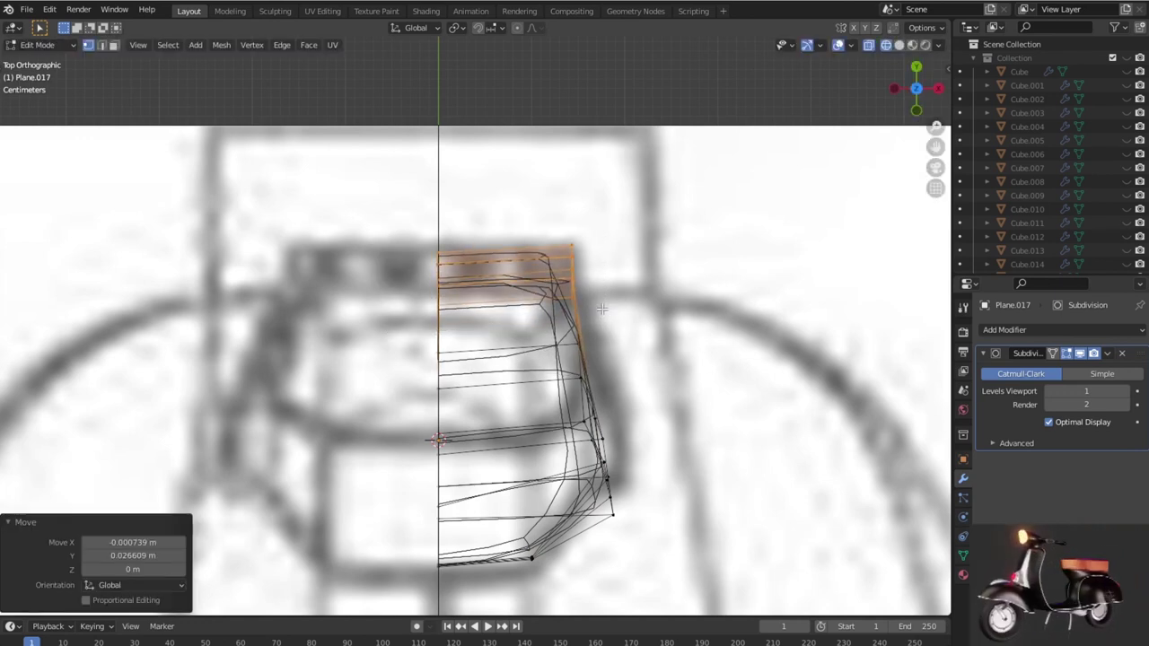
# Step: Flatten the inner vertices onto the centre line and add an X Mirror modifier
pyautogui.scroll(-3, 553, 329)
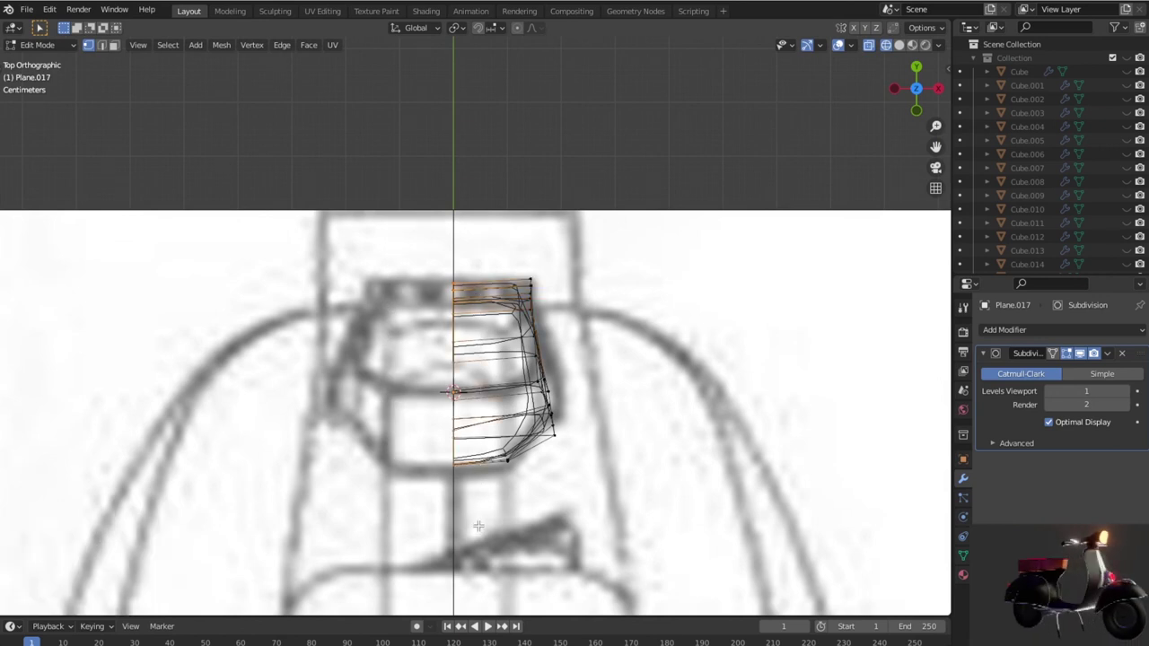
pyautogui.press('x')
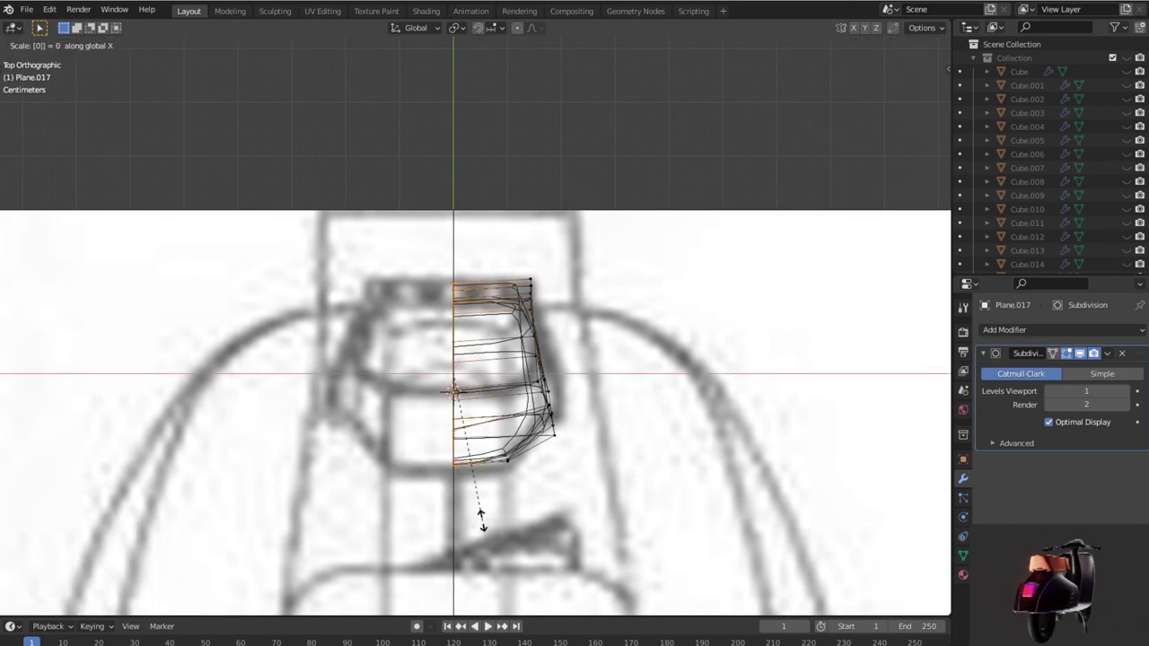
pyautogui.press('Return')
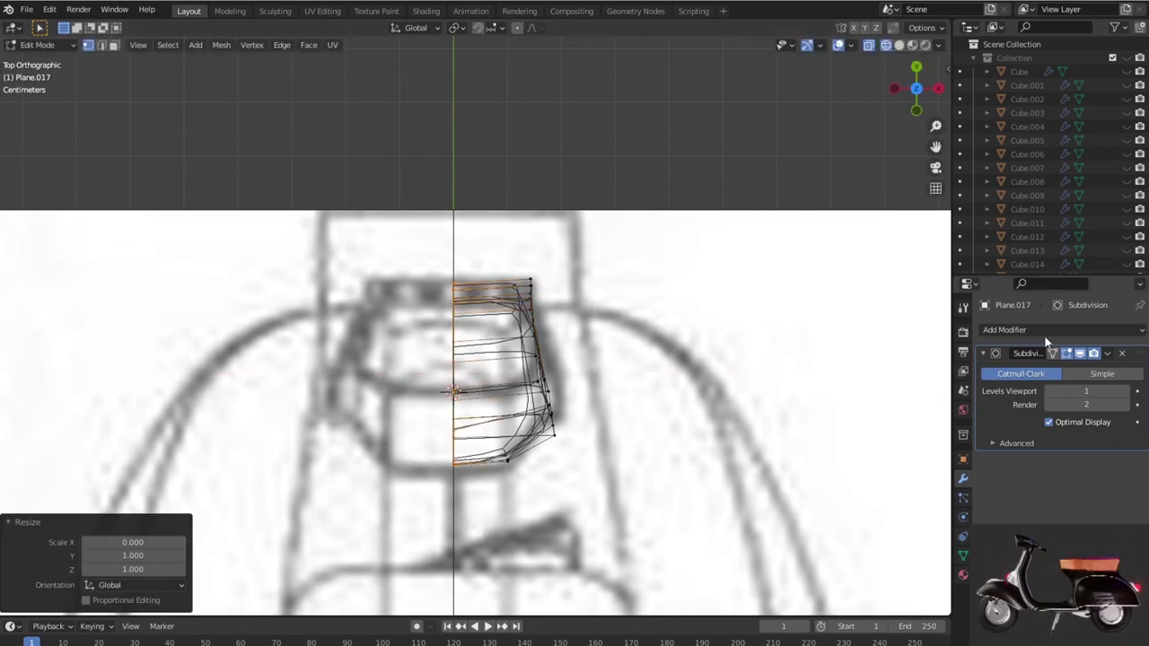
pyautogui.click(1005, 329)
pyautogui.click(919, 489)
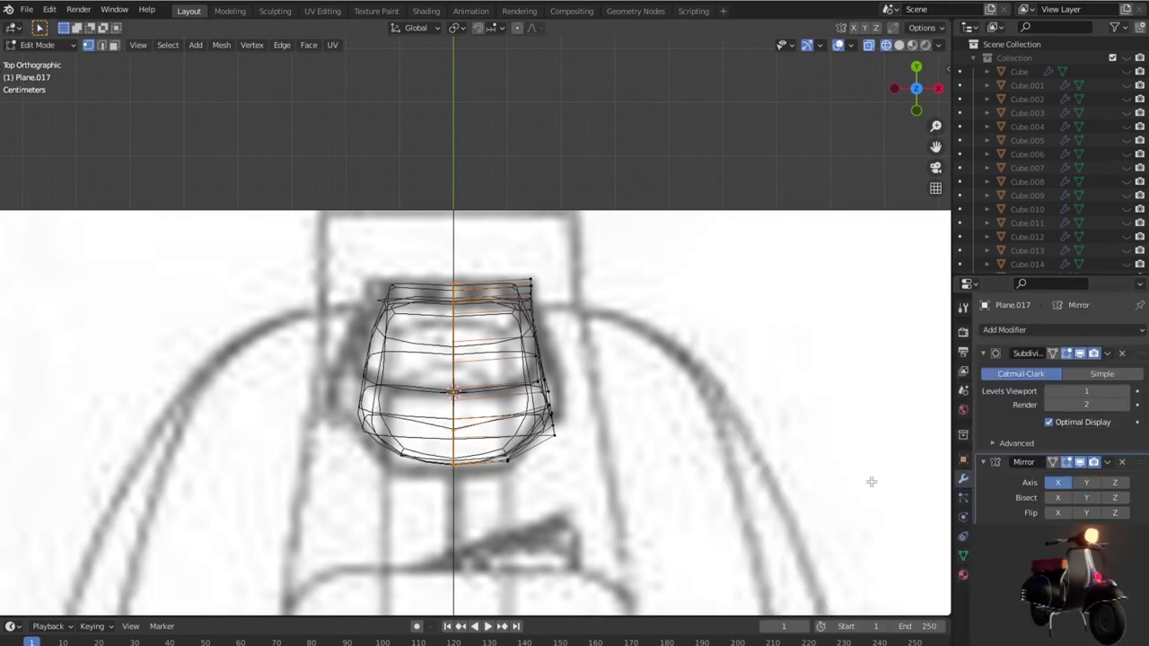
# Step: Turn off X-ray and return to Object Mode to view the solid mirrored rear light
pyautogui.moveTo(688, 419); pyautogui.dragTo(508, 356, button='middle')
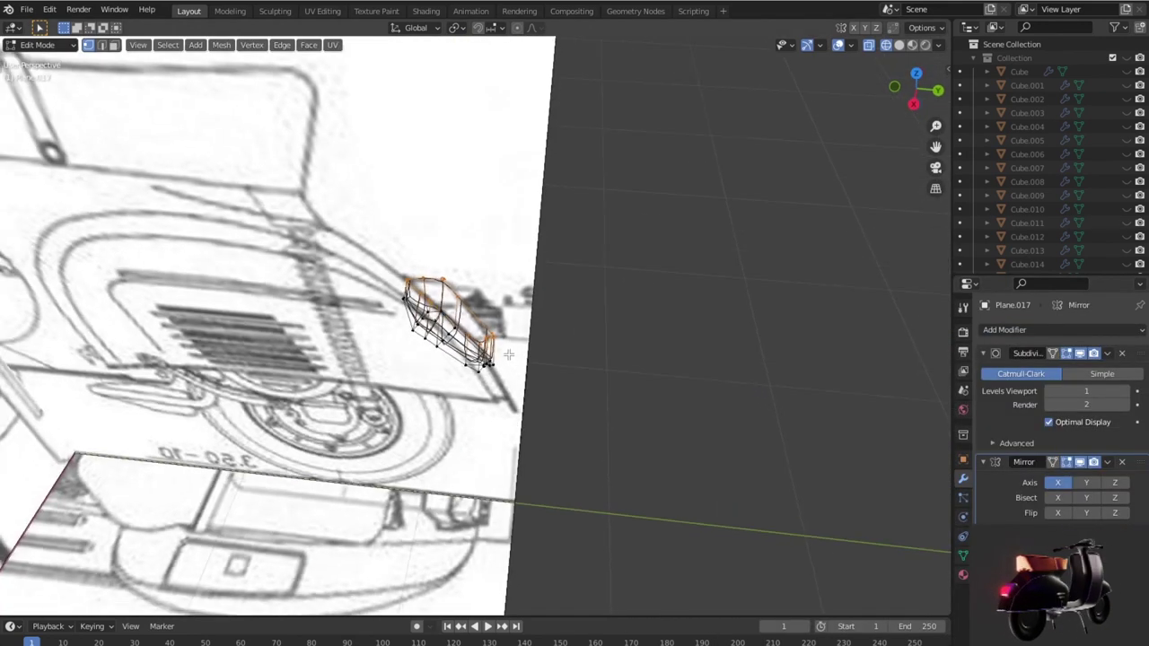
pyautogui.hotkey('alt', 'z')
pyautogui.press('Tab')
pyautogui.moveTo(689, 421)
pyautogui.mouseDown(button='middle')
pyautogui.moveTo(557, 401)
pyautogui.moveTo(509, 289)
pyautogui.moveTo(533, 308)
pyautogui.moveTo(559, 374)
pyautogui.moveTo(598, 420)
pyautogui.moveTo(604, 454)
pyautogui.moveTo(620, 453)
pyautogui.mouseUp(button='middle')
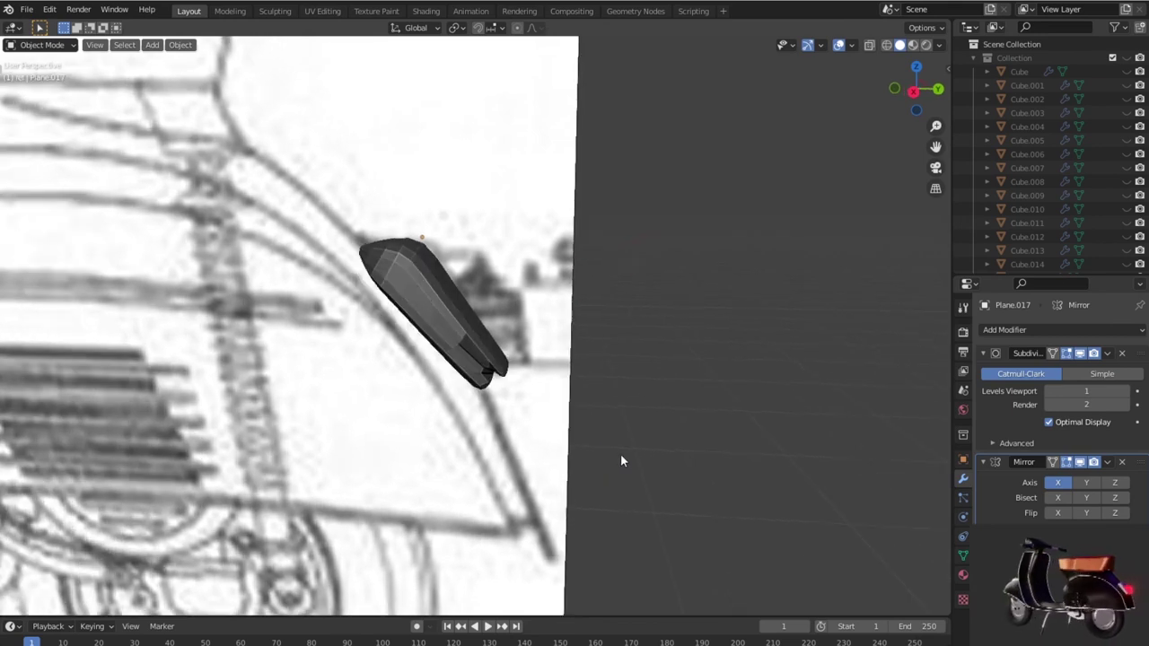
pyautogui.scroll(-3, 619, 451)
pyautogui.scroll(-2, 617, 451)
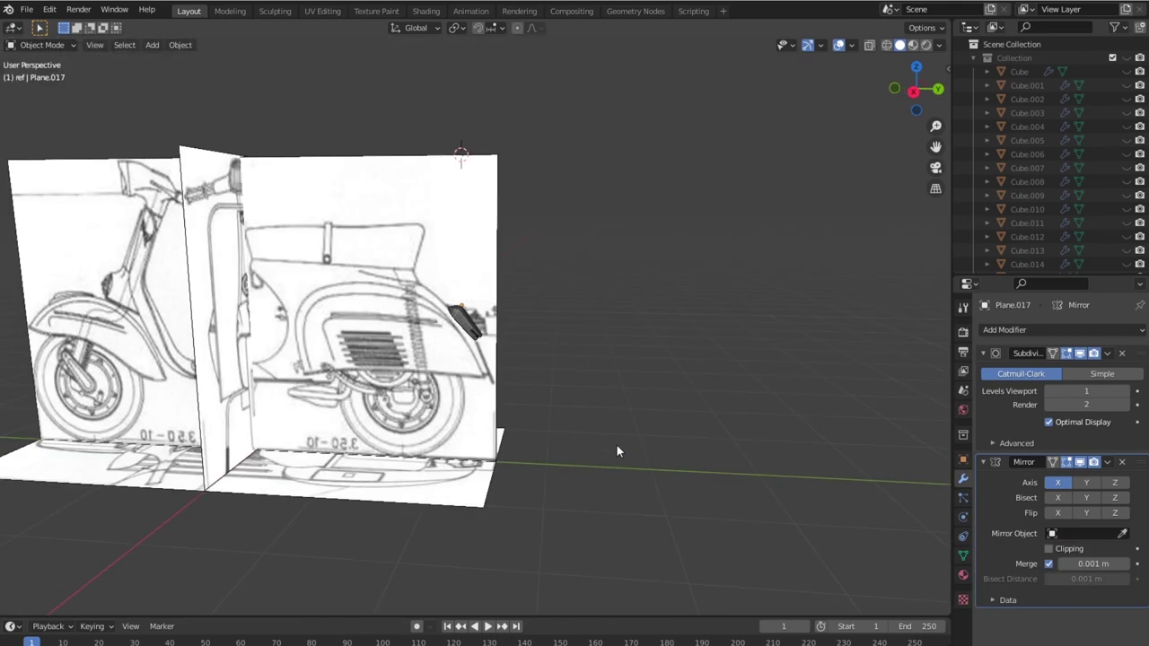
# Step: Unhide the scooter collection, hide the ref collection, and orbit around the rear light
pyautogui.click(1127, 57)
pyautogui.moveTo(820, 287); pyautogui.dragTo(716, 301, button='middle')
pyautogui.moveTo(628, 393); pyautogui.dragTo(744, 395, button='middle')
pyautogui.scroll(-6, 1077, 207)
pyautogui.scroll(-5, 1096, 242)
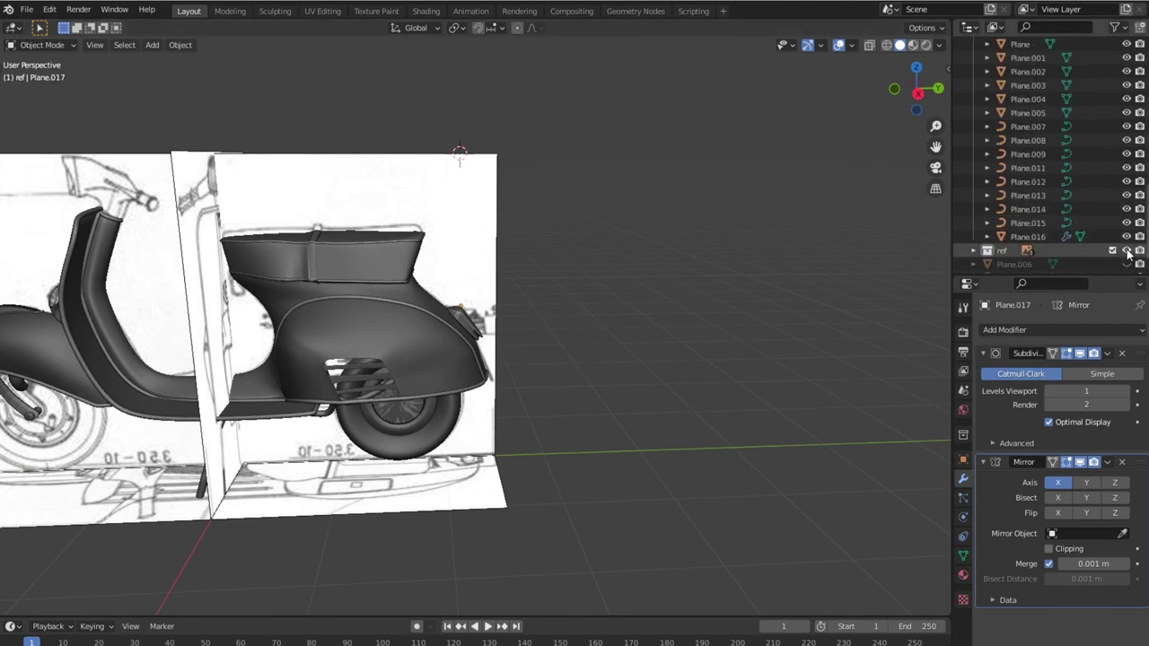
pyautogui.click(1112, 250)
pyautogui.moveTo(596, 386)
pyautogui.mouseDown(button='middle')
pyautogui.moveTo(521, 362)
pyautogui.moveTo(584, 323)
pyautogui.moveTo(489, 369)
pyautogui.moveTo(344, 332)
pyautogui.mouseUp(button='middle')
pyautogui.scroll(3, 489, 368)
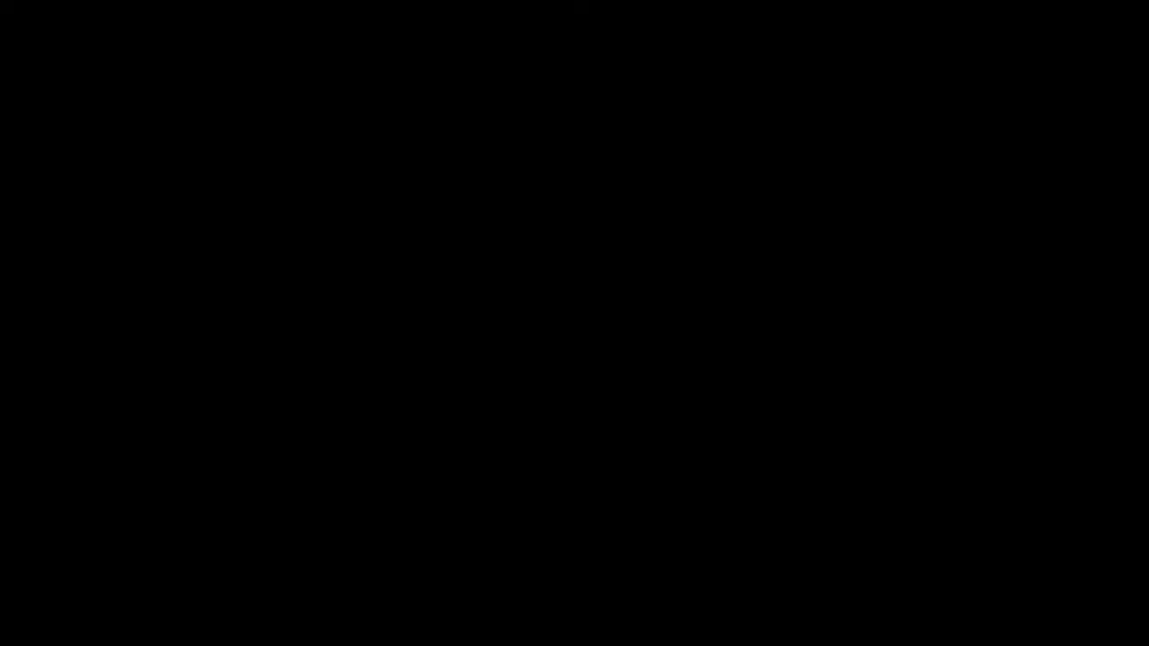